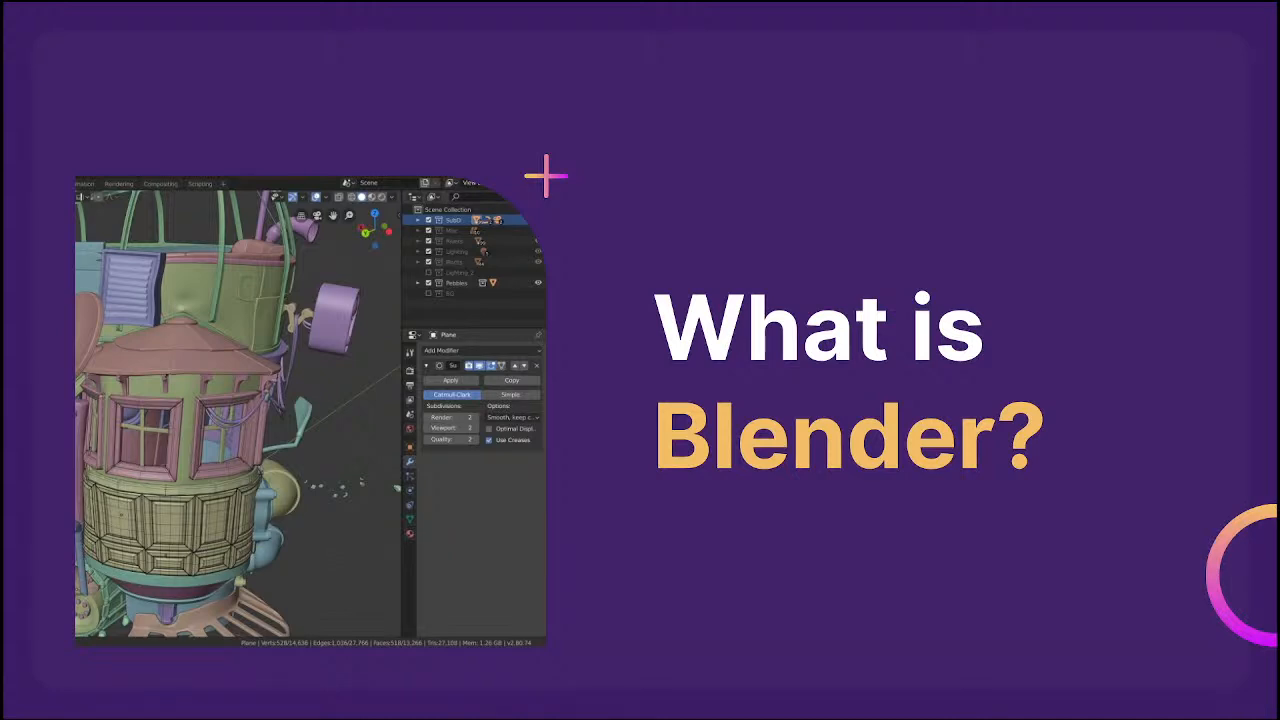
left_click(392, 352)
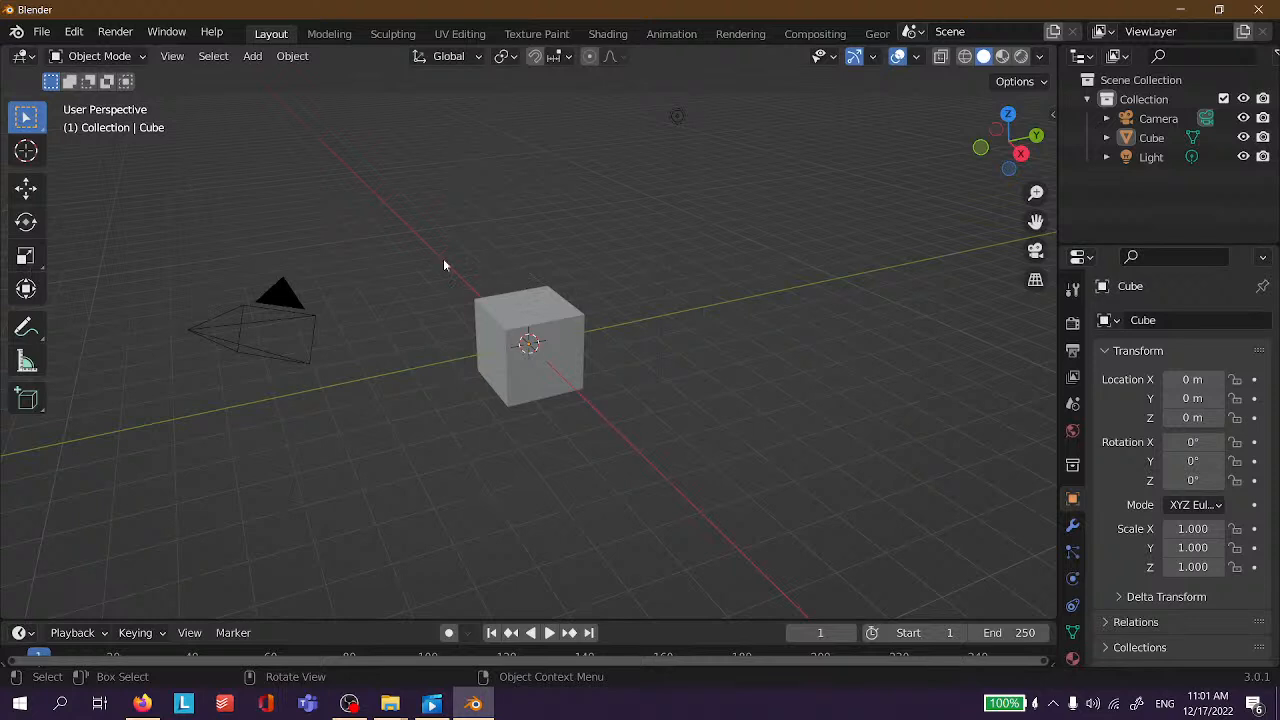
Select the cube individually and with a box selection, clearing the selection each time.
scroll(563, 285, "down", 10)
scroll(558, 274, "up", 10)
scroll(554, 274, "up", 3)
left_click(553, 284)
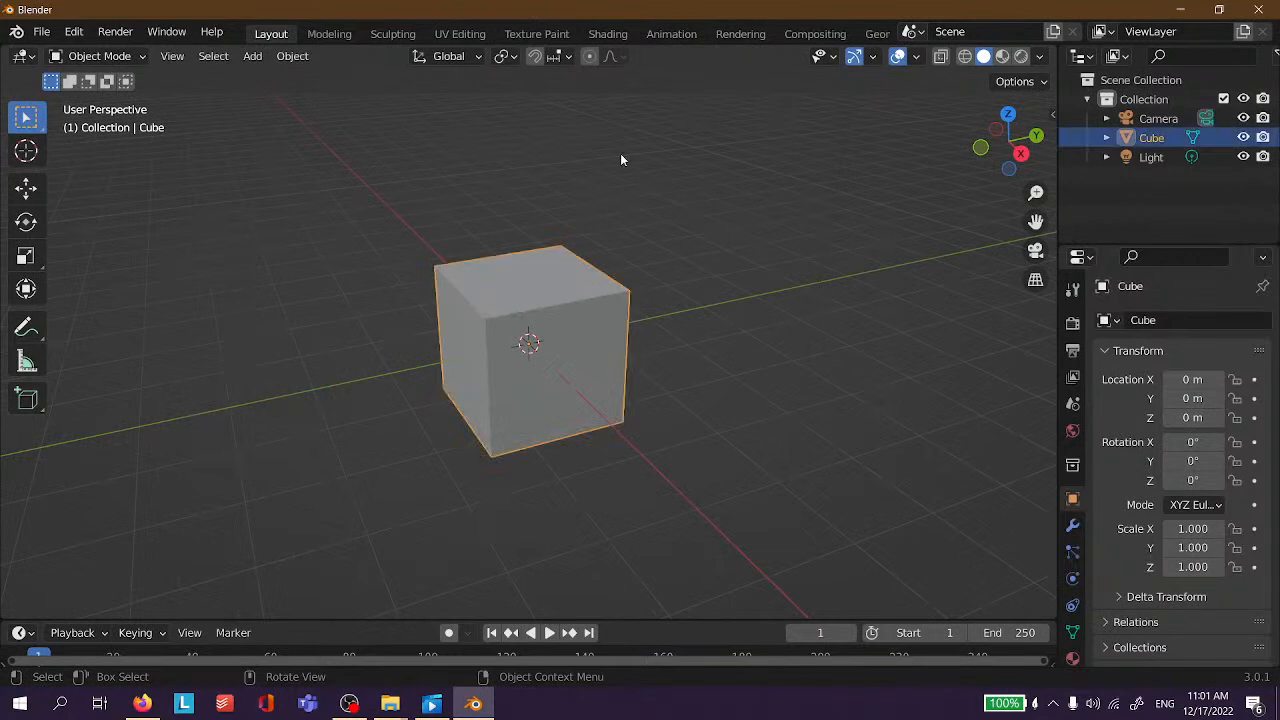
left_click(725, 201)
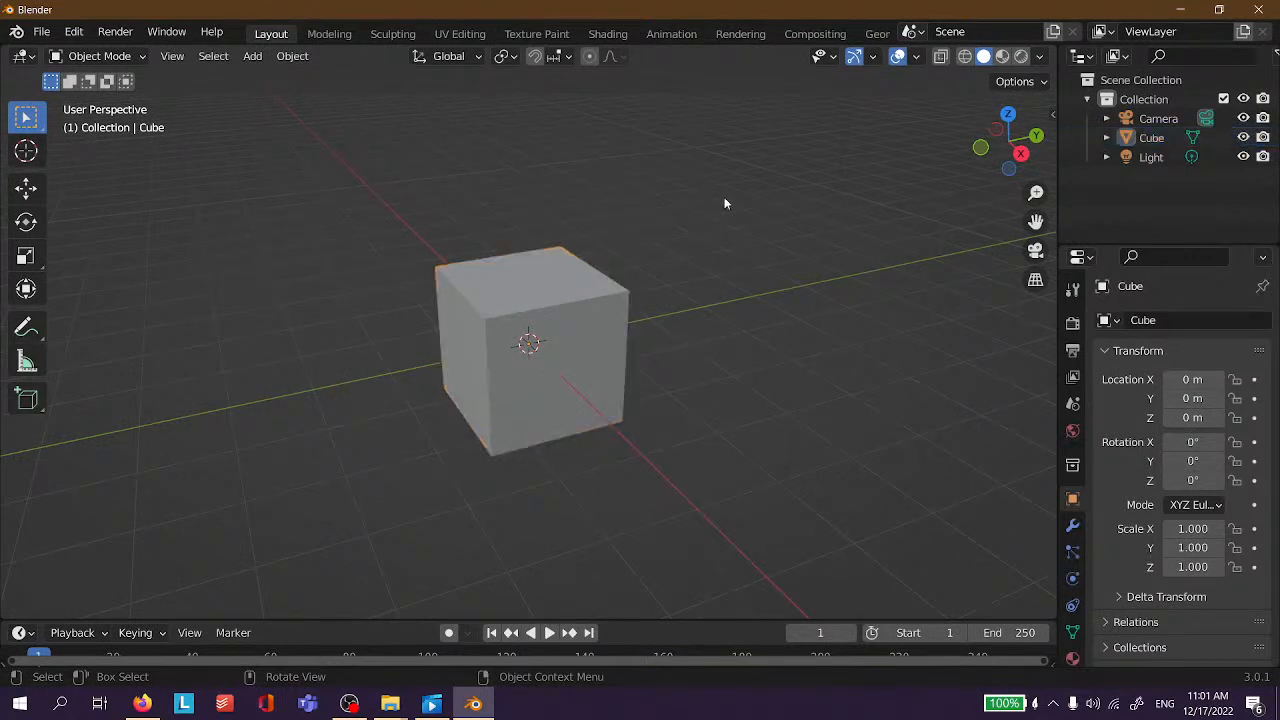
left_click_drag(384, 104, 632, 458)
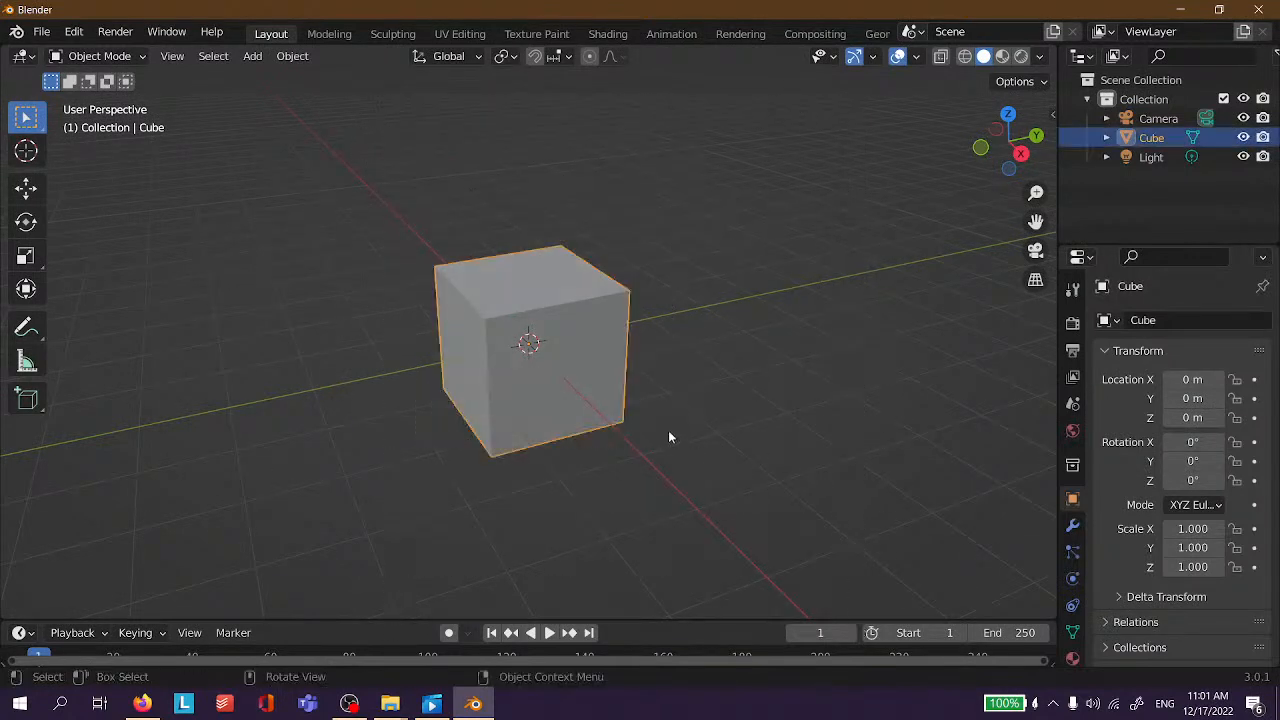
left_click(668, 430)
Examine the scene hierarchy by selecting the scene collection, camera, cube and light in turn, and clear the selection.
left_click(1162, 82)
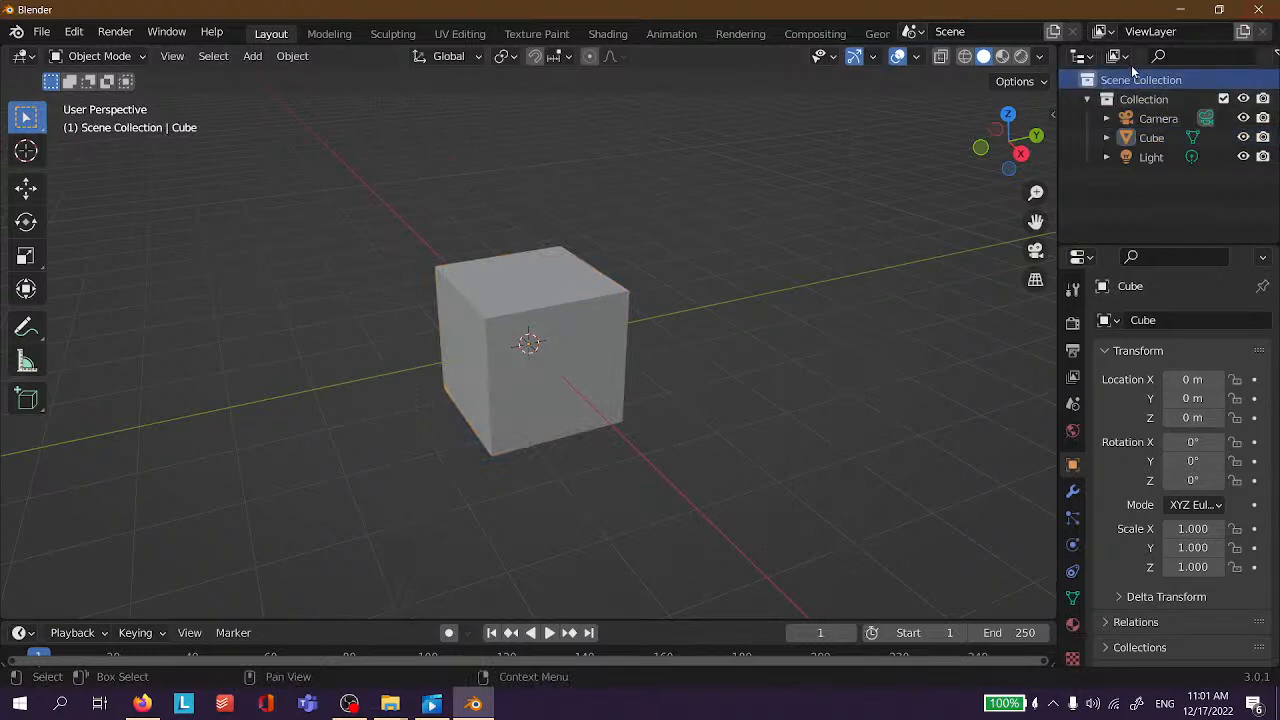
left_click(1080, 56)
left_click(1088, 58)
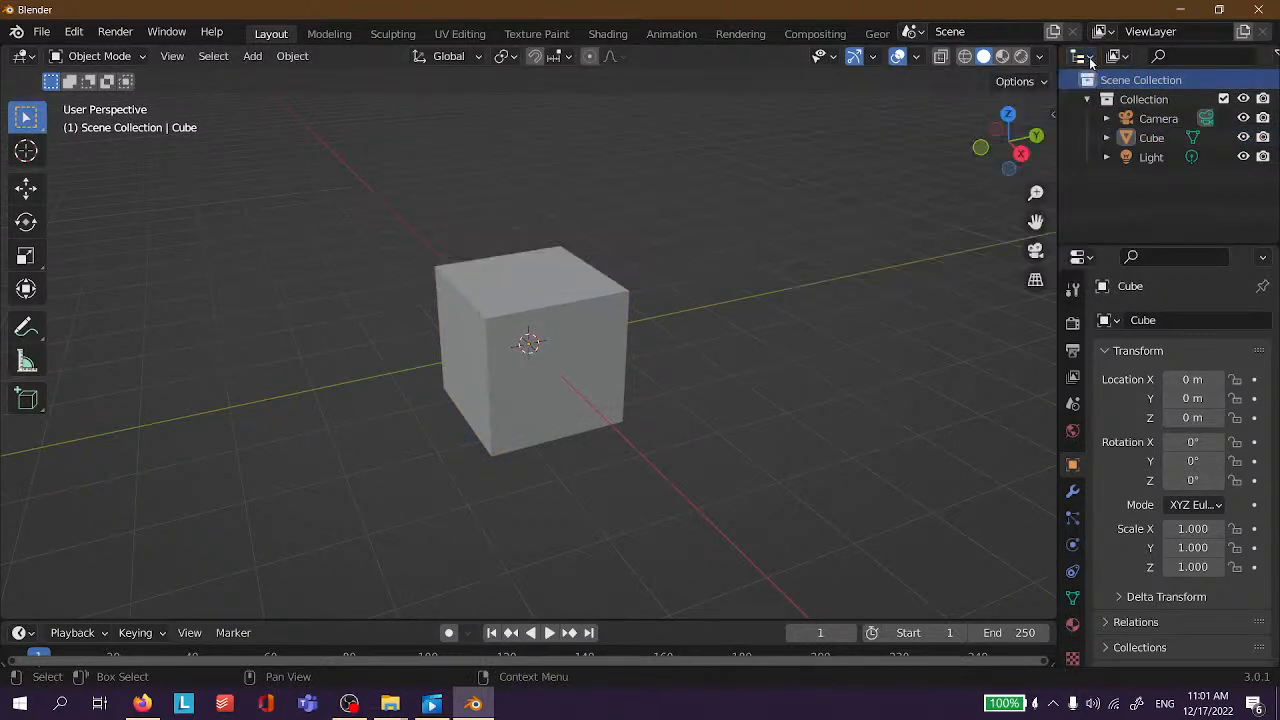
left_click(1142, 100)
left_click(1150, 118)
scroll(557, 322, "down", 5)
scroll(557, 322, "up", 2)
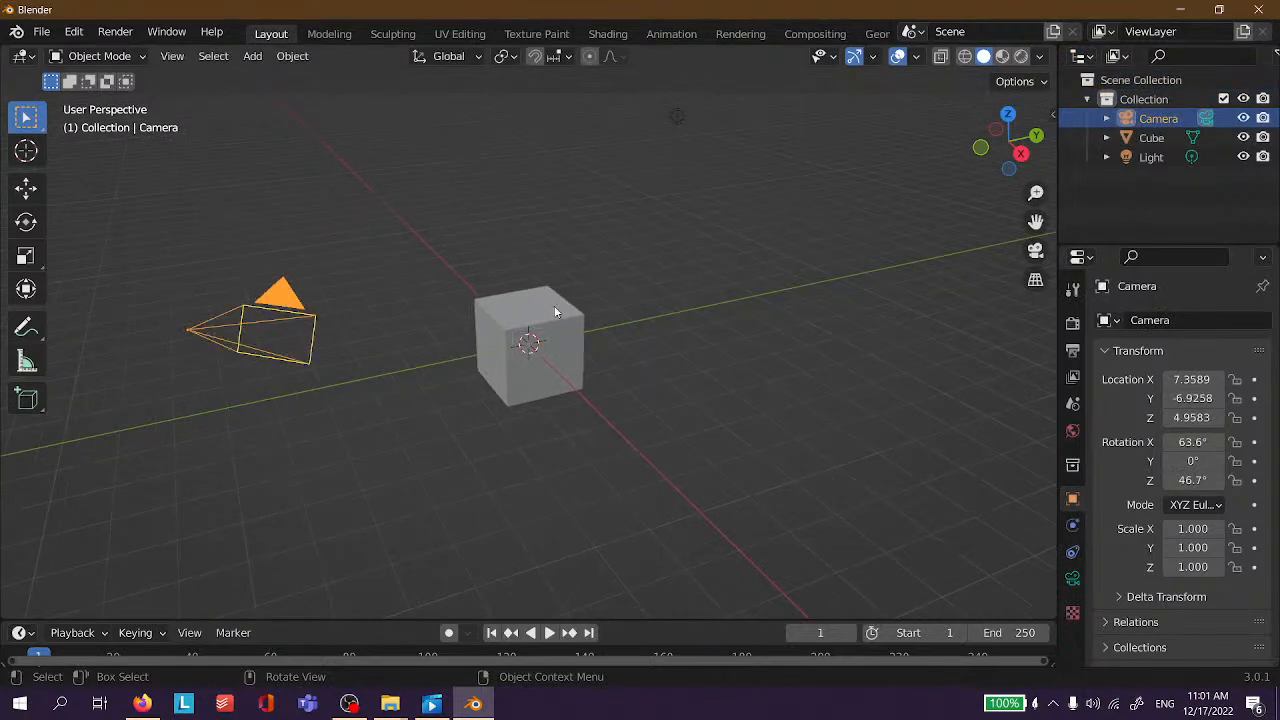
left_click(1150, 140)
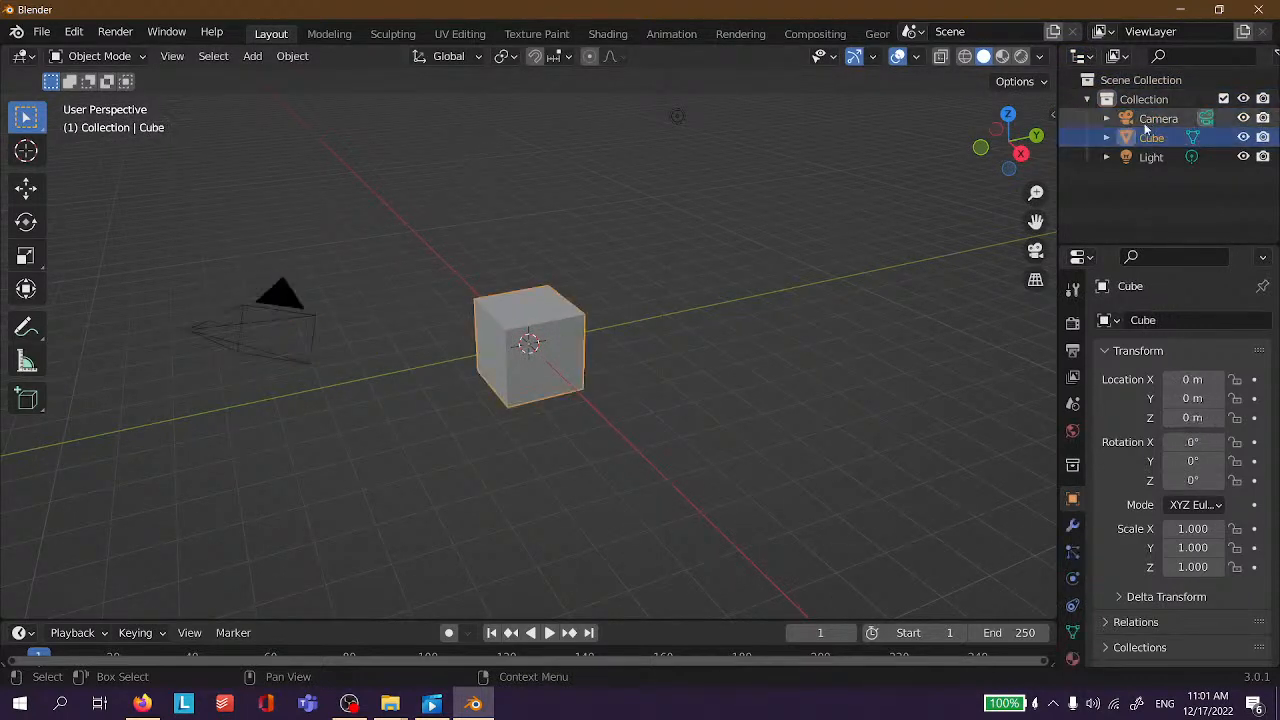
left_click(1146, 120)
left_click(1141, 158)
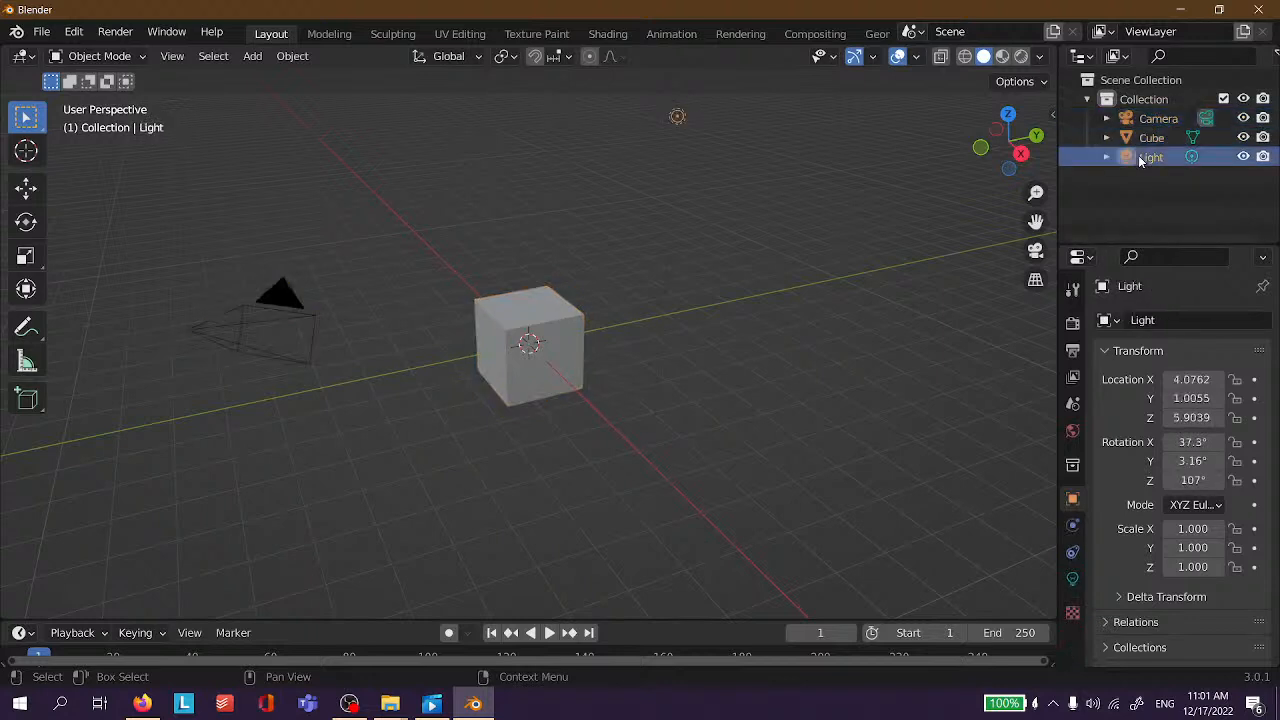
left_click(678, 255)
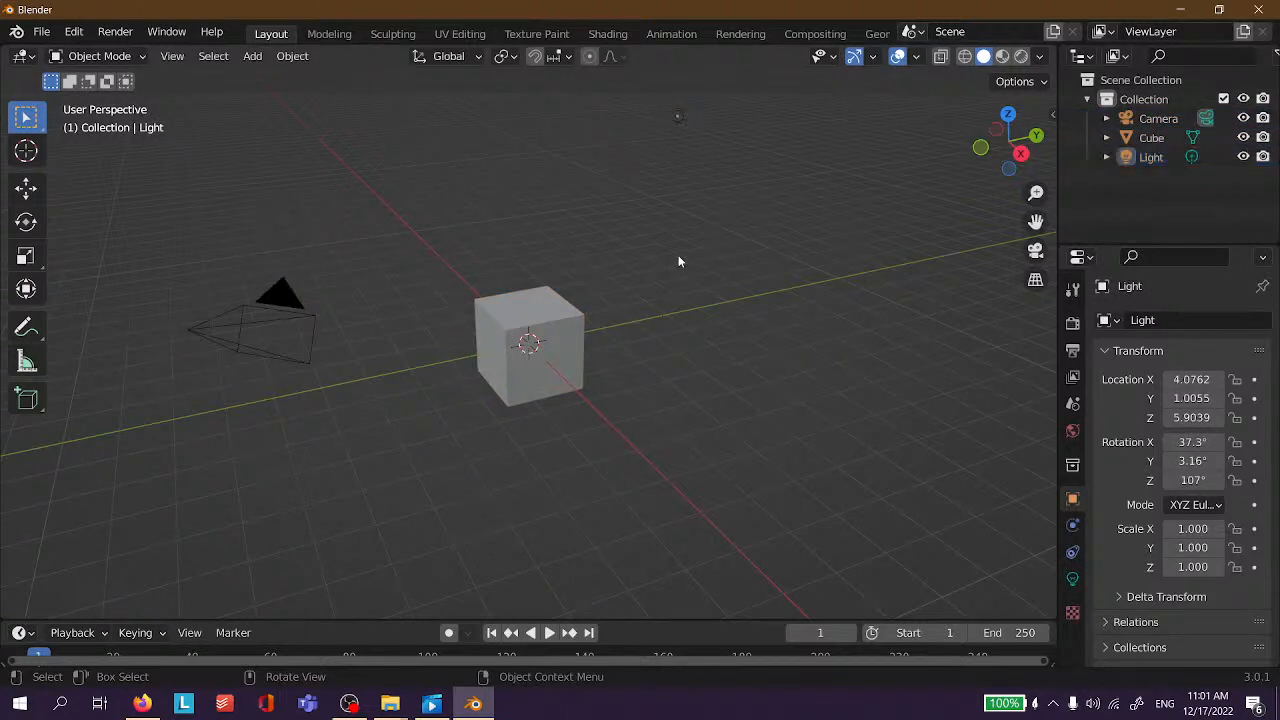
Look through the collection, scene, view layer, object, constraint and light data properties, ending on the scene properties.
left_click(1079, 258)
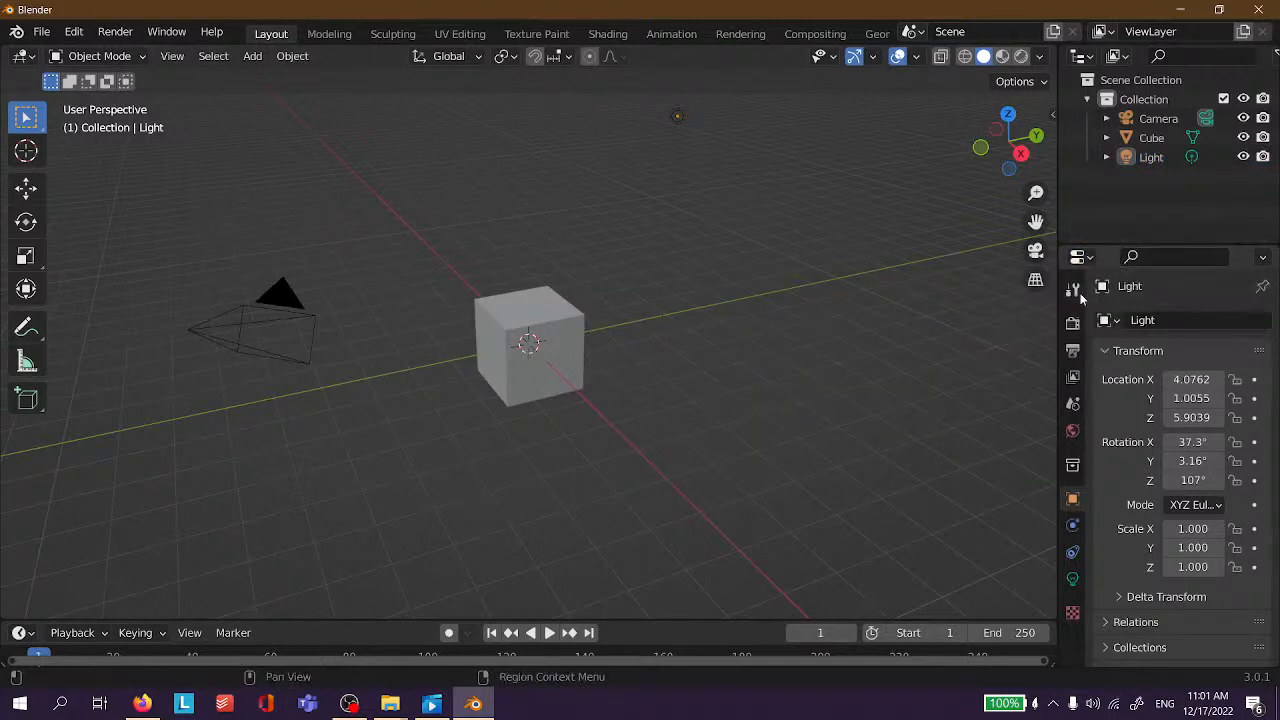
left_click(1073, 465)
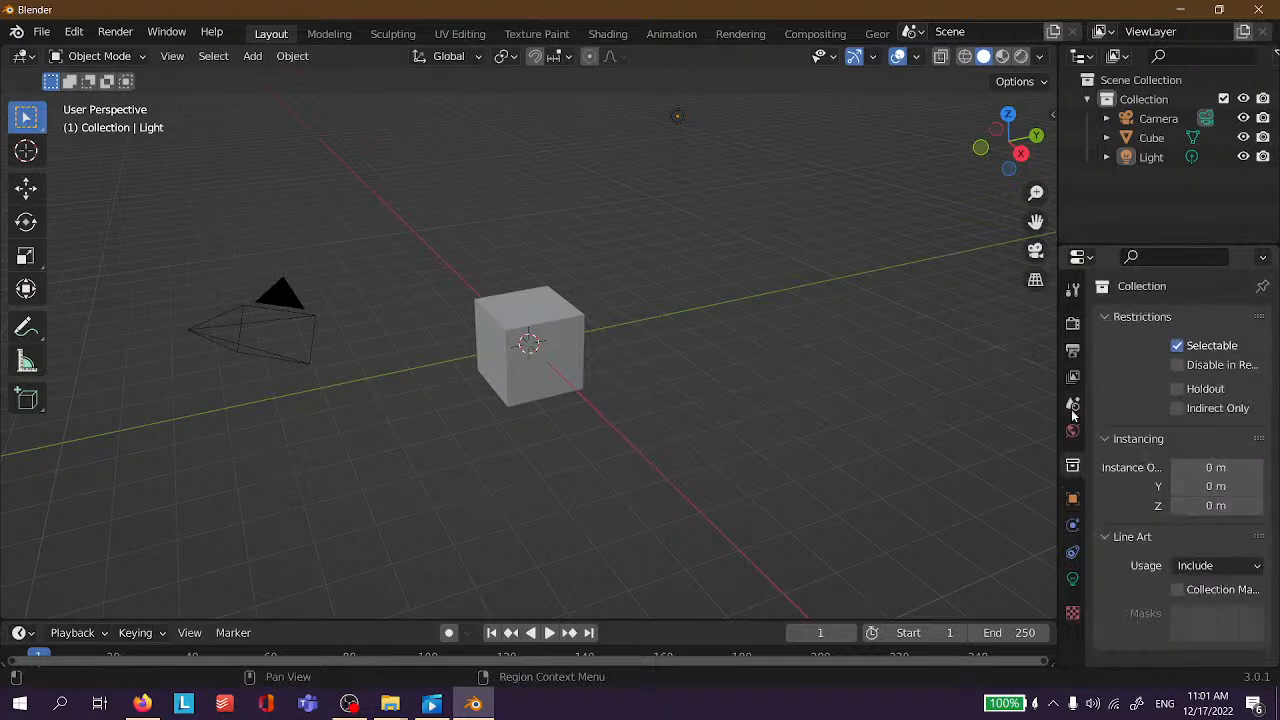
left_click(1073, 403)
left_click(1073, 376)
left_click(1073, 525)
left_click(1073, 497)
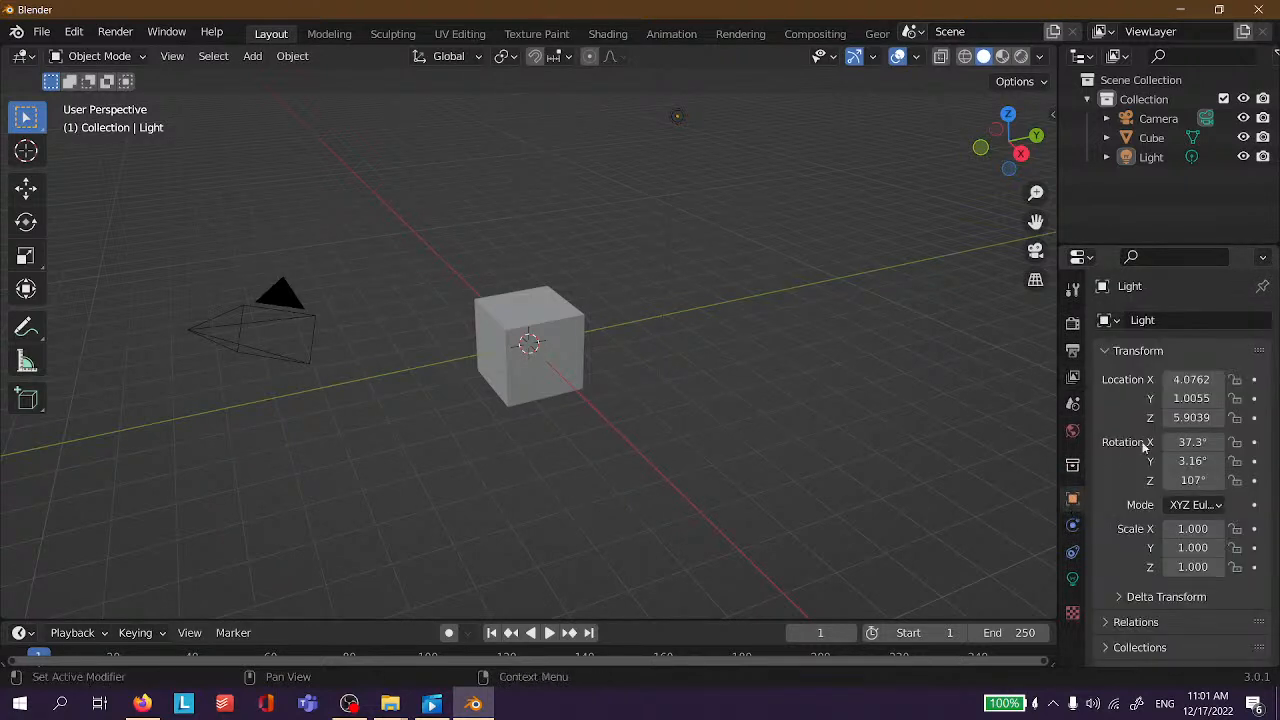
left_click(1073, 552)
left_click(1072, 584)
left_click(1073, 403)
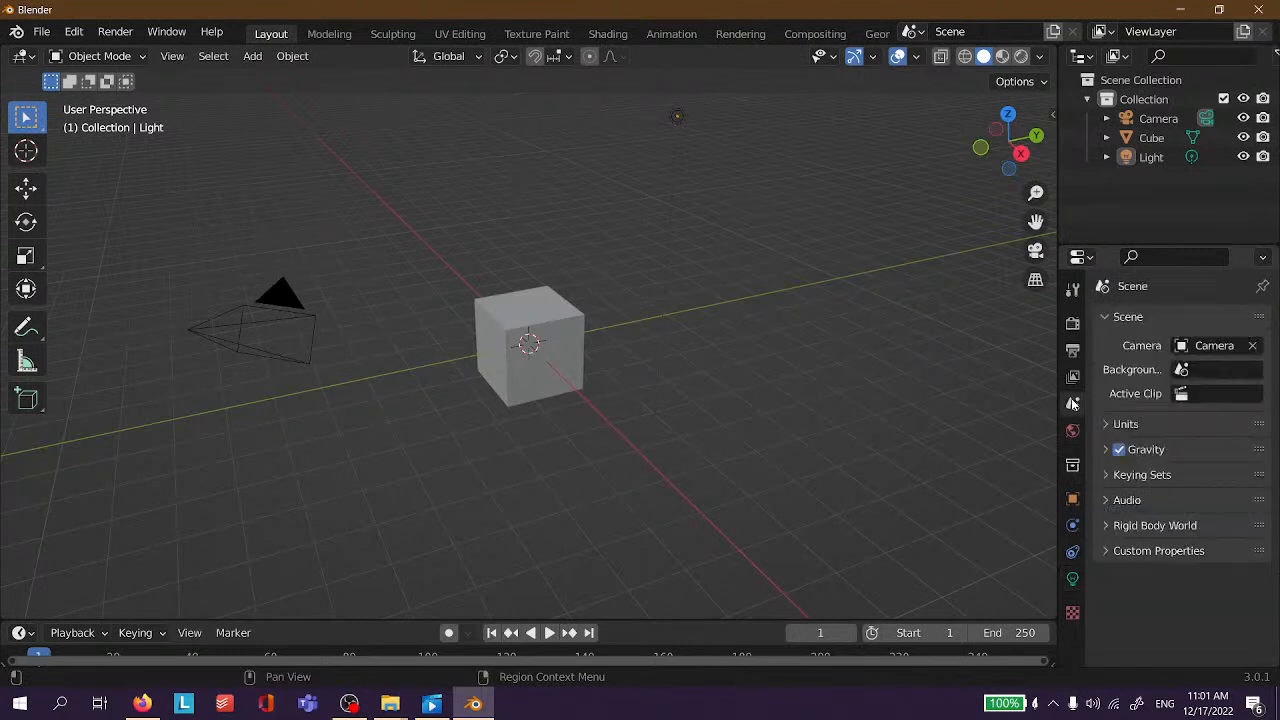
left_click(1073, 497)
left_click(1073, 403)
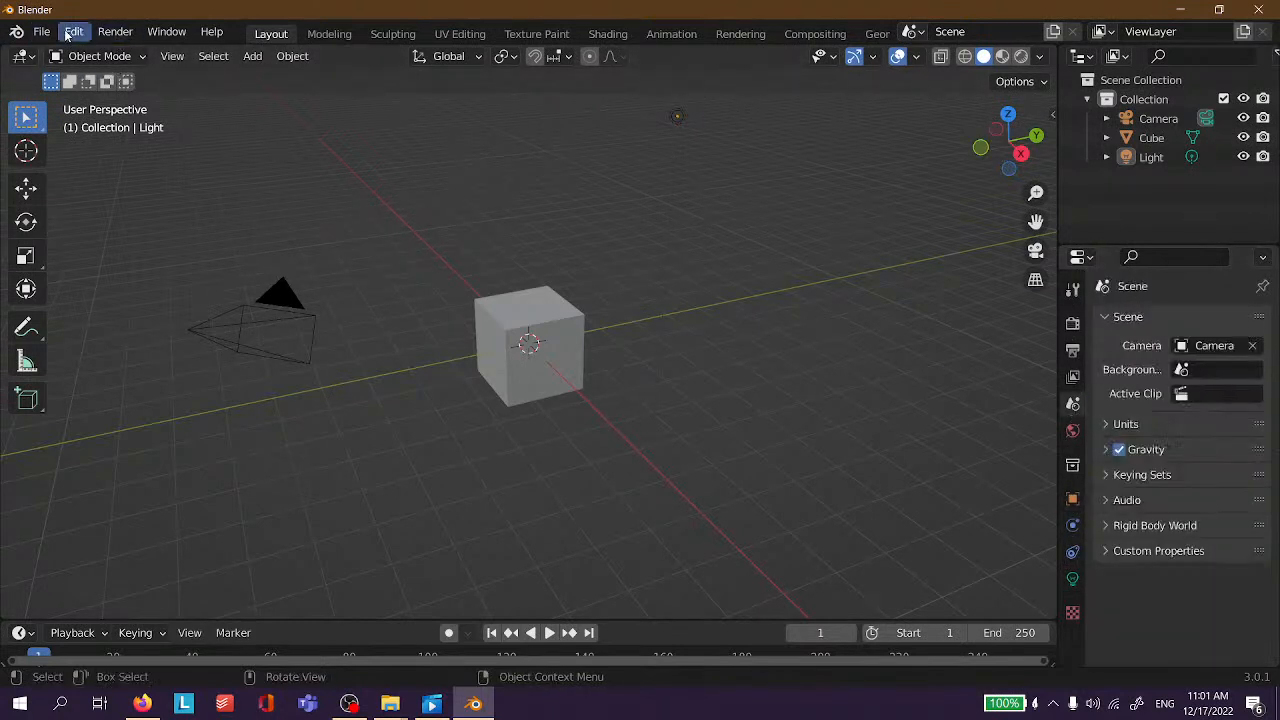
Look through the Modeling, Sculpting, UV Editing, Texture Paint and Animation workspaces and return to Layout.
left_click(347, 34)
left_click(392, 34)
left_click(459, 34)
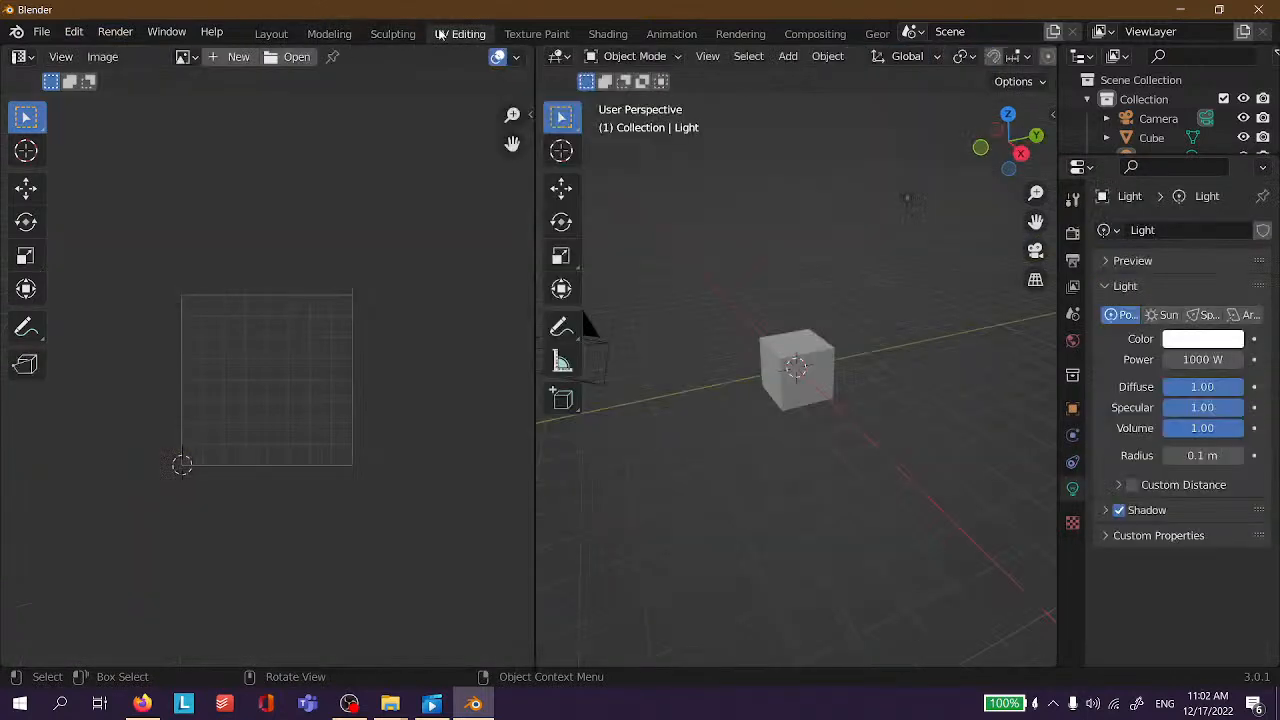
left_click(285, 34)
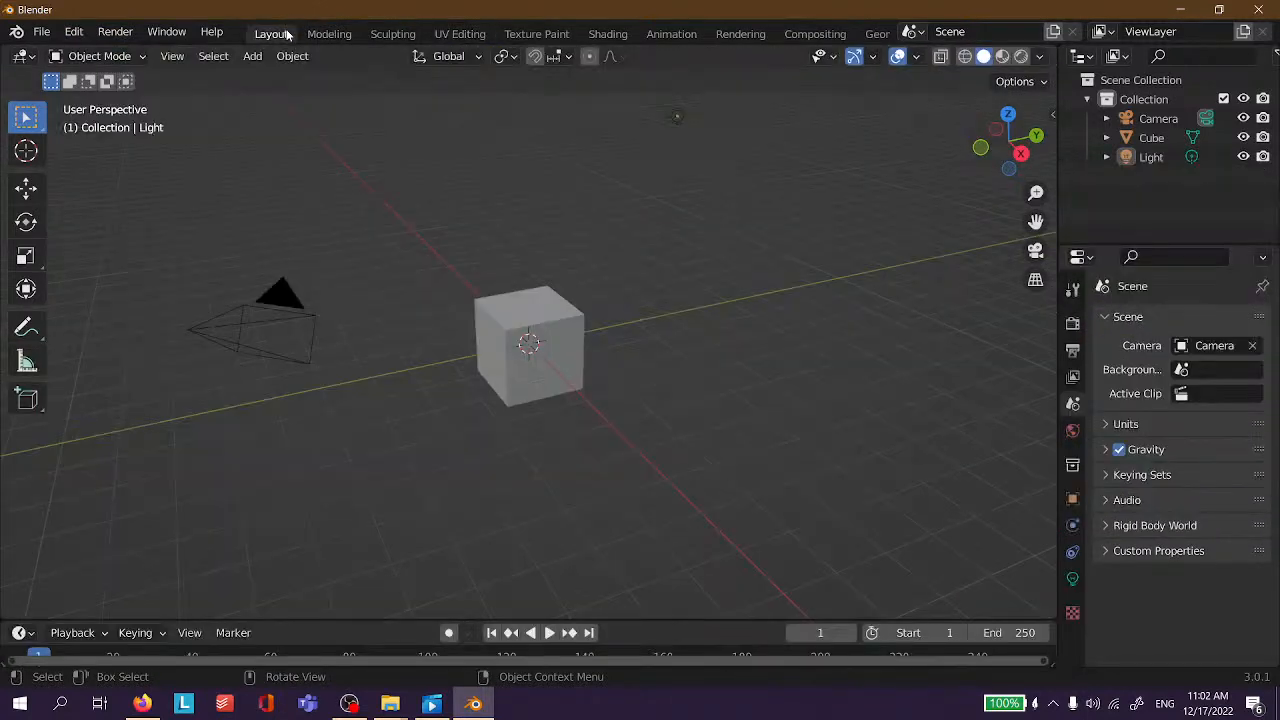
left_click(370, 34)
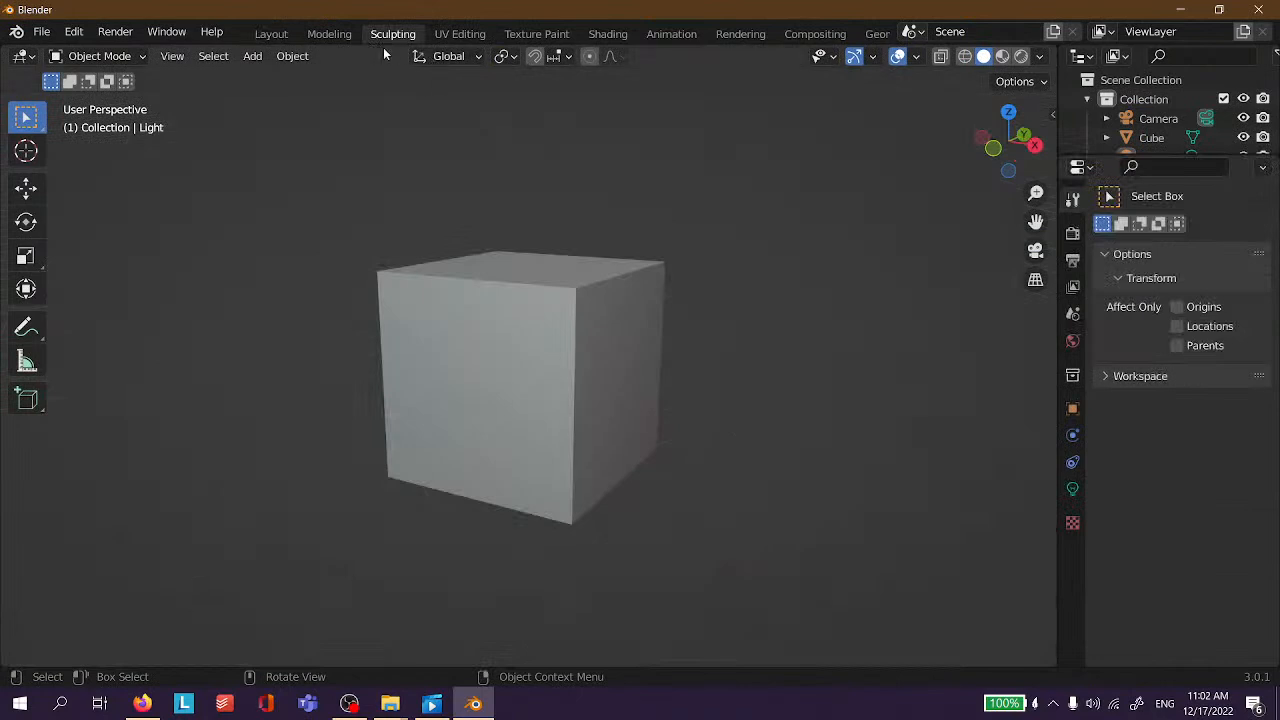
key("ctrl+Page_Up")
left_click(392, 34)
left_click(484, 34)
left_click(556, 34)
left_click(671, 34)
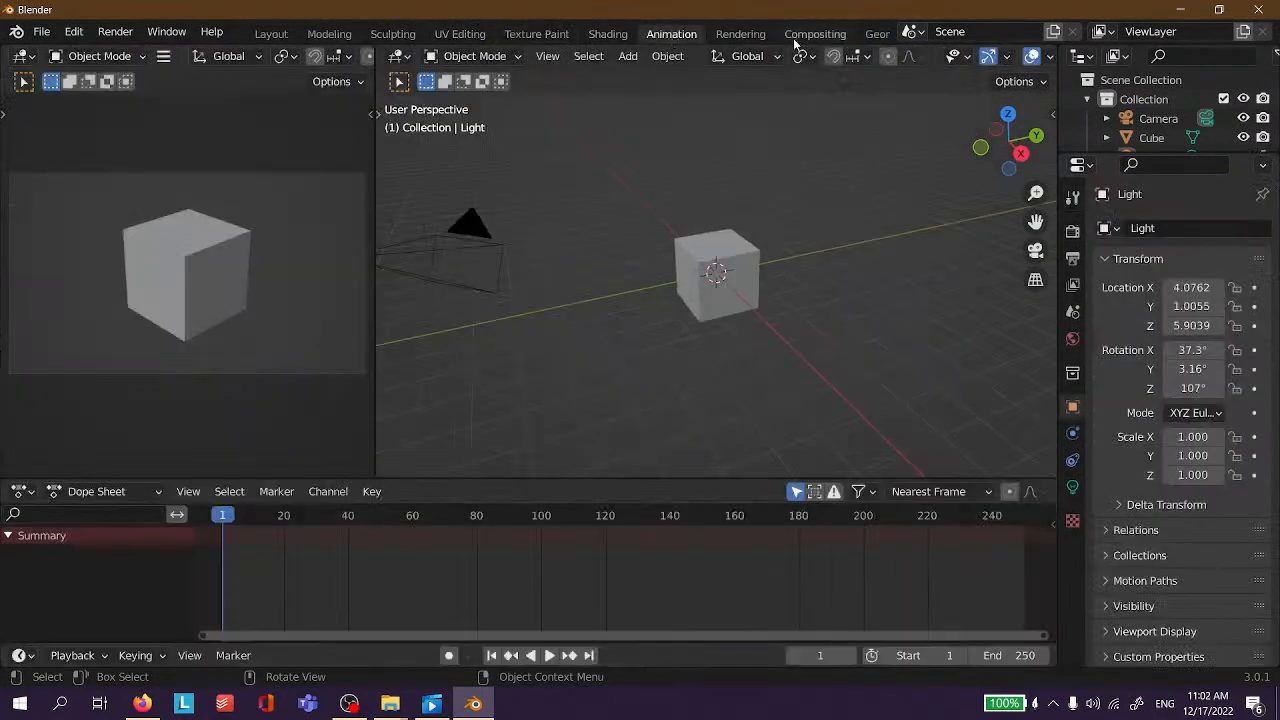
left_click(288, 34)
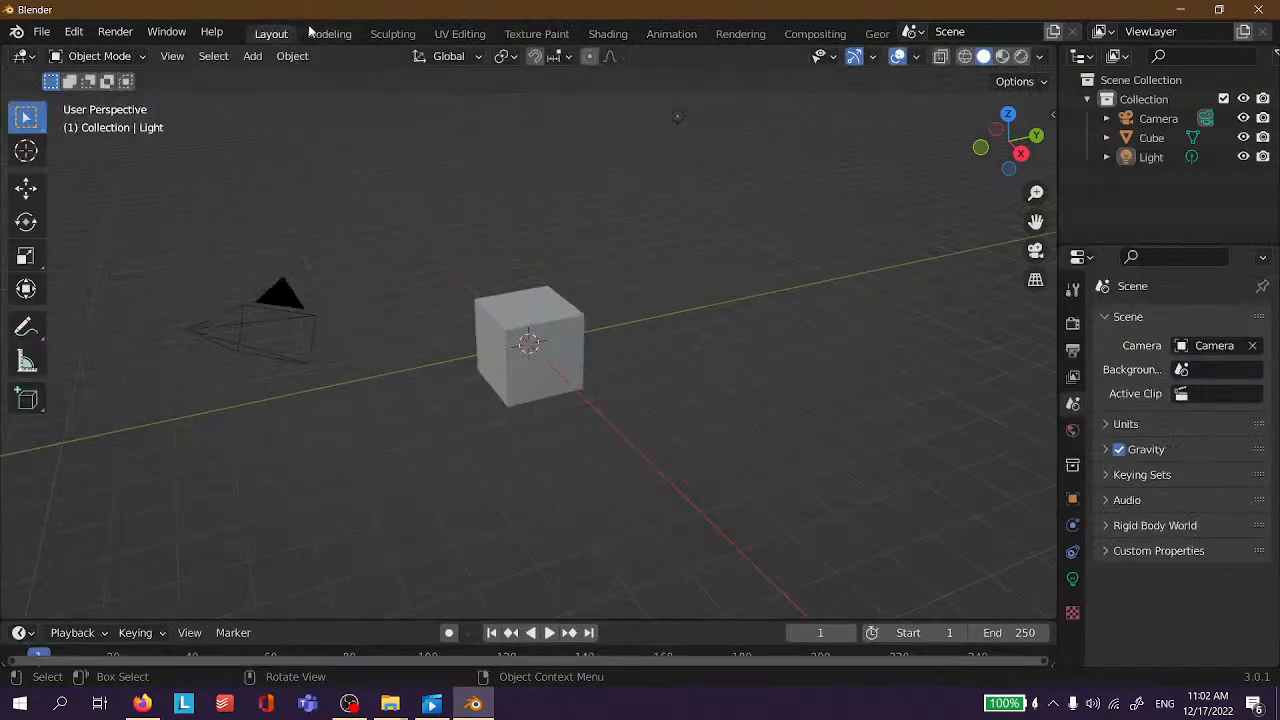
scroll(562, 268, "up", 3)
scroll(541, 227, "down", 6)
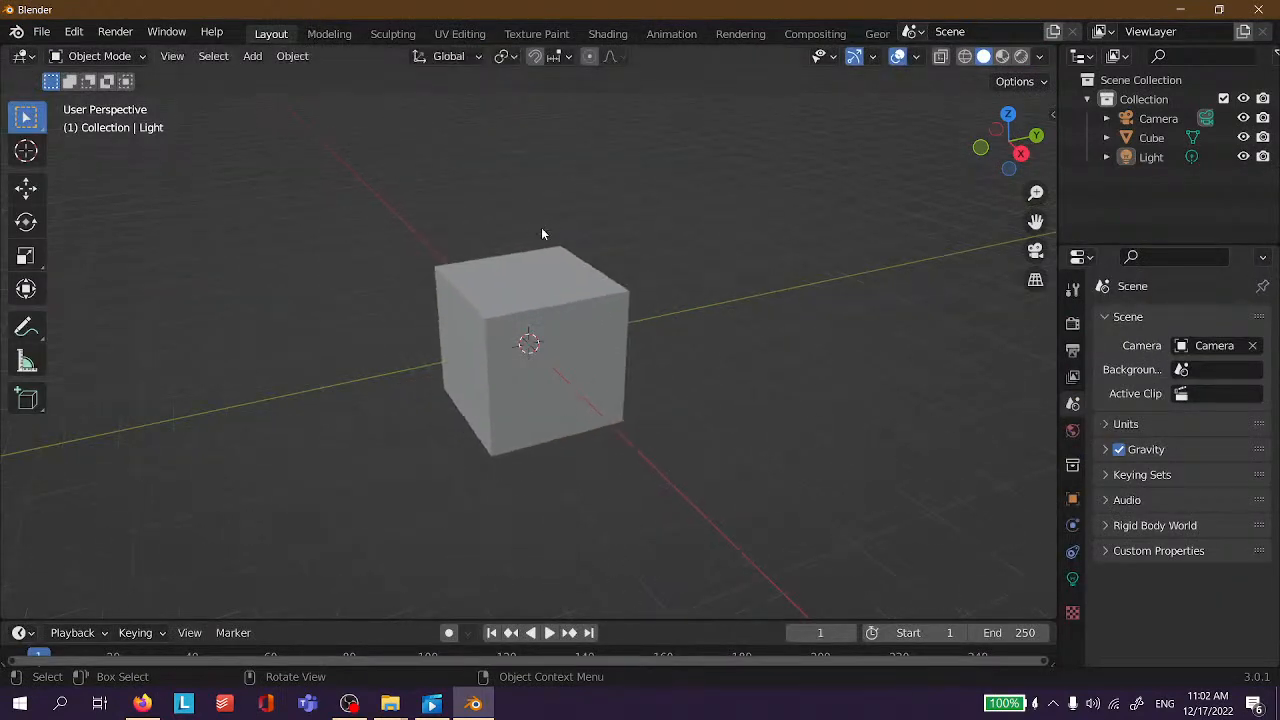
scroll(526, 254, "up", 4)
scroll(528, 261, "down", 3)
scroll(543, 246, "up", 3)
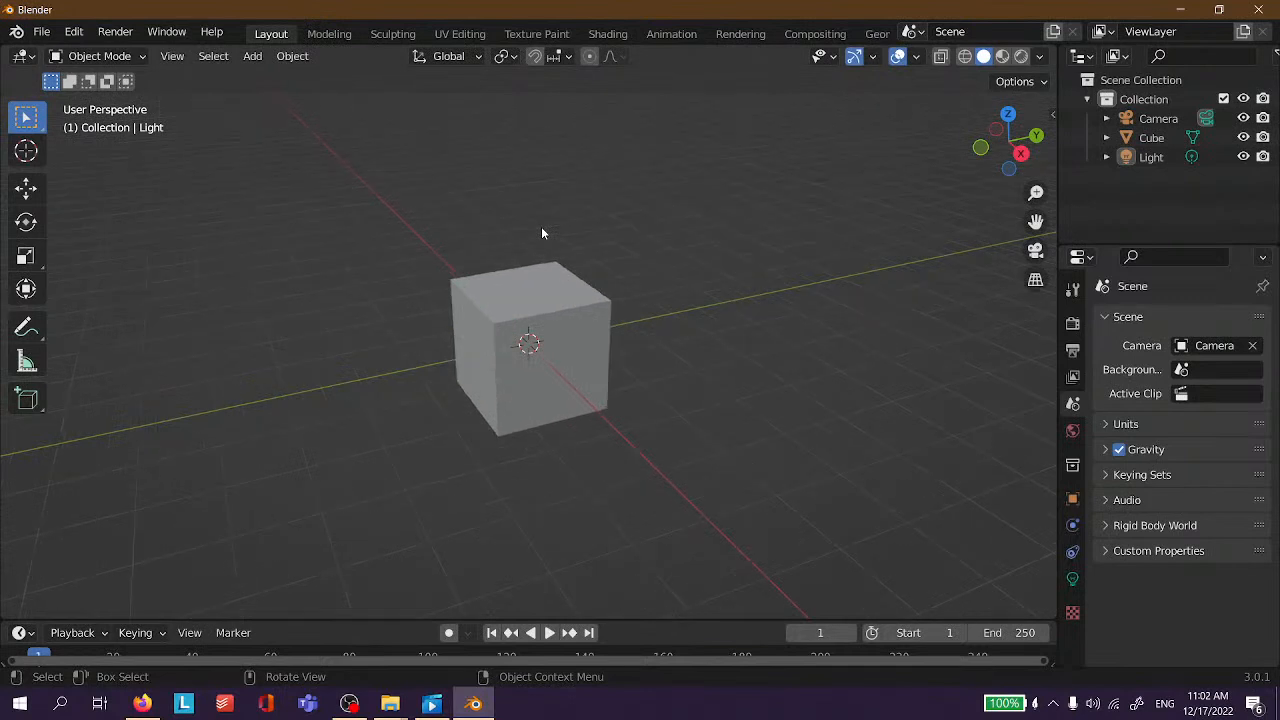
scroll(543, 231, "down", 4)
scroll(543, 246, "up", 5)
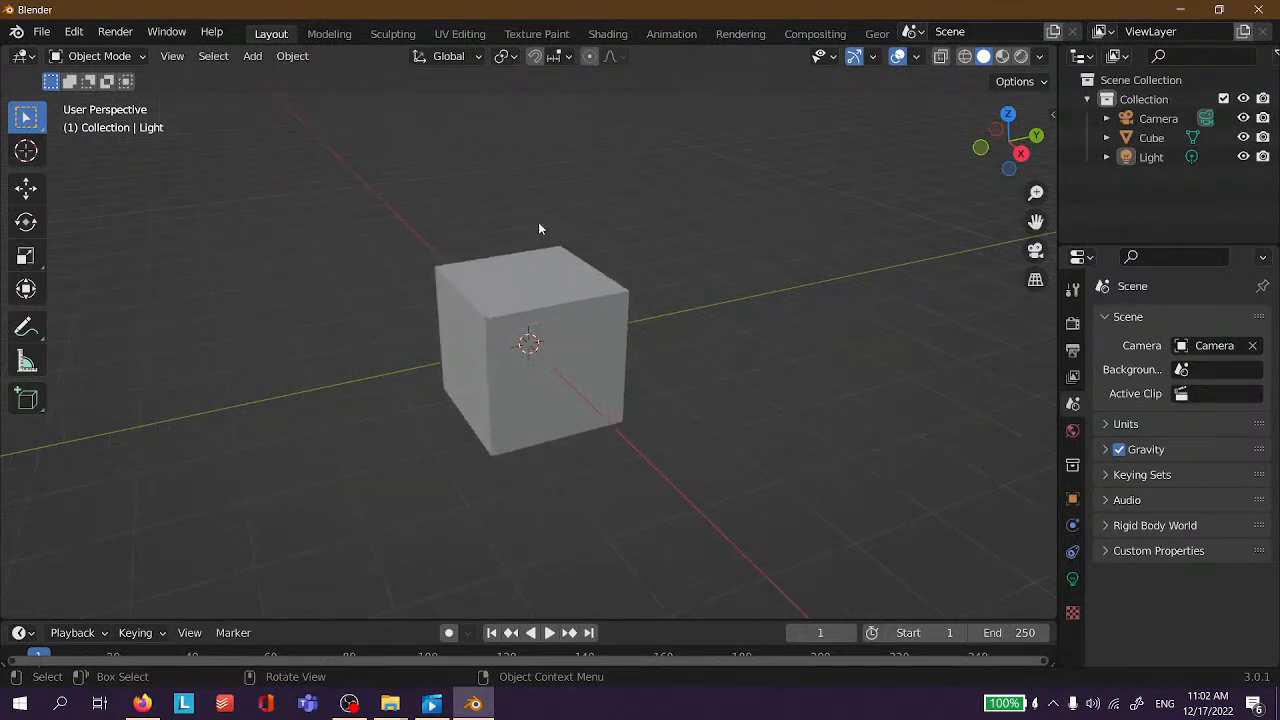
Select the cube in the viewport and clear the selection.
left_click(572, 312)
left_click(811, 243)
scroll(600, 243, "down", 4)
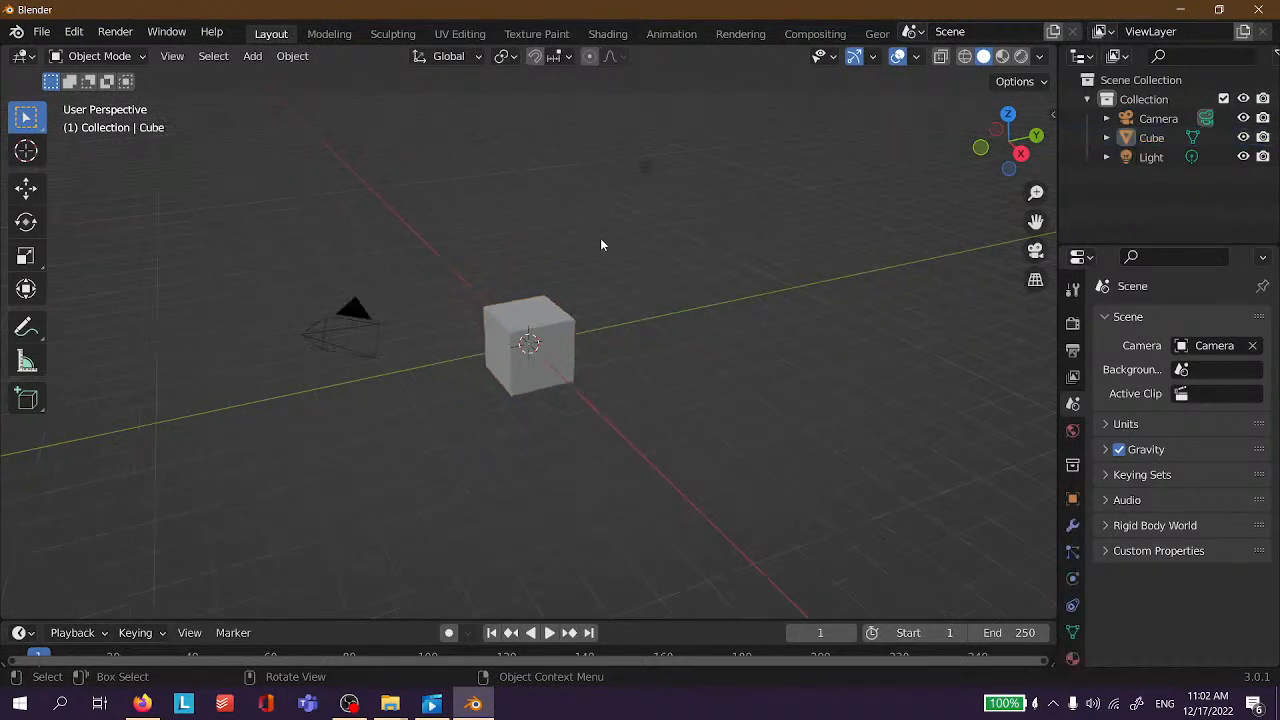
scroll(575, 292, "up", 4)
scroll(575, 292, "down", 5)
Box-select different groups of scene objects, finishing with the cube and light selected.
left_click_drag(390, 234, 800, 470)
left_click_drag(258, 218, 515, 390)
left_click(688, 383)
left_click_drag(190, 153, 826, 508)
left_click_drag(835, 455, 592, 353)
left_click(541, 314)
left_click(897, 255)
left_click_drag(457, 237, 648, 445)
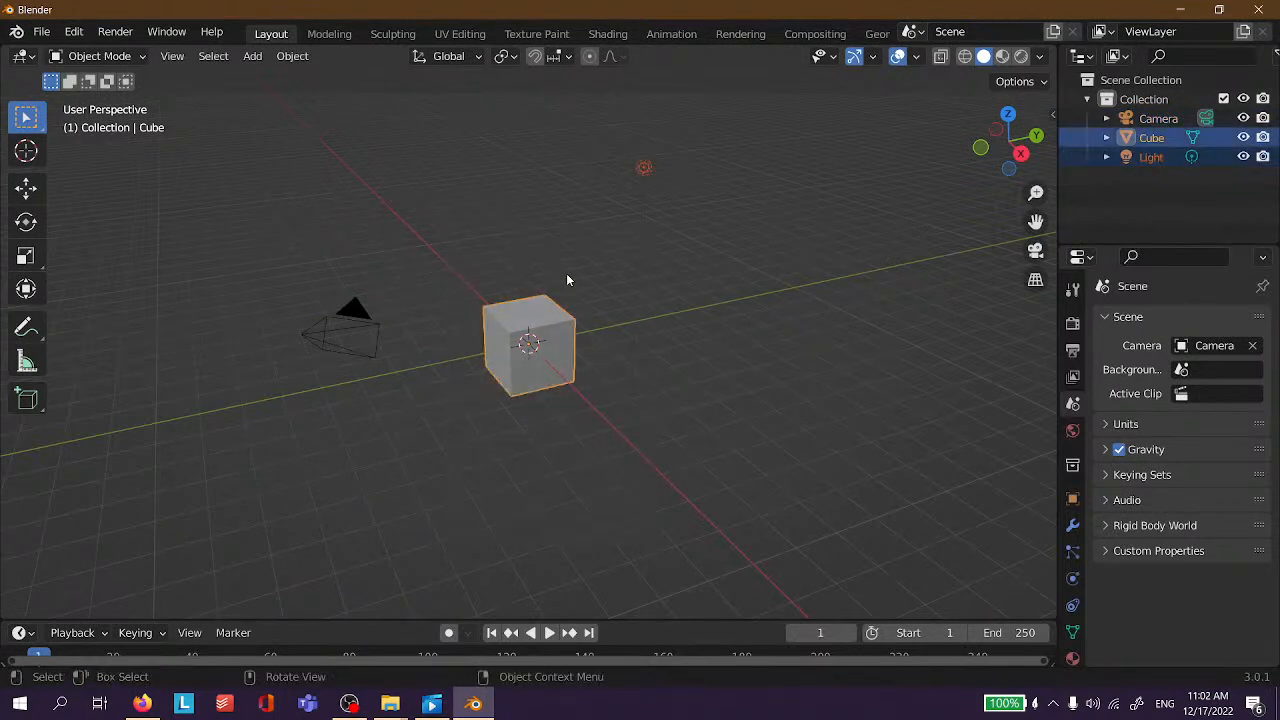
Box-select the area around the cube and other scene objects again, and clear the selection.
left_click(570, 289)
left_click_drag(360, 217, 770, 506)
left_click(613, 290)
left_click_drag(771, 263, 462, 140)
left_click(672, 330)
middle_click_drag(672, 330, 454, 234)
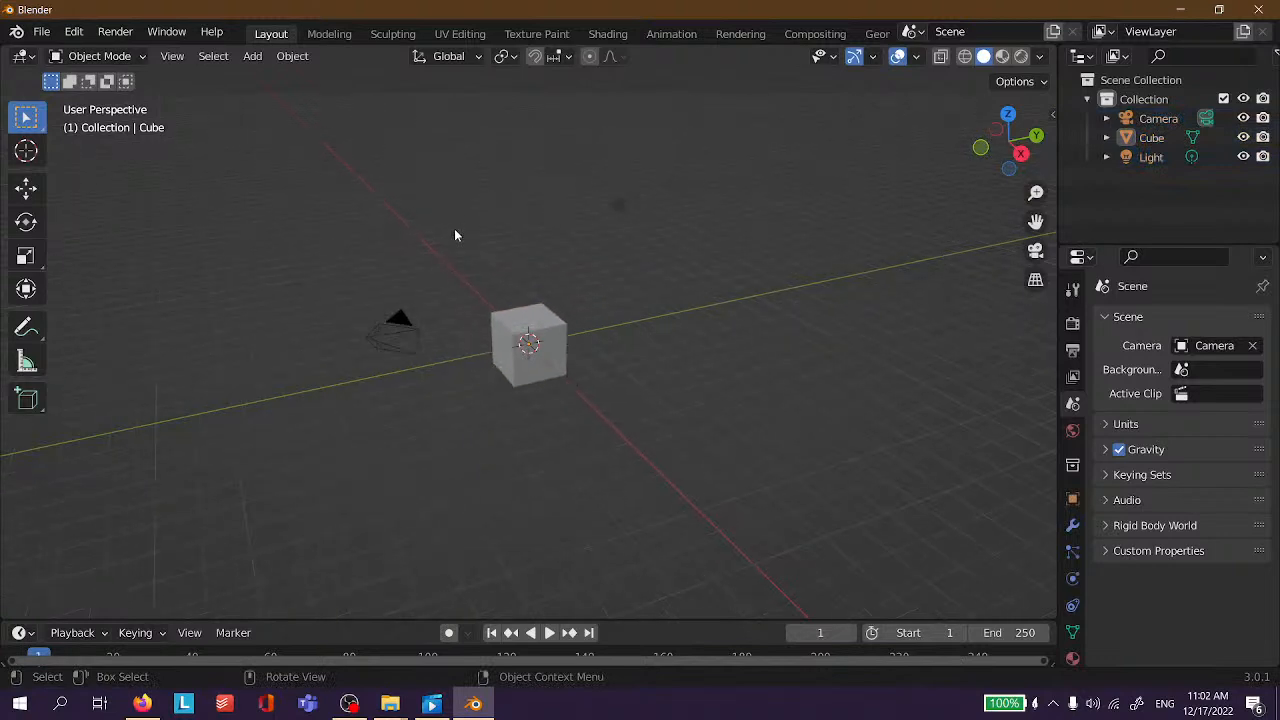
Select the cube and activate the Move tool.
left_click(522, 332)
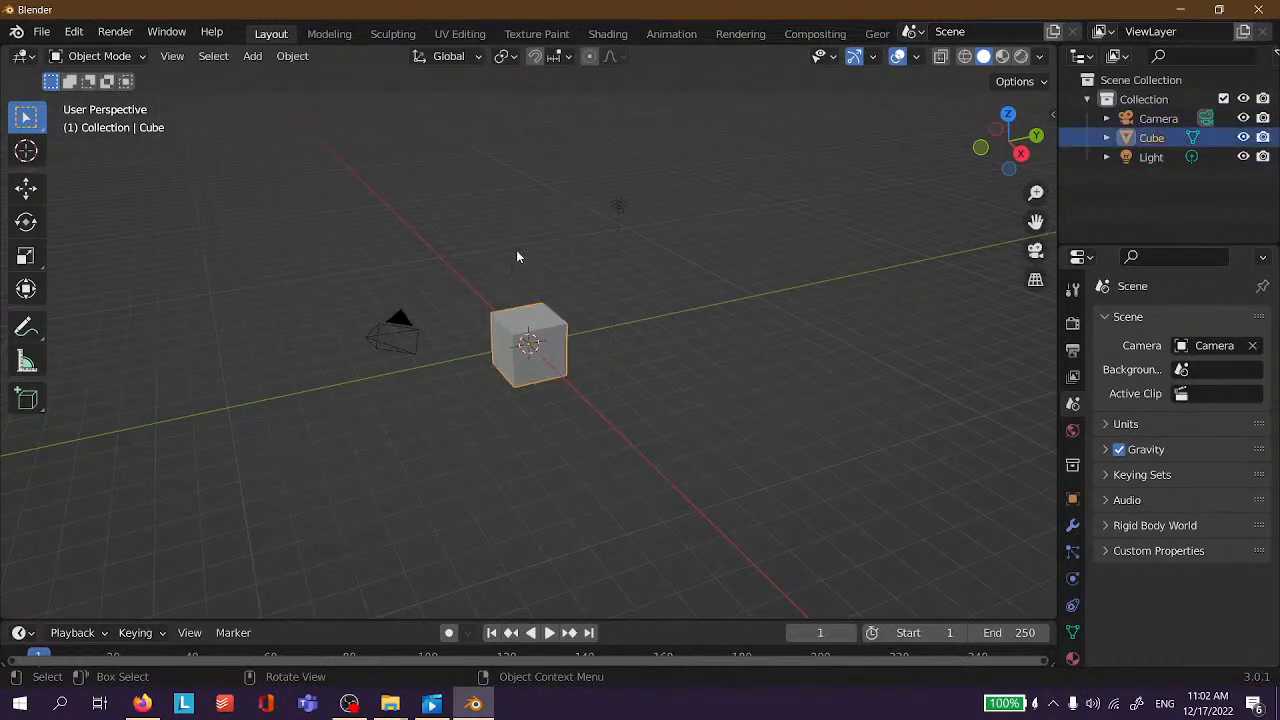
scroll(516, 252, "up", 4)
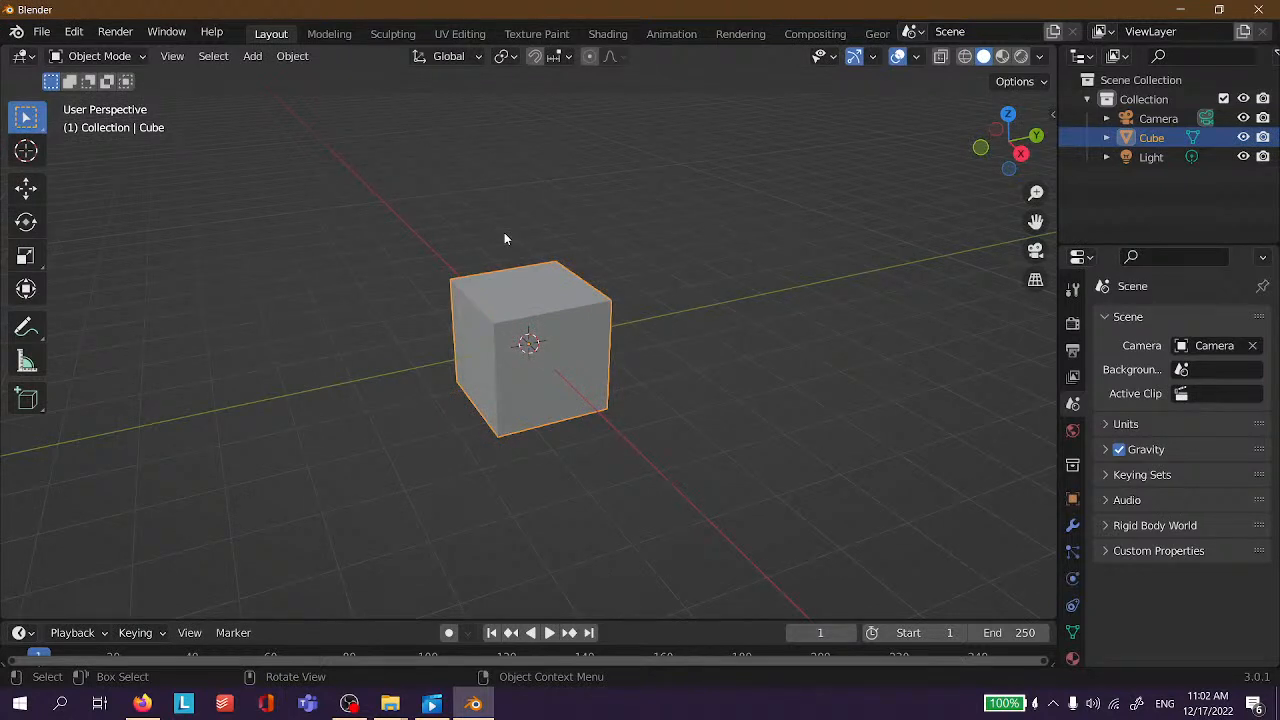
left_click(18, 196)
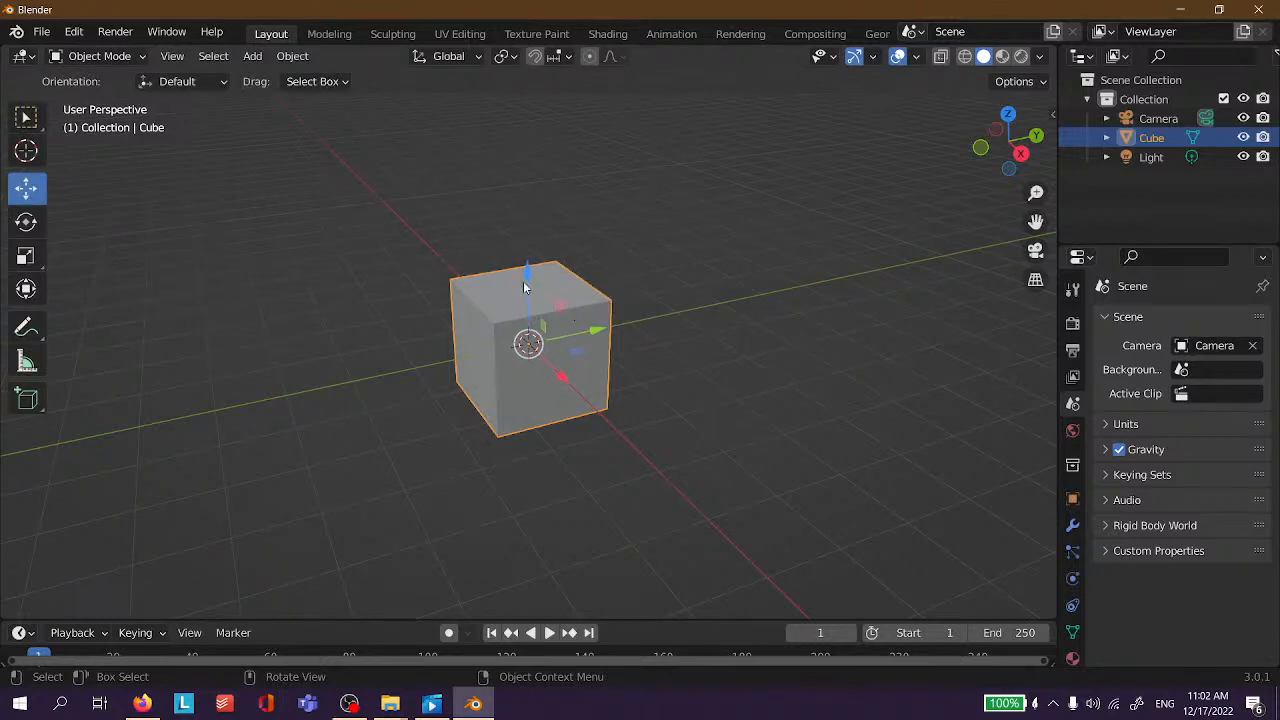
Try moving the cube freehand along the Z, Y and X axes and place it behind the scene centre.
scroll(523, 281, "down", 4)
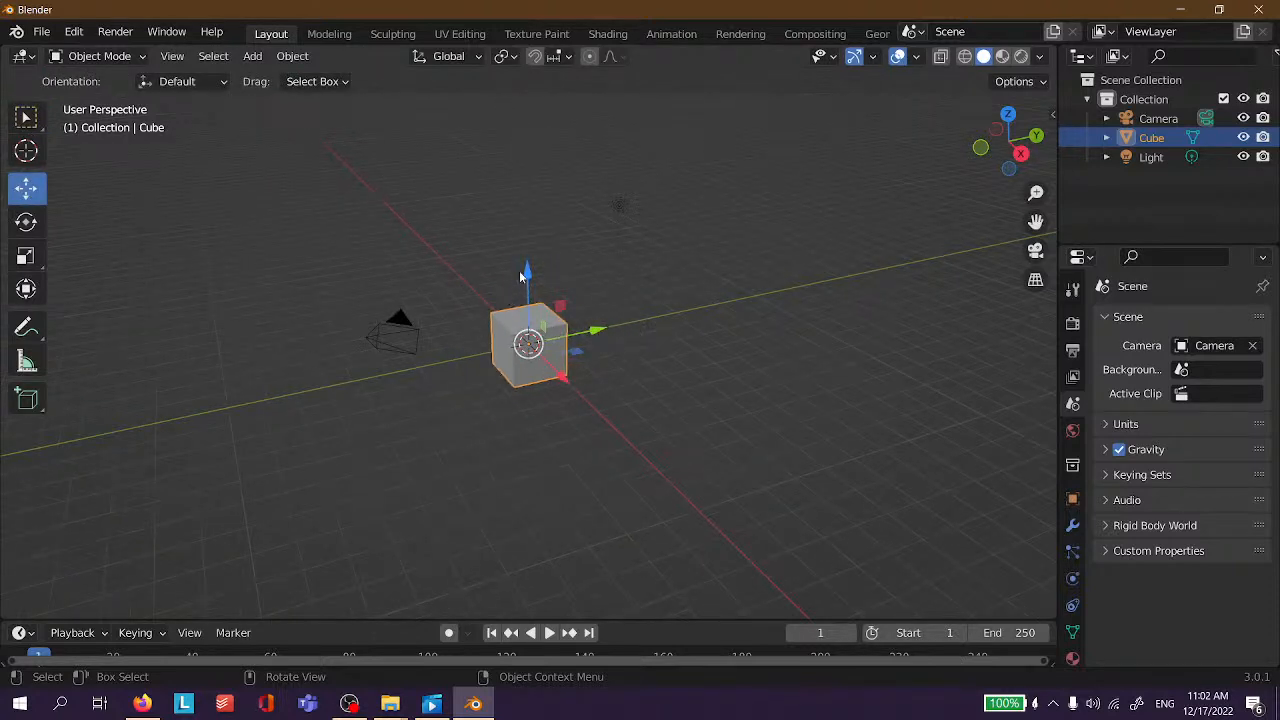
left_click_drag(533, 284, 551, 430)
left_click_drag(598, 477, 800, 410)
key("g")
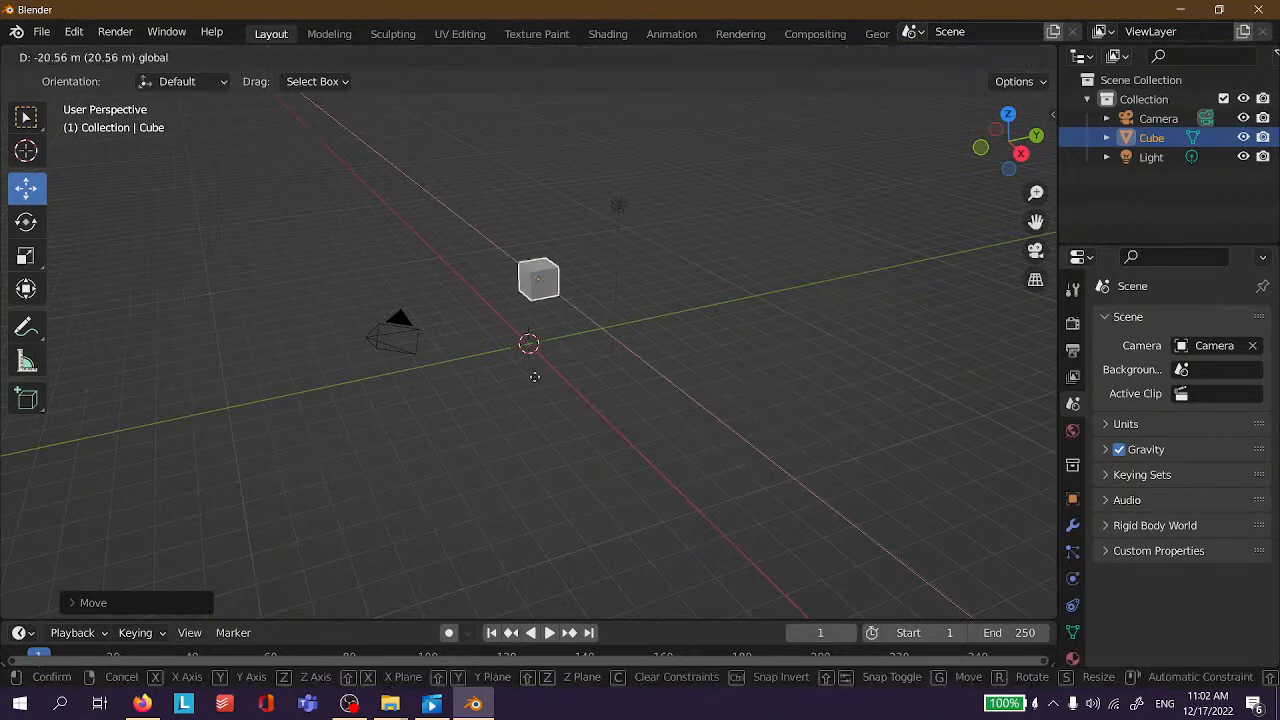
left_click(476, 316)
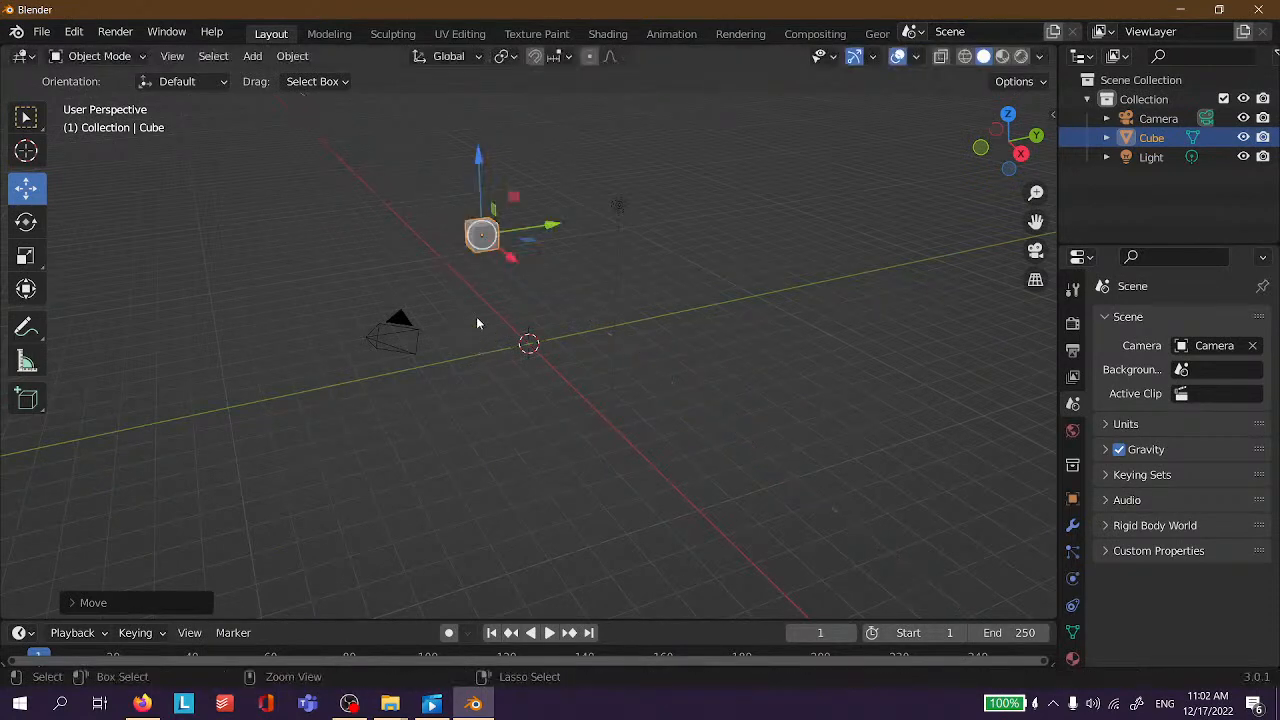
Undo all the cube moves.
key("ctrl+z")
key("ctrl+z")
key("ctrl+z")
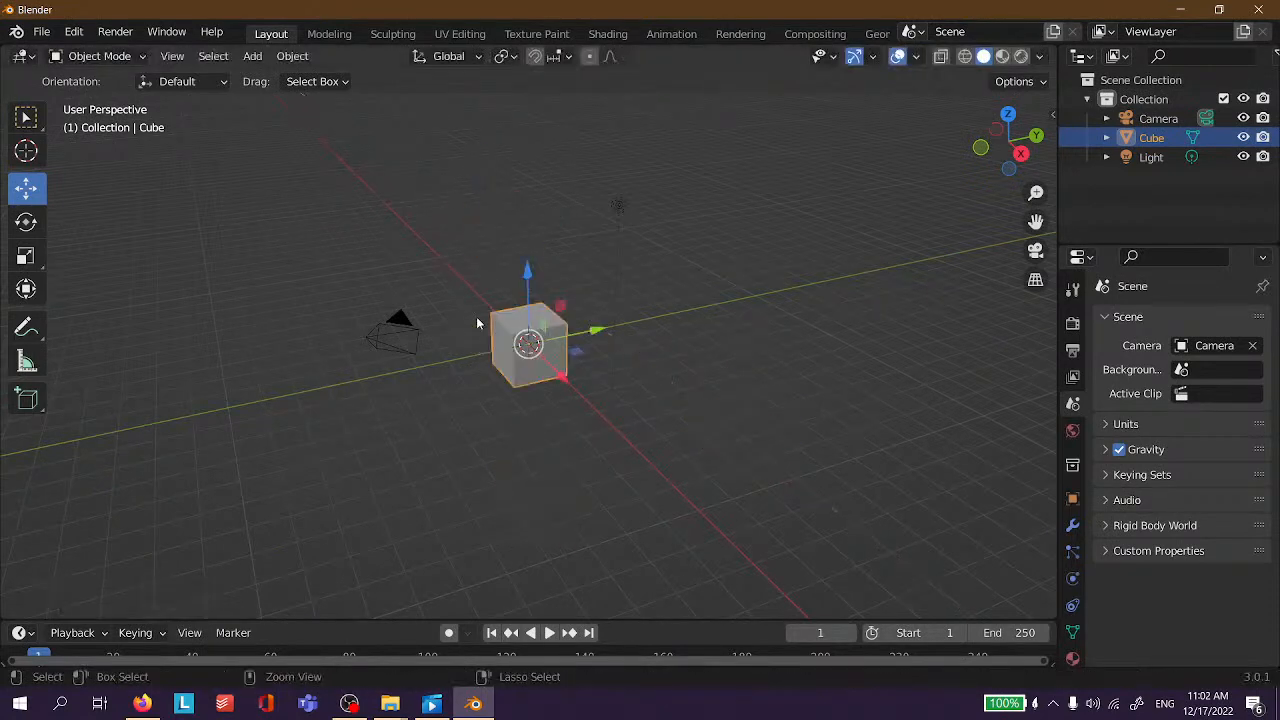
Clear the selection and select the cube again.
left_click(758, 199)
scroll(601, 229, "up", 3)
scroll(572, 246, "down", 2)
scroll(573, 250, "up", 3)
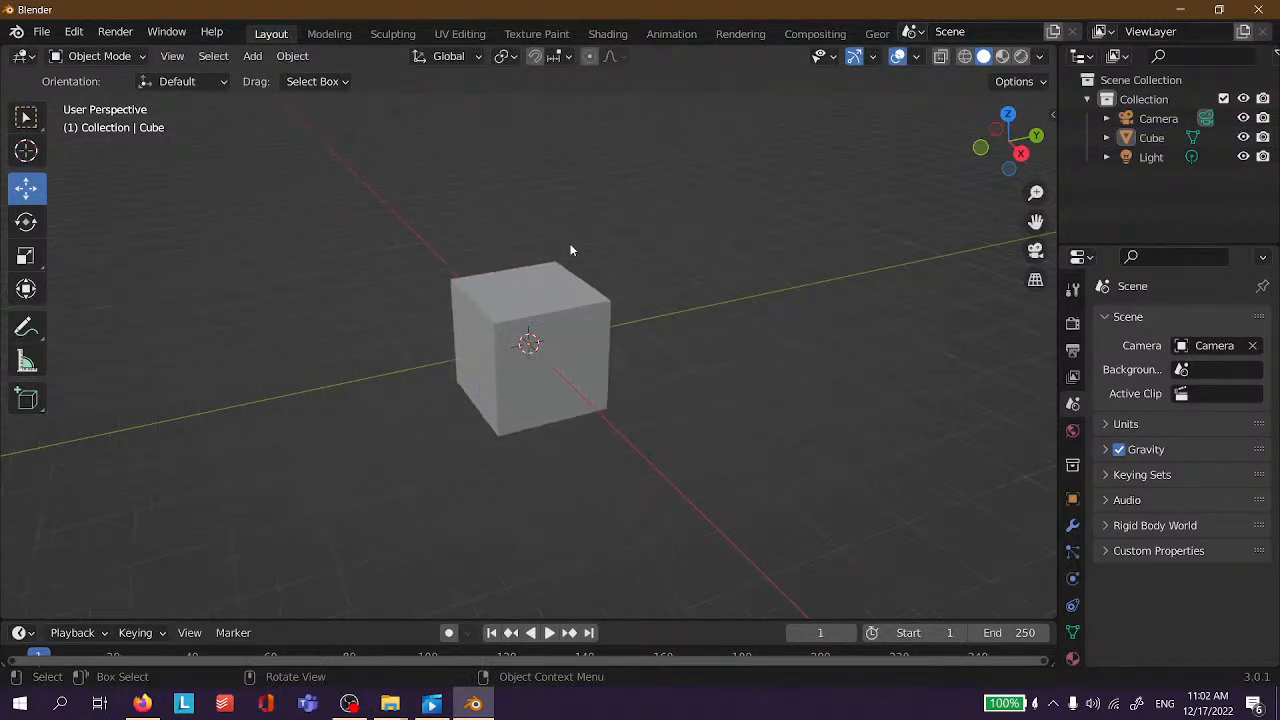
left_click(529, 346)
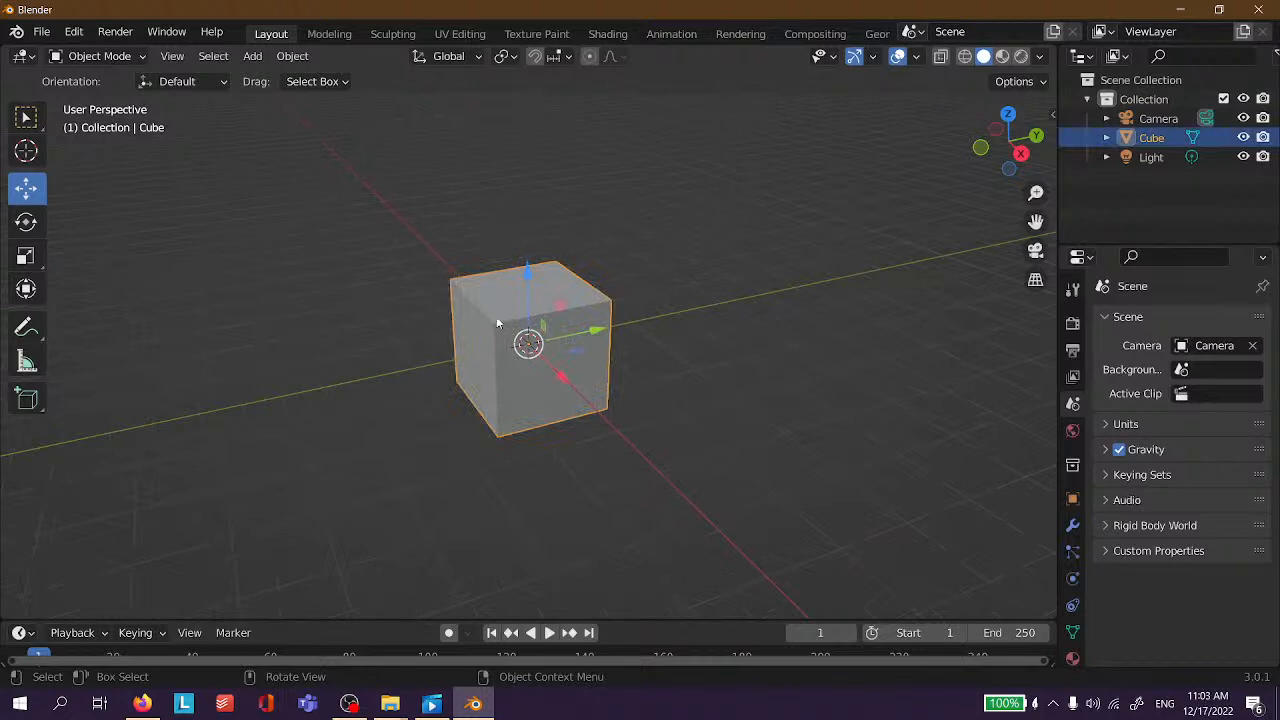
Try moving the cube freely without an axis constraint, cancel the move and clear the selection.
left_click_drag(496, 316, 692, 322)
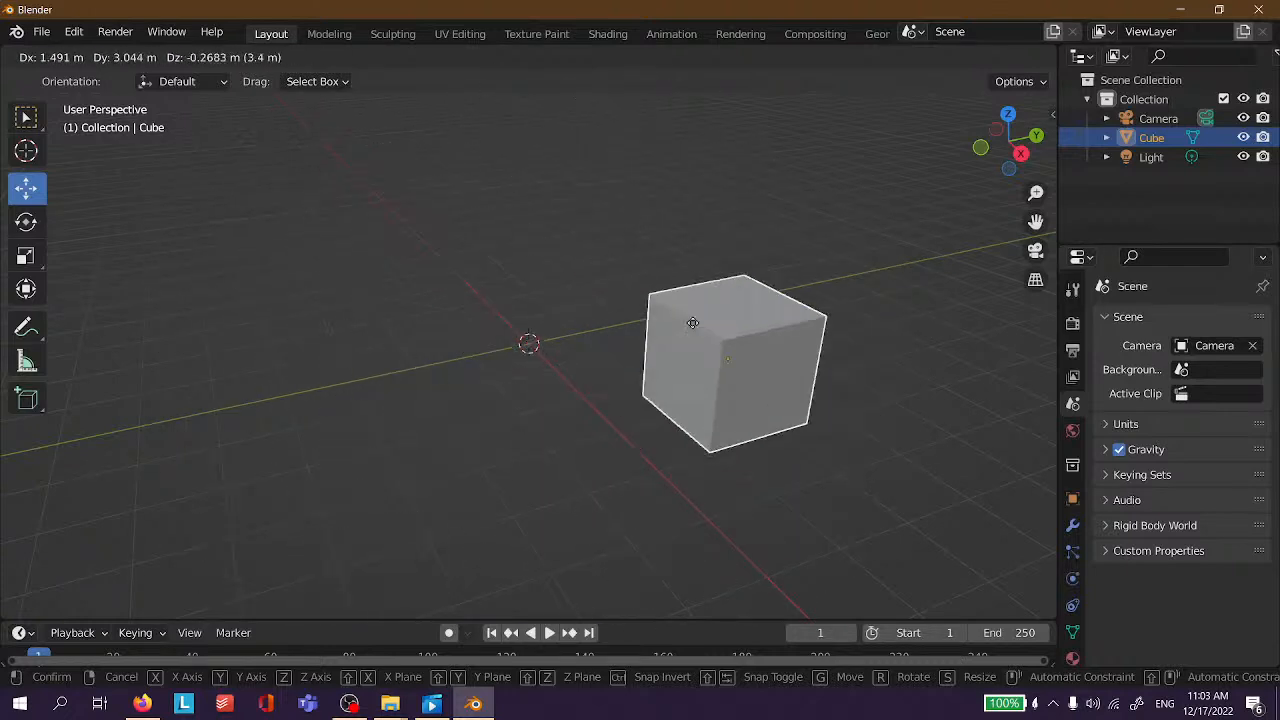
right_click(510, 232)
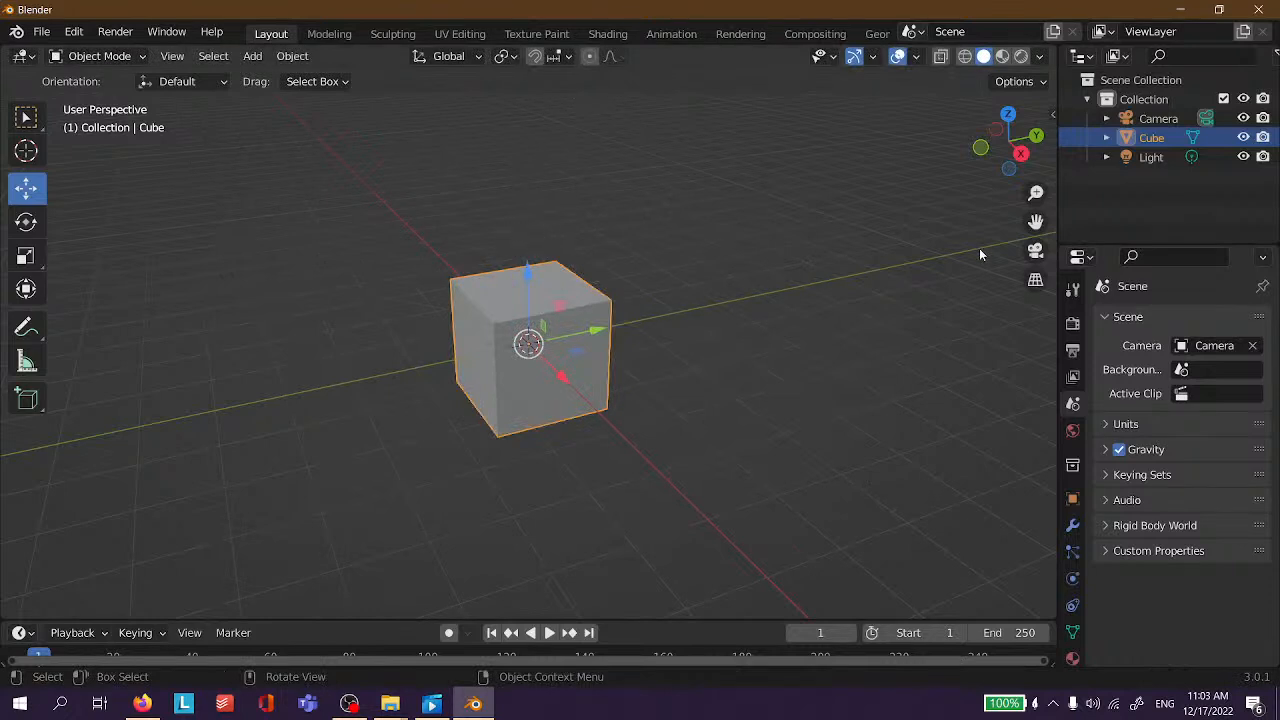
left_click(672, 347)
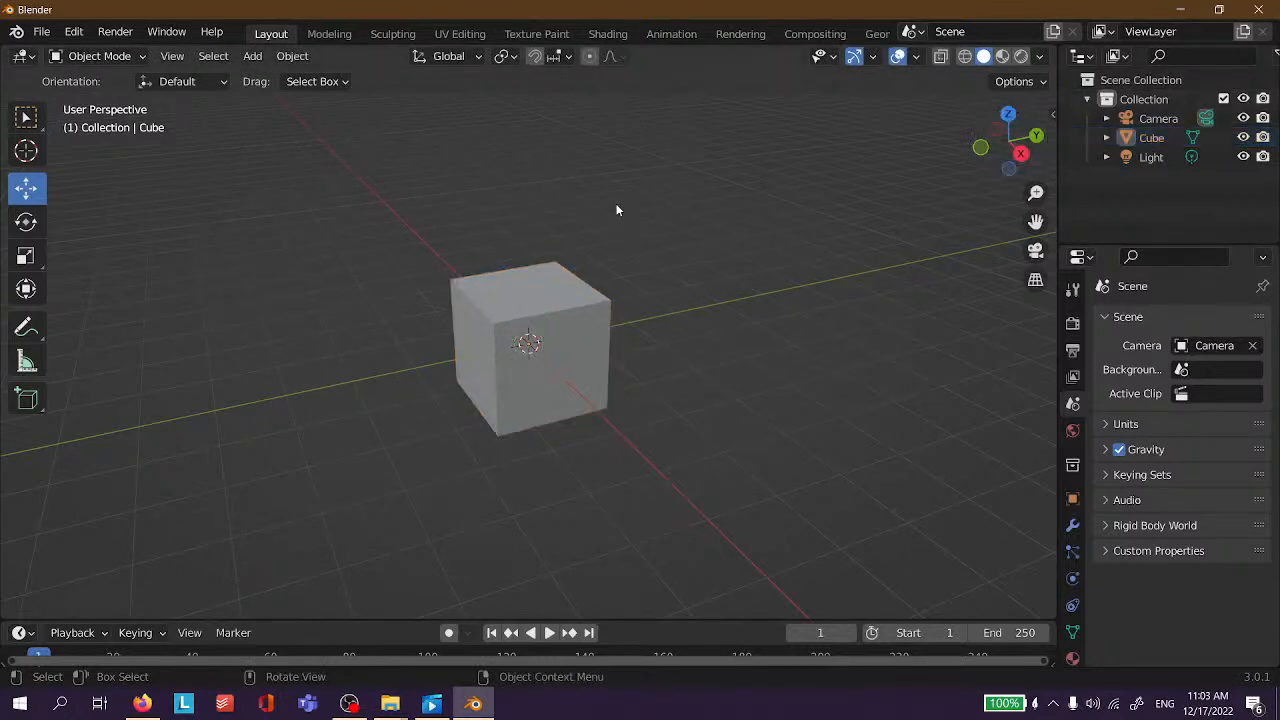
Show the sidebar with the cube's location, rotation, scale and dimensions, and hide it again.
key("n")
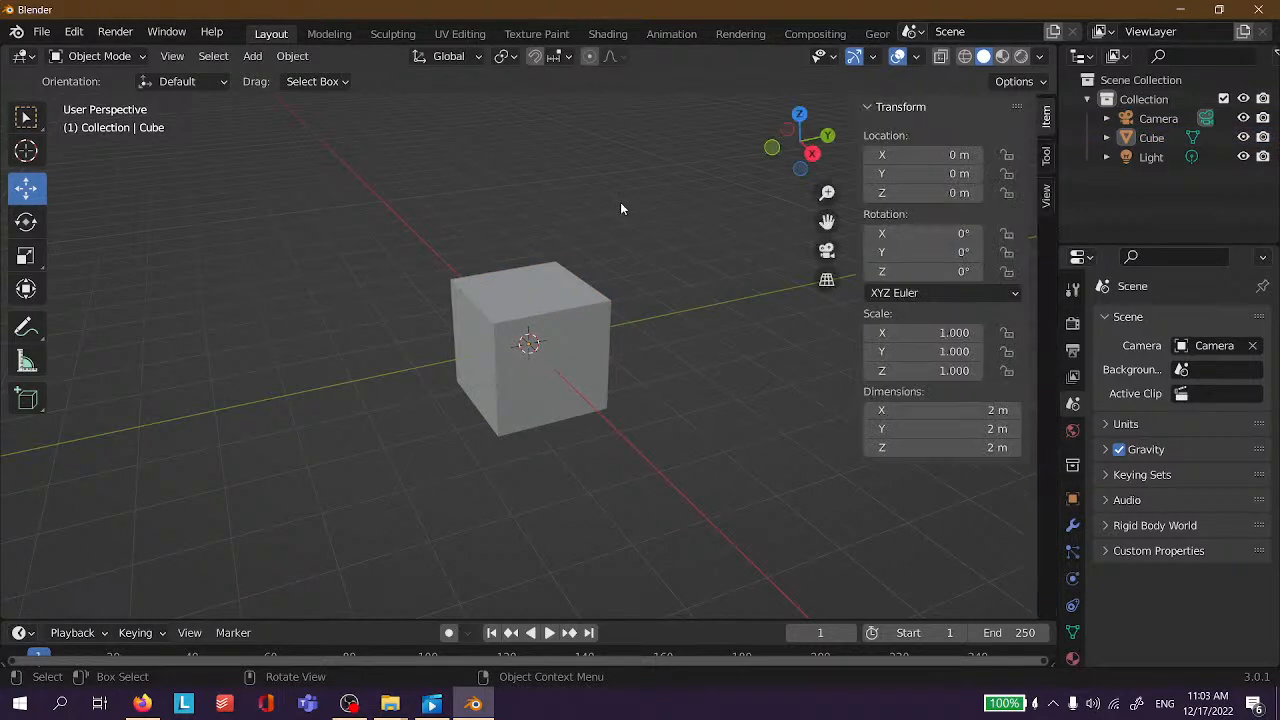
key("n")
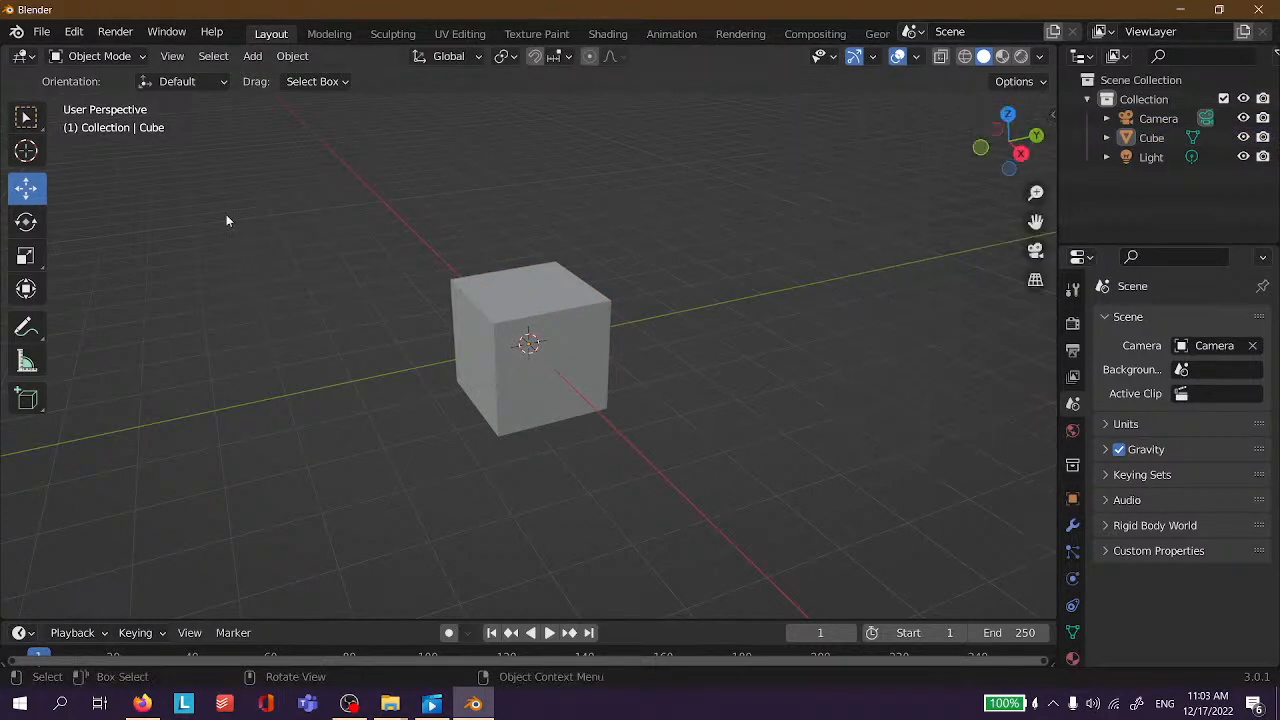
left_click(505, 300)
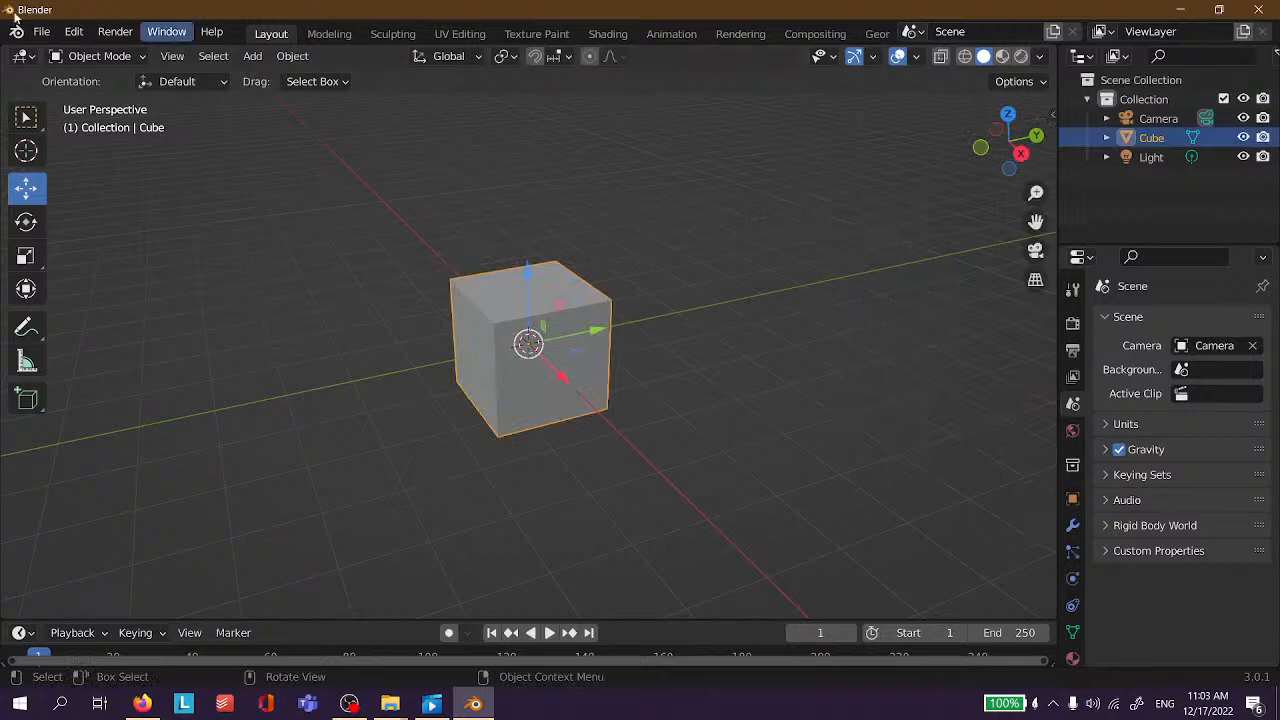
left_click(834, 317)
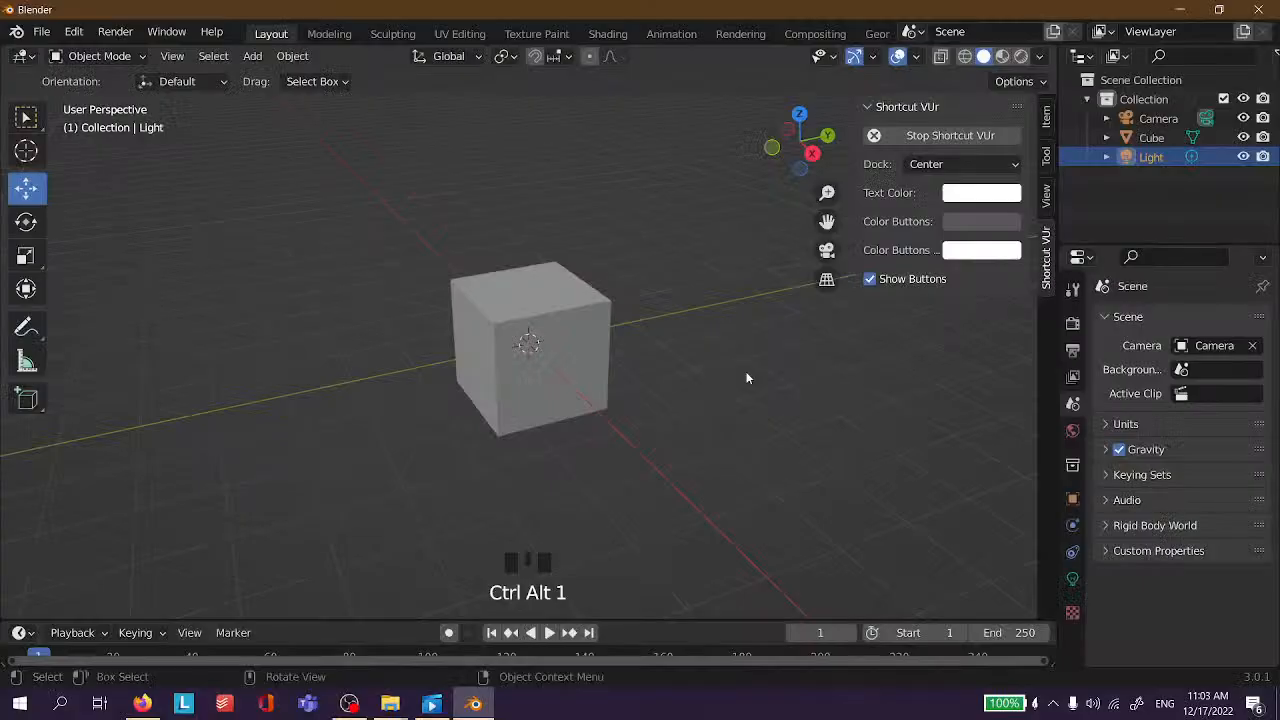
left_click(746, 376)
left_click(908, 388)
triple_click(738, 362)
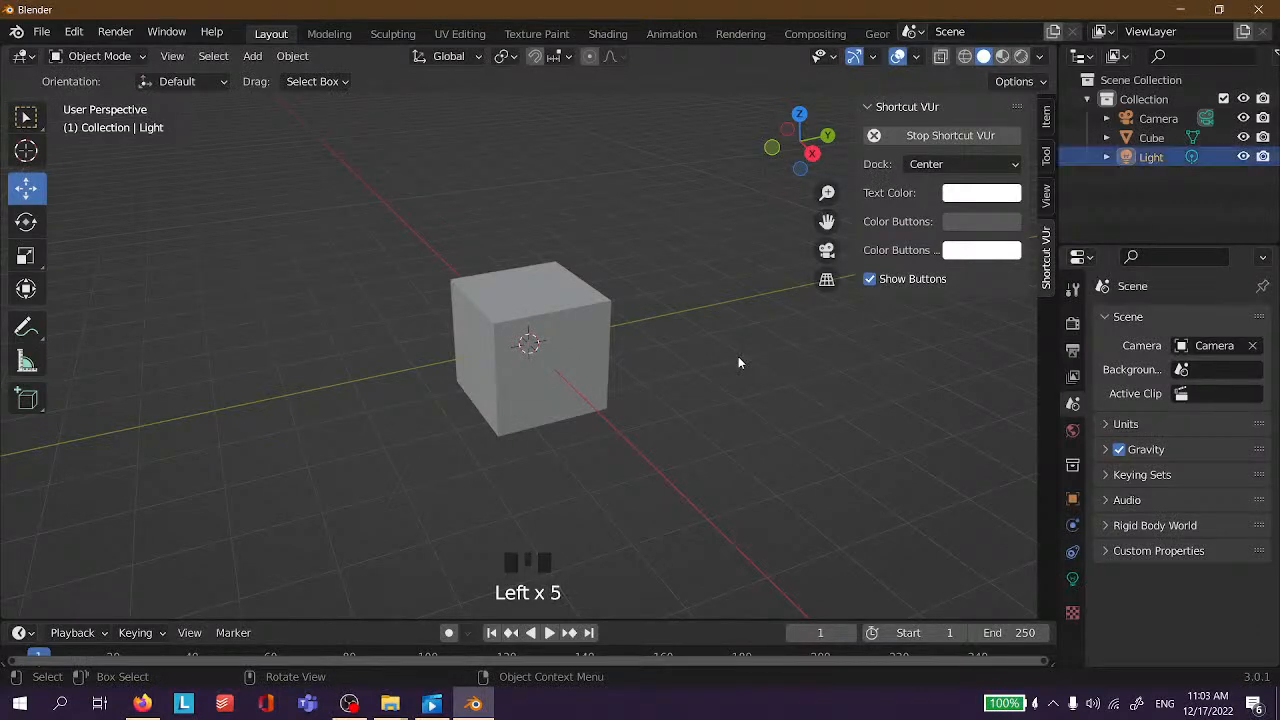
left_click_drag(630, 515, 434, 574)
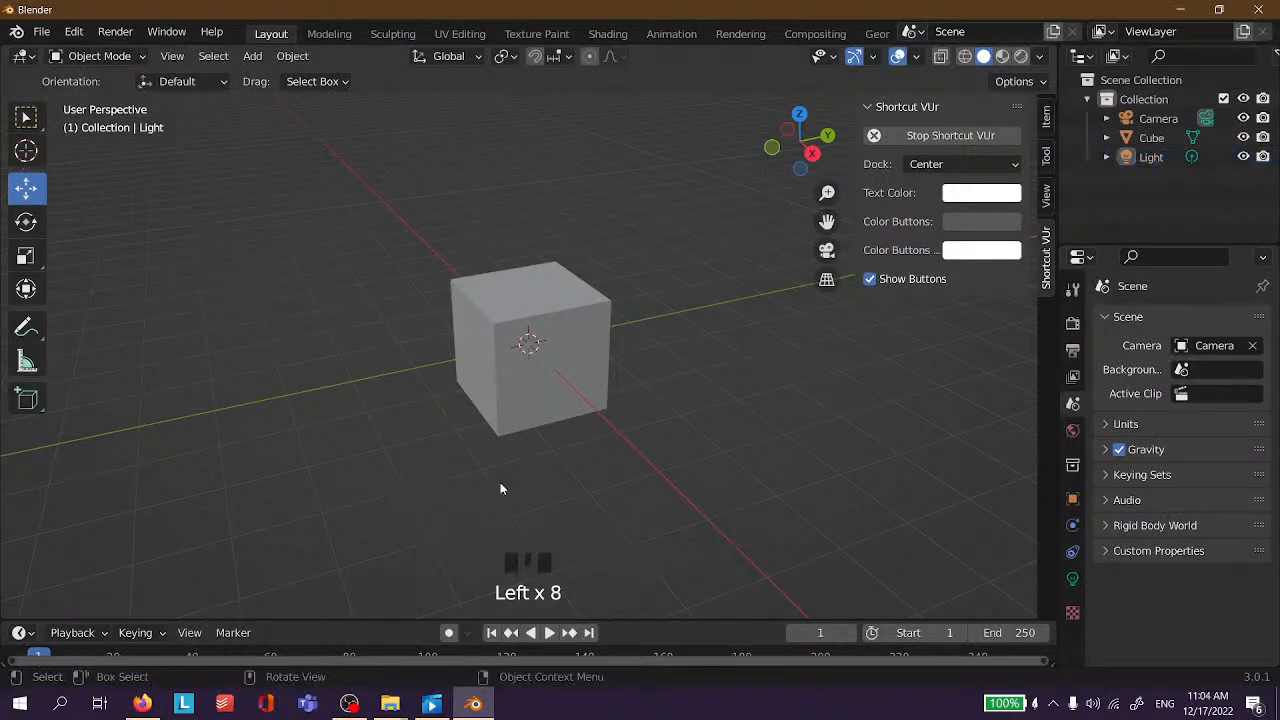
left_click(465, 516)
left_click(538, 552)
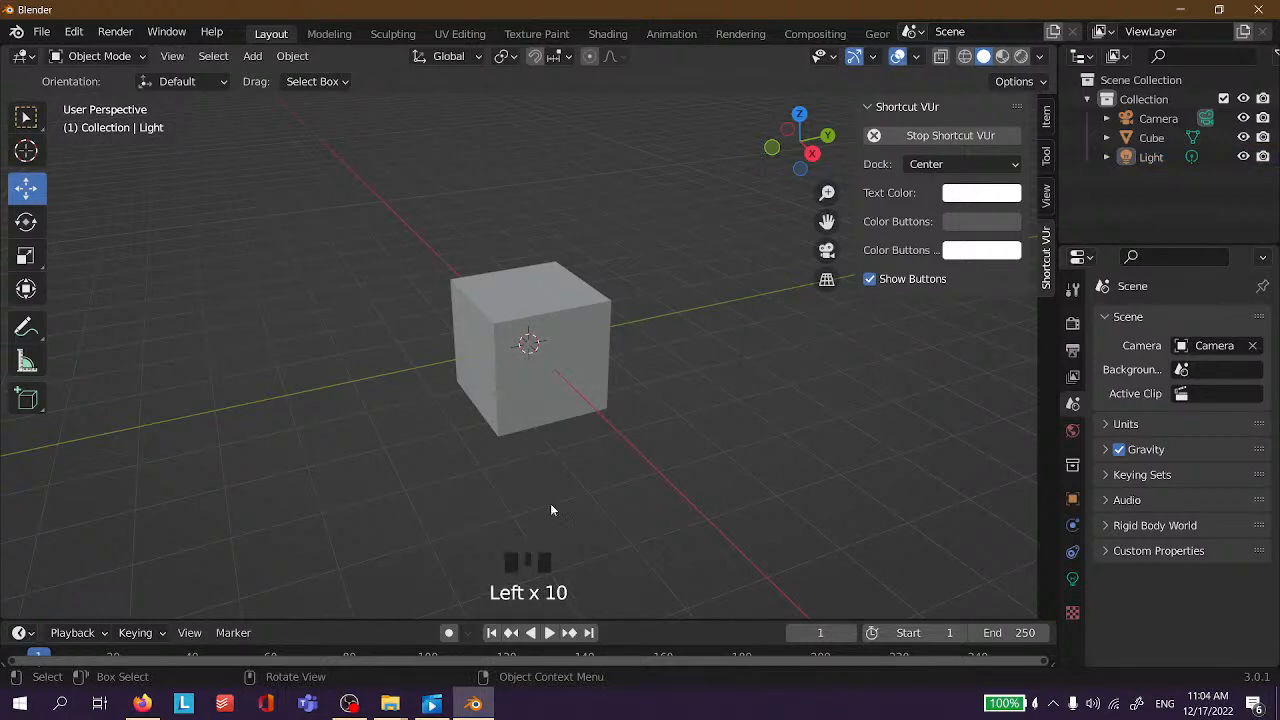
left_click(551, 305)
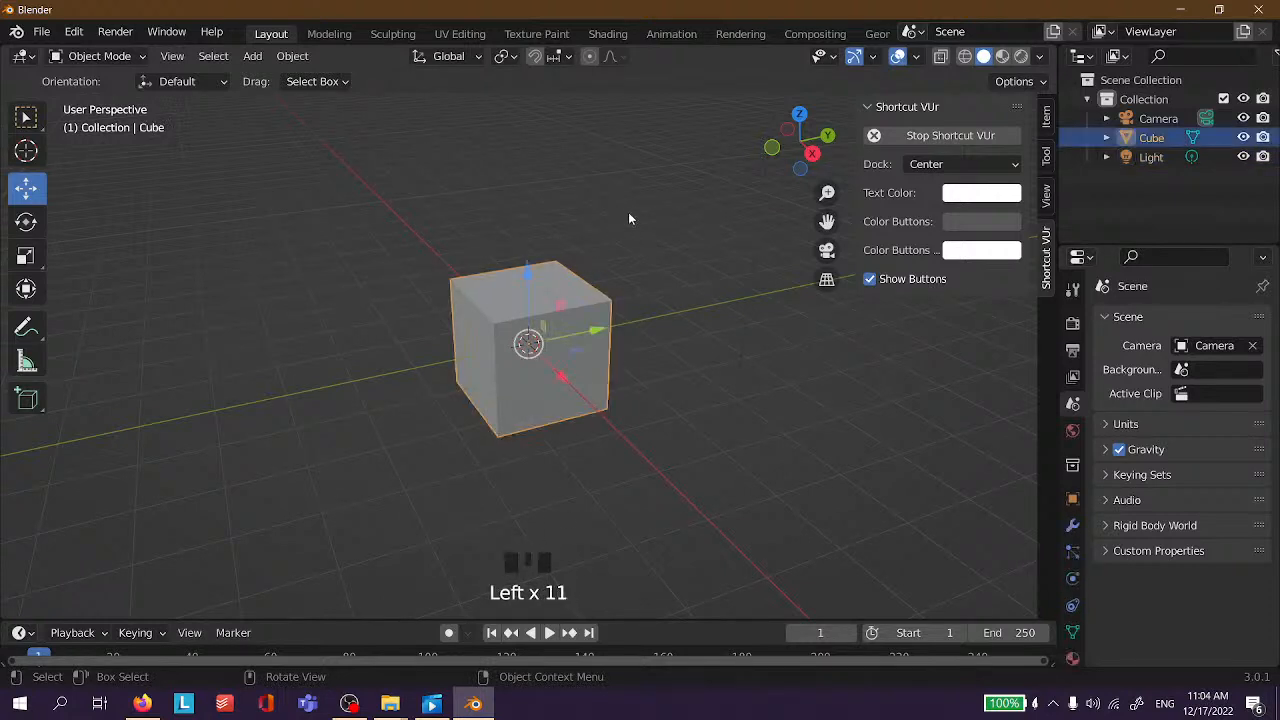
left_click(665, 323)
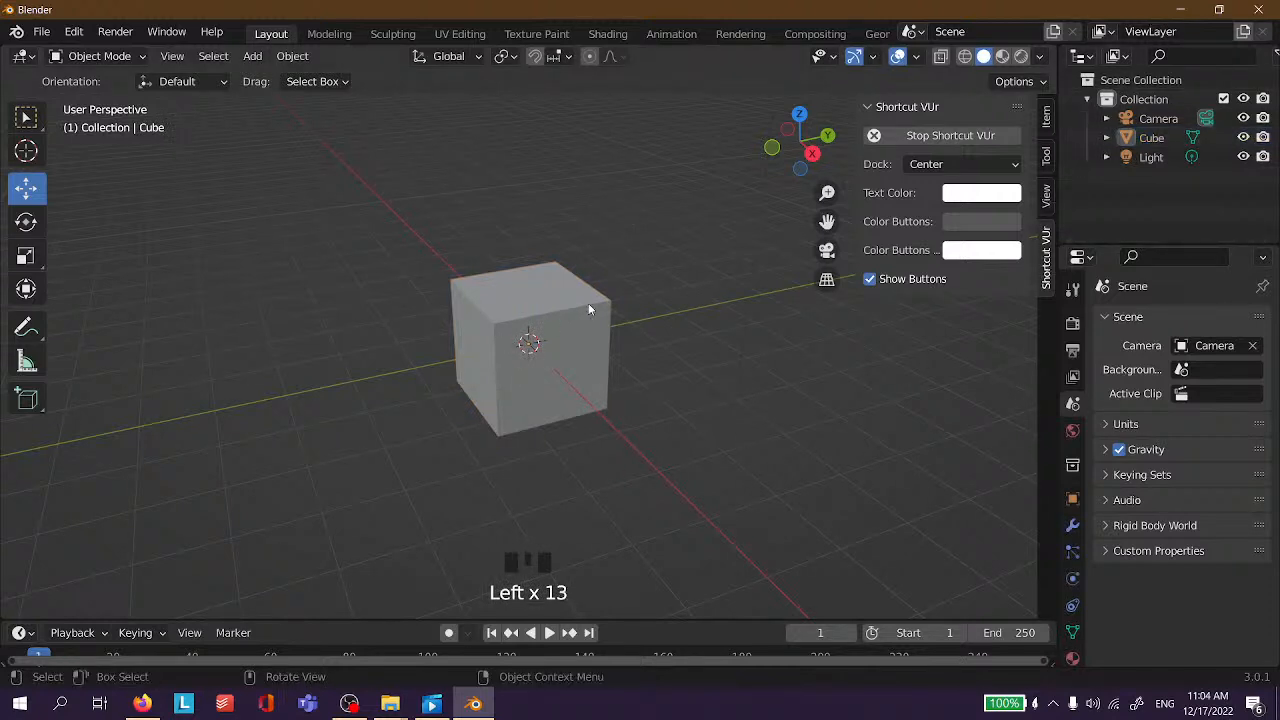
Hide the sidebar and raise the cube freehand along the global Z axis, trying the X and Y axis constraints first.
key("n")
left_click(429, 420)
left_click(530, 283)
key("g")
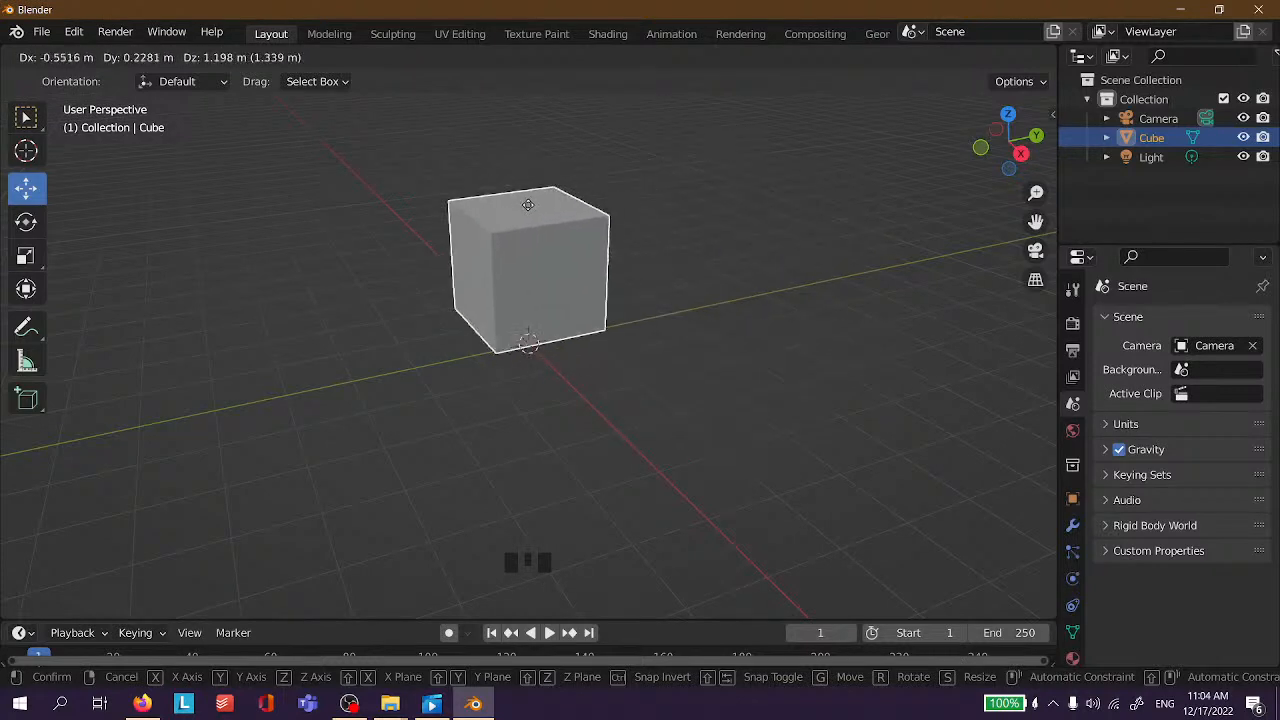
key("x")
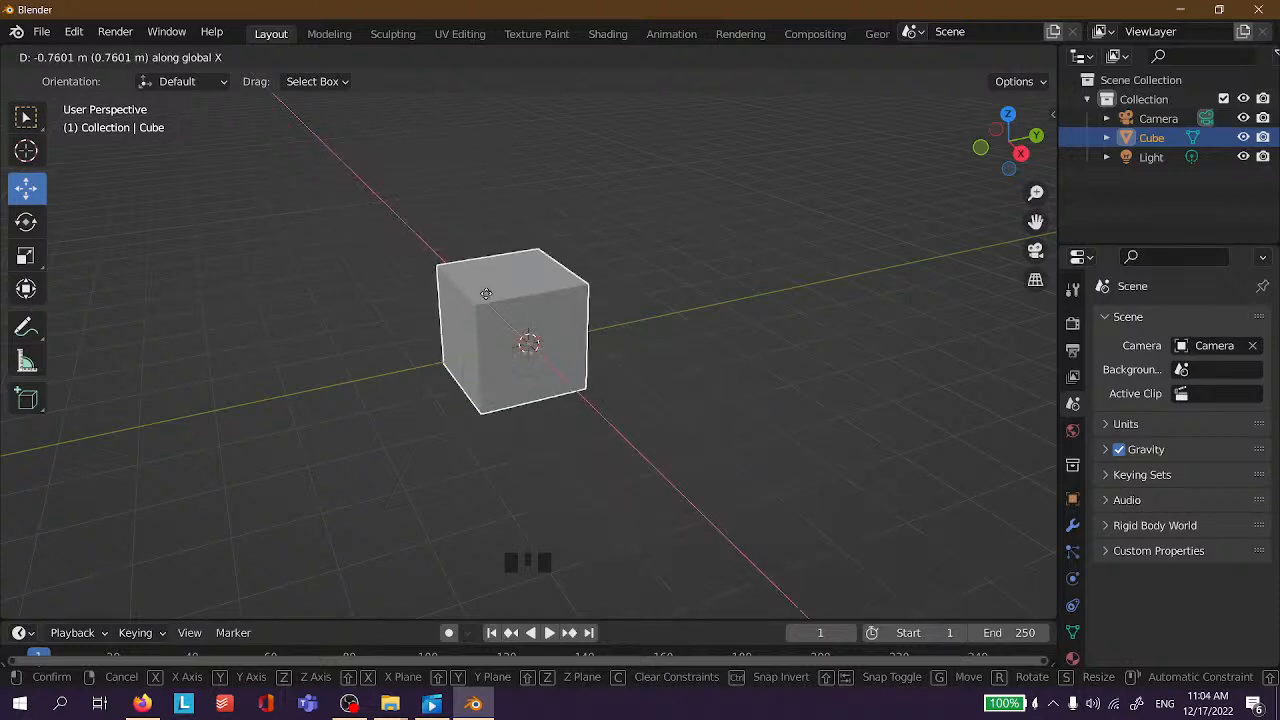
key("y")
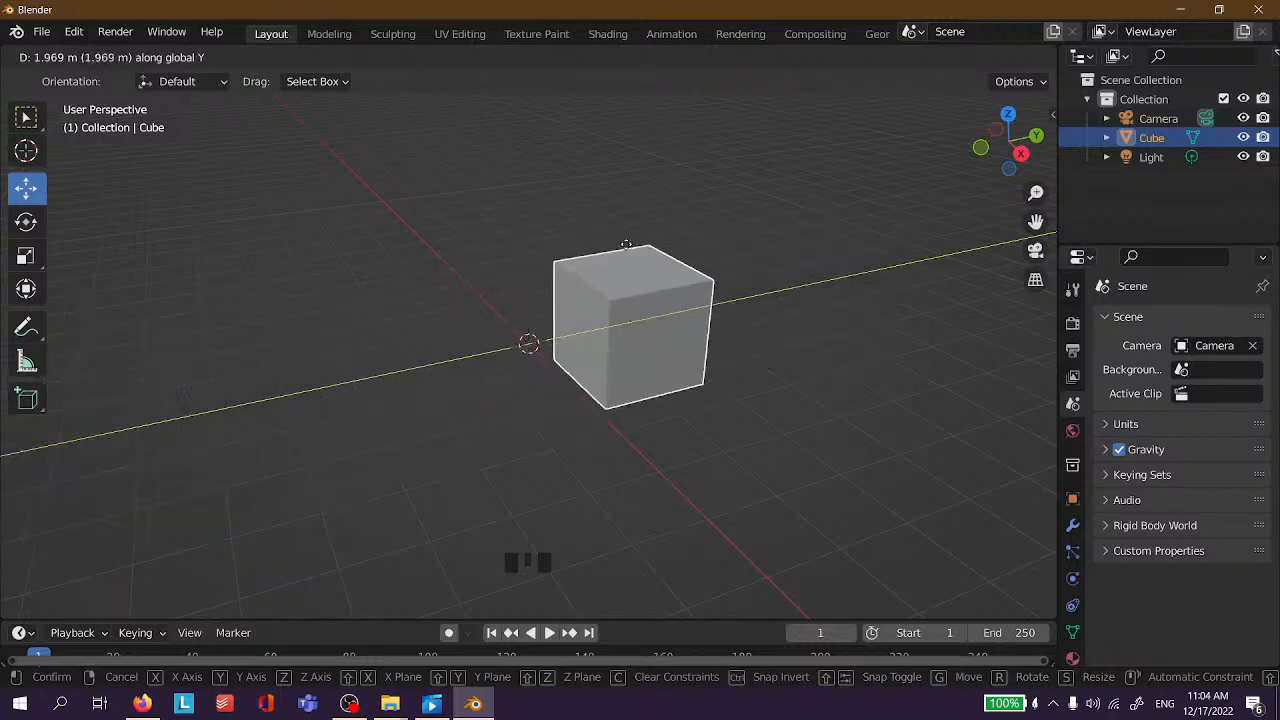
key("z")
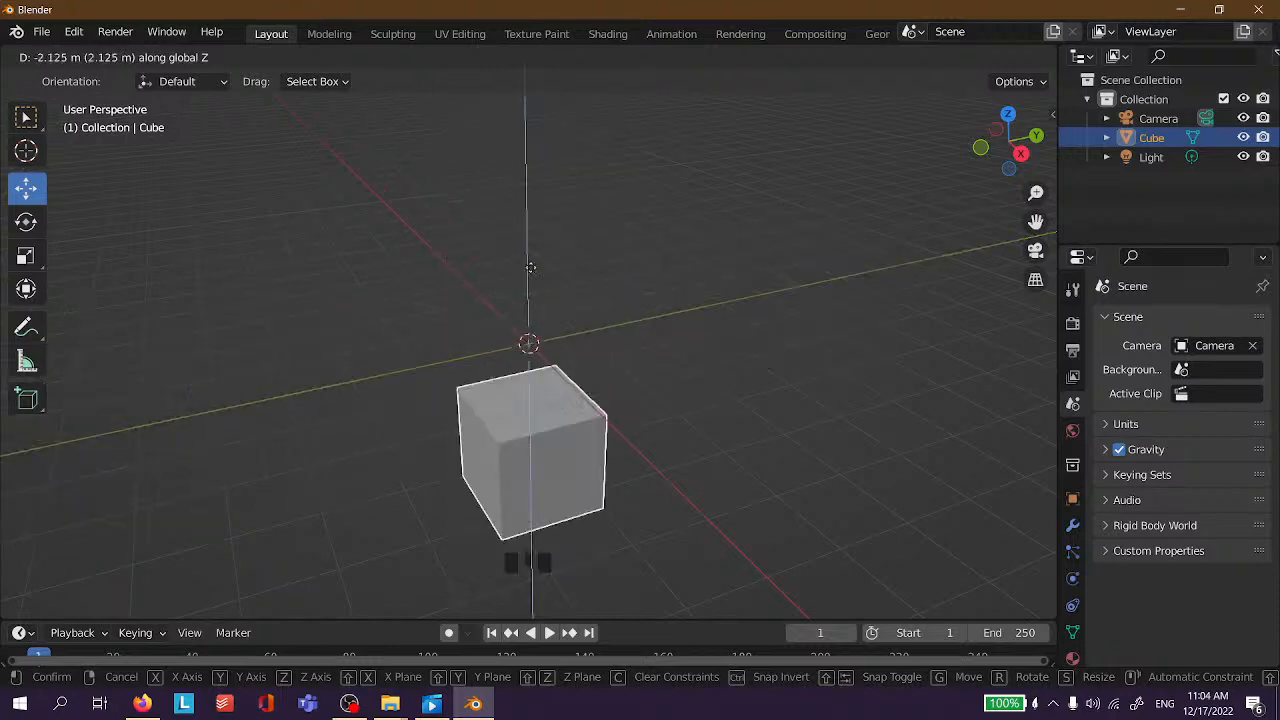
left_click(666, 262)
scroll(600, 265, "down", 5)
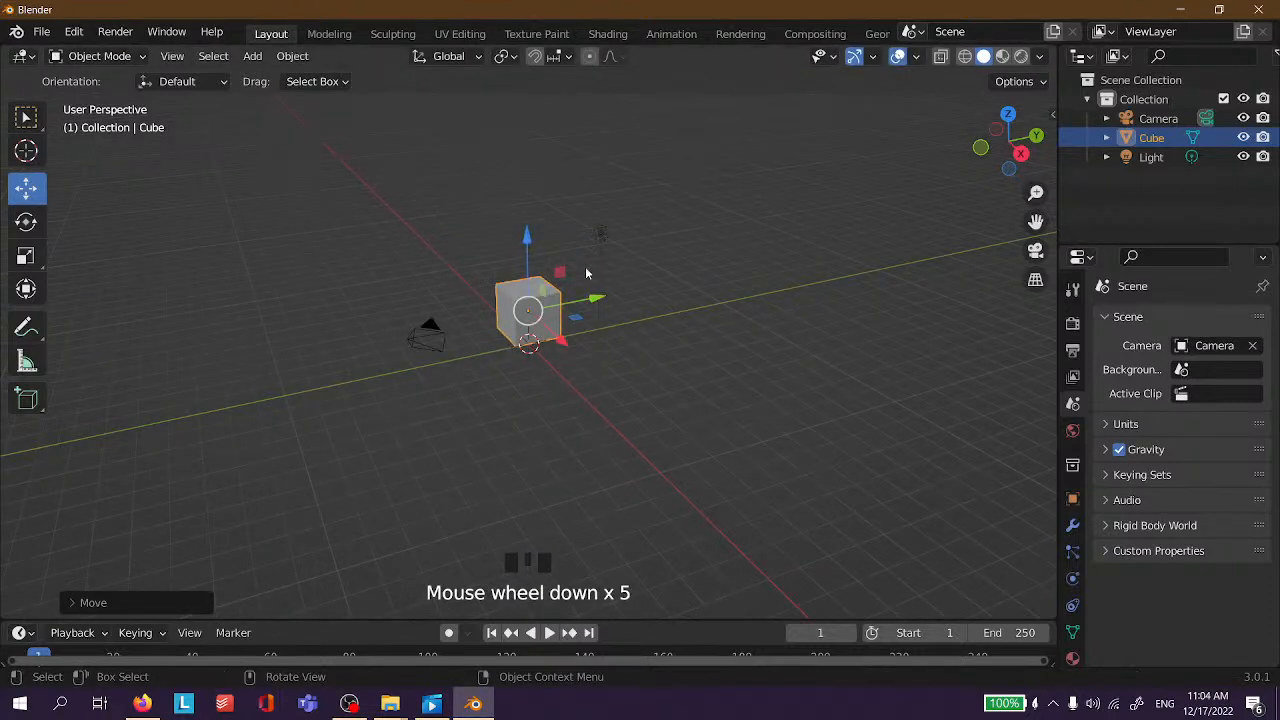
left_click(572, 343)
Examine the raised cube and its position relative to the scene axes from several sides.
scroll(466, 263, "up", 3)
middle_click_drag(466, 263, 595, 352)
scroll(584, 328, "up", 3)
left_click(600, 403)
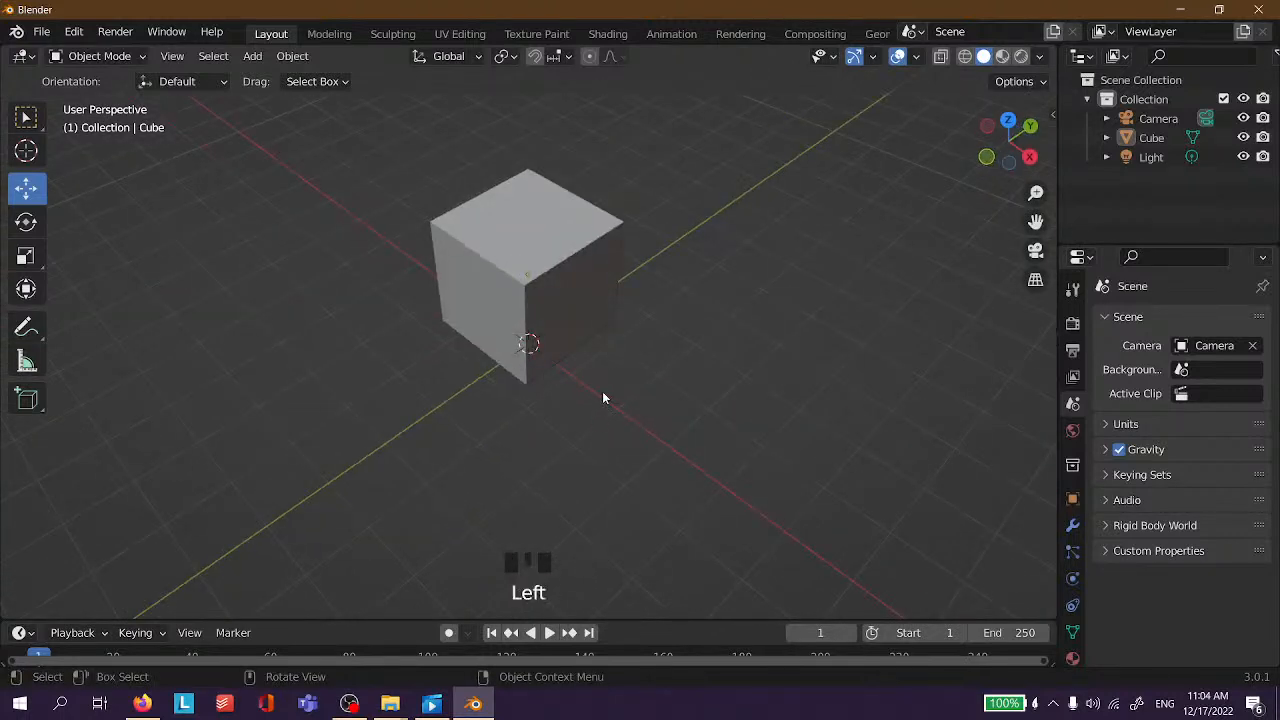
left_click(728, 192)
middle_click_drag(731, 279, 388, 209)
middle_click_drag(700, 270, 491, 254)
left_click(491, 254)
middle_click_drag(350, 245, 729, 251)
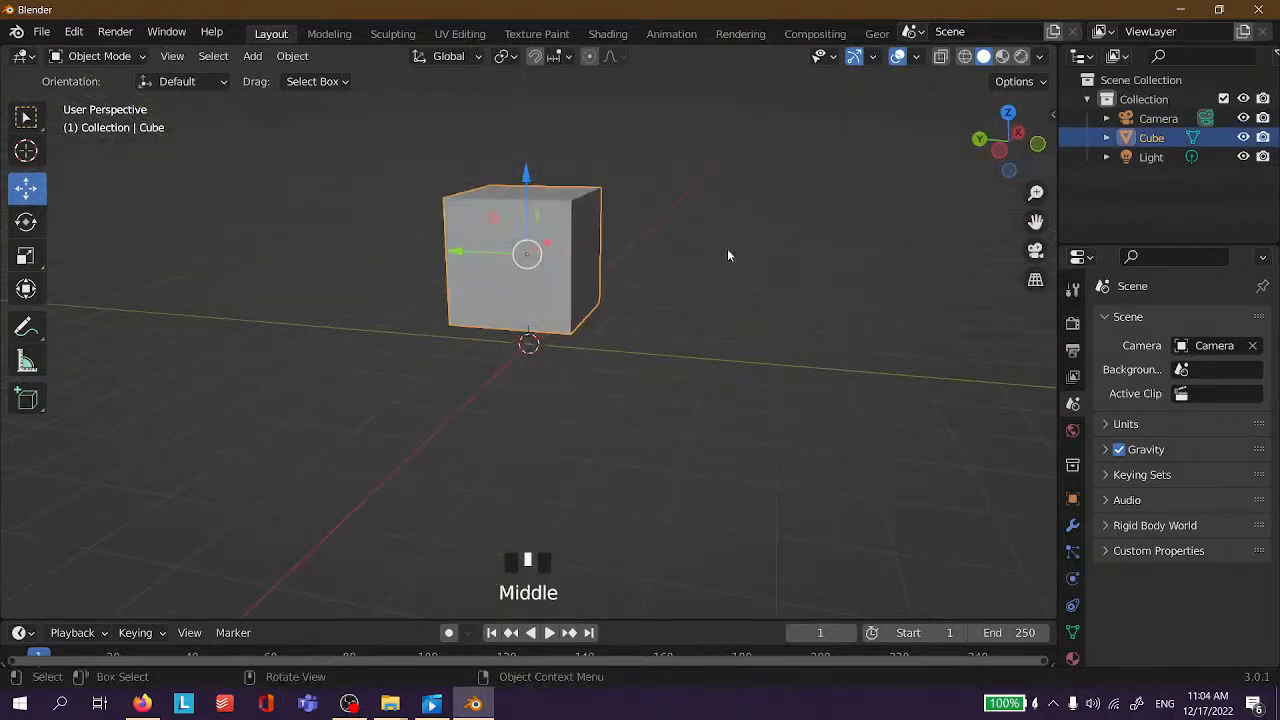
left_click(700, 245)
middle_click_drag(597, 217, 783, 222)
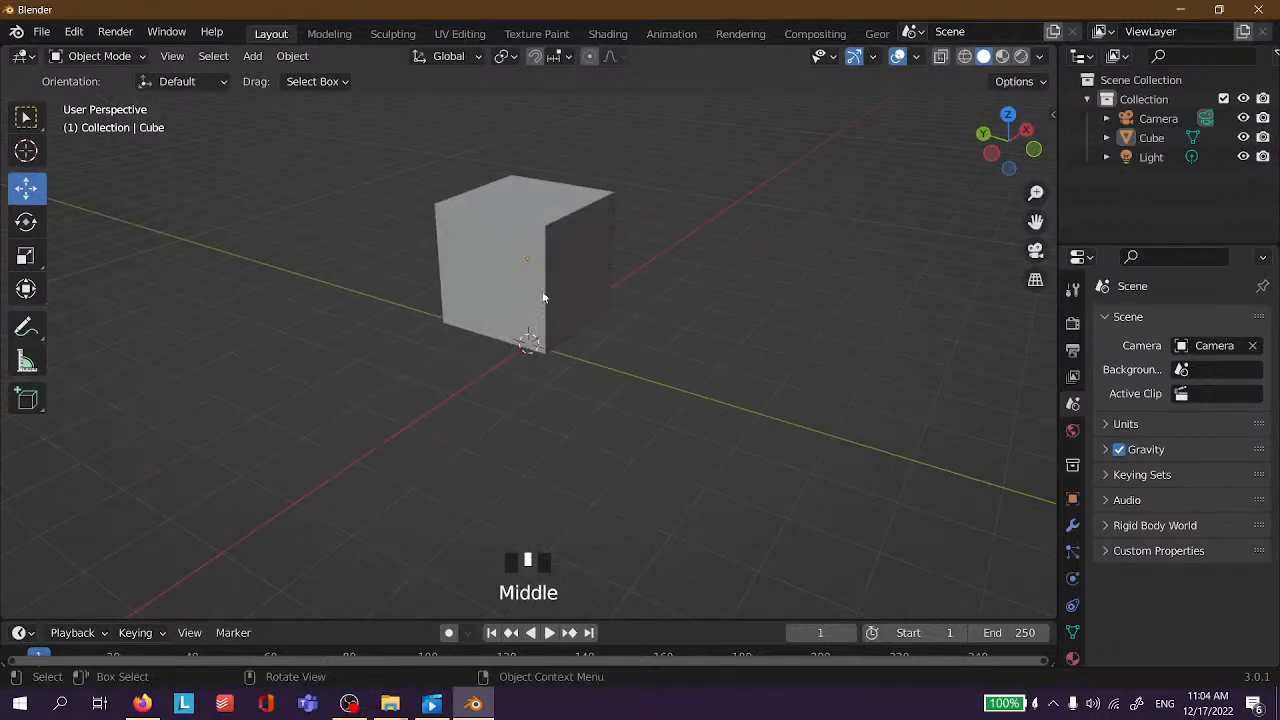
Move the cube with the global Z axis locked, by about -1.61 m in X and -1.02 m in Y, and clear the selection.
left_click(540, 257)
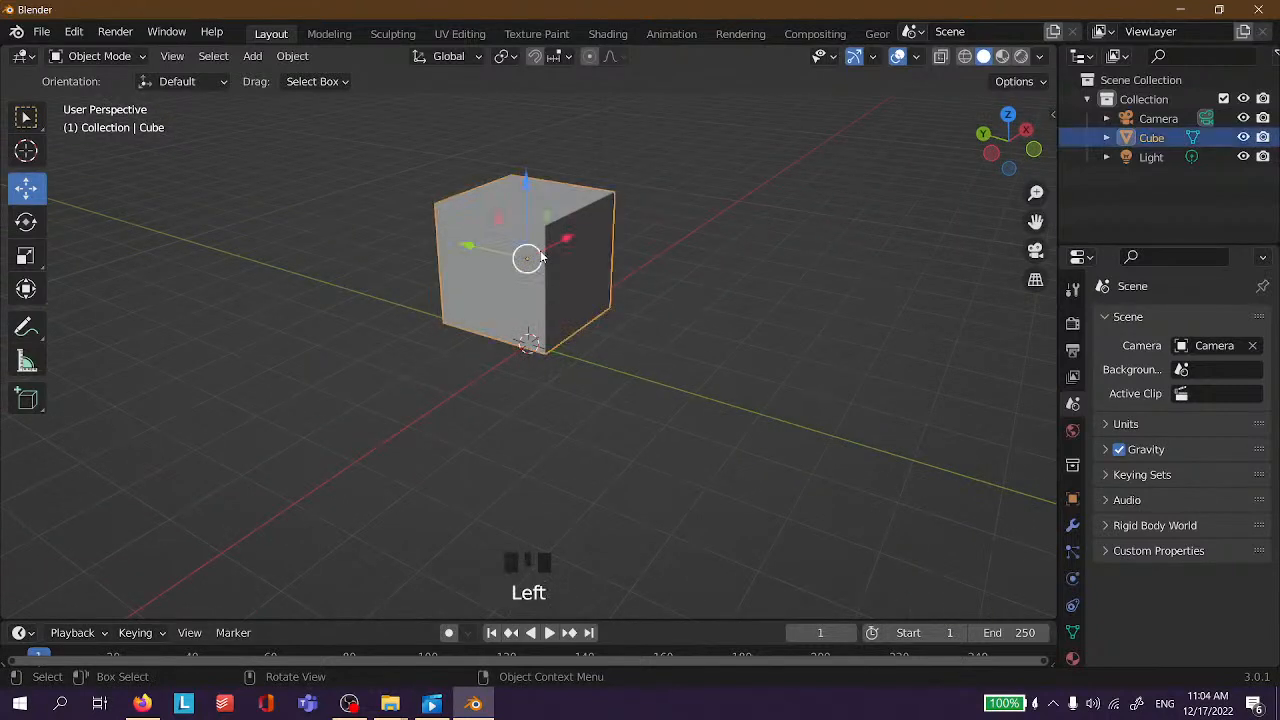
key("g")
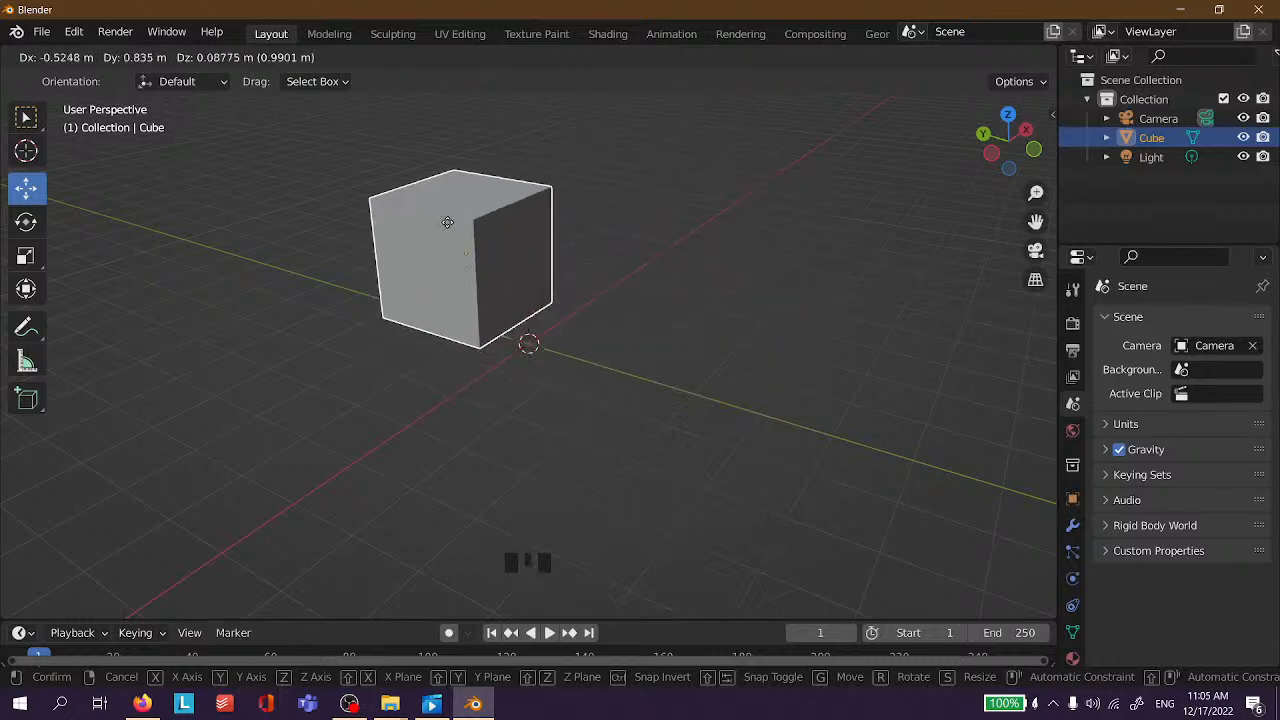
key("shift+z")
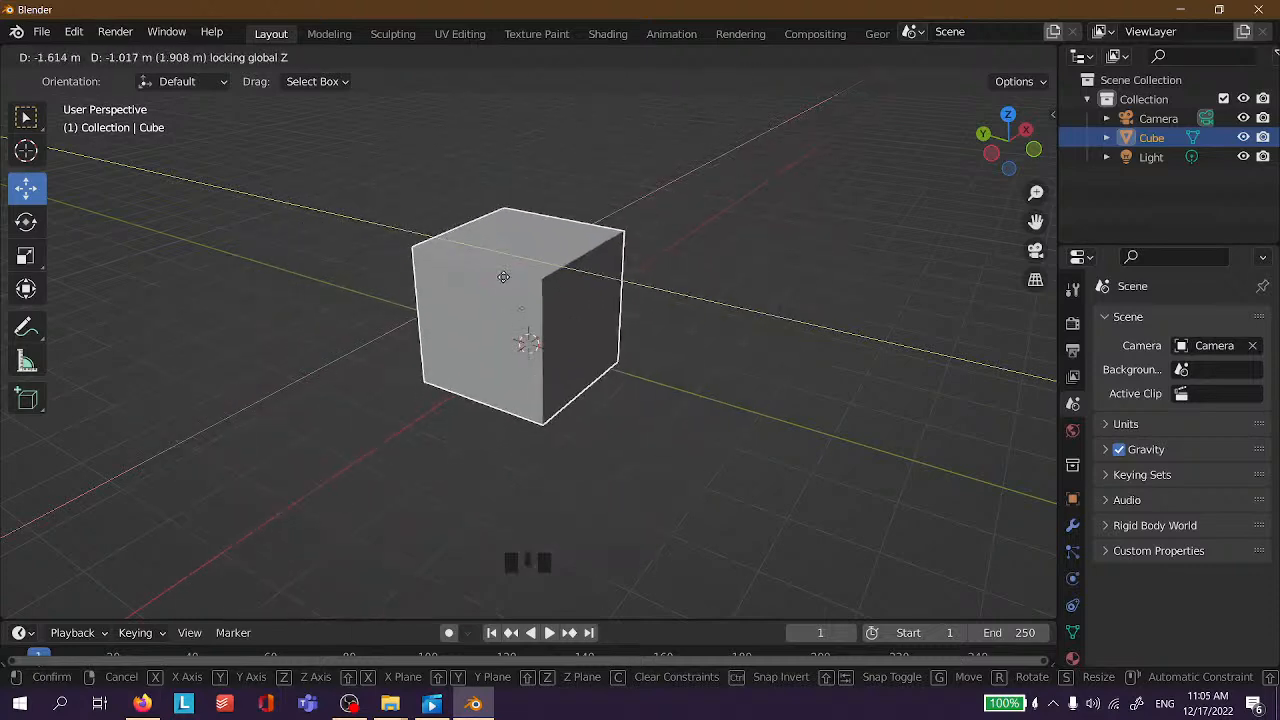
left_click(503, 276)
left_click(763, 335)
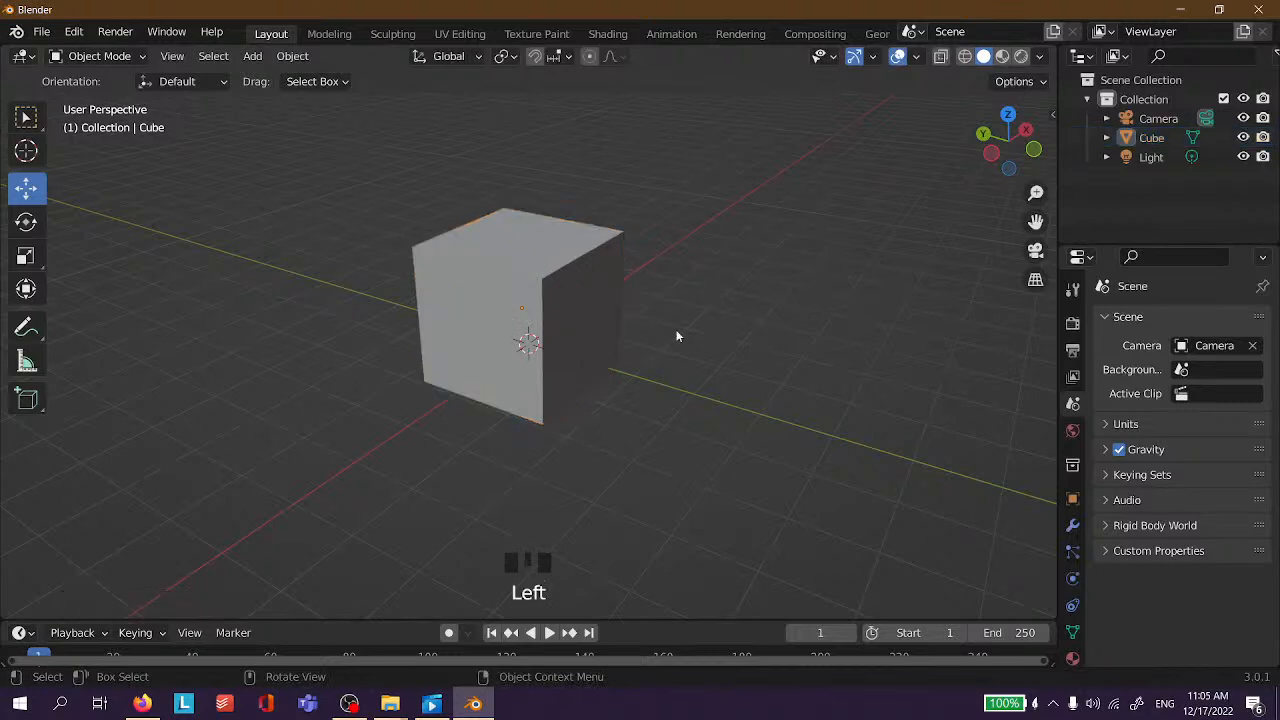
Select the cube again and activate the Rotate tool to show its rotation gizmo.
middle_click_drag(679, 338, 755, 294)
scroll(755, 294, "down", 3)
middle_click_drag(649, 283, 563, 306)
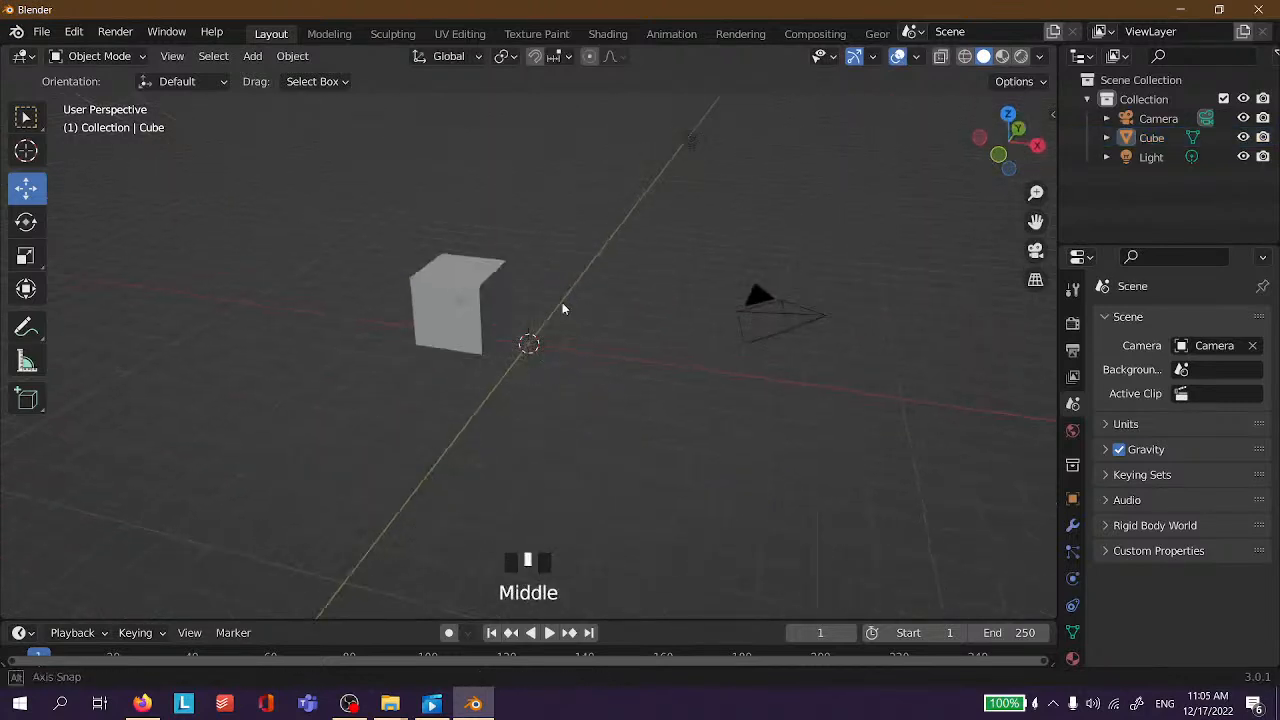
scroll(500, 275, "up", 3)
middle_click_drag(143, 243, 408, 254)
left_click(509, 287)
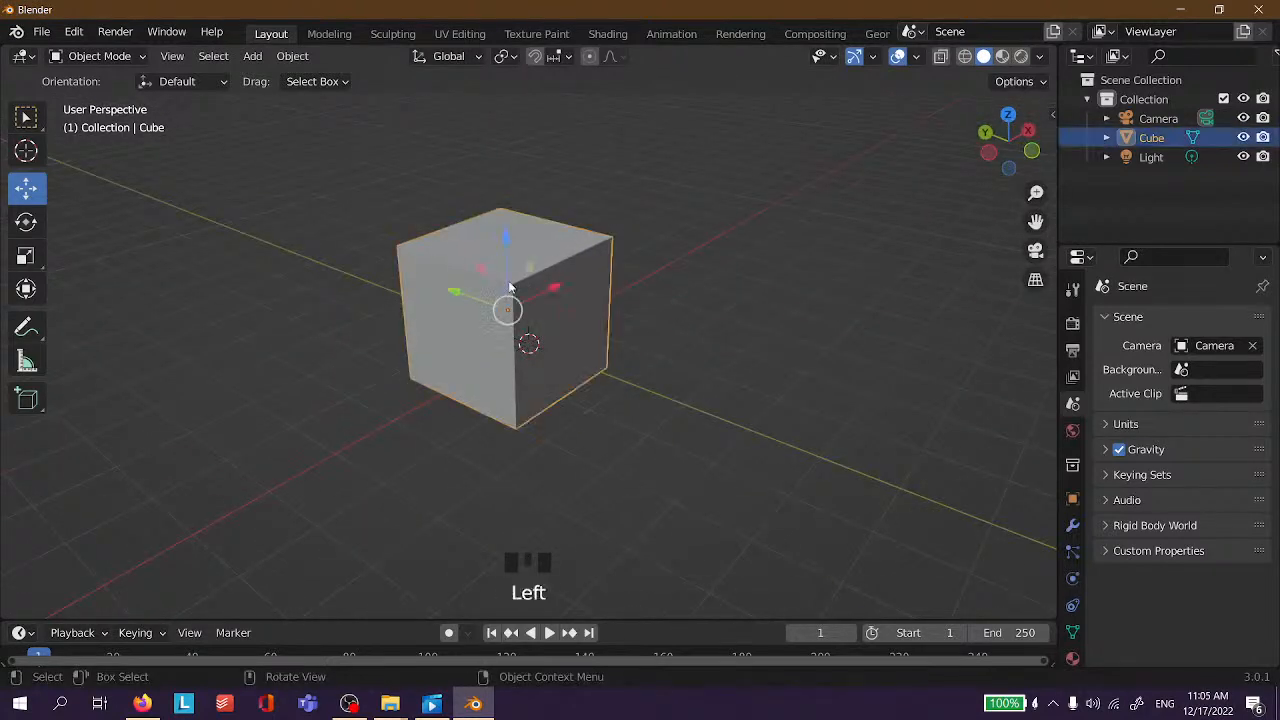
left_click(26, 222)
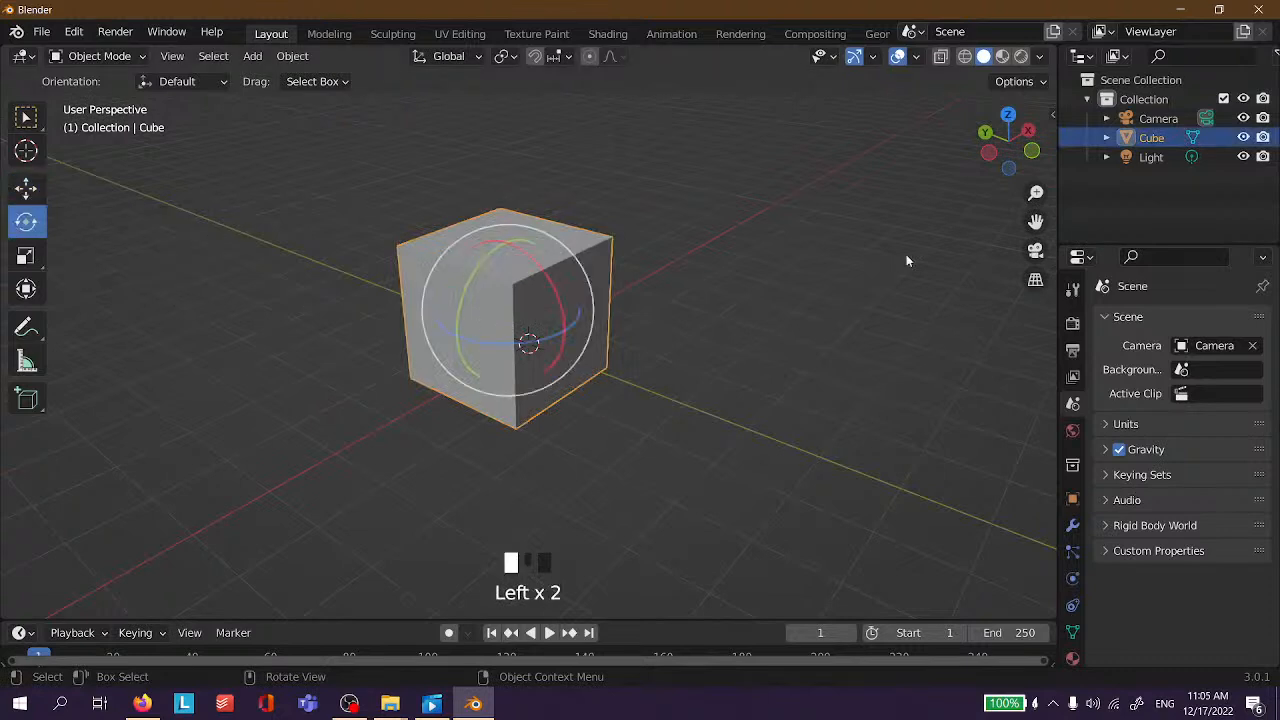
scroll(729, 309, "up", 2)
scroll(724, 285, "down", 3)
left_click(26, 117)
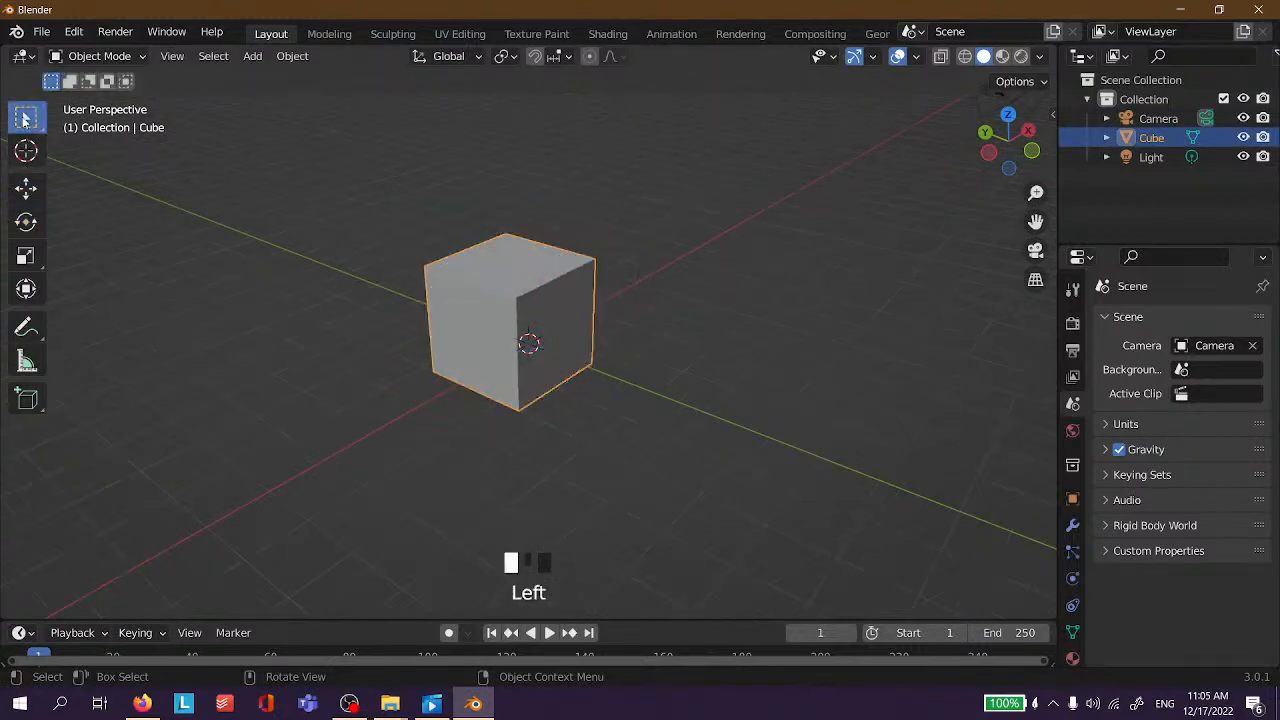
left_click(26, 222)
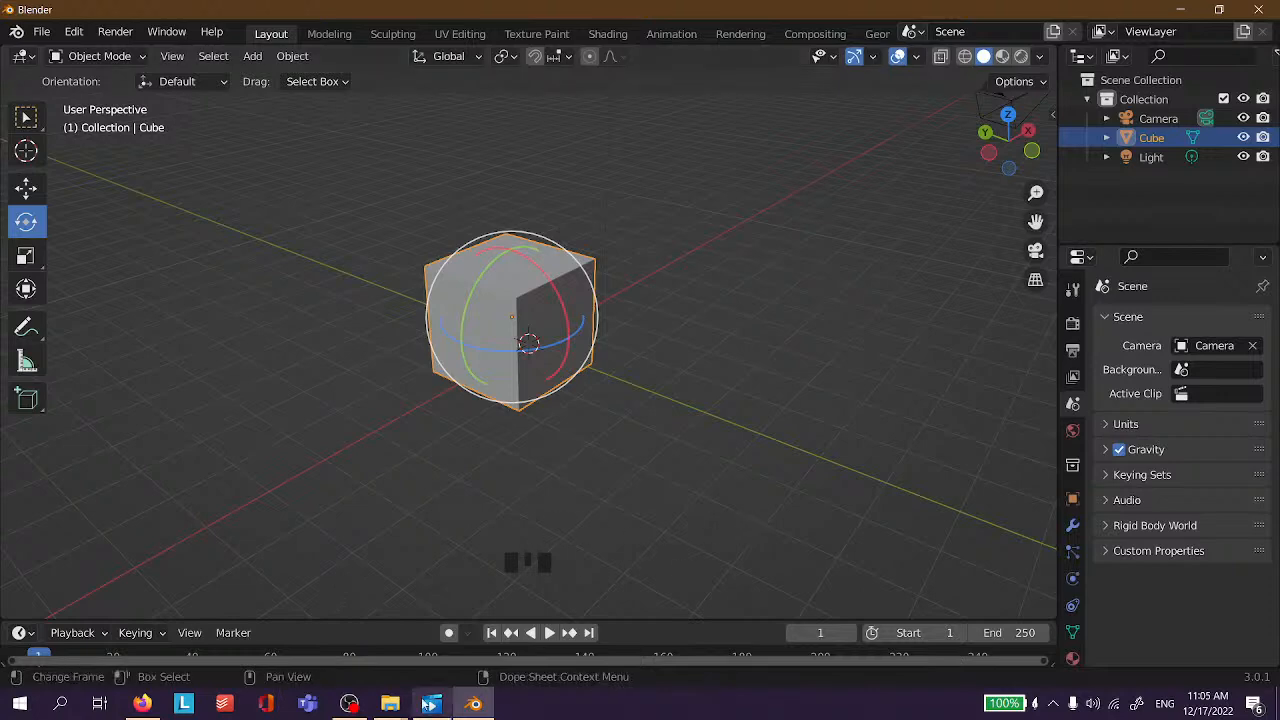
left_click(362, 703)
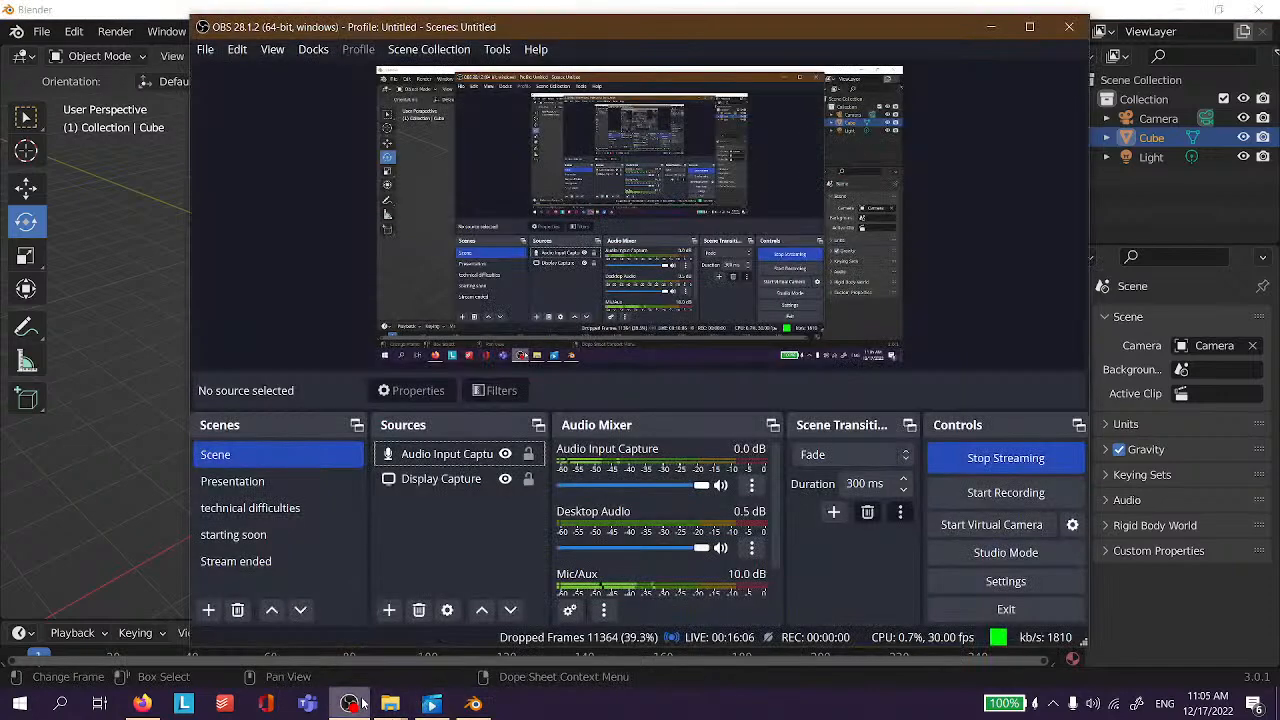
left_click(352, 703)
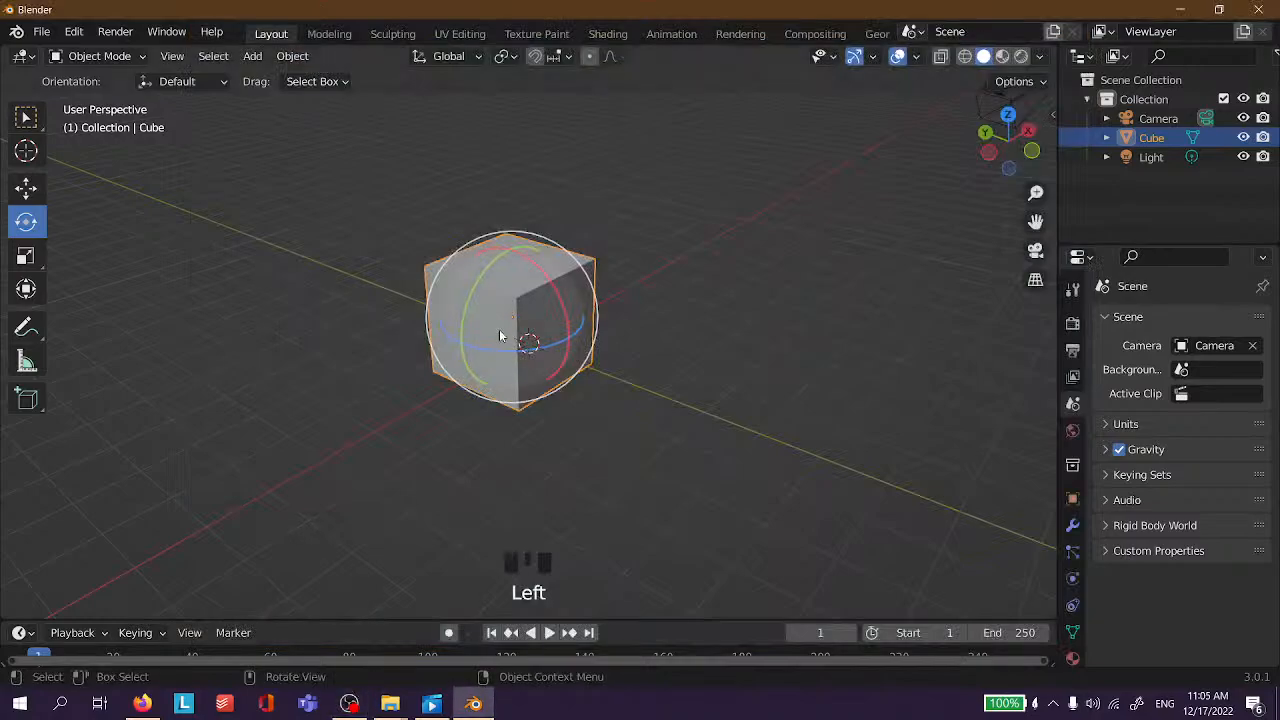
left_click(505, 335)
left_click(765, 276)
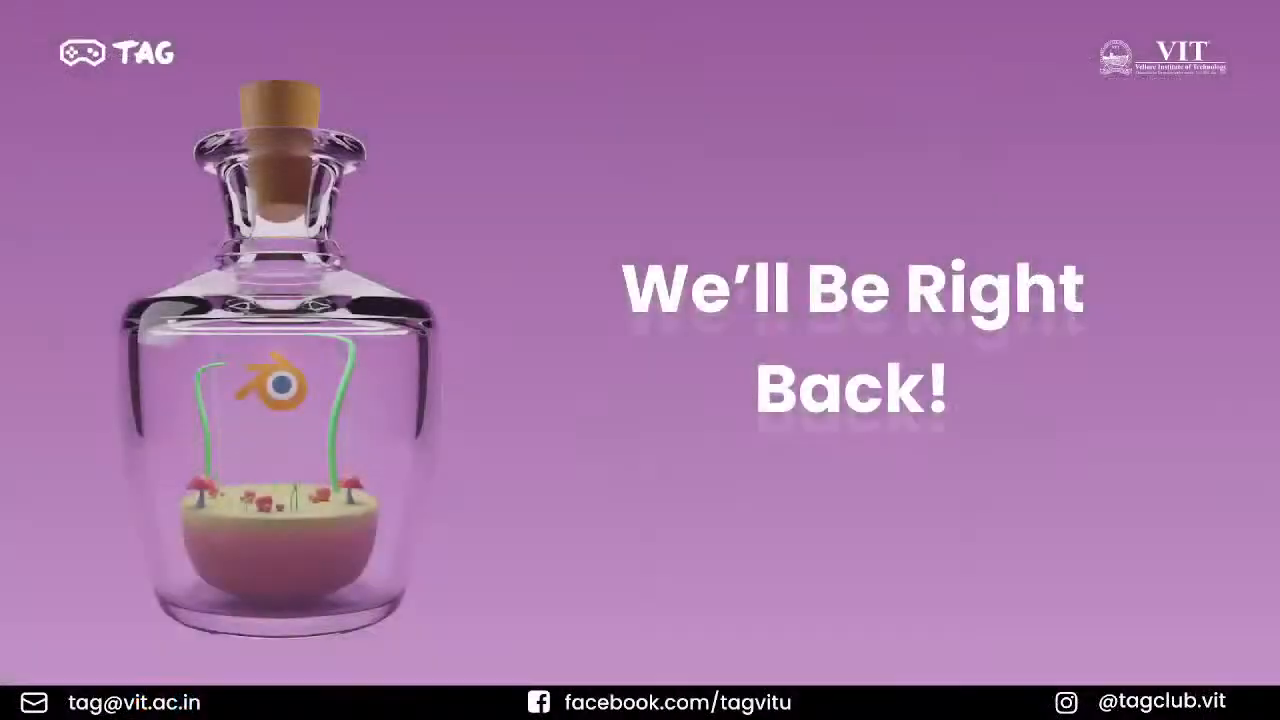
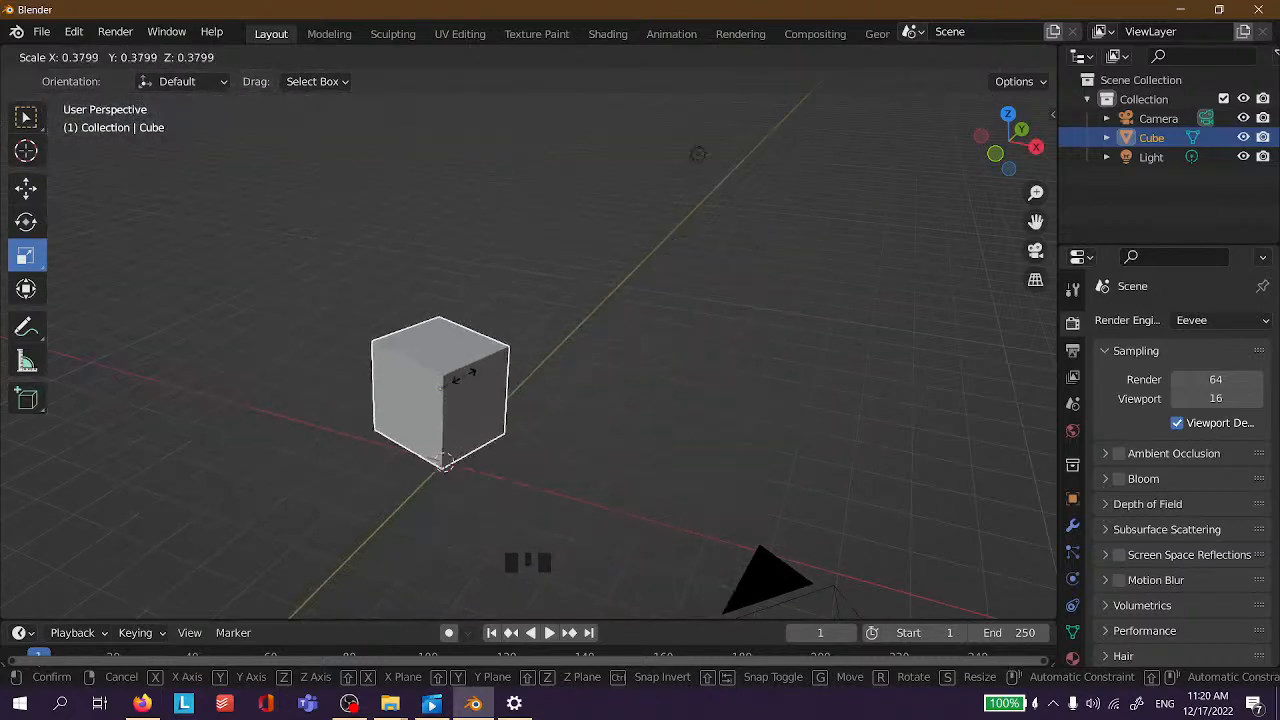
Enlarge the cube freehand with uniform scaling and clear the selection.
left_click(519, 332)
left_click(870, 304)
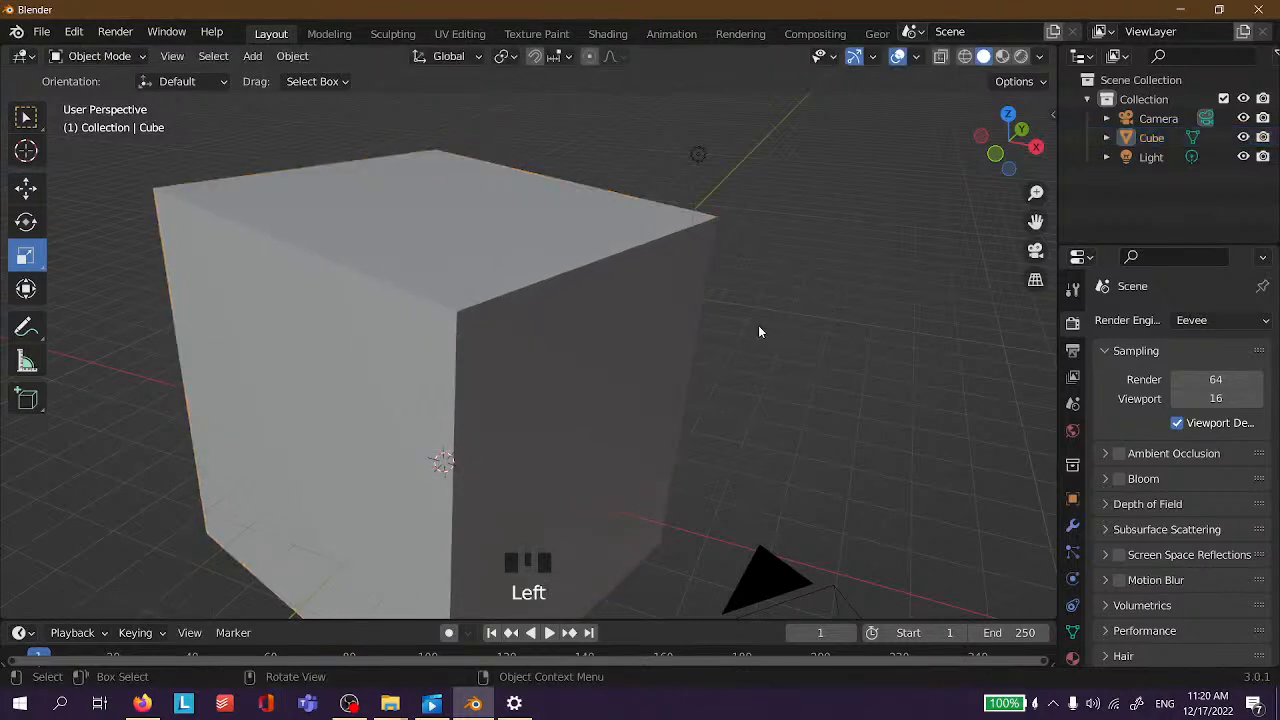
scroll(549, 357, "down", 3)
middle_click_drag(549, 357, 587, 388)
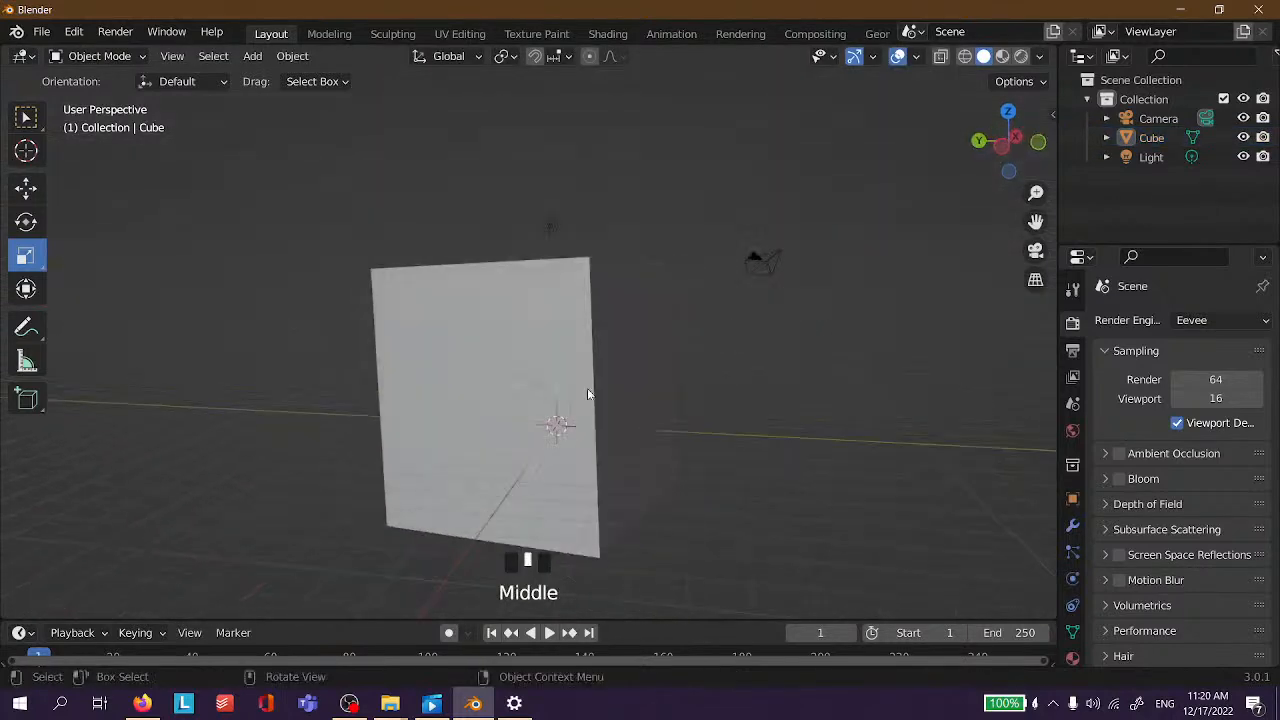
Select the cube and stretch it freehand along the global X axis.
left_click(587, 388)
scroll(731, 397, "down", 2)
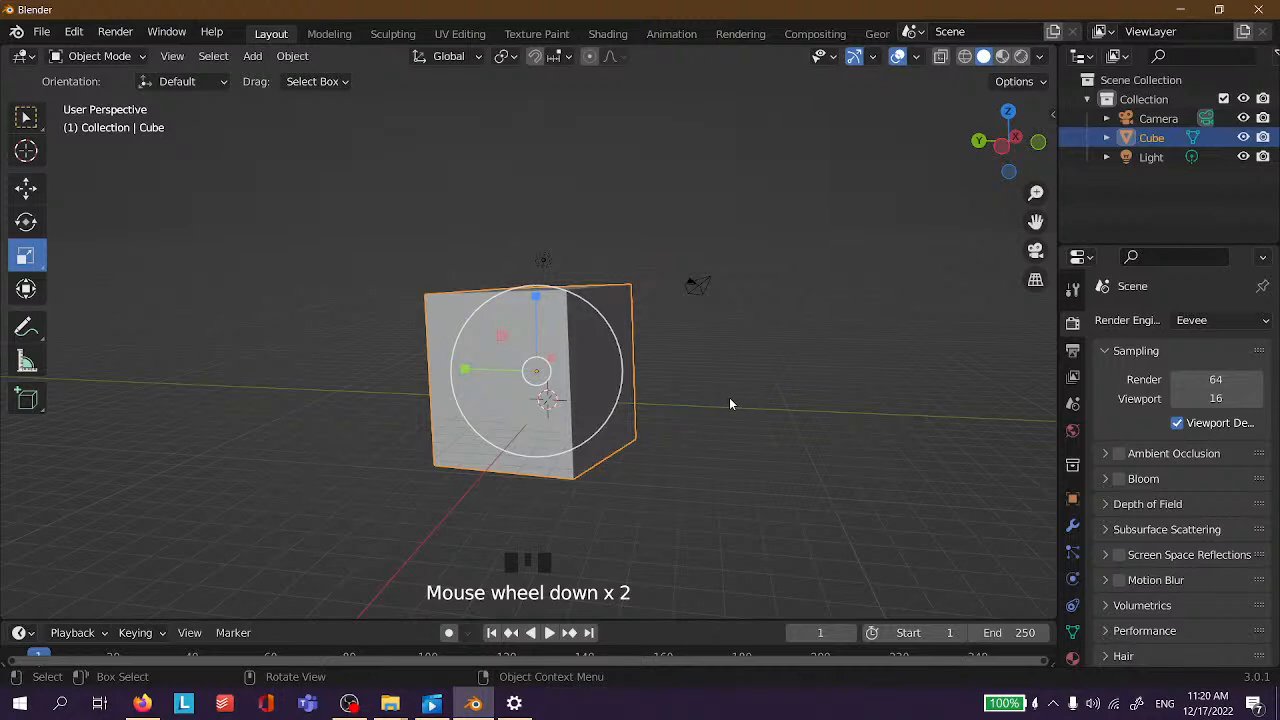
middle_click_drag(732, 403, 700, 391)
key("s")
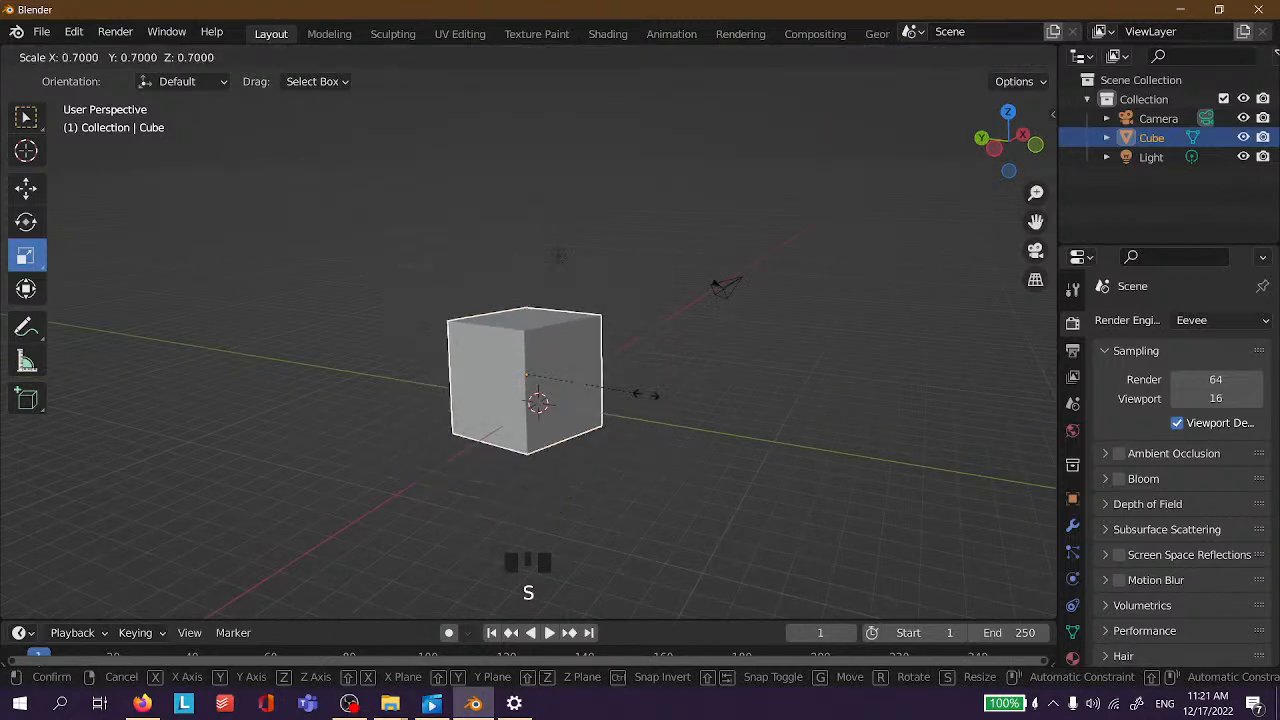
key("y")
left_click(781, 265)
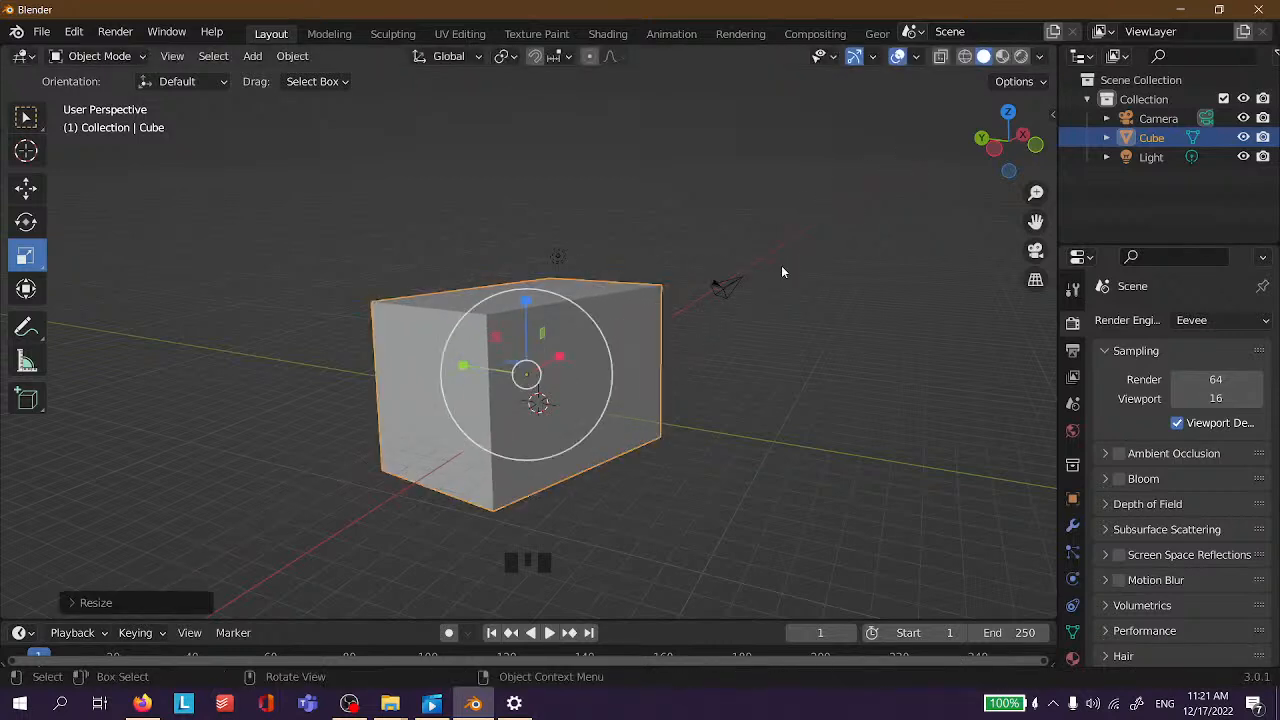
Narrow the stretched cube freehand along the global Y axis.
key("g")
key("s")
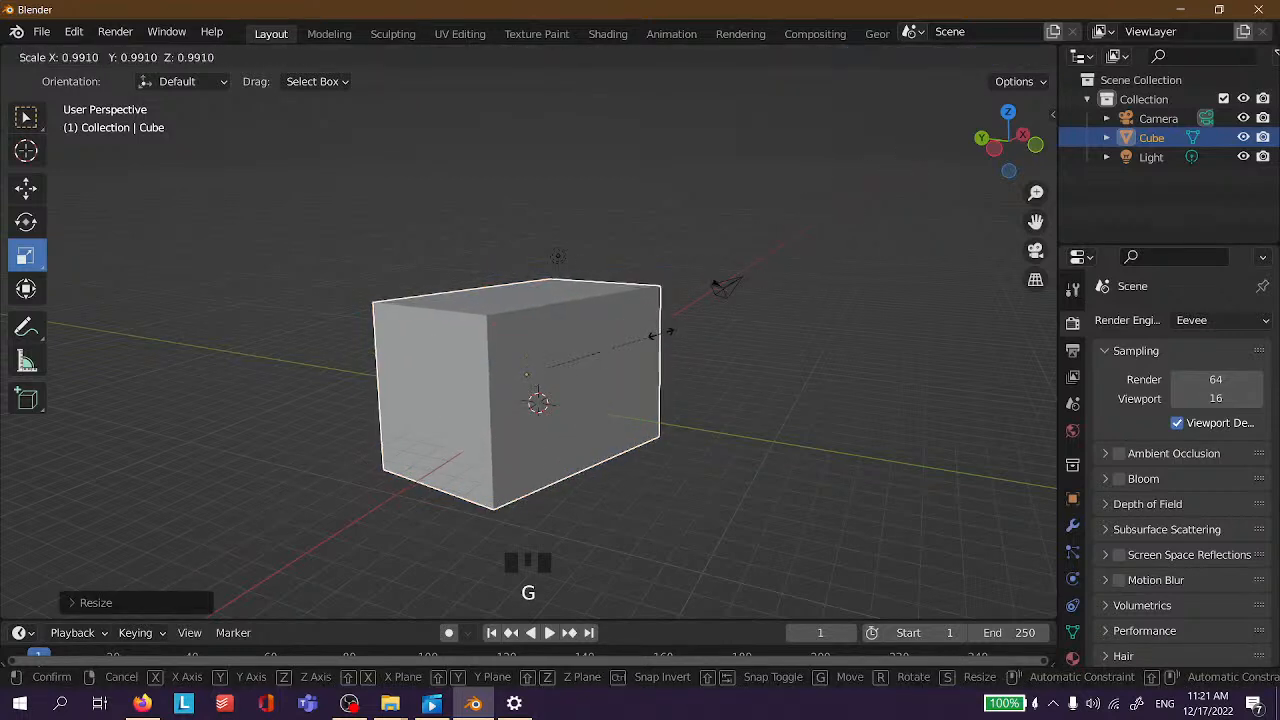
key("y")
left_click(503, 322)
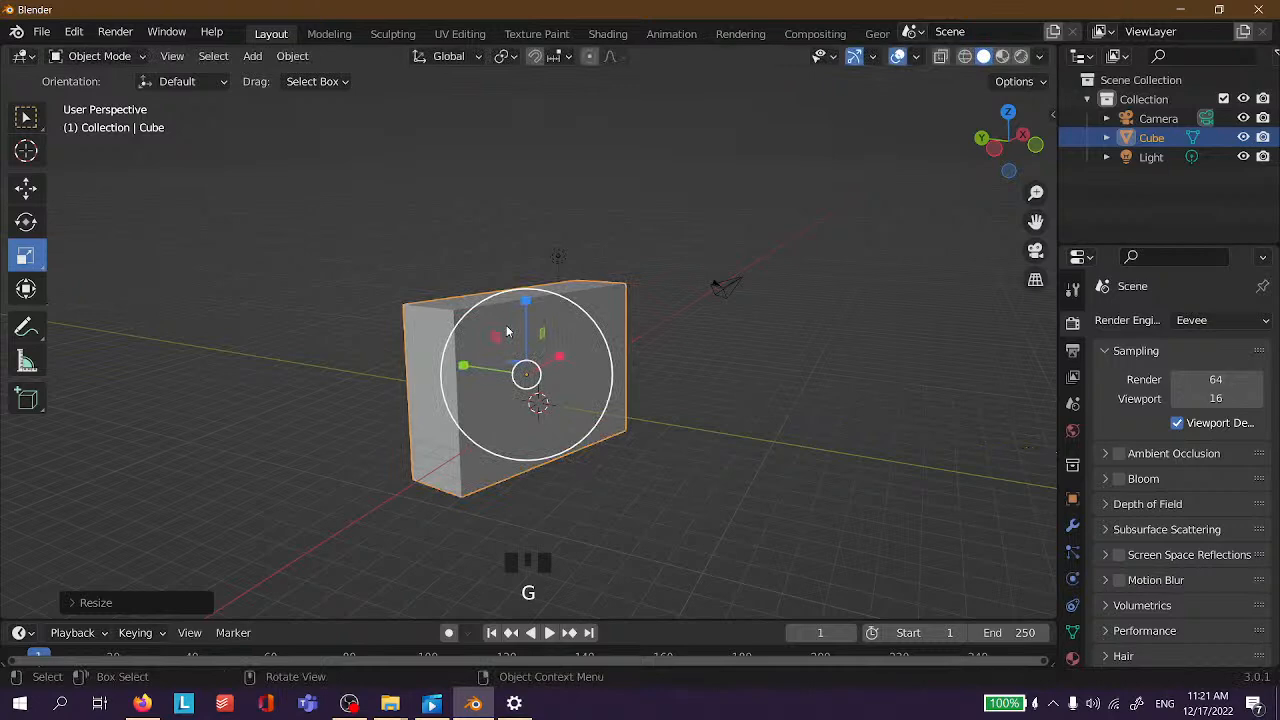
Flatten the cube along the global Z axis with a scale factor of about -0.12 and clear the selection.
key("s")
key("z")
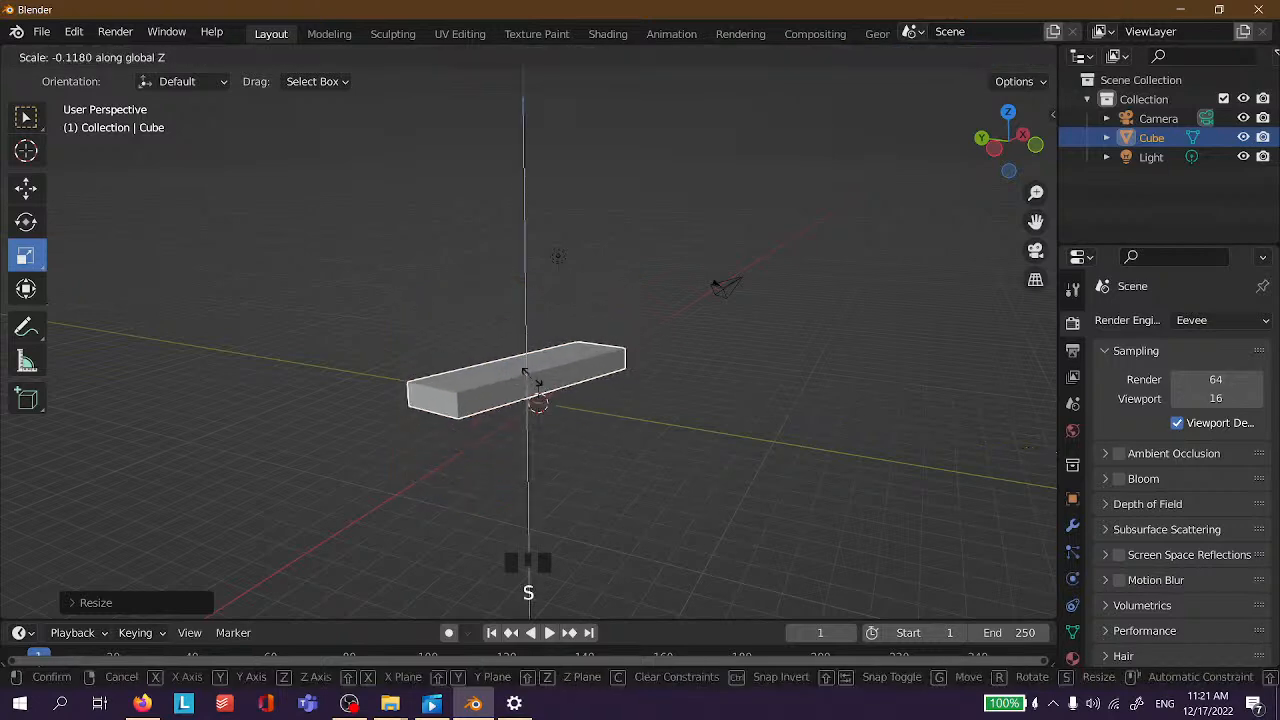
left_click(535, 410)
left_click(800, 291)
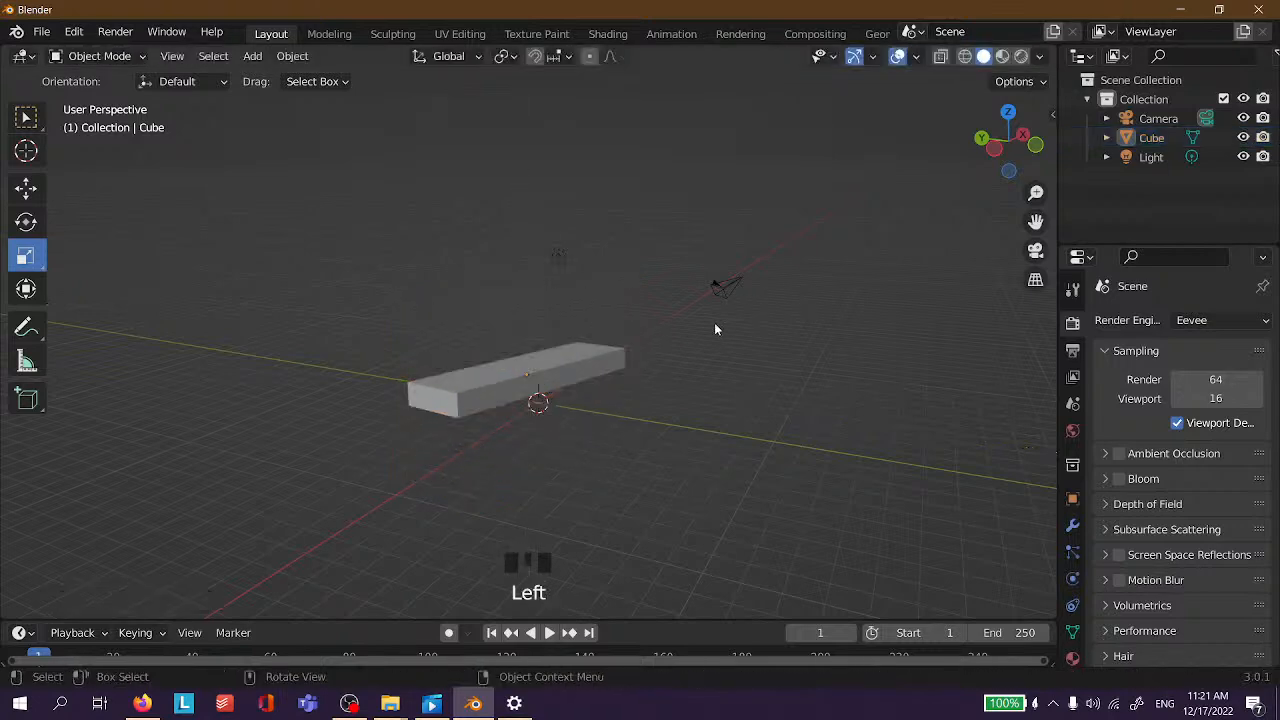
Select the flattened cube and enlarge it freehand in X and Y with the global Z axis locked.
middle_click_drag(714, 322, 567, 360)
scroll(505, 370, "up", 5)
left_click(516, 406)
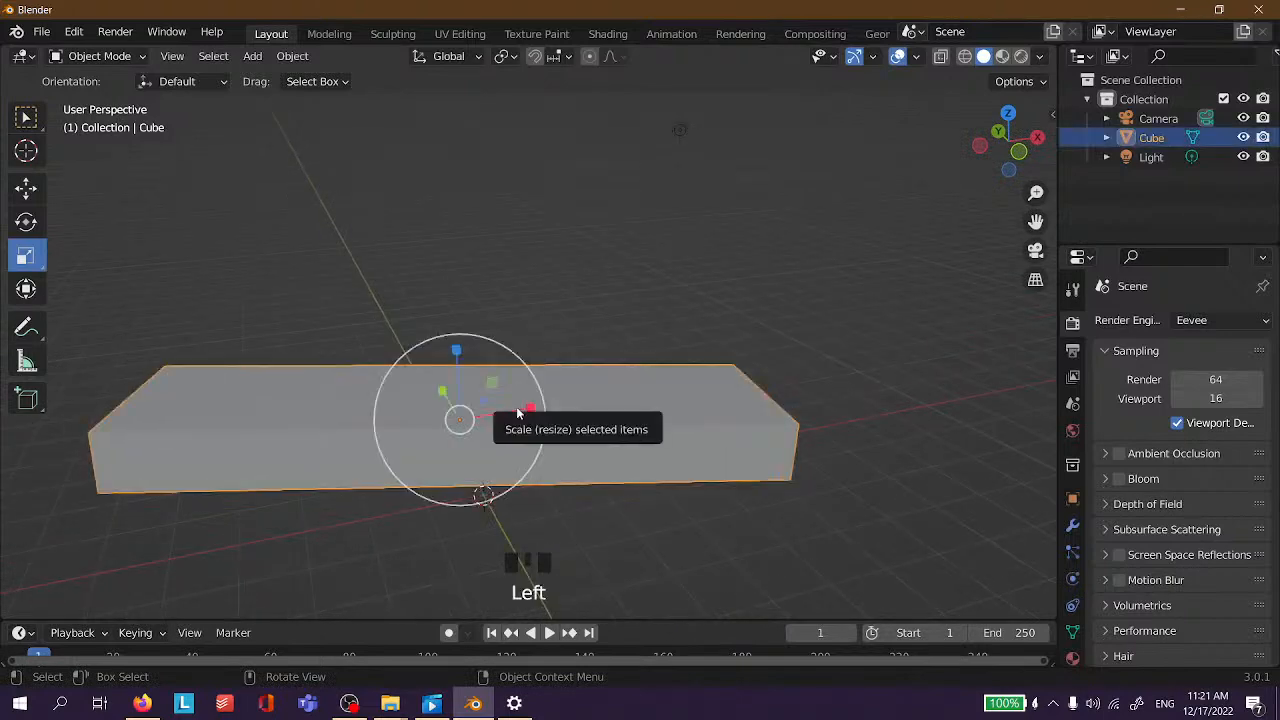
key("s")
key("shift+z")
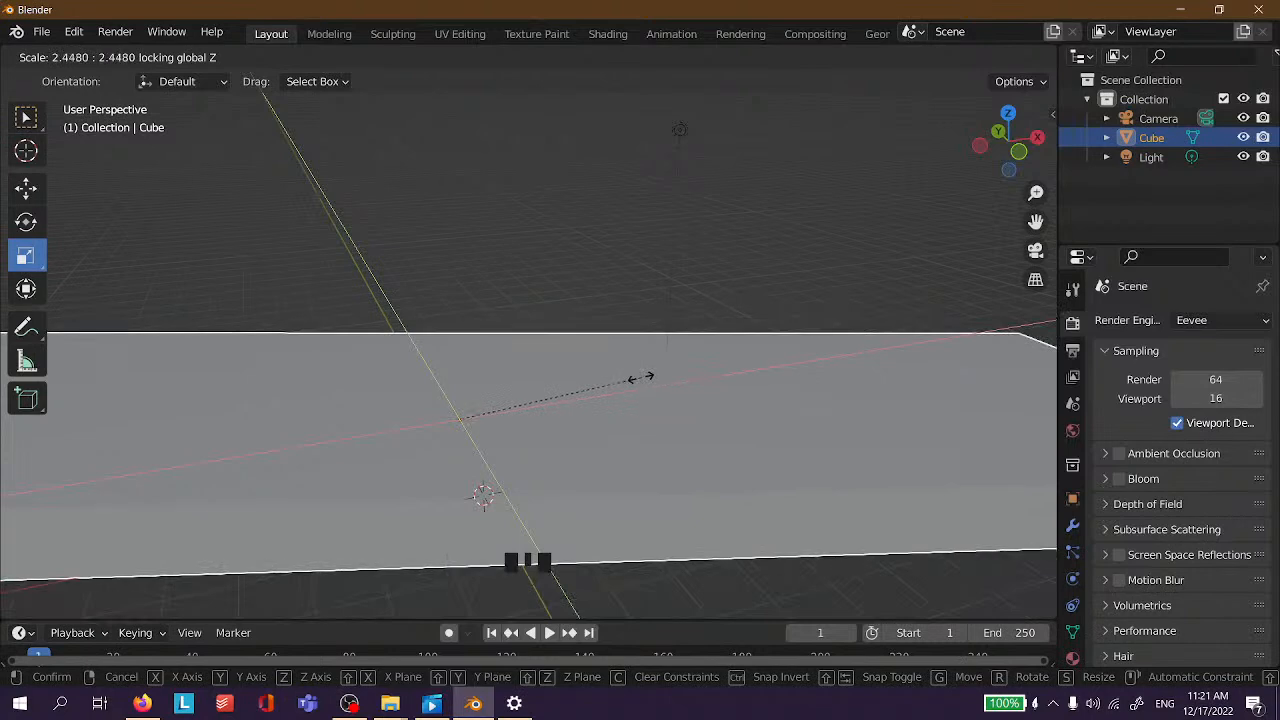
left_click(698, 383)
Enlarge the slab freehand in X and Z with the global Y axis locked, and clear the selection.
scroll(689, 376, "down", 2)
key("s")
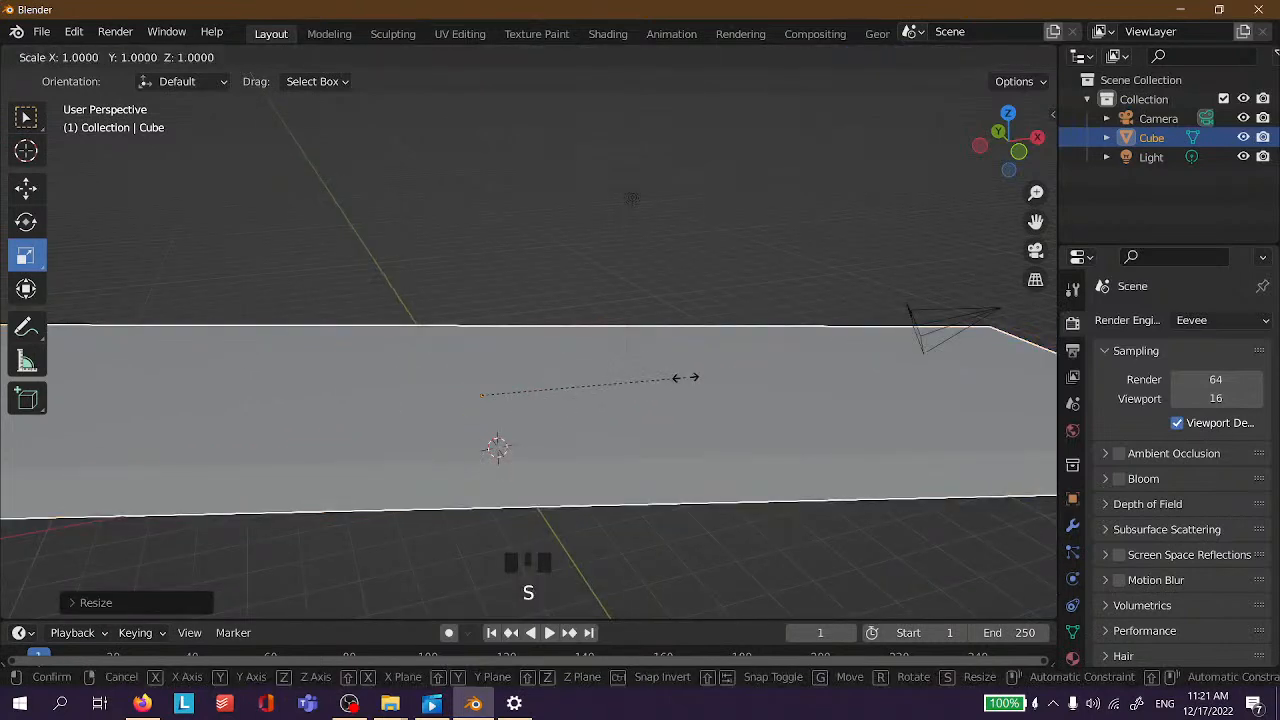
key("shift+y")
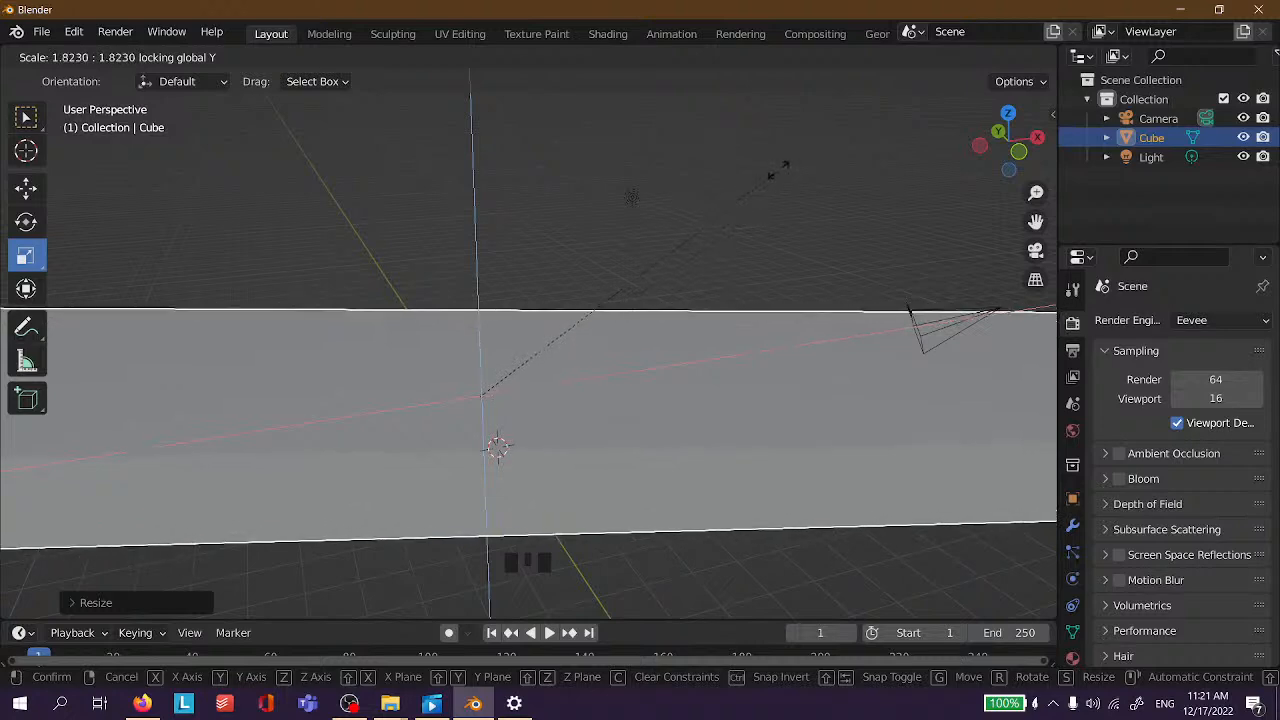
left_click(773, 227)
middle_click_drag(773, 227, 546, 325)
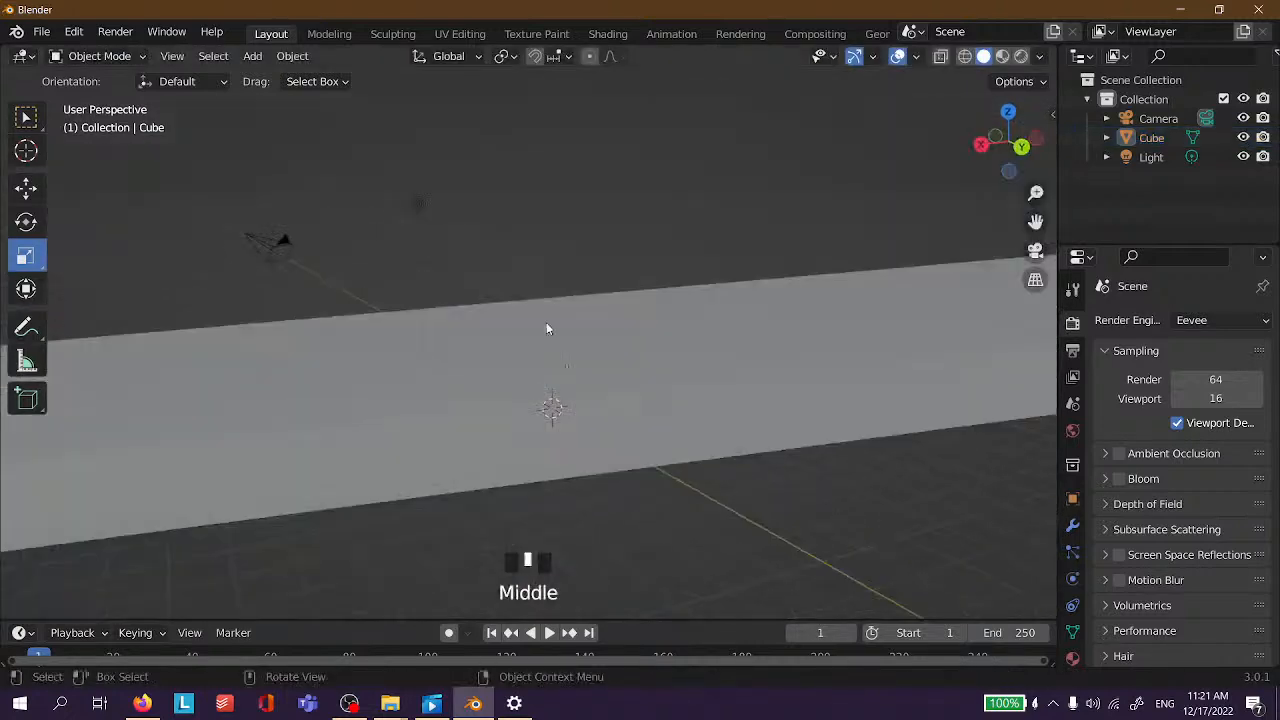
Switch from the Scale tool to the Select Box tool and clear the slab's selection.
left_click(716, 399)
scroll(751, 417, "down", 4)
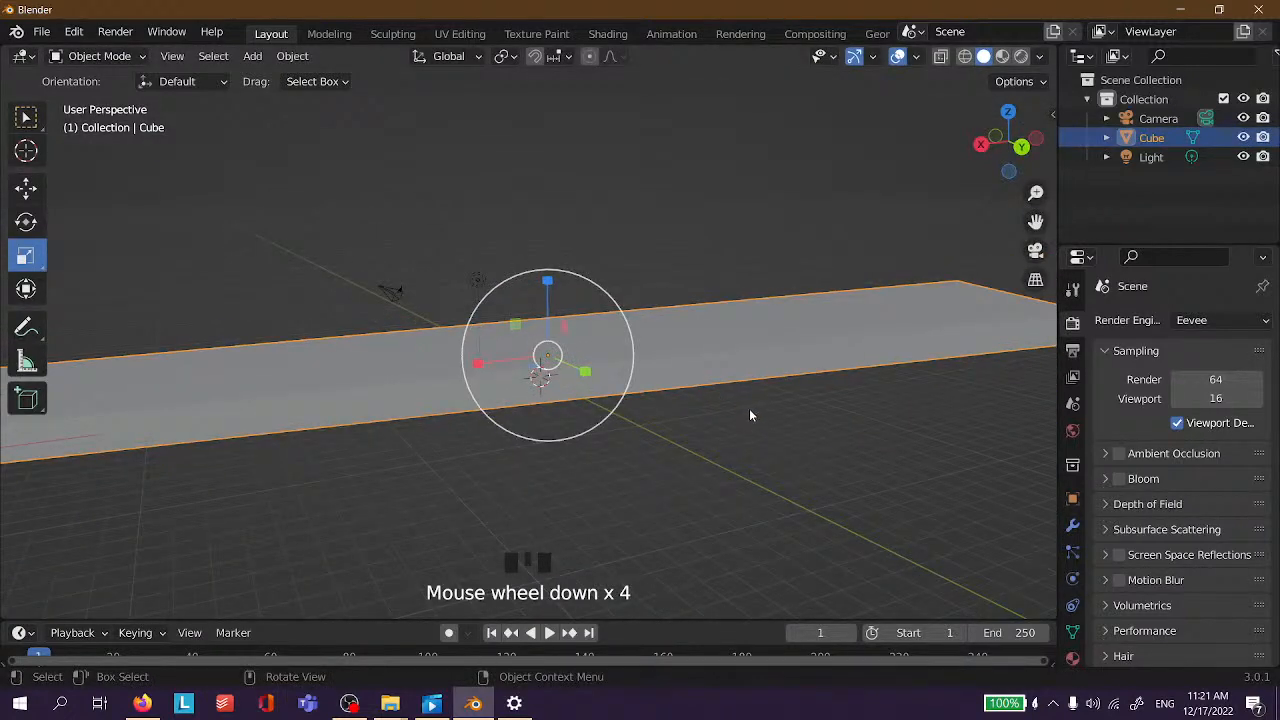
scroll(749, 408, "up", 4)
scroll(738, 395, "down", 4)
left_click(614, 223)
left_click(614, 223)
left_click(707, 331)
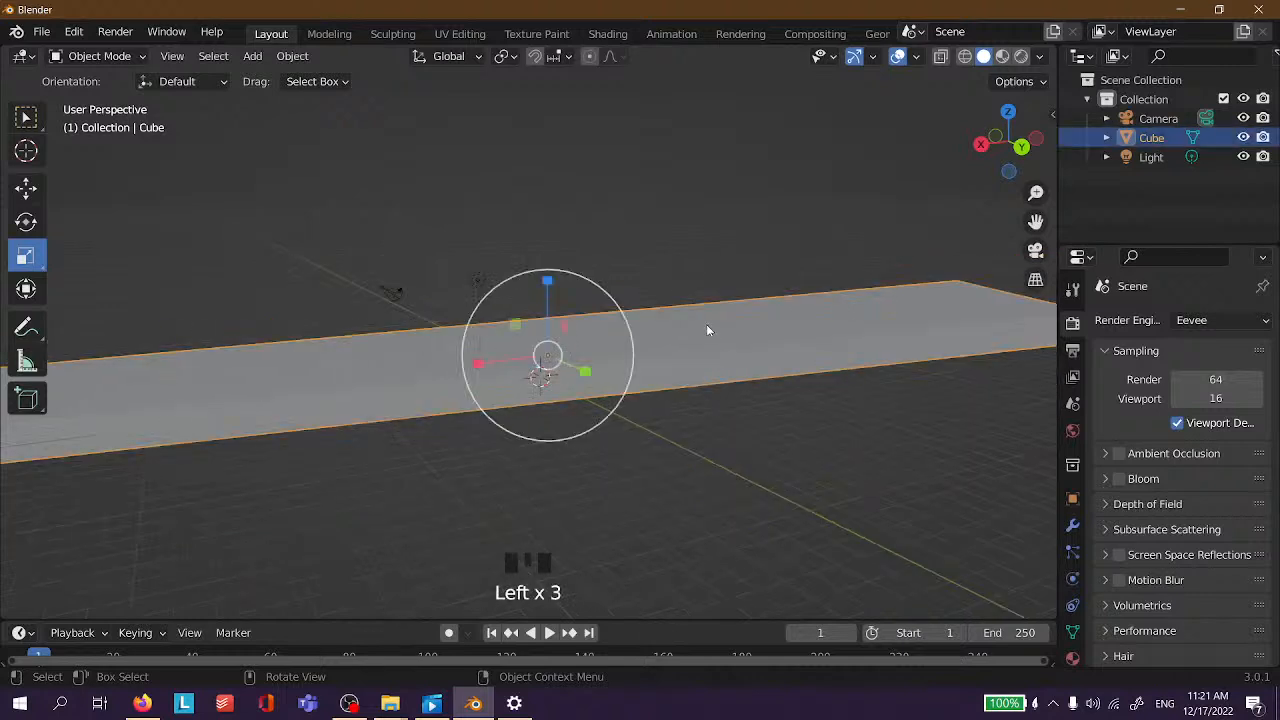
left_click(40, 122)
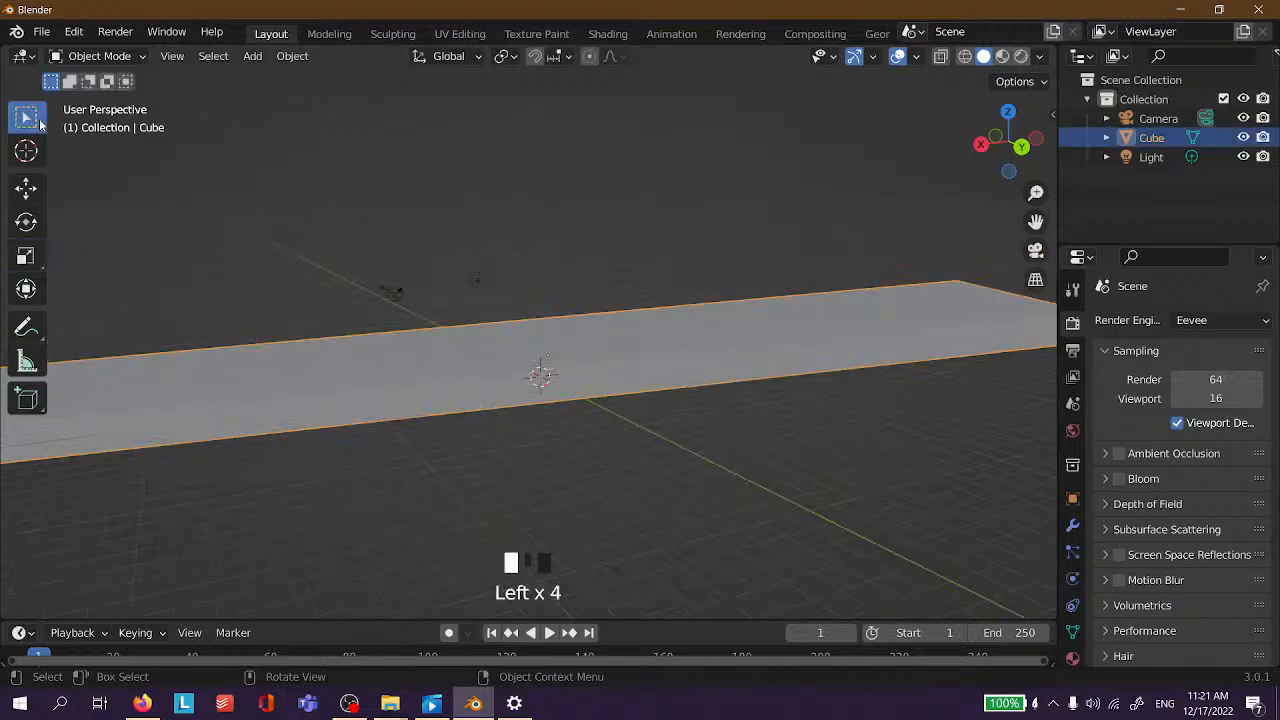
left_click(614, 244)
Select the slab, reset its location, scale and rotation to the defaults, and clear the selection.
middle_click_drag(666, 260, 570, 328)
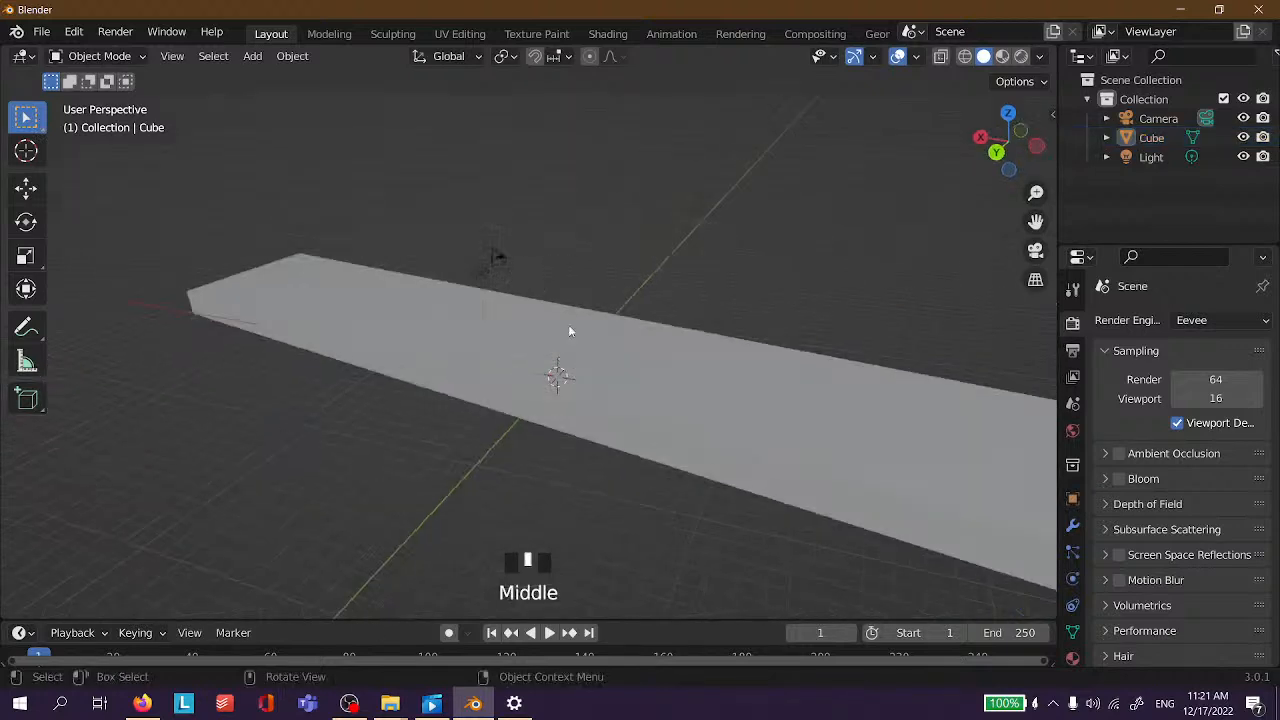
left_click(597, 382)
key("alt+g")
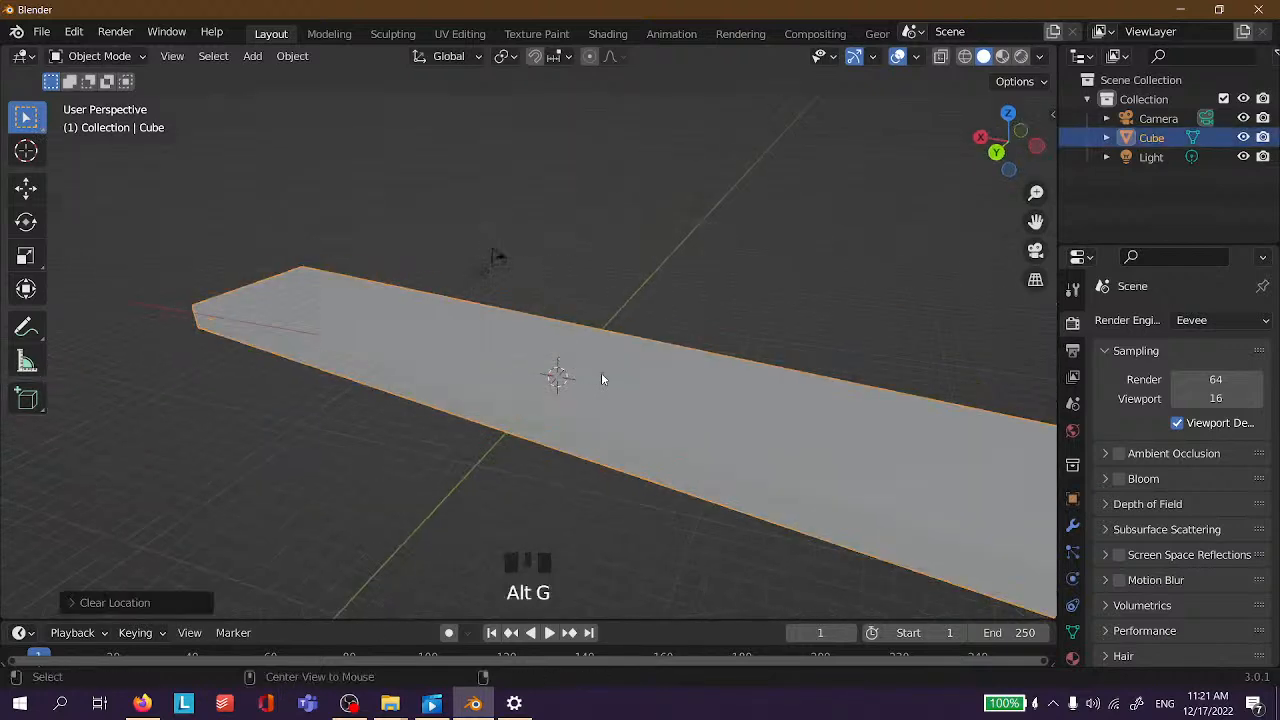
key("alt+s")
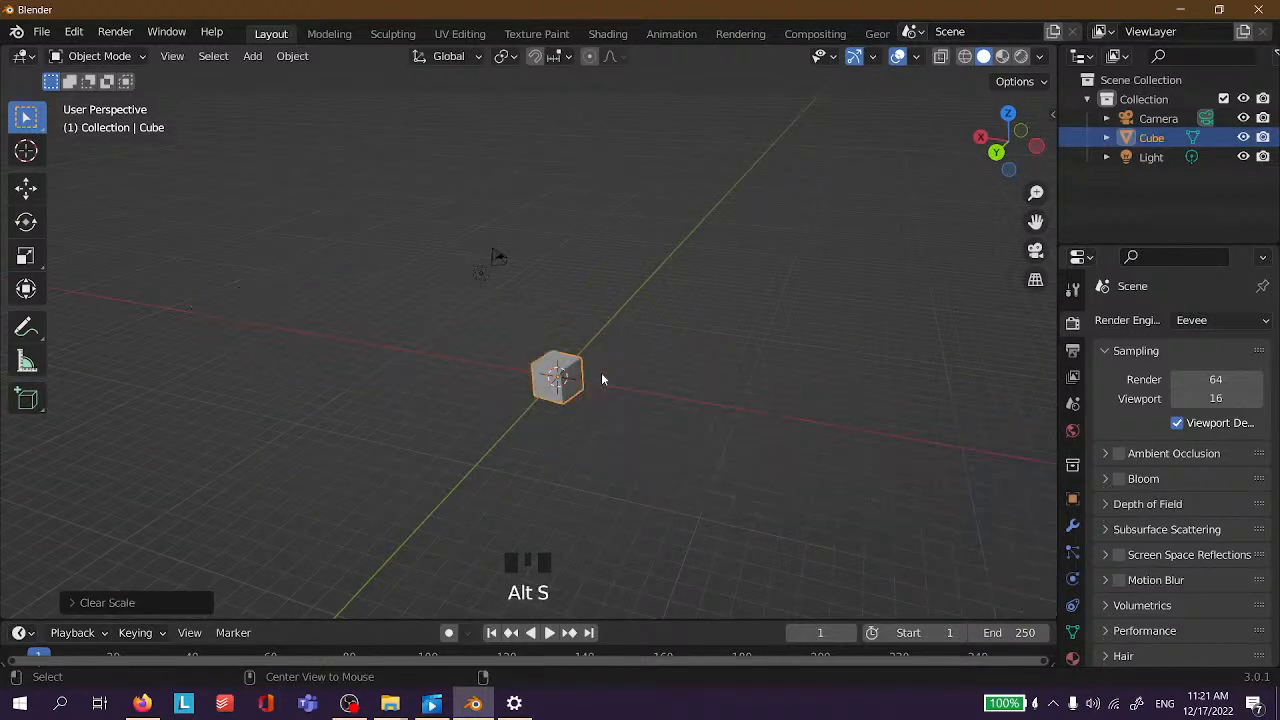
scroll(601, 372, "up", 4)
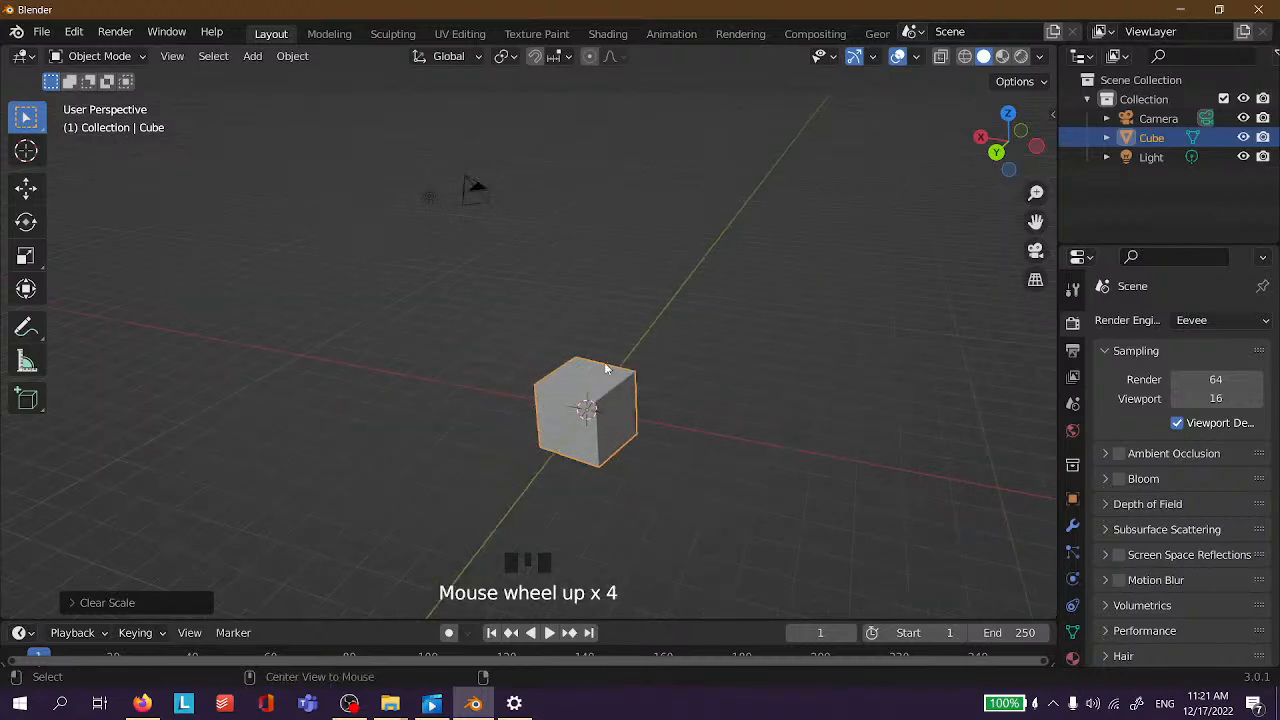
key("alt+r")
left_click(749, 390)
middle_click_drag(749, 390, 430, 358)
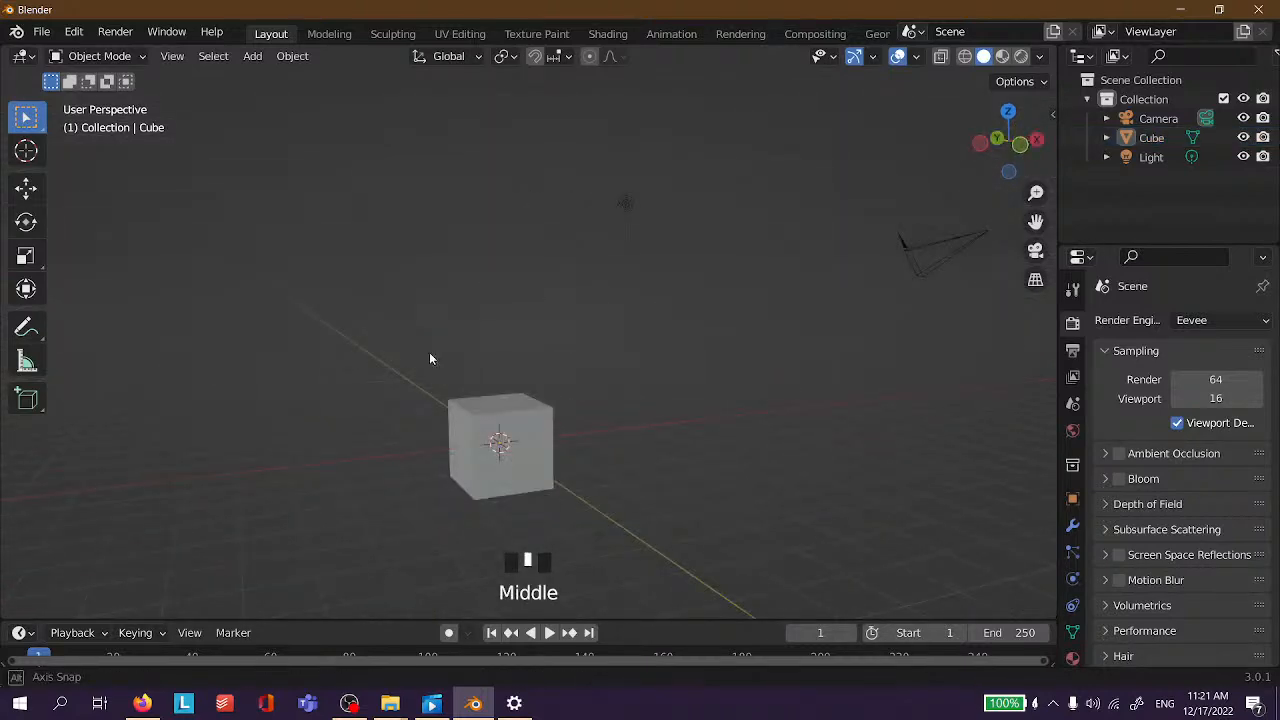
Select the reset cube and enter Edit Mode on it.
scroll(518, 411, "up", 4)
left_click(518, 502)
scroll(605, 418, "down", 3)
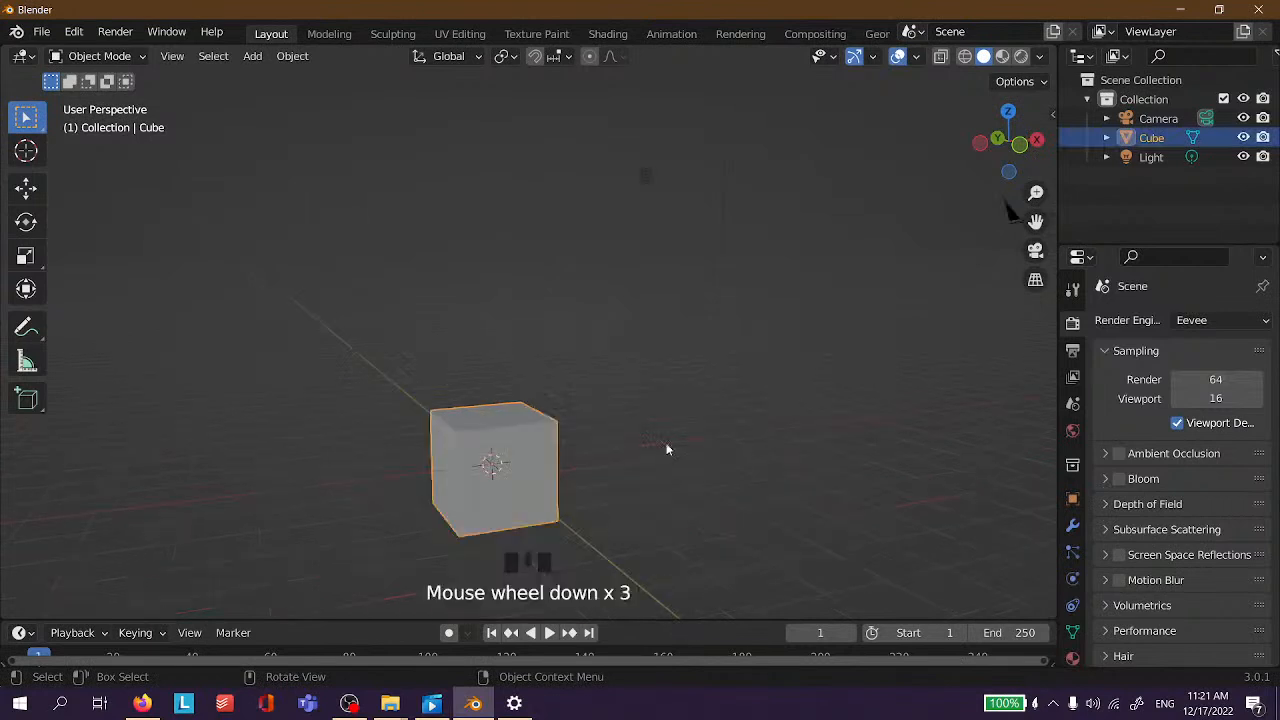
left_click(694, 499)
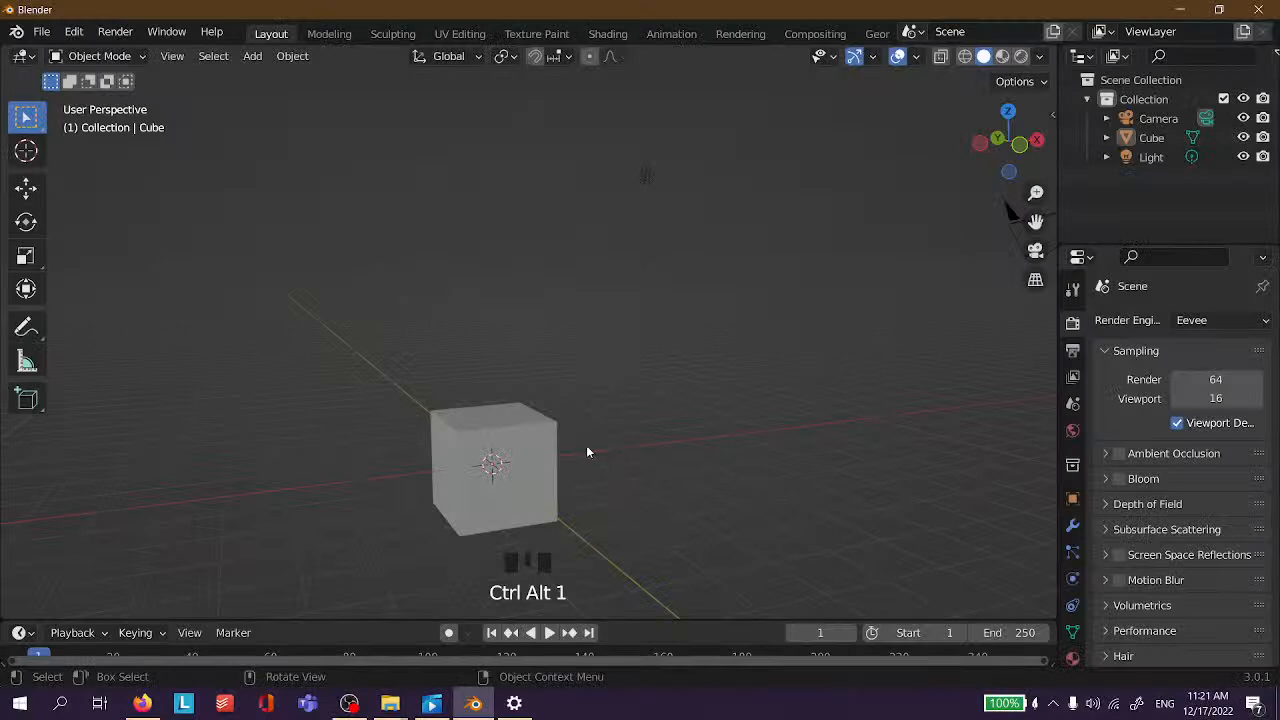
left_click(512, 440)
scroll(520, 251, "up", 1)
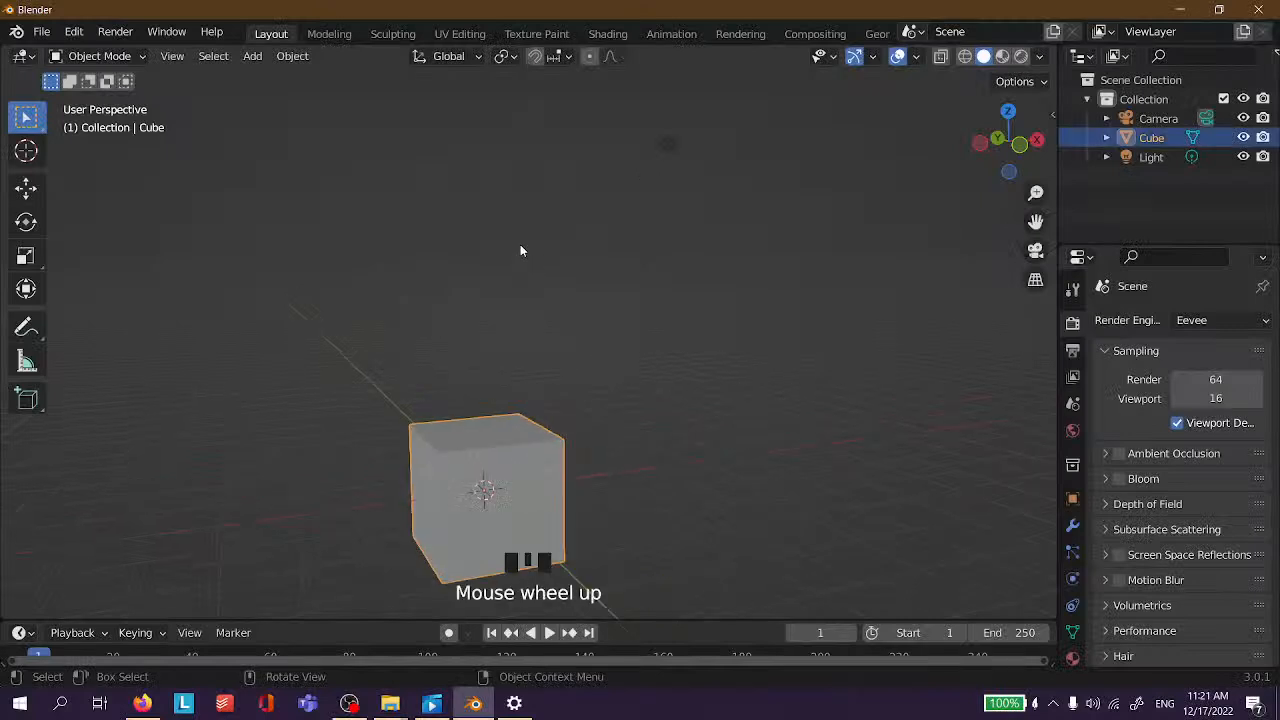
scroll(520, 251, "down", 1)
middle_click_drag(428, 334, 507, 432)
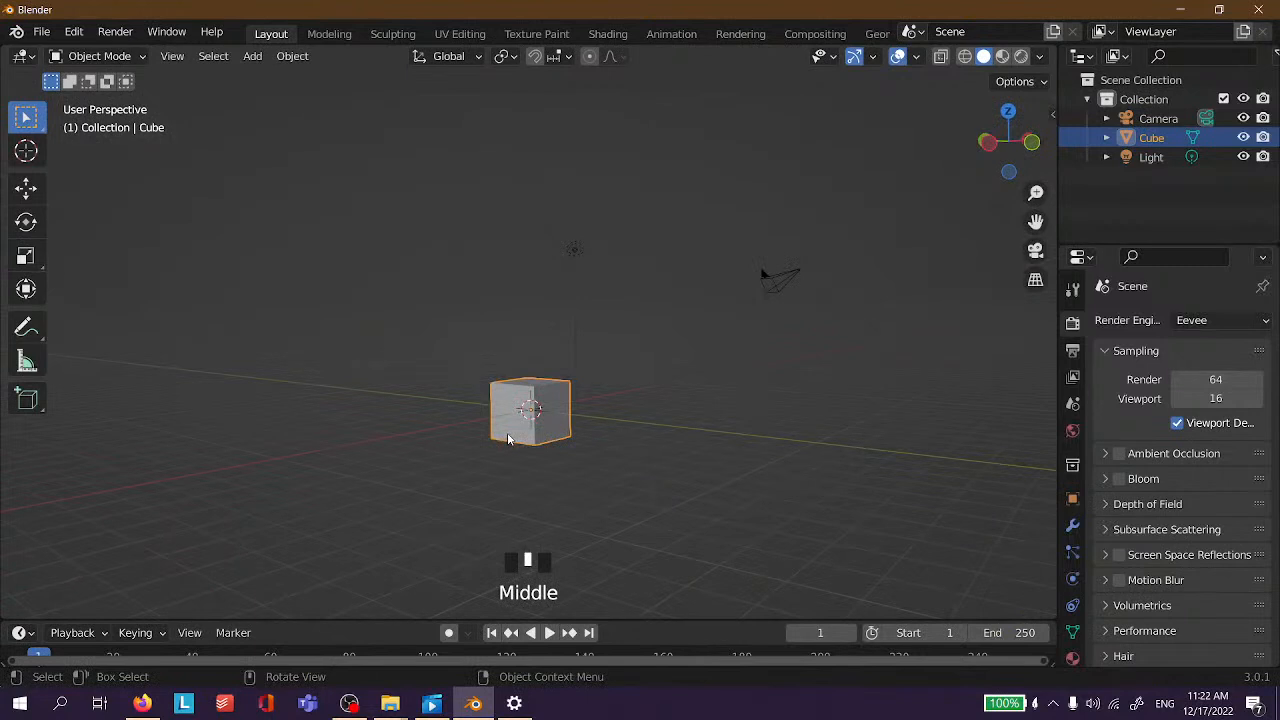
scroll(503, 374, "up", 3)
left_click(643, 364)
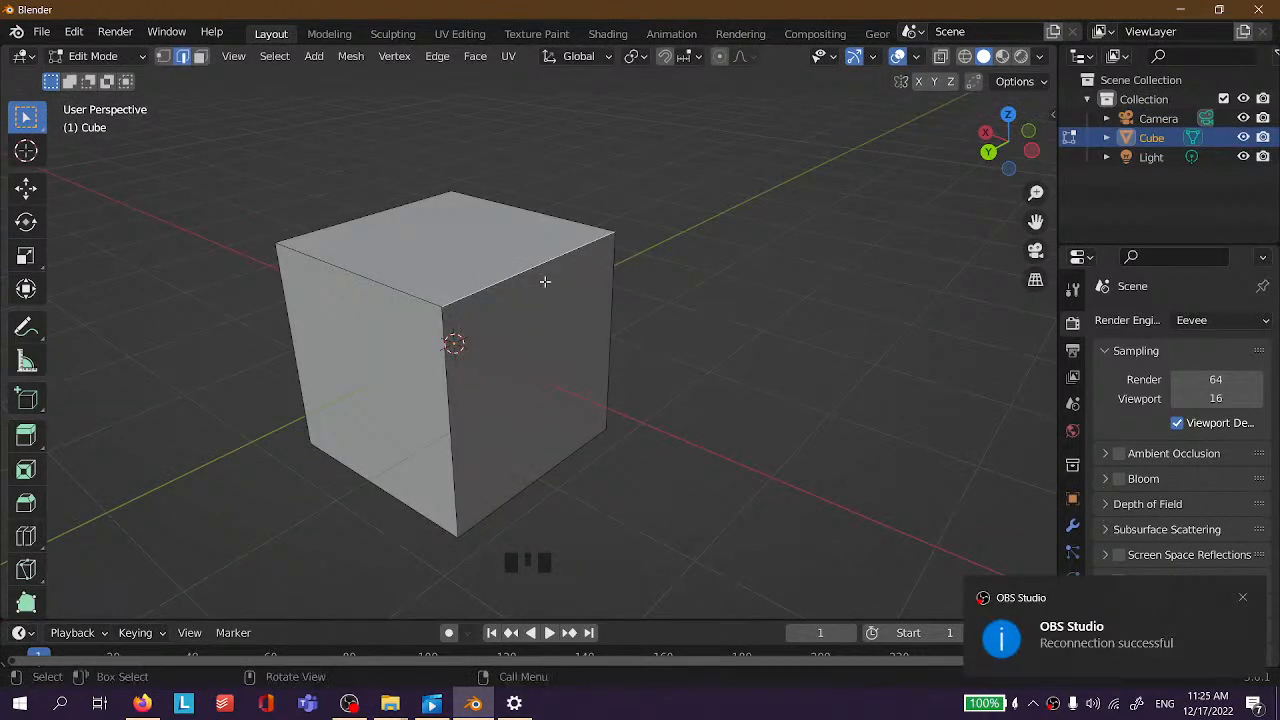
Try vertex, edge and face select modes, selecting a top edge and the face towards negative X.
scroll(441, 287, "down", 2)
key("1")
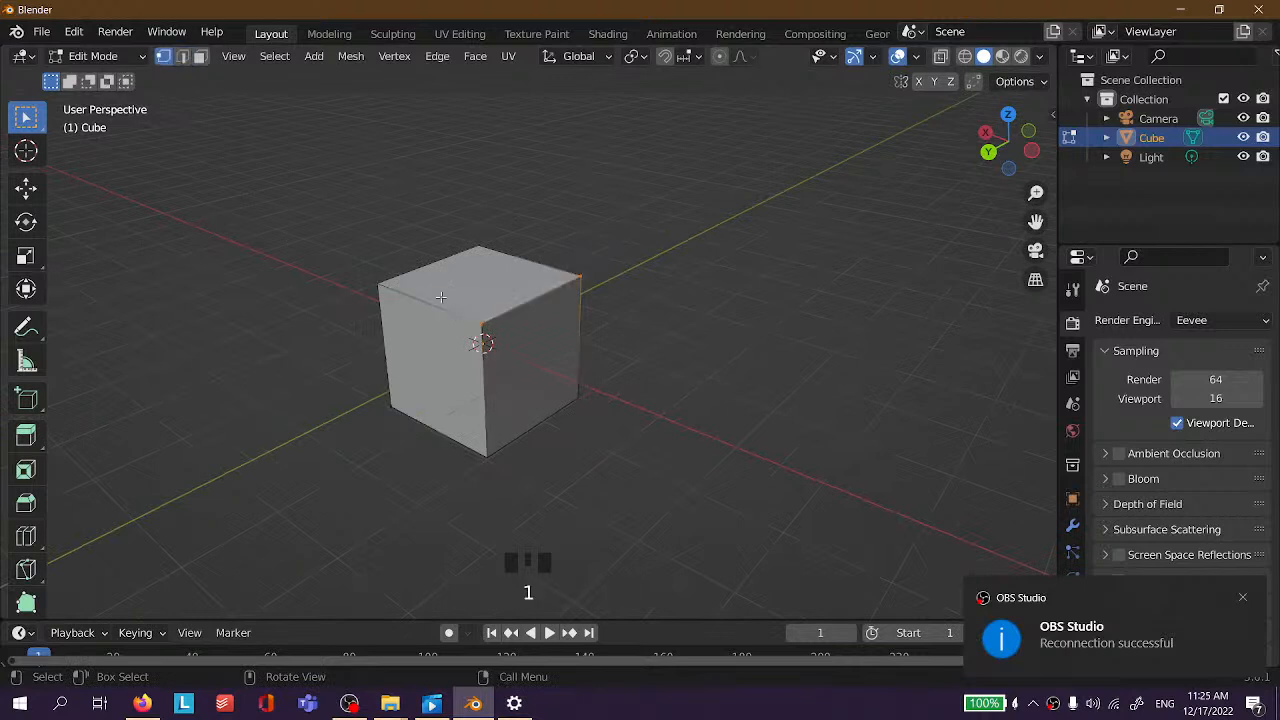
left_click(628, 324)
key("2")
left_click(523, 311)
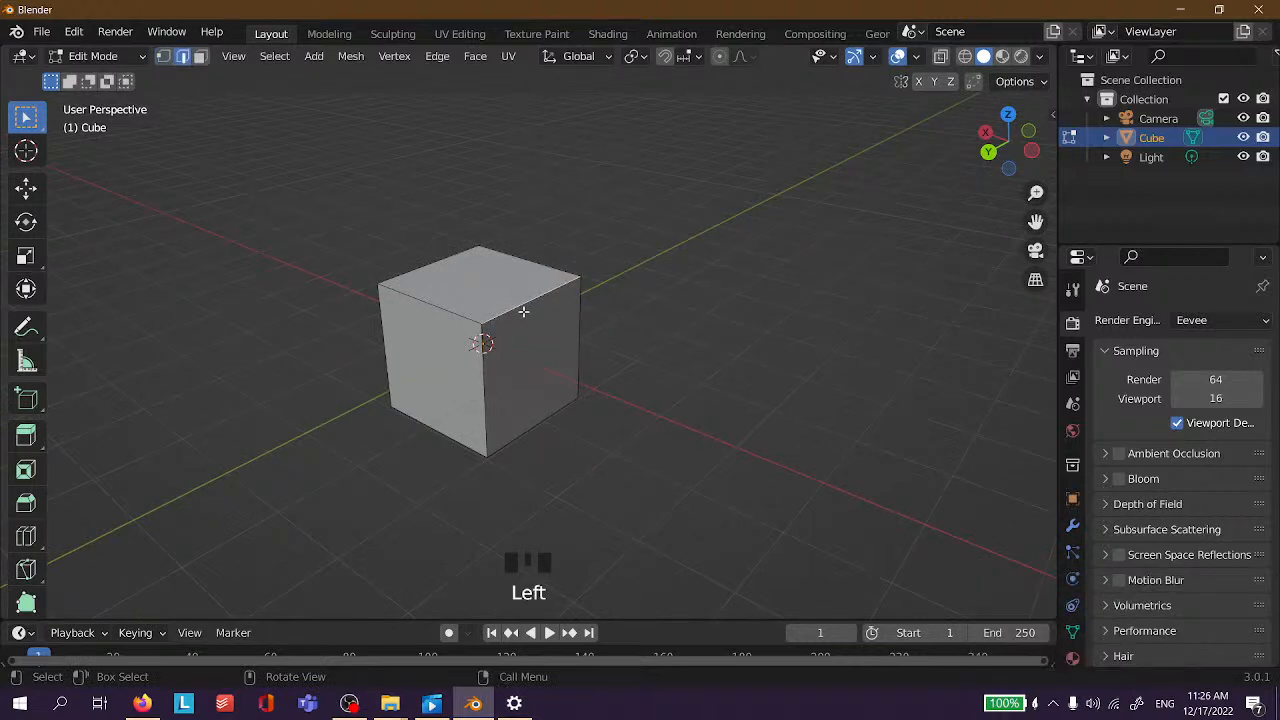
key("3")
left_click(537, 343)
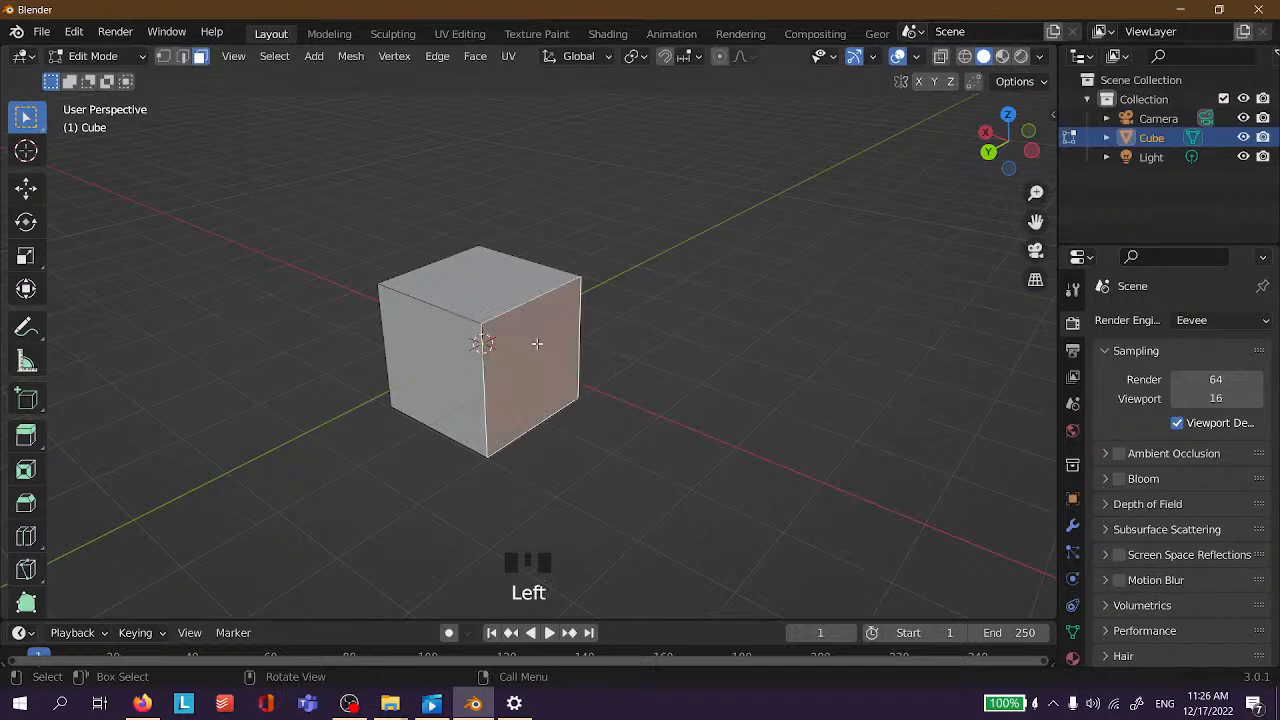
In vertex select mode, select the four corner vertices of the cube's face towards negative X.
key("1")
left_click(624, 270)
middle_click_drag(623, 263, 509, 311)
scroll(519, 331, "down", 3)
scroll(574, 330, "up", 1)
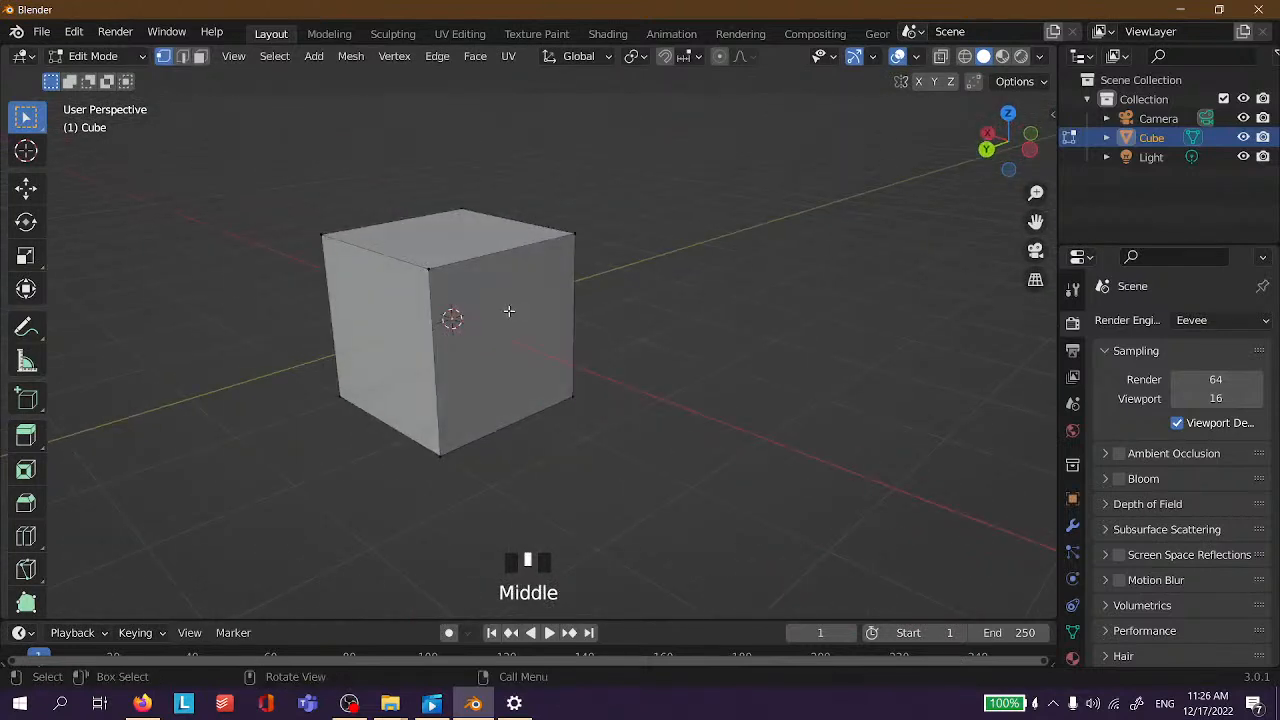
left_click(430, 268, "shift")
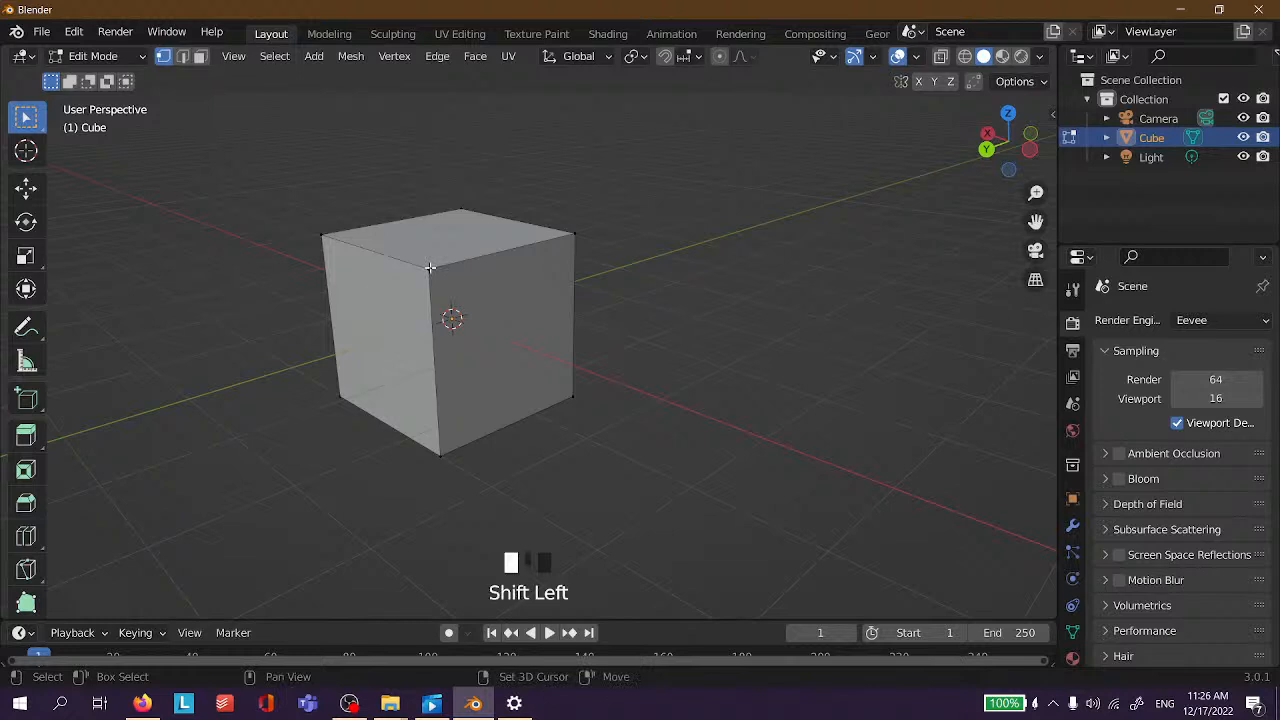
left_click(575, 235, "shift")
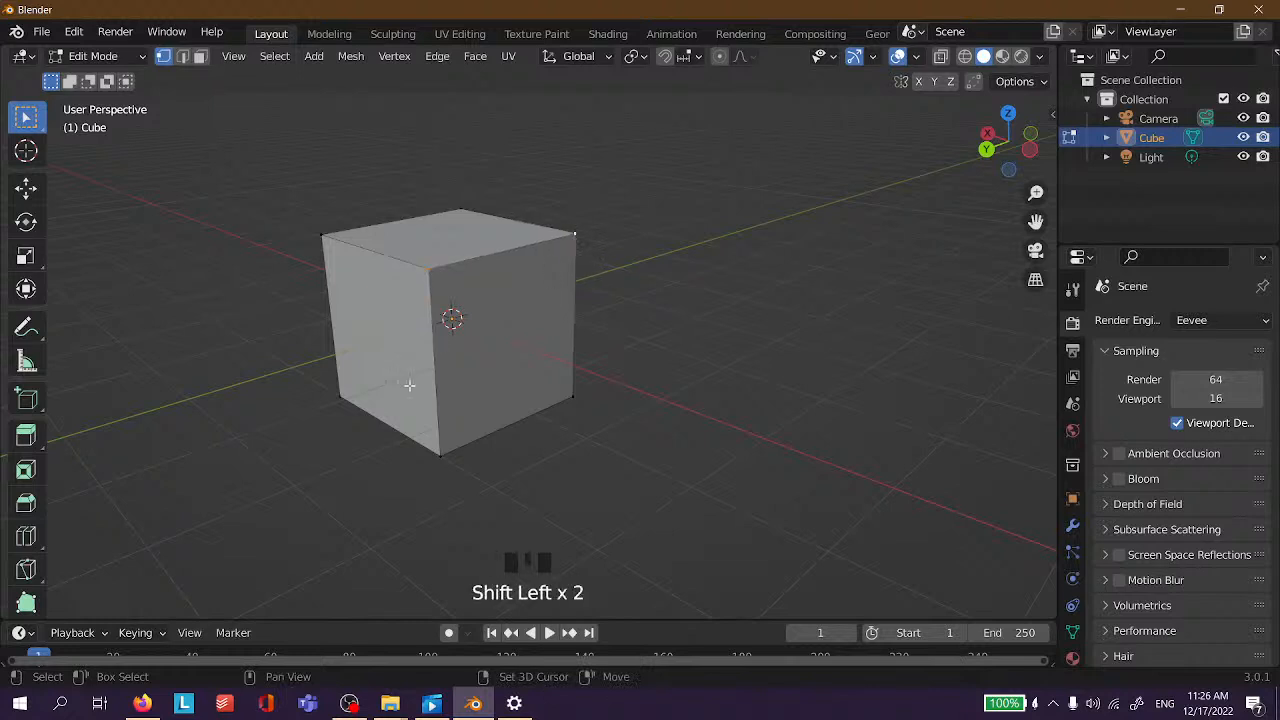
left_click(442, 454, "shift")
left_click(576, 398, "shift")
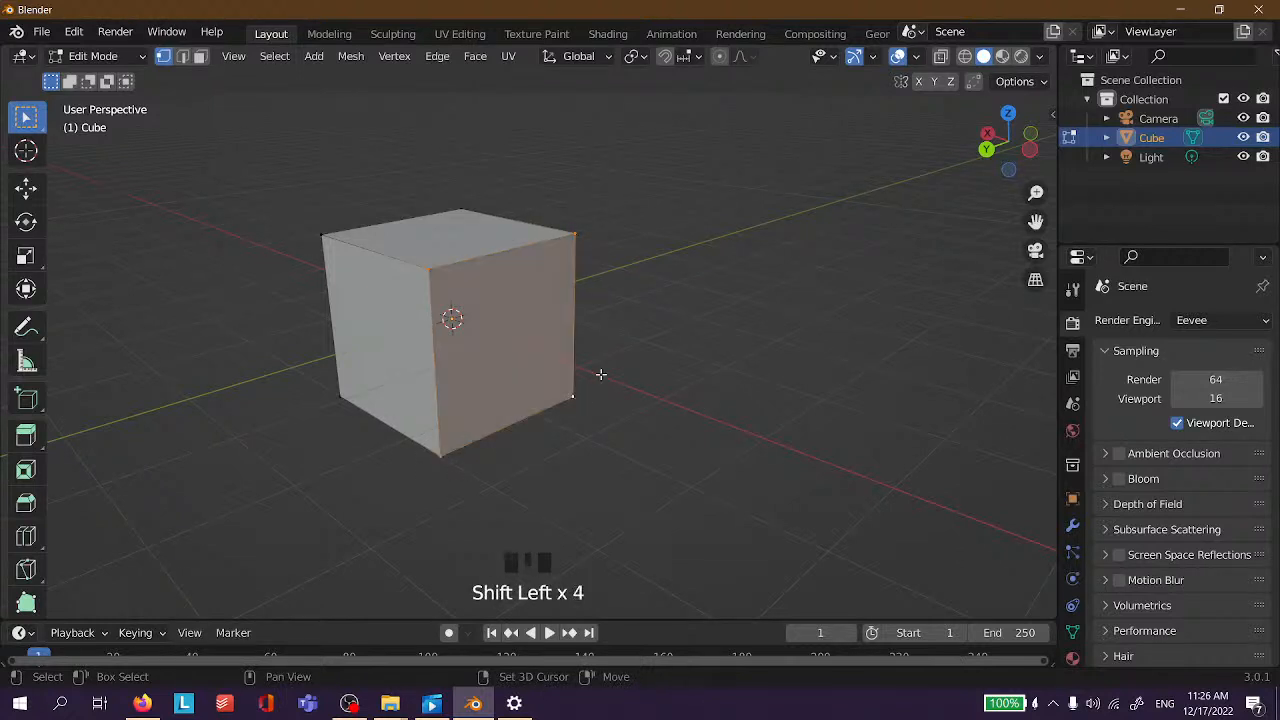
Move the four selected vertices freehand up and away from the cube's opposite side, and clear the selection.
key("g")
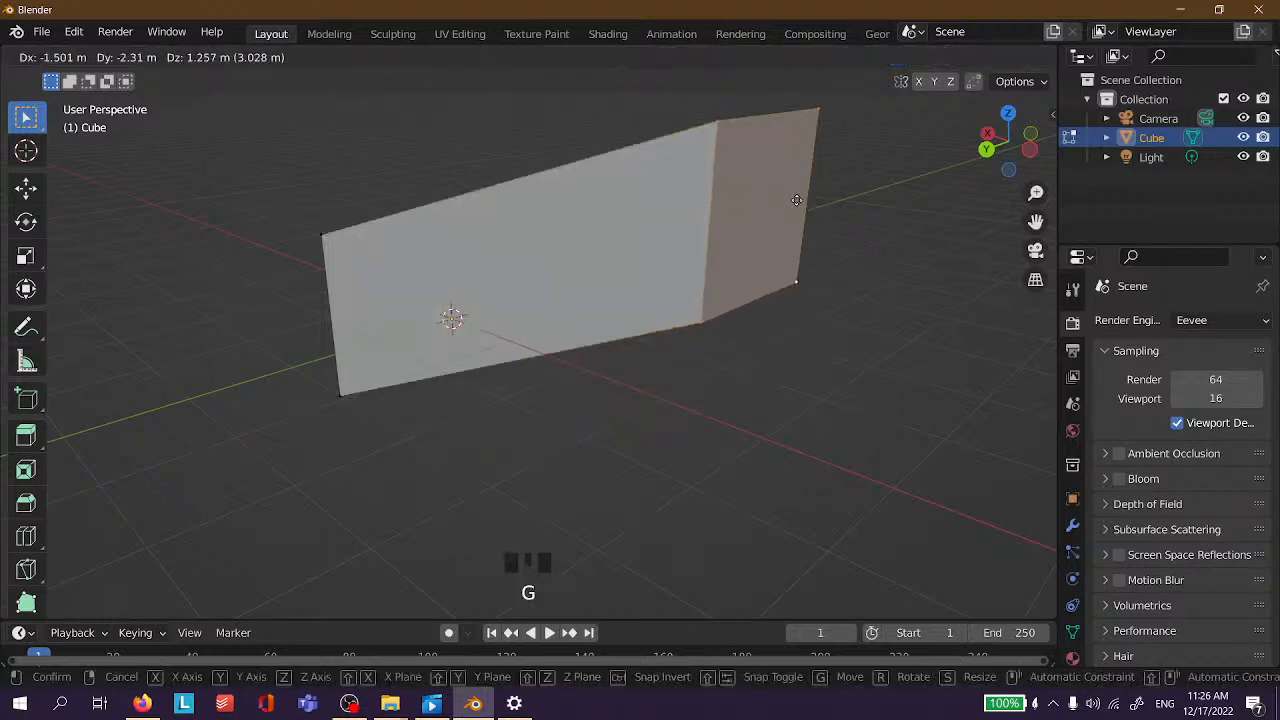
left_click(718, 220)
left_click(773, 306)
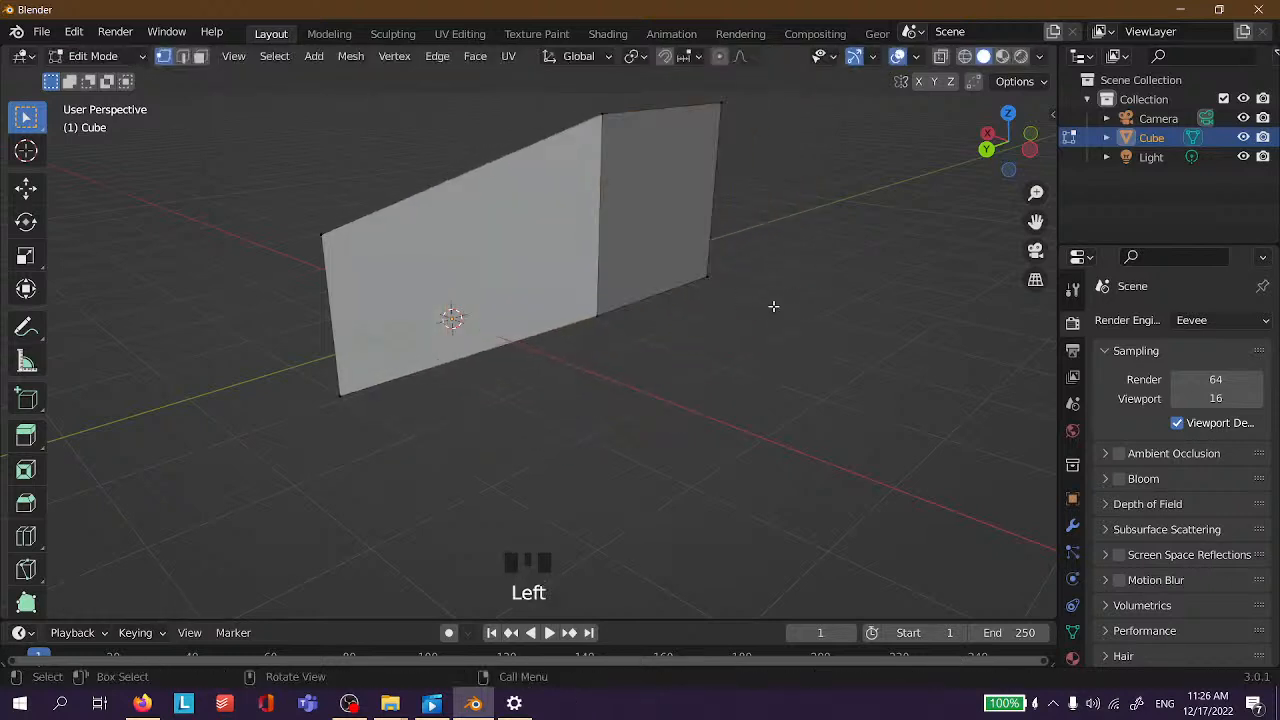
In edge select mode, rotate the mesh's vertical edge between its negative X and positive Y faces and the adjoining top edge freehand by about 67°.
key("2")
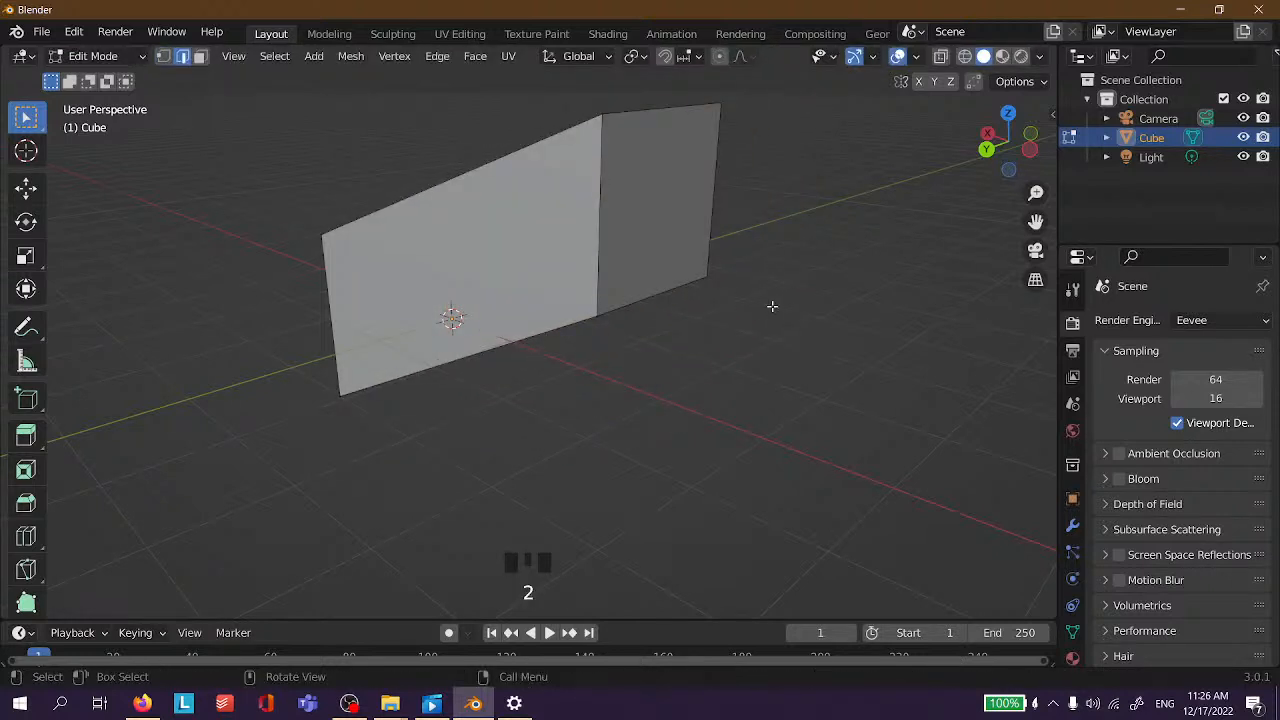
left_click(600, 193, "shift")
middle_click_drag(583, 428, 520, 505, "shift")
middle_click_drag(614, 354, 679, 389)
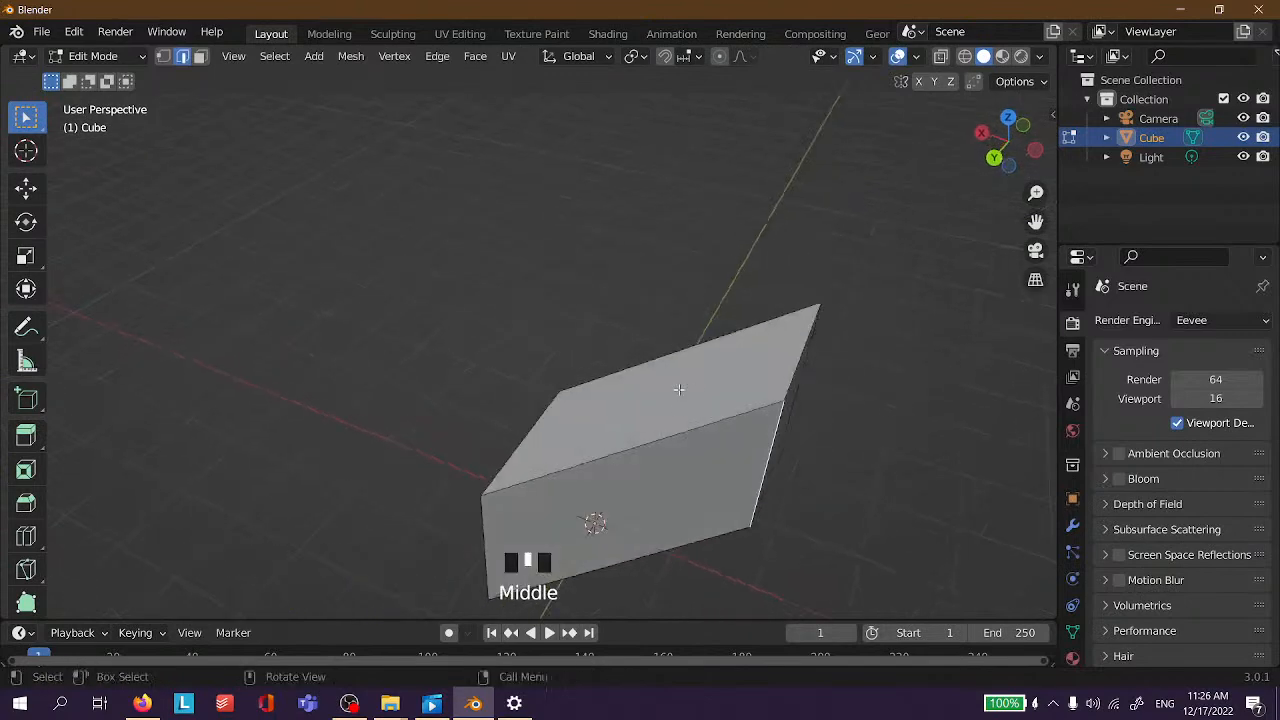
left_click(707, 425, "shift")
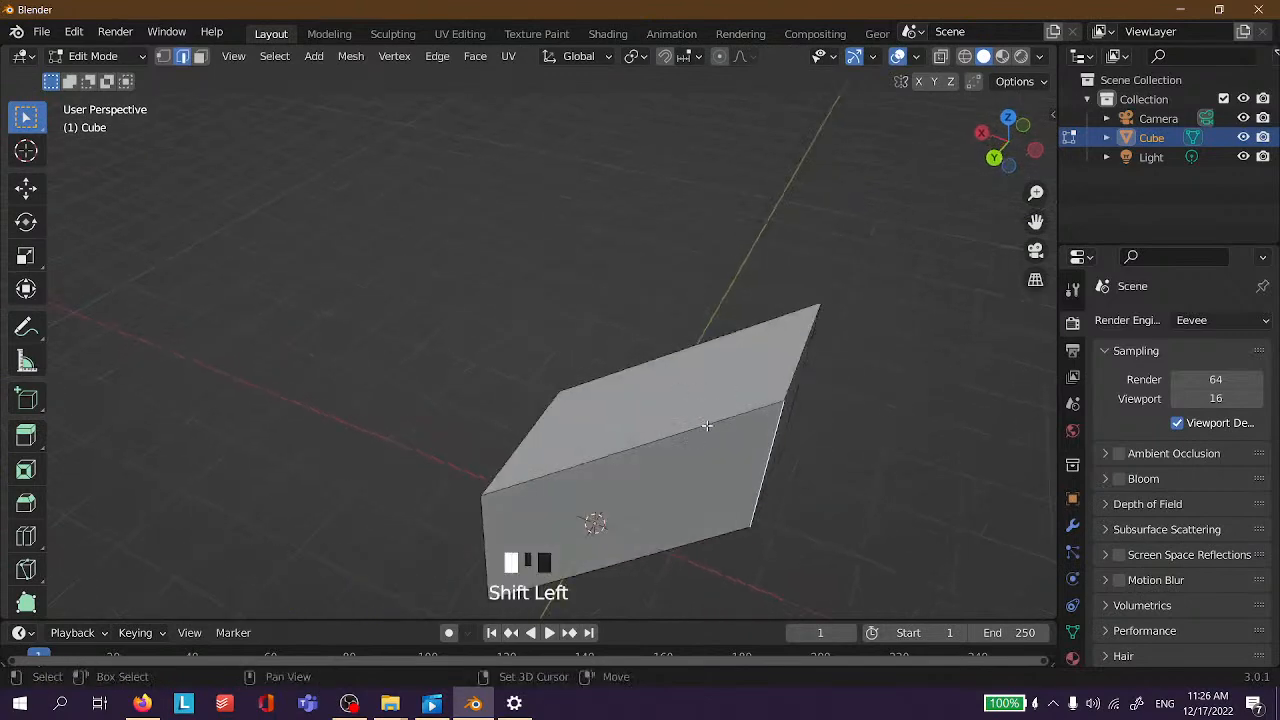
left_click(771, 460)
middle_click_drag(610, 515, 584, 481)
middle_click_drag(584, 481, 611, 560, "shift")
middle_click_drag(667, 315, 683, 297, "shift")
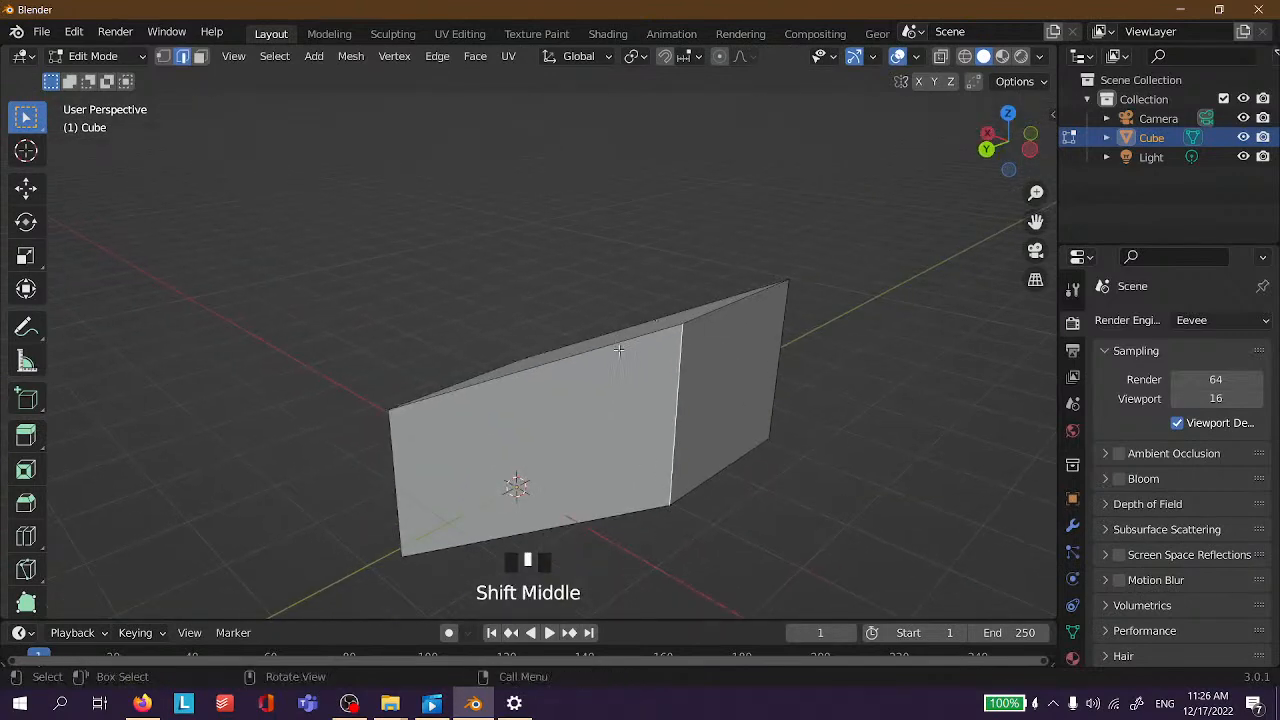
middle_click_drag(623, 349, 709, 409)
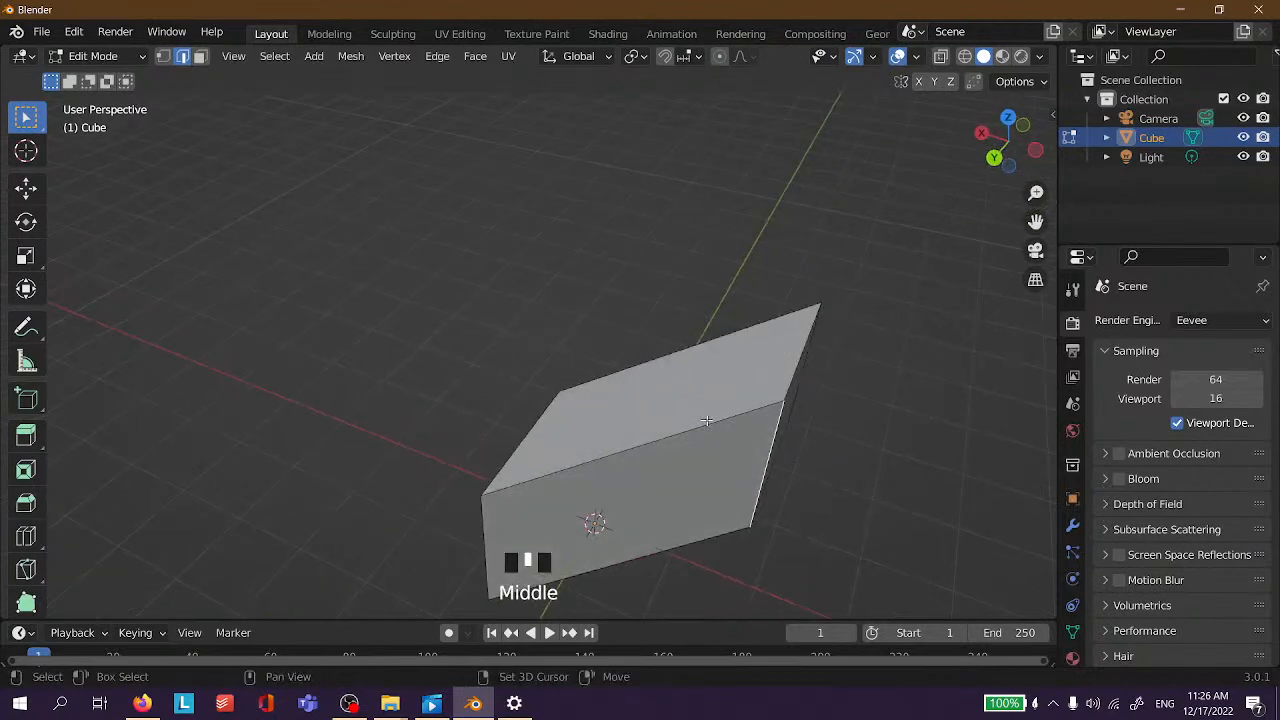
left_click(707, 425, "shift")
middle_click_drag(744, 450, 700, 417)
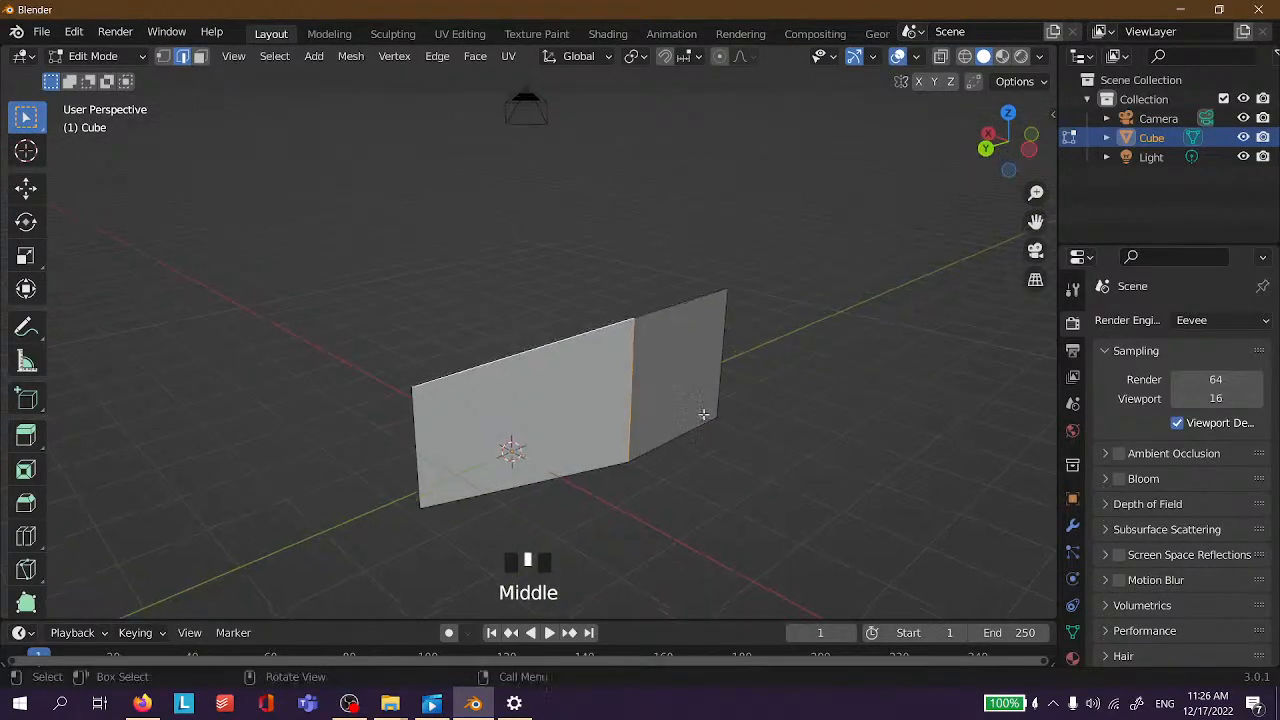
key("r")
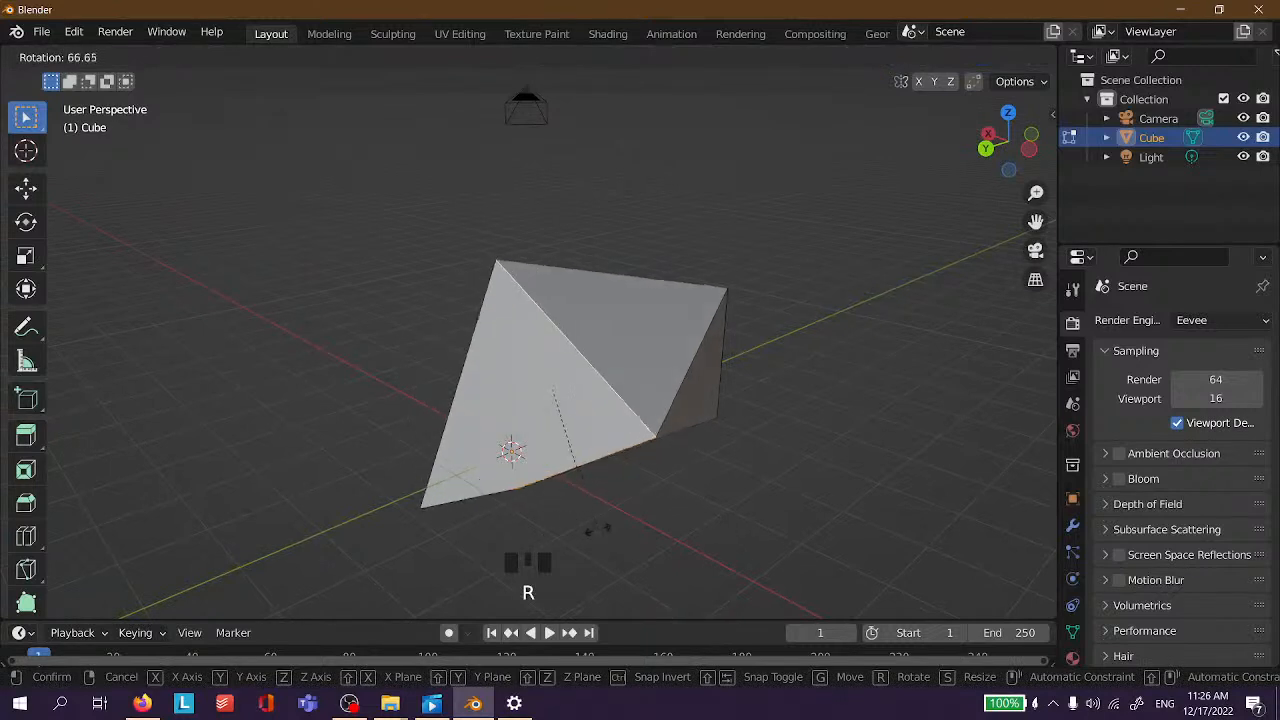
left_click(599, 529)
left_click(788, 420)
In face select mode, select two adjacent side faces of the deformed mesh, move them freehand, and clear the selection.
middle_click_drag(788, 420, 425, 359)
scroll(488, 328, "up", 3)
key("3")
left_click(391, 323, "shift")
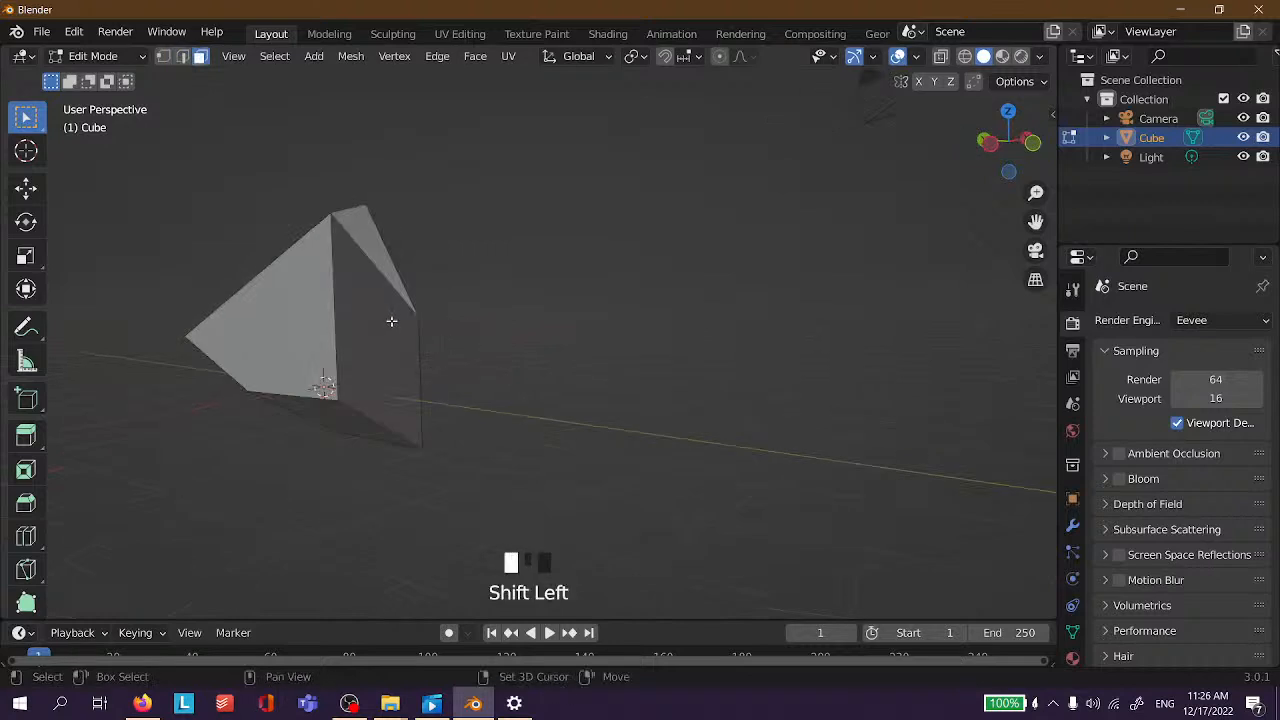
left_click(282, 357, "shift")
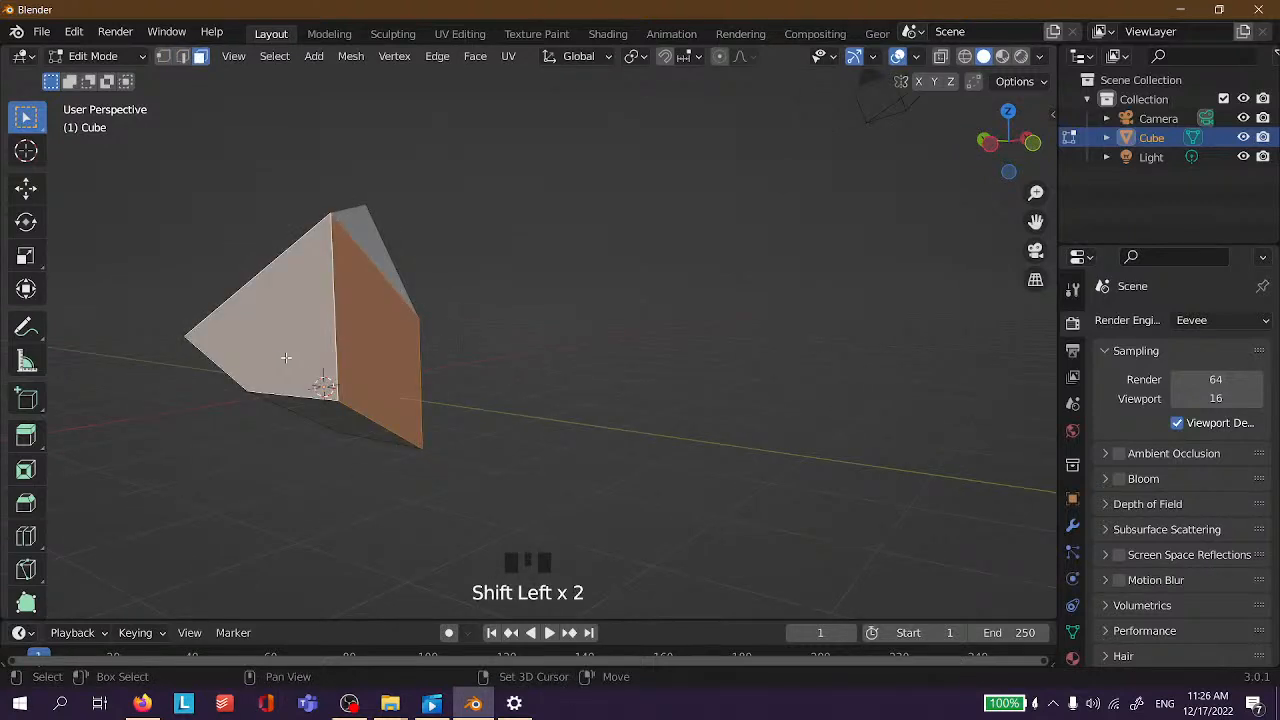
scroll(366, 370, "down", 2)
key("g")
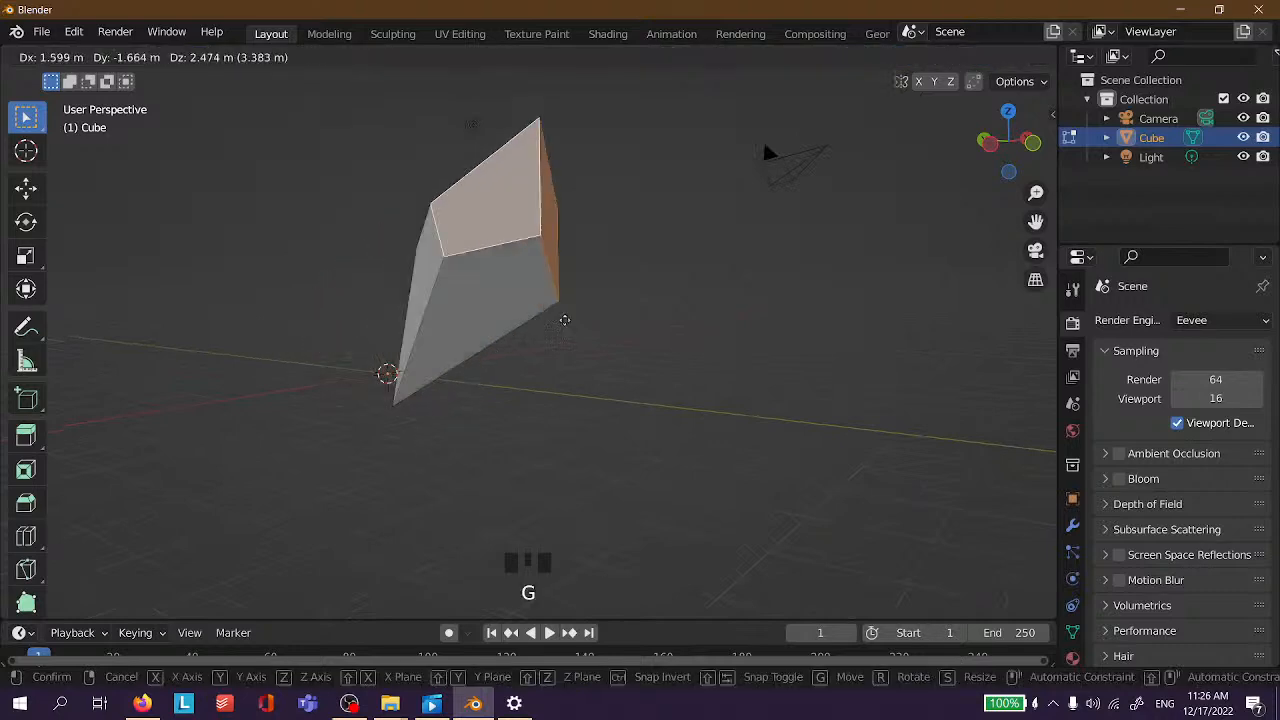
left_click(487, 300)
left_click(634, 191)
middle_click_drag(610, 225, 988, 293)
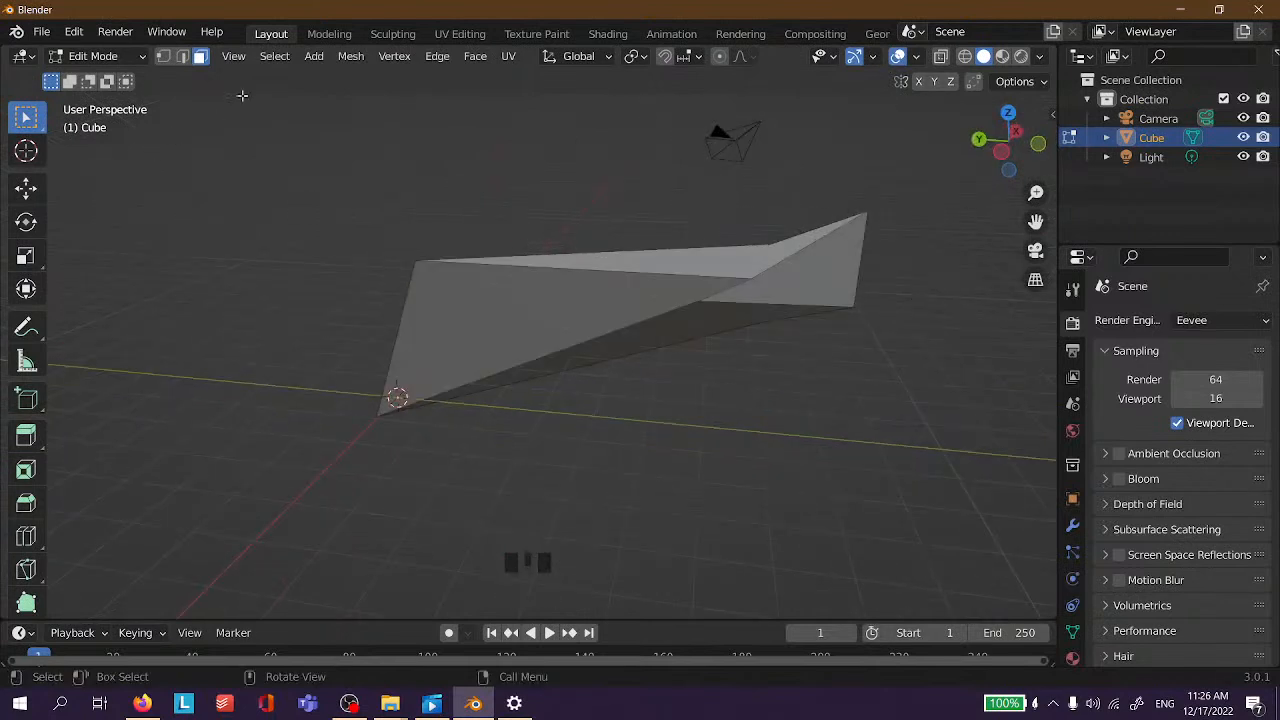
In Object Mode, delete the deformed cube and add a new mesh cube at the 3D cursor.
scroll(593, 358, "up", 3)
key("Tab")
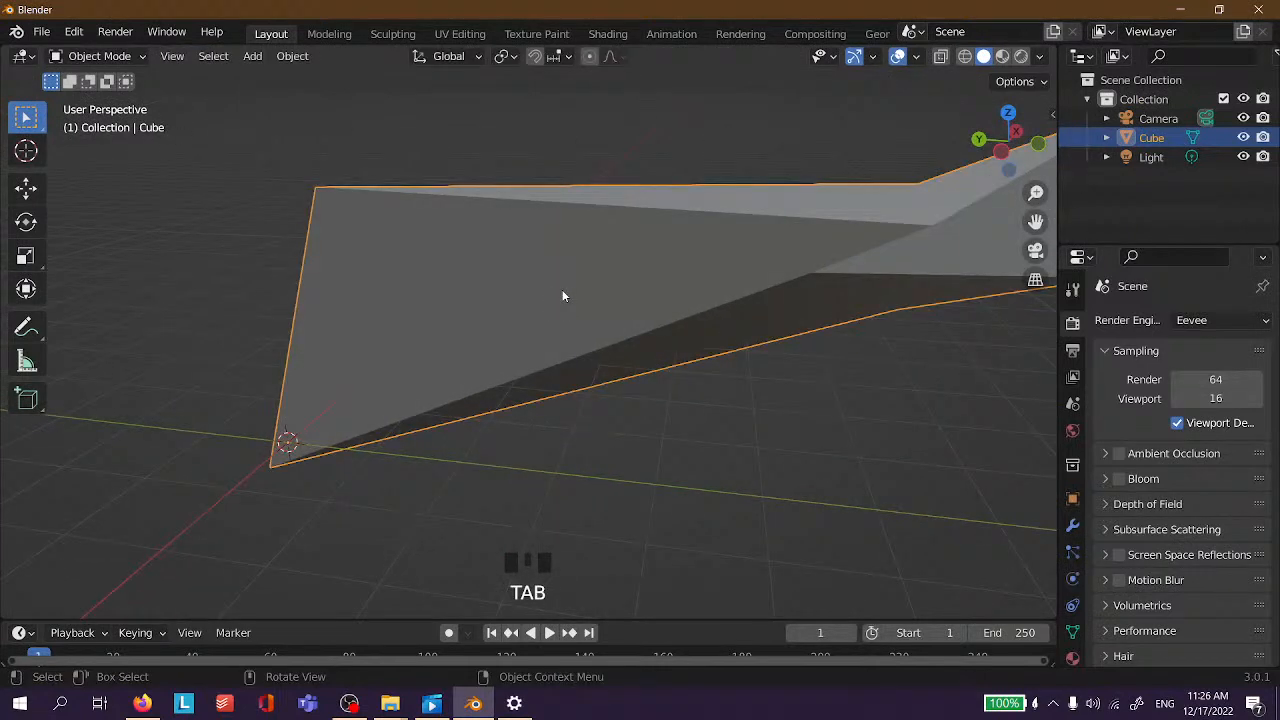
key("x")
left_click(562, 290)
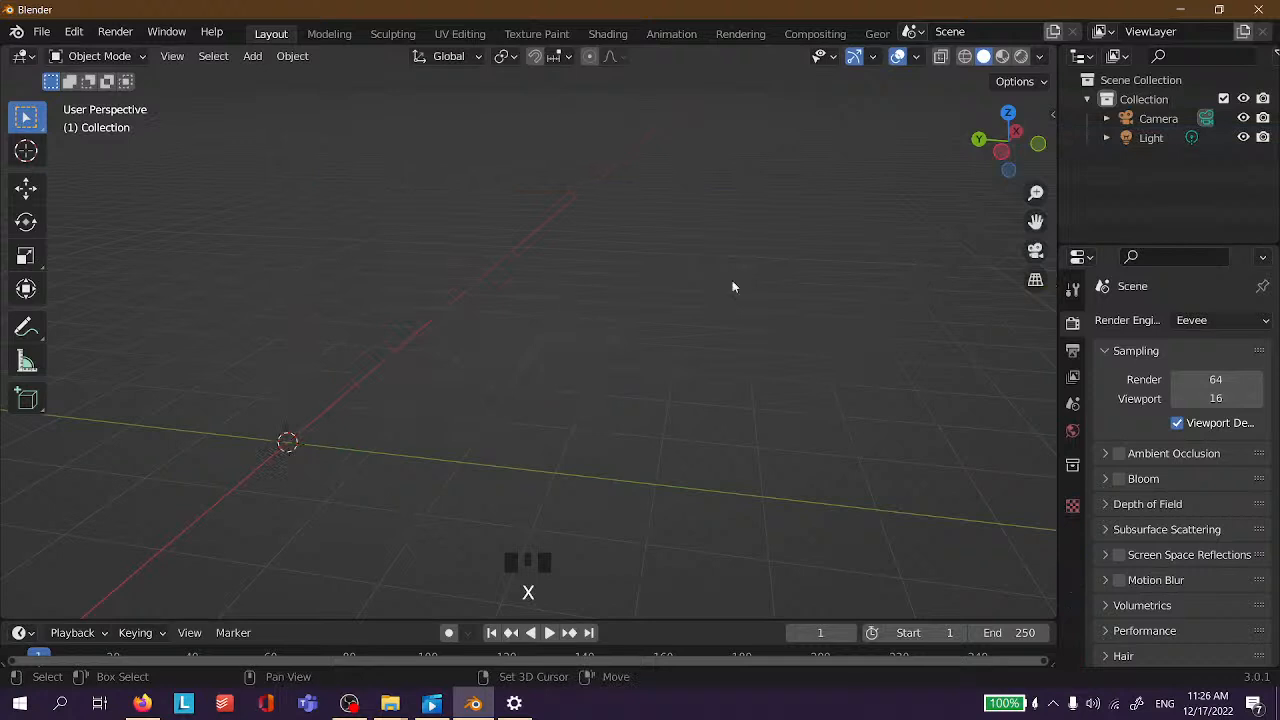
key("shift+a")
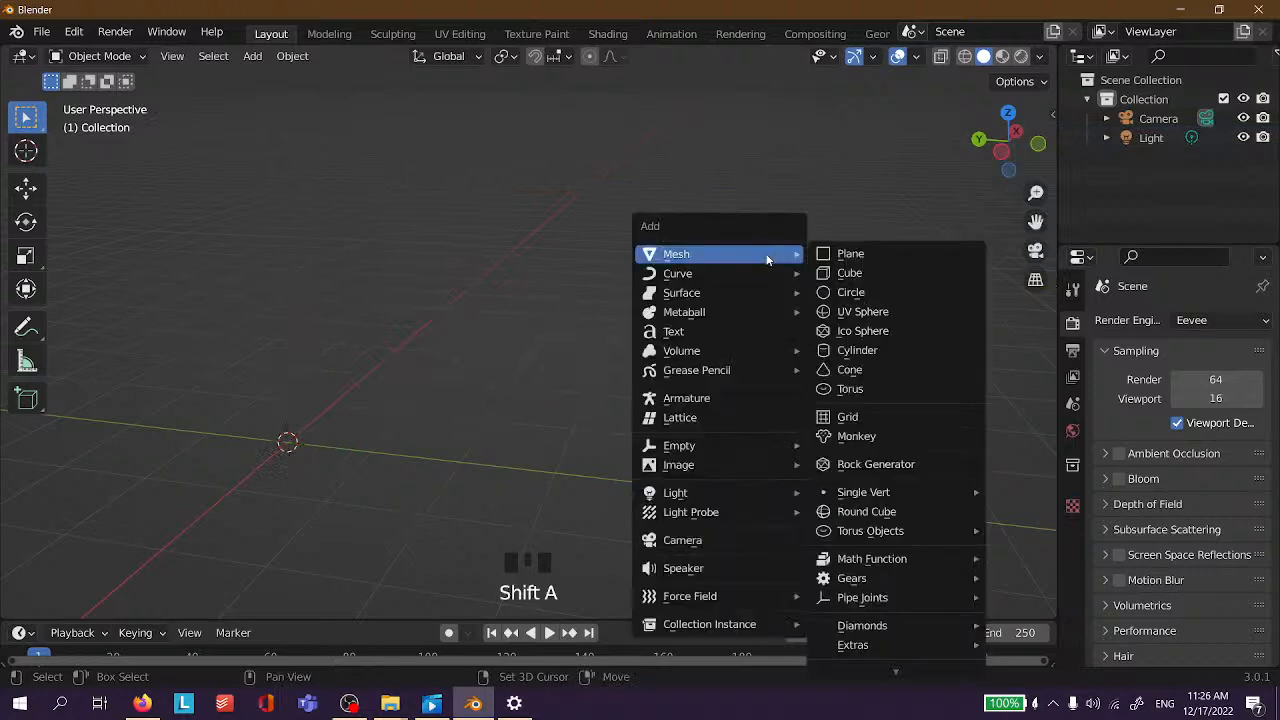
left_click(866, 274)
scroll(456, 316, "down", 2)
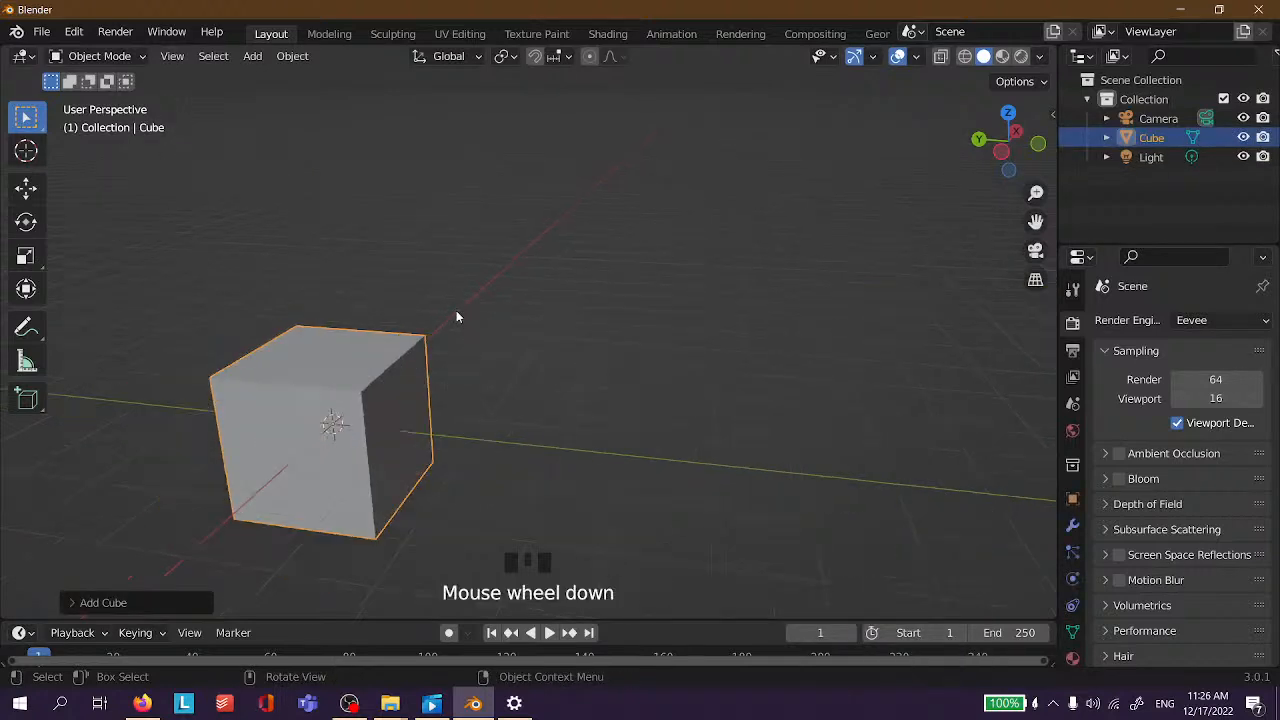
Enter Edit Mode on the new cube and enable vertex, edge and face select modes together.
key("Tab")
middle_click_drag(586, 374, 443, 257)
key("1")
left_click(388, 199)
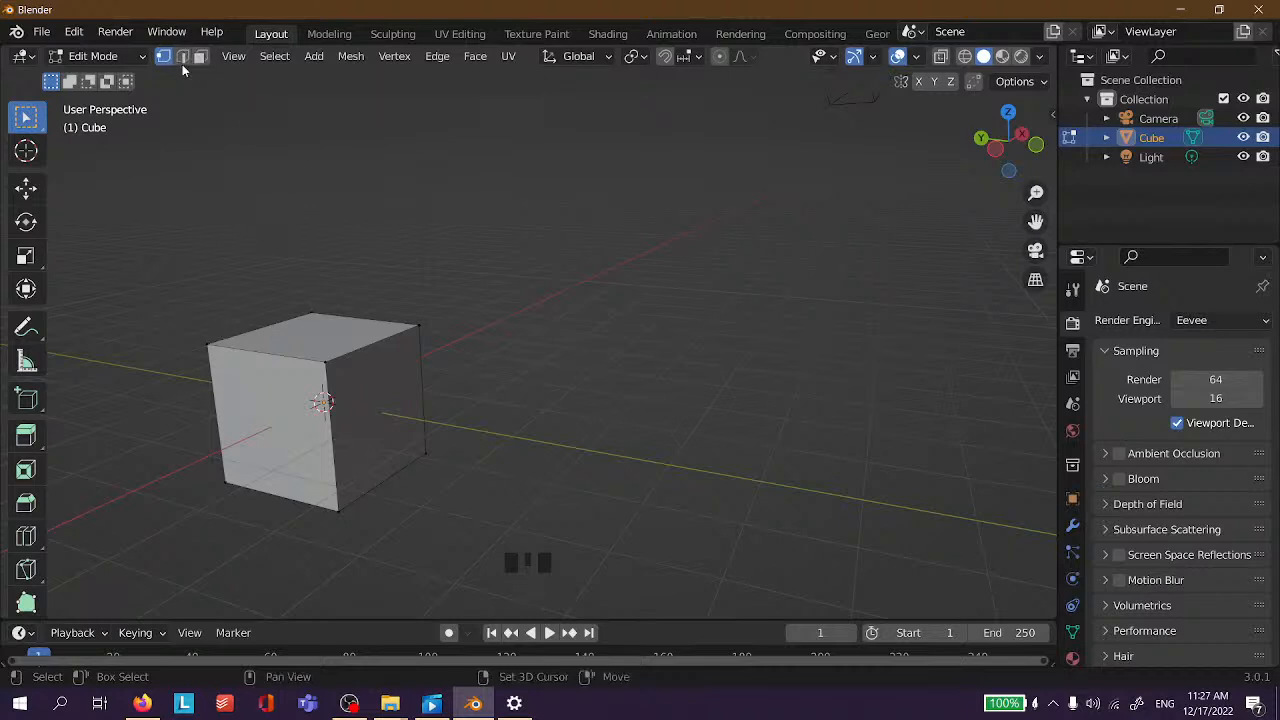
left_click(185, 58, "shift")
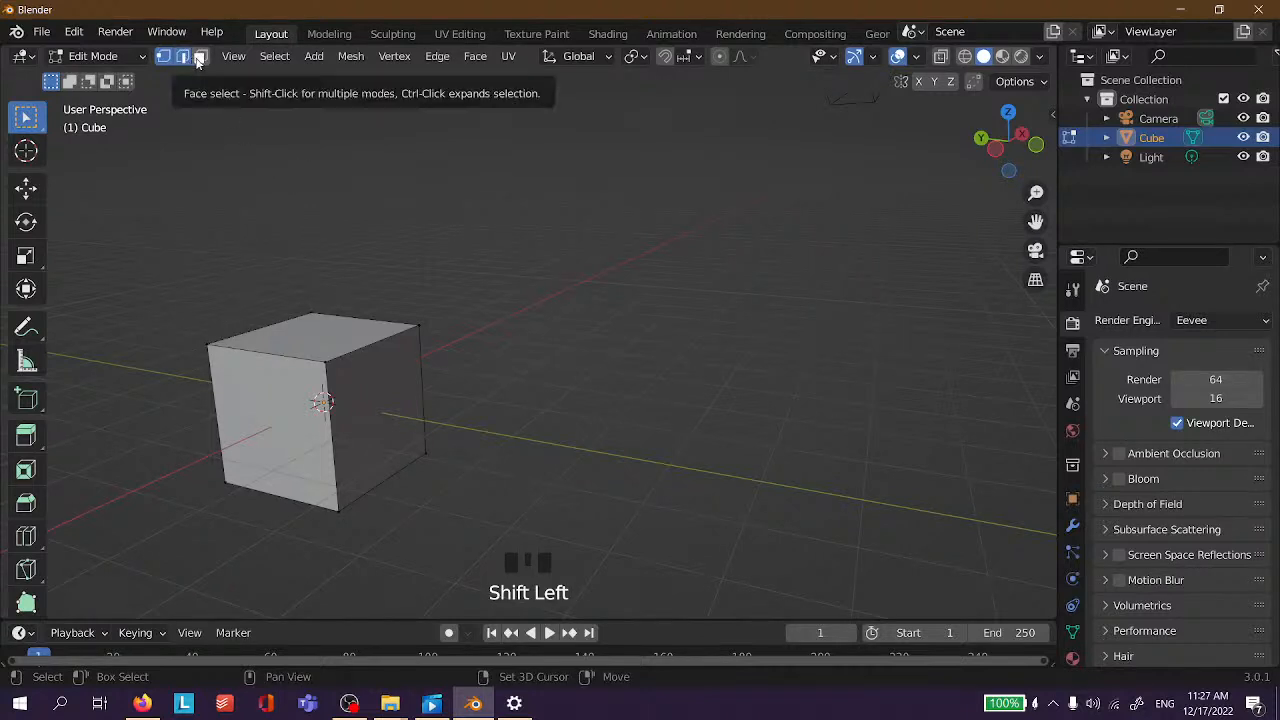
left_click(200, 57, "shift")
Try the combined select modes on a top edge and a side face, then clear the selection and return to vertex select only.
middle_click_drag(415, 246, 429, 331)
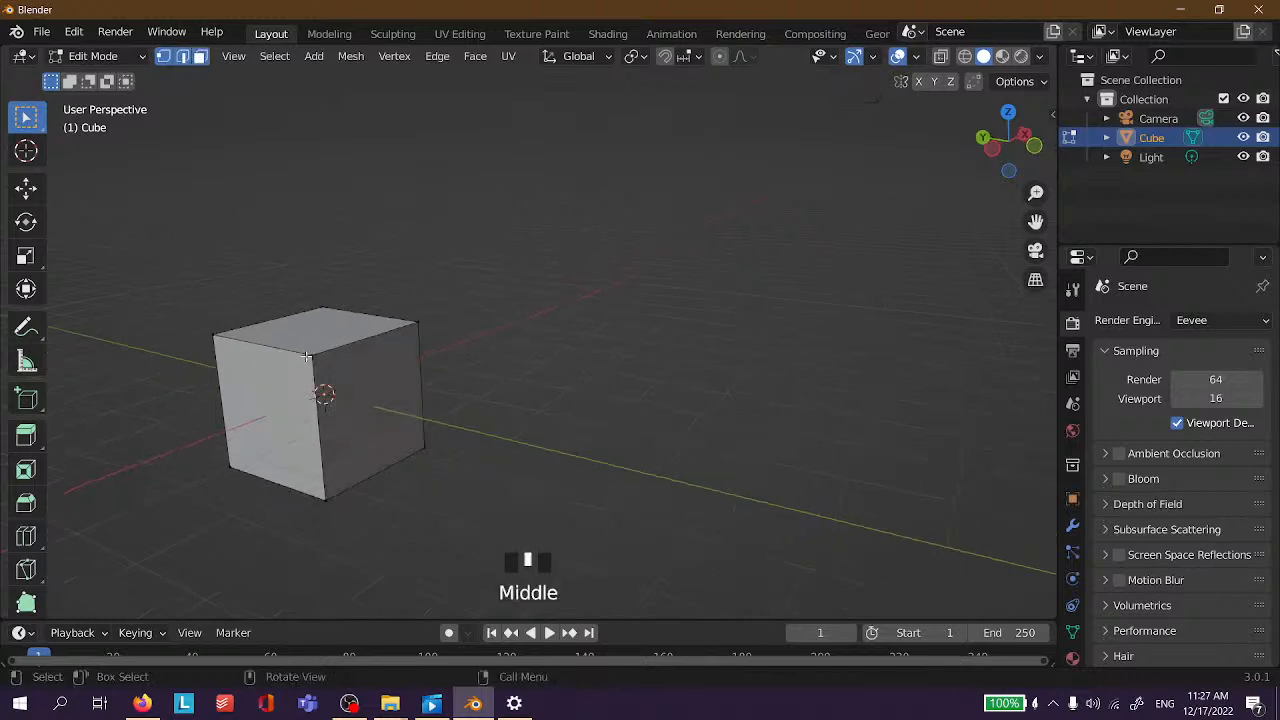
left_click(347, 341)
left_click(372, 338)
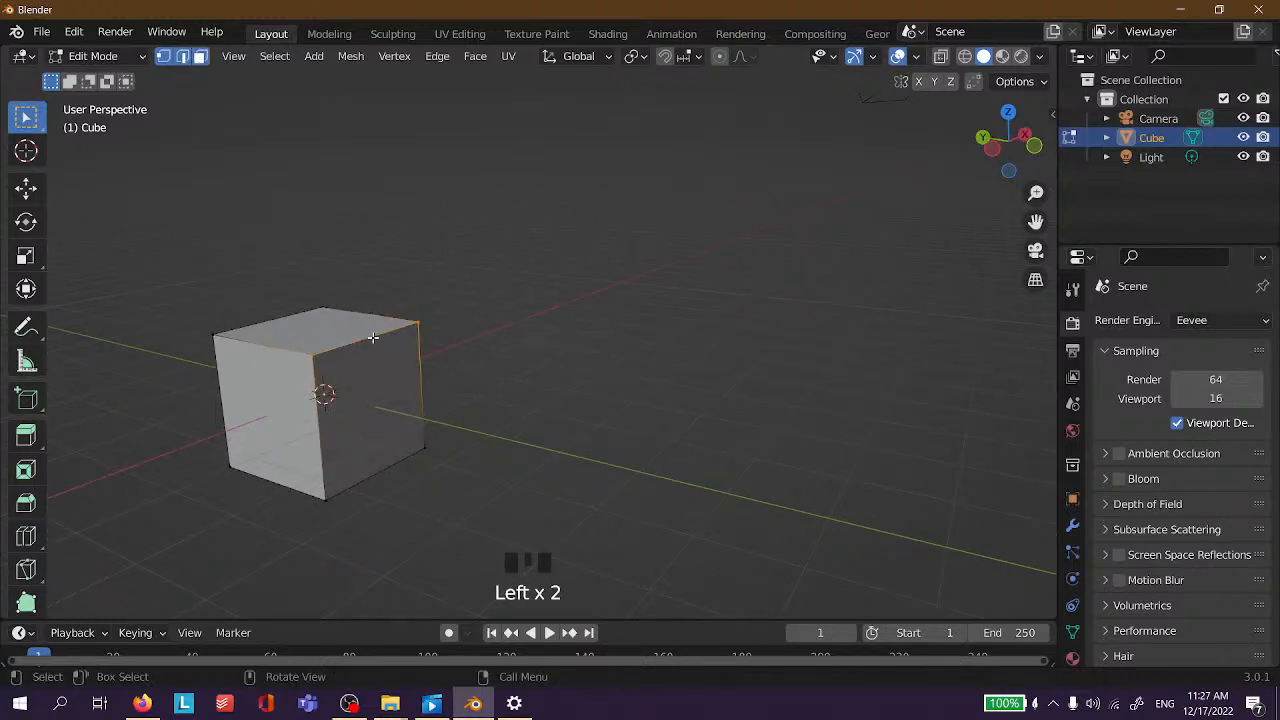
left_click(377, 405)
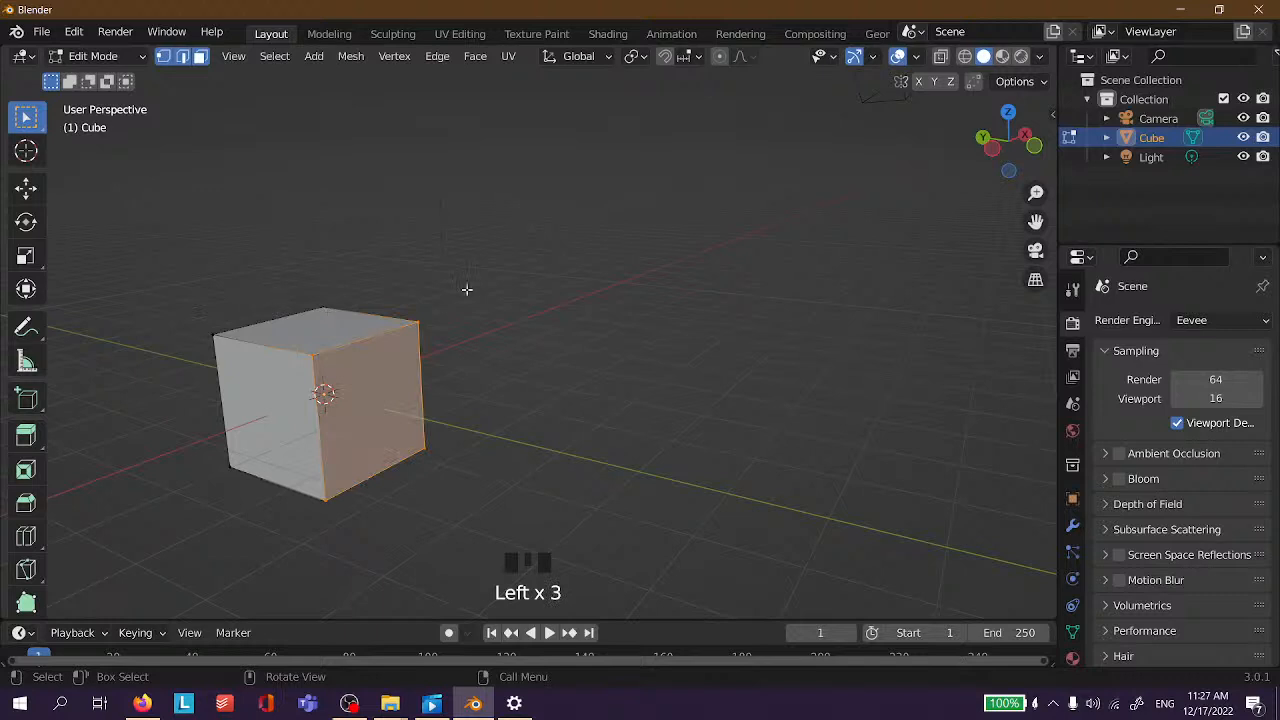
left_click(263, 291)
middle_click_drag(274, 334, 341, 313)
key("1")
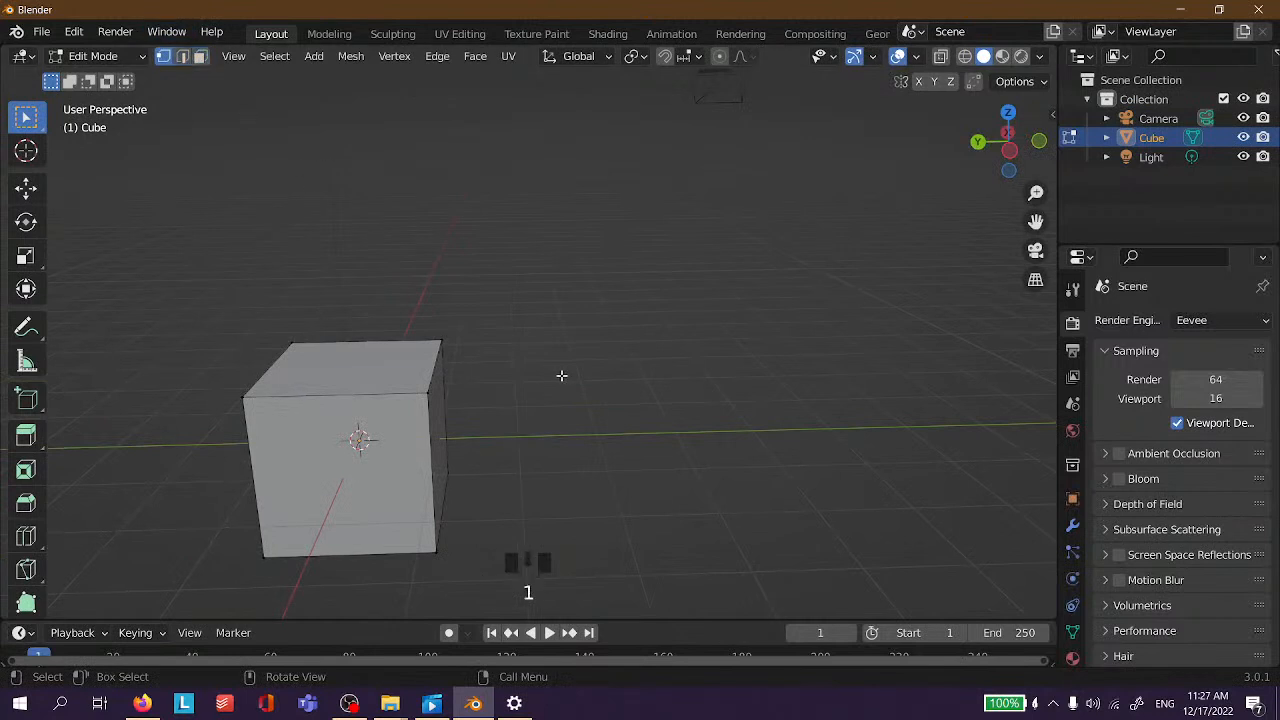
middle_click_drag(371, 379, 453, 336)
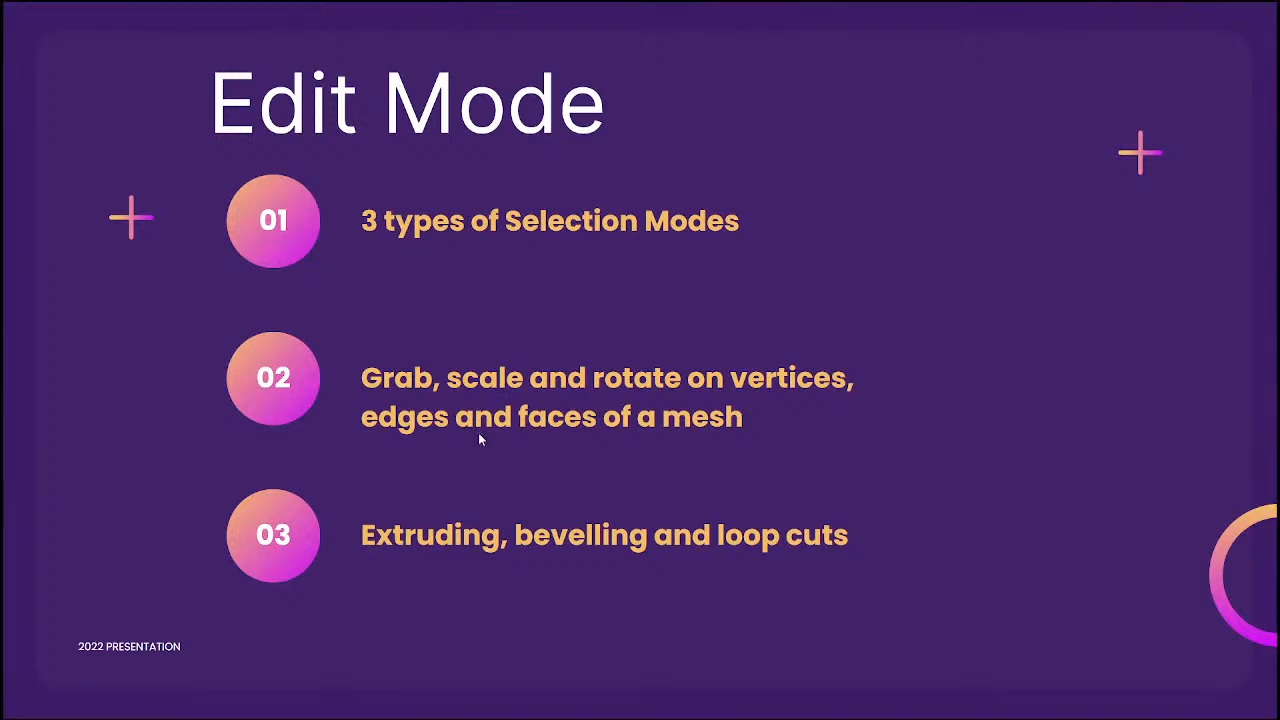
Switch from the presentation slide back to the Blender window.
key("super")
left_click(477, 706)
left_click(719, 380)
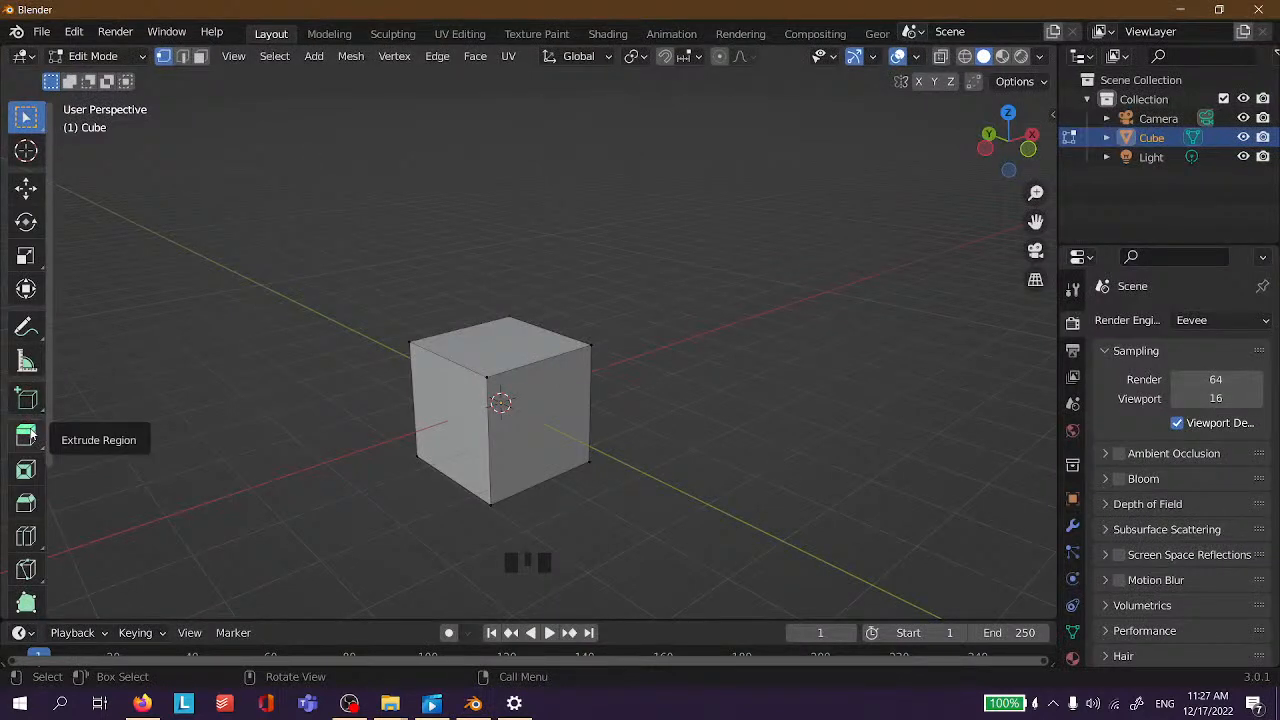
left_click(636, 318)
scroll(499, 355, "up", 3)
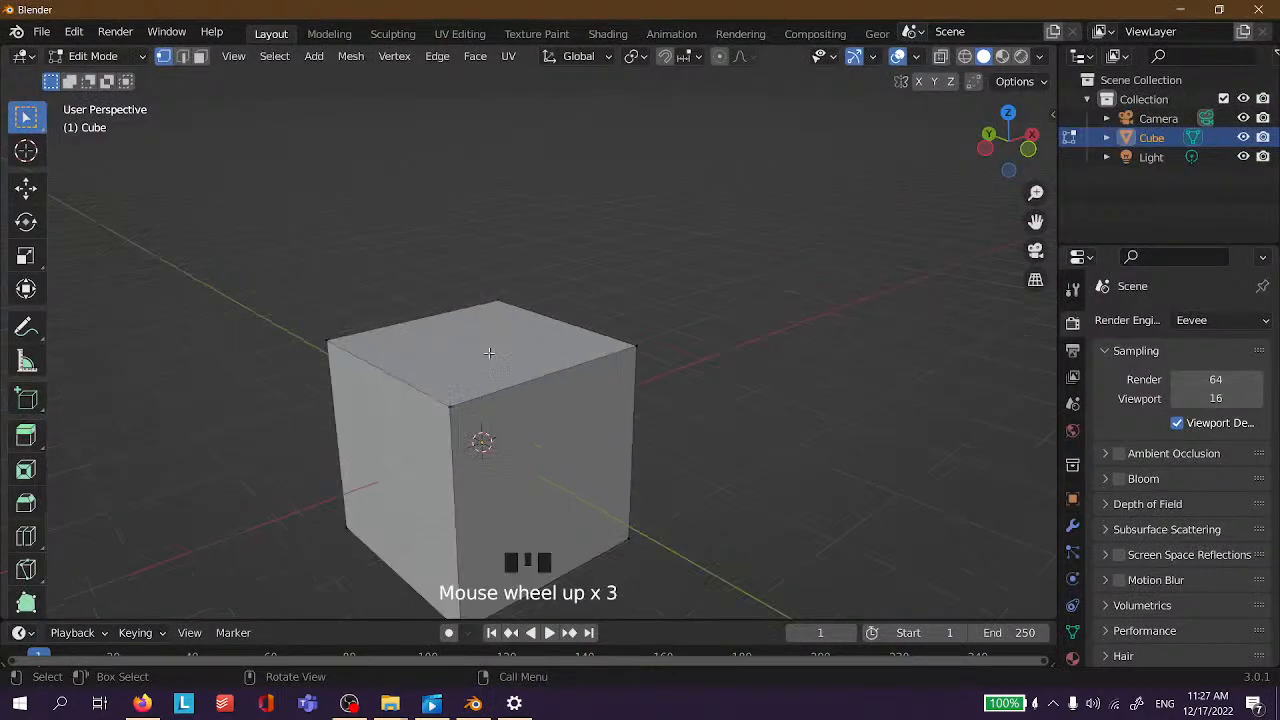
middle_click_drag(492, 354, 530, 410)
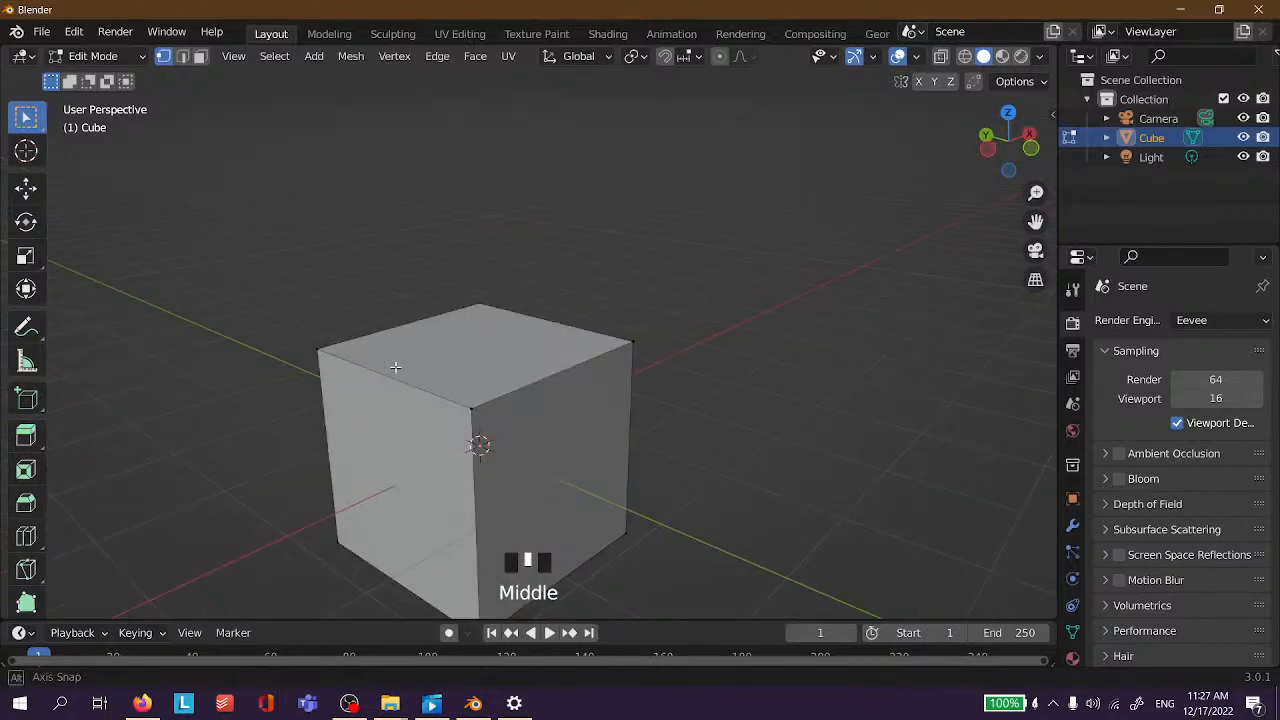
scroll(563, 406, "up", 2)
scroll(547, 407, "down", 1)
scroll(510, 390, "up", 2)
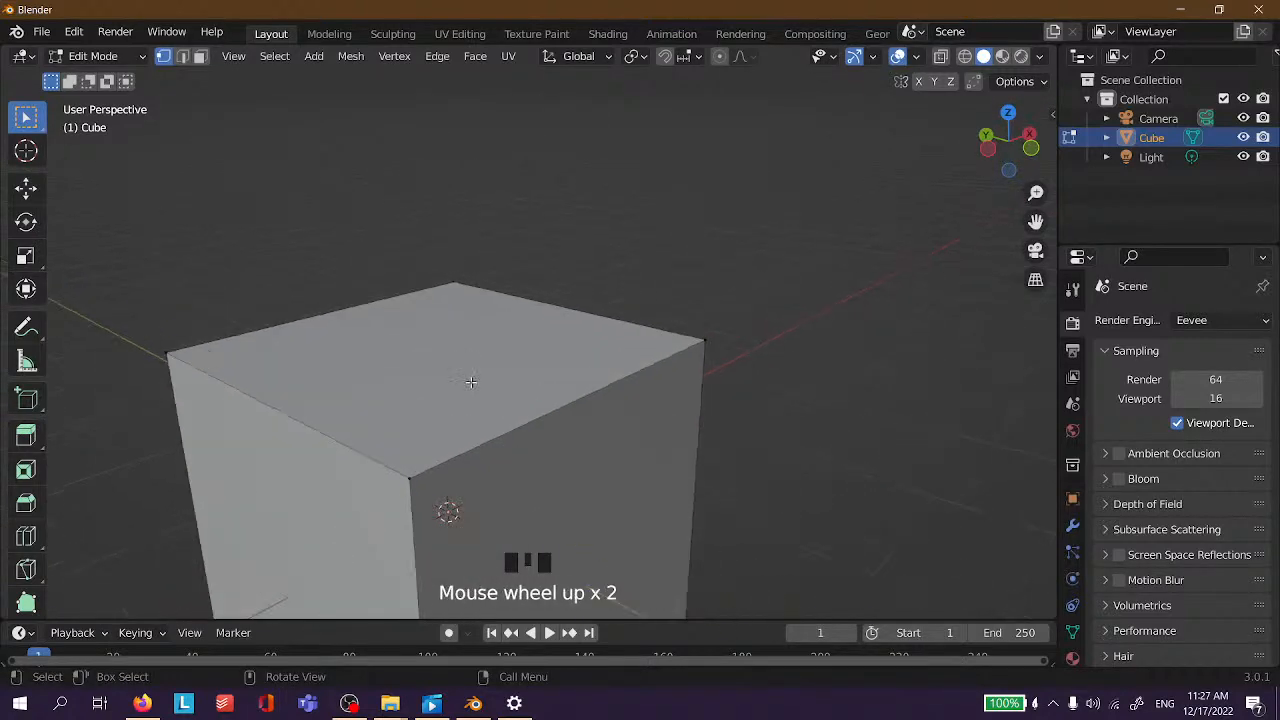
scroll(471, 385, "down", 4)
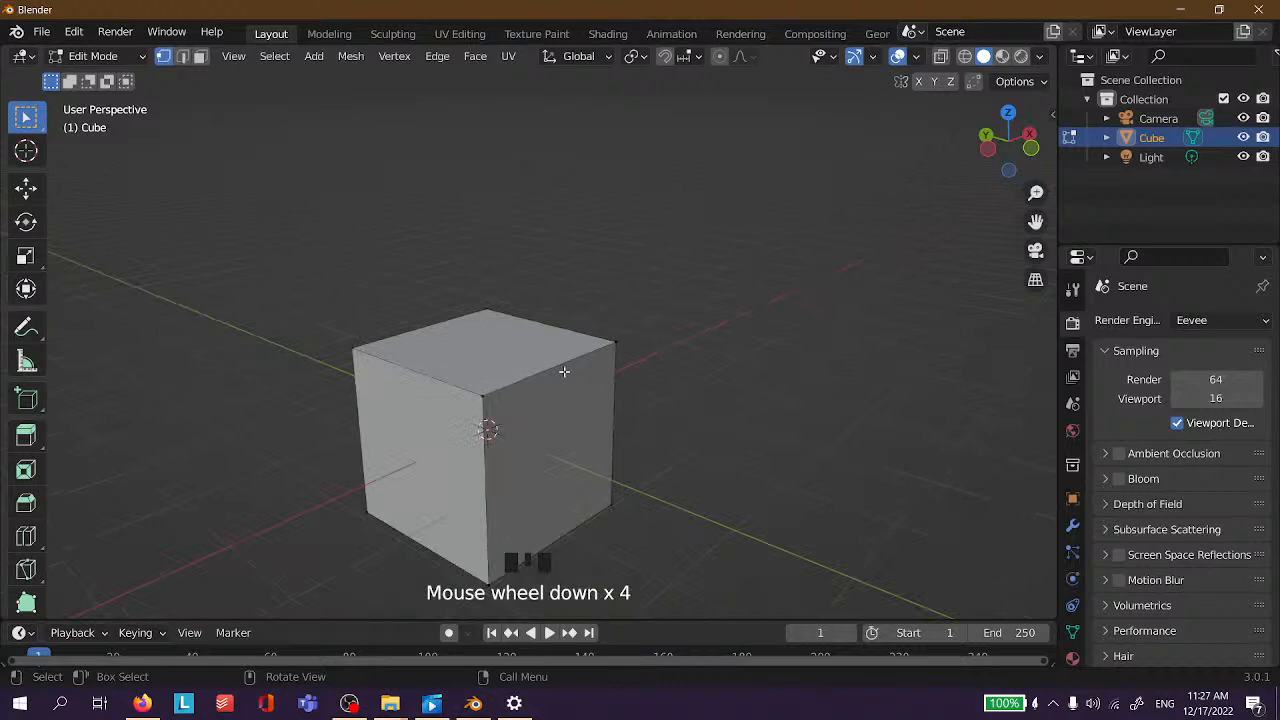
middle_click_drag(564, 371, 601, 344)
middle_click_drag(530, 358, 558, 382)
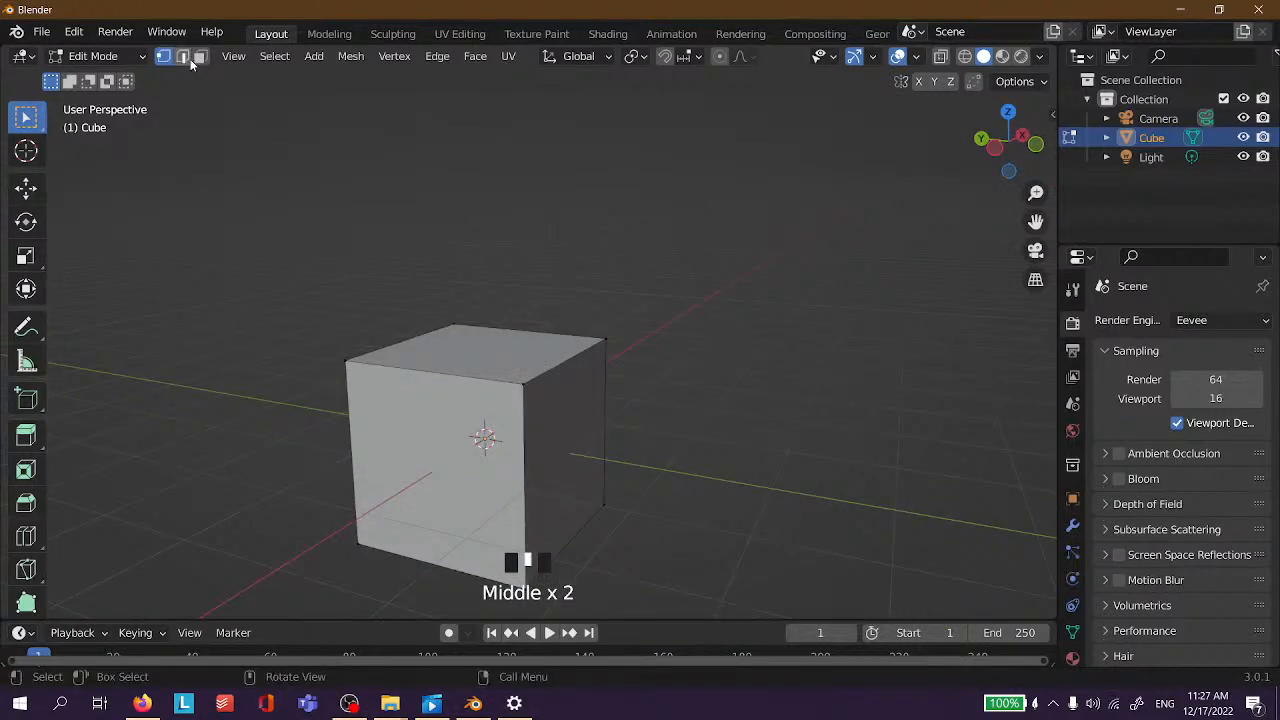
In edge select mode, extrude the cube's top edge towards negative Y up and outward along its normal with Extrude Region, and clear the selection.
left_click(191, 59)
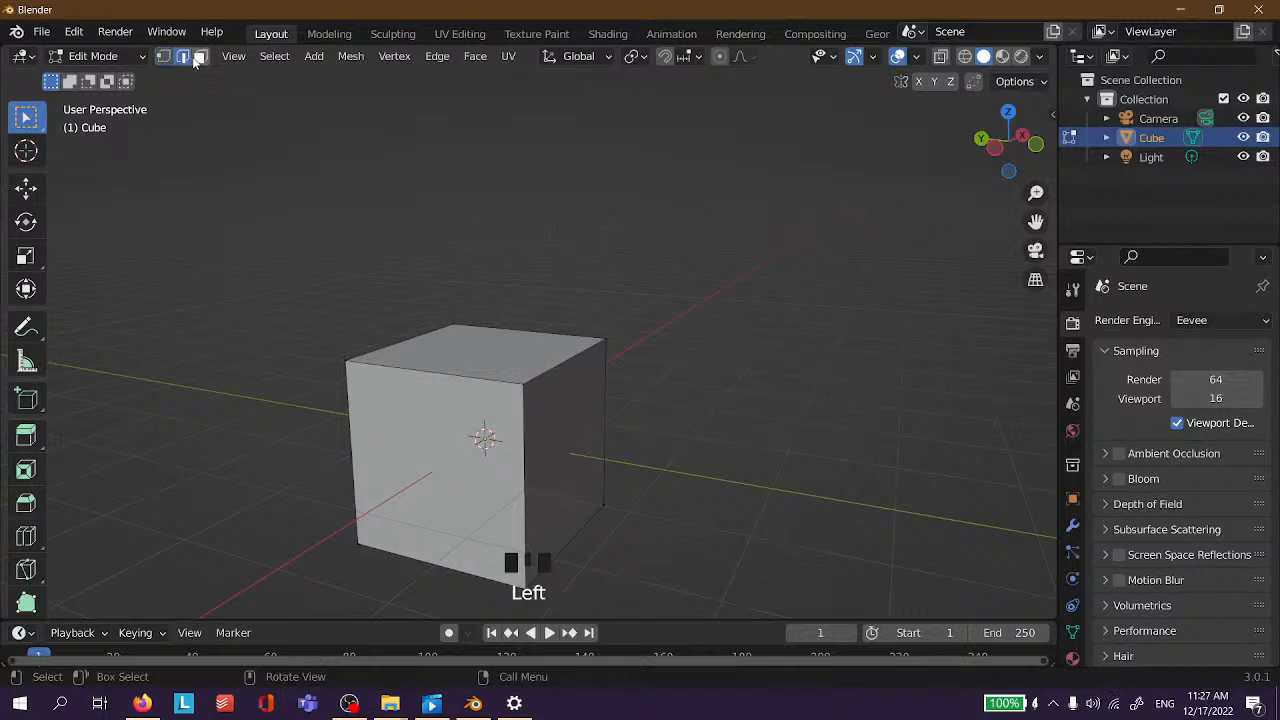
left_click(543, 372)
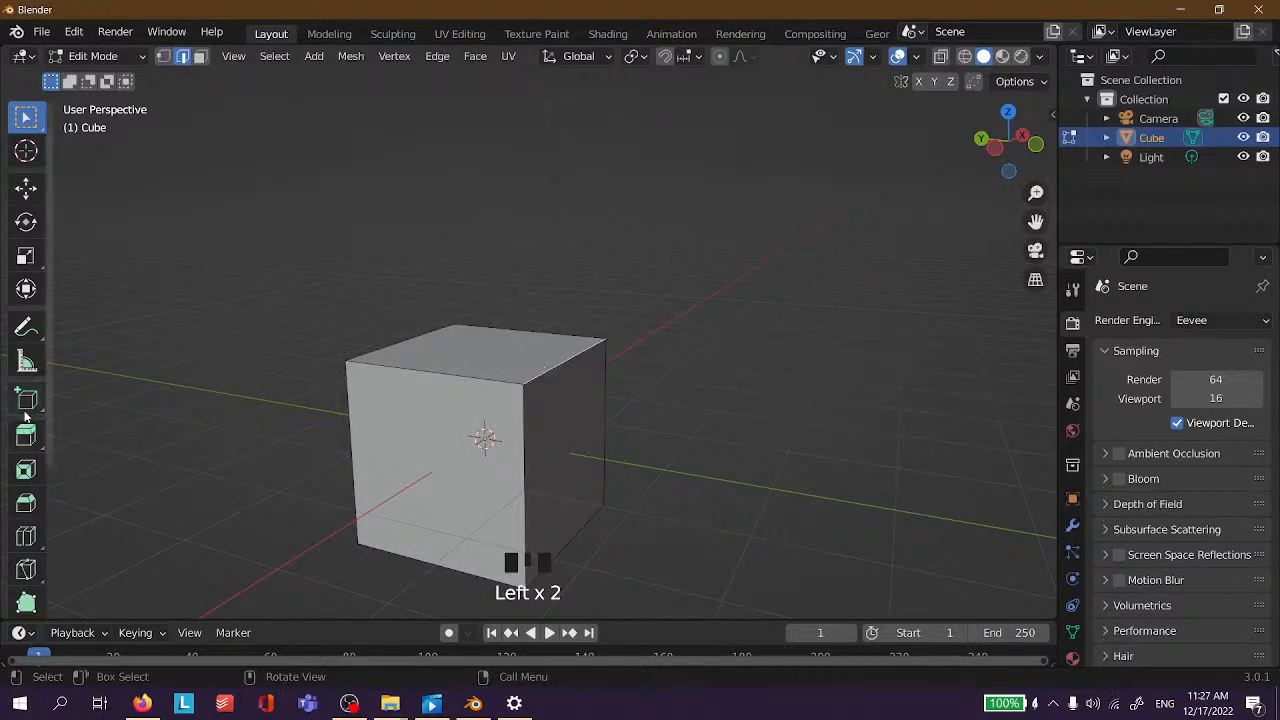
left_click(27, 437)
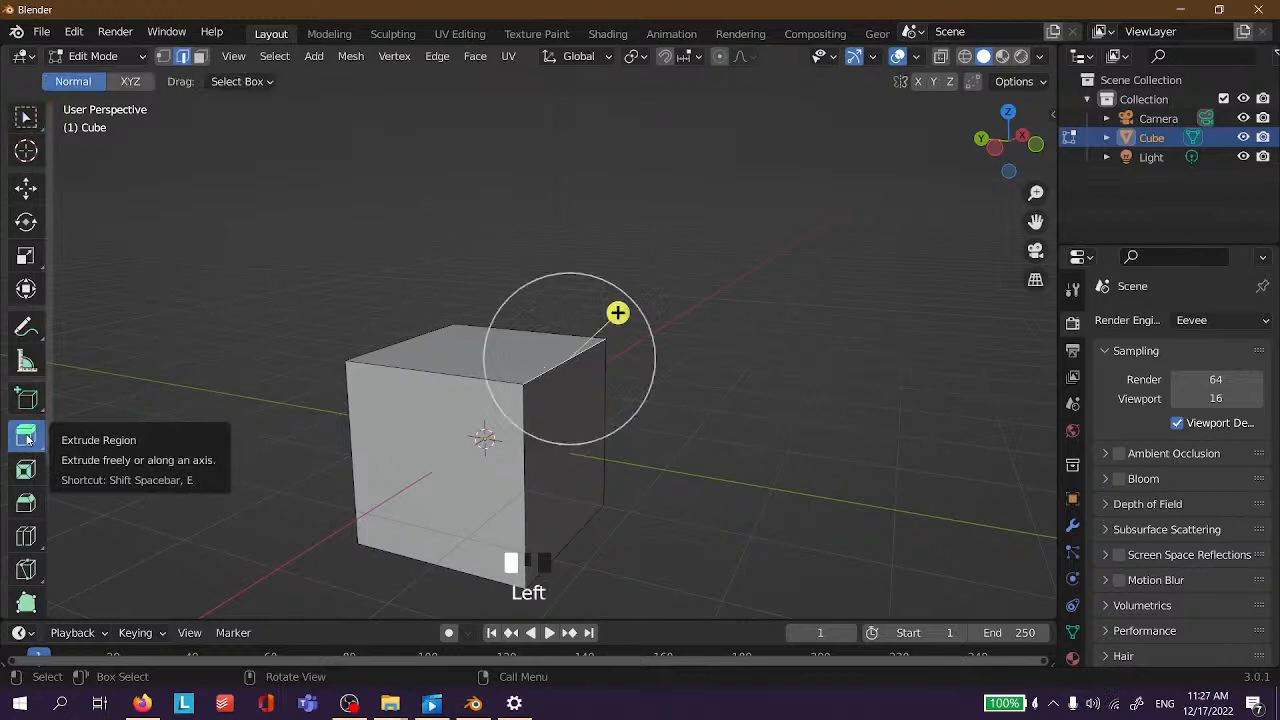
scroll(754, 374, "down", 2)
scroll(662, 362, "up", 2)
middle_click_drag(662, 362, 646, 277)
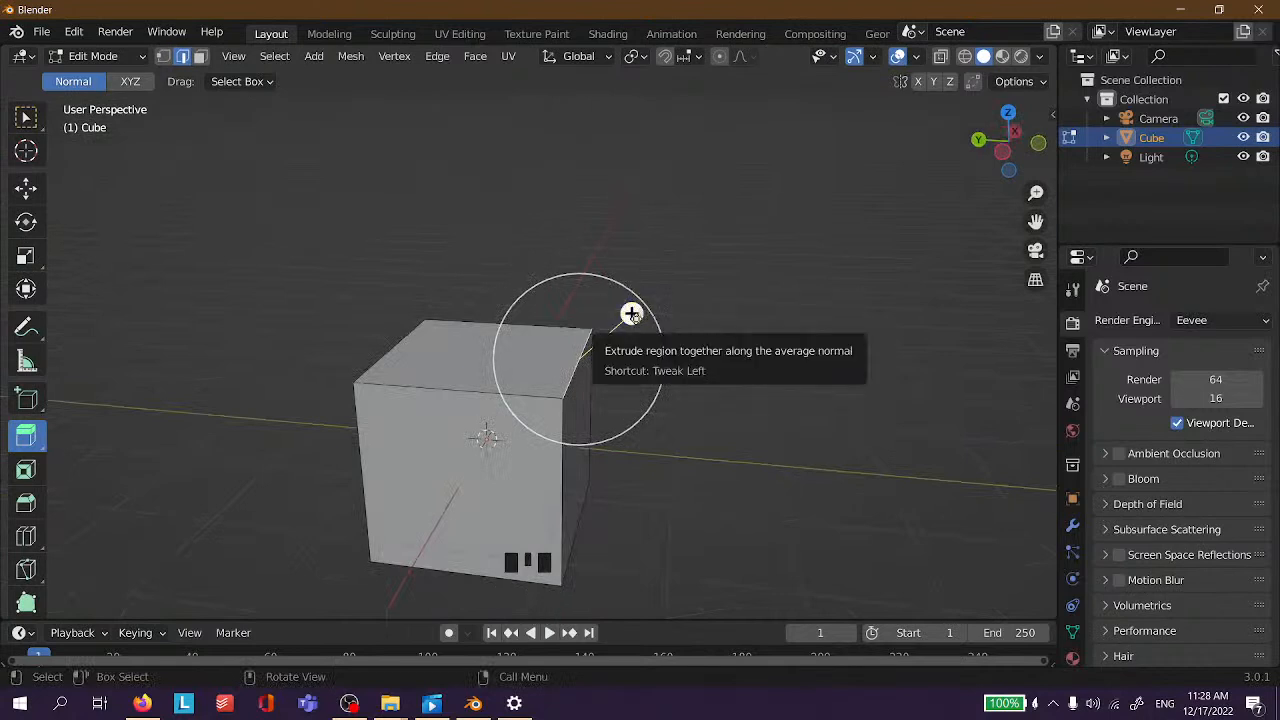
left_click_drag(631, 314, 760, 225)
left_click(830, 362)
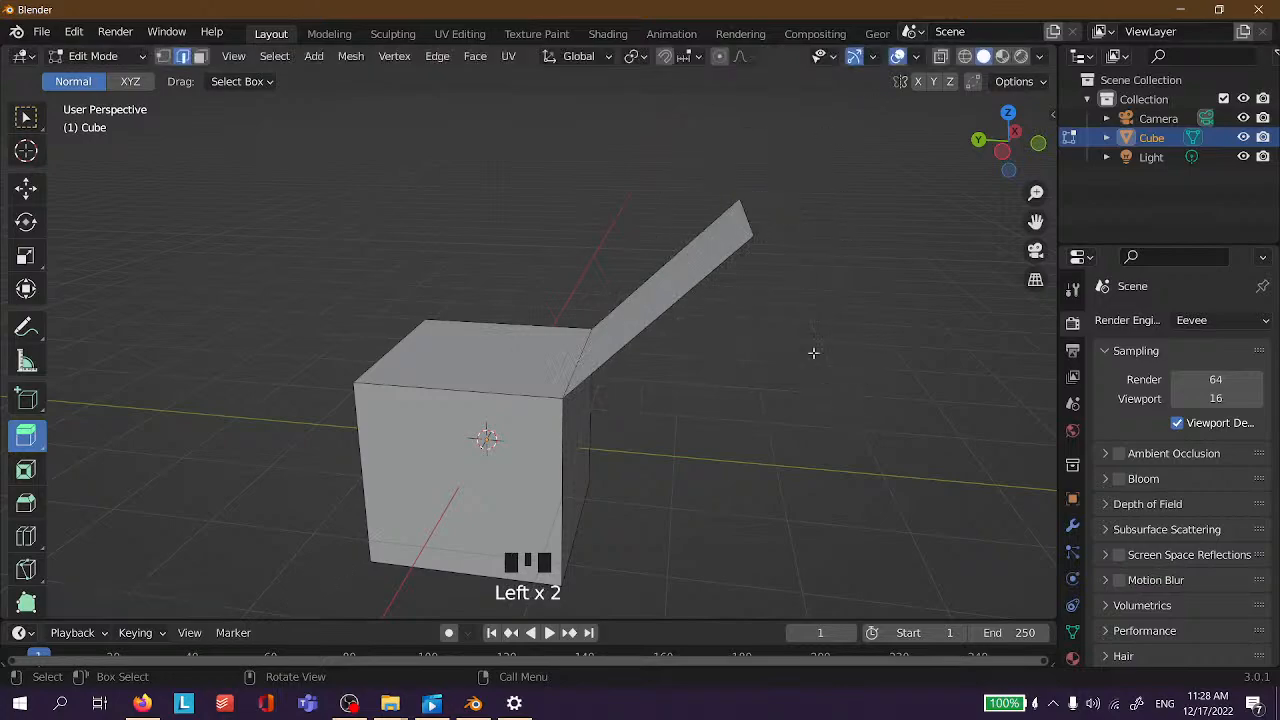
middle_click_drag(814, 351, 687, 380)
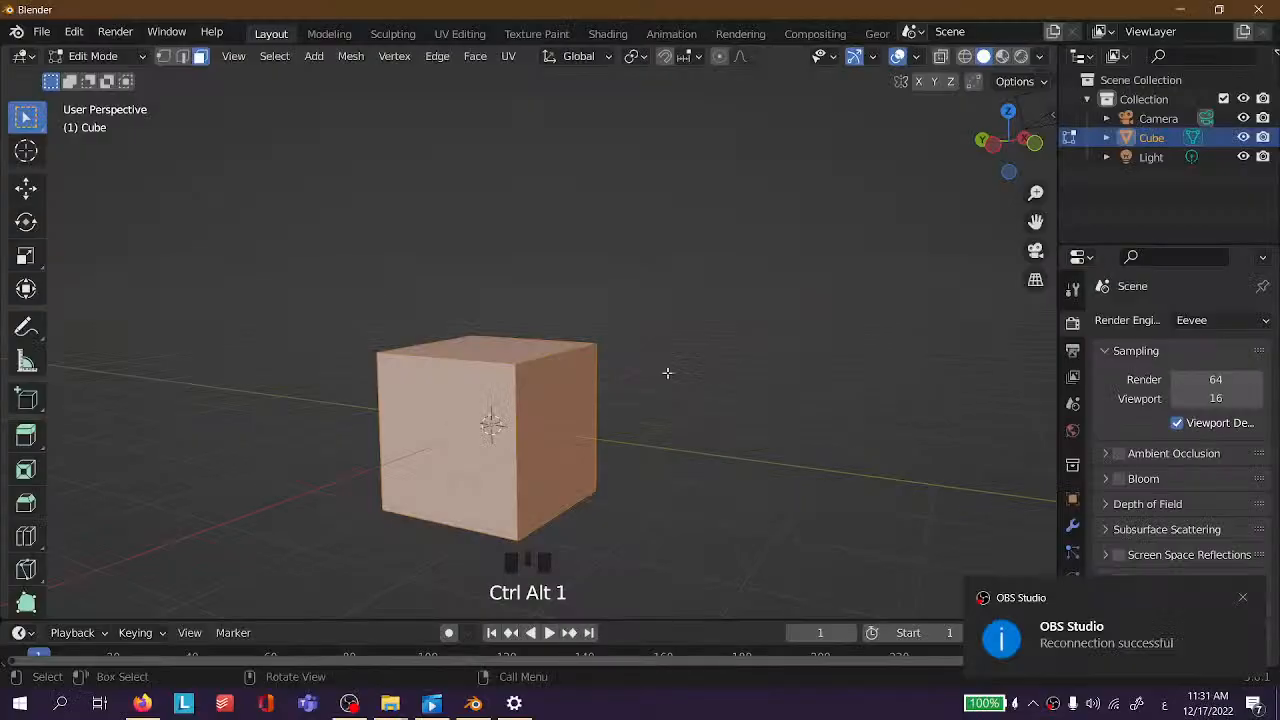
In edge select mode, bevel the cube's top edge towards negative Y with the Bevel tool and clear the selection.
left_click(670, 369)
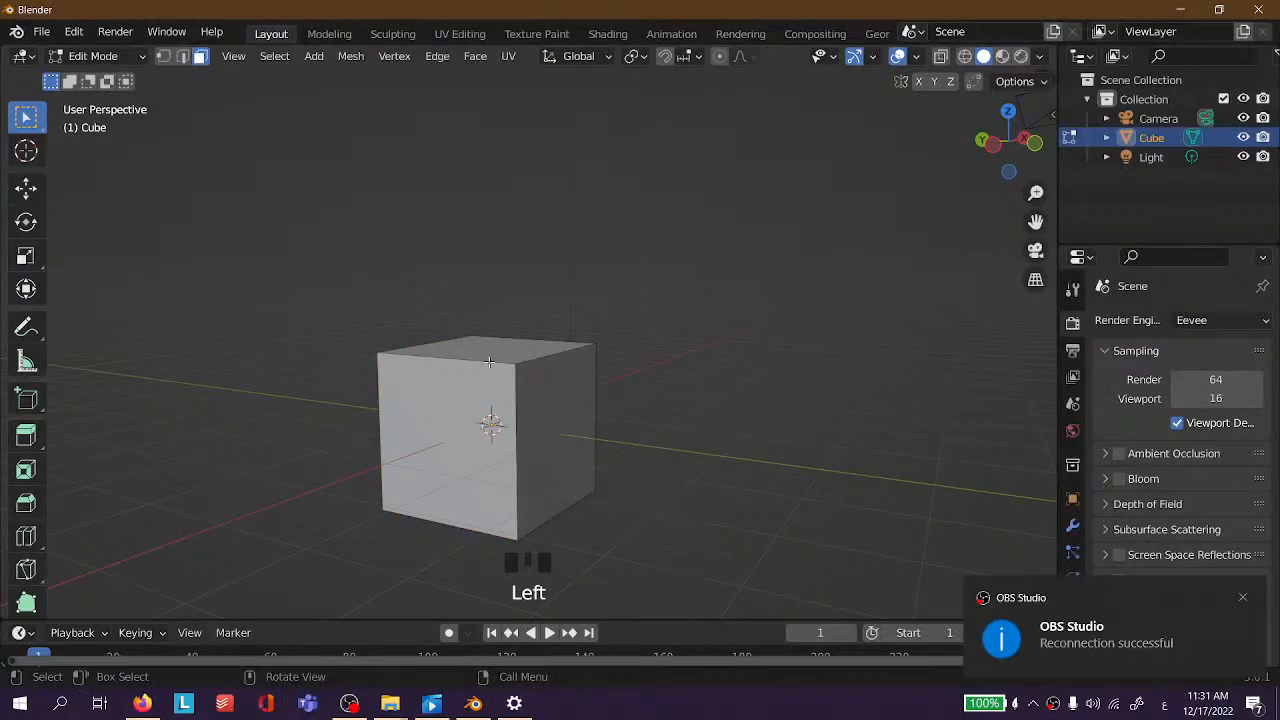
key("2")
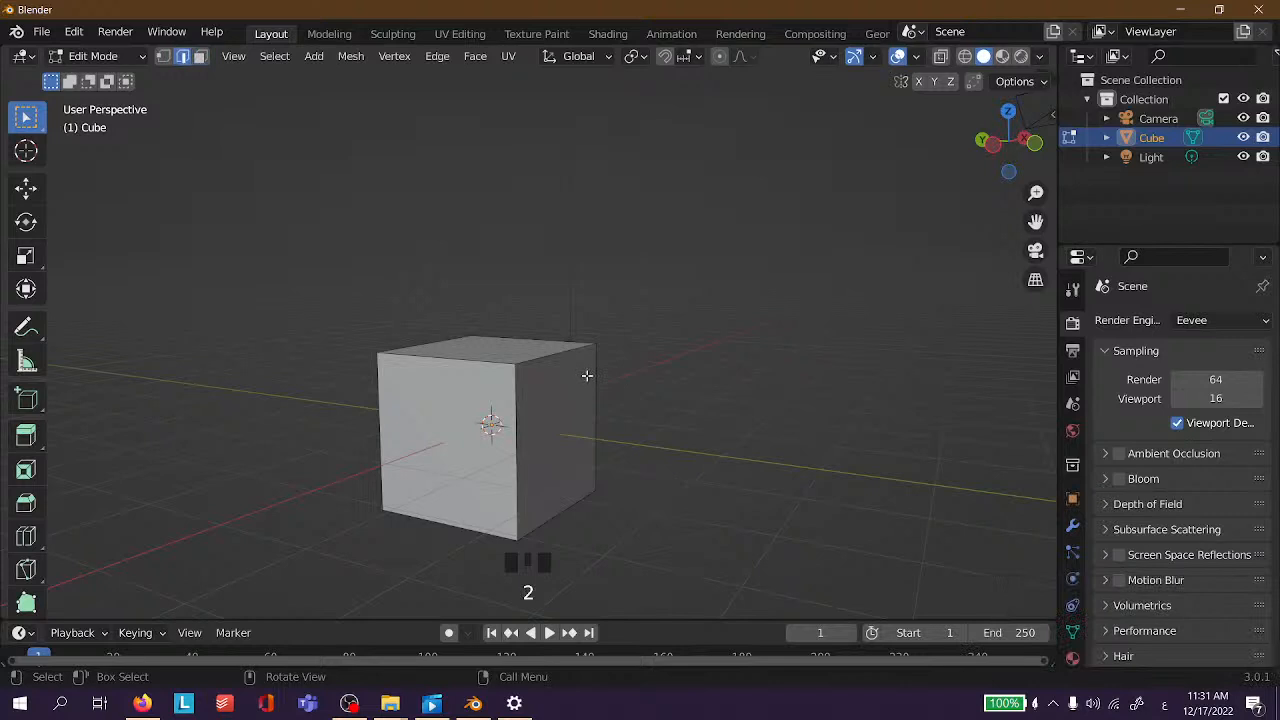
key("1")
key("2")
middle_click_drag(626, 370, 640, 343)
left_click(499, 362)
scroll(591, 377, "up", 3)
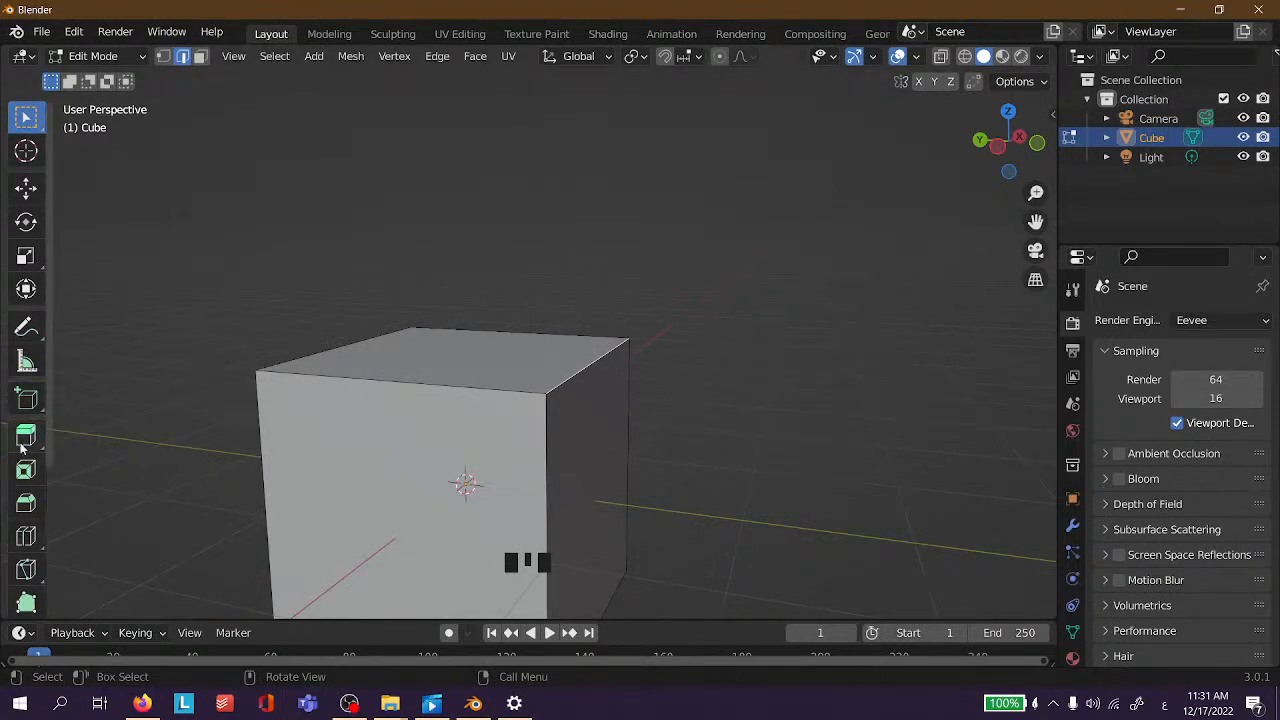
left_click(27, 509)
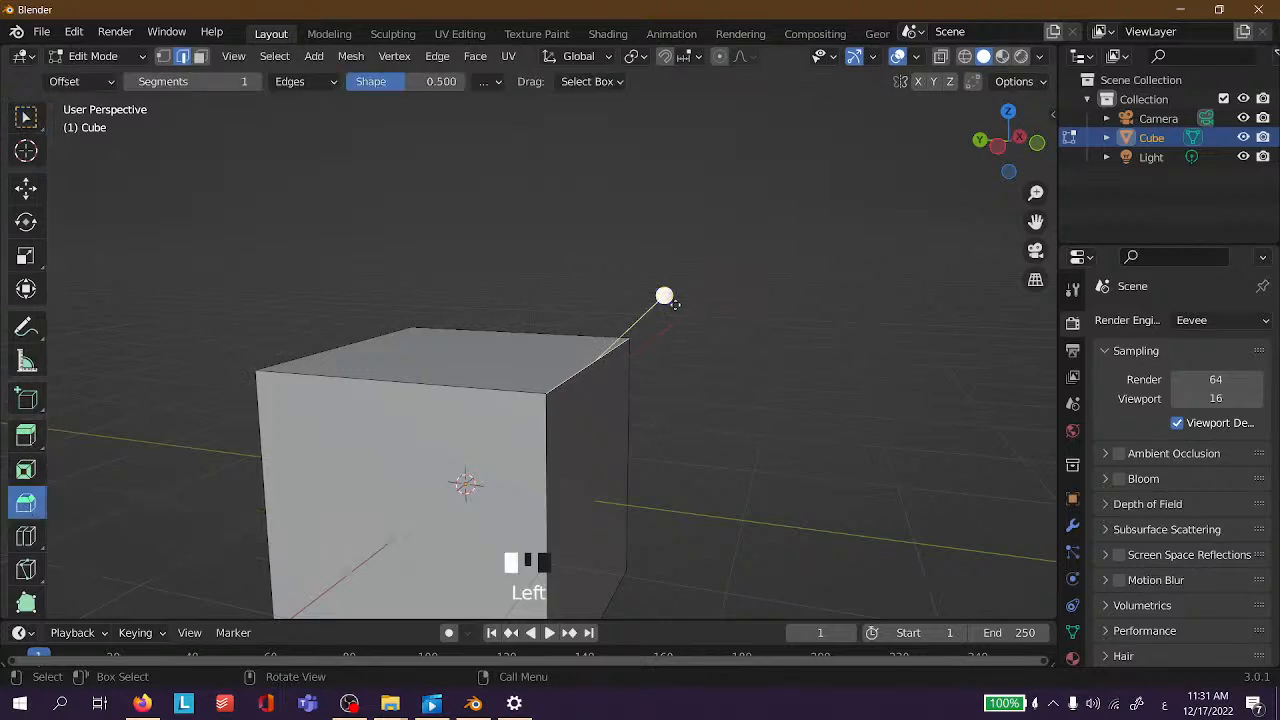
left_click_drag(665, 298, 731, 278)
left_click(780, 401)
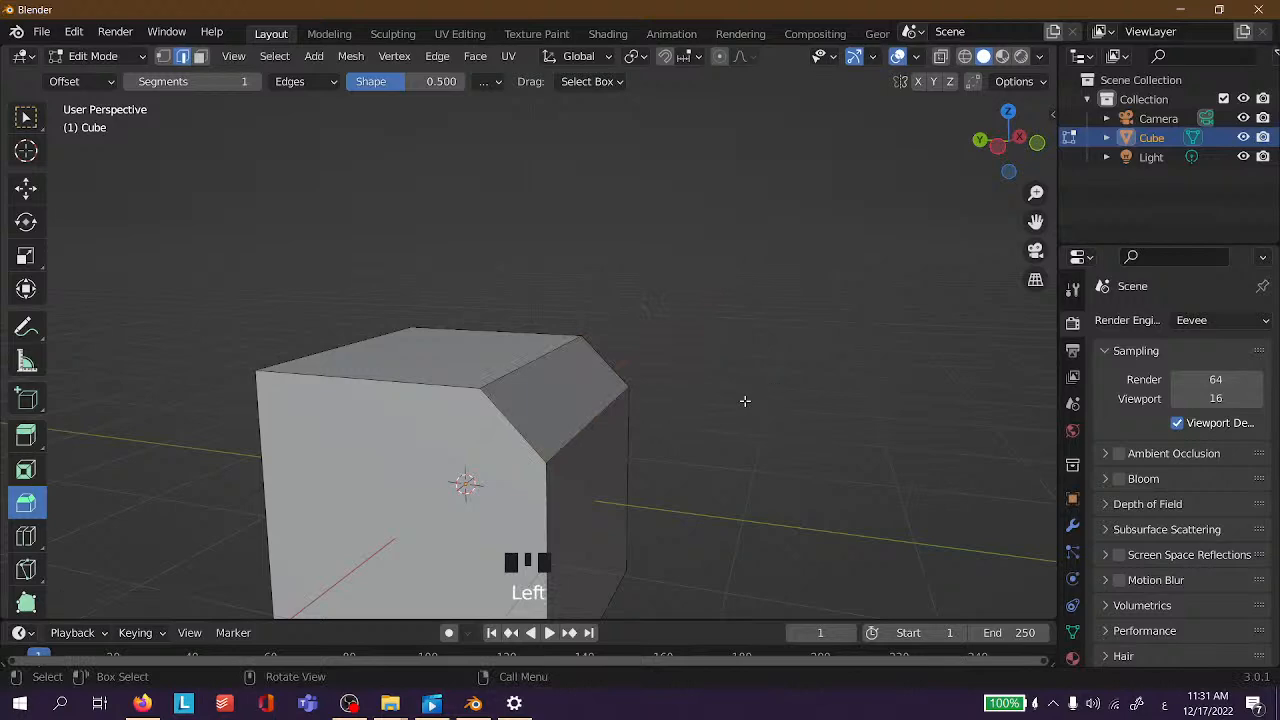
Bevel the cube's top edge towards negative X with the Bevel command and clear the selection.
middle_click_drag(743, 400, 704, 437)
key("2")
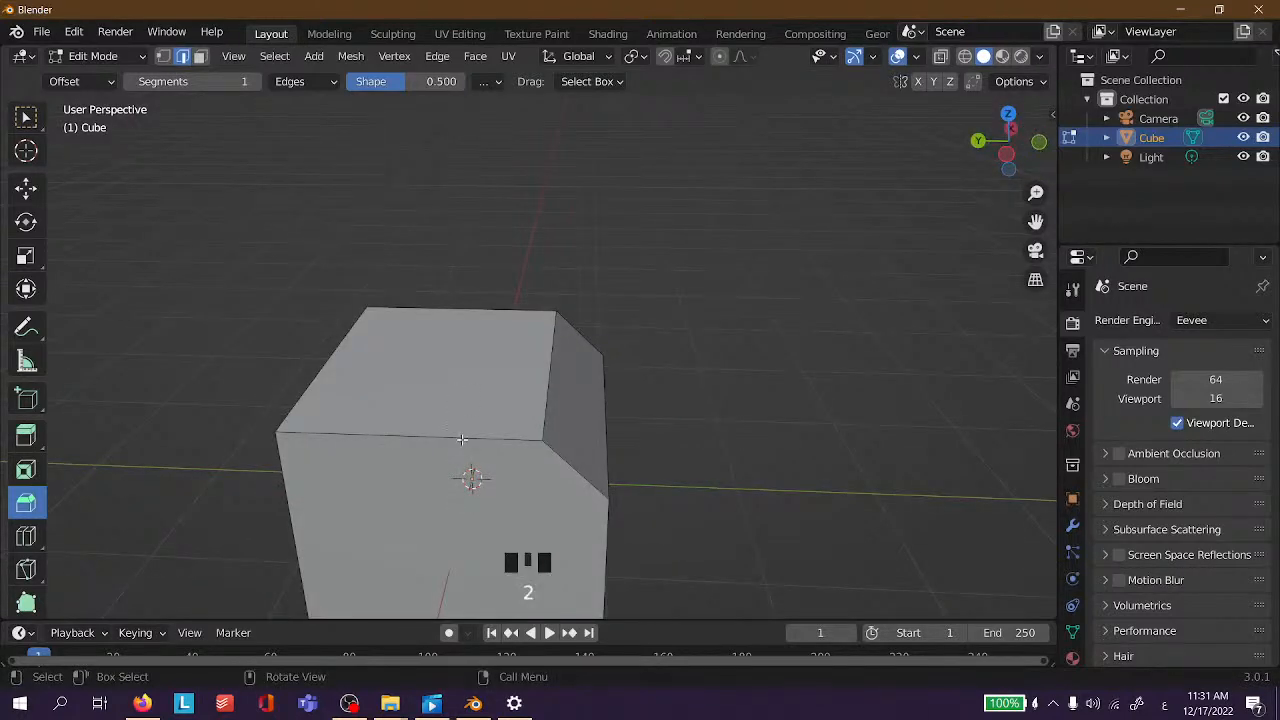
left_click(461, 440)
middle_click_drag(461, 440, 420, 380)
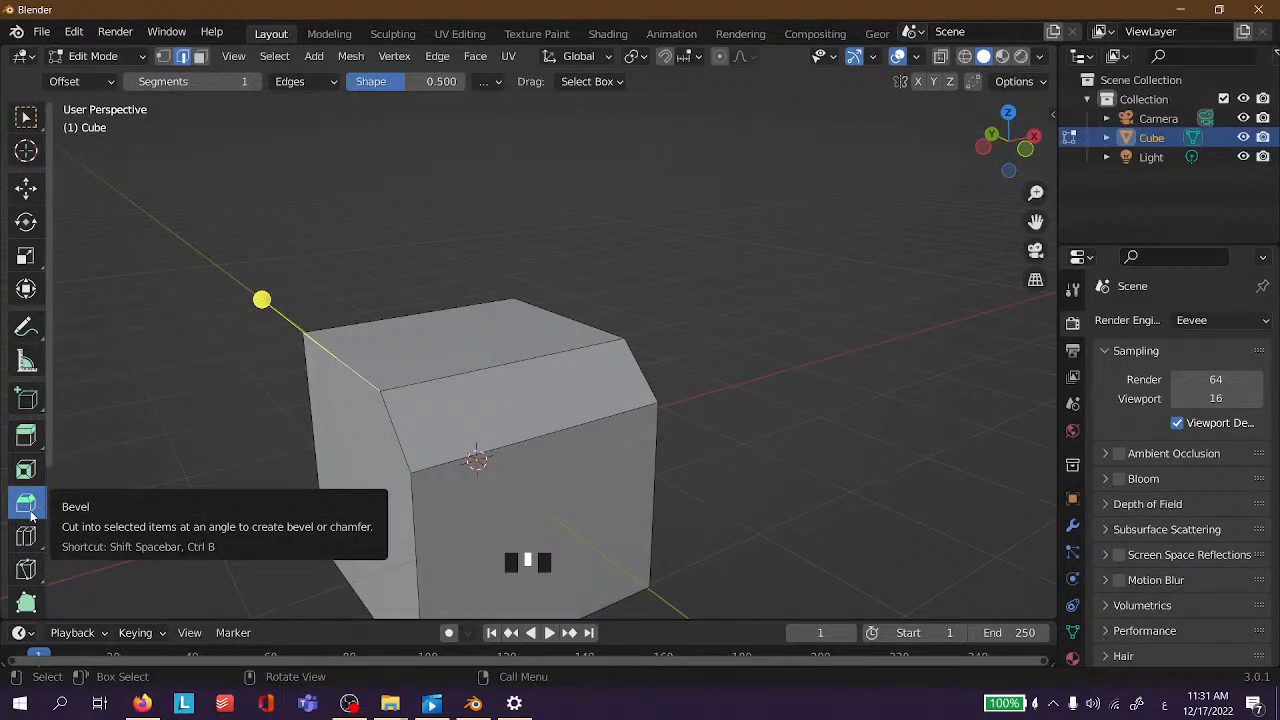
middle_click_drag(250, 380, 300, 338)
key("ctrl+v")
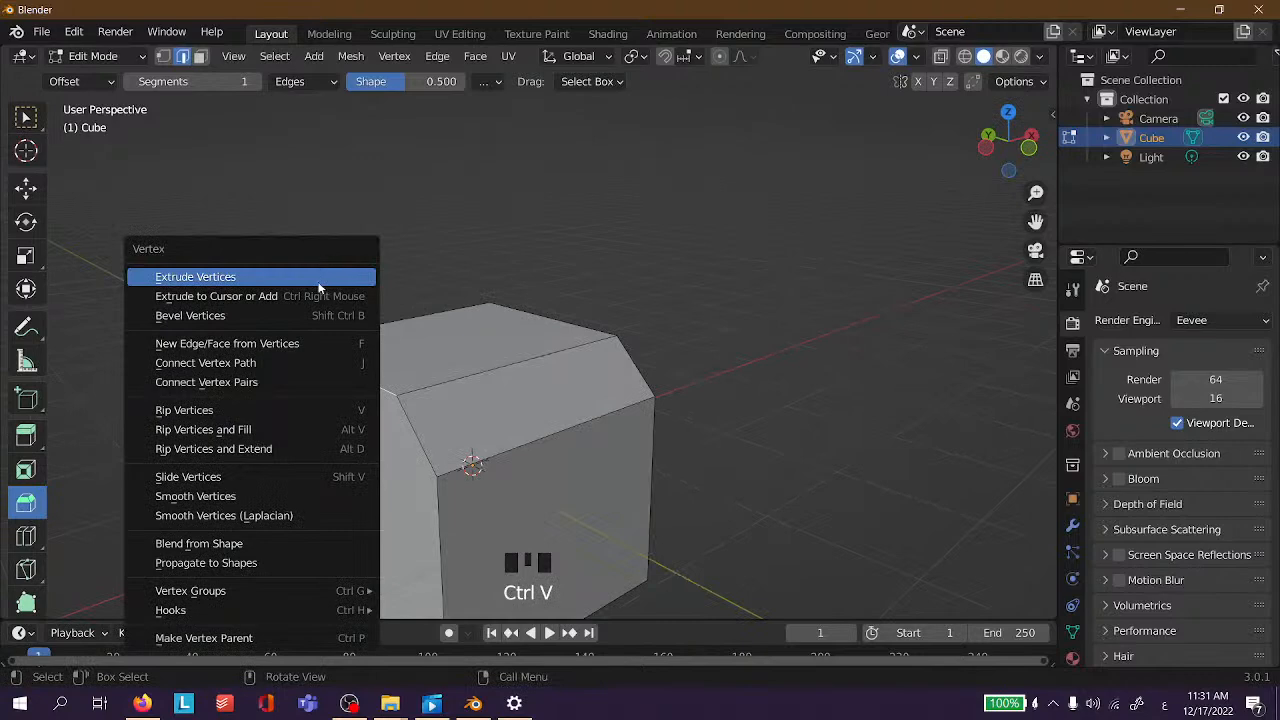
key("Escape")
key("ctrl+b")
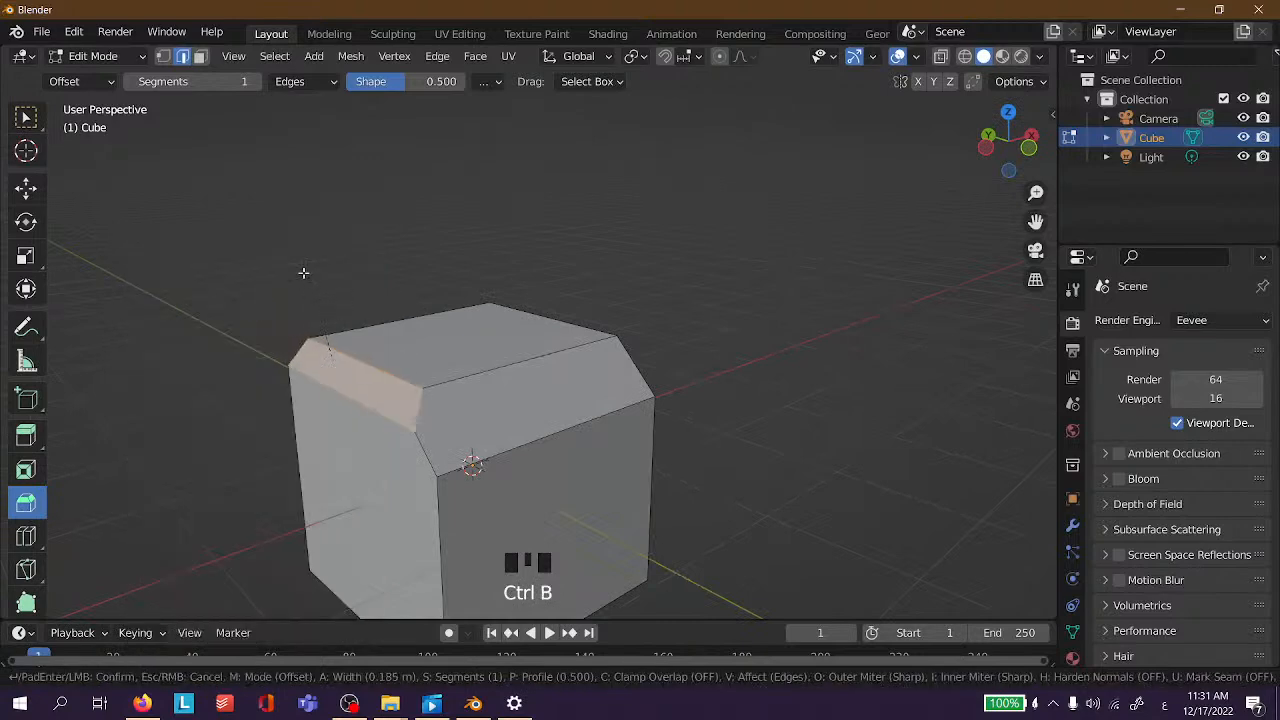
left_click(297, 236)
left_click(706, 292)
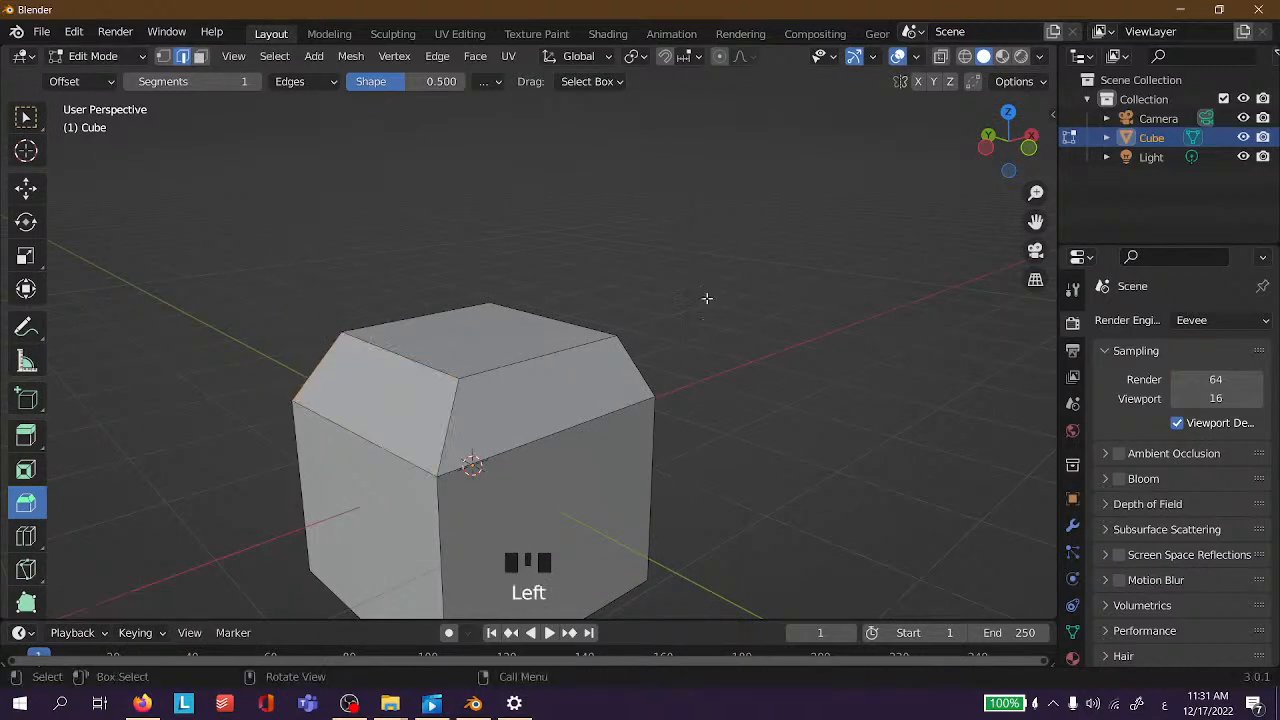
Bevel the cube's top edge towards positive X by about 0.137 m.
middle_click_drag(706, 292, 555, 343)
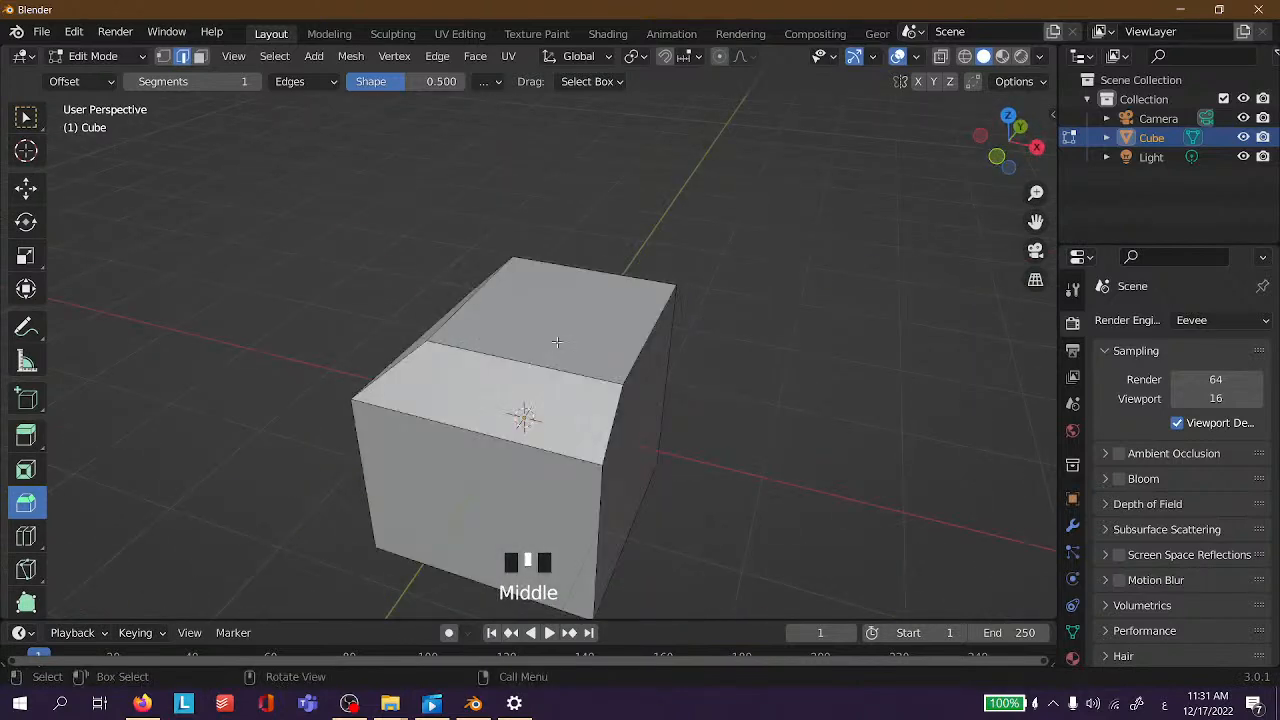
middle_click_drag(884, 366, 757, 388)
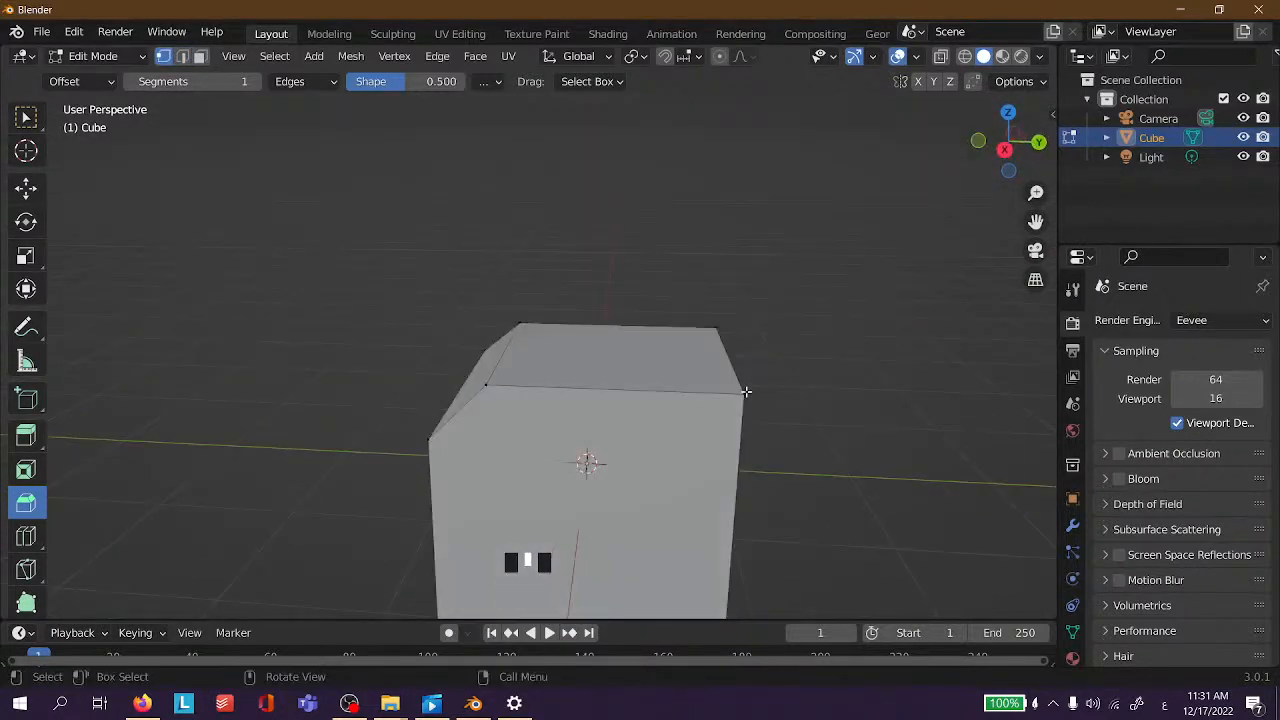
left_click(745, 392)
middle_click_drag(807, 423, 769, 425)
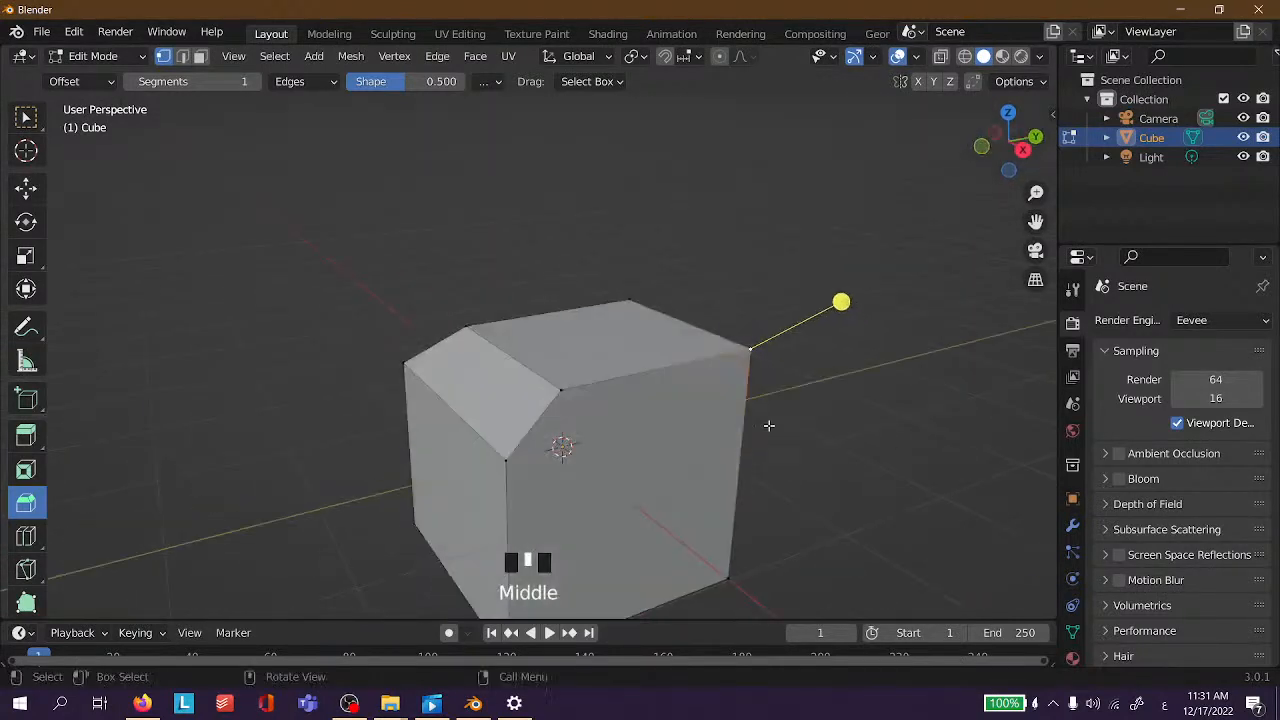
key("2")
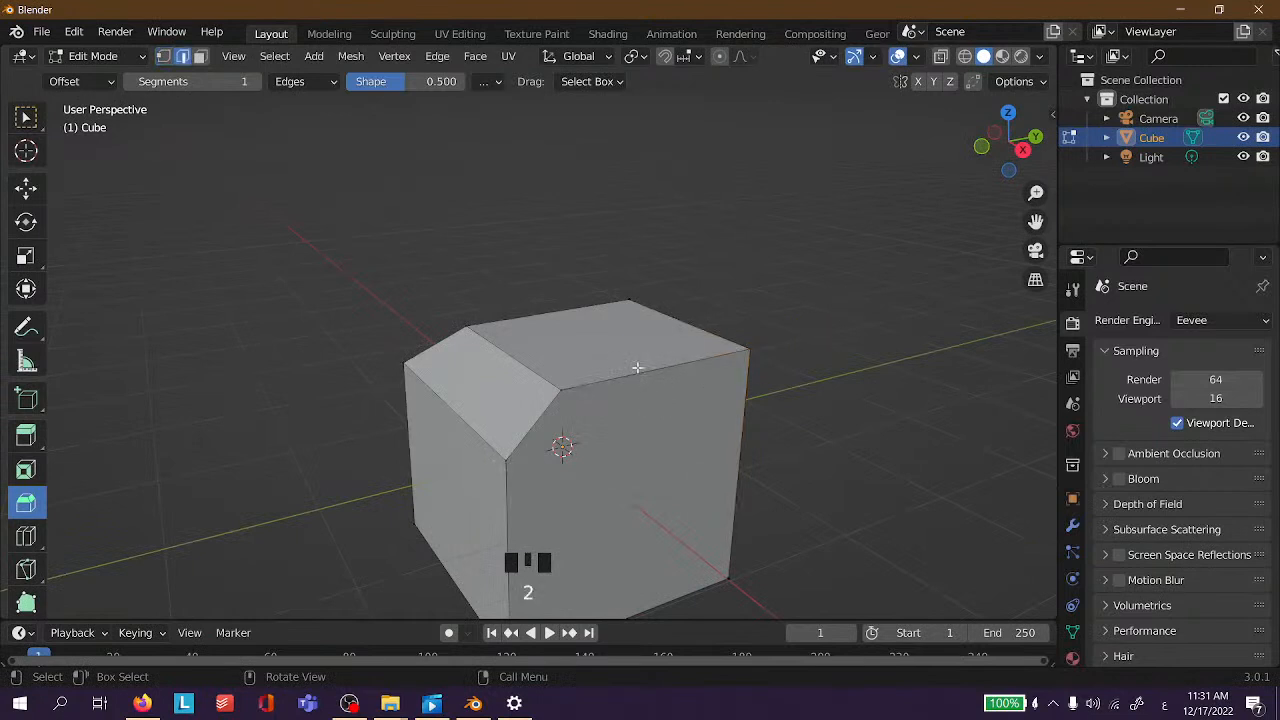
left_click(637, 368)
key("ctrl+b")
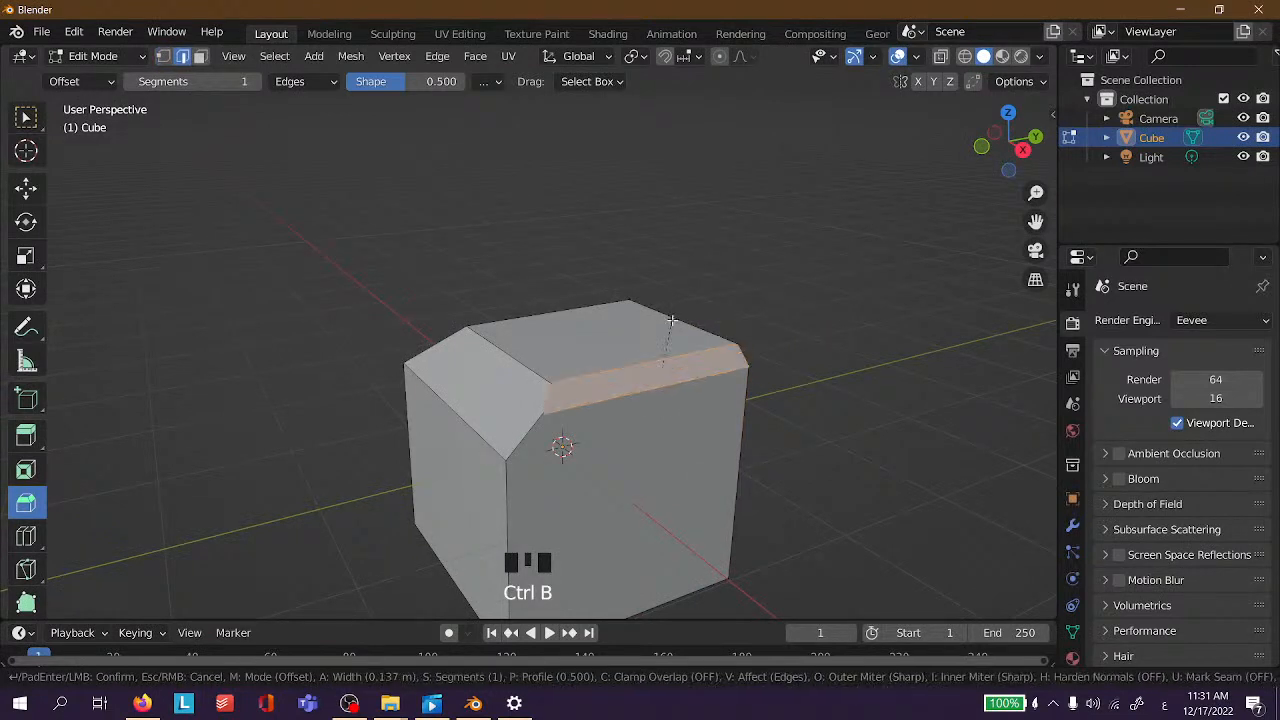
left_click(672, 320)
In vertex select mode, bevel the top vertex where the negative X bevel meets the positive Y side by about 0.4 m, and deselect it.
middle_click_drag(820, 320, 611, 340)
key("1")
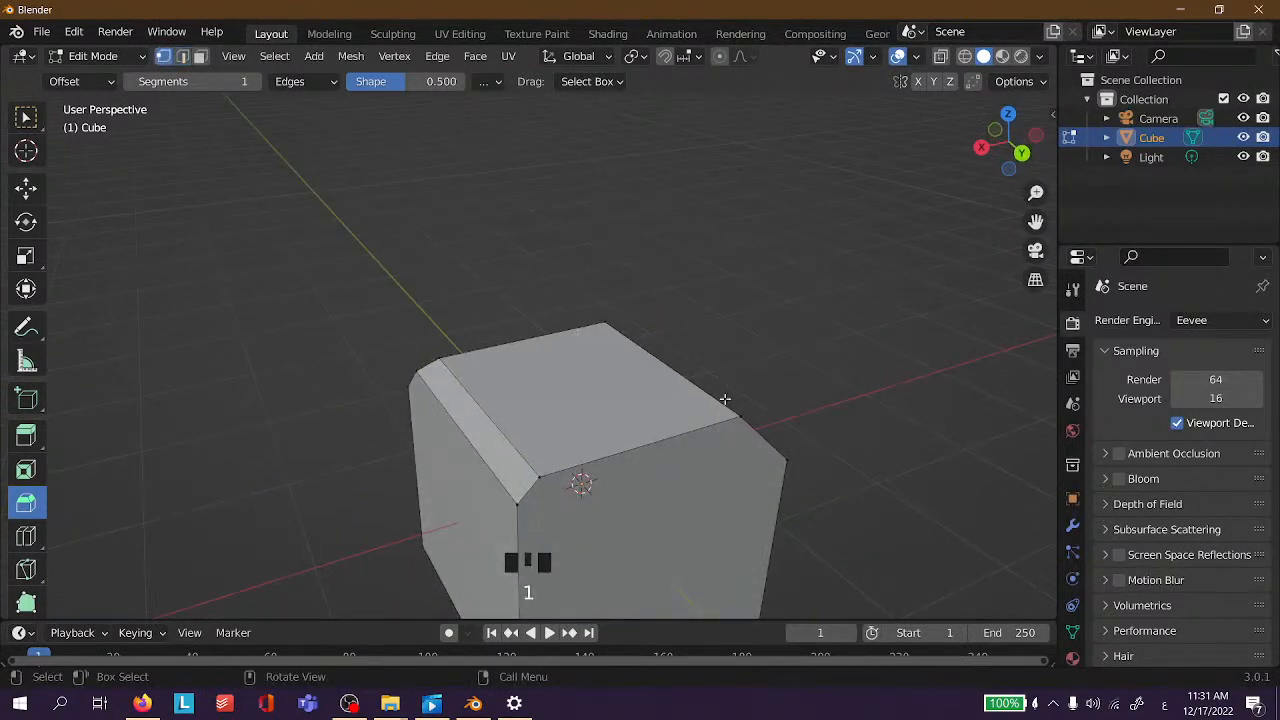
left_click(742, 415)
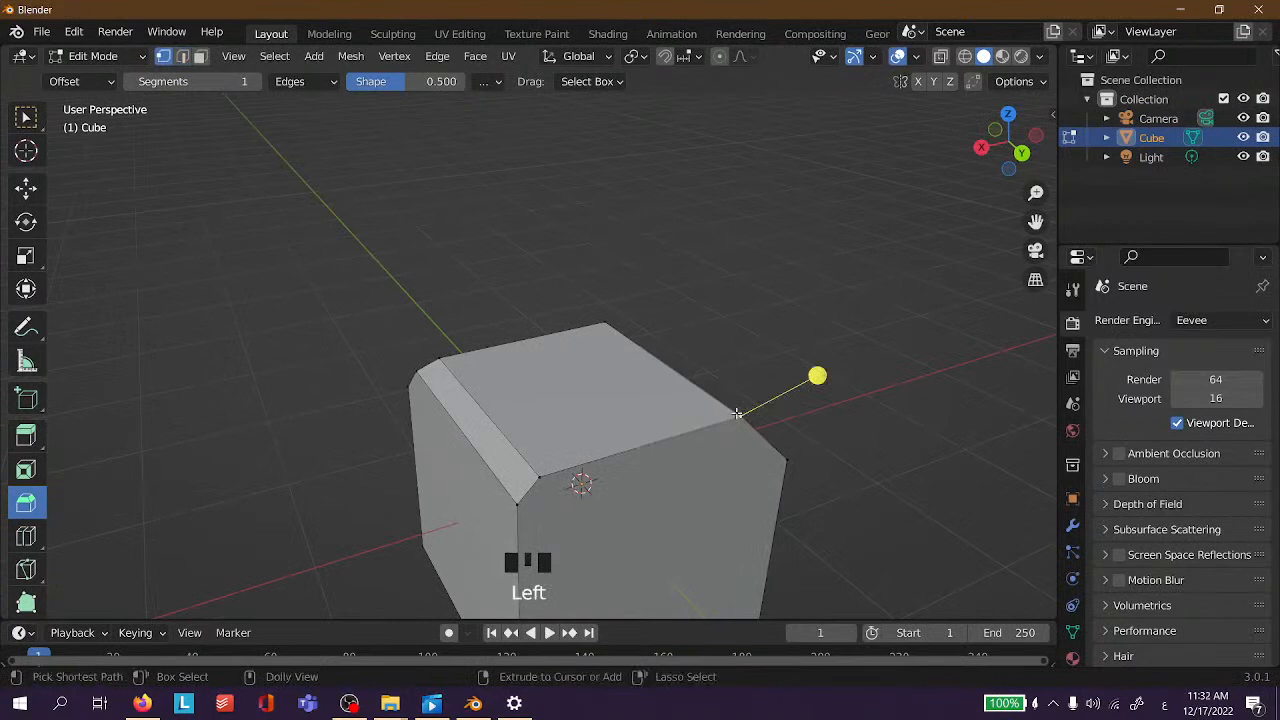
key("shift+ctrl+b")
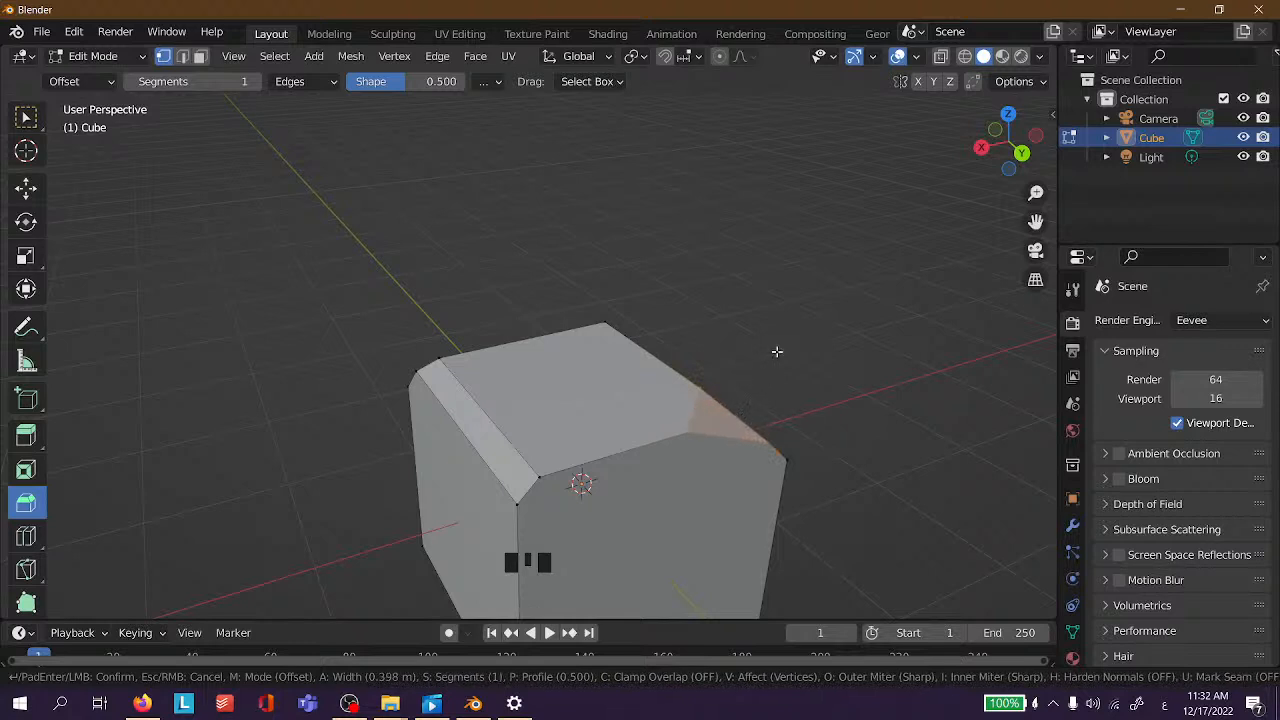
left_click(771, 346)
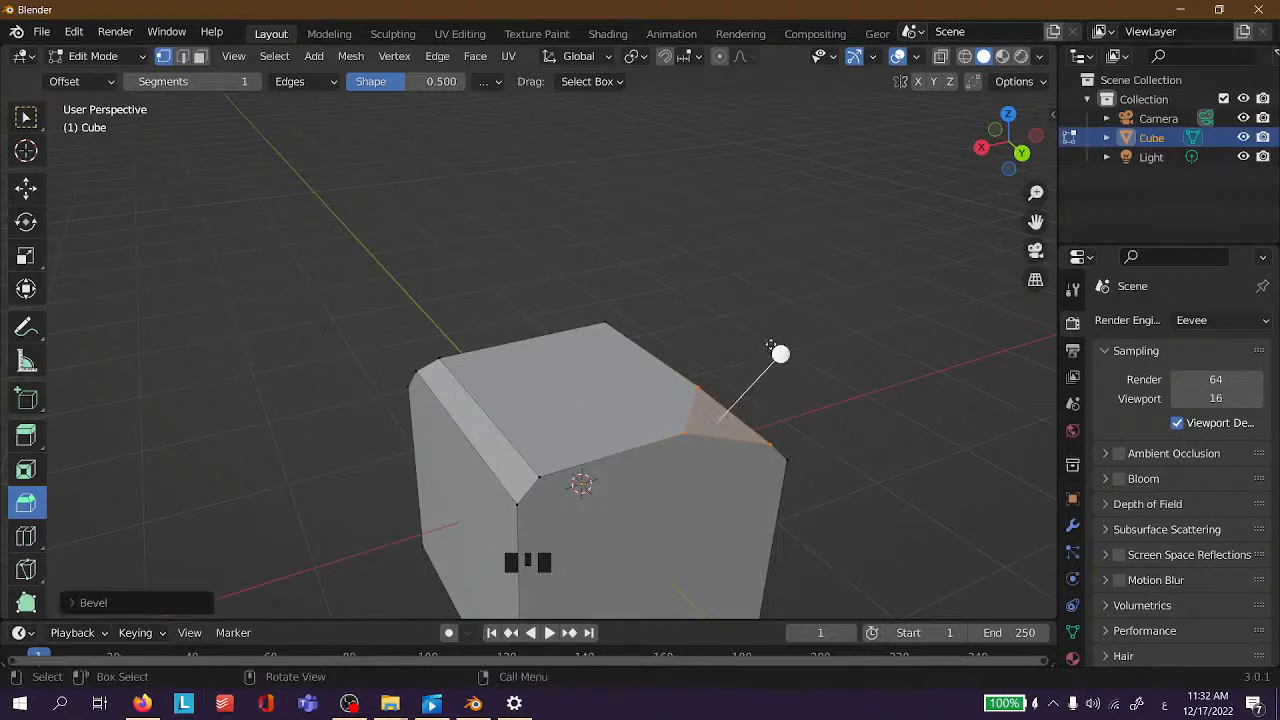
left_click(914, 408)
middle_click_drag(905, 407, 712, 368)
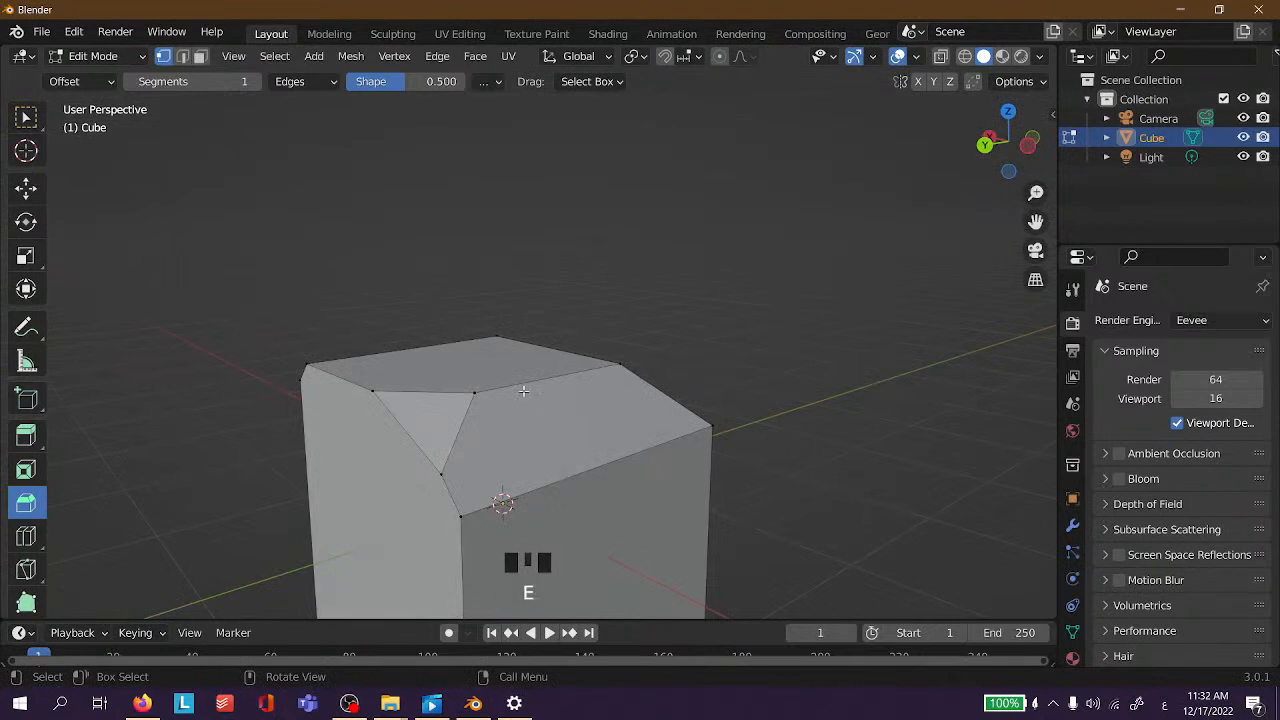
In face select mode, extrude the triangular face of the beveled corner outward along its normal.
left_click(462, 408)
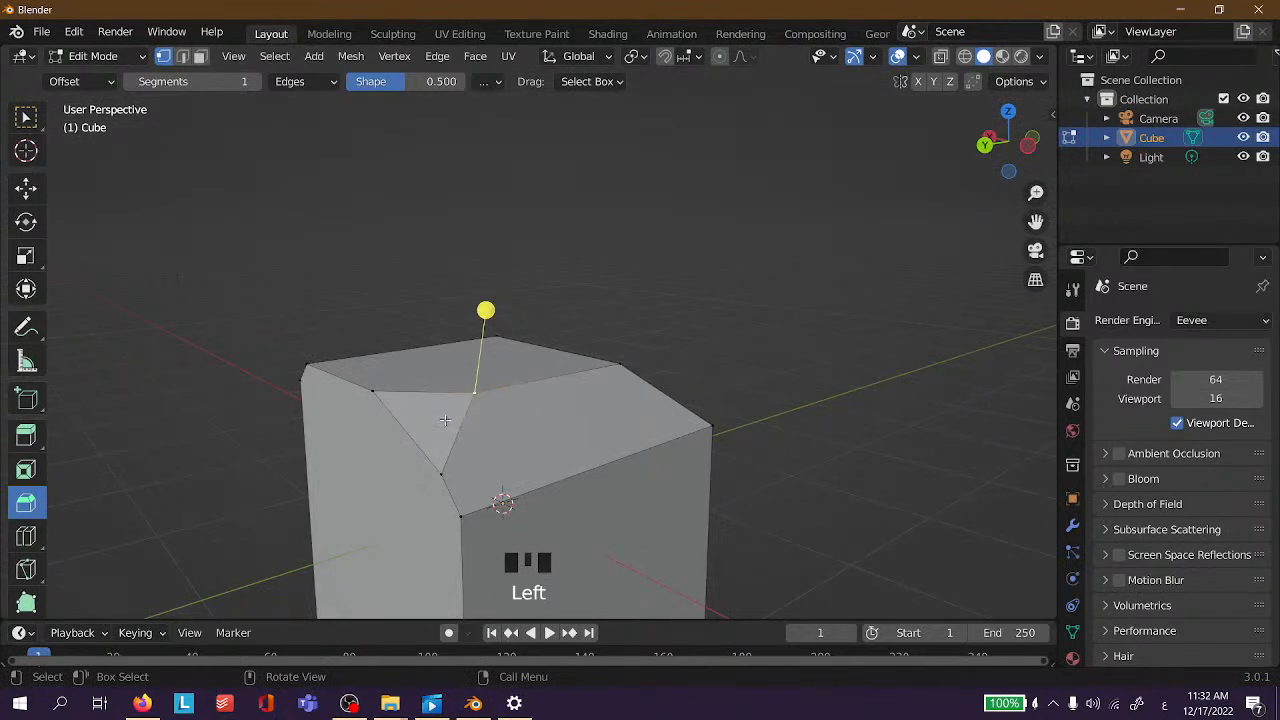
key("3")
left_click(447, 420)
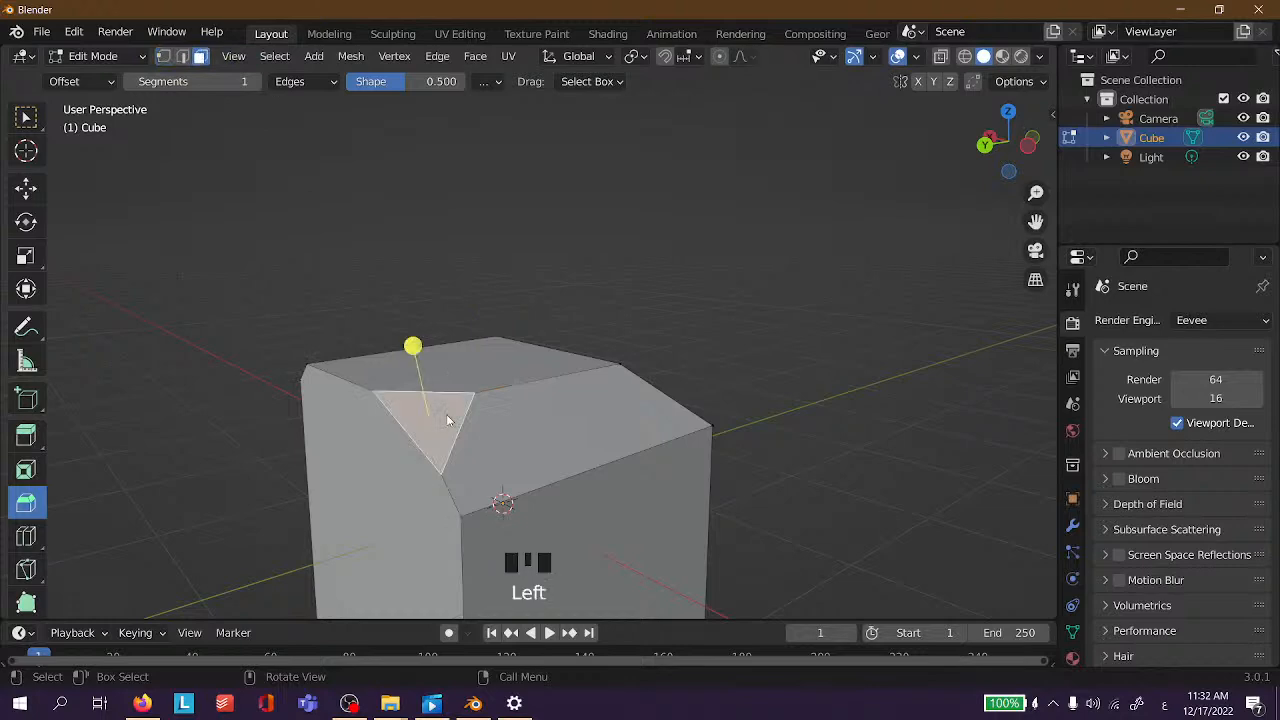
middle_click_drag(485, 418, 423, 411)
key("e")
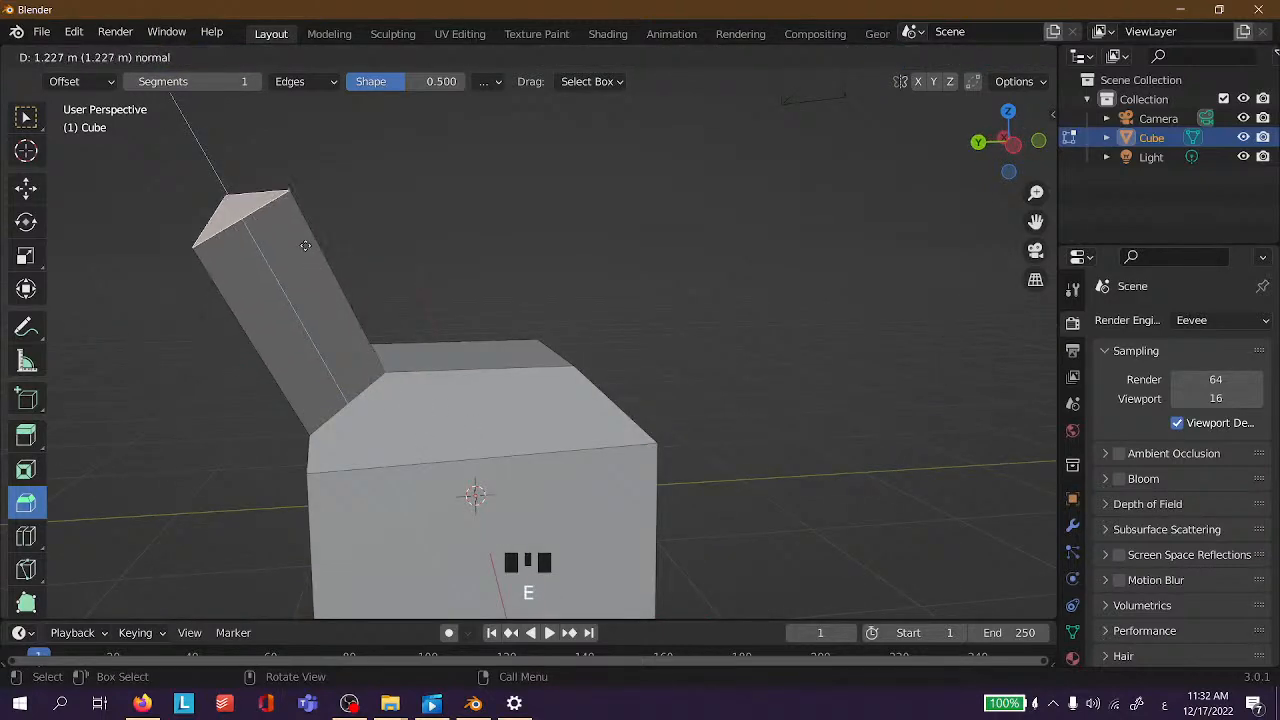
left_click(276, 179)
Extrude the narrow bevel face on the positive X side about 2.06 m along its normal and clear the selection.
middle_click_drag(237, 244, 23, 309)
middle_click_drag(737, 420, 603, 380)
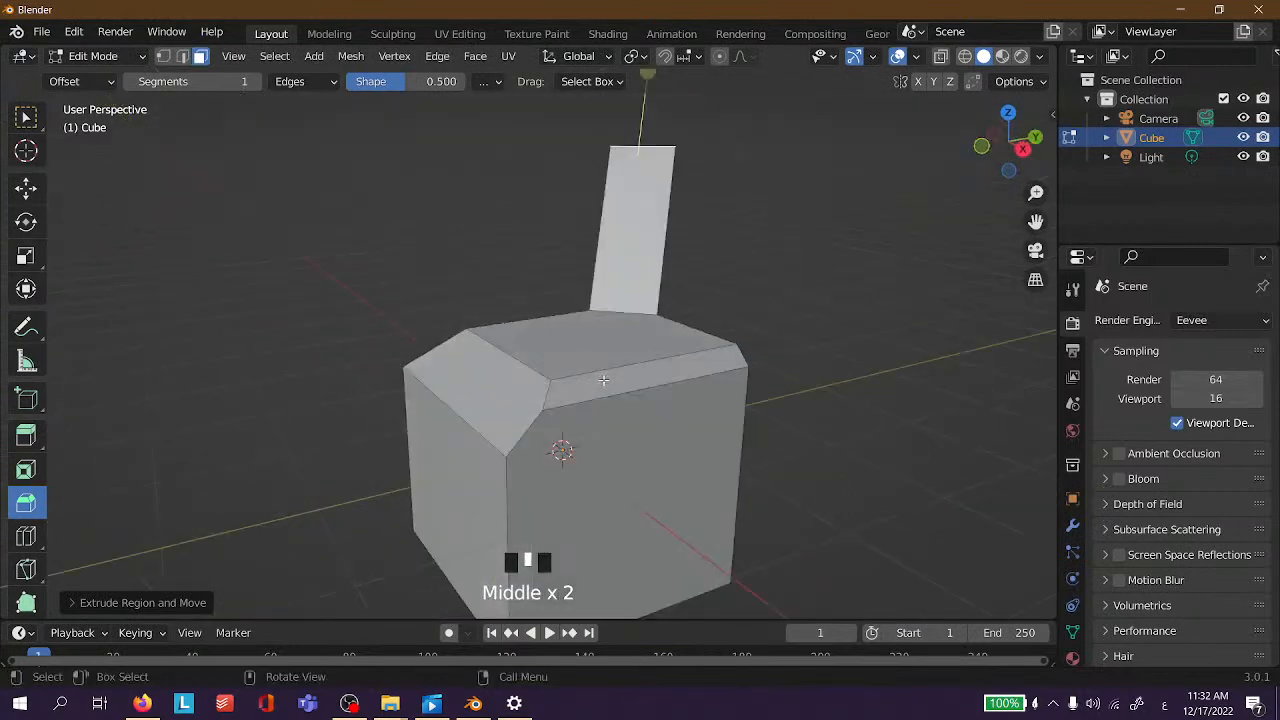
left_click(607, 379)
key("e")
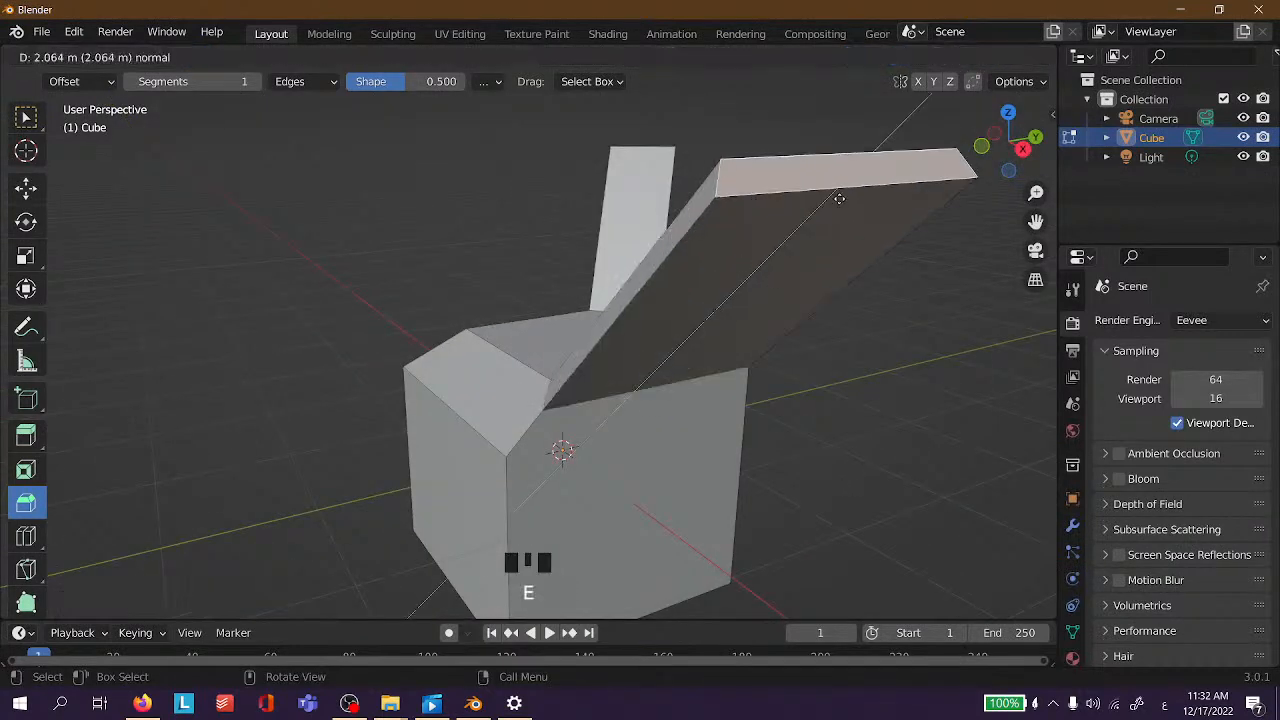
left_click(840, 200)
middle_click_drag(987, 430, 357, 334)
left_click(744, 265)
Return to Object Mode and delete the modified cube.
scroll(14, 445, "down", 3)
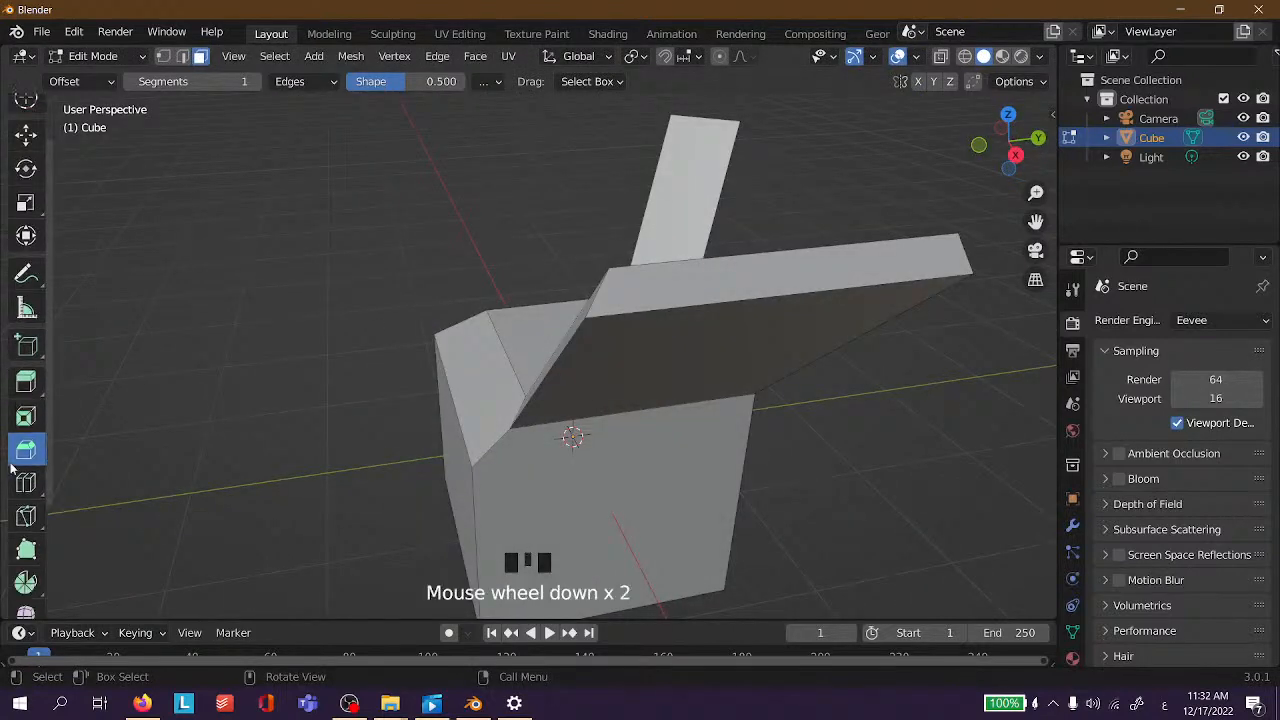
scroll(766, 411, "down", 4)
middle_click_drag(766, 411, 280, 362)
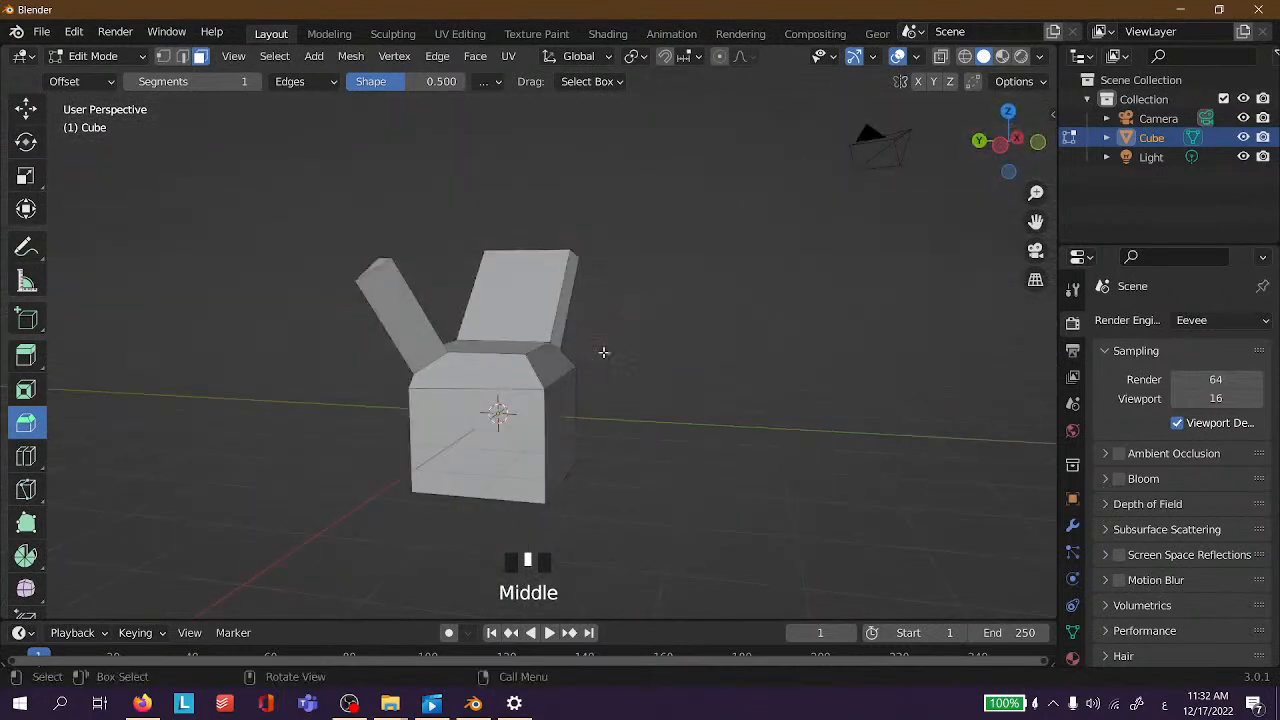
key("Tab")
key("x")
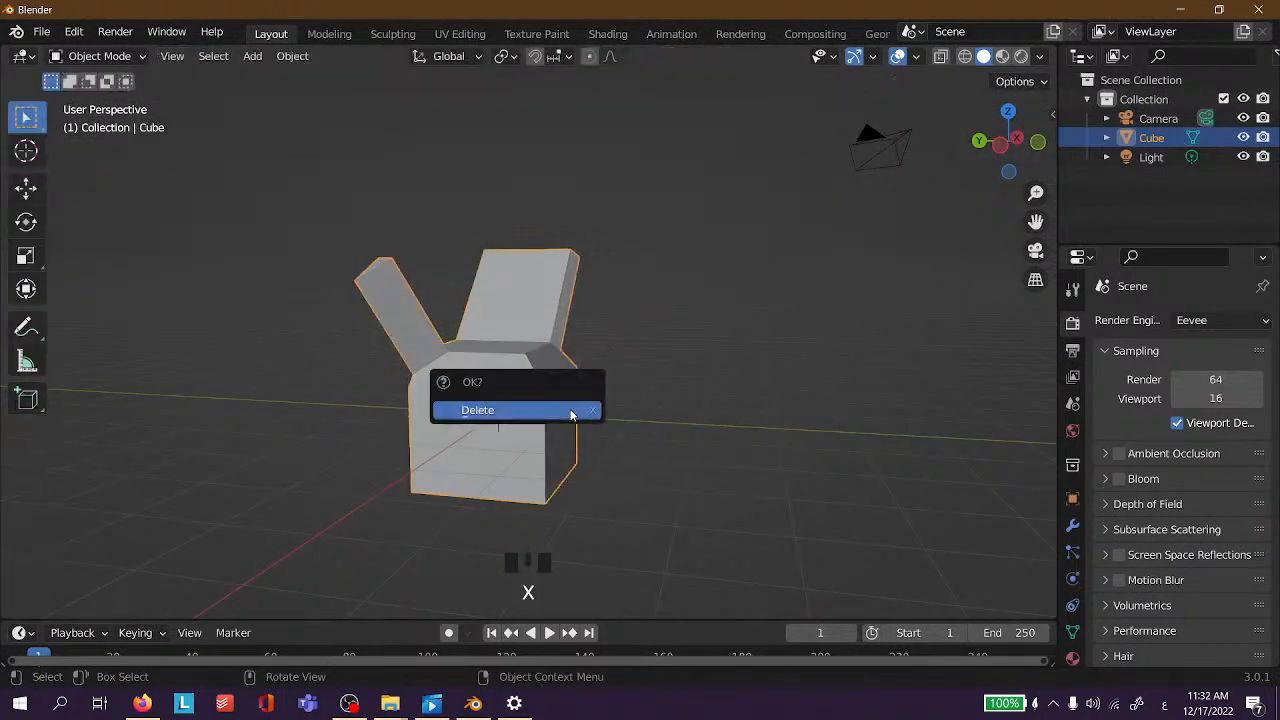
left_click(572, 414)
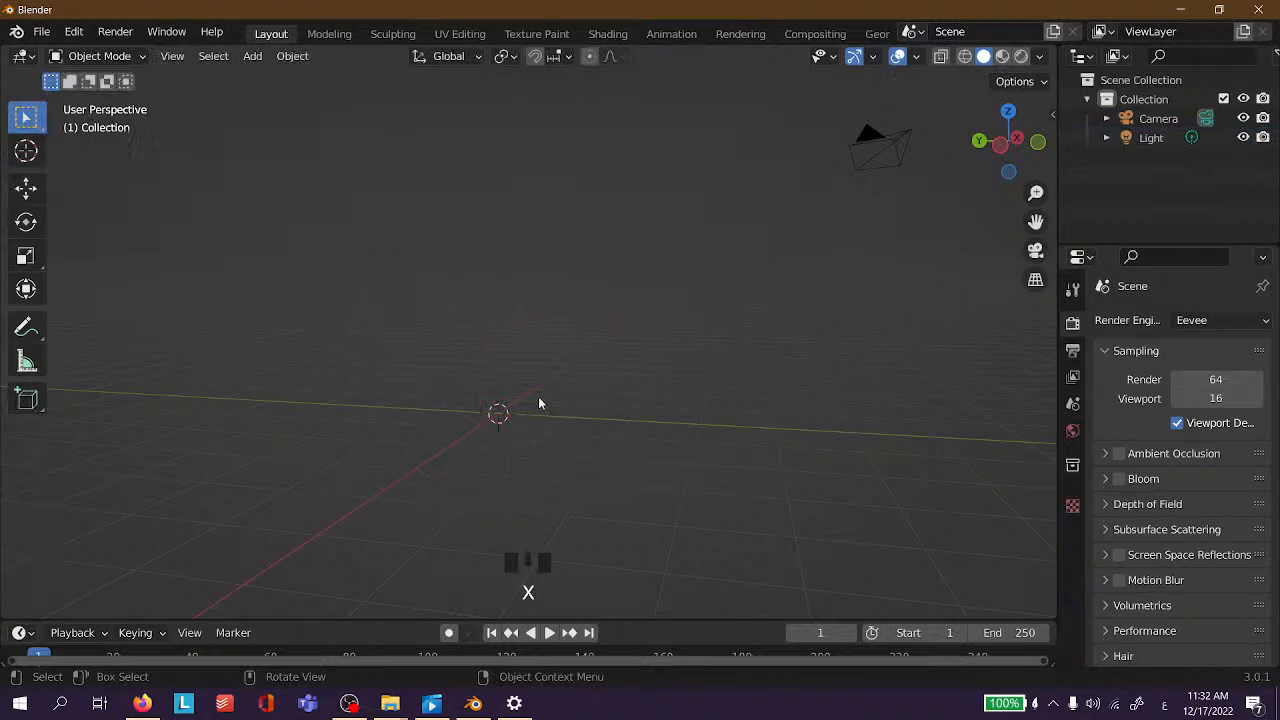
Add a new mesh cube to the empty scene.
left_click(475, 332)
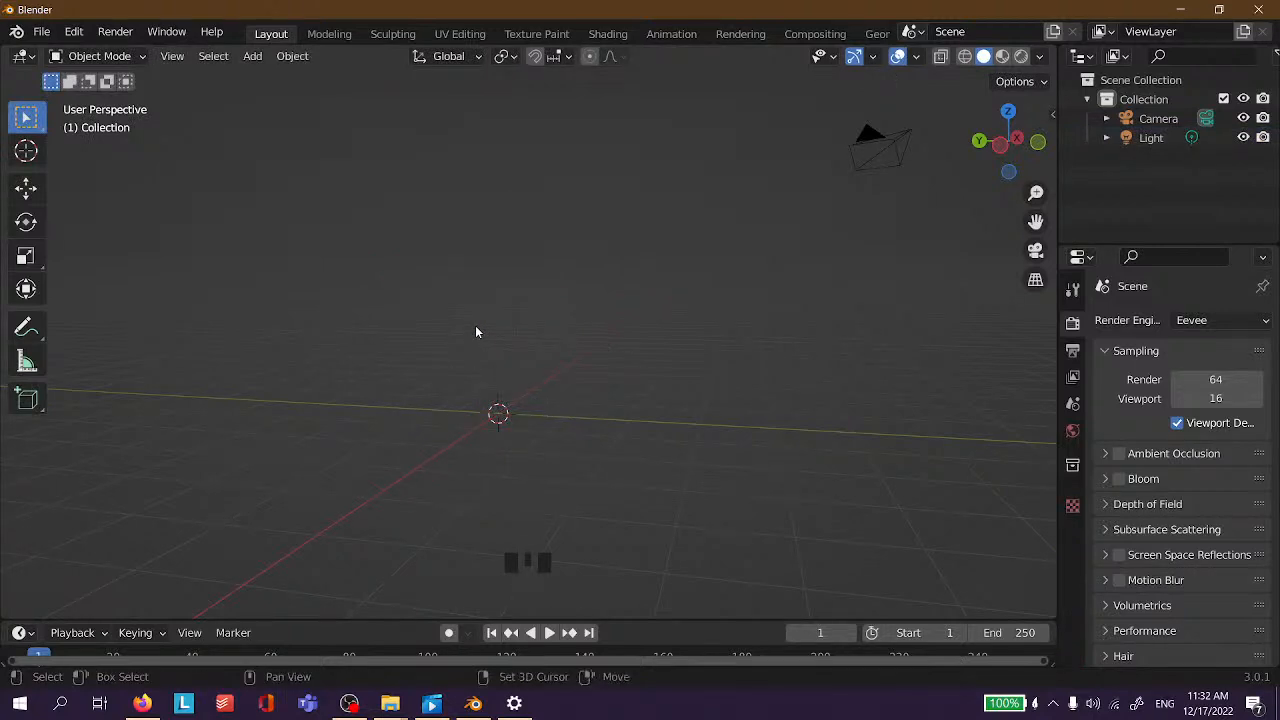
key("shift+a")
mouse_move(474, 296)
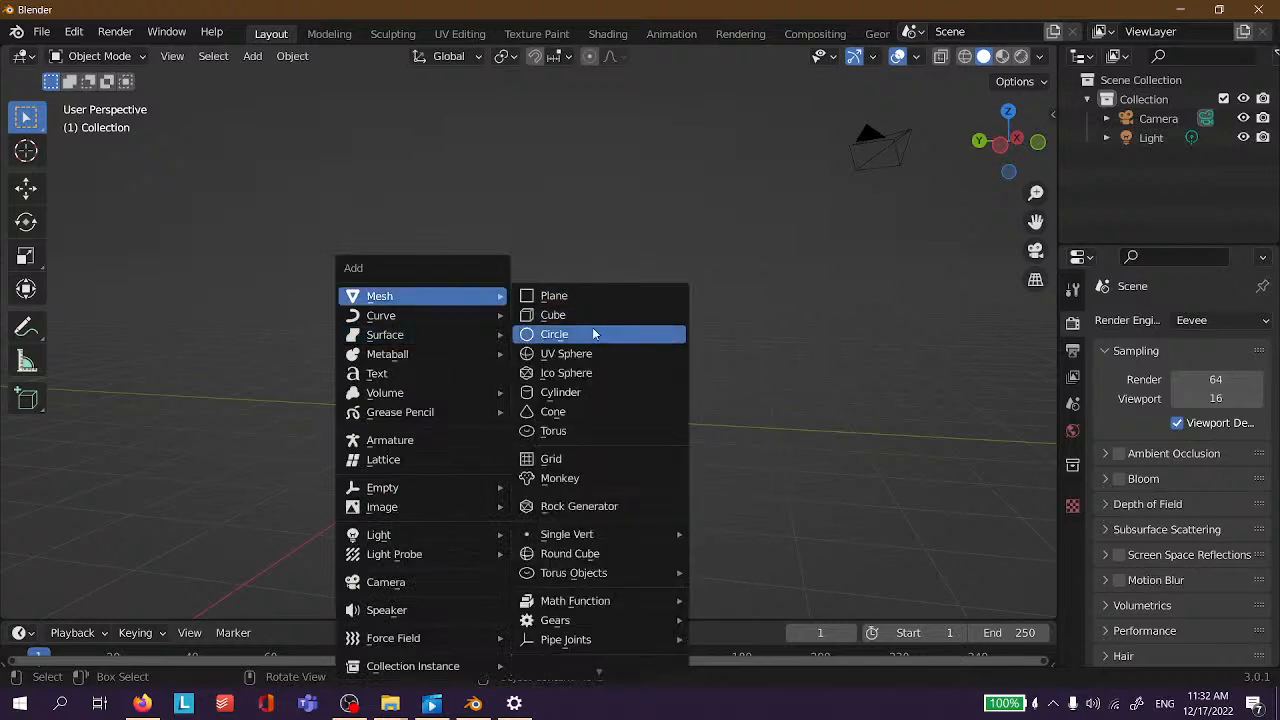
left_click(588, 320)
scroll(683, 343, "up", 2)
scroll(691, 354, "down", 2)
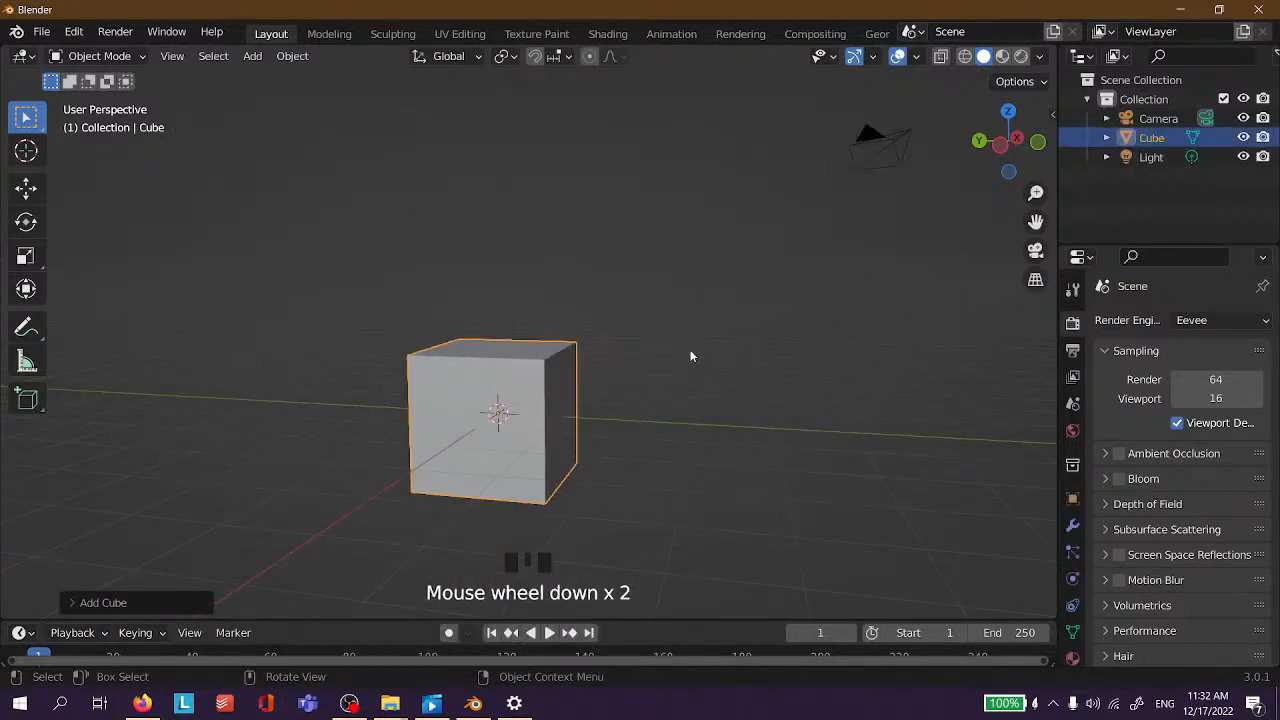
Enter Edit Mode on the new cube, switch to vertex select mode and clear the selection.
middle_click_drag(691, 354, 551, 343)
key("Tab")
middle_click_drag(664, 440, 556, 470)
key("1")
left_click(752, 373)
scroll(752, 373, "up", 3)
middle_click_drag(752, 373, 495, 325)
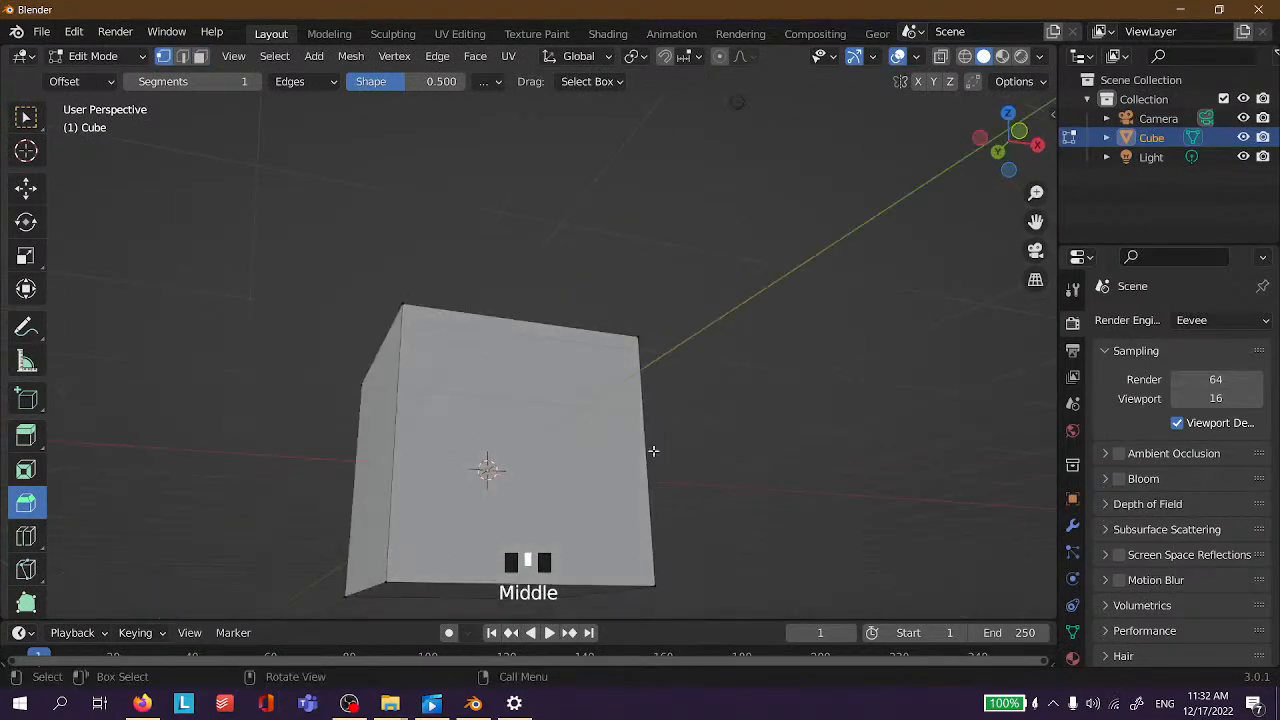
middle_click_drag(653, 451, 485, 487)
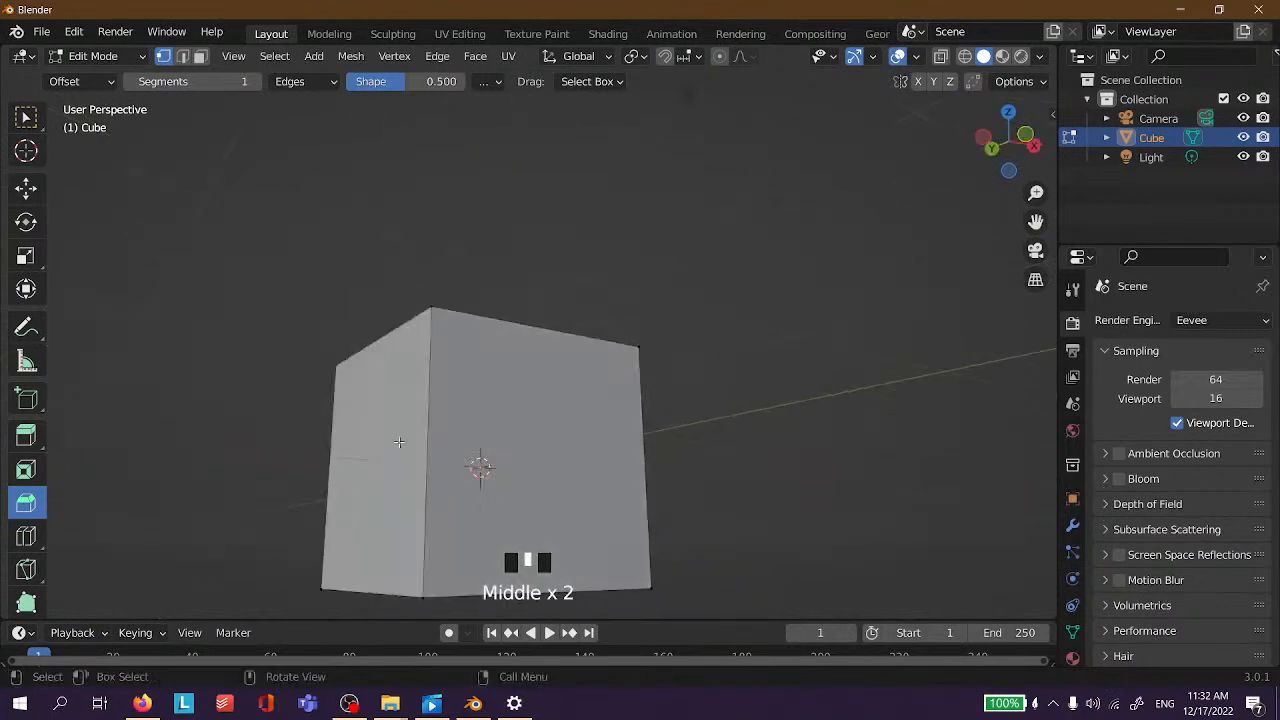
middle_click_drag(663, 523, 458, 422)
middle_click_drag(686, 433, 685, 463)
scroll(685, 463, "down", 3)
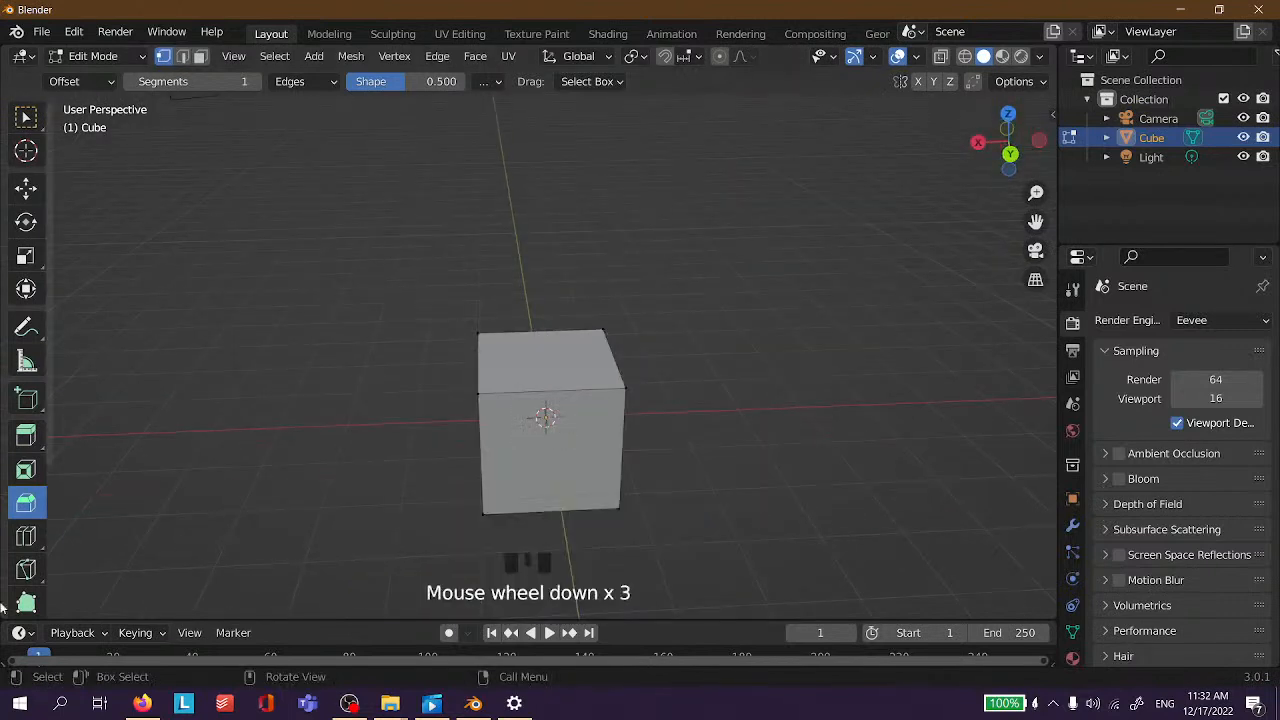
Add a horizontal loop cut around the cube, slid slightly below its middle, and return to the Select Box tool.
left_click(28, 537)
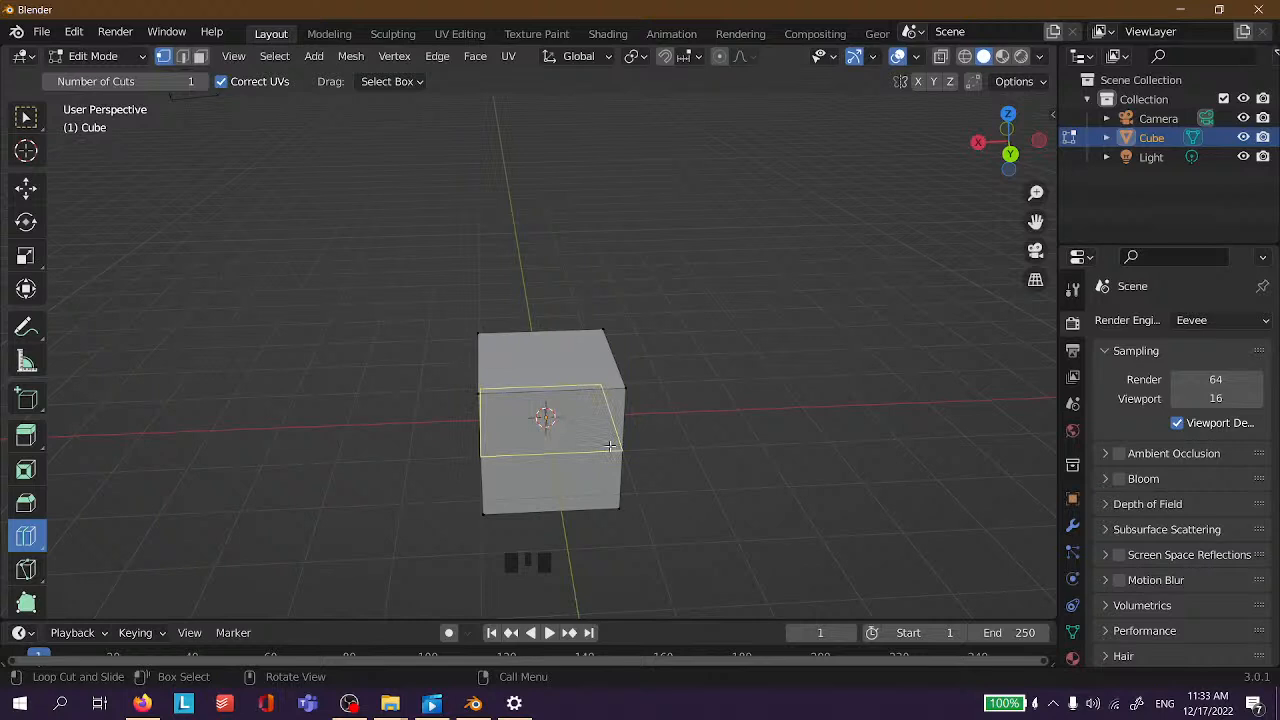
mouse_move(610, 446)
left_mouse_down()
mouse_move(613, 511)
mouse_move(609, 425)
left_mouse_up()
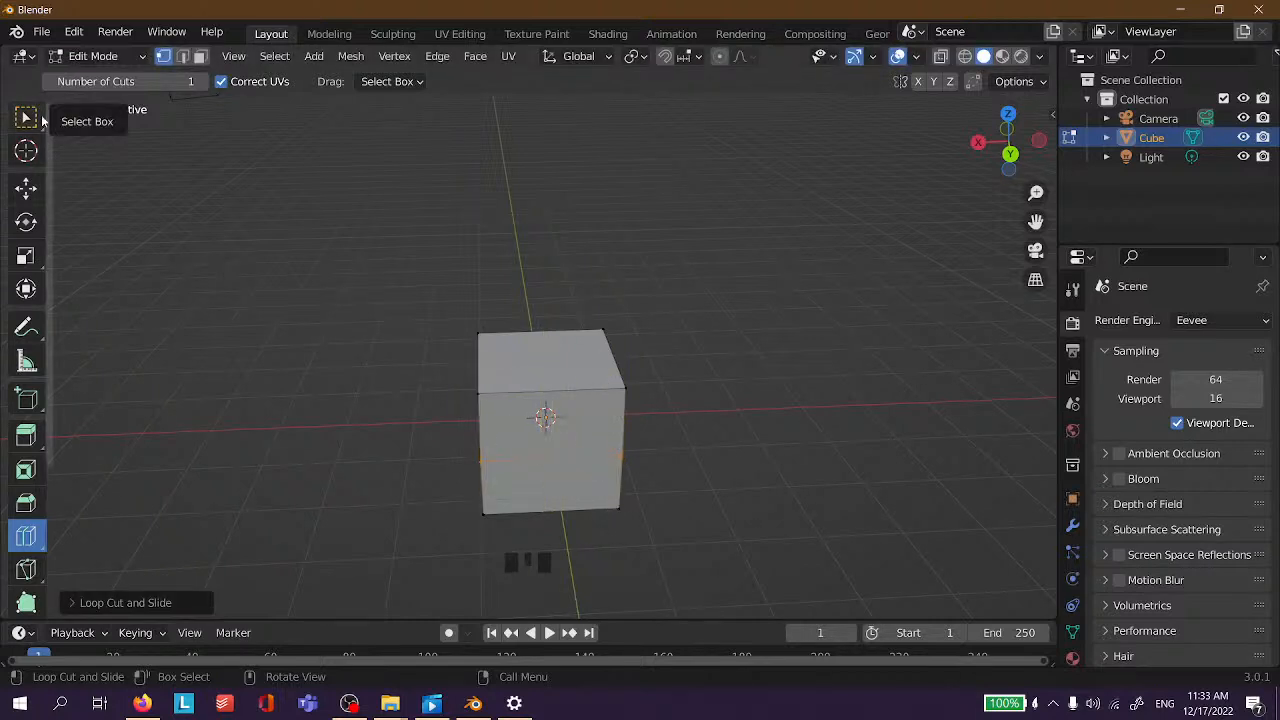
left_click(40, 120)
scroll(697, 443, "up", 4)
left_click(831, 420)
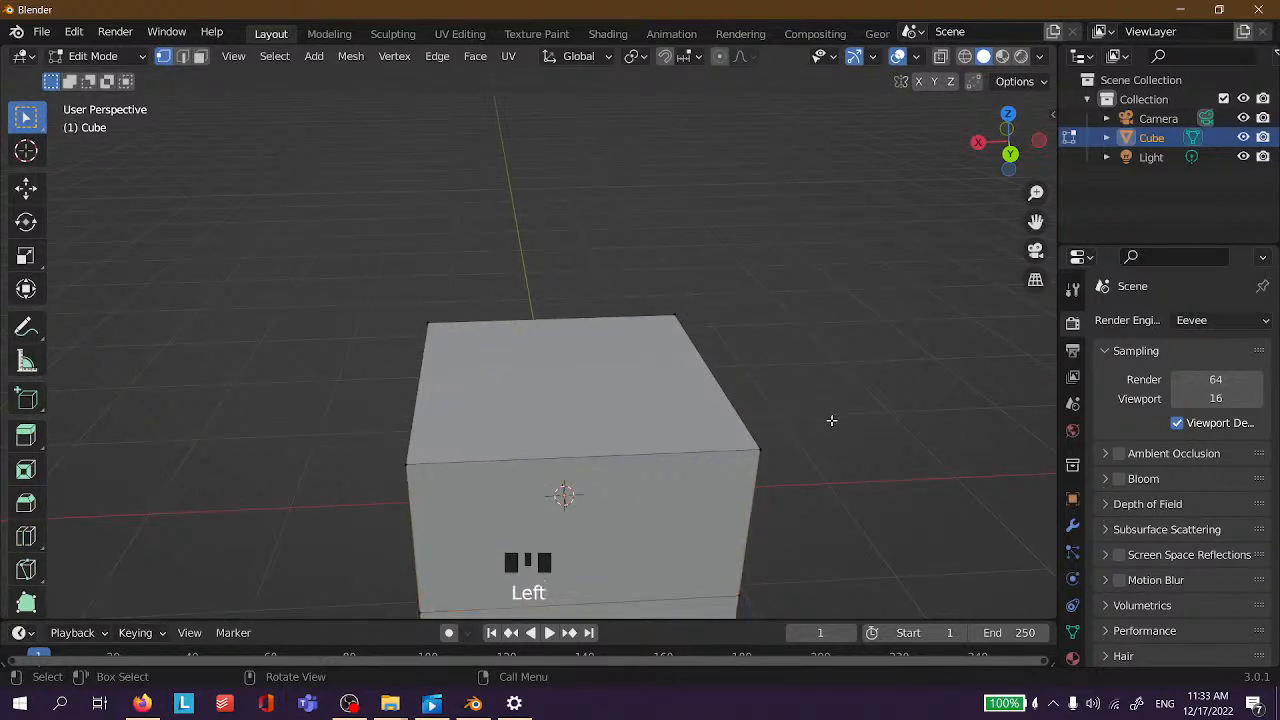
Select one edge of the loop cut in edge select mode and switch back to vertex select mode.
middle_click_drag(831, 420, 800, 349)
scroll(580, 518, "down", 2)
middle_click_drag(580, 518, 580, 452)
left_click(615, 439)
key("2")
left_click(617, 445)
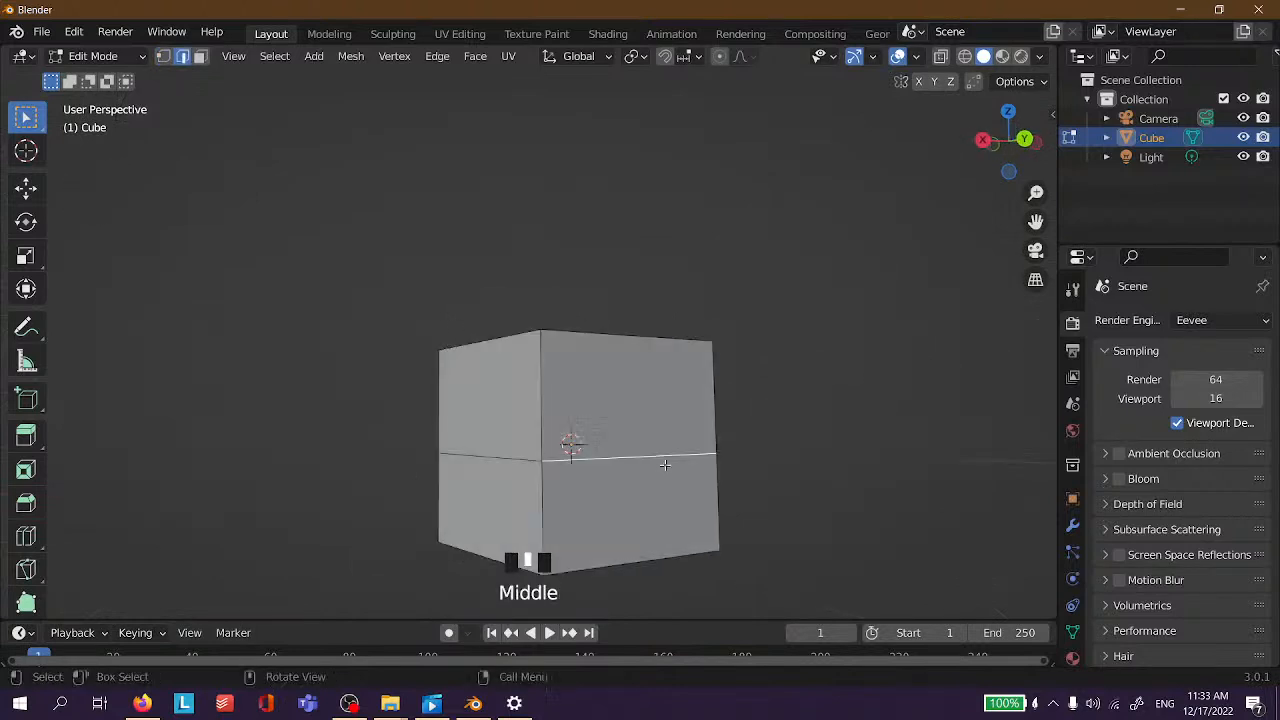
key("1")
middle_click_drag(793, 443, 558, 474)
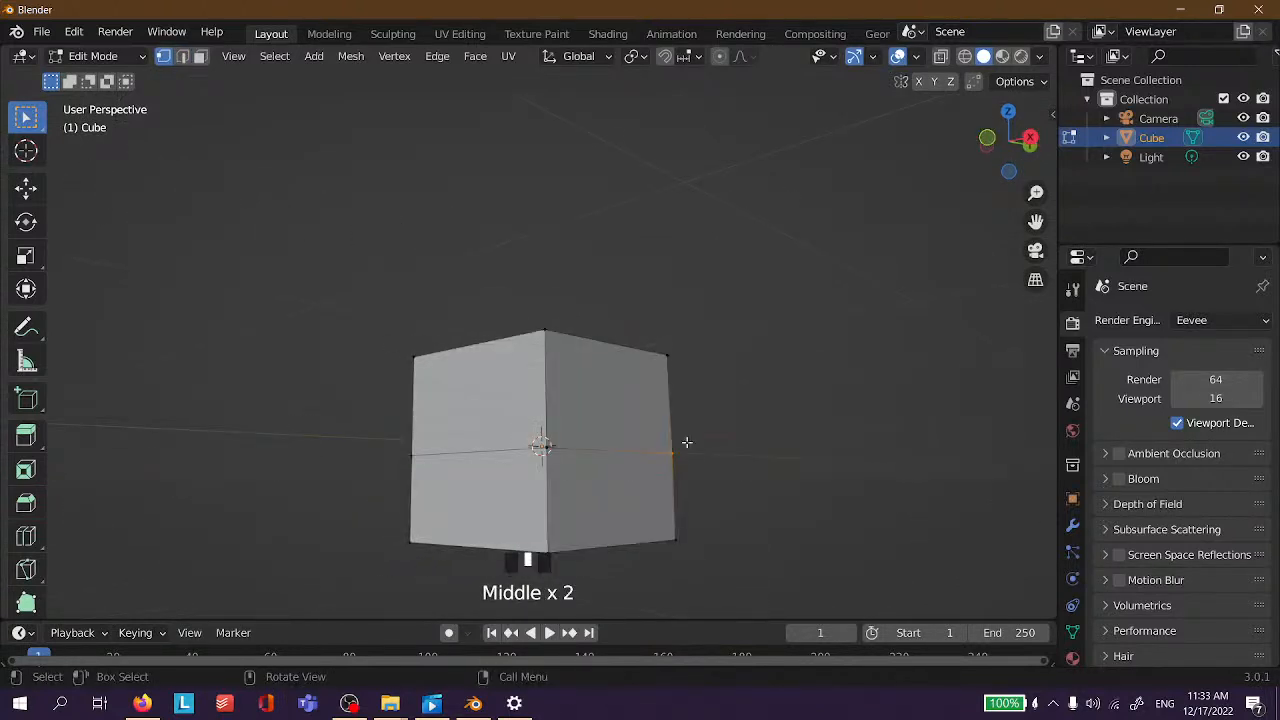
middle_click_drag(686, 443, 401, 414)
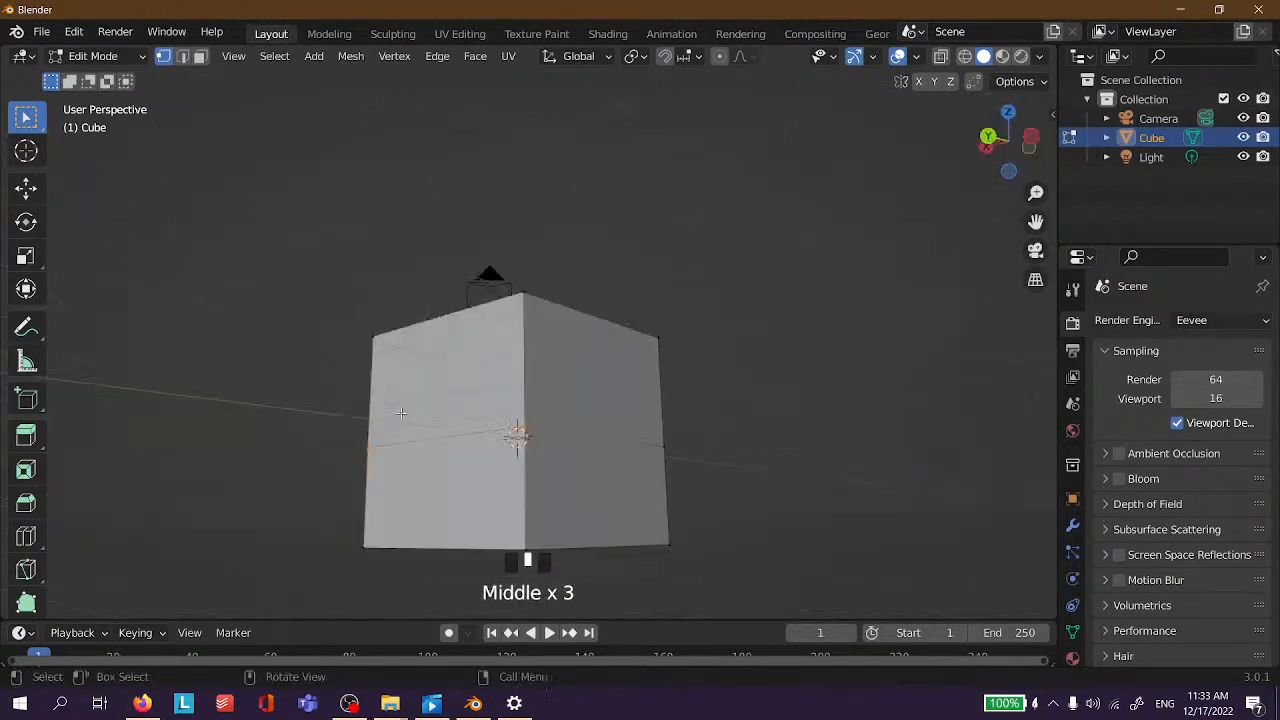
scroll(501, 422, "down", 2)
middle_click_drag(333, 358, 423, 357)
scroll(537, 443, "down", 1)
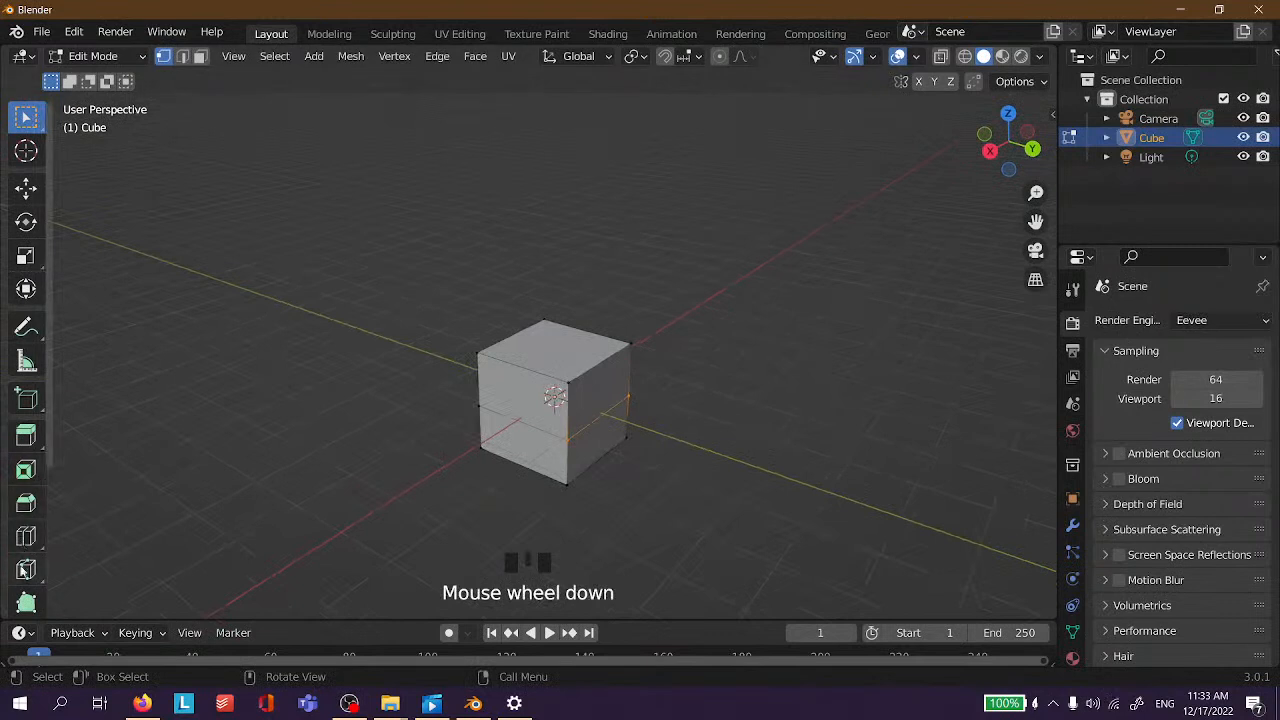
Add a vertical loop cut across the cube's top and front side with the Loop Cut tool and return to Object Mode.
left_click(26, 536)
left_click(549, 375)
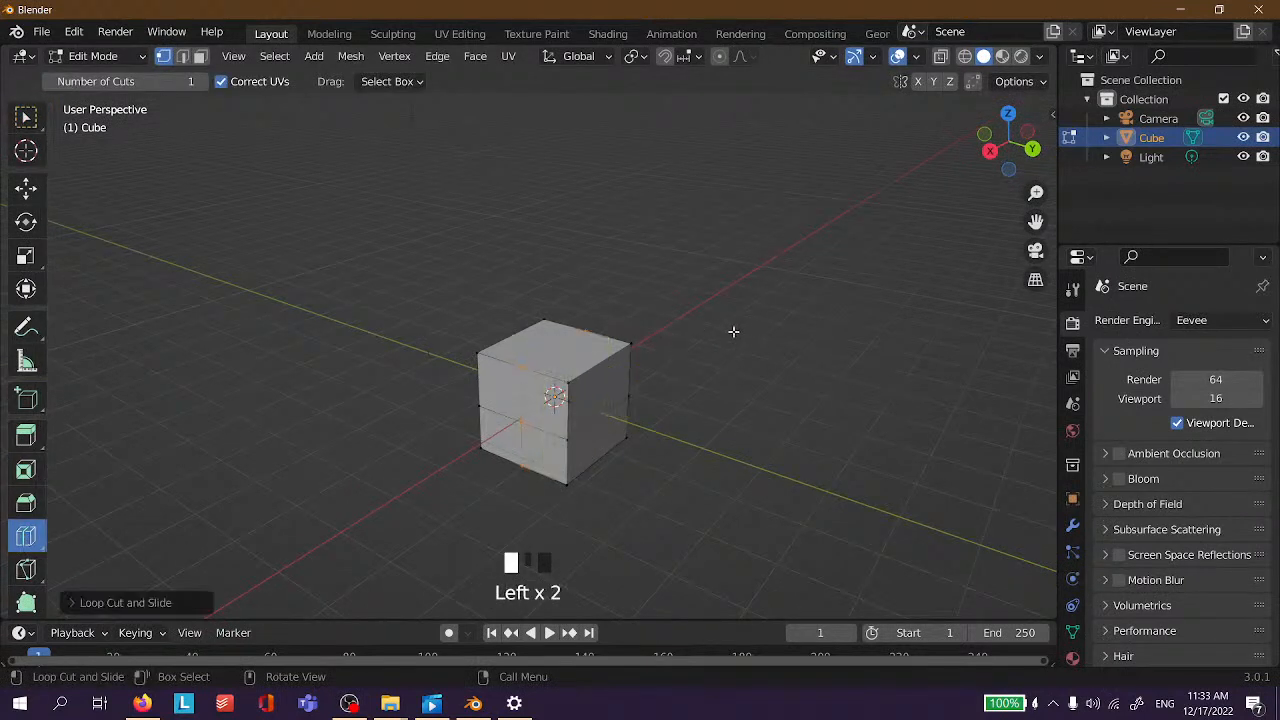
key("Tab")
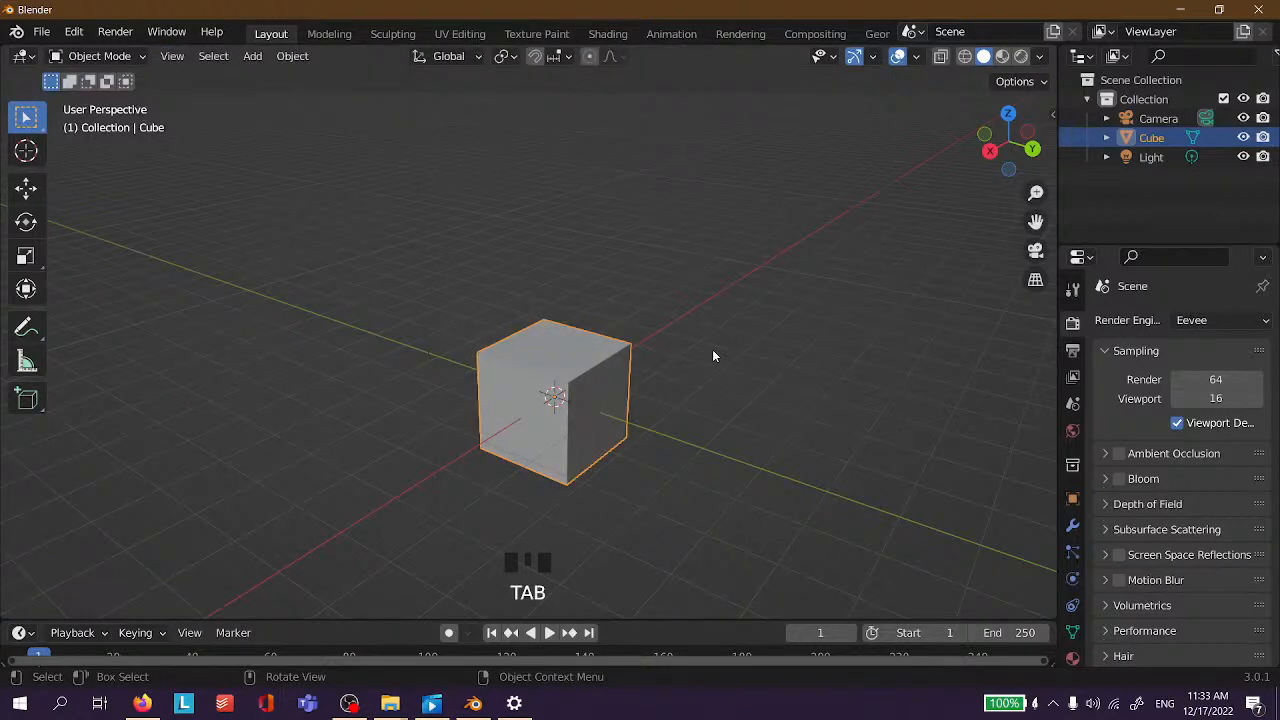
Delete the cut cube, add a new mesh cube in its place and clear the selection.
key("x")
left_click(712, 349)
key("shift+a")
mouse_move(720, 294)
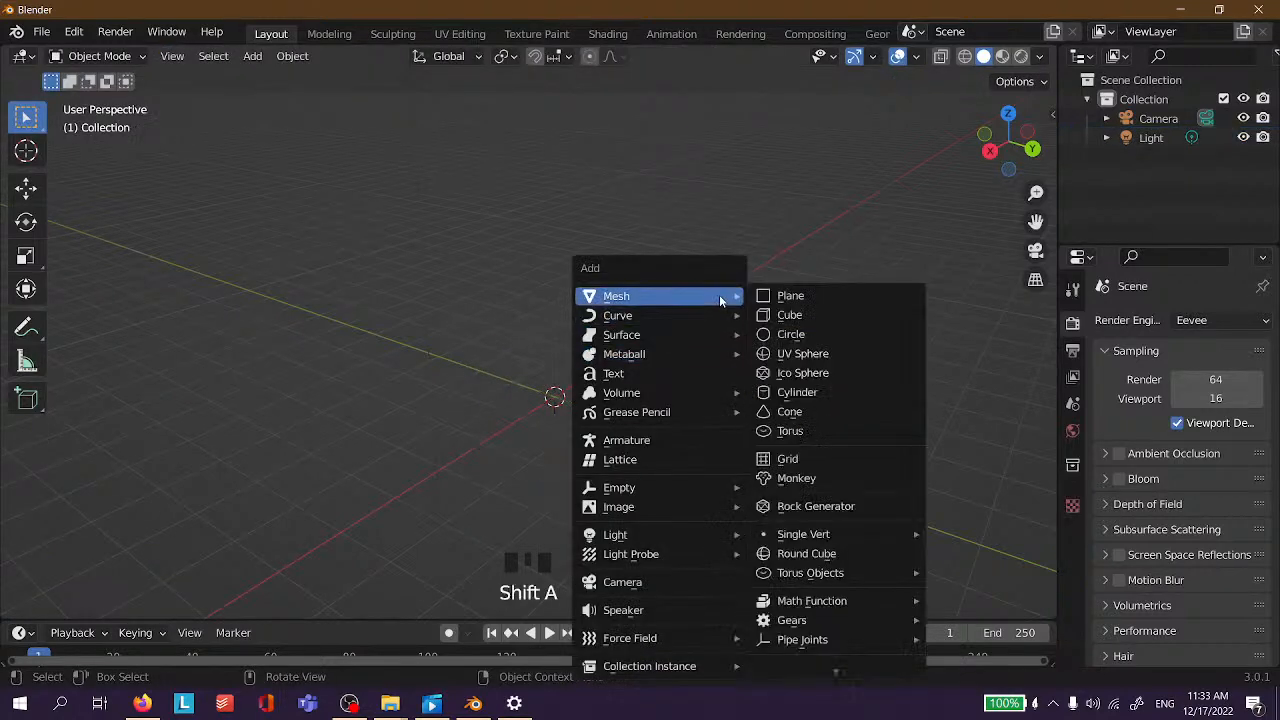
left_click(807, 312)
left_click(663, 397)
Select the new cube and enter Edit Mode on it.
scroll(625, 388, "up", 2)
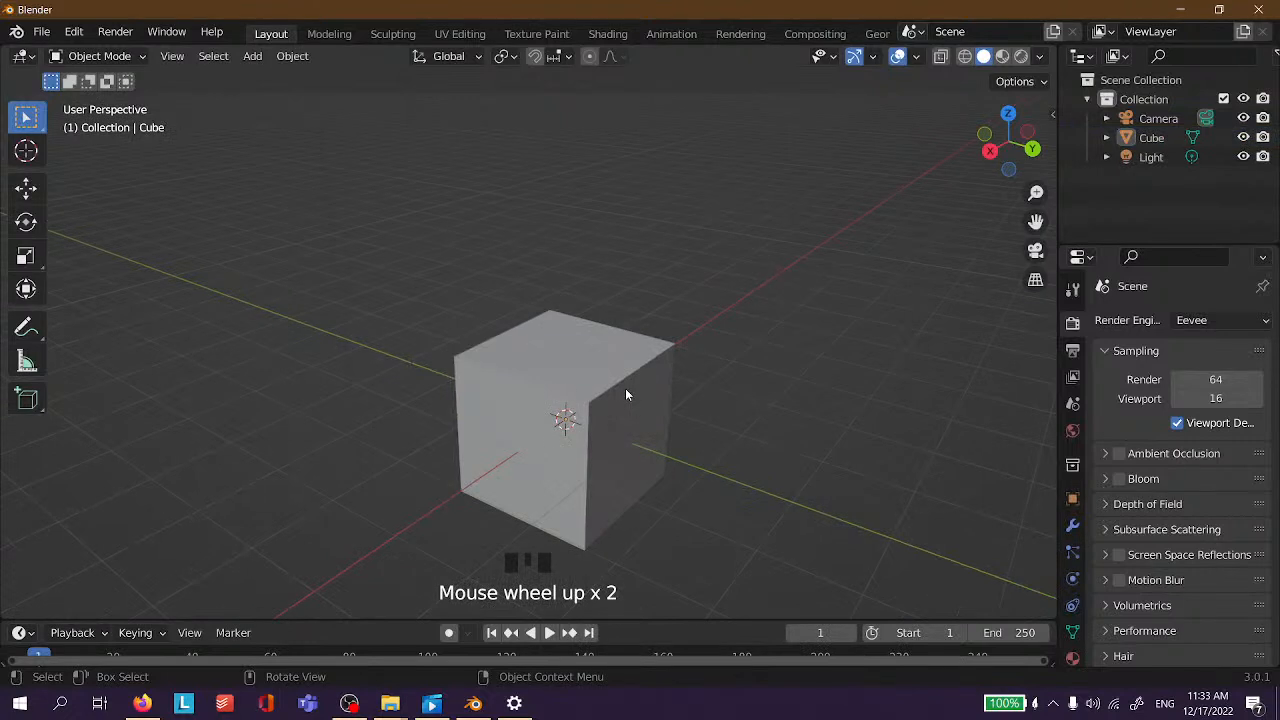
left_click(625, 388)
key("Tab")
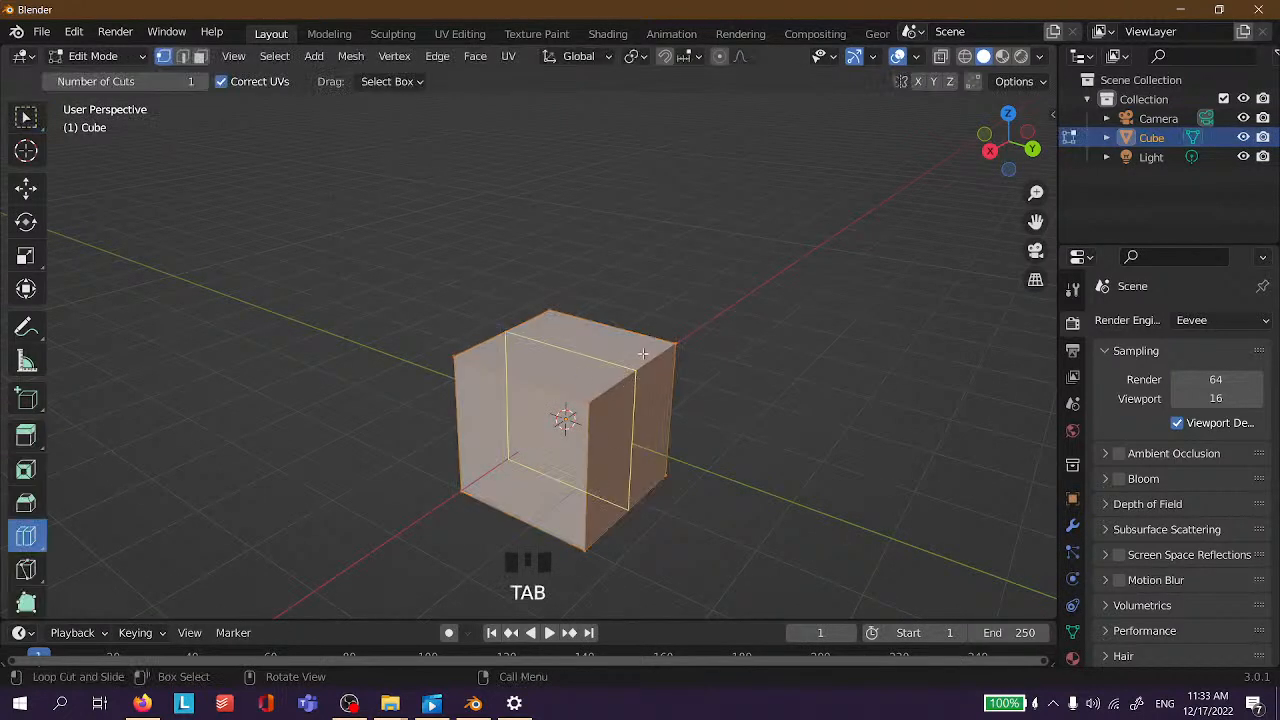
Place a vertical loop cut on the cube, slid by about 0.18, and undo it.
key("ctrl+r")
left_click(624, 349)
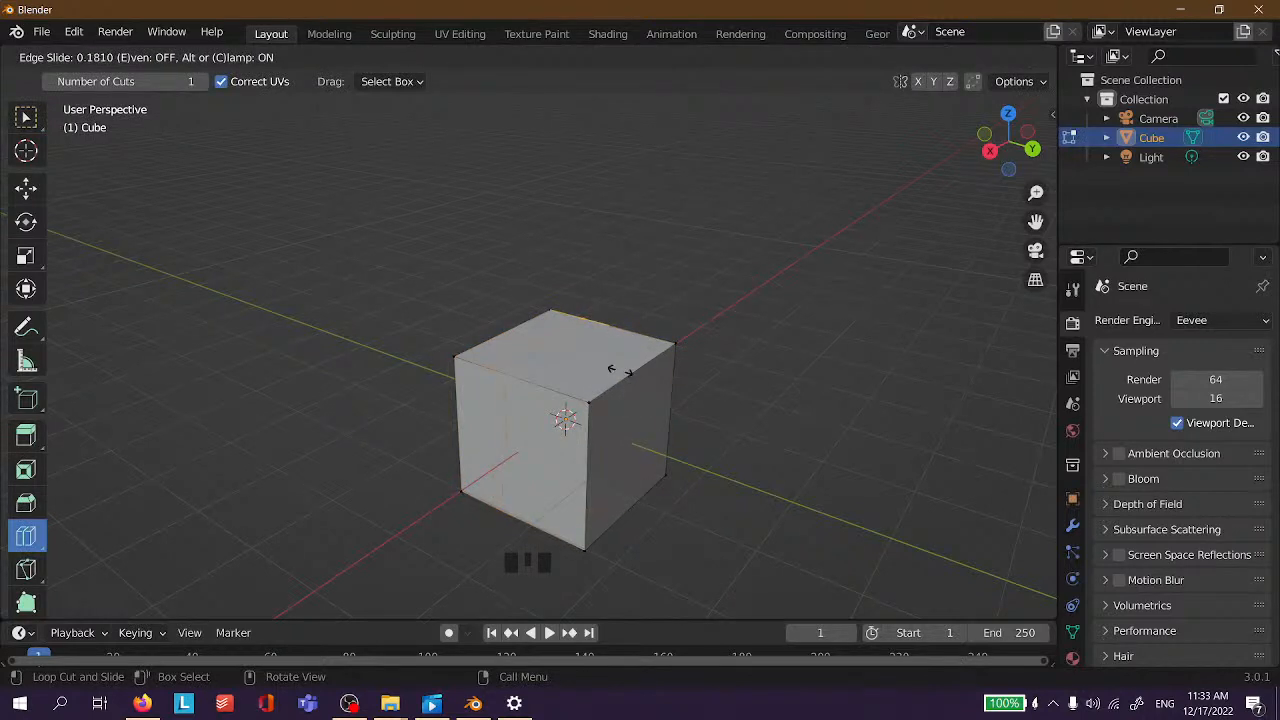
left_click(616, 367)
key("ctrl+z")
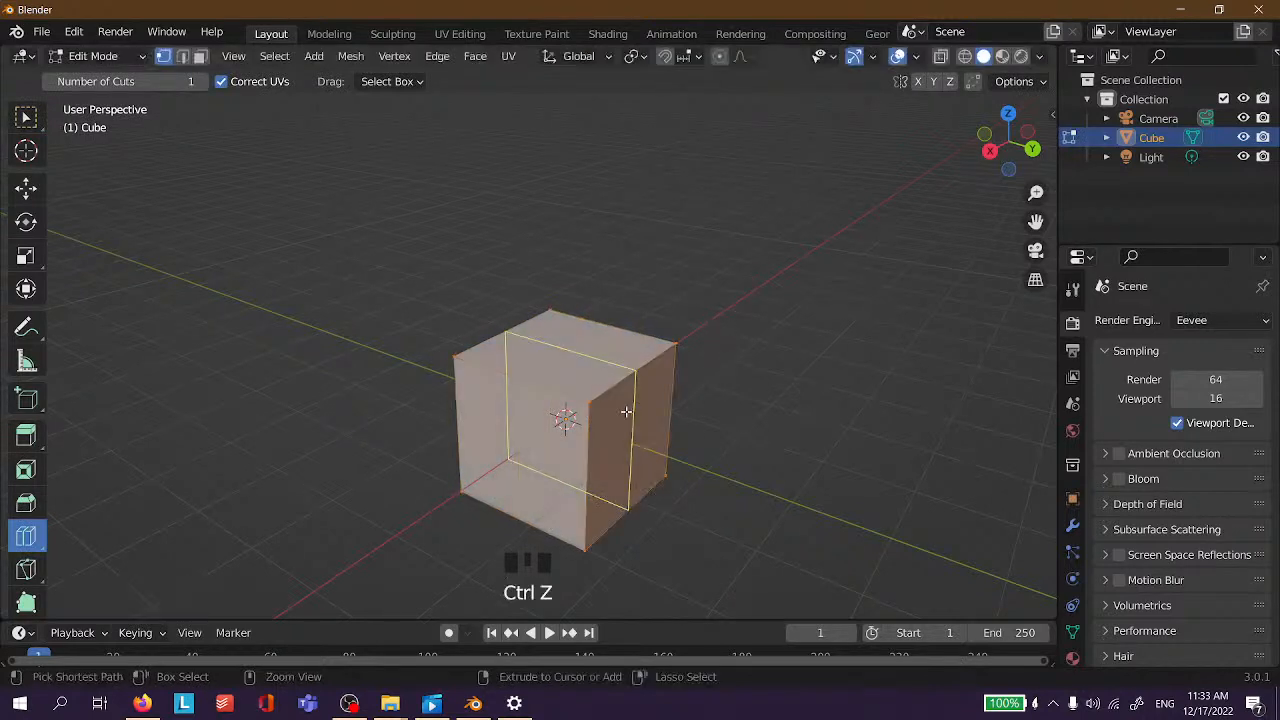
key("ctrl+z")
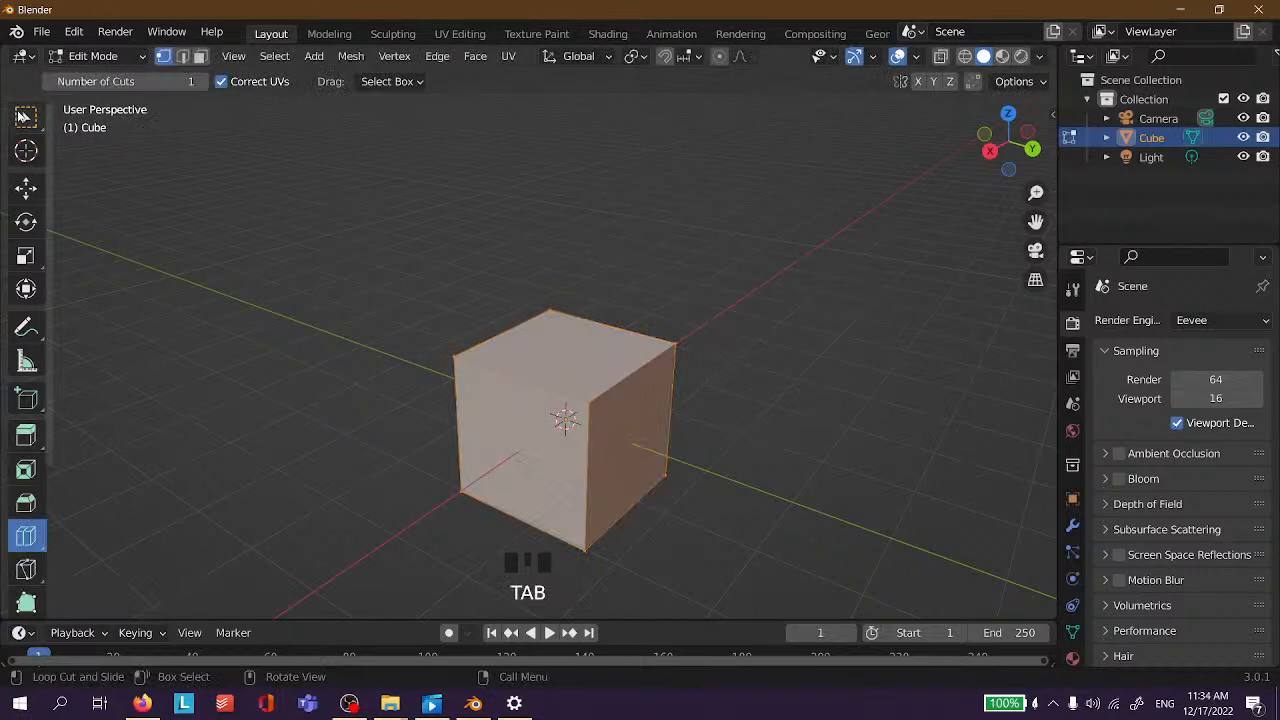
Switch to the Select Box tool, clear the selection and start a horizontal loop cut around the cube.
left_click(24, 116)
left_click(754, 368)
key("ctrl+r")
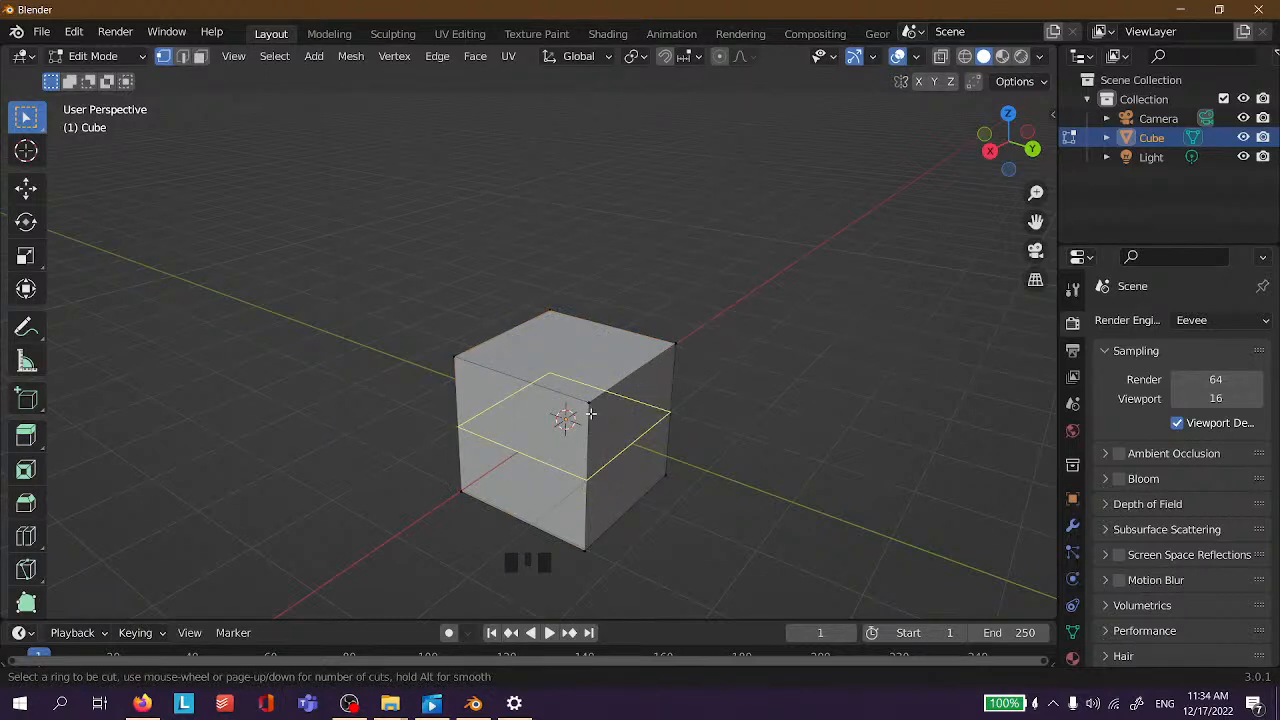
left_click(659, 443)
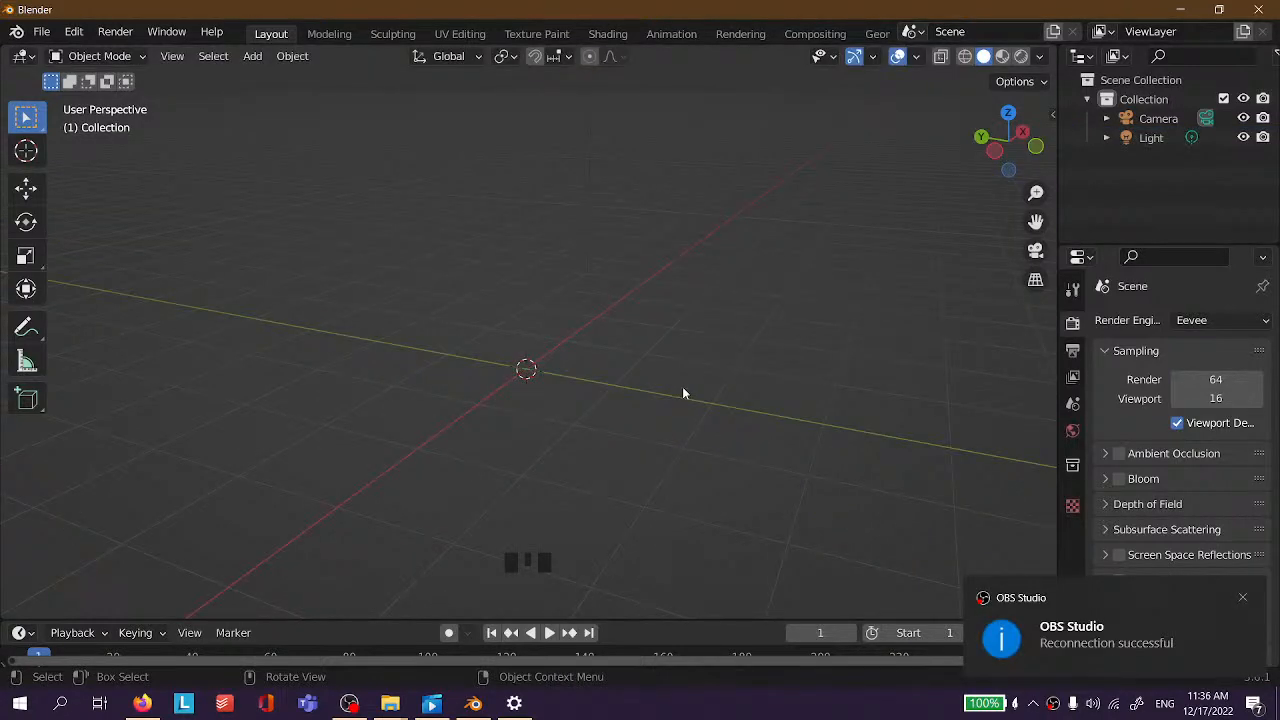
Add a mesh cube to the empty scene in Object Mode and select it.
left_click(686, 391)
scroll(650, 305, "down", 1)
scroll(554, 269, "up", 3)
scroll(552, 285, "down", 2)
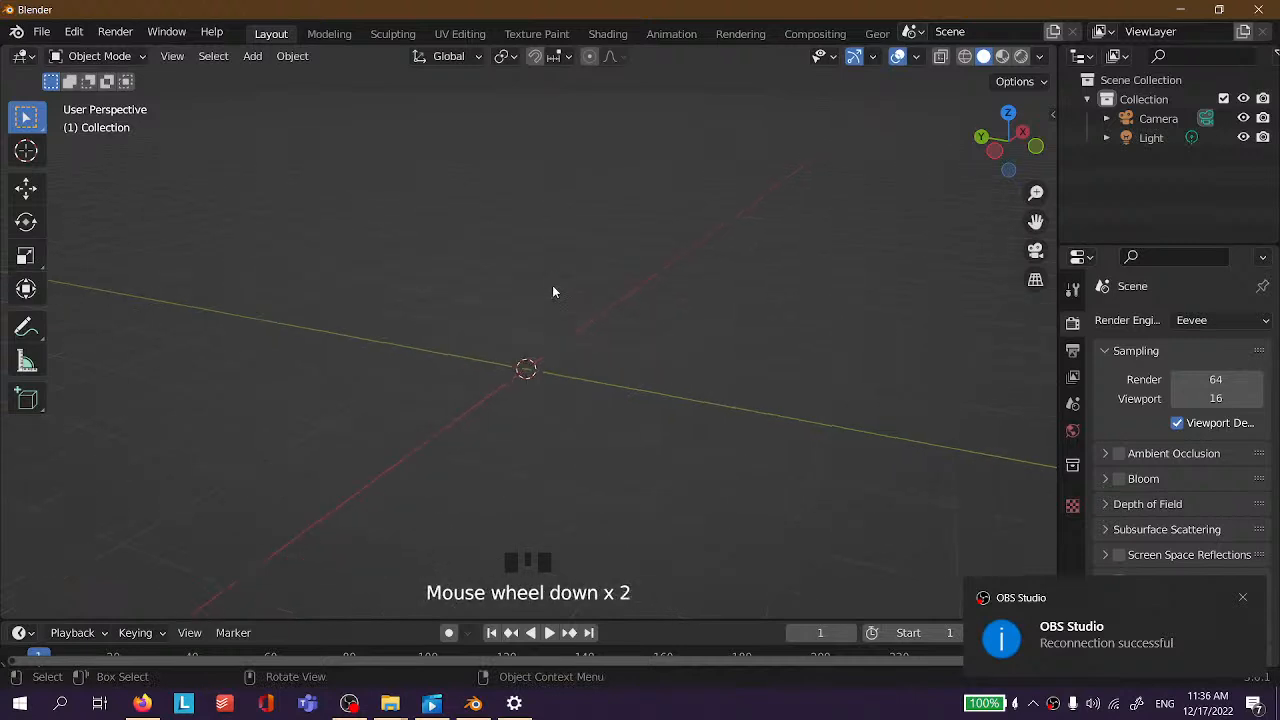
key("shift+a")
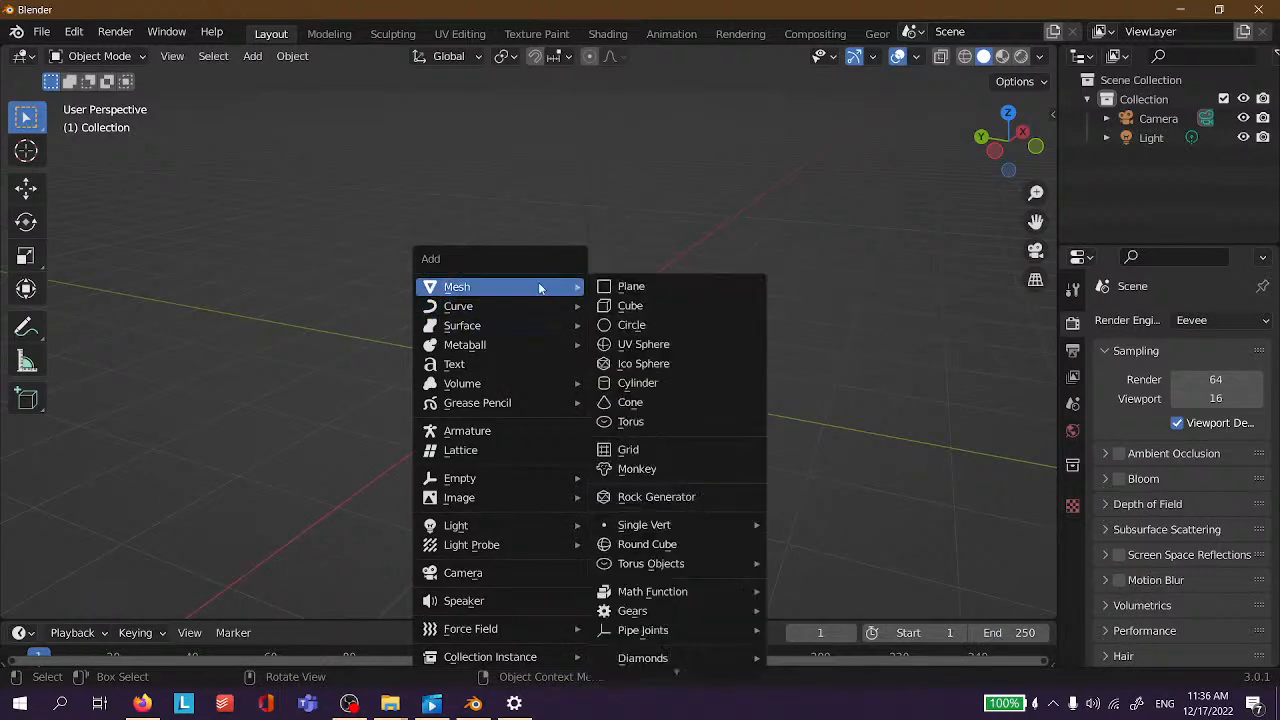
left_click(655, 314)
left_click(790, 358)
middle_click_drag(790, 358, 525, 420)
left_click(533, 357)
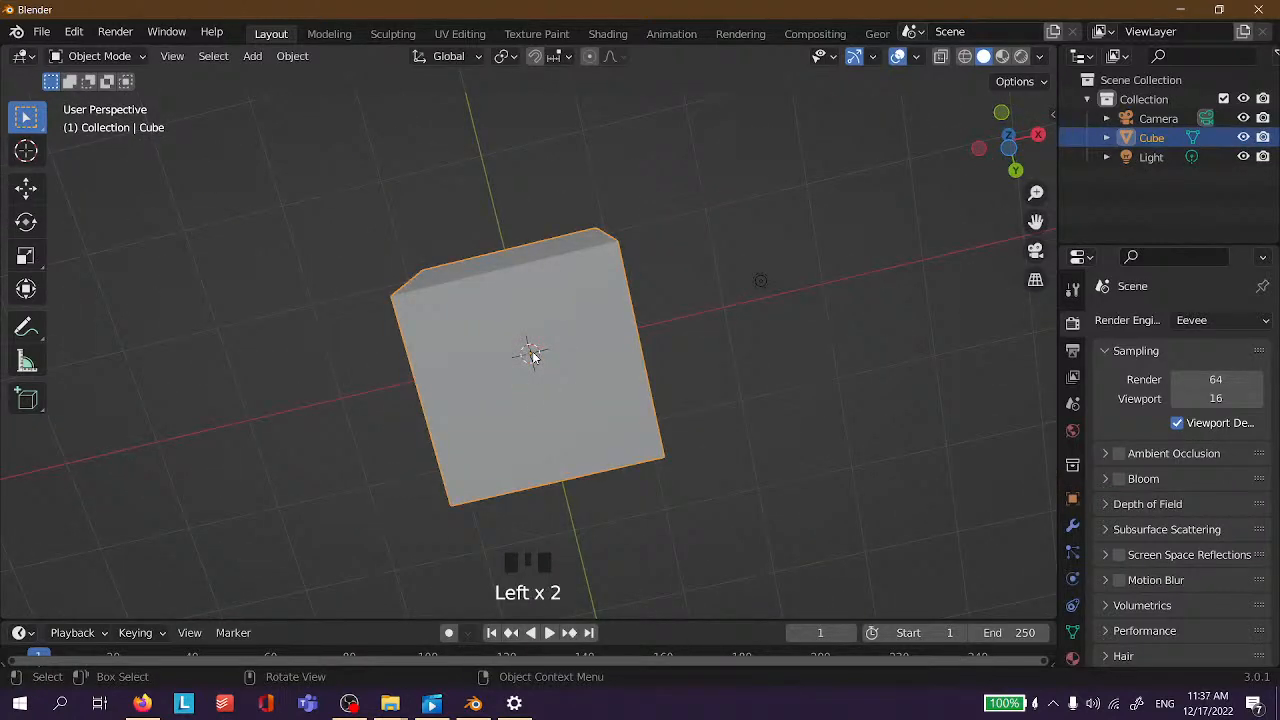
scroll(533, 357, "down", 3)
middle_click_drag(533, 357, 574, 277)
scroll(617, 234, "down", 2)
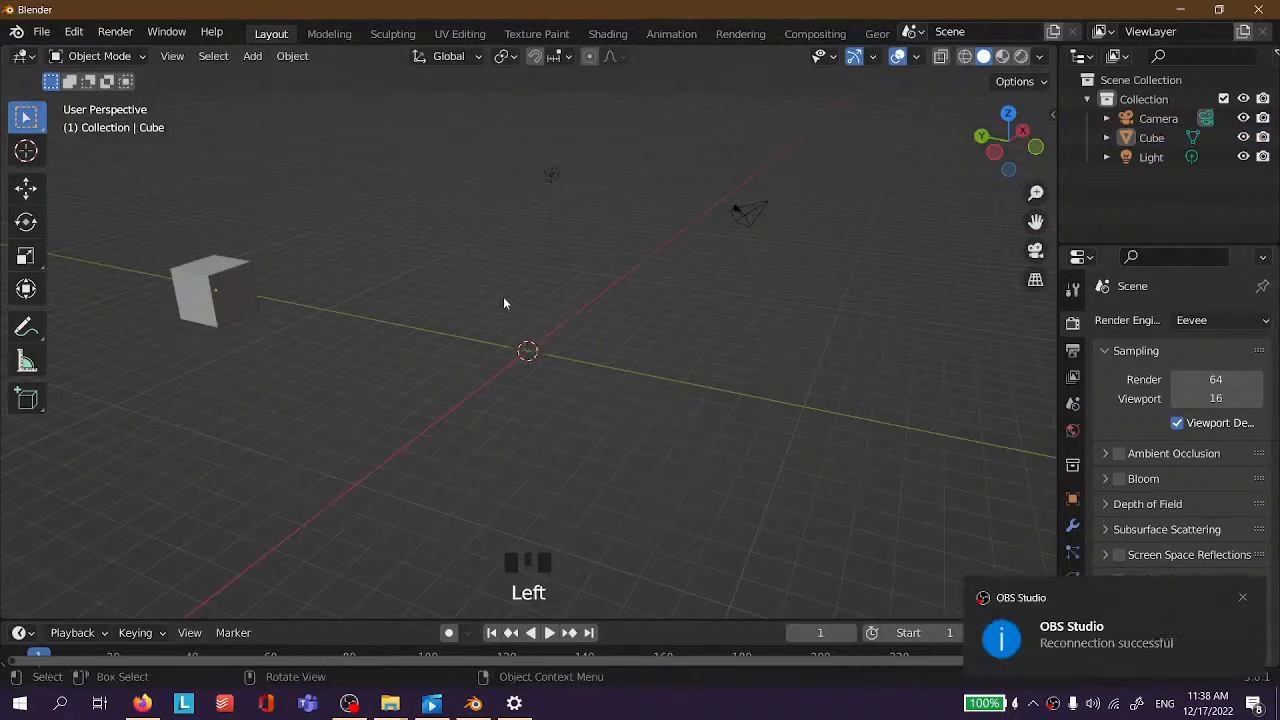
left_click(498, 293)
scroll(501, 293, "up", 6)
scroll(501, 293, "down", 3)
scroll(502, 481, "down", 3)
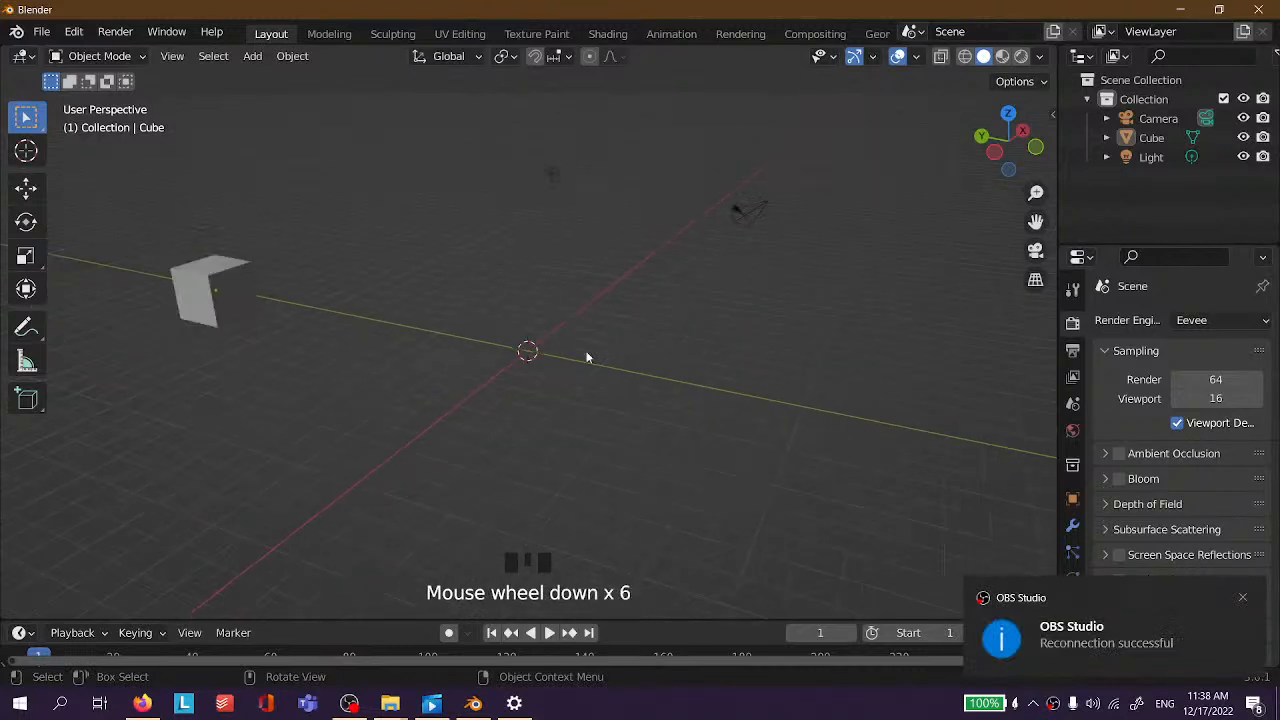
left_click(560, 335)
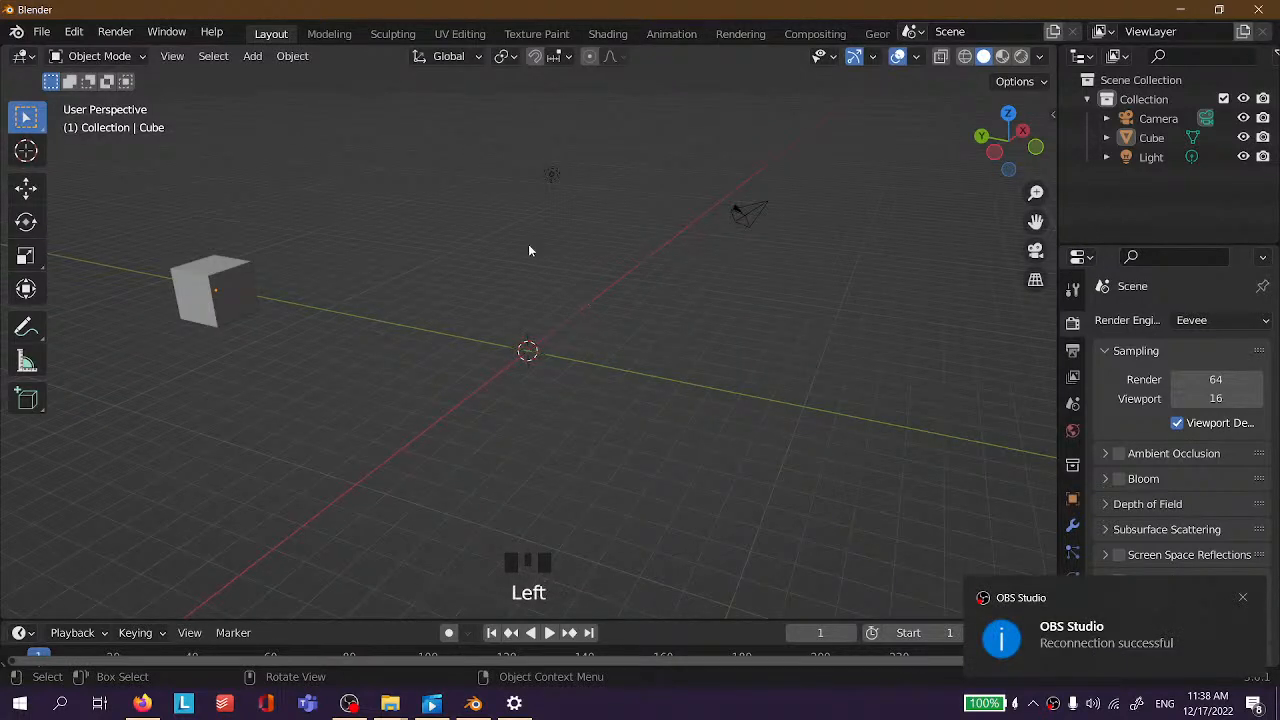
left_click_drag(430, 279, 657, 433)
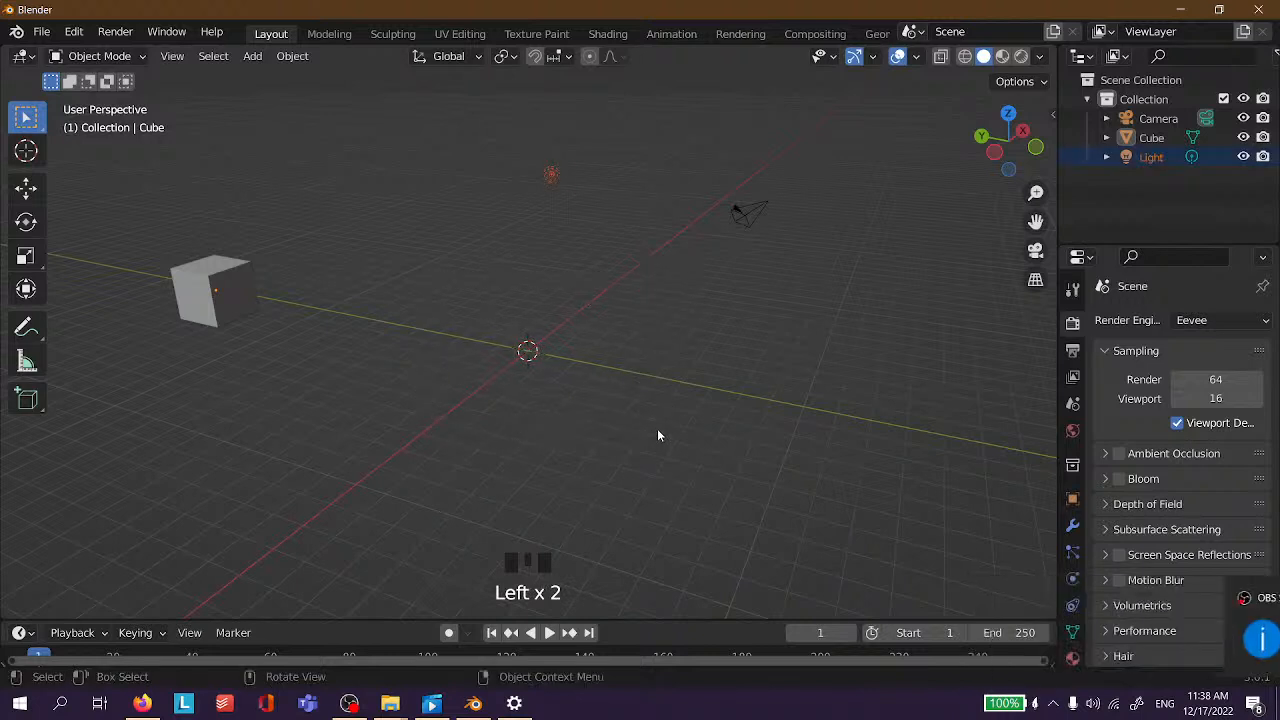
Select the cube lying away from the origin on the Y axis and snap the 3D cursor to the selection.
left_click(238, 287)
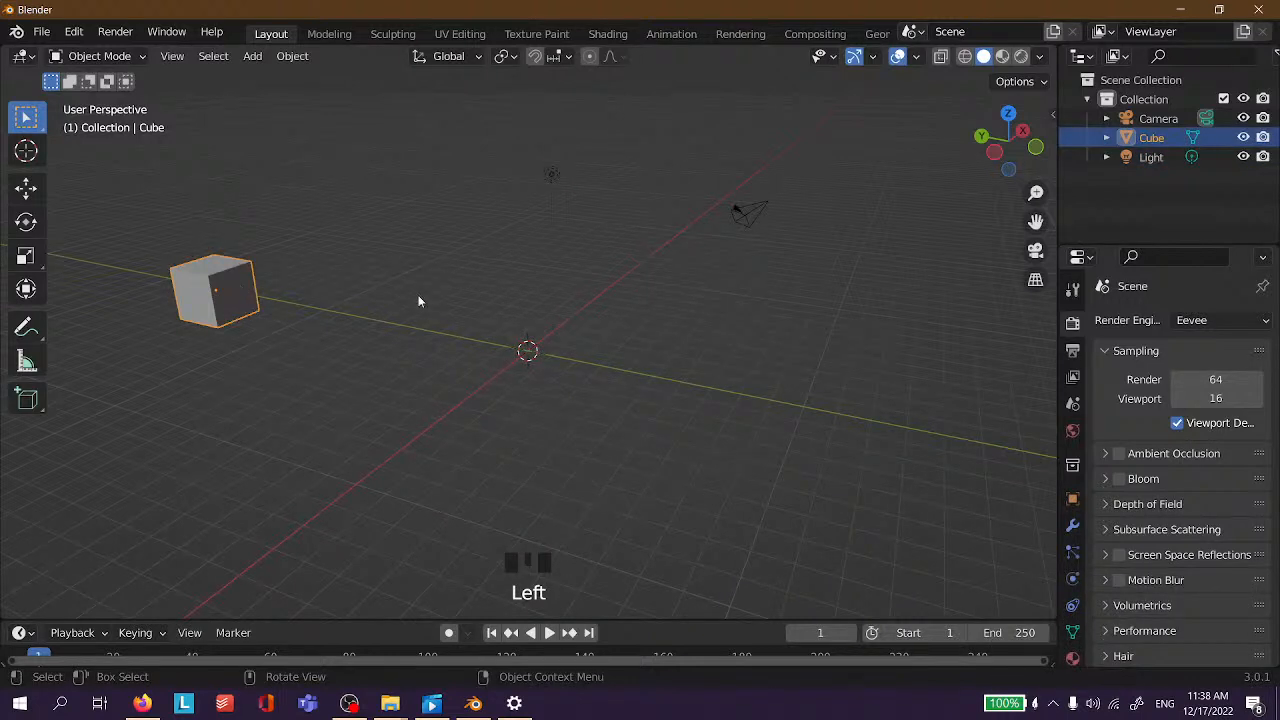
scroll(527, 350, "down", 4)
middle_click_drag(294, 210, 357, 216)
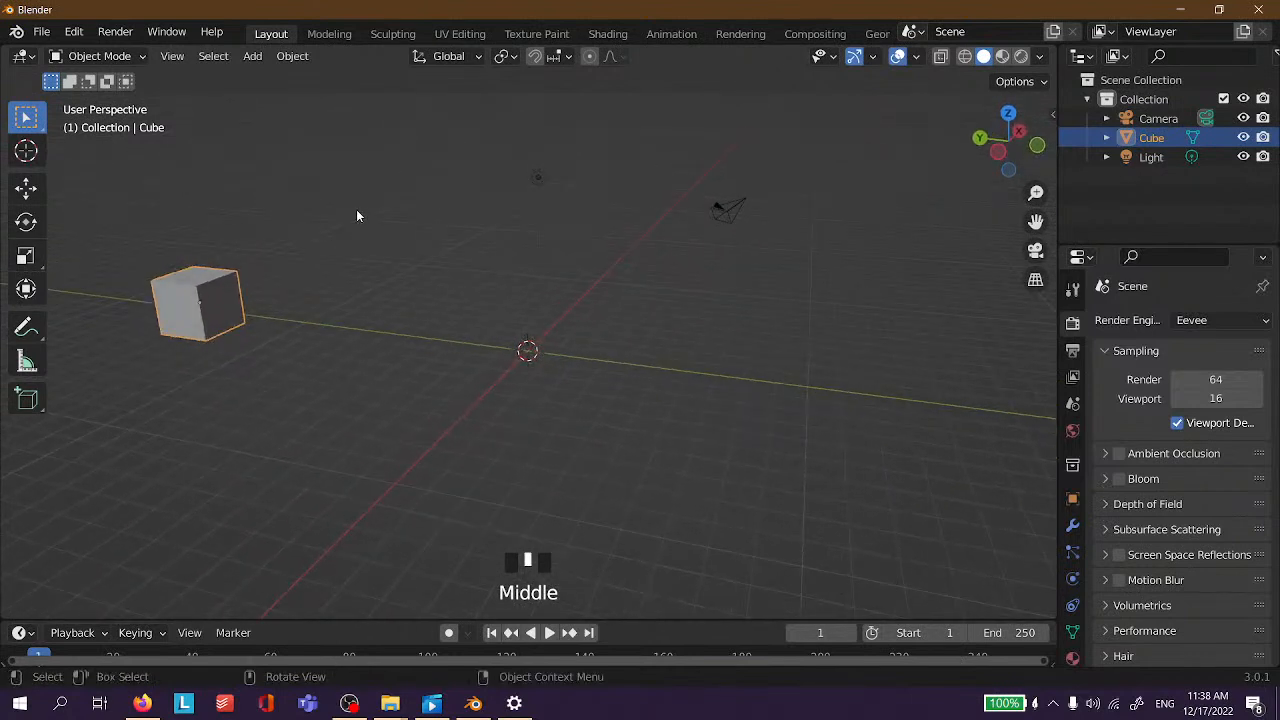
key("shift+s")
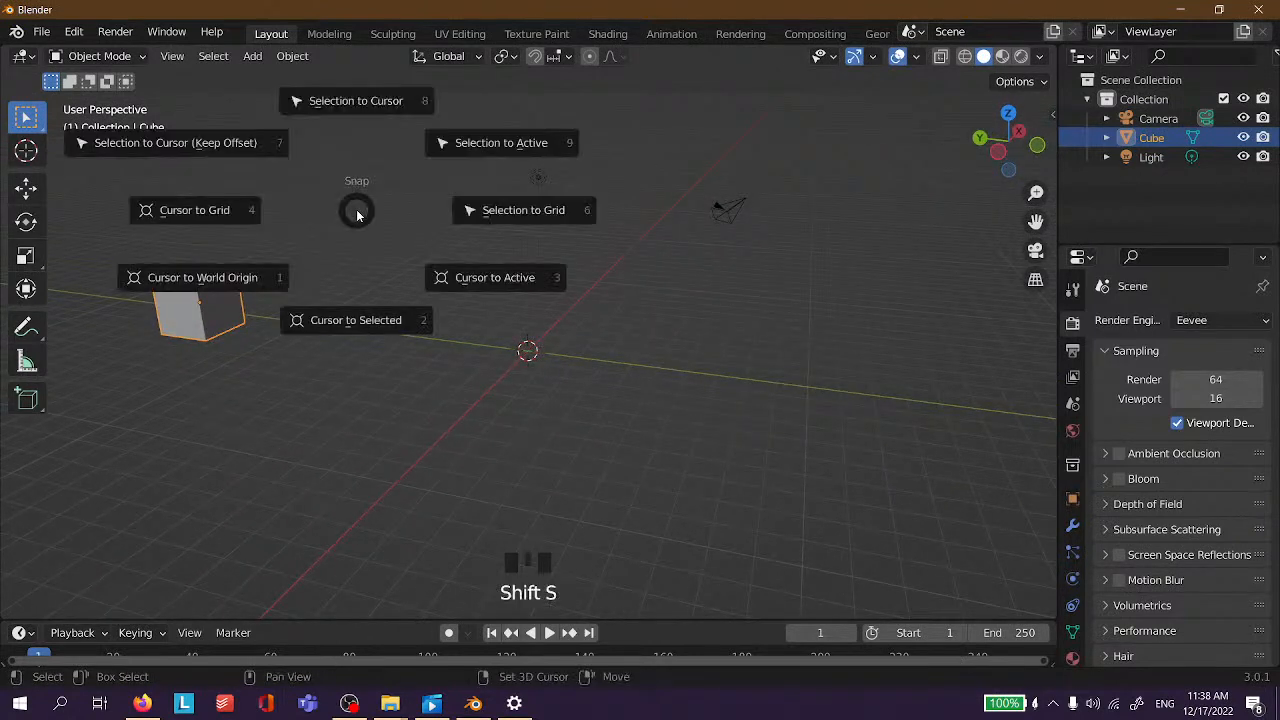
left_click(378, 320)
scroll(168, 276, "up", 3)
middle_click_drag(168, 276, 373, 195)
scroll(330, 290, "down", 2)
scroll(342, 174, "up", 2)
Reselect the cube and snap the 3D cursor to the nearest grid point.
left_click(511, 266)
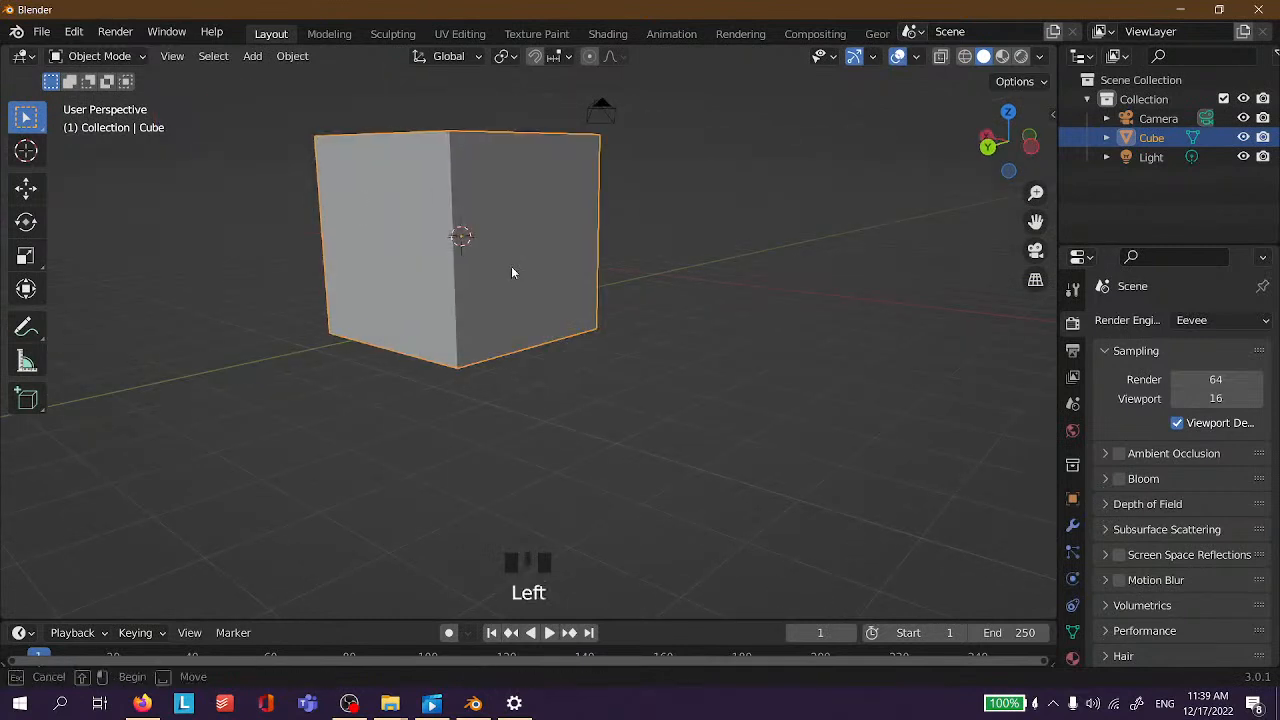
left_click(723, 258)
middle_click_drag(725, 265, 616, 302)
left_click(498, 235)
key("shift+s")
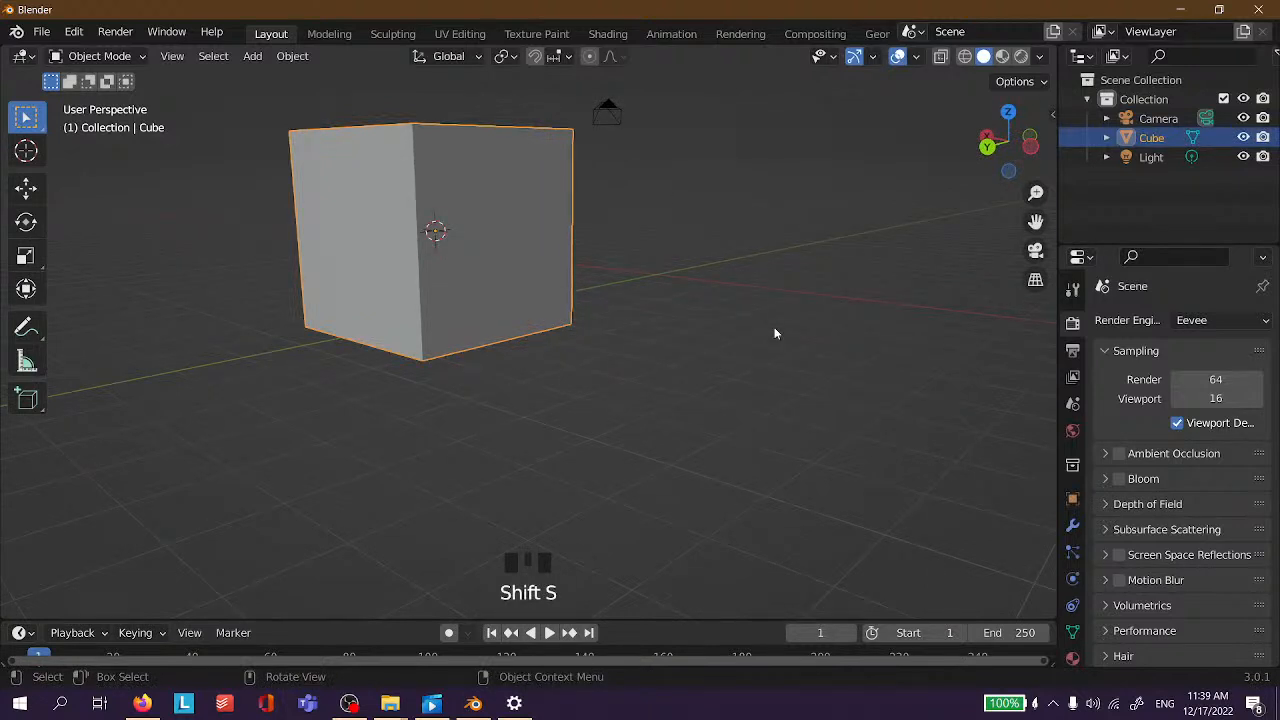
key("shift+s")
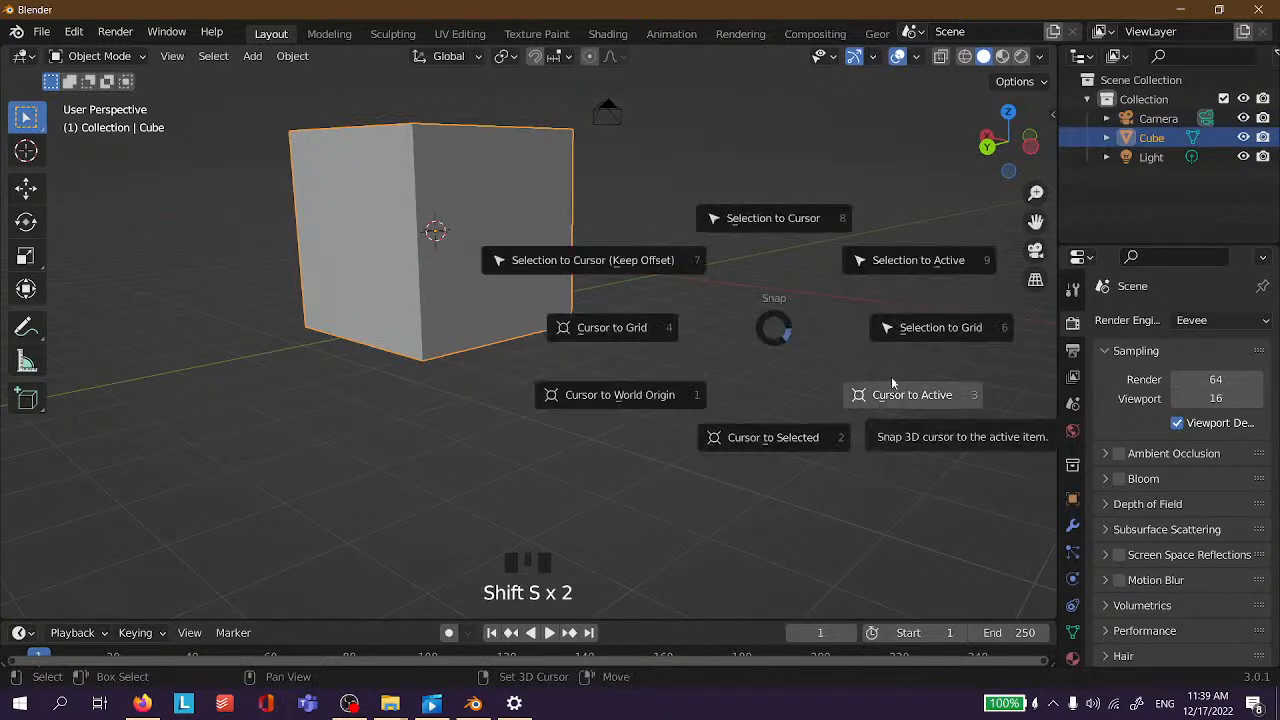
left_click(611, 339)
middle_click_drag(612, 344, 593, 313)
scroll(415, 316, "down", 2)
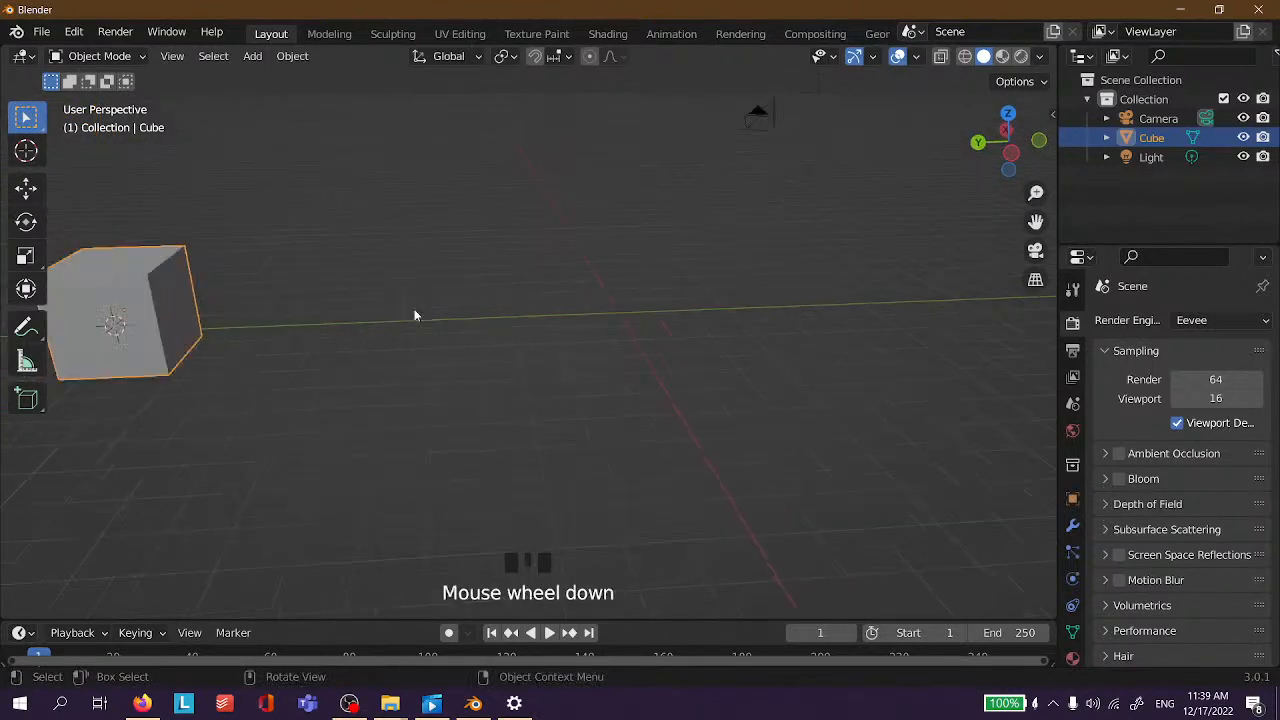
Snap the 3D cursor back to the world origin.
key("shift+s")
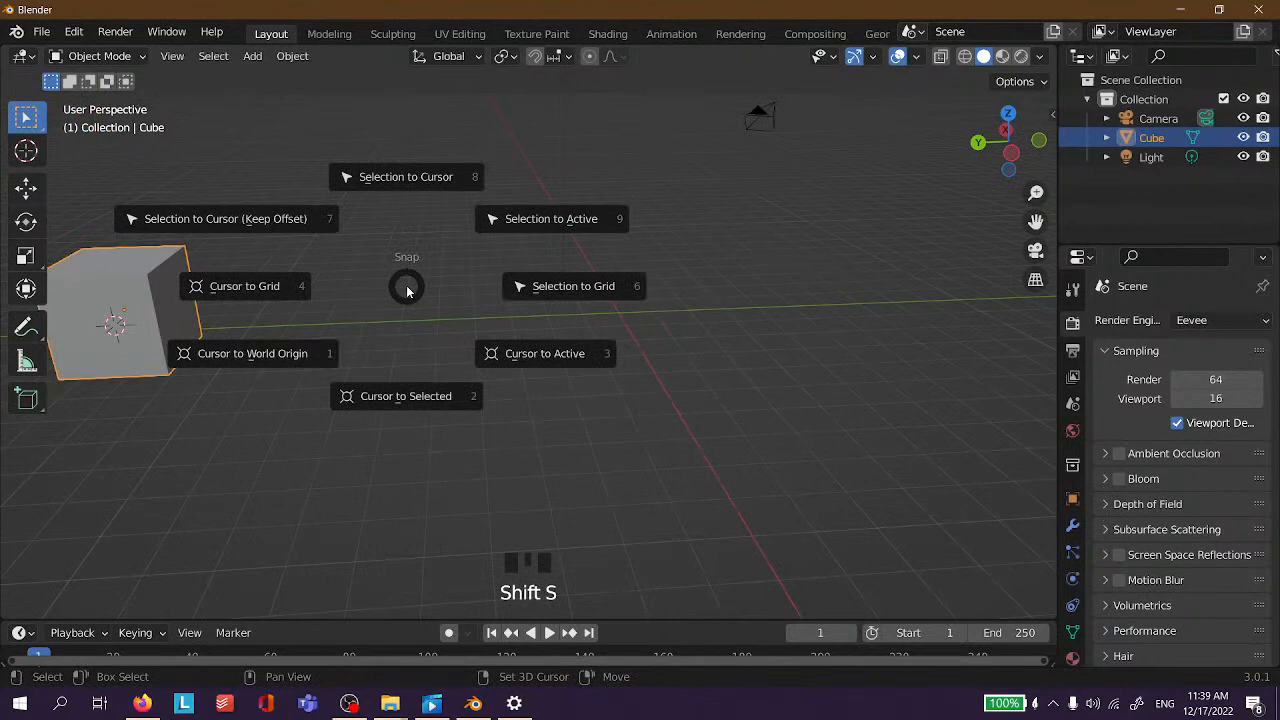
key("shift+s")
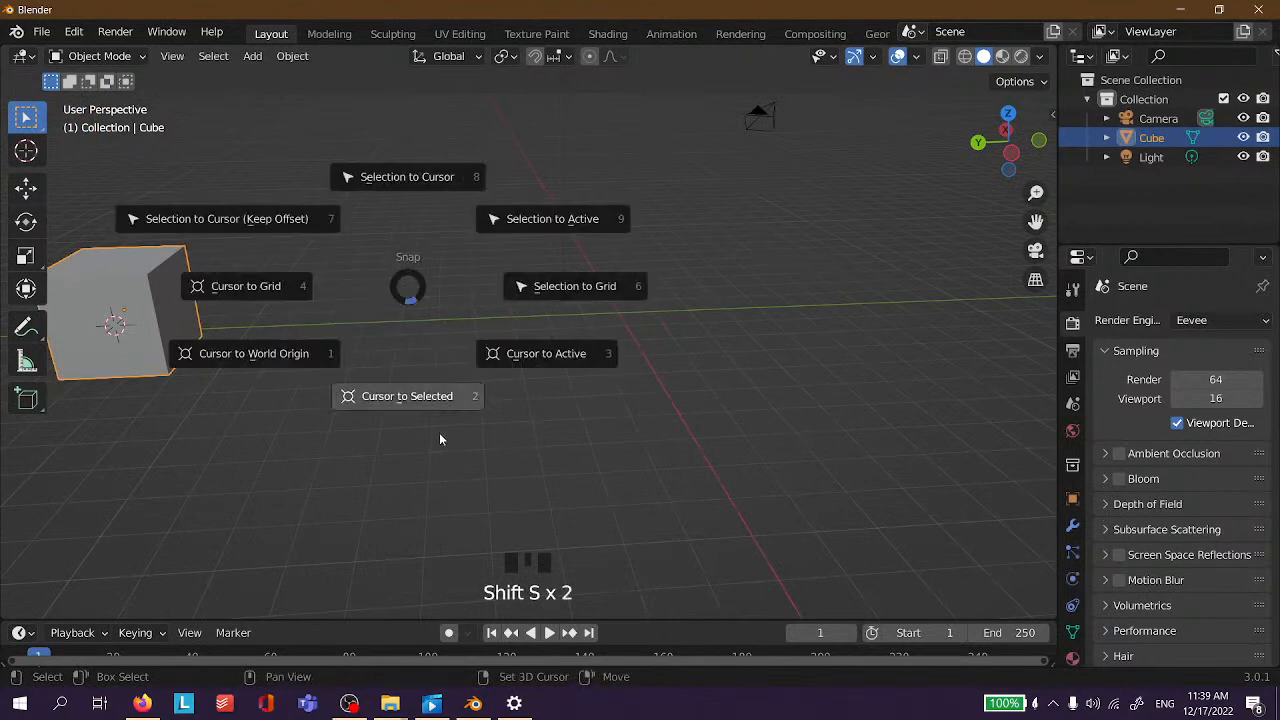
left_click(220, 388)
left_click(262, 298)
left_click(182, 302)
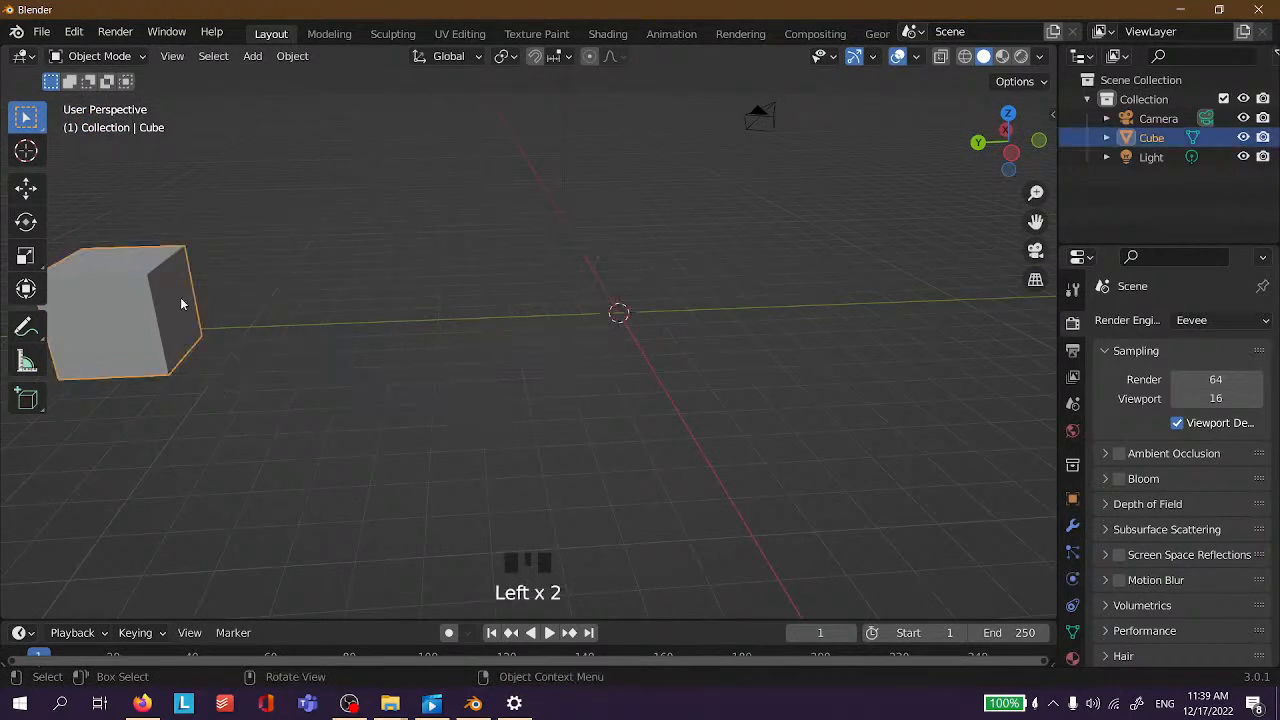
middle_click_drag(182, 302, 380, 318)
left_click_drag(688, 256, 569, 378)
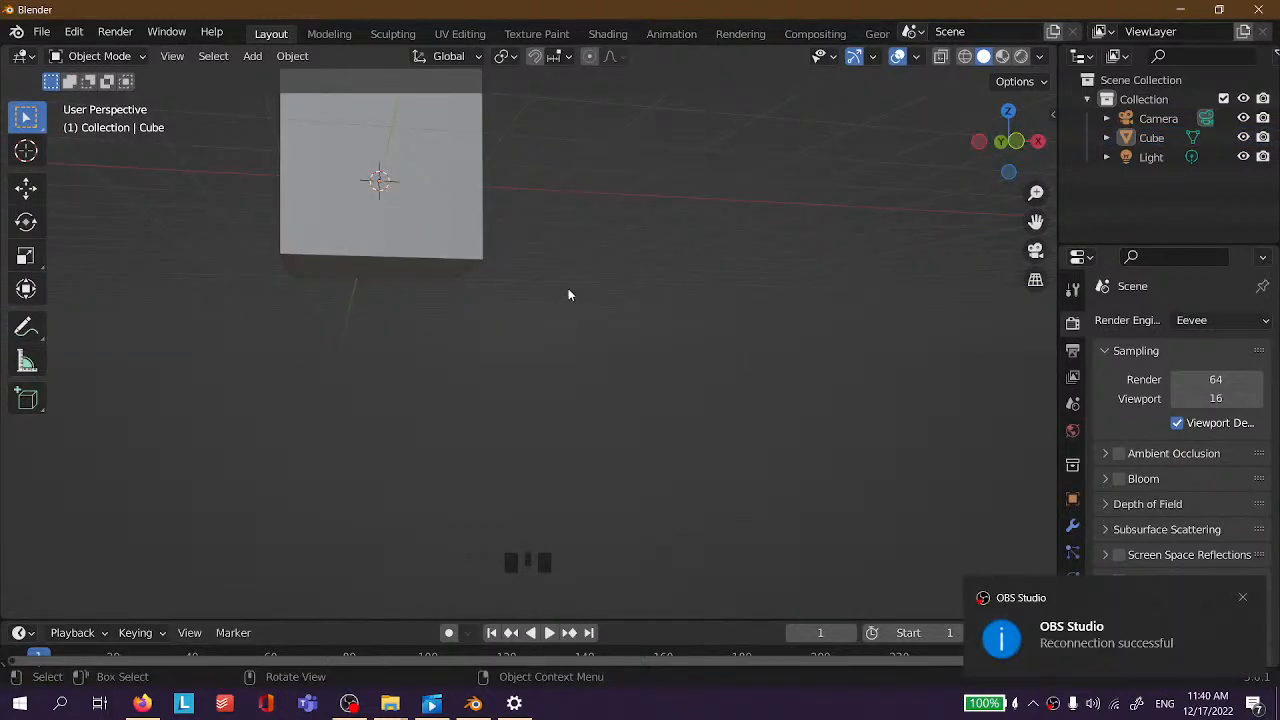
Select the cube and place the 3D cursor by hand a short distance beside it, close to the Y axis.
scroll(511, 280, "down", 2)
left_click(410, 210)
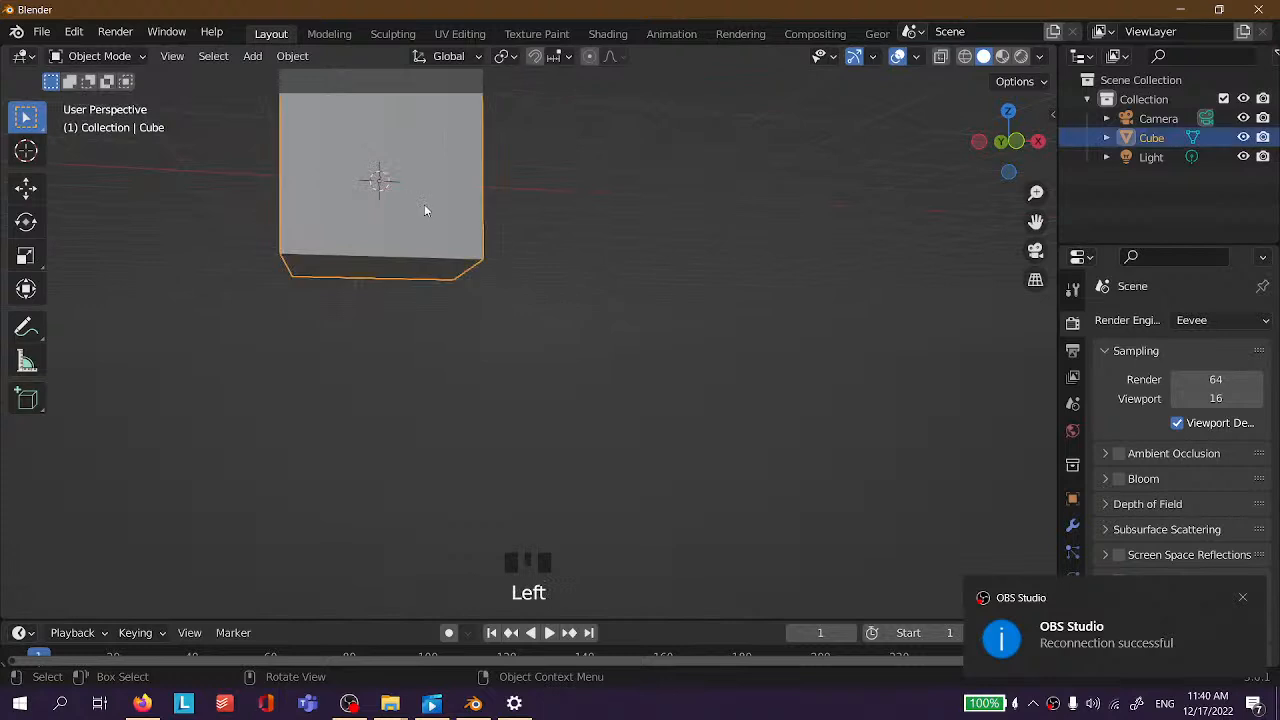
scroll(591, 200, "up", 3)
scroll(569, 240, "down", 3)
middle_click_drag(569, 240, 563, 276)
scroll(767, 262, "up", 3)
scroll(382, 296, "down", 2)
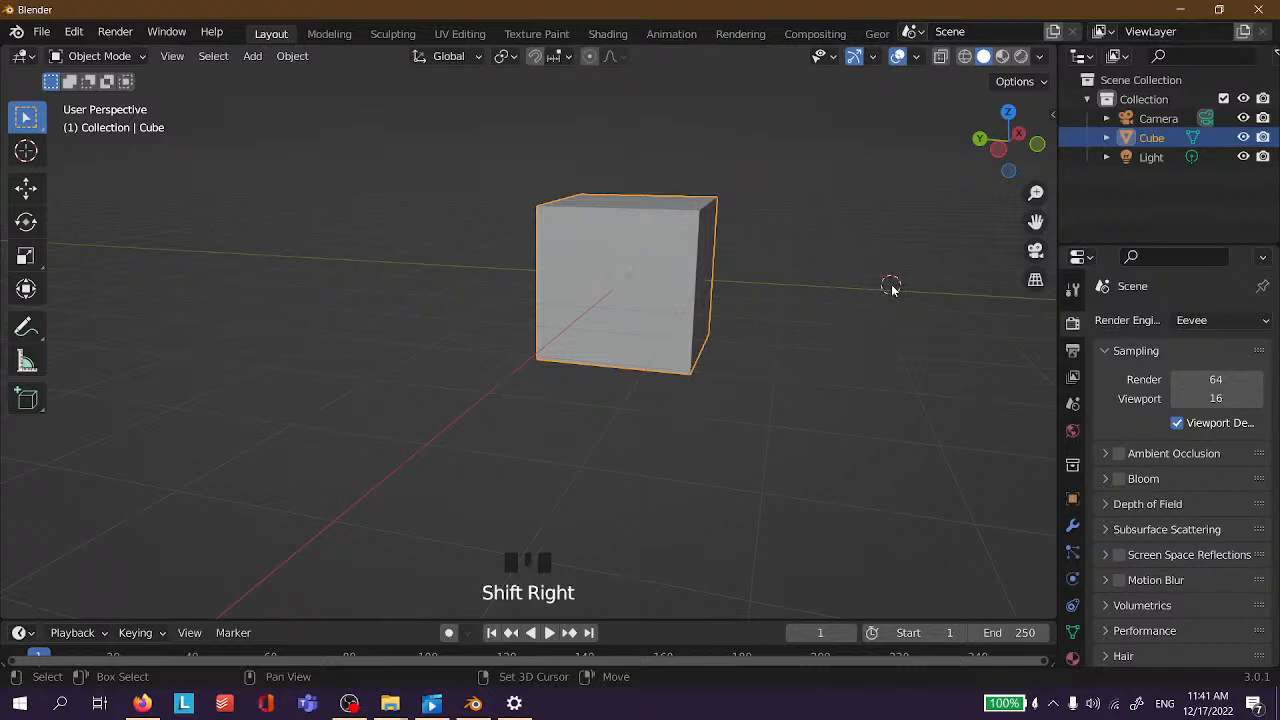
Set the selected cube's origin to the 3D cursor.
right_click(604, 259)
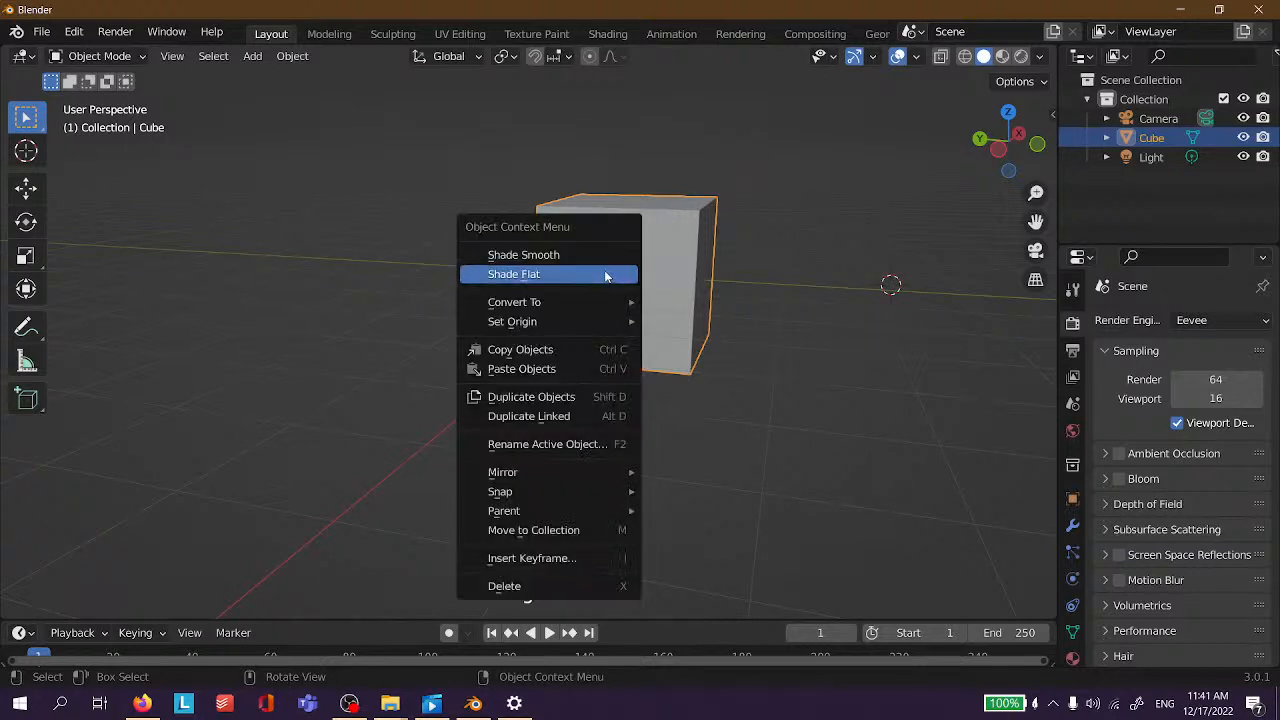
mouse_move(560, 336)
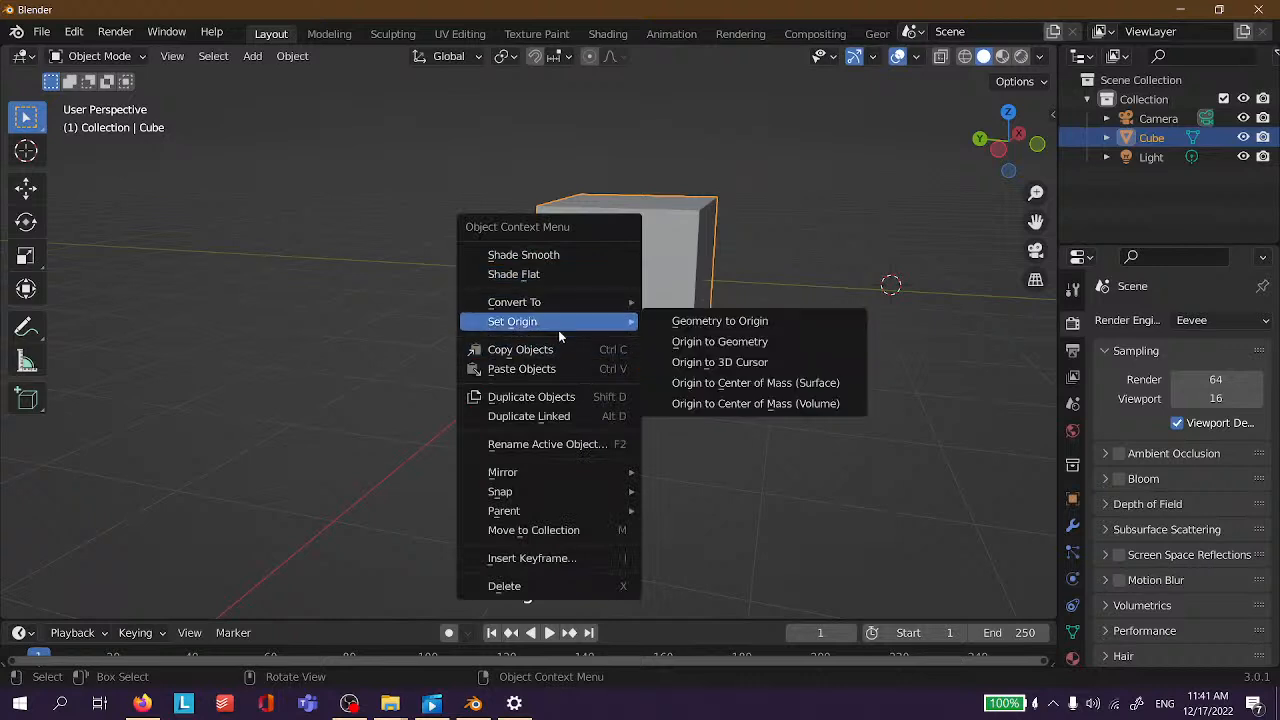
left_click(736, 366)
mouse_move(737, 366)
middle_mouse_down()
mouse_move(843, 343)
mouse_move(723, 356)
middle_mouse_up()
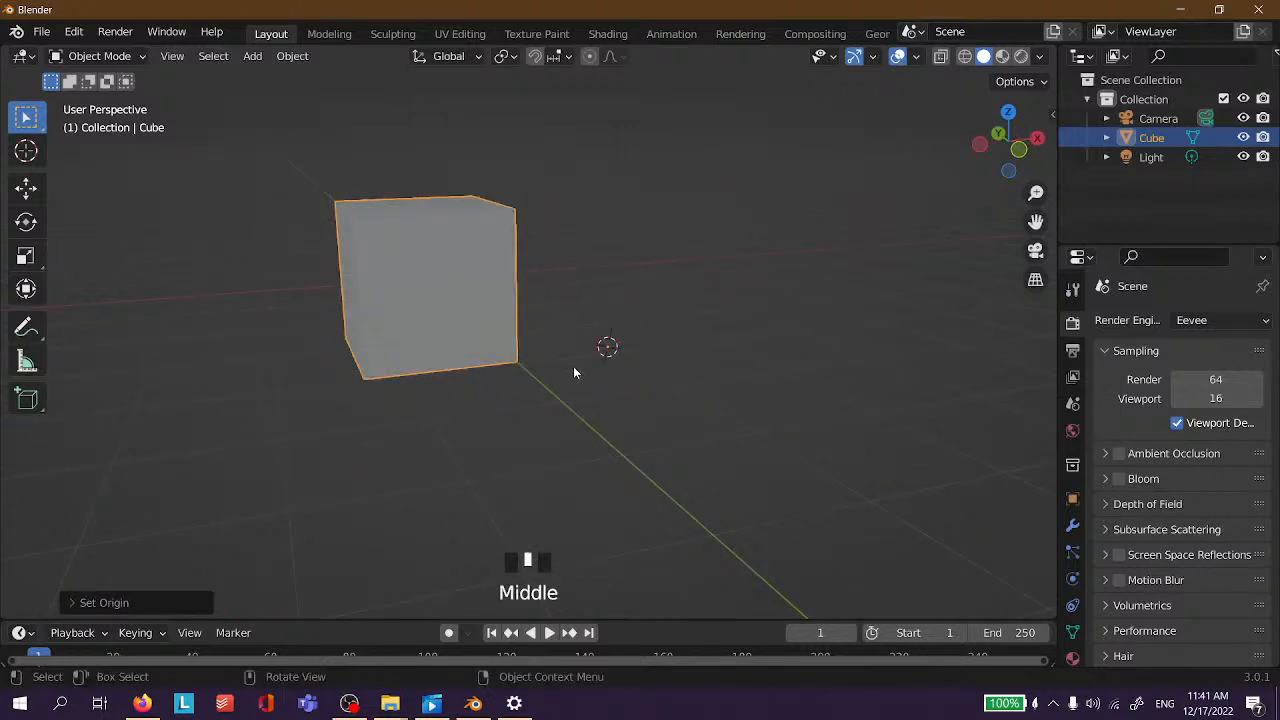
scroll(504, 393, "up", 1)
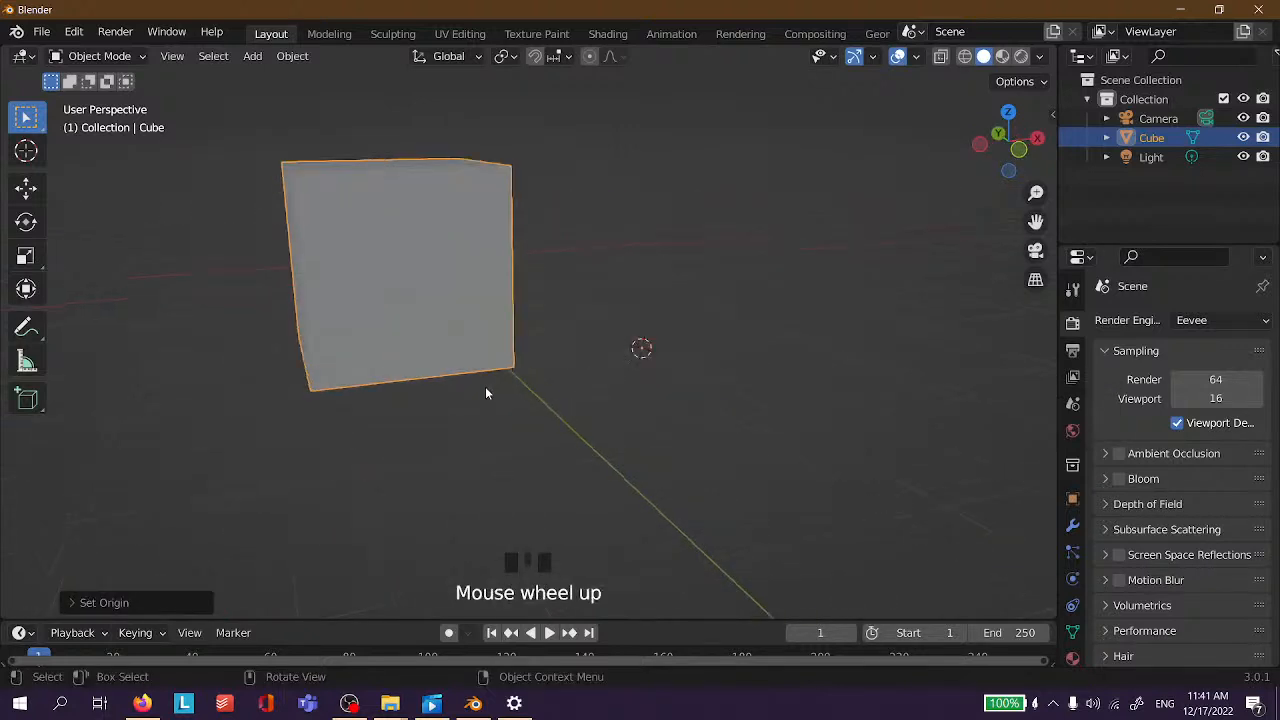
middle_click_drag(486, 389, 509, 394)
scroll(509, 394, "down", 2)
Reselect the cube, hide it, and undo the hiding.
left_click(653, 256)
left_click(535, 297)
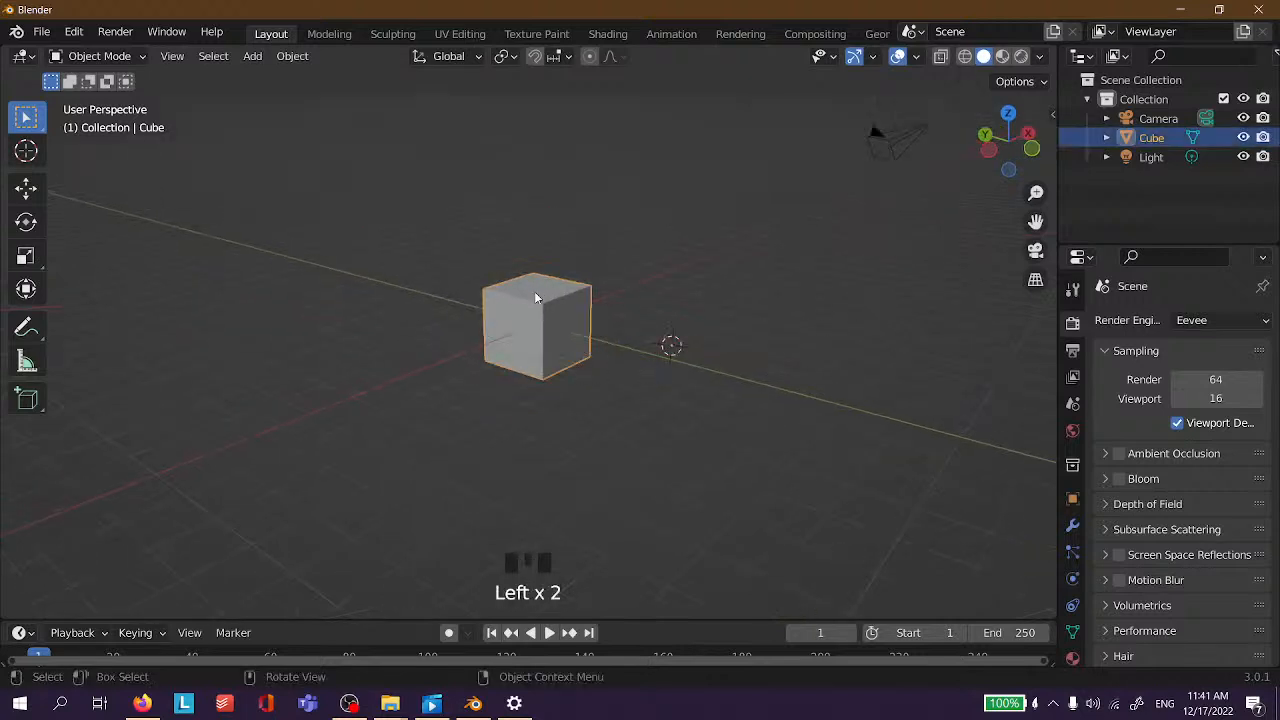
key("h")
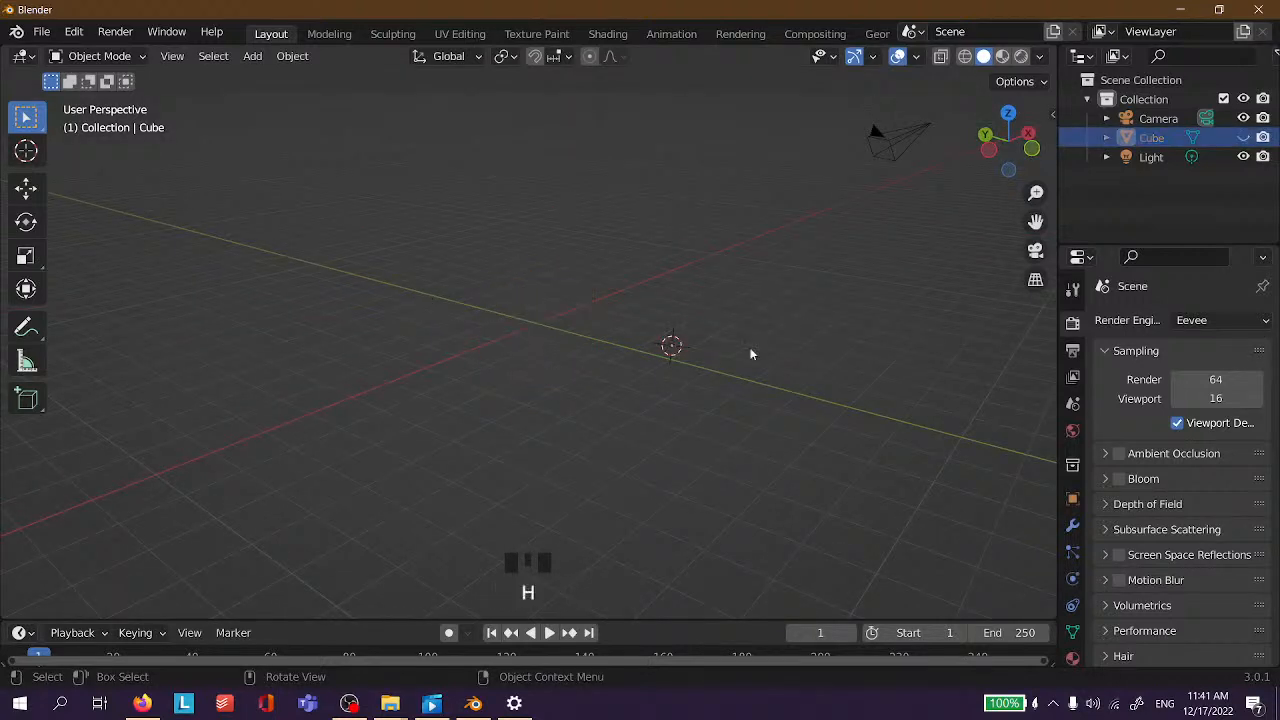
scroll(581, 349, "down", 5)
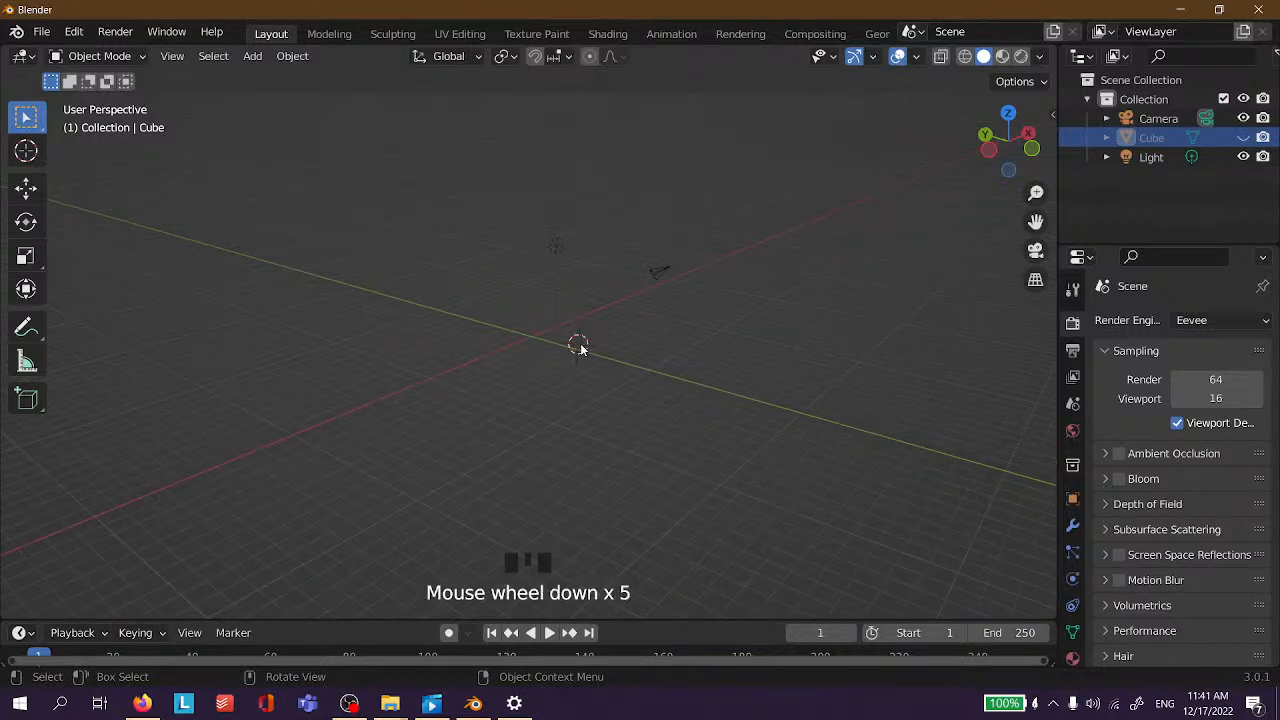
key("ctrl+z")
scroll(523, 308, "up", 4)
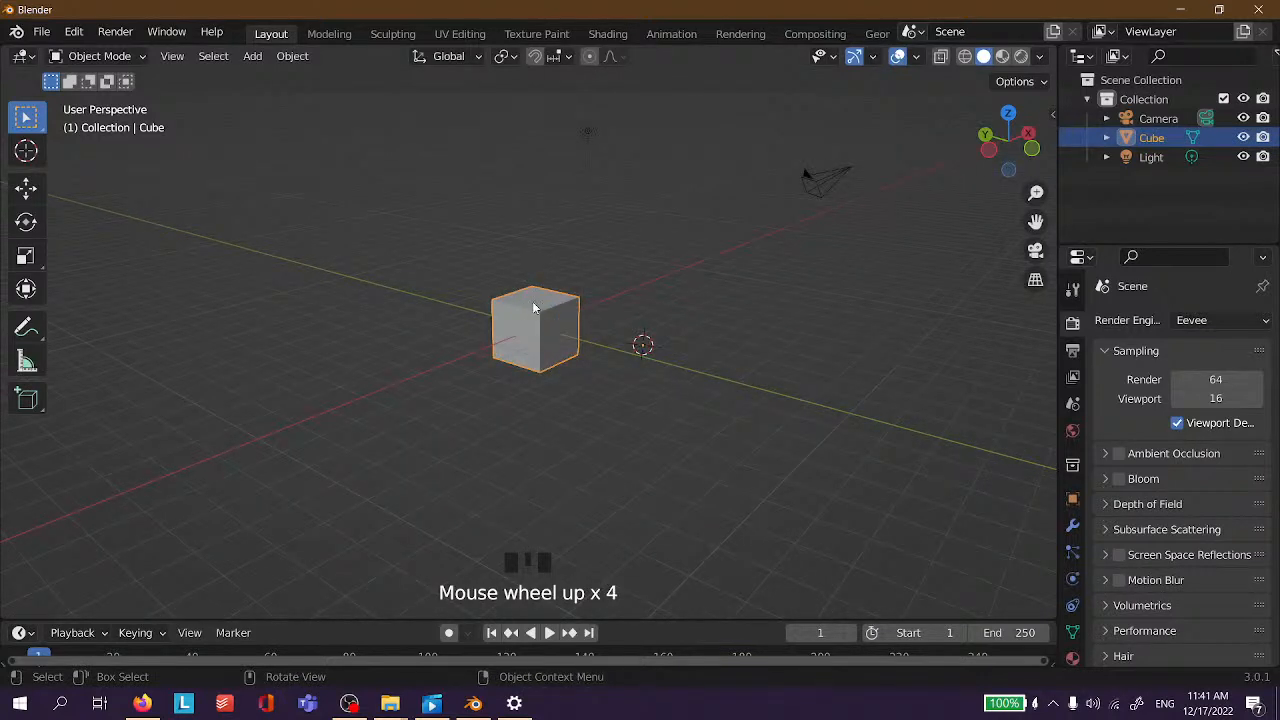
Move the cube freely away from the world origin, along with its offset origin point, and reselect it.
key("g")
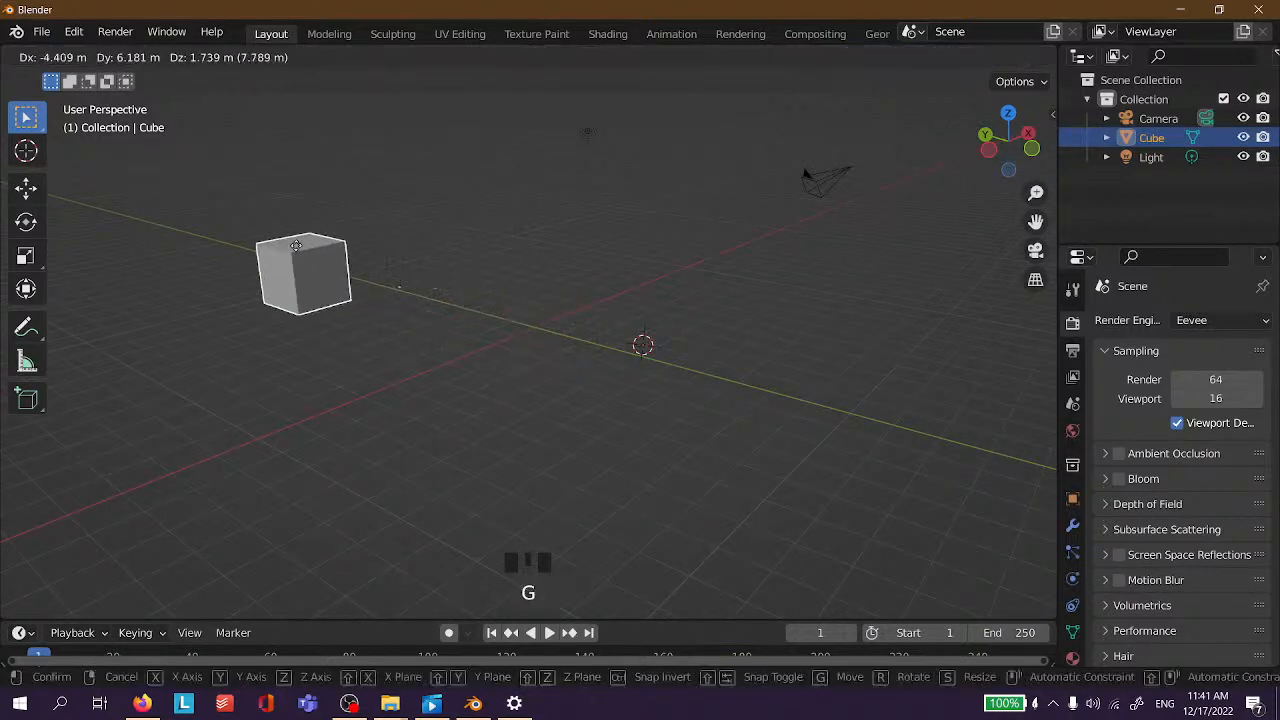
left_click(306, 285)
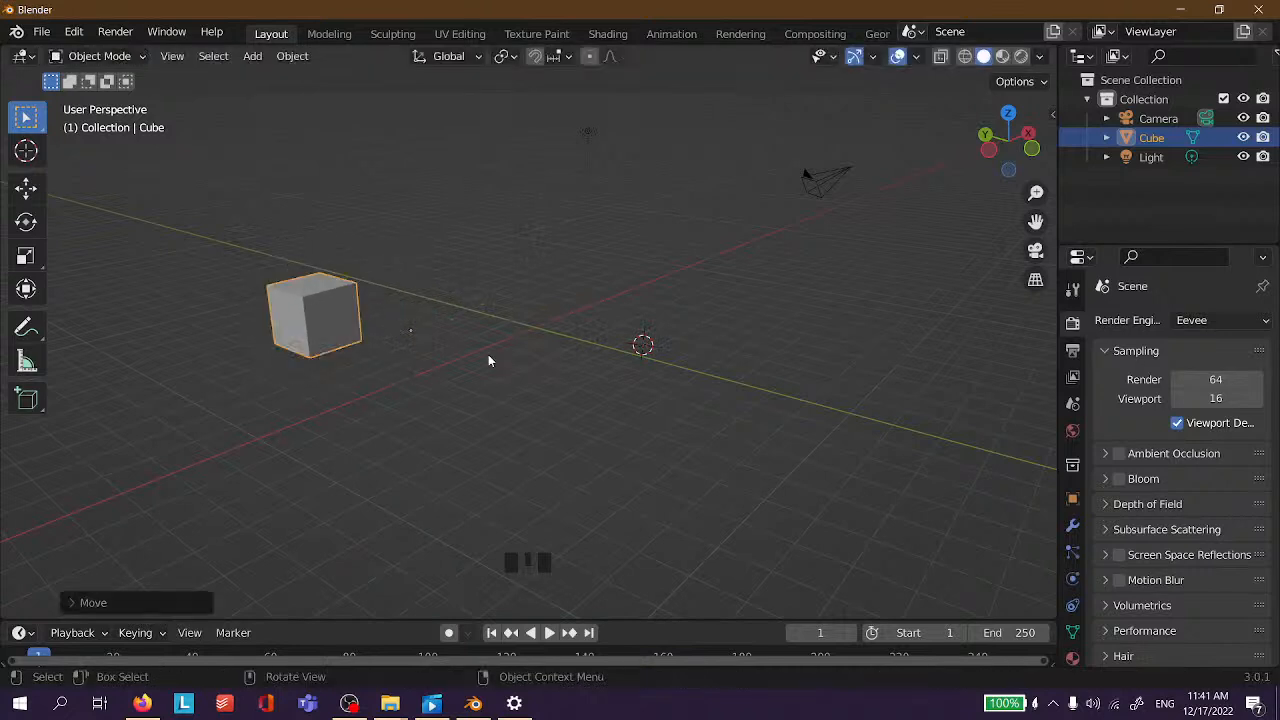
left_click(488, 360)
left_click(323, 294)
Rotate the cube freely around its offset origin and scale it up from that point.
key("r")
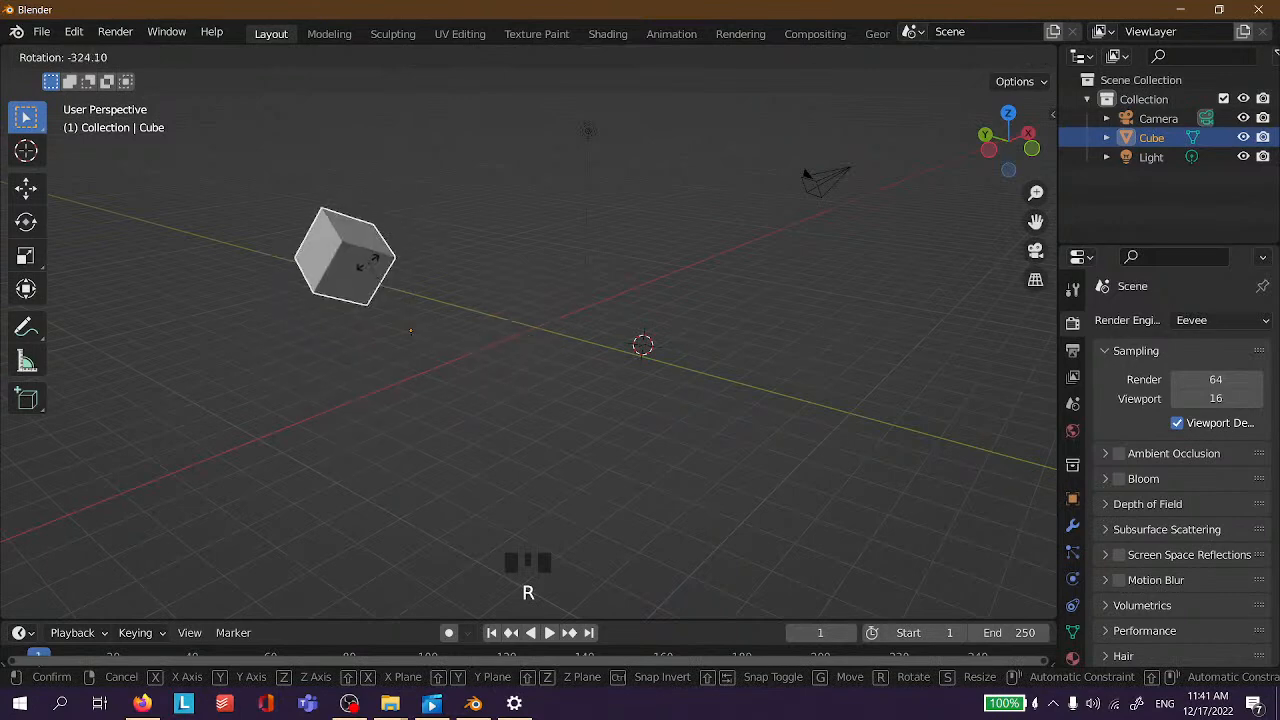
left_click(388, 284)
key("s")
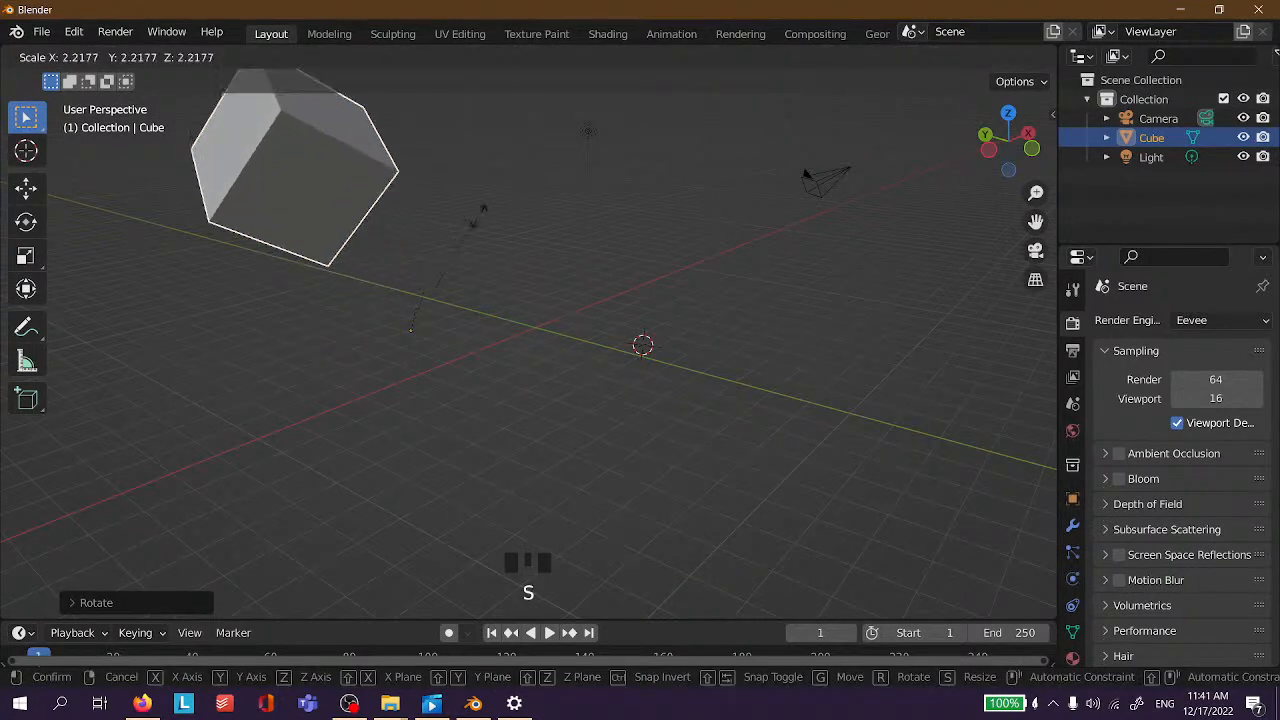
left_click(509, 194)
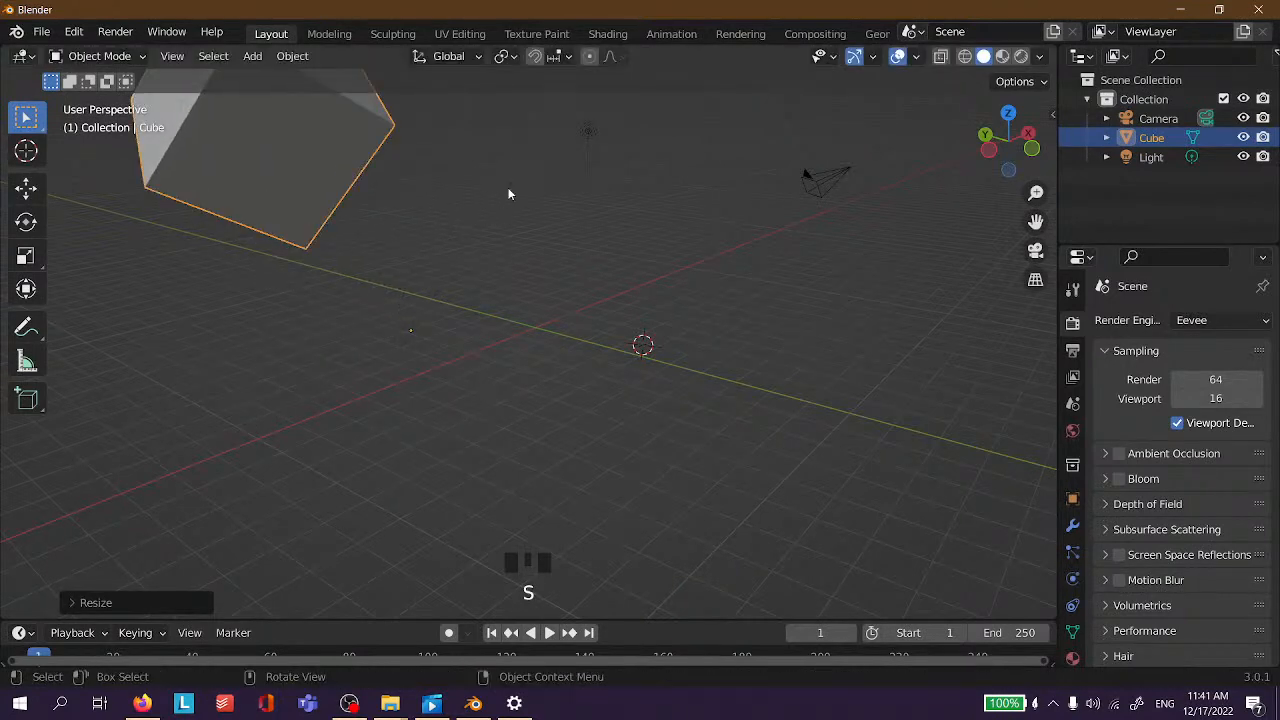
scroll(426, 220, "down", 3)
left_click(521, 301)
scroll(500, 277, "up", 3)
scroll(432, 256, "down", 4)
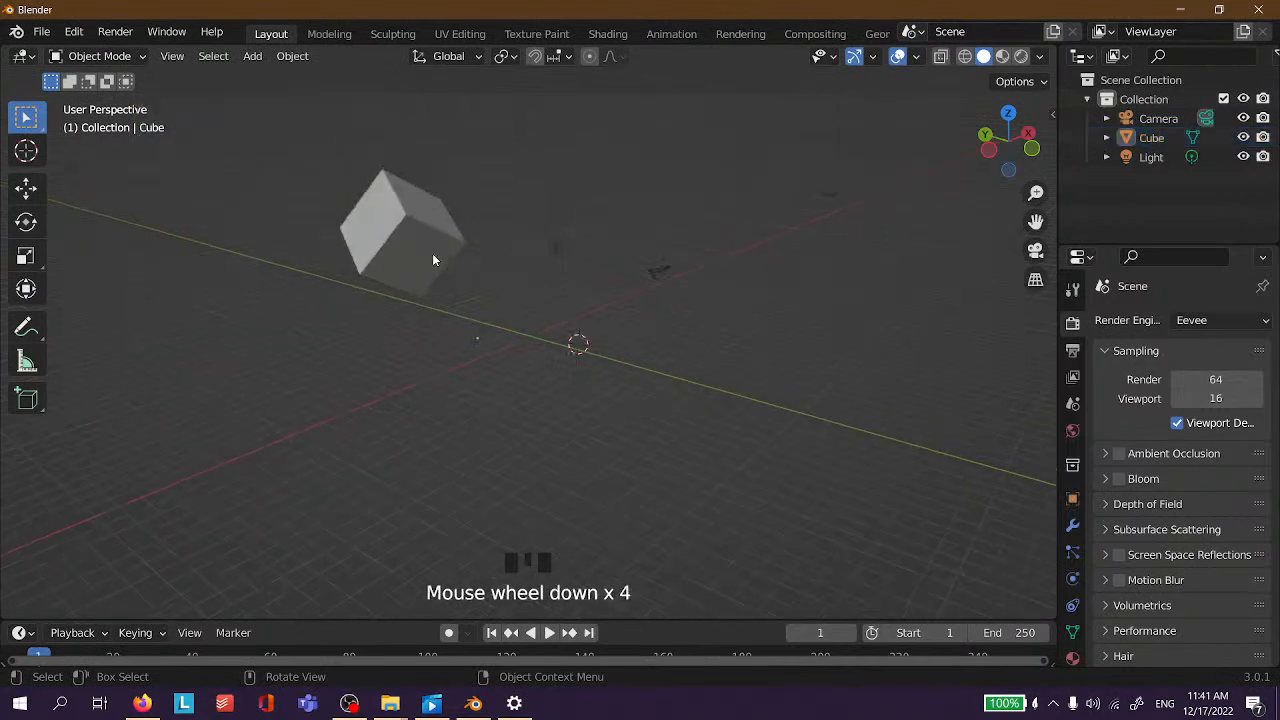
Select the tilted cube and clear its scale and location, leaving its rotation alone.
middle_click_drag(432, 256, 486, 260)
left_click(422, 240)
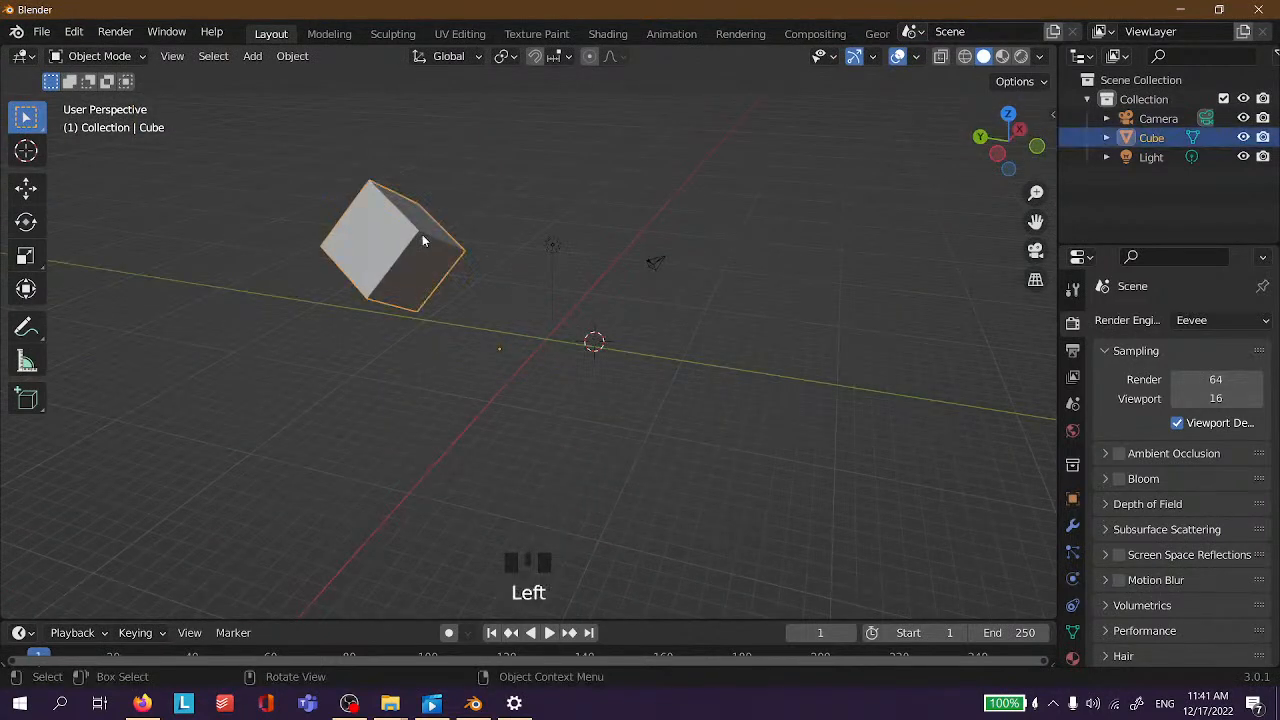
key("alt+s")
key("alt+g")
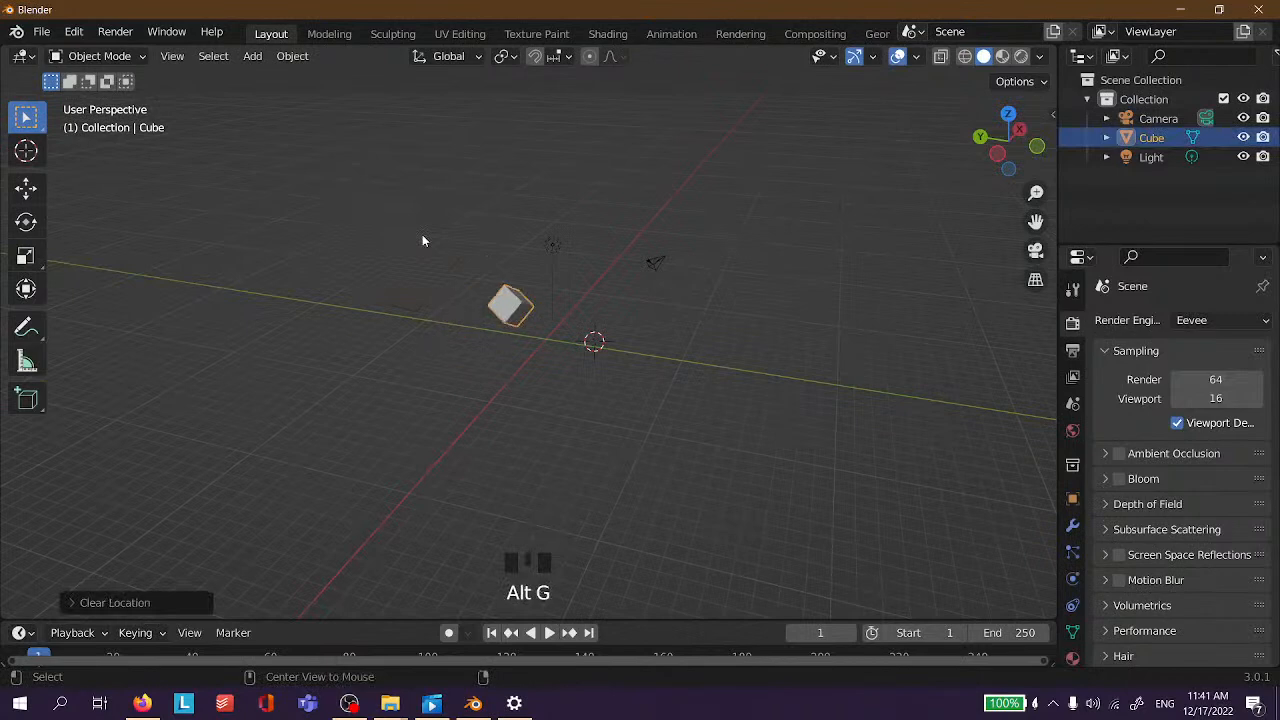
scroll(501, 250, "up", 5)
scroll(511, 244, "up", 3)
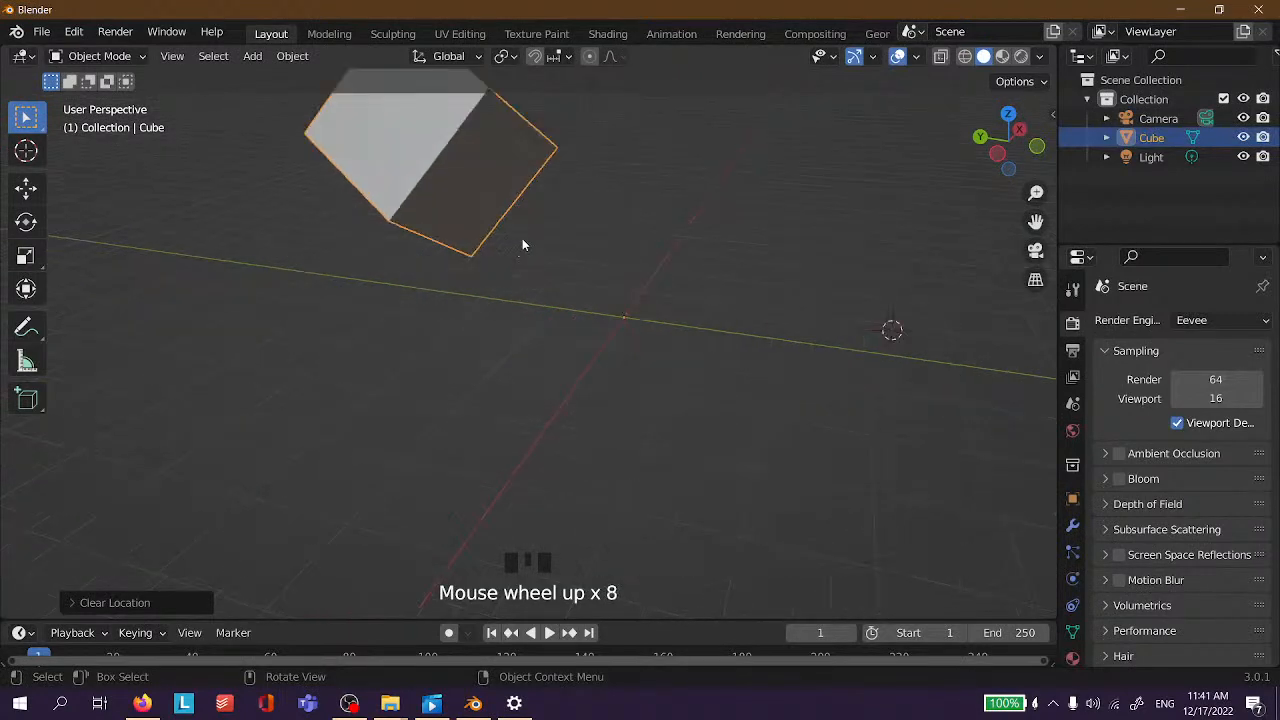
scroll(523, 242, "down", 2)
middle_click_drag(598, 248, 648, 297)
scroll(635, 291, "up", 2)
scroll(600, 276, "down", 3)
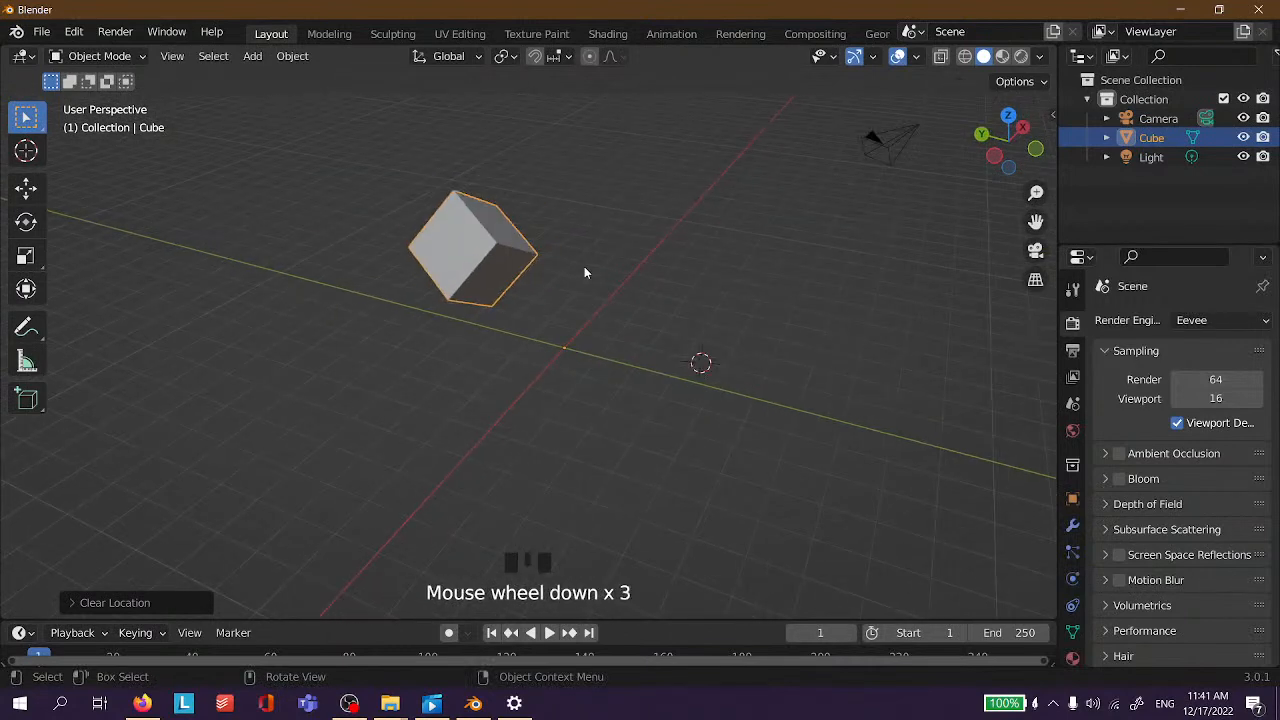
Delete the tilted cube and add a new mesh cube at the 3D cursor.
key("x")
left_click(585, 270)
key("shift+a")
mouse_move(586, 271)
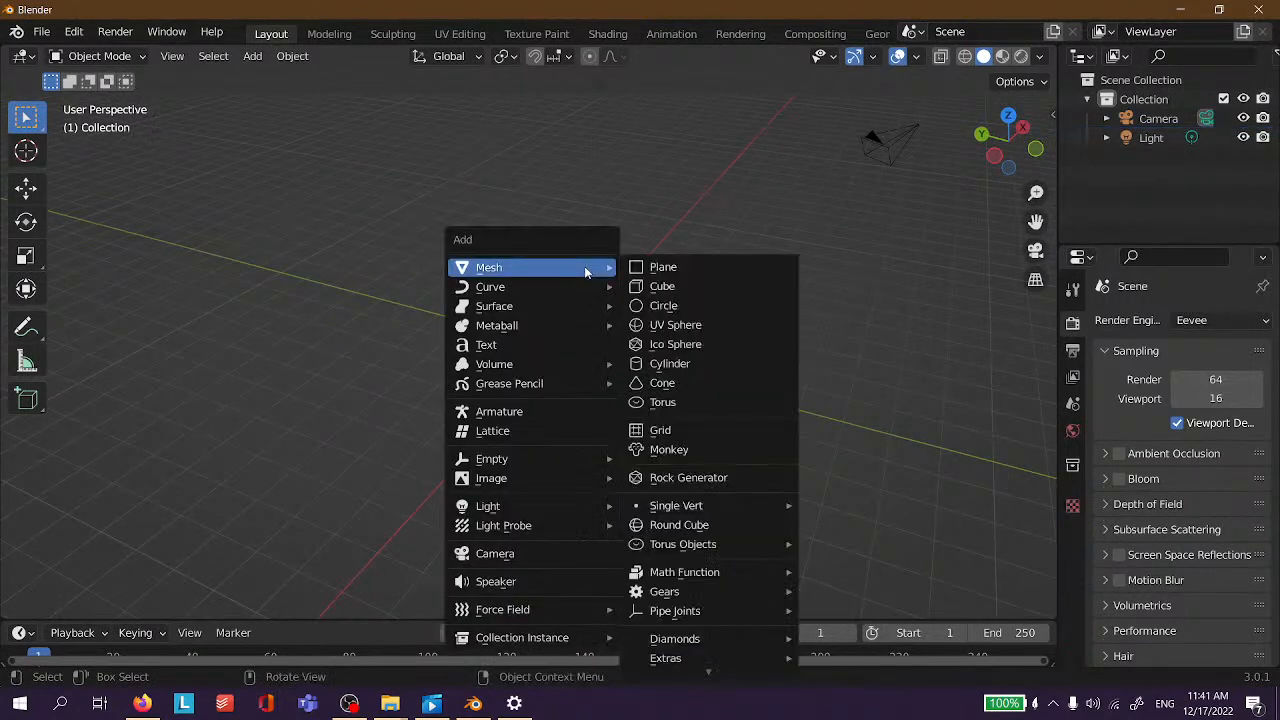
left_click(745, 290)
scroll(831, 333, "up", 3)
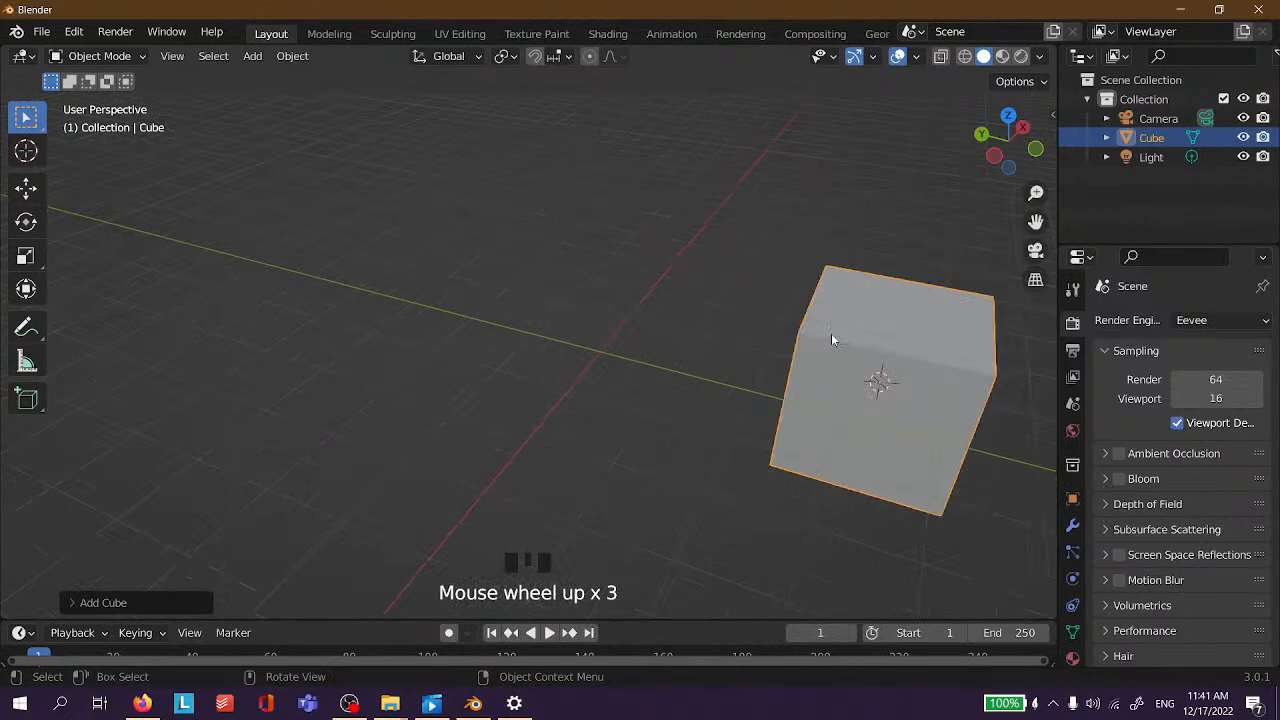
Move the new cube away from the 3D cursor to beside the world origin and deselect it.
key("g")
left_click(557, 249)
left_click(700, 277)
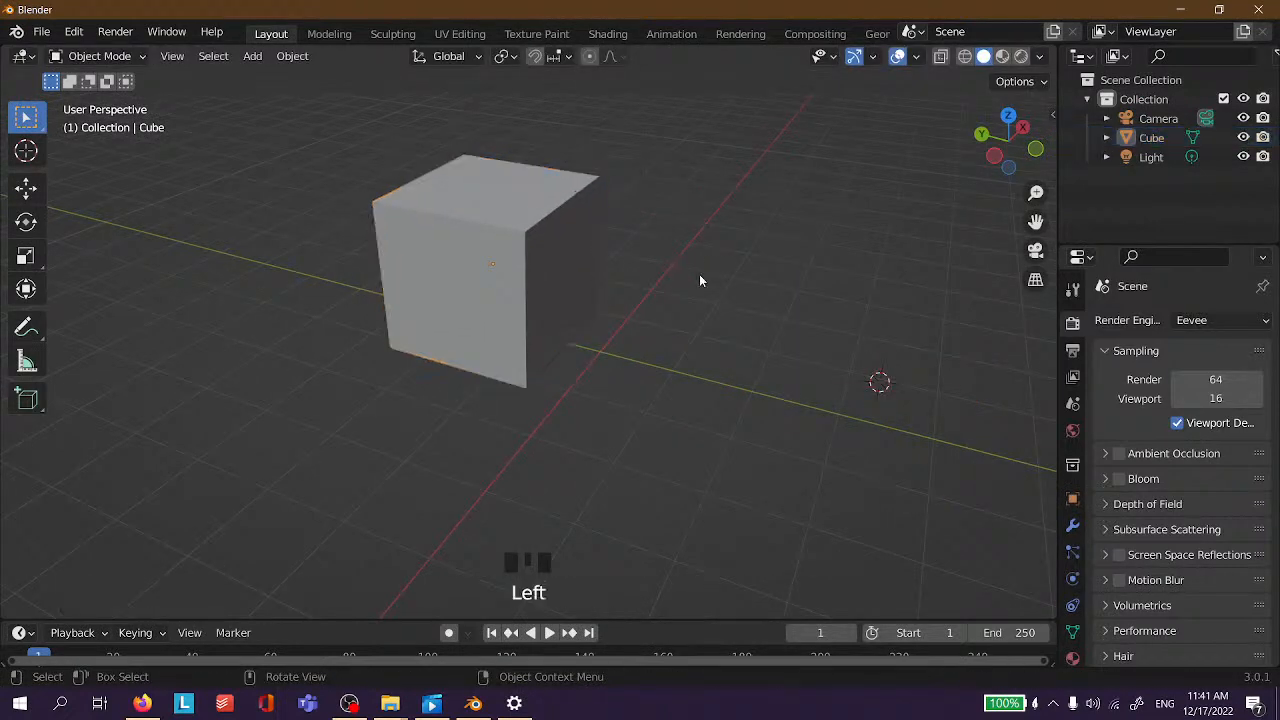
Enter Edit Mode on the cube with face selection and select its bottom face.
middle_click_drag(700, 277, 679, 312)
scroll(434, 331, "up", 3)
middle_click_drag(434, 331, 350, 354, "shift")
scroll(457, 314, "down", 2)
left_click(474, 324)
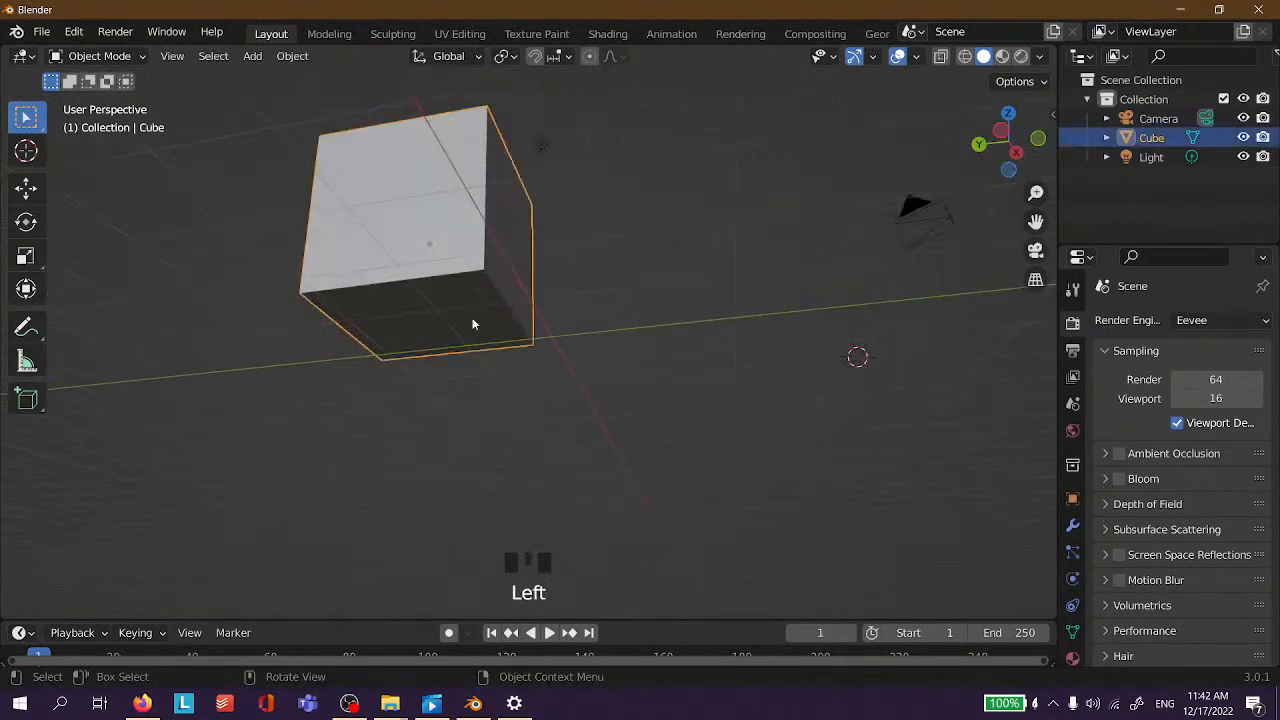
scroll(472, 326, "up", 4)
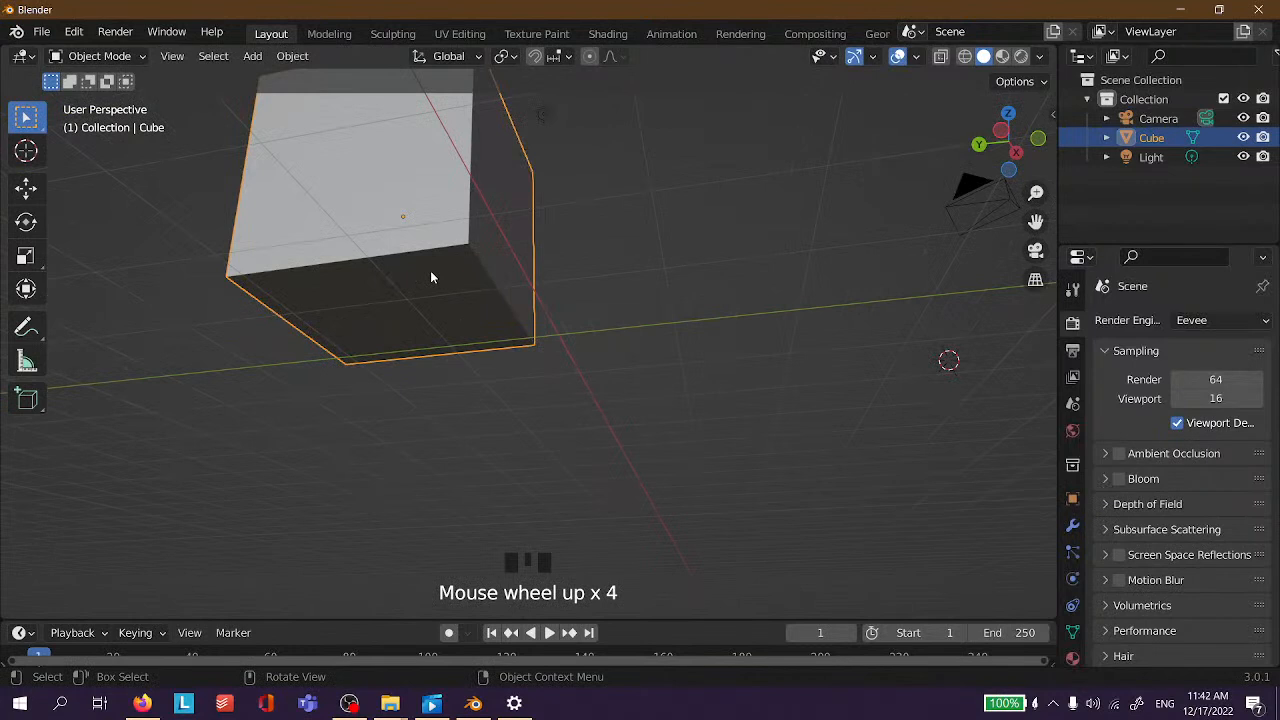
key("Tab")
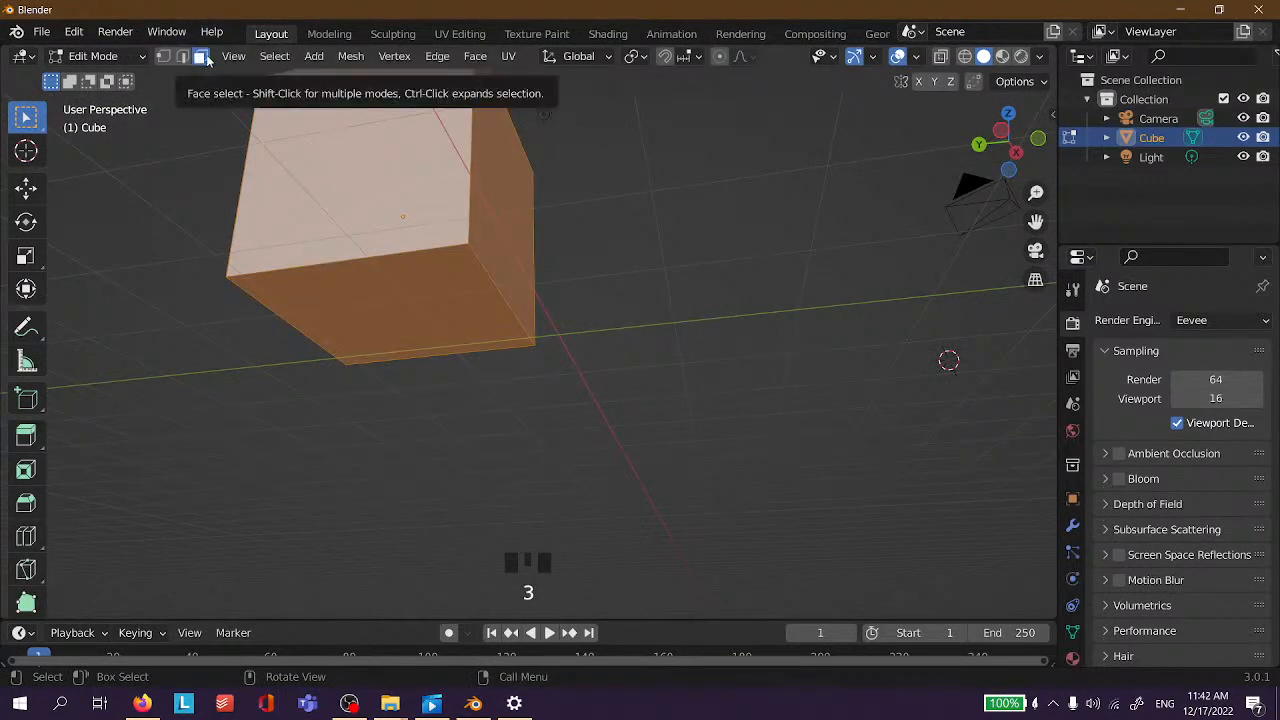
left_click(439, 295)
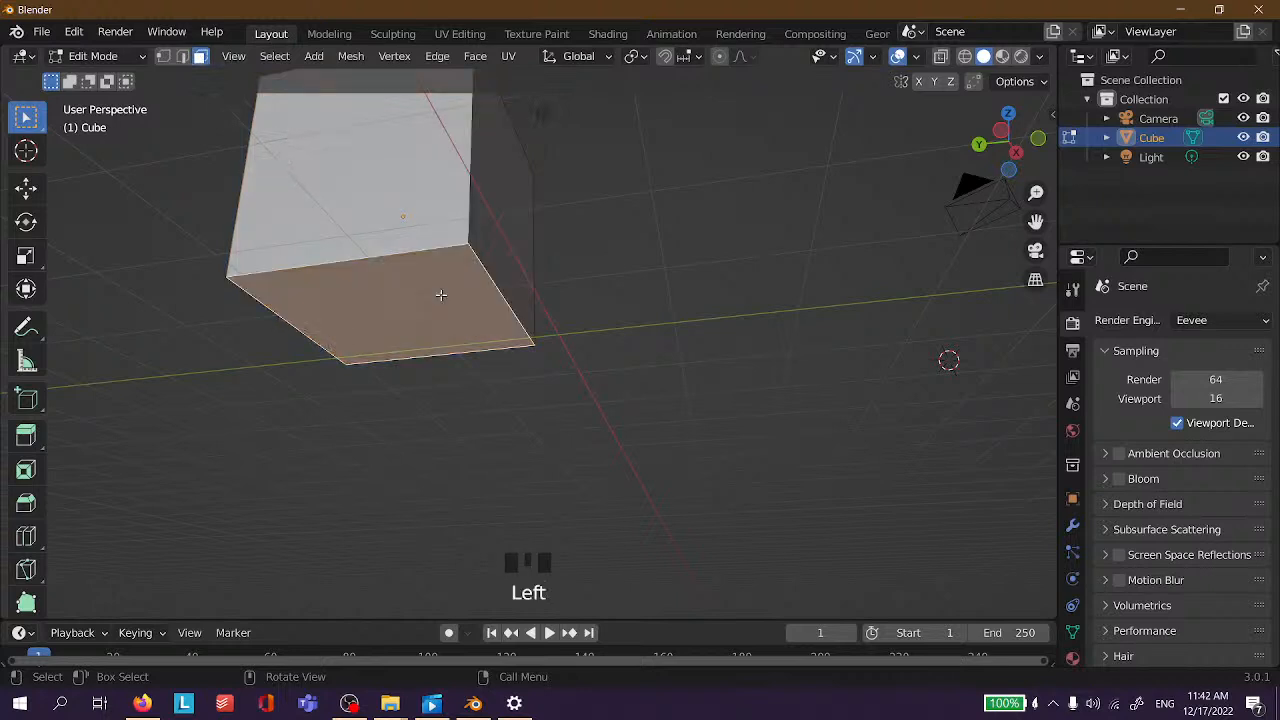
scroll(422, 286, "down", 2)
middle_click_drag(422, 286, 901, 270)
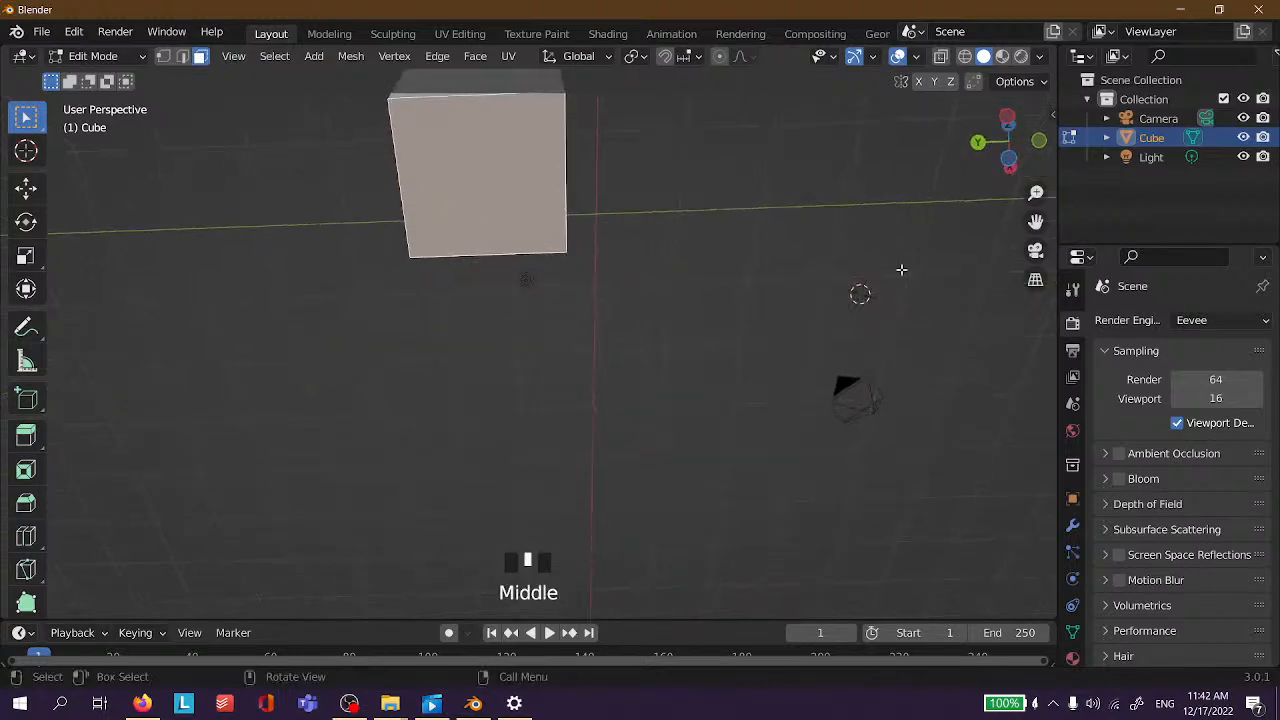
Snap the 3D cursor to the selected bottom face.
key("shift+s")
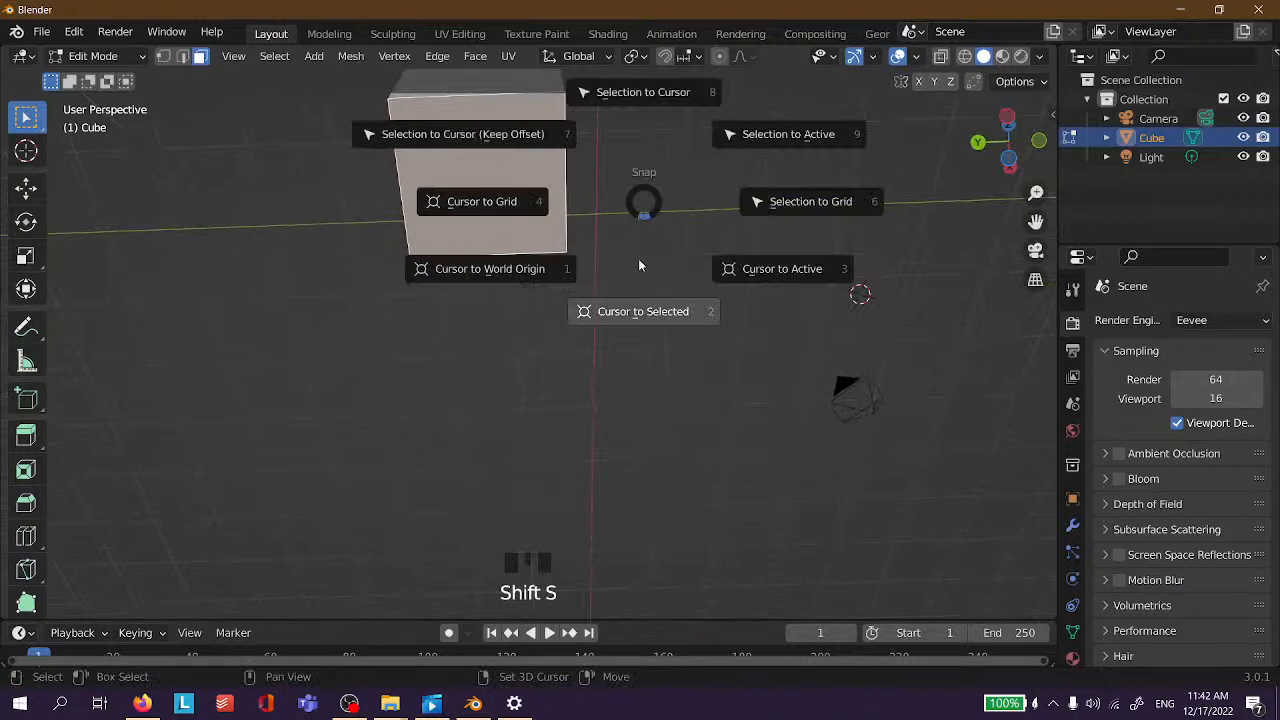
left_click(667, 316)
middle_click_drag(544, 128, 510, 209)
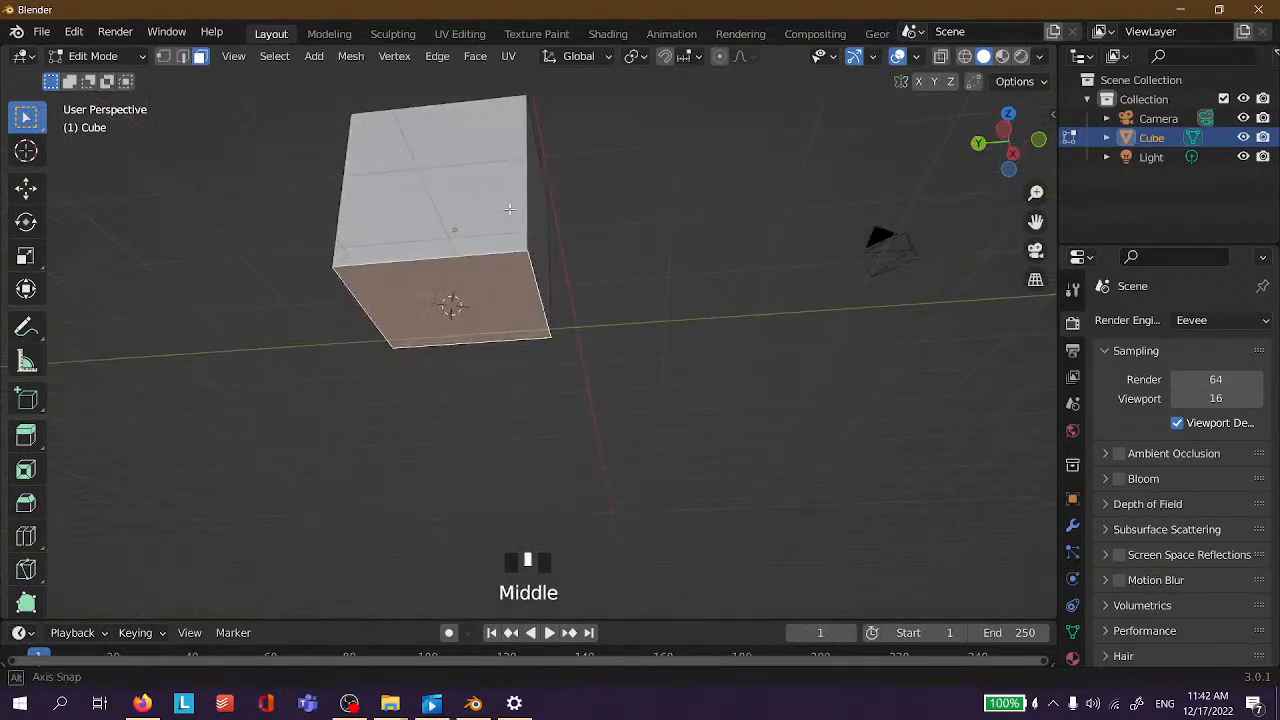
scroll(515, 212, "up", 2)
middle_click_drag(434, 242, 404, 256)
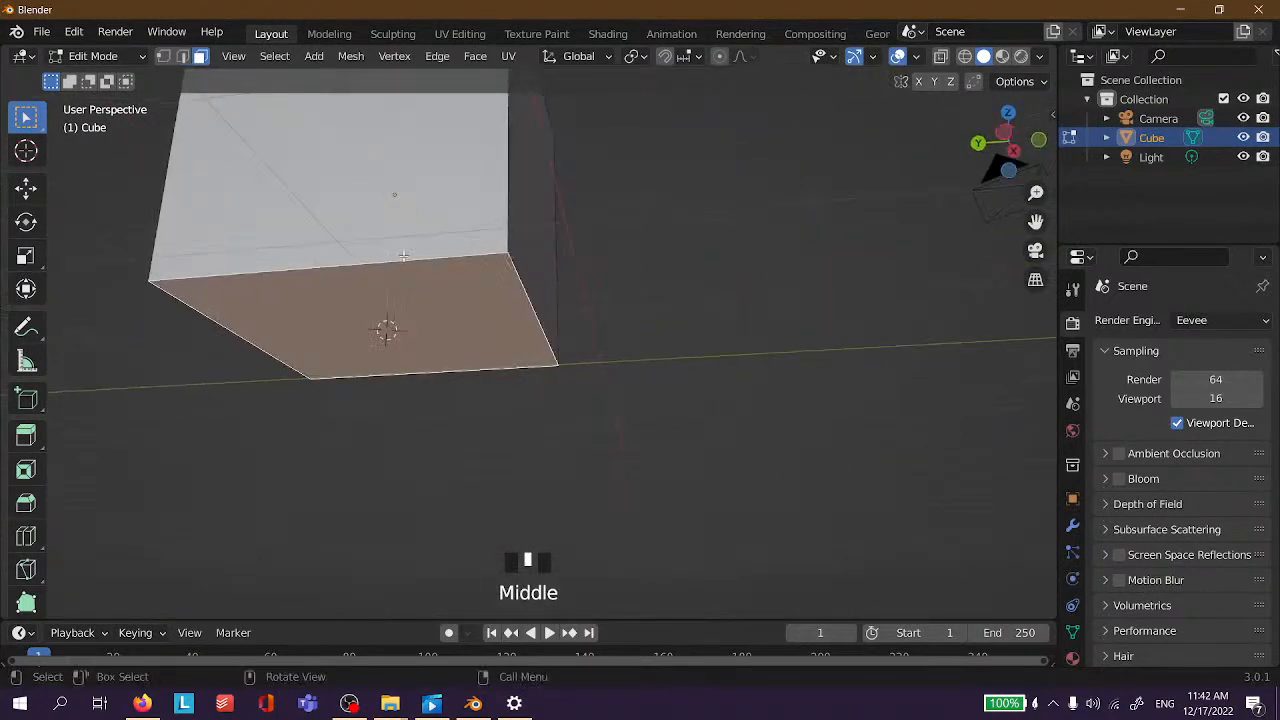
scroll(397, 301, "up", 1)
scroll(397, 301, "down", 4)
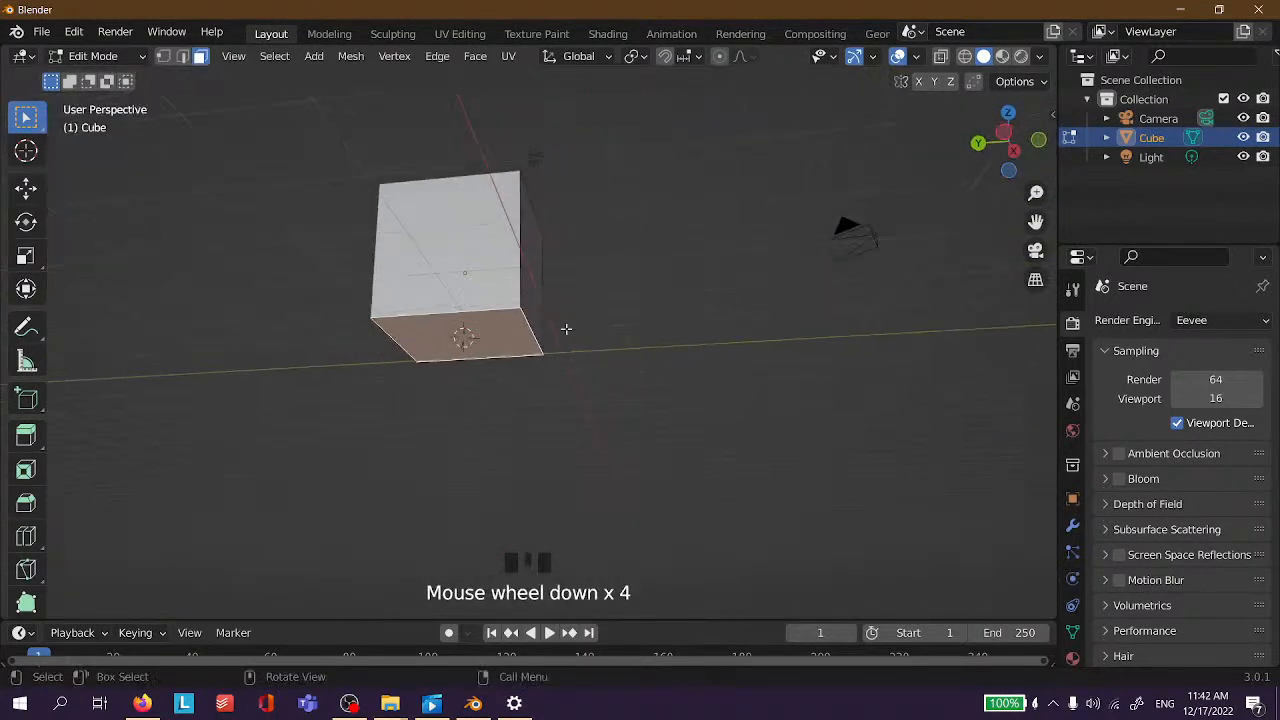
Return to Object Mode and set the cube's origin to the 3D cursor at its base.
key("Tab")
left_click(720, 251)
middle_click_drag(720, 251, 434, 337)
left_click(435, 343)
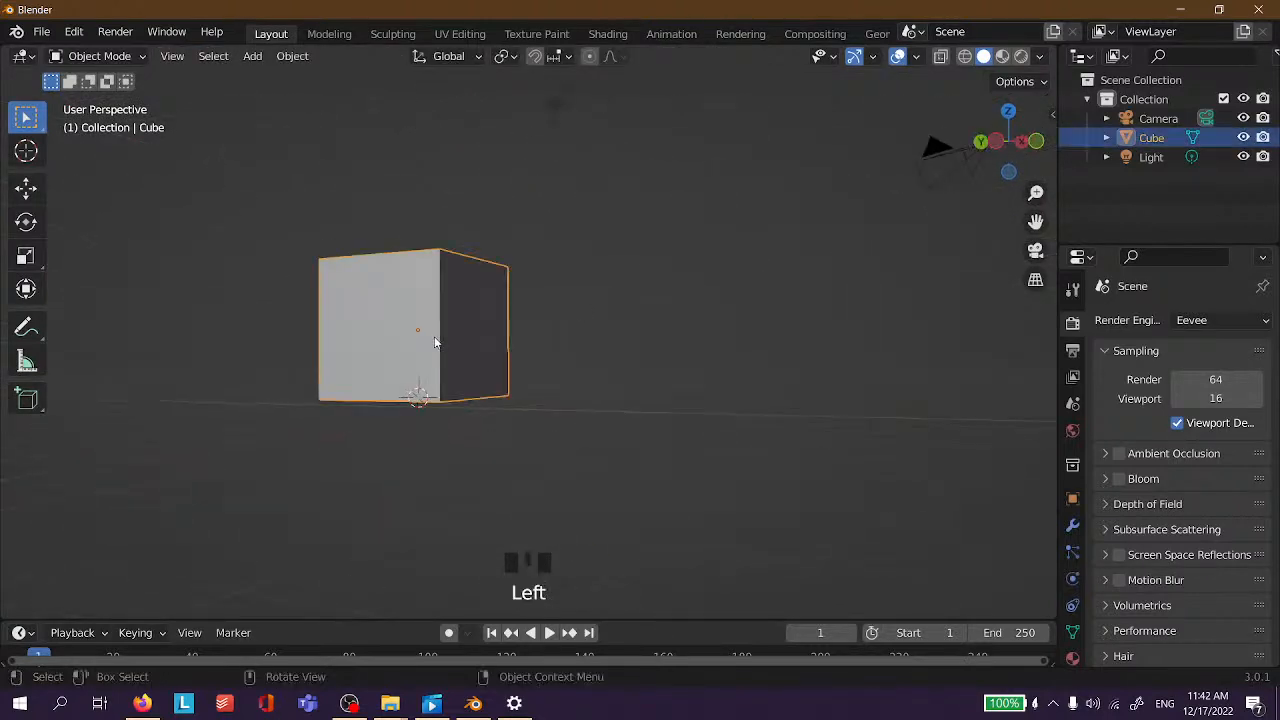
right_click(435, 343)
mouse_move(435, 343)
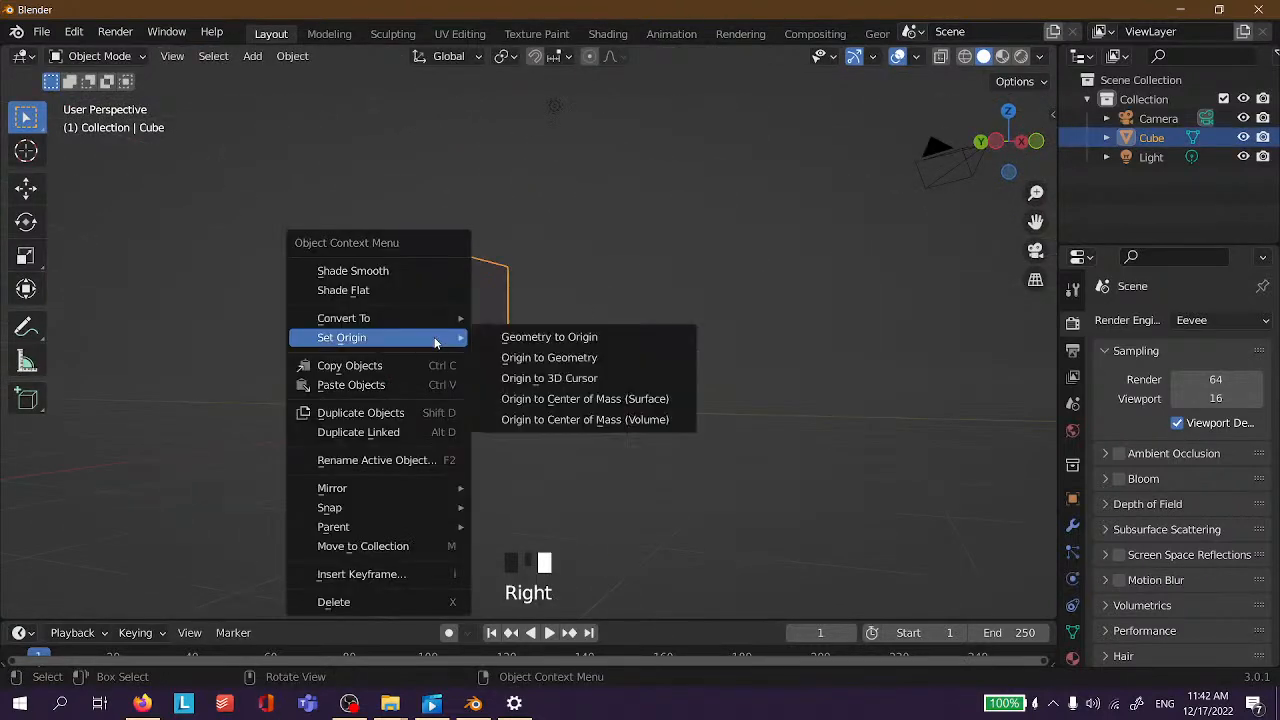
left_click(583, 377)
left_click(579, 366)
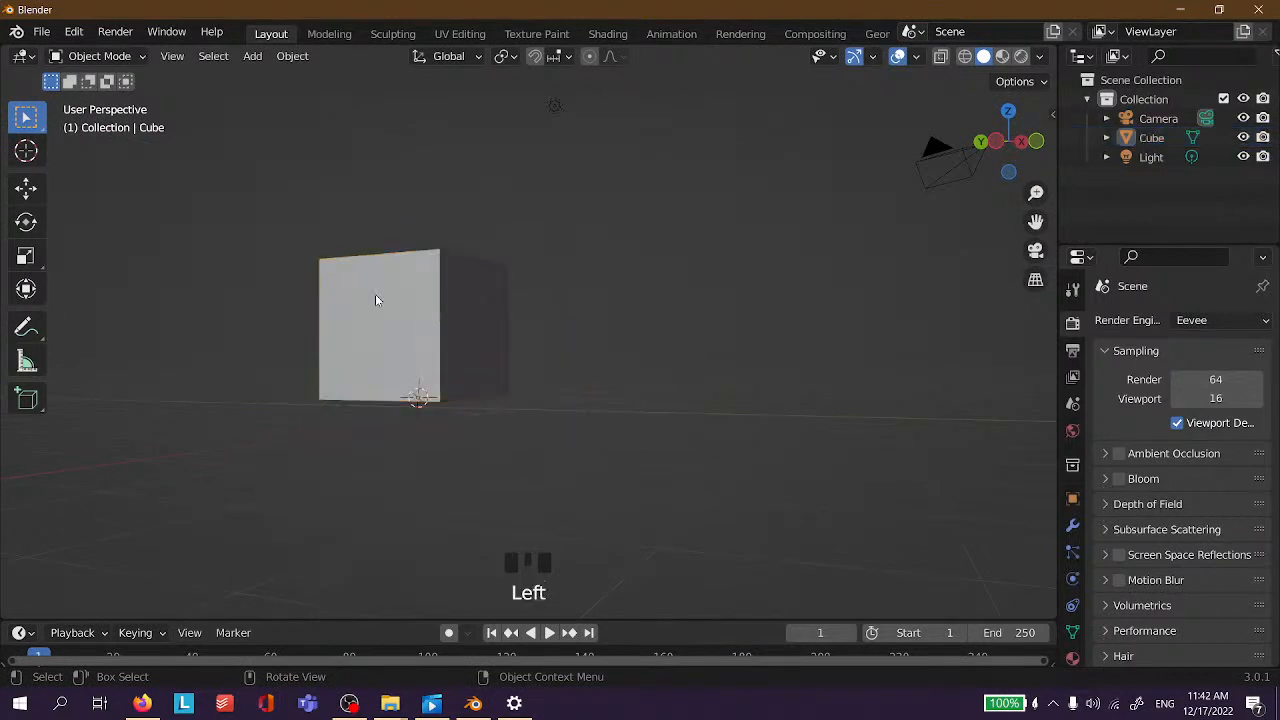
Move the cube away from the 3D cursor, try rotating it about its base origin, and deselect it.
left_click(385, 297)
key("g")
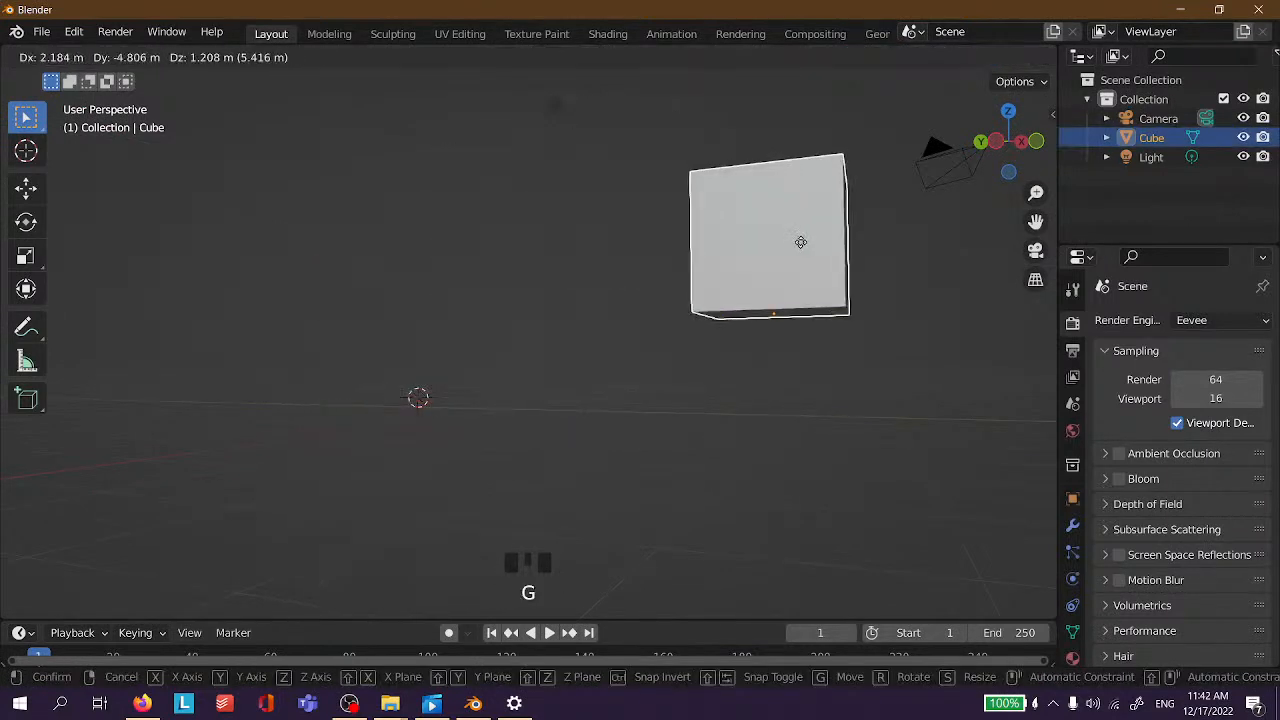
left_click(717, 270)
key("r")
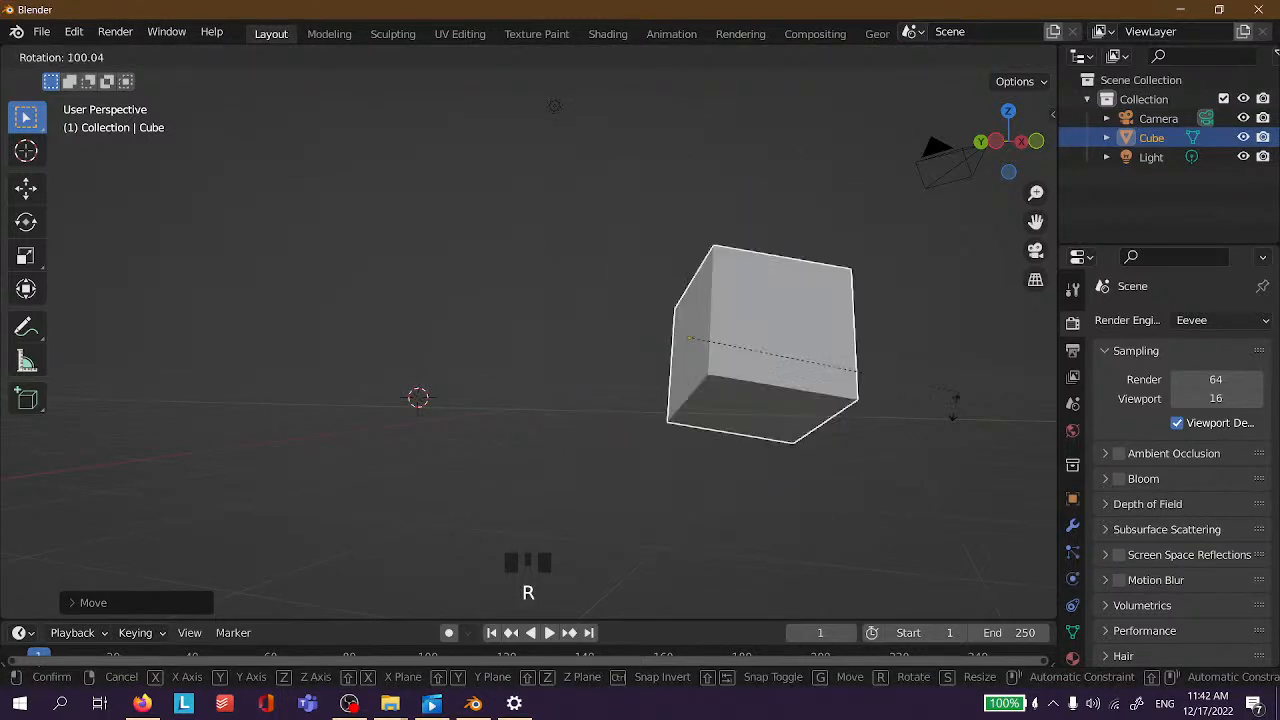
right_click(497, 192)
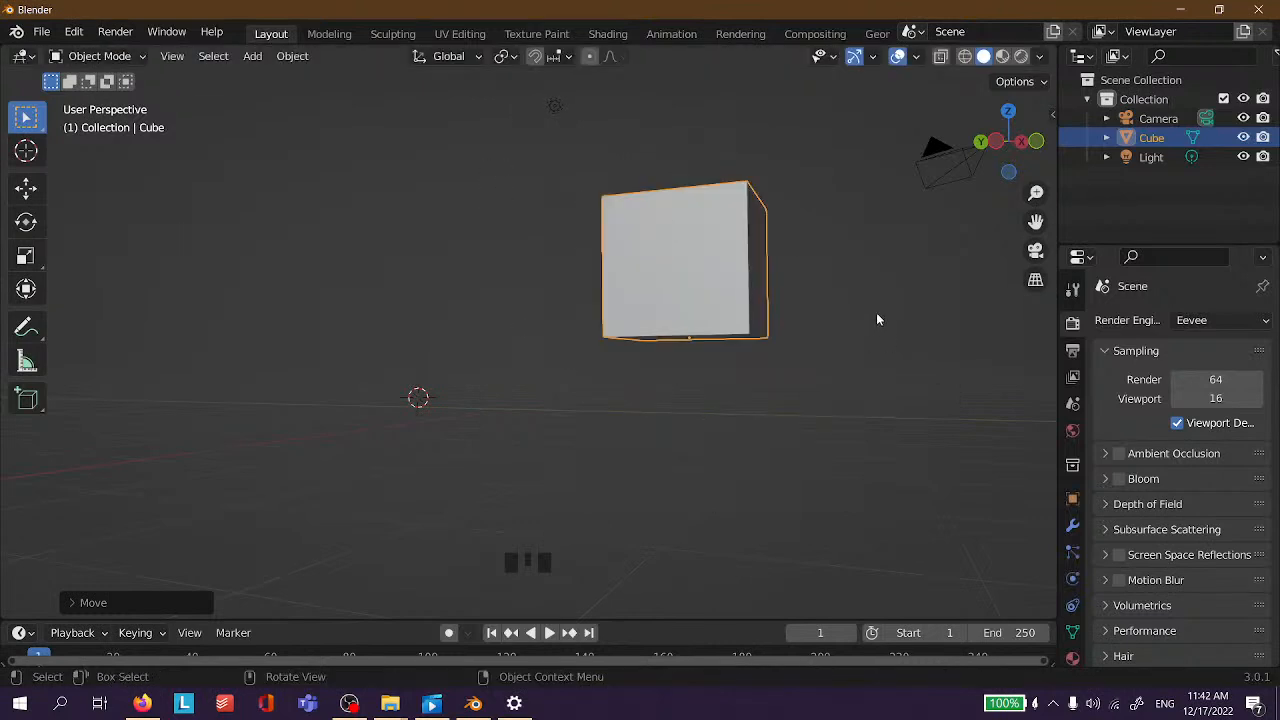
left_click(876, 316)
Select the cube and stretch it upward from its base by scaling along Z to about 2.65.
scroll(692, 273, "down", 2)
left_click(680, 273)
middle_click_drag(680, 273, 700, 318)
key("s")
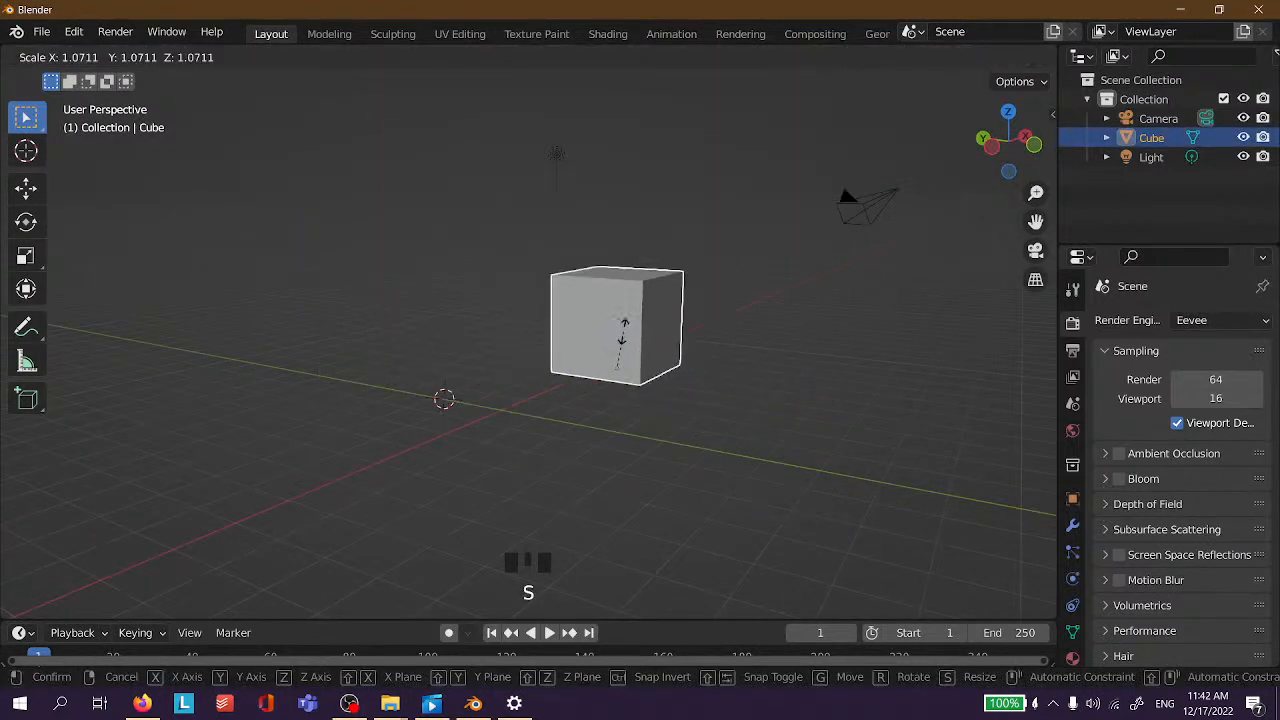
key("z")
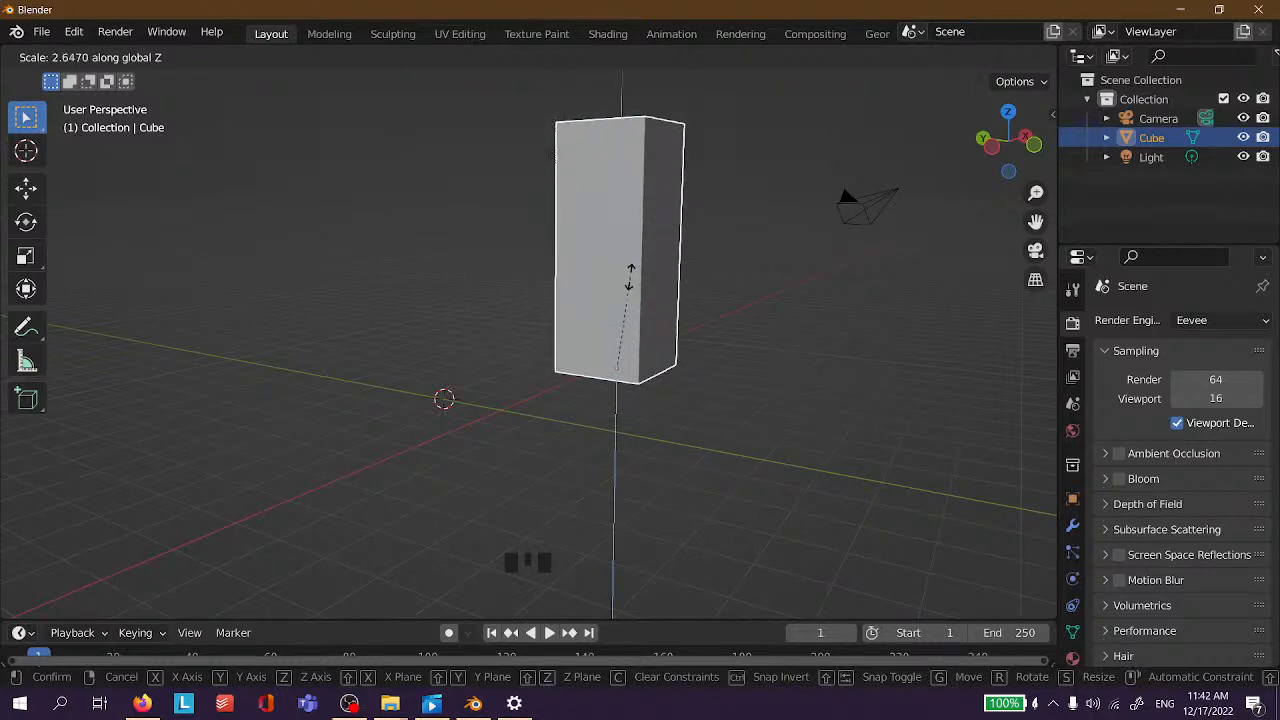
left_click(630, 276)
Delete the stretched cube and snap the 3D cursor to the world origin.
scroll(730, 274, "down", 4)
key("x")
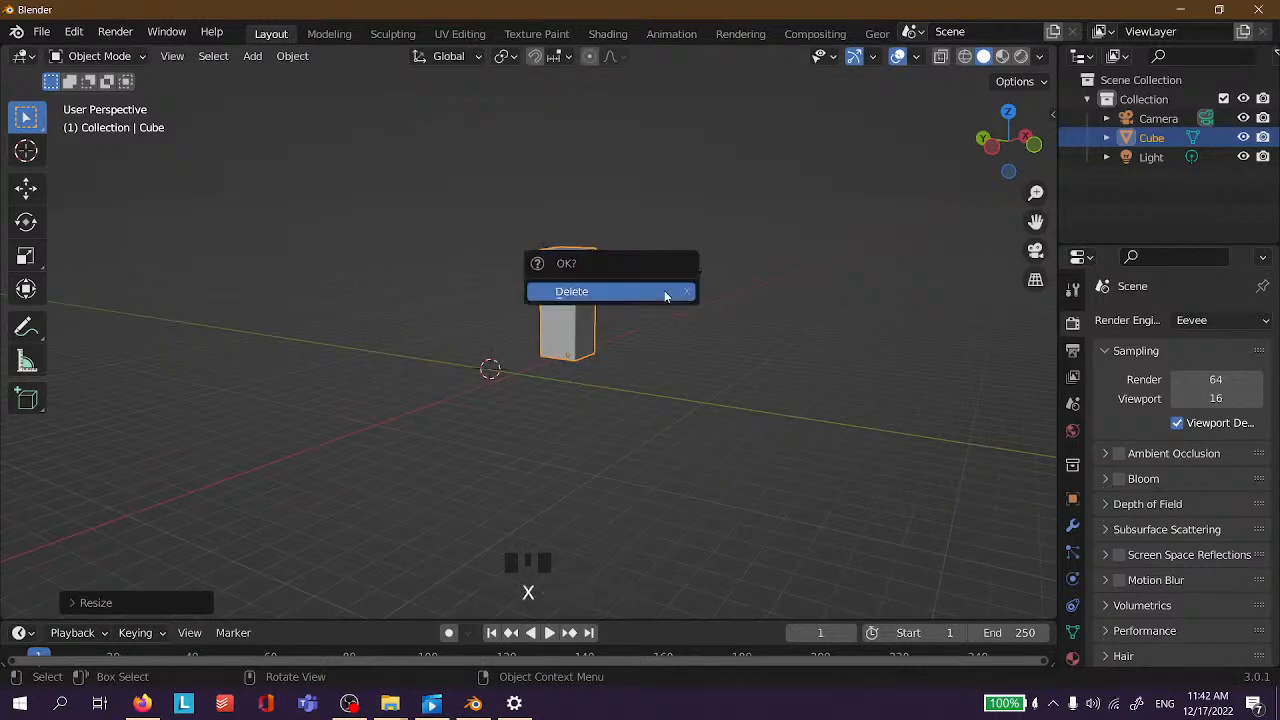
left_click(664, 291)
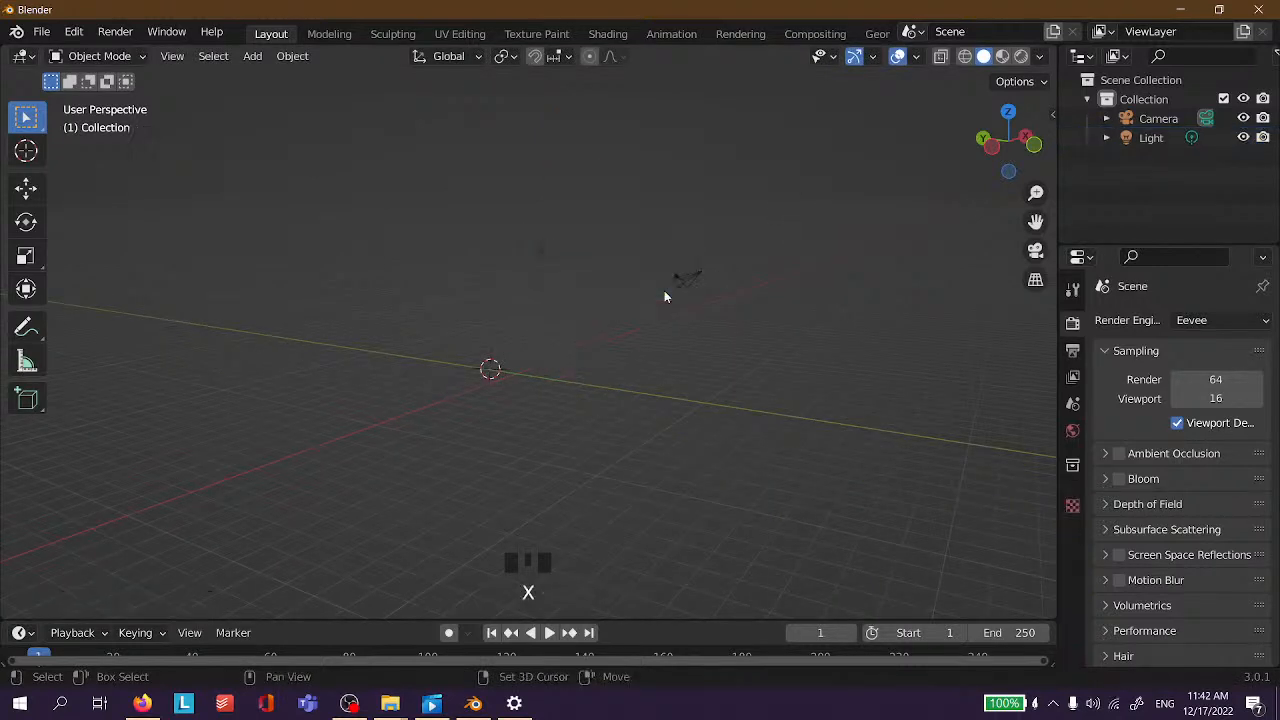
key("shift+s")
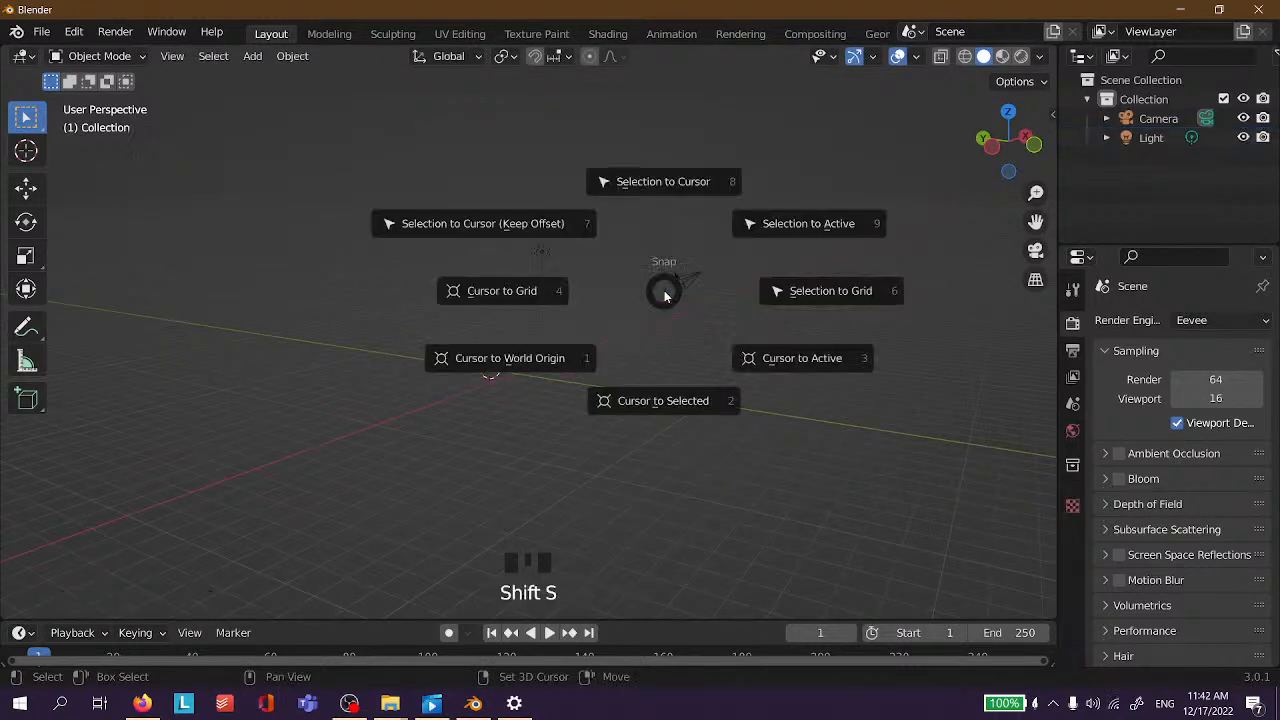
left_click(489, 376)
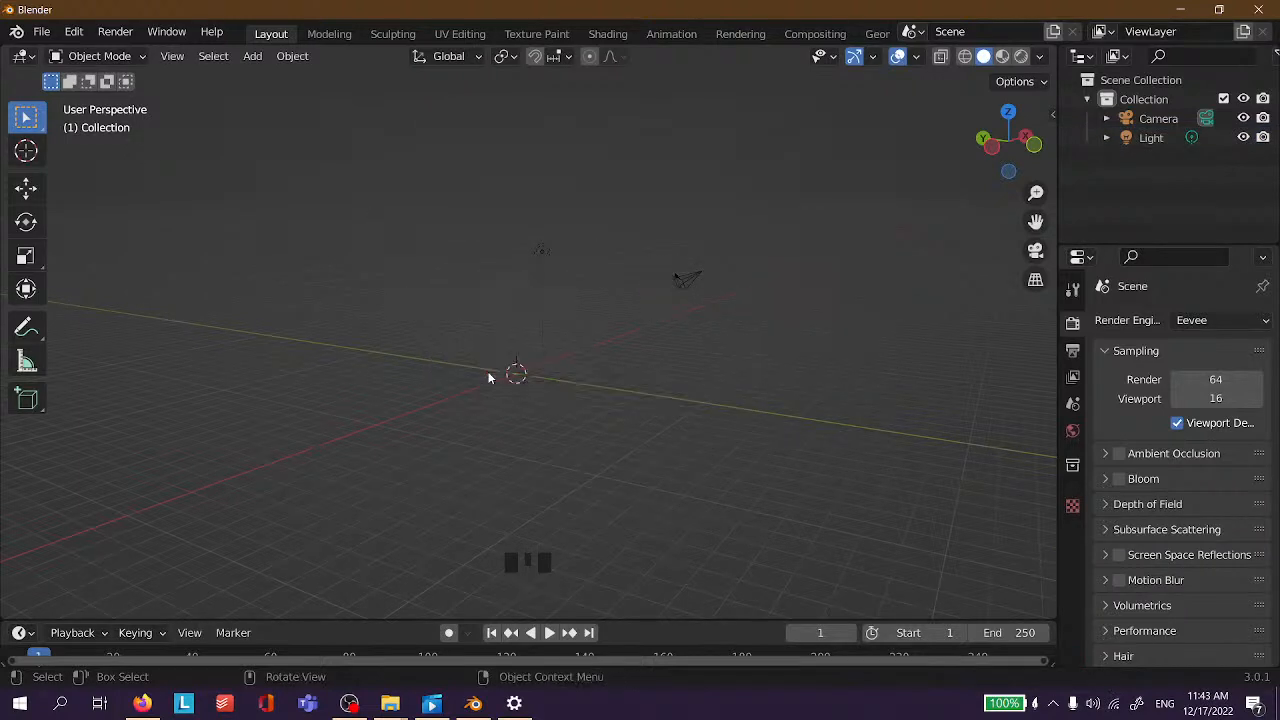
scroll(502, 375, "up", 5)
left_click(616, 390)
scroll(608, 365, "up", 3)
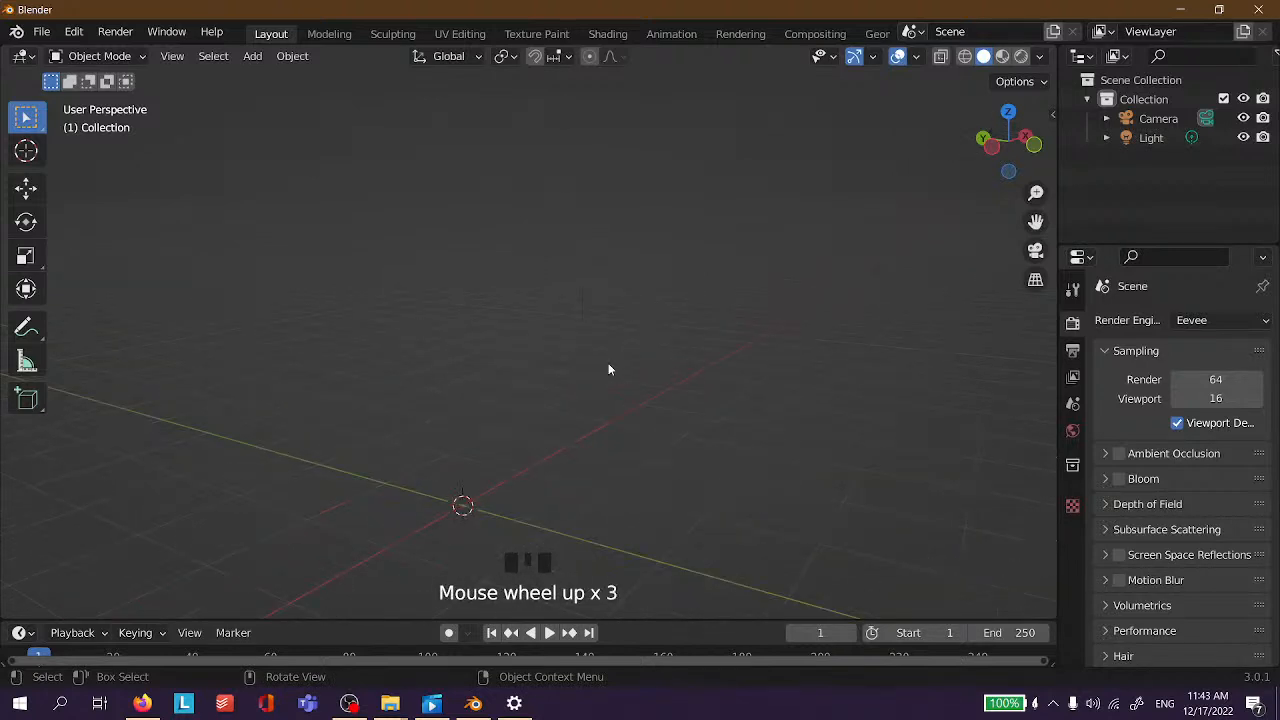
scroll(709, 434, "down", 5)
middle_click_drag(709, 434, 480, 351)
scroll(626, 246, "up", 4)
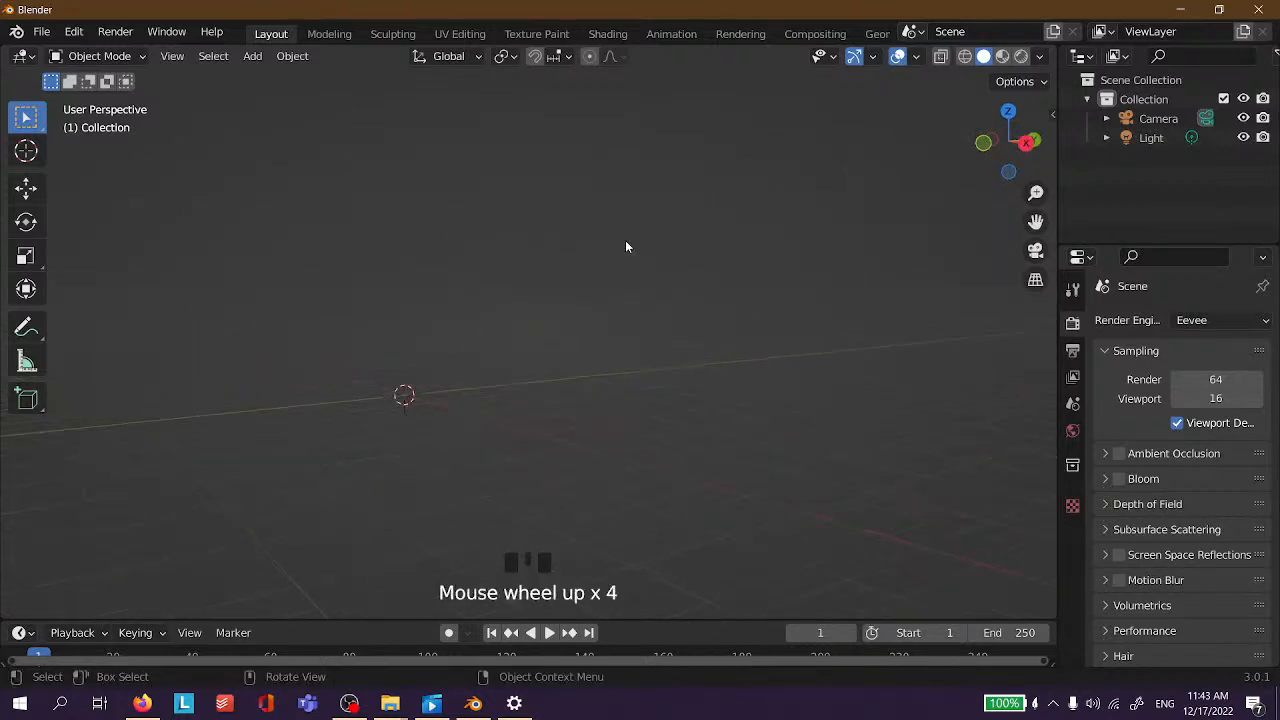
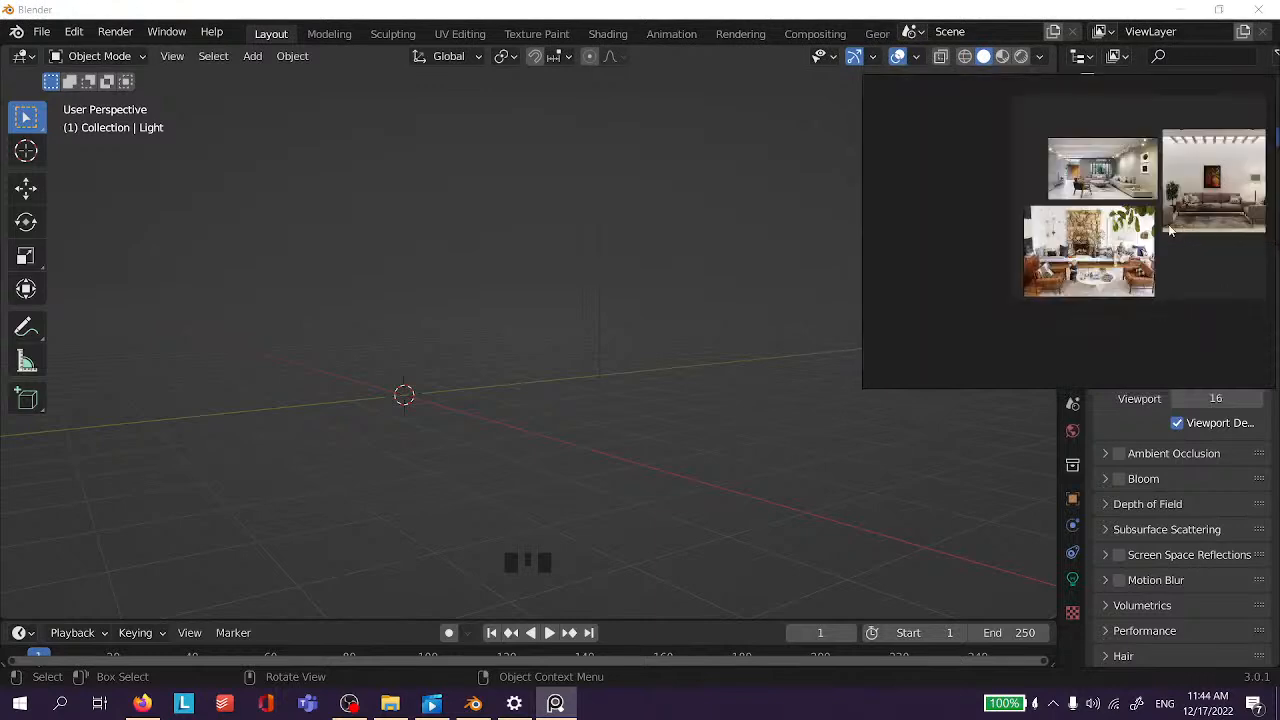
Examine the three living-room reference images on the floating reference board.
middle_click_drag(1170, 226, 1033, 284)
scroll(1034, 279, "up", 3)
scroll(1043, 200, "down", 6)
middle_click_drag(1016, 218, 1068, 222)
scroll(1099, 258, "up", 2)
scroll(1099, 258, "down", 3)
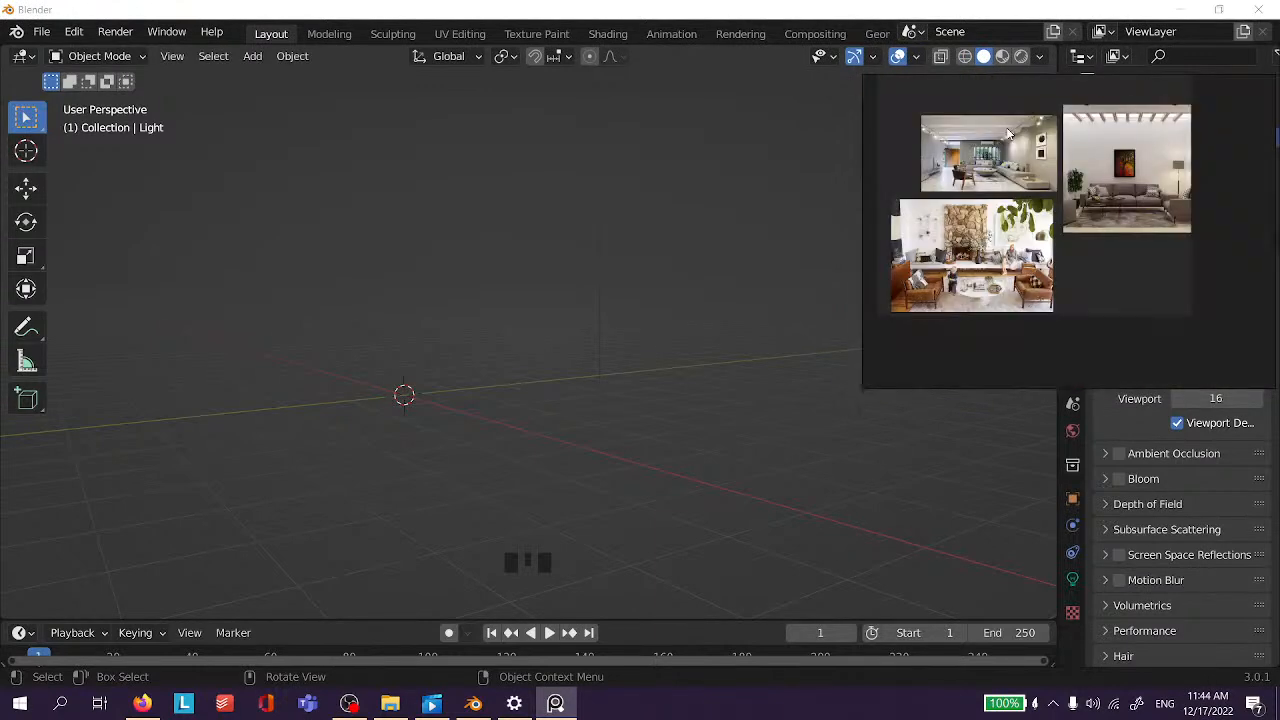
scroll(1031, 162, "up", 4)
middle_click_drag(1016, 108, 1138, 206)
scroll(998, 274, "up", 2)
right_click_drag(1025, 290, 955, 241)
scroll(976, 240, "down", 3)
mouse_move(1012, 237)
middle_mouse_down()
mouse_move(857, 134)
mouse_move(803, 117)
middle_mouse_up()
middle_click_drag(1105, 241, 1245, 169)
mouse_move(1097, 190)
middle_mouse_down()
mouse_move(1169, 189)
mouse_move(1045, 306)
mouse_move(863, 334)
mouse_move(888, 309)
middle_mouse_up()
middle_click_drag(814, 285, 1000, 289)
scroll(900, 204, "up", 3)
scroll(941, 142, "down", 4)
scroll(945, 140, "down", 2)
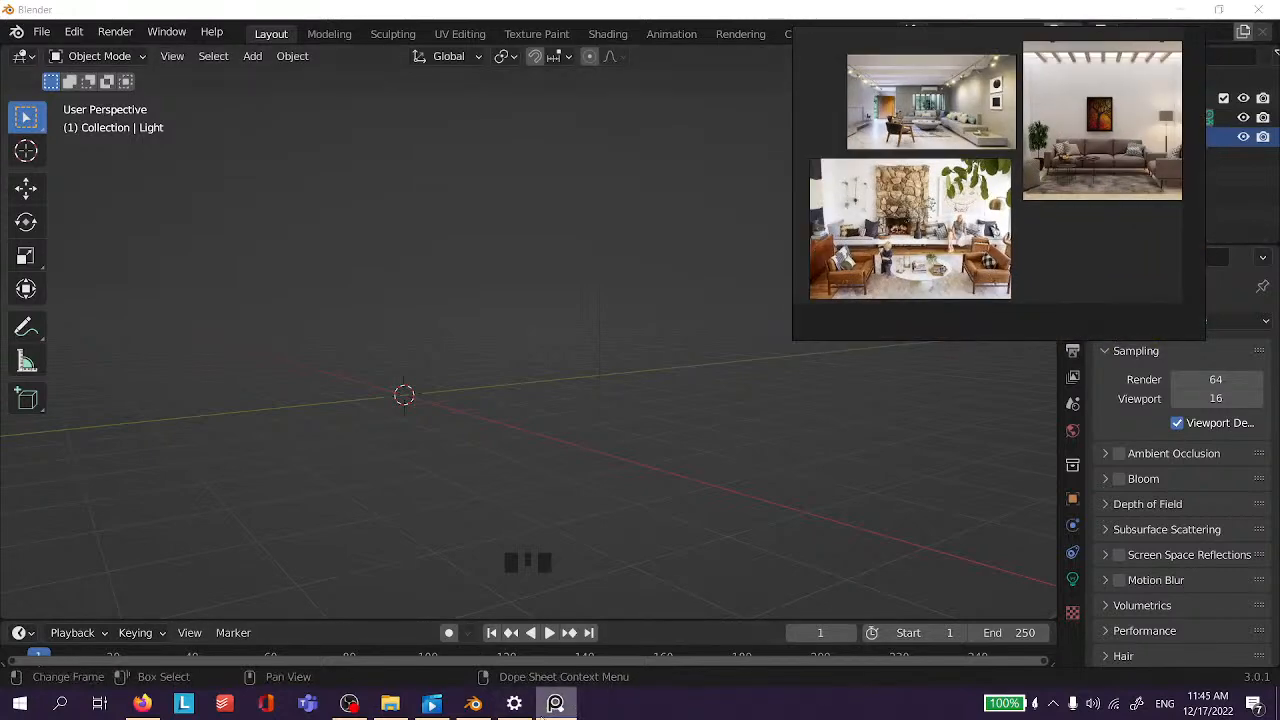
Hide the reference image board and return to Blender's 3D viewport.
left_click(556, 703)
left_click(417, 365)
scroll(455, 434, "up", 2)
middle_click_drag(455, 434, 731, 398)
scroll(715, 405, "down", 2)
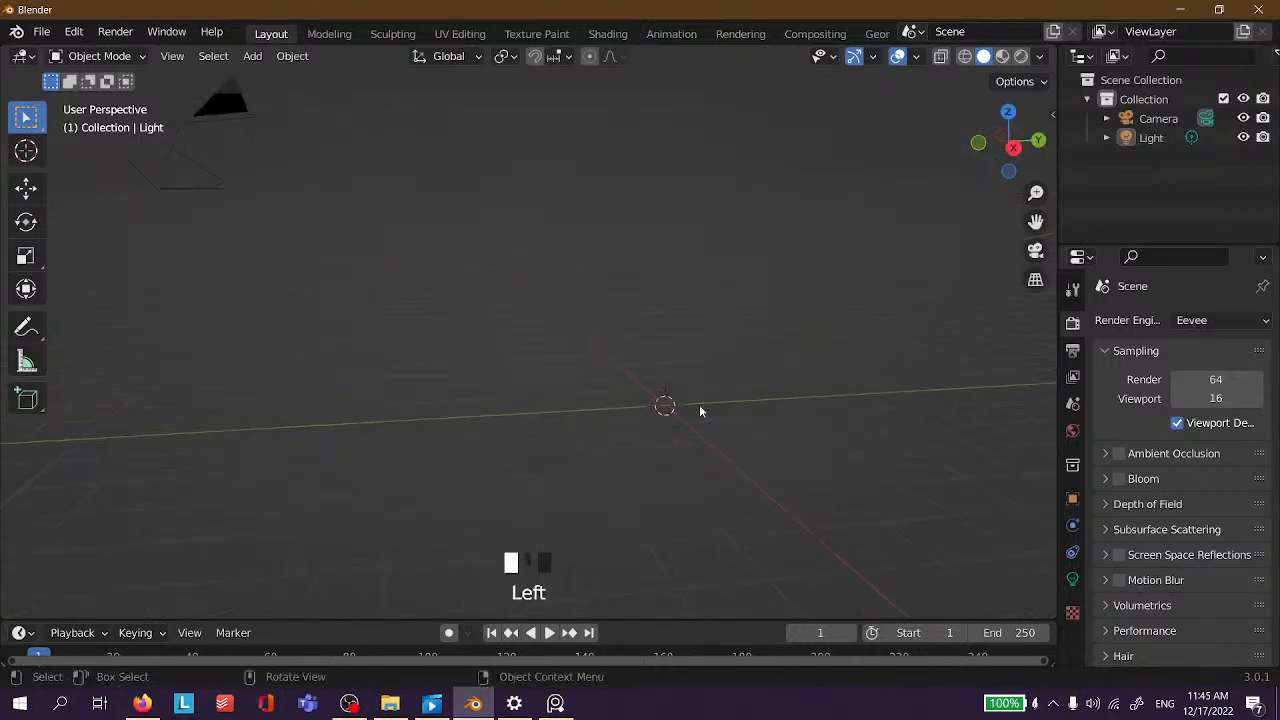
middle_click_drag(647, 392, 717, 380)
scroll(514, 344, "up", 3)
left_click(508, 284)
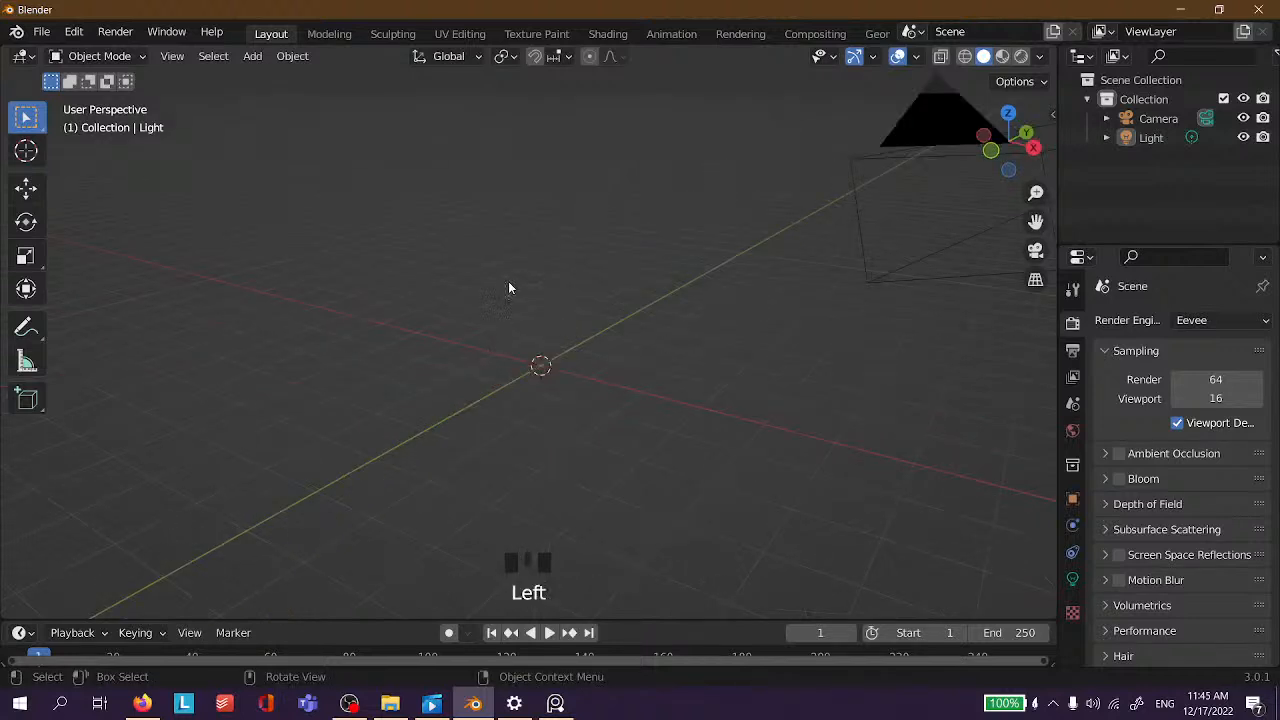
middle_click_drag(505, 283, 575, 263)
Add a mesh plane at the world origin and deselect it.
left_click(253, 56)
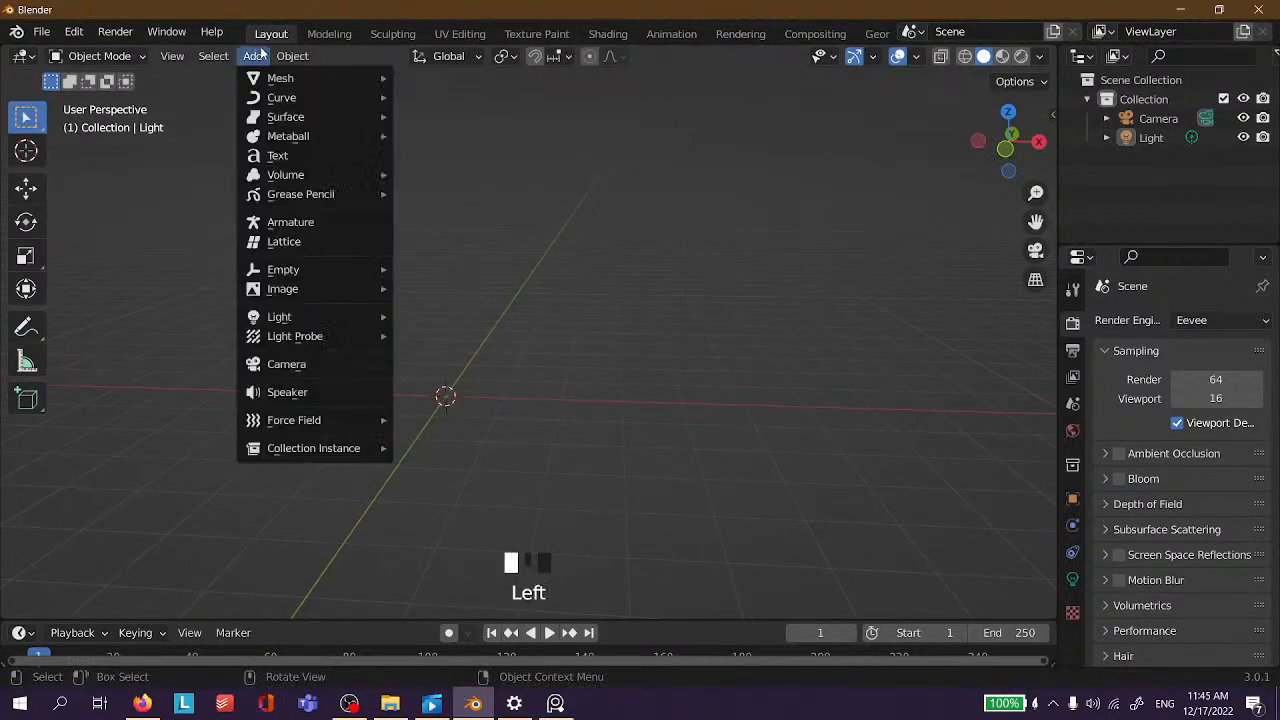
mouse_move(280, 78)
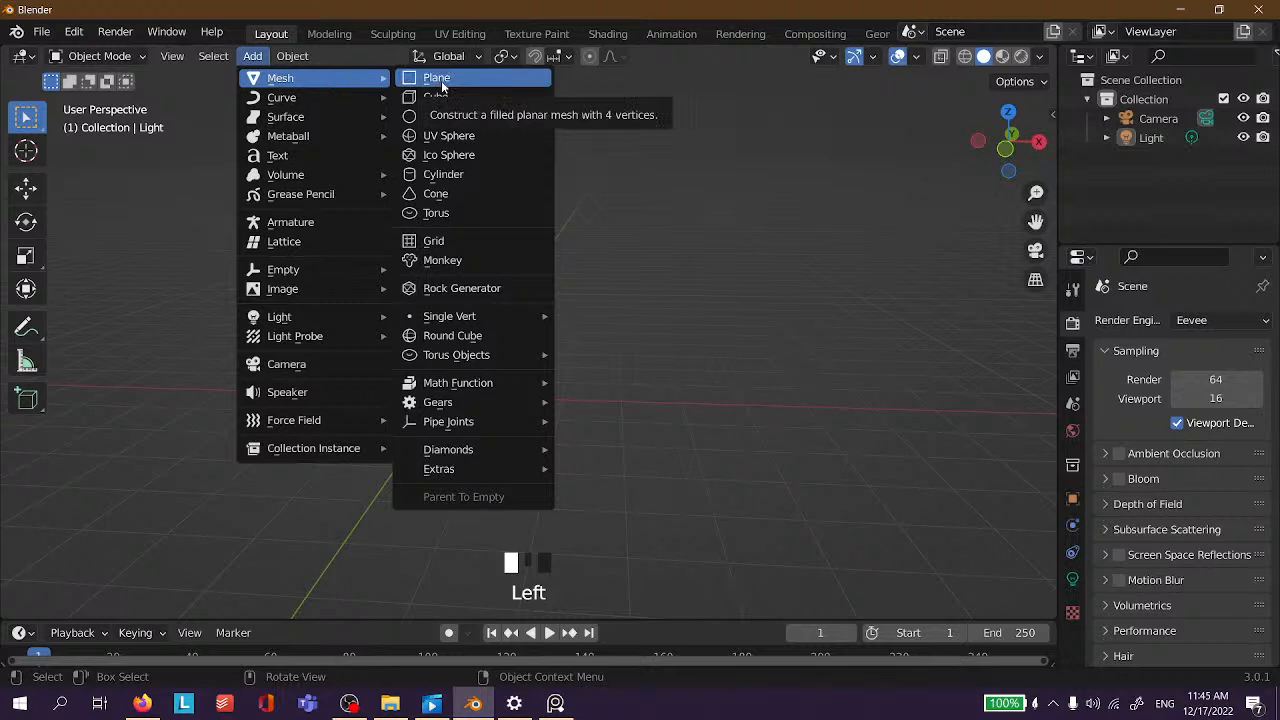
key("shift+a")
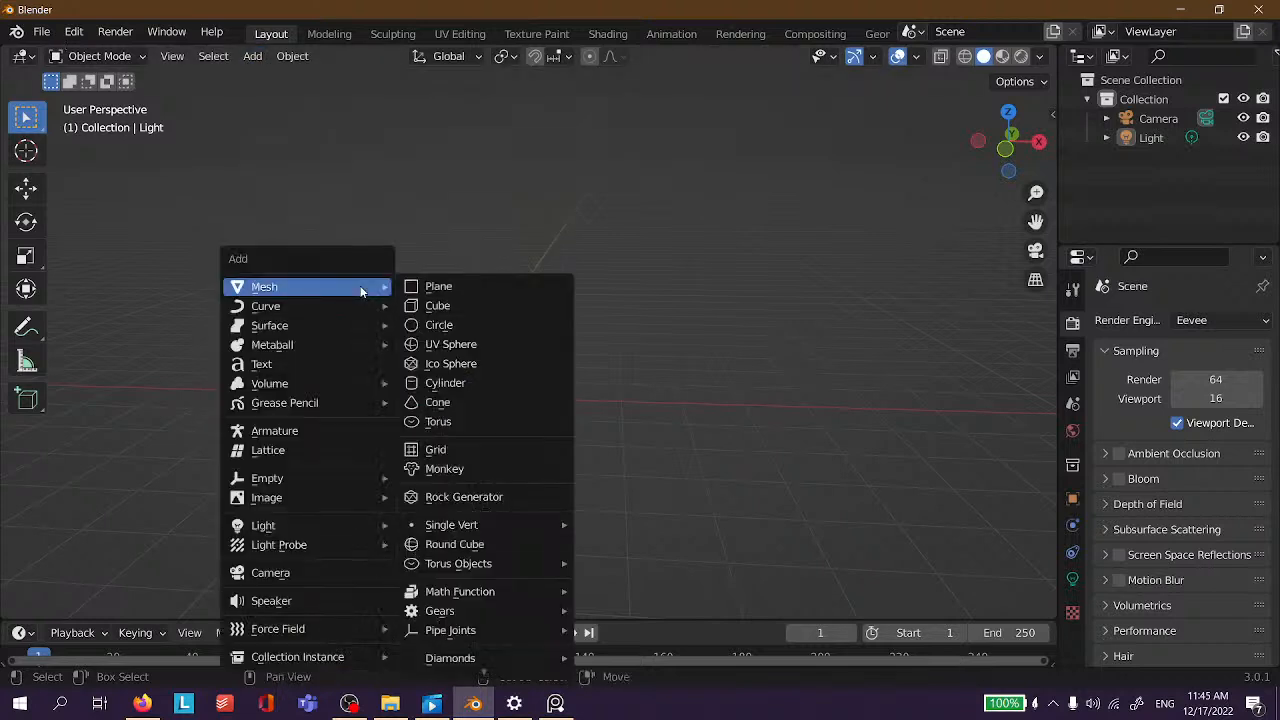
left_click(501, 297)
scroll(545, 413, "up", 5)
left_click(534, 414)
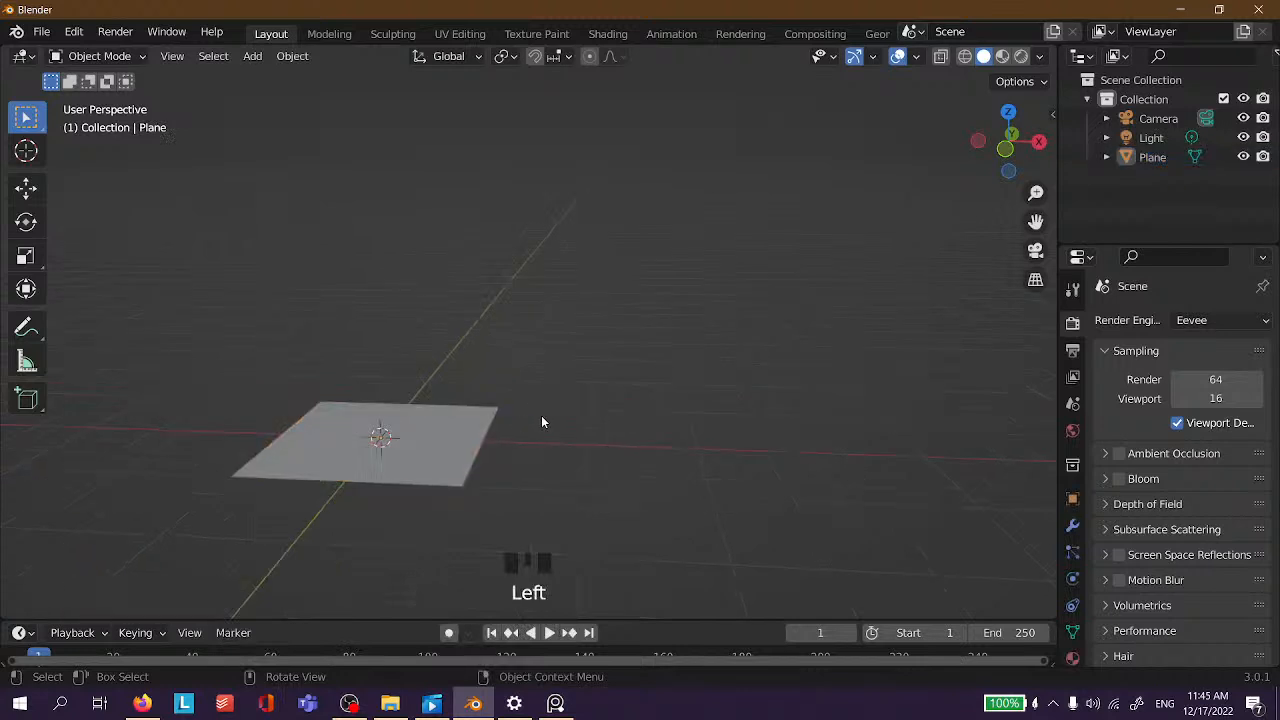
Select the plane, scale it up uniformly into a large ground surface, and deselect it.
middle_click_drag(534, 416, 442, 417)
left_click(530, 435)
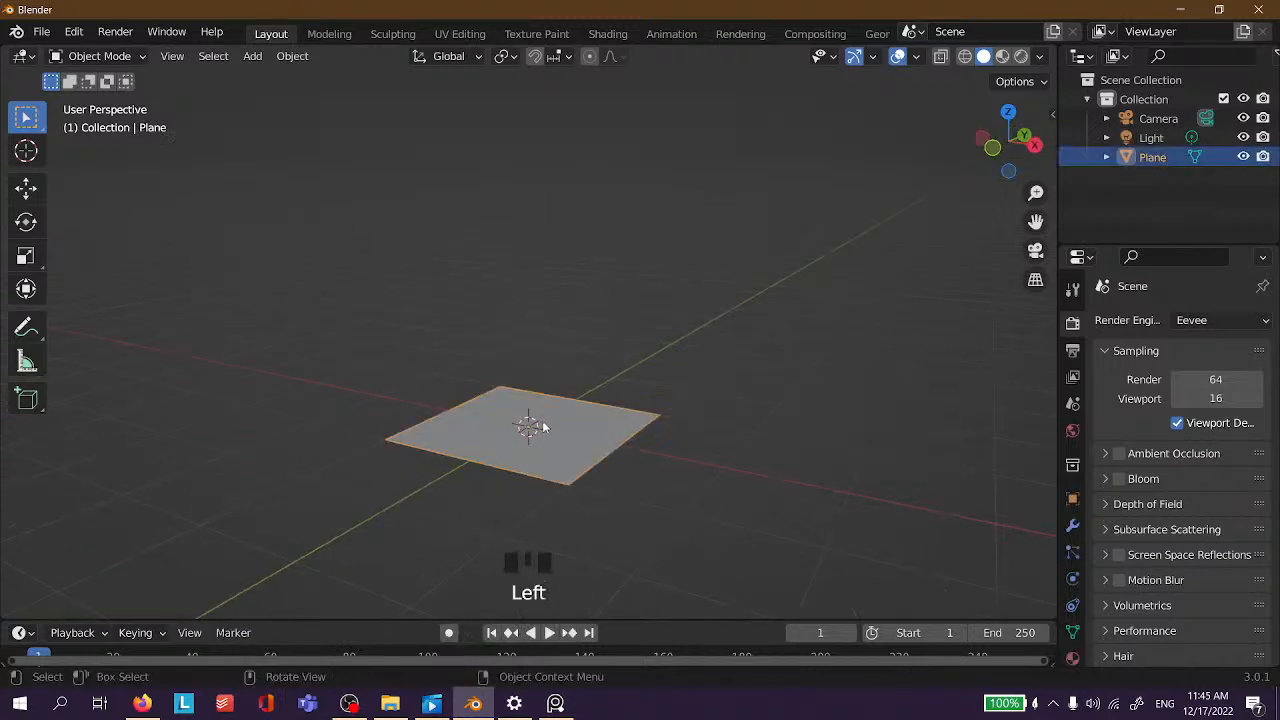
key("s")
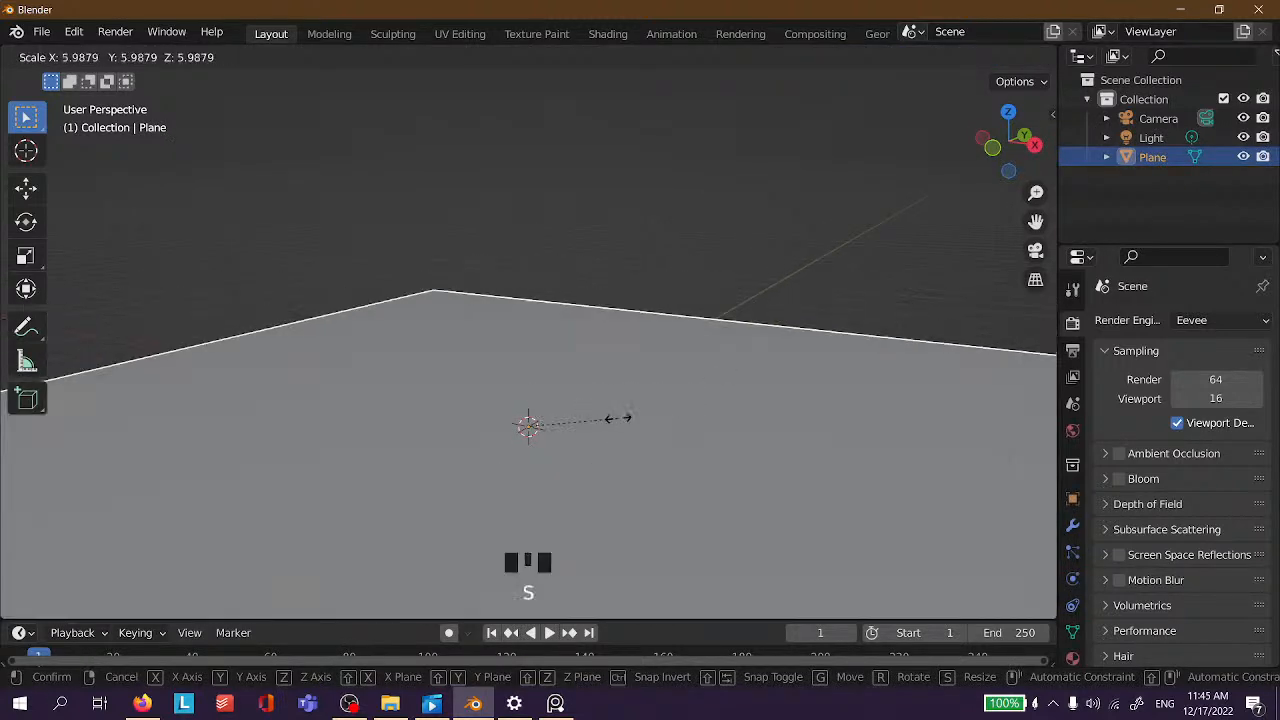
left_click(588, 428)
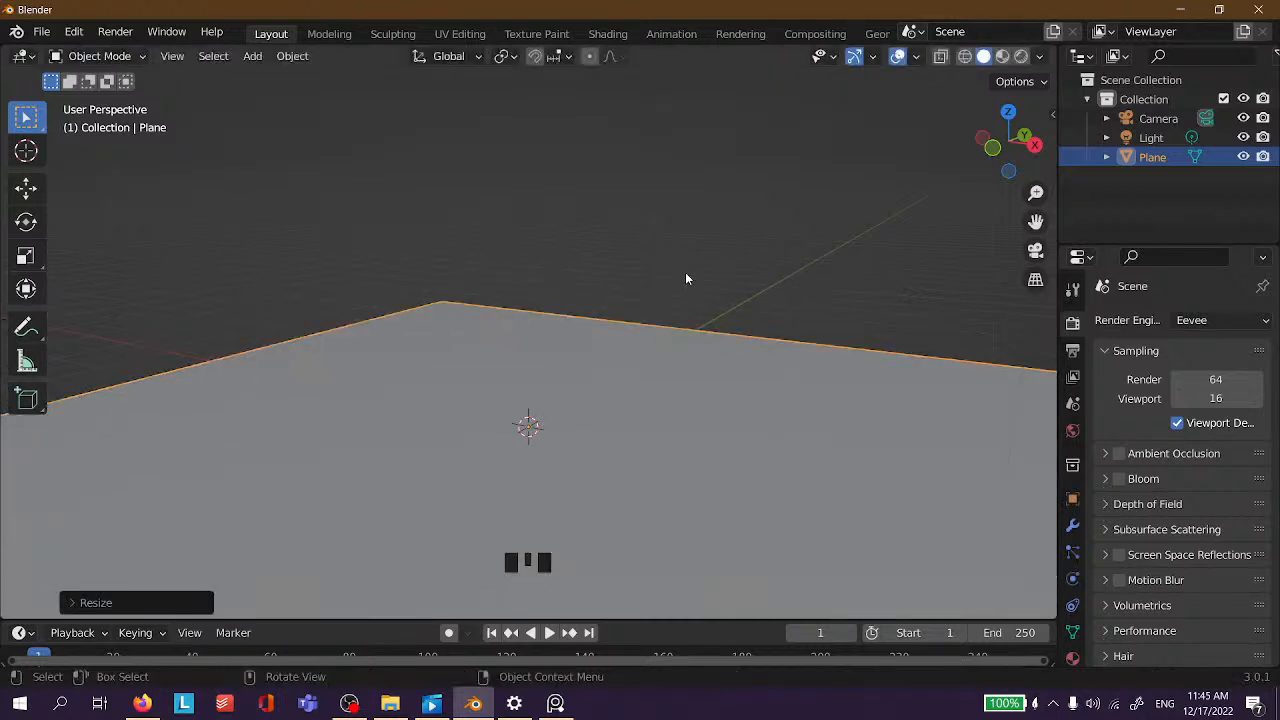
left_click(714, 260)
Add a mesh cube at the 3D cursor in the middle of the enlarged plane.
scroll(554, 363, "down", 3)
left_click(642, 237)
middle_click_drag(642, 237, 572, 401)
scroll(540, 318, "up", 4)
scroll(445, 257, "up", 4)
scroll(481, 311, "up", 4)
scroll(477, 320, "down", 4)
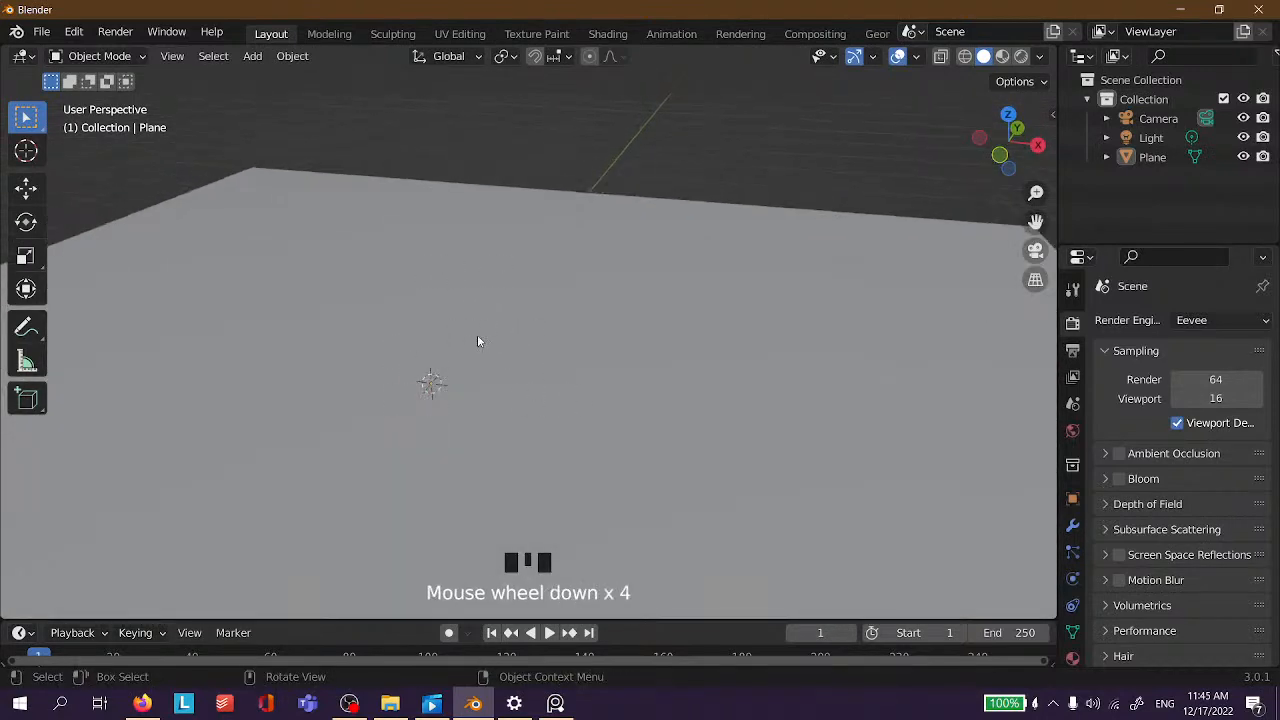
key("shift+a")
mouse_move(534, 272)
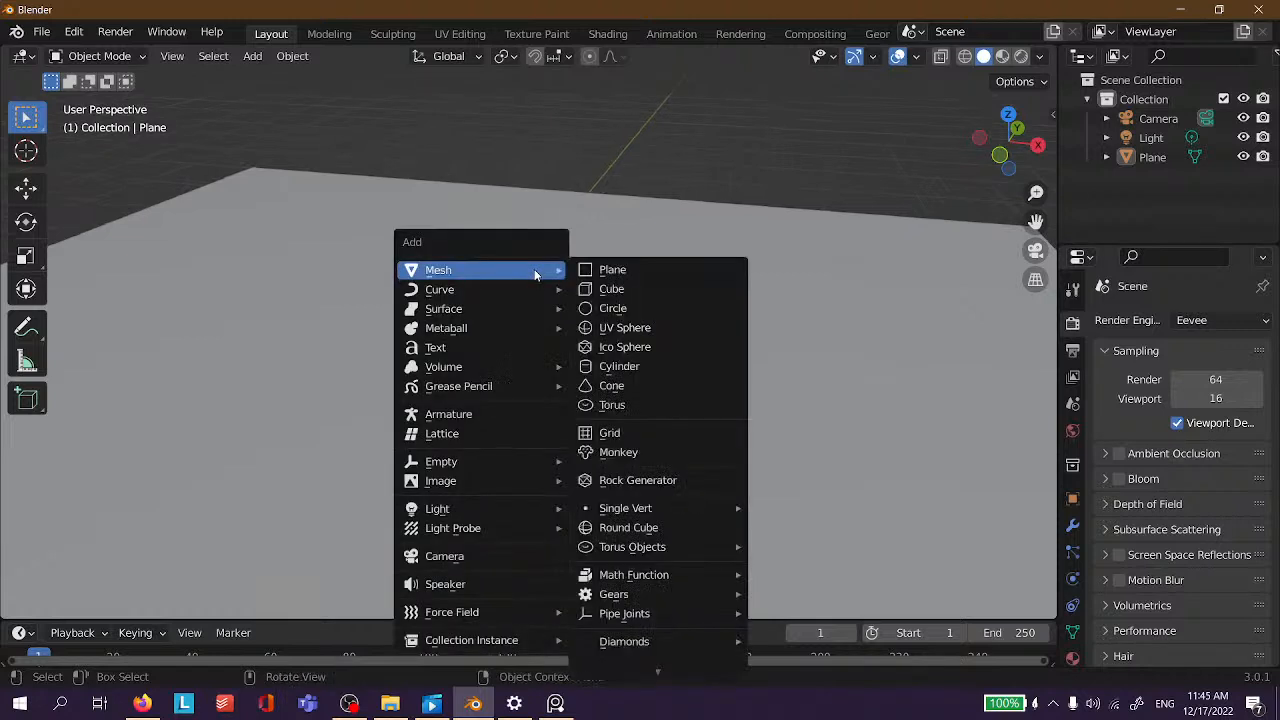
left_click(619, 290)
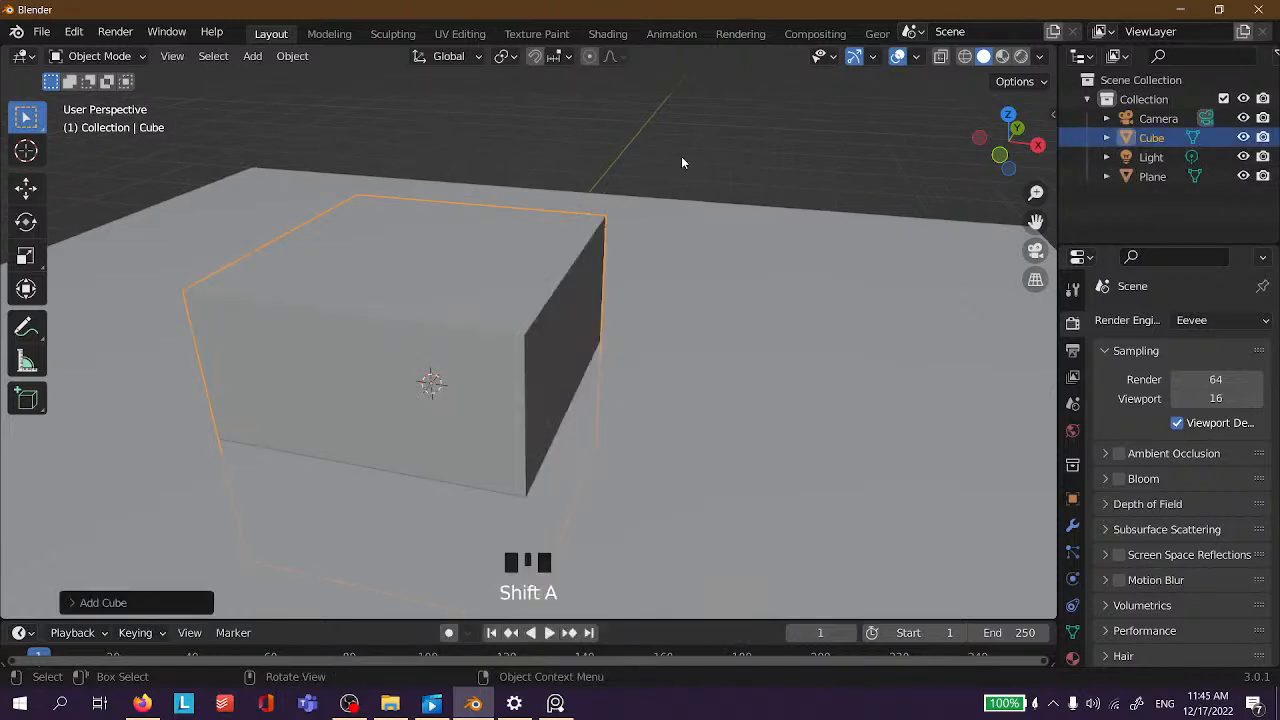
Move the cube straight up along the Z axis until it floats above the plane.
scroll(576, 280, "down", 9)
scroll(545, 318, "down", 4)
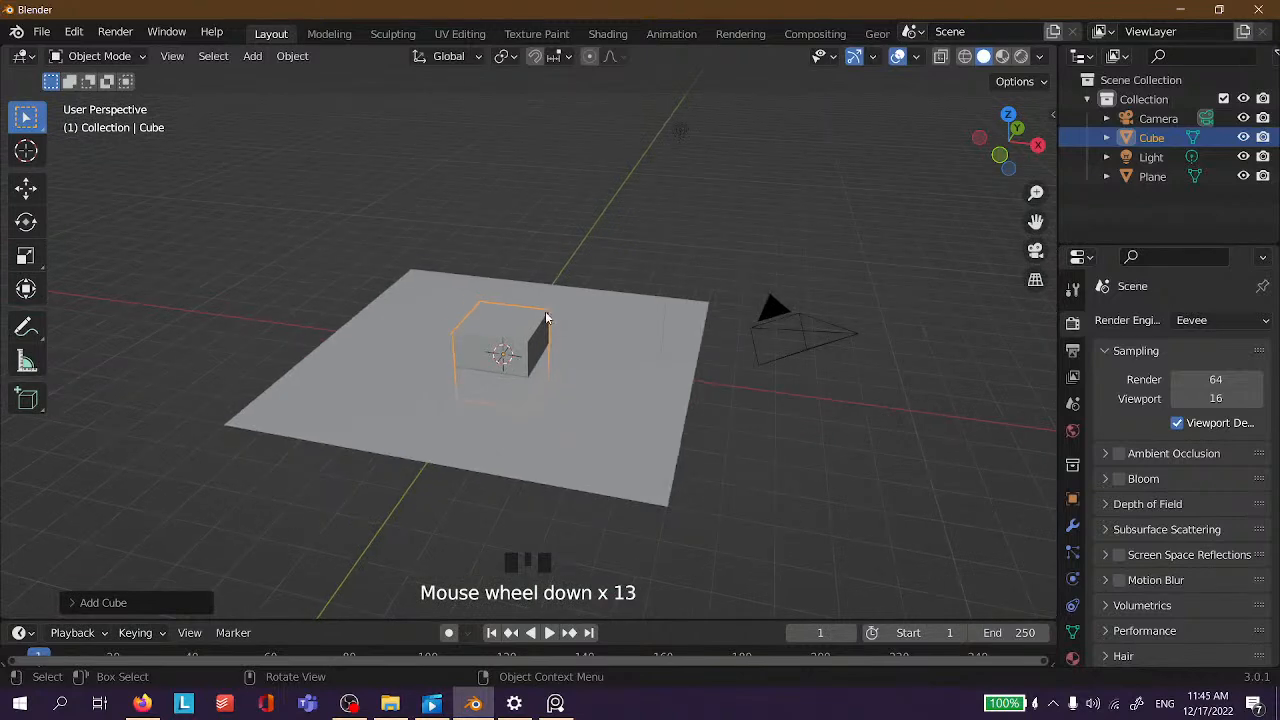
scroll(545, 318, "up", 4)
scroll(509, 306, "down", 2)
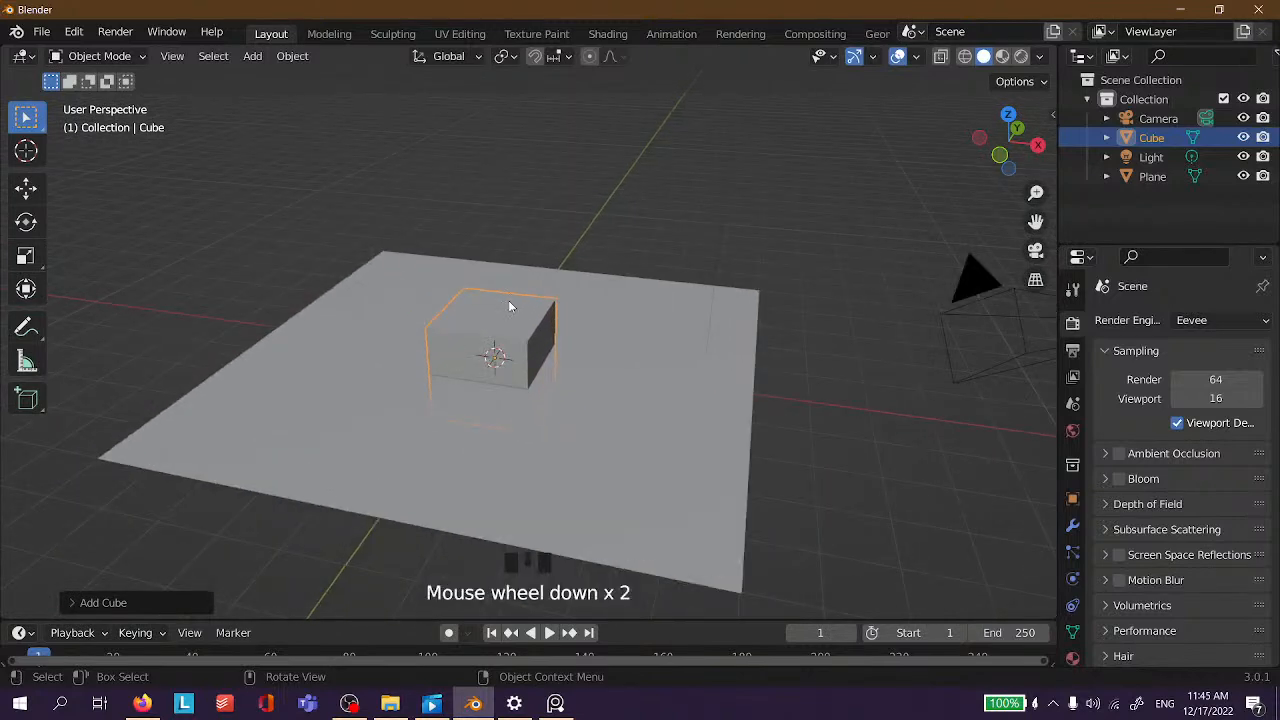
key("g")
key("z")
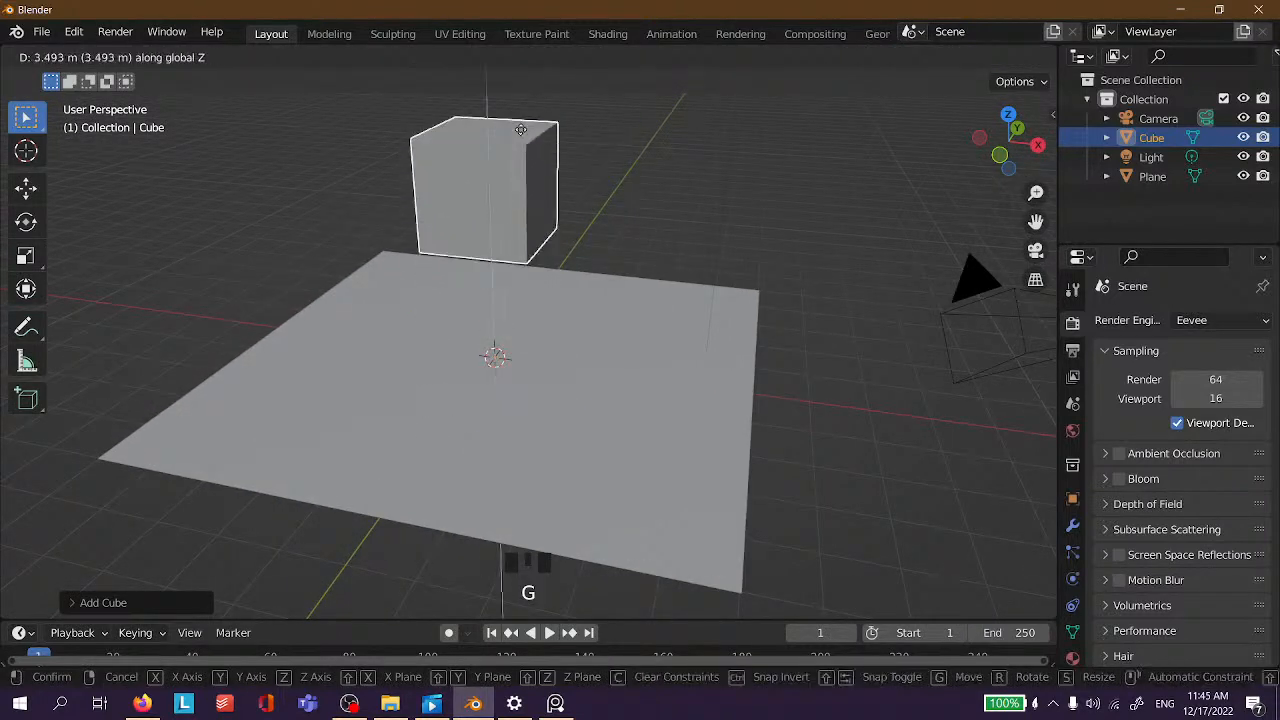
left_click(628, 190)
scroll(618, 170, "up", 3)
left_click(612, 160)
Flatten the raised cube into a thin slab by scaling it along Z to about a tenth of its height, leaving nothing selected.
middle_click_drag(639, 188, 483, 354, "shift")
left_click(534, 386)
scroll(410, 420, "down", 1)
scroll(479, 305, "up", 3)
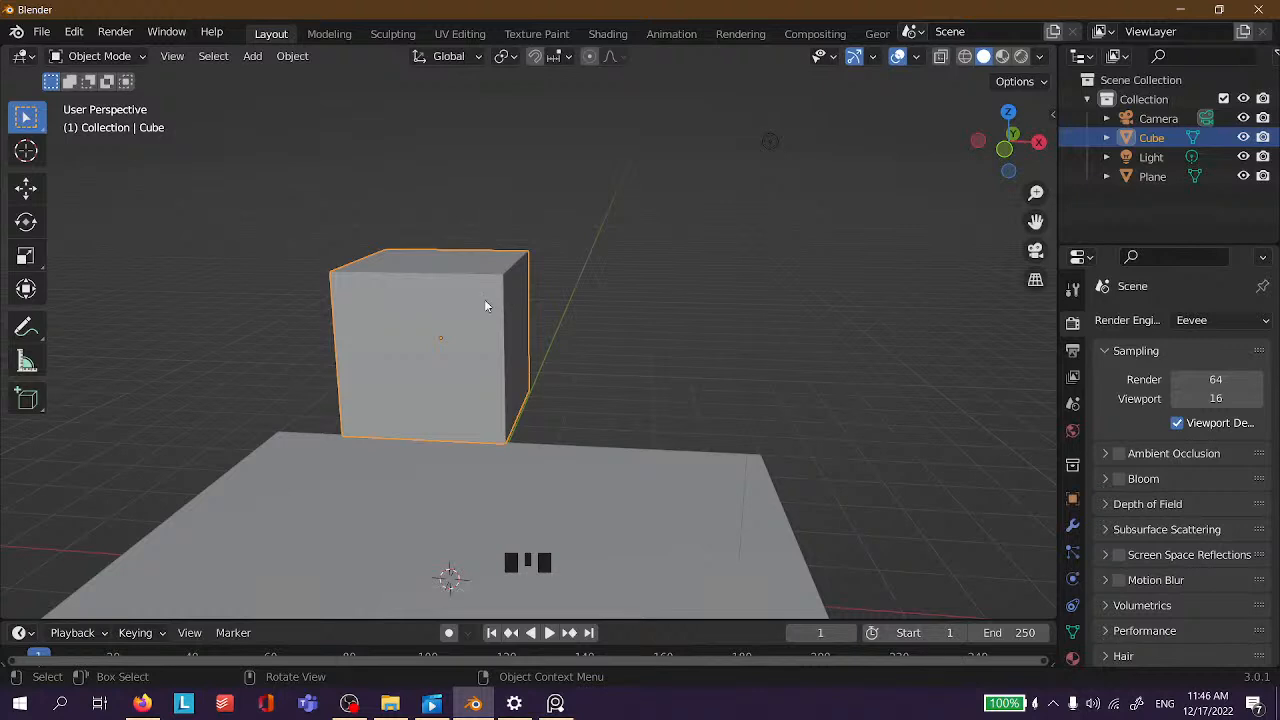
key("s")
key("z")
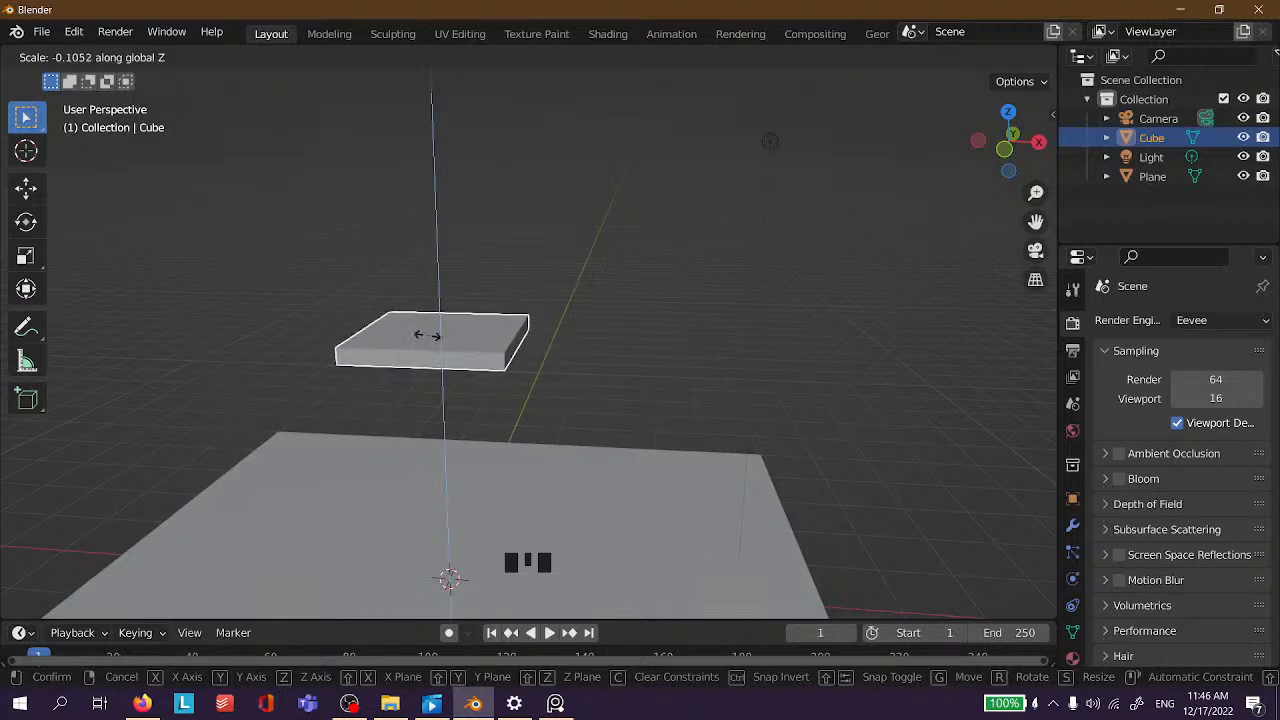
left_click(430, 341)
left_click(770, 141)
scroll(562, 268, "up", 1)
scroll(557, 282, "down", 4)
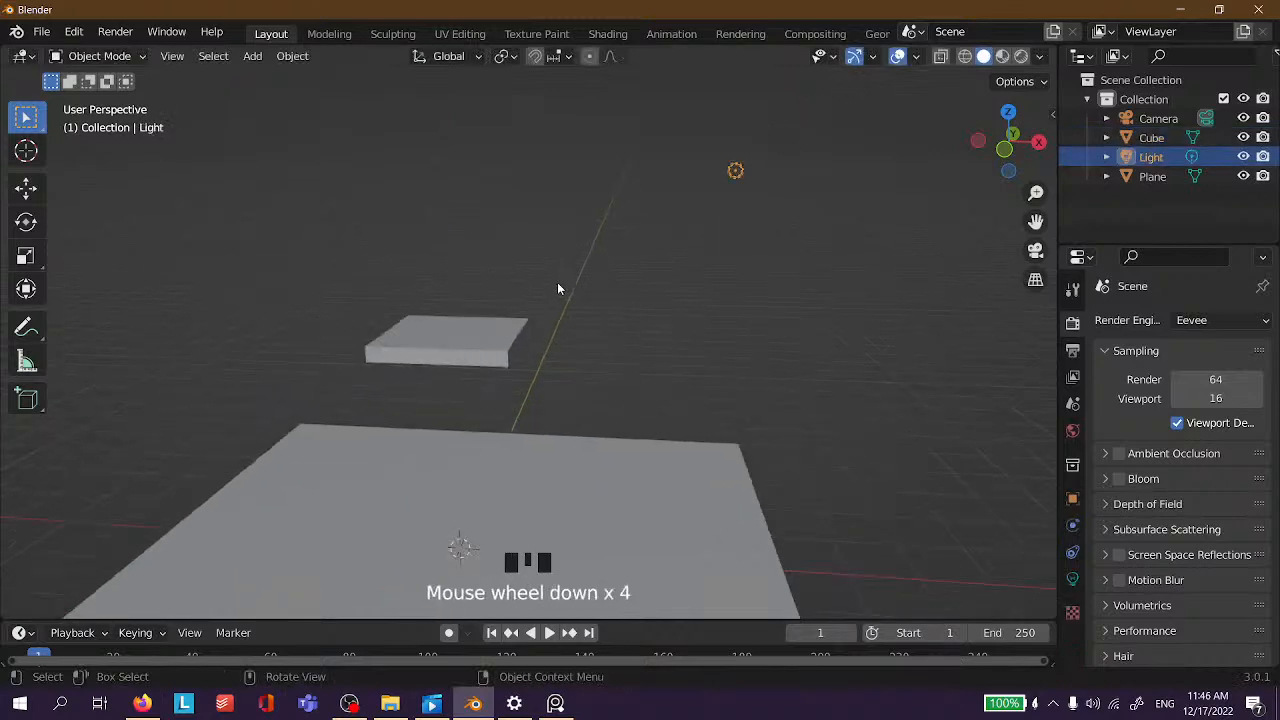
left_click(560, 288)
Select the floating slab and snap the 3D cursor to its centre.
middle_click_drag(568, 289, 505, 335)
scroll(490, 335, "up", 3)
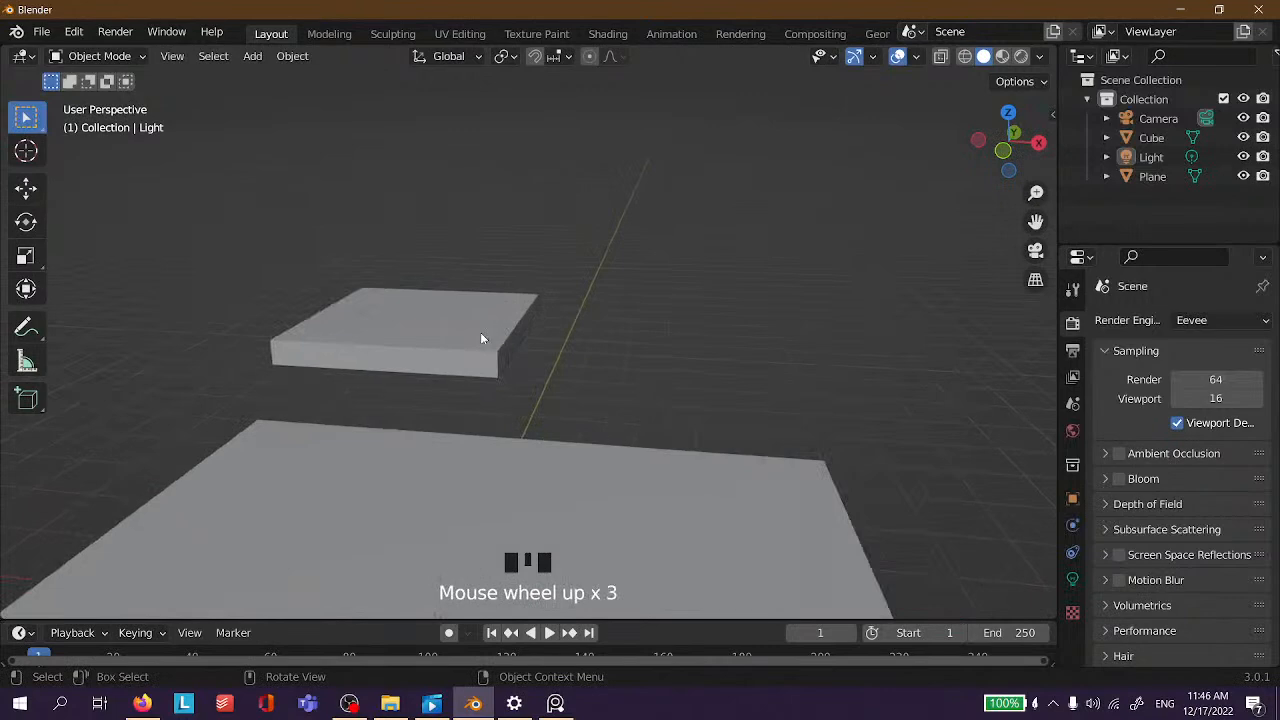
scroll(409, 337, "up", 4)
middle_click_drag(409, 337, 363, 246)
scroll(640, 323, "down", 3)
middle_click_drag(640, 323, 666, 387)
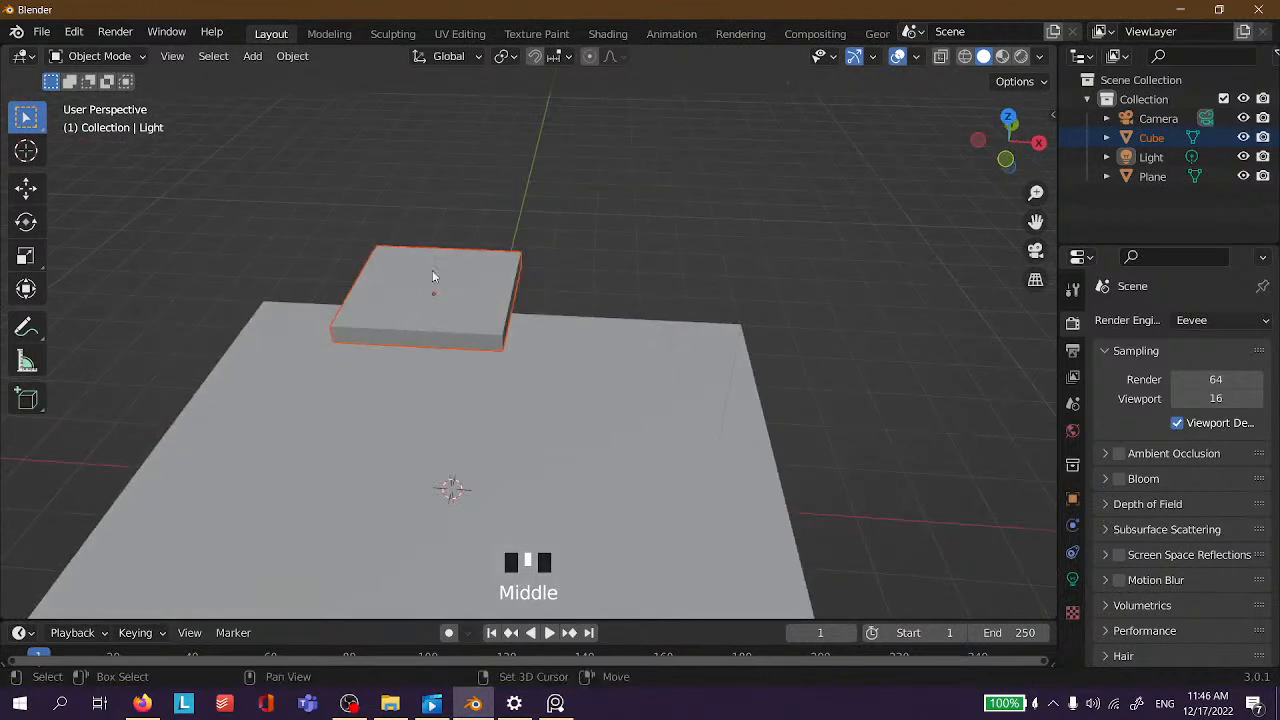
key("shift+s")
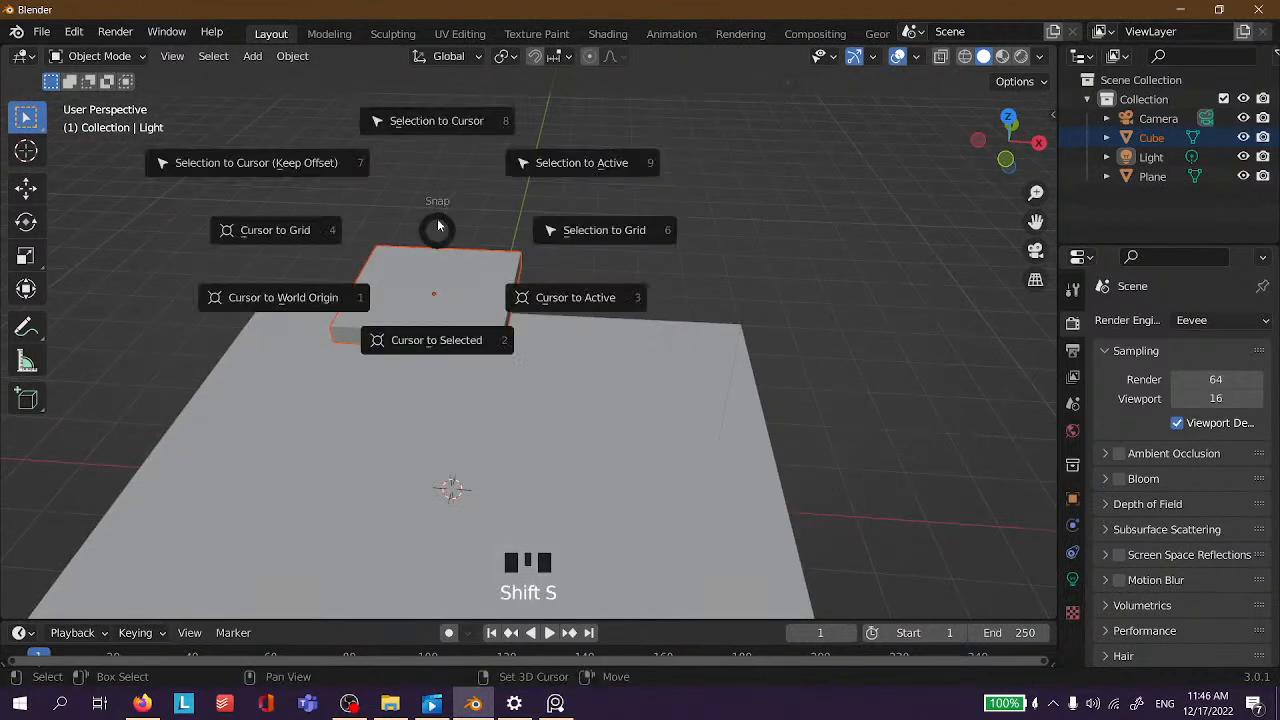
left_click(434, 346)
scroll(494, 192, "up", 2)
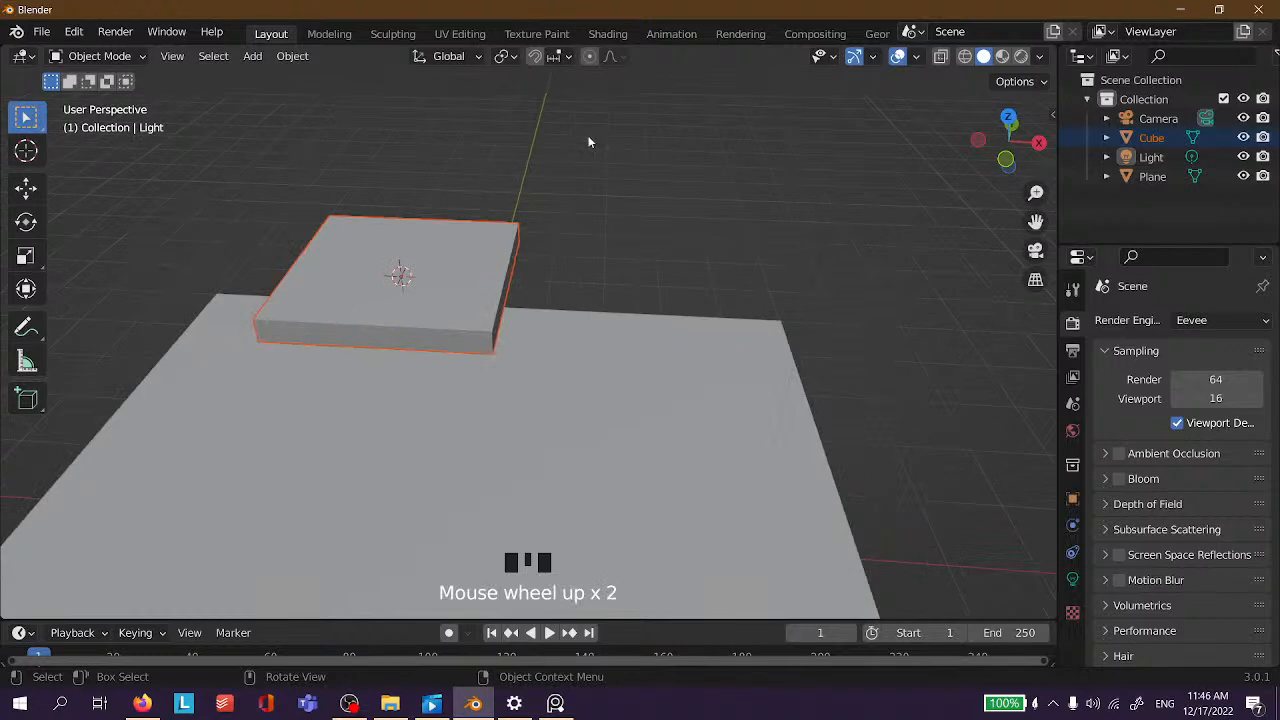
Add a mesh cube at the 3D cursor in the centre of the slab.
middle_click_drag(367, 217, 543, 213)
scroll(585, 220, "up", 3)
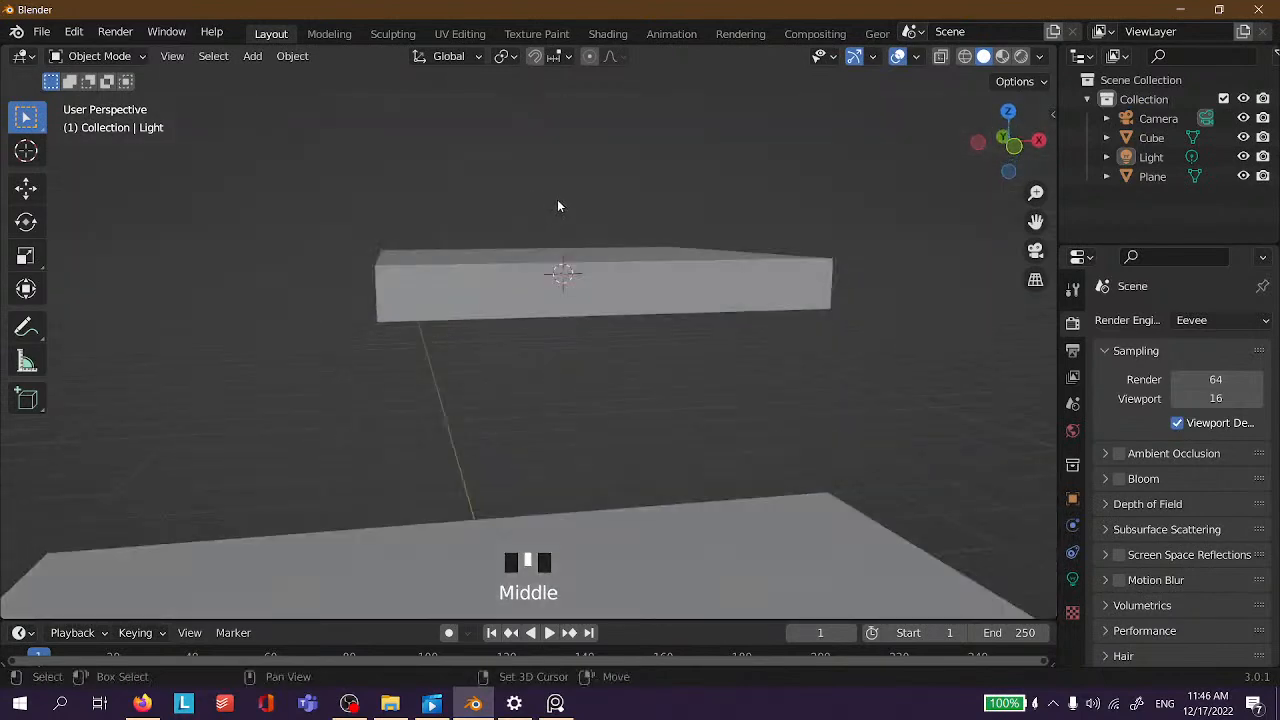
key("shift+a")
mouse_move(558, 201)
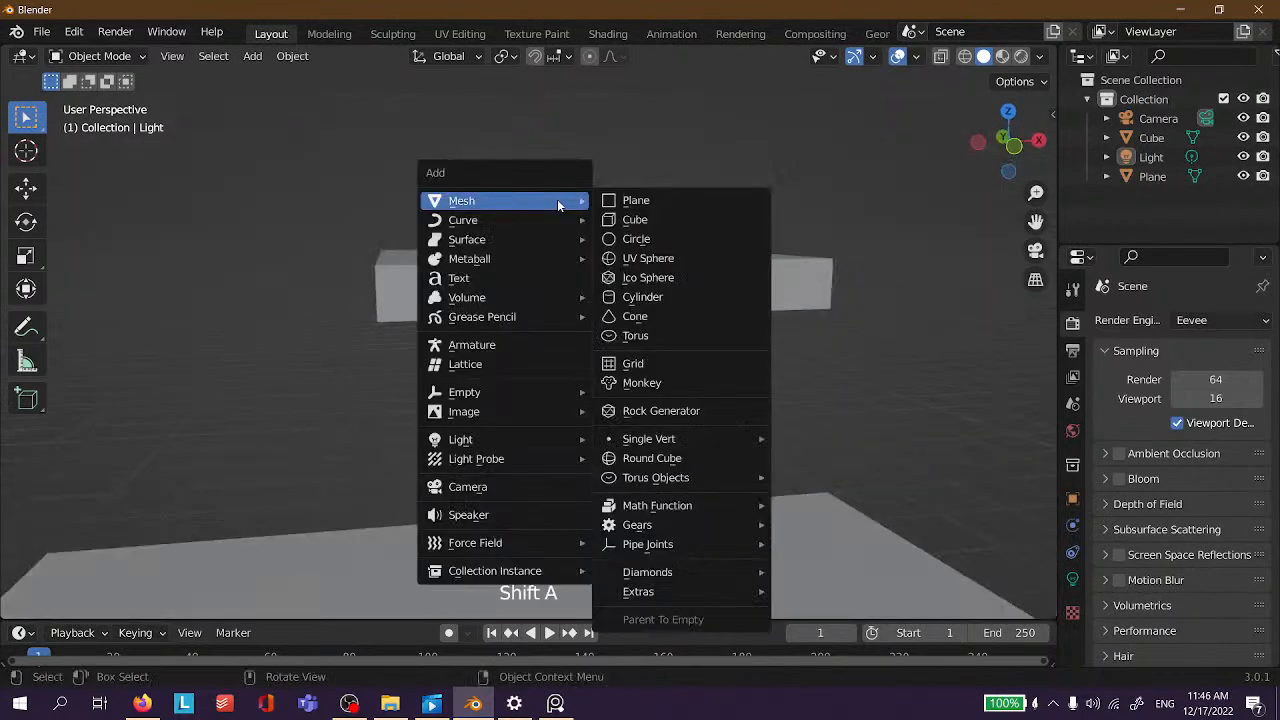
left_click(667, 226)
scroll(666, 240, "down", 4)
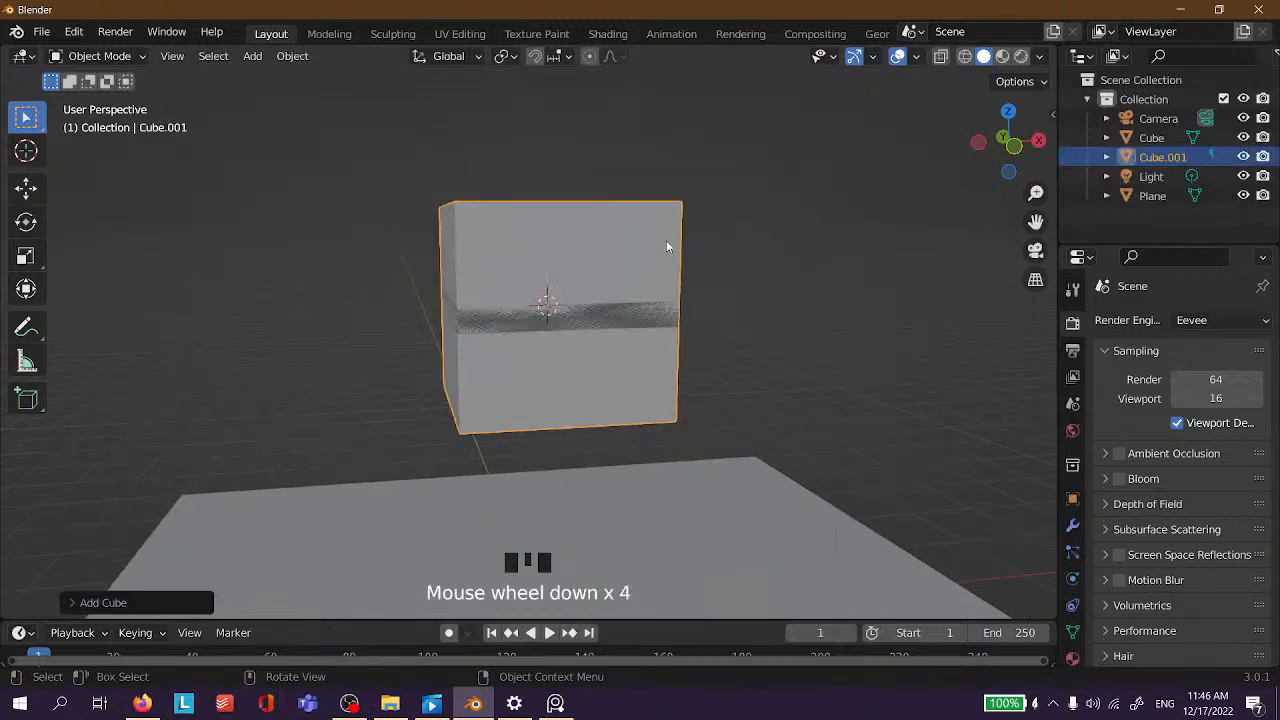
Scale the new cube down uniformly to a small block and stretch it along Z into a tall, thin table leg.
key("s")
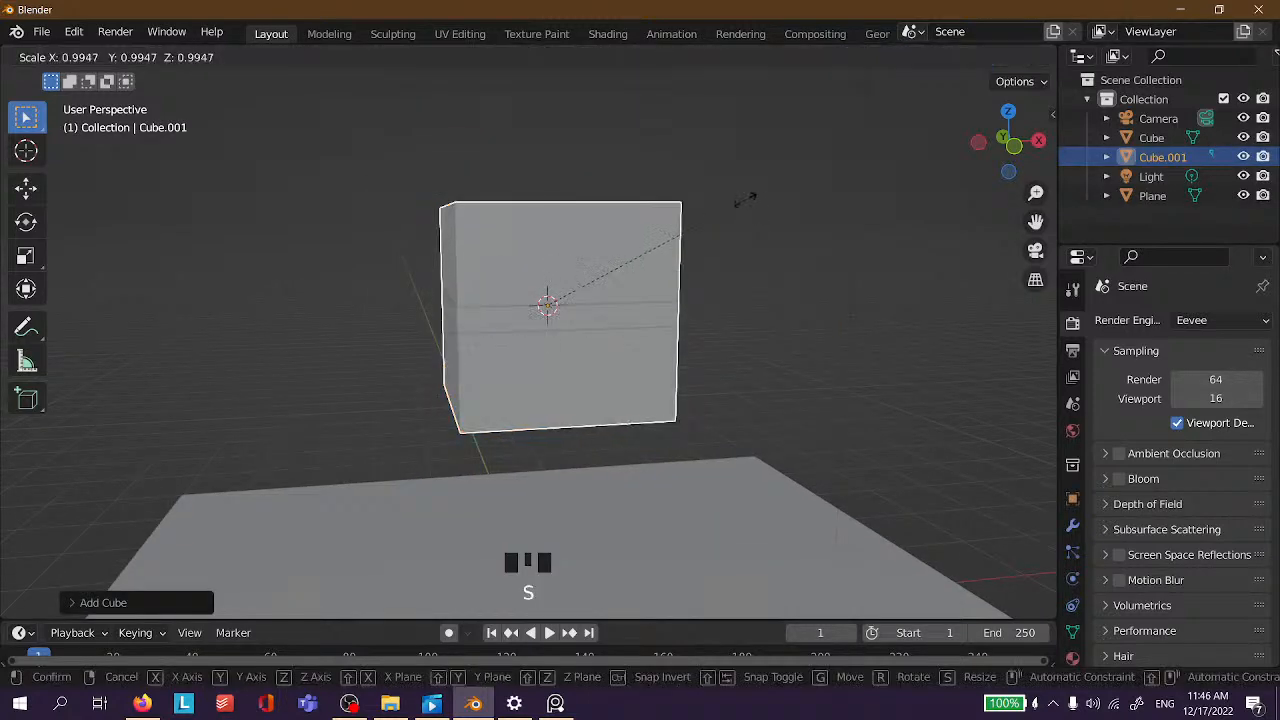
left_click(572, 280)
key("s")
key("z")
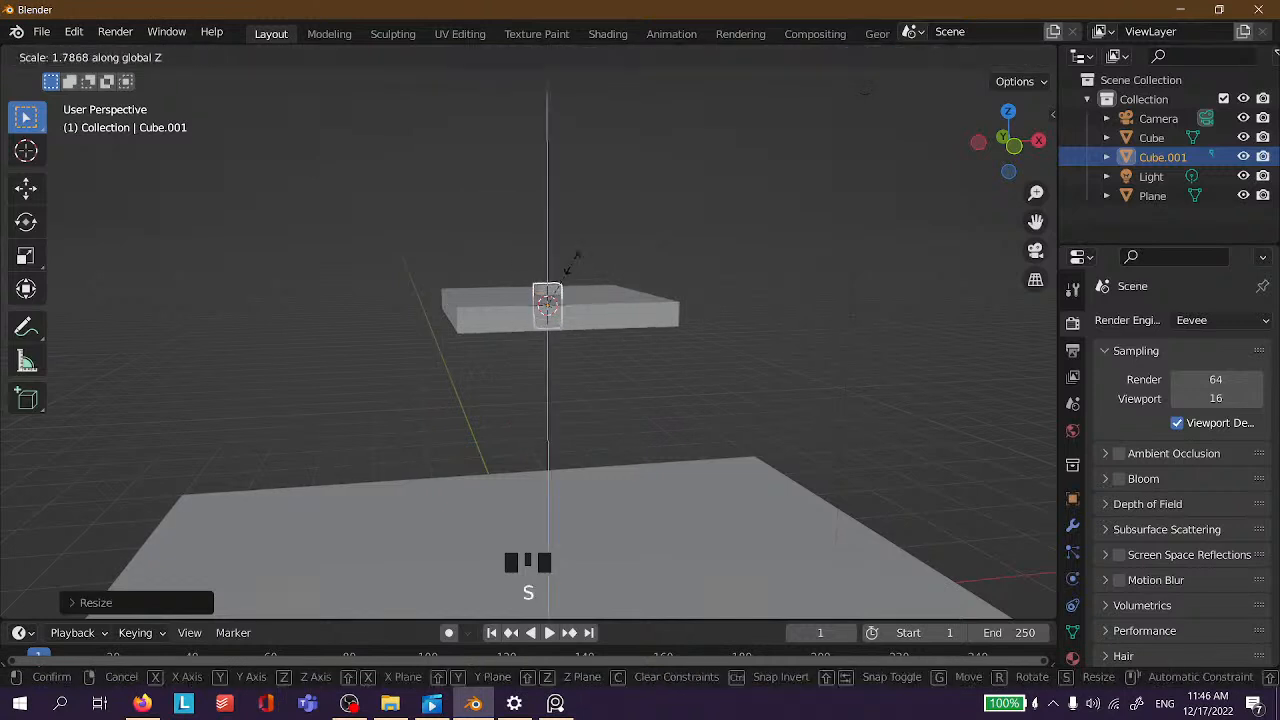
left_click(603, 186)
scroll(604, 190, "up", 2)
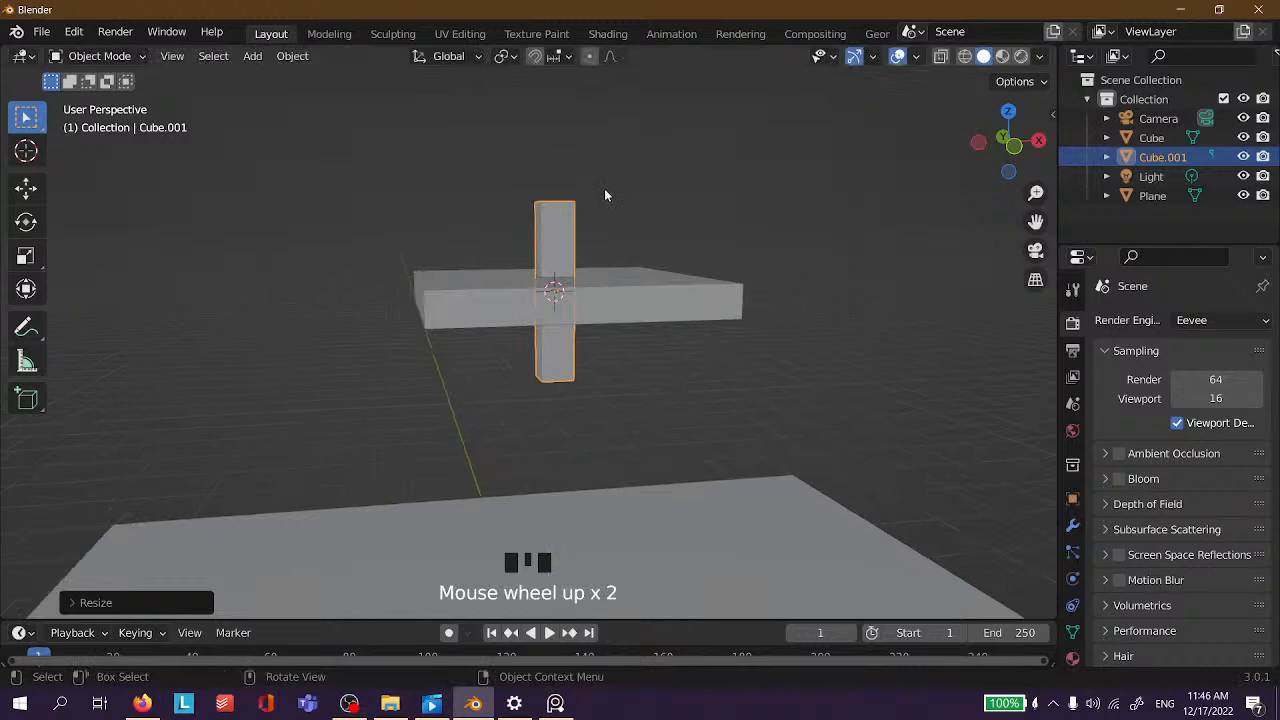
Move the leg straight down along Z until its top meets the underside of the slab.
key("g")
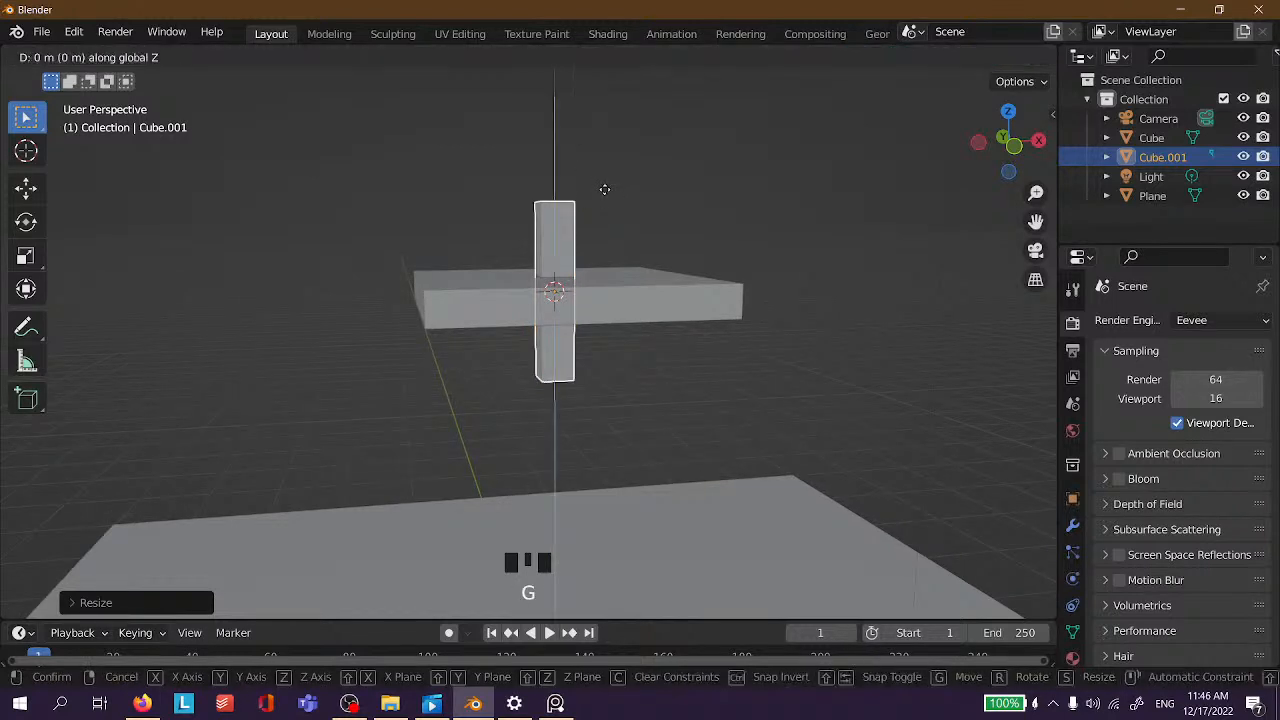
key("z")
left_click(576, 291)
mouse_move(576, 291)
middle_mouse_down()
mouse_move(605, 308)
mouse_move(561, 294)
middle_mouse_up()
left_click(632, 248)
scroll(664, 356, "up", 2)
middle_click_drag(664, 351, 708, 392)
Move the leg horizontally, with Z locked, from the middle to a corner under the slab.
left_click(496, 381)
middle_click_drag(496, 381, 403, 217)
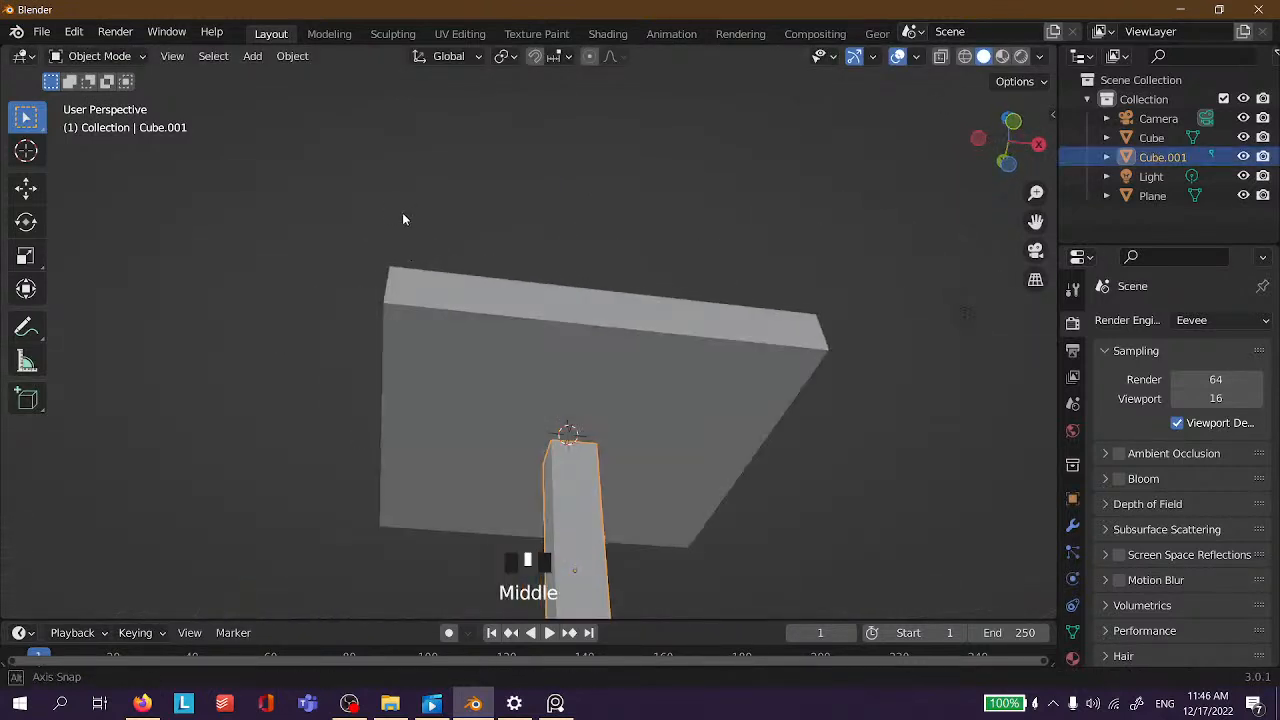
key("g")
key("z")
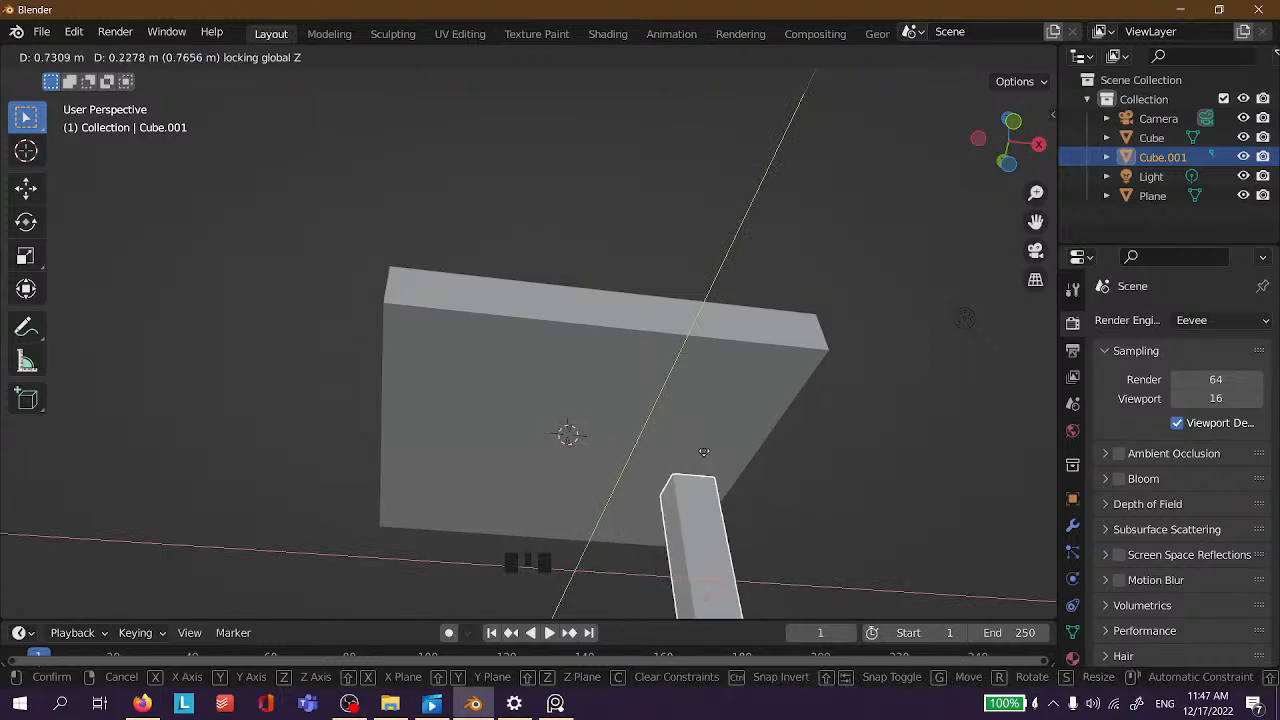
left_click(390, 305)
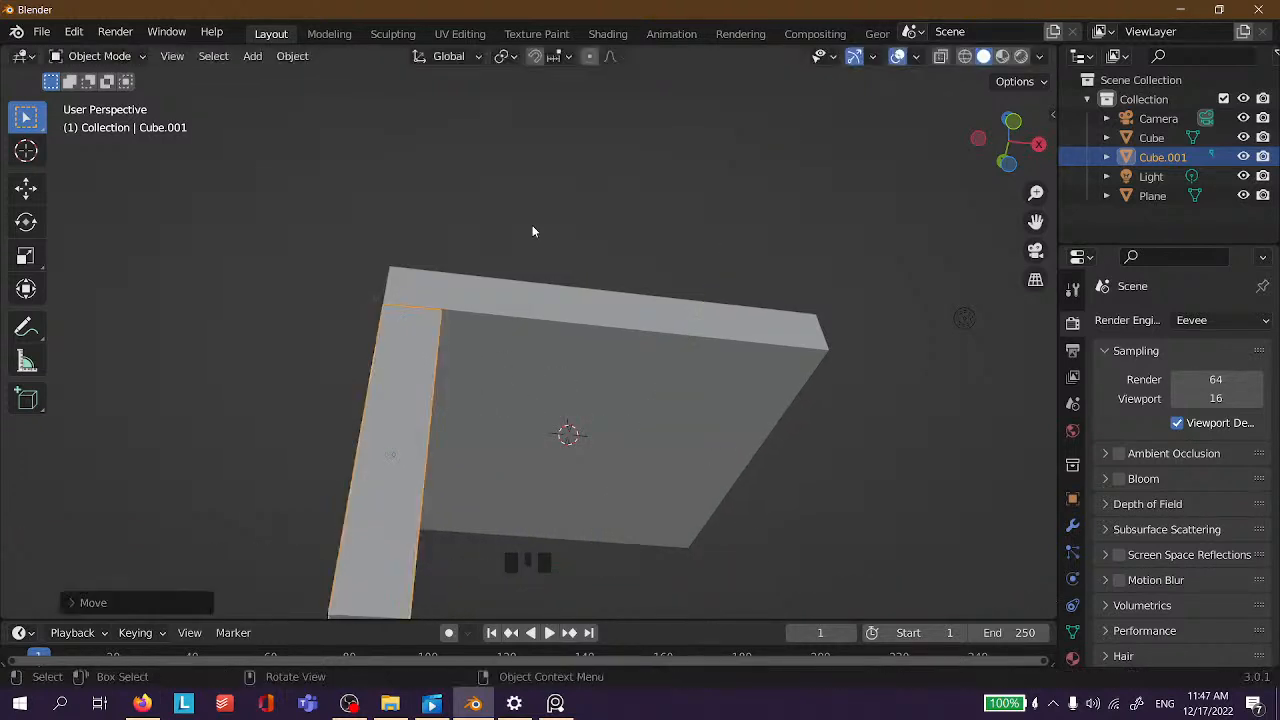
scroll(792, 310, "down", 3)
middle_click_drag(792, 310, 556, 358)
scroll(509, 366, "down", 2)
scroll(516, 362, "up", 3)
scroll(575, 378, "down", 2)
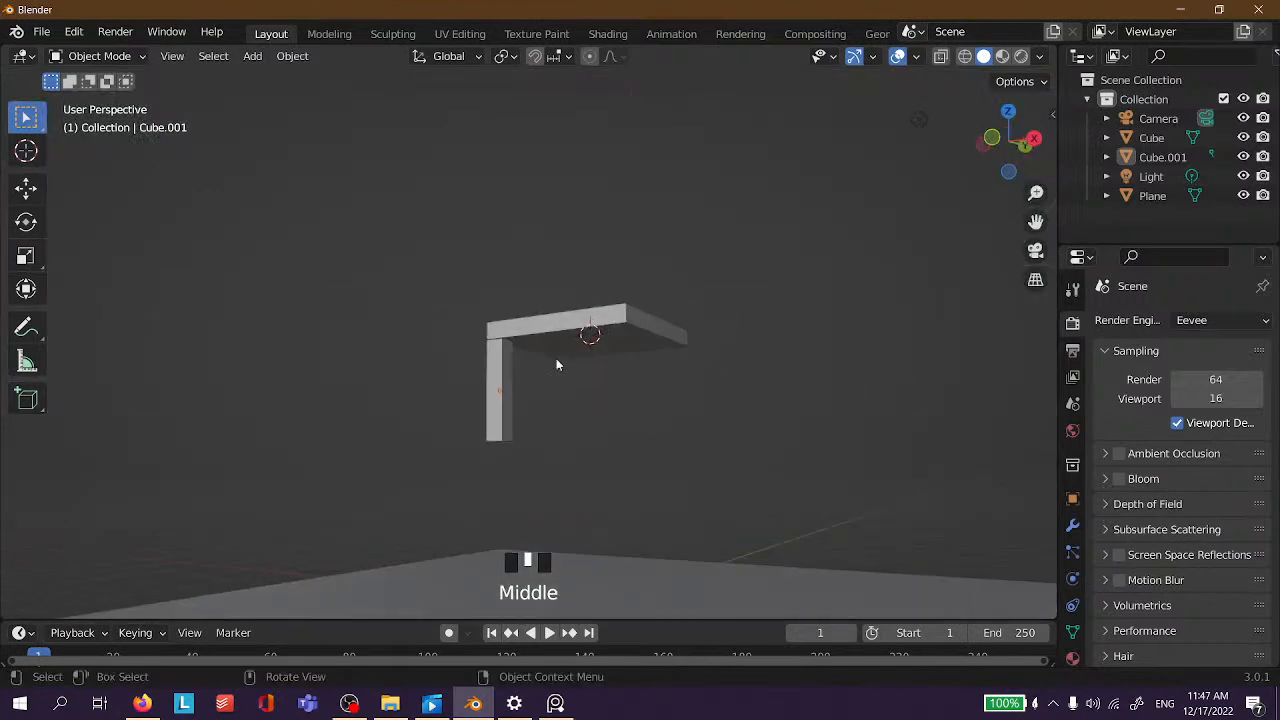
left_click(510, 358)
scroll(523, 328, "up", 4)
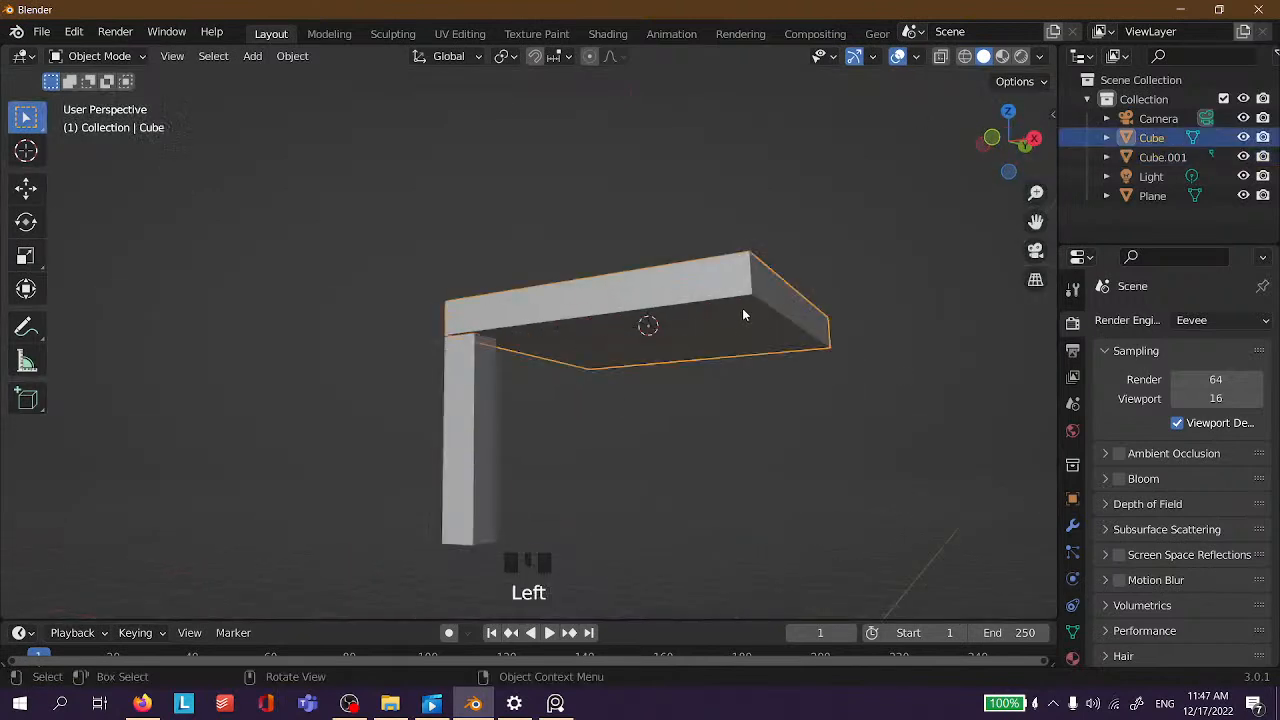
left_click(742, 315)
key("shift+a")
middle_click_drag(865, 306, 517, 417)
Duplicate the corner leg along the Y axis to the other corner on the same side of the slab.
left_click(515, 417)
scroll(590, 414, "down", 2)
middle_click_drag(602, 421, 677, 412)
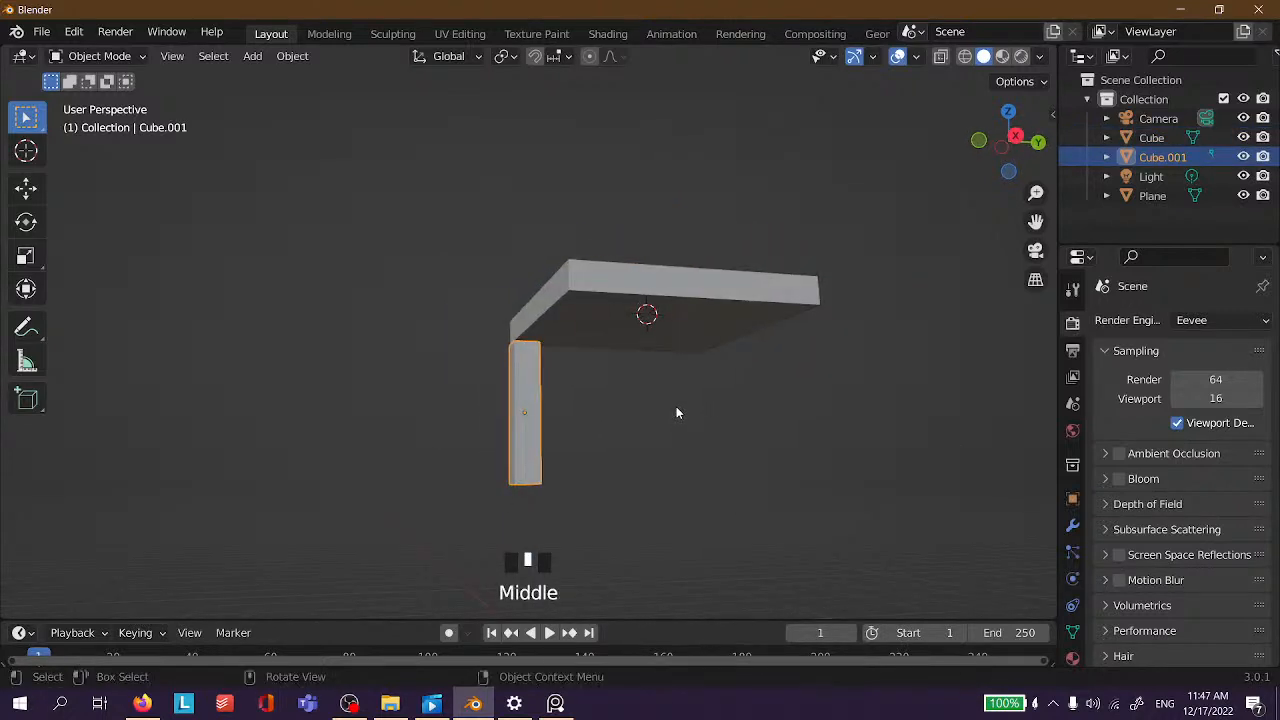
key("shift+d")
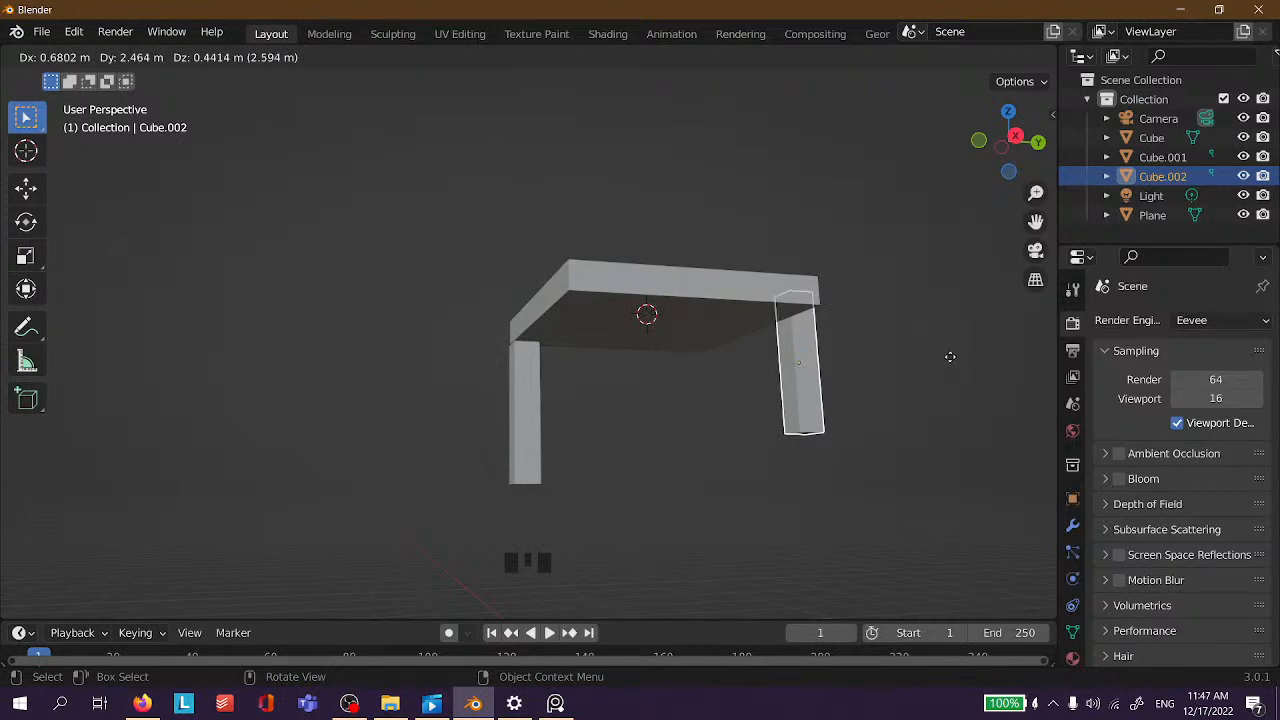
key("y")
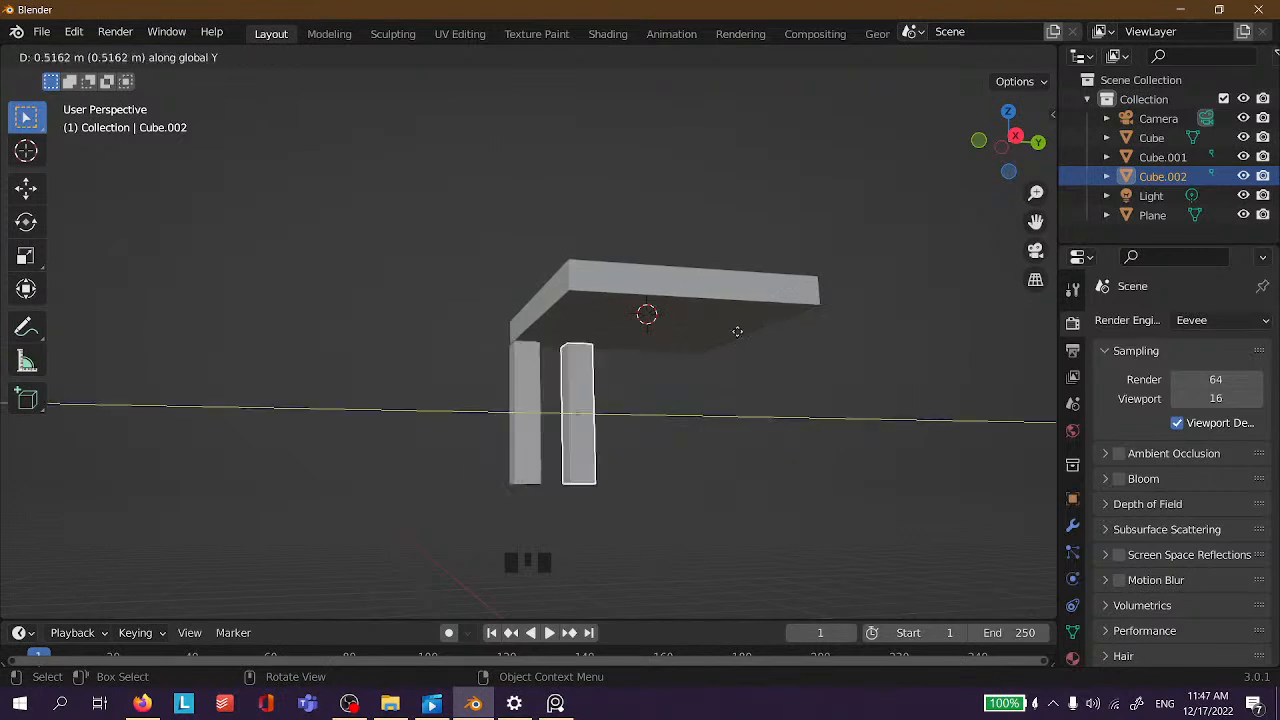
left_click(845, 336)
middle_click_drag(848, 341, 437, 369)
left_click(437, 369)
middle_click_drag(387, 420, 340, 374)
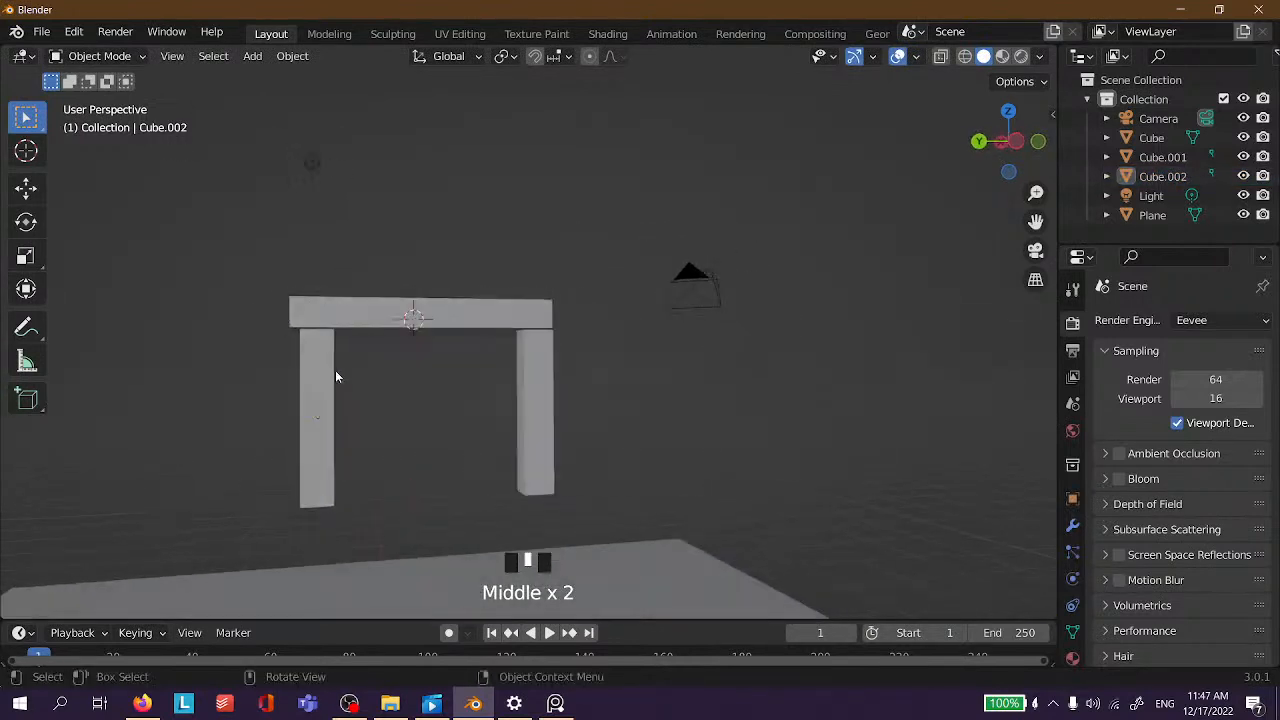
Select both legs and raise them about 0.01 m along Z to close the gap beneath the slab.
left_click(330, 375)
left_click(541, 361, "shift")
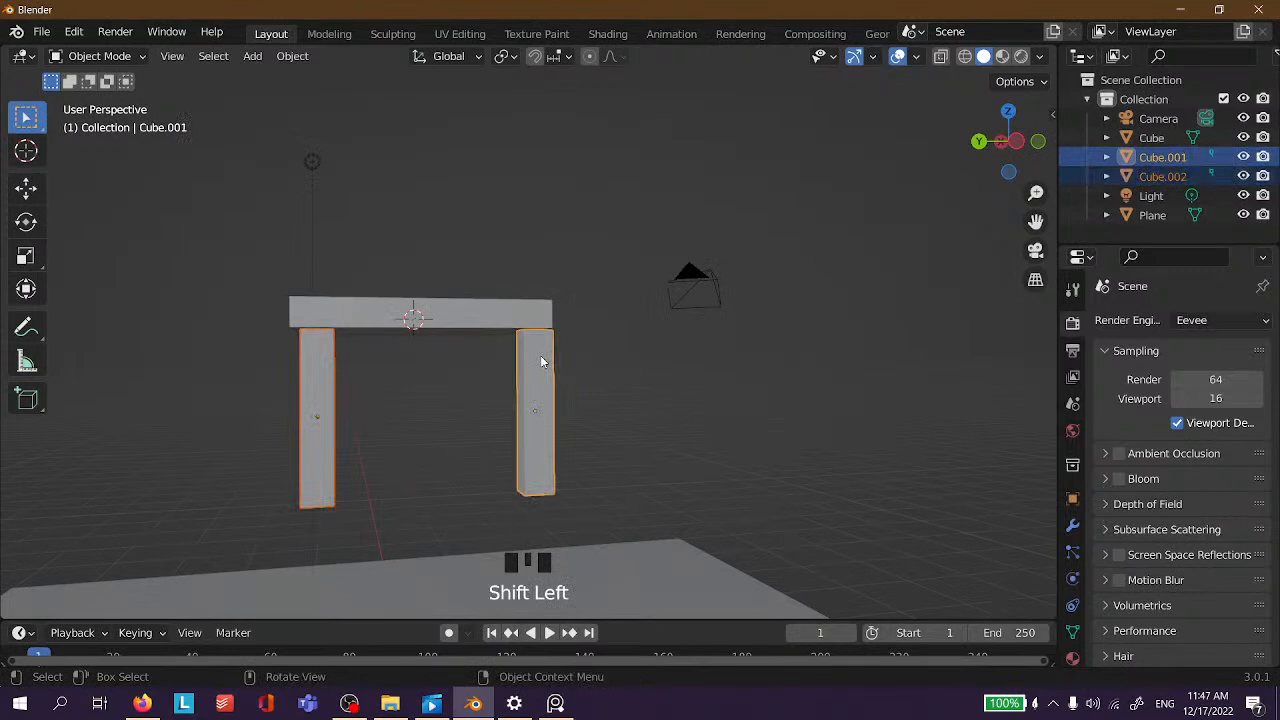
left_click(567, 398)
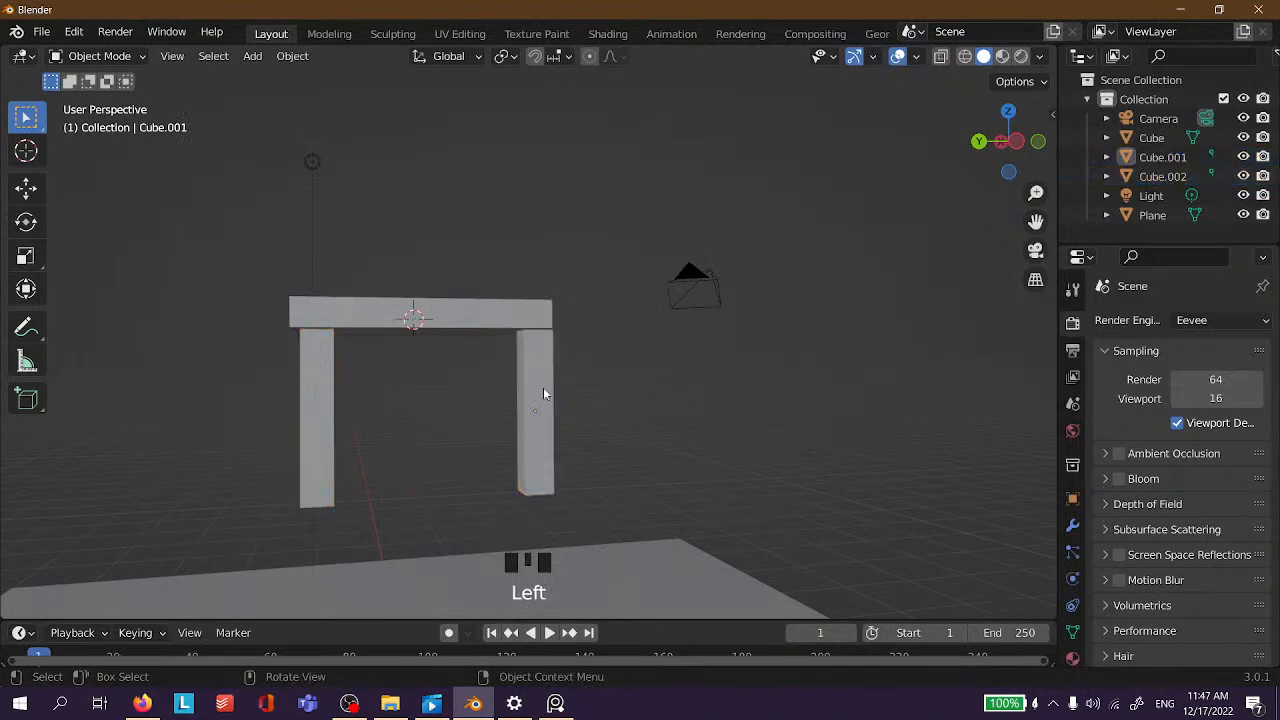
left_click(543, 389)
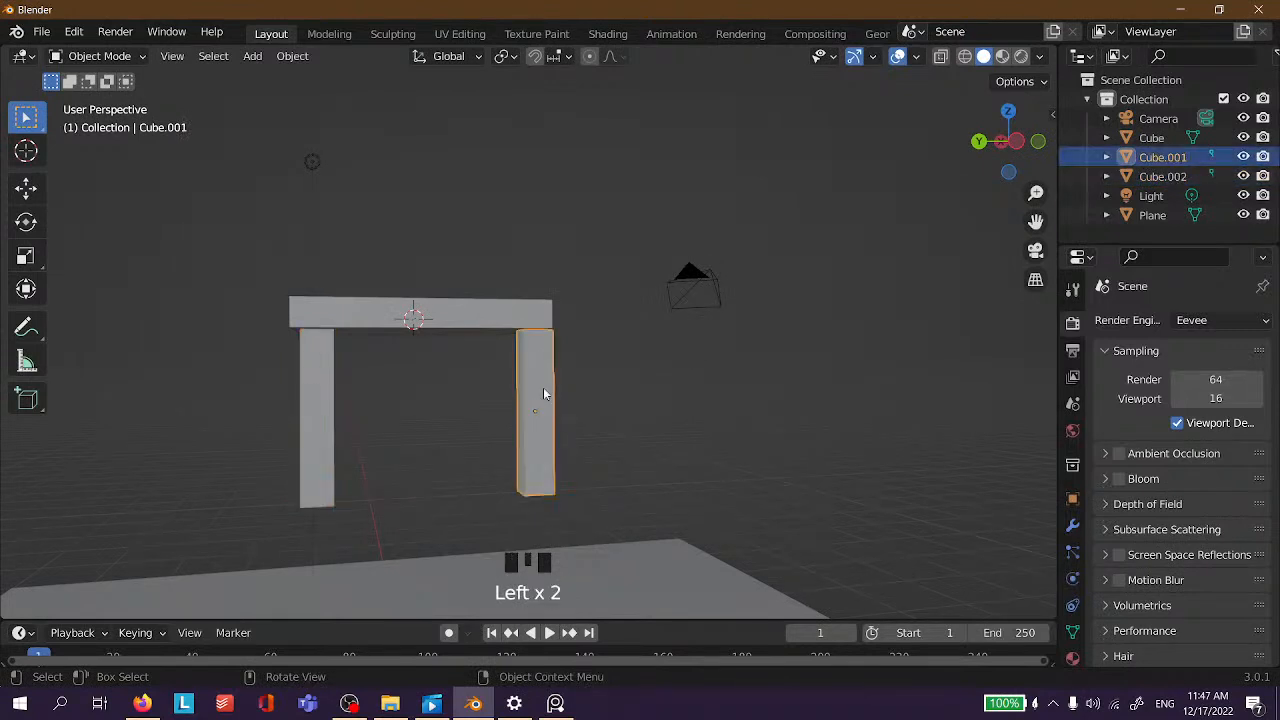
left_click(312, 384, "shift")
key("z")
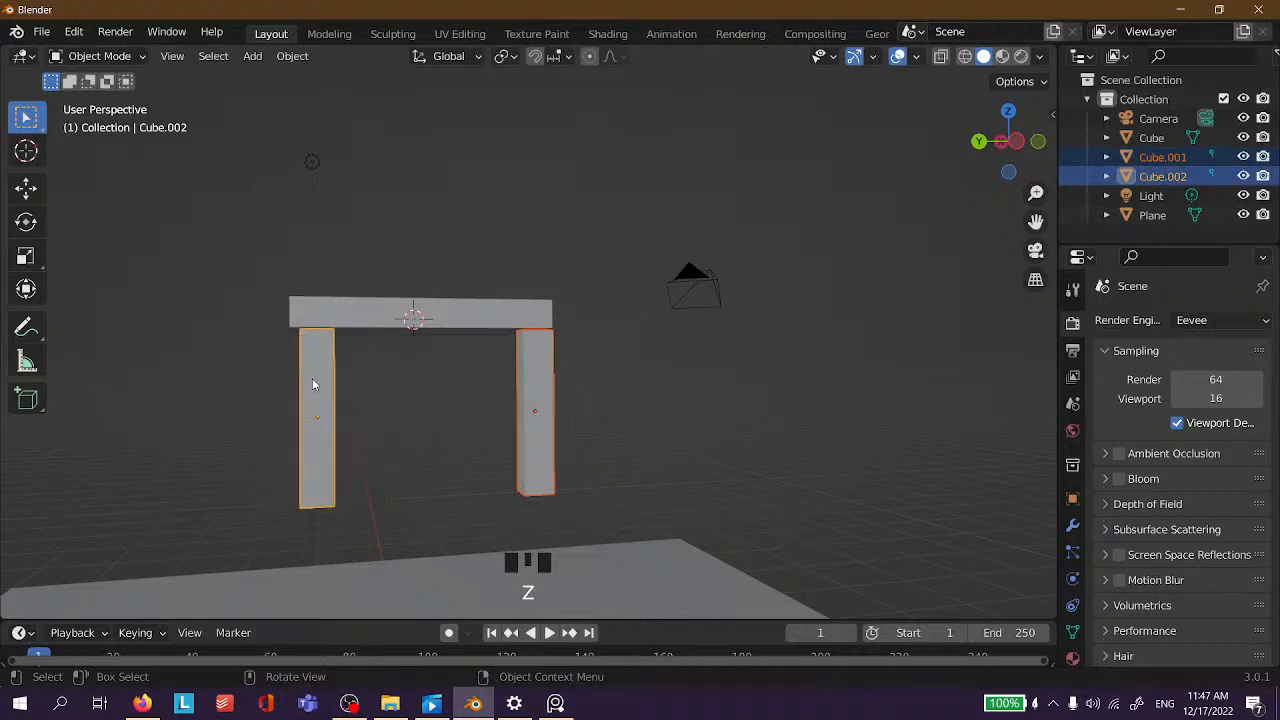
key("g")
key("z")
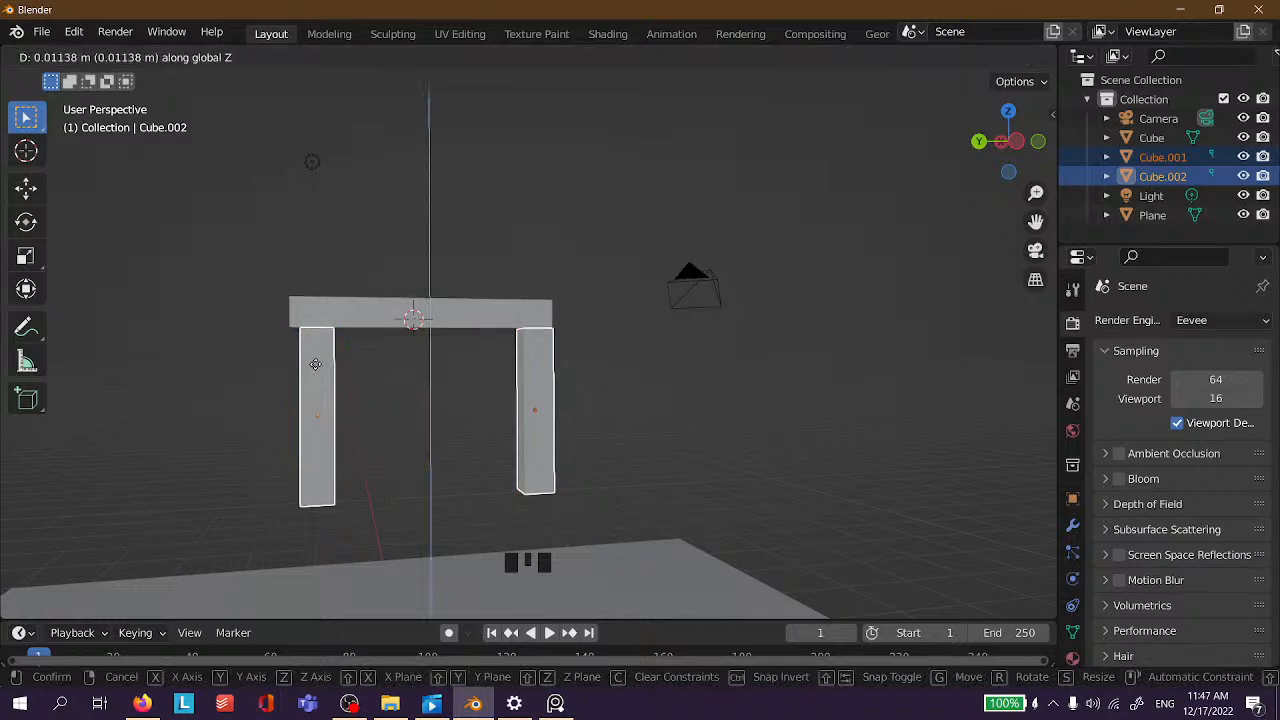
left_click(316, 365)
left_click(472, 395)
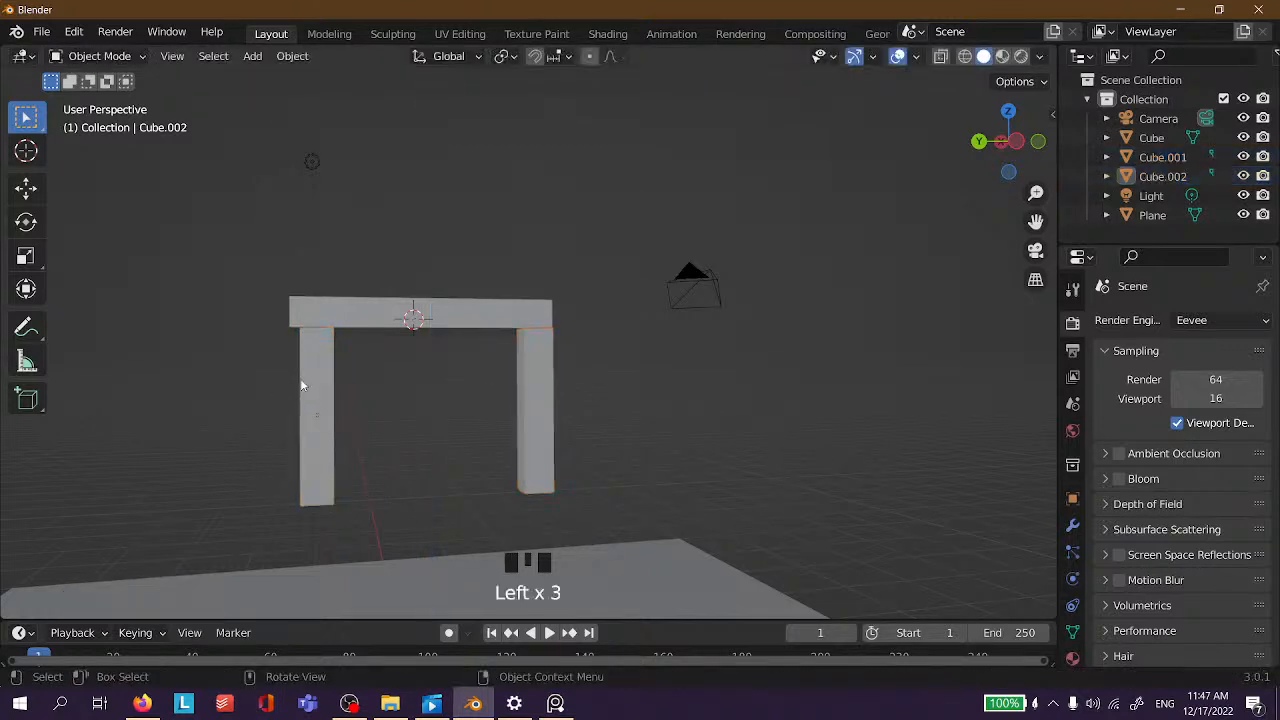
Move the duplicated leg about 0.07 m along Y so its outer face is flush with the slab's edge.
left_click(332, 362)
key("g")
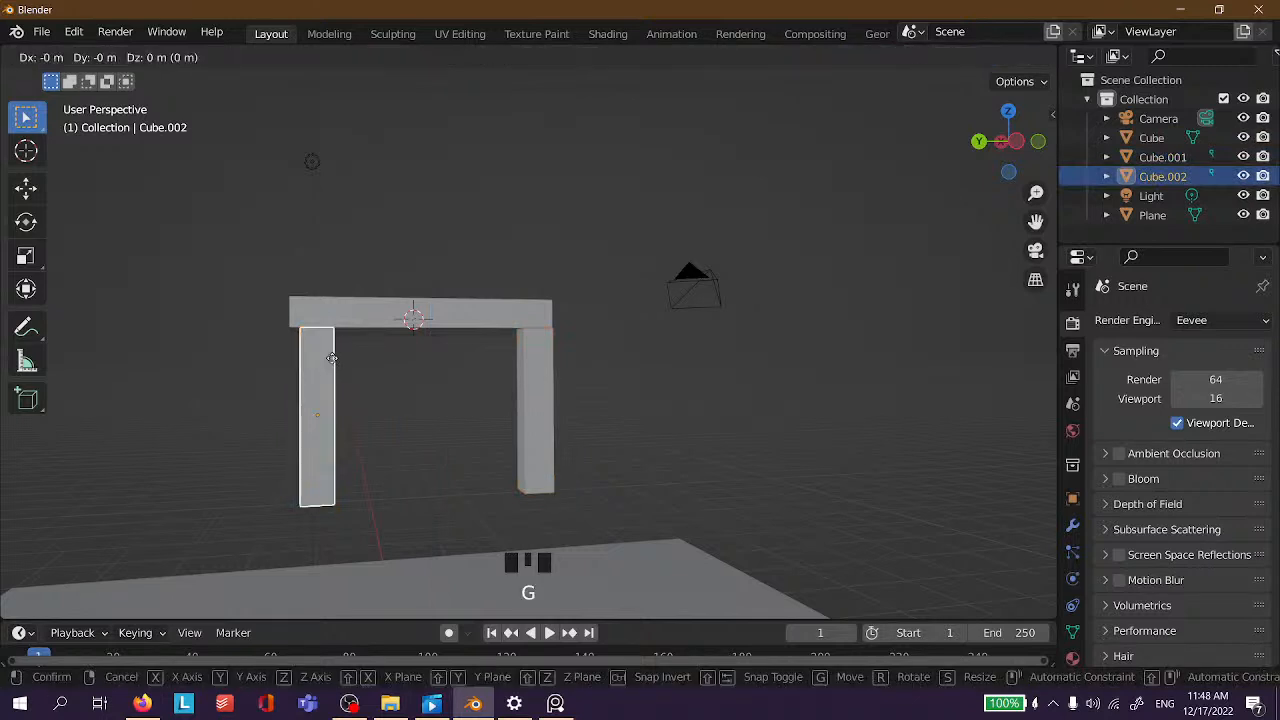
key("y")
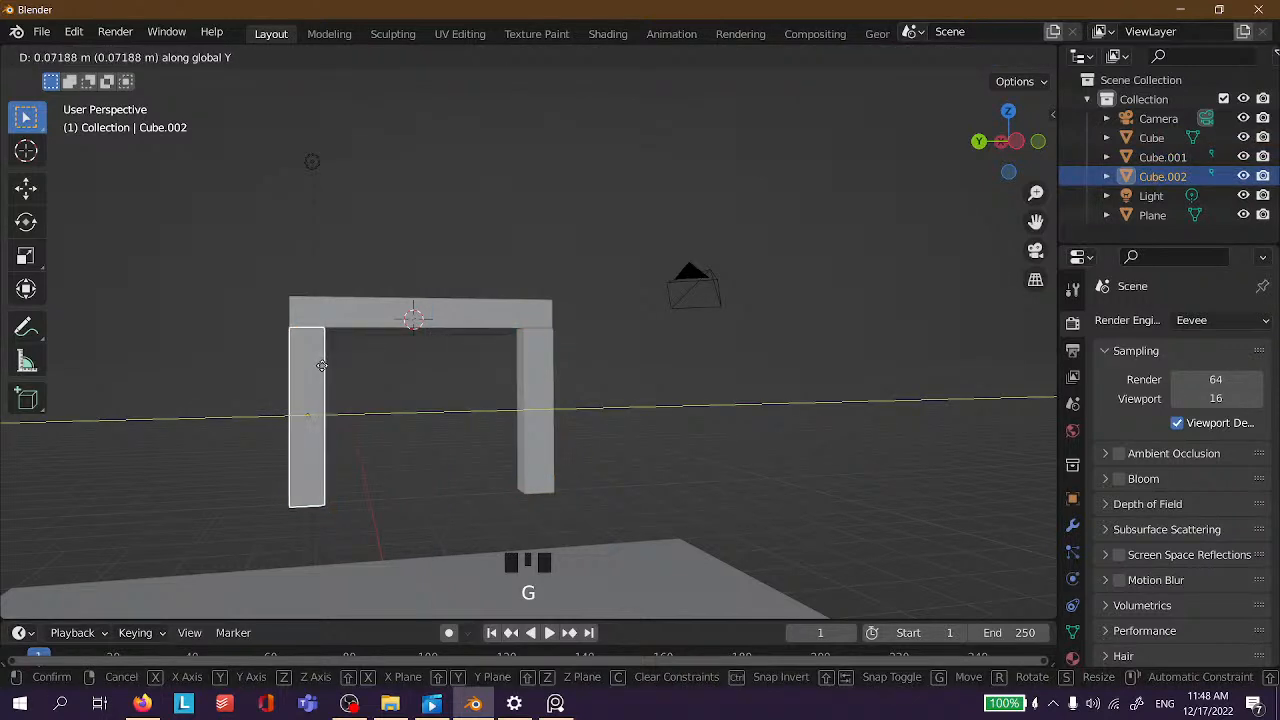
left_click(324, 365)
left_click(422, 394)
Duplicate both legs together along the X axis to the two corners on the opposite side of the slab, leaving nothing selected.
middle_click_drag(422, 394, 825, 356)
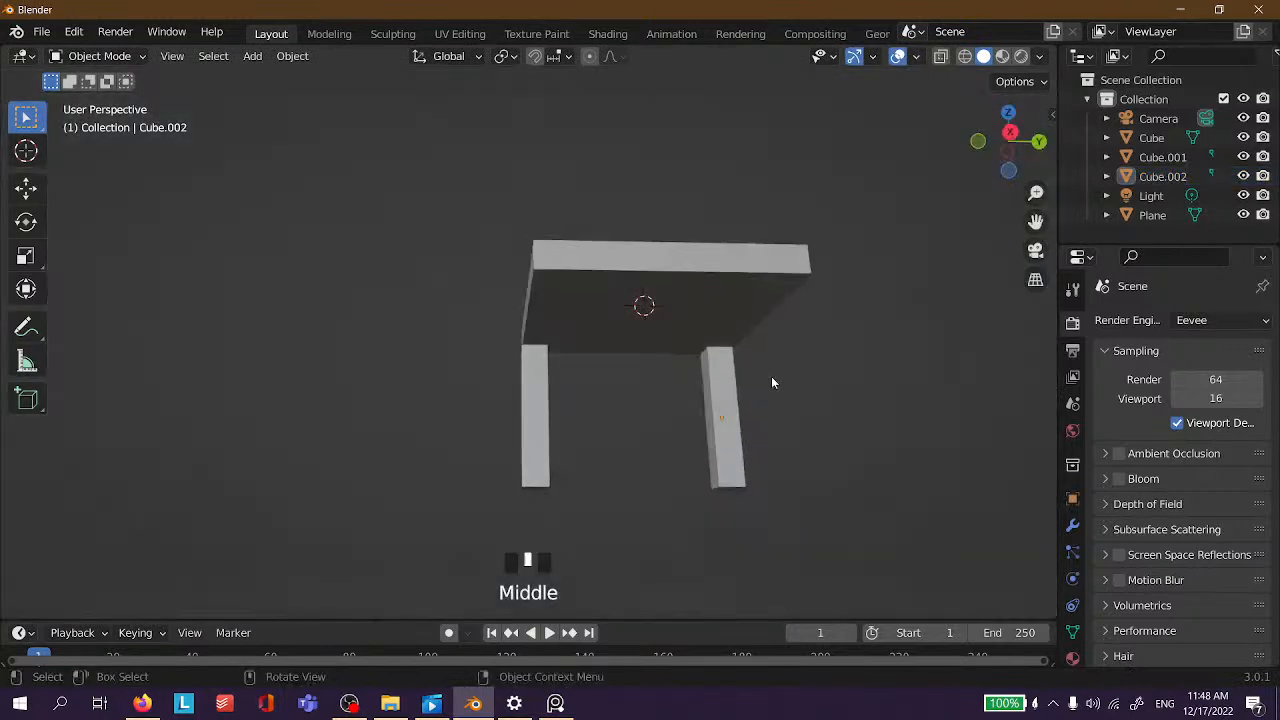
scroll(771, 382, "down", 2)
middle_click_drag(771, 409, 595, 383)
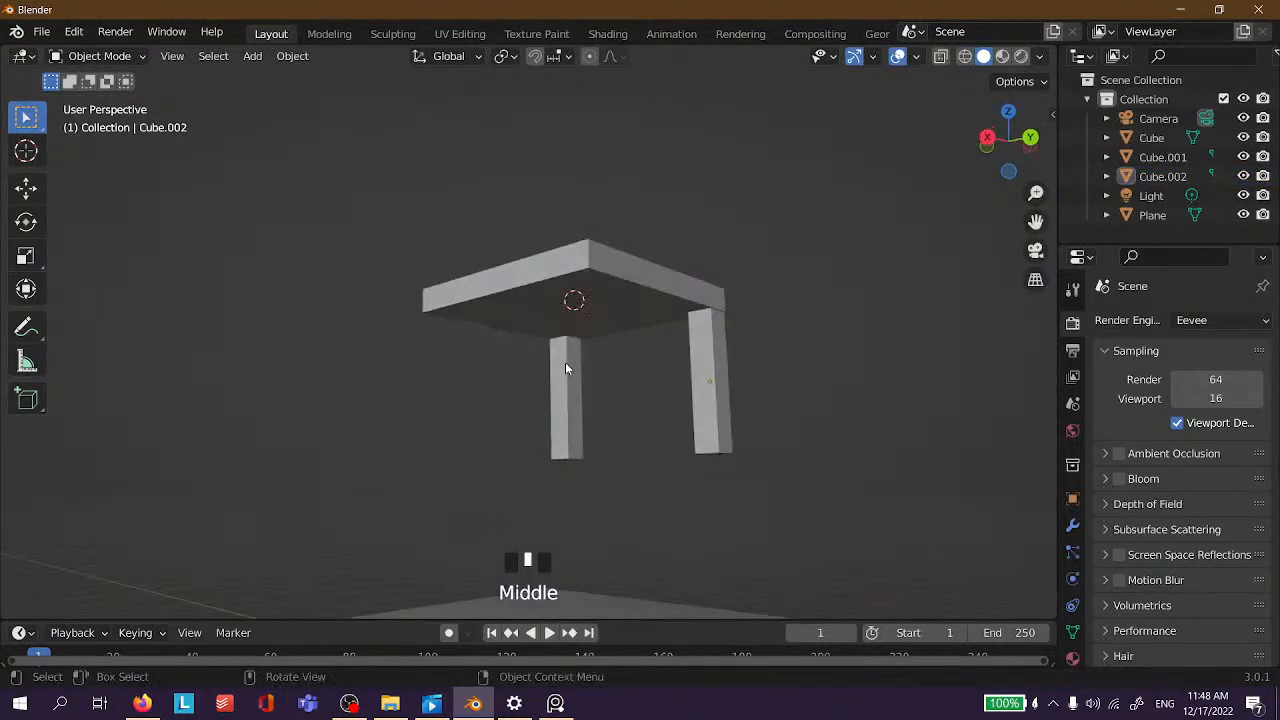
left_click(563, 368)
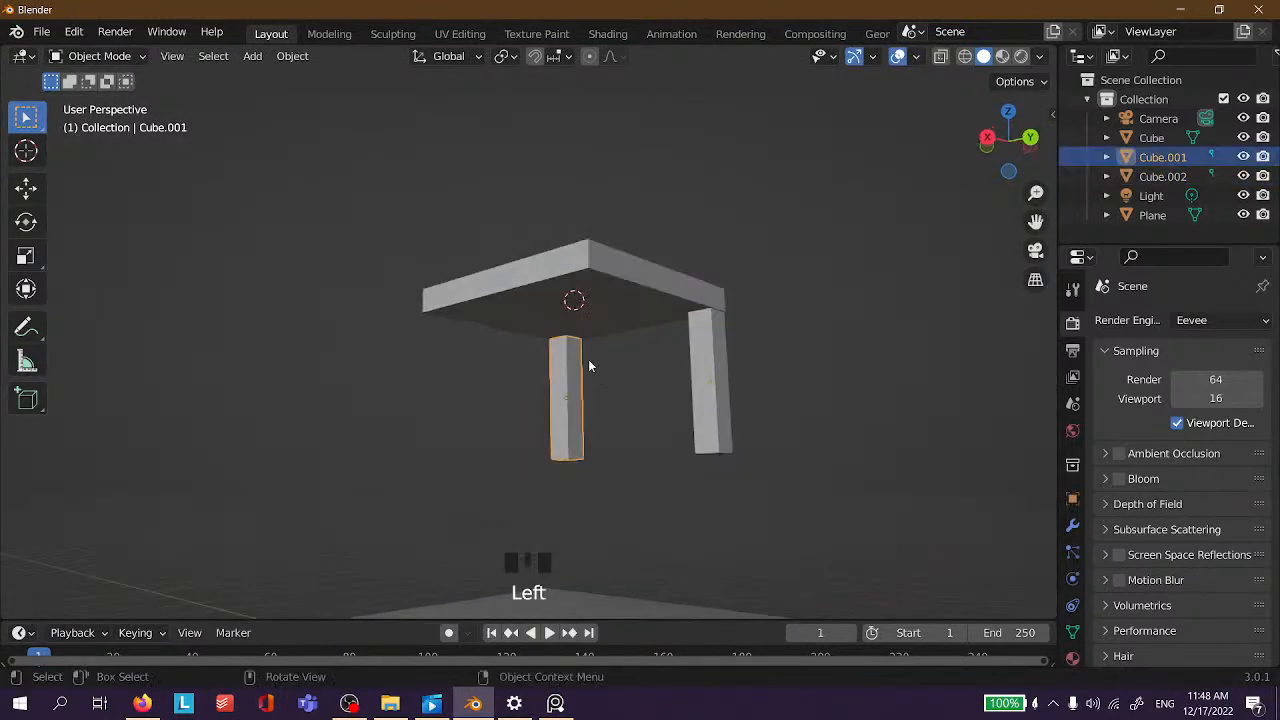
left_click(712, 355, "shift")
scroll(727, 379, "down", 2)
mouse_move(680, 393)
middle_mouse_down()
mouse_move(711, 399)
mouse_move(674, 404)
middle_mouse_up()
key("shift+d")
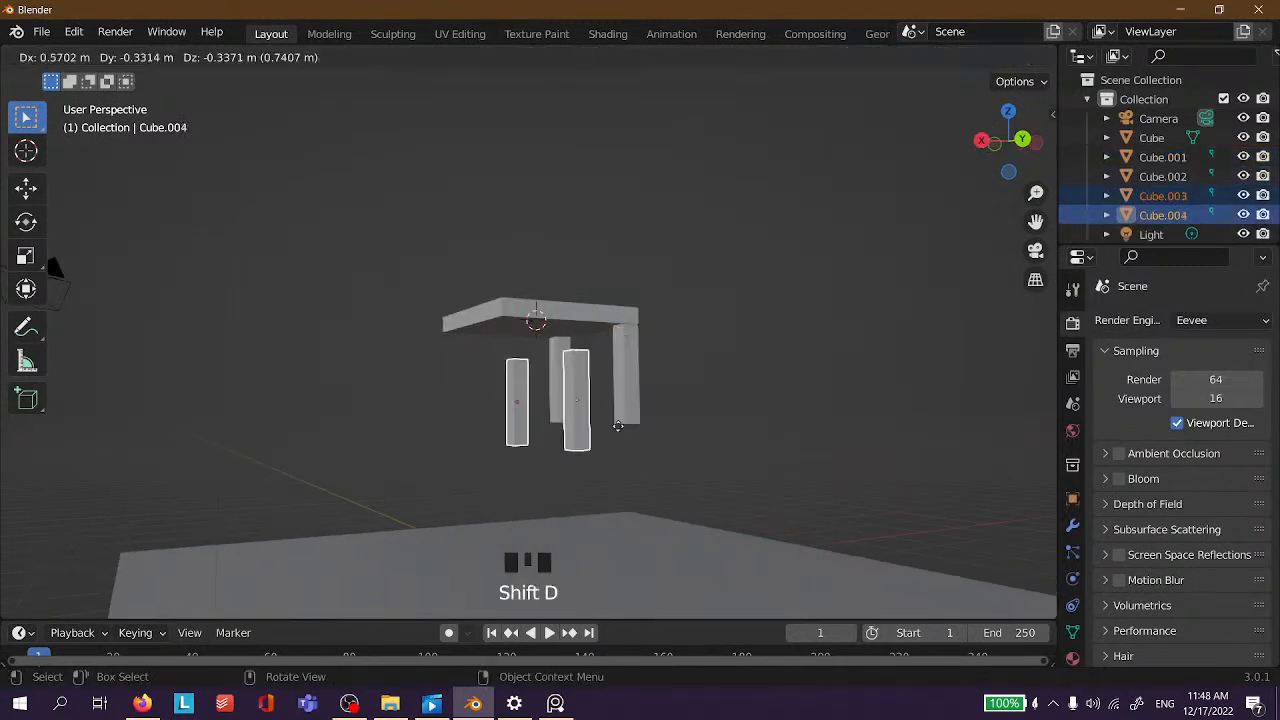
key("x")
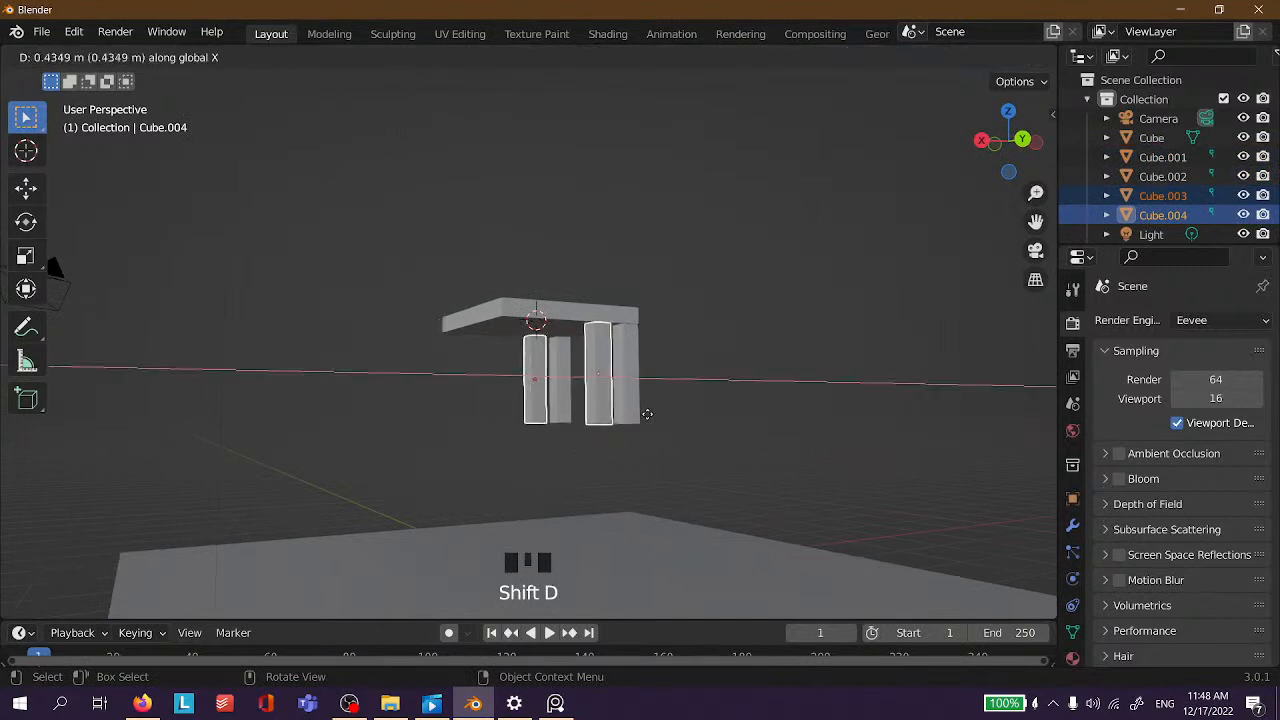
left_click(561, 411)
left_click(760, 208)
Inspect the four-legged table from all sides, checking how the slab and each leg fit together.
scroll(685, 297, "down", 2)
scroll(691, 297, "up", 5)
middle_click_drag(691, 297, 462, 348)
left_click(701, 176)
scroll(729, 206, "down", 4)
left_click(462, 348)
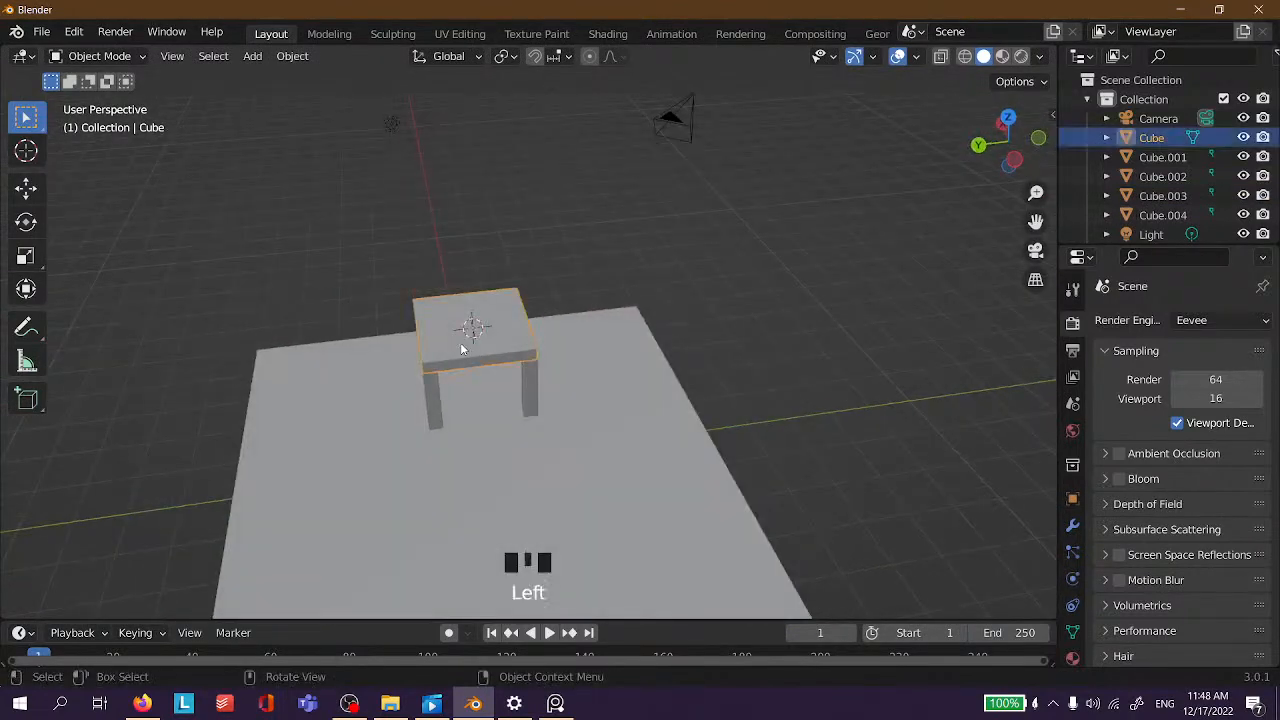
left_click(434, 392)
left_click(539, 351)
left_click(539, 392)
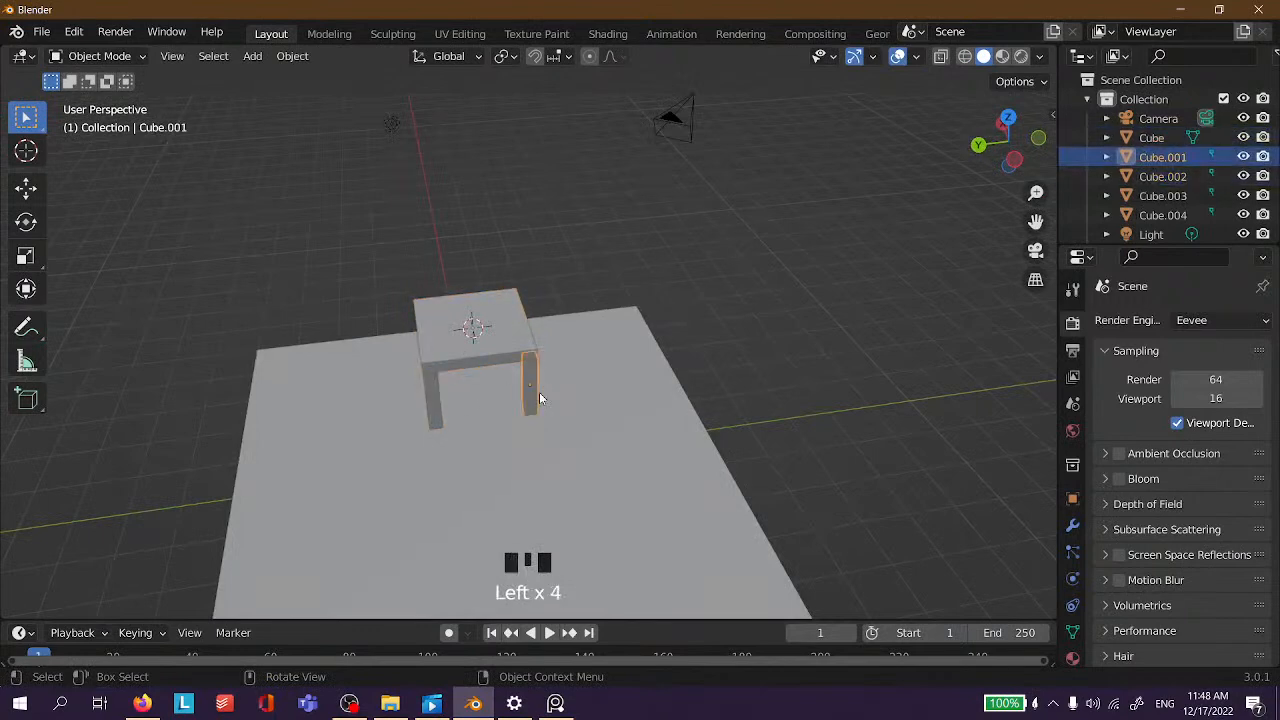
left_click(660, 211)
mouse_move(659, 210)
middle_mouse_down()
mouse_move(546, 212)
mouse_move(393, 150)
mouse_move(666, 211)
middle_mouse_up()
scroll(731, 274, "down", 4)
middle_click_drag(731, 274, 726, 338)
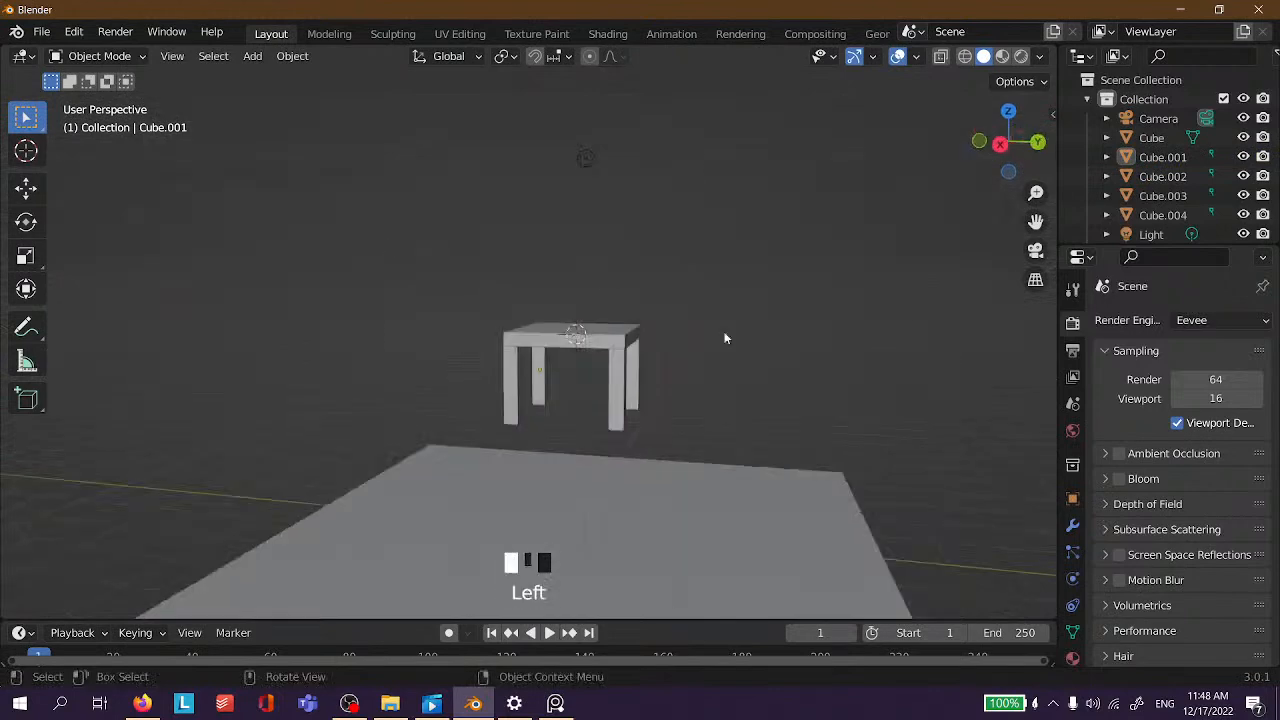
middle_click_drag(607, 334, 677, 367)
scroll(713, 323, "up", 5)
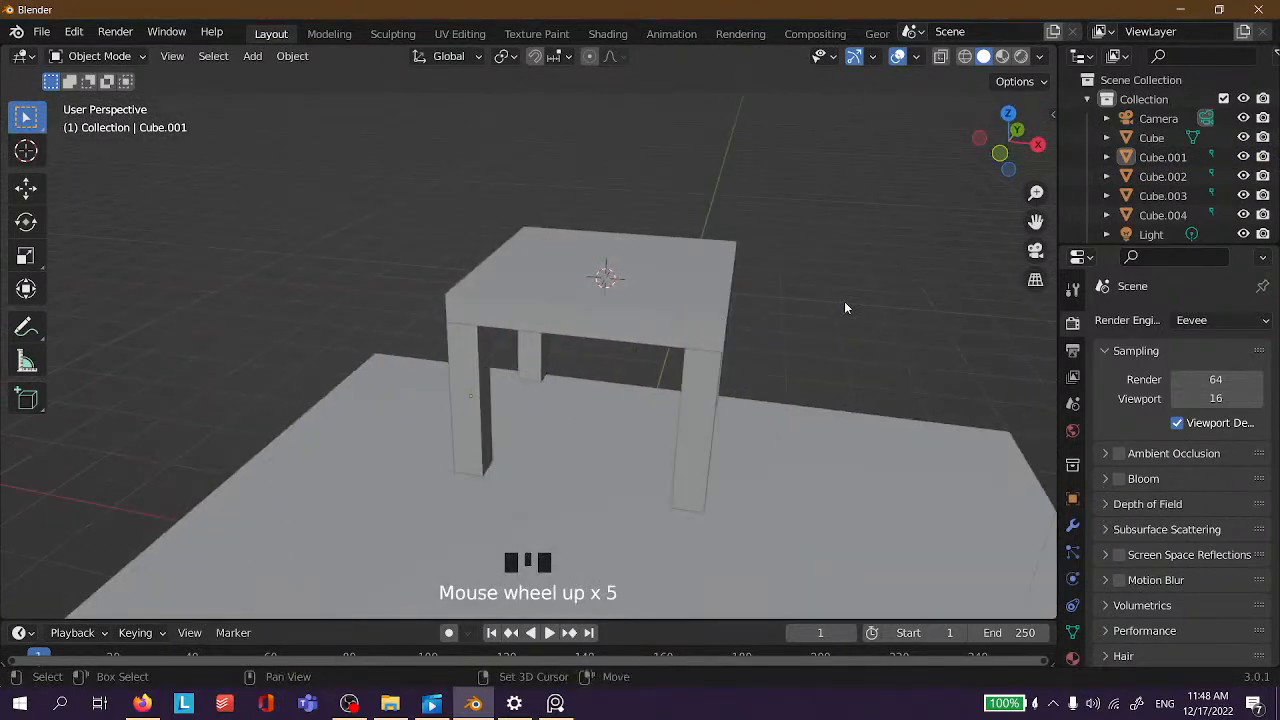
middle_click_drag(844, 301, 376, 263, "shift")
scroll(528, 306, "down", 5)
scroll(460, 300, "down", 2)
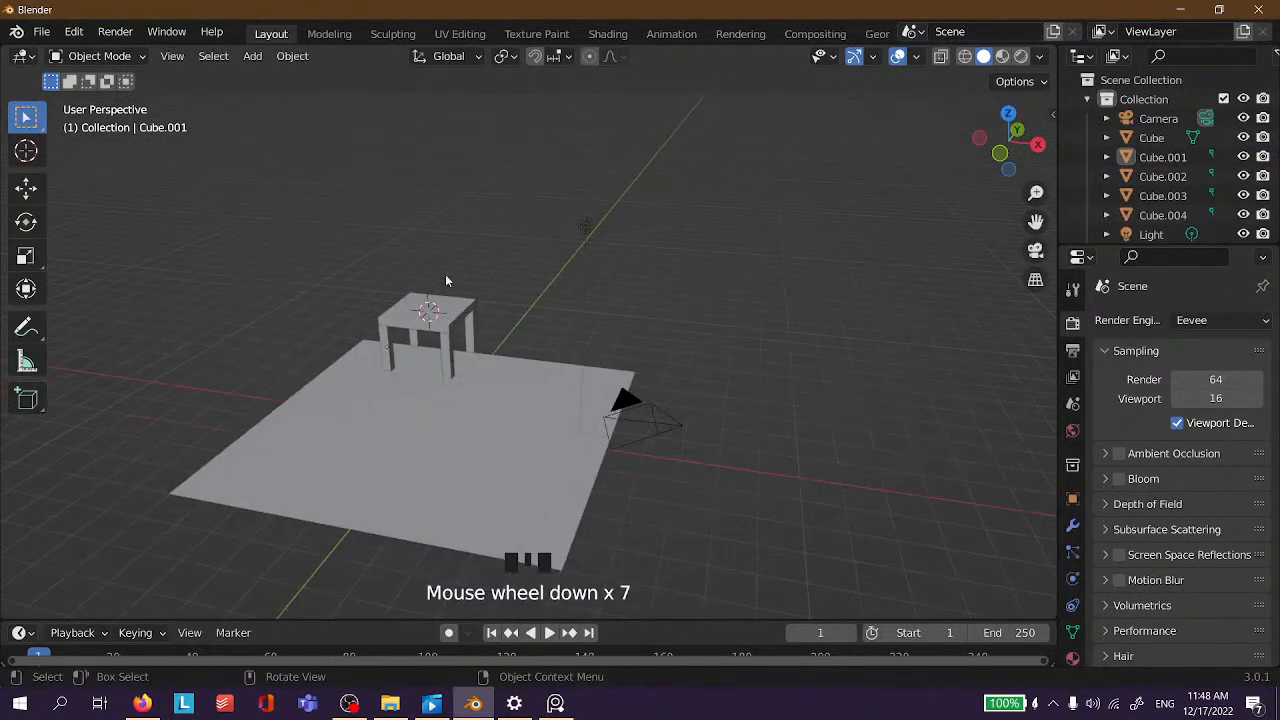
scroll(417, 300, "down", 2)
scroll(340, 234, "up", 3)
Select the slab and all four legs together and move the whole table aside, off the ground plane, leaving nothing selected.
middle_click_drag(340, 234, 354, 263)
left_click_drag(310, 263, 503, 418)
left_click(346, 288)
left_click_drag(282, 182, 502, 410)
key("g")
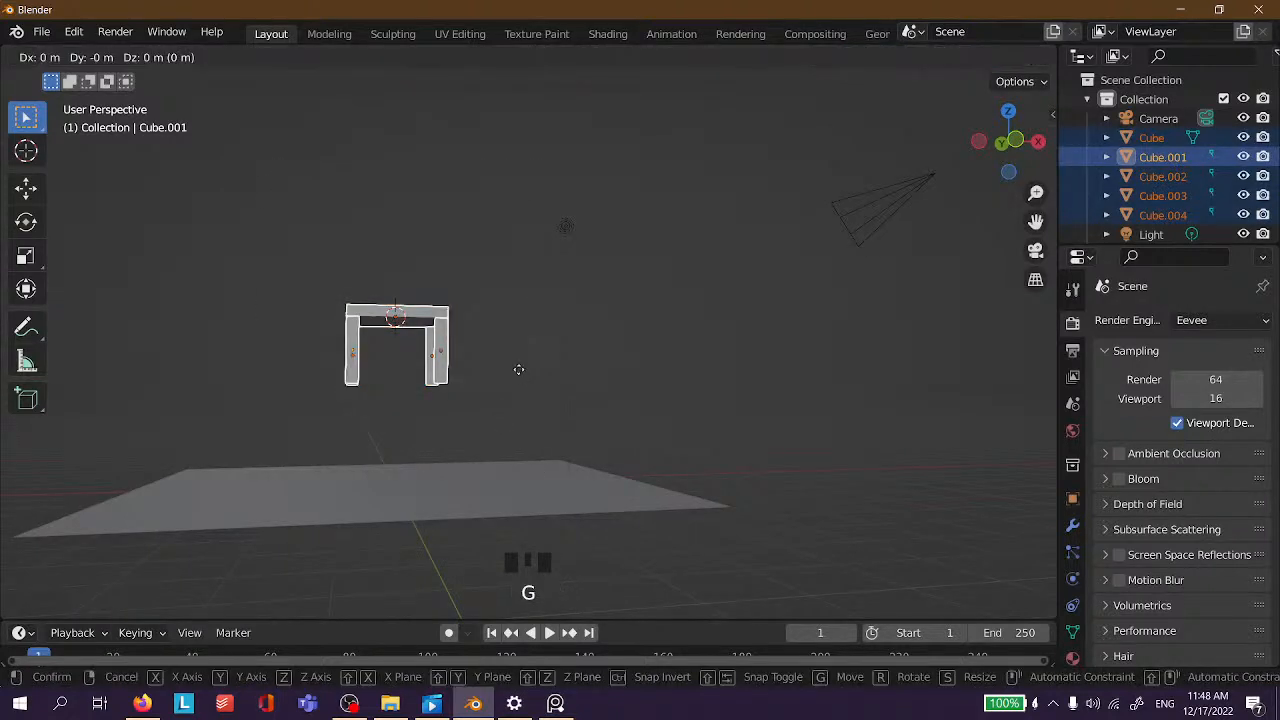
left_click(125, 468)
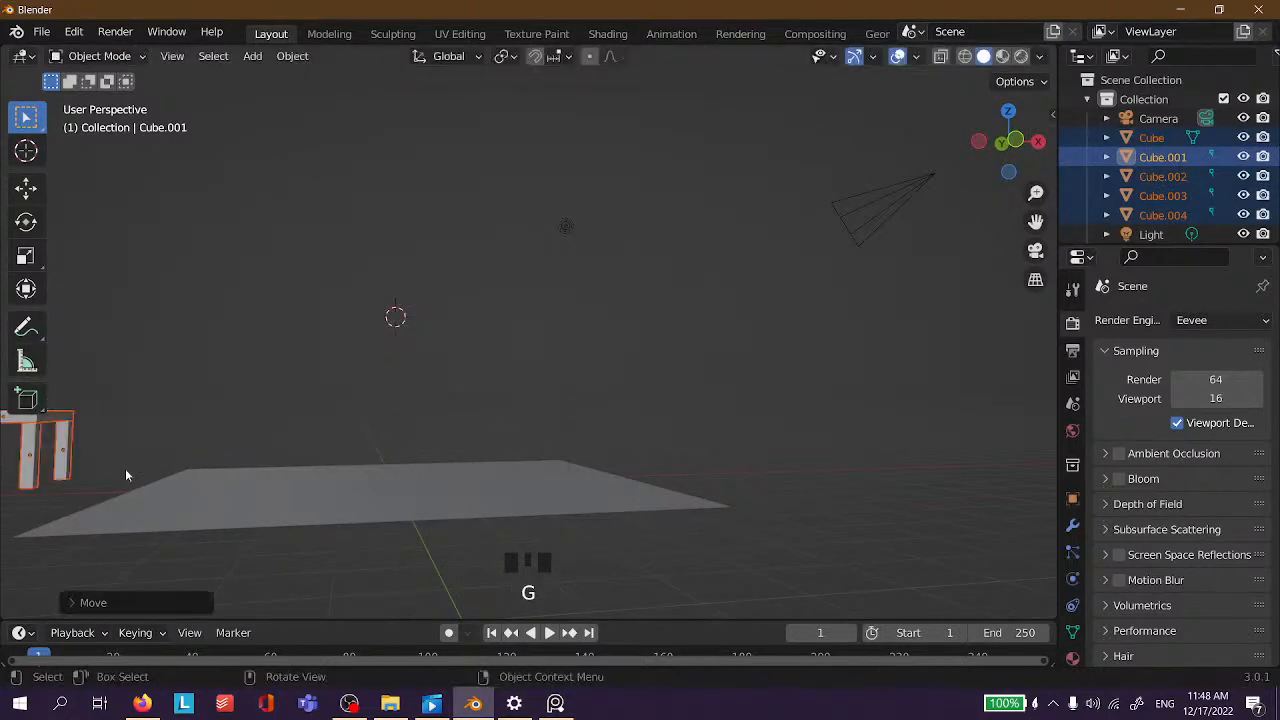
left_click(460, 292)
Add a new cube at the 3D cursor and flatten it along Z to roughly a tenth of its height.
scroll(462, 296, "up", 3)
middle_click_drag(462, 296, 333, 320)
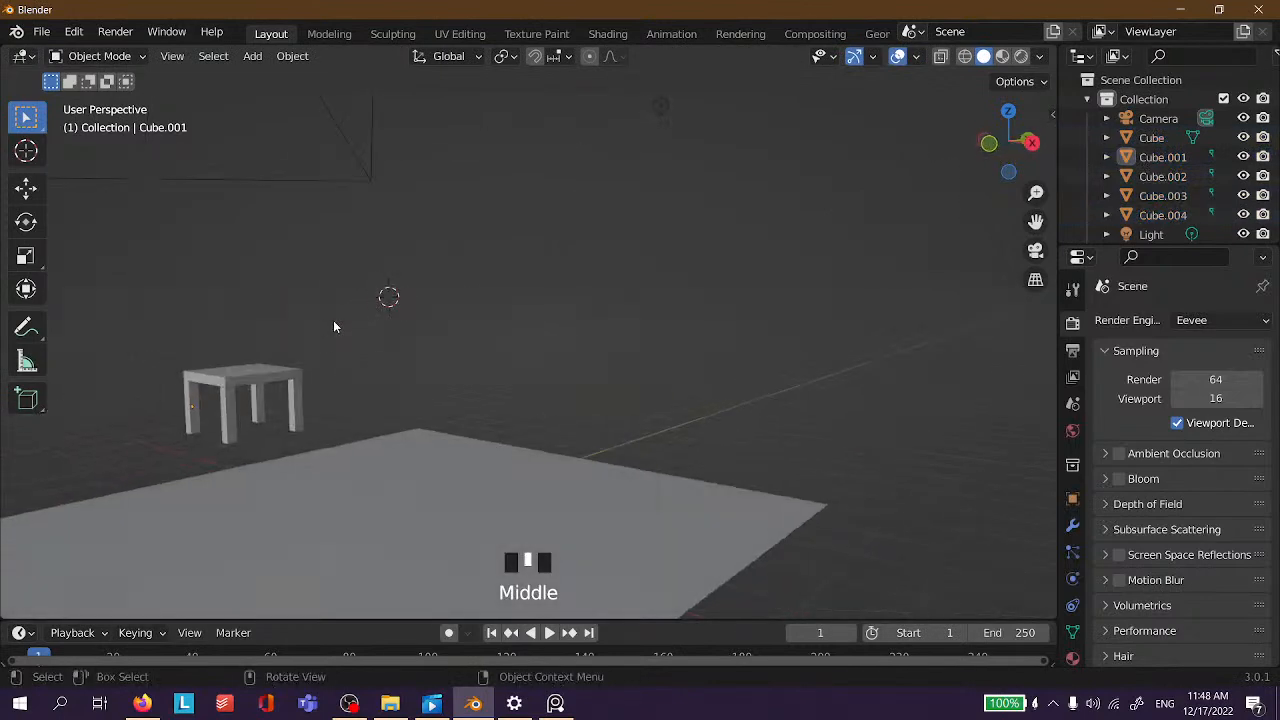
key("shift+a")
mouse_move(331, 300)
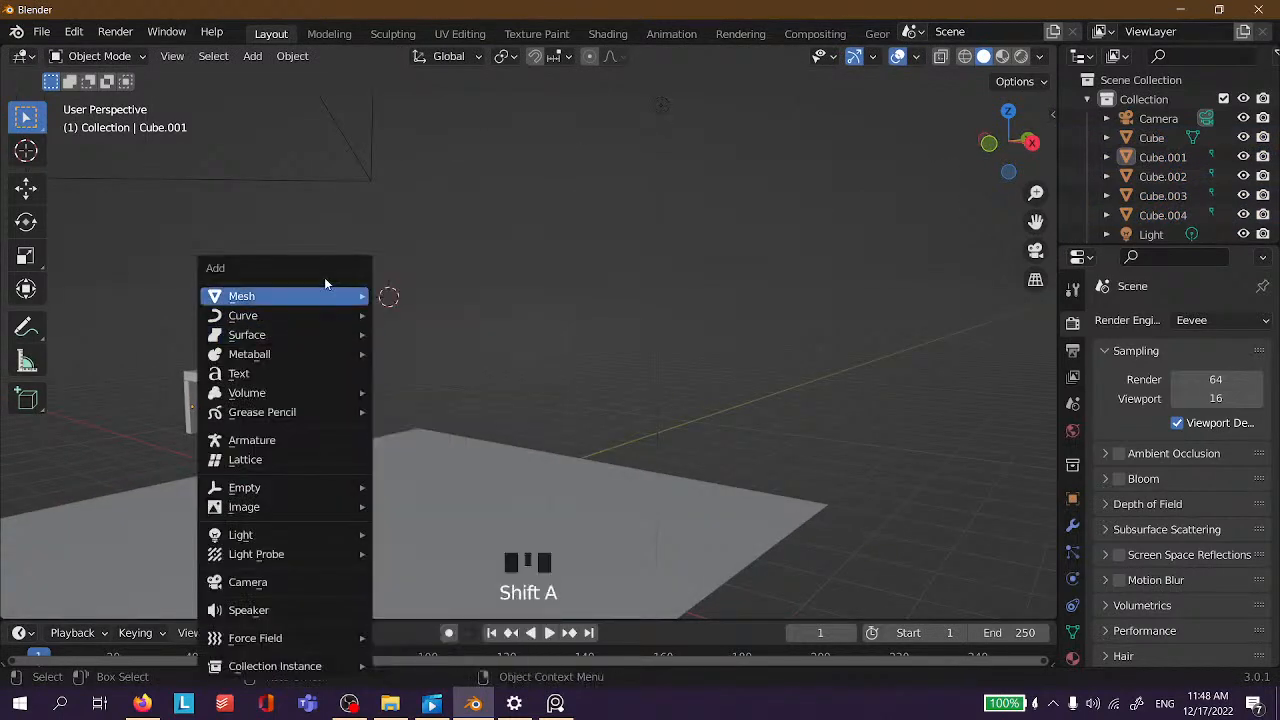
left_click(439, 315)
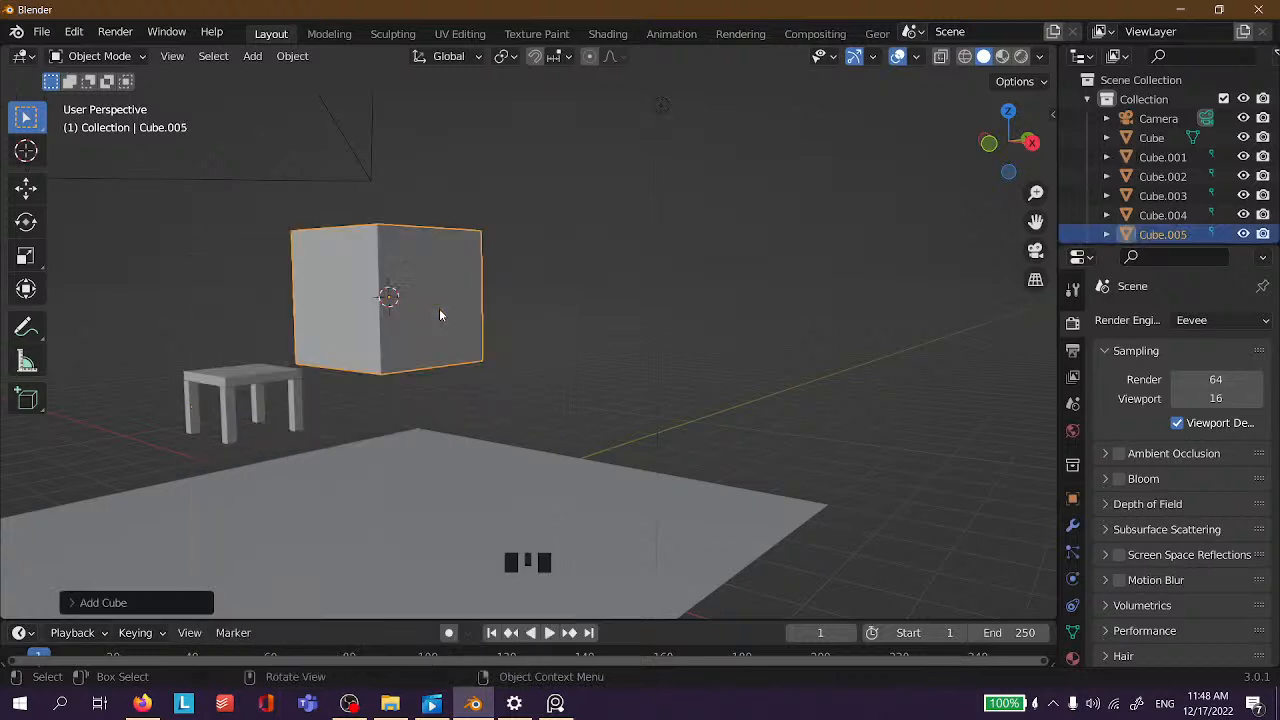
middle_click_drag(477, 306, 551, 294)
key("s")
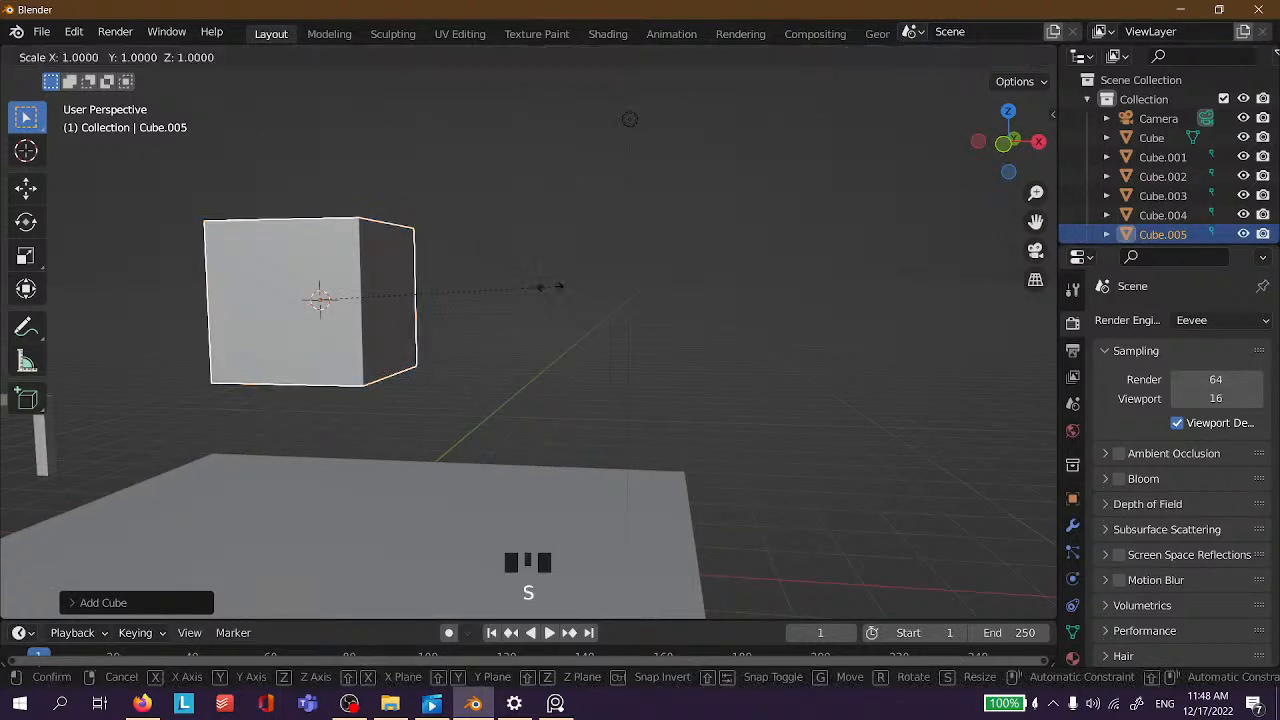
key("z")
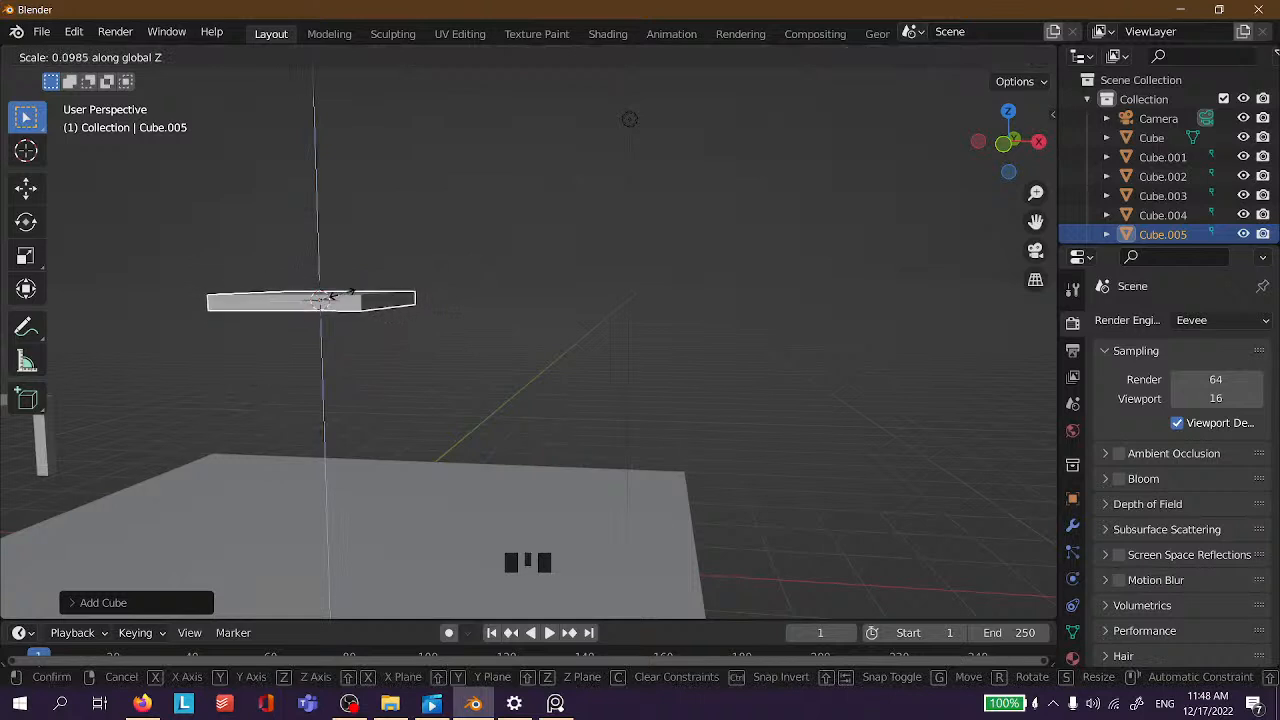
left_click(466, 229)
Add another cube at the slab's centre, shrink it uniformly and stretch it about 5.5 times along Z to form a leg.
scroll(389, 237, "up", 3)
middle_click_drag(389, 237, 247, 311)
middle_click_drag(325, 298, 517, 323)
scroll(403, 323, "up", 2)
middle_click_drag(403, 323, 600, 297)
left_click(601, 296)
key("shift+a")
left_click(732, 317)
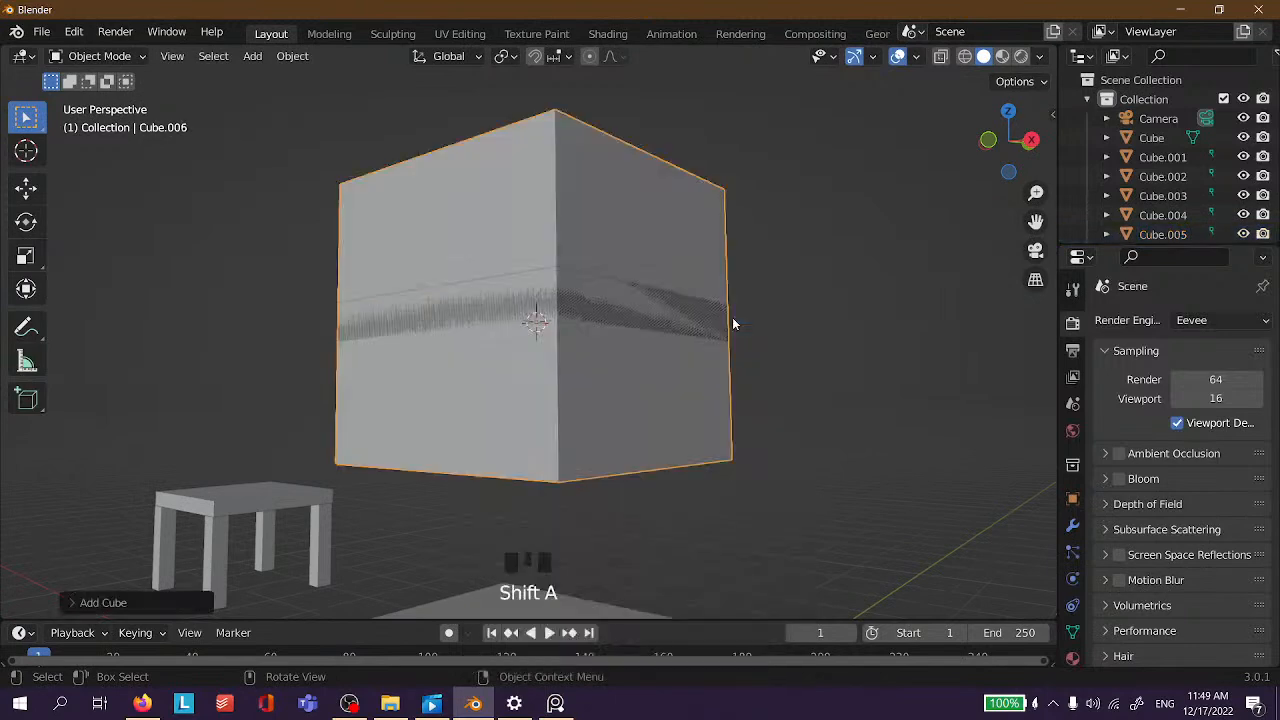
key("s")
left_click(565, 323)
key("s")
key("z")
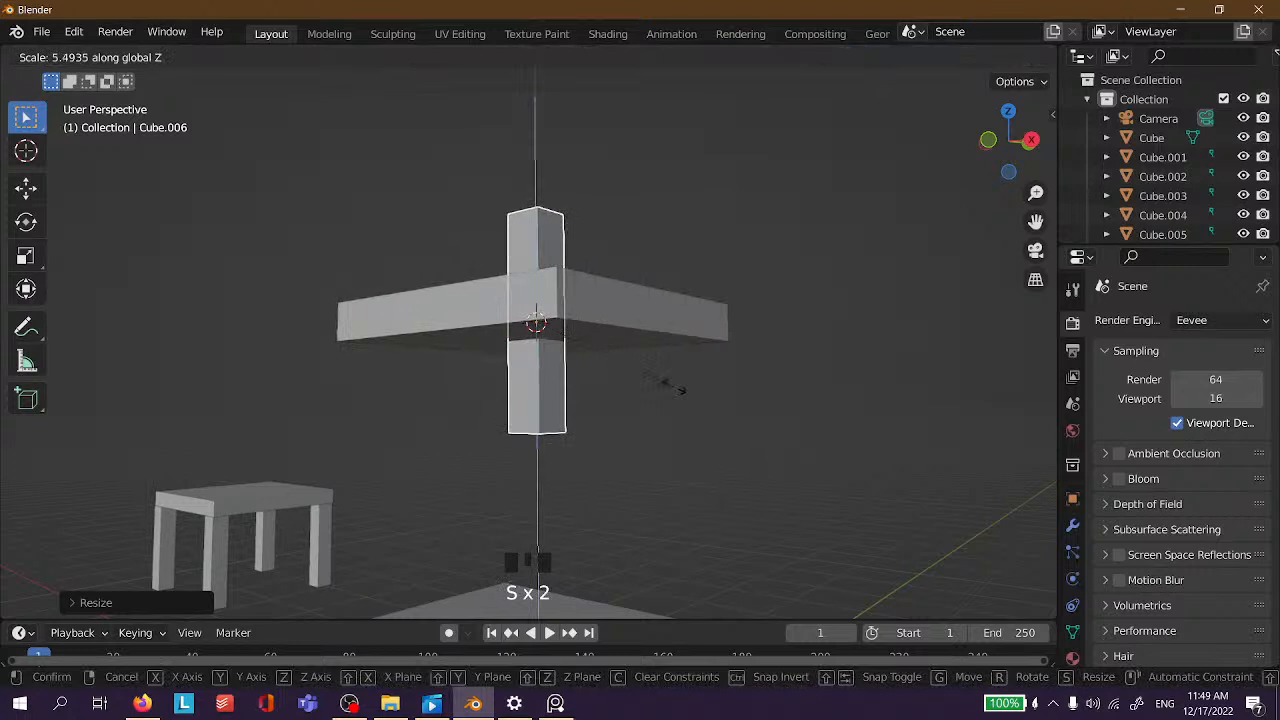
left_click(684, 394)
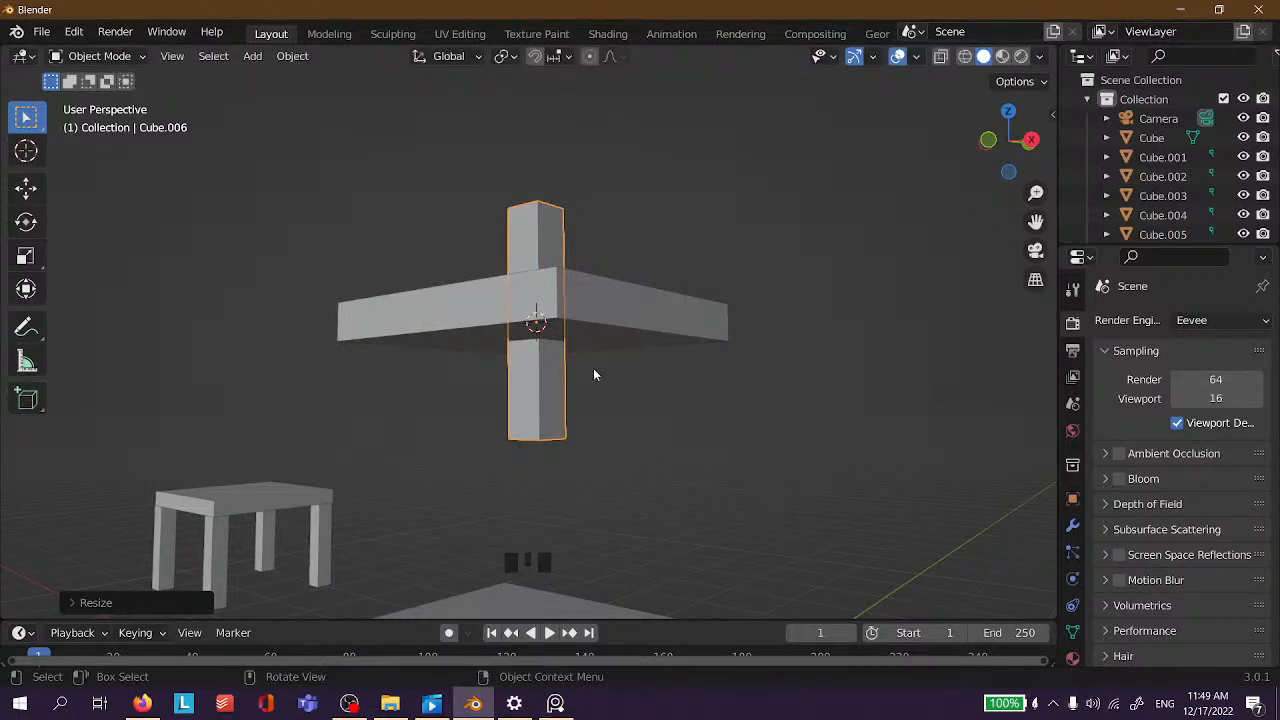
Lower the leg along Z until its top sits just beneath the new slab.
key("g")
key("z")
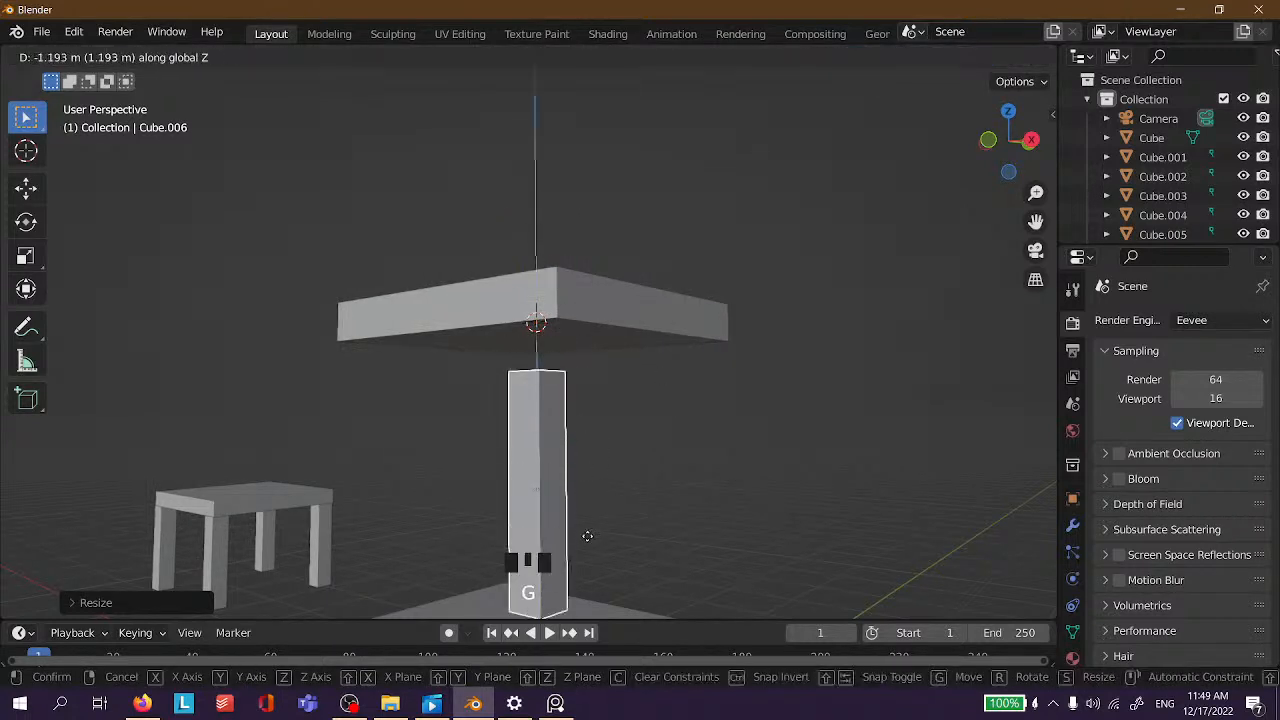
left_click(593, 466)
key("g")
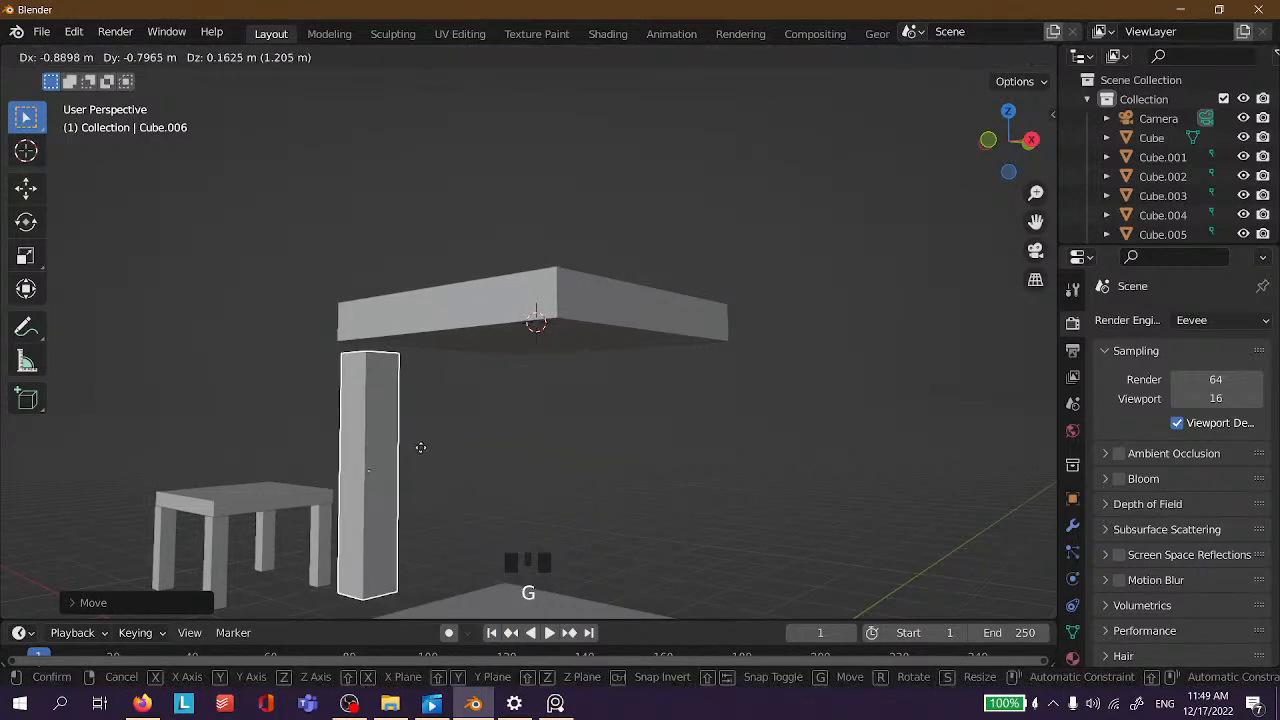
key("z")
left_click(428, 452)
Adjust the leg's overall size uniformly and refine its height along Z below the slab.
middle_click_drag(700, 340, 394, 343)
scroll(497, 298, "up", 2)
scroll(350, 352, "down", 4)
left_click(349, 352)
left_click(310, 357)
key("s")
left_click(312, 358)
middle_click_drag(481, 374, 552, 386)
middle_click_drag(396, 338, 765, 398, "shift")
key("g")
key("z")
left_click(425, 322)
Try enlarging the leg uniformly and undo that scaling.
key("s")
left_click(464, 305)
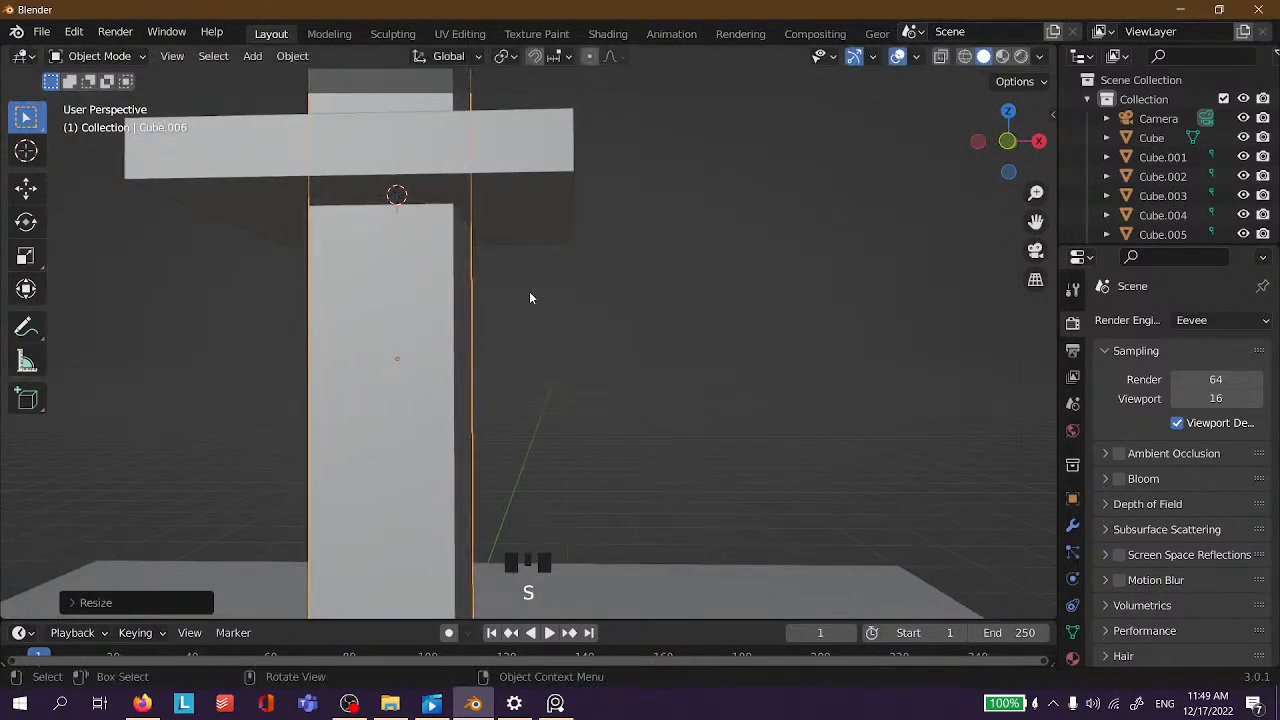
scroll(532, 297, "down", 7)
middle_click_drag(656, 314, 524, 268)
key("ctrl+z")
Move the leg about 0.92 m, mainly along X, to the outer edge of the slab.
left_click(518, 355)
scroll(518, 355, "up", 4)
left_click(459, 298)
key("g")
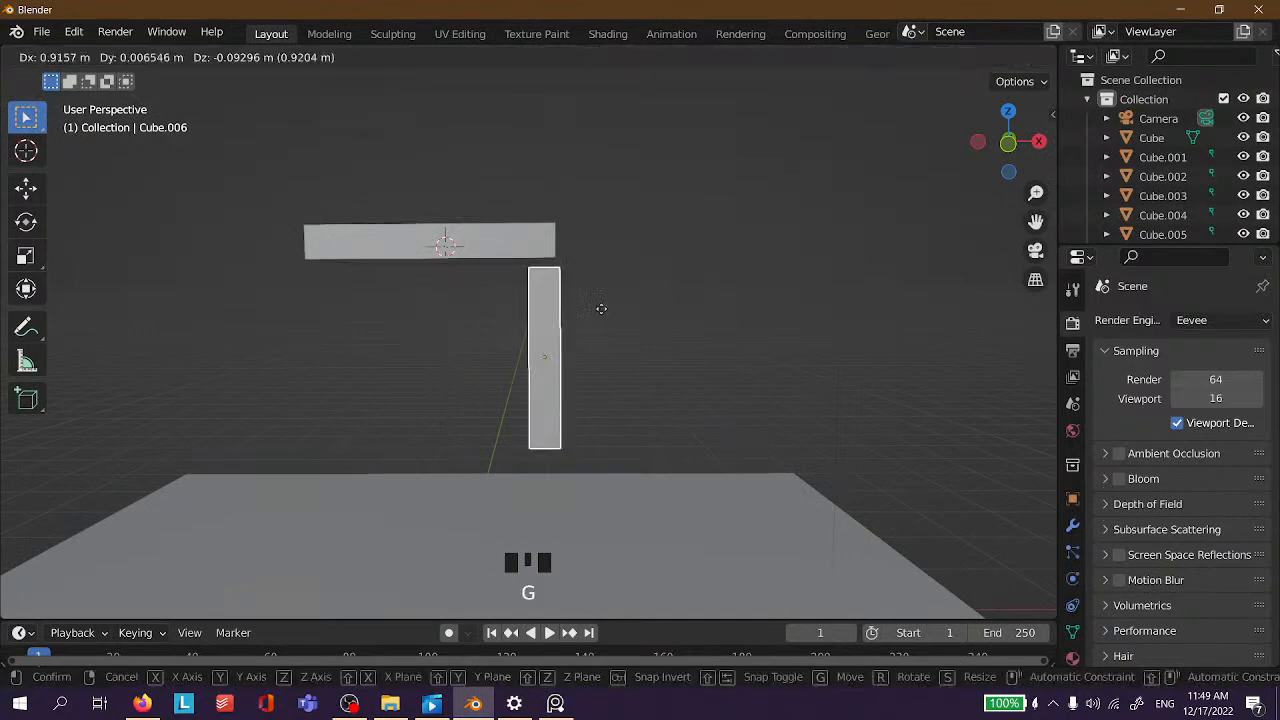
left_click(754, 204)
middle_click_drag(754, 204, 594, 260)
scroll(722, 266, "down", 2)
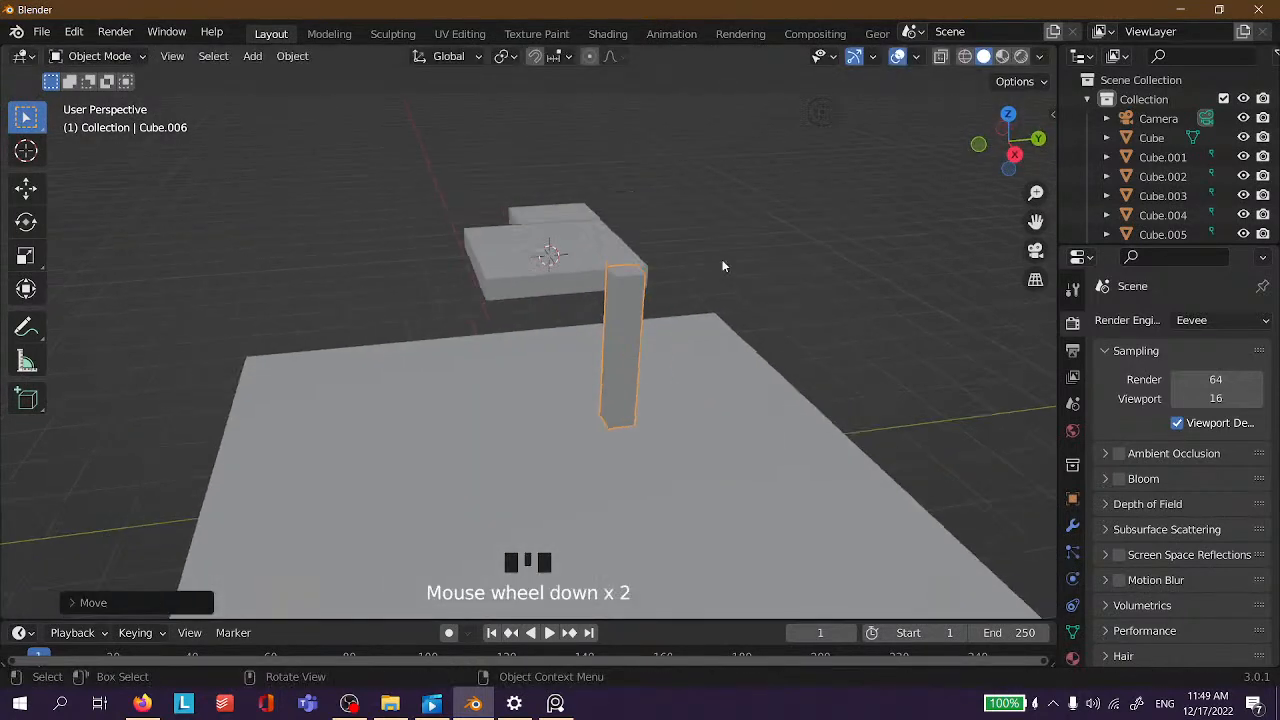
Snap the 3D cursor to the top face of the tall leg block in face select mode.
left_click(116, 55)
left_click(116, 99)
key("Tab")
key("Tab")
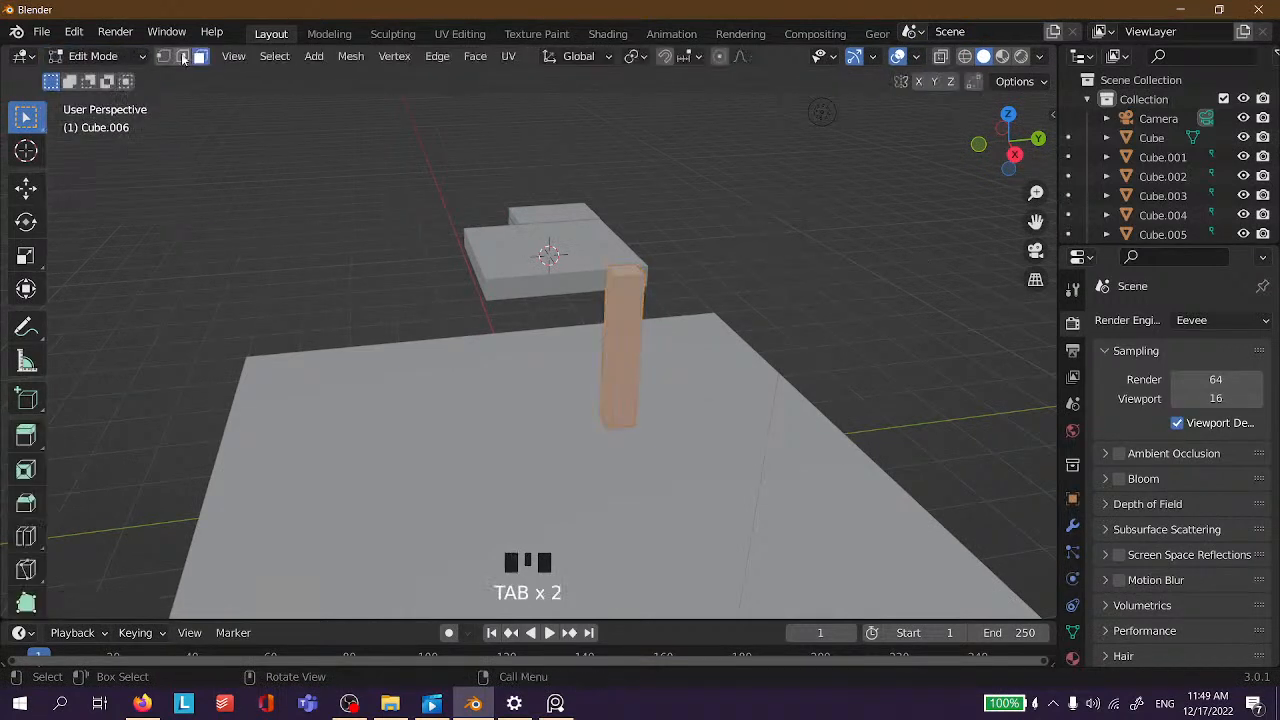
key("3")
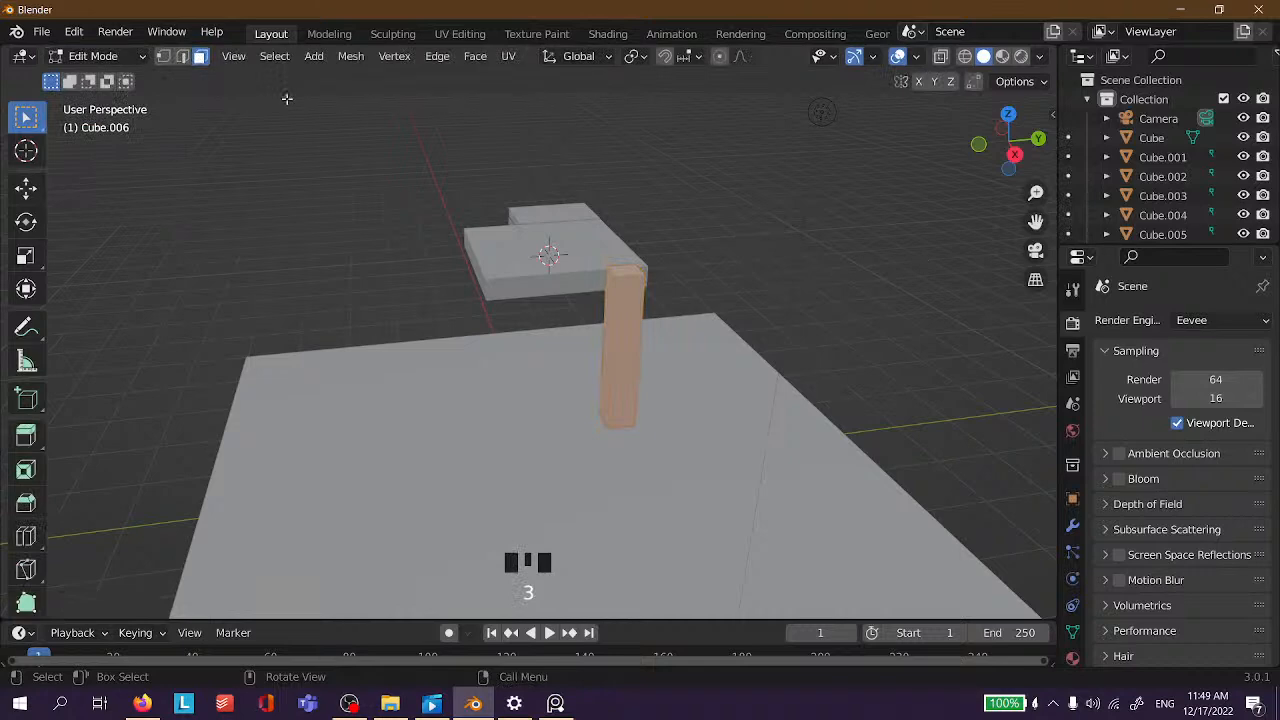
left_click(627, 271)
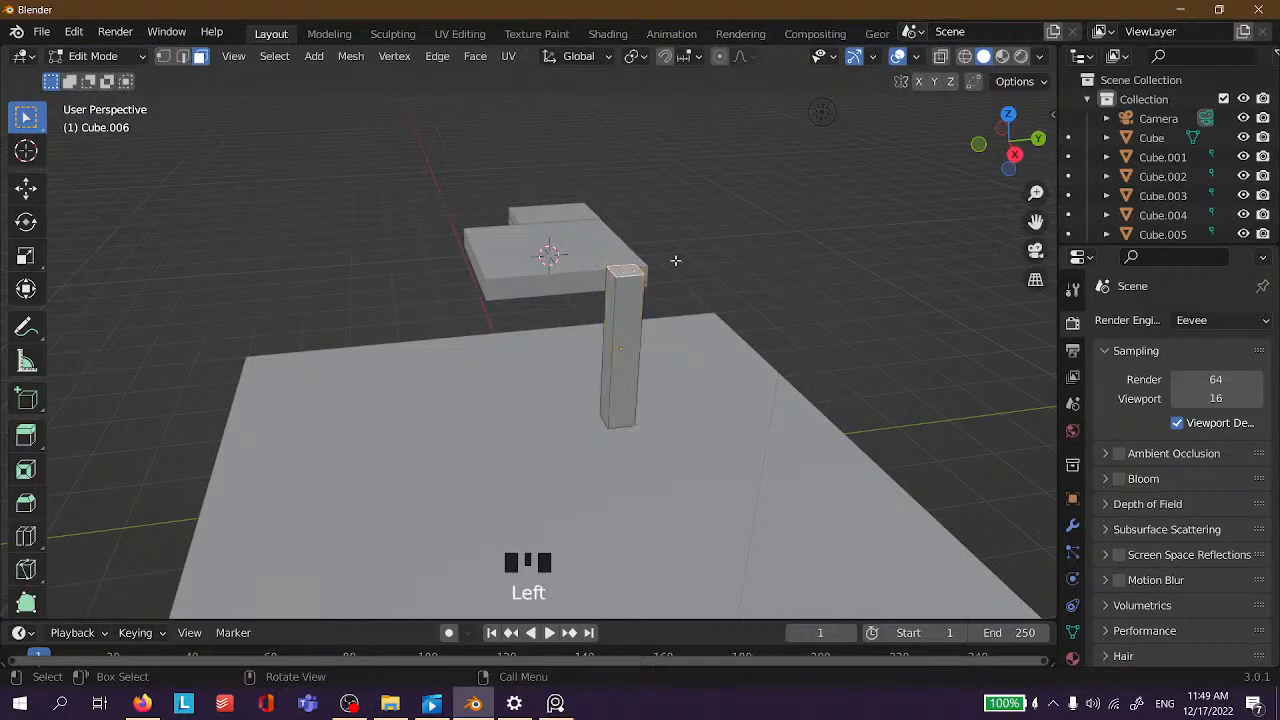
middle_click_drag(675, 260, 599, 277)
key("shift+s")
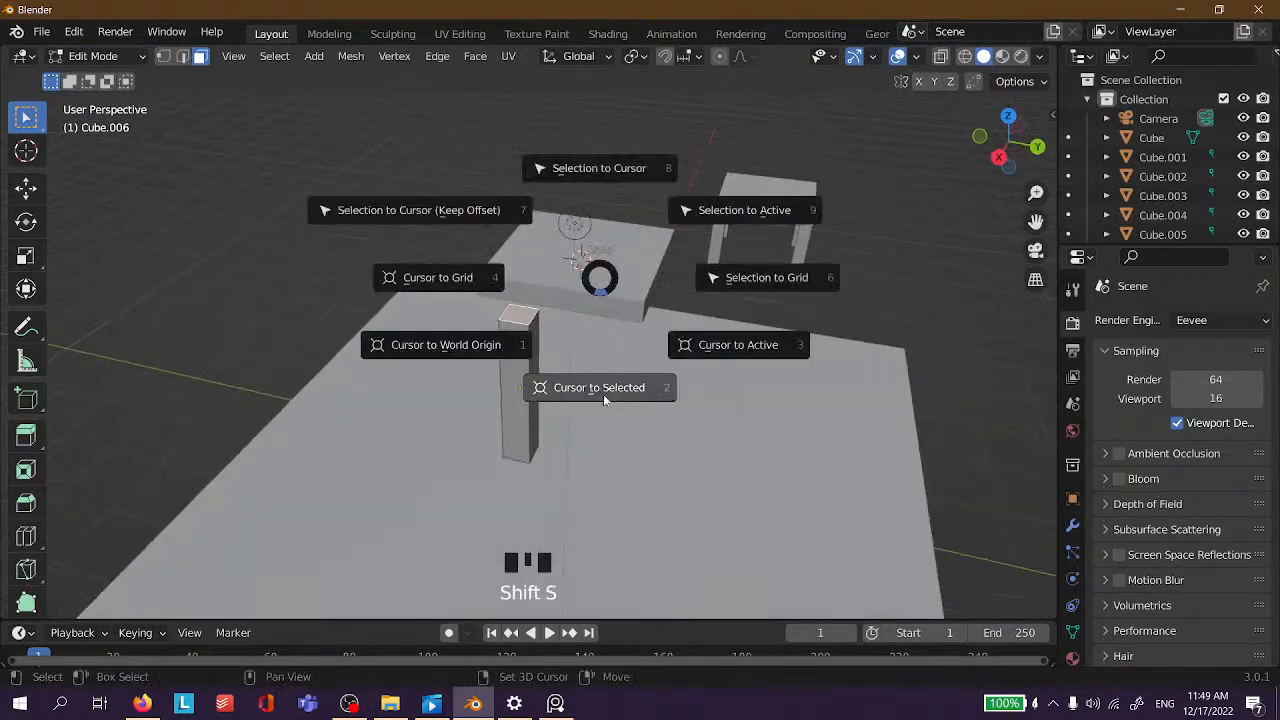
left_click(607, 443)
scroll(592, 381, "up", 4)
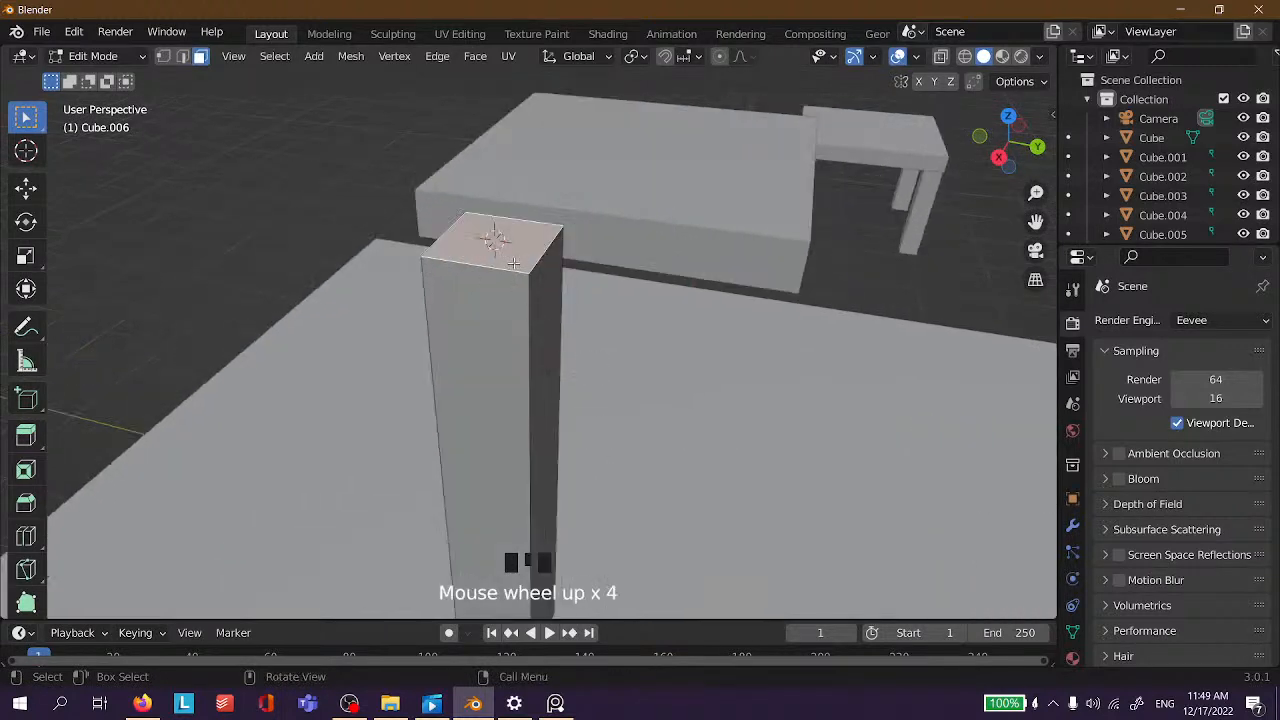
Set the leg's origin to the 3D cursor in Object Mode.
key("Tab")
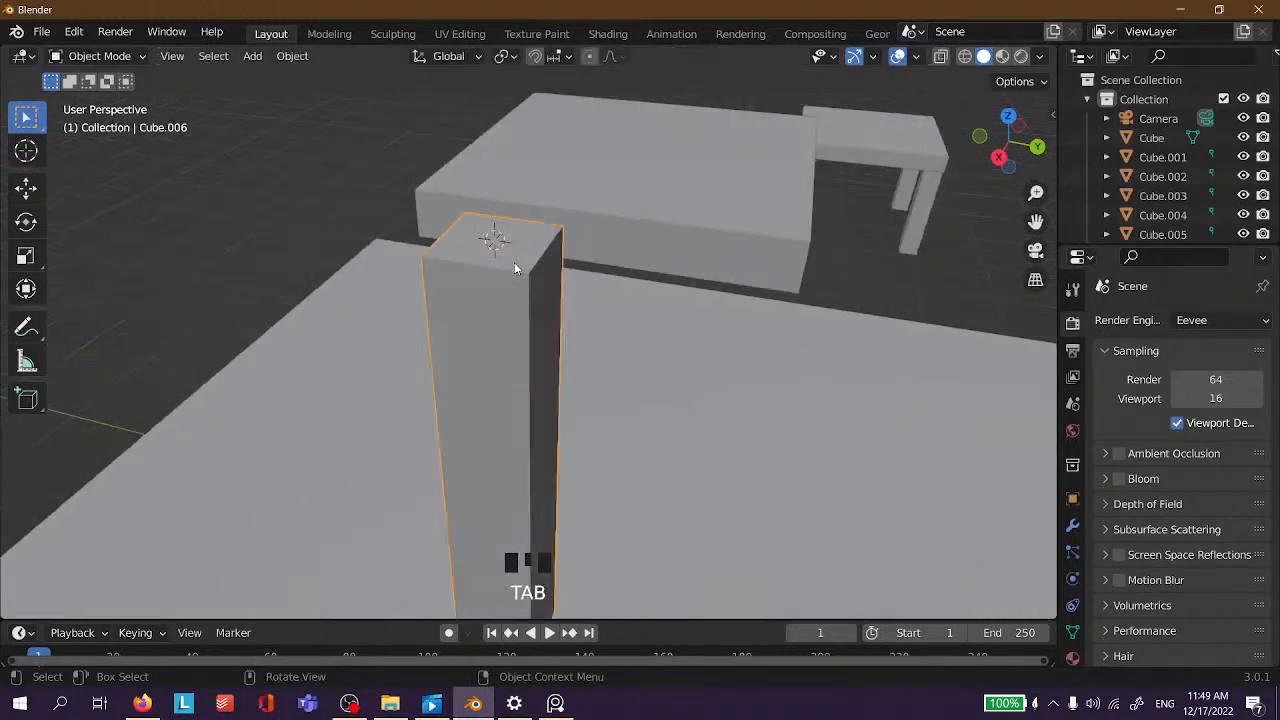
right_click(509, 344)
mouse_move(510, 349)
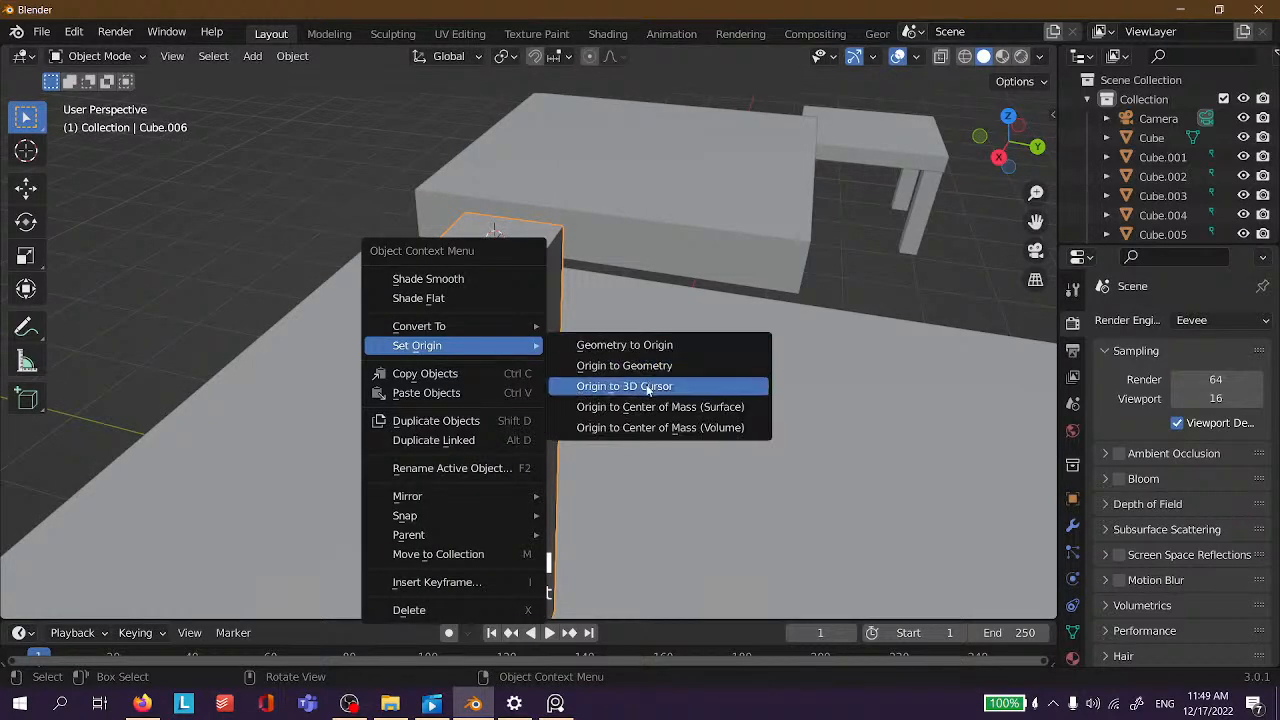
left_click(632, 386)
left_click(917, 245)
Move the leg to the tabletop's corner and lower it about 0.44 m along Z so it sits below the top.
middle_click_drag(371, 260, 741, 271)
left_click(742, 267)
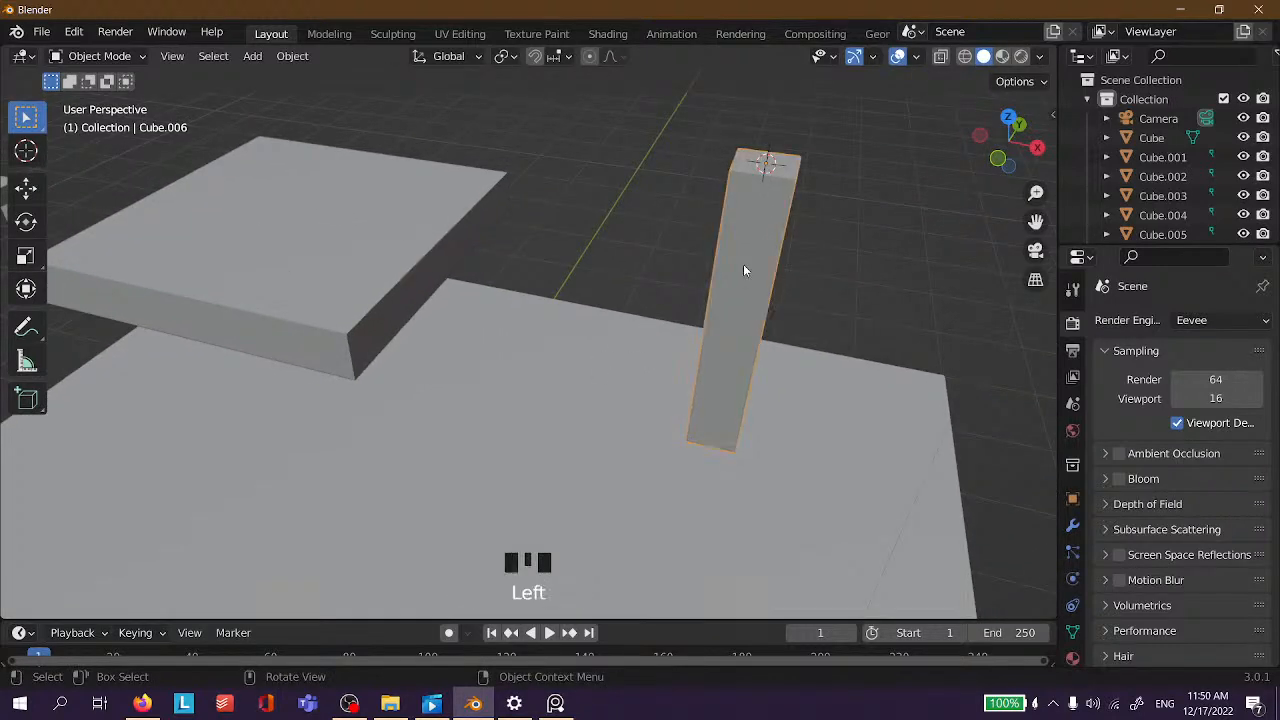
key("g")
left_click(234, 405)
middle_click_drag(233, 405, 354, 271)
key("g")
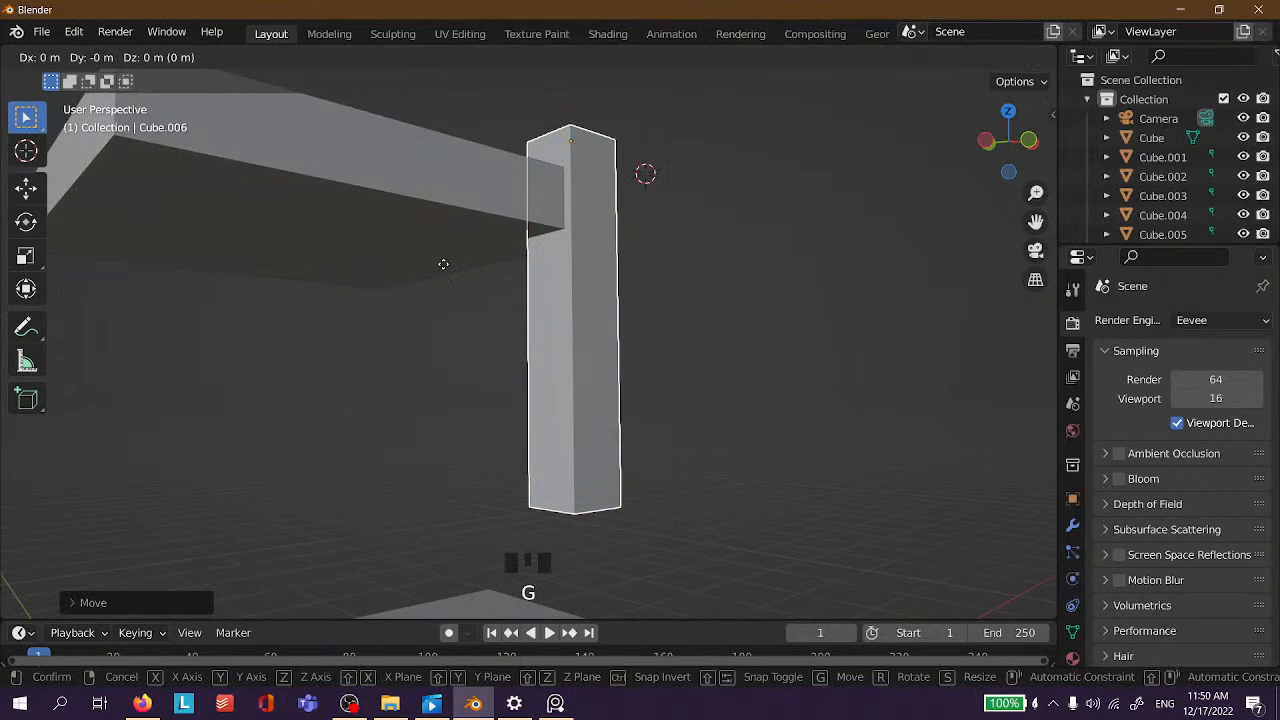
key("z")
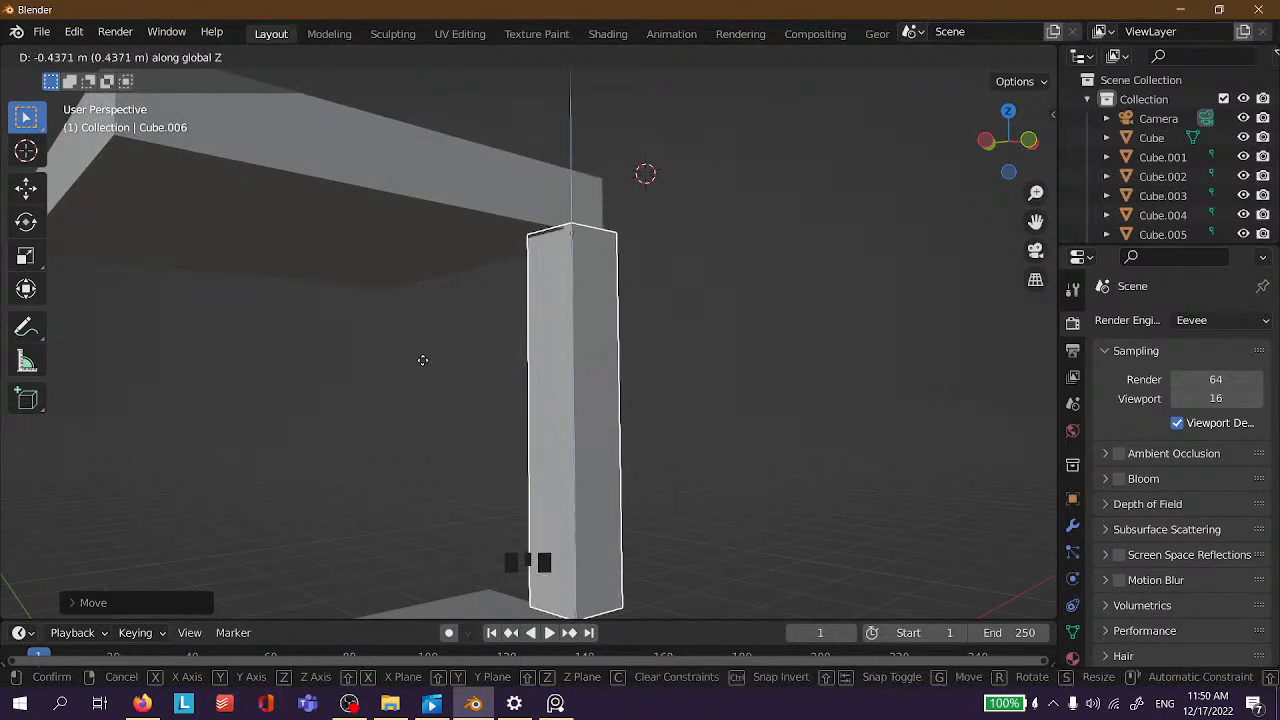
left_click(422, 360)
Shift the leg horizontally, with Z locked, to line it up with the tabletop's corner.
middle_click_drag(680, 266, 573, 240)
left_click(445, 278)
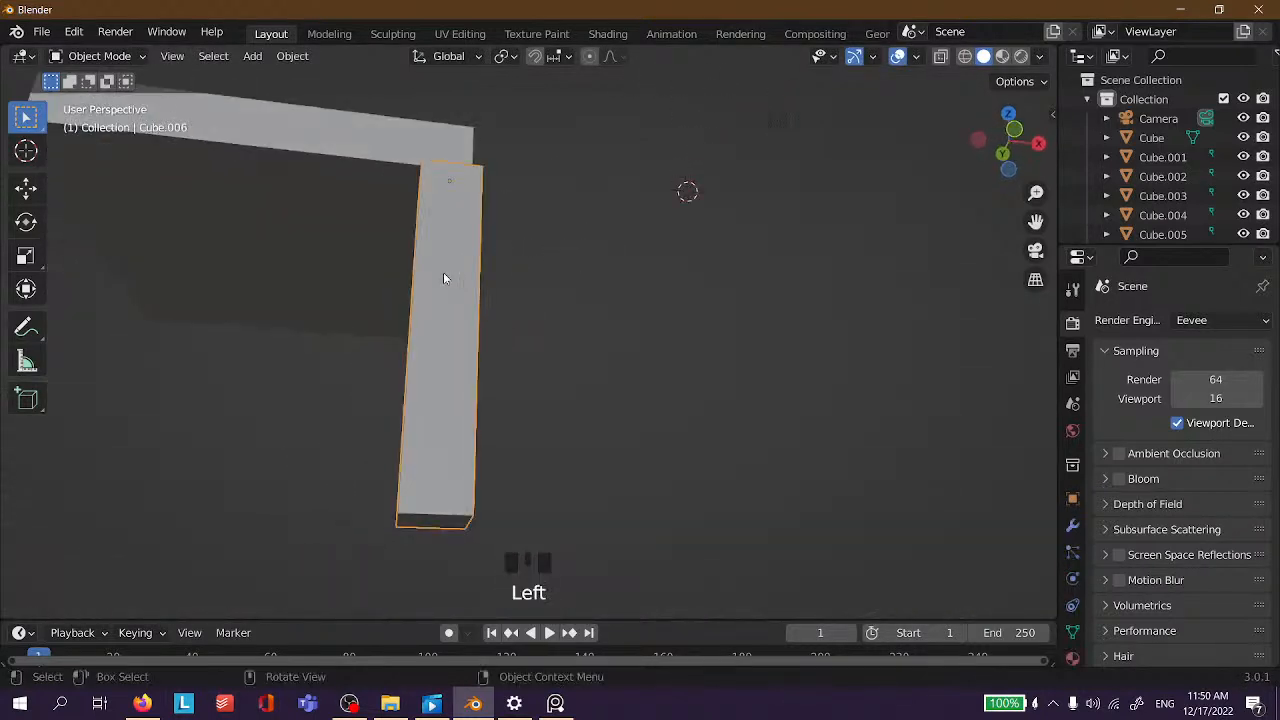
key("g")
key("shift+z")
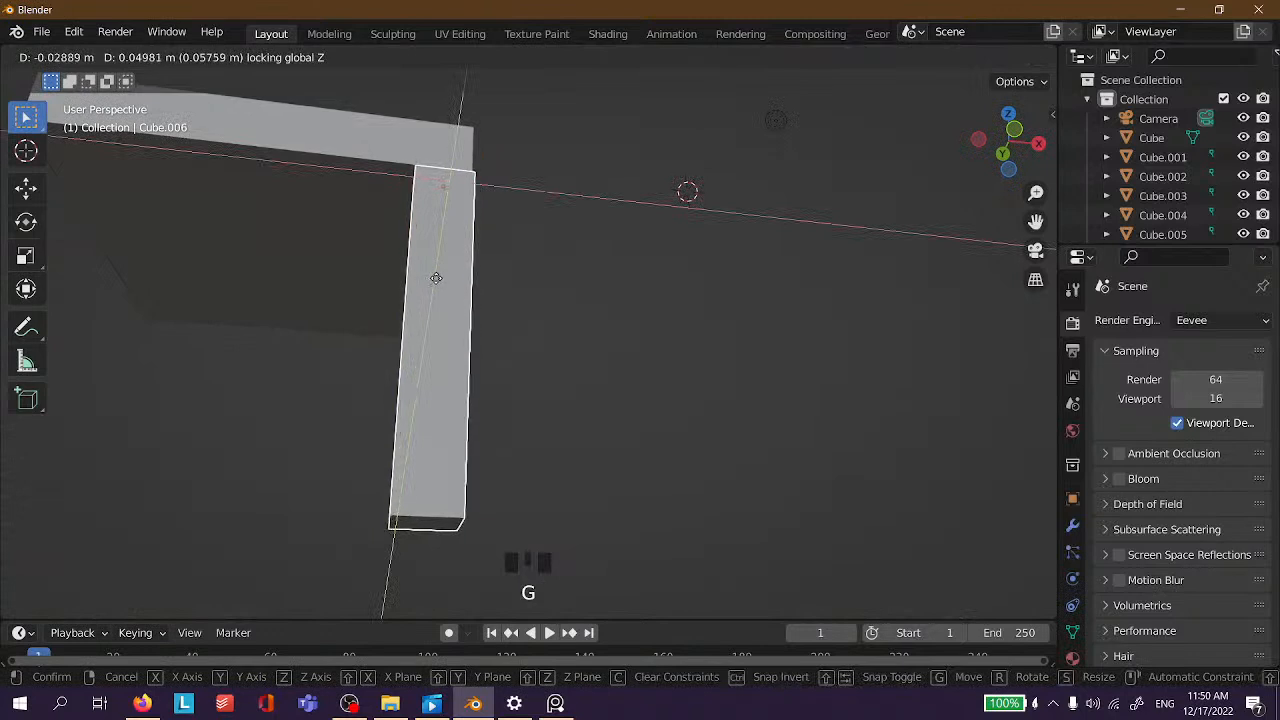
left_click(432, 278)
Shorten the leg by scaling it to about 0.56 along Z.
middle_click_drag(551, 240, 486, 317)
scroll(486, 324, "down", 3)
left_click(466, 346)
key("s")
key("z")
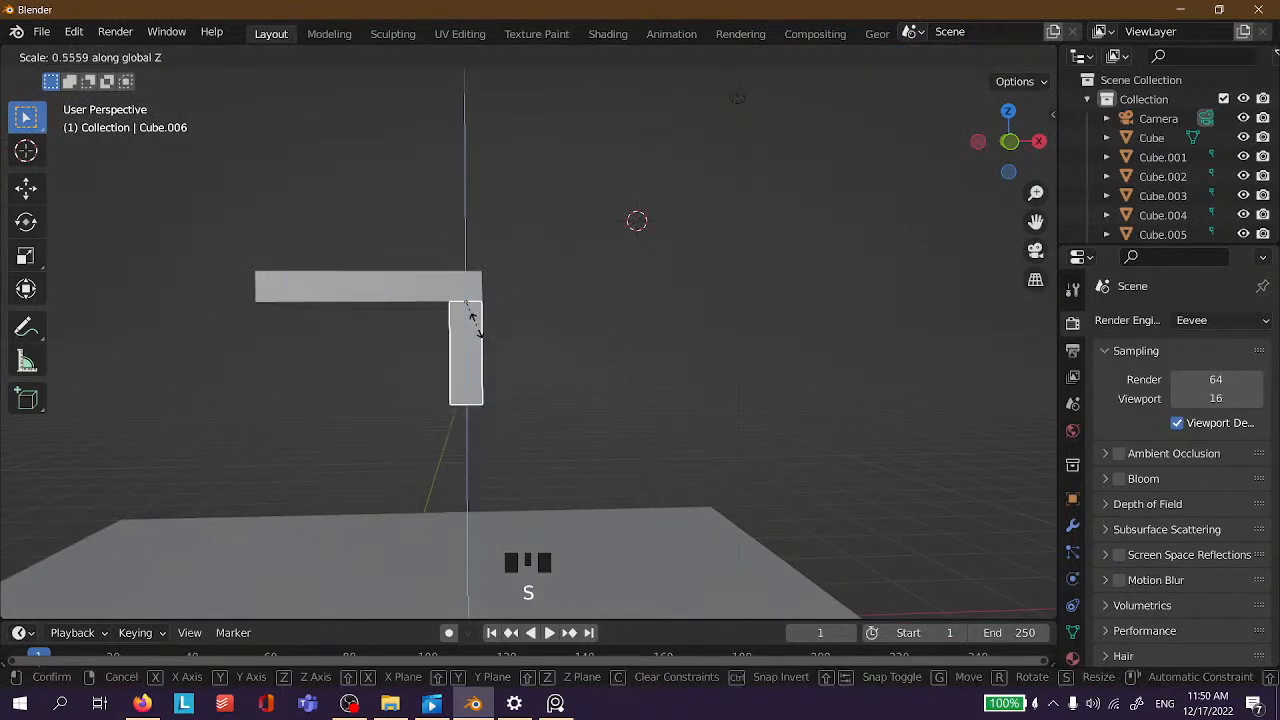
left_click(479, 328)
Examine the shortened leg under the large tabletop and compare it with the legs of the smaller table.
middle_click_drag(597, 328, 499, 364)
left_click(706, 428)
middle_click_drag(706, 428, 322, 408)
left_click(304, 412)
left_click(207, 424)
left_click(183, 413)
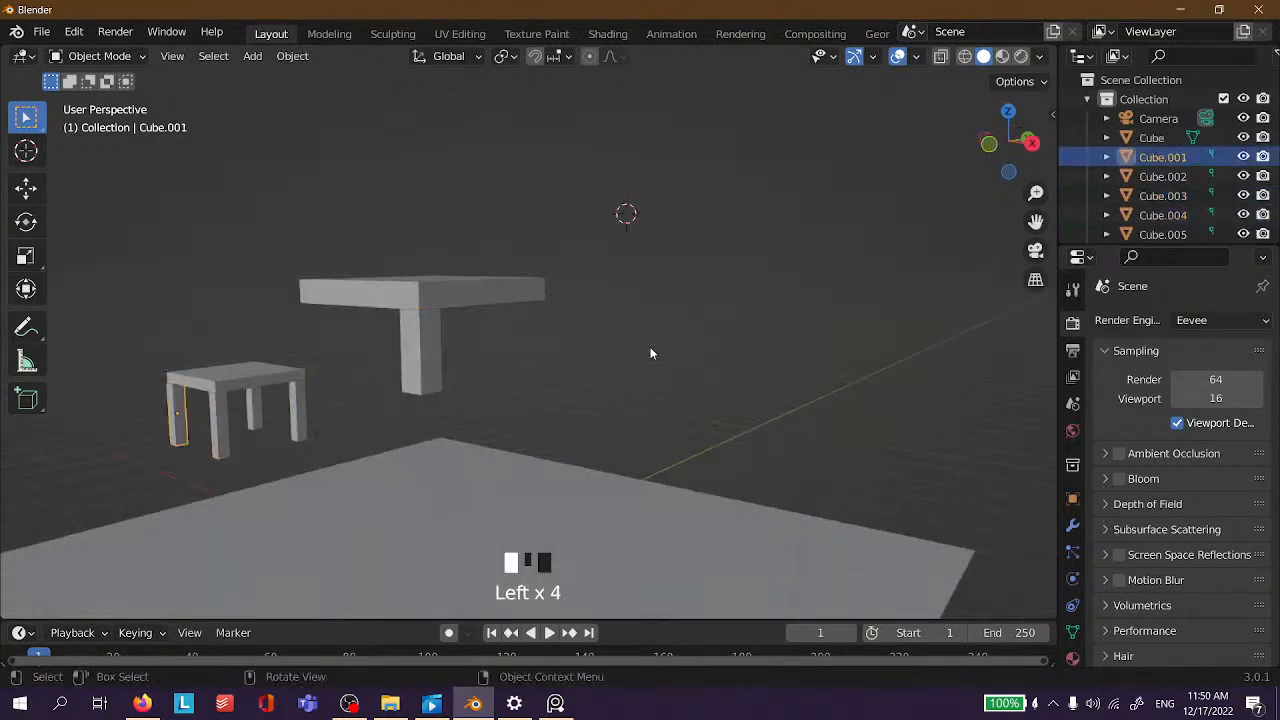
scroll(575, 323, "down", 5)
left_click(447, 357)
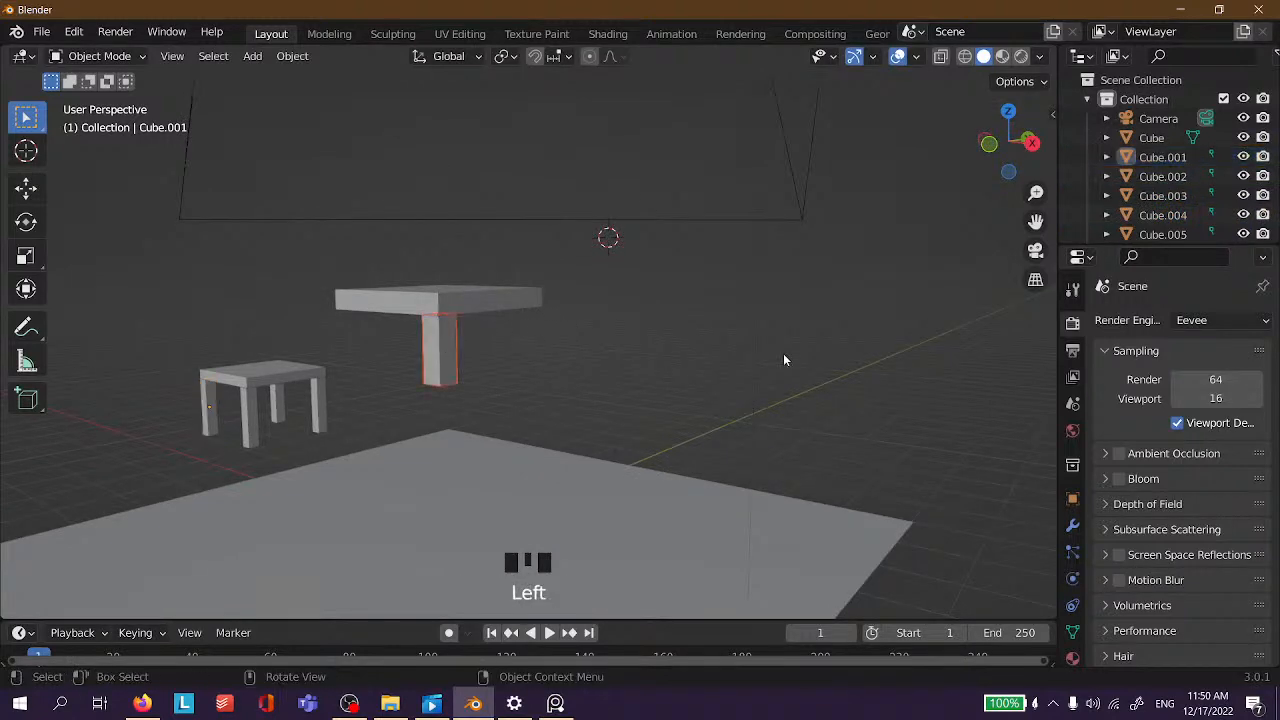
left_click(718, 328)
middle_click_drag(721, 323, 77, 300)
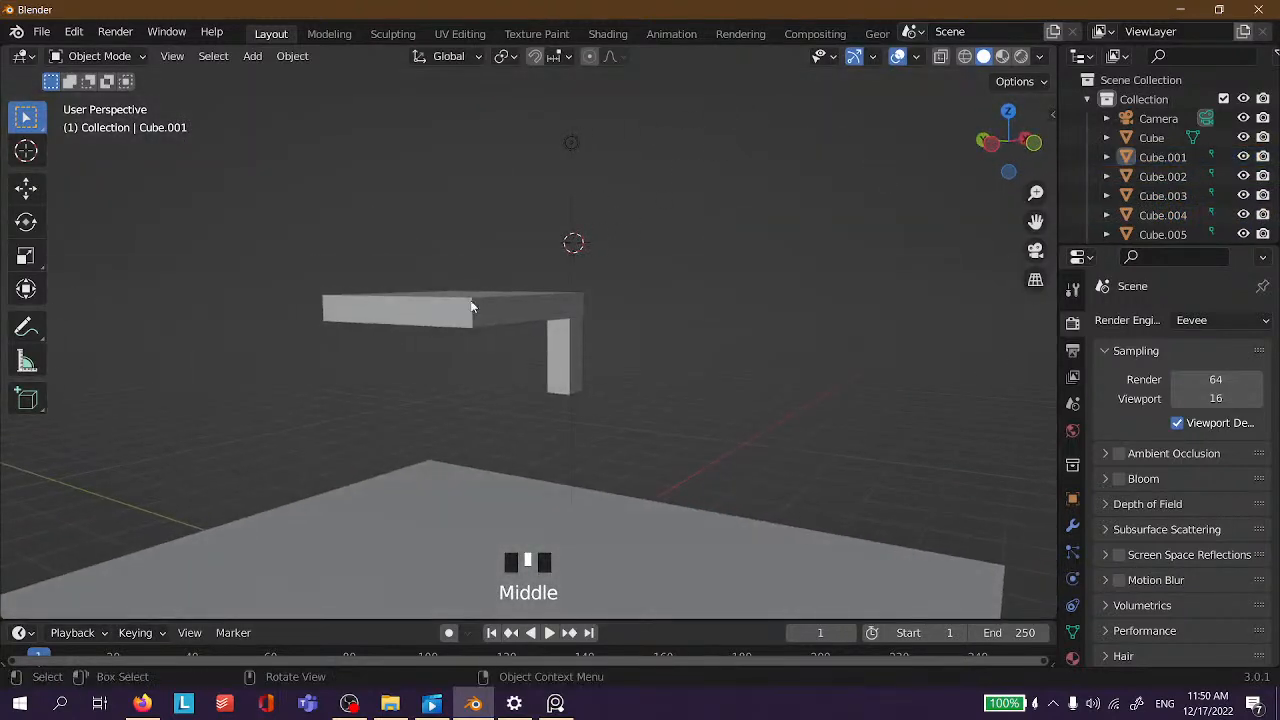
Add a Mirror modifier to the large table's leg.
left_click(560, 350)
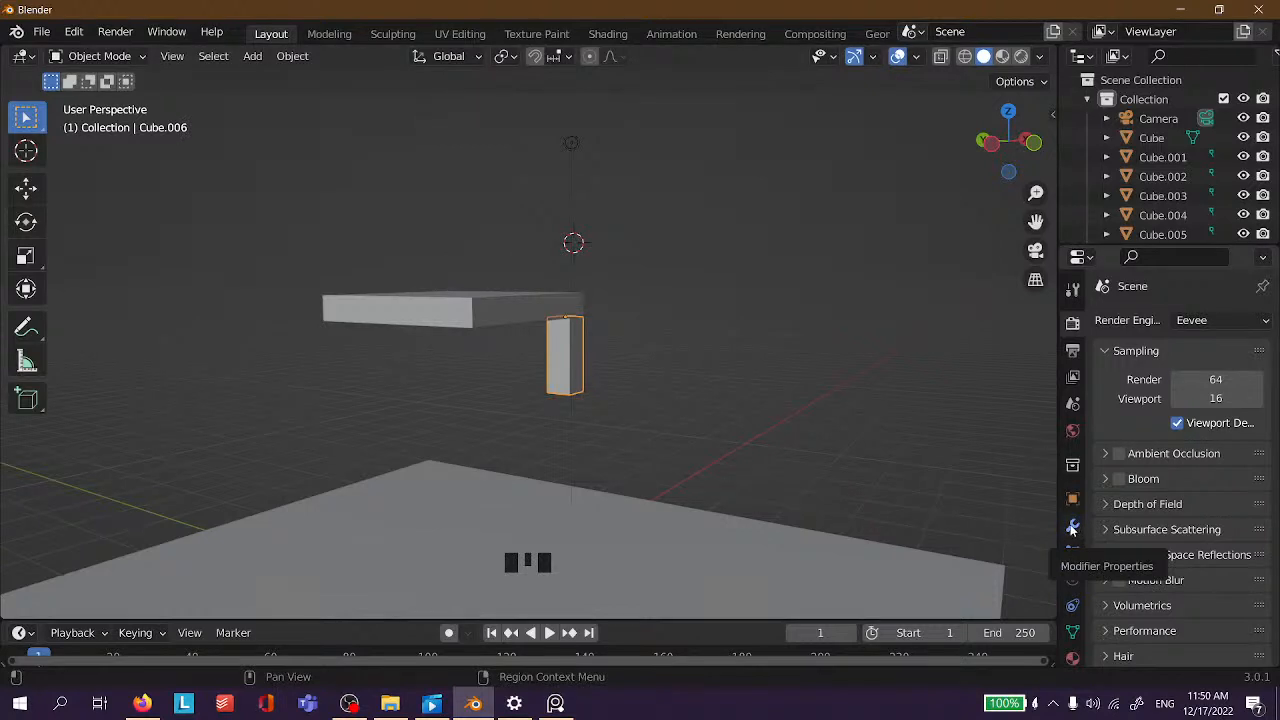
left_click(1074, 527)
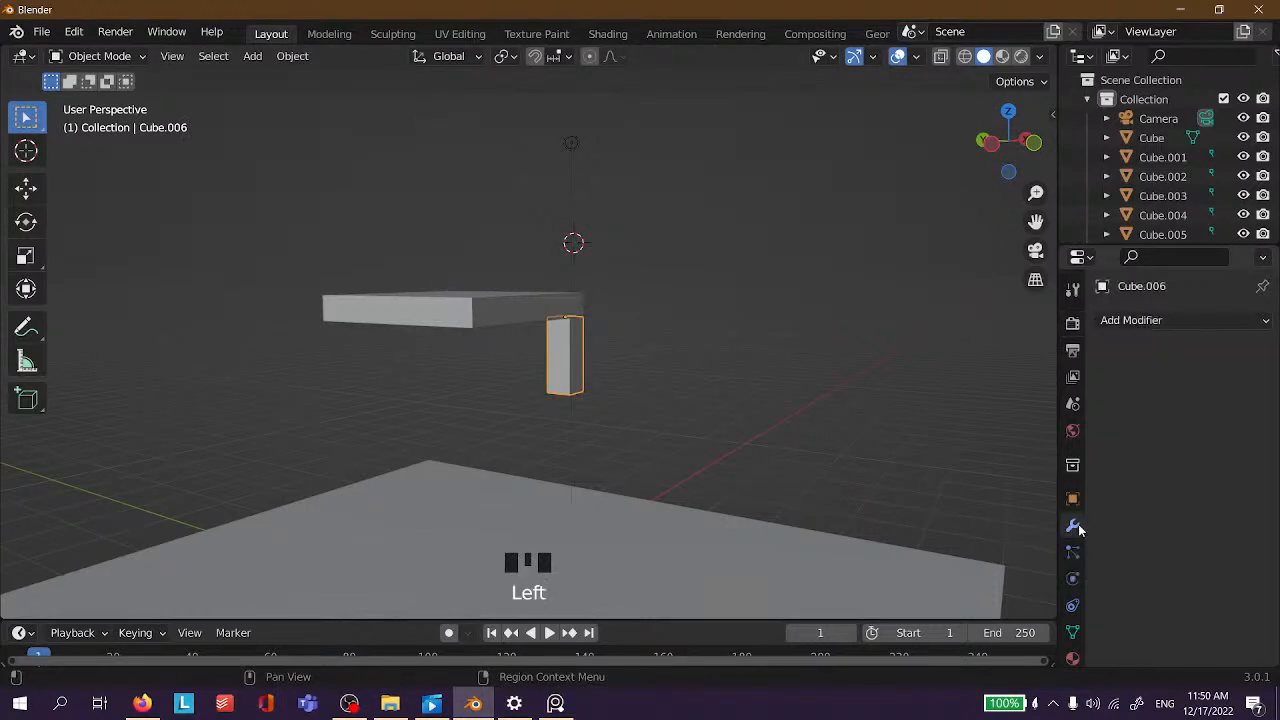
left_click(1182, 320)
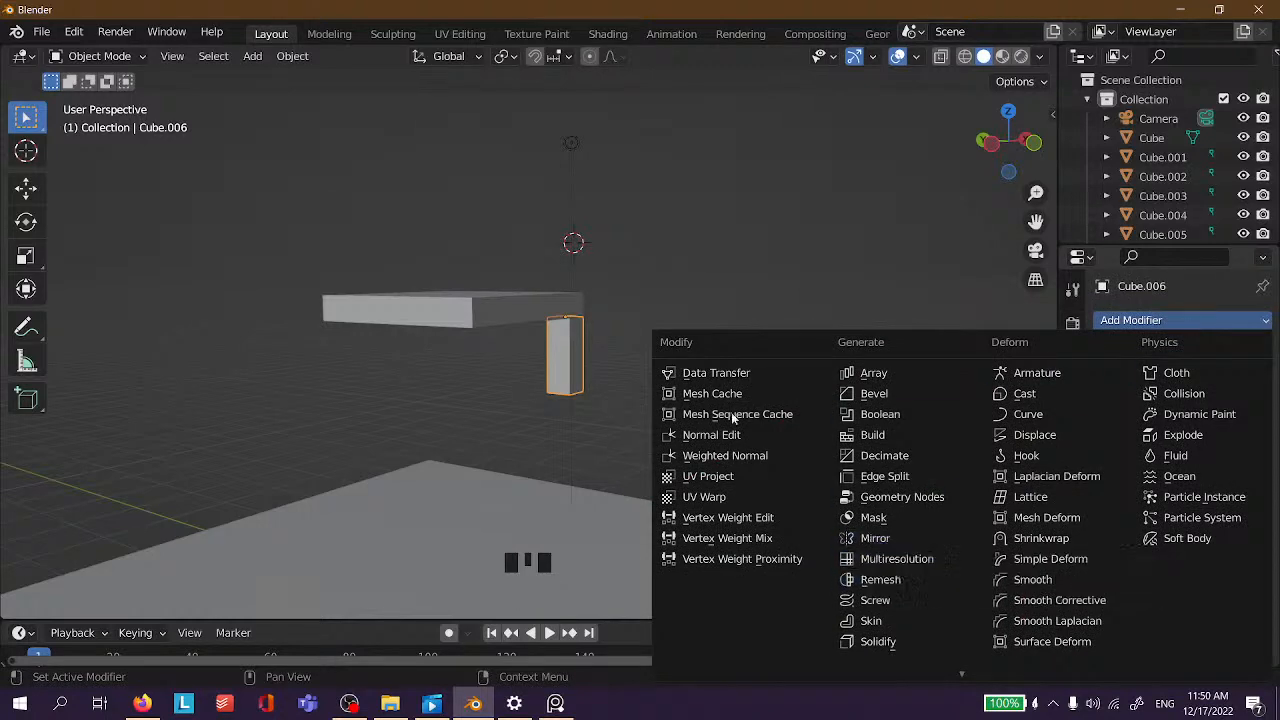
middle_click_drag(609, 234, 636, 330)
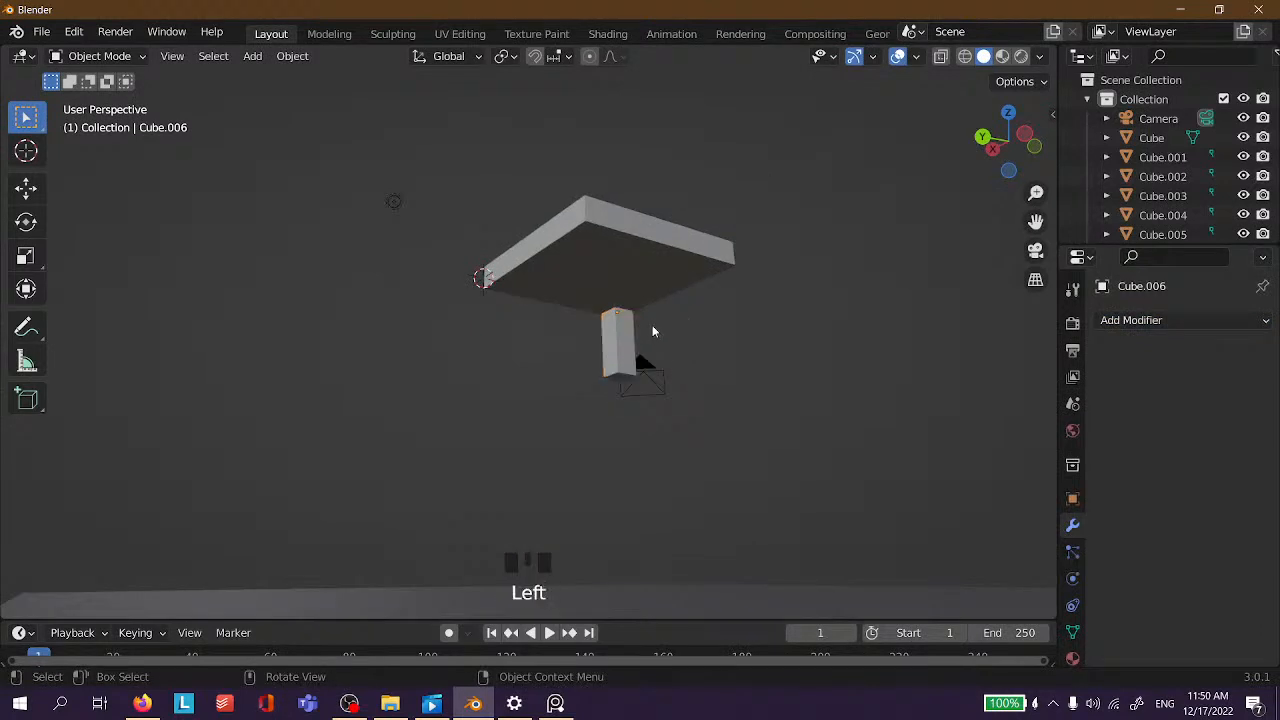
left_click(502, 299)
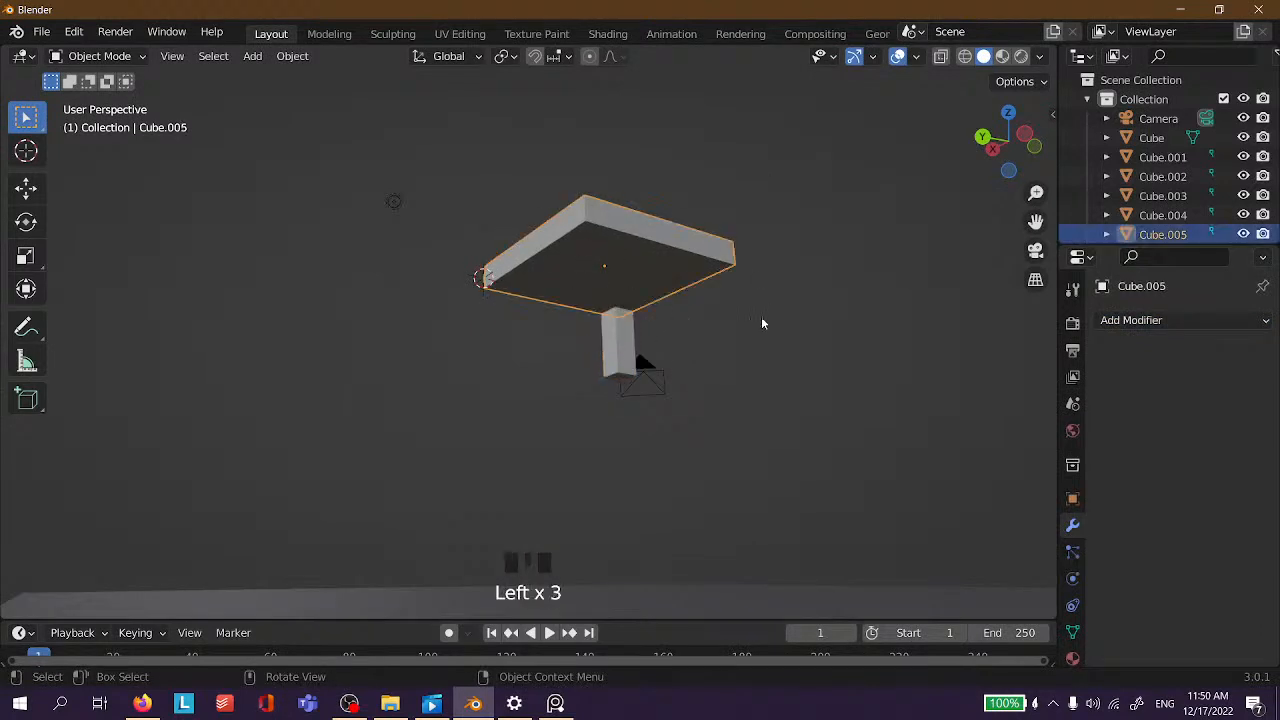
left_click(815, 335)
middle_click_drag(815, 335, 556, 353)
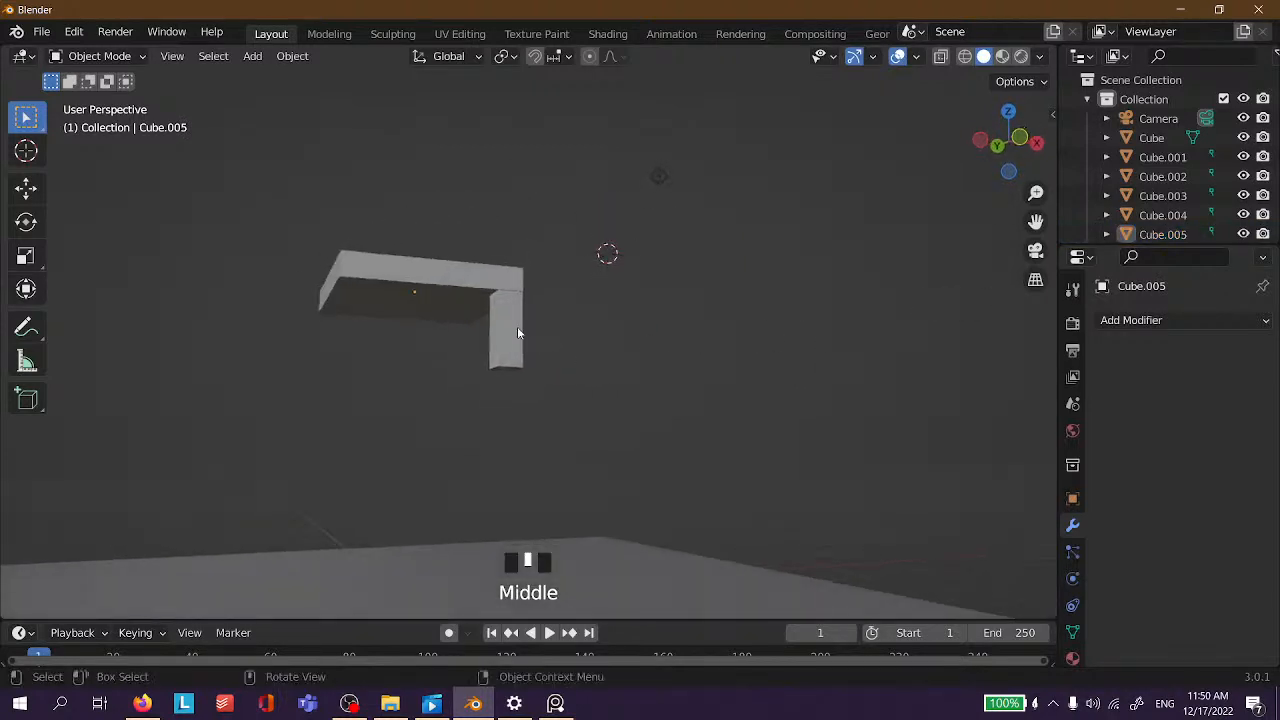
left_click(516, 328)
left_click(1173, 320)
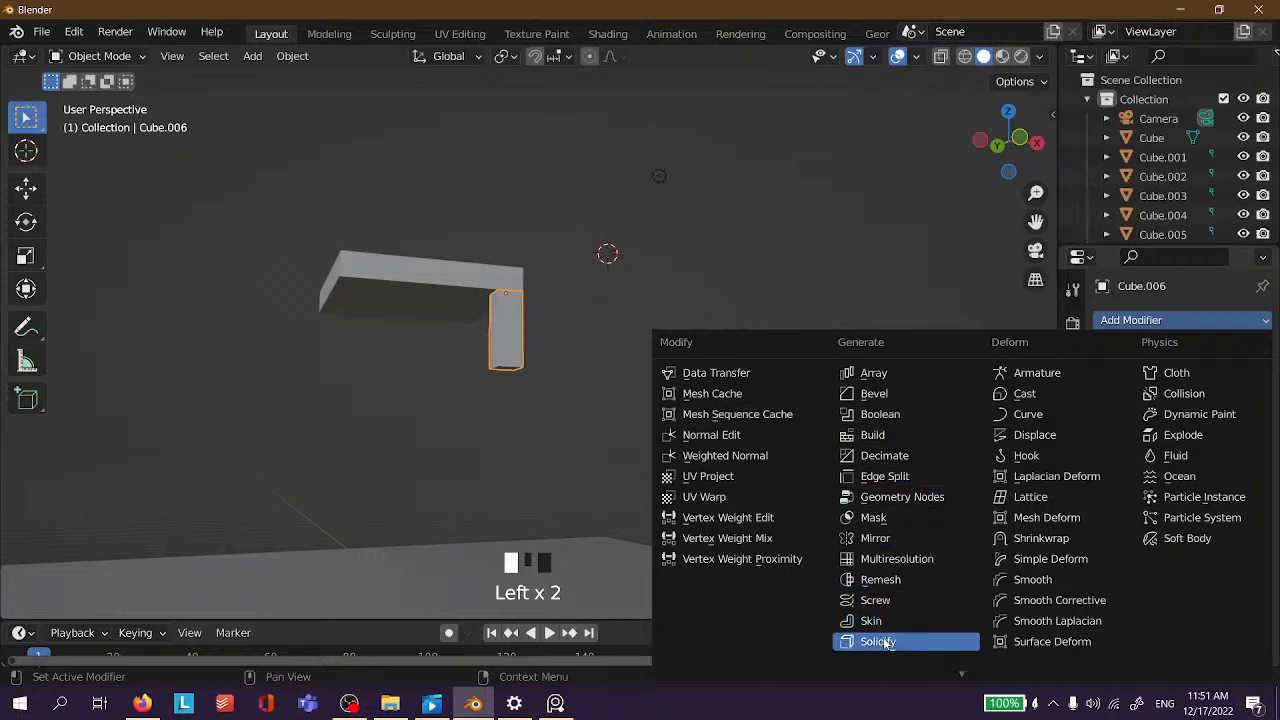
left_click(890, 540)
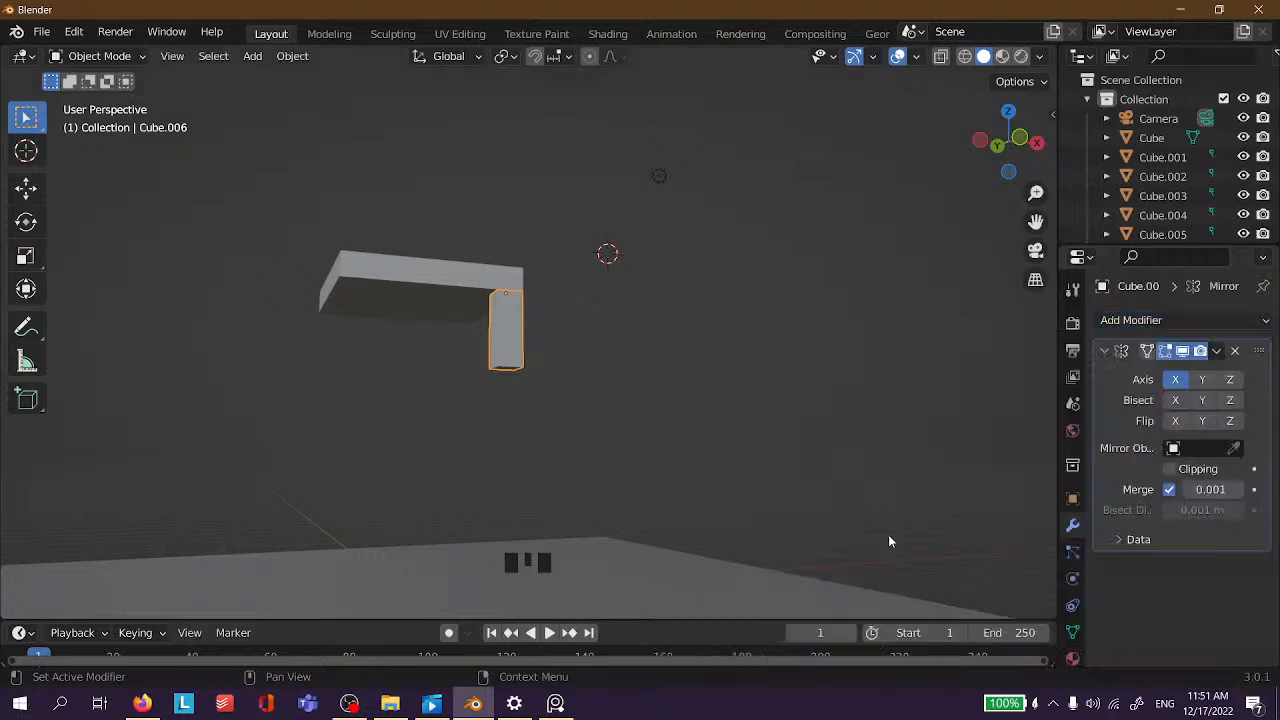
Examine the leg's placement relative to the tabletop from several sides.
left_click(806, 276)
middle_click_drag(806, 276, 443, 334)
left_click(664, 302)
left_click(474, 345)
left_click(476, 341)
middle_click_drag(536, 237, 587, 290)
left_click(503, 374)
Set the large tabletop as the mirror object of the leg's Mirror modifier, mirroring along X.
left_click(571, 350)
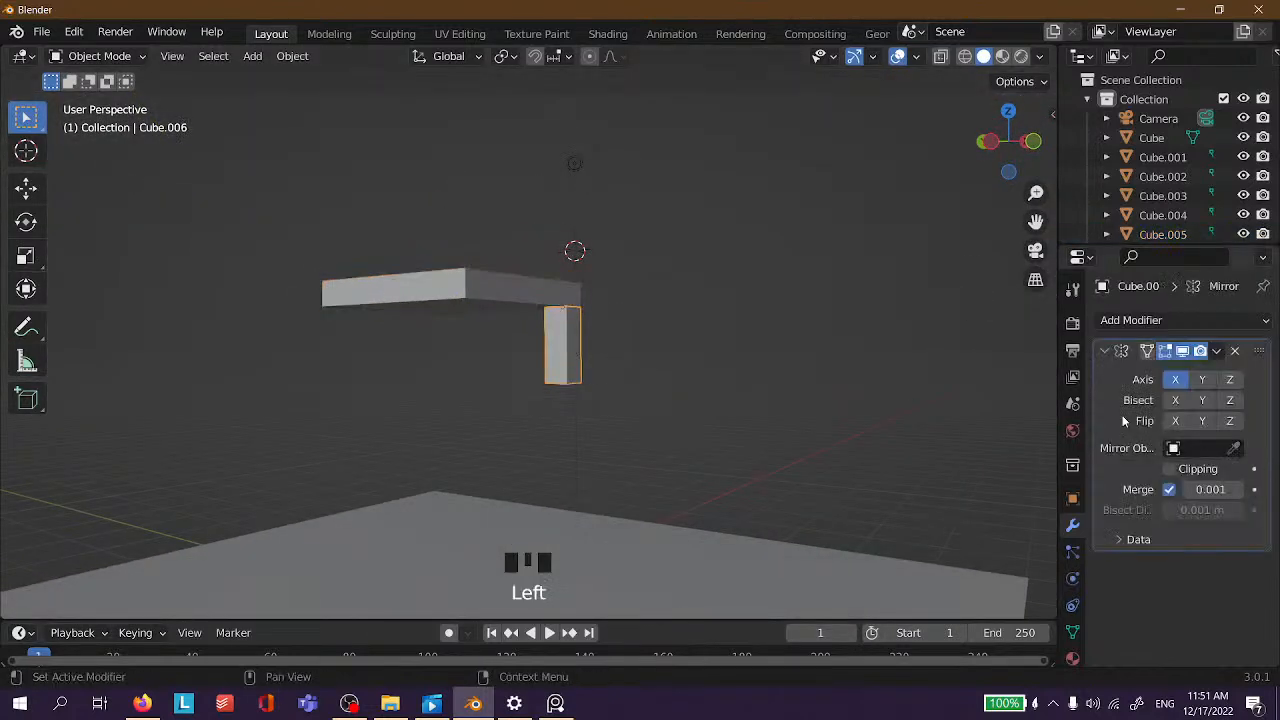
left_click(1200, 451)
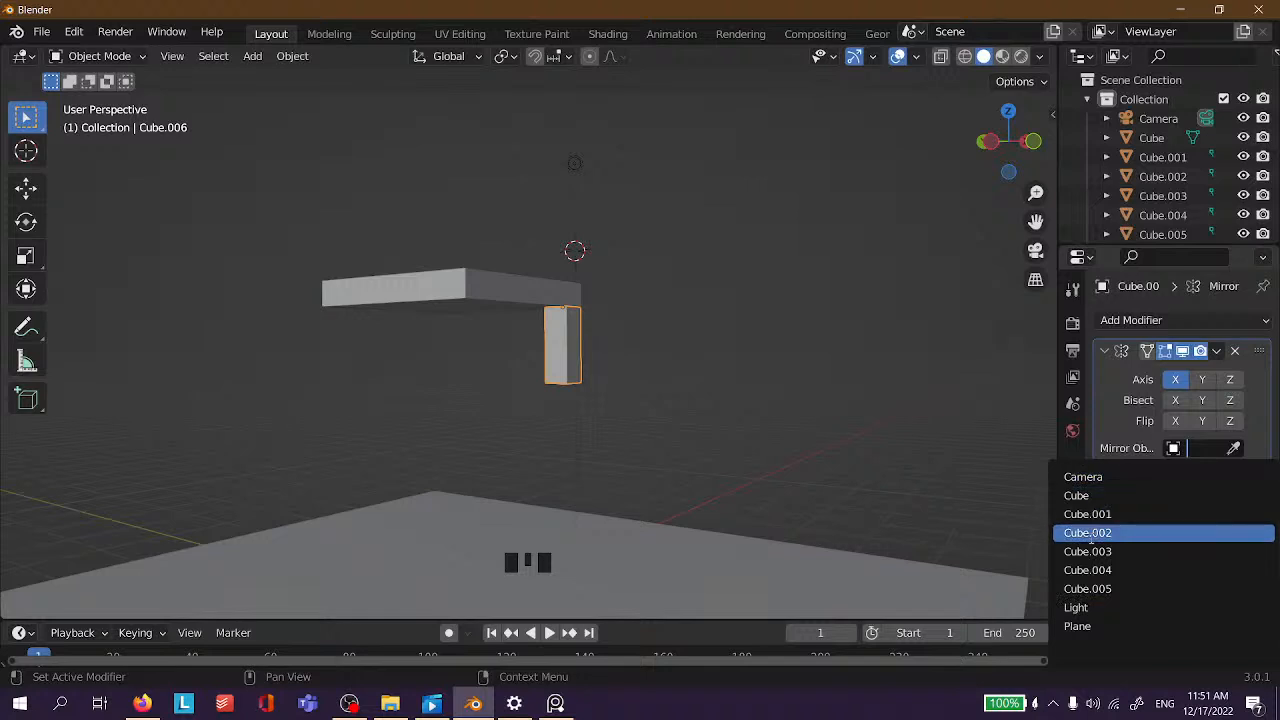
left_click(1271, 424)
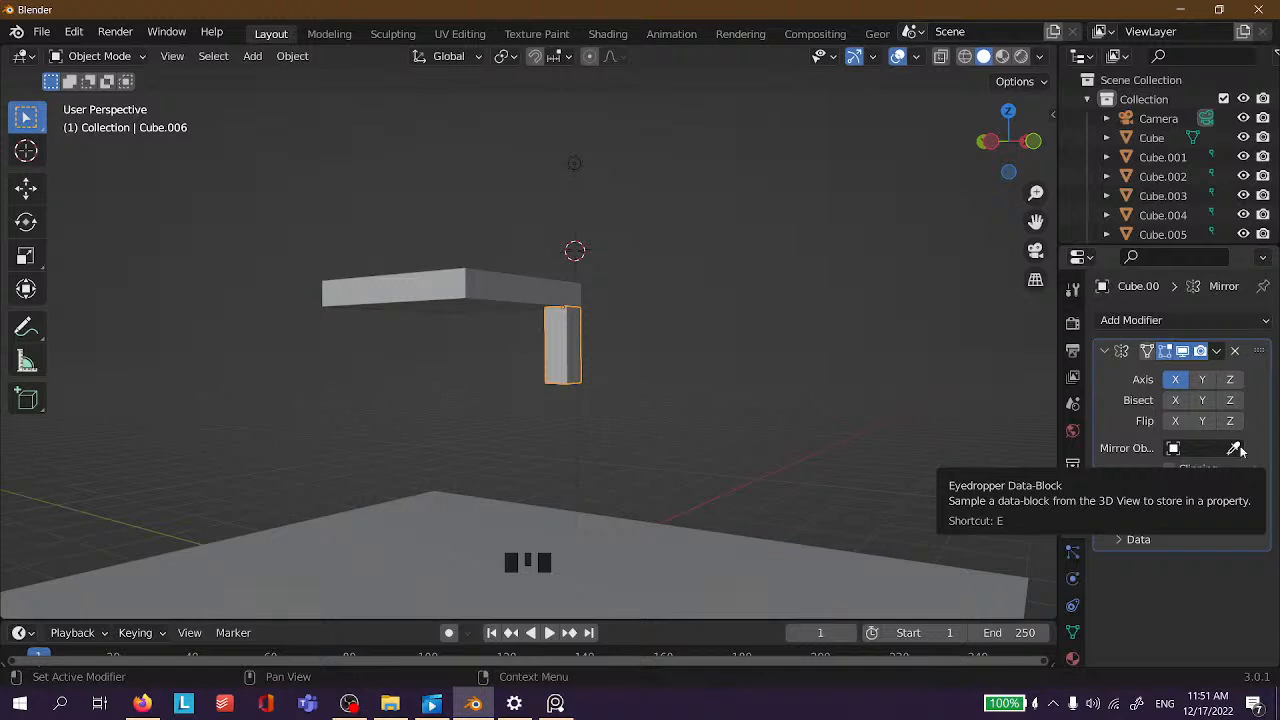
left_click(1236, 448)
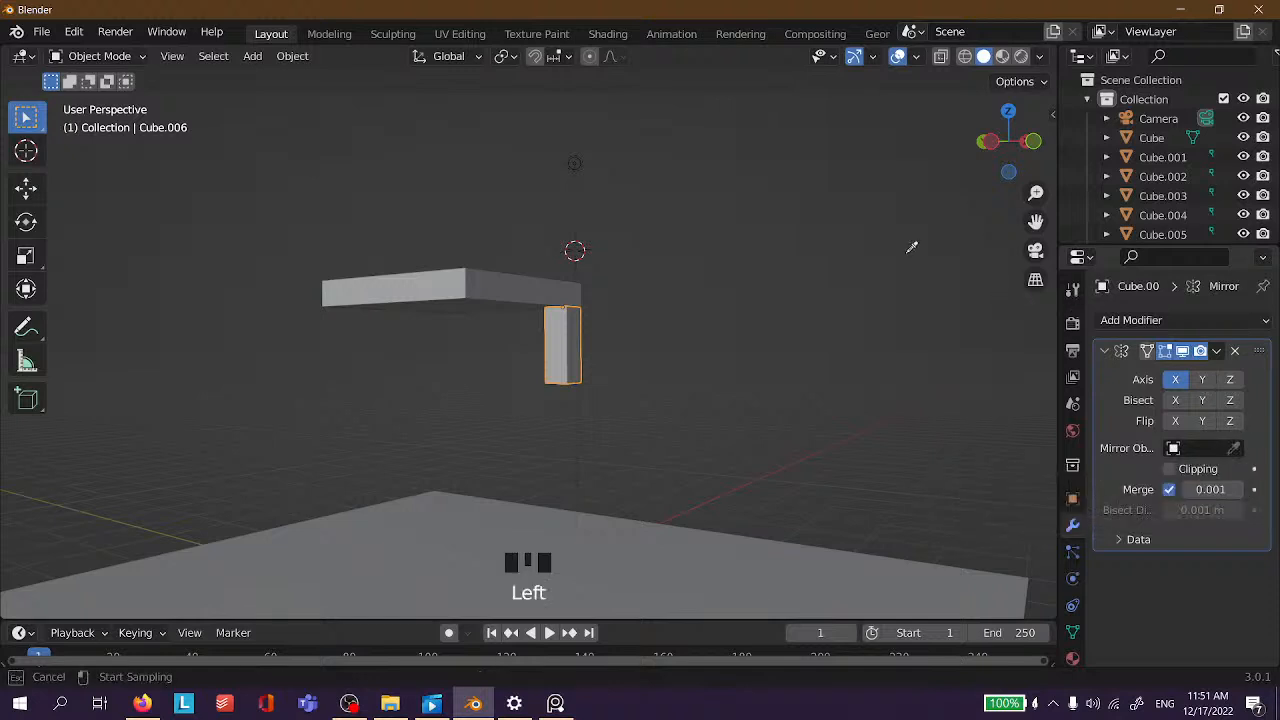
left_click(455, 272)
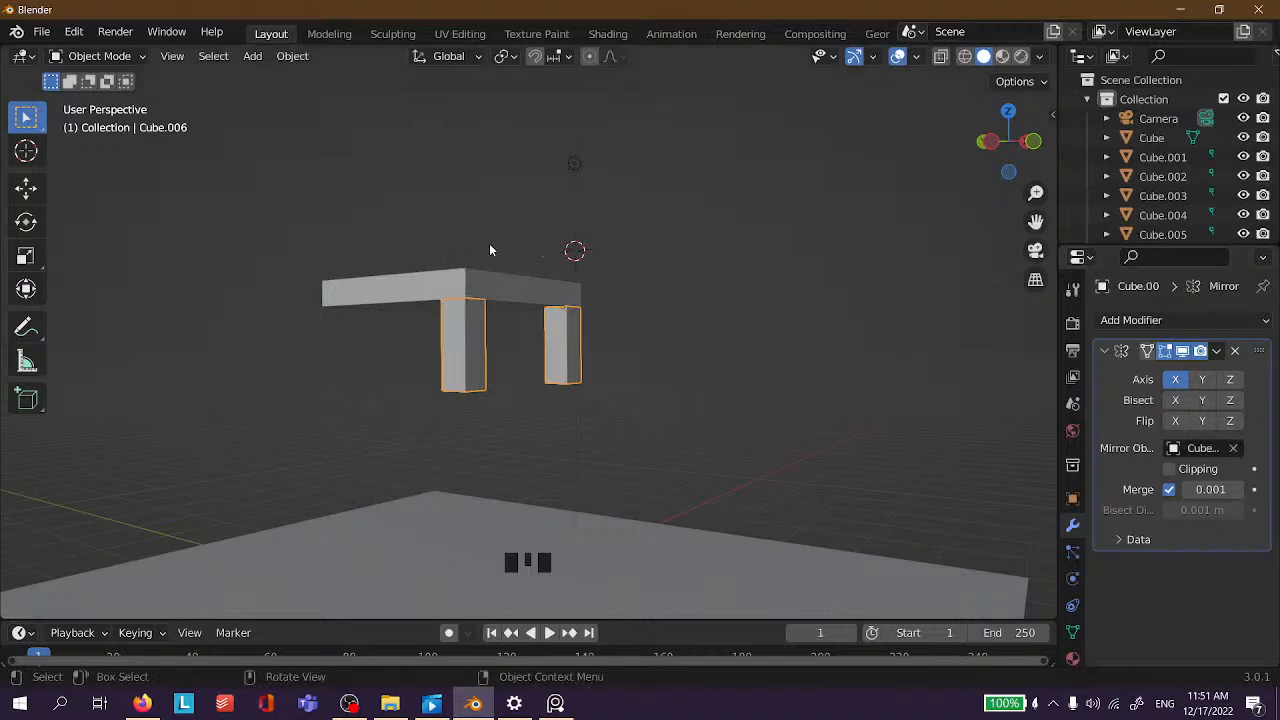
Examine the mirrored pair of legs and the tabletop from several sides.
left_click(771, 220)
middle_click_drag(771, 220, 577, 410)
left_click(592, 352)
left_click(697, 343)
middle_click_drag(697, 343, 505, 319)
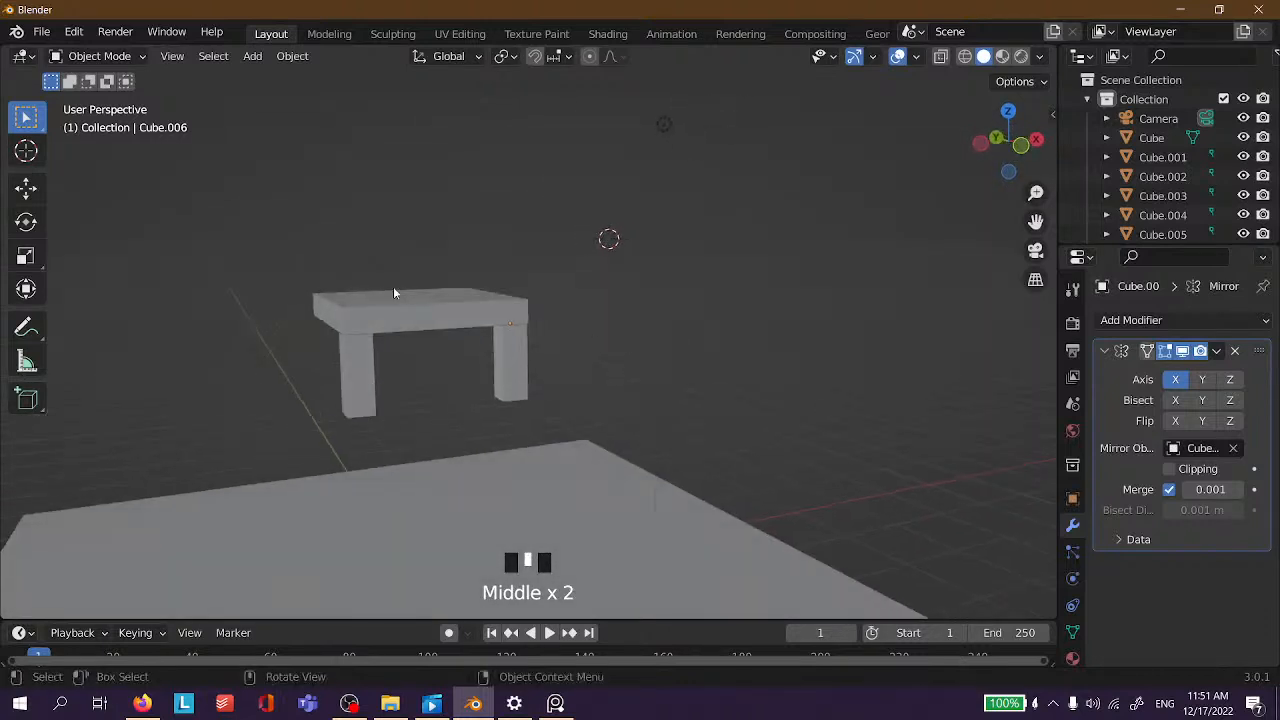
left_click(460, 324)
middle_click_drag(415, 320, 404, 381)
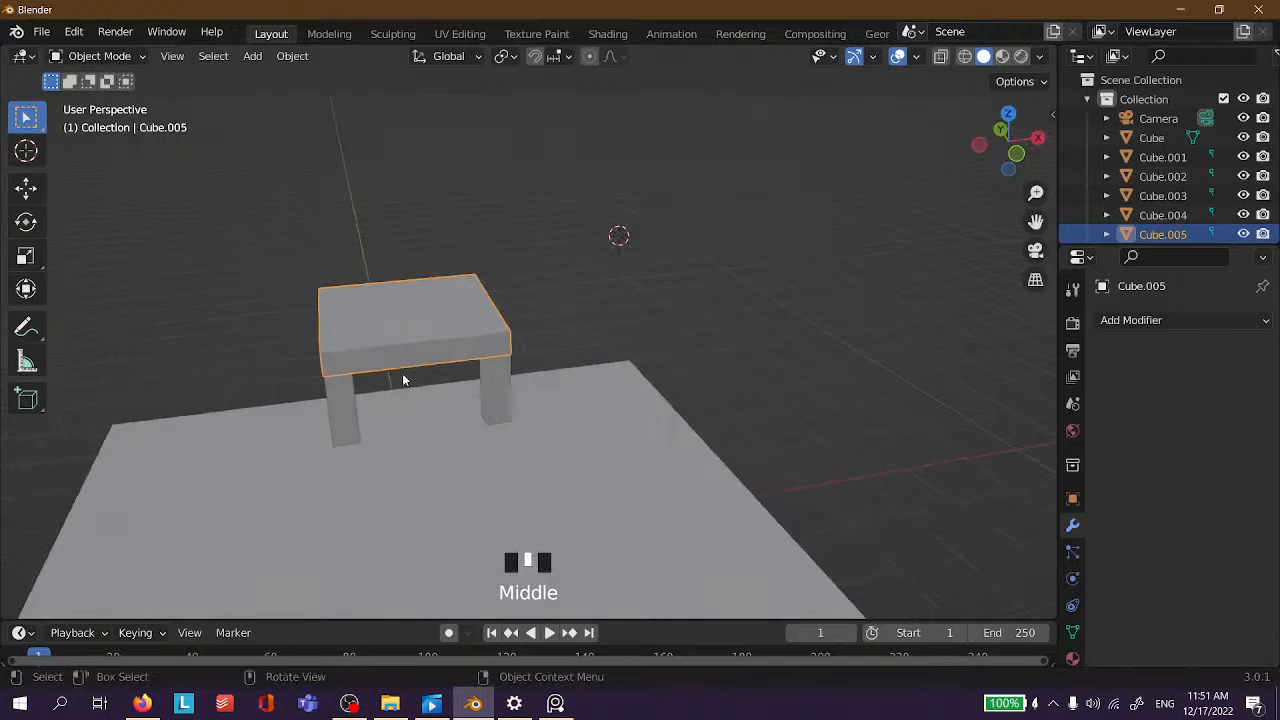
middle_click_drag(523, 306, 504, 269)
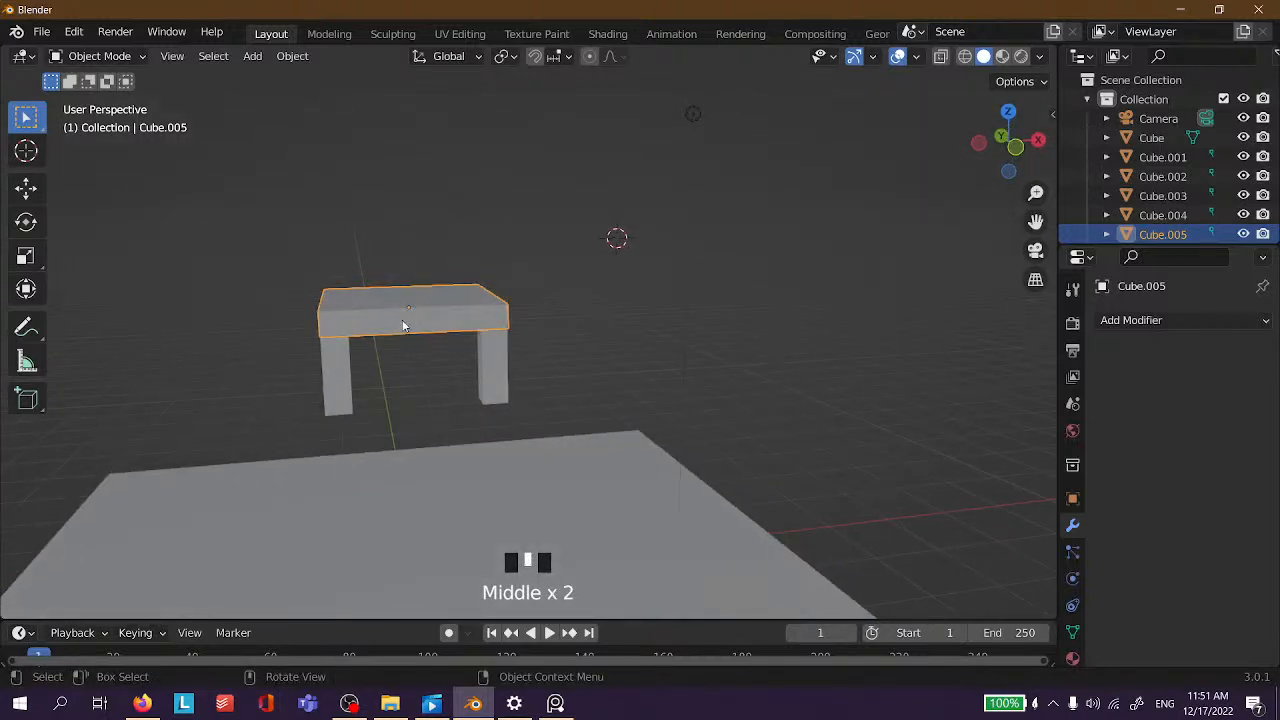
left_click(502, 365)
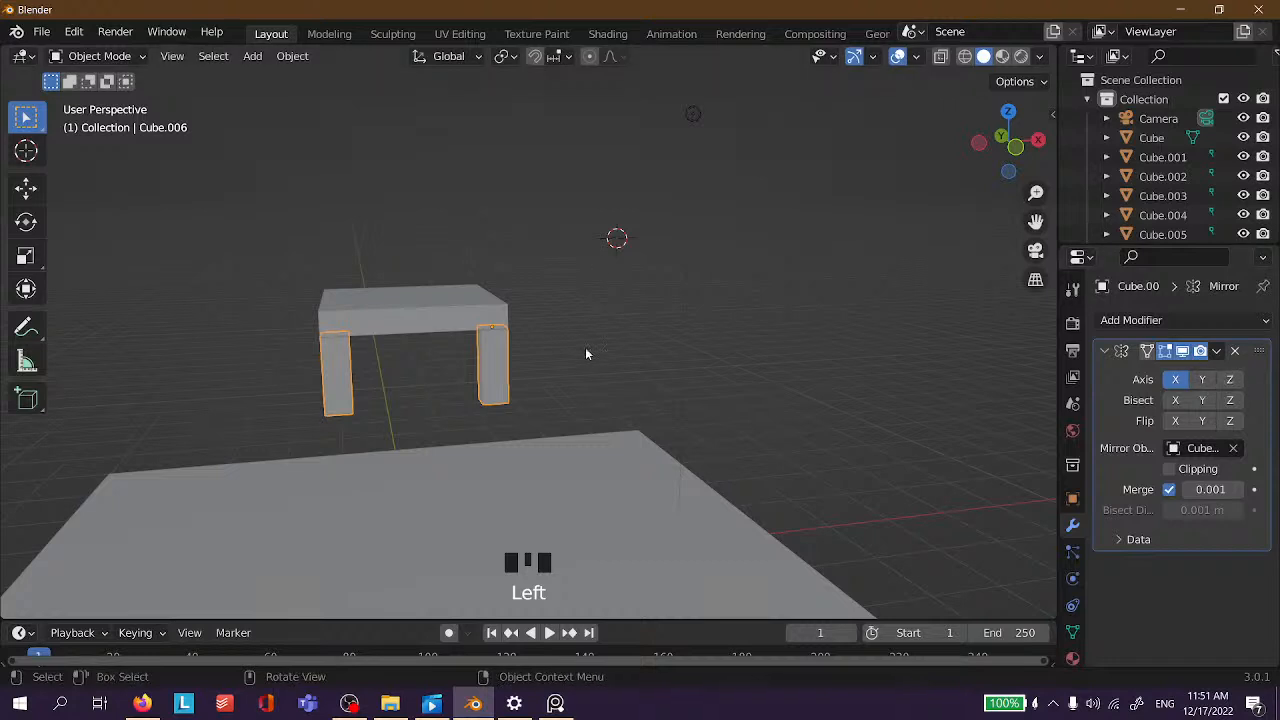
middle_click_drag(422, 248, 450, 372)
left_click(695, 242)
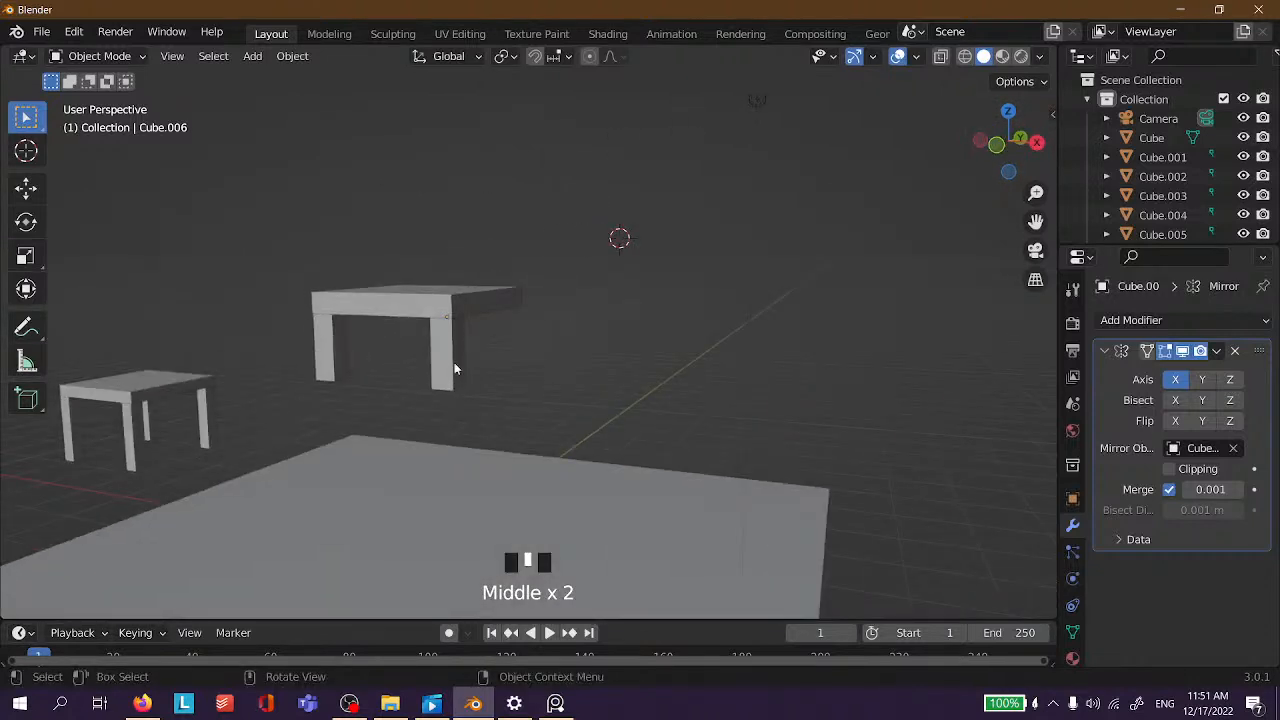
left_click(456, 365)
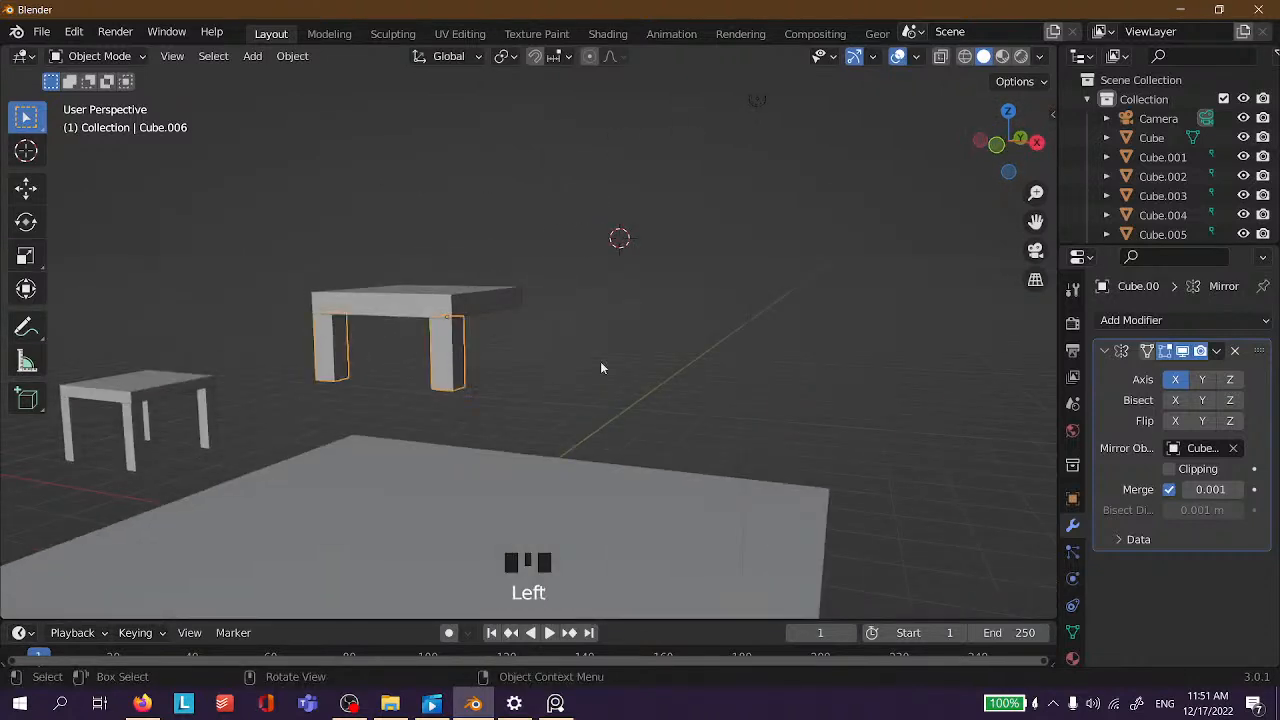
Mirror the large table's leg along both X and Y in its Mirror modifier.
left_click(1205, 380)
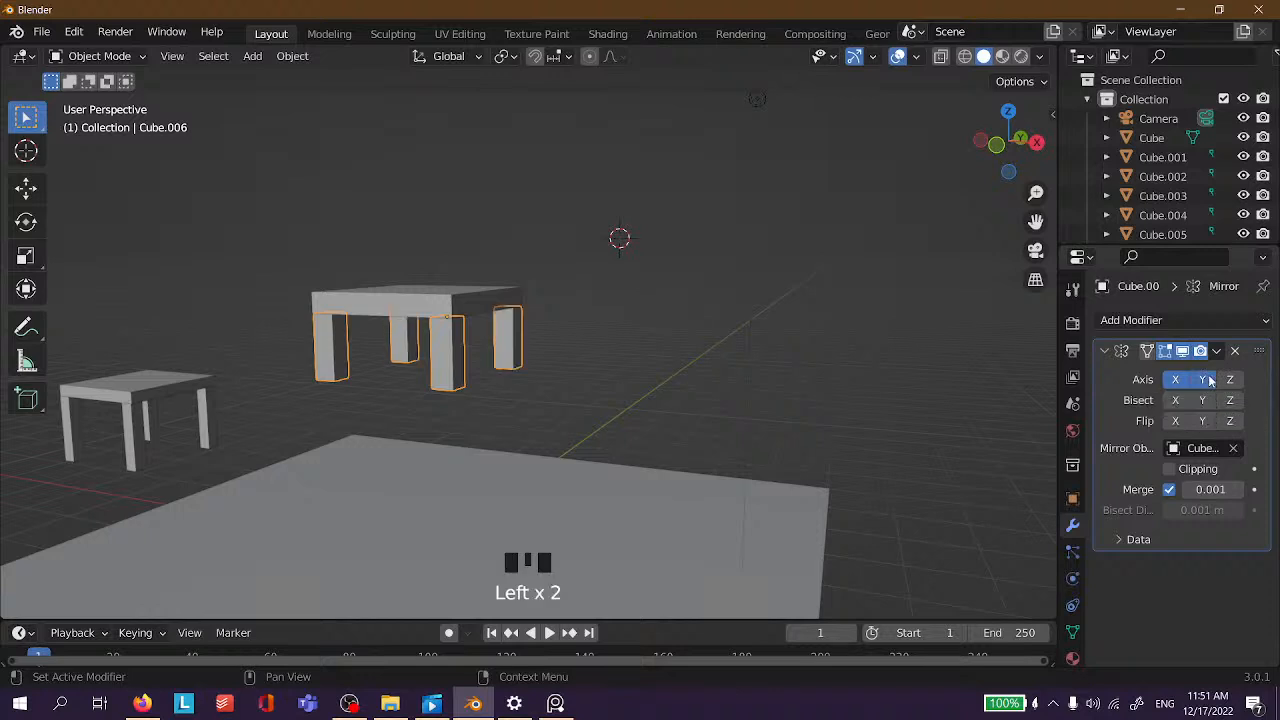
left_click(1174, 380)
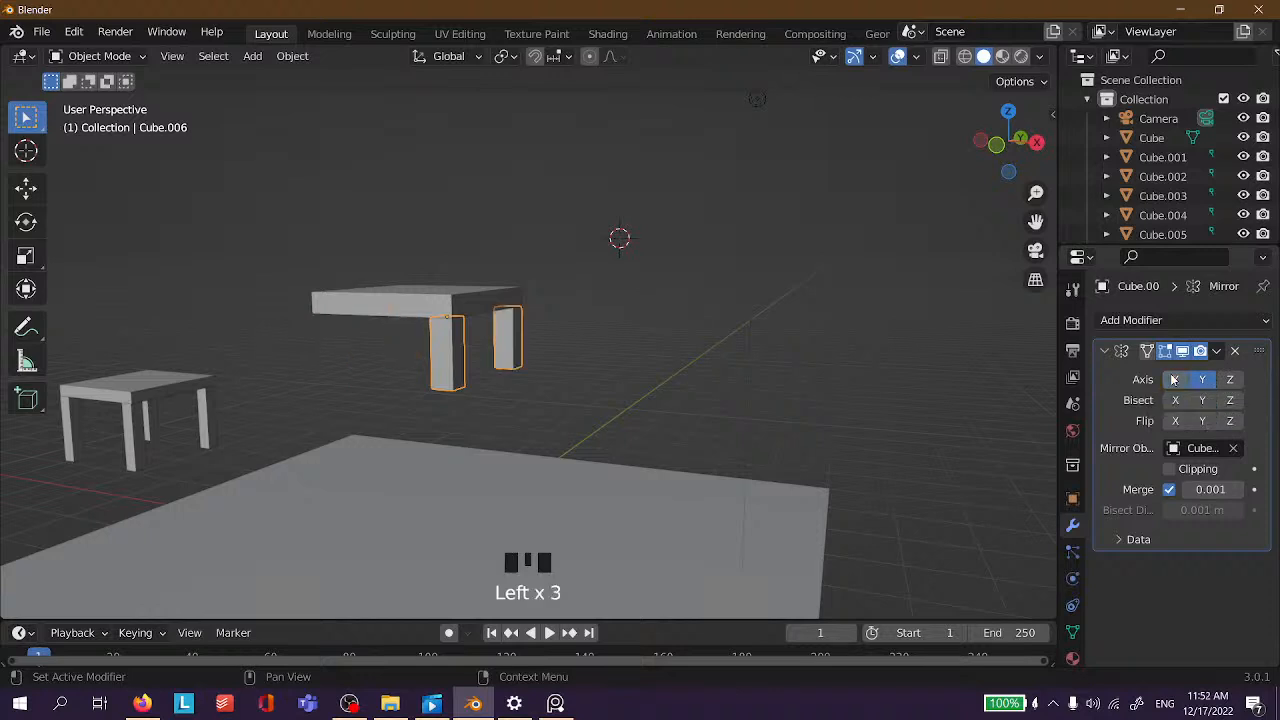
left_click(1174, 380)
left_click(727, 348)
middle_click_drag(727, 348, 671, 341)
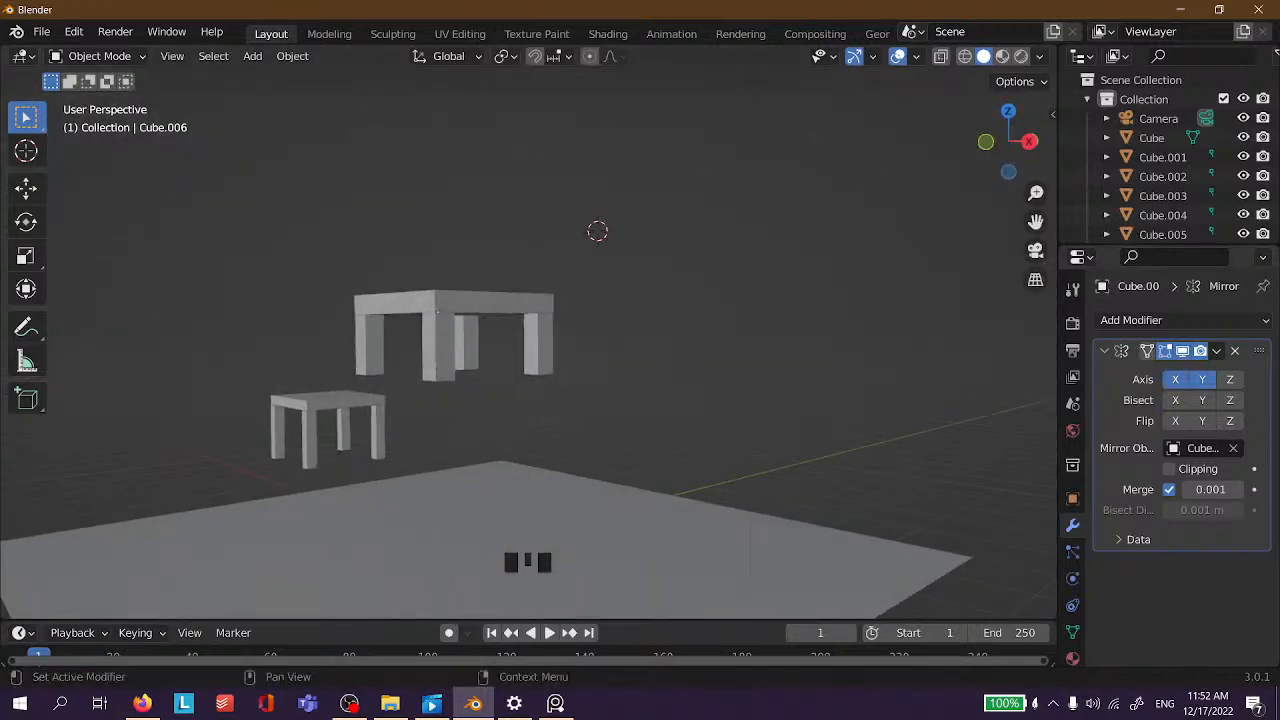
Try mirroring the large table's leg along Z as well.
left_click(1230, 380)
left_click(689, 220)
middle_click_drag(689, 220, 690, 272)
left_click(1229, 381)
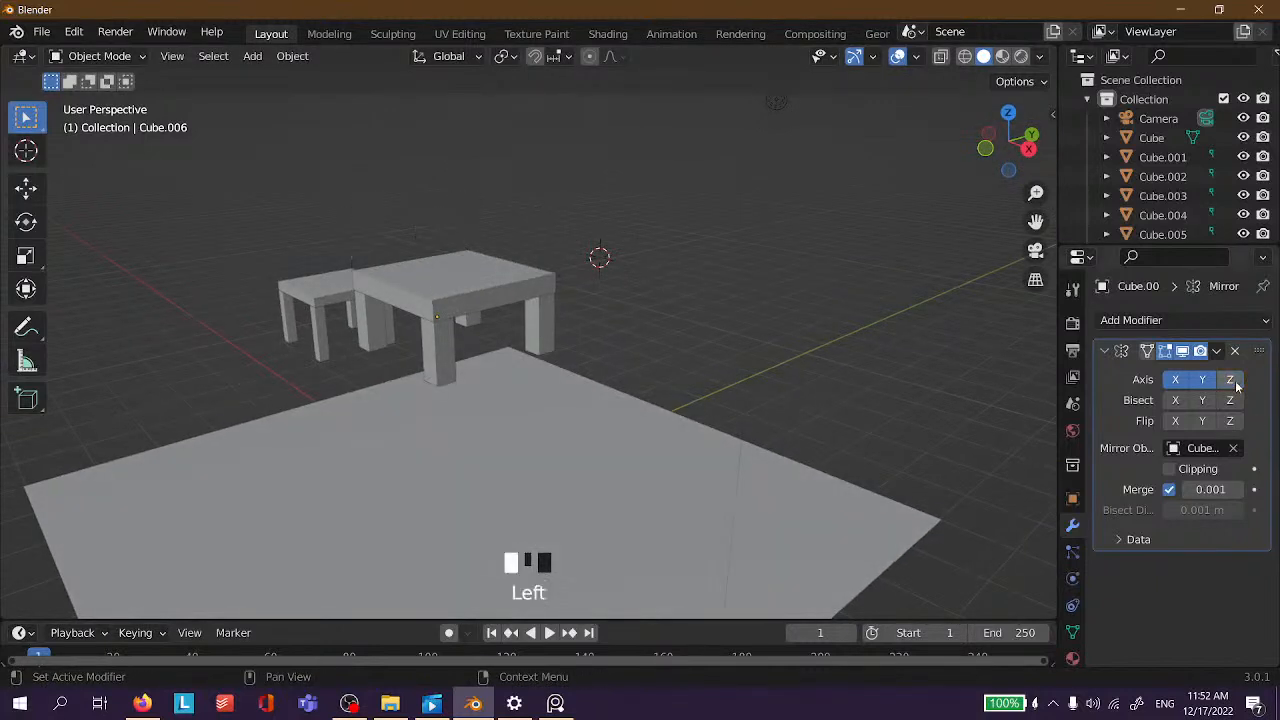
Examine the large table's tabletop and mirrored legs from several sides.
scroll(645, 249, "down", 4)
left_click(644, 310)
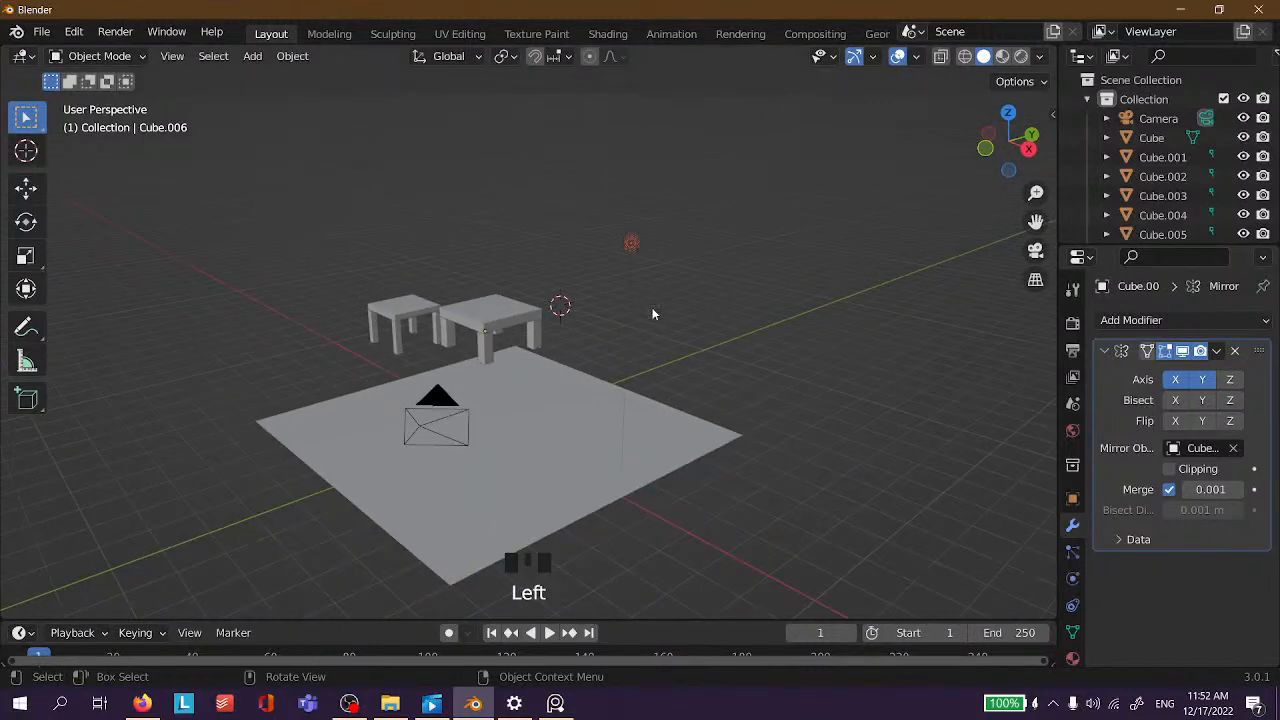
left_click(489, 261)
scroll(489, 261, "up", 5)
middle_click_drag(400, 243, 844, 262)
scroll(629, 232, "up", 3)
middle_click_drag(629, 232, 492, 352)
left_click(492, 352)
left_click(537, 349)
left_click(580, 381)
left_click(558, 300)
left_click(557, 347)
left_click(550, 347)
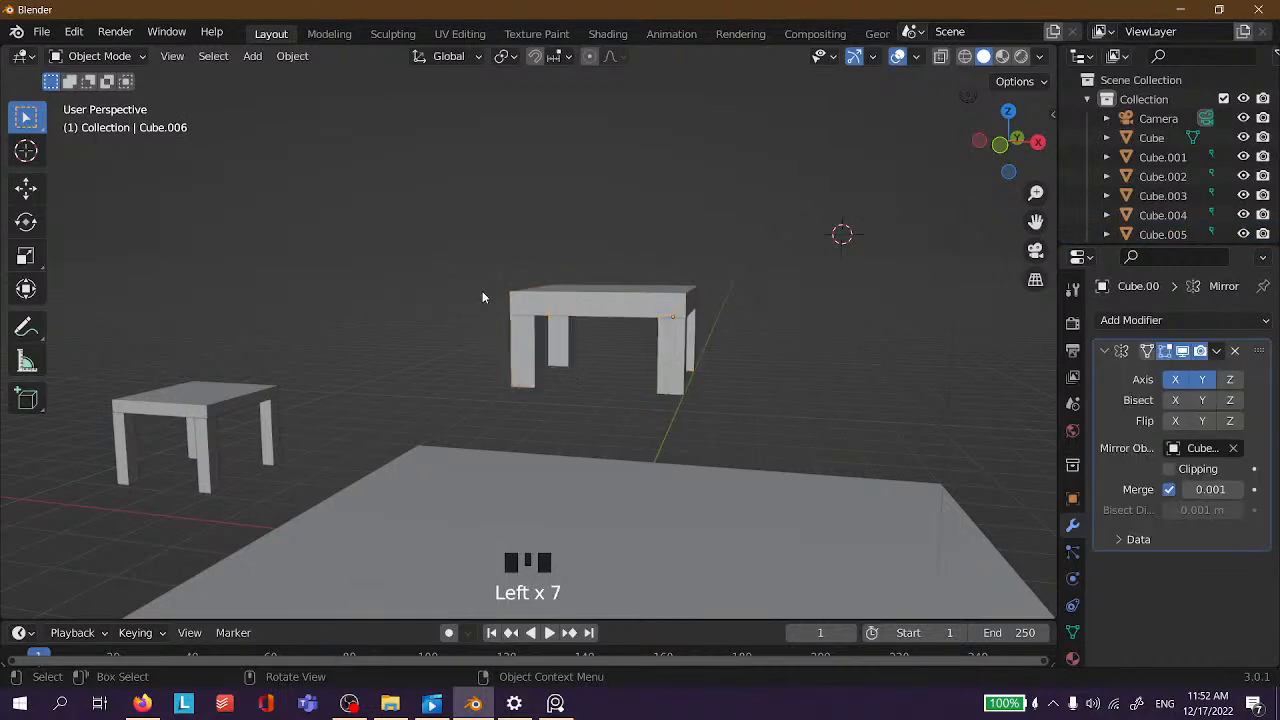
Compare the small table's separate parts with the large table's mirrored legs, viewing the scene from several sides.
left_click(147, 410)
left_click(196, 445)
left_click(222, 404)
left_click(222, 404)
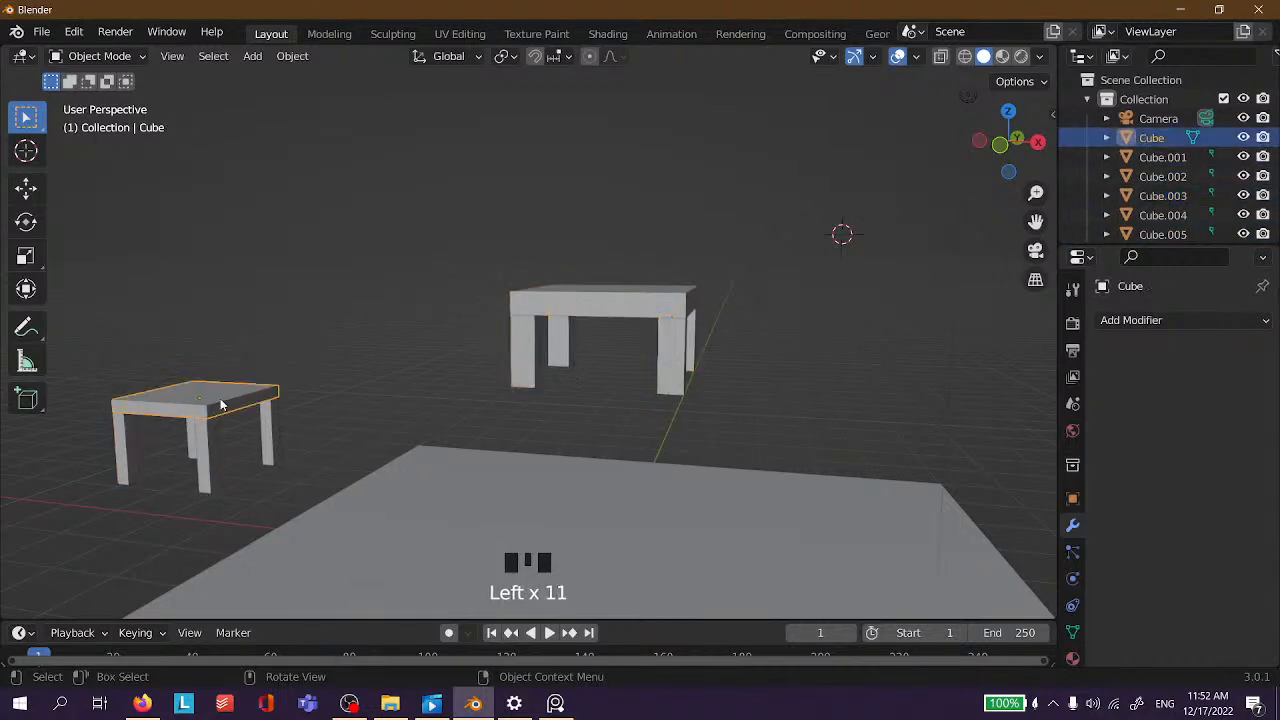
left_click(571, 329)
left_click(548, 357)
left_click(787, 332)
scroll(846, 352, "down", 3)
left_click(854, 356)
scroll(836, 362, "down", 3)
scroll(840, 330, "up", 4)
middle_click_drag(843, 300, 785, 508)
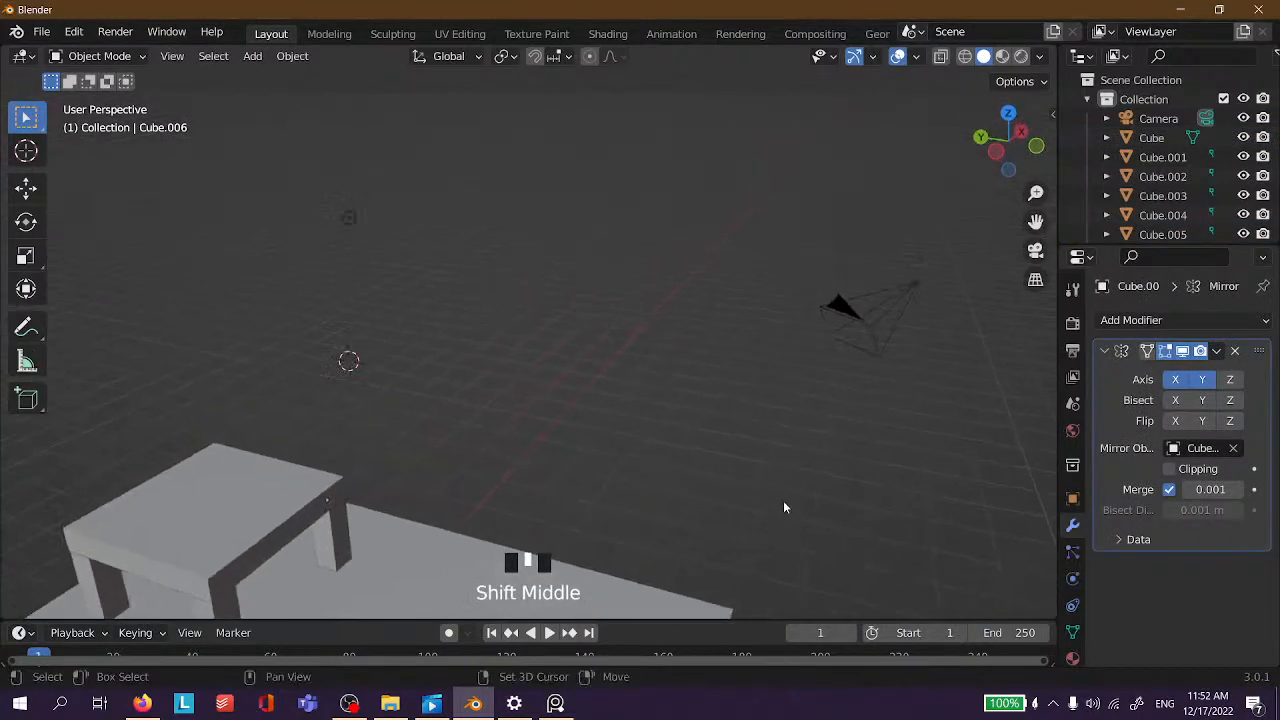
scroll(426, 309, "up", 4)
middle_click_drag(426, 309, 5, 145)
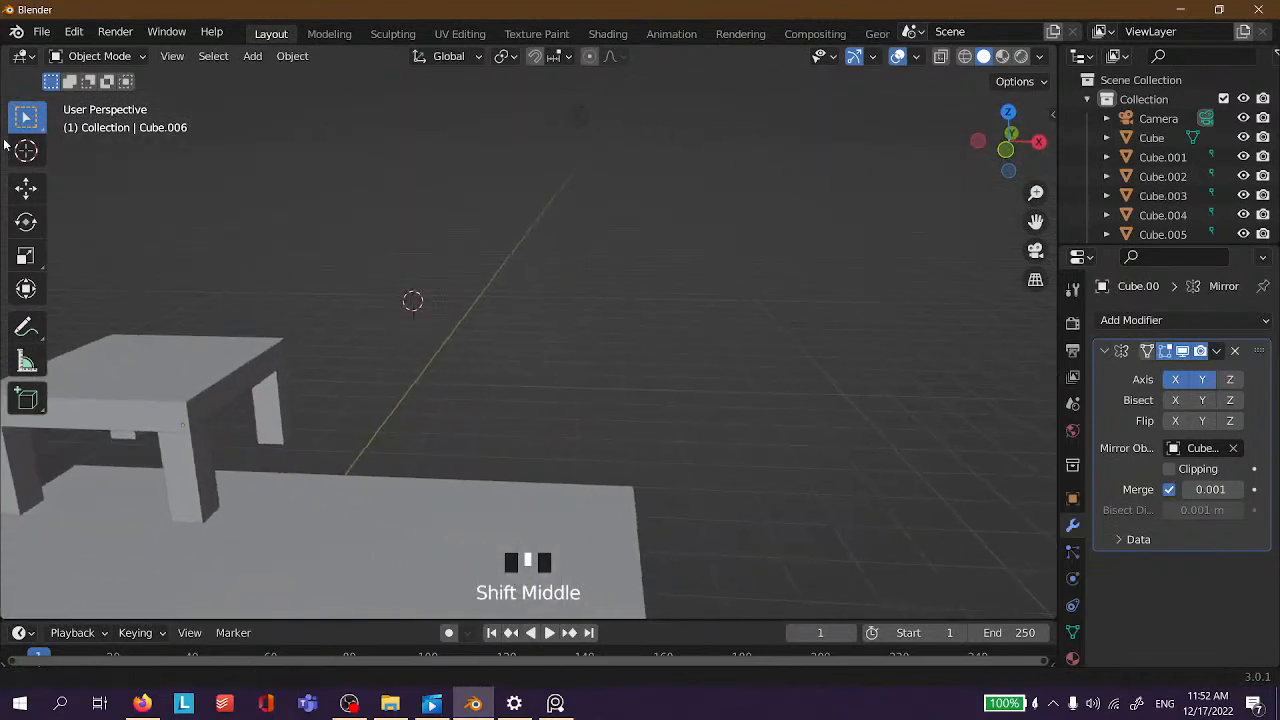
Move the large tabletop together with its mirrored legs away from the ground plane, toward the small table's side.
left_click(479, 345)
scroll(478, 343, "down", 3)
middle_click_drag(293, 320, 297, 203)
left_click_drag(297, 203, 529, 375)
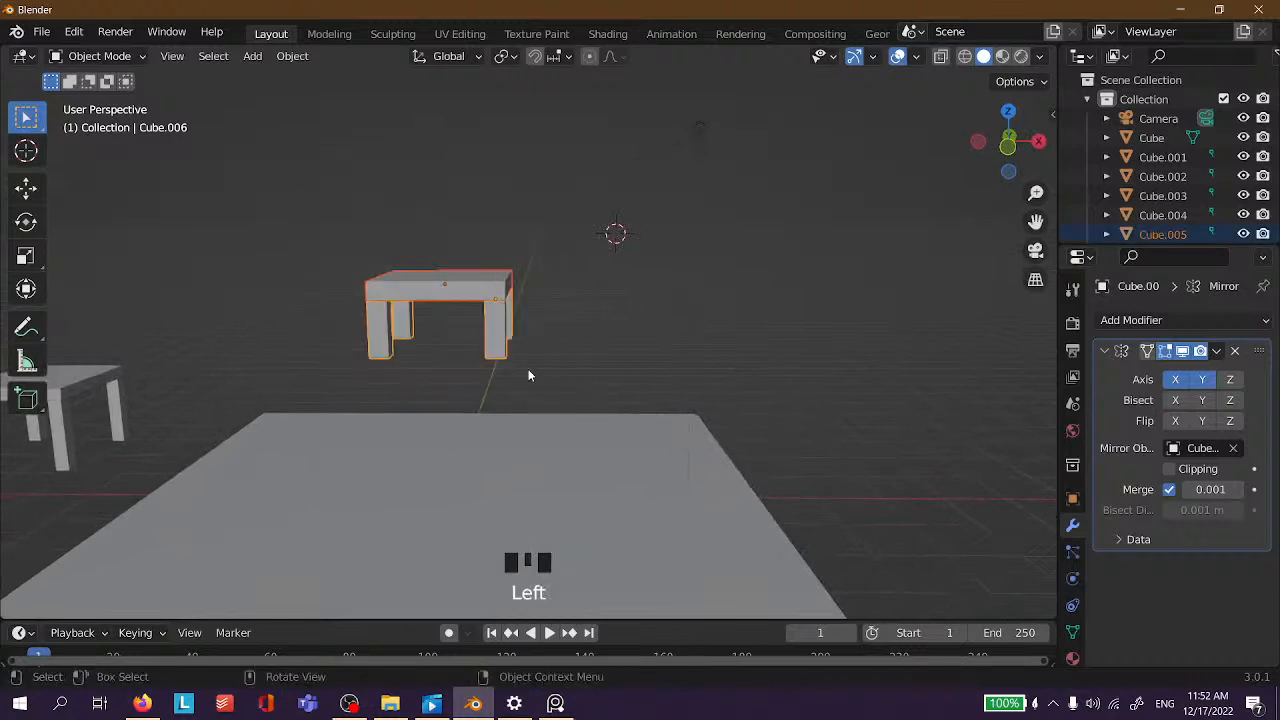
key("g")
left_click(209, 253)
left_click(623, 256)
middle_click_drag(623, 256, 213, 372)
left_click(584, 268)
middle_click_drag(346, 357, 423, 357)
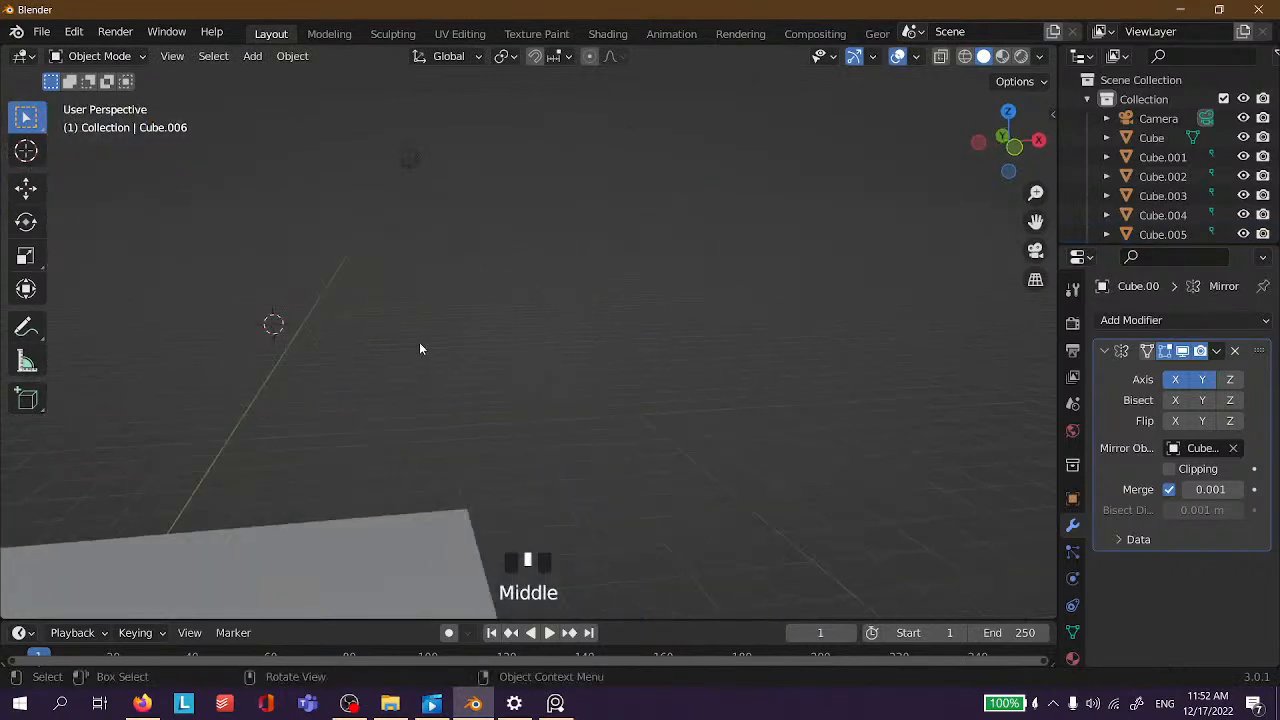
Add a new cube mesh at the 3D cursor.
key("shift+a")
mouse_move(414, 300)
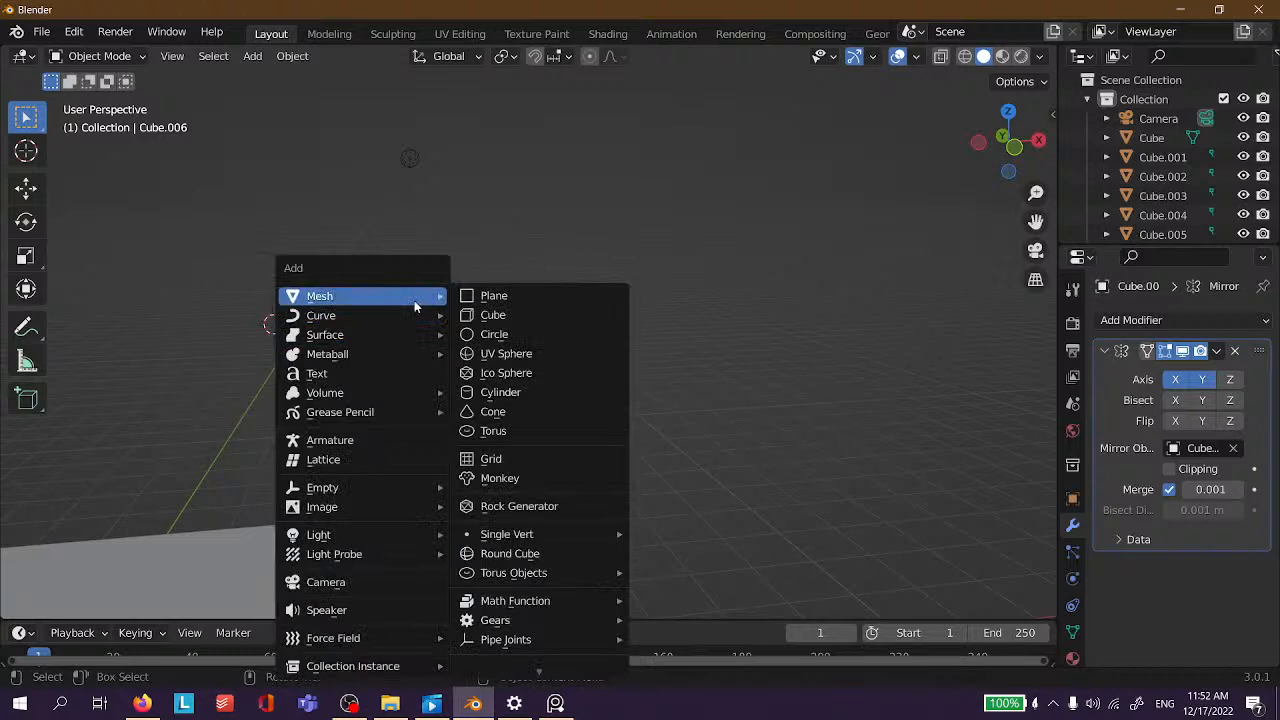
left_click(506, 315)
scroll(470, 318, "down", 4)
left_click(560, 280)
left_click(340, 262)
middle_click_drag(344, 262, 439, 398)
scroll(469, 337, "up", 3)
middle_click_drag(469, 337, 538, 188, "shift")
Flatten the new cube to about 0.15 along Z and raise it about 1.36 m along Z.
key("s")
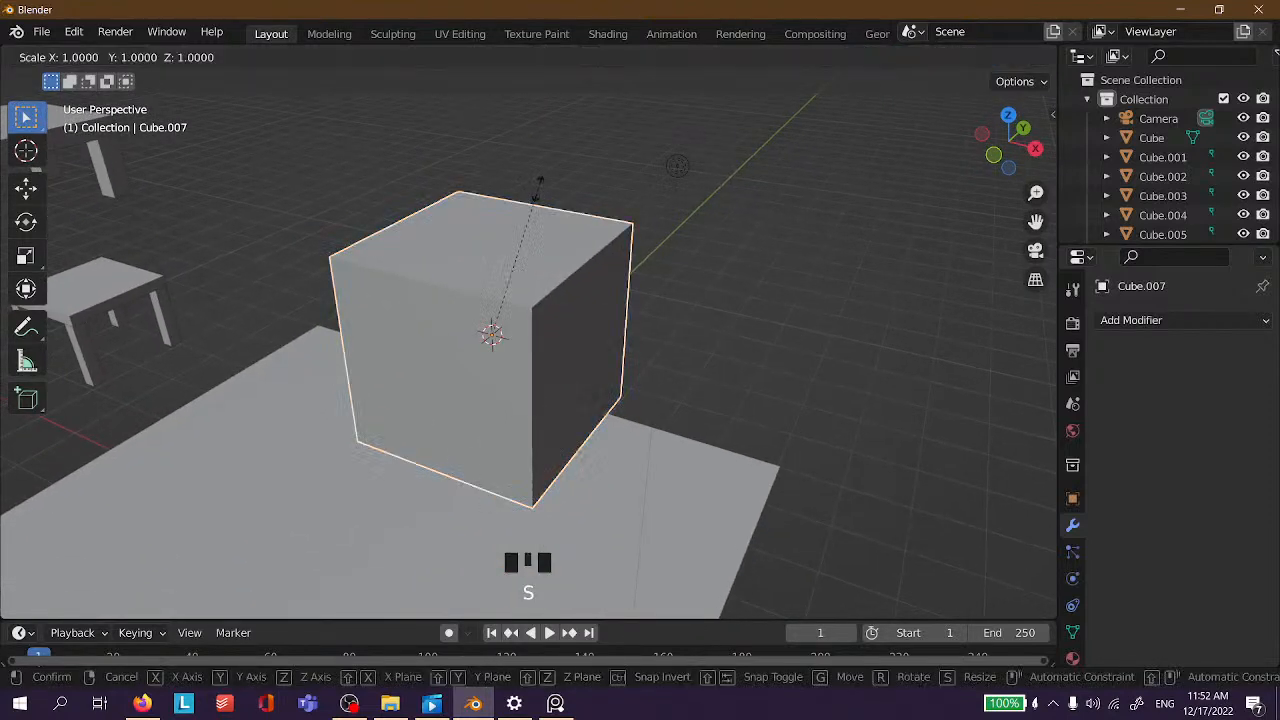
key("z")
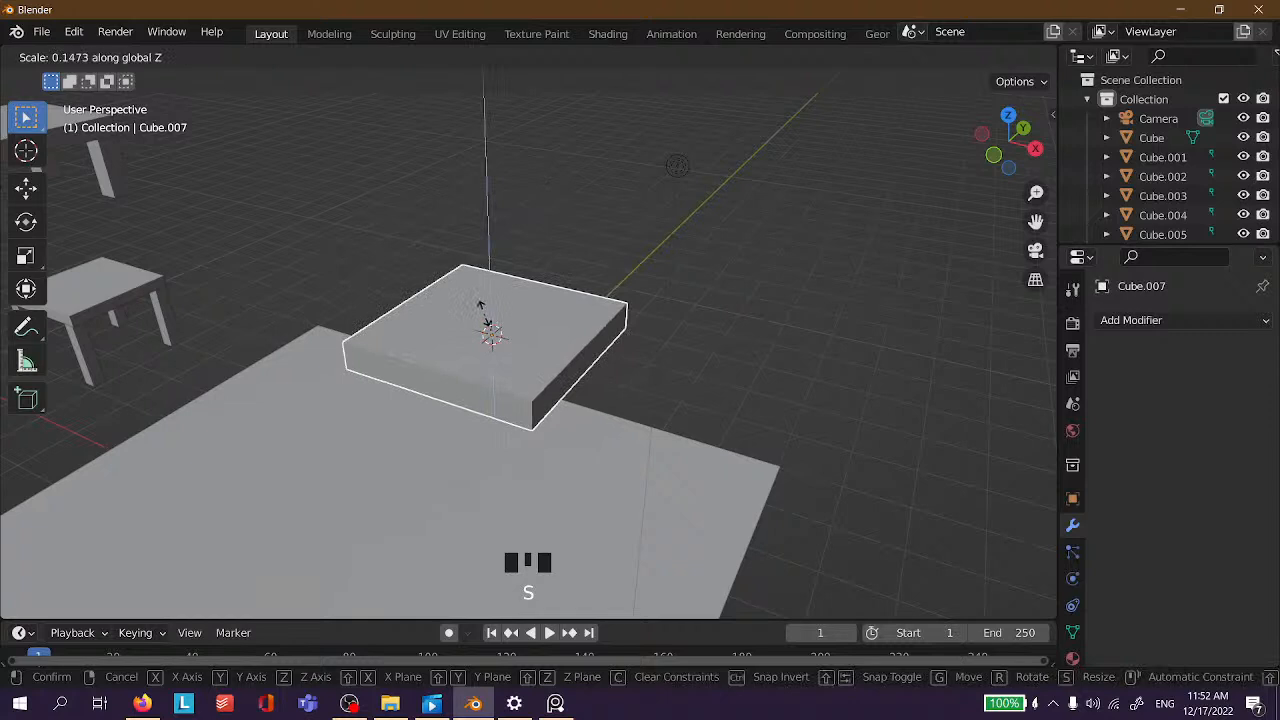
left_click(486, 318)
key("g")
key("z")
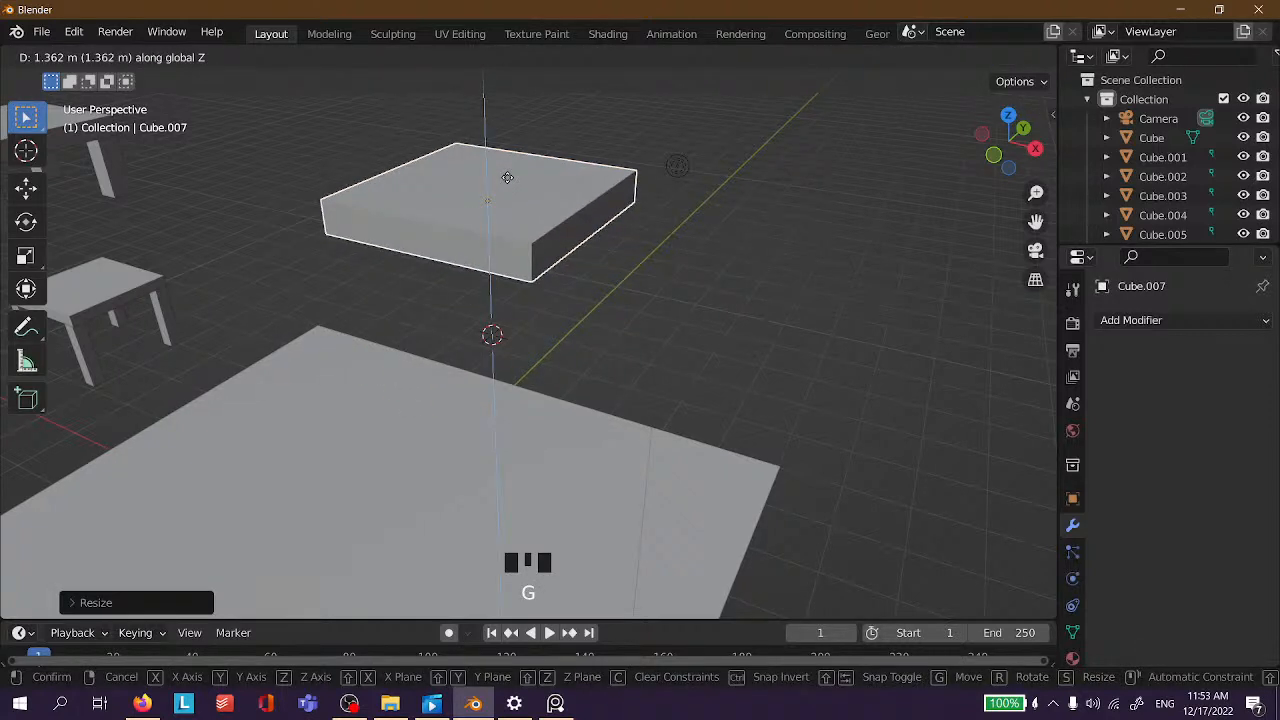
left_click(507, 177)
left_click(830, 255)
middle_click_drag(830, 255, 850, 202)
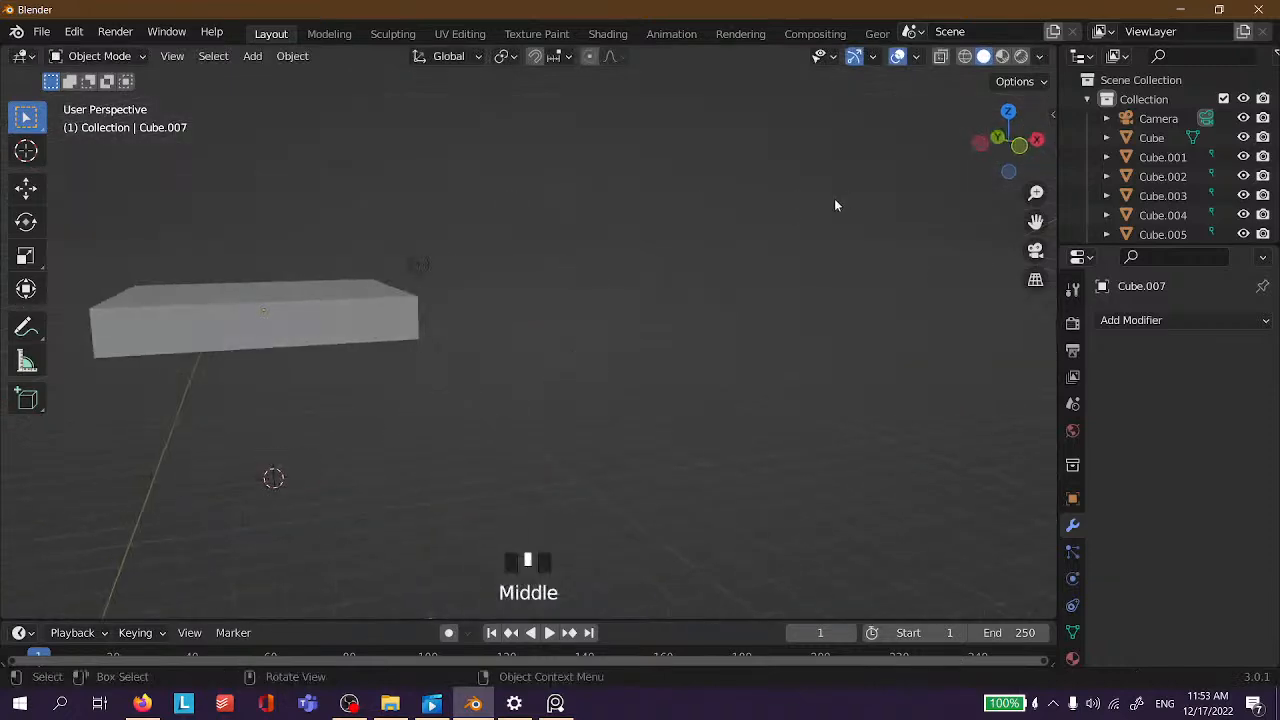
Open the raised slab in Edit Mode and select its front side face.
left_click(280, 289)
middle_click_drag(280, 289, 355, 311)
key("Tab")
scroll(358, 290, "up", 3)
middle_click_drag(318, 246, 438, 418)
middle_click_drag(500, 240, 725, 146, "shift")
scroll(640, 229, "down", 5)
scroll(640, 229, "down", 3)
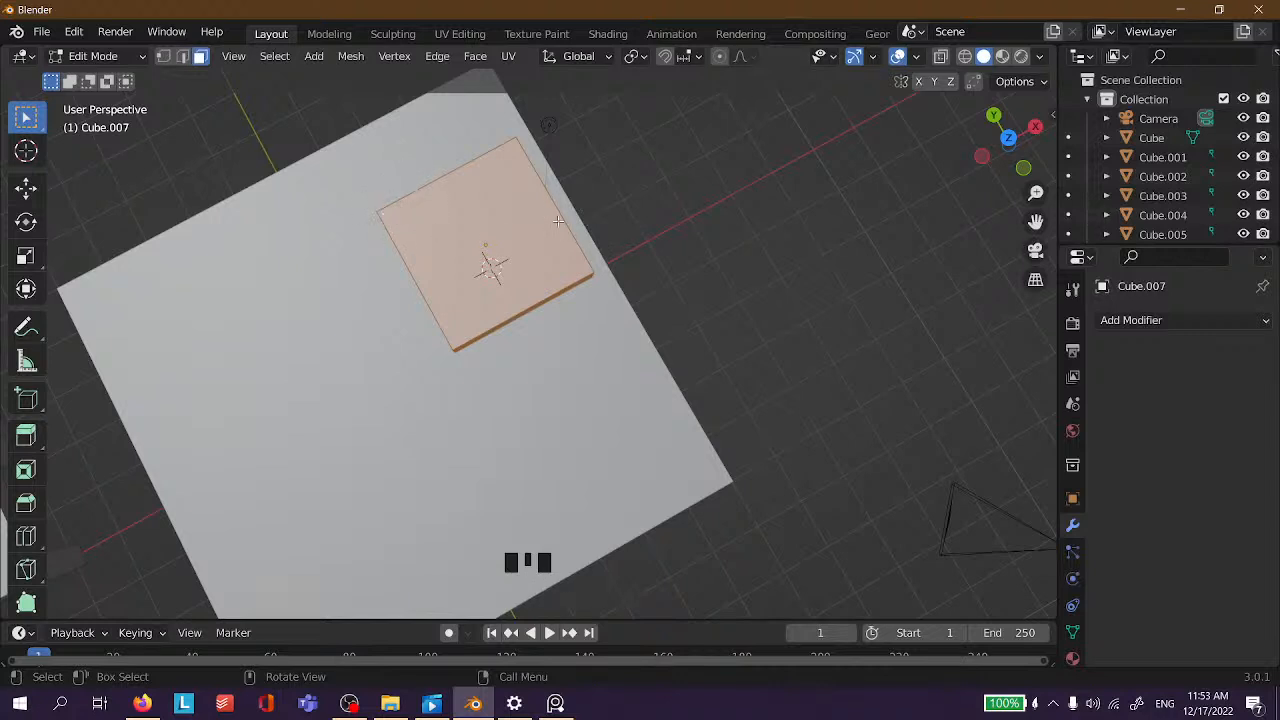
middle_click_drag(575, 281, 672, 272)
scroll(491, 357, "up", 3)
left_click(672, 272)
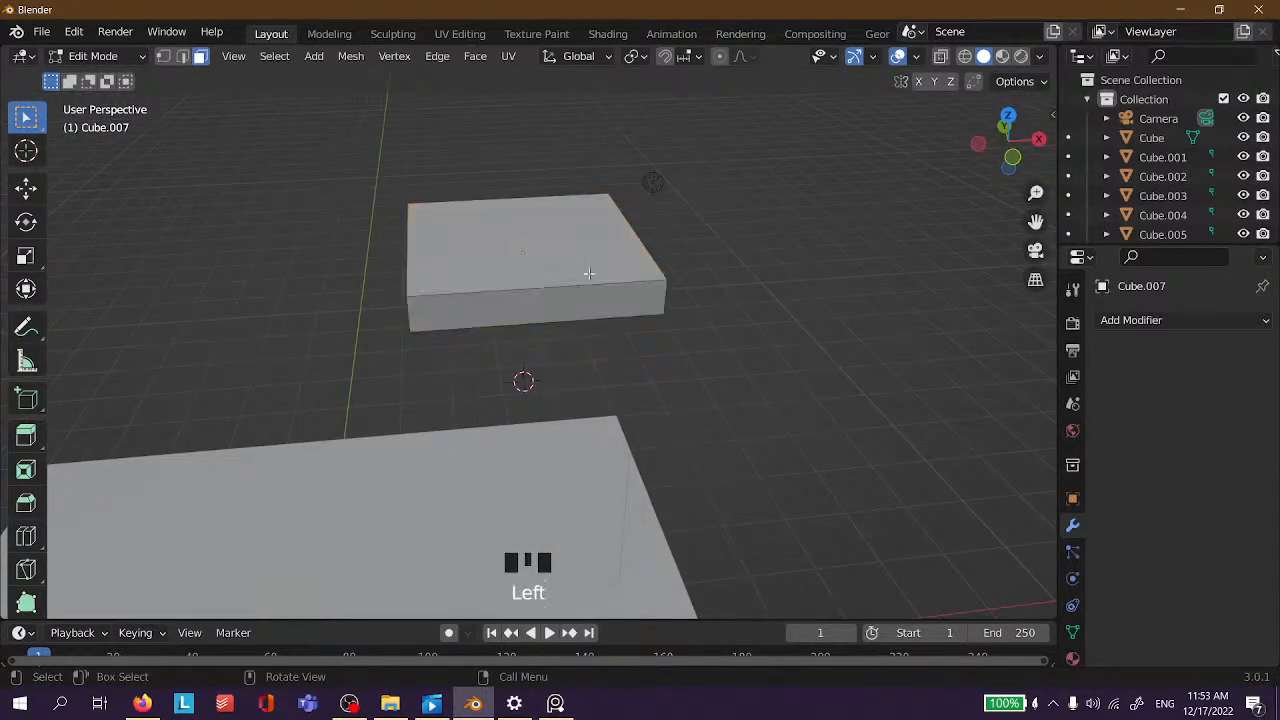
left_click(590, 270)
scroll(589, 269, "up", 1)
scroll(589, 269, "down", 2)
middle_click_drag(589, 269, 538, 401)
left_click(538, 401)
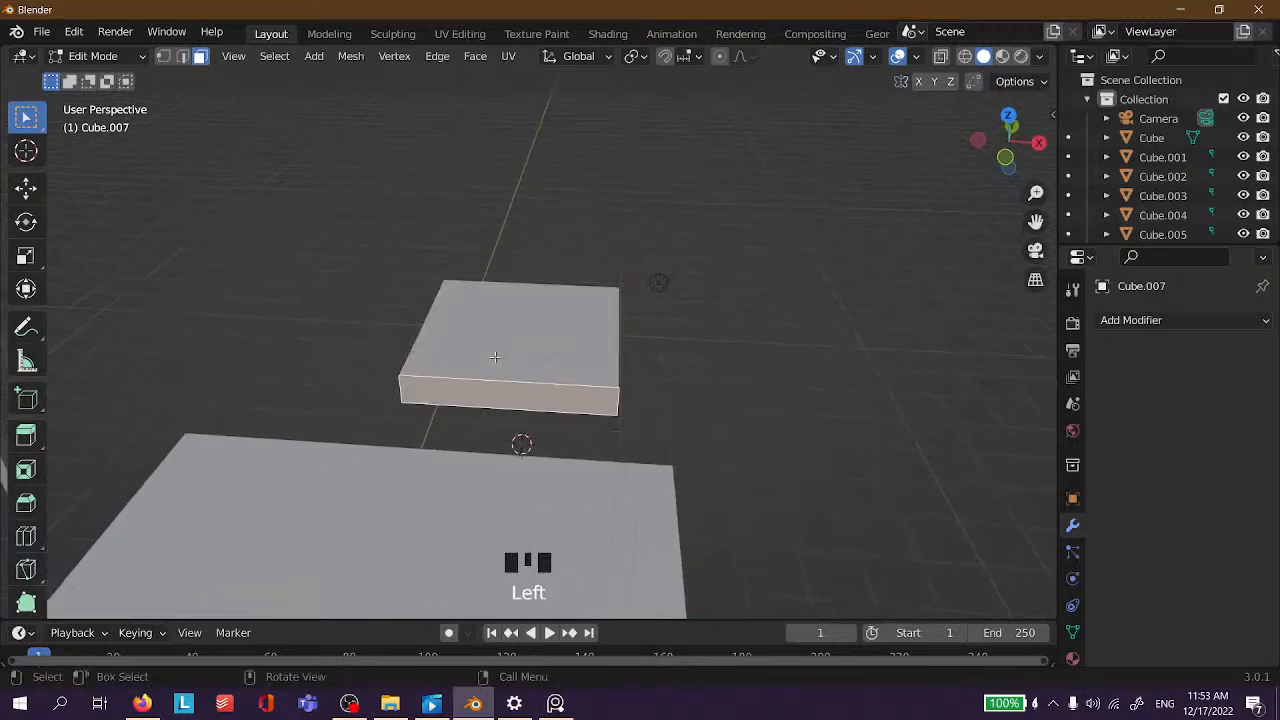
Switch to vertex selection and add two evenly spaced loop cuts dividing the slab into three strips along X.
key("1")
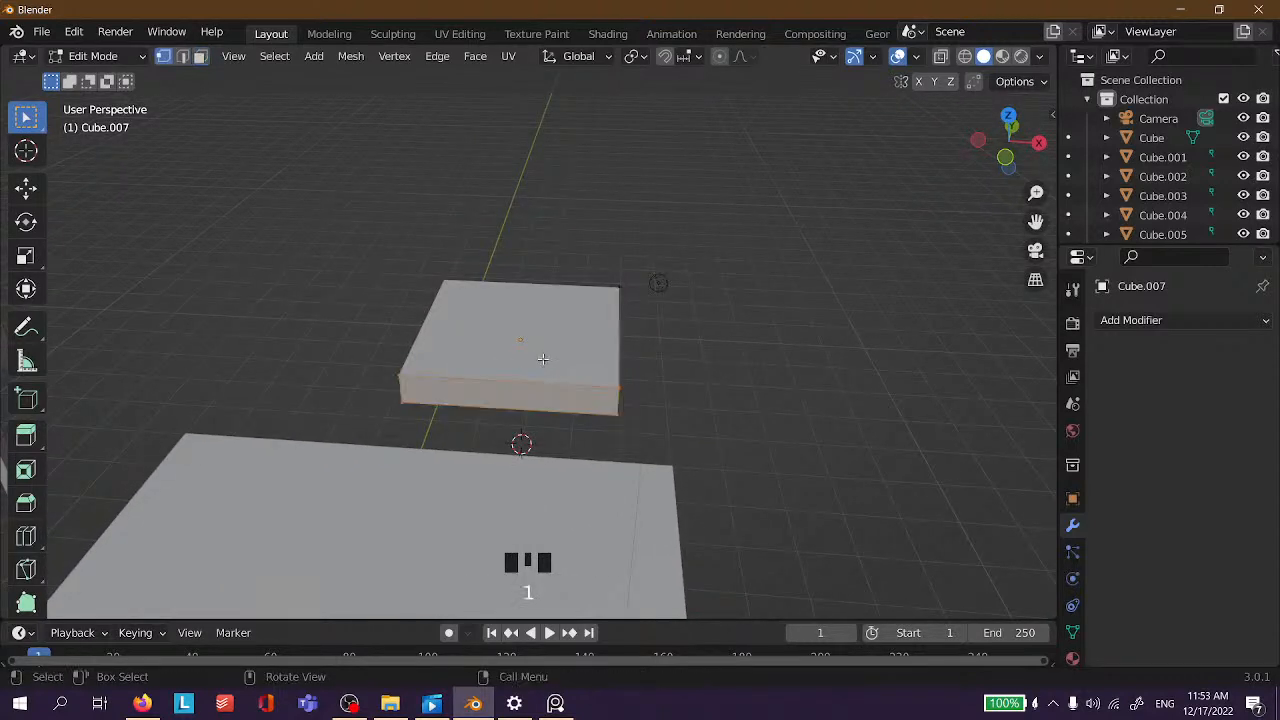
key("ctrl+r")
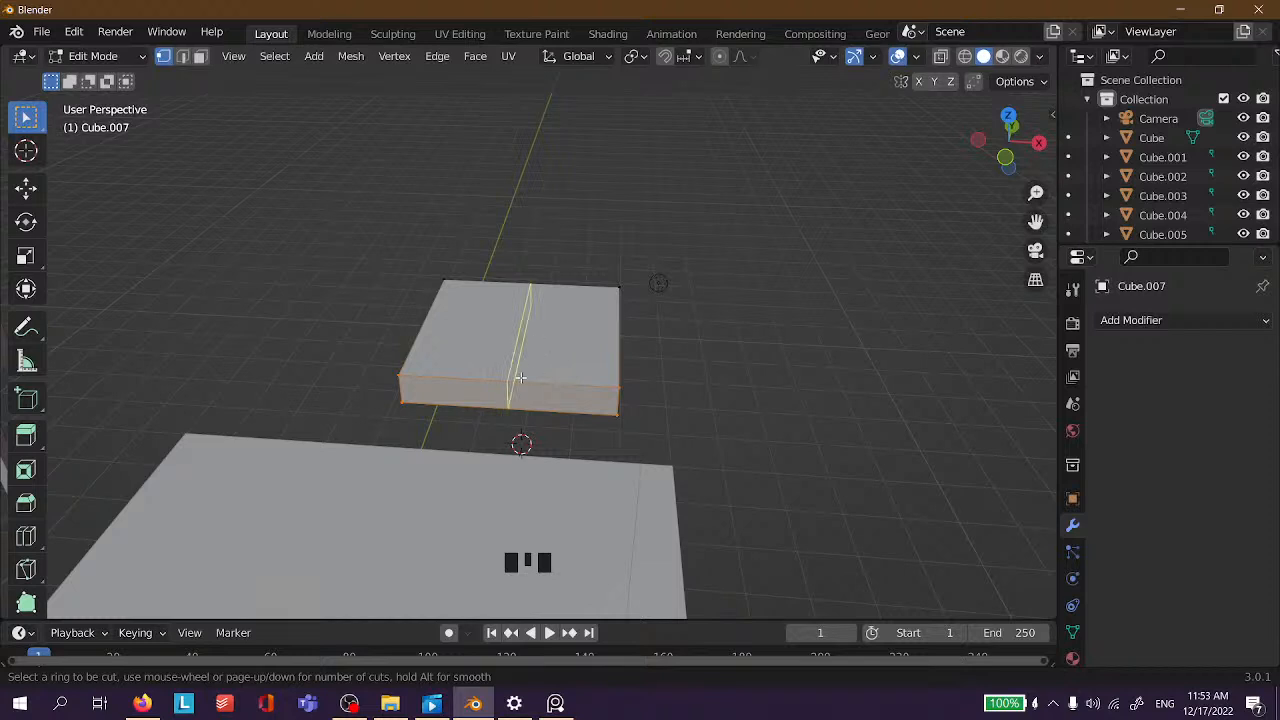
scroll(520, 377, "up", 1)
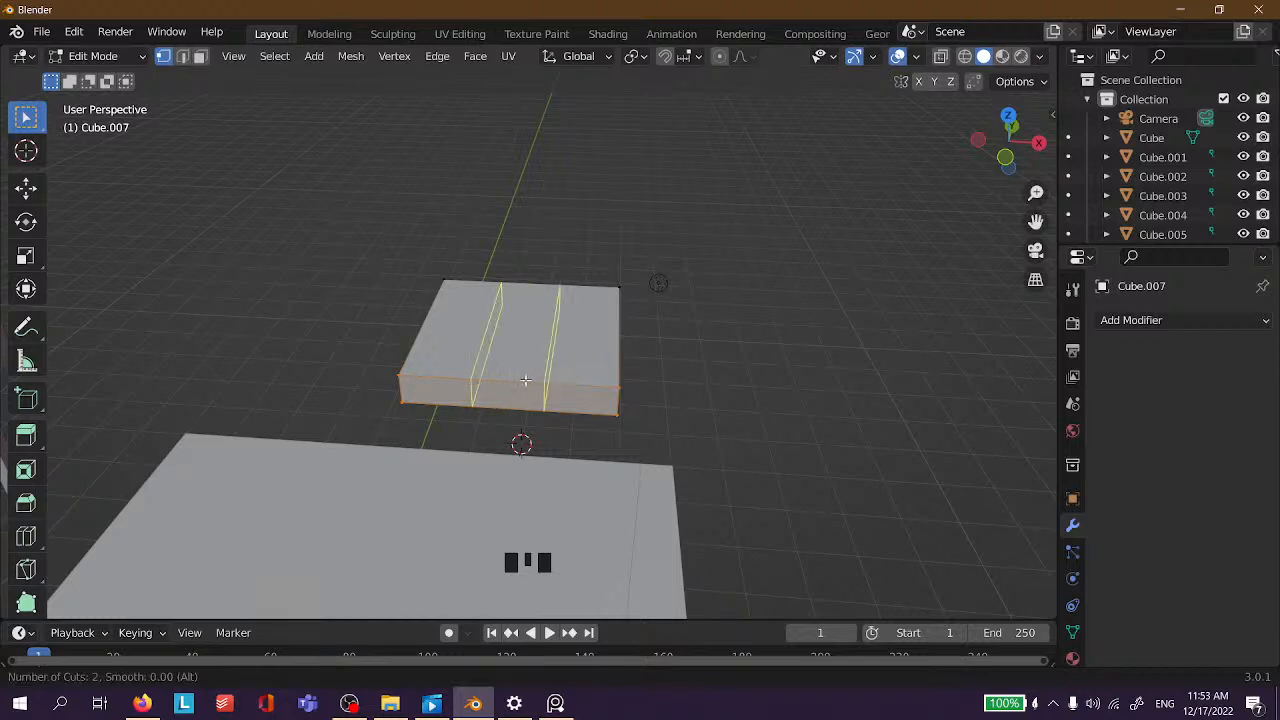
left_click(525, 380)
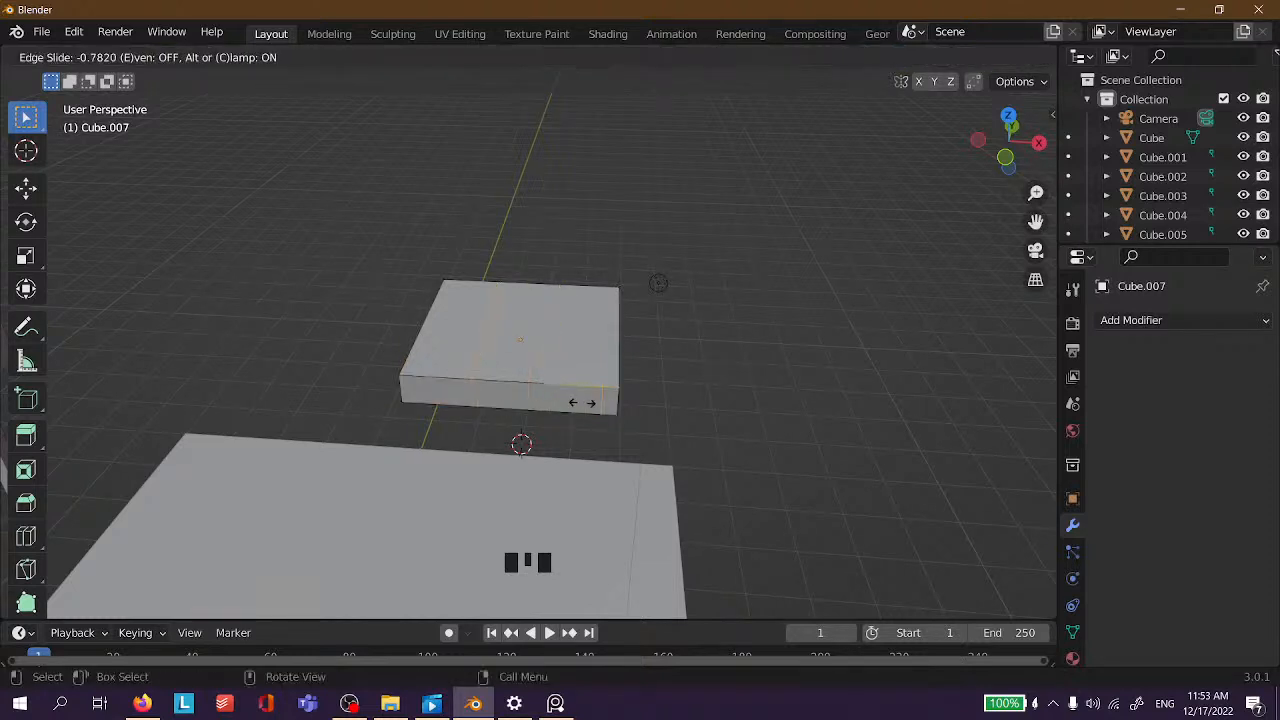
left_click(529, 375)
left_click(746, 383)
Examine the slab's two loop cuts from above and underneath.
scroll(657, 366, "up", 3)
middle_click_drag(609, 342, 653, 312)
middle_click_drag(651, 514, 630, 218)
middle_click_drag(555, 395, 624, 597)
left_click(565, 420)
left_click(564, 432)
scroll(694, 390, "down", 2)
middle_click_drag(694, 390, 645, 222)
Switch to edge selection and try selecting the slab's cut edges individually.
key("2")
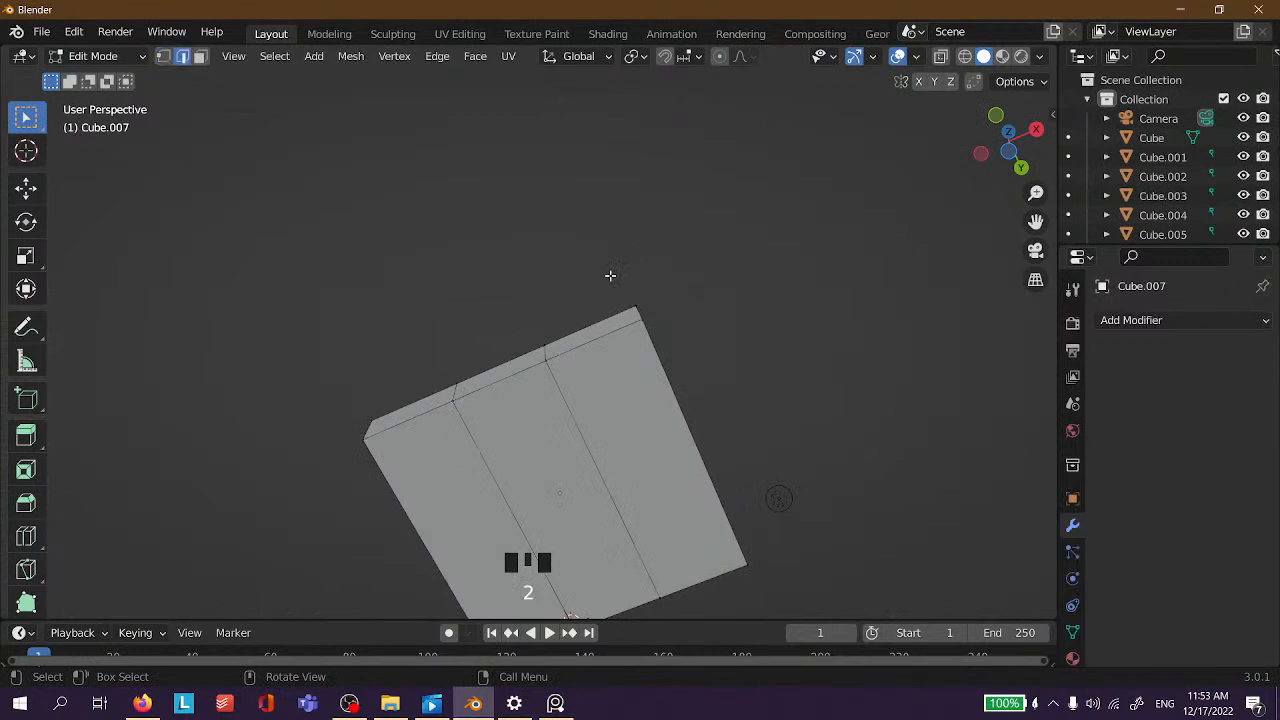
middle_click_drag(580, 427, 557, 423, "shift")
left_click(556, 420, "shift")
middle_click_drag(554, 403, 540, 155)
left_click(690, 393, "shift")
left_click(698, 374)
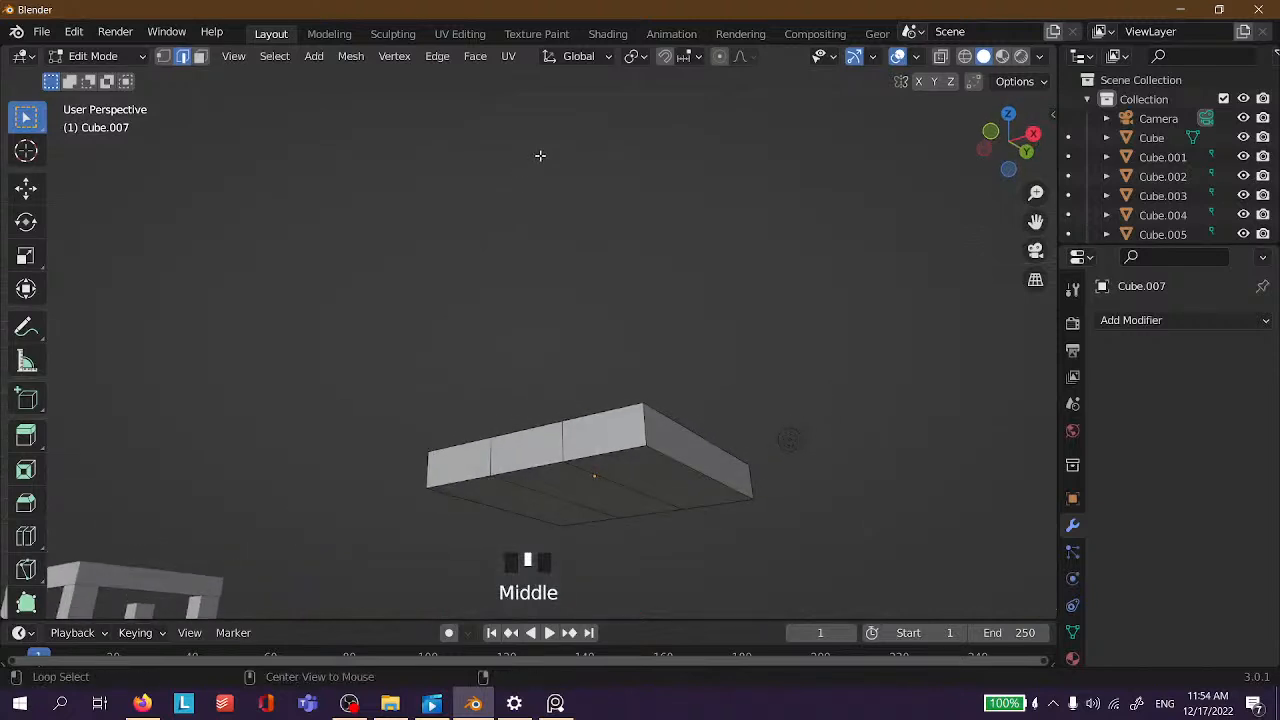
Try selecting each of the slab's two edge loops on its own.
left_click(564, 431, "alt")
middle_click_drag(564, 431, 703, 506)
left_click(718, 455)
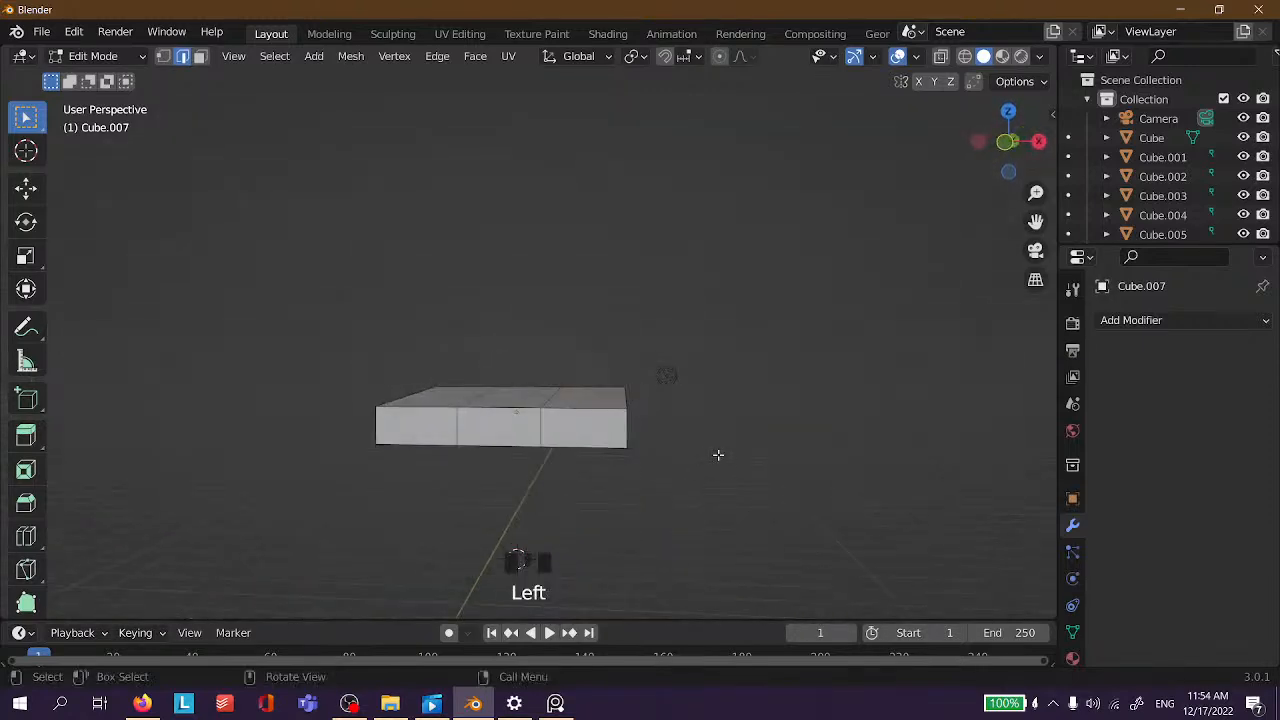
left_click(455, 420, "alt")
left_click(775, 400)
middle_click_drag(775, 400, 449, 291)
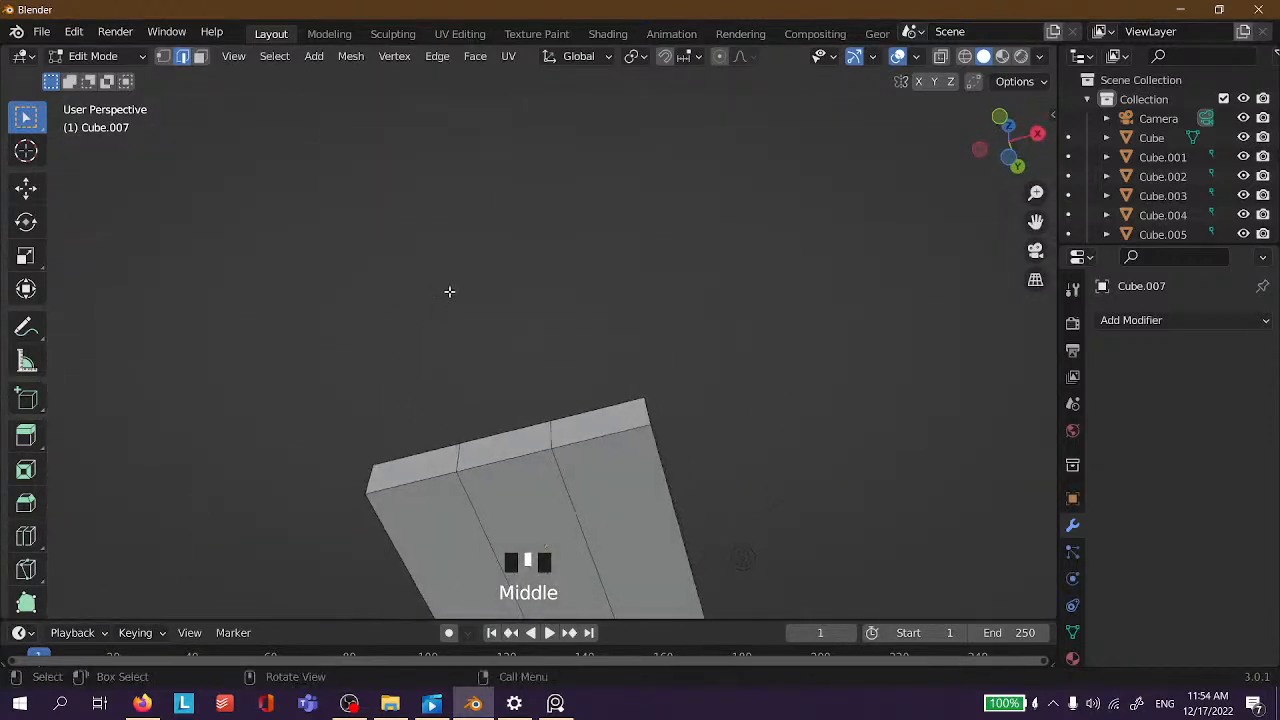
Spread the slab's two edge loops toward its outer edges by scaling them about 2.2 along X.
left_click(563, 475, "alt")
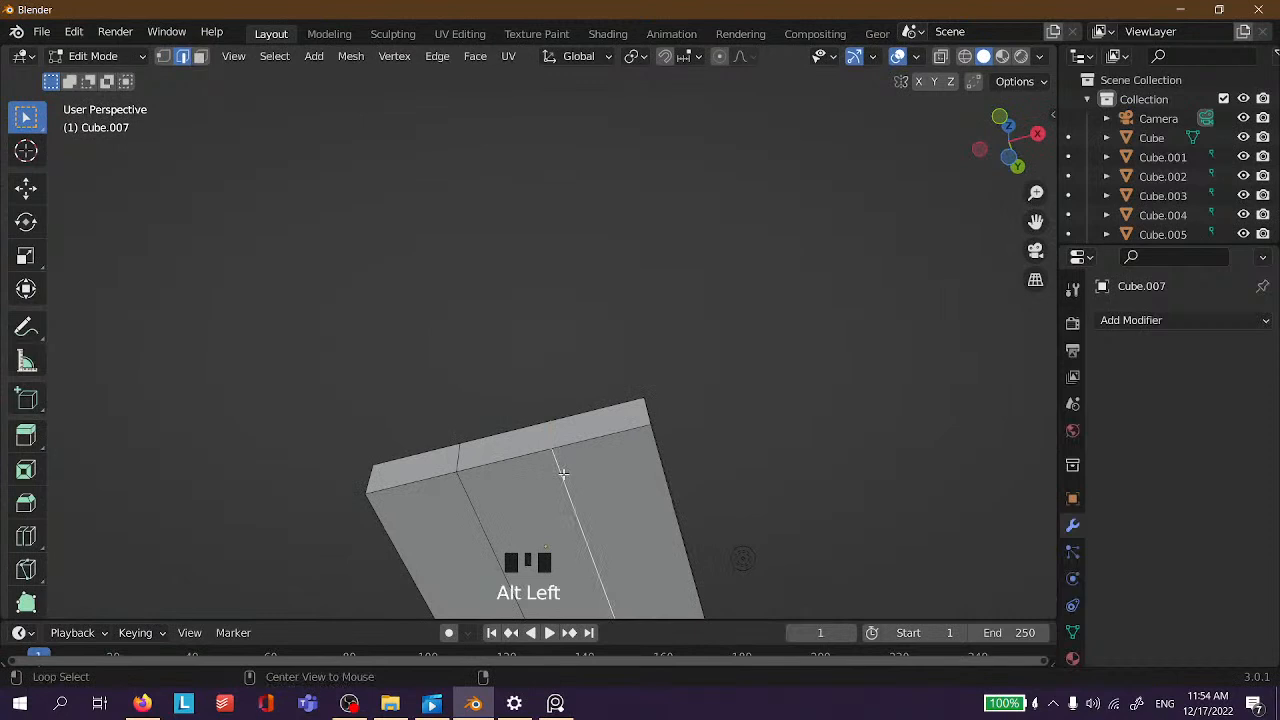
left_click(463, 484, "alt+shift")
middle_click_drag(503, 409, 697, 423)
scroll(555, 542, "up", 3)
scroll(633, 391, "up", 2)
scroll(633, 391, "up", 1)
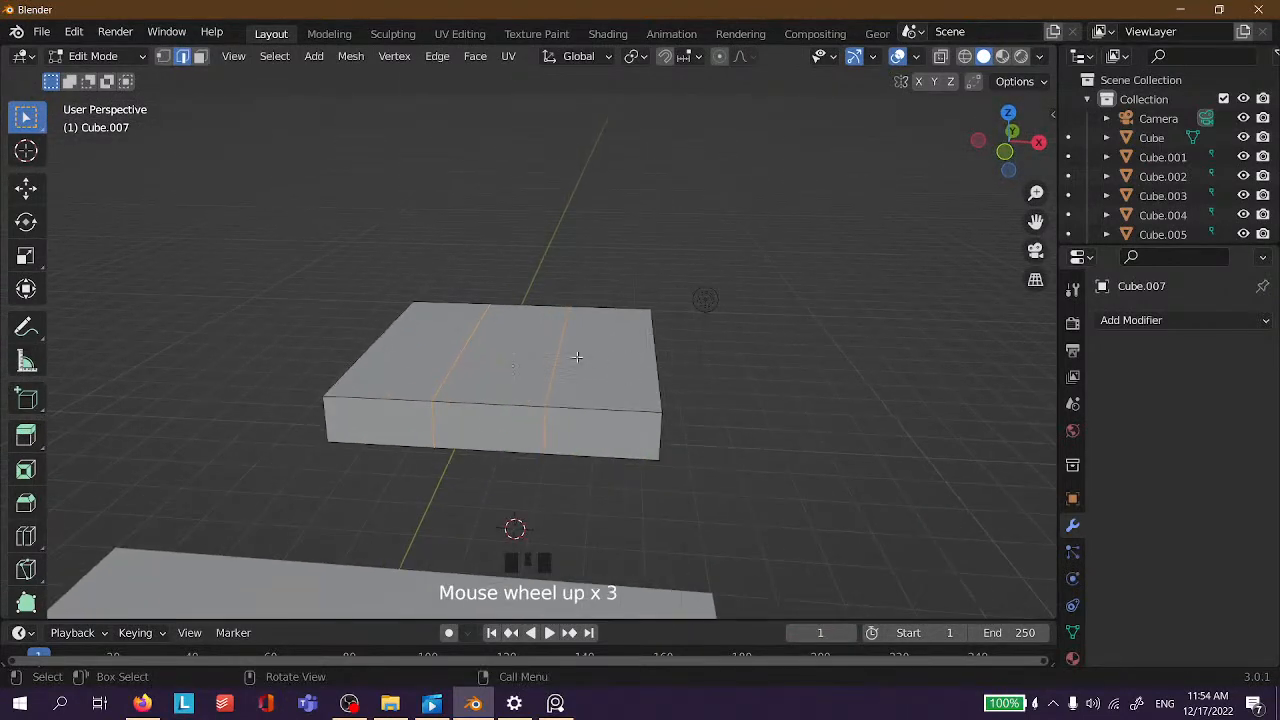
key("s")
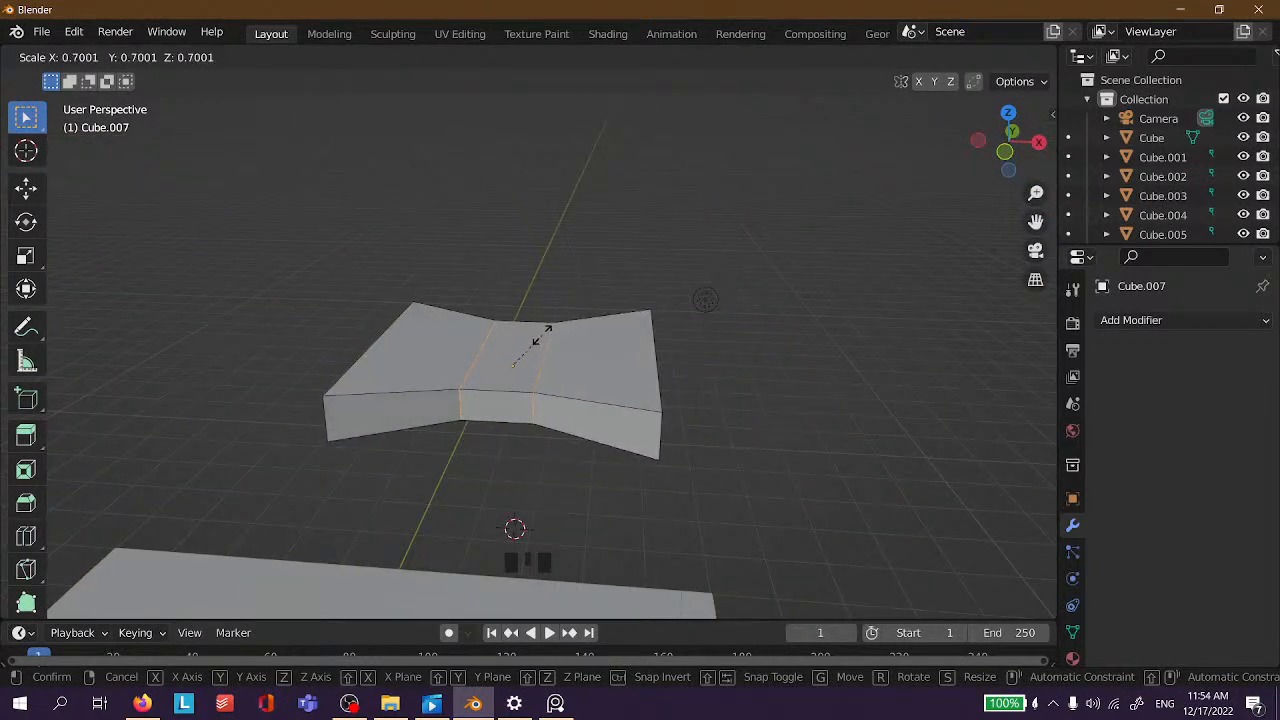
key("x")
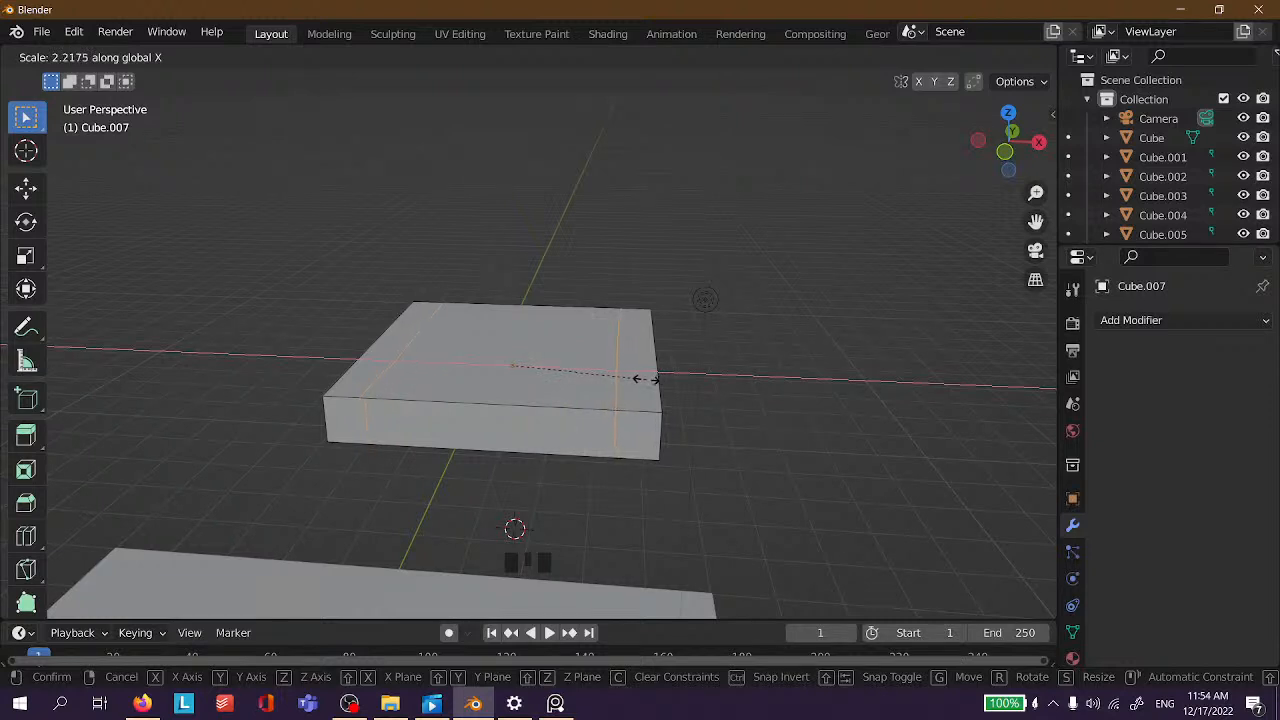
left_click(641, 379)
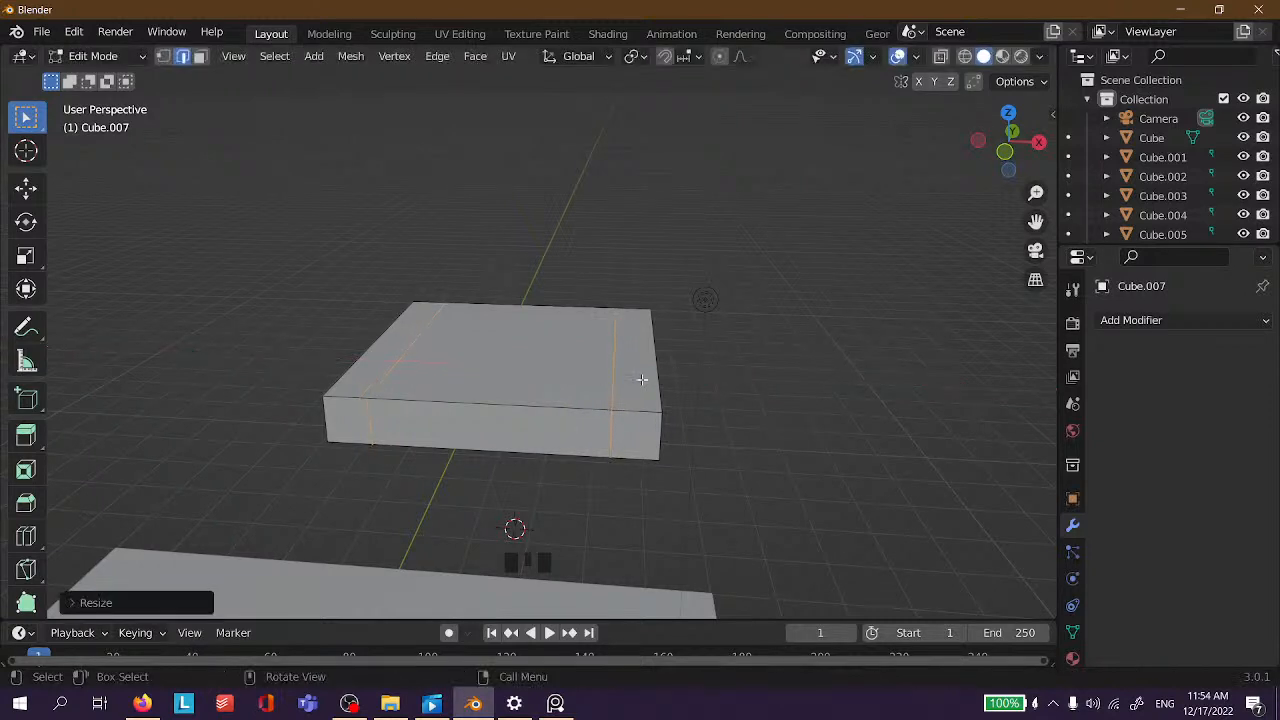
left_click(830, 338)
Add two evenly spaced loop cuts across the slab, perpendicular to the first pair.
middle_click_drag(837, 340, 596, 386)
scroll(713, 394, "down", 4)
middle_click_drag(680, 429, 648, 330)
middle_click_drag(724, 359, 695, 374)
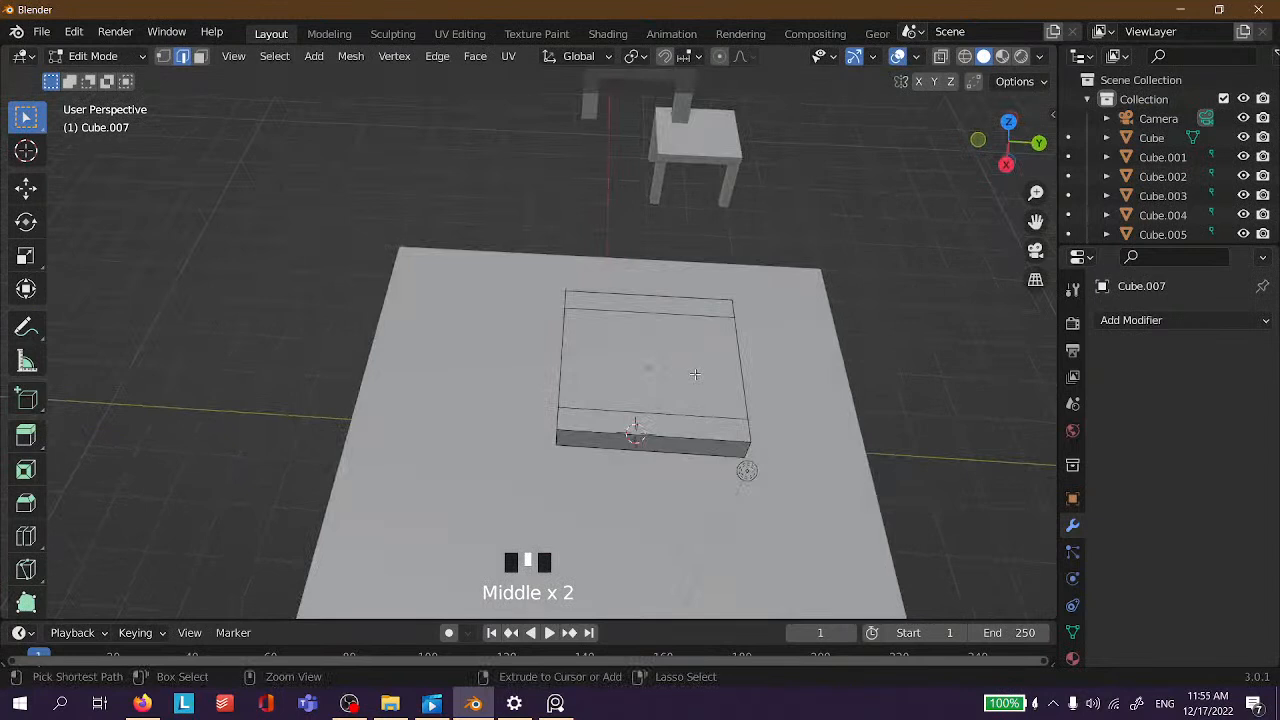
key("ctrl+r")
scroll(659, 291, "up", 1)
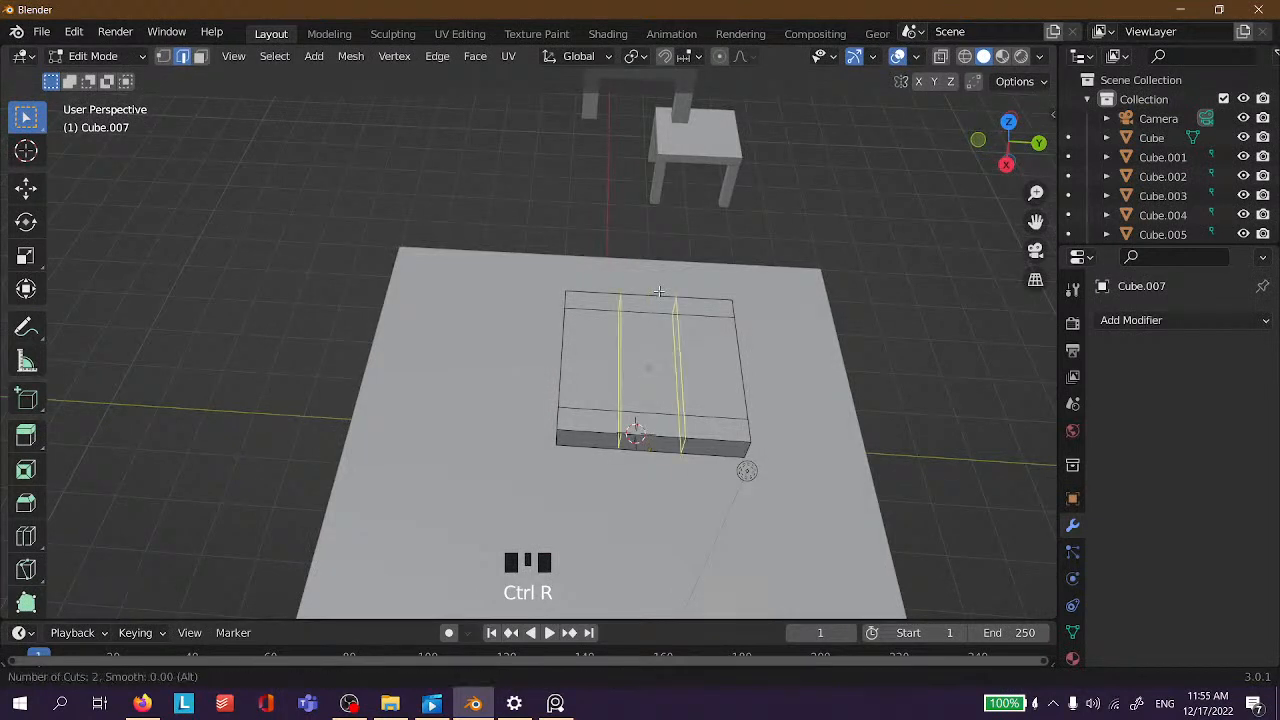
left_click(659, 291)
left_click(619, 282)
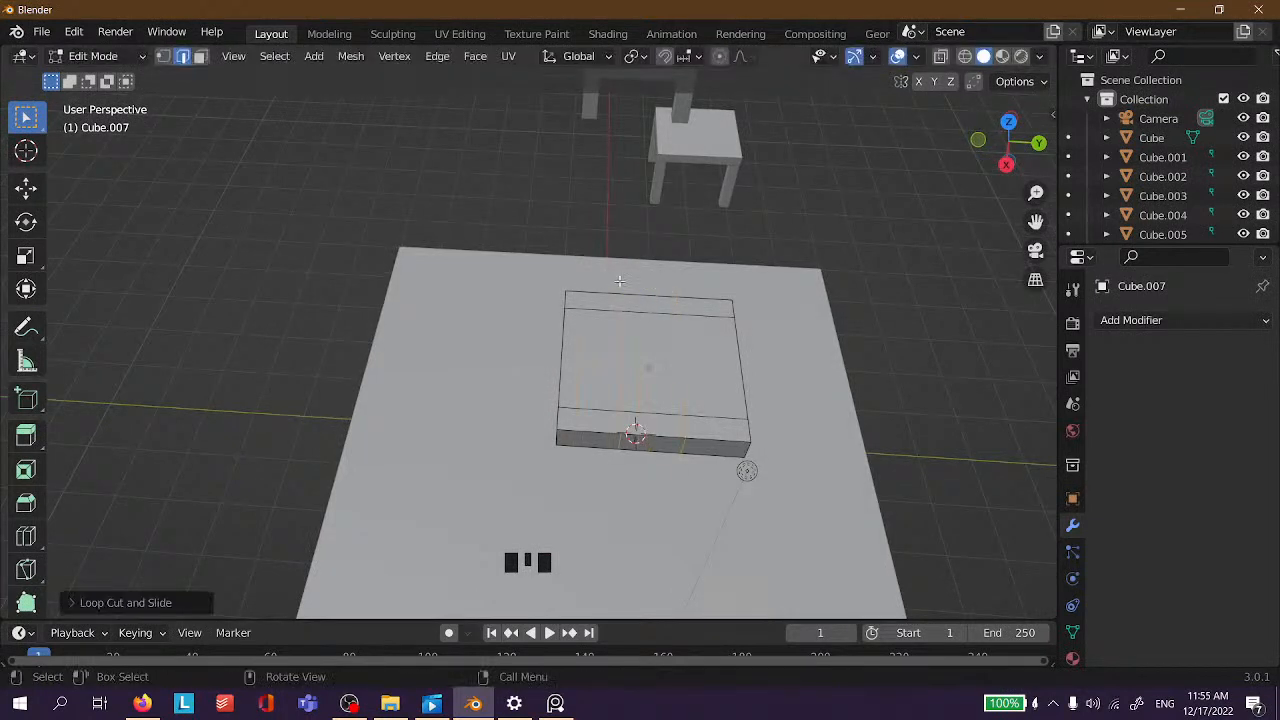
Spread the slab's second pair of edge loops toward its outer edges by scaling them about 2.1 along Y.
left_click(813, 305)
middle_click_drag(918, 393, 866, 299)
left_click(670, 441, "alt")
left_click(600, 433, "alt+shift")
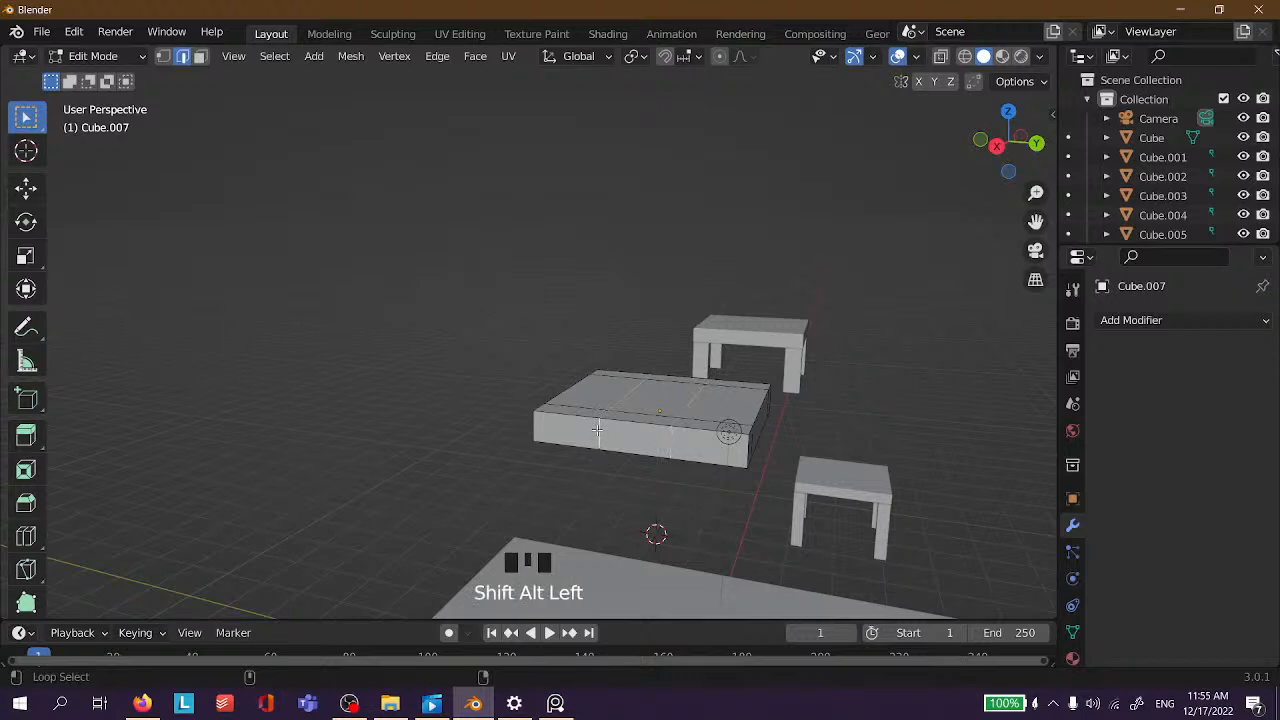
middle_click_drag(600, 434, 685, 418)
key("s")
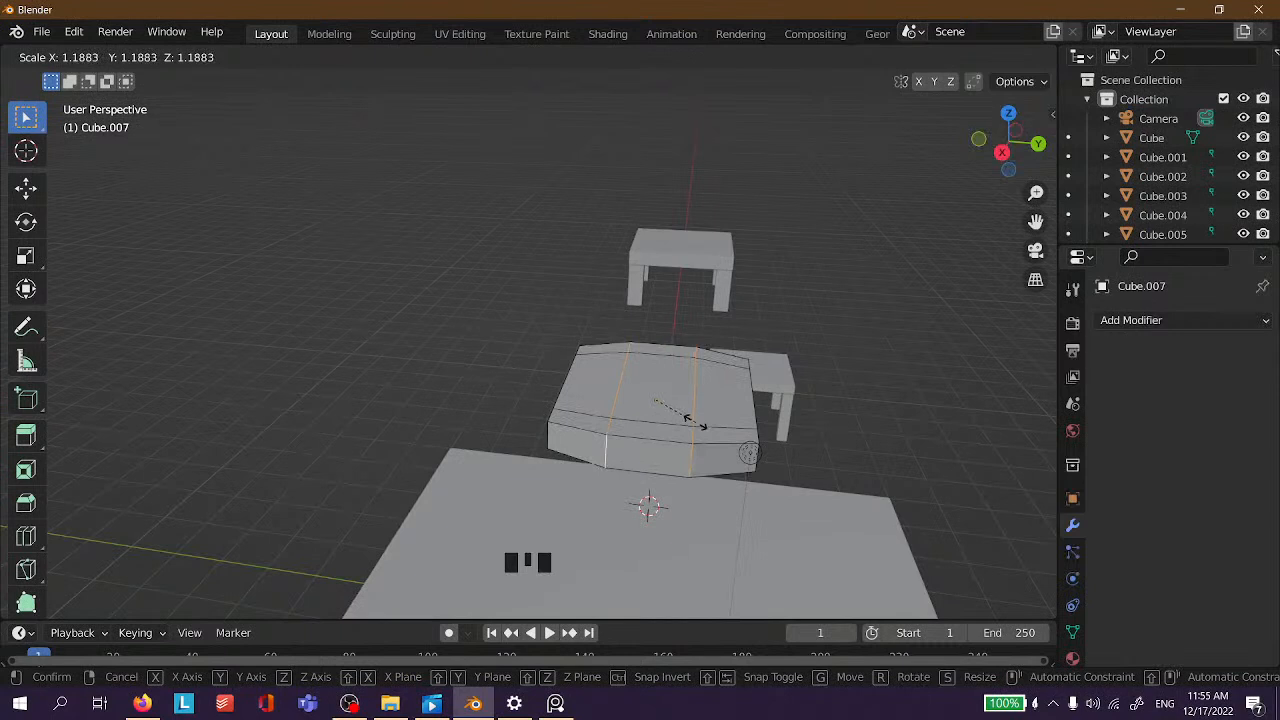
key("y")
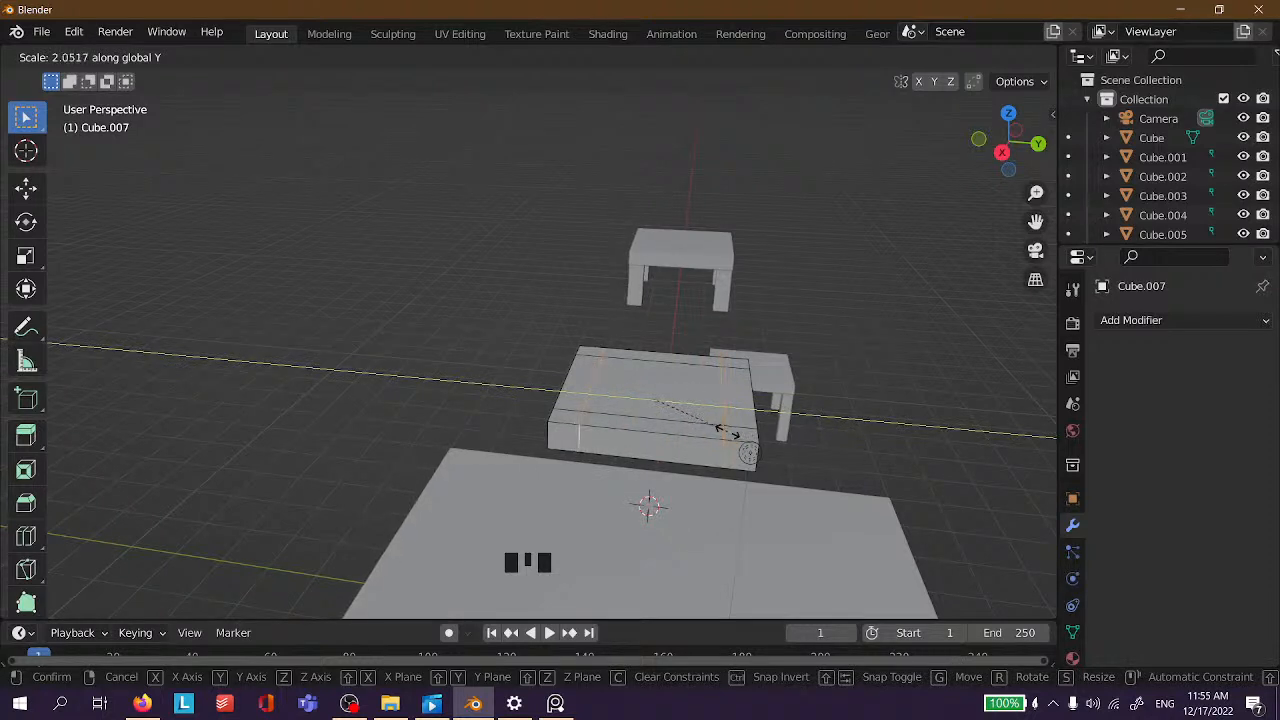
left_click(730, 431)
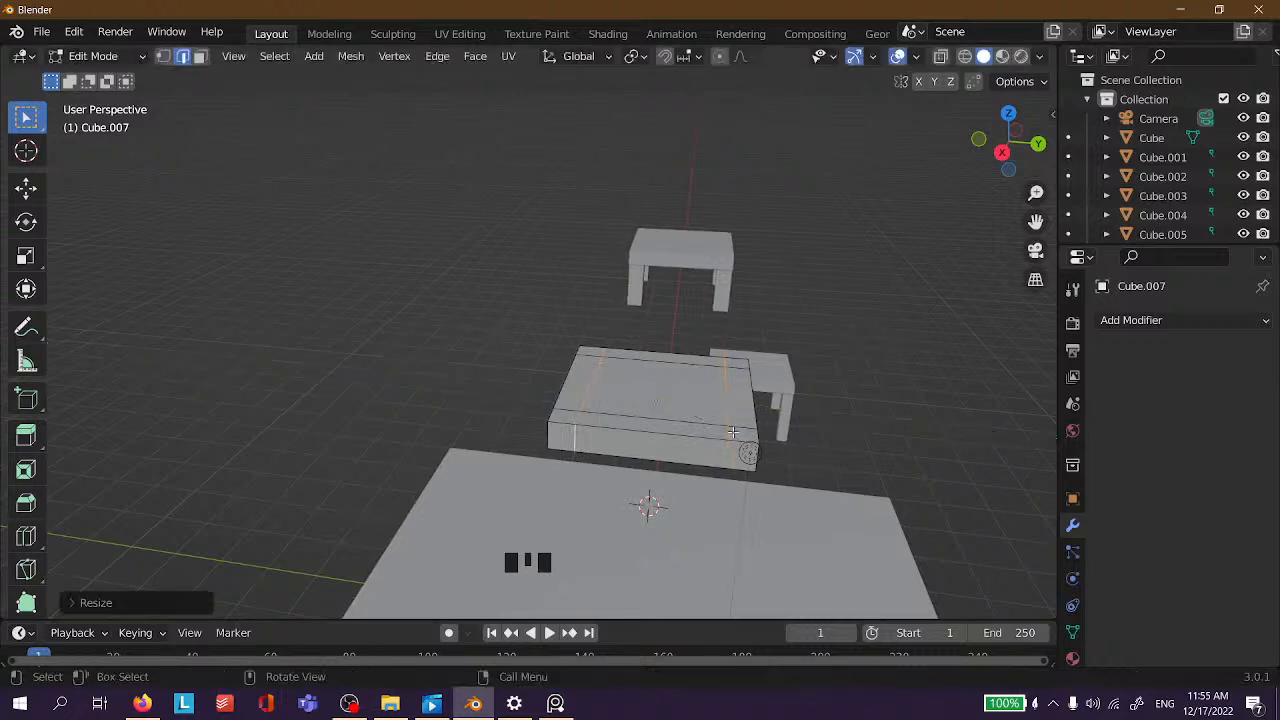
Clear the selection and examine the slab's grid of cuts and the surrounding scene from several angles.
left_click(918, 348)
middle_click_drag(920, 349, 951, 155)
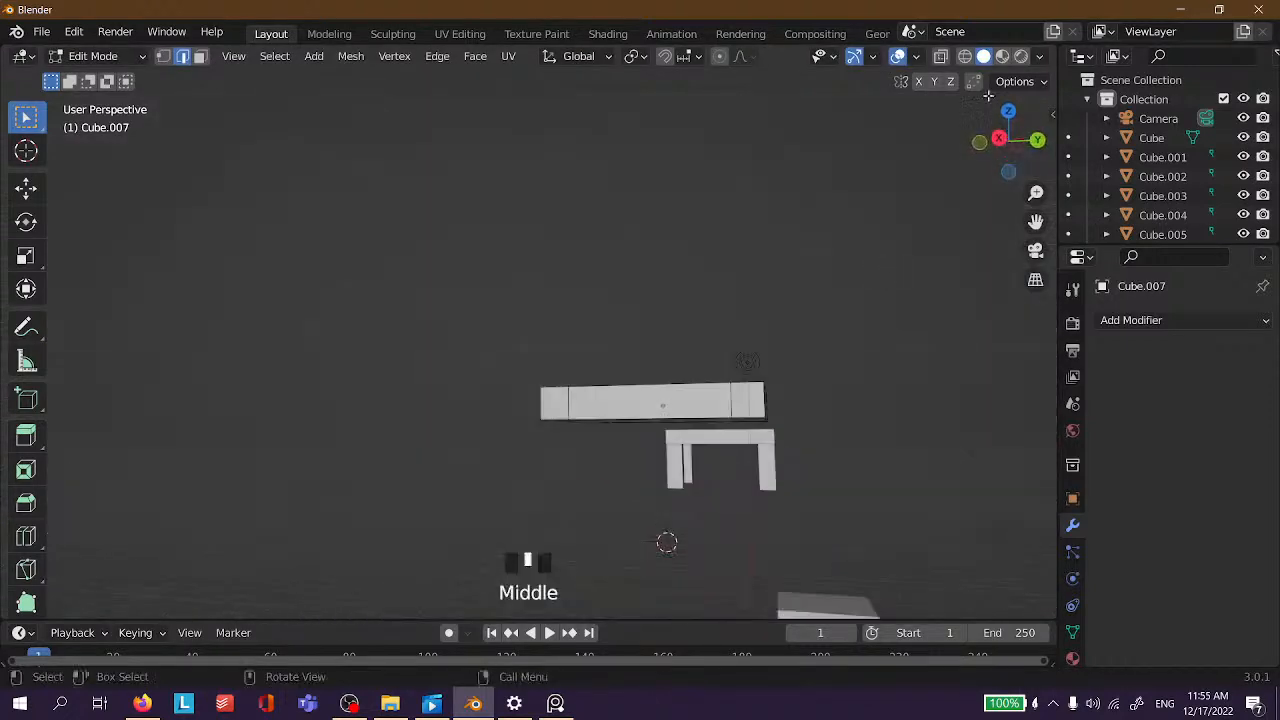
middle_click_drag(806, 200, 1036, 284)
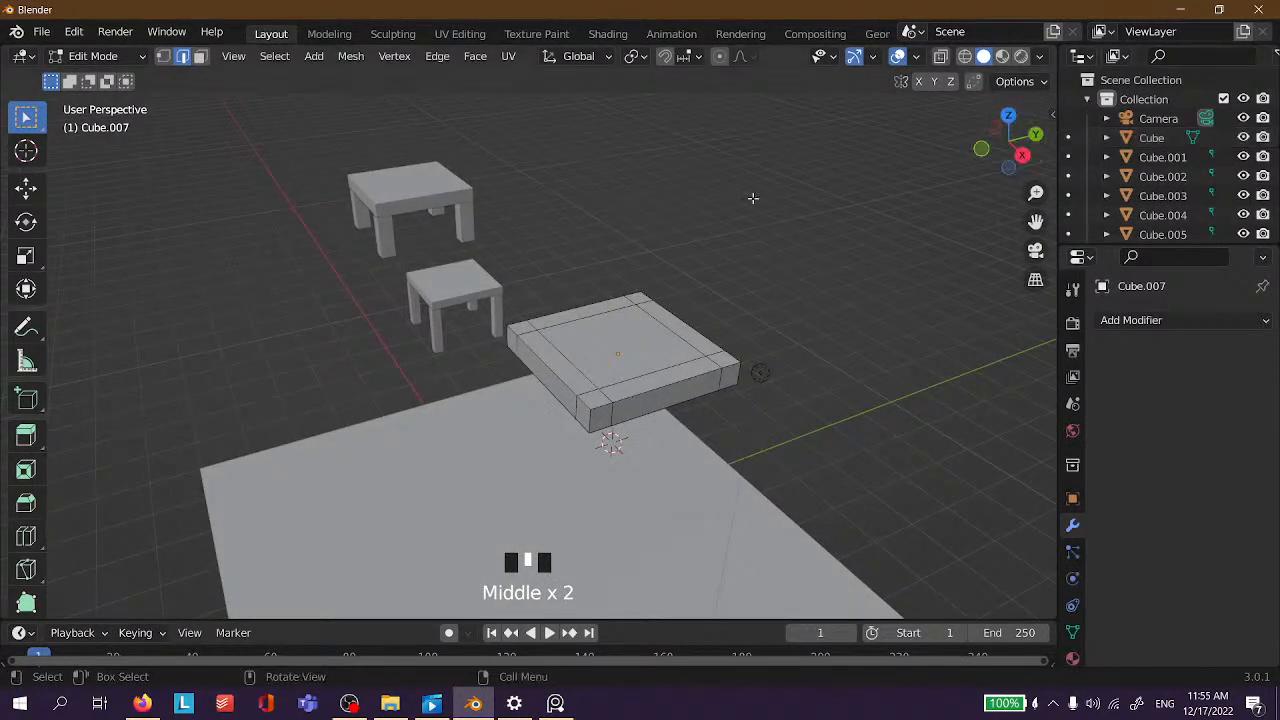
middle_click_drag(1020, 160, 1010, 230)
mouse_move(1038, 143)
middle_mouse_down()
mouse_move(1030, 160)
mouse_move(1040, 150)
middle_mouse_up()
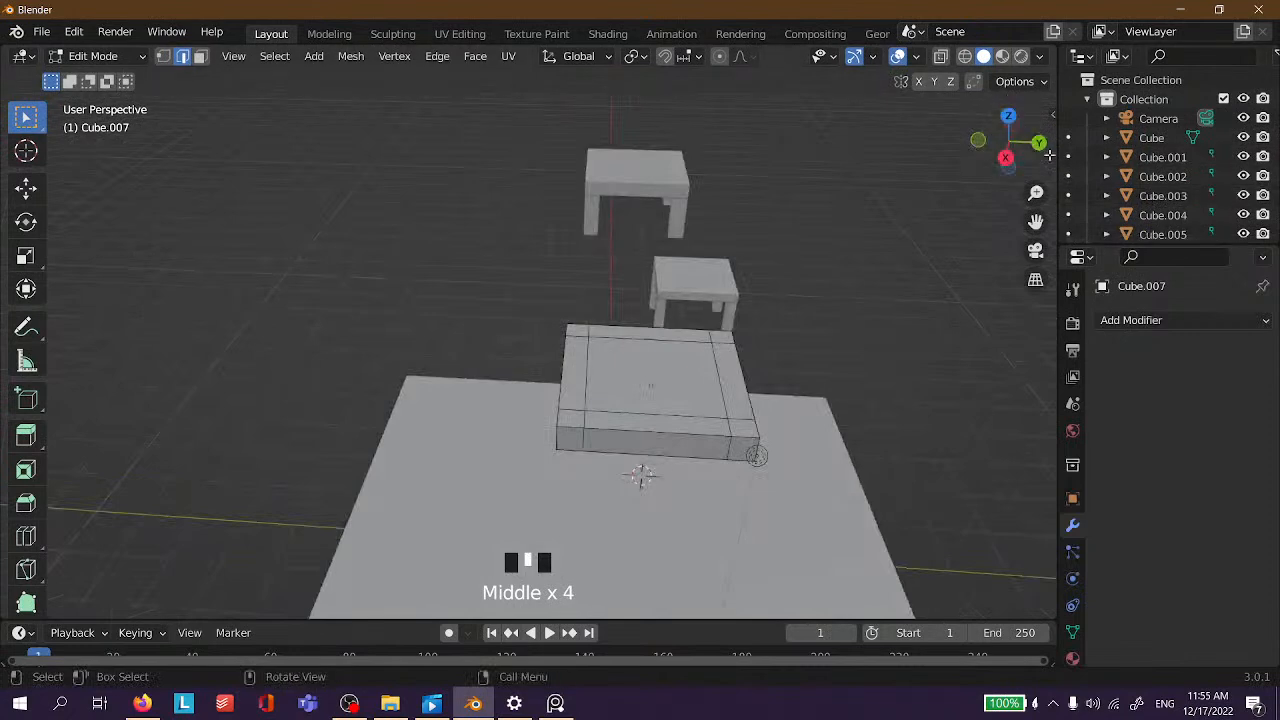
middle_click_drag(862, 177, 760, 326)
scroll(665, 353, "down", 5)
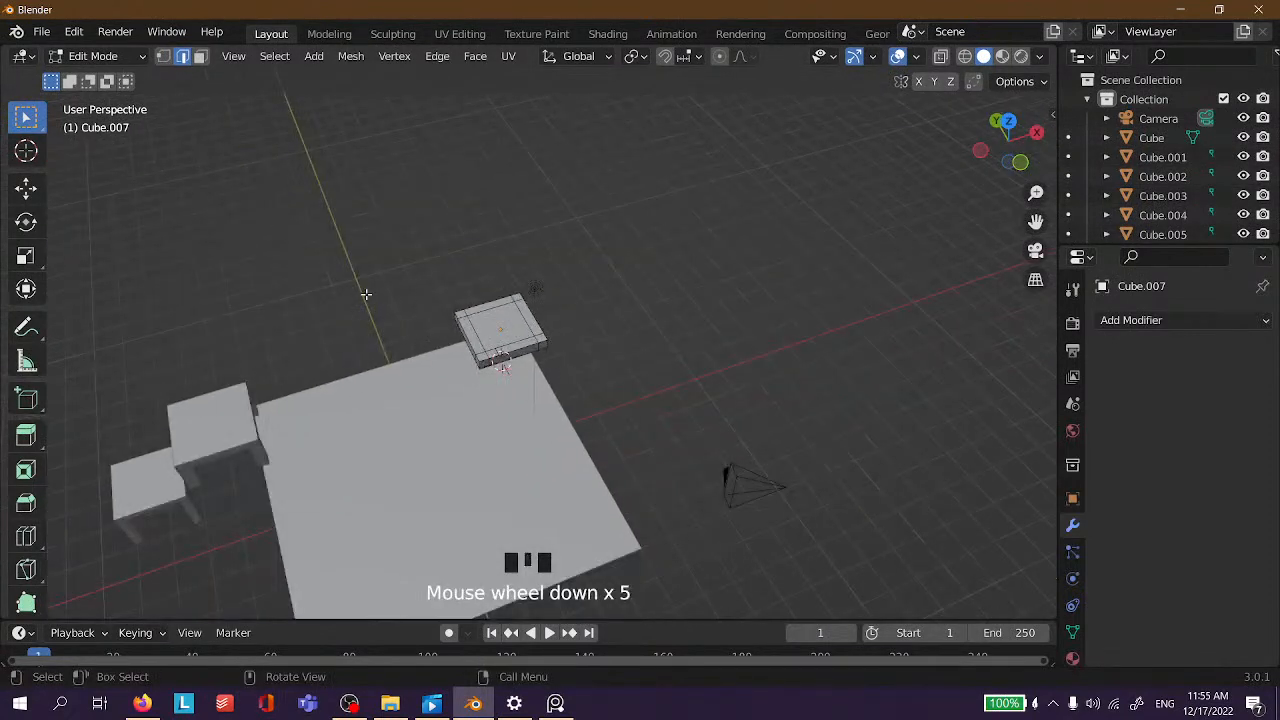
left_click_drag(418, 223, 306, 300)
left_click(777, 357)
middle_click_drag(777, 357, 809, 318)
scroll(377, 234, "down", 3)
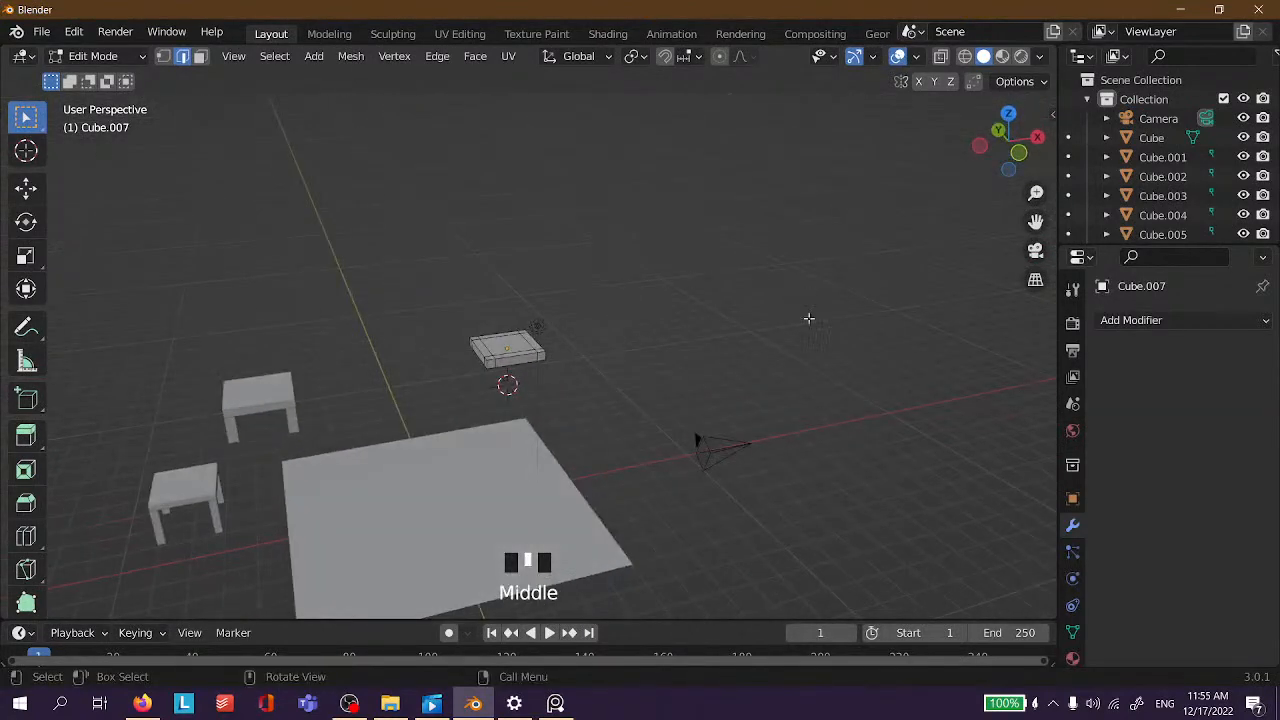
left_click_drag(1006, 134, 1098, 260)
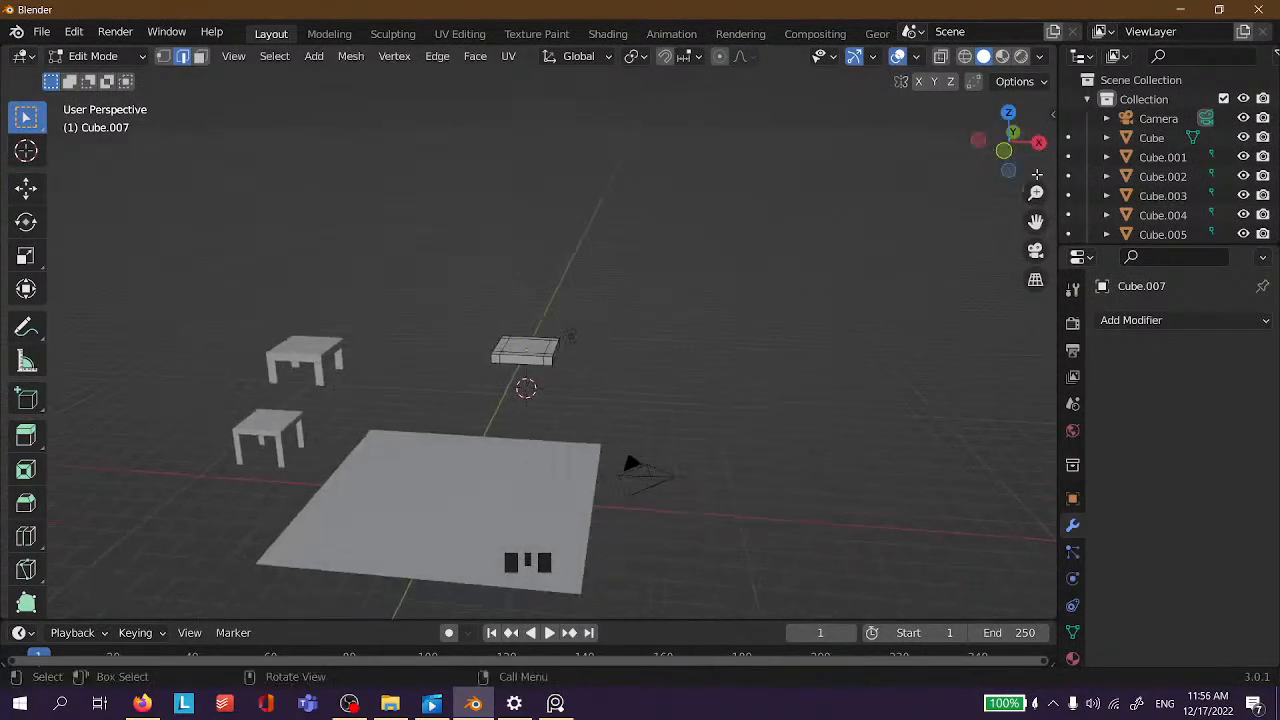
mouse_move(1028, 123)
left_mouse_down()
mouse_move(1006, 168)
mouse_move(890, 98)
mouse_move(1036, 120)
left_mouse_up()
left_click_drag(1042, 190, 1022, 262)
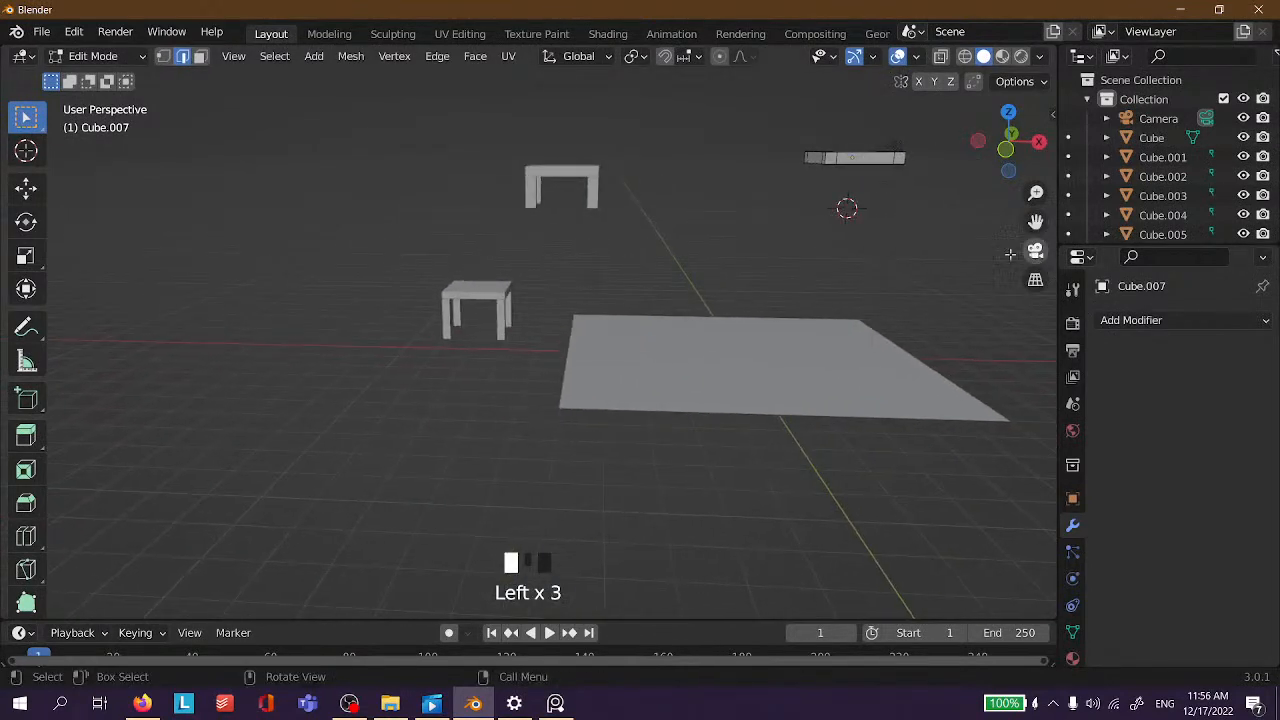
middle_click_drag(870, 336, 828, 382)
scroll(848, 300, "down", 3)
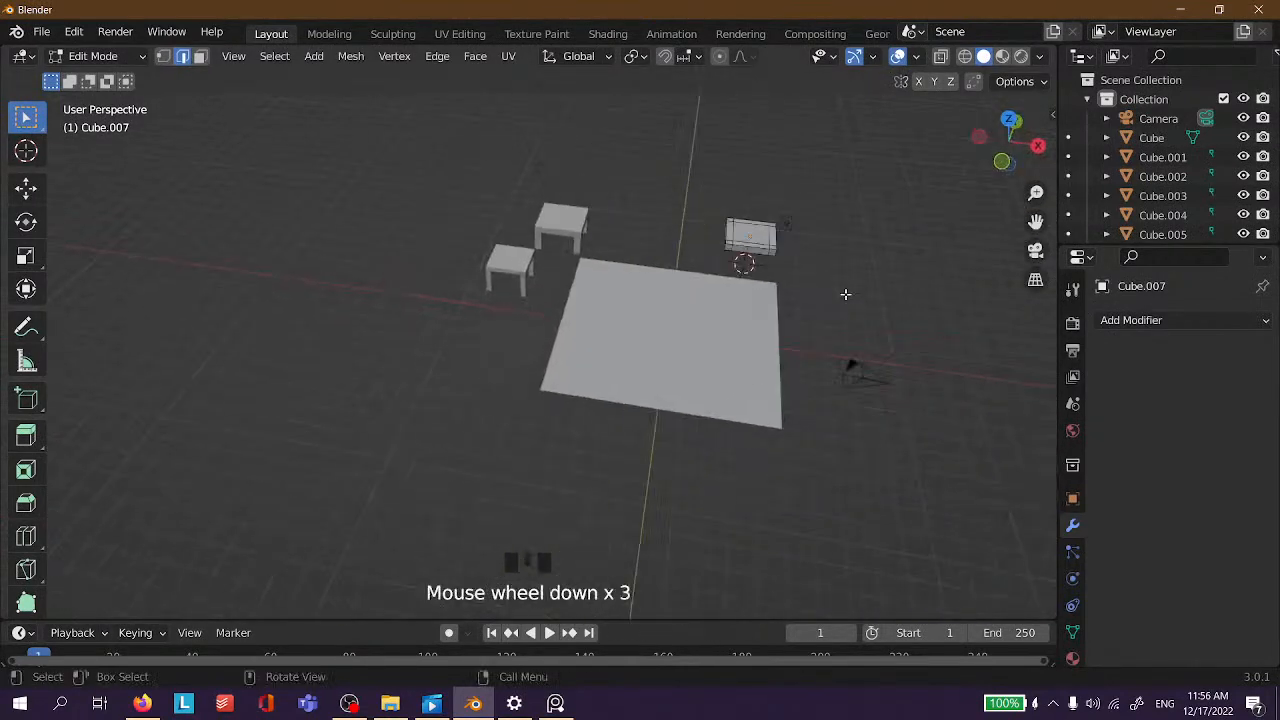
Switch from edge to face selection for working on the slab.
middle_click_drag(857, 297, 591, 403, "shift")
scroll(313, 317, "up", 5)
middle_click_drag(313, 317, 505, 420)
scroll(443, 280, "up", 2)
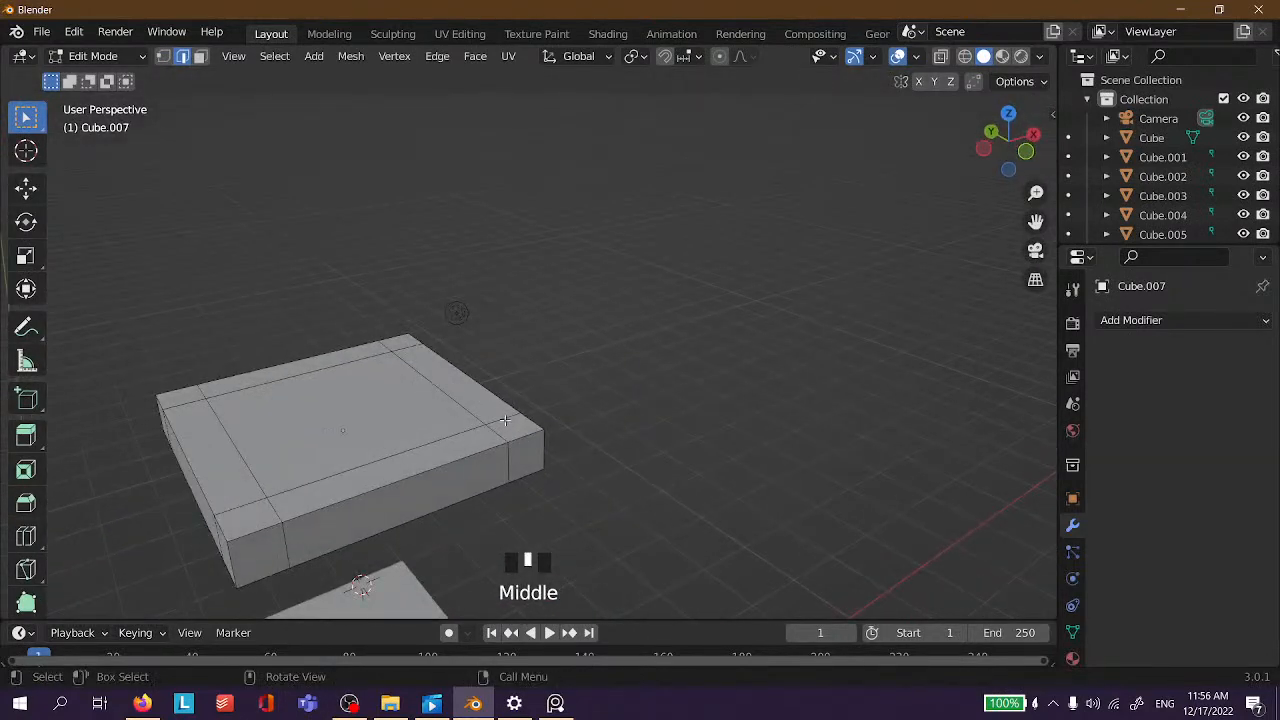
left_click(441, 399)
key("3")
Try extruding a single corner face on the slab's underside down about 1.26 m as a leg.
middle_click_drag(356, 383, 367, 128)
left_click(405, 117)
middle_click_drag(408, 188, 427, 195)
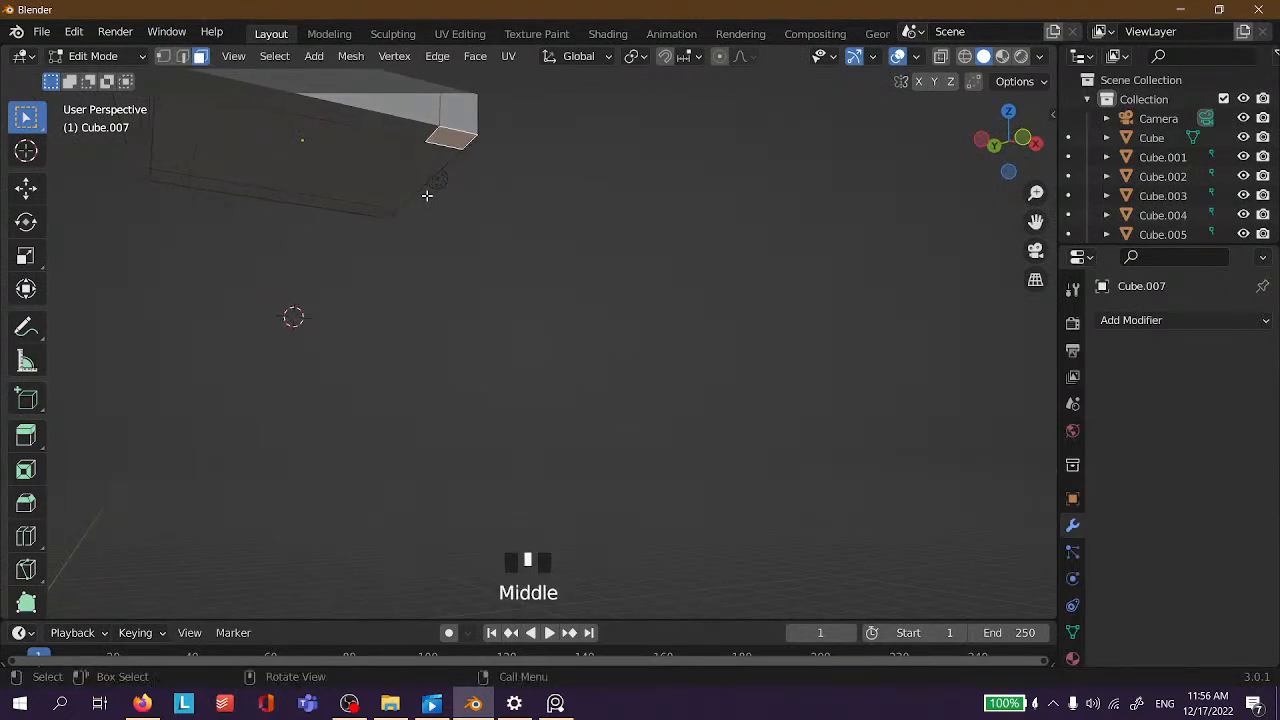
key("e")
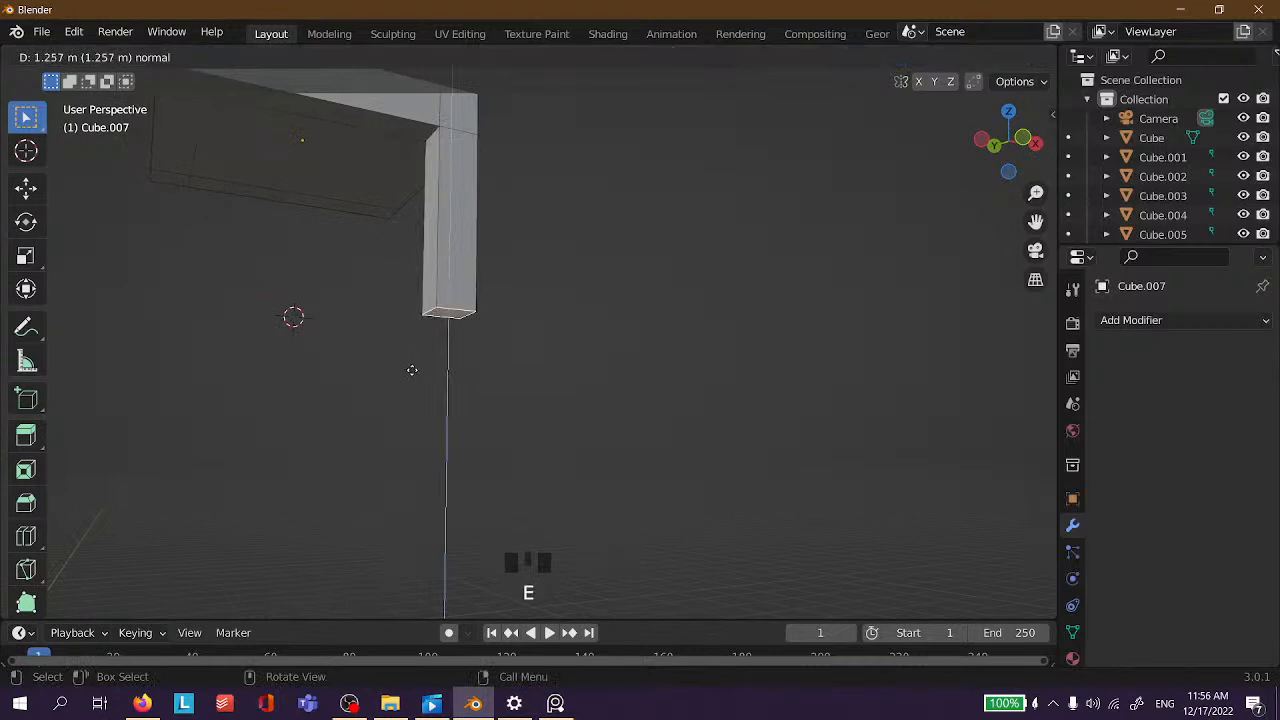
left_click(412, 370)
Try selecting the slab's other underside corner faces one at a time, and clear the selection.
middle_click_drag(697, 271, 499, 231)
left_click(466, 238)
left_click(437, 190)
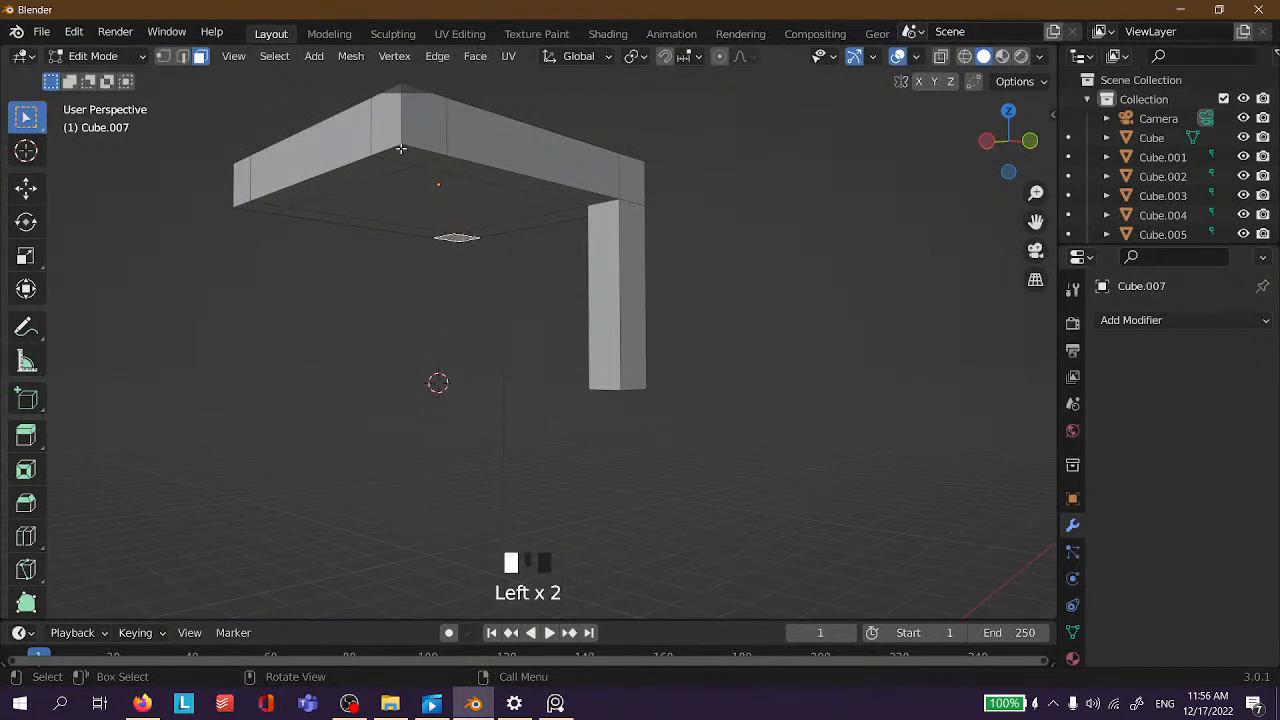
left_click(261, 210)
left_click(834, 292)
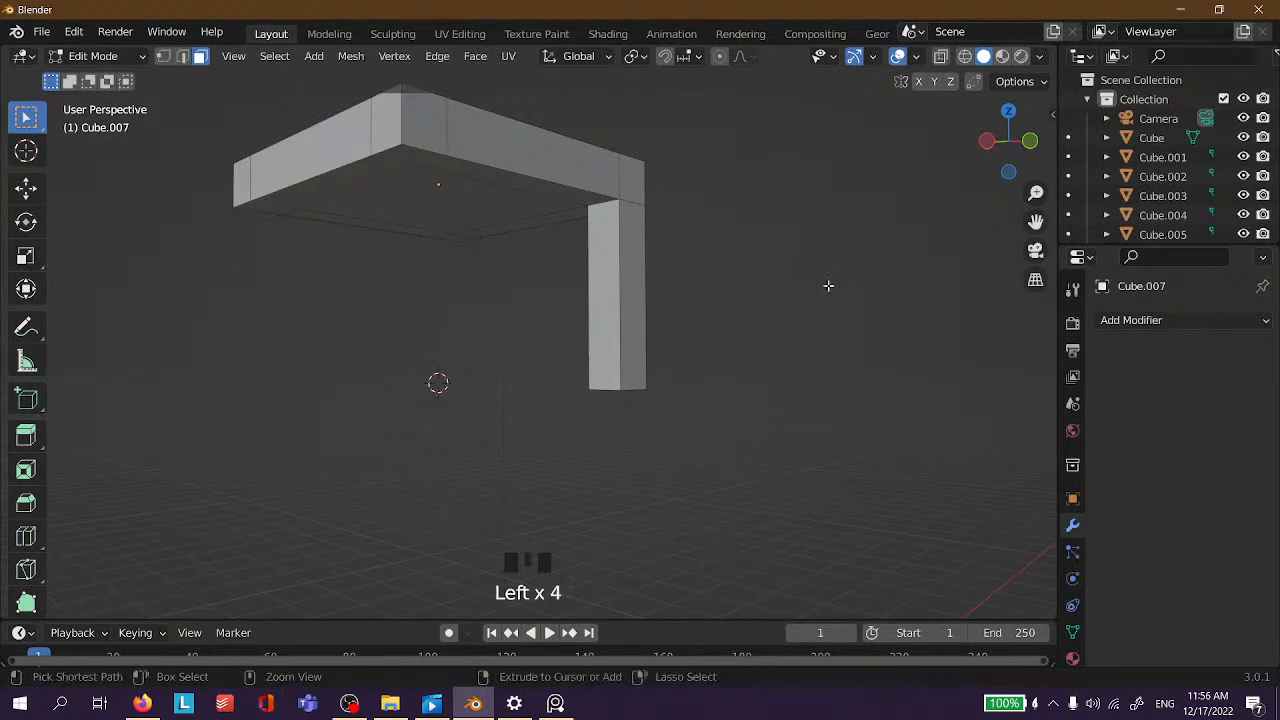
Undo the corner face selections and the single leg extrusion.
key("ctrl+z")
key("ctrl+z")
key("ctrl+z")
key("ctrl+z")
key("ctrl+z")
key("ctrl+z")
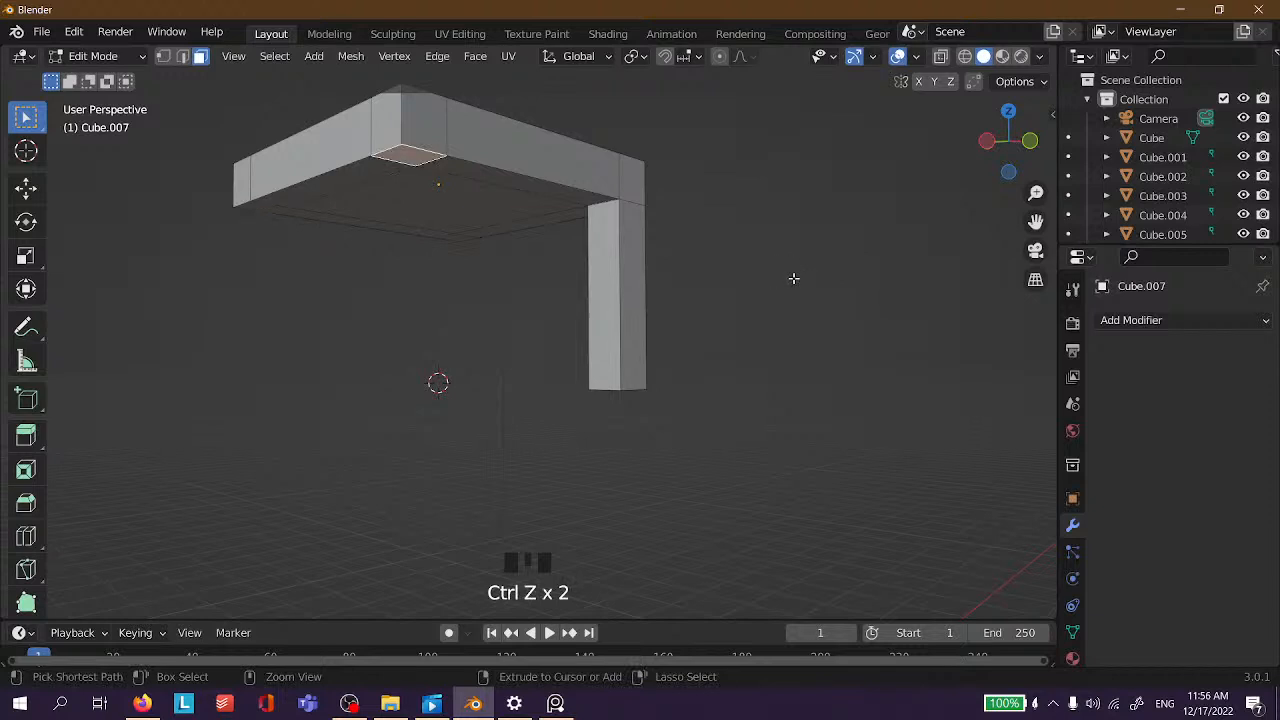
key("ctrl+z")
key("ctrl+z")
Select all four corner faces on the slab's underside and extrude them down together about 1.1 m as legs.
middle_click_drag(629, 237, 525, 261)
left_click(472, 186)
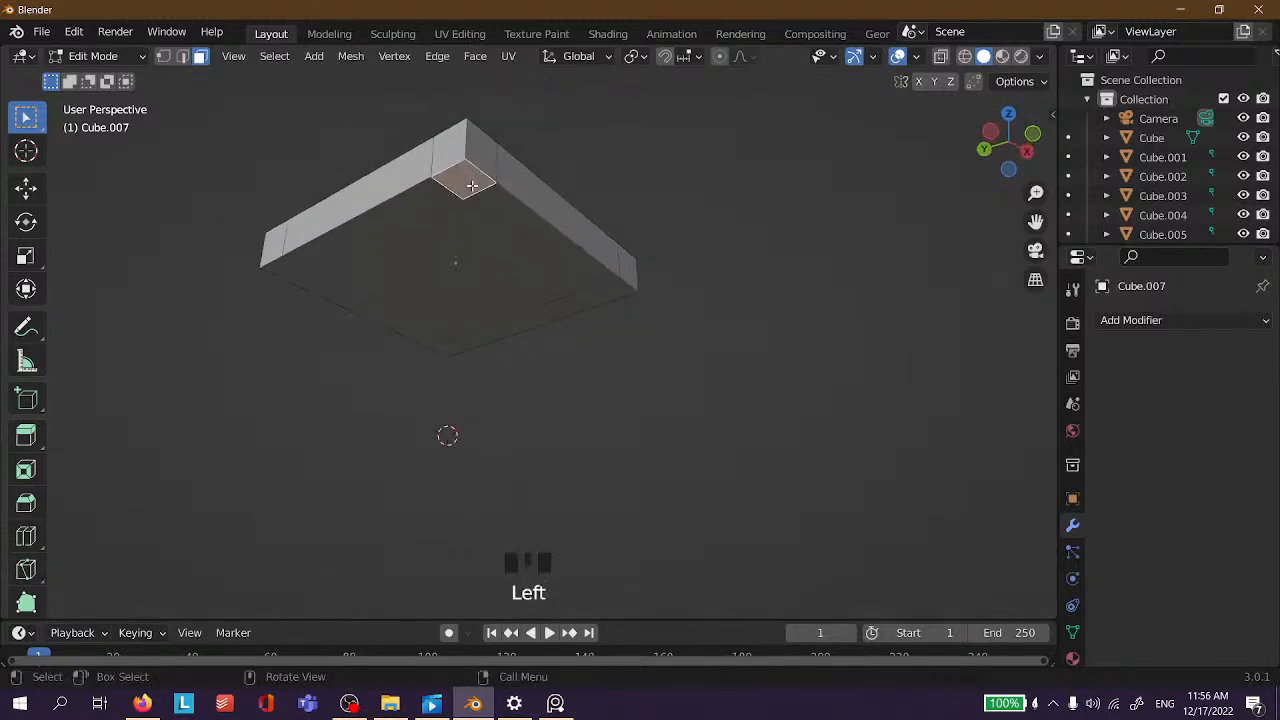
left_click(618, 290, "shift")
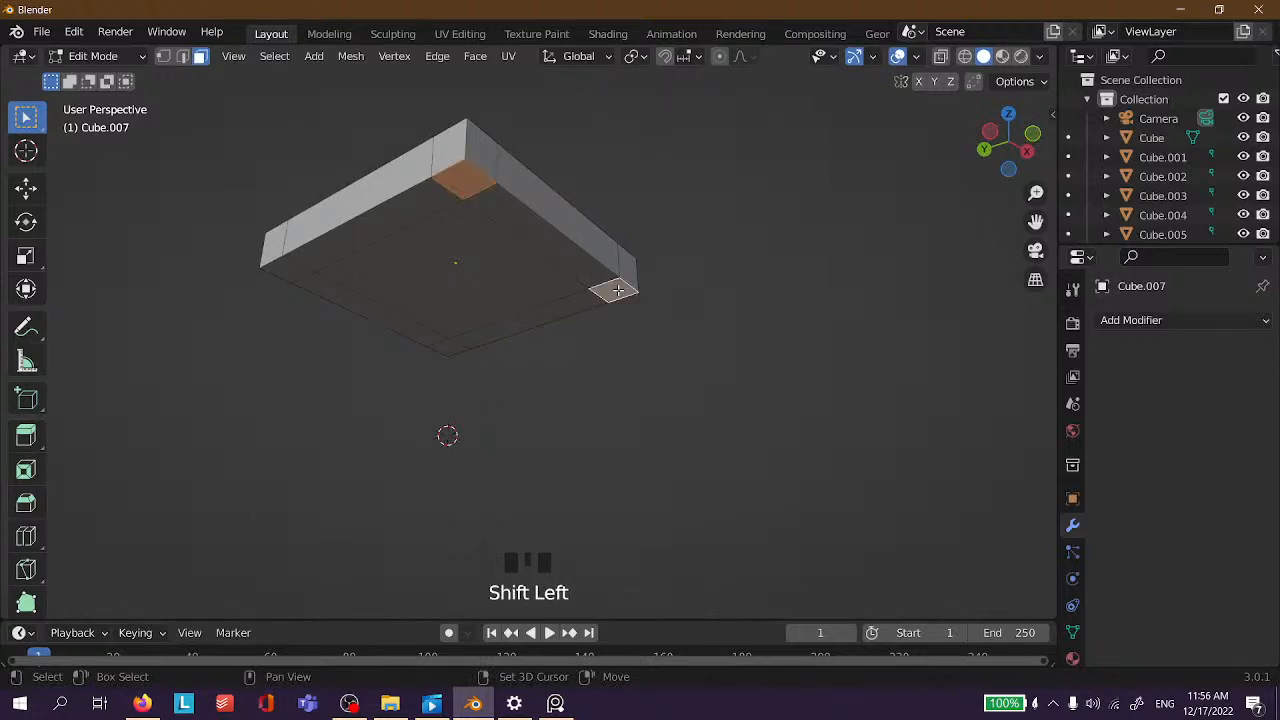
left_click(451, 350, "shift")
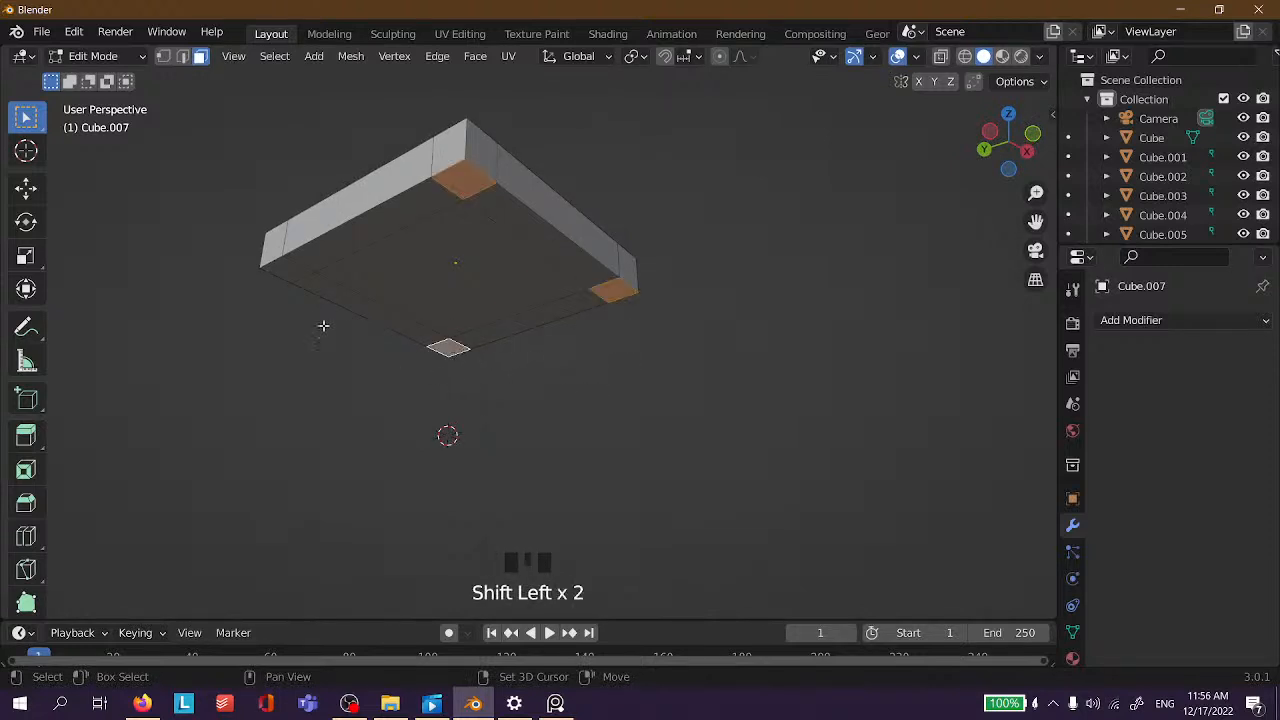
left_click(298, 274, "shift")
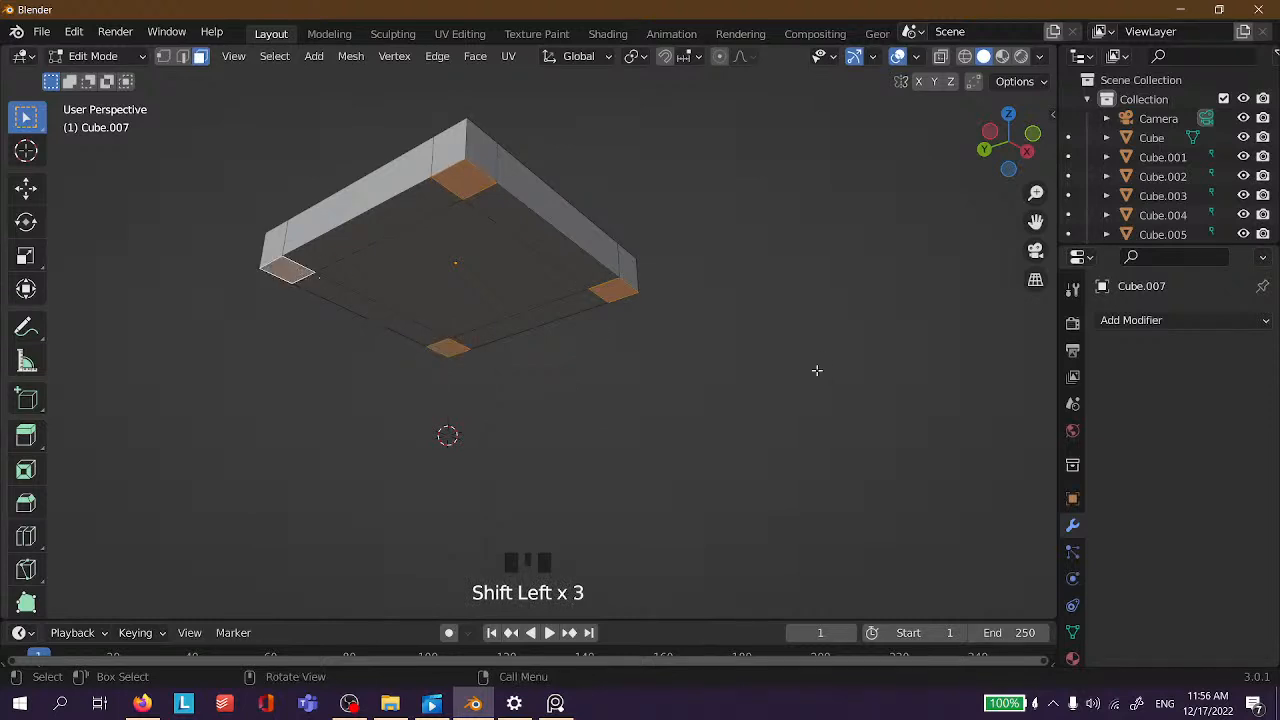
middle_click_drag(817, 371, 757, 383)
scroll(639, 382, "down", 2)
middle_click_drag(522, 353, 526, 351)
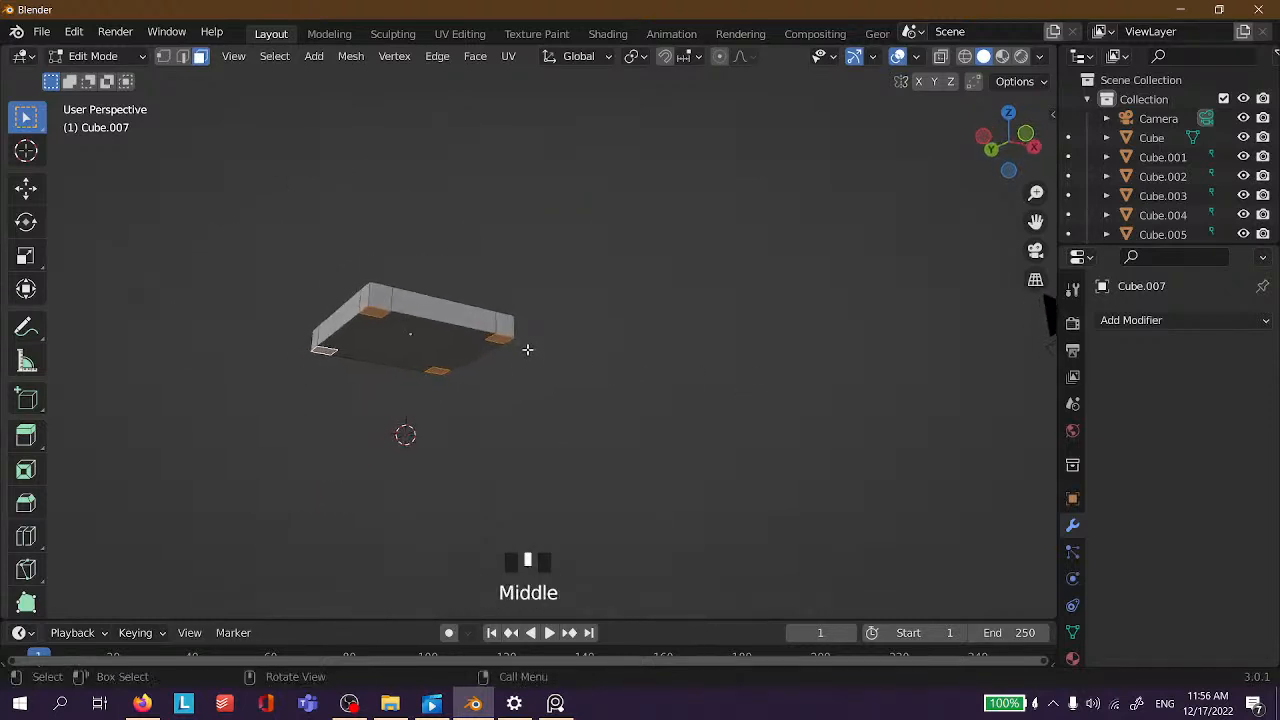
key("e")
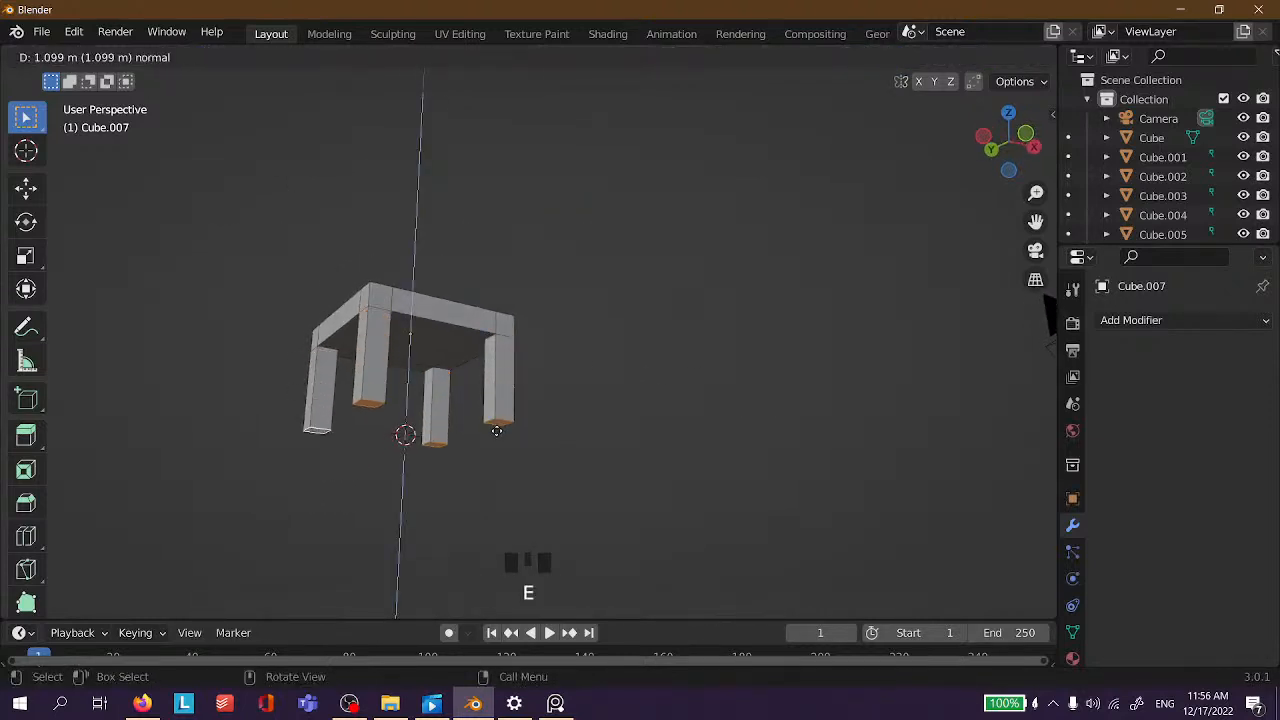
left_click(491, 438)
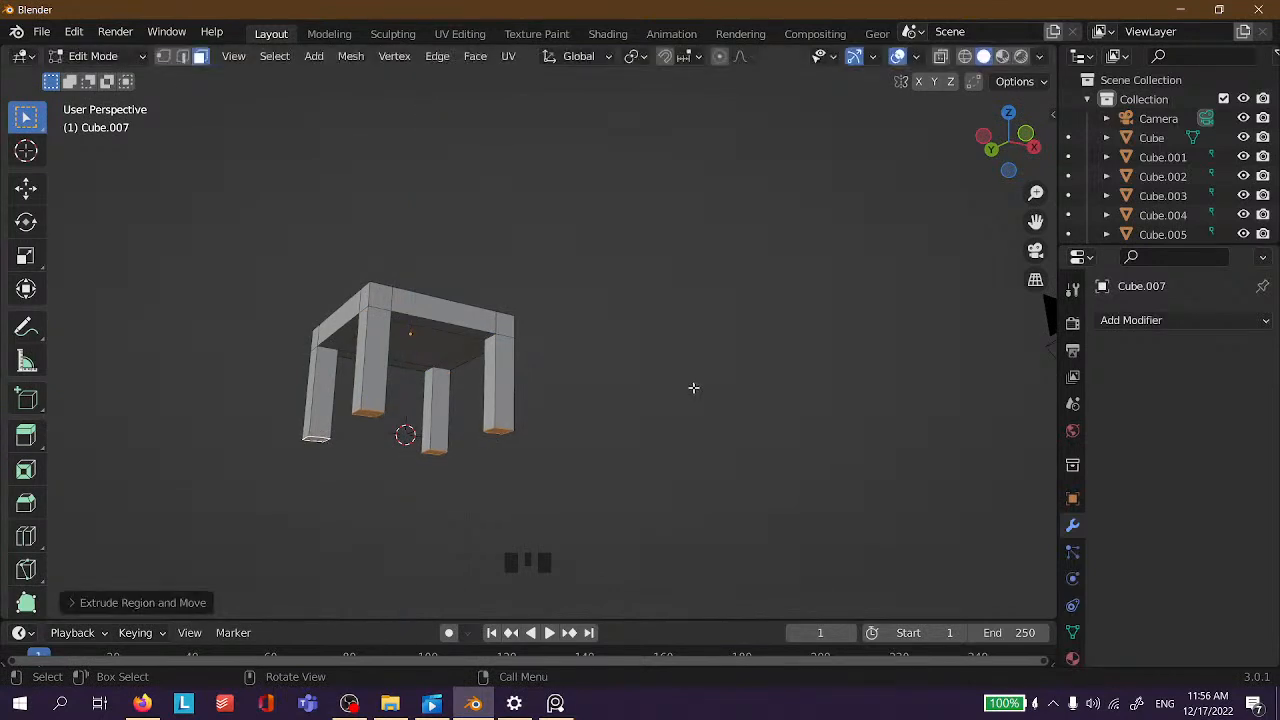
Try shortening the four legs together by moving their bottom faces up about 0.9 m along Z.
middle_click_drag(663, 351, 351, 320)
scroll(566, 303, "up", 2)
left_click(352, 345)
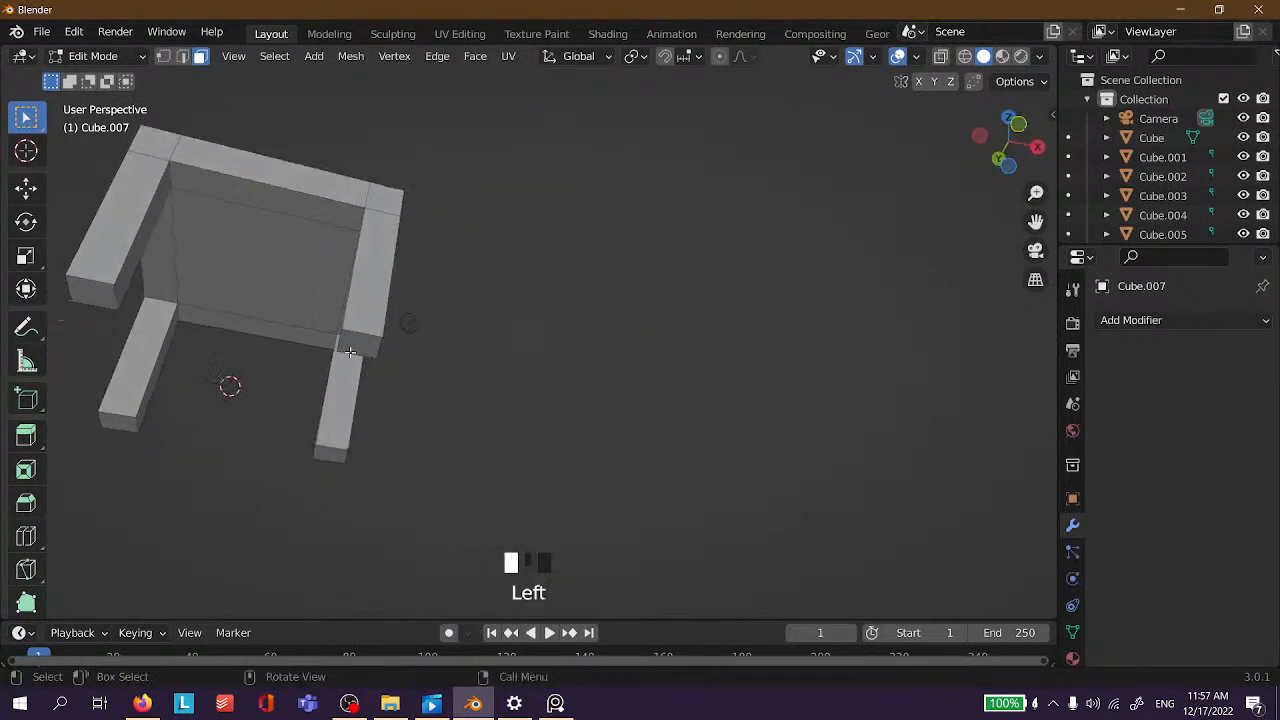
left_click(82, 285, "shift")
left_click(118, 418, "shift")
left_click(332, 455, "shift")
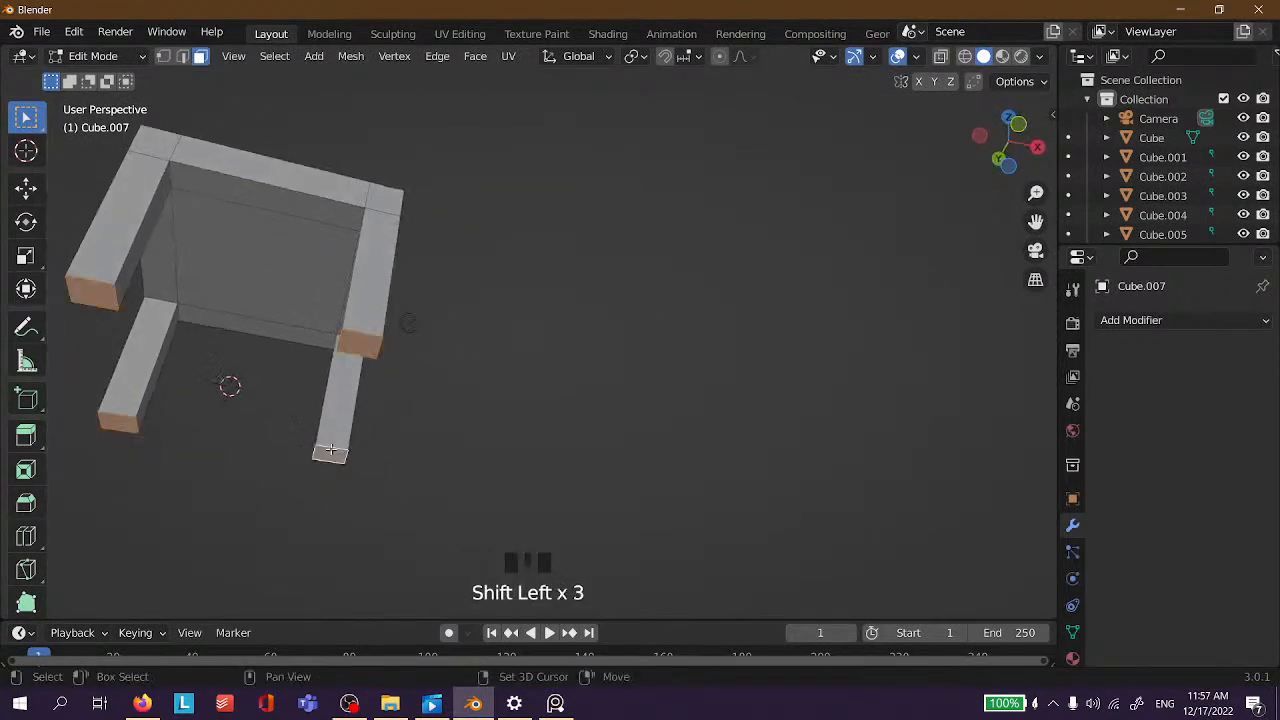
scroll(332, 455, "down", 1)
middle_click_drag(332, 455, 500, 462)
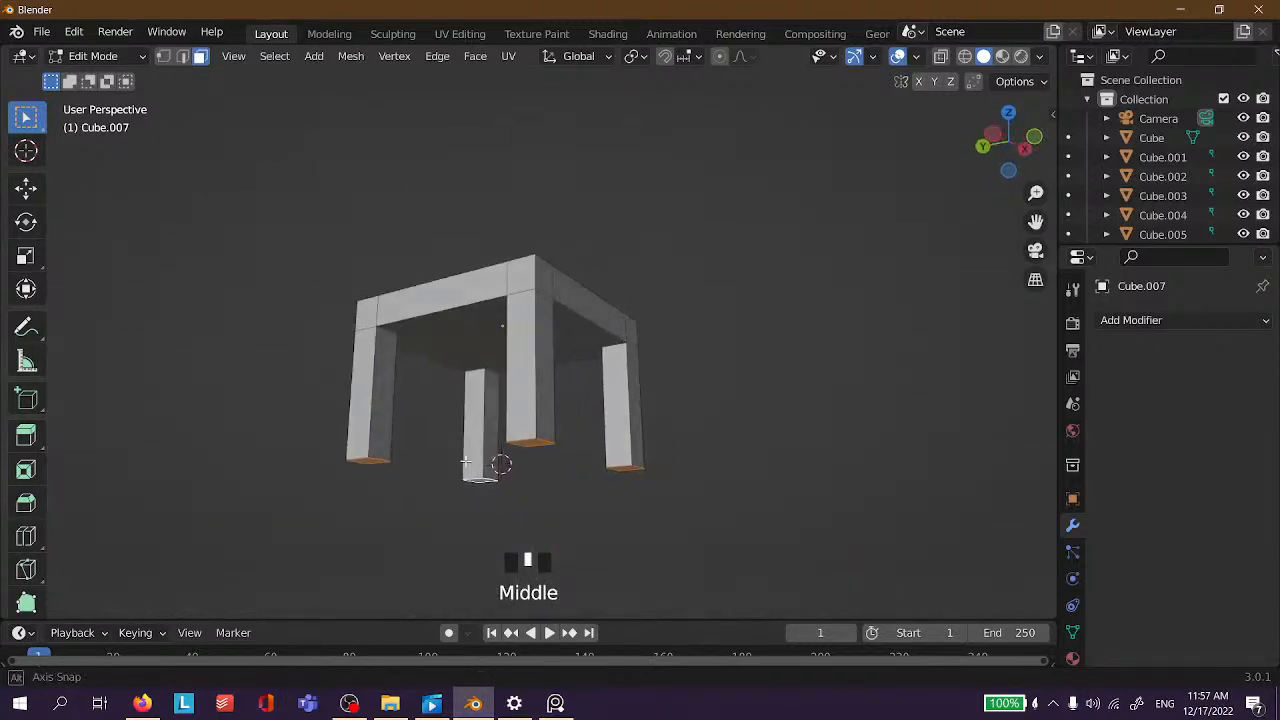
key("g")
key("z")
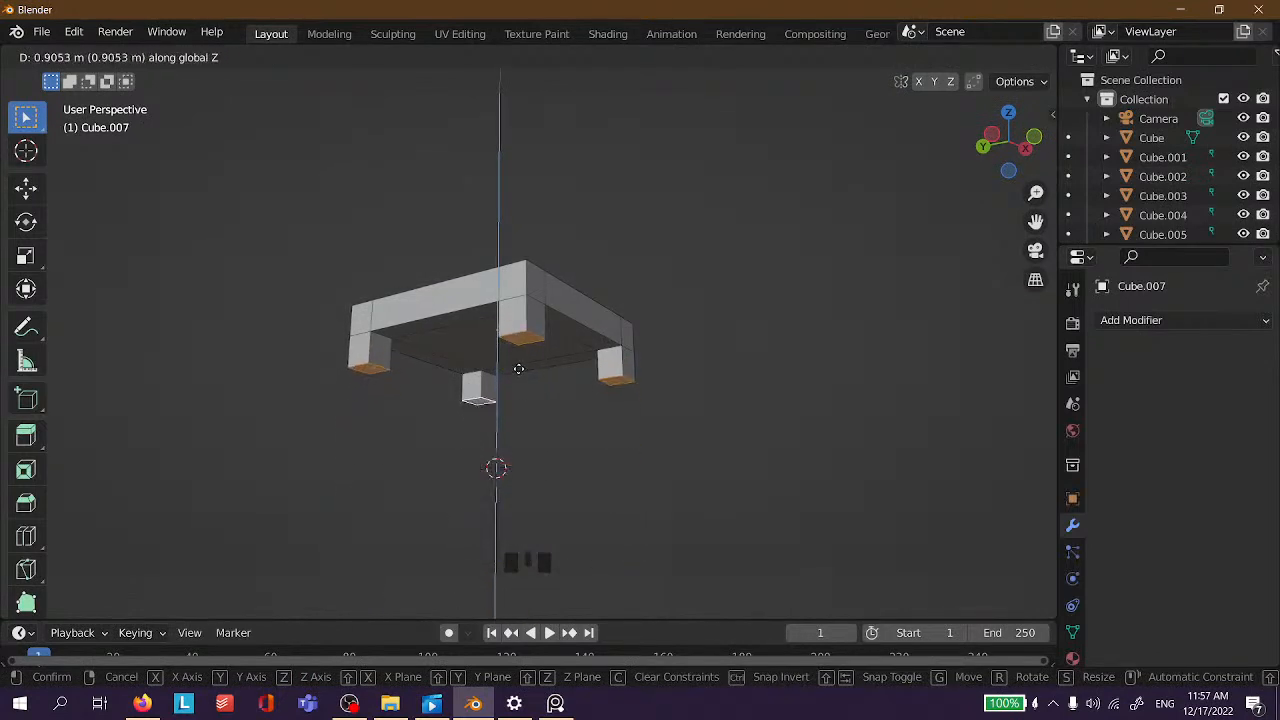
right_click(495, 527)
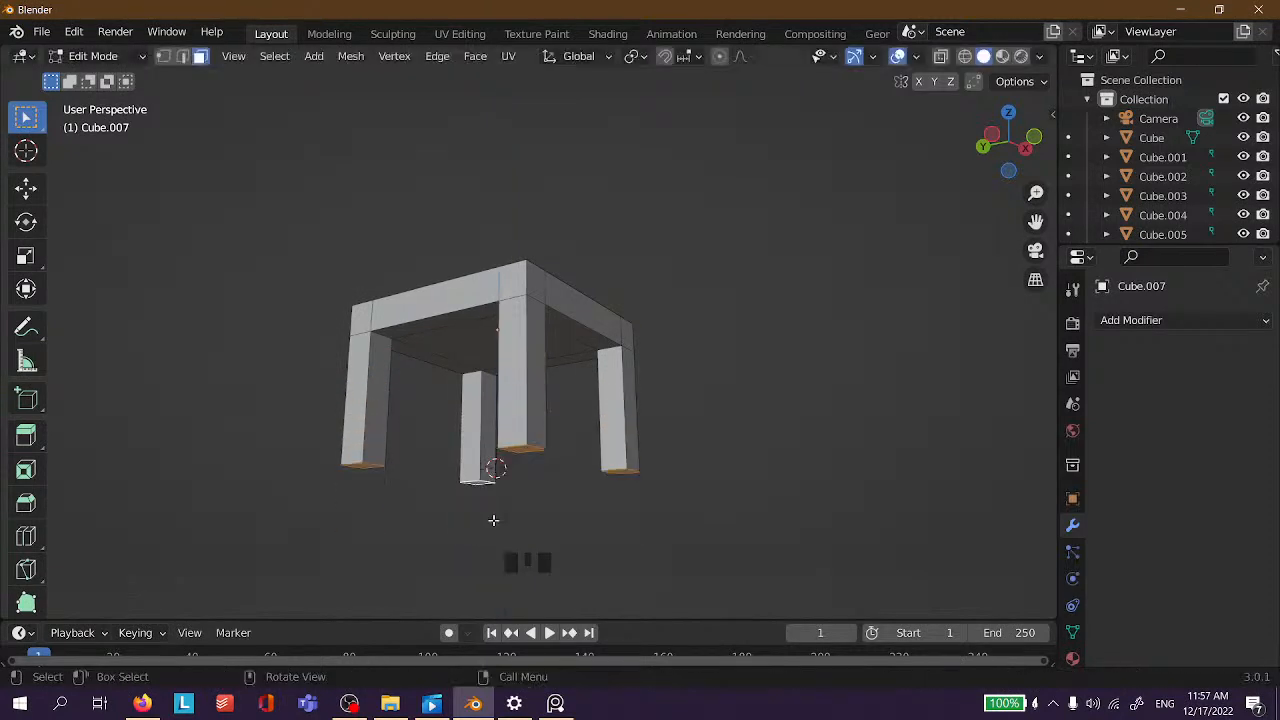
Deselect the leg faces and return the finished table to Object Mode.
scroll(713, 303, "down", 3)
middle_click_drag(706, 309, 471, 391)
left_click(675, 423)
key("Tab")
left_click(680, 433)
scroll(311, 390, "down", 3)
middle_click_drag(311, 393, 517, 423)
Select the tables in the scene one after another to compare them, and clear the selection.
left_click(469, 399)
left_click(469, 399)
left_click(283, 453)
left_click(200, 565)
left_click(228, 528)
left_click(596, 237)
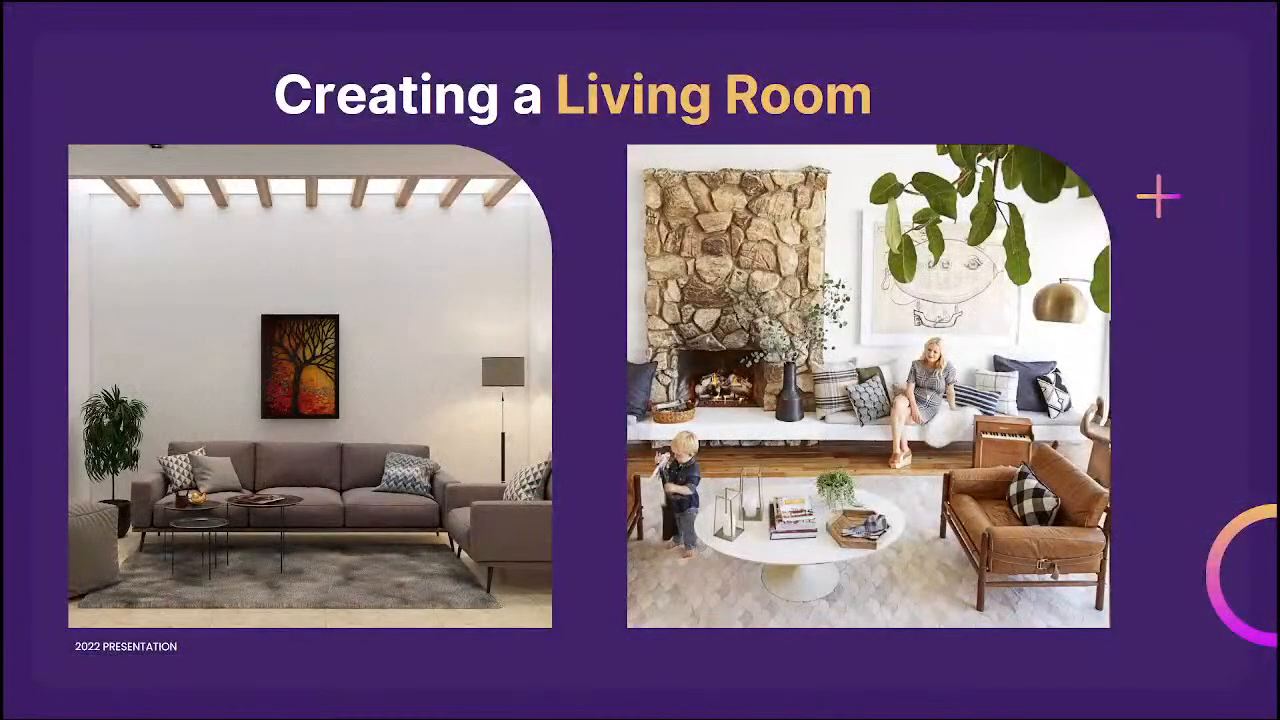
left_click(528, 319)
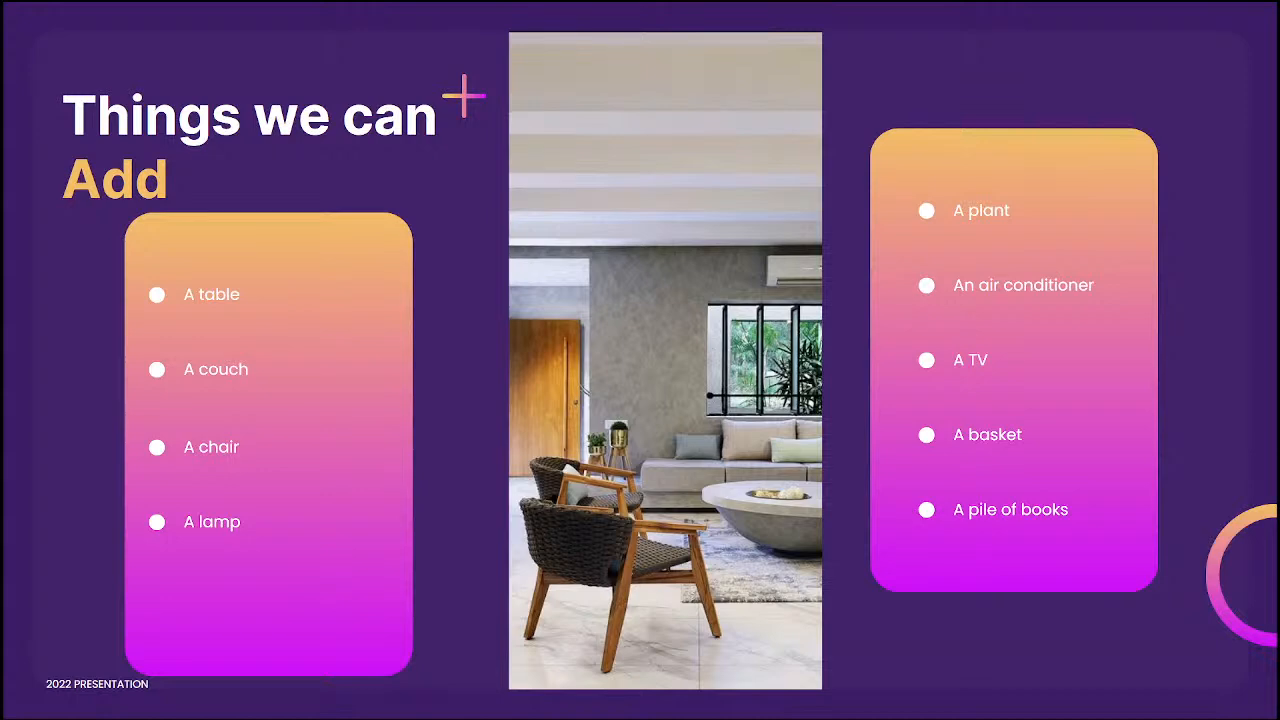
key("Left")
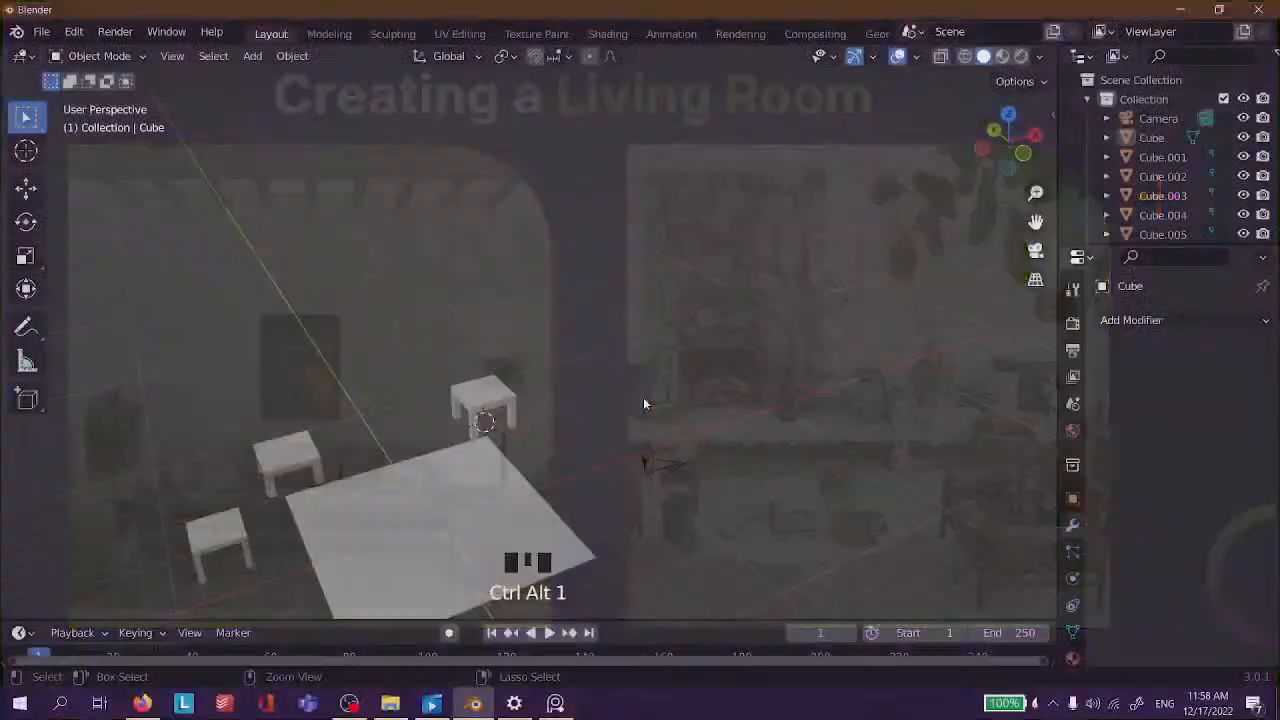
Box-select the new one-piece table behind the large plane.
left_click(577, 360)
scroll(583, 362, "down", 3)
middle_click_drag(586, 363, 410, 333)
scroll(522, 332, "up", 3)
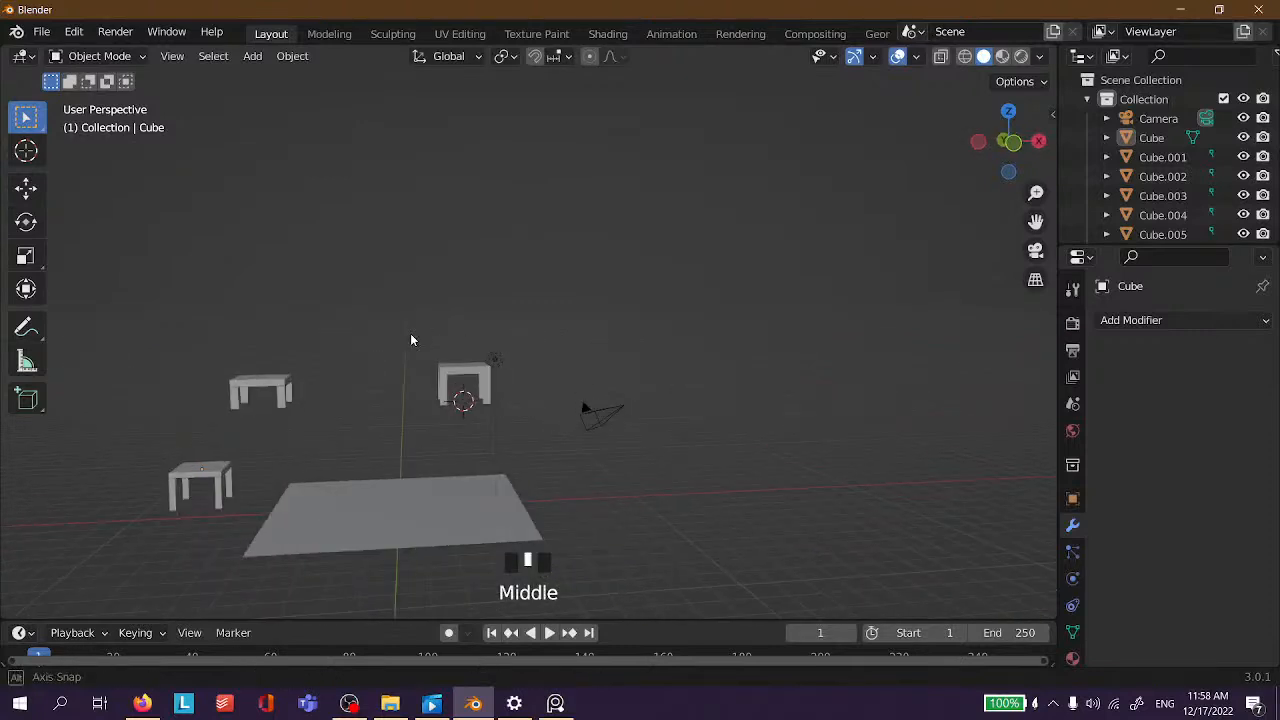
mouse_move(418, 331)
left_mouse_down("ctrl")
mouse_move(454, 427)
mouse_move(464, 412)
left_mouse_up("ctrl")
left_click_drag(424, 332, 435, 364)
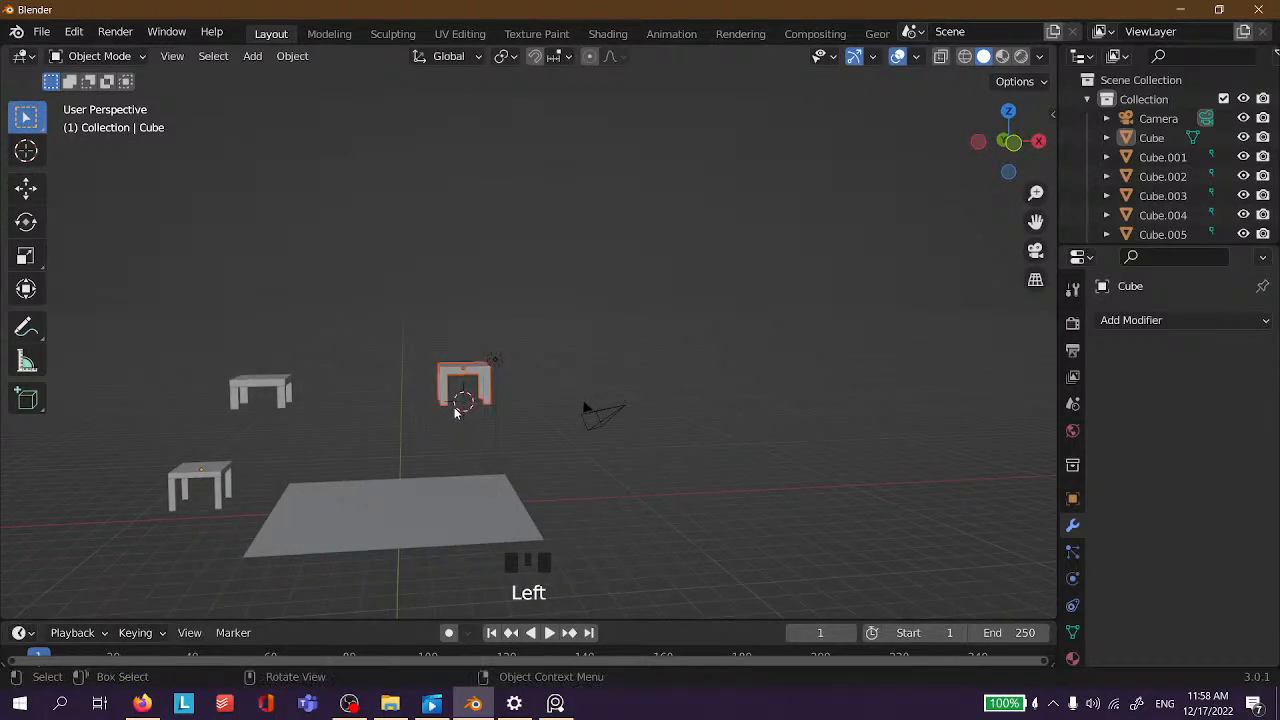
Move the selected one-piece table beside the other tables, away from the large plane.
key("g")
left_click(287, 418)
scroll(385, 480, "up", 2)
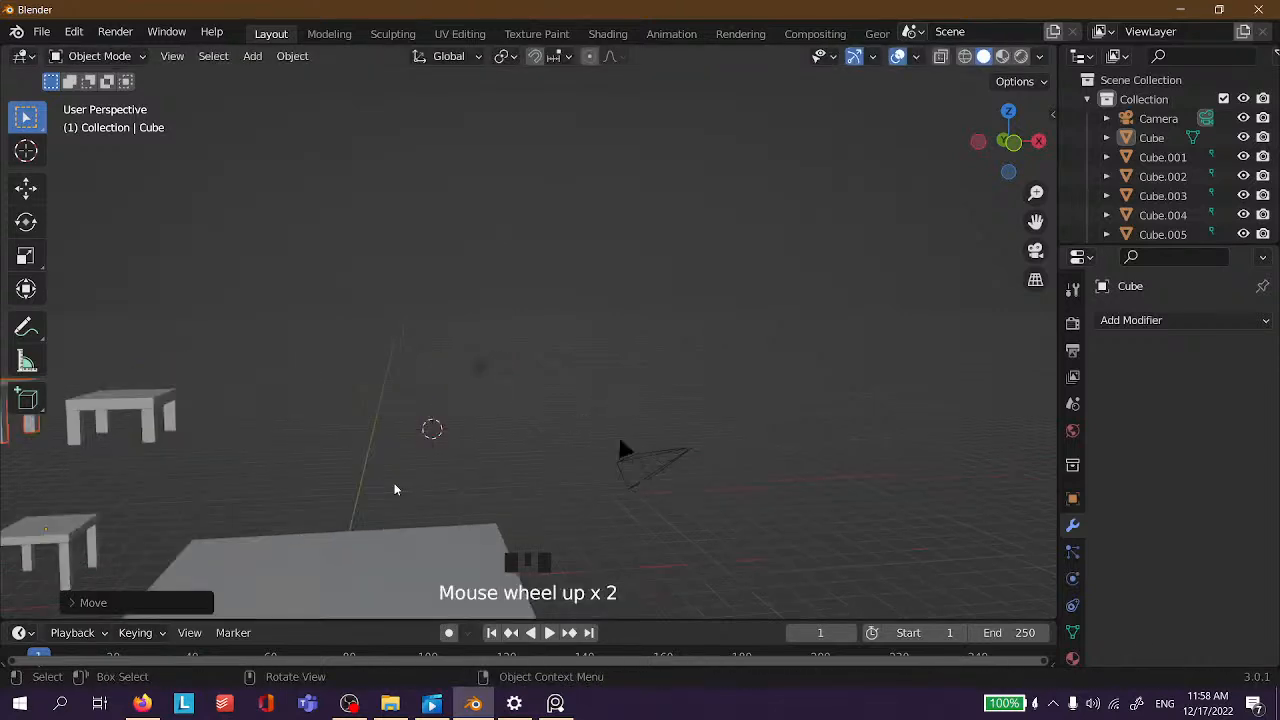
Snap the 3D cursor to the world origin, at the centre of the large plane.
key("shift+s")
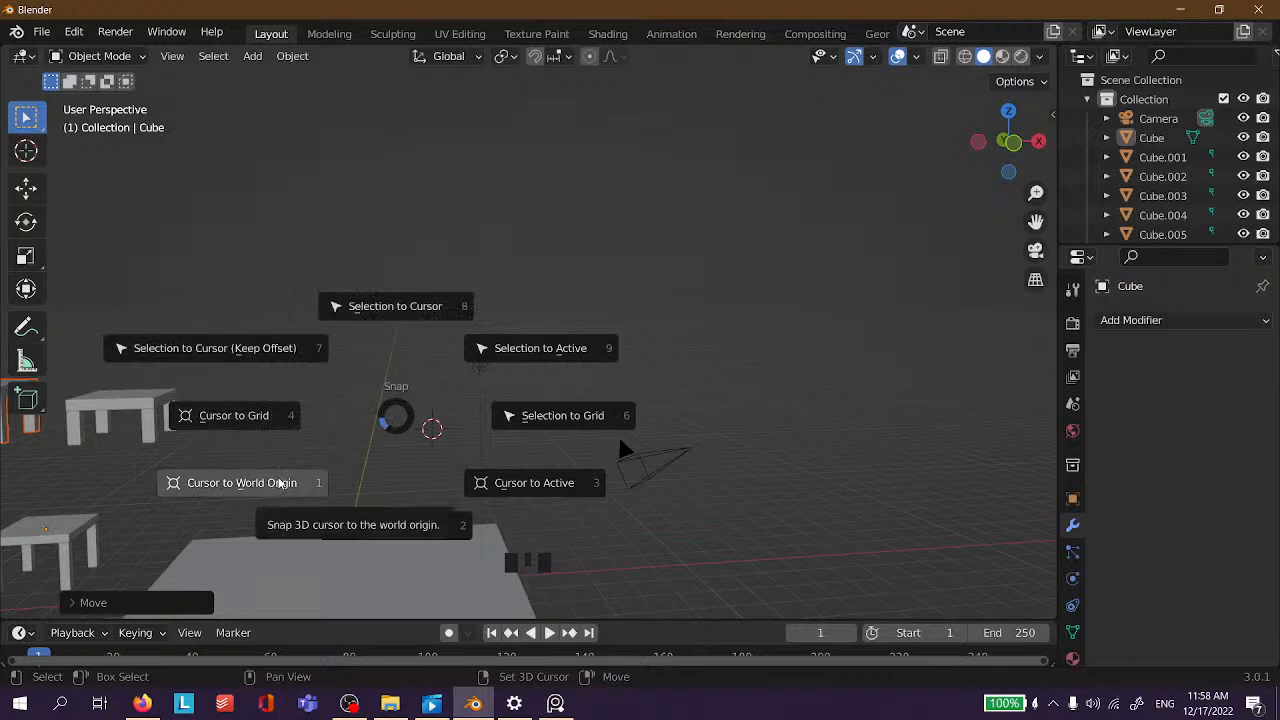
left_click(282, 484)
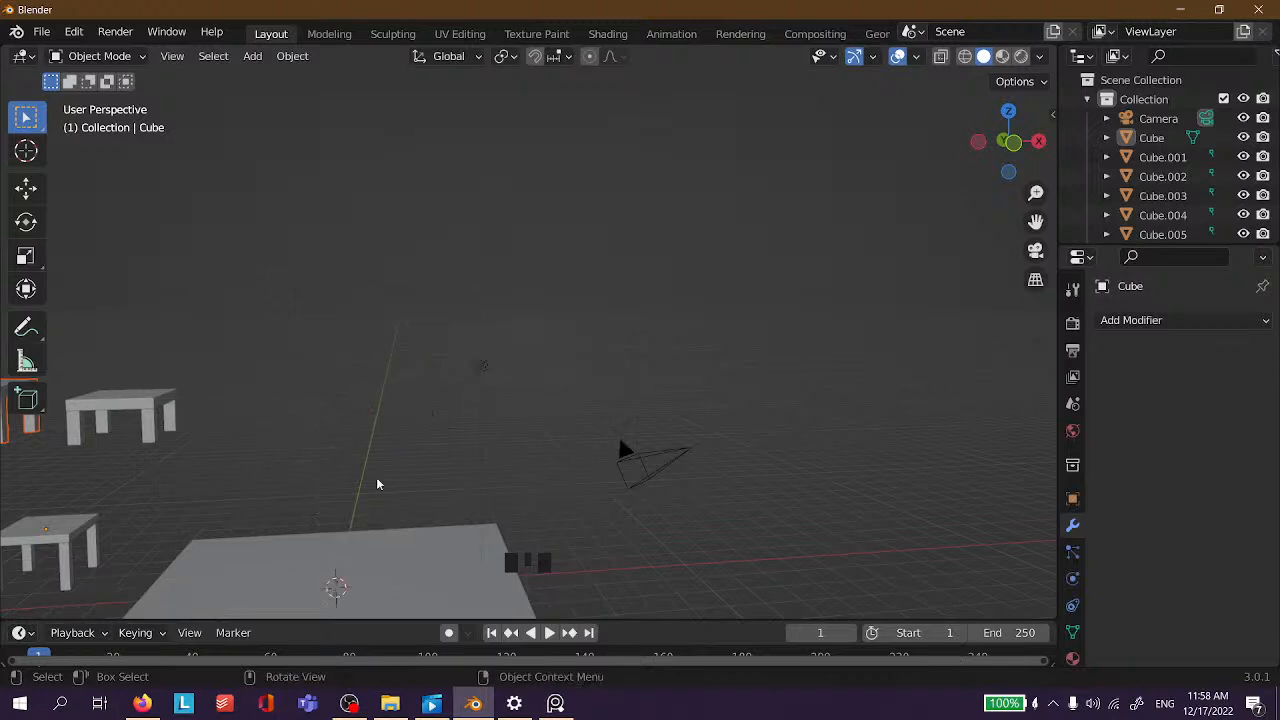
scroll(391, 494, "up", 3)
middle_click_drag(391, 494, 400, 449, "shift")
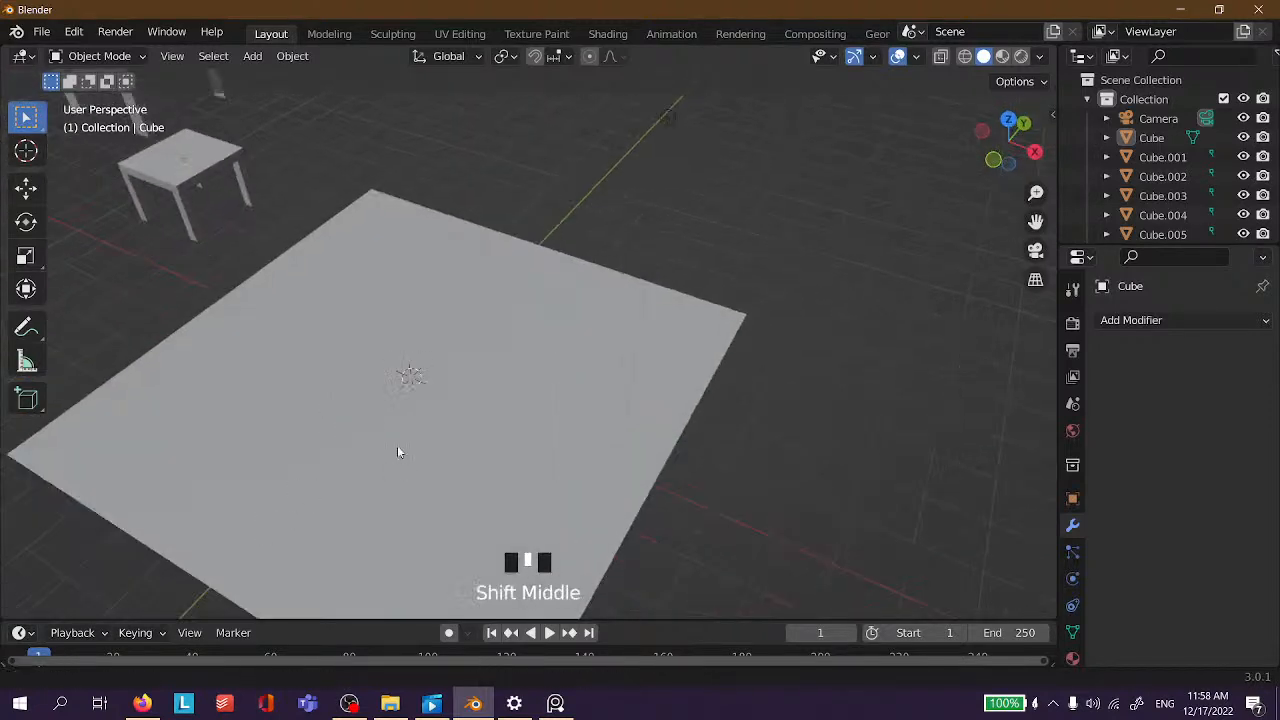
scroll(531, 309, "up", 3)
middle_click_drag(531, 309, 626, 251)
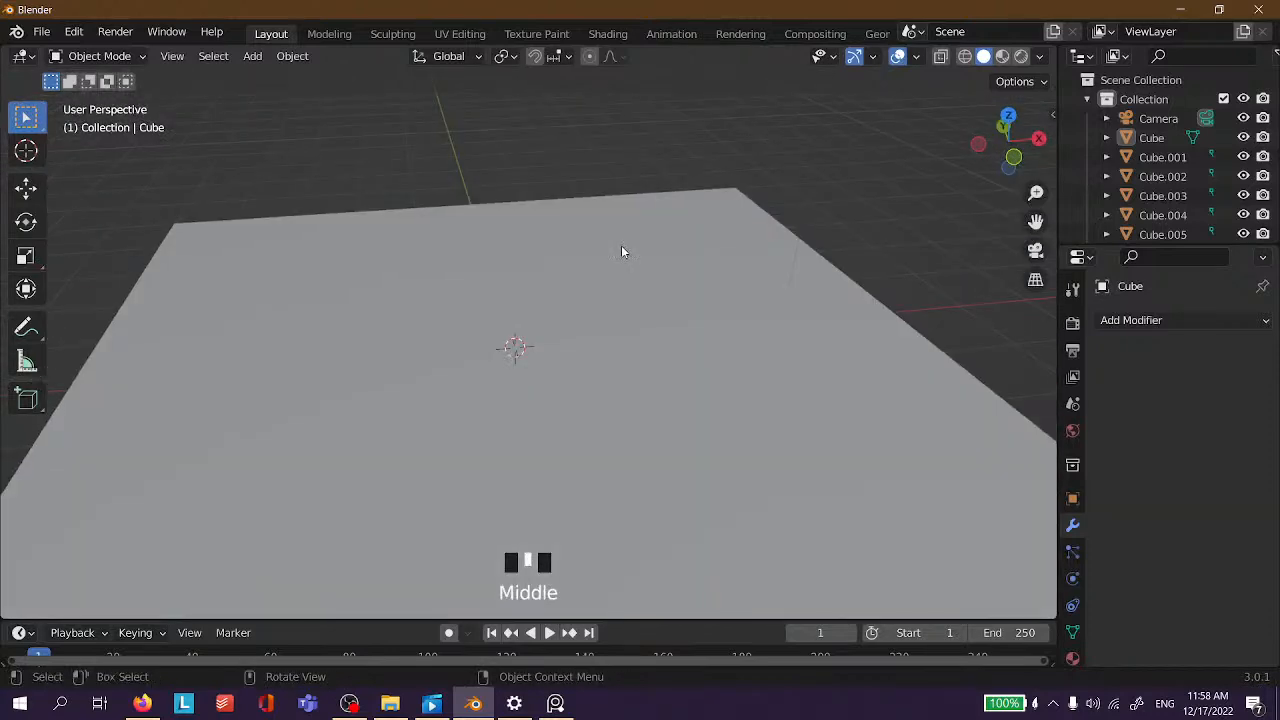
Switch to the reference image board and examine the floor lamp in the living room photo up close.
left_click(555, 703)
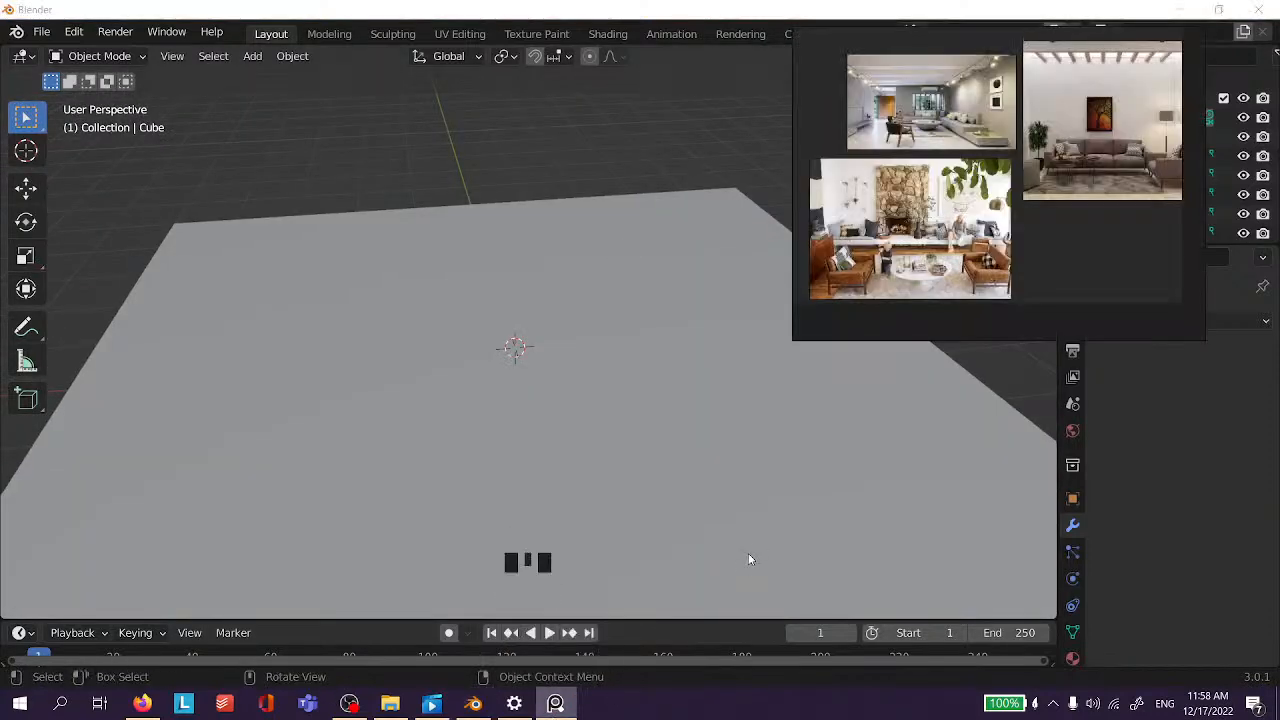
scroll(925, 175, "up", 2)
middle_click_drag(925, 175, 655, 292)
scroll(1168, 192, "up", 3)
middle_click_drag(1174, 185, 1015, 163)
scroll(1009, 155, "up", 3)
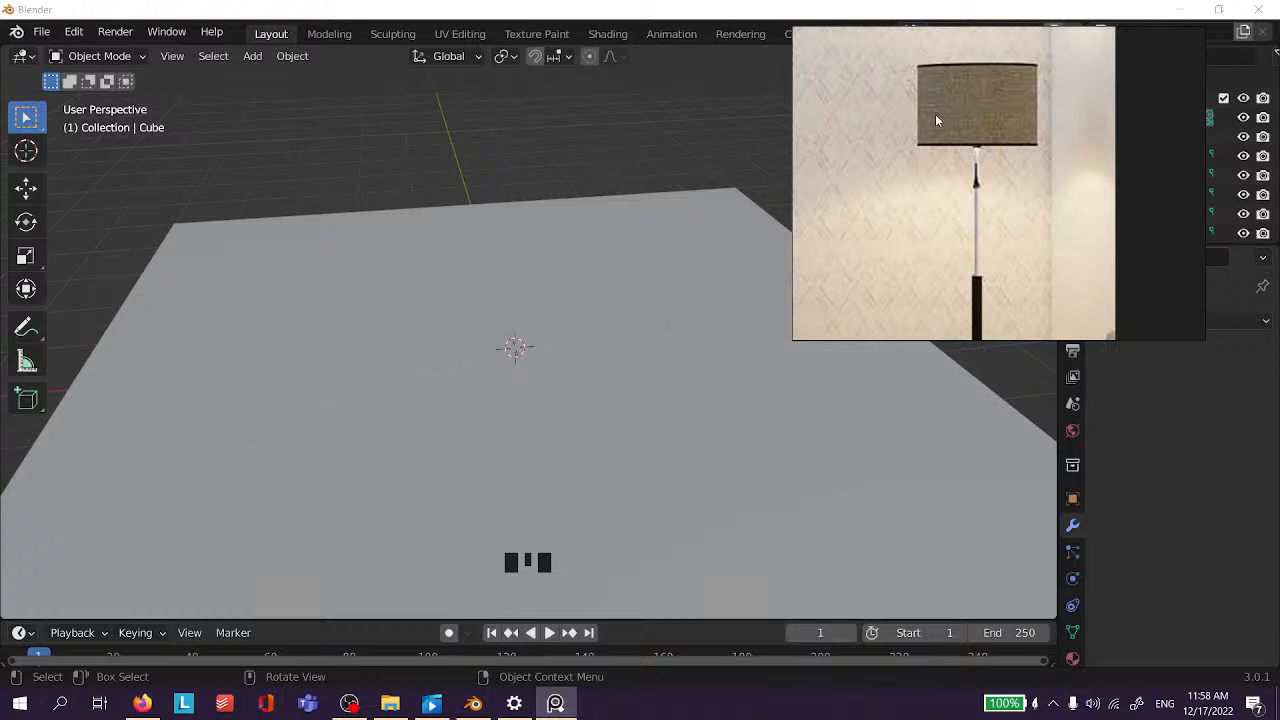
Return to Blender, clear the object selection and shift the lamp reference further away from the plane.
left_click(563, 203)
left_click(576, 181)
scroll(563, 234, "up", 2)
middle_click_drag(563, 234, 594, 243)
left_click(557, 197)
scroll(454, 232, "down", 2)
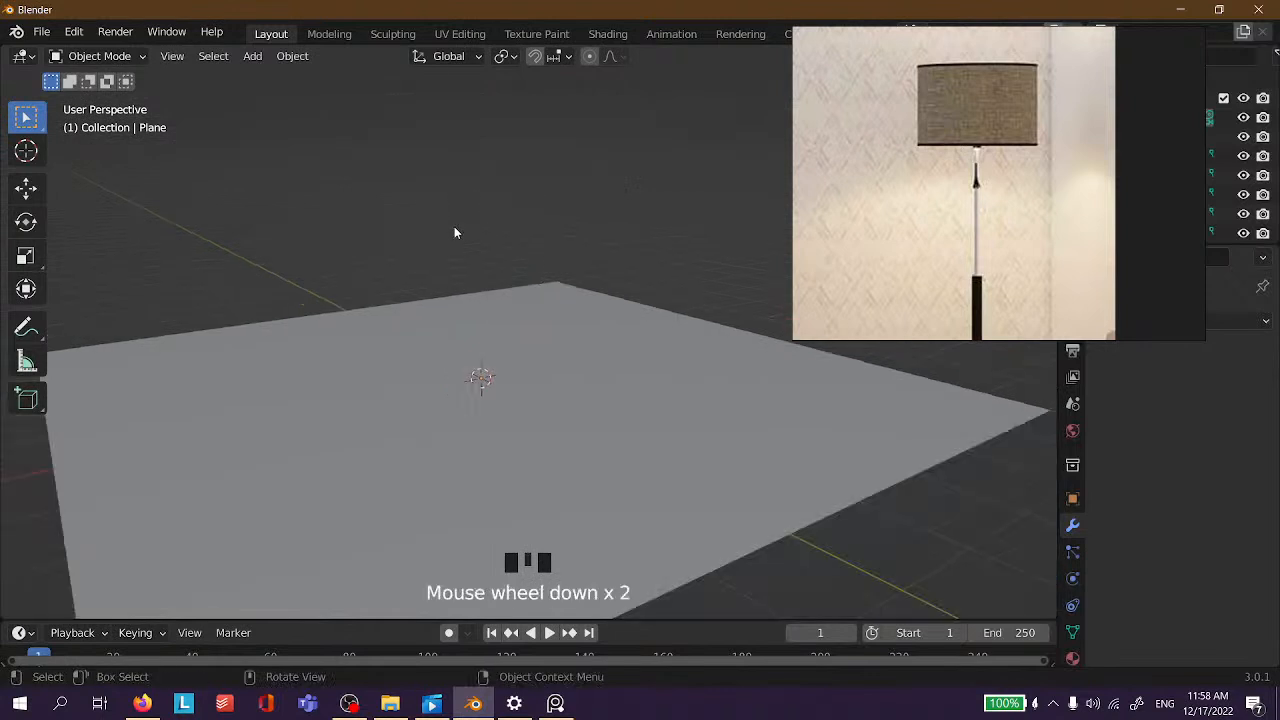
left_click(423, 256)
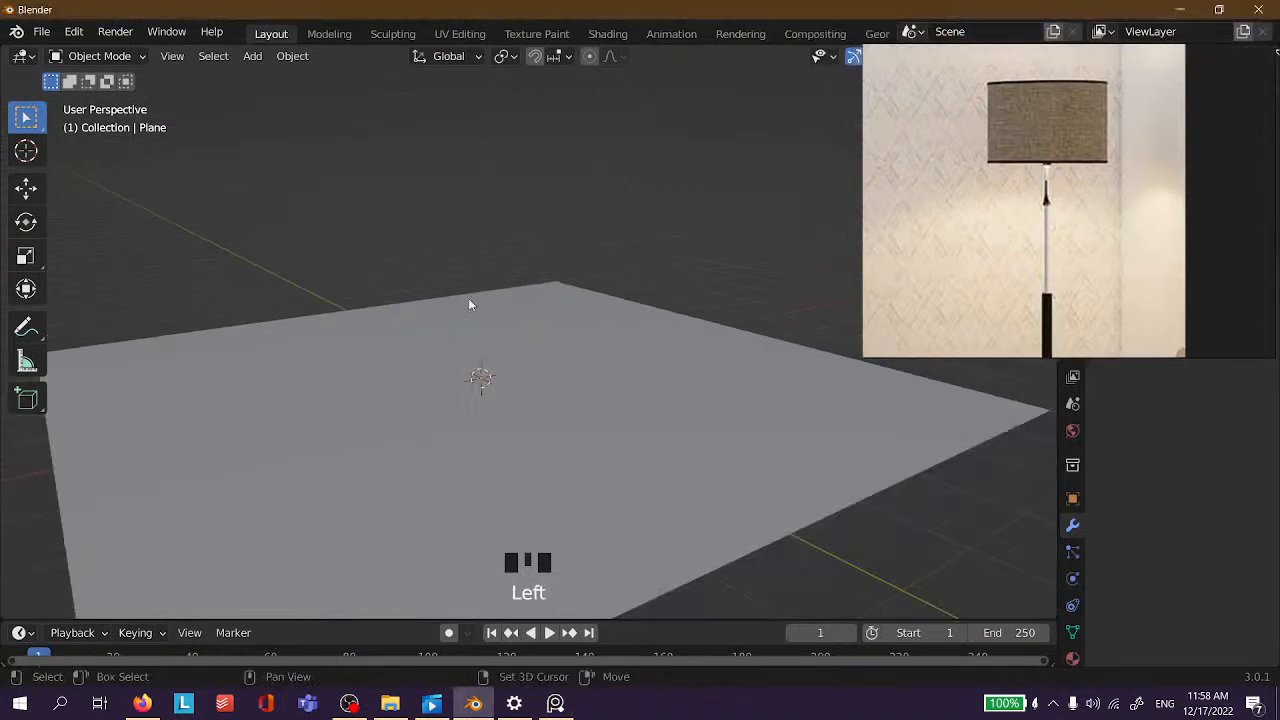
Add a mesh cylinder at the world origin for the lampshade.
key("shift+a")
mouse_move(469, 301)
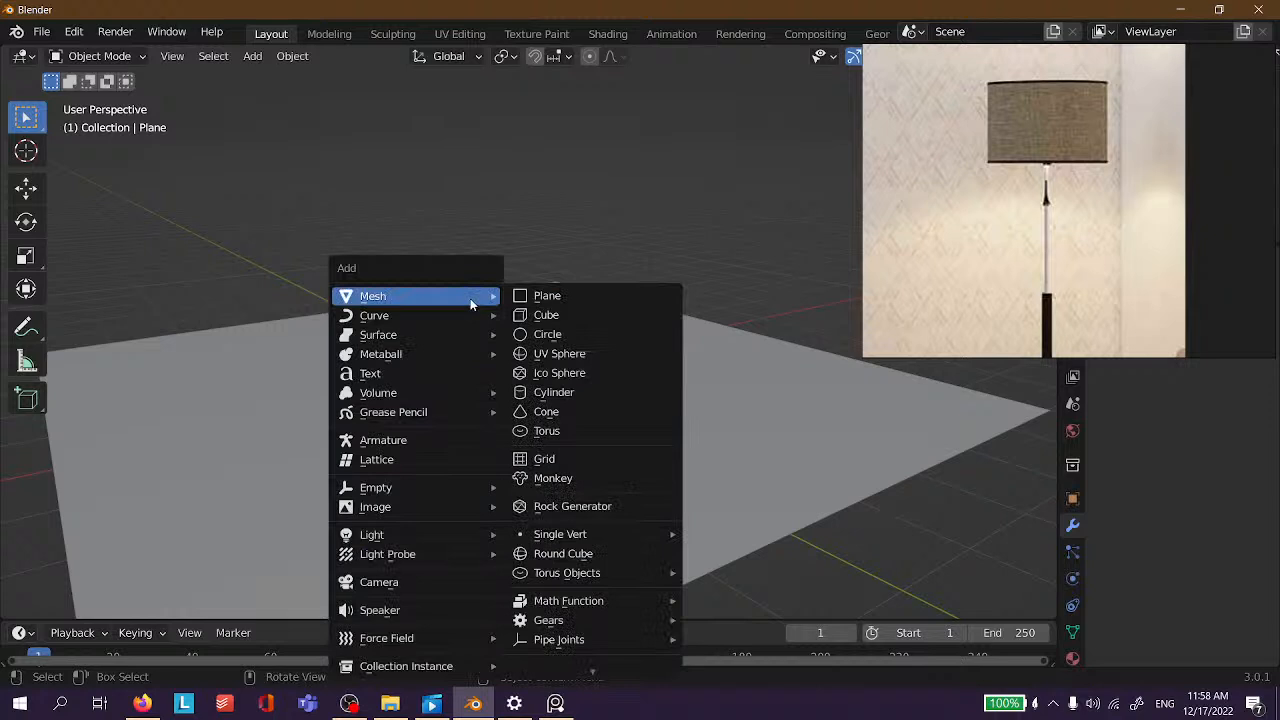
left_click(566, 395)
scroll(565, 385, "up", 6)
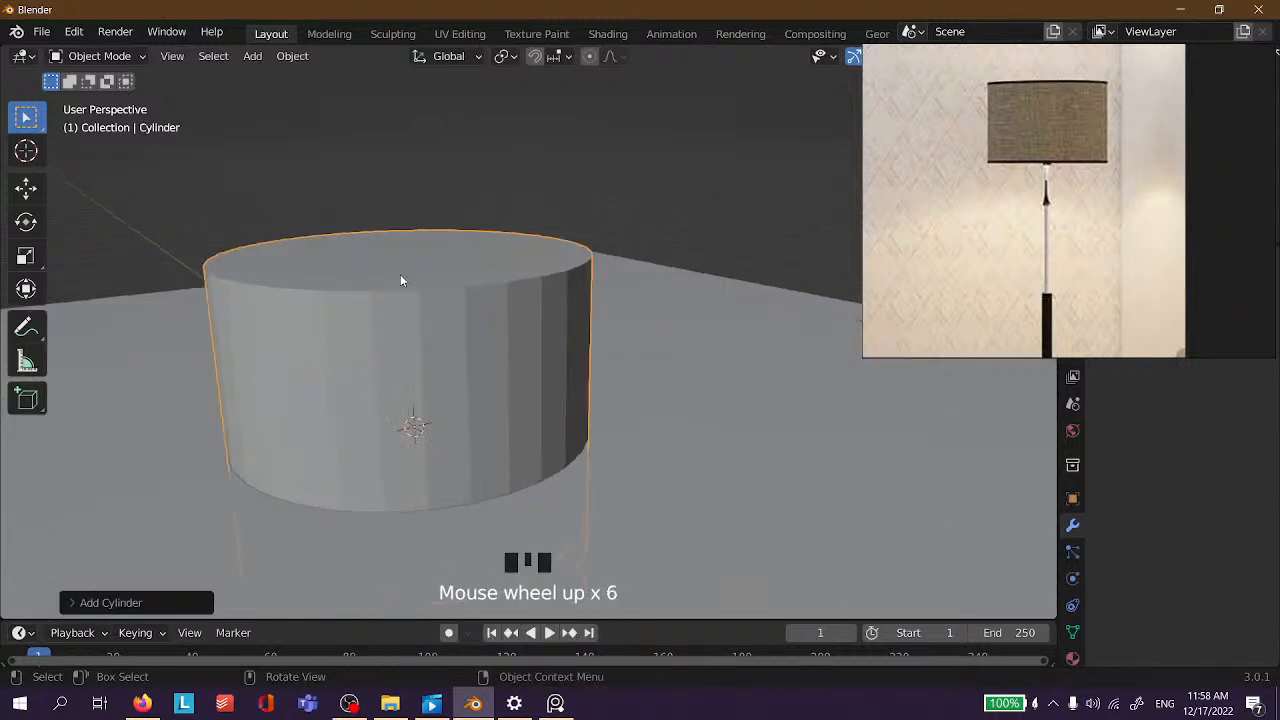
scroll(404, 288, "down", 3)
scroll(470, 295, "down", 2)
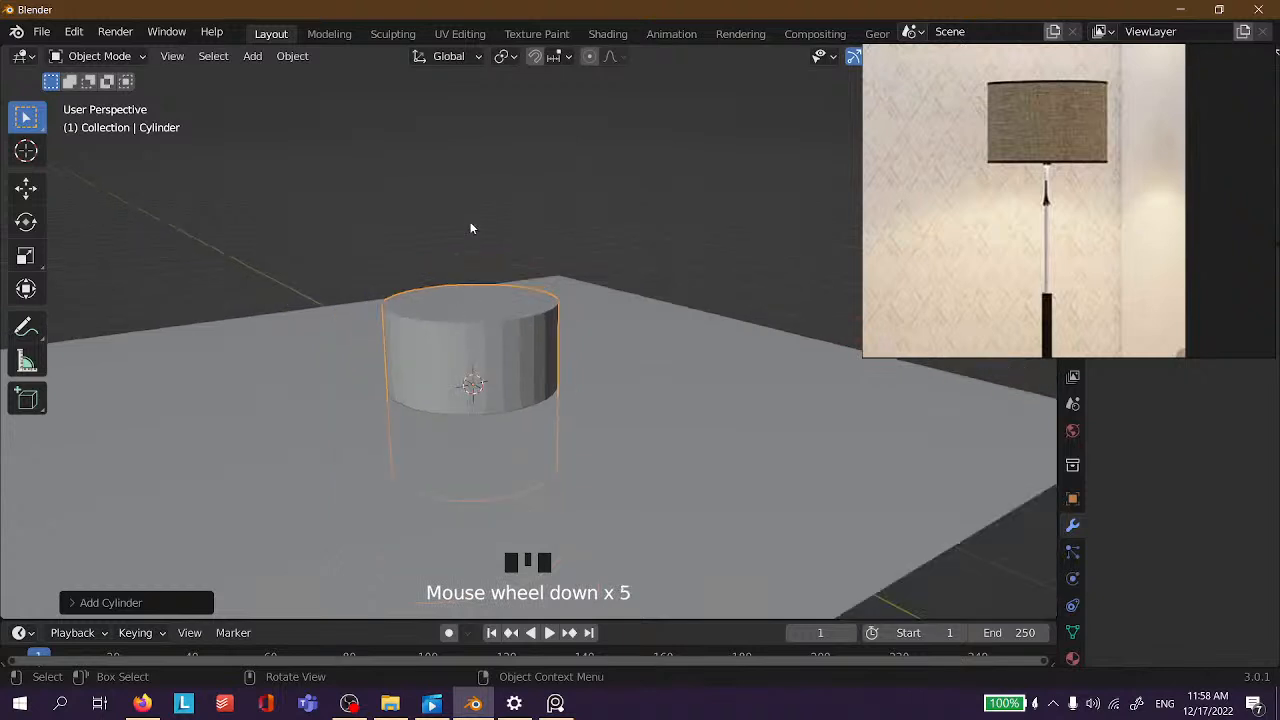
Raise the lampshade cylinder along Z high above the plane, and enlarge the shade in the reference image.
key("g")
key("z")
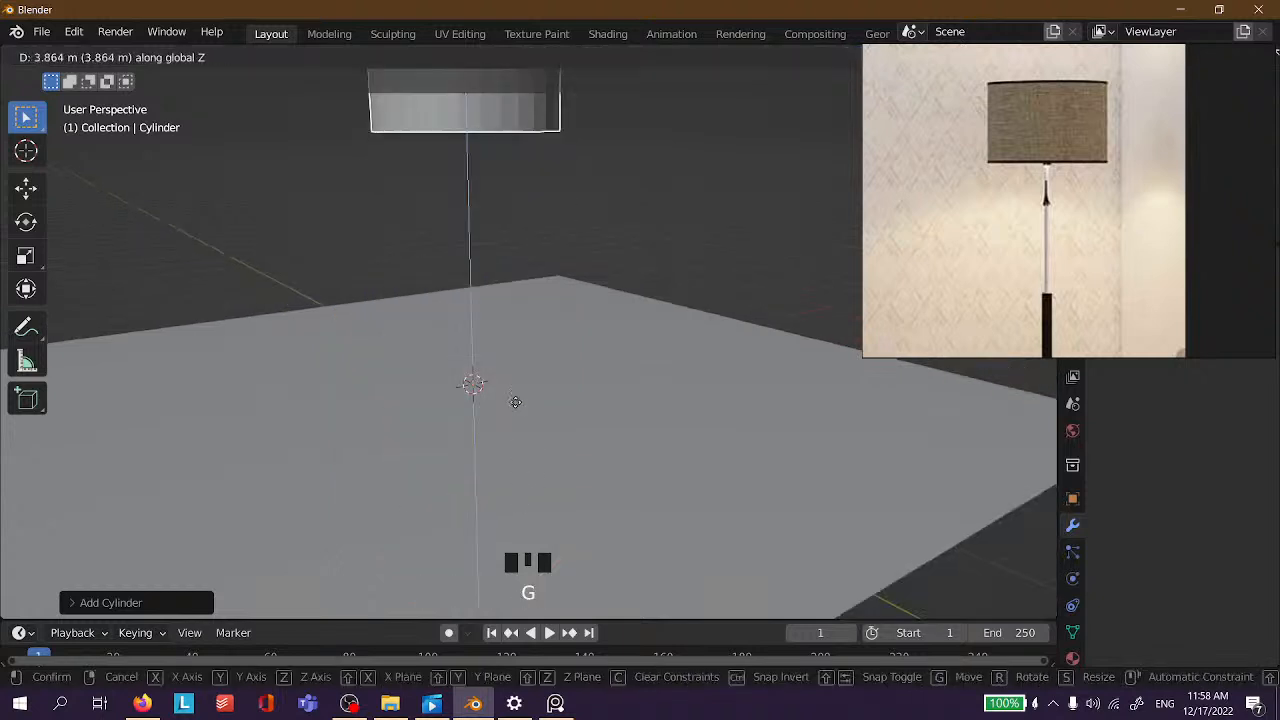
left_click(505, 305)
scroll(680, 175, "down", 2)
scroll(1101, 198, "down", 2)
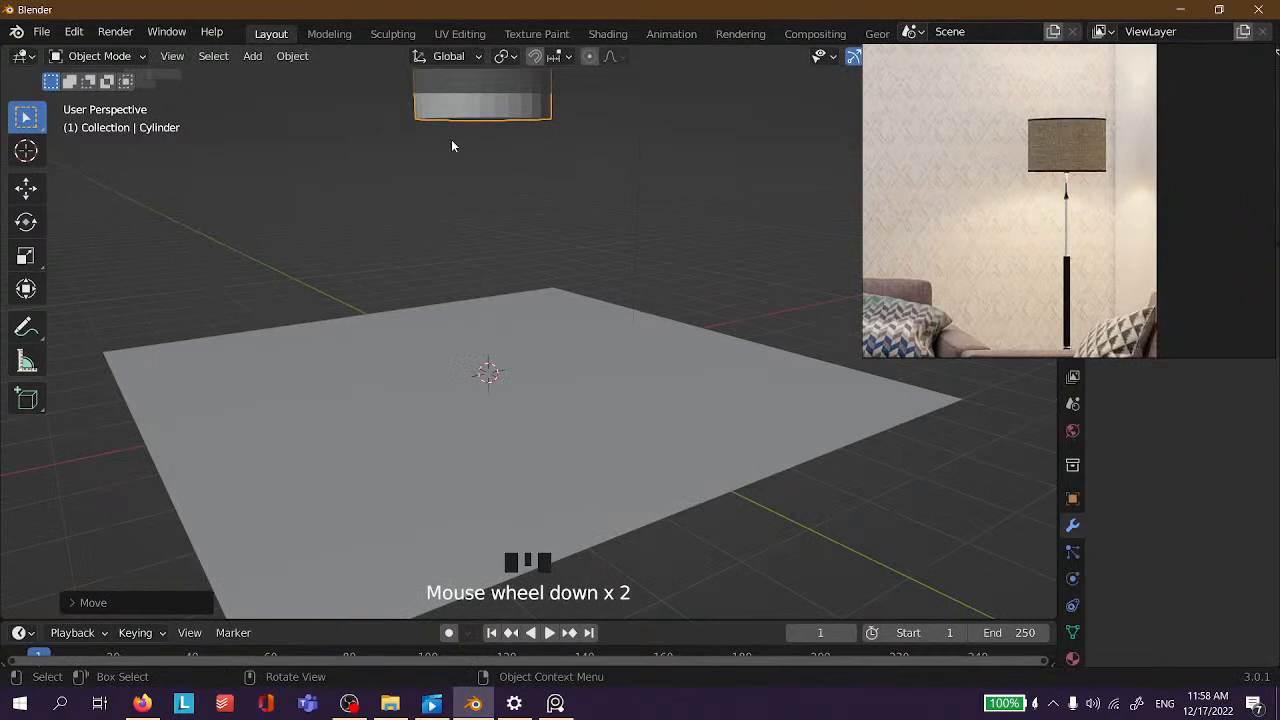
middle_click_drag(540, 226, 575, 426, "shift")
scroll(1046, 179, "up", 4)
middle_click_drag(1046, 178, 1117, 183)
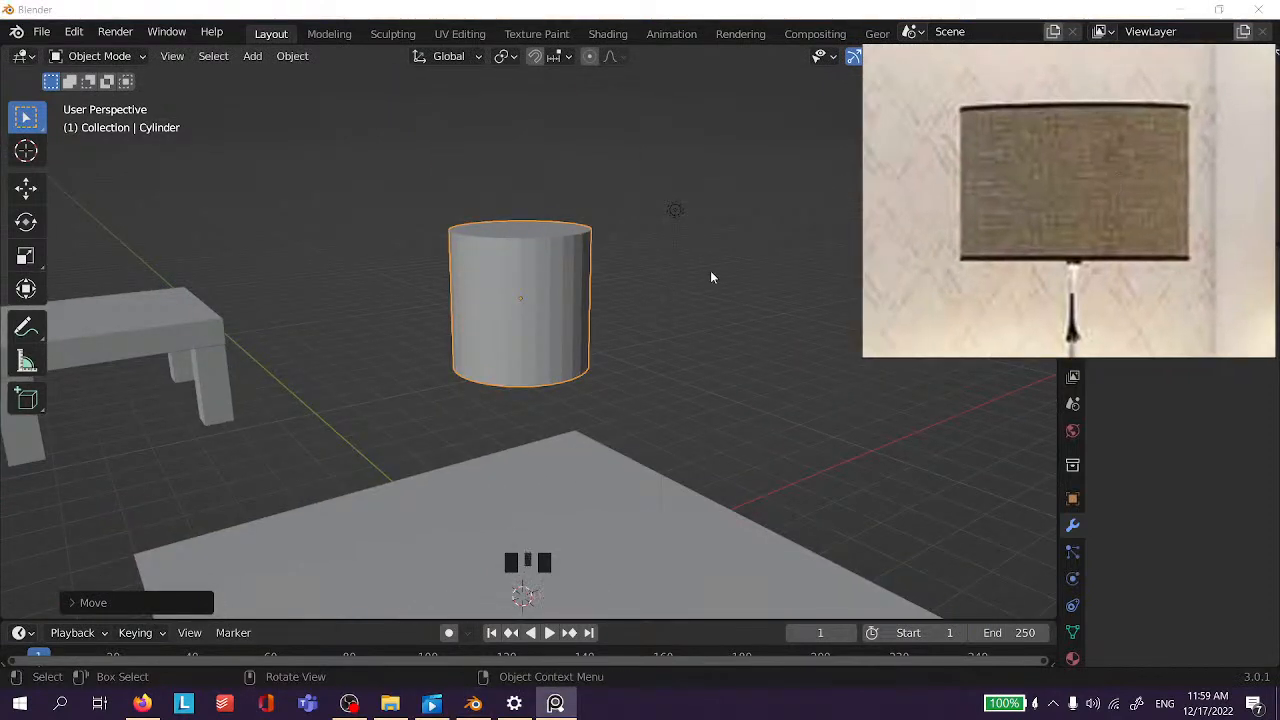
Add a second cylinder at the 3D cursor and raise it about 1.87 m along Z below the lampshade.
left_click(620, 330)
middle_click_drag(574, 354, 503, 374)
left_click(520, 330)
scroll(520, 380, "down", 3)
scroll(523, 360, "up", 3)
scroll(510, 330, "down", 2)
middle_click_drag(520, 289, 480, 420)
key("shift+a")
mouse_move(437, 296)
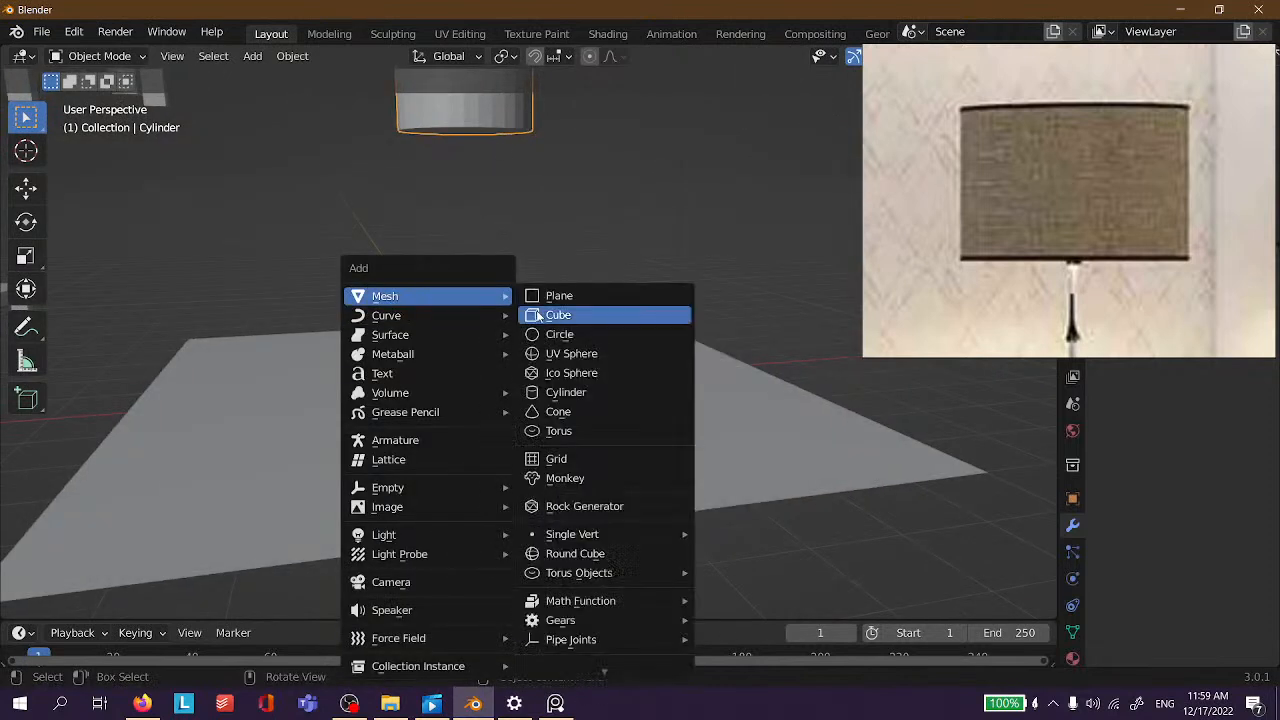
left_click(573, 393)
key("g")
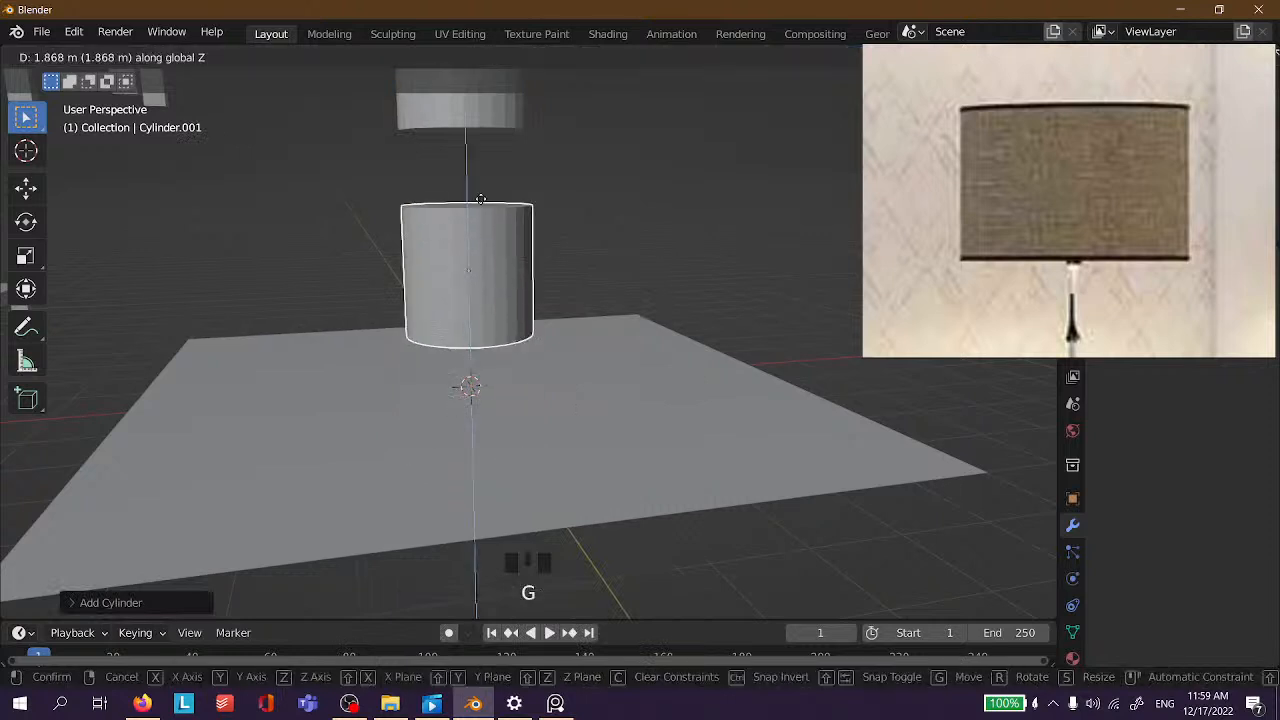
left_click(481, 199)
Scale the second cylinder to about 0.05 with Z locked, making it a thin lamp pole.
middle_click_drag(591, 189, 655, 220)
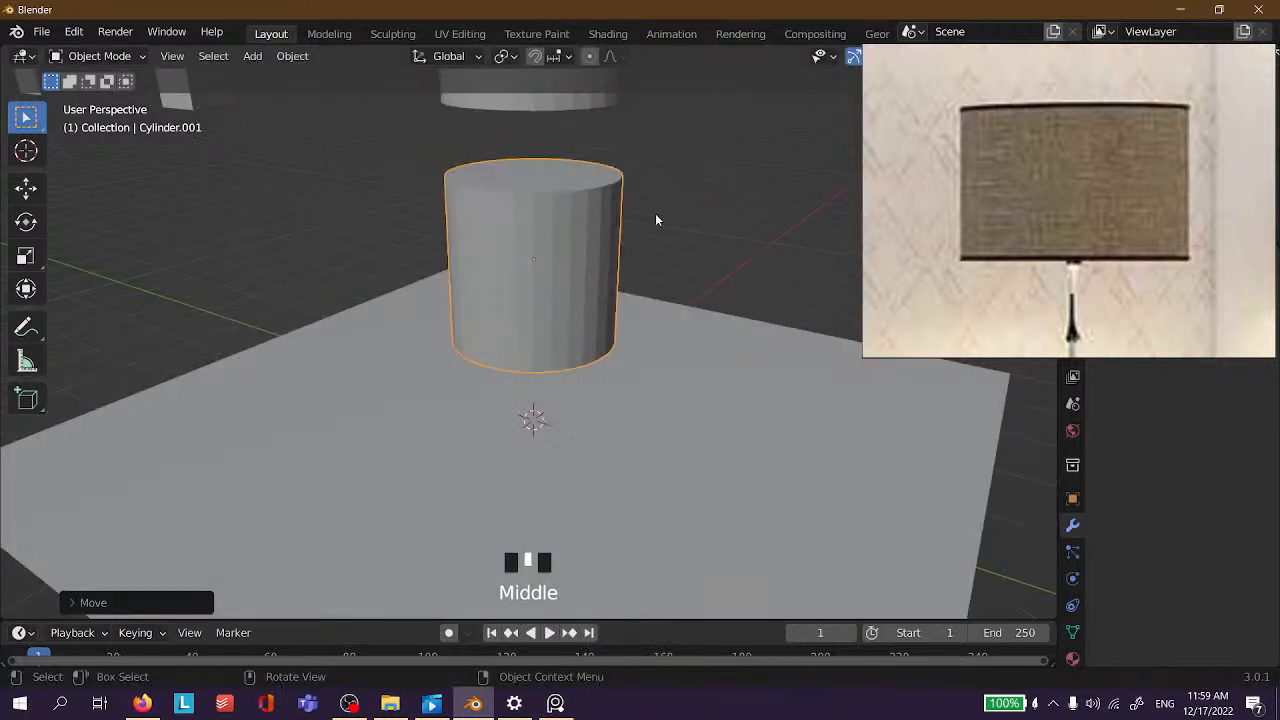
key("s")
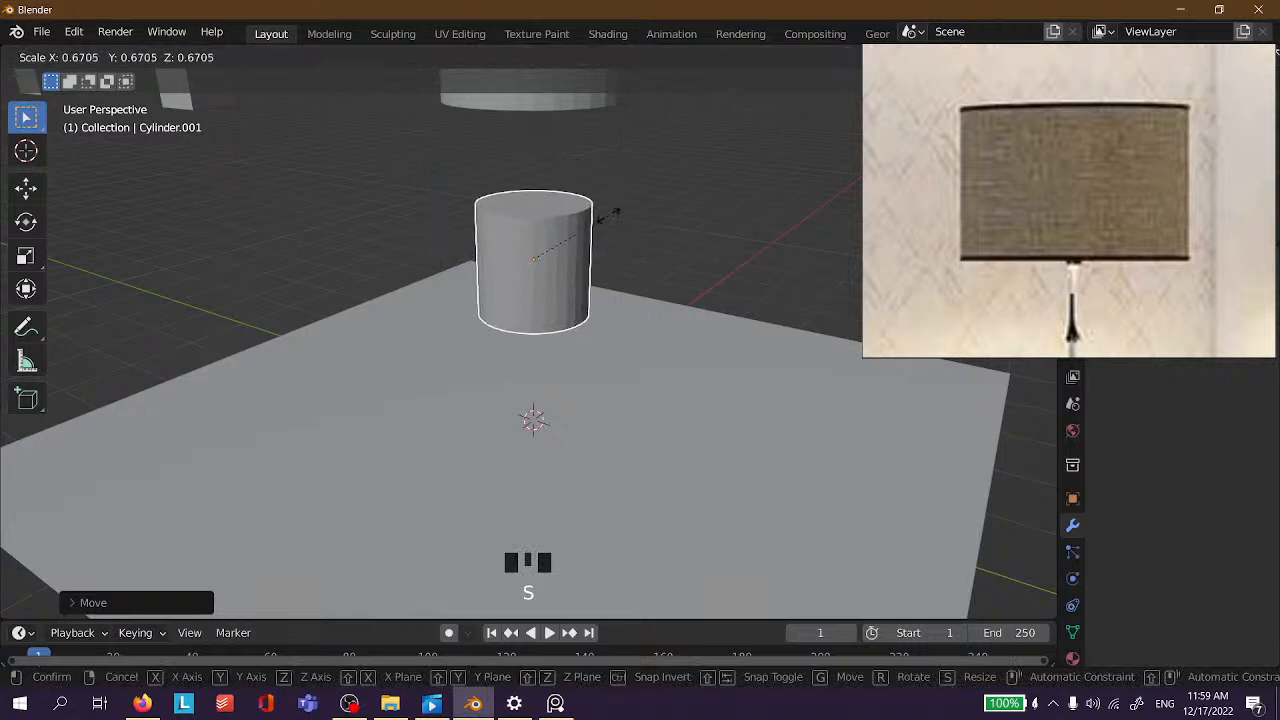
key("shift+z")
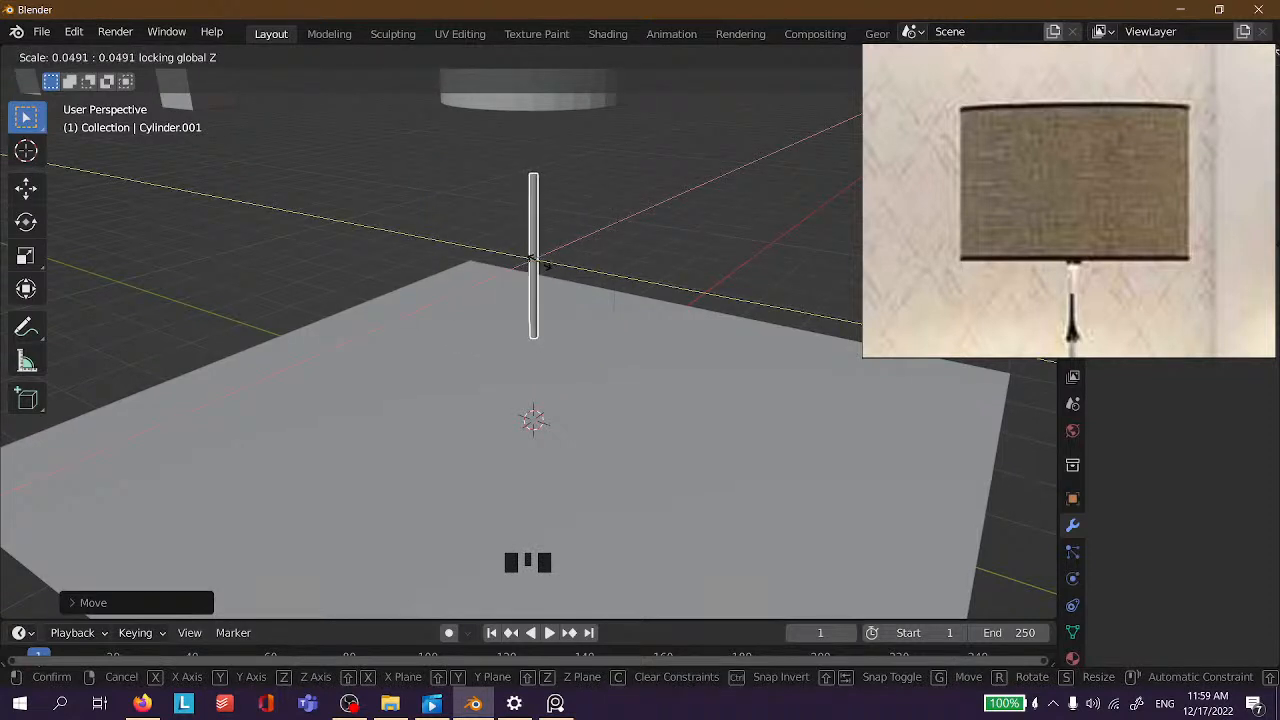
left_click(537, 258)
Select the thin pole and move it sideways, out from under the lampshade.
scroll(587, 152, "up", 2)
middle_click_drag(587, 152, 474, 448)
scroll(437, 404, "up", 3)
left_click(346, 362)
middle_click_drag(346, 362, 372, 362)
scroll(372, 363, "down", 2)
key("g")
left_click(792, 377)
middle_click_drag(792, 377, 568, 318)
Select the pole's top face in Edit Mode and snap the 3D cursor to it.
key("Tab")
scroll(495, 280, "up", 2)
key("3")
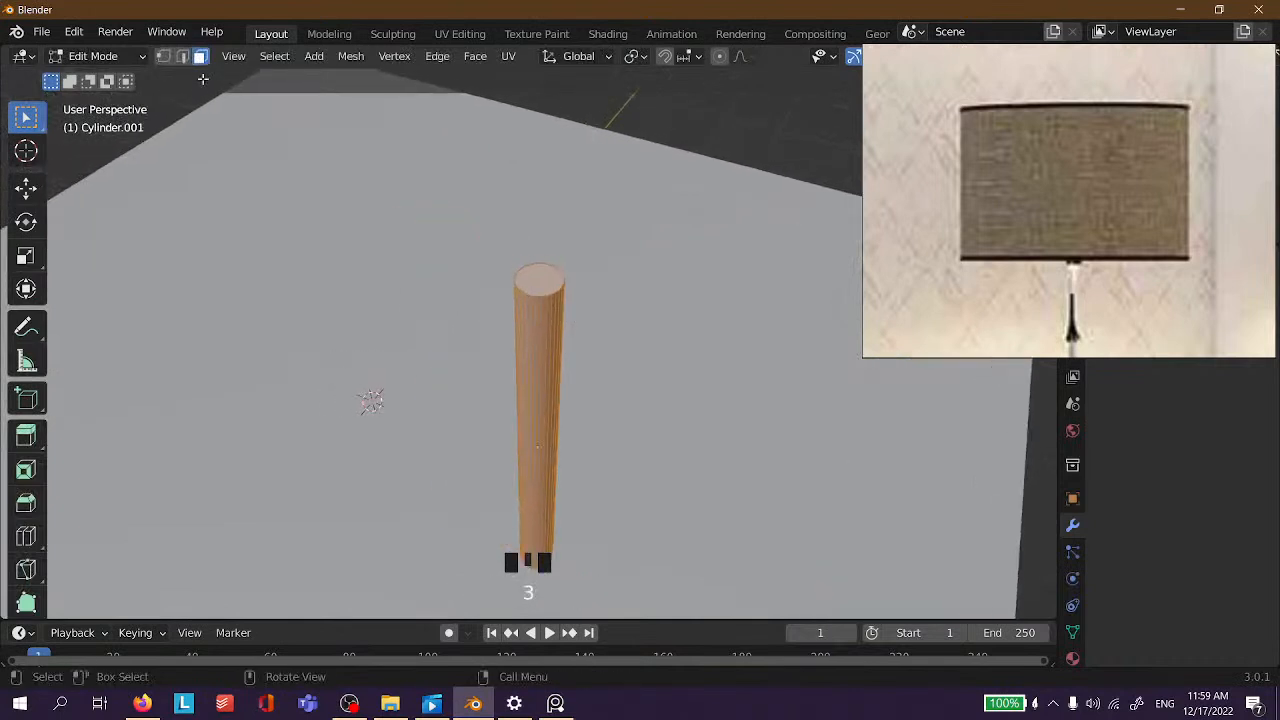
left_click(530, 276)
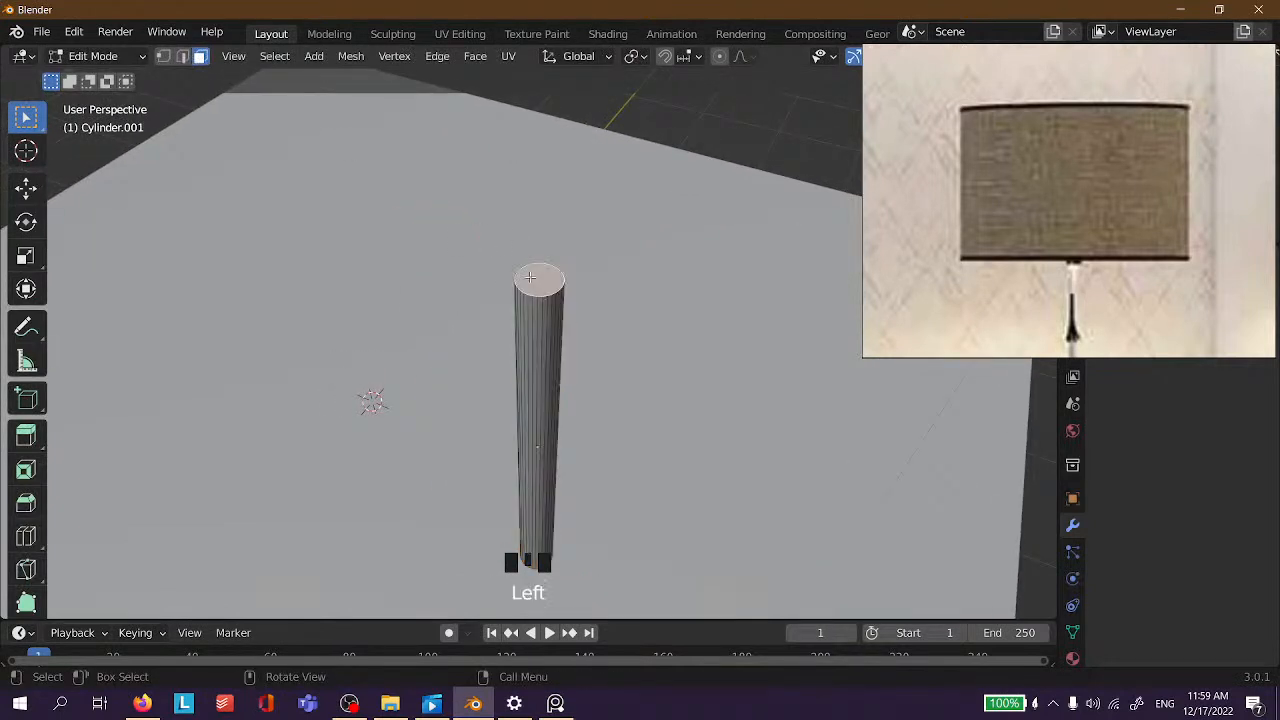
key("shift+s")
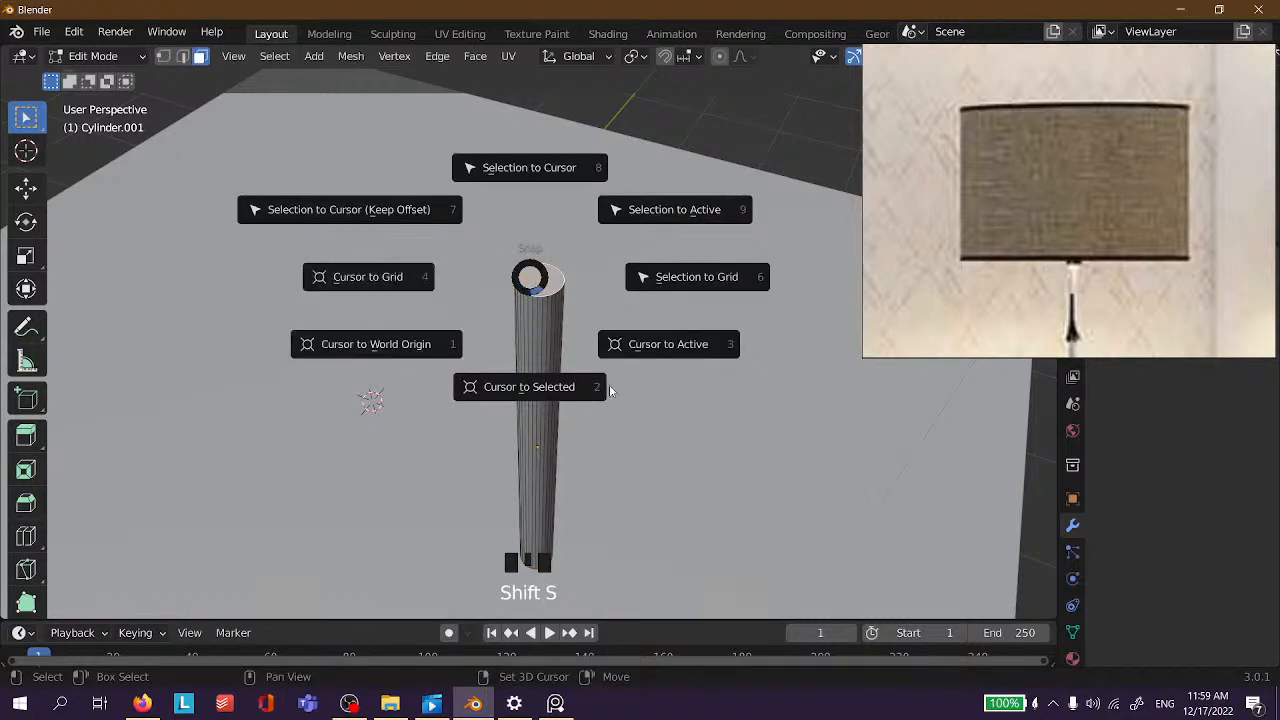
left_click(566, 388)
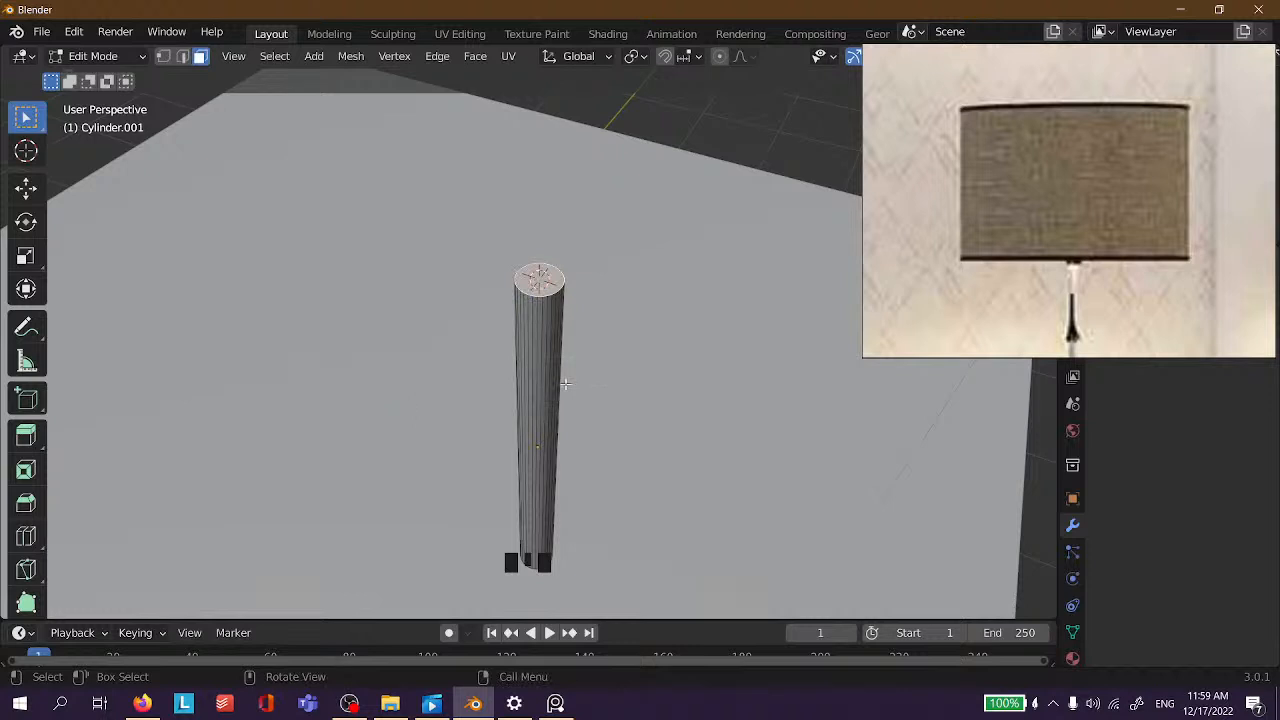
Return to Object Mode and set the pole's origin to the 3D cursor.
key("Tab")
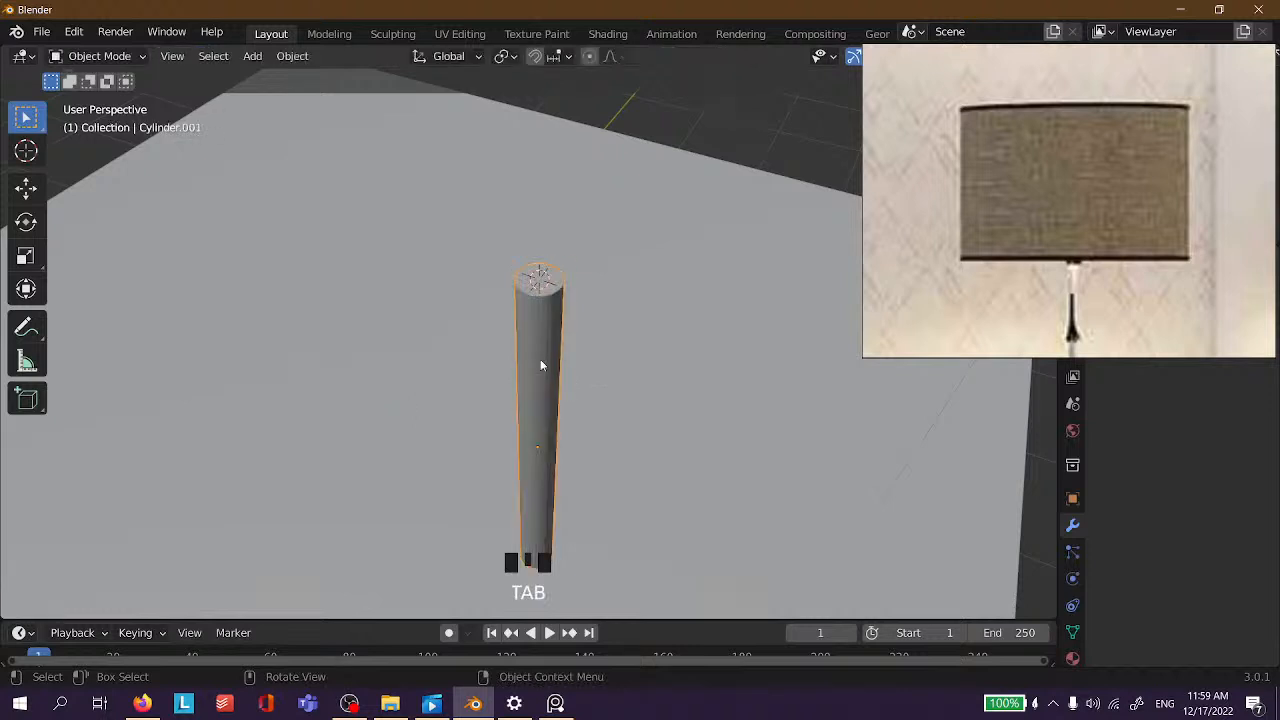
right_click(541, 365)
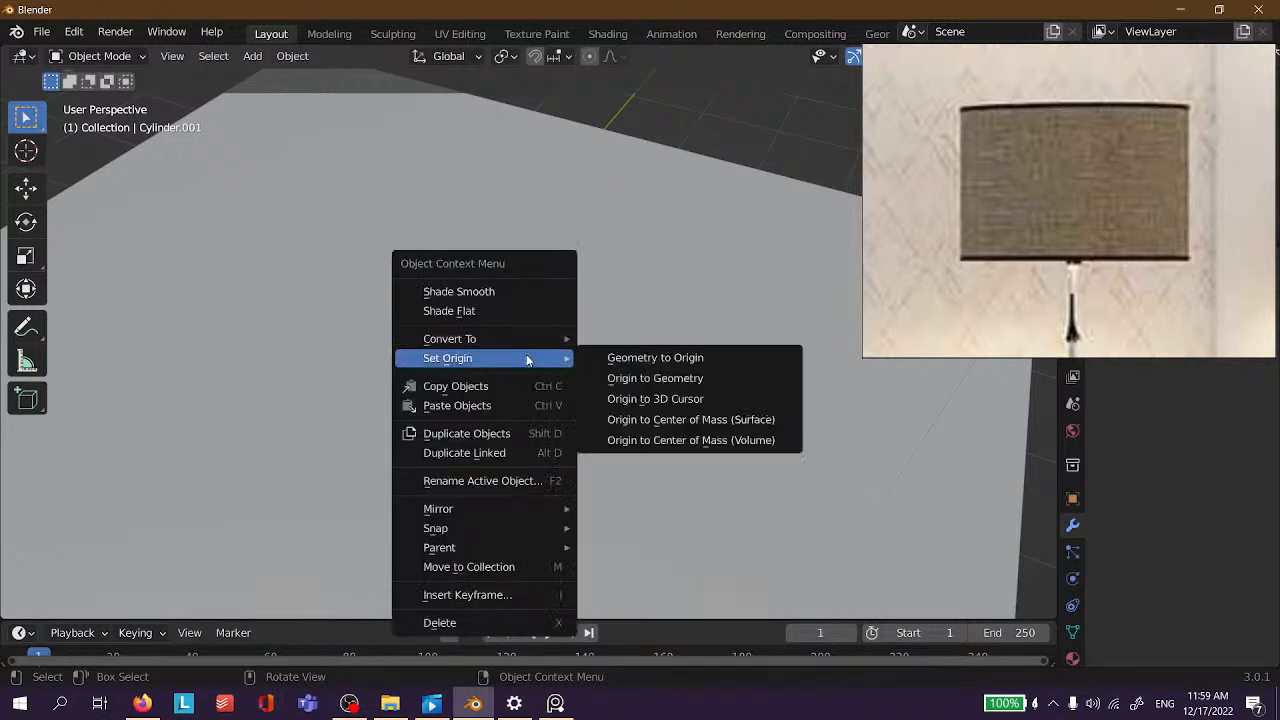
left_click(673, 398)
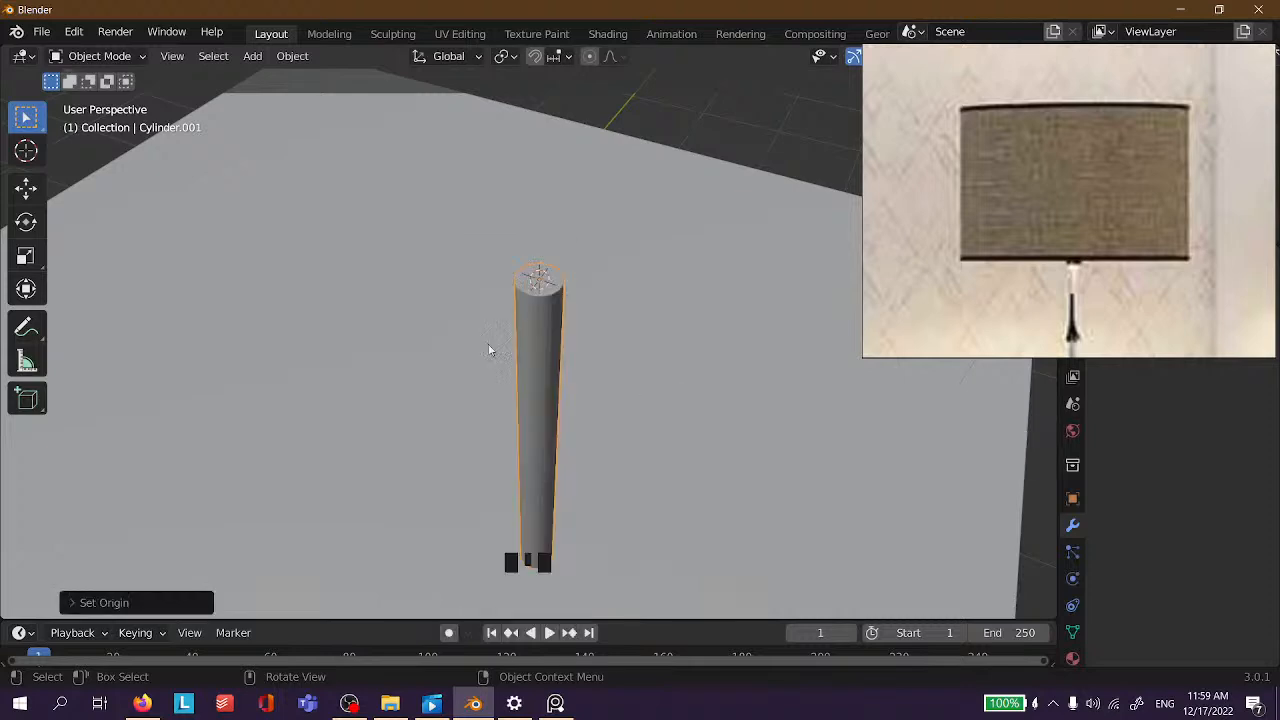
Move the pole freely toward the underside of the lampshade and check its position from another angle.
scroll(373, 272, "up", 2)
middle_click_drag(373, 272, 722, 135)
scroll(552, 256, "down", 3)
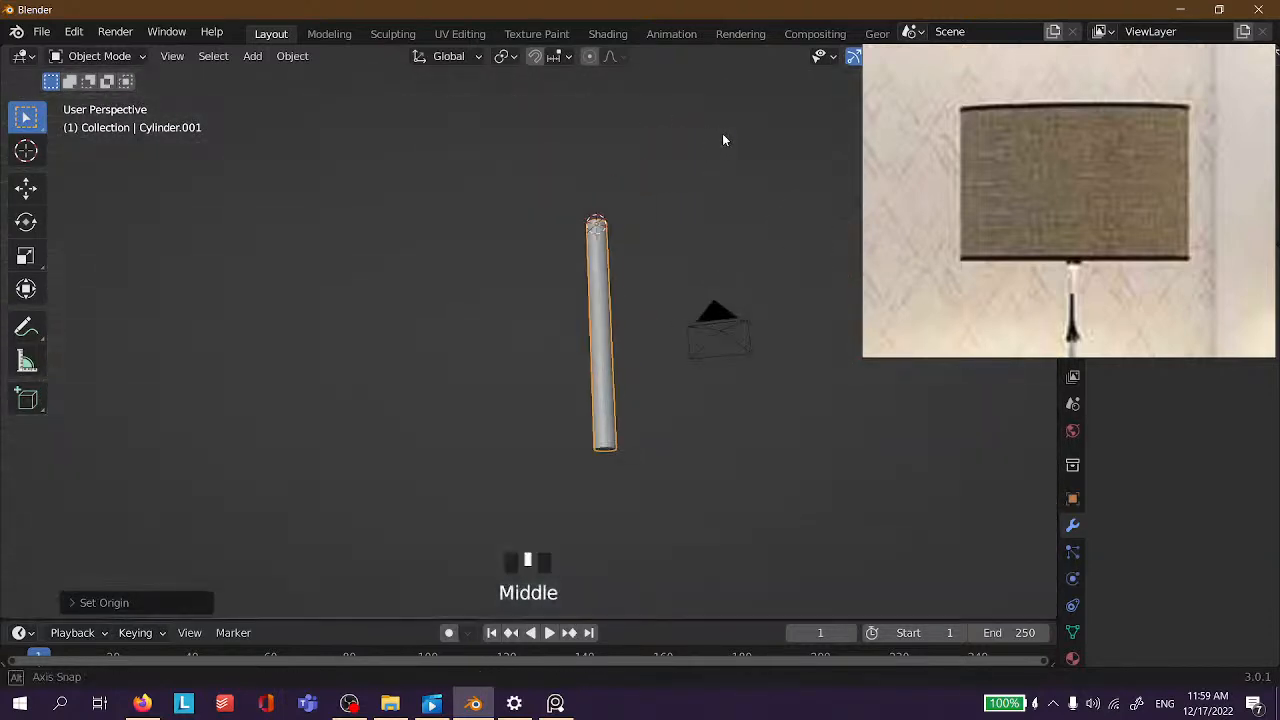
scroll(658, 220, "down", 3)
middle_click_drag(658, 220, 587, 292)
middle_click_drag(585, 240, 688, 294)
key("g")
left_click(576, 188)
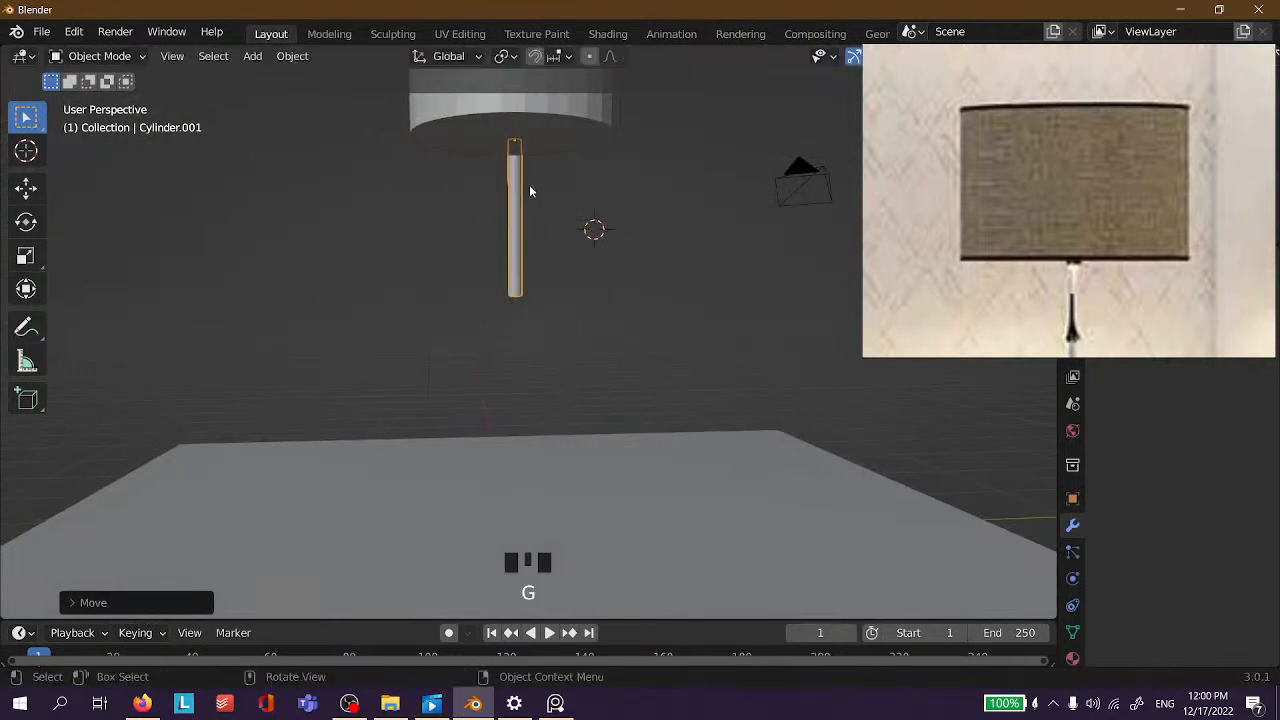
middle_click_drag(574, 191, 286, 183)
scroll(394, 130, "up", 2)
middle_click_drag(394, 130, 591, 346)
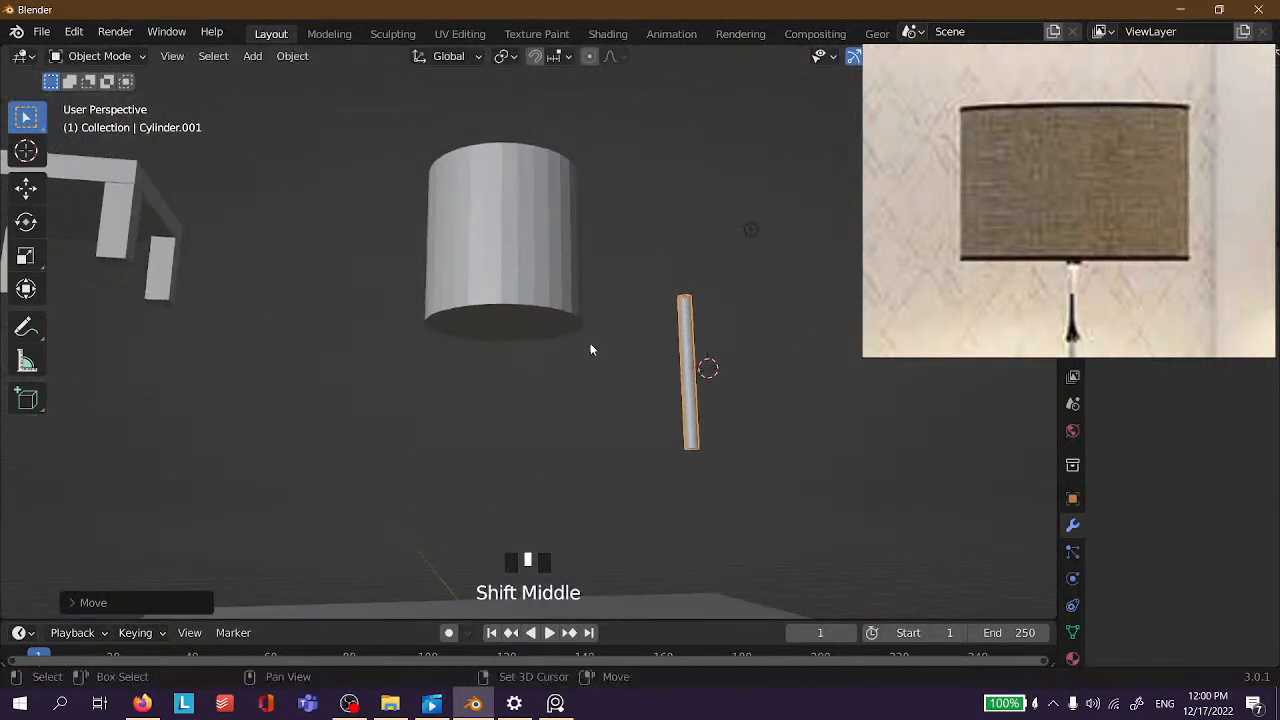
Snap the 3D cursor to the lampshade's bottom face in Edit Mode, and return to Object Mode.
left_click(534, 289)
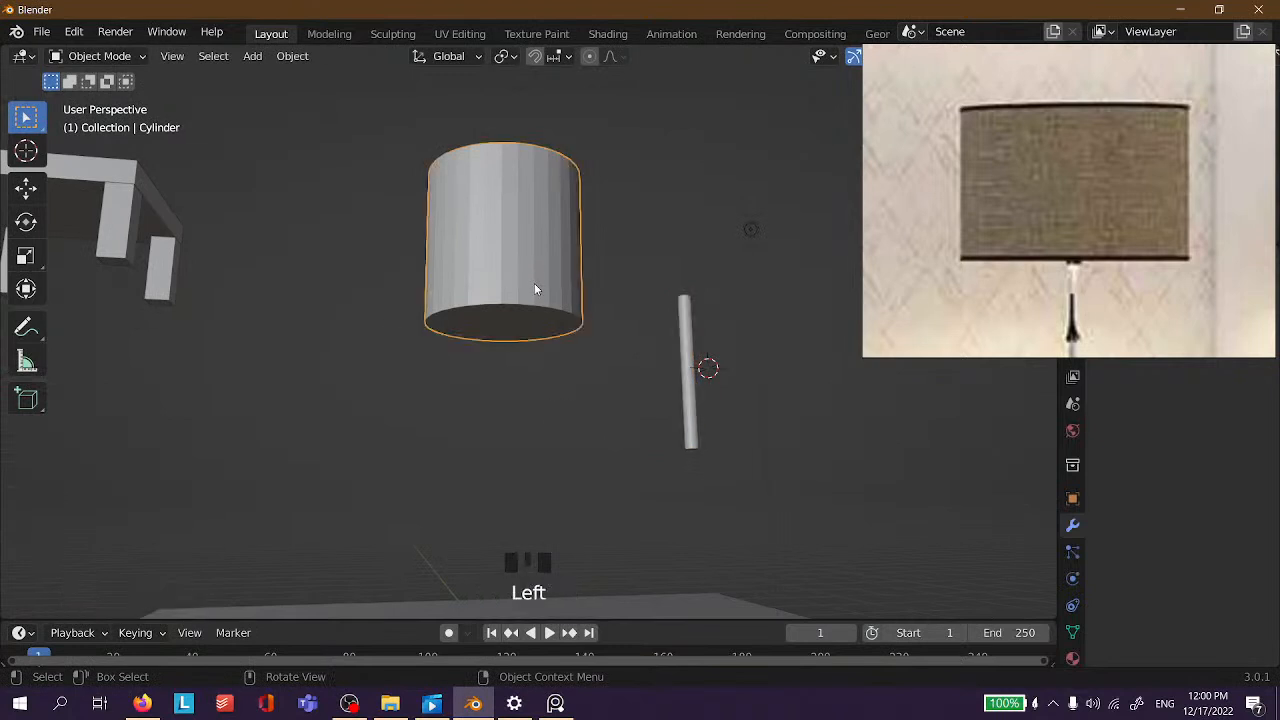
key("Tab")
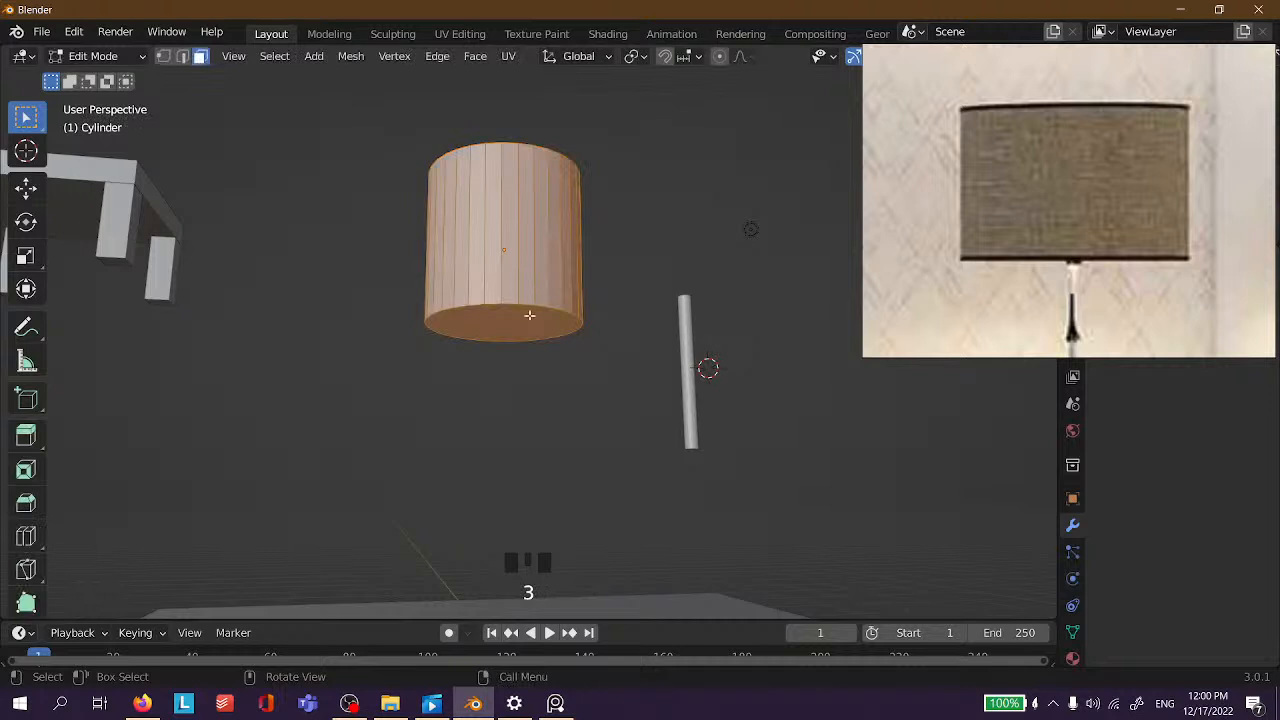
left_click(529, 315)
key("shift+s")
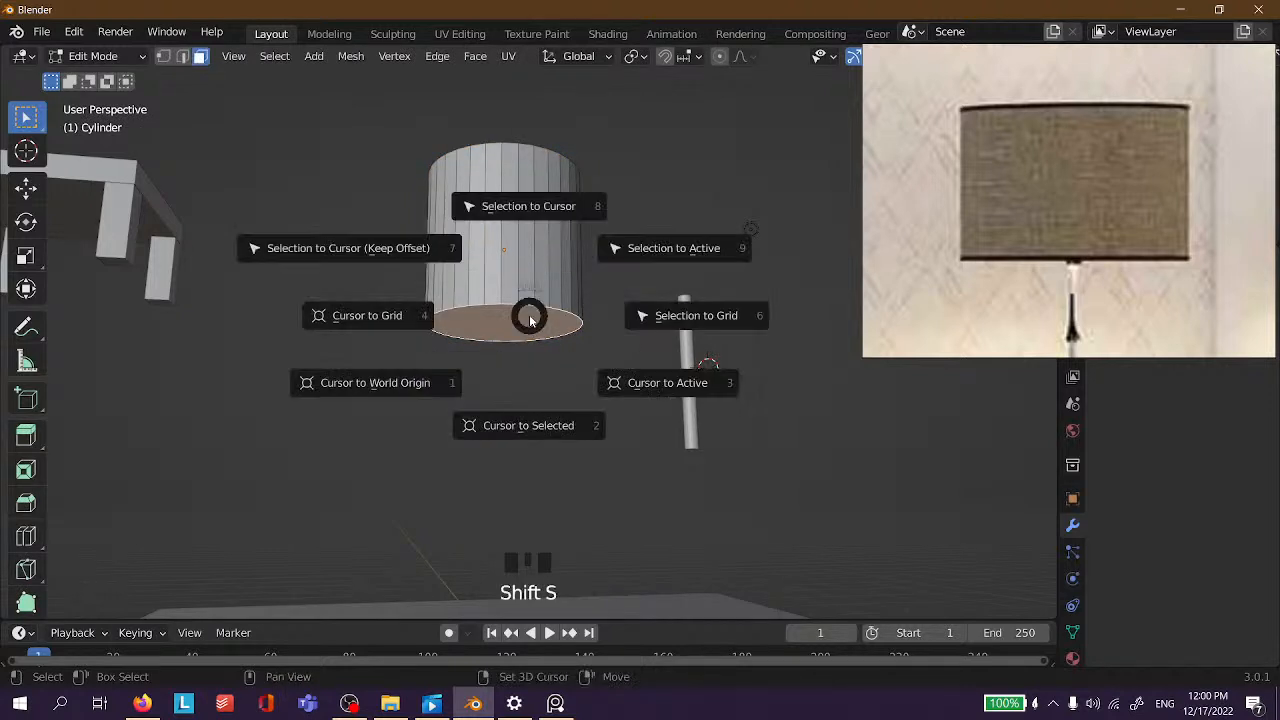
left_click(519, 441)
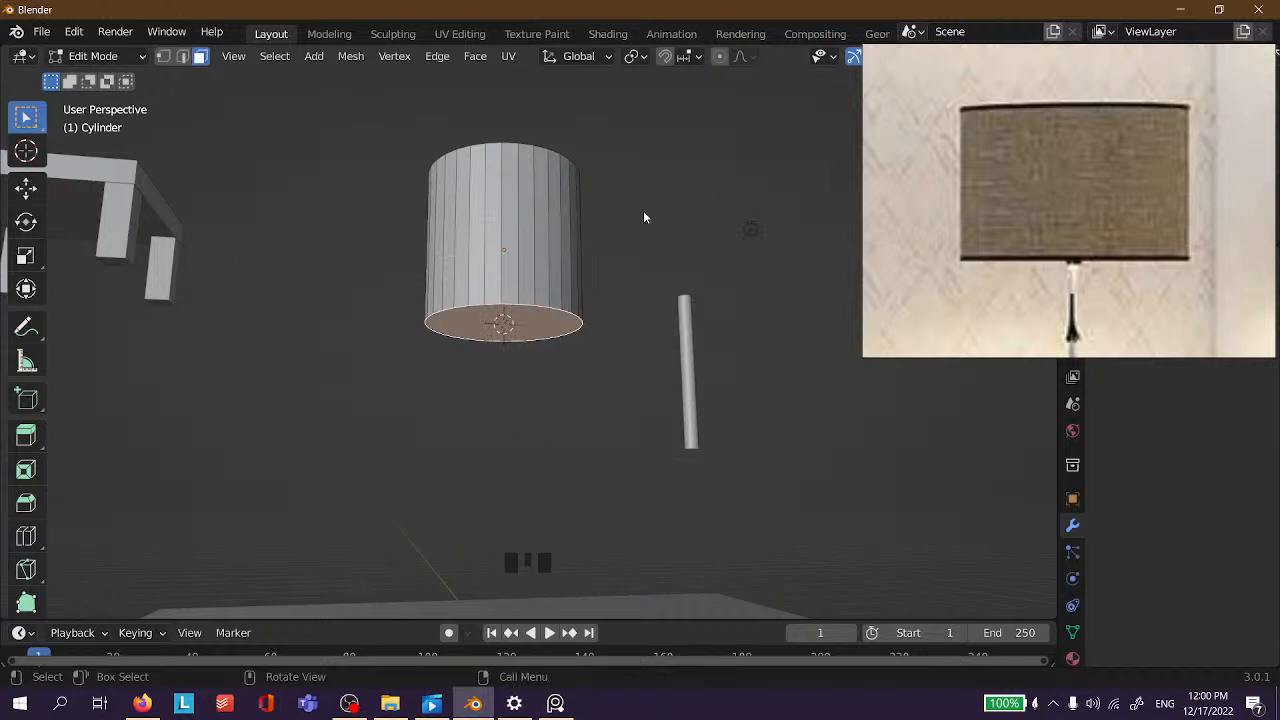
key("Tab")
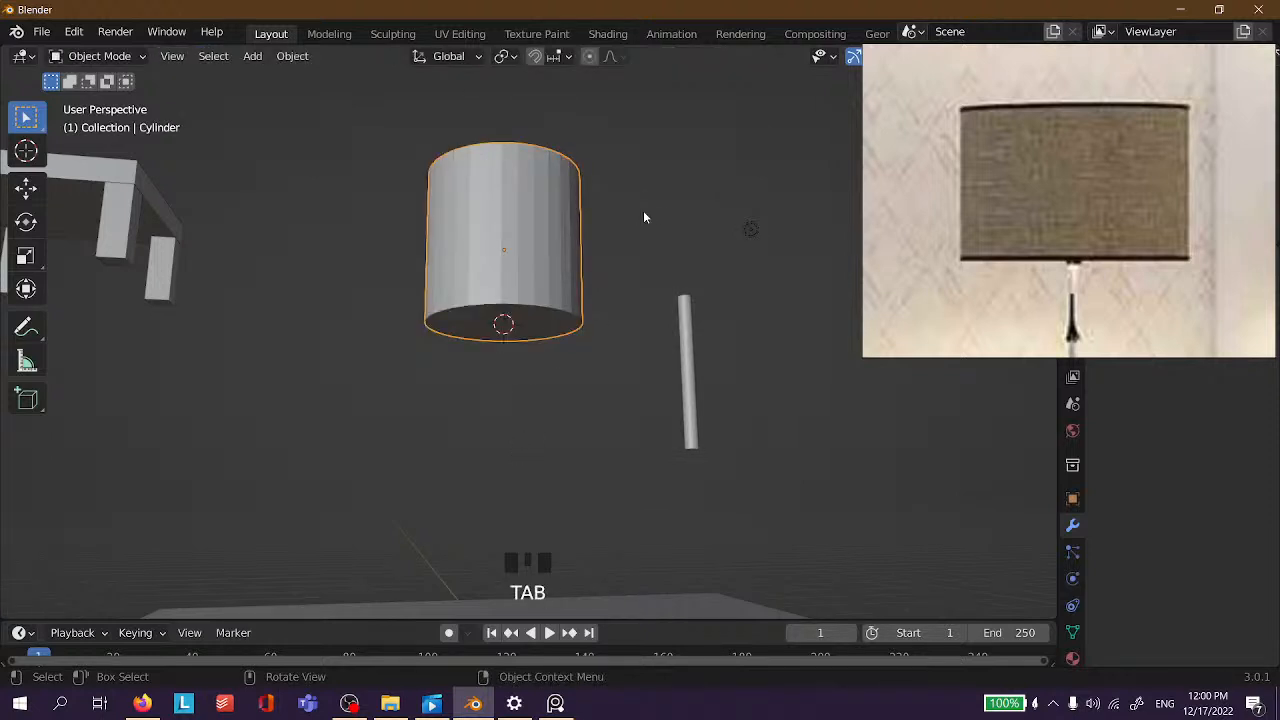
left_click(689, 362)
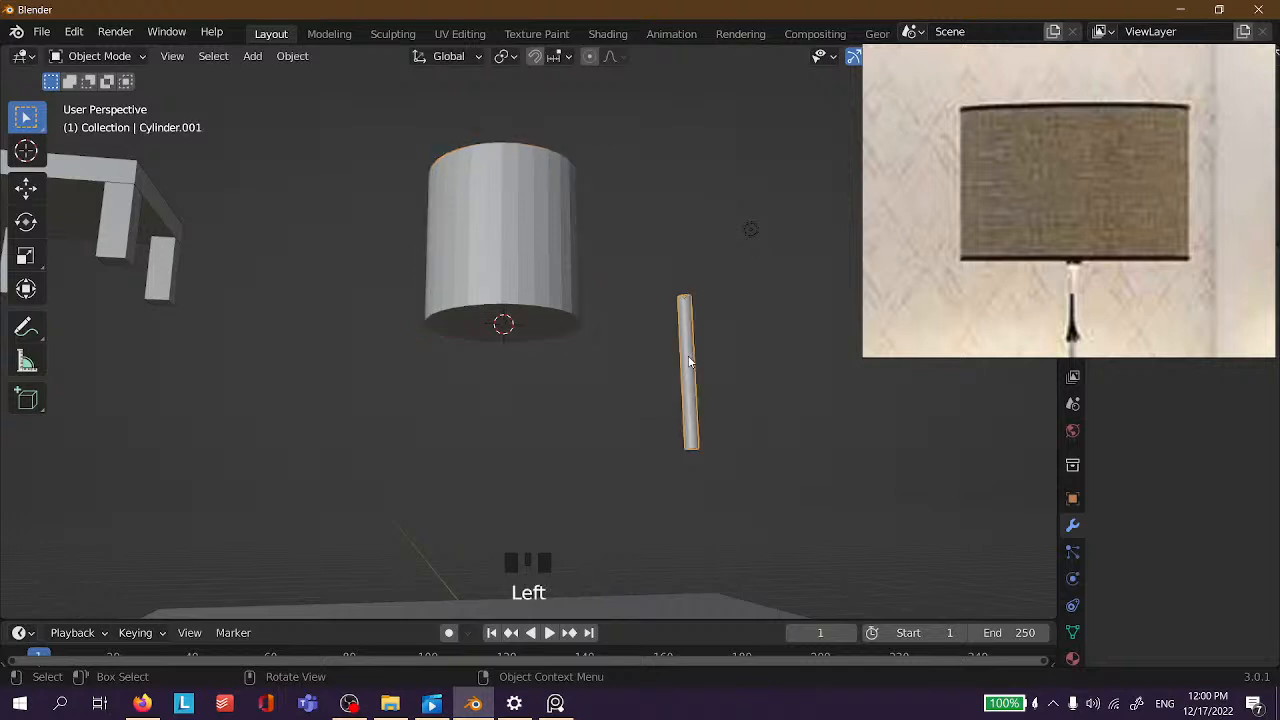
scroll(669, 365, "down", 2)
middle_click_drag(557, 386, 618, 381)
key("shift+s")
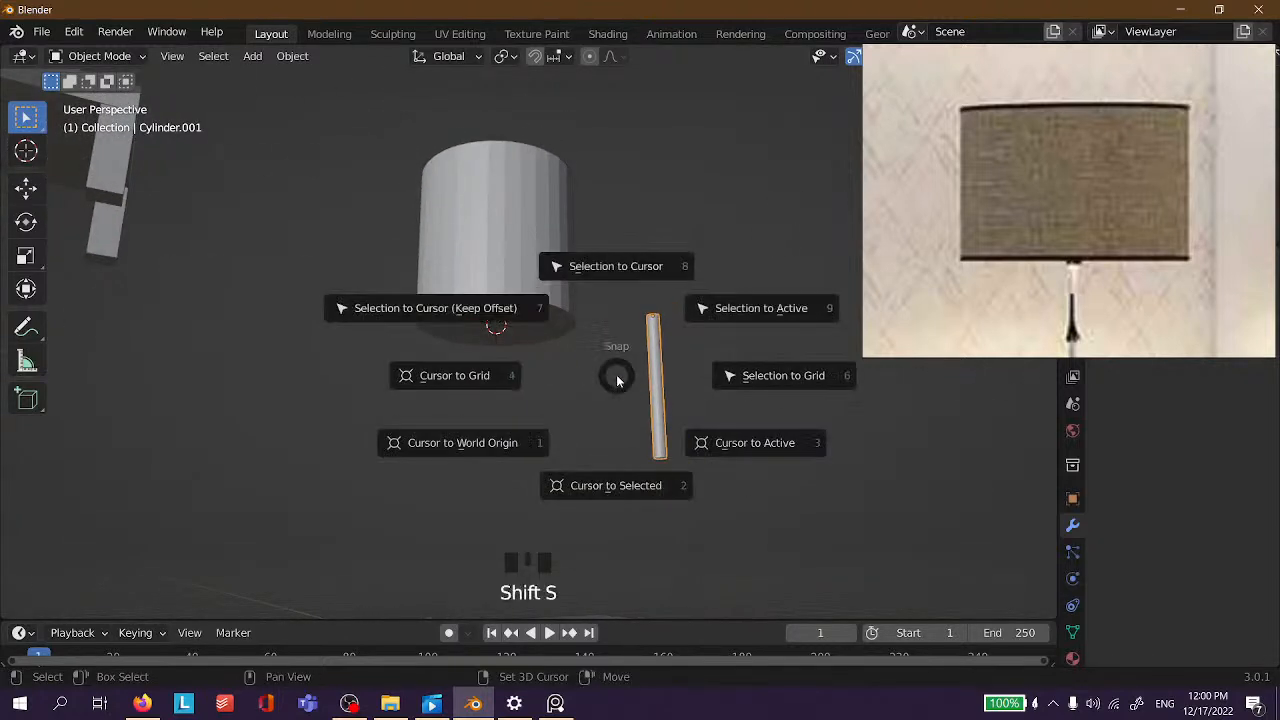
left_click(655, 487)
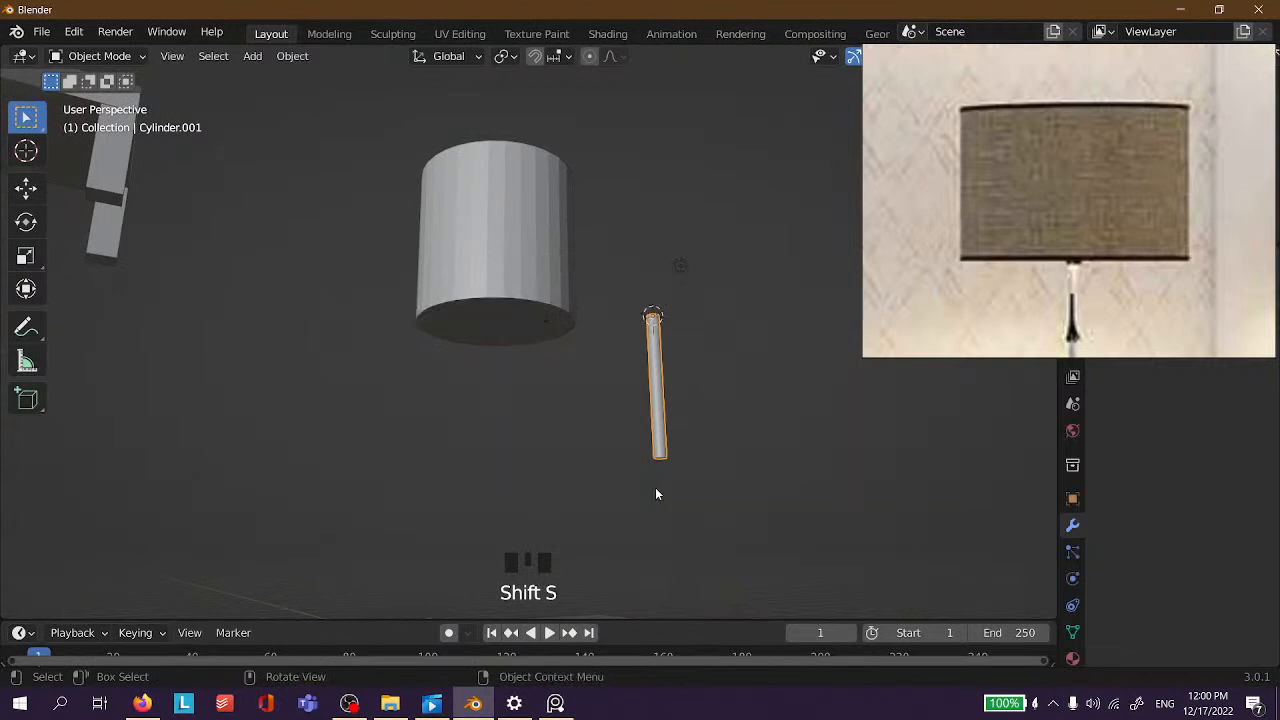
key("ctrl+z")
Snap the 3D cursor to the lampshade's bottom face in Edit Mode and return to Object Mode.
left_click(470, 297)
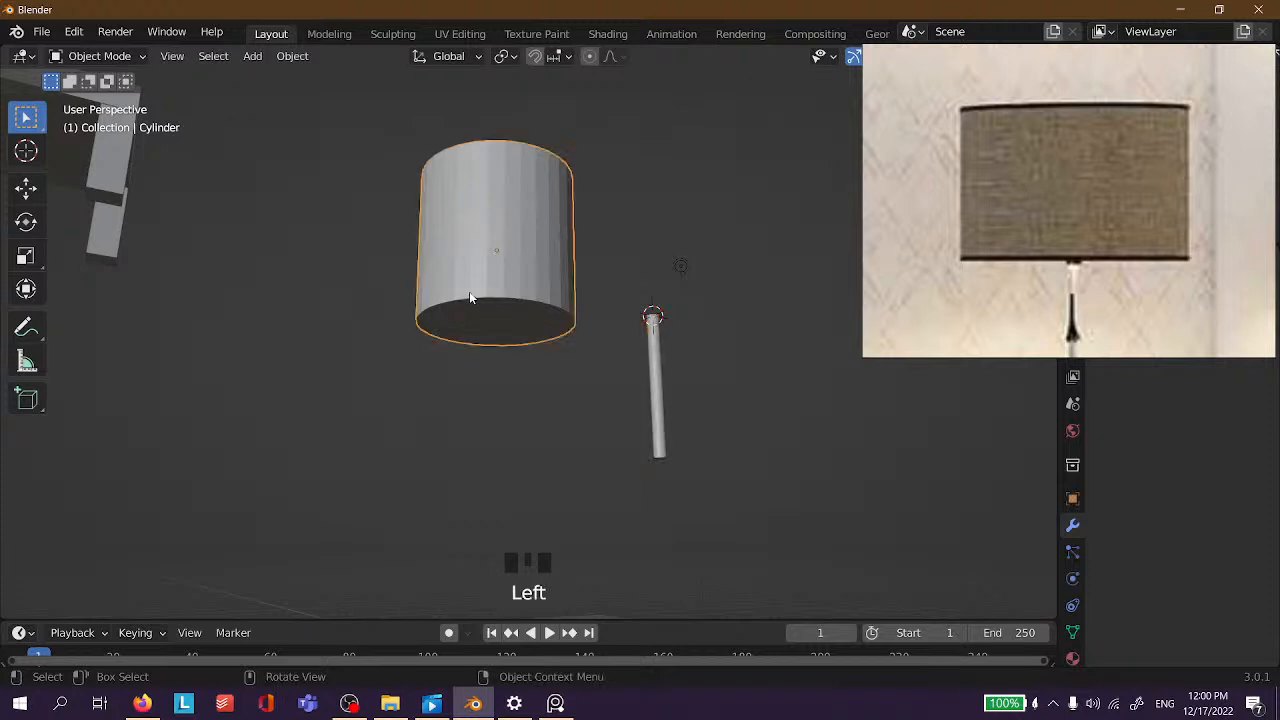
key("Tab")
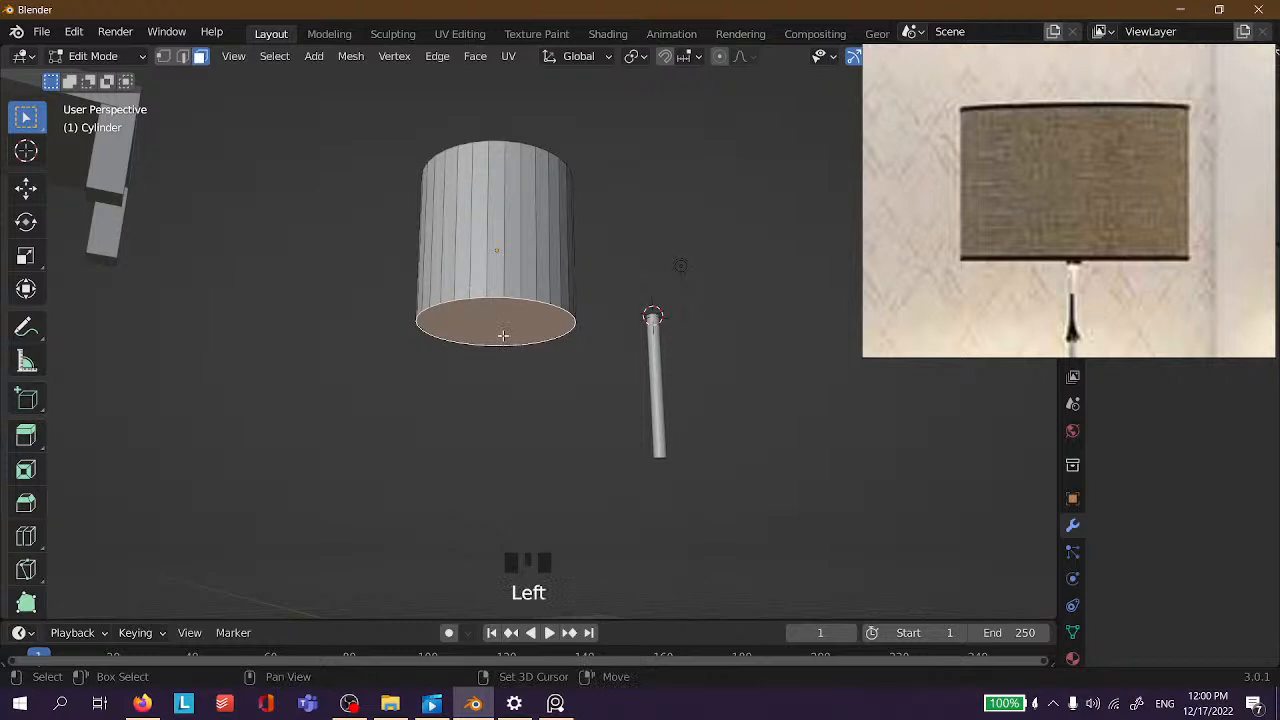
key("shift+s")
left_click(505, 497)
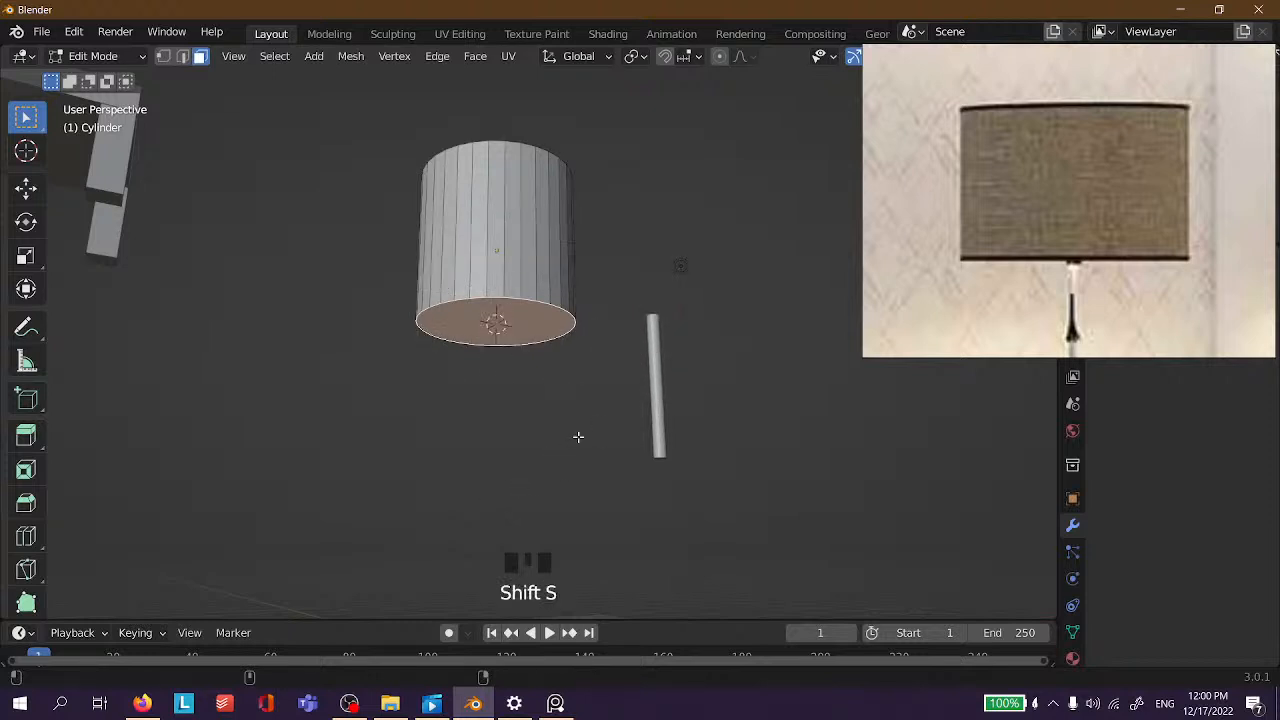
key("Tab")
Snap the pole to the 3D cursor so its top meets the underside of the lampshade.
left_click(660, 367)
key("shift+s")
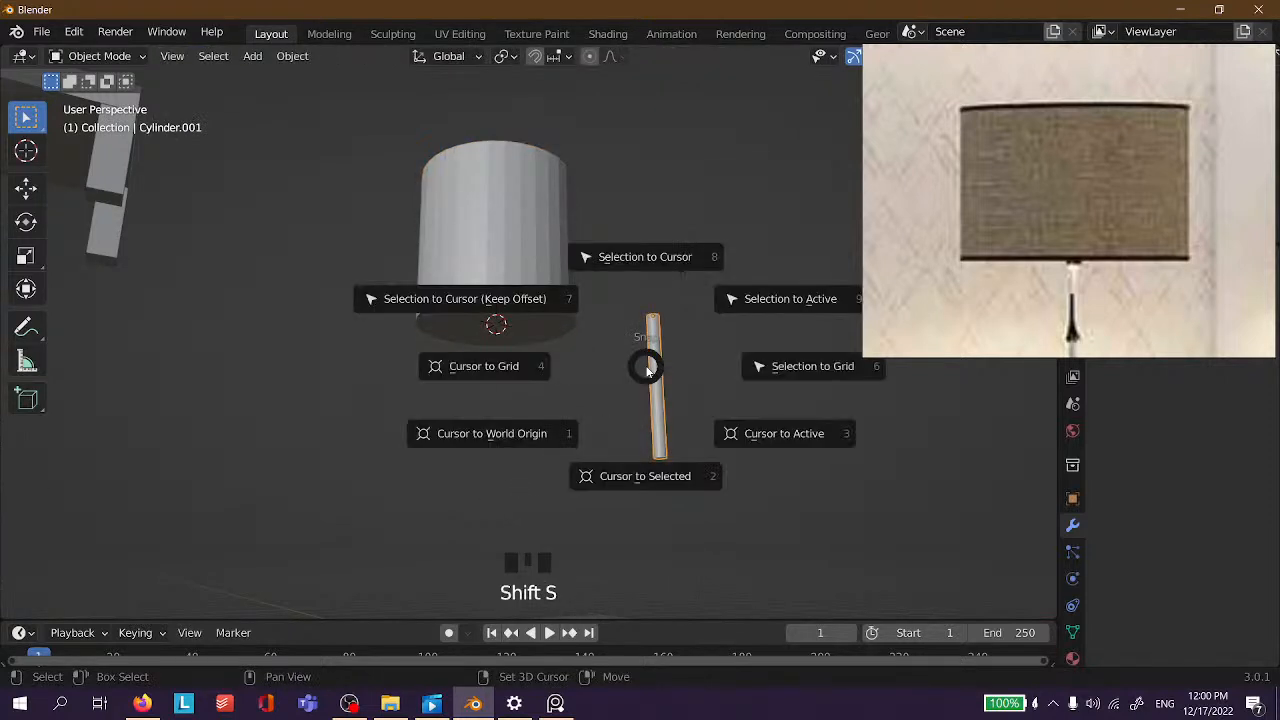
left_click(646, 245)
scroll(657, 270, "down", 4)
middle_click_drag(663, 343, 449, 377)
left_click(697, 273)
scroll(596, 322, "up", 3)
mouse_move(596, 322)
middle_mouse_down()
mouse_move(482, 210)
mouse_move(538, 325)
mouse_move(470, 340)
mouse_move(586, 318)
middle_mouse_up()
Lengthen the pole downward from the lampshade by scaling it along the Z axis.
left_click(553, 364)
scroll(539, 341, "up", 2)
key("s")
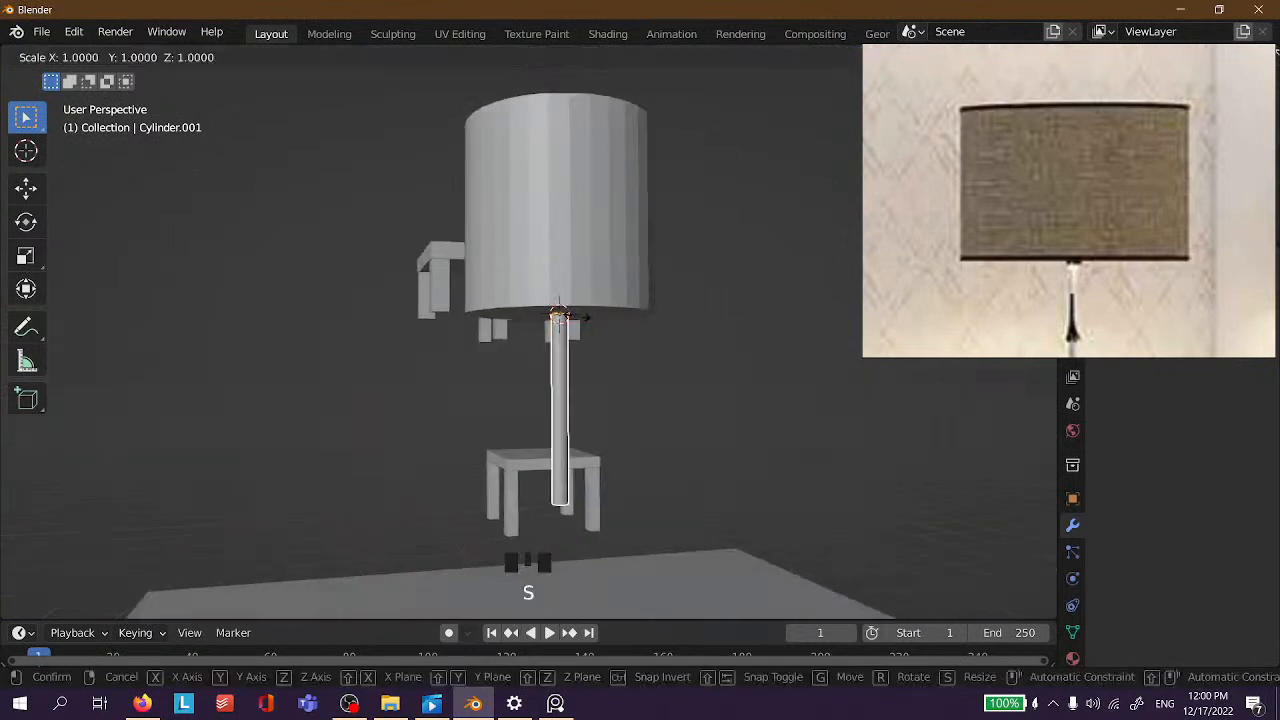
key("z")
left_click(612, 377)
scroll(612, 377, "down", 3)
left_click(698, 362)
scroll(597, 454, "down", 3)
middle_click_drag(597, 454, 540, 480)
scroll(543, 483, "down", 3)
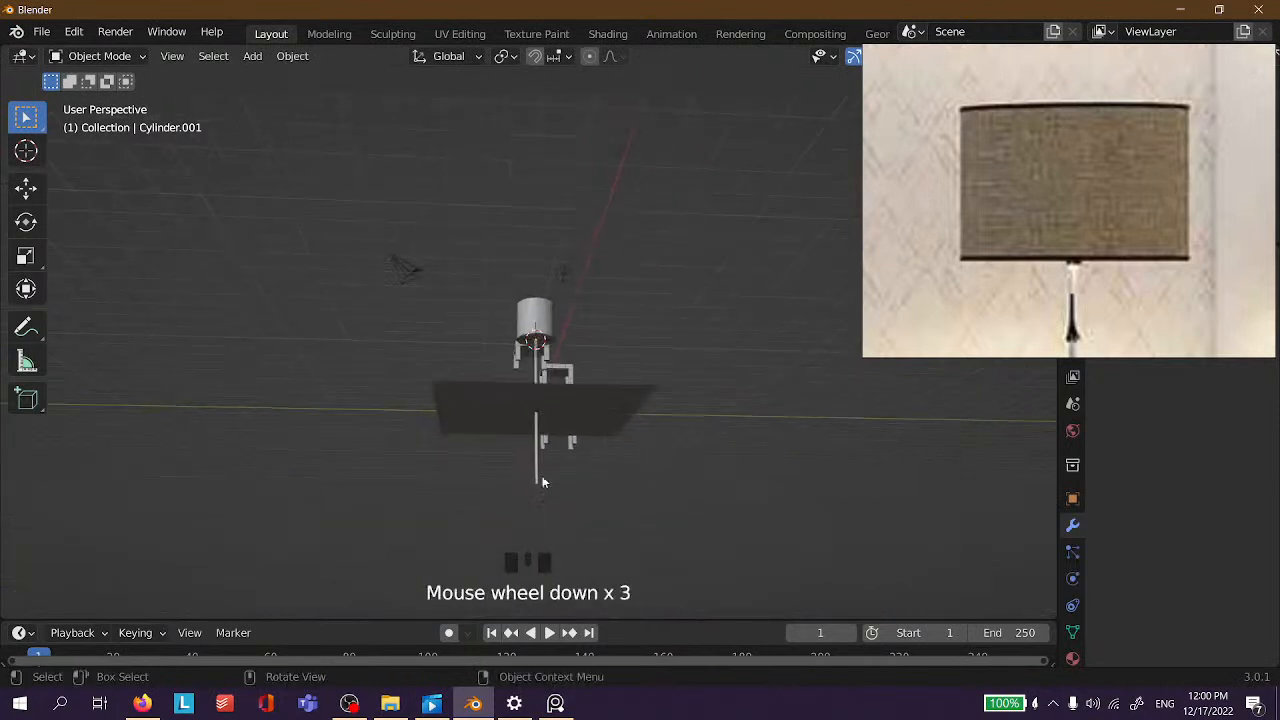
Shorten the pole along the Z axis so that its lower end comes near the floor plane.
left_click(537, 468)
key("s")
key("z")
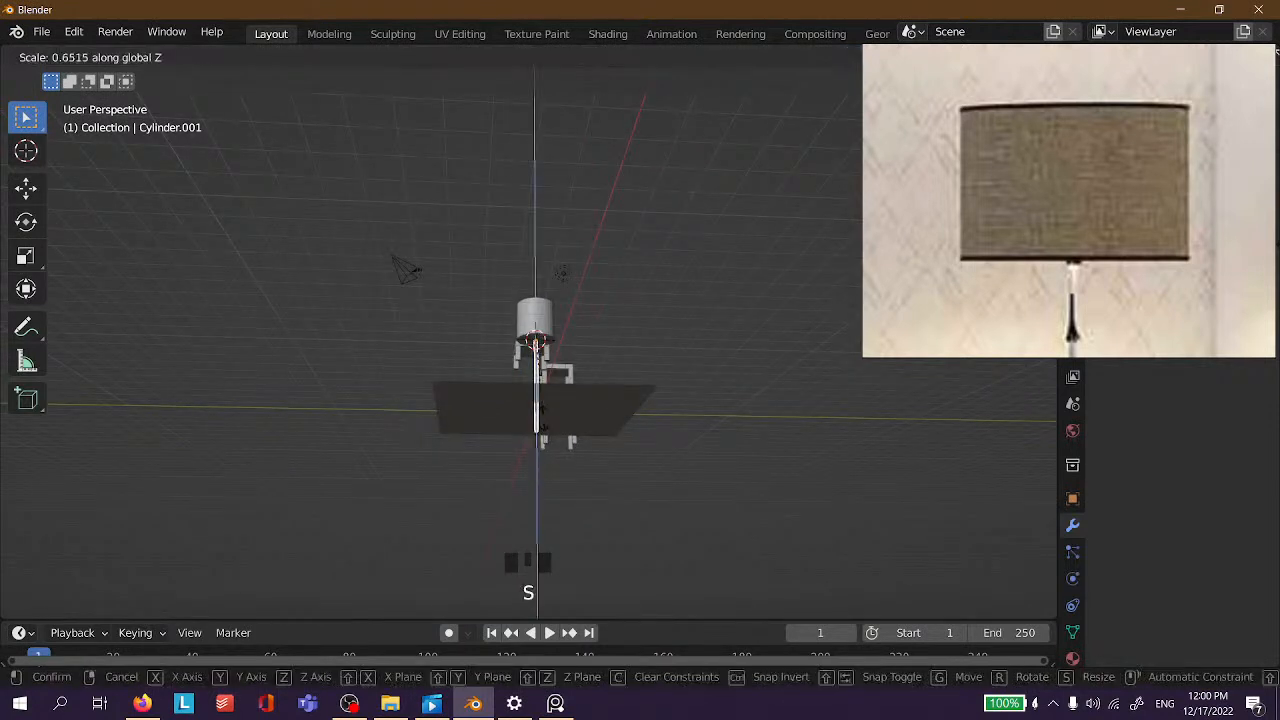
left_click(628, 343)
middle_click_drag(628, 343, 574, 461)
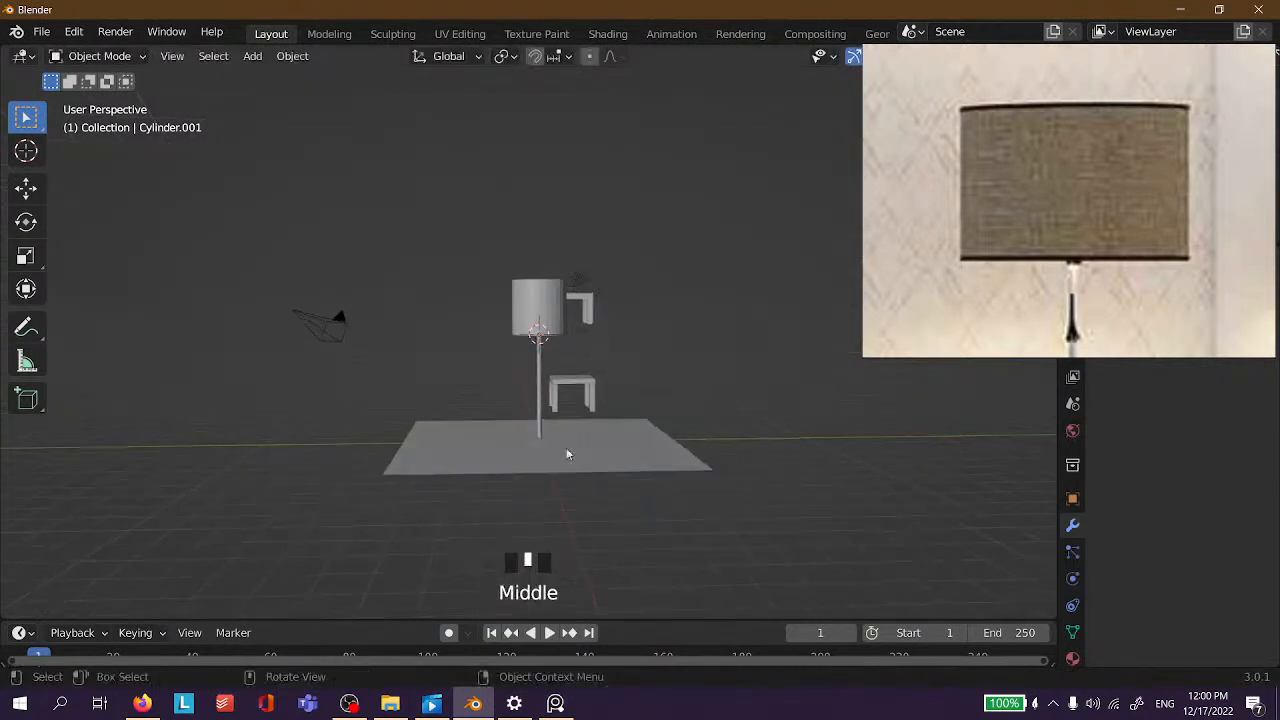
Examine the lamp's shade and pole alignment from above, the sides and close up.
scroll(553, 407, "up", 3)
scroll(548, 400, "up", 2)
left_click(571, 265)
middle_click_drag(571, 265, 659, 485)
left_click(706, 286)
left_click(583, 286)
middle_click_drag(583, 286, 777, 200)
scroll(582, 207, "up", 3)
middle_click_drag(580, 207, 469, 373)
left_click(508, 298)
middle_click_drag(508, 298, 437, 283)
left_click(437, 283)
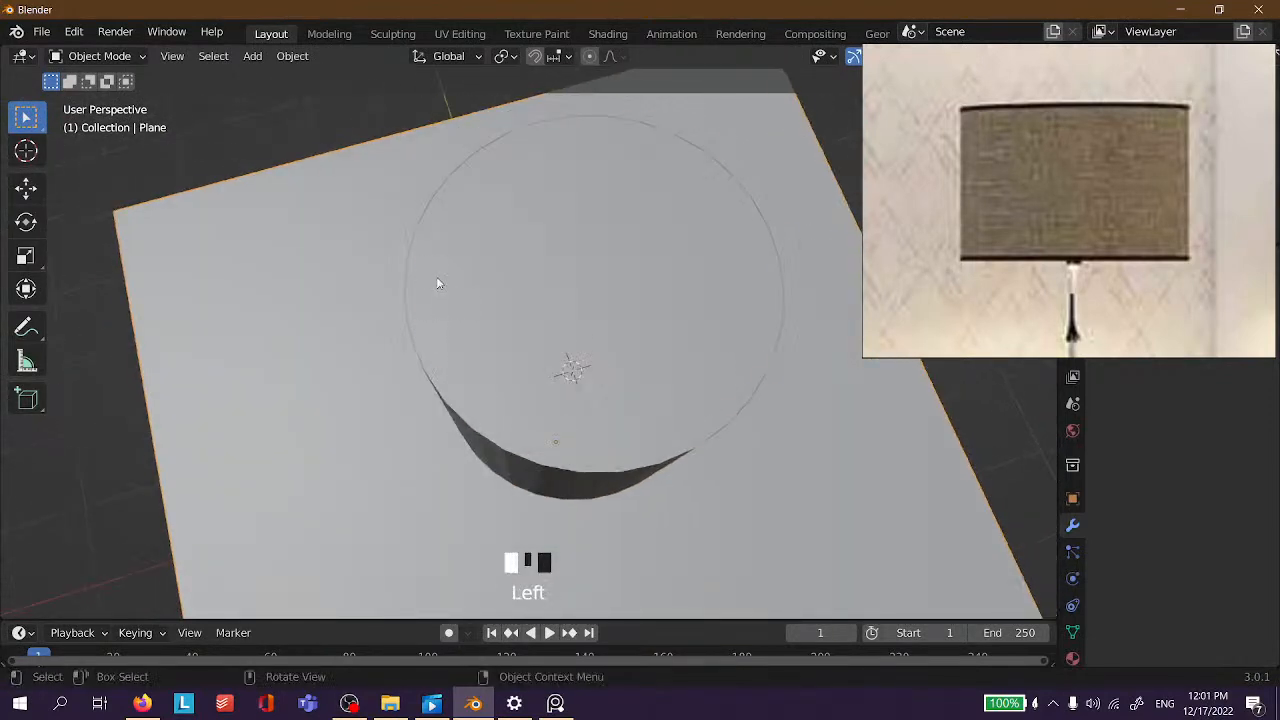
middle_click_drag(569, 359, 528, 263)
scroll(572, 242, "down", 4)
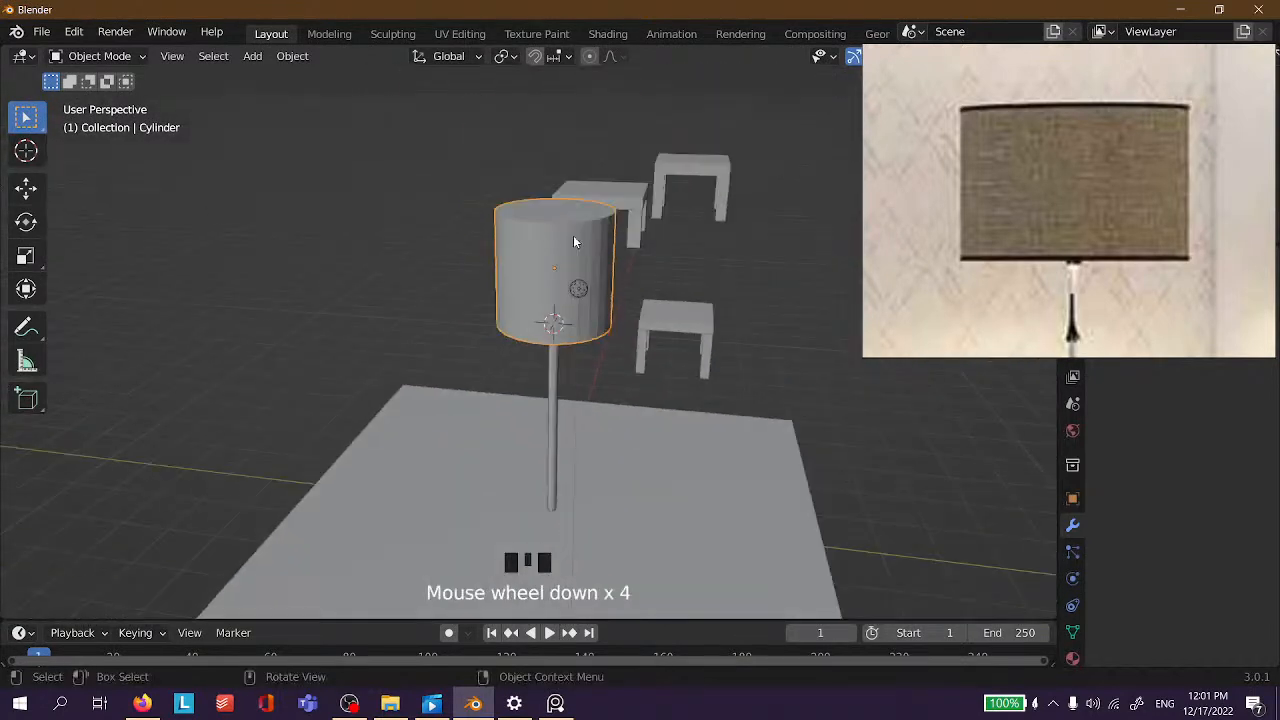
left_click(720, 250)
scroll(404, 246, "up", 3)
middle_click_drag(404, 246, 620, 222)
Apply Shade Smooth to the lampshade.
left_click(517, 201)
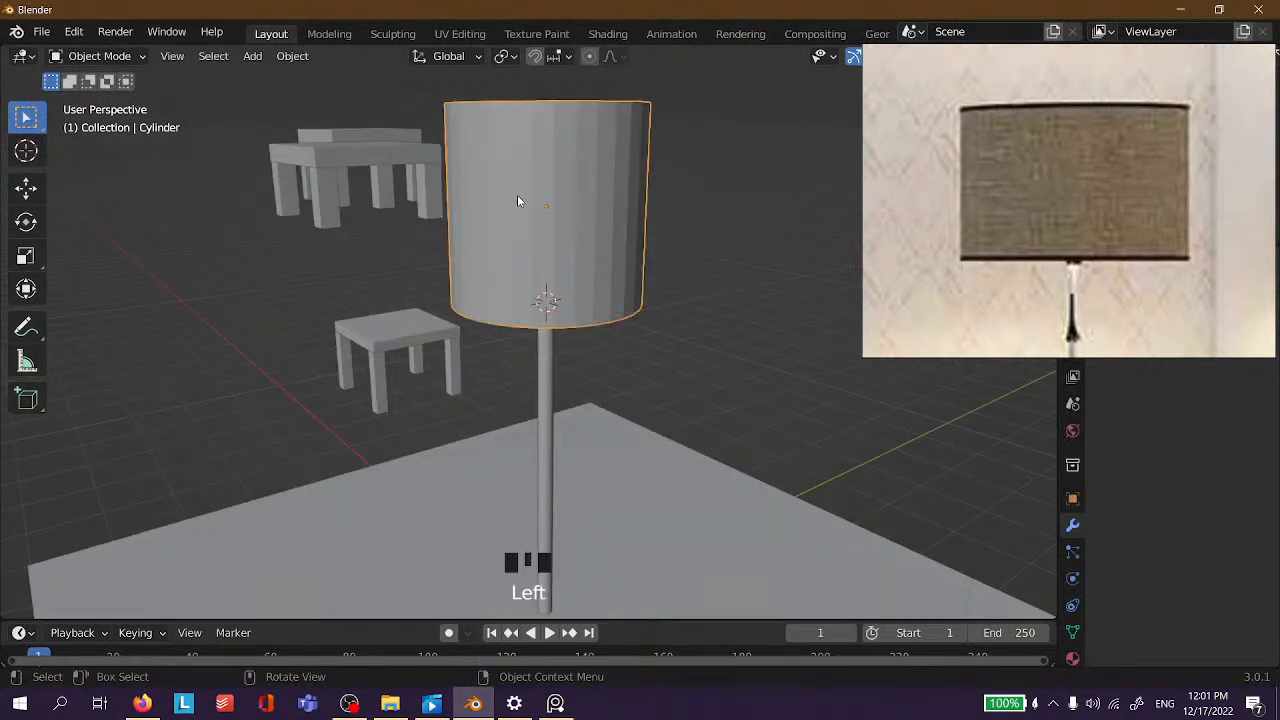
right_click(517, 201)
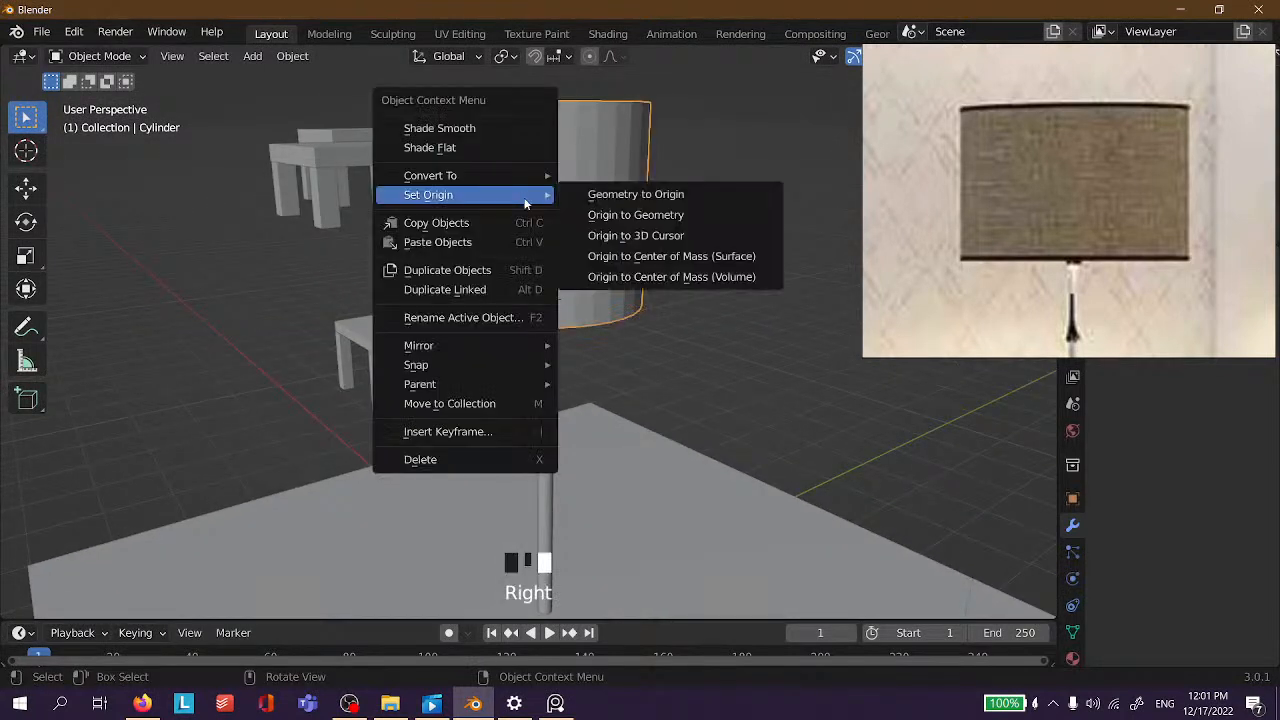
left_click(452, 130)
mouse_move(780, 197)
middle_mouse_down()
mouse_move(554, 220)
mouse_move(192, 223)
mouse_move(586, 215)
mouse_move(717, 390)
mouse_move(442, 378)
mouse_move(508, 238)
mouse_move(808, 163)
middle_mouse_up()
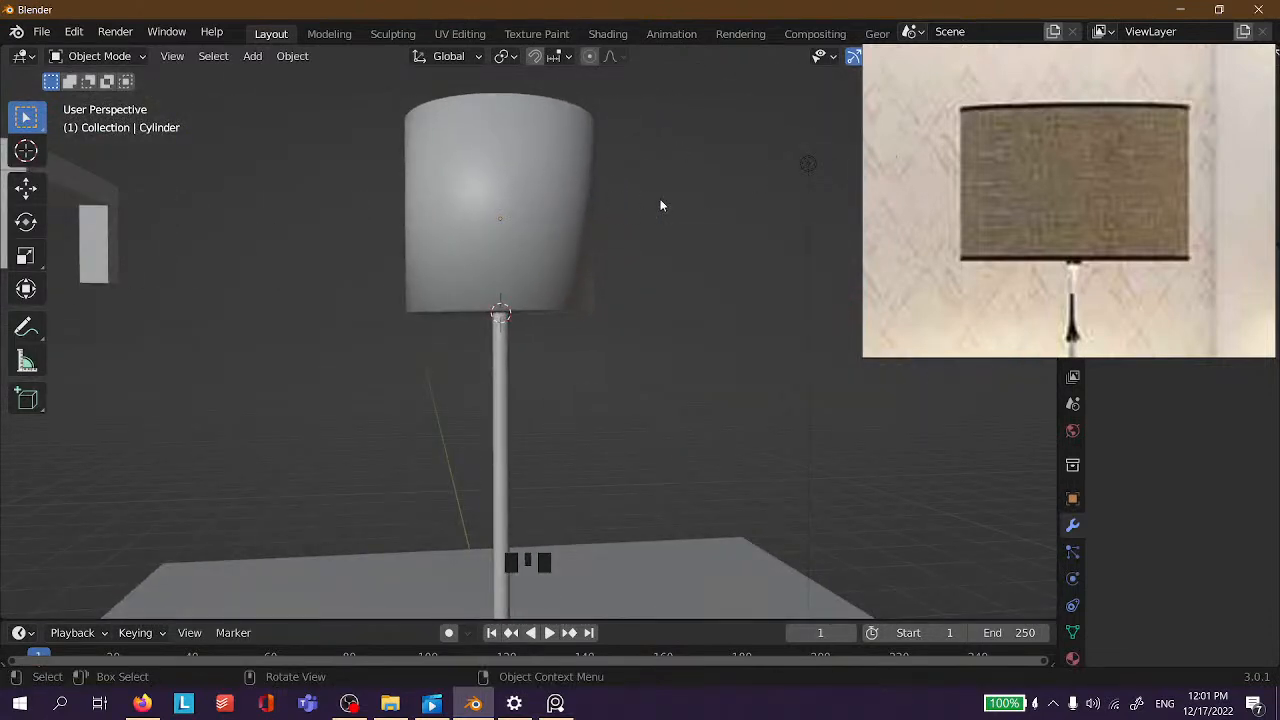
left_click(554, 218)
middle_click_drag(620, 186, 518, 232)
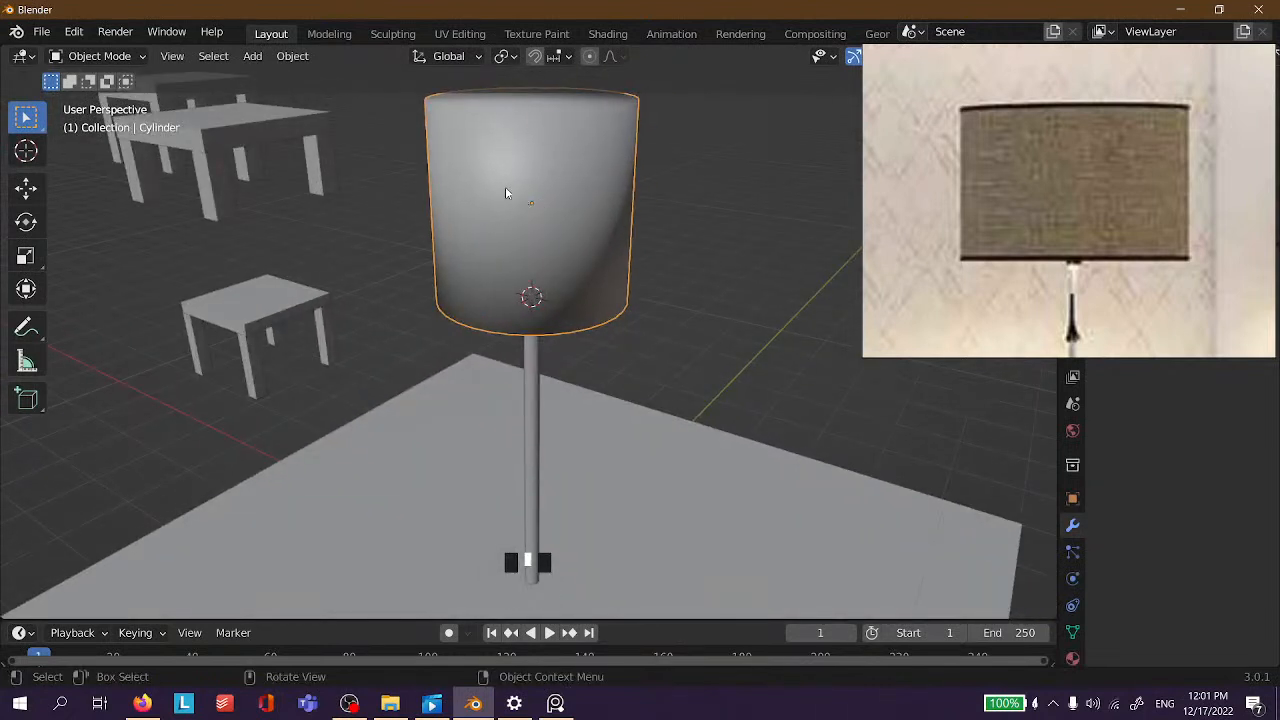
Switch the lampshade to Shade Flat for comparison, and reapply Shade Smooth.
right_click(496, 183)
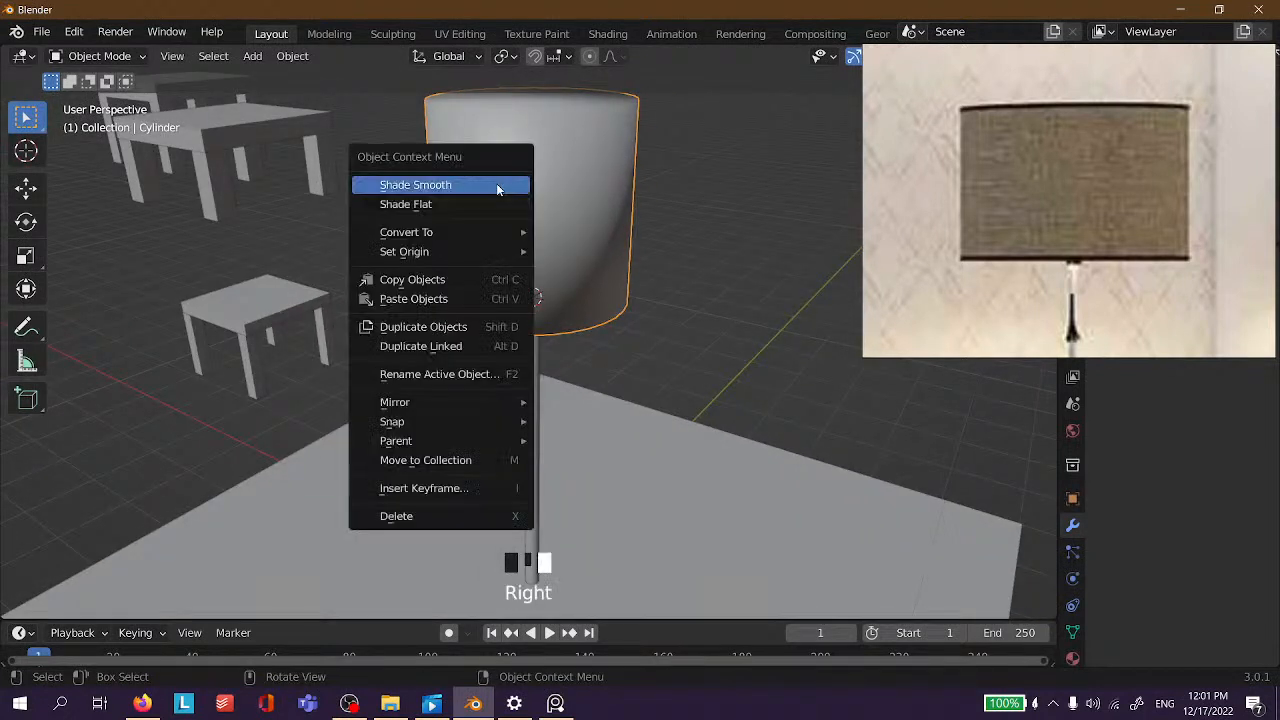
left_click(450, 204)
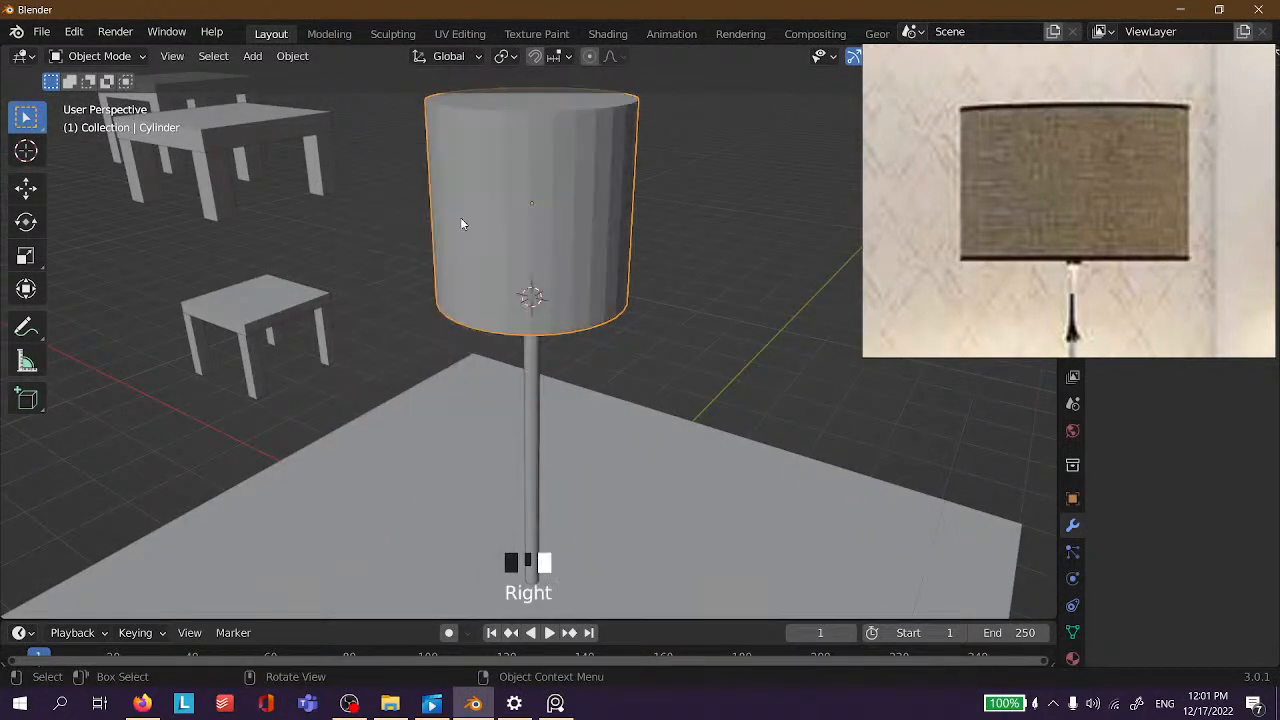
right_click(508, 197)
left_click(521, 174)
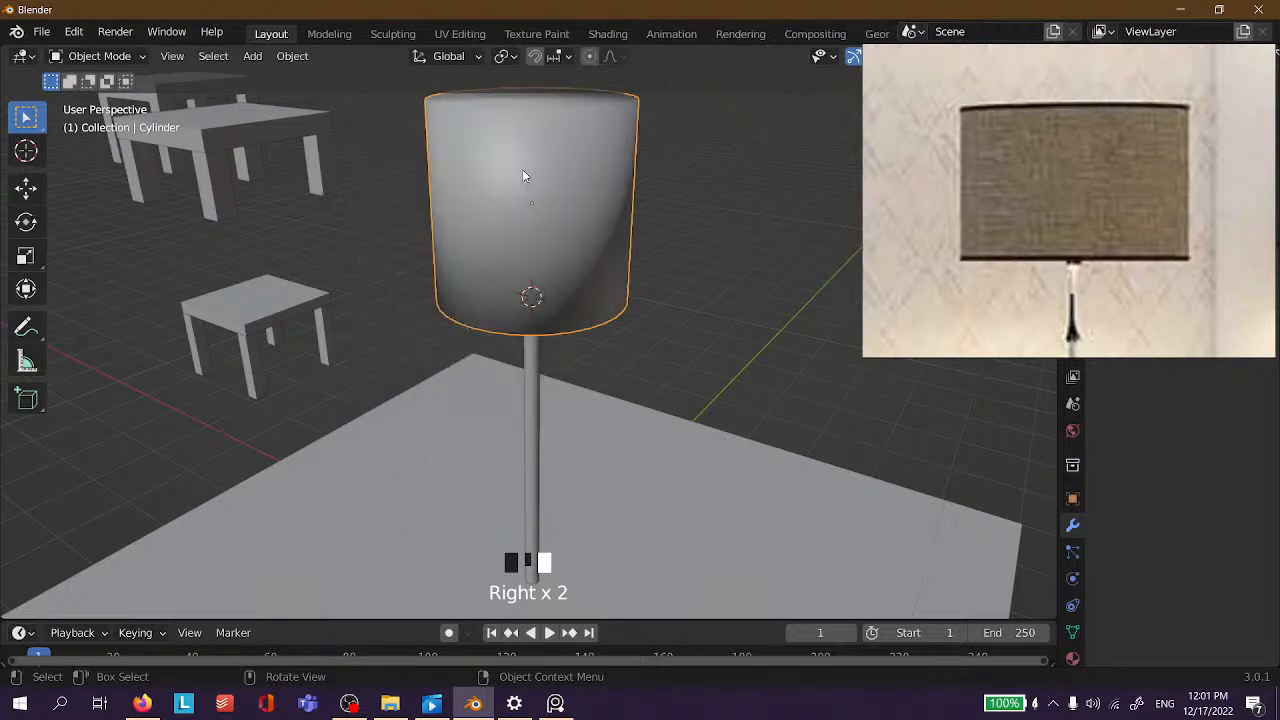
Apply Shade Smooth to the lamp's pole.
scroll(523, 177, "down", 2)
middle_click_drag(534, 314, 530, 358)
left_click(528, 357)
right_click(525, 356)
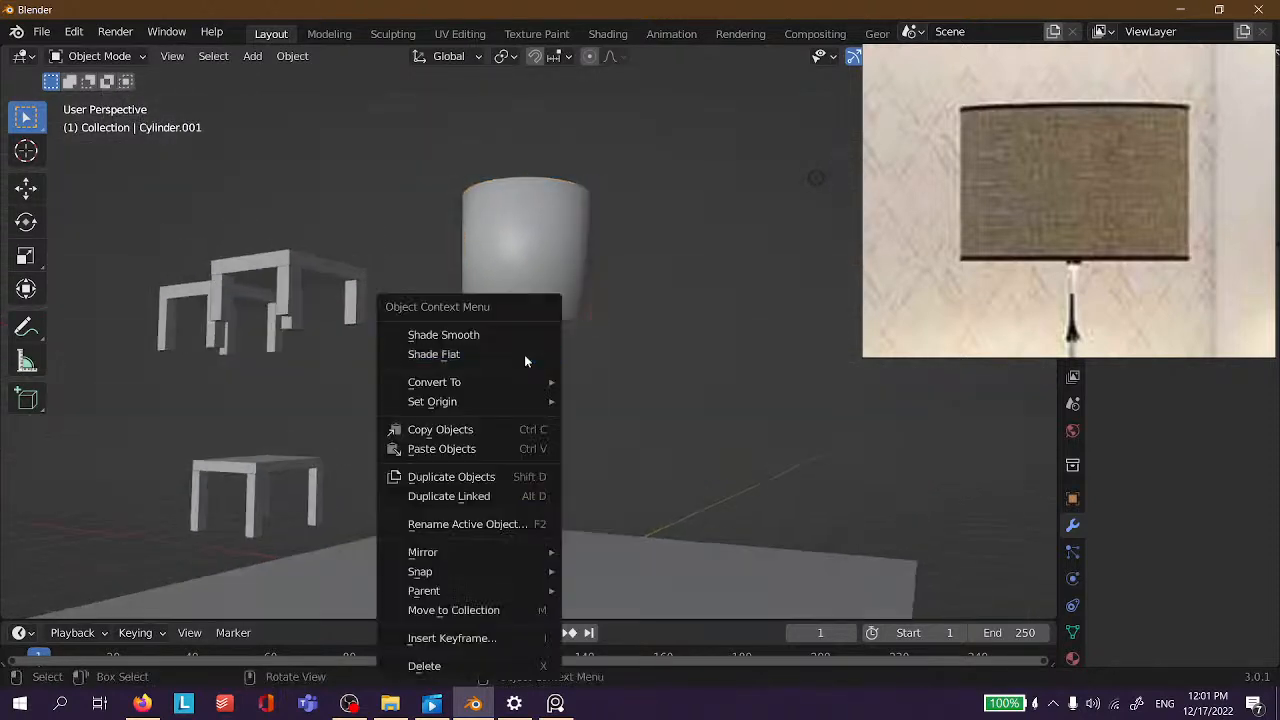
left_click(526, 335)
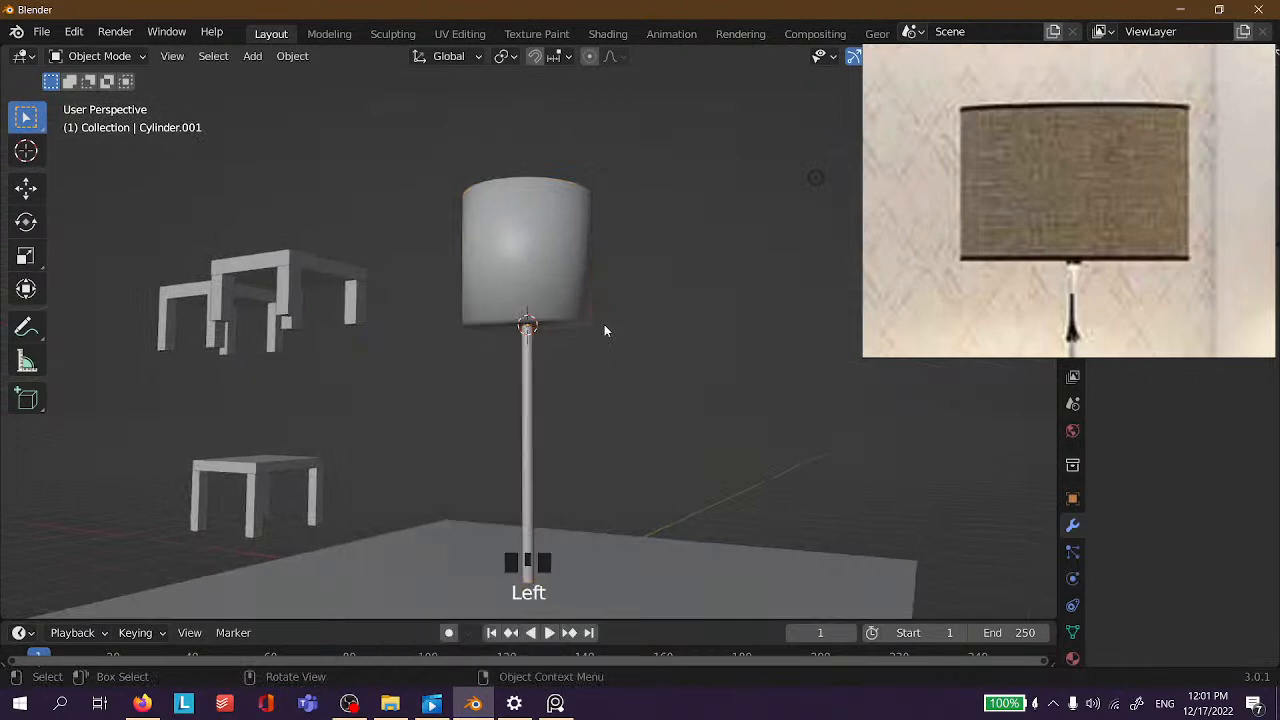
Inspect the smoothed lampshade's surface from above and from below.
scroll(604, 330, "up", 3)
middle_click_drag(608, 331, 540, 602)
left_click(540, 340)
middle_click_drag(540, 340, 506, 575)
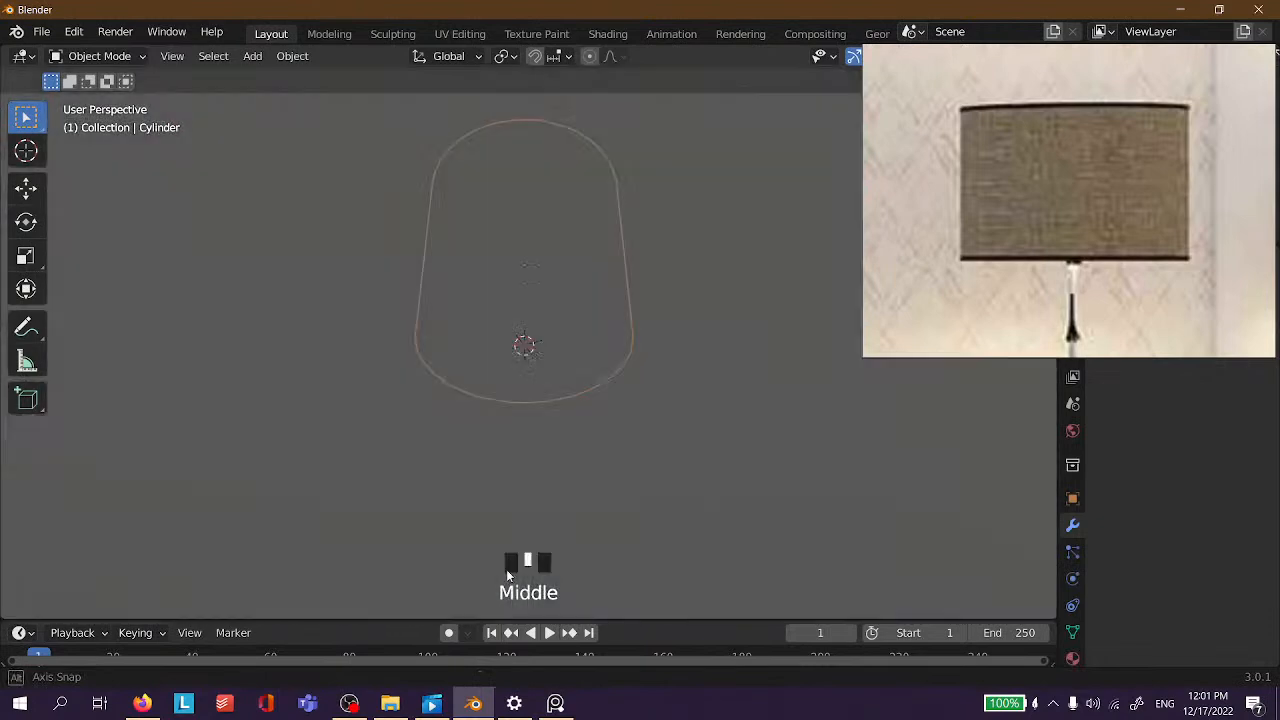
scroll(393, 247, "up", 2)
middle_click_drag(843, 130, 626, 309)
scroll(636, 308, "down", 3)
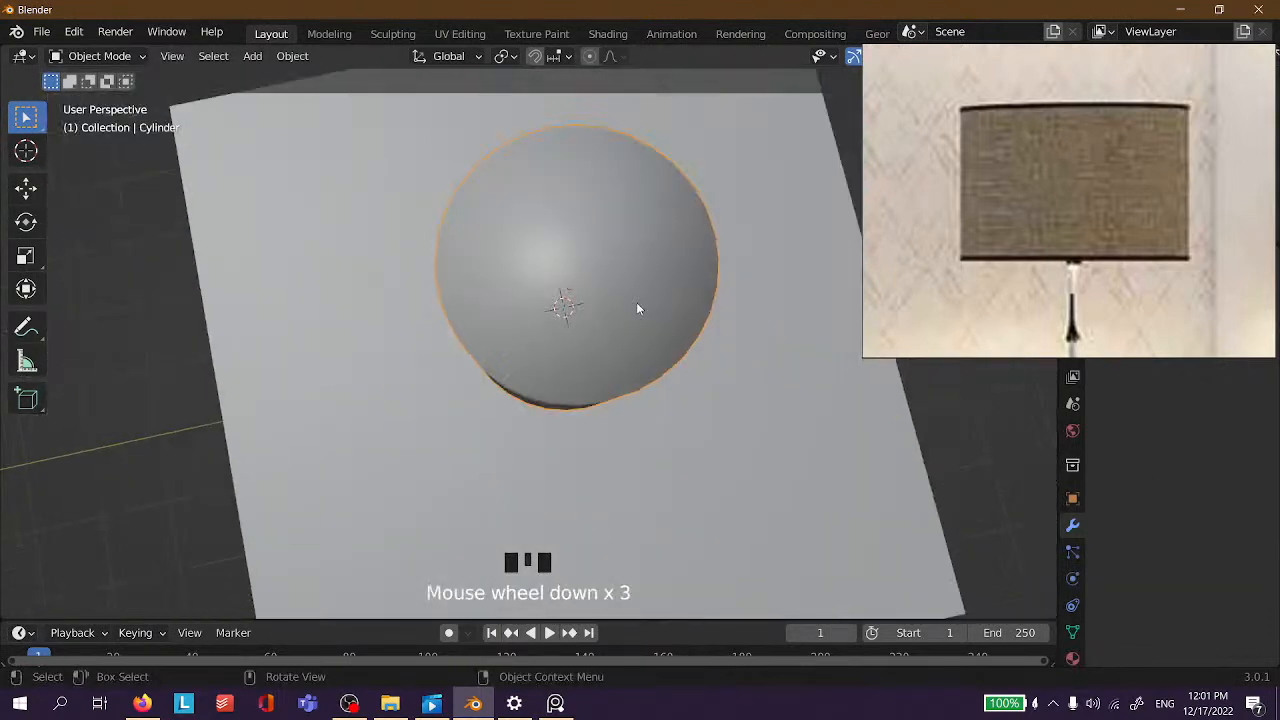
middle_click_drag(577, 370, 674, 151)
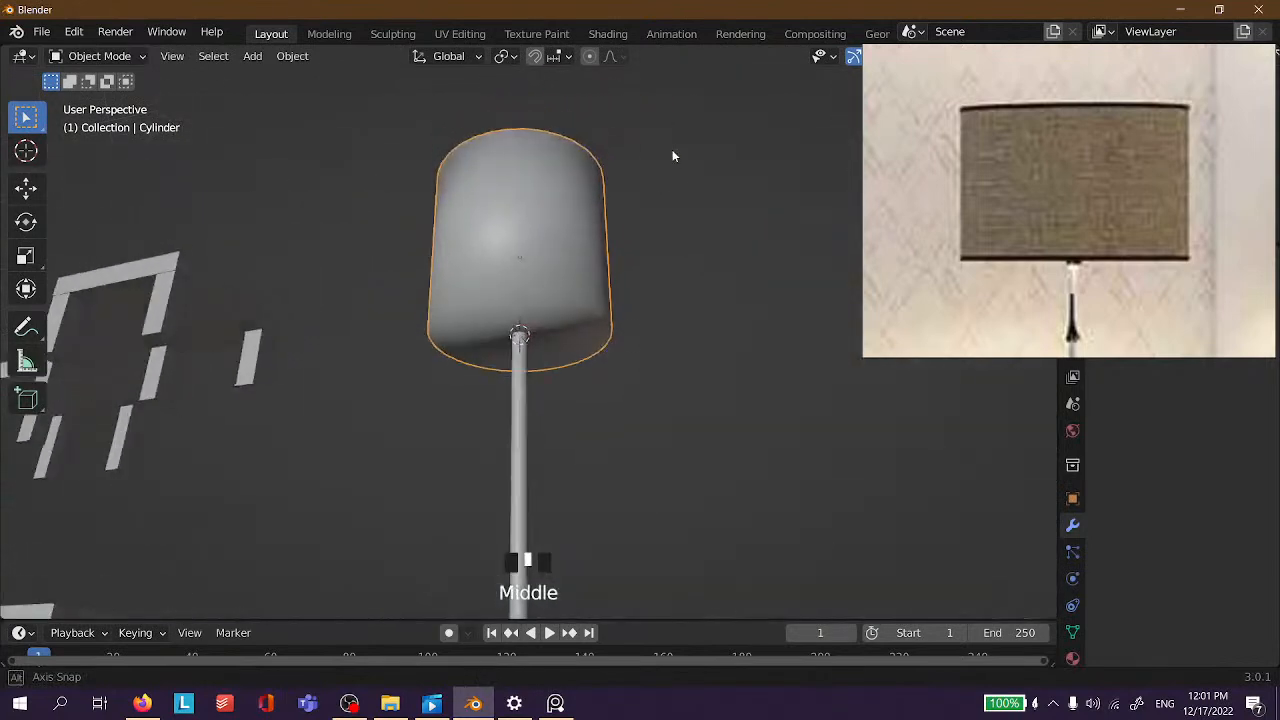
Enter Edit Mode on the lampshade and select its bottom face.
scroll(597, 209, "up", 3)
key("Tab")
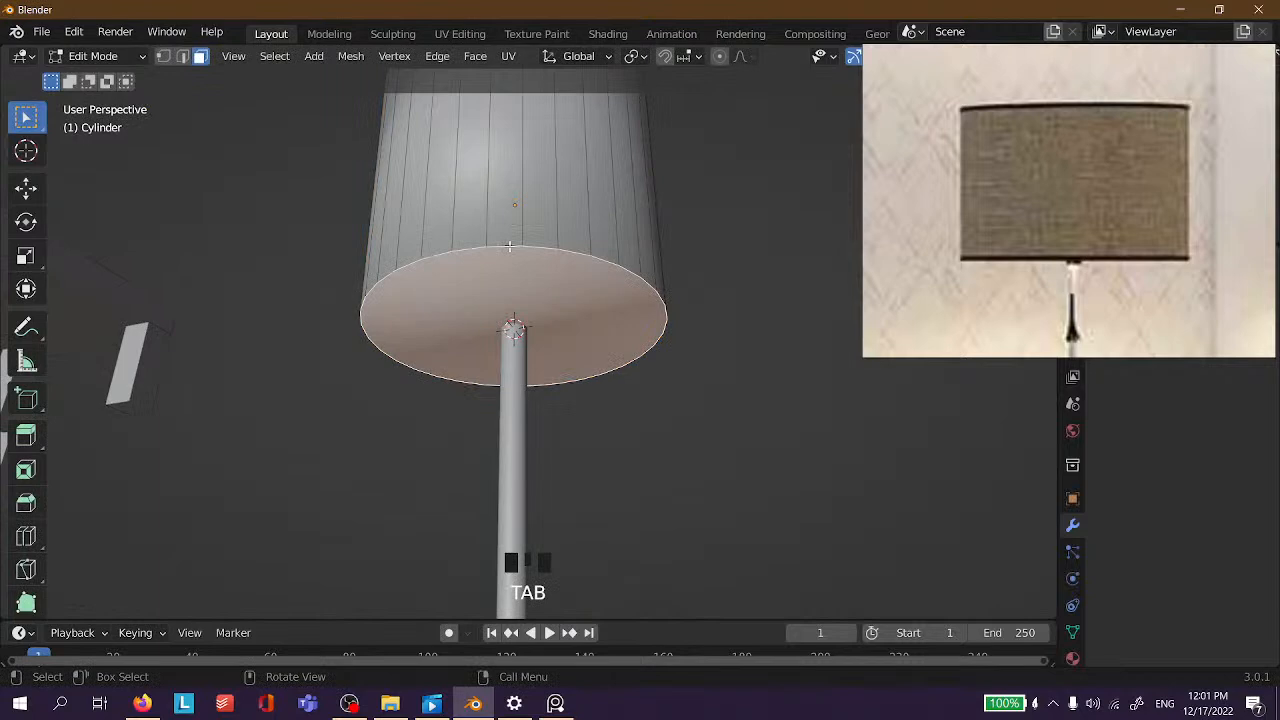
key("Tab")
key("Tab")
left_click(652, 398)
left_click(553, 272)
scroll(614, 354, "down", 3)
middle_click_drag(614, 354, 603, 191)
scroll(485, 295, "up", 4)
Try dissolving and then deleting the lampshade's bottom face, and undo the deletions.
right_click(353, 273)
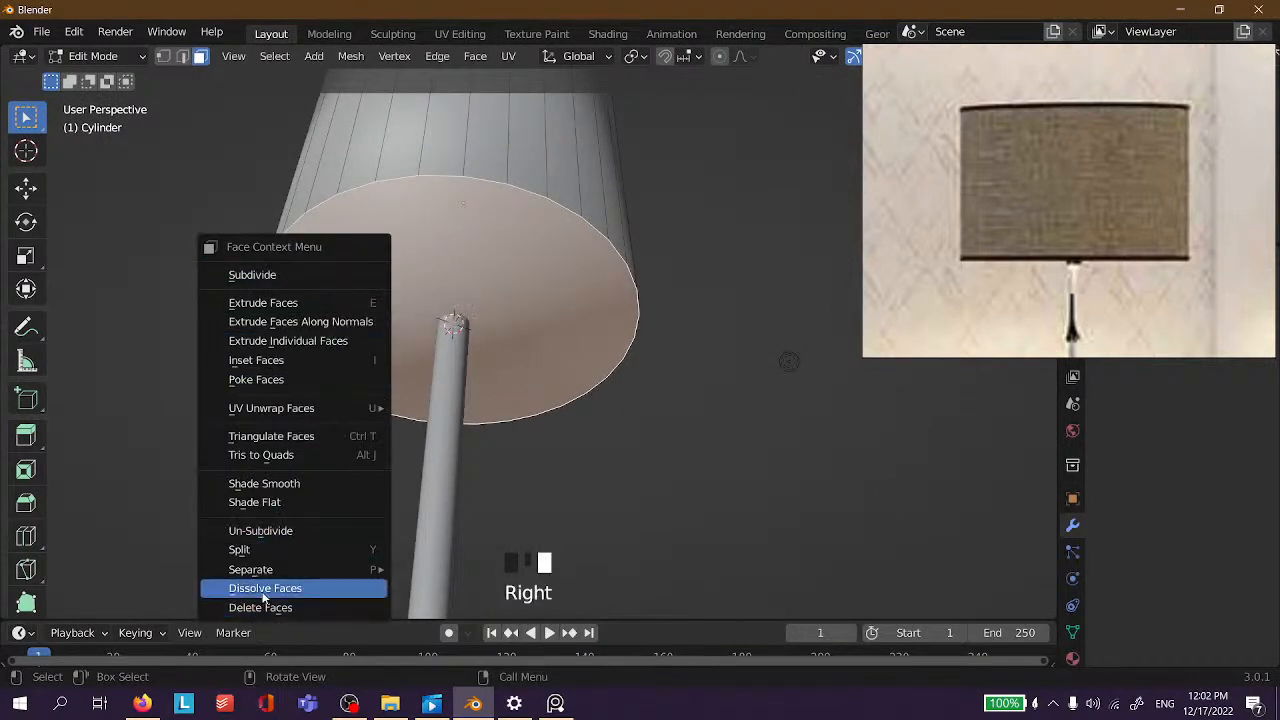
left_click(265, 590)
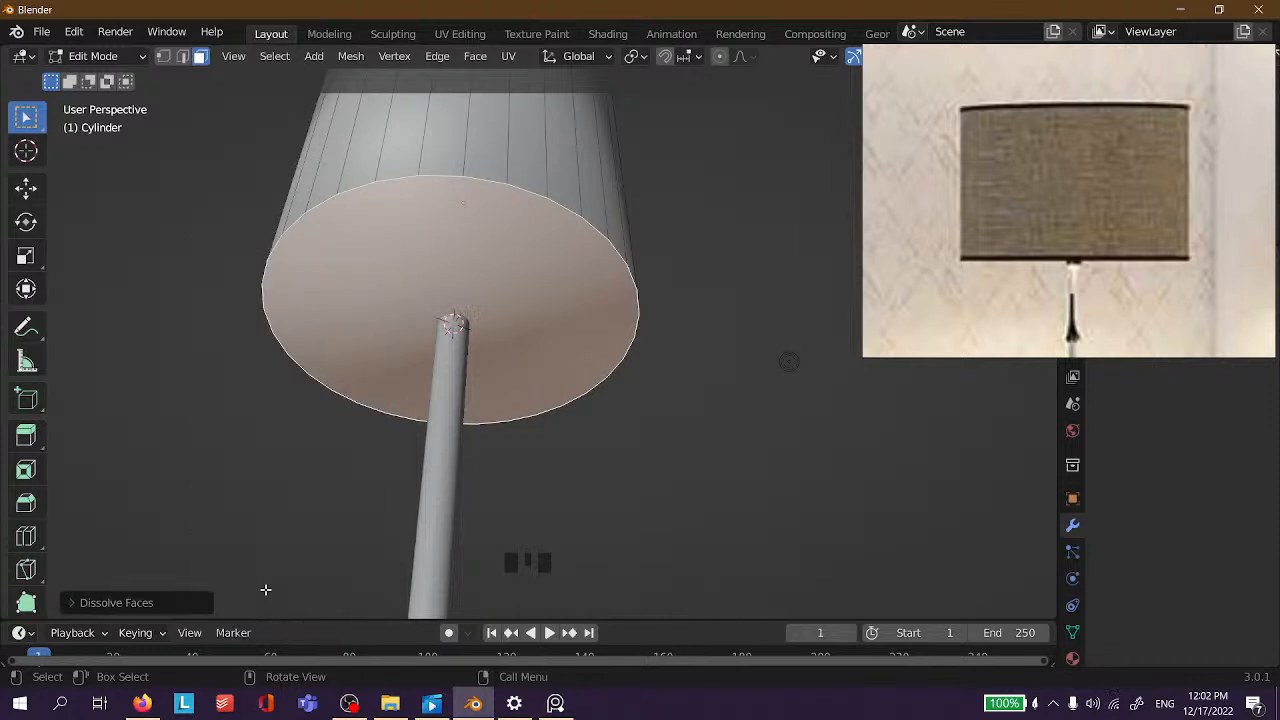
right_click_drag(333, 301, 340, 401)
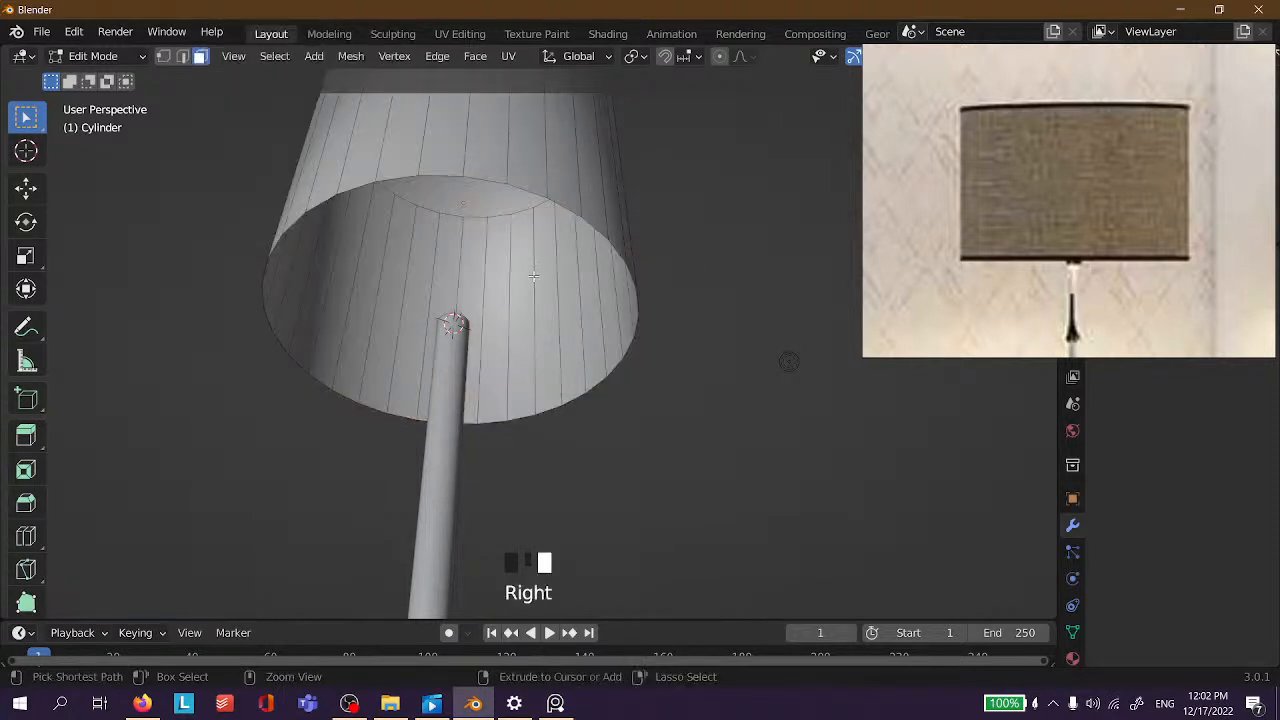
key("ctrl+z")
right_click_drag(426, 231, 343, 405)
middle_click_drag(557, 390, 380, 394)
key("ctrl+z")
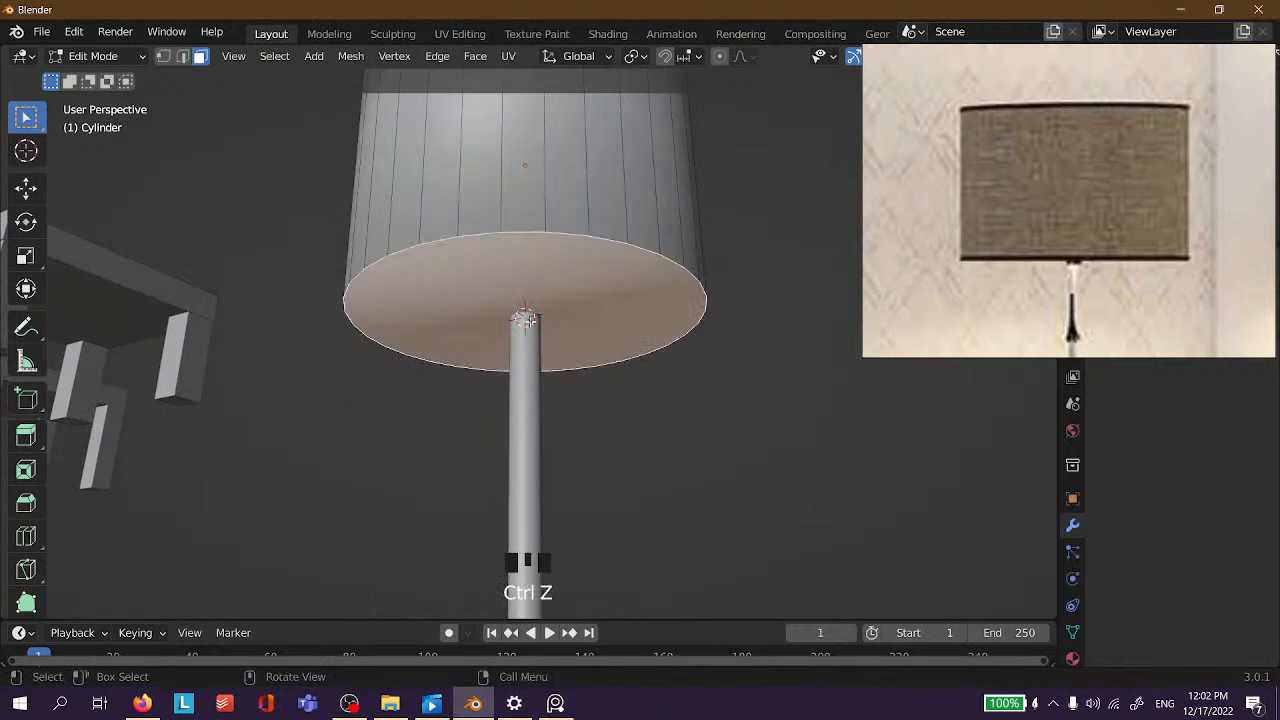
Delete the lampshade's bottom face with the Faces option and return to Object Mode.
key("x")
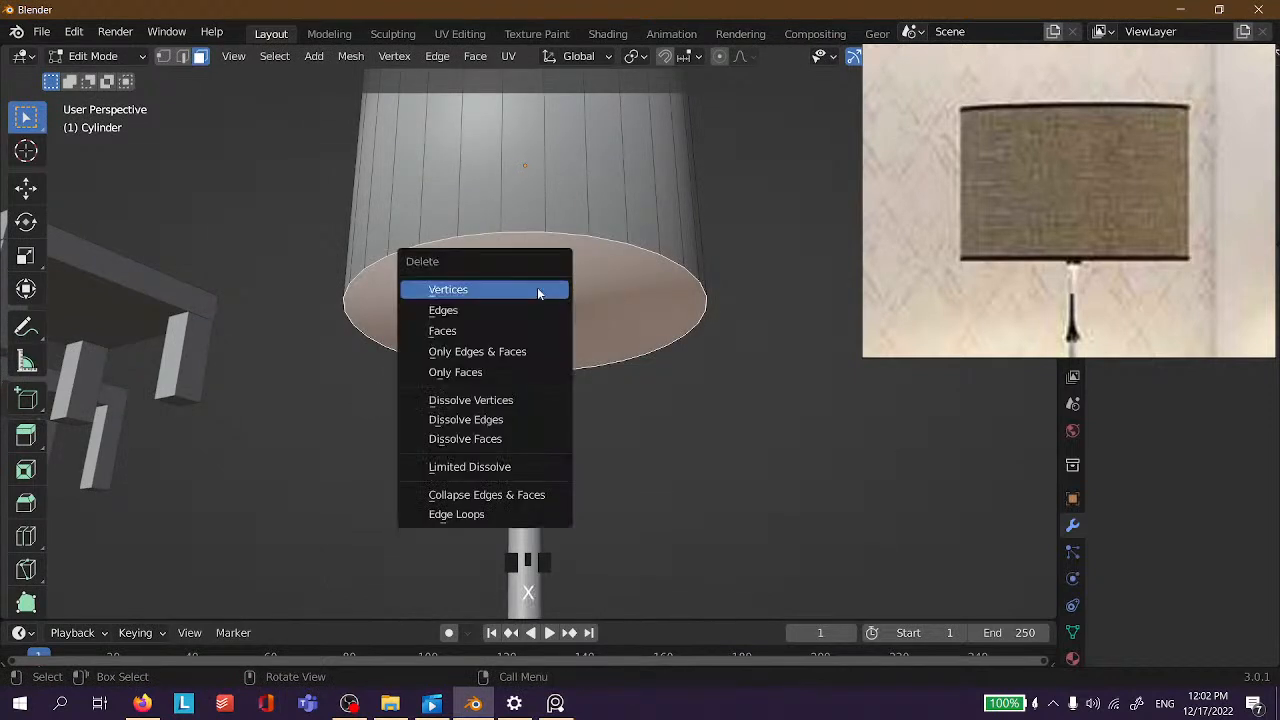
left_click(485, 334)
middle_click_drag(485, 334, 714, 366)
key("Tab")
Examine the opened lampshade's interior and rim in Object and Edit Mode from several angles.
key("Tab")
middle_click_drag(611, 352, 211, 537)
scroll(503, 331, "up", 3)
left_click(463, 325)
key("Tab")
left_click(463, 333)
scroll(579, 387, "down", 5)
middle_click_drag(657, 242, 727, 258)
scroll(553, 268, "up", 4)
left_click(600, 300)
middle_click_drag(623, 403, 587, 197)
Switch to edge selection in Edit Mode and select the edge loop around the lampshade's open bottom rim.
key("Tab")
scroll(595, 220, "up", 4)
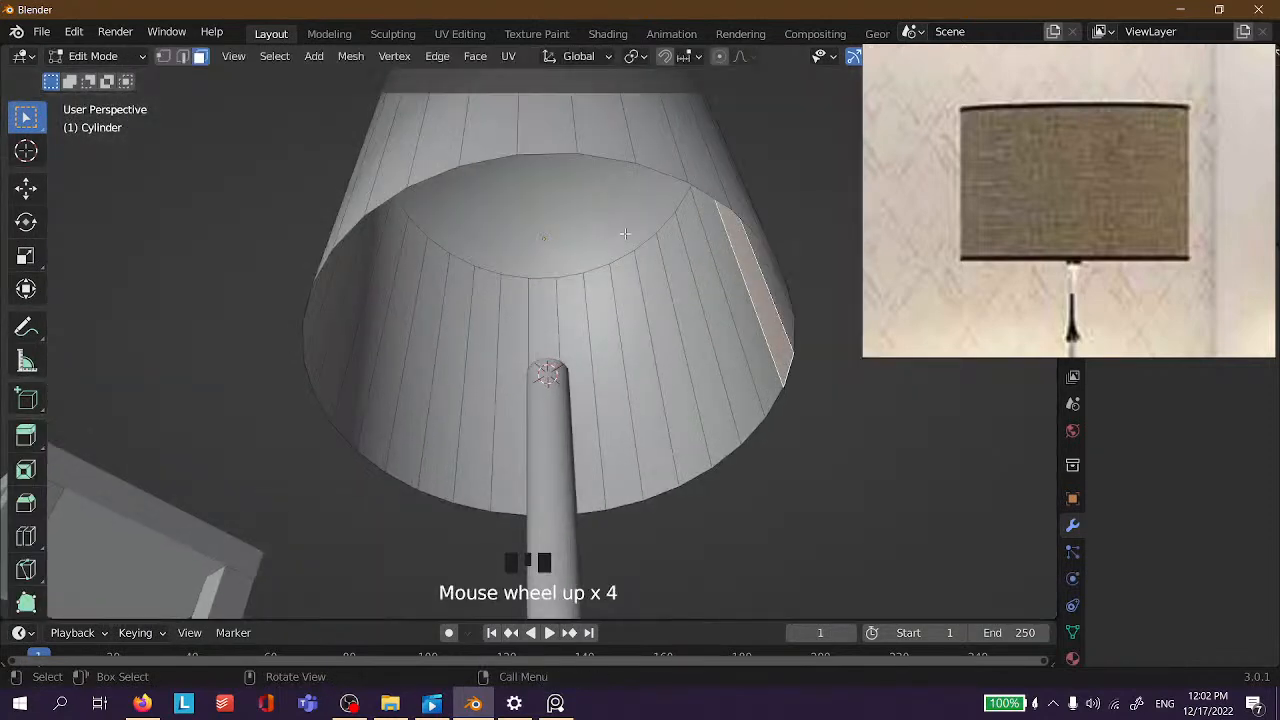
scroll(706, 177, "down", 4)
scroll(573, 205, "up", 2)
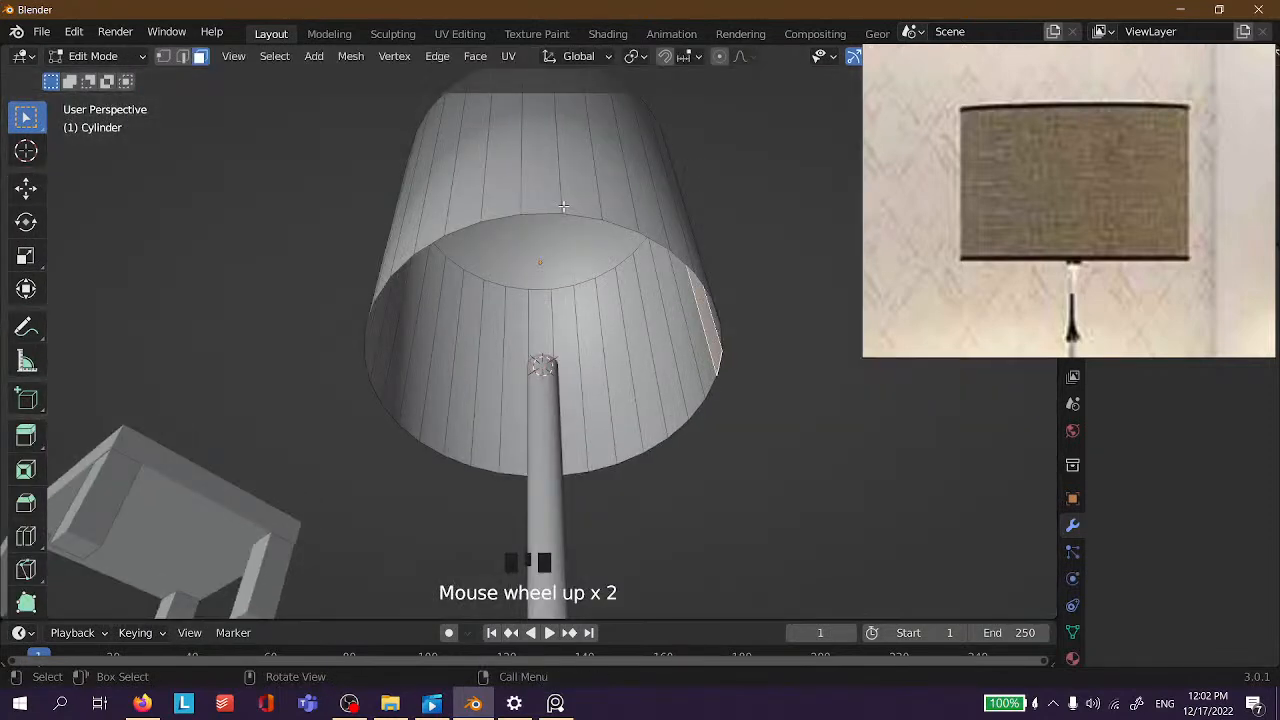
key("1")
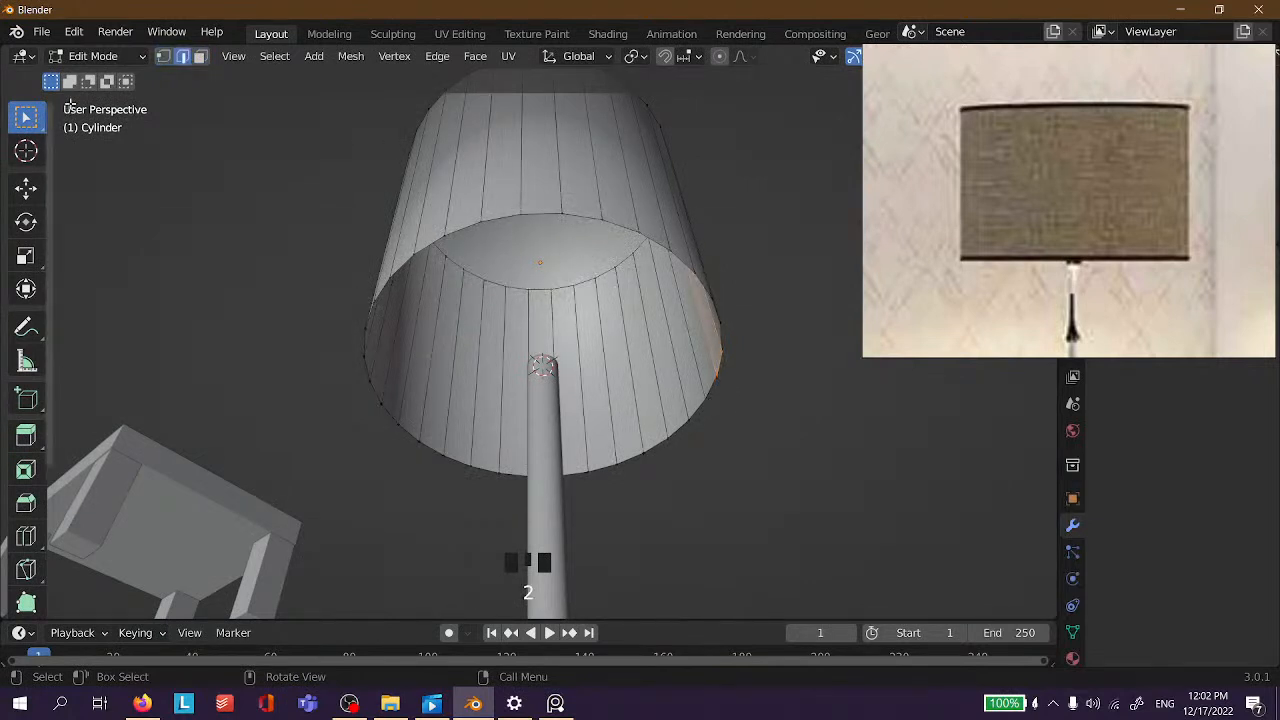
left_click(491, 221, "alt")
middle_click_drag(491, 229, 617, 263)
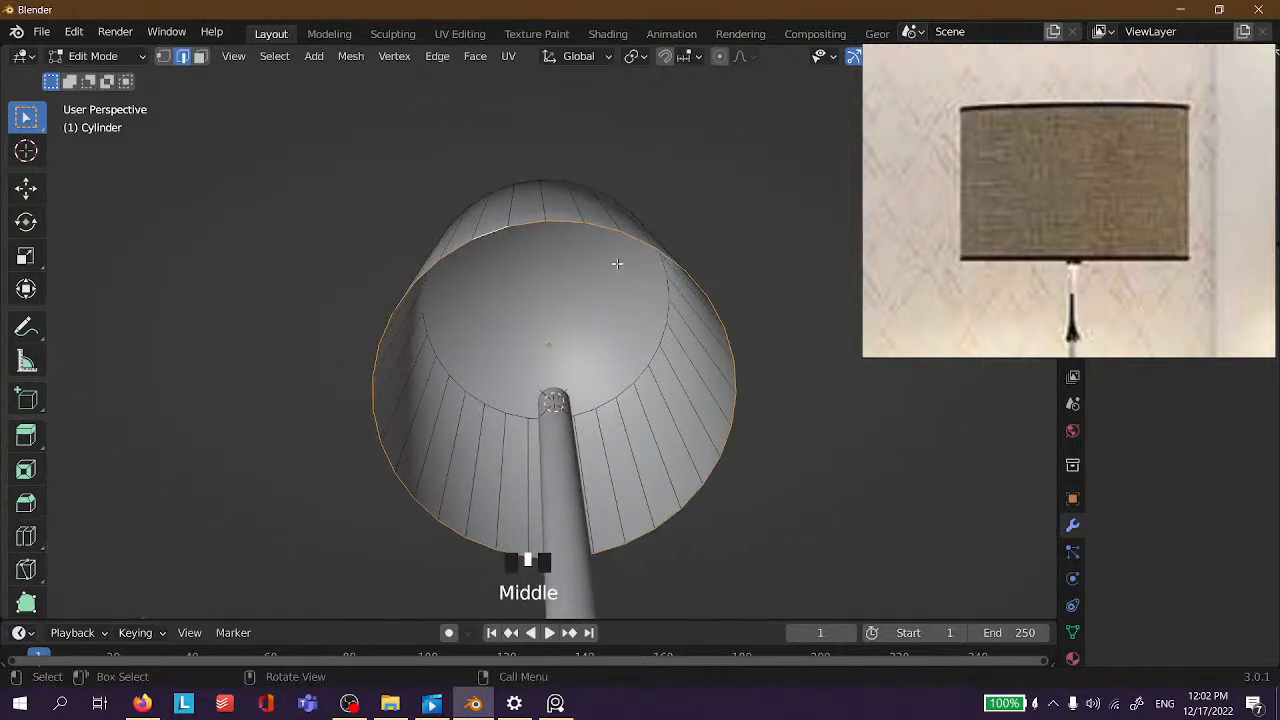
Try filling the lampshade's open bottom rim with a new face, delete that face again, and return to Object Mode.
key("f")
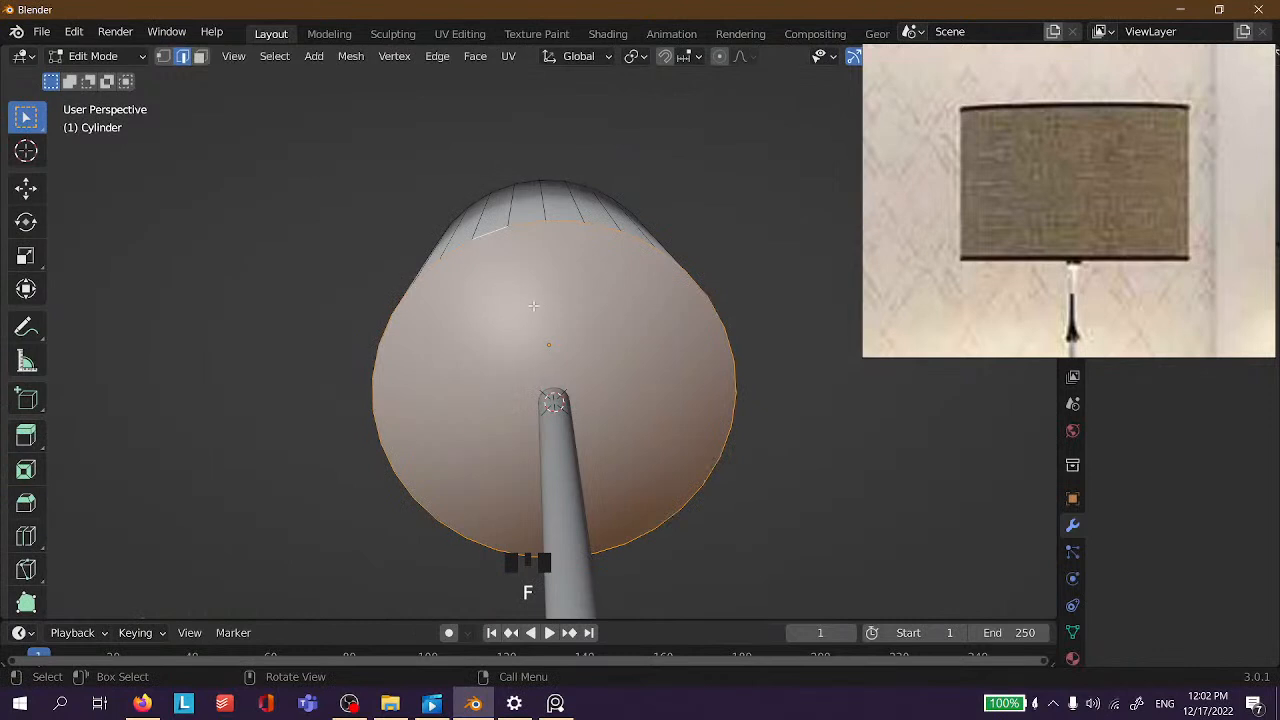
key("ctrl+z")
right_click(533, 304)
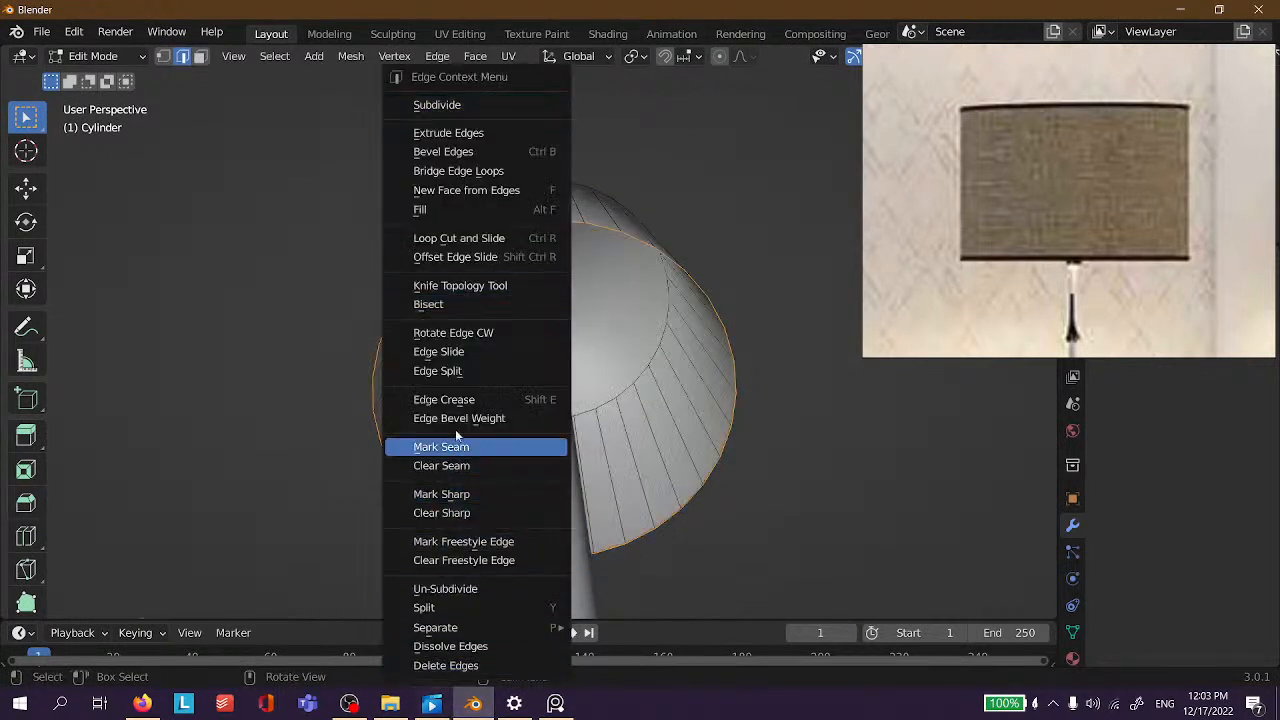
left_click(455, 190)
key("x")
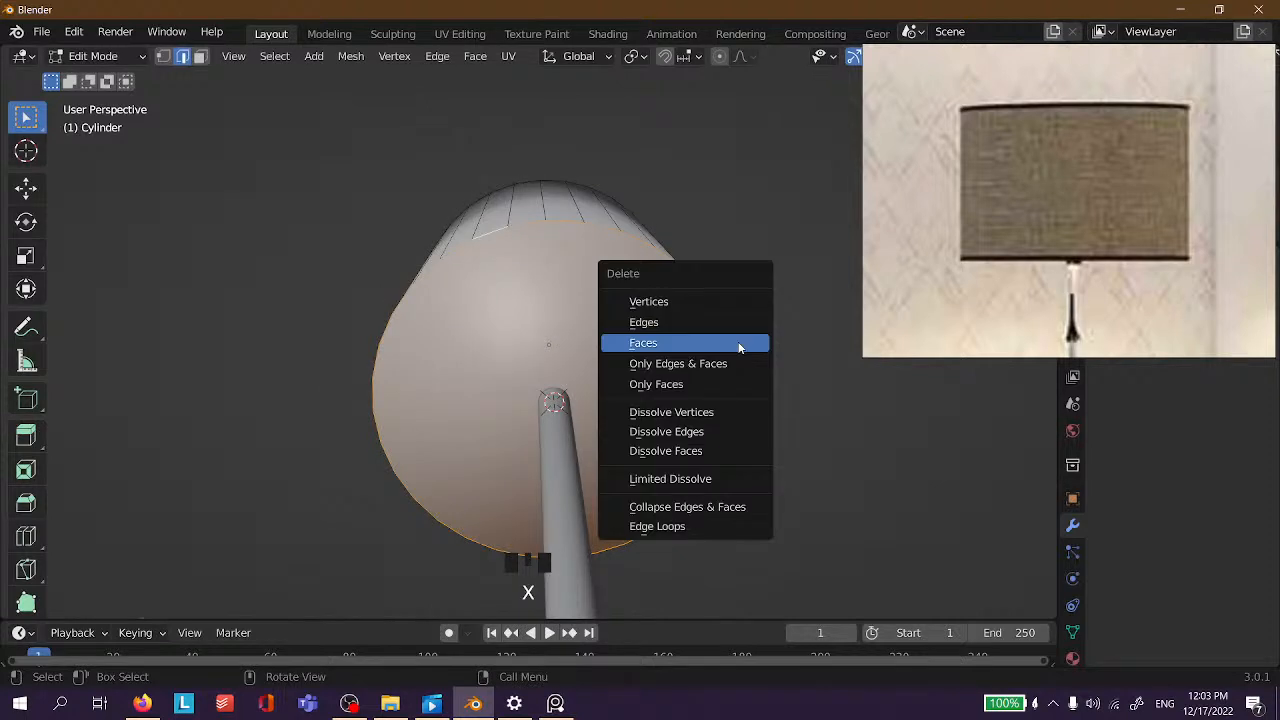
left_click(740, 343)
key("Tab")
left_click(751, 378)
Compare the floor lamp and tables with the reference photo and examine the sofa and coffee tables shown in it.
middle_click_drag(751, 378, 566, 585)
scroll(566, 584, "down", 10)
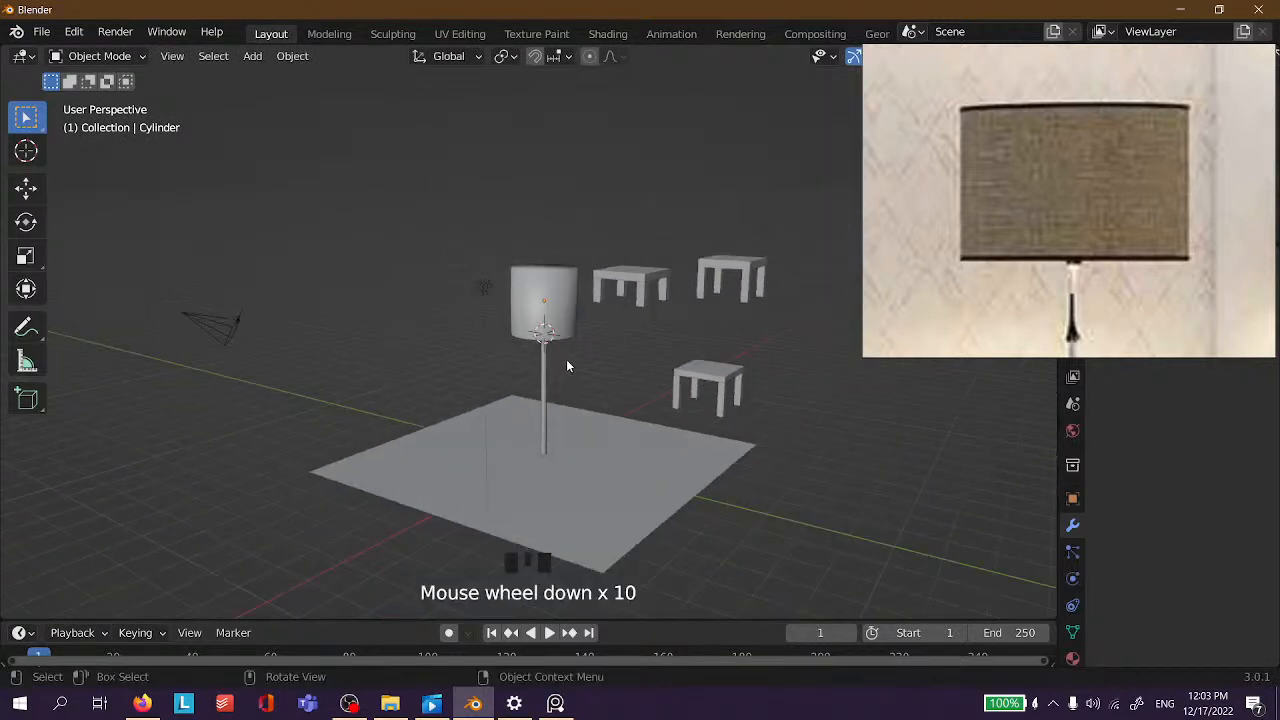
middle_click_drag(603, 358, 657, 354)
scroll(654, 358, "up", 4)
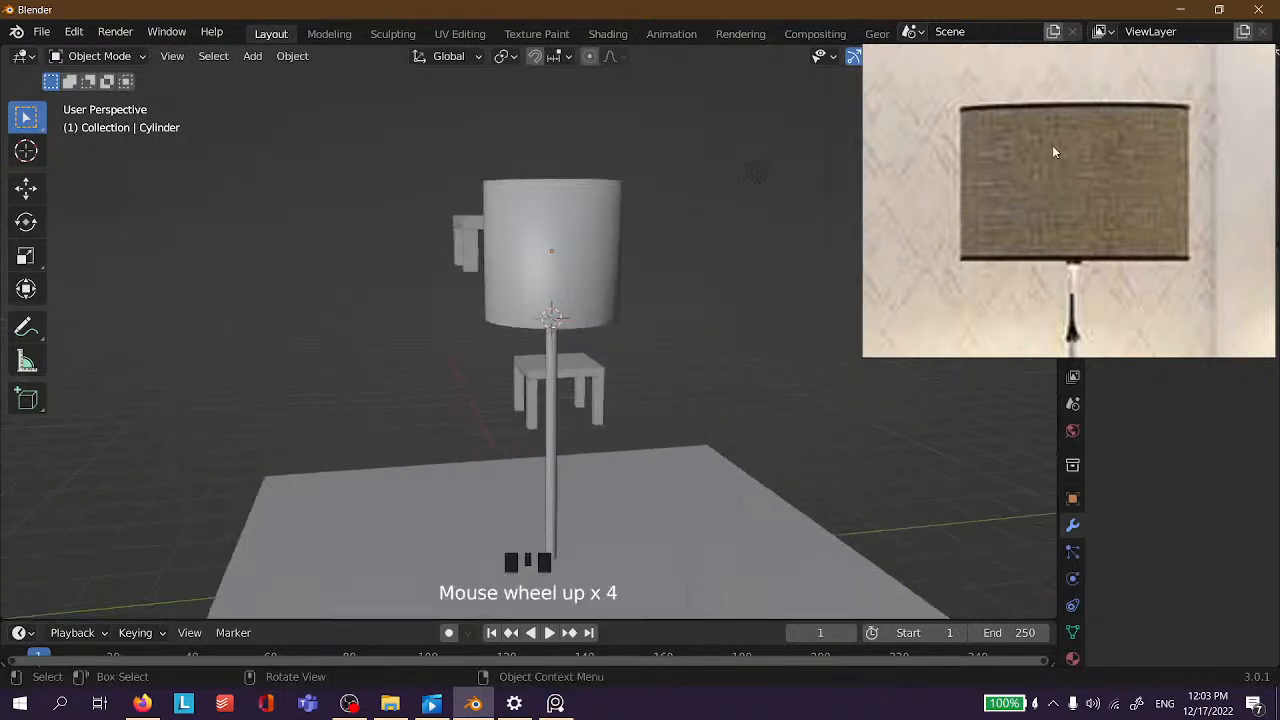
scroll(1053, 151, "down", 6)
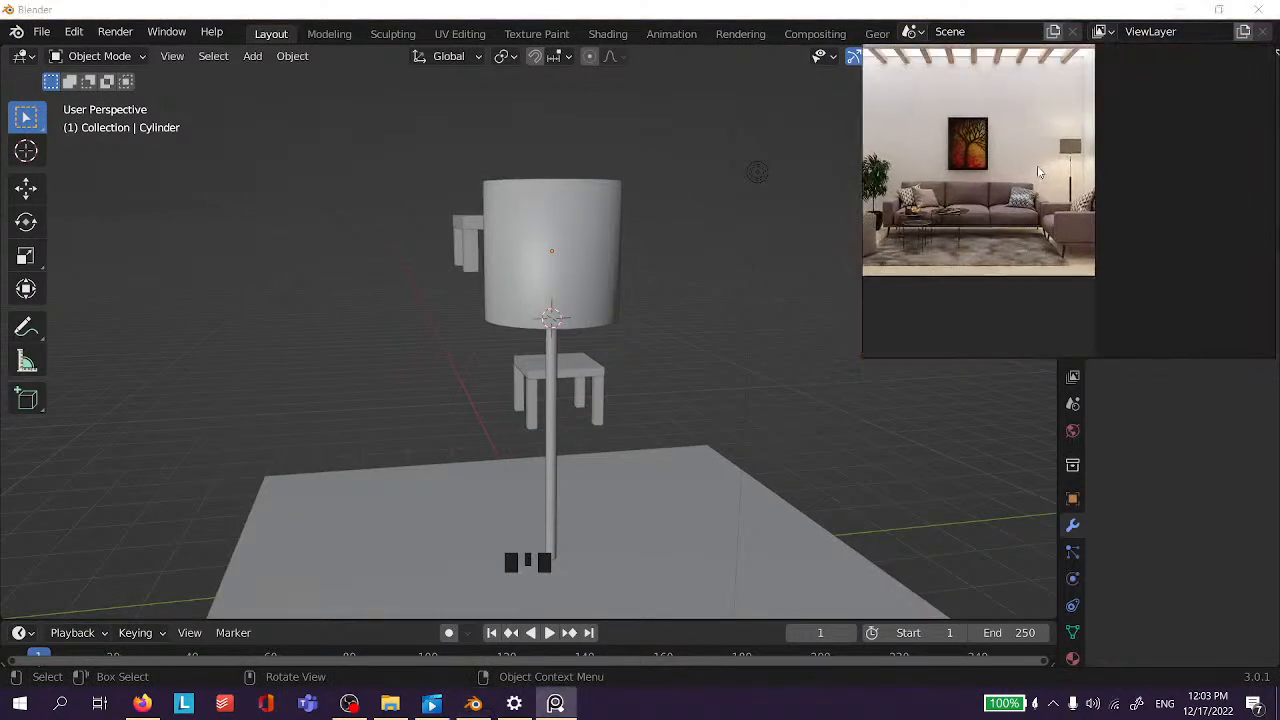
scroll(1039, 172, "down", 3)
scroll(1062, 241, "up", 4)
scroll(1020, 231, "down", 3)
scroll(1031, 238, "up", 6)
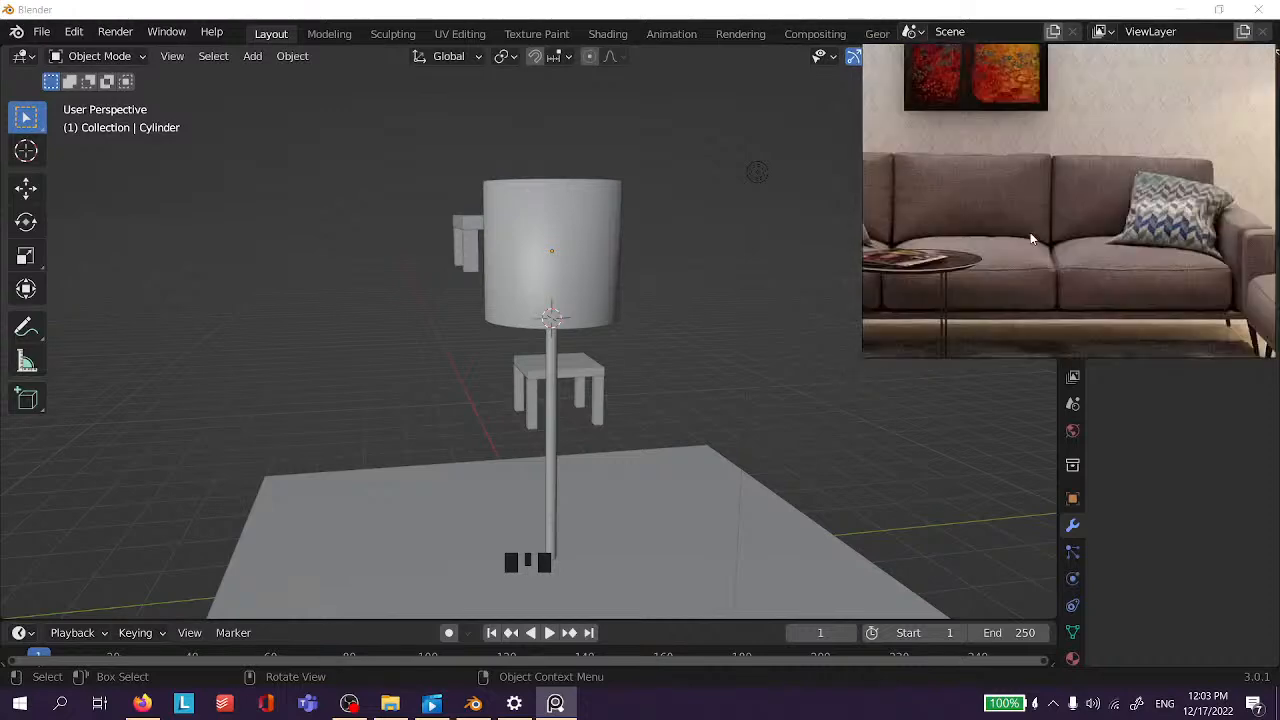
left_click(484, 435)
scroll(609, 346, "down", 4)
left_click(688, 440)
middle_click_drag(688, 440, 837, 325)
scroll(588, 395, "up", 5)
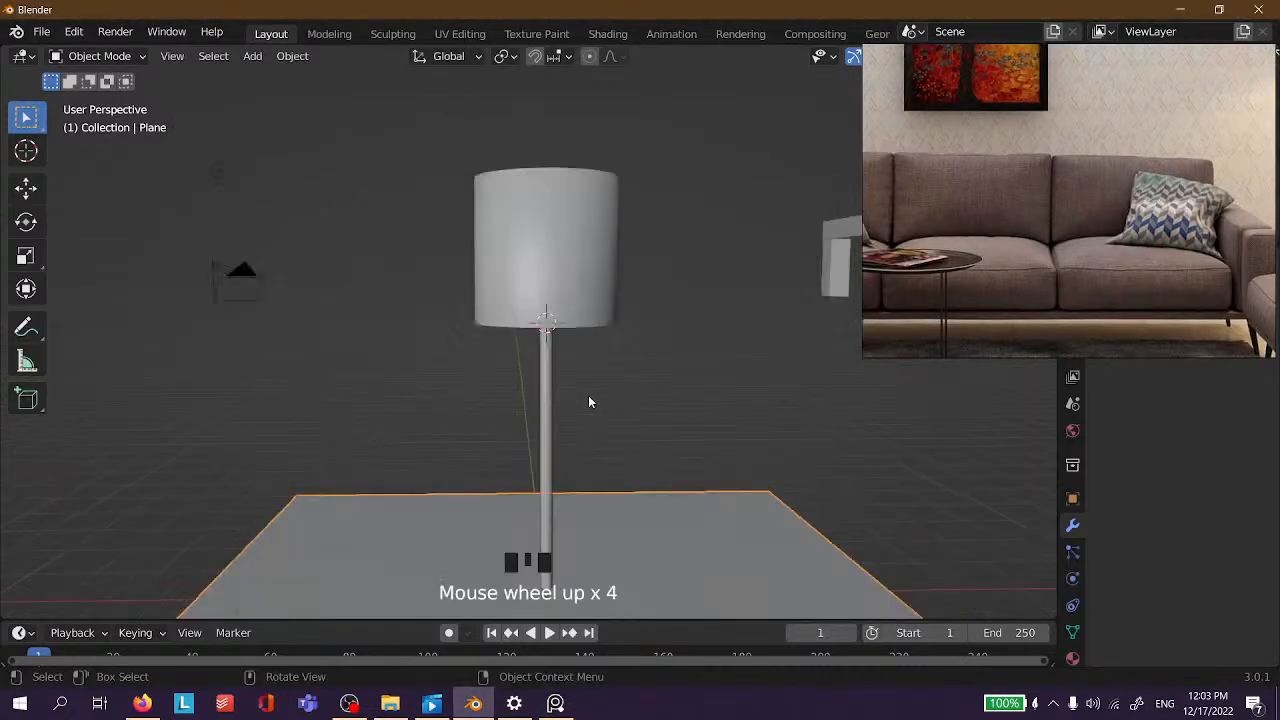
middle_click_drag(922, 433, 670, 407, "shift")
left_click(645, 380)
left_click(1104, 275)
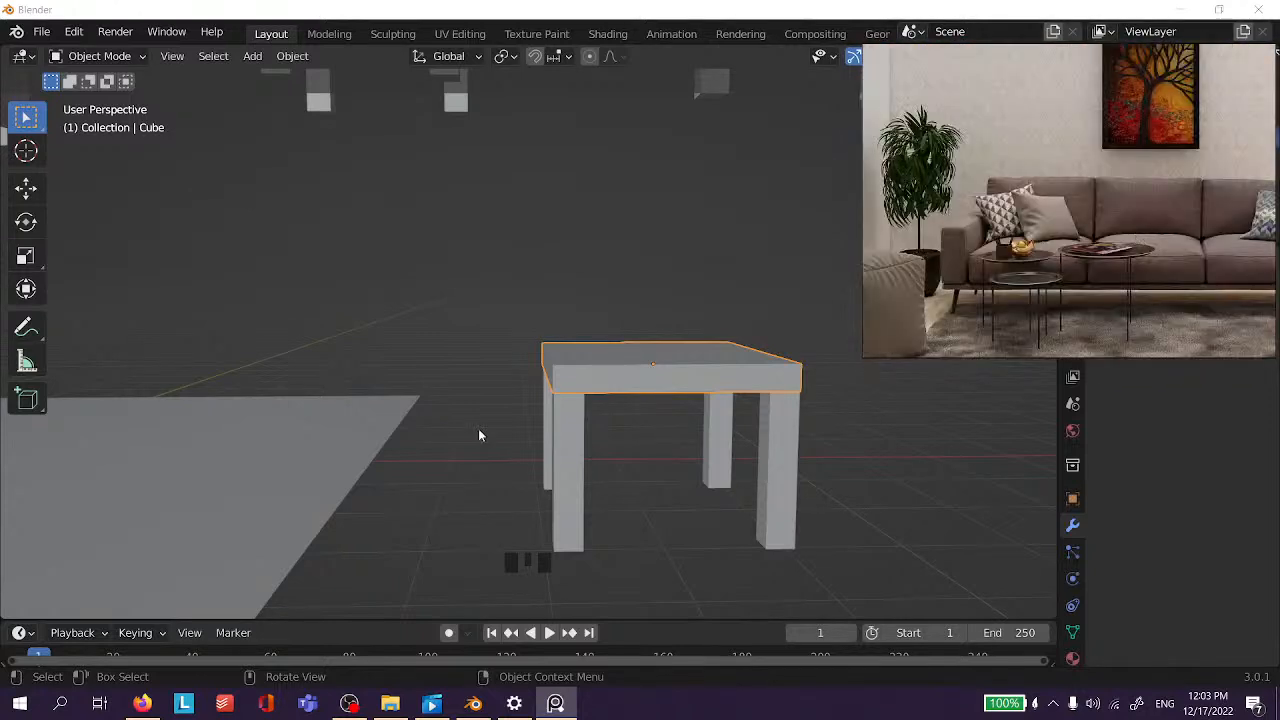
Select the lampshade and pole together and move the floor lamp off the floor plane, past the tables.
left_click(337, 421)
scroll(286, 418, "down", 4)
middle_click_drag(286, 418, 378, 195)
left_click(465, 302)
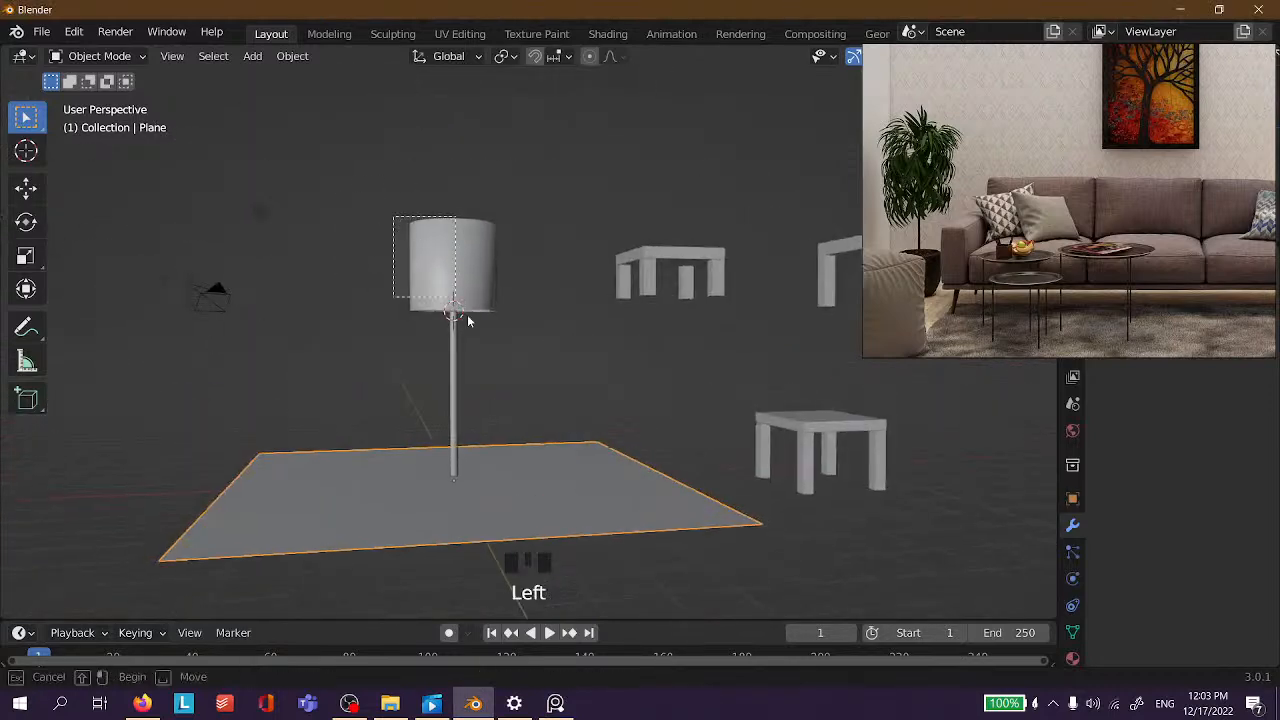
scroll(659, 434, "down", 2)
middle_click_drag(659, 434, 518, 473)
key("g")
left_click(892, 454)
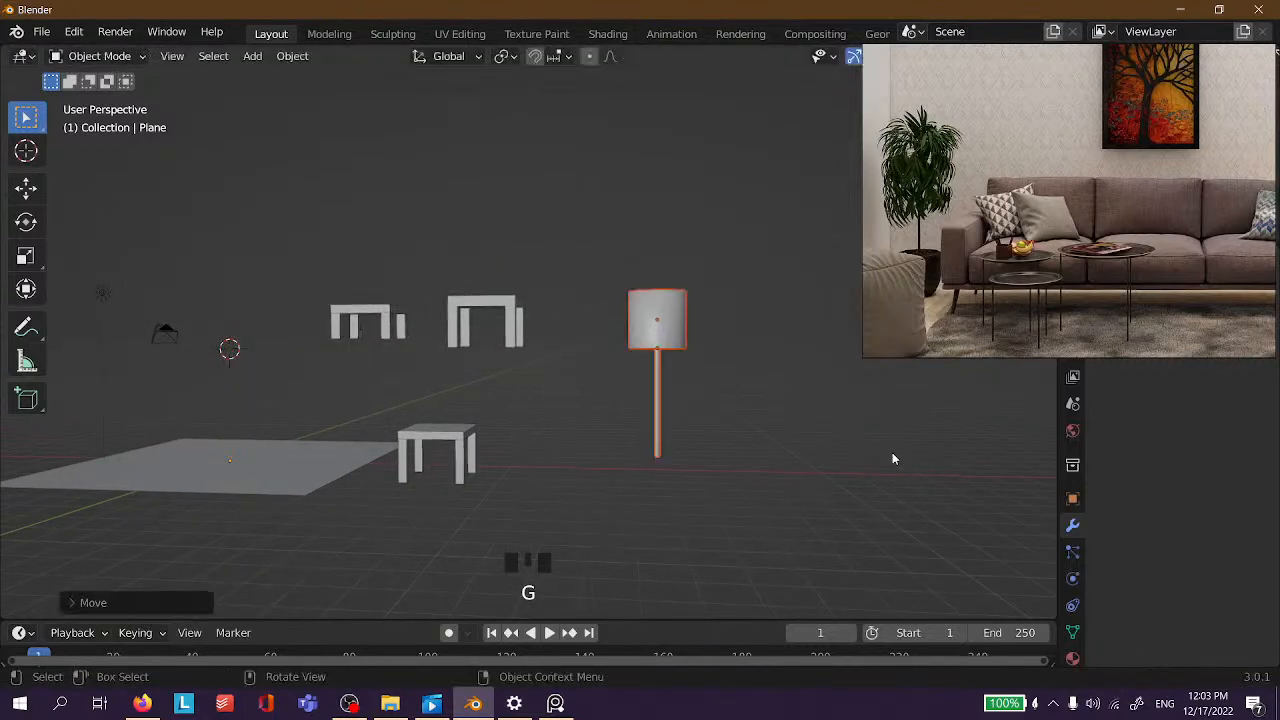
Add a mesh cube at the 3D cursor above the floor plane as the base for the sofa.
scroll(310, 400, "up", 3)
left_click(237, 413)
middle_click_drag(237, 413, 370, 395)
scroll(803, 331, "up", 3)
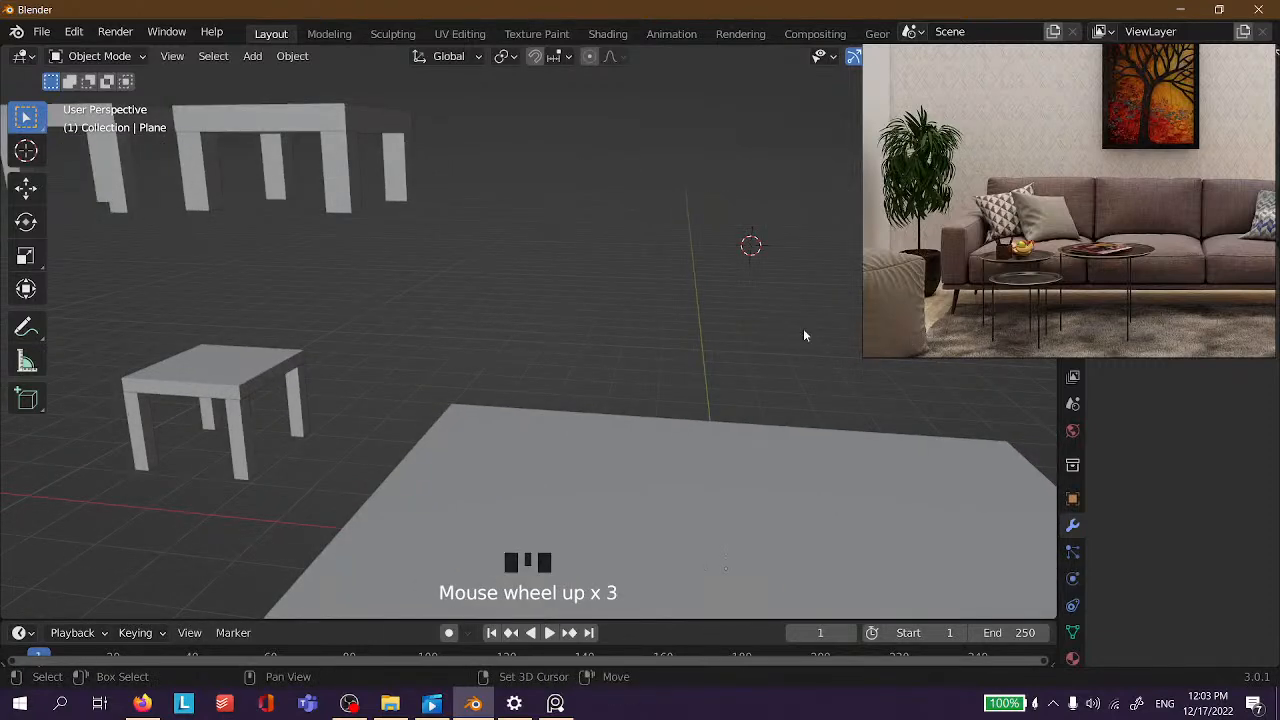
middle_click_drag(803, 331, 267, 305, "shift")
scroll(451, 269, "down", 3)
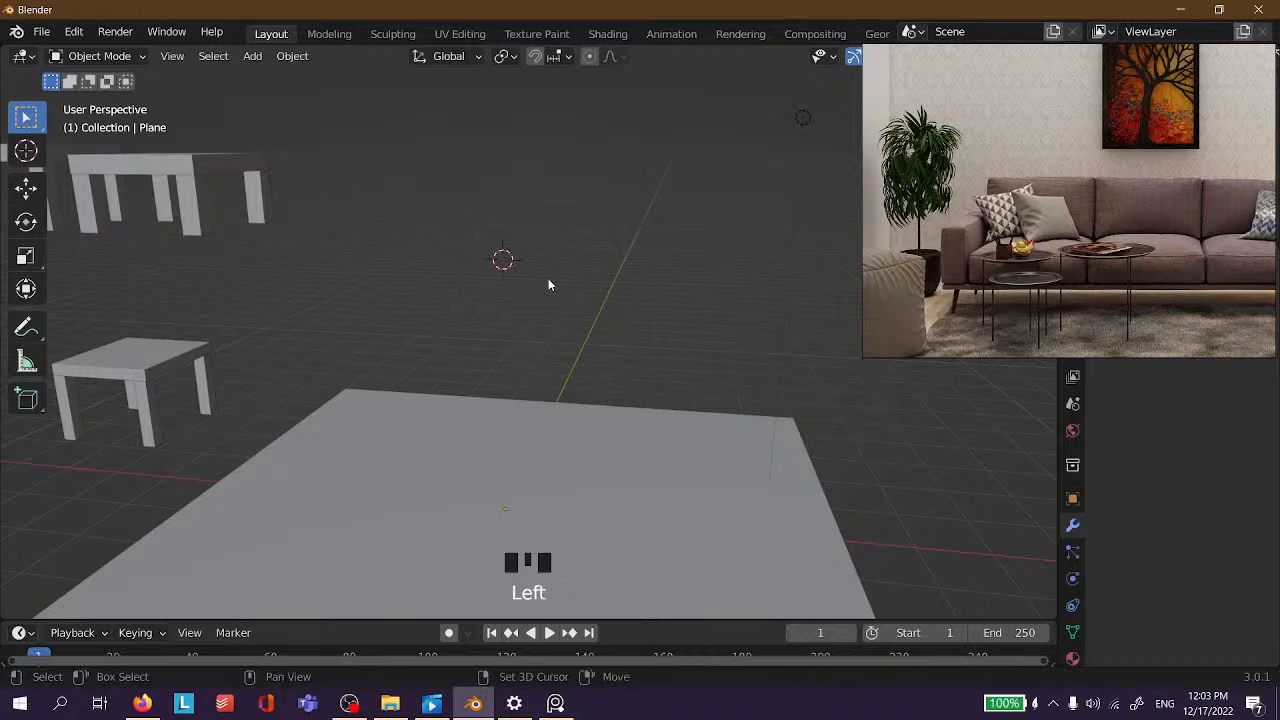
key("shift+a")
mouse_move(505, 299)
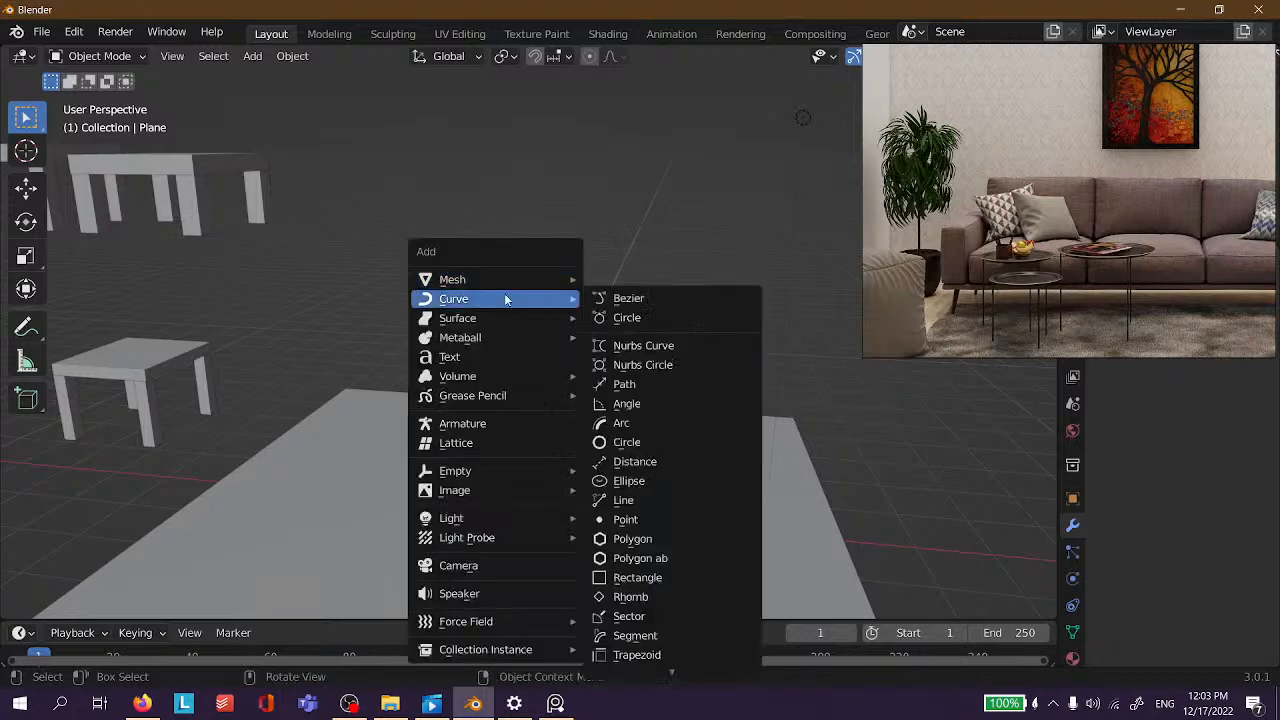
mouse_move(485, 280)
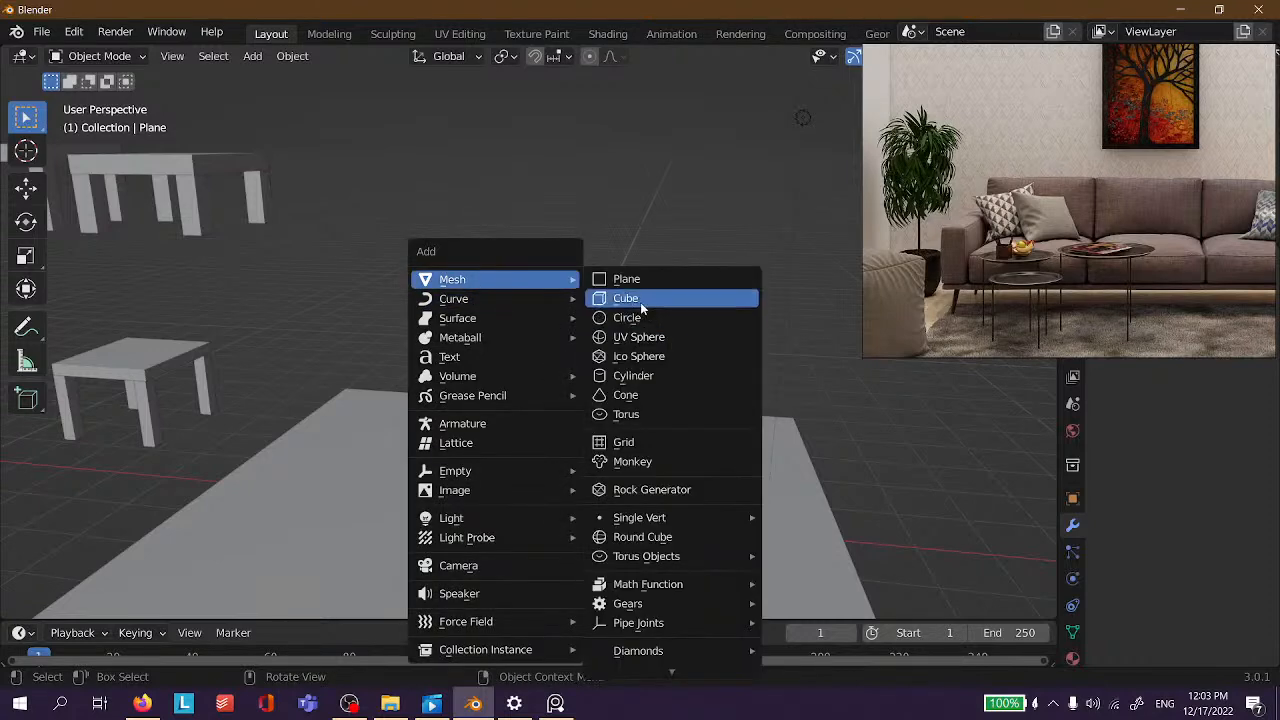
left_click(641, 298)
scroll(600, 260, "up", 3)
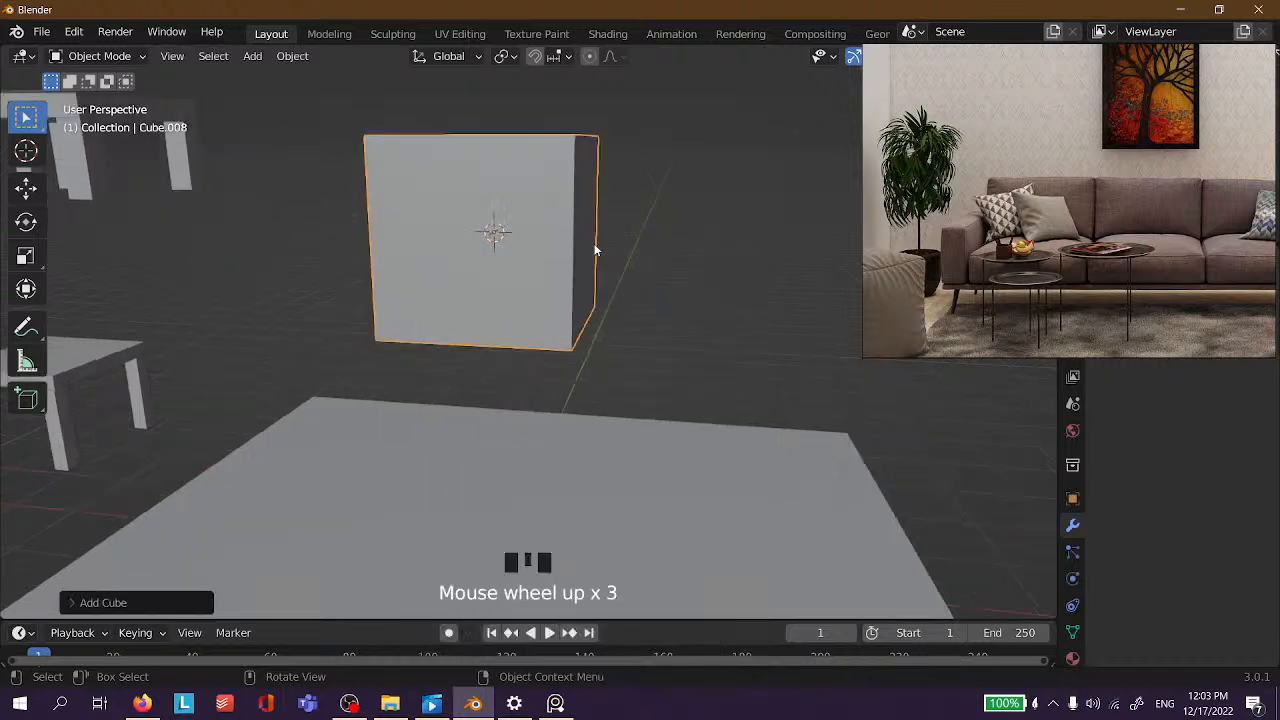
scroll(555, 249, "down", 4)
scroll(562, 250, "down", 3)
scroll(620, 225, "up", 4)
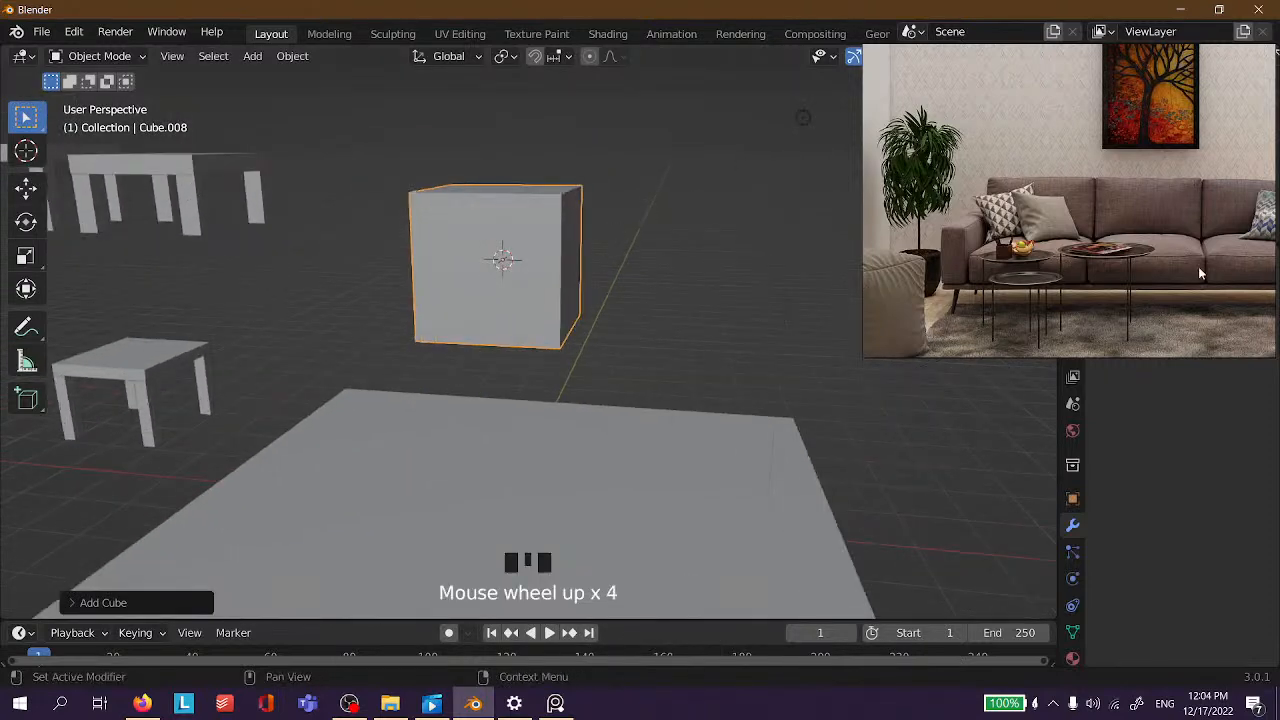
Scale the new cube along the global Z axis into a low, flat block, using the sofa's seat cushion as reference.
left_click(1026, 249)
scroll(1024, 250, "up", 5)
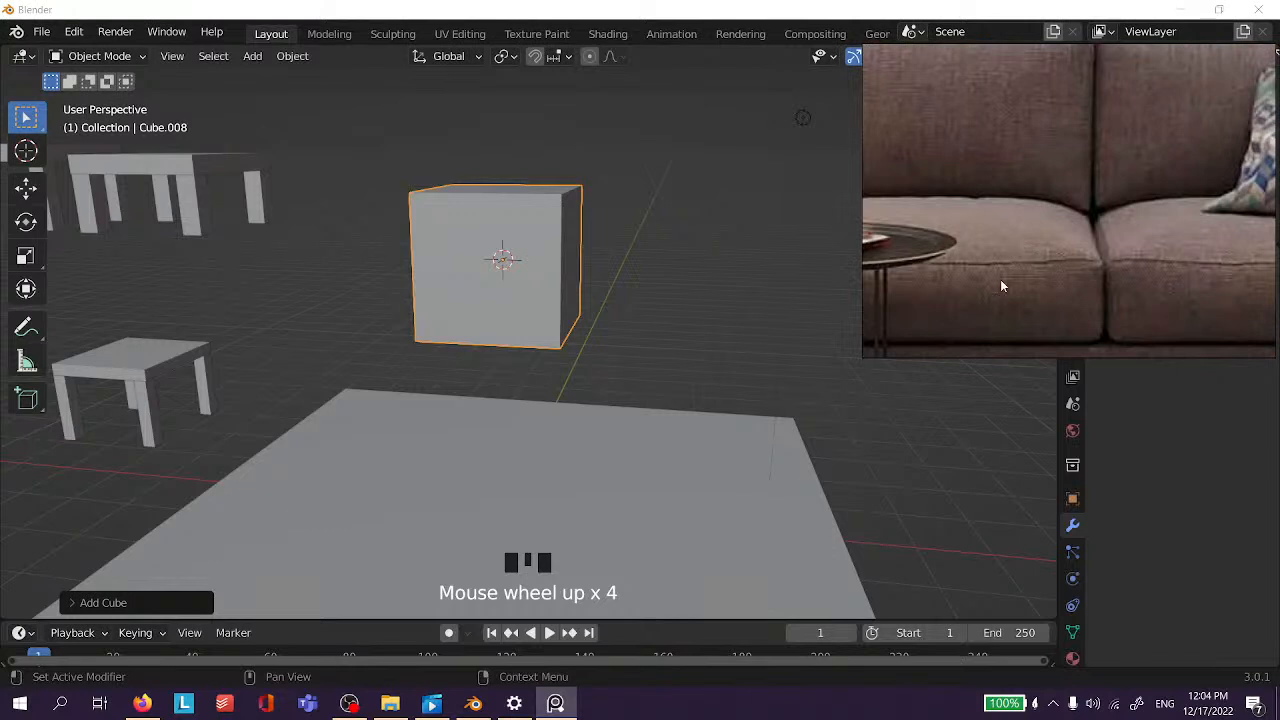
scroll(1012, 247, "down", 5)
left_click(643, 213)
scroll(640, 205, "up", 2)
middle_click_drag(640, 205, 384, 327)
key("s")
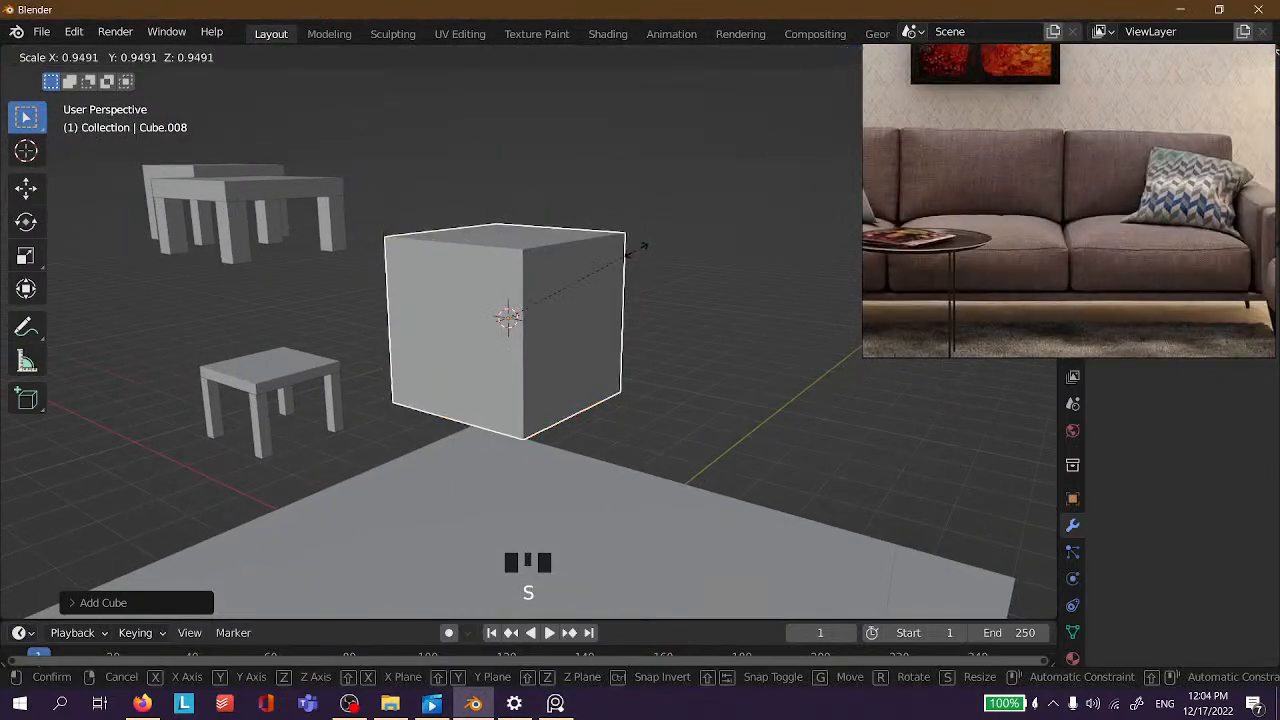
key("shift+z")
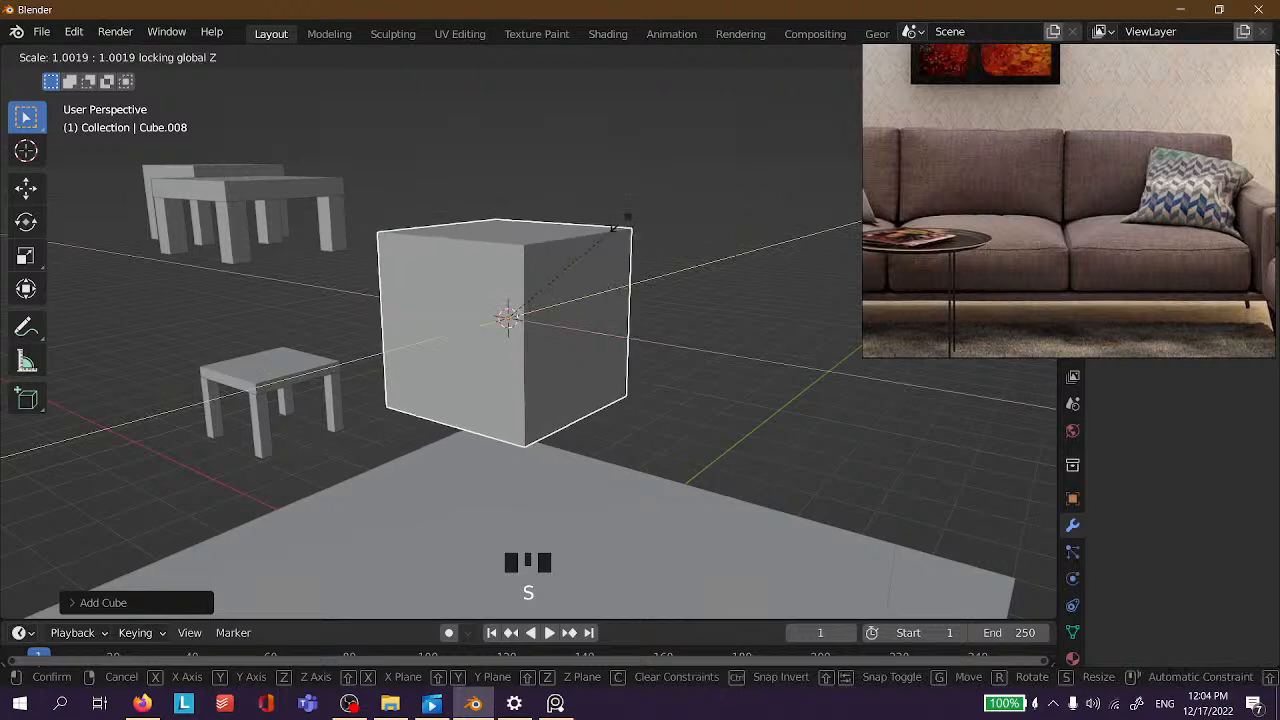
key("z")
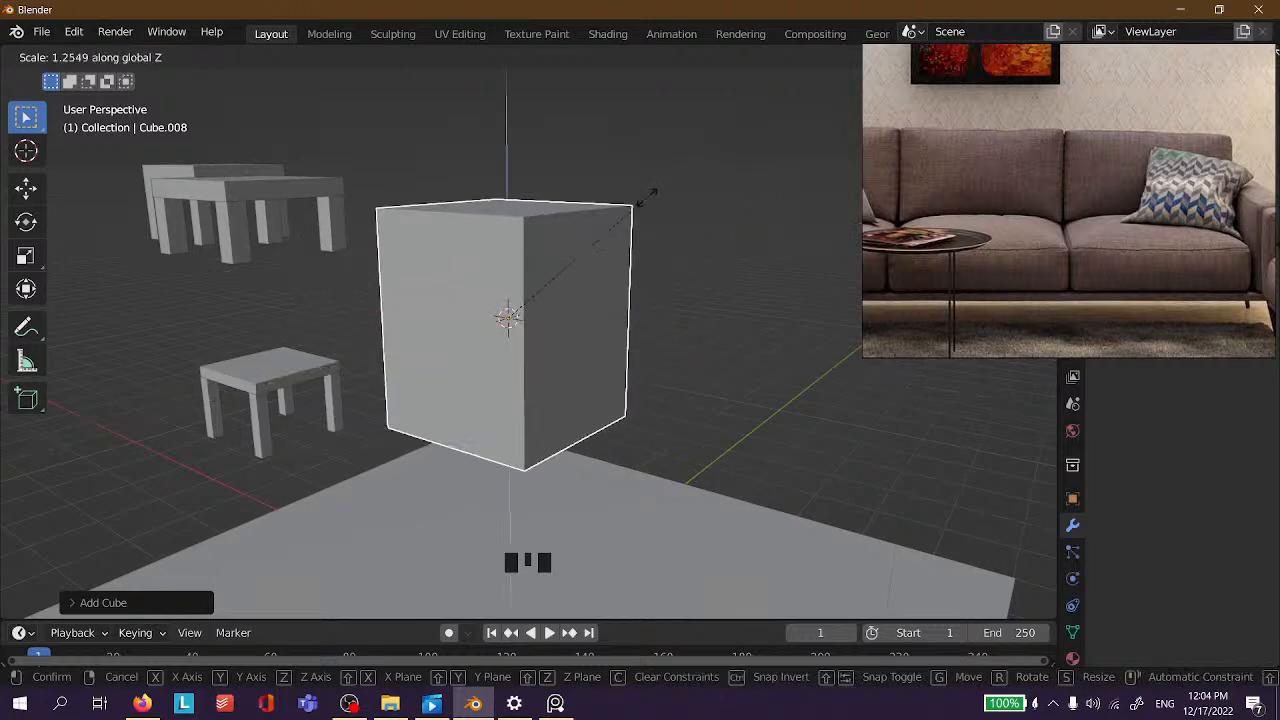
left_click(540, 265)
middle_click_drag(652, 233, 437, 332)
scroll(434, 326, "up", 6)
middle_click_drag(387, 170, 274, 131)
middle_click_drag(960, 440, 715, 402, "shift")
left_click(1008, 453)
middle_click_drag(920, 451, 864, 482)
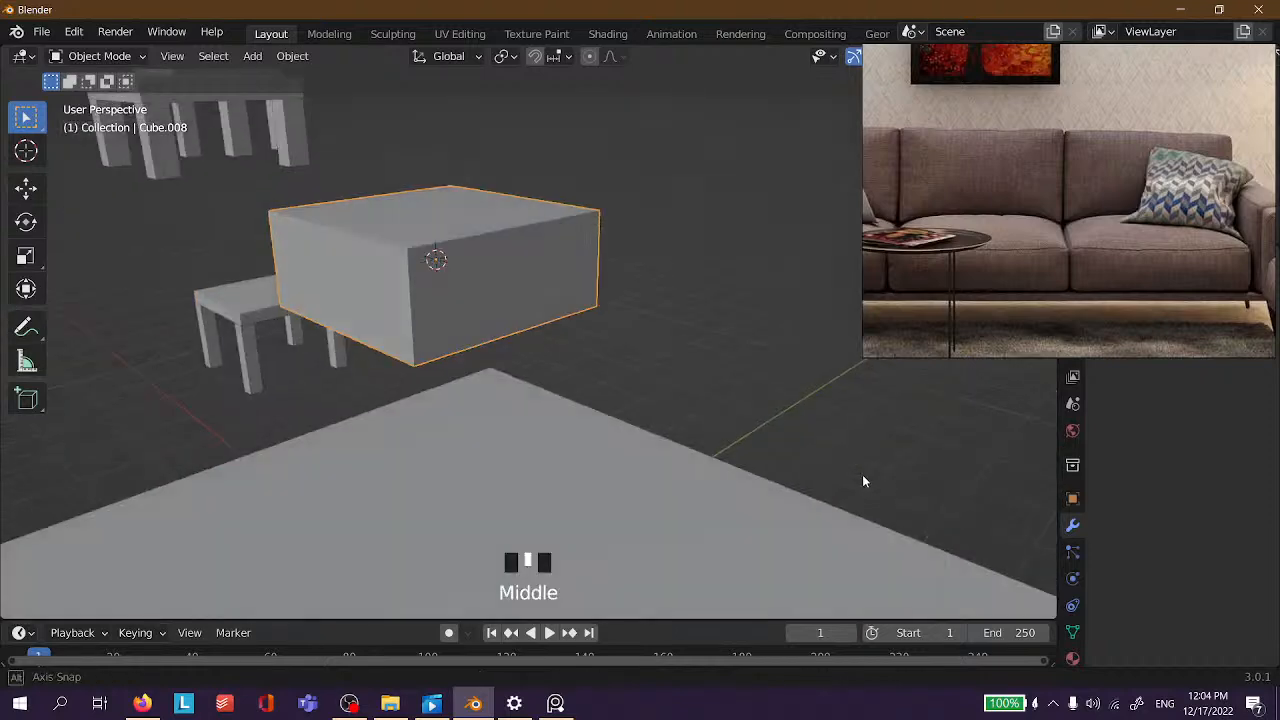
Frame the flattened block in the viewport and enter Edit Mode on it.
key("KP_Decimal")
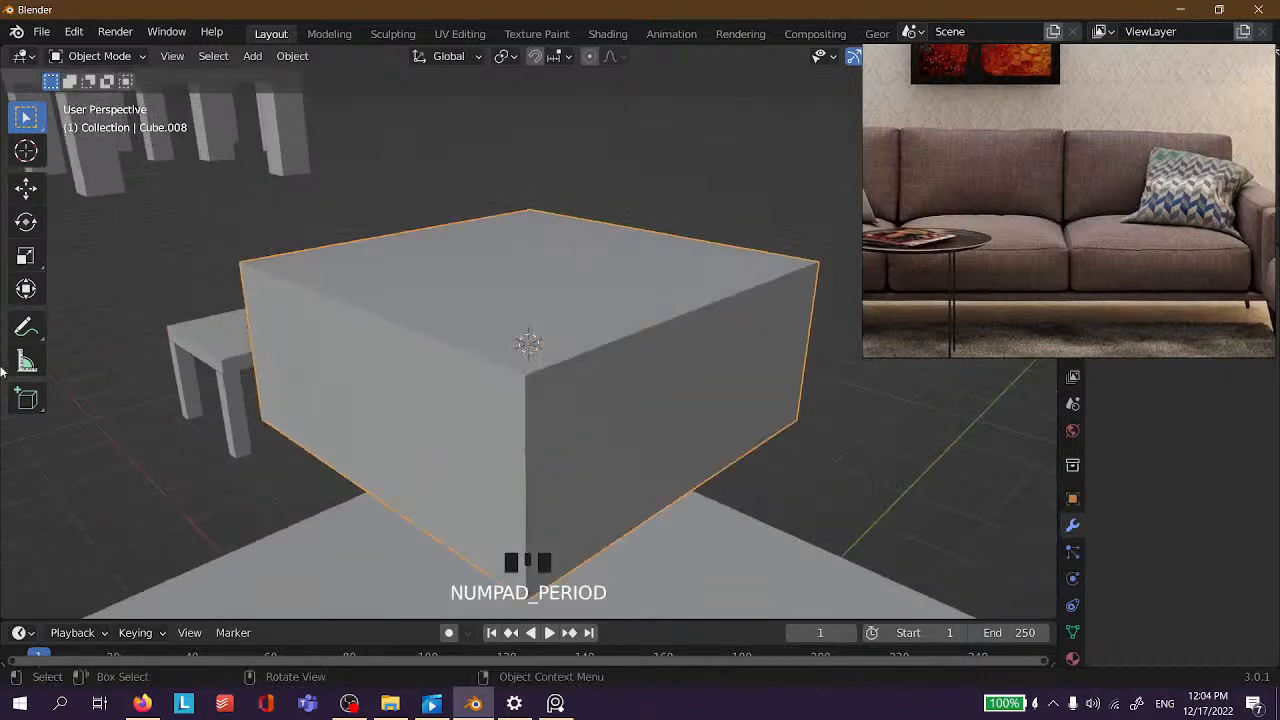
scroll(685, 350, "down", 3)
middle_click_drag(686, 366, 568, 202)
left_click(568, 203)
left_click(539, 304)
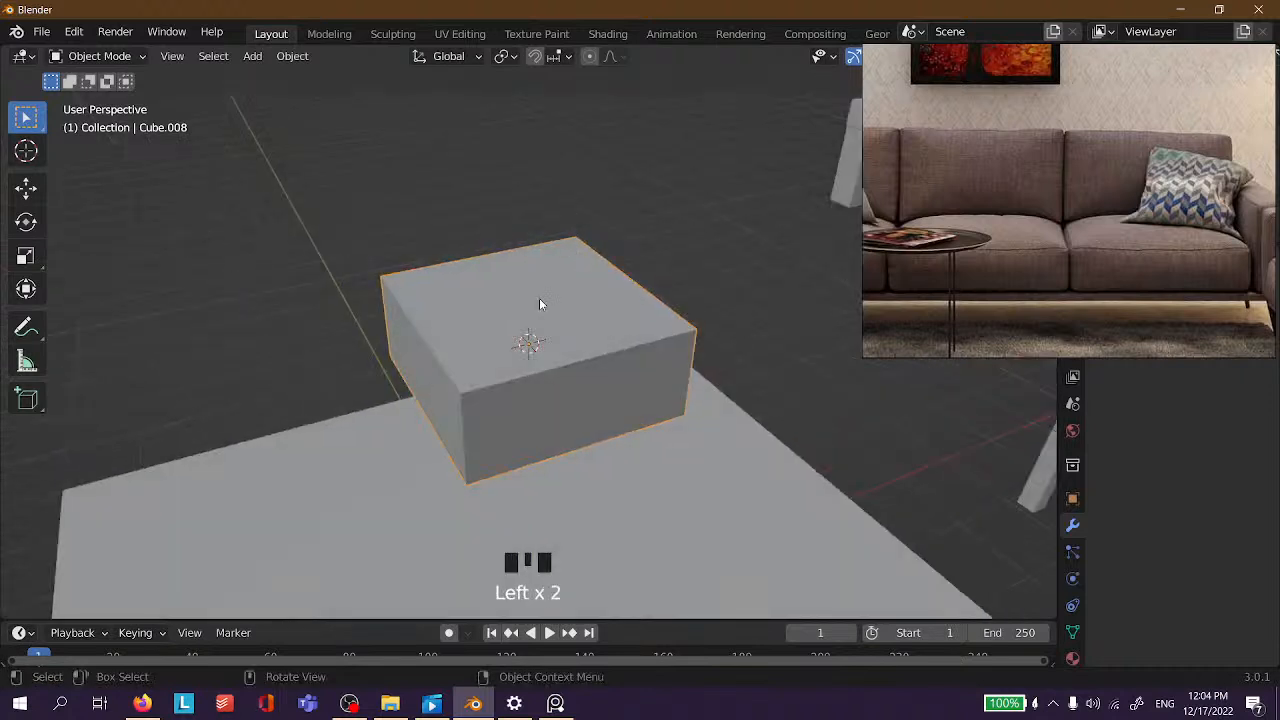
key("Tab")
scroll(566, 322, "down", 2)
Try bevelling one long upper edge of the block in edge selection mode, cancel it, and restore the box selection tool.
left_click(602, 281)
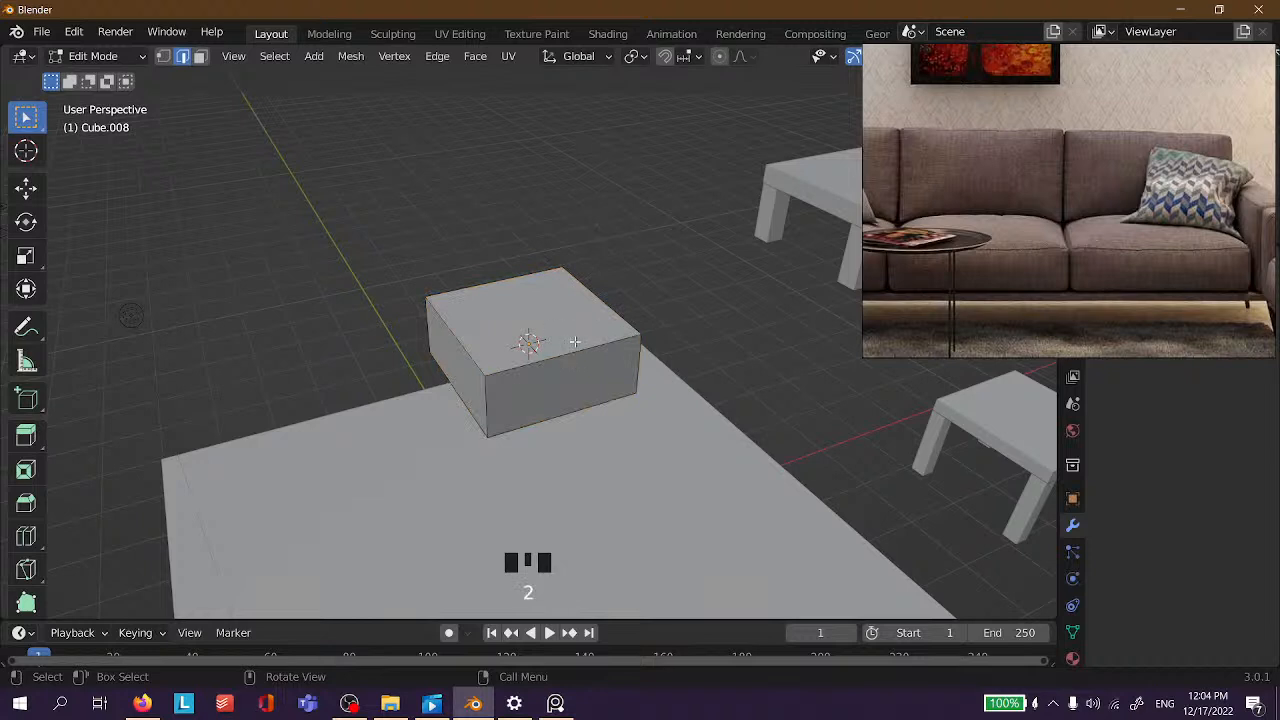
left_click(640, 263)
scroll(603, 371, "up", 2)
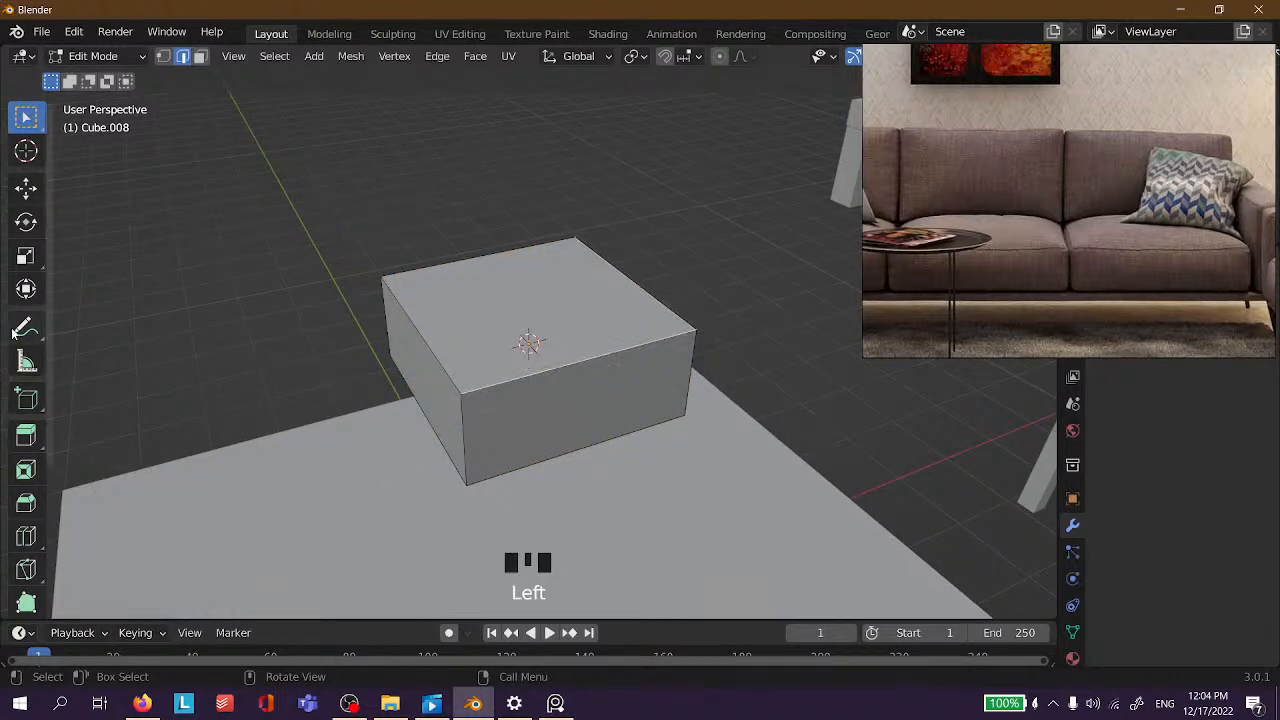
scroll(15, 340, "down", 3)
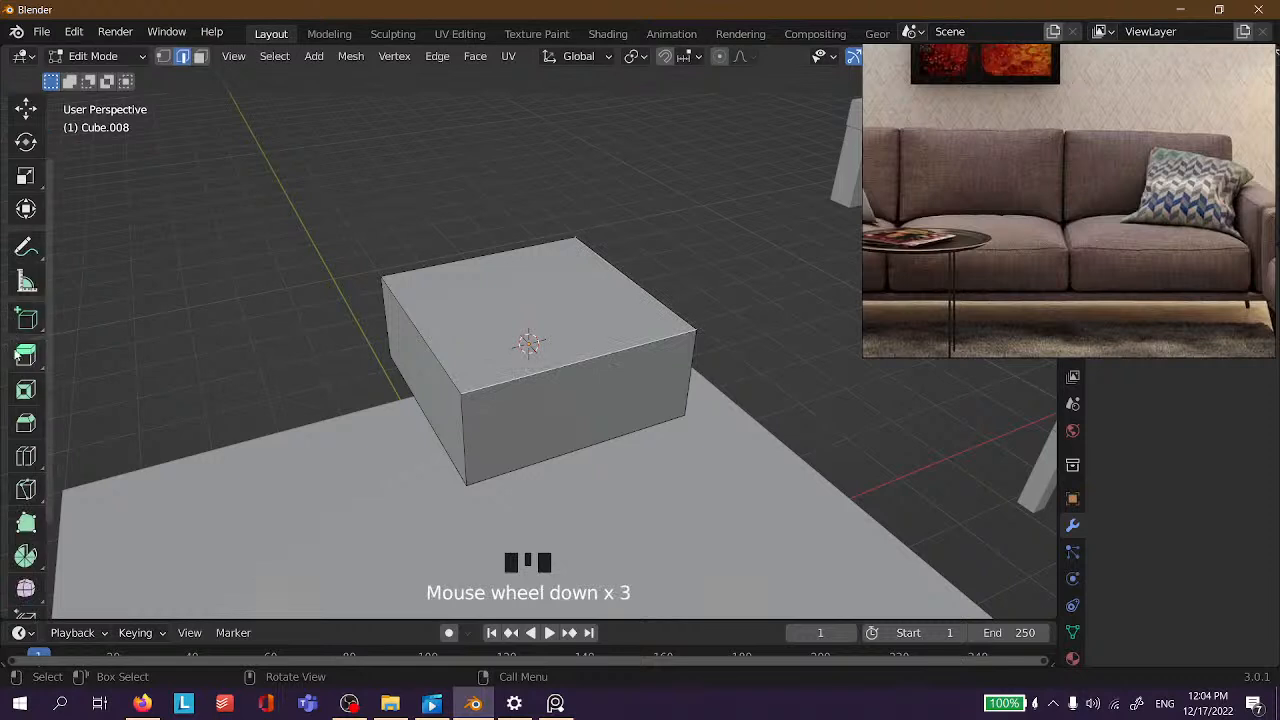
left_click(19, 428)
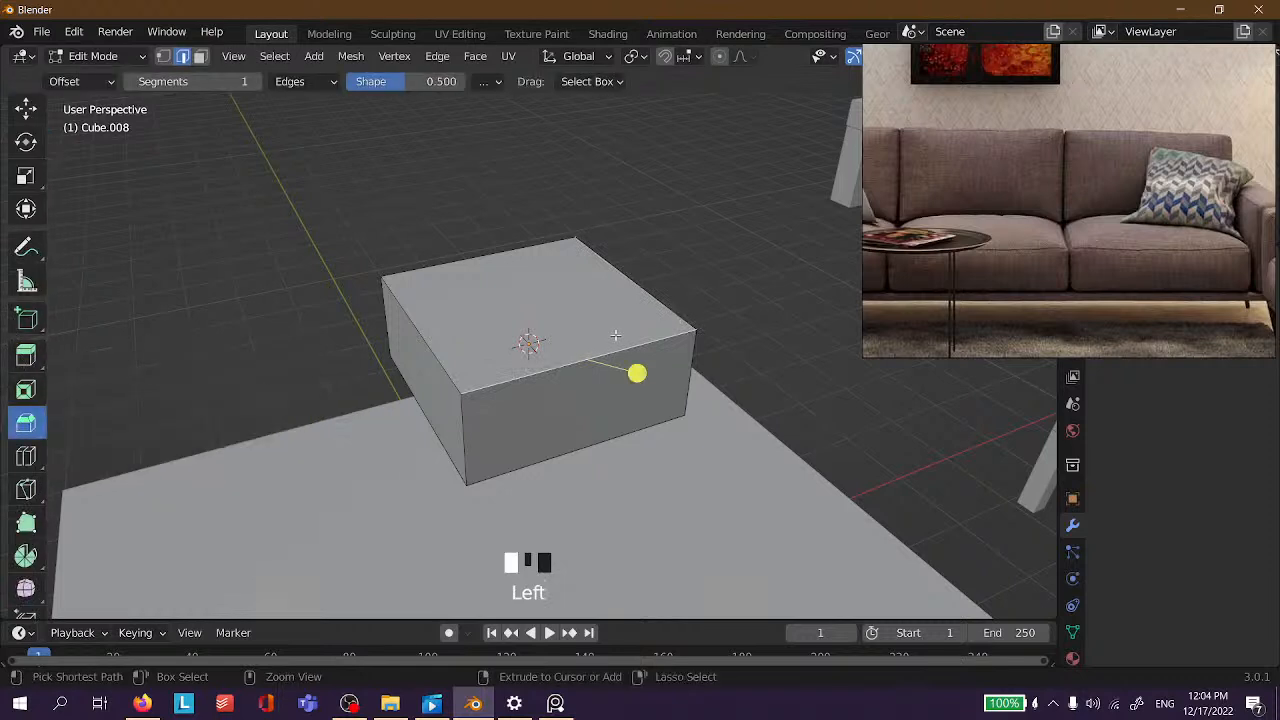
key("ctrl+b")
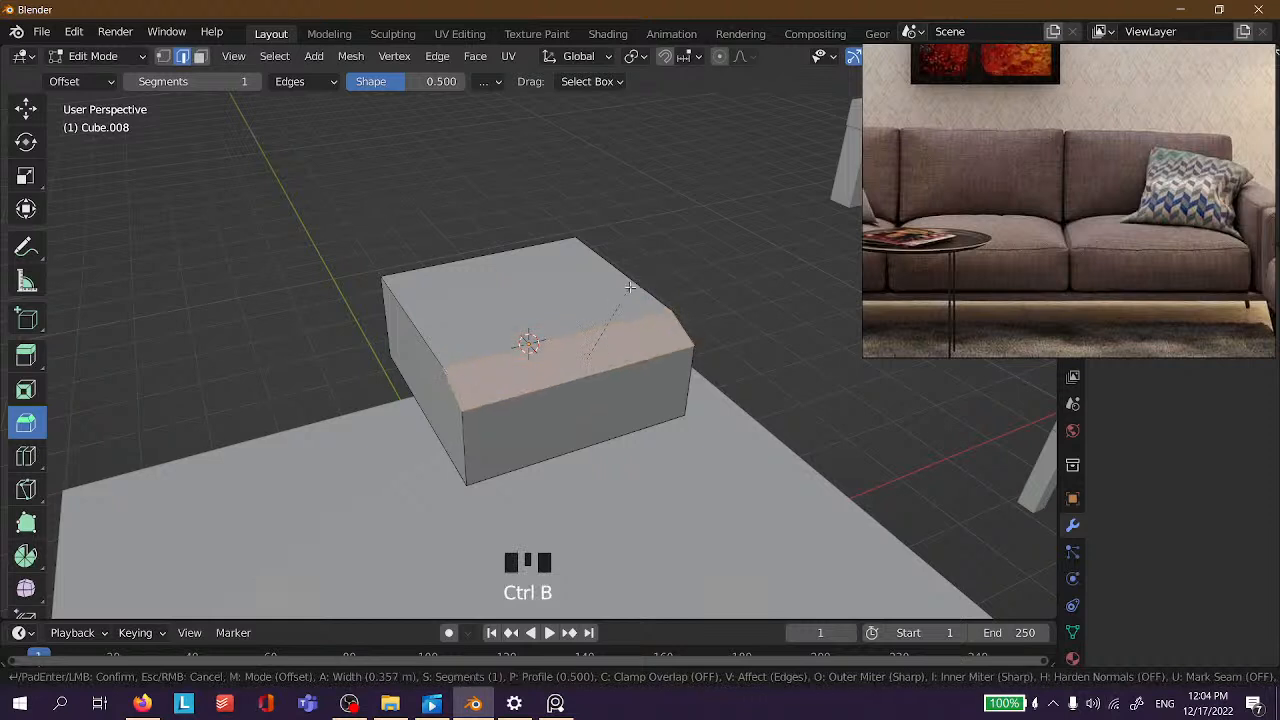
right_click(630, 275)
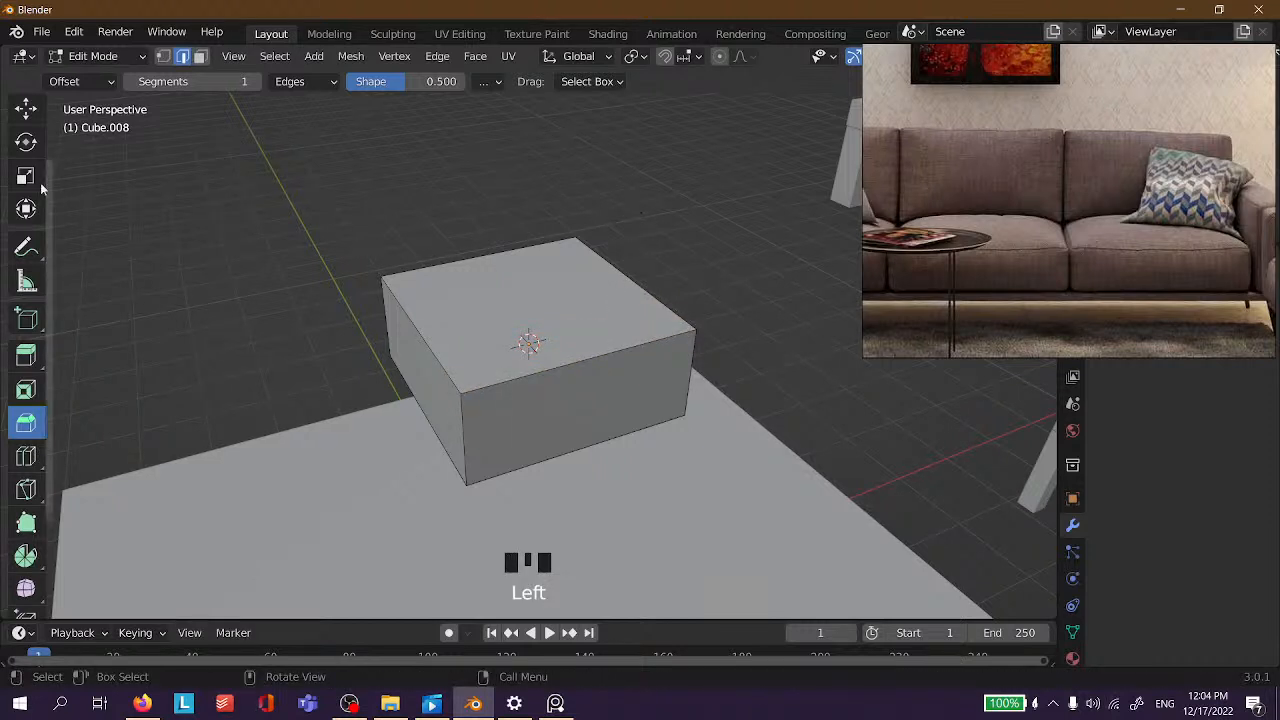
scroll(41, 188, "up", 4)
left_click(26, 117)
middle_click_drag(690, 239, 556, 270)
scroll(590, 349, "up", 3)
key("a")
left_click(580, 180)
key("a")
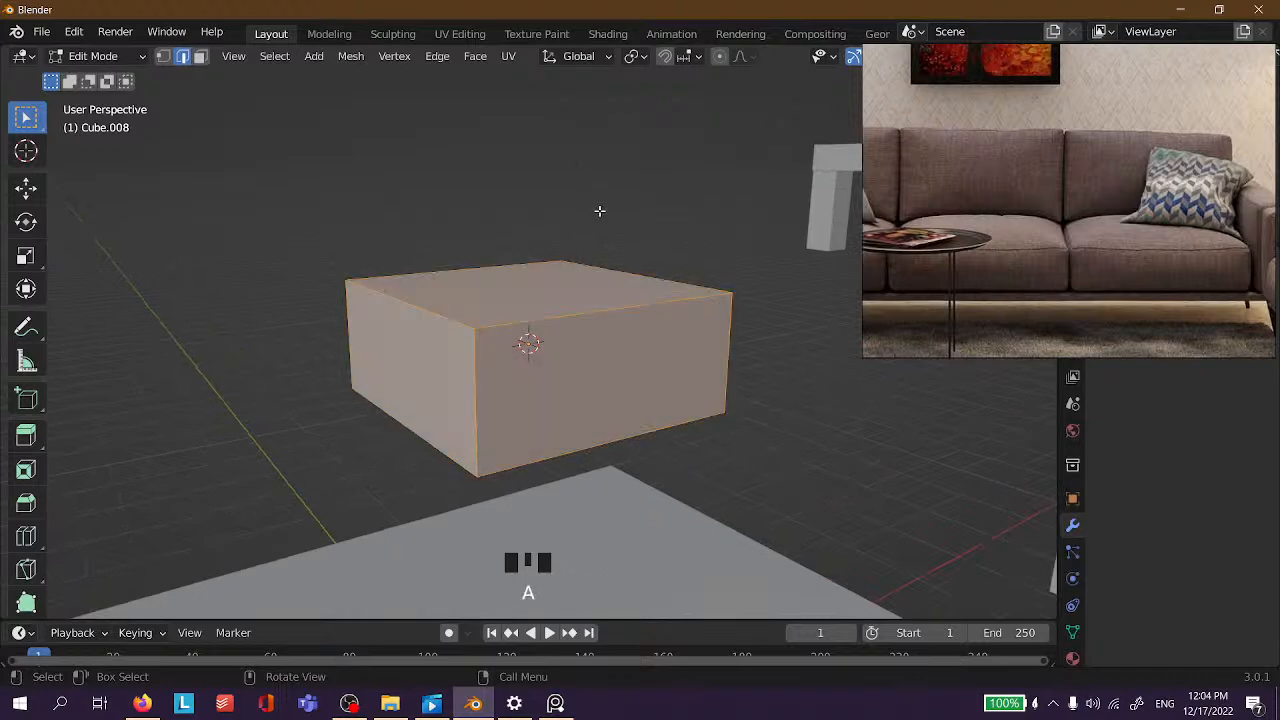
key("a")
key("a")
key("a")
middle_click_drag(705, 375, 648, 376)
key("a")
key("a")
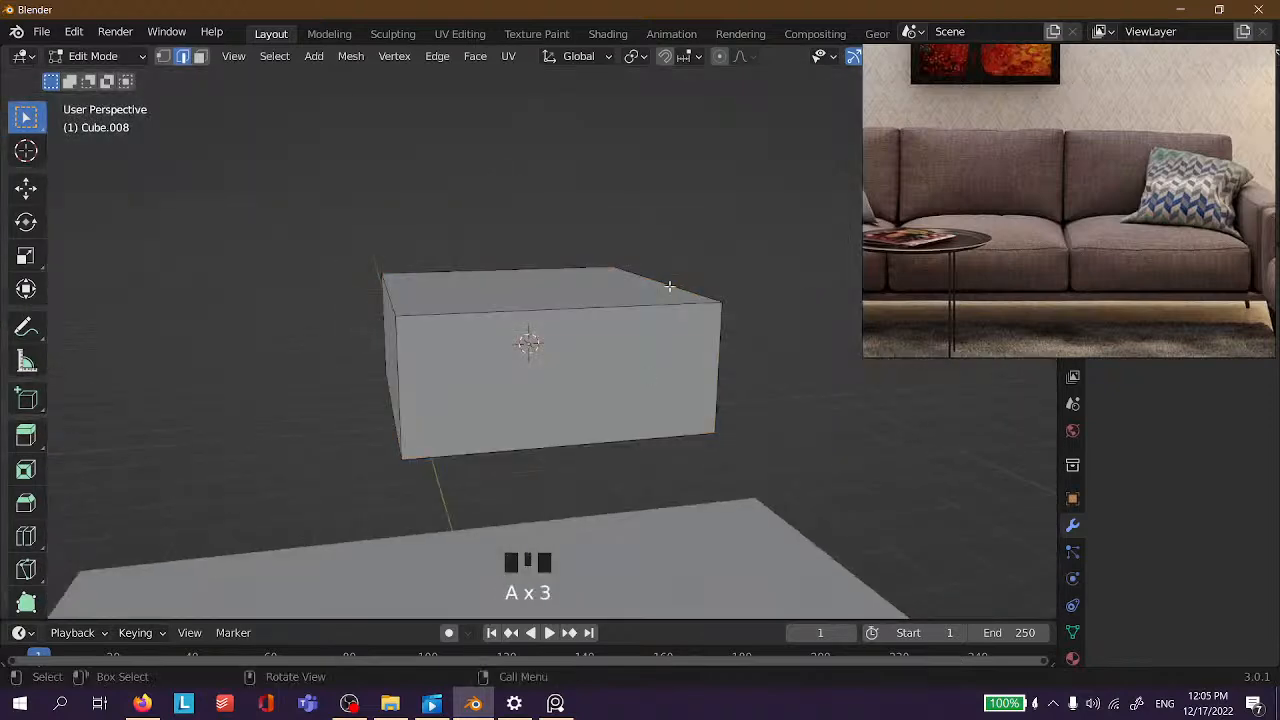
middle_click_drag(655, 213, 671, 235)
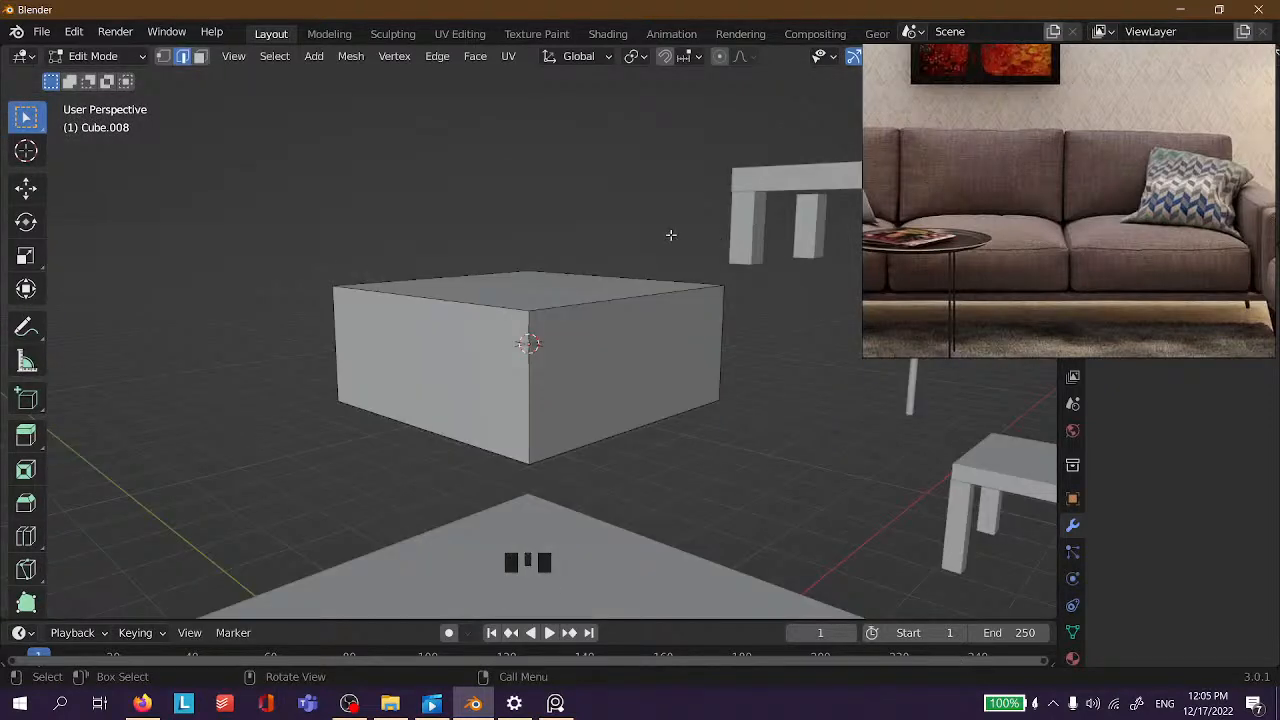
Select all of the block's geometry in edge selection mode.
key("a")
middle_click_drag(669, 234, 531, 275)
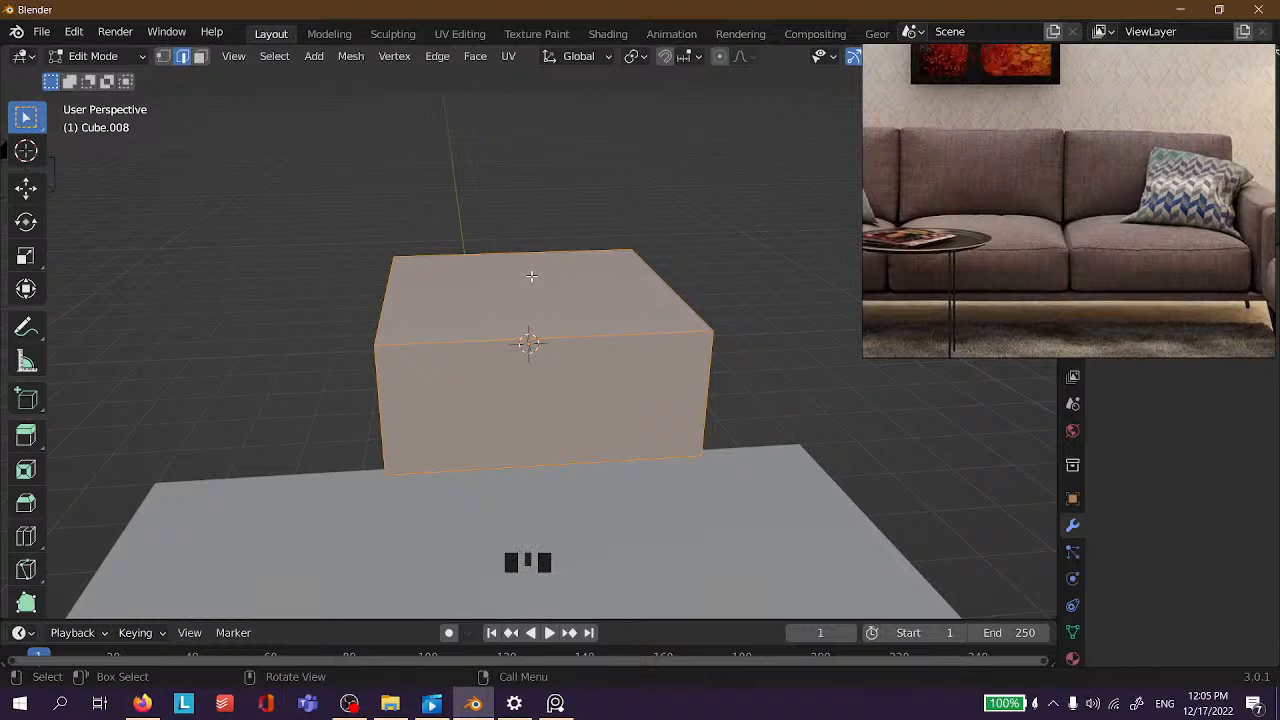
scroll(536, 273, "down", 2)
mouse_move(546, 298)
middle_mouse_down()
mouse_move(646, 291)
mouse_move(555, 300)
middle_mouse_up()
left_click(564, 213)
key("a")
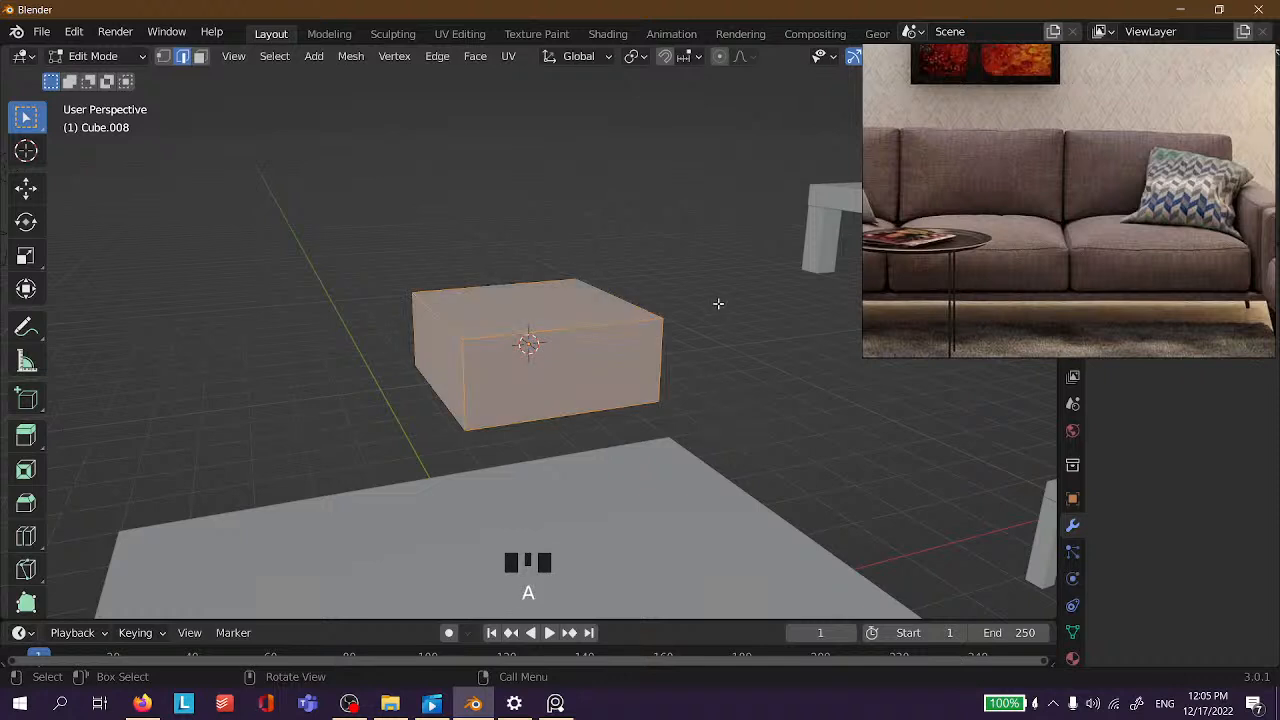
Switch to face selection mode and pick the block's faces one after another.
key("3")
left_click(526, 203)
left_click(557, 257)
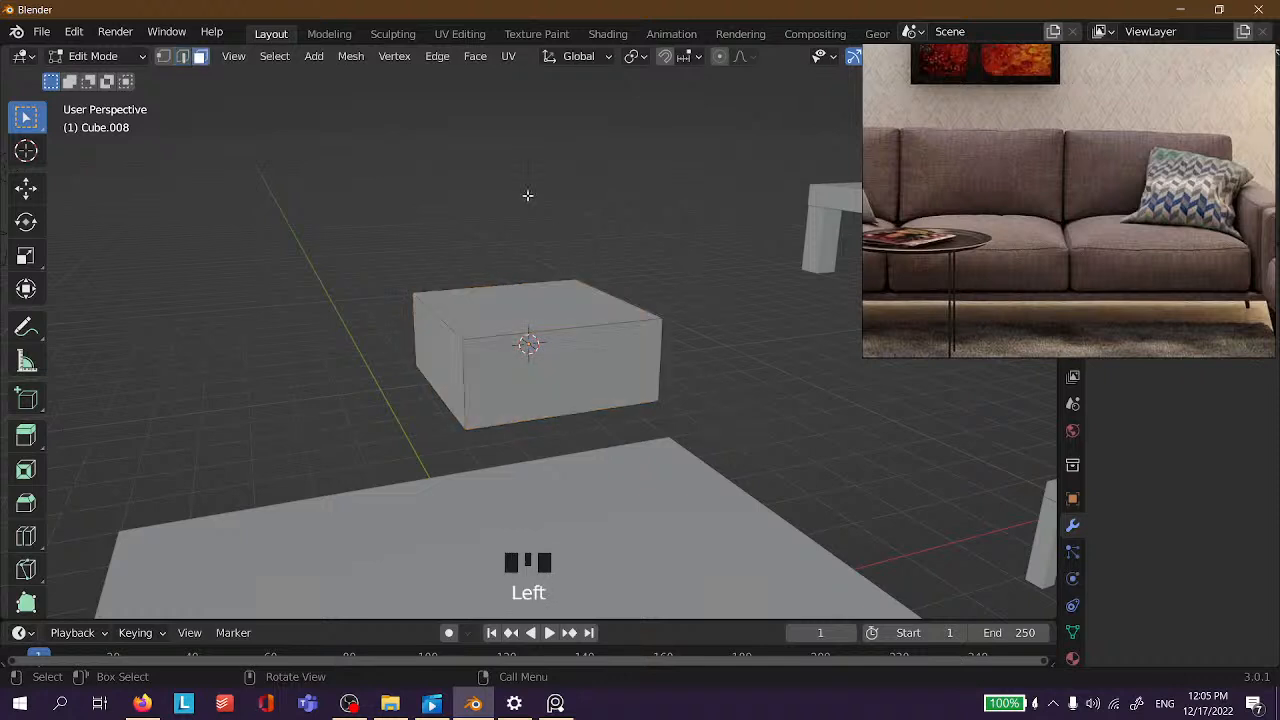
left_click(530, 302)
left_click(428, 349, "shift")
left_click(573, 347, "shift")
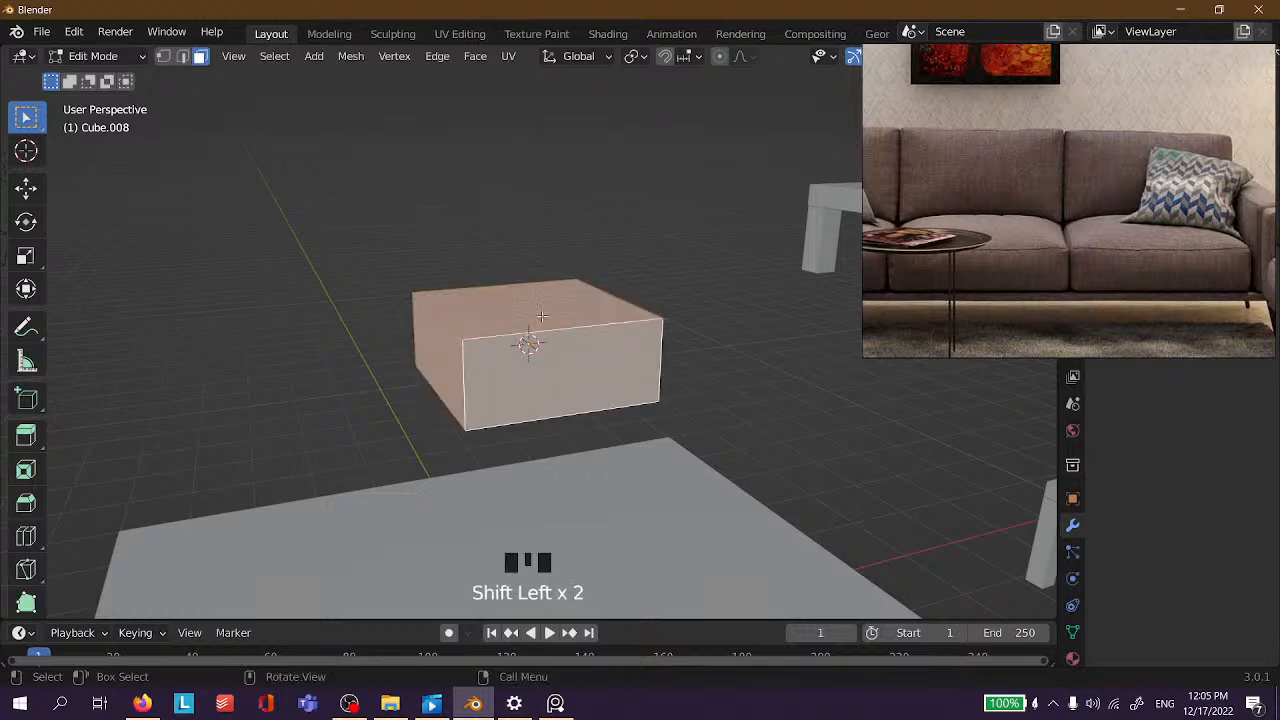
middle_click_drag(609, 407, 743, 194)
left_click(518, 373, "shift")
left_click(518, 373, "shift")
left_click(518, 373, "shift")
left_click(571, 200)
Clear the individual picks and select all faces of the block at once.
middle_click_drag(571, 200, 720, 243)
key("a")
scroll(706, 291, "down", 2)
left_click(716, 246)
key("a")
Bevel all edges of the block by about 0.36 m with a single segment.
key("ctrl+b")
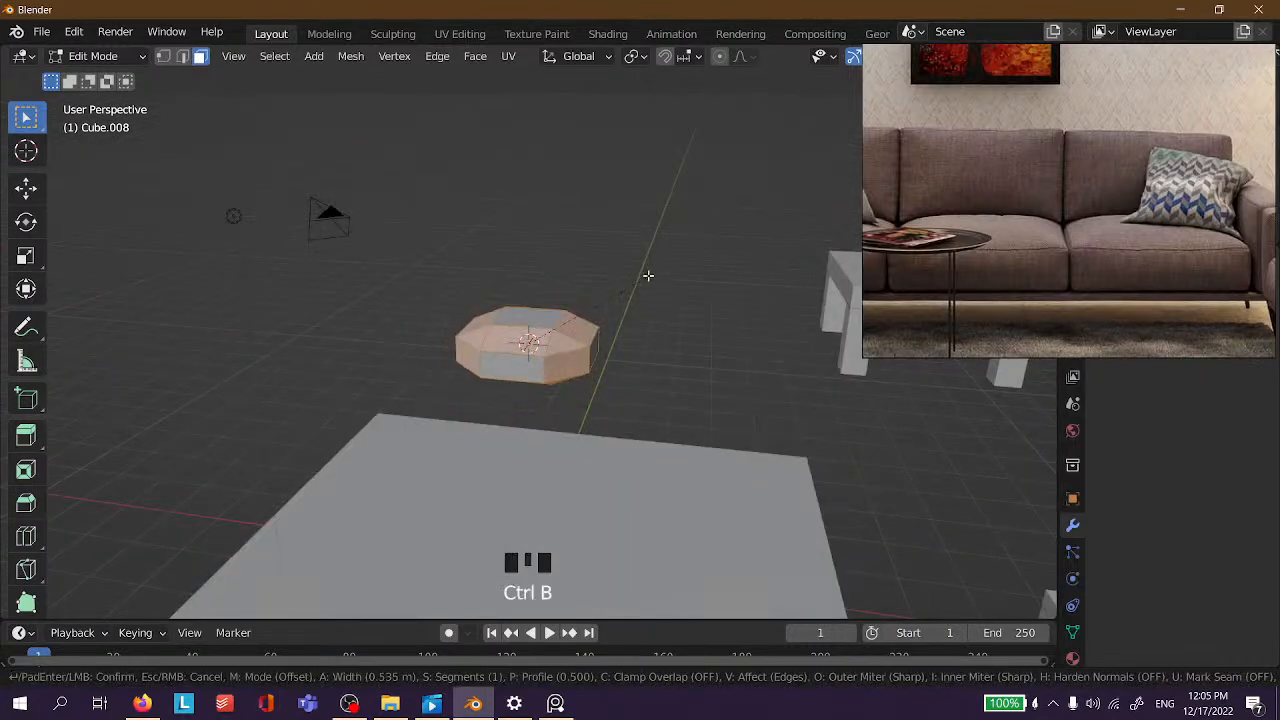
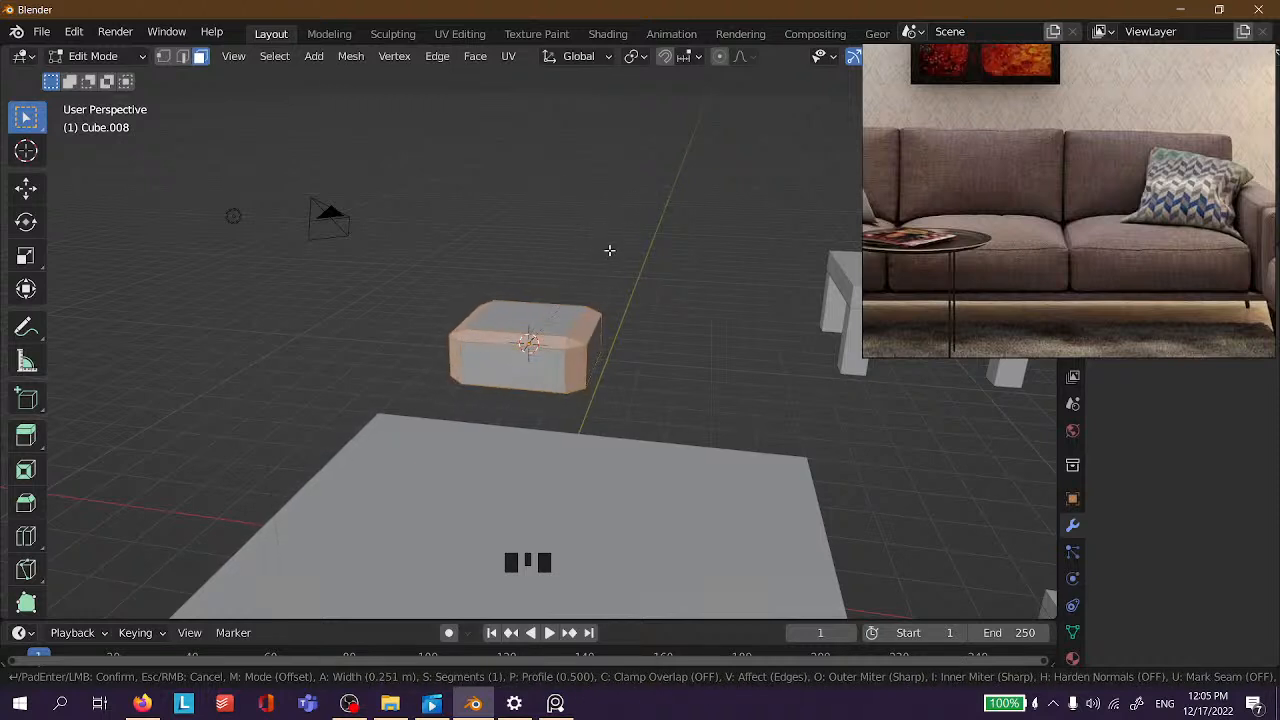
key("Escape")
scroll(621, 279, "up", 3)
key("ctrl+b")
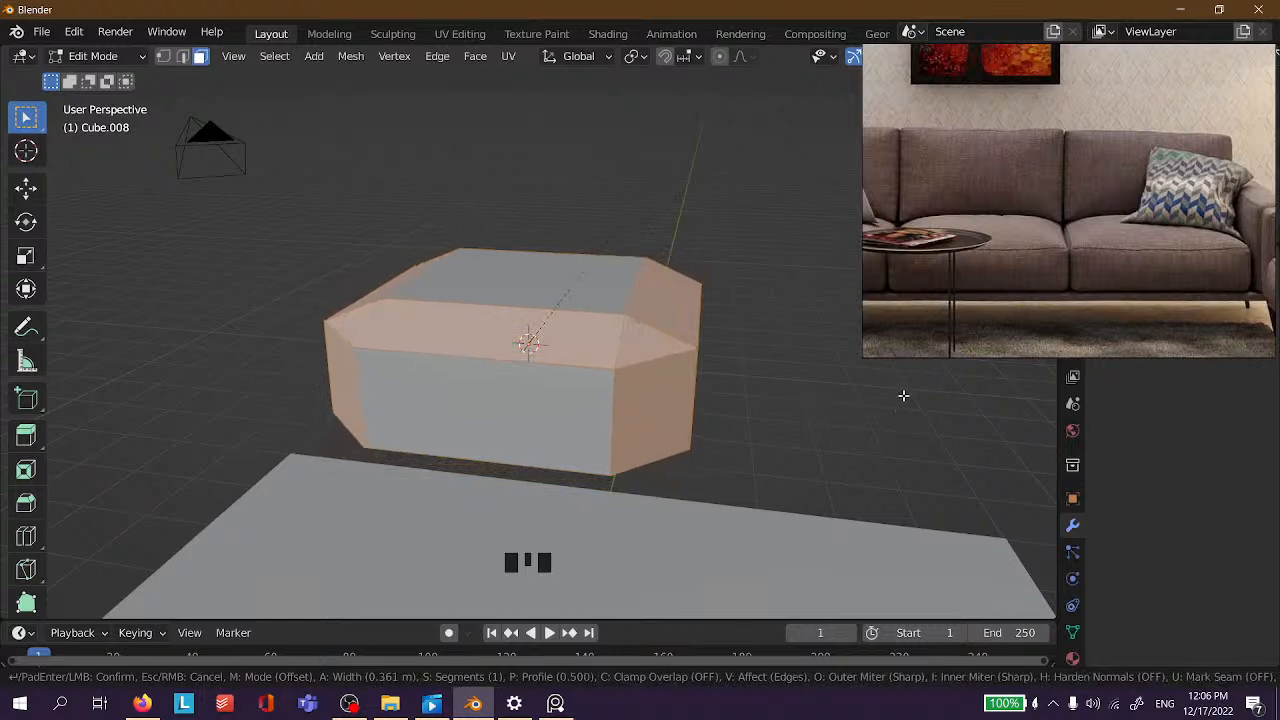
left_click(935, 300)
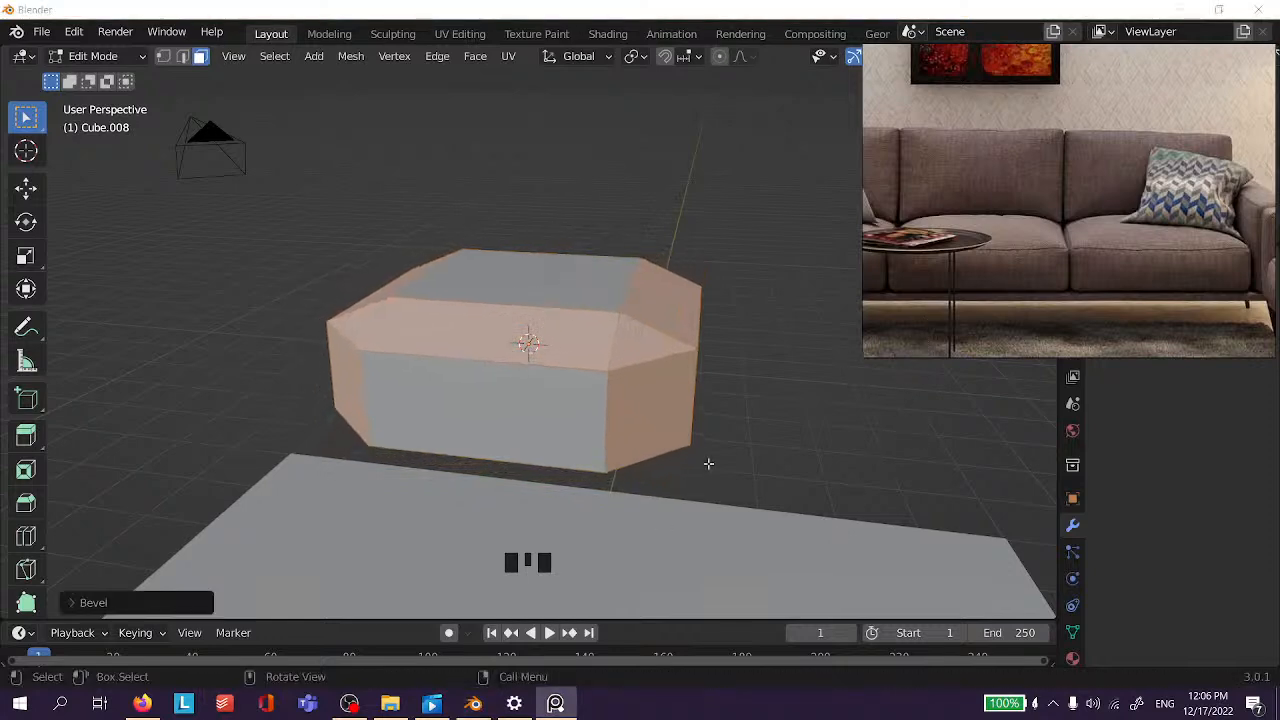
Leave Edit Mode on the bevelled block.
left_click(760, 400)
middle_click_drag(760, 400, 587, 388)
scroll(634, 260, "down", 2)
middle_click_drag(634, 260, 717, 271)
key("Tab")
left_click(702, 347)
Examine the bevelled block's chamfered edges and corners from several sides and distances.
middle_click_drag(702, 347, 608, 289)
scroll(623, 277, "down", 3)
left_click(657, 220)
middle_click_drag(657, 220, 760, 266)
scroll(730, 357, "up", 3)
scroll(690, 384, "down", 3)
middle_click_drag(690, 384, 551, 323)
scroll(379, 216, "down", 3)
scroll(385, 218, "up", 4)
middle_click_drag(391, 220, 543, 277)
scroll(534, 643, "down", 1)
scroll(578, 240, "down", 3)
left_click(578, 240)
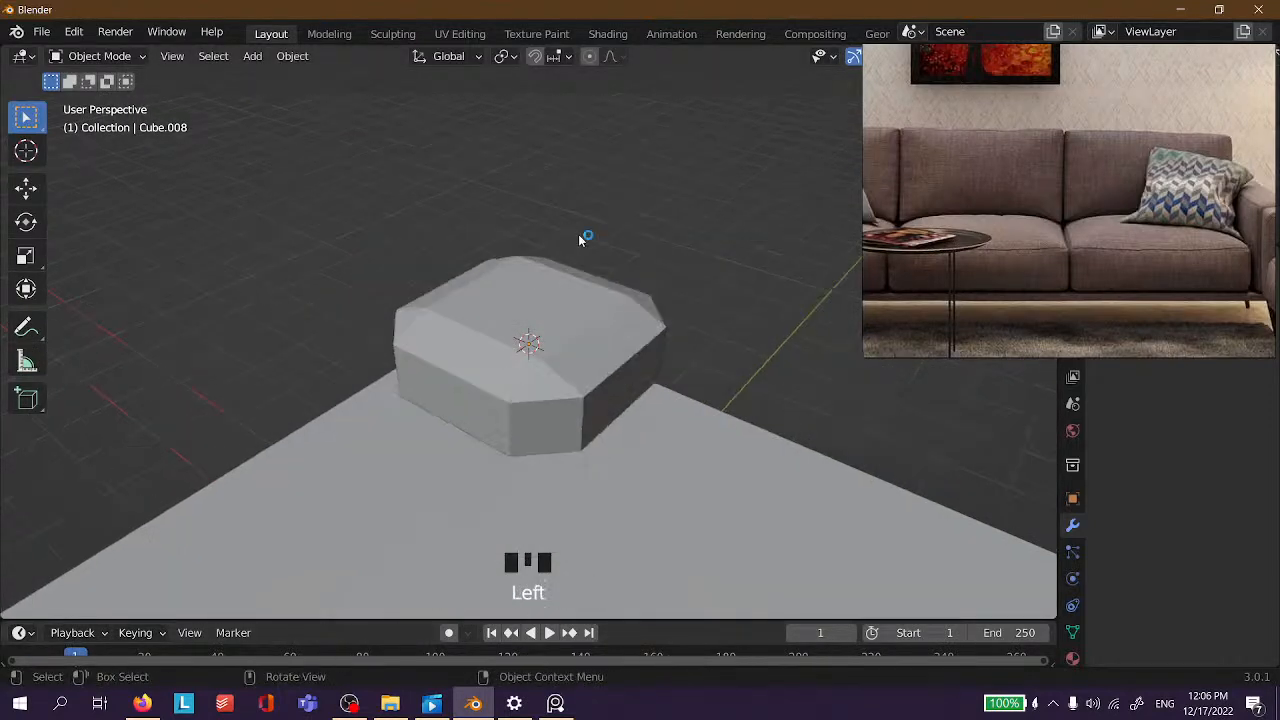
scroll(551, 351, "down", 2)
scroll(586, 323, "up", 4)
middle_click_drag(586, 323, 643, 289)
Select the bevelled block and move the sofa reference photo so it no longer covers the modifier properties.
left_click(568, 281)
left_click_drag(1194, 237, 452, 234)
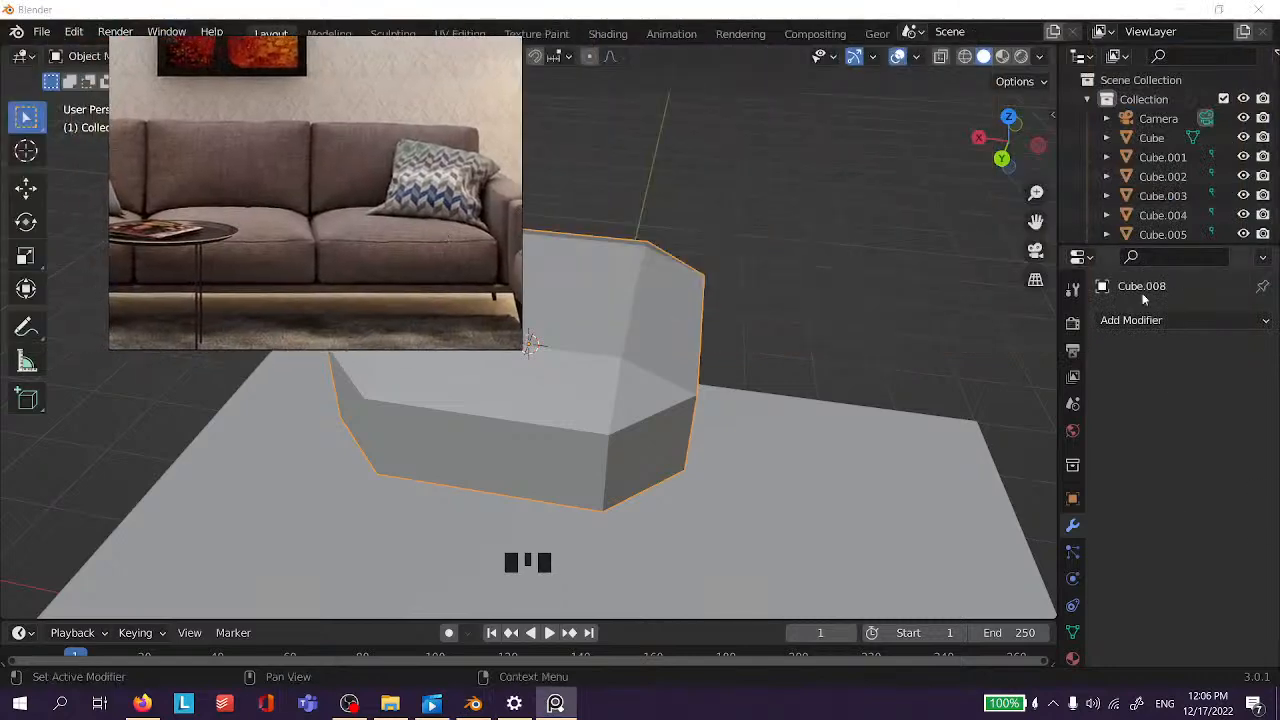
left_click(603, 299)
middle_click_drag(603, 299, 603, 366)
scroll(617, 390, "up", 2)
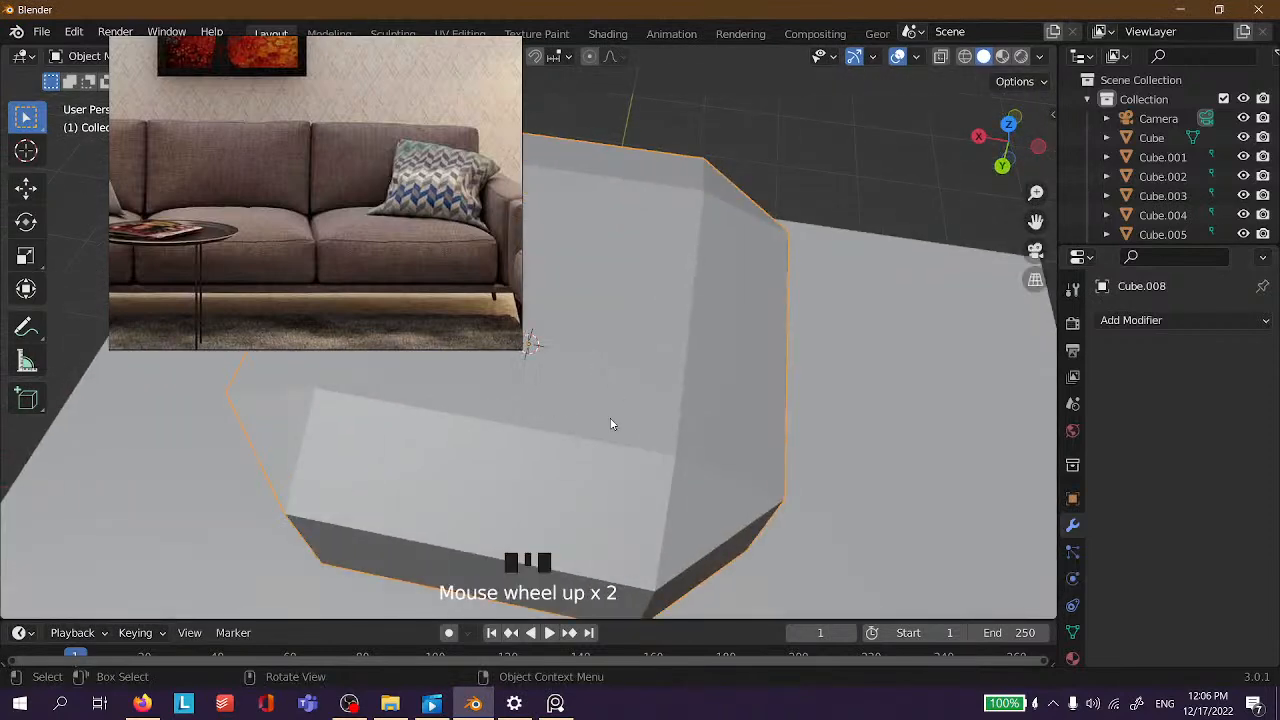
scroll(737, 297, "down", 1)
middle_click_drag(737, 297, 674, 246)
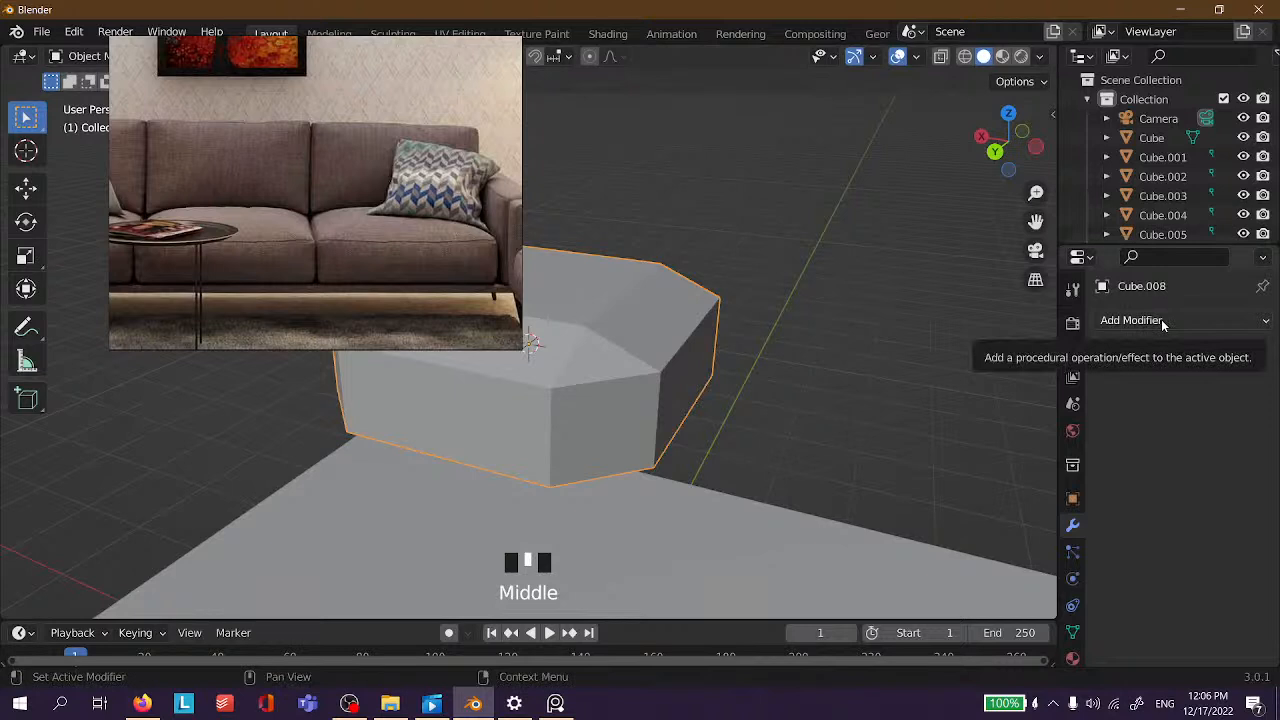
double_click(677, 323)
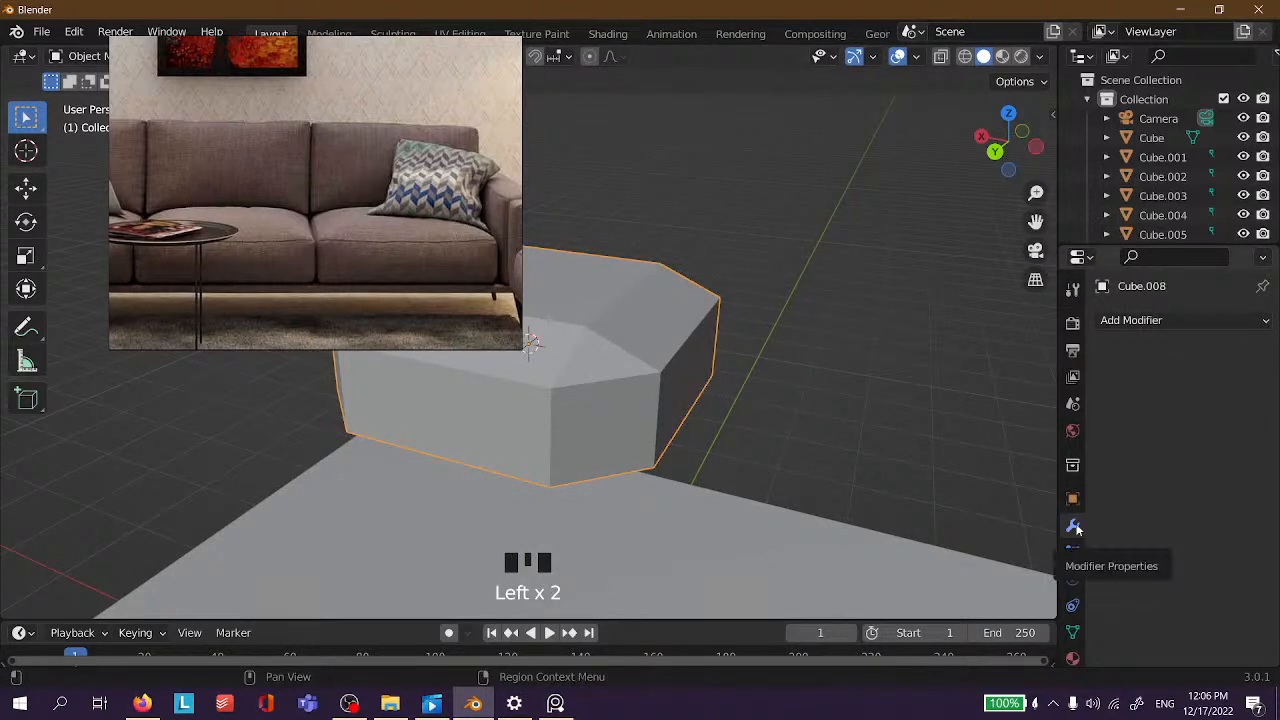
Add a Subdivision Surface modifier to the bevelled block.
left_click(1170, 322)
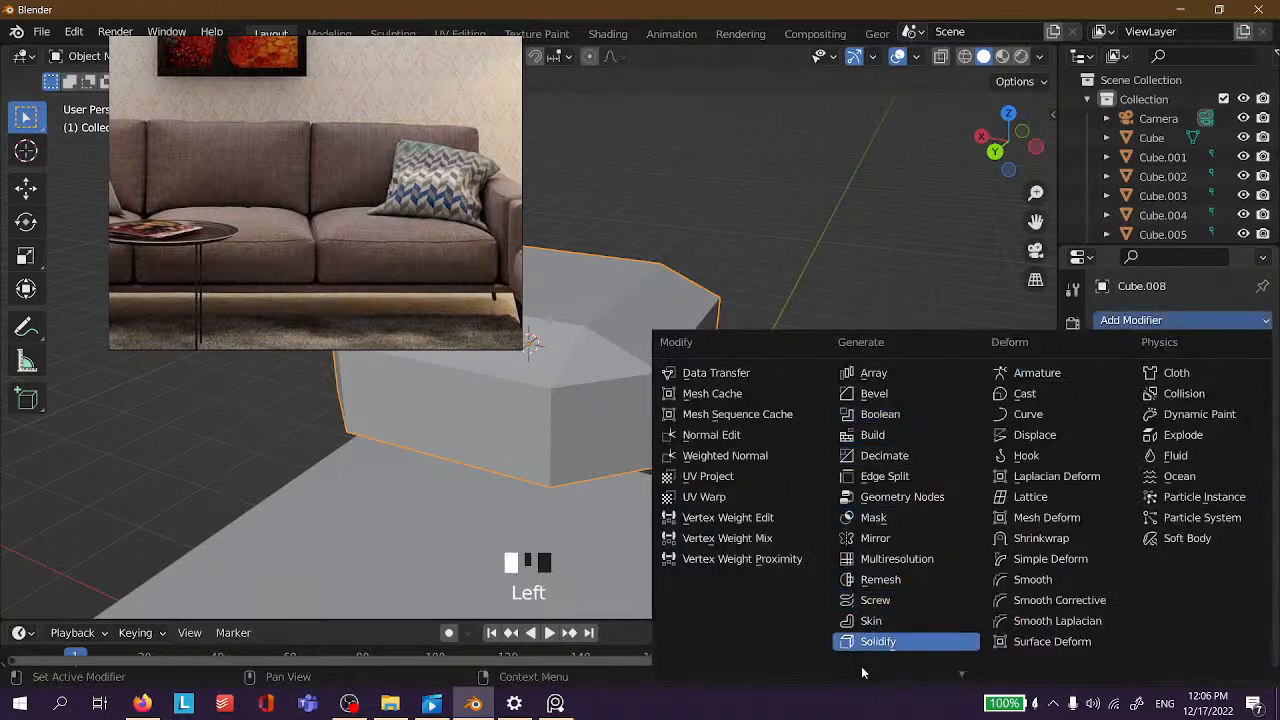
mouse_move(862, 666)
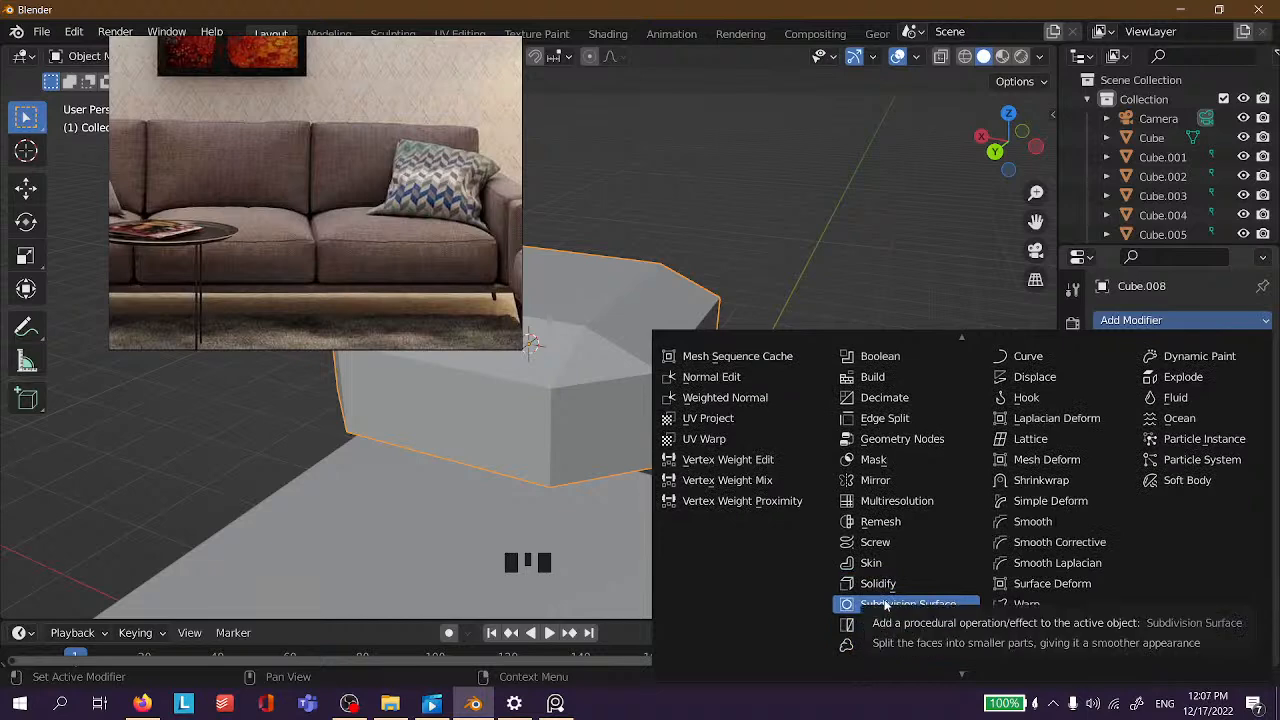
left_click(885, 605)
Shrink the sofa reference photo so it no longer covers the cushion, and select the cushion.
middle_click_drag(781, 263, 323, 216)
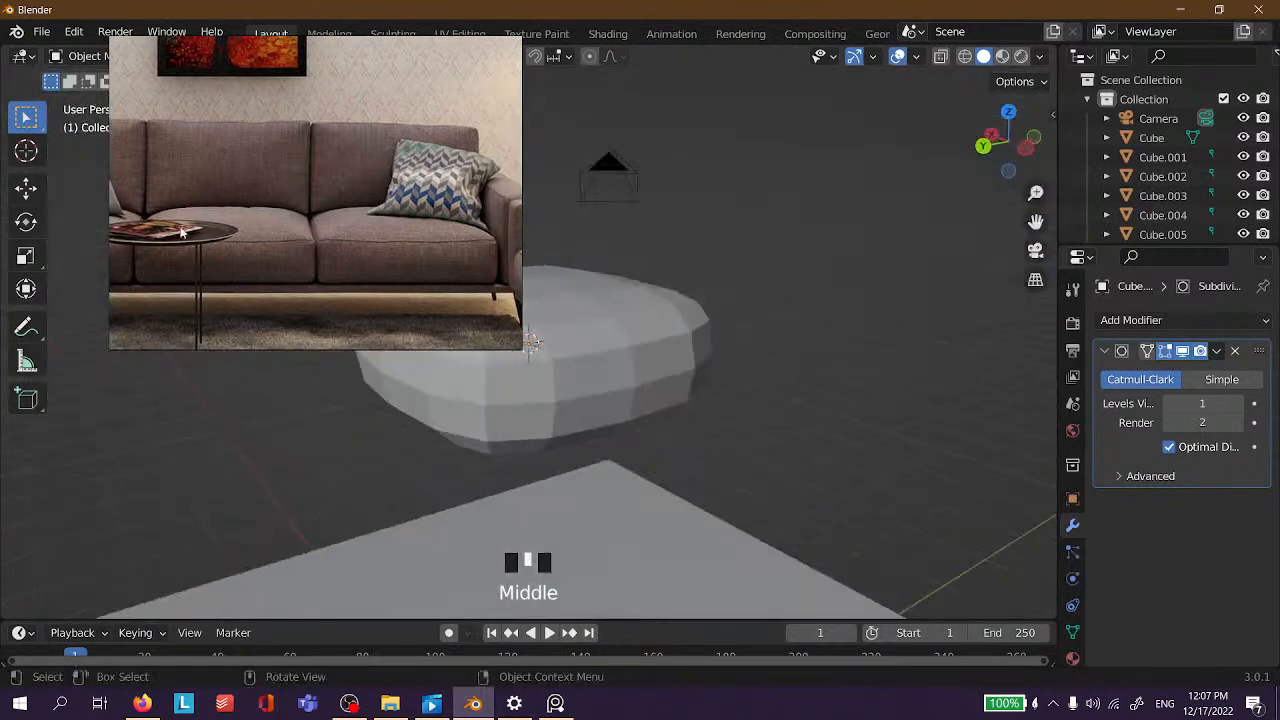
left_click_drag(506, 370, 350, 287)
left_click(637, 395)
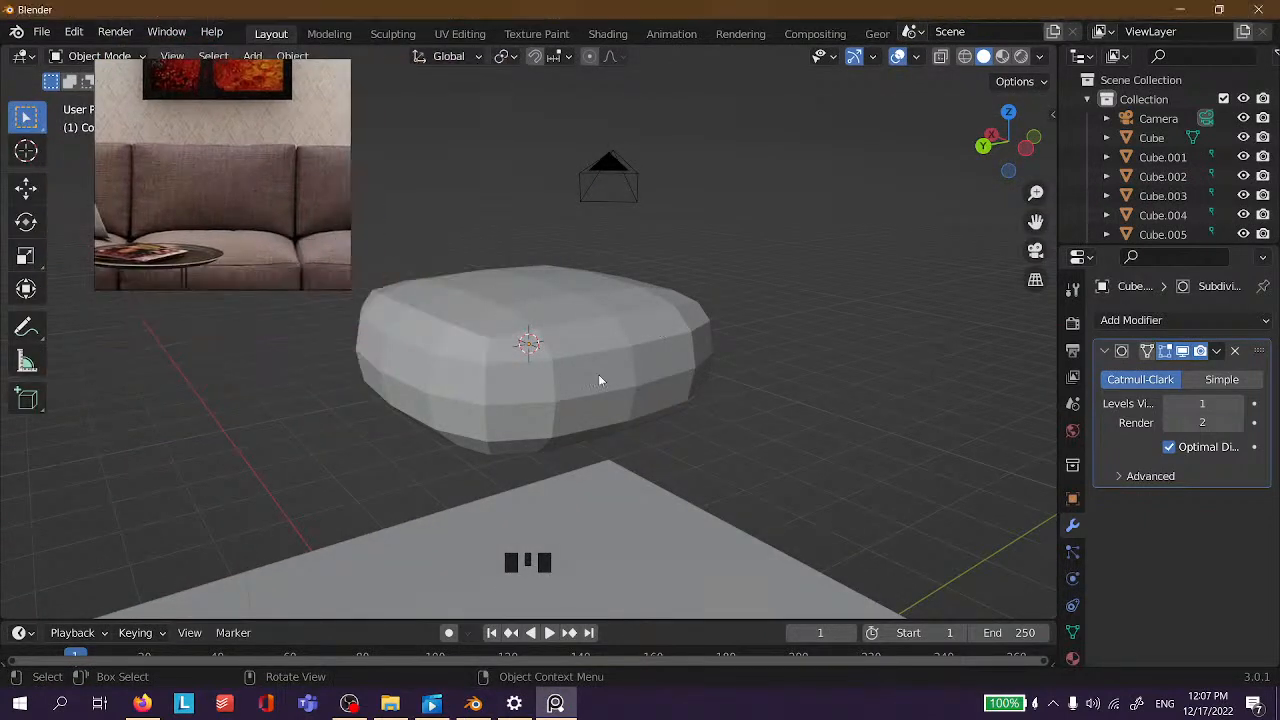
middle_click_drag(777, 254, 662, 232)
scroll(723, 270, "down", 3)
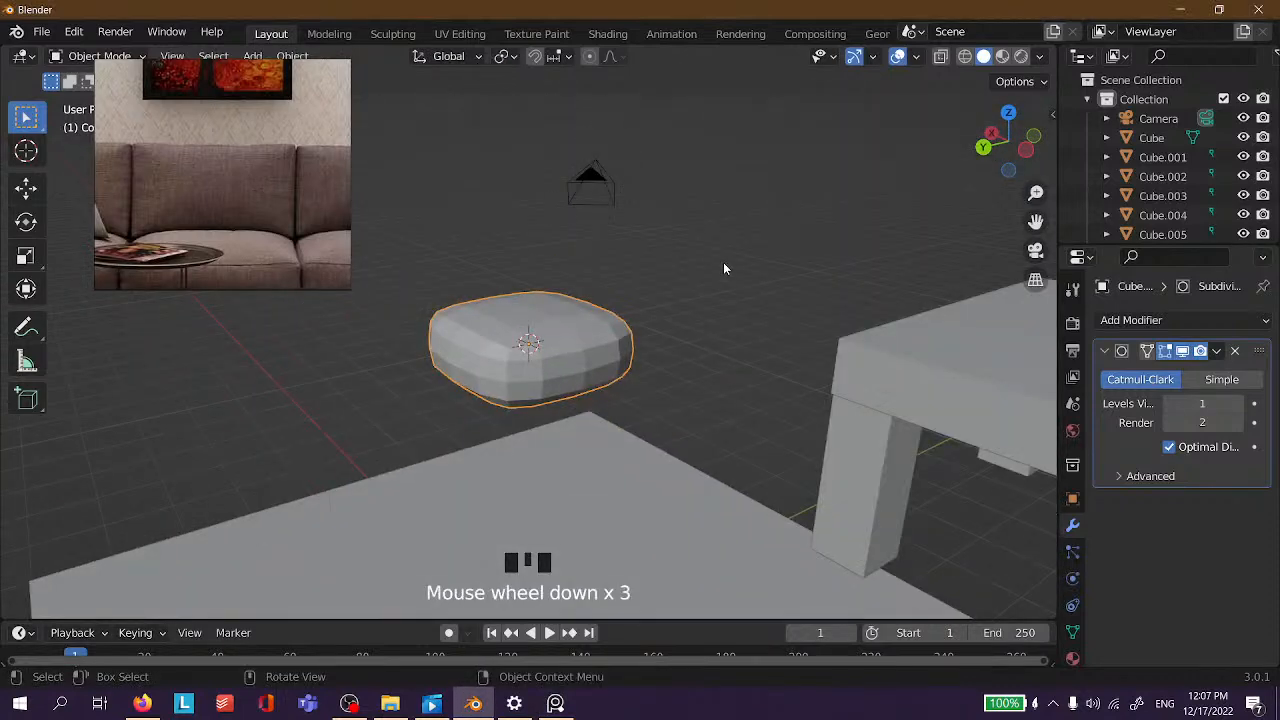
scroll(724, 266, "up", 4)
Inspect individual control faces of the subdivided cushion in Edit Mode and return to Object Mode.
key("Tab")
middle_click_drag(763, 360, 600, 357)
left_click(610, 363)
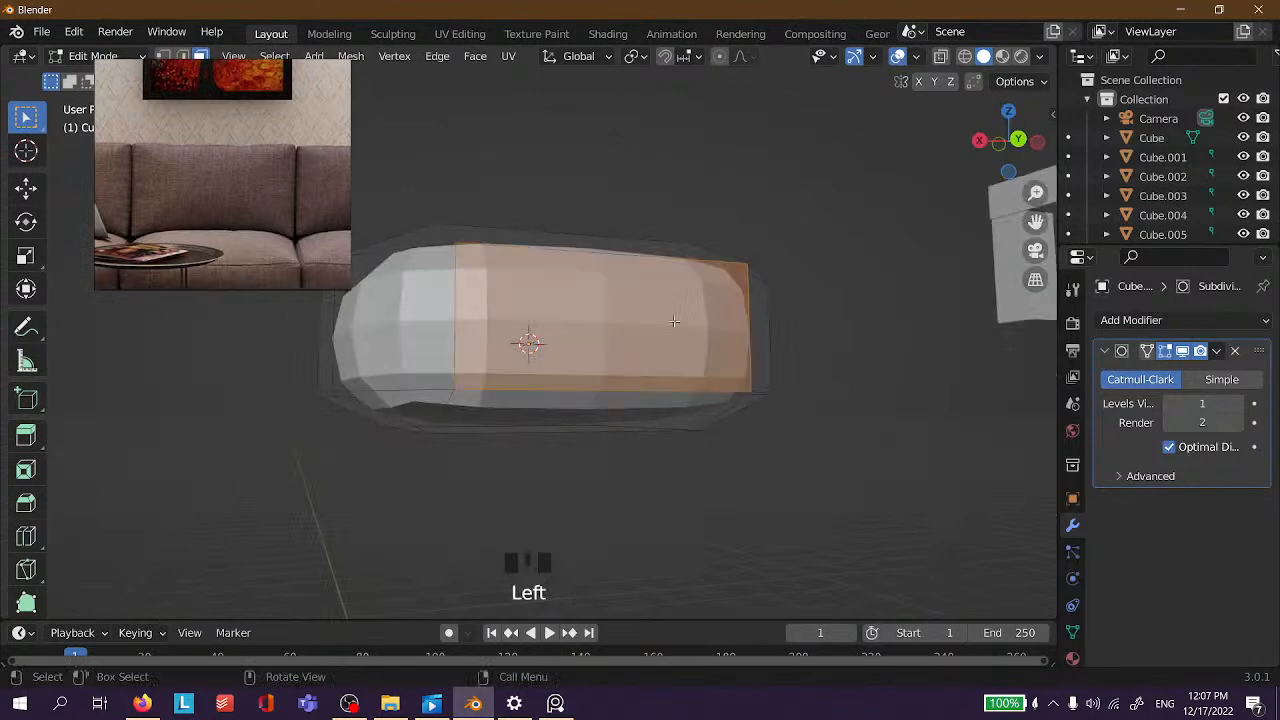
middle_click_drag(679, 321, 376, 374)
left_click(380, 375)
left_click(545, 304)
left_click(554, 278)
left_click(664, 356)
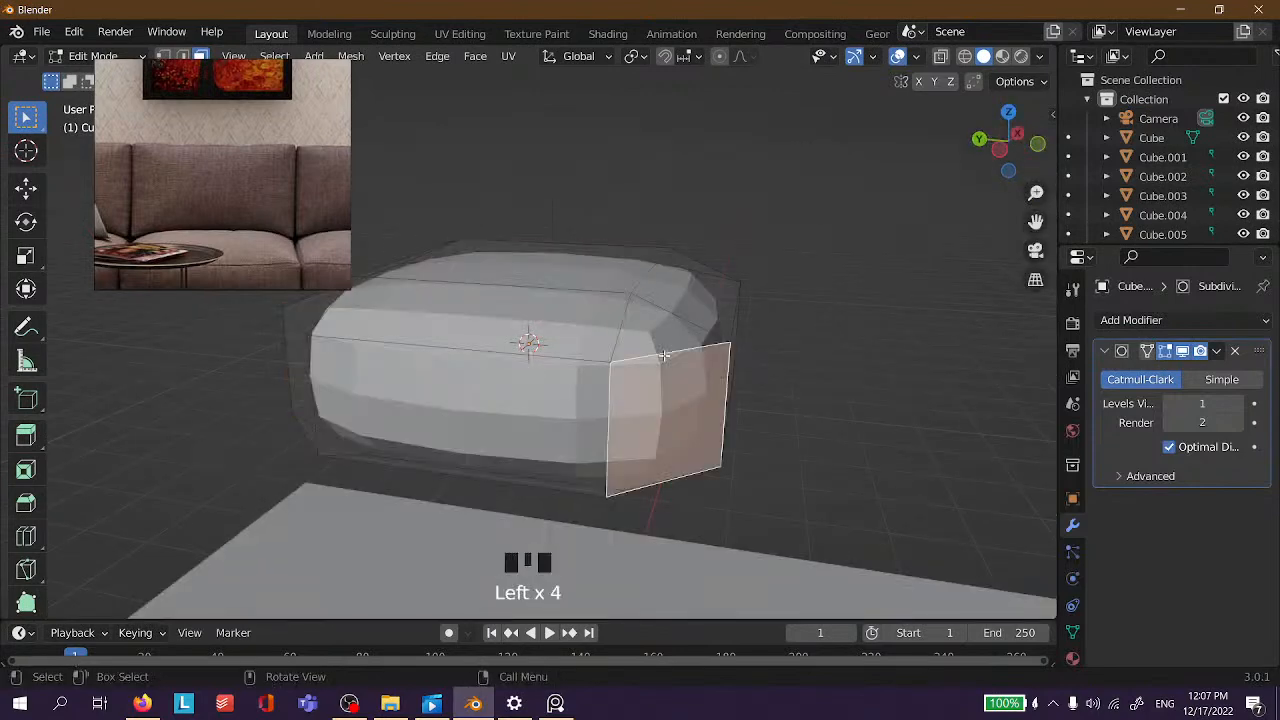
key("Tab")
Examine the rounded shape of the subdivided cushion from near and far.
mouse_move(664, 355)
middle_mouse_down()
mouse_move(754, 362)
mouse_move(575, 330)
mouse_move(797, 360)
mouse_move(657, 355)
middle_mouse_up()
scroll(663, 300, "down", 3)
left_click(662, 306)
scroll(750, 353, "up", 3)
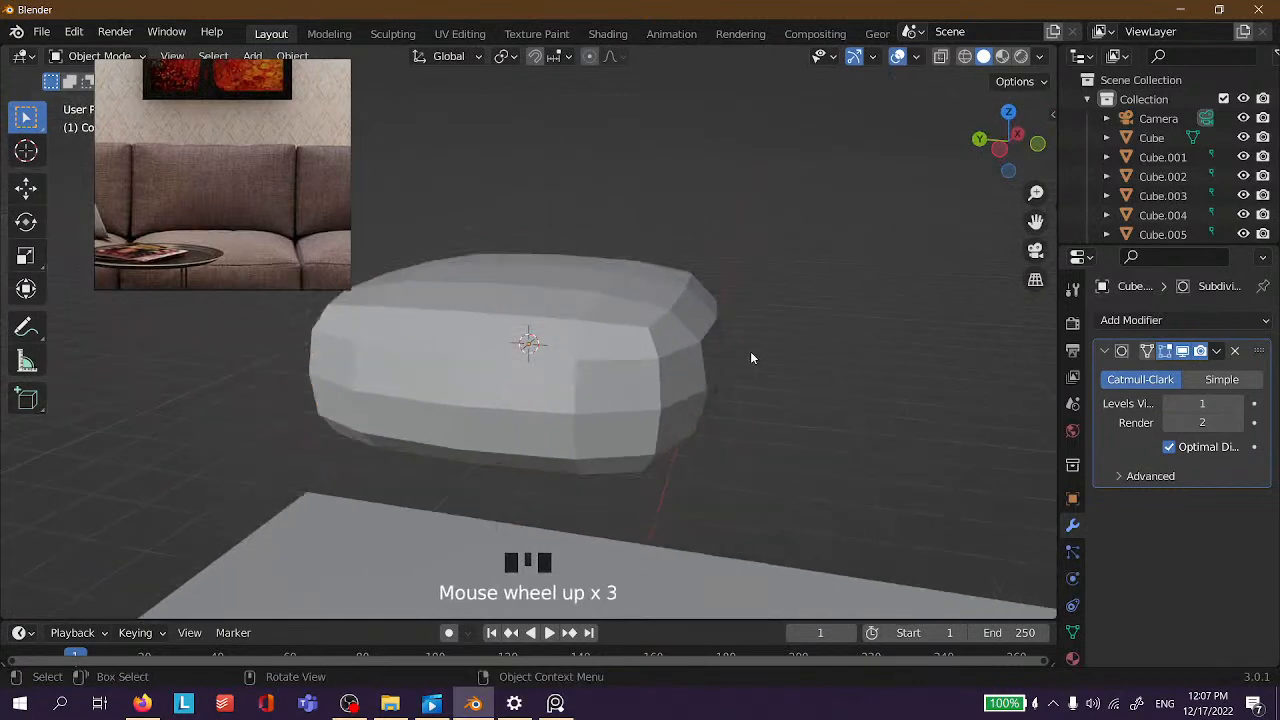
scroll(829, 180, "up", 2)
scroll(789, 191, "down", 2)
middle_click_drag(789, 191, 687, 296)
left_click(666, 286)
left_click(666, 286)
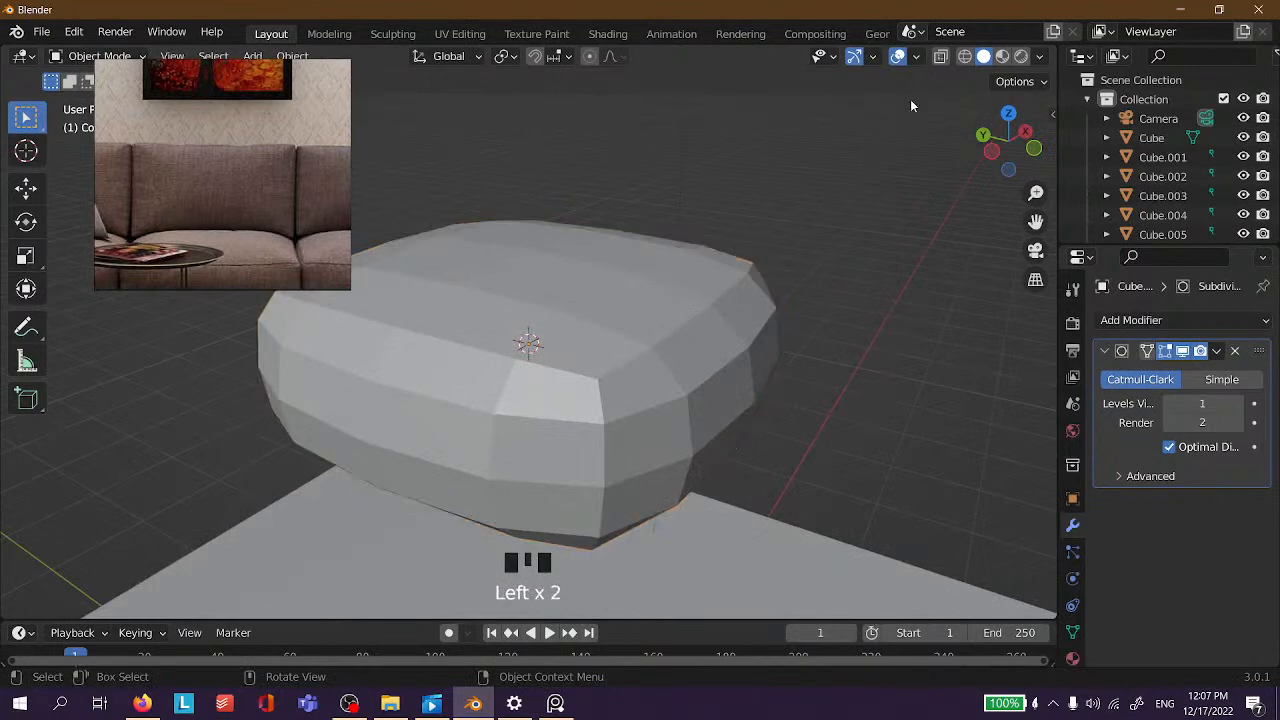
Examine the cushion's mesh in wireframe shading, frame it in view, and return to solid shading.
left_click(965, 57)
mouse_move(640, 180)
middle_mouse_down()
mouse_move(489, 277)
mouse_move(677, 403)
mouse_move(726, 251)
mouse_move(636, 290)
mouse_move(914, 97)
middle_mouse_up()
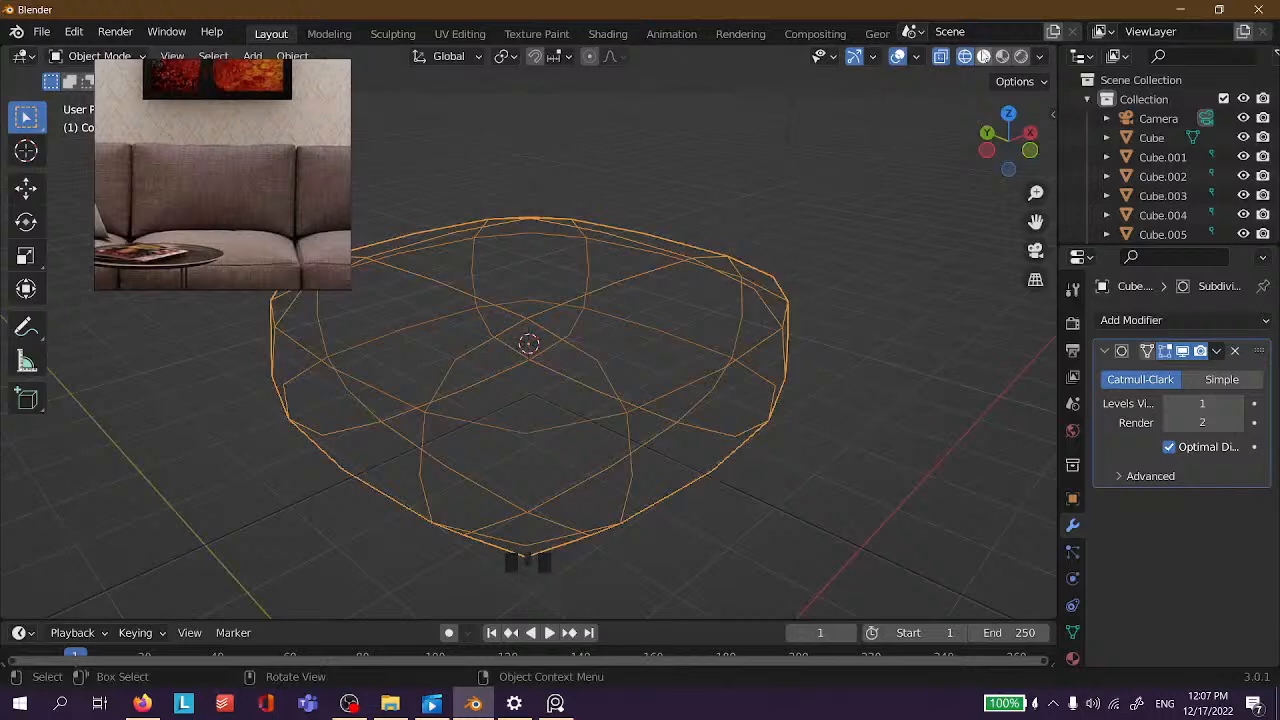
left_click(985, 57)
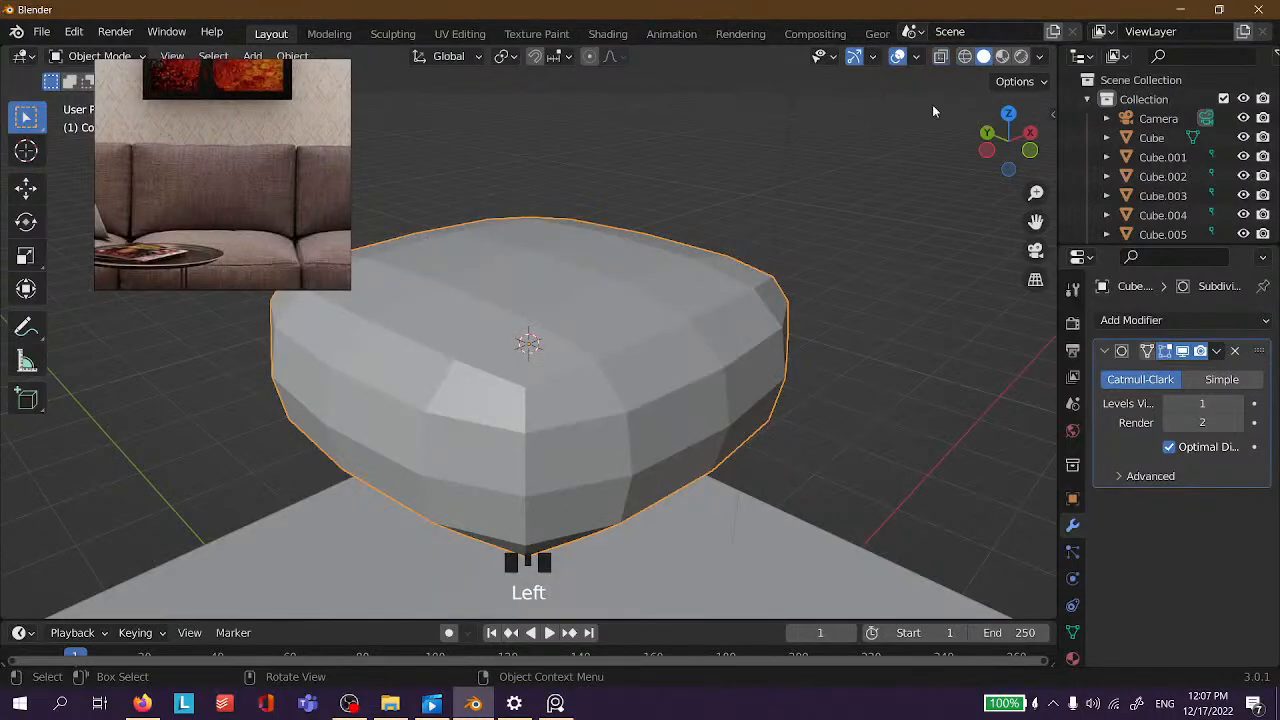
left_click(967, 57)
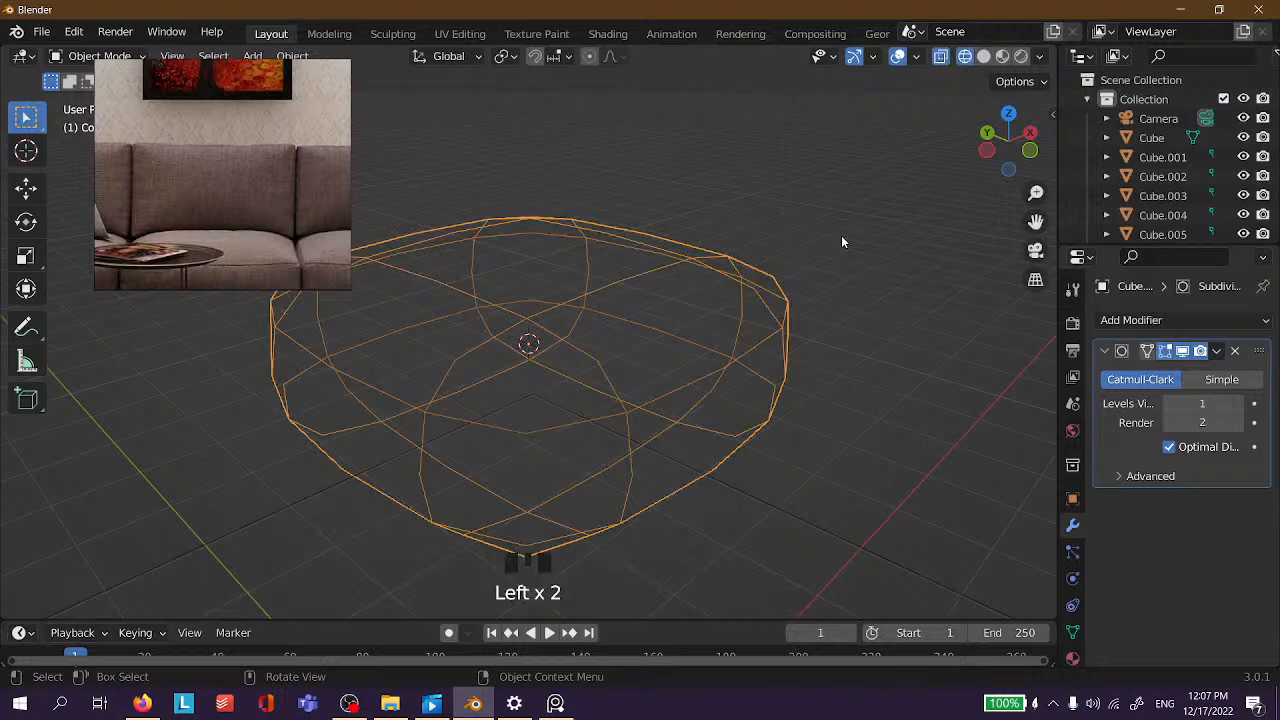
scroll(743, 309, "down", 11)
middle_click_drag(723, 340, 661, 332)
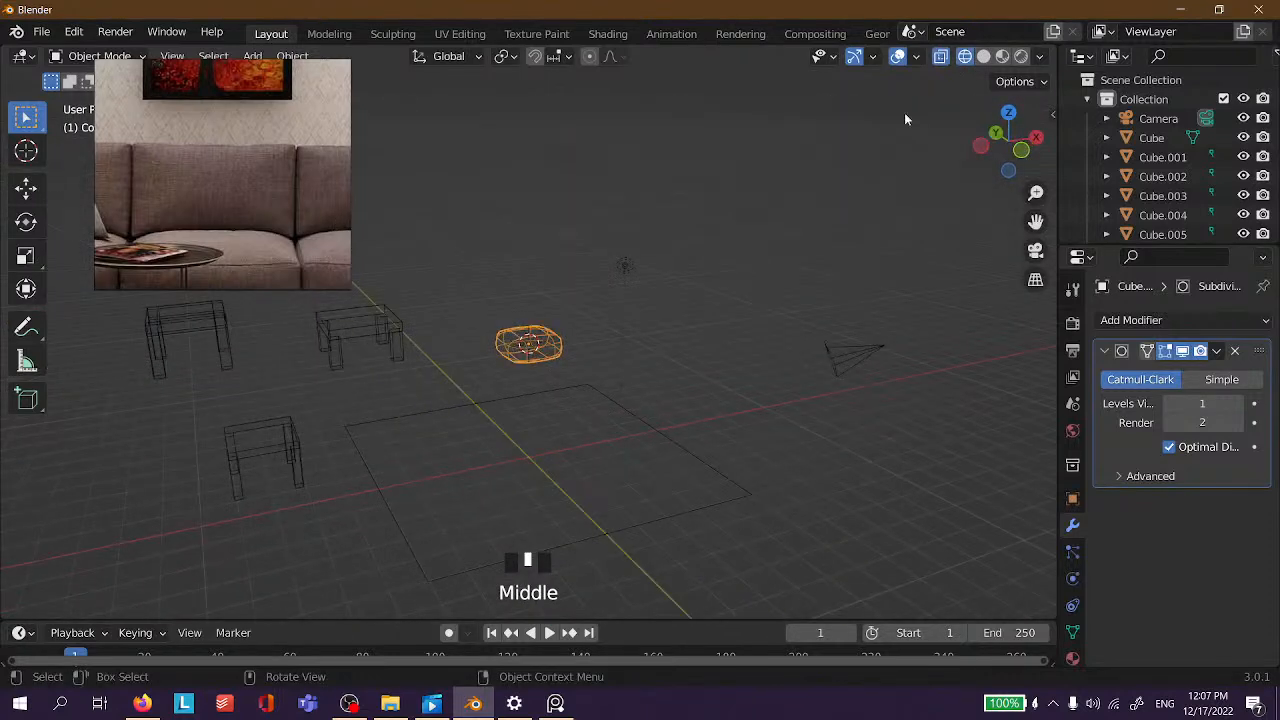
key("KP_Decimal")
left_click(984, 57)
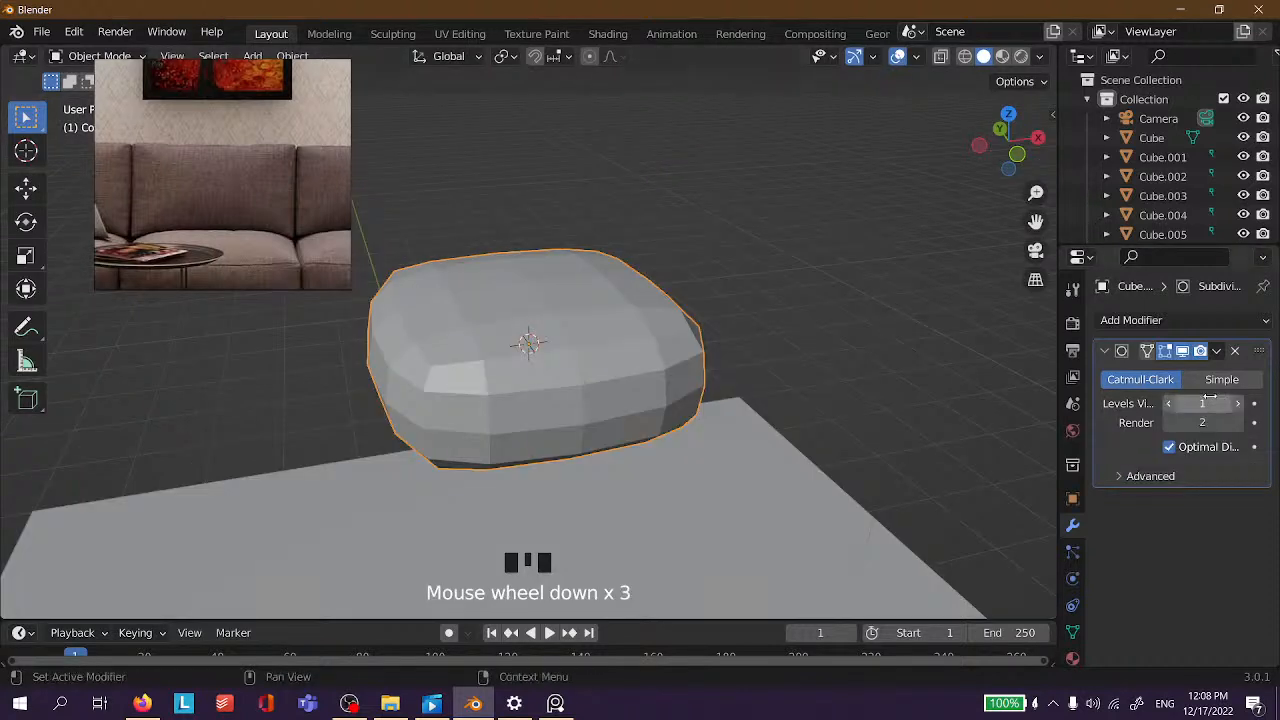
Set the Subdivision Surface viewport level to 6 and examine the smoothed cushion.
left_click(1230, 402)
left_click(1221, 399)
key("Return")
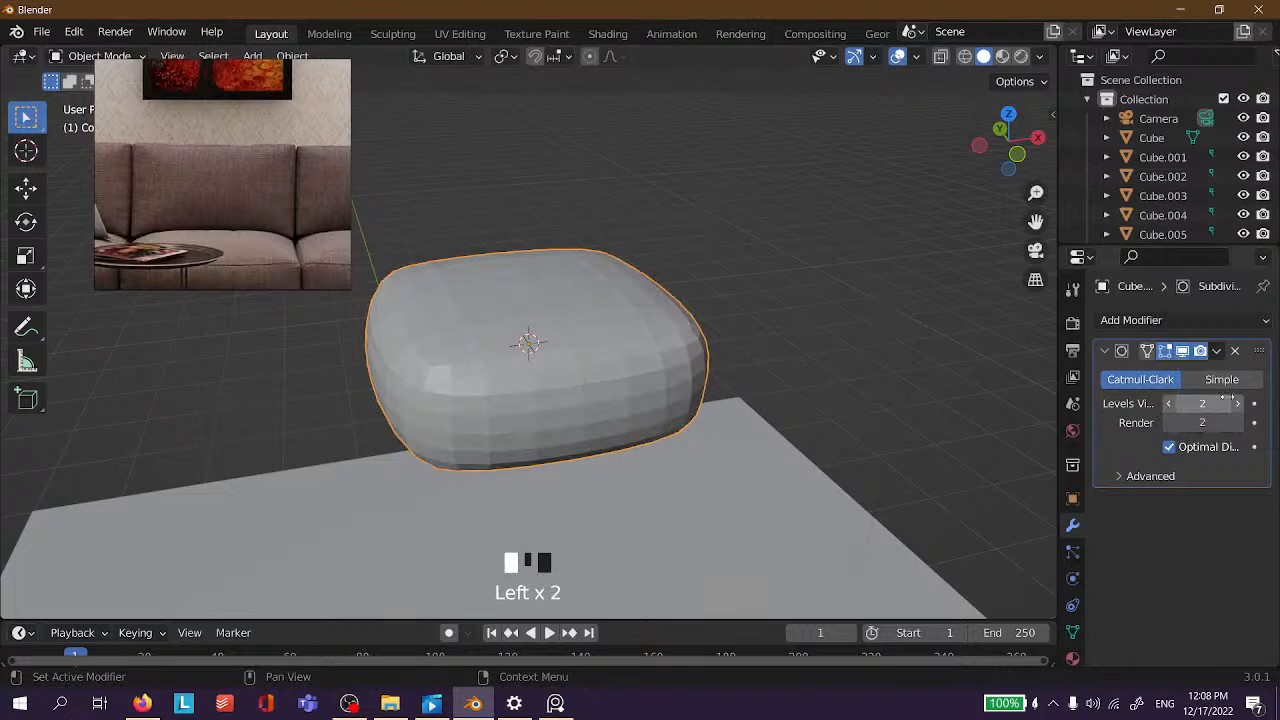
left_click(1234, 402)
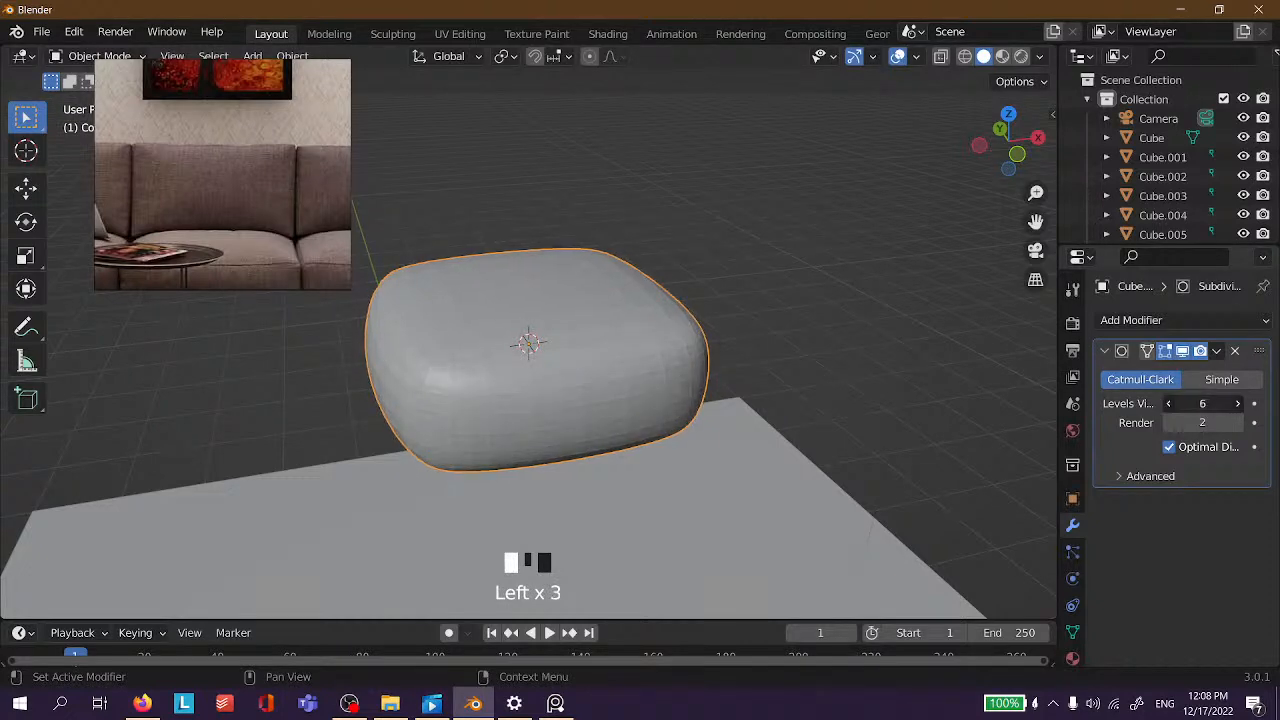
scroll(792, 316, "up", 3)
middle_click_drag(797, 243, 612, 248)
left_click(620, 248)
scroll(772, 270, "down", 2)
middle_click_drag(772, 270, 840, 272)
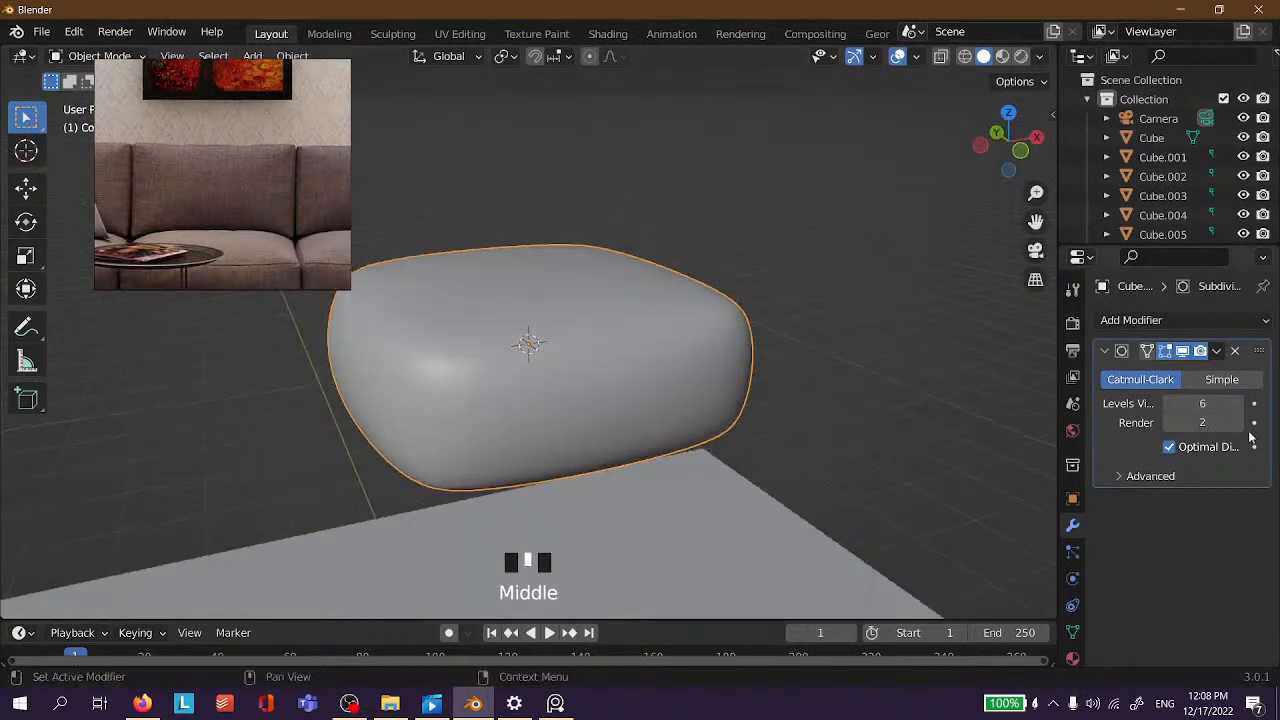
Set the Subdivision Surface viewport level to 2.
left_click(1226, 401)
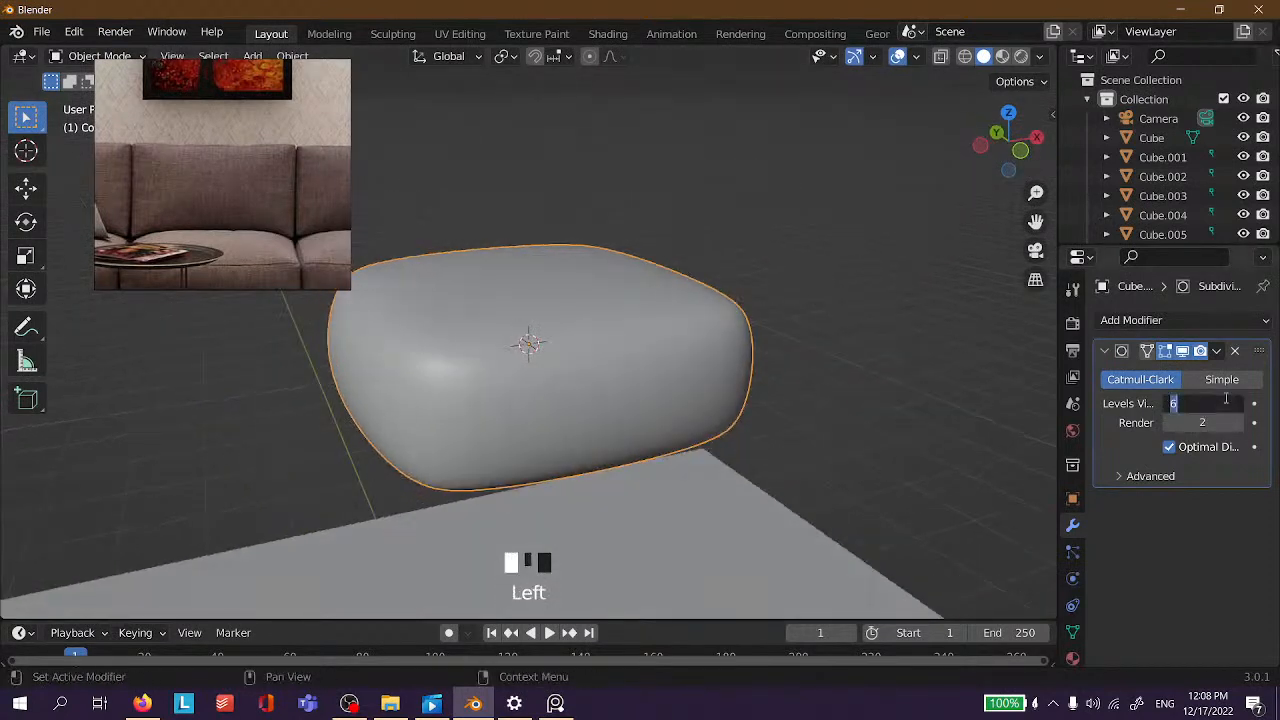
key("Return")
double_click(1216, 401)
key("Return")
left_click(905, 296)
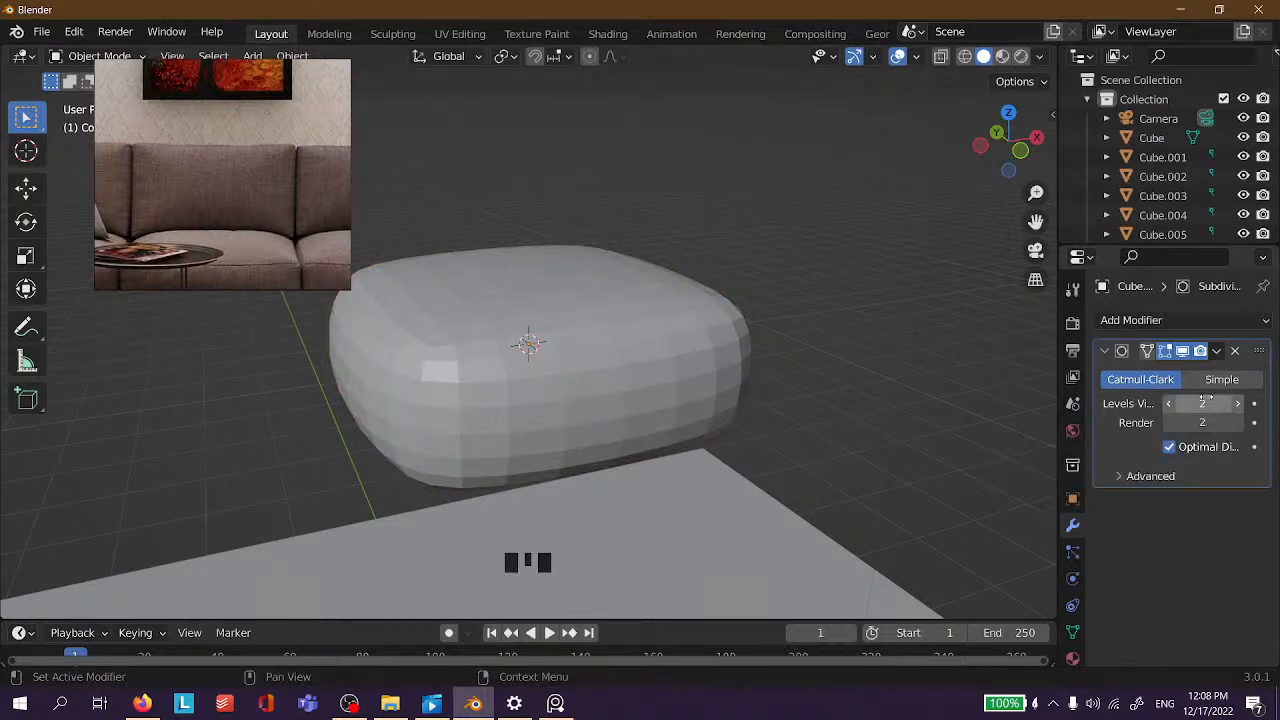
Select the rounded cushion in the viewport.
scroll(580, 150, "down", 5)
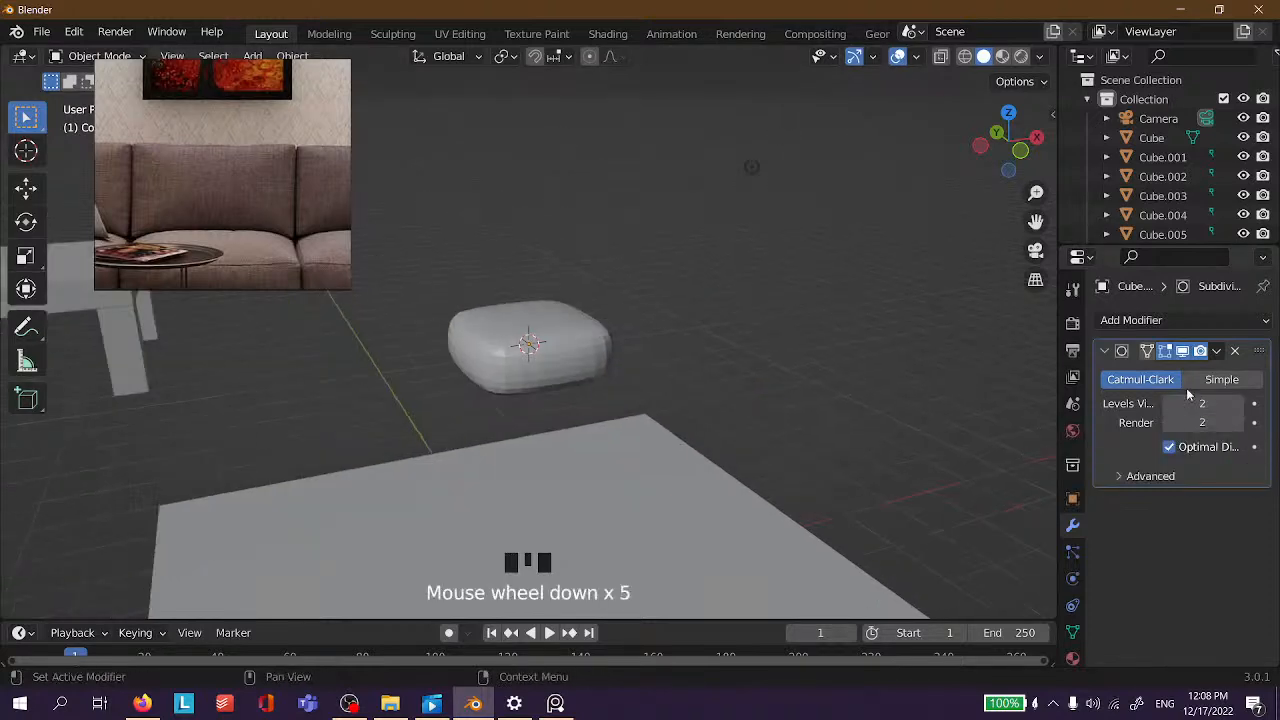
left_click(598, 346)
middle_click_drag(598, 346, 533, 290)
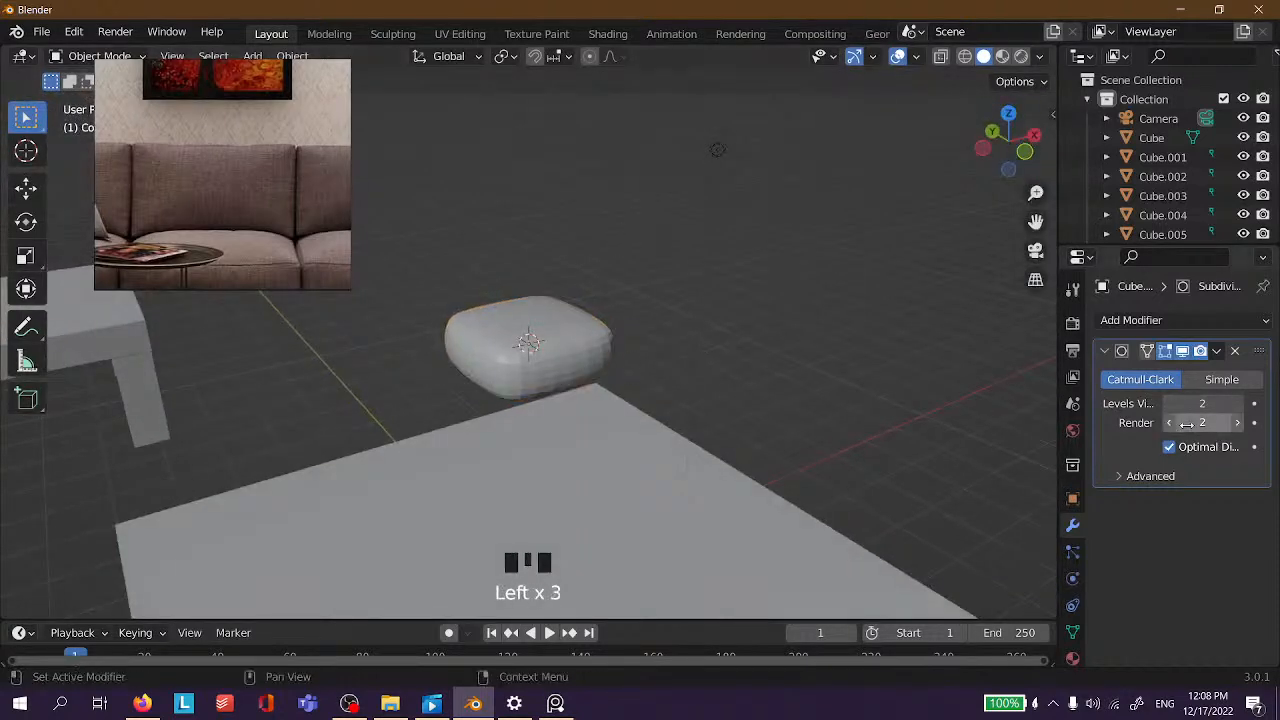
scroll(497, 250, "up", 5)
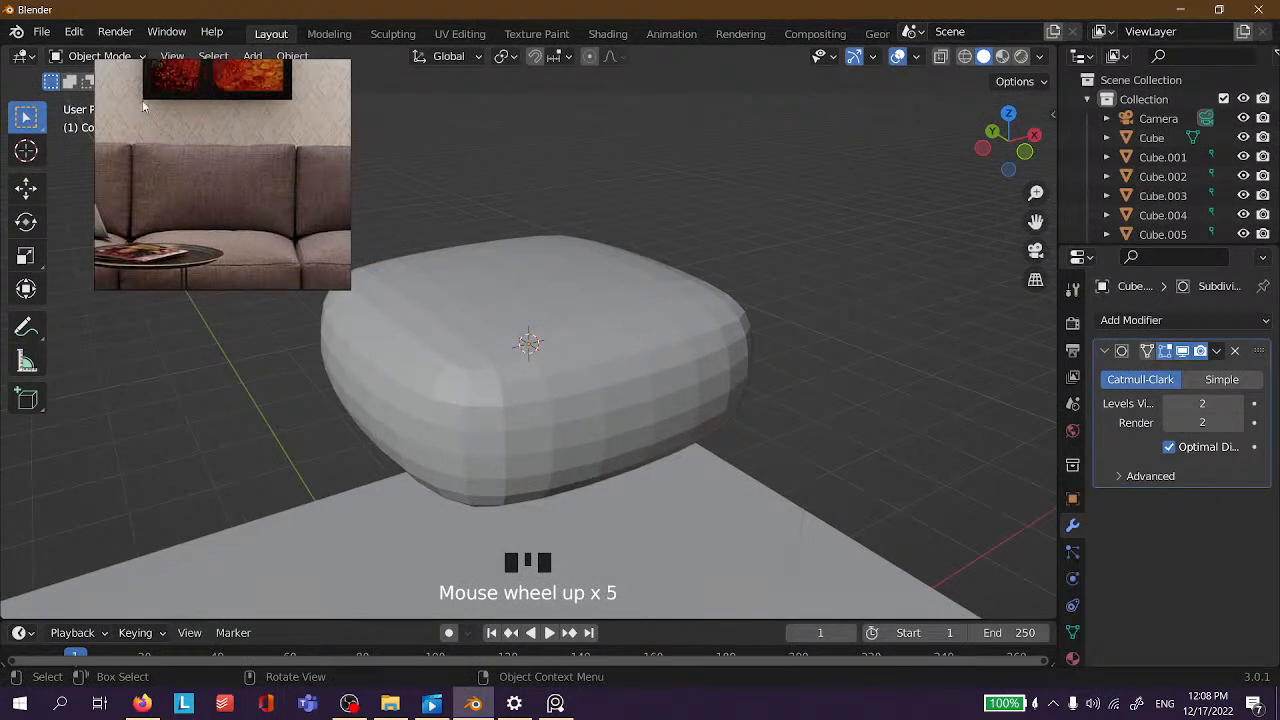
left_click(115, 31)
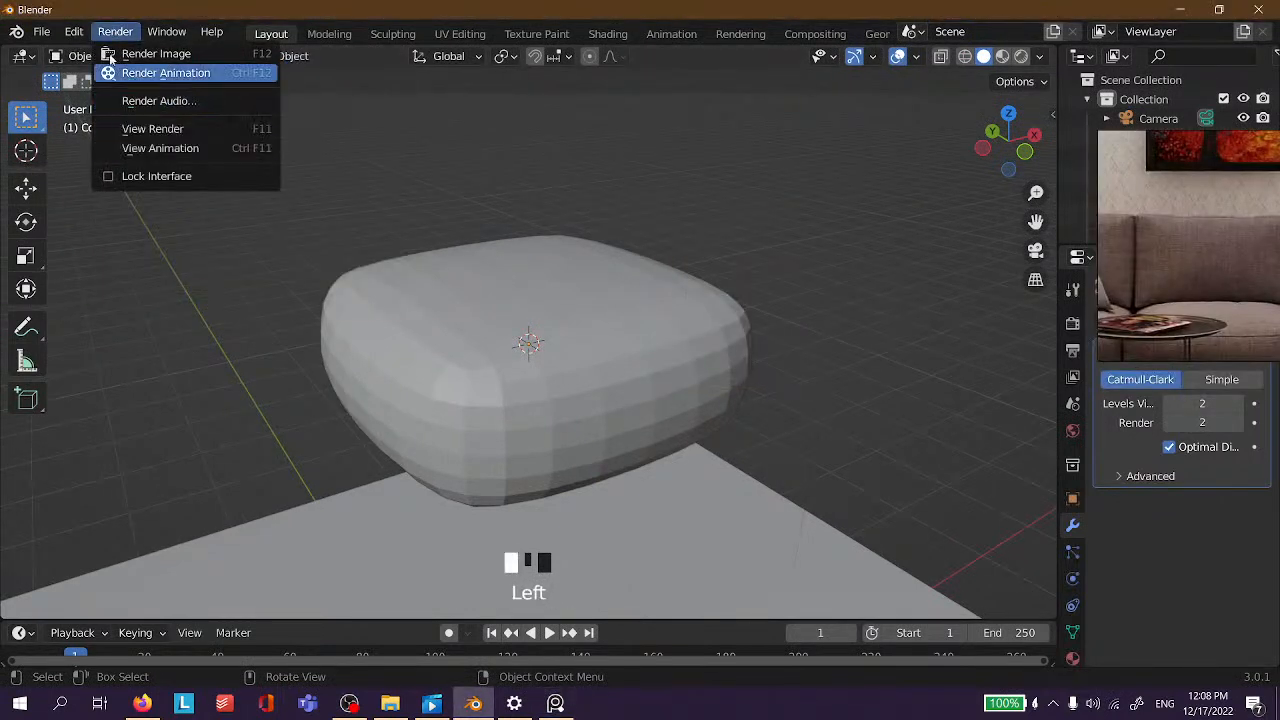
left_click(738, 229)
left_click(717, 330)
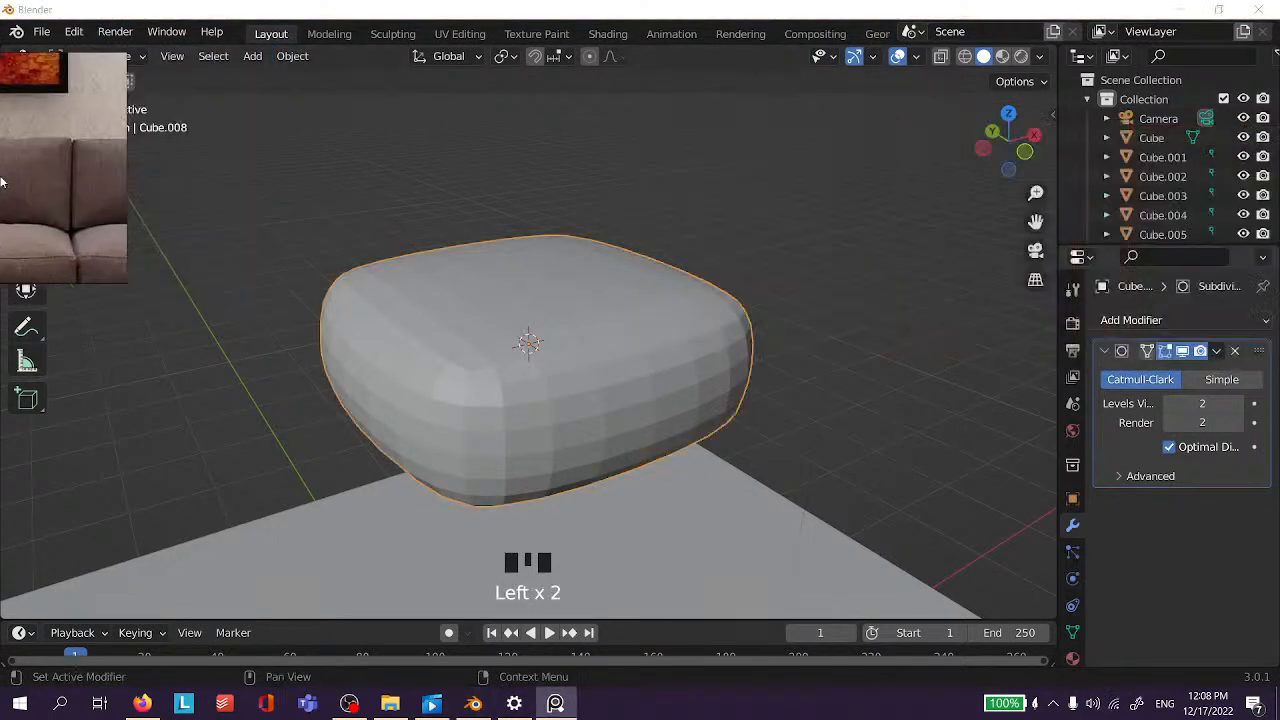
Compare the rounded cushion with the sofa seat in the reference photo from several angles.
left_click(681, 190)
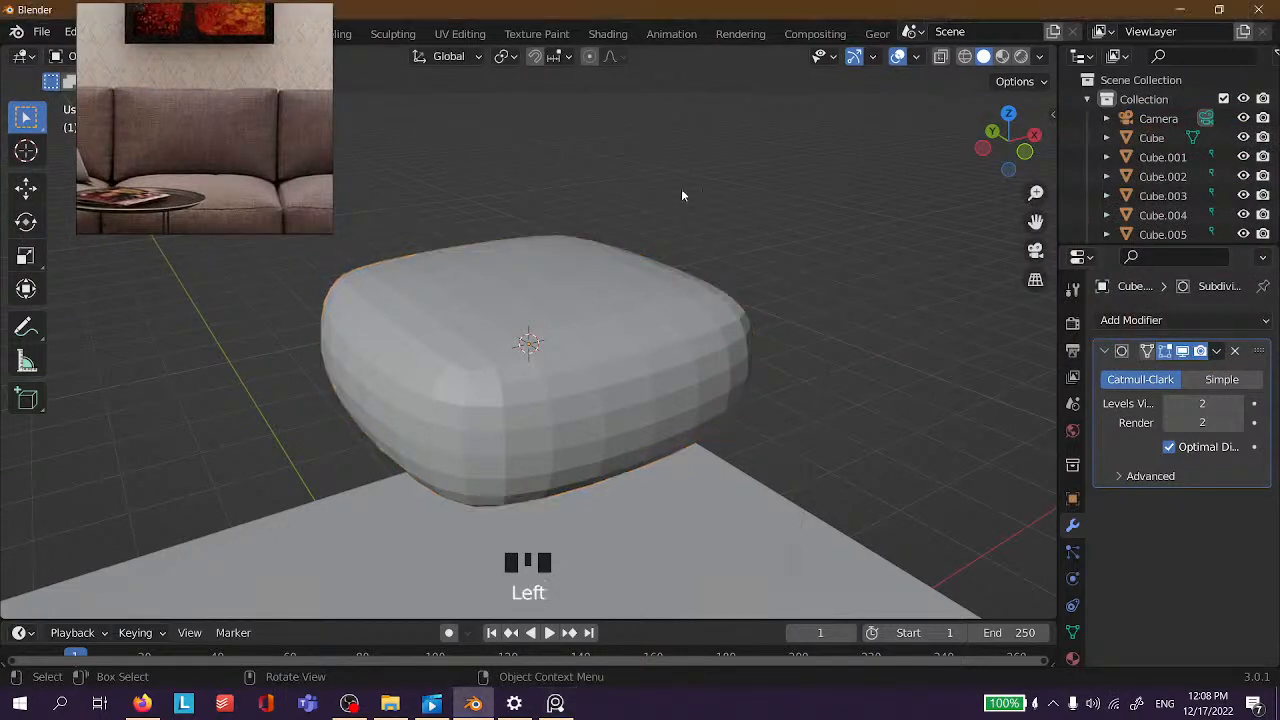
scroll(815, 272, "down", 5)
middle_click_drag(815, 272, 746, 280)
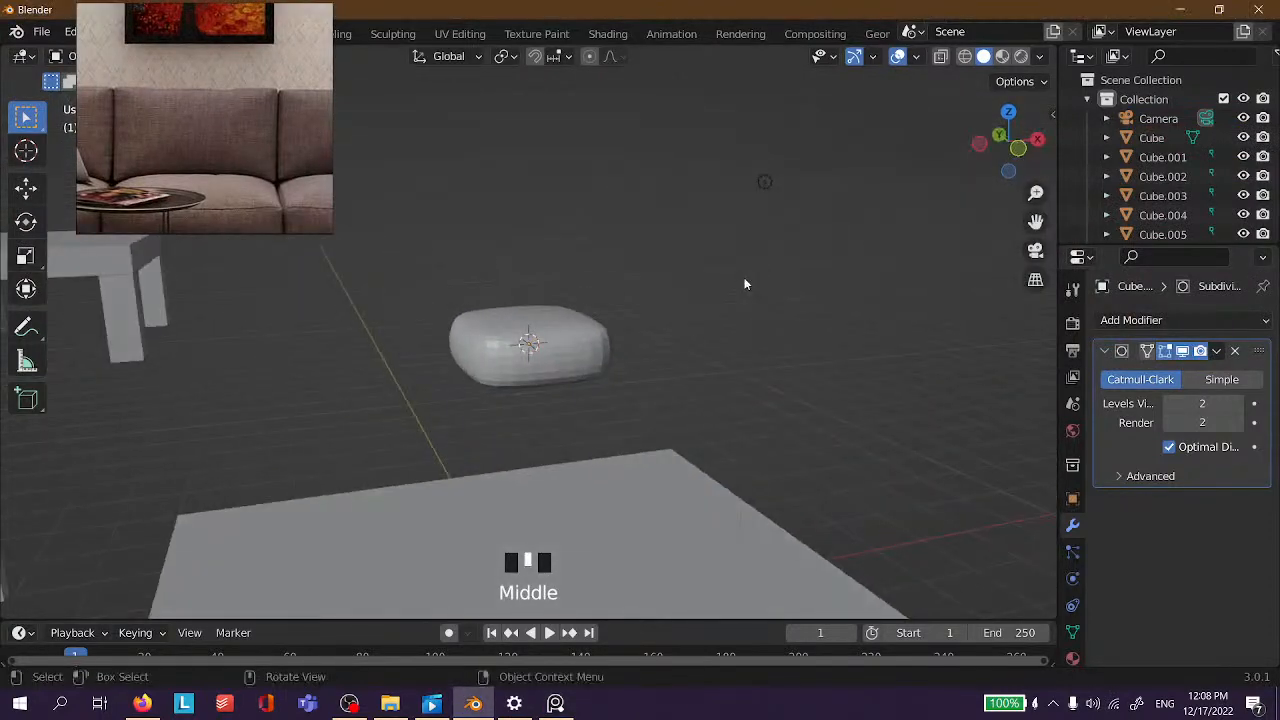
scroll(746, 280, "up", 3)
left_click(590, 352)
middle_click_drag(726, 211, 740, 313)
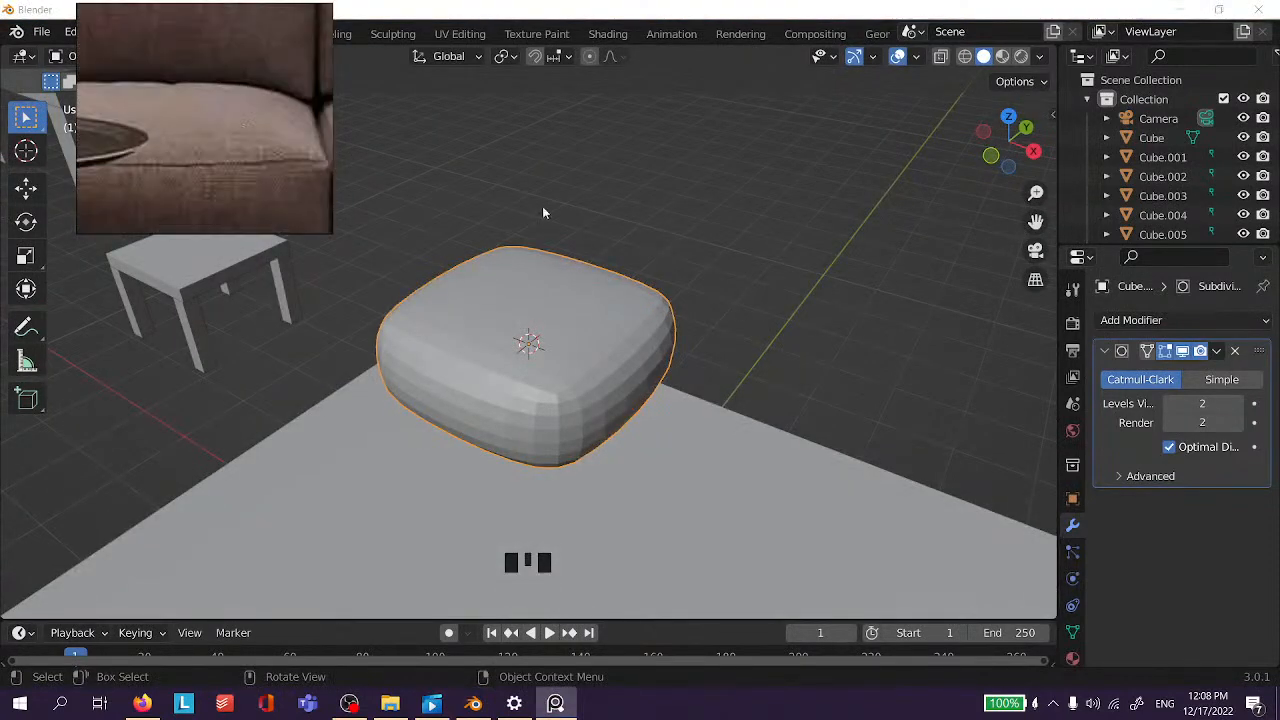
Select the cushion and apply smooth shading to it.
left_click(708, 177)
left_click(538, 283)
scroll(542, 303, "down", 3)
scroll(544, 302, "up", 3)
middle_click_drag(544, 302, 452, 346)
middle_click_drag(472, 298, 516, 346)
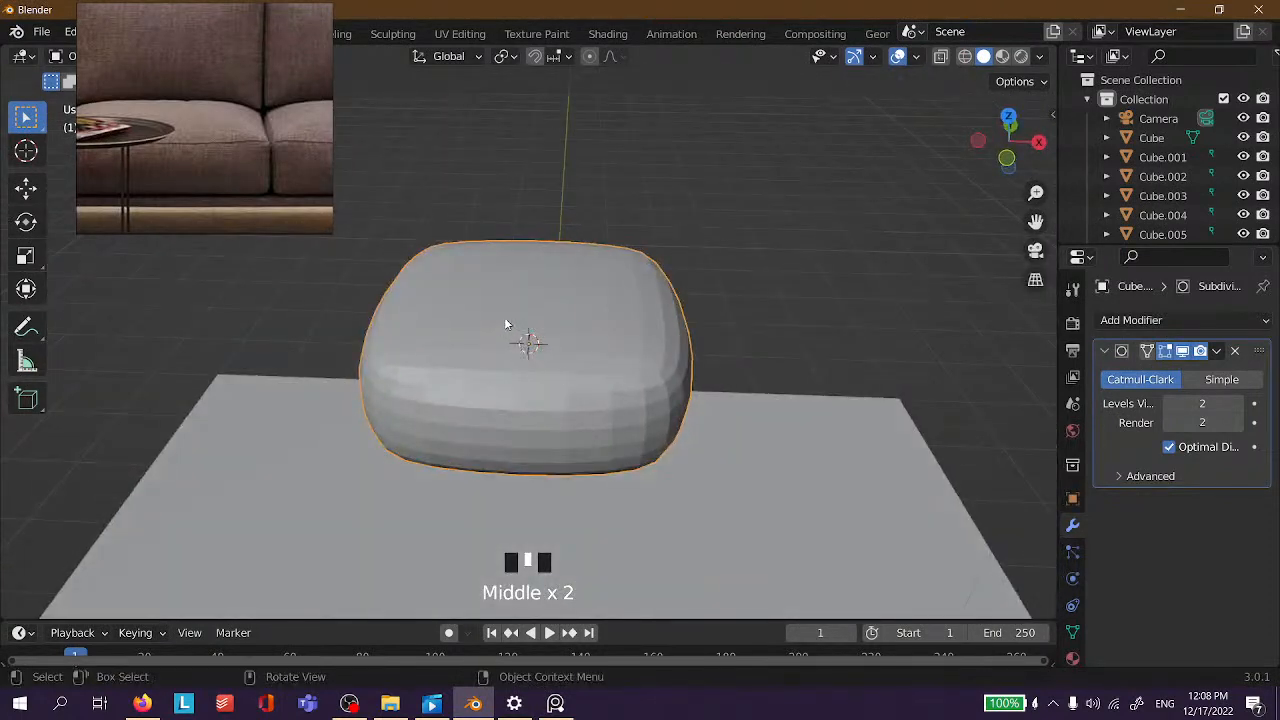
right_click(503, 314)
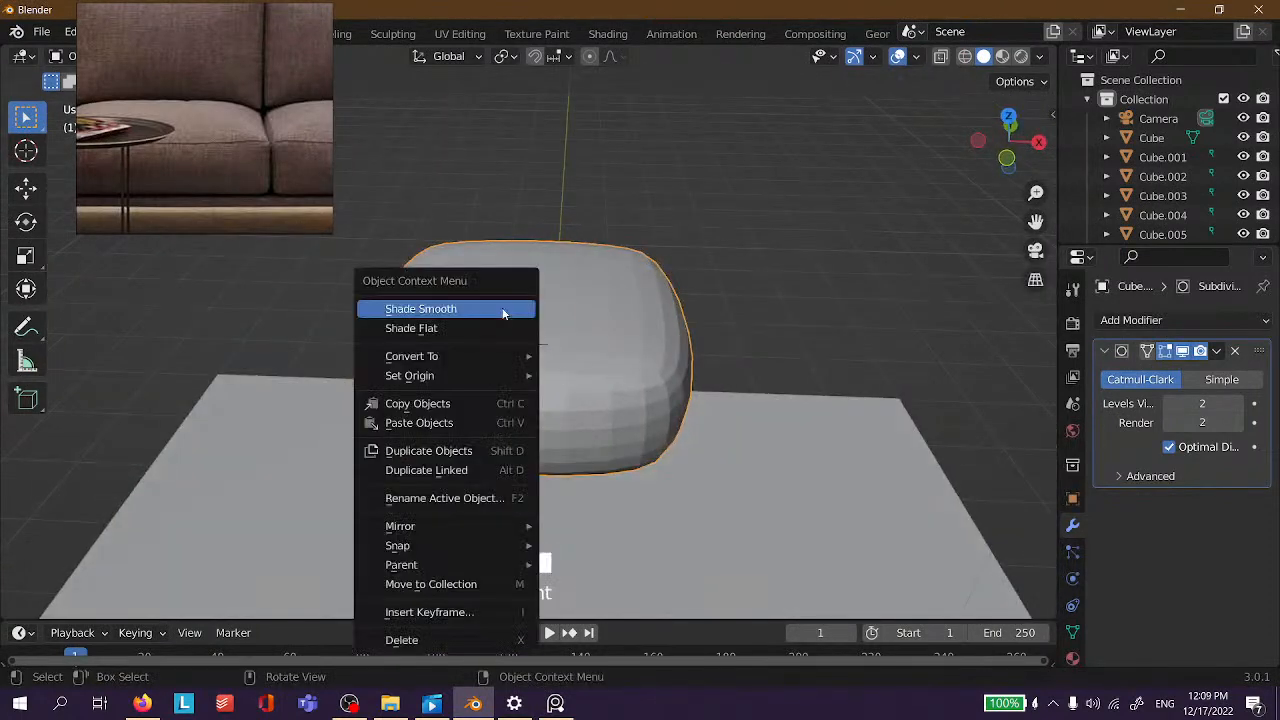
left_click(477, 313)
Examine the smooth-shaded cushion from several angles and compare it with the seat cushions in the reference photo.
middle_click_drag(723, 218, 245, 130)
scroll(714, 266, "down", 5)
left_click(738, 277)
scroll(738, 277, "up", 3)
scroll(178, 115, "up", 5)
left_click(661, 299)
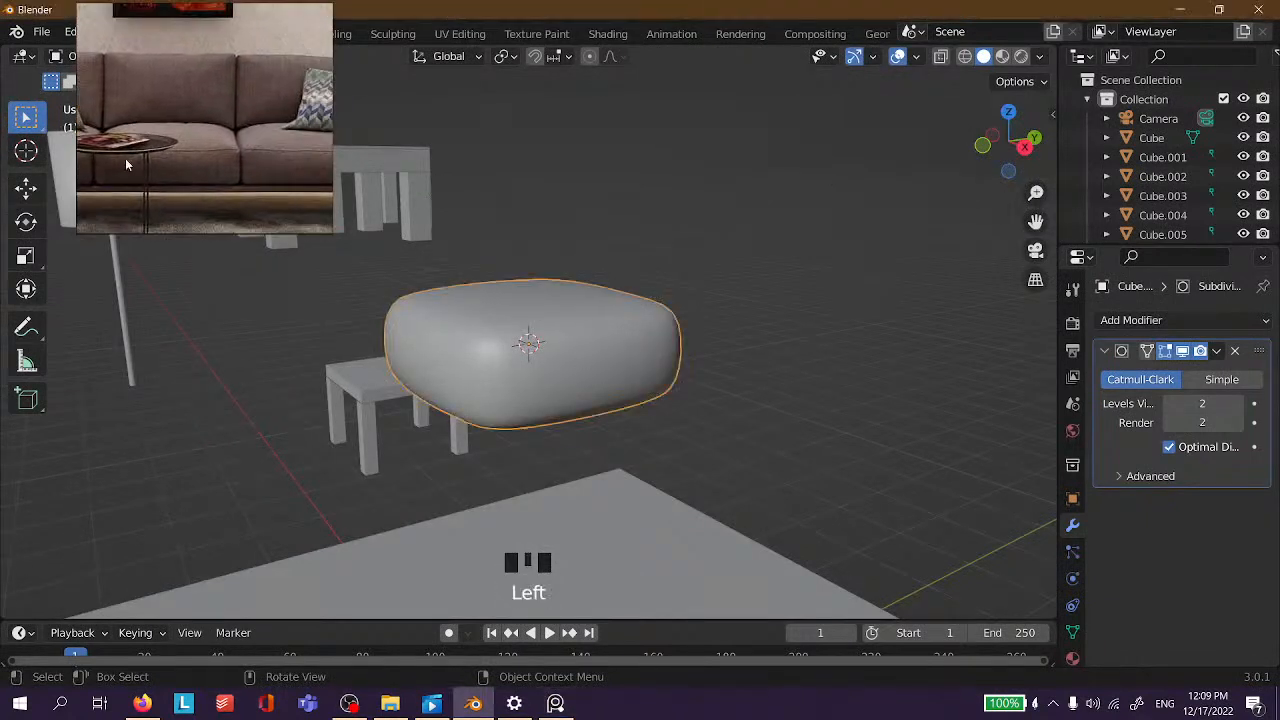
scroll(229, 126, "down", 5)
scroll(214, 123, "up", 4)
left_click(618, 270)
scroll(600, 300, "down", 4)
left_click(524, 362)
scroll(662, 257, "up", 3)
scroll(610, 299, "down", 3)
middle_click_drag(610, 299, 683, 286)
scroll(669, 286, "up", 3)
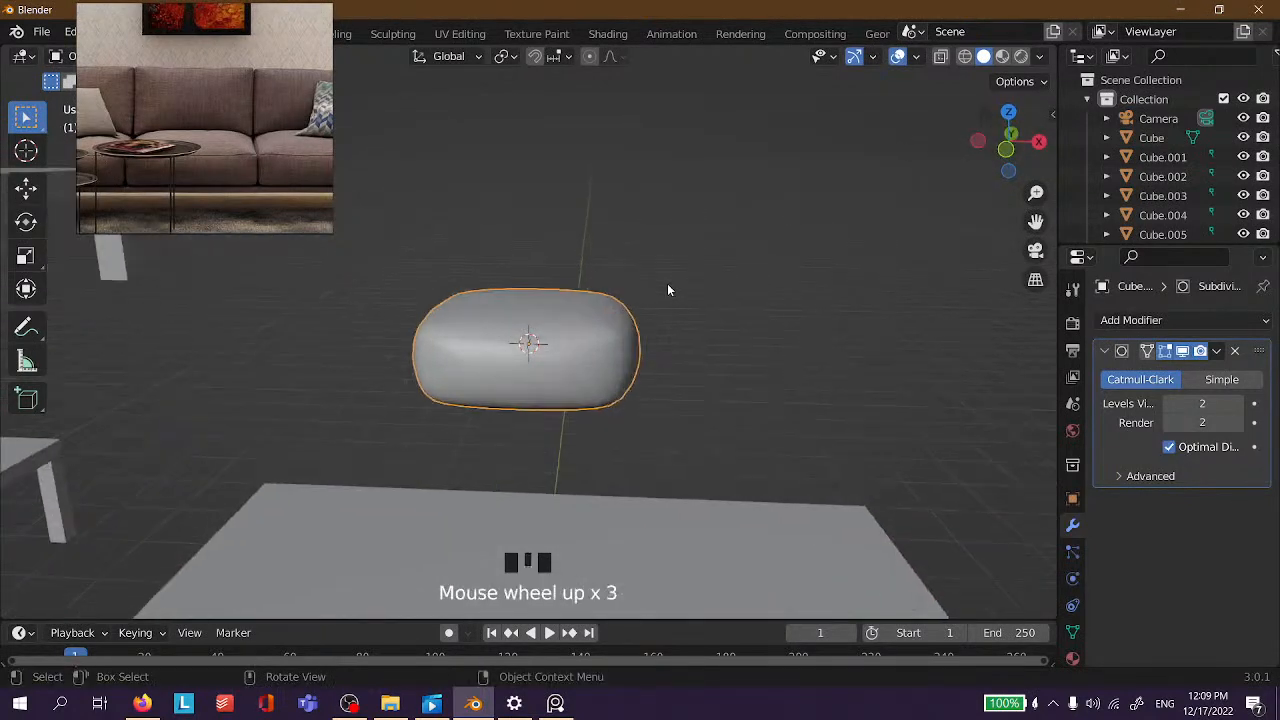
Move the cushion down toward the large flat slab.
scroll(667, 290, "down", 4)
middle_click_drag(666, 357, 582, 360)
key("g")
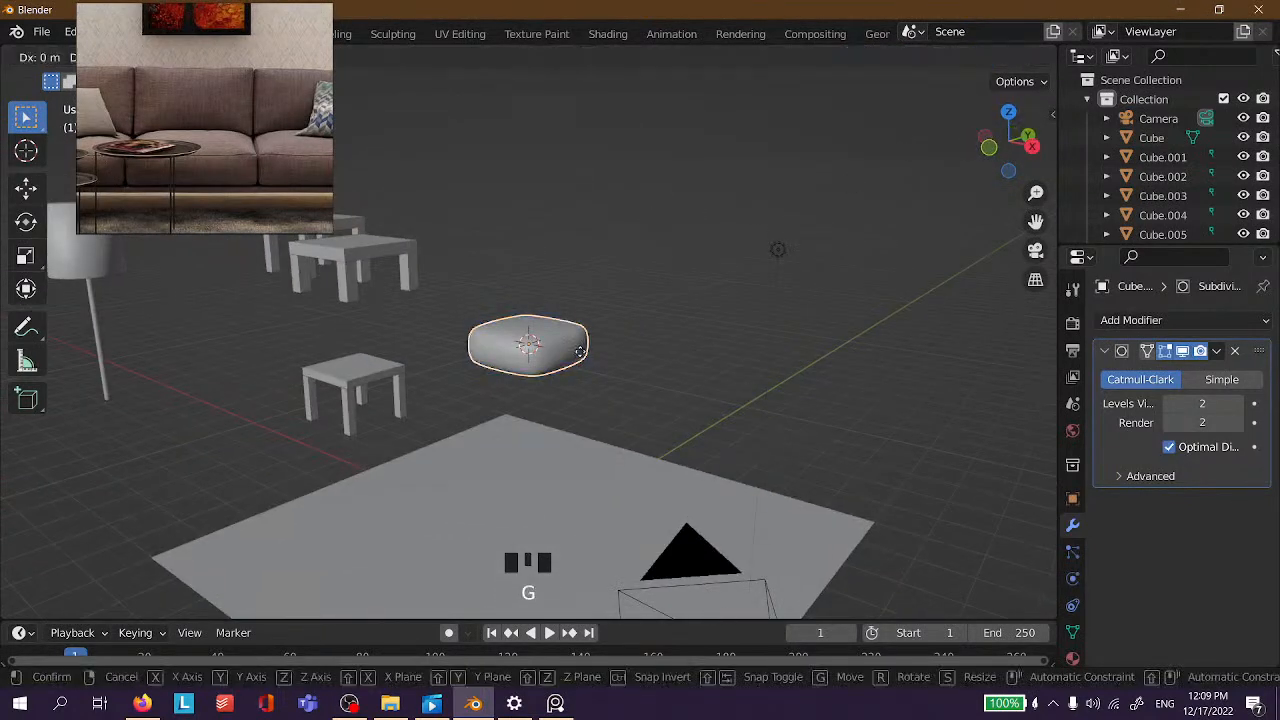
left_click(580, 450)
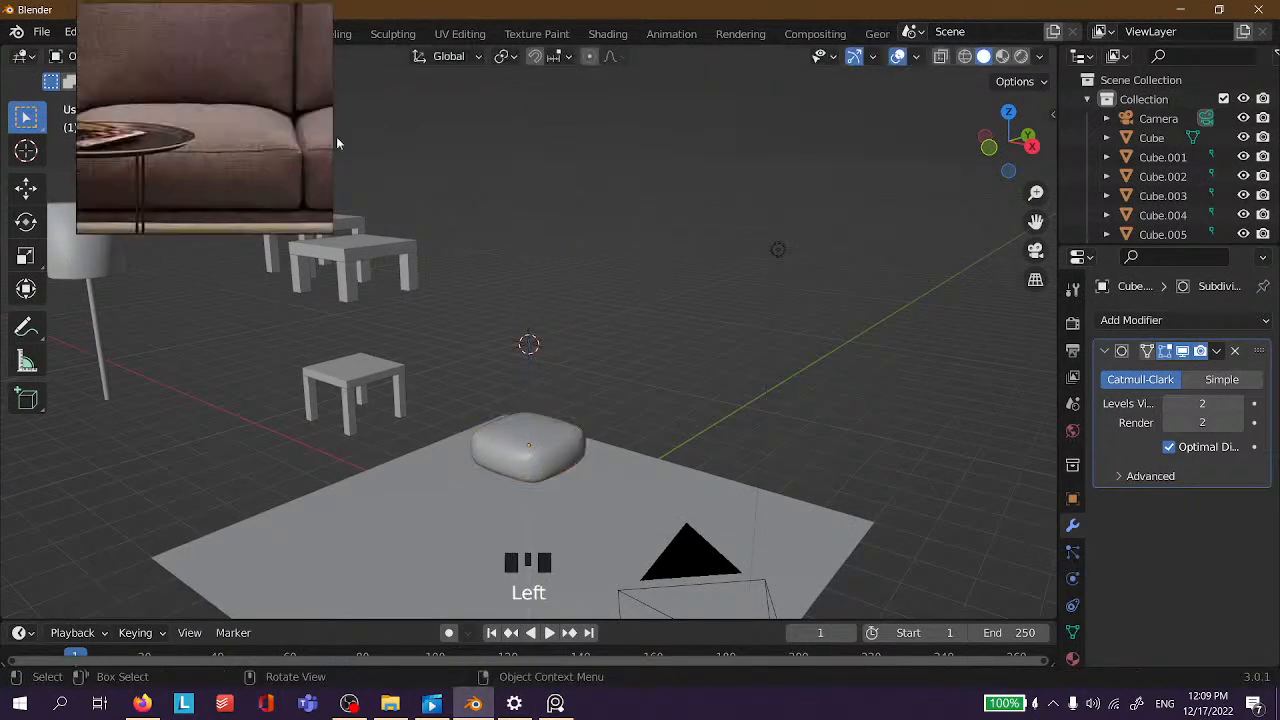
Examine the seats, armrest and legs of the sofa in the reference photo and compare them with the cushion above the slab.
middle_click_drag(320, 130, 106, 94)
middle_click_drag(256, 110, 197, 106)
middle_click_drag(258, 153, 206, 126)
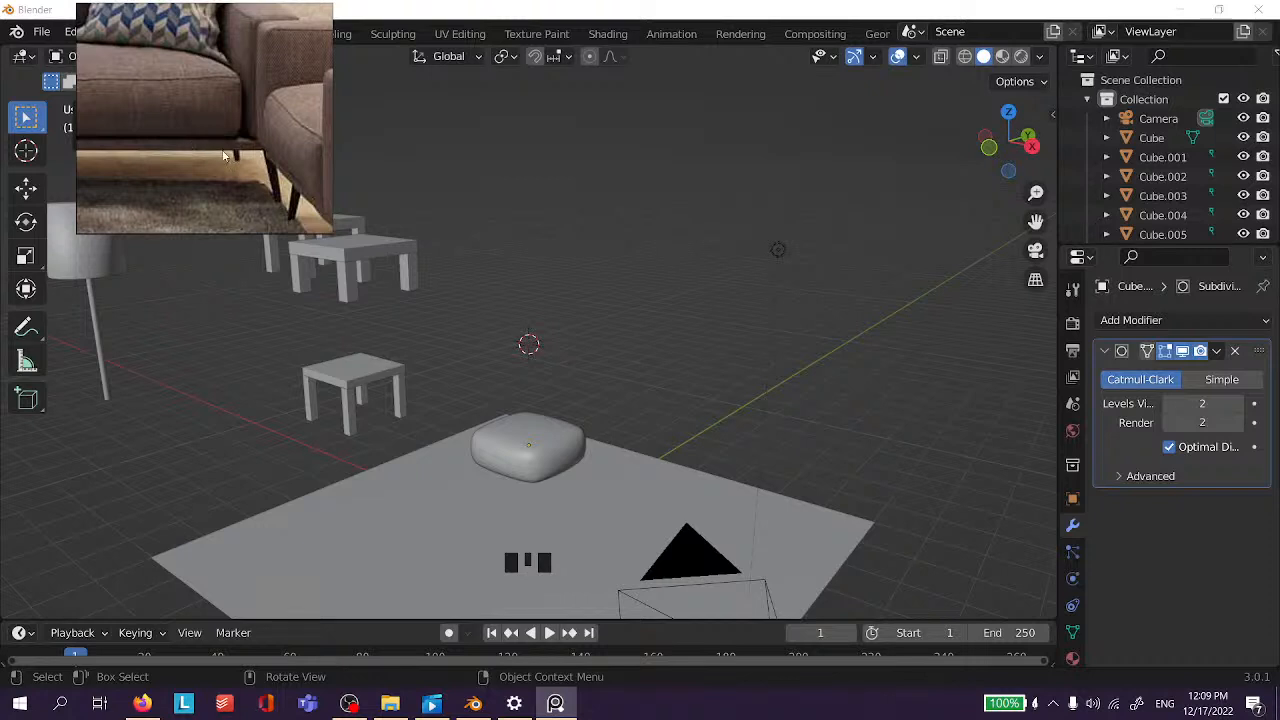
left_click(655, 368)
scroll(578, 428, "up", 3)
middle_click_drag(578, 428, 617, 206, "shift")
scroll(584, 296, "down", 3)
left_click(577, 296)
scroll(576, 296, "down", 3)
middle_click_drag(578, 292, 675, 273)
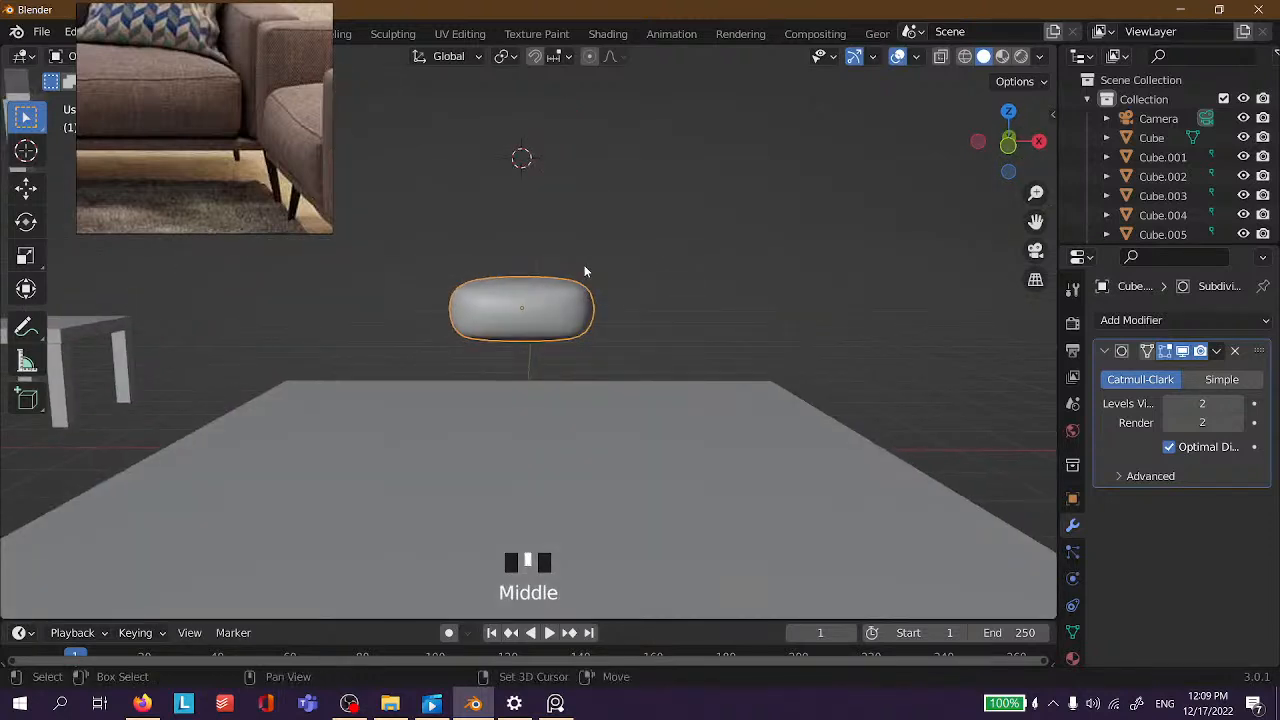
key("shift+s")
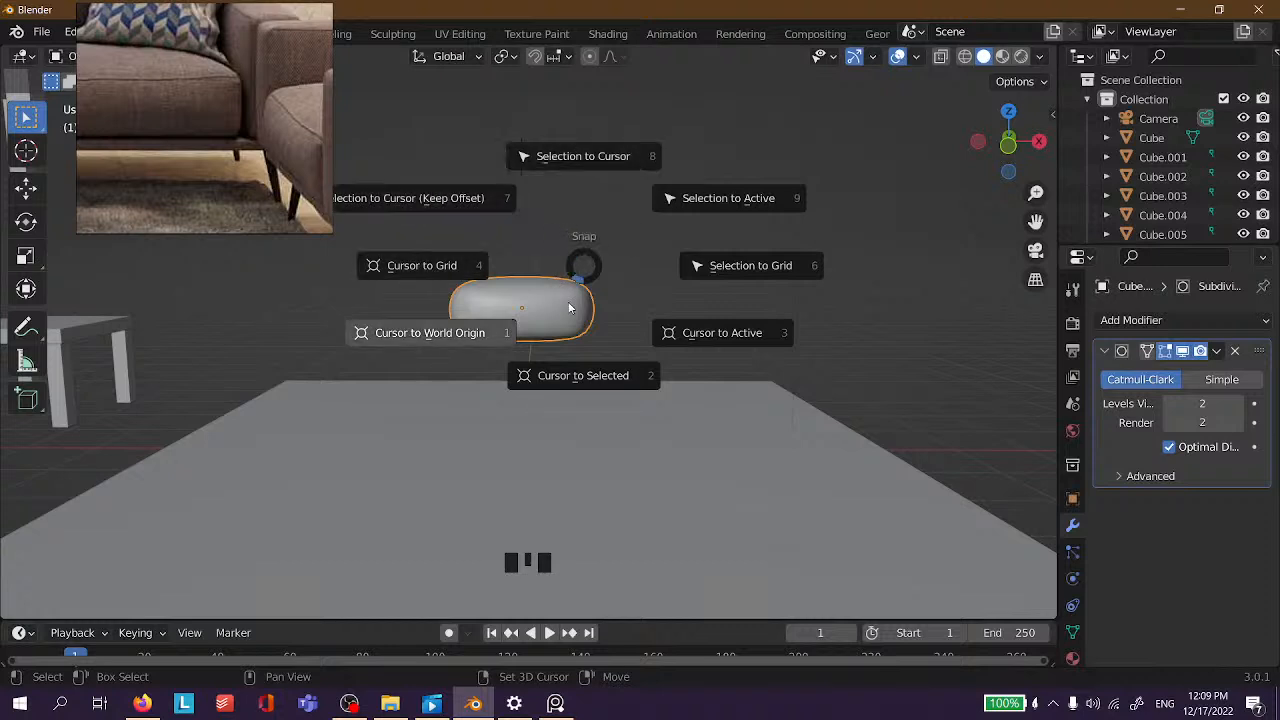
key("Escape")
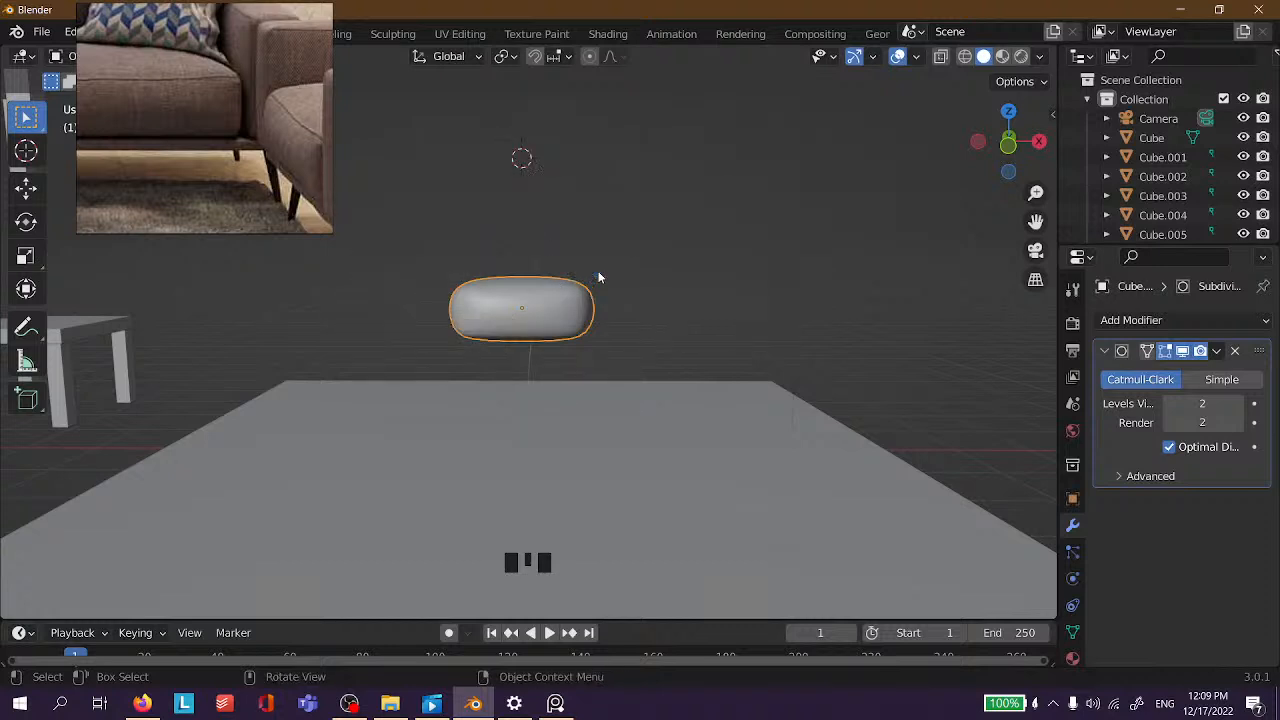
scroll(558, 304, "up", 2)
middle_click_drag(732, 242, 227, 165)
scroll(704, 275, "down", 3)
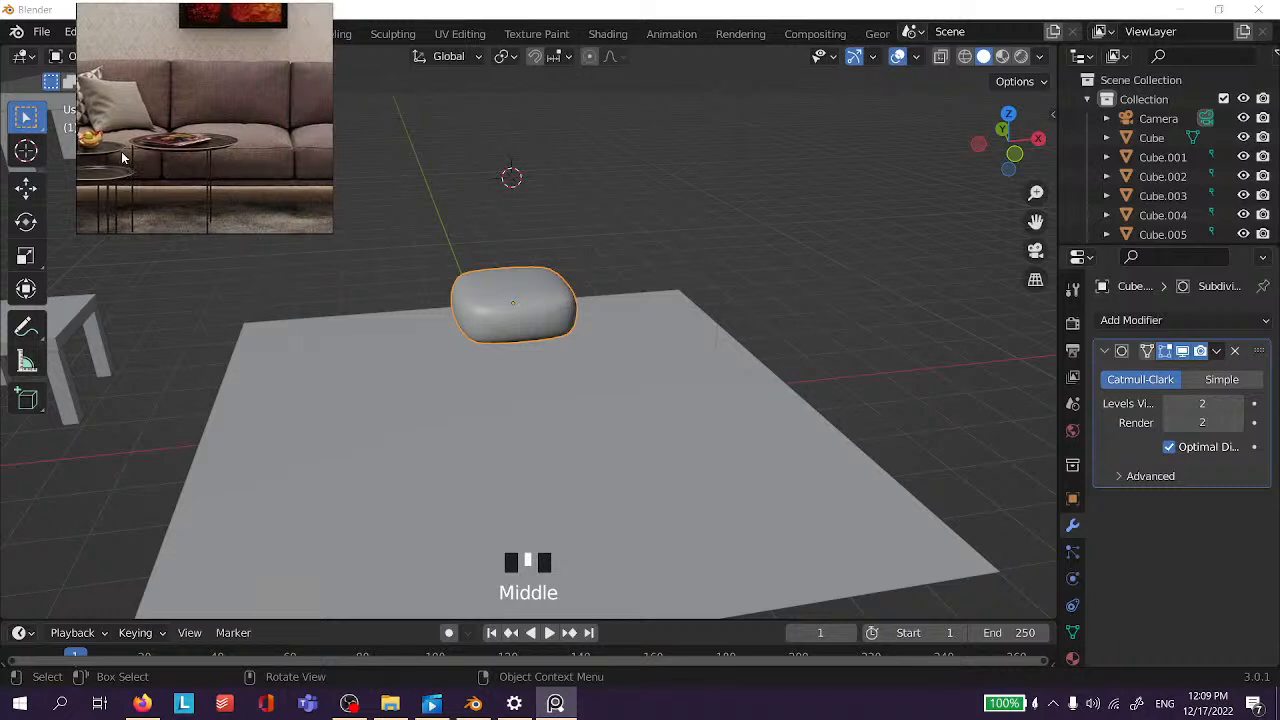
scroll(668, 137, "up", 3)
left_click(692, 166)
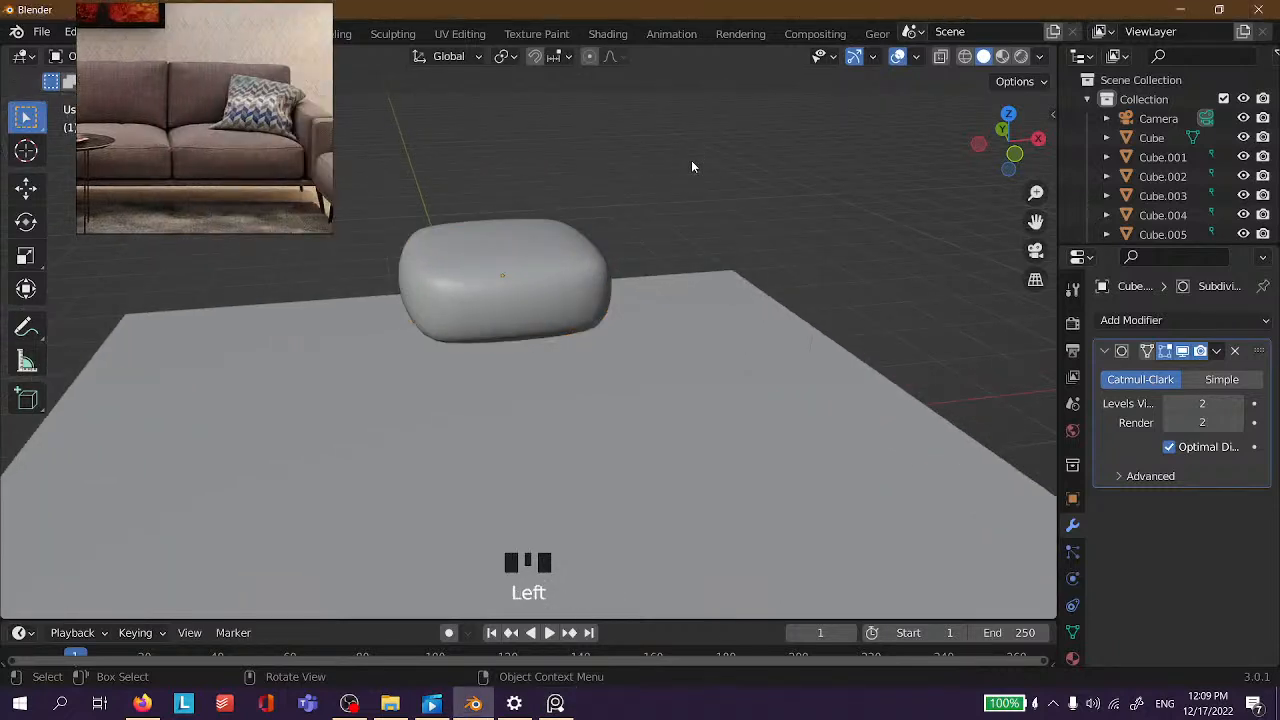
Try to build a row of three seats by duplicating the cushion along the X axis and copying it again beside it.
left_click(506, 238)
scroll(711, 230, "down", 1)
middle_click_drag(711, 230, 618, 183)
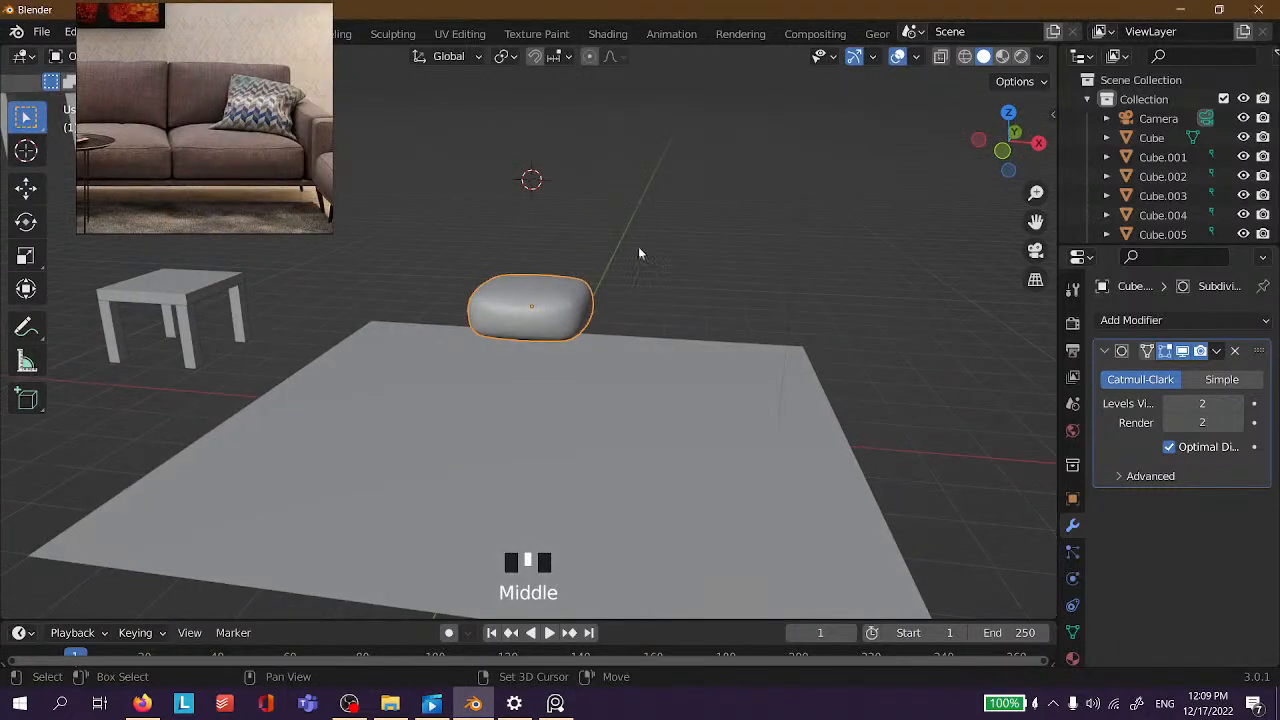
key("shift+d")
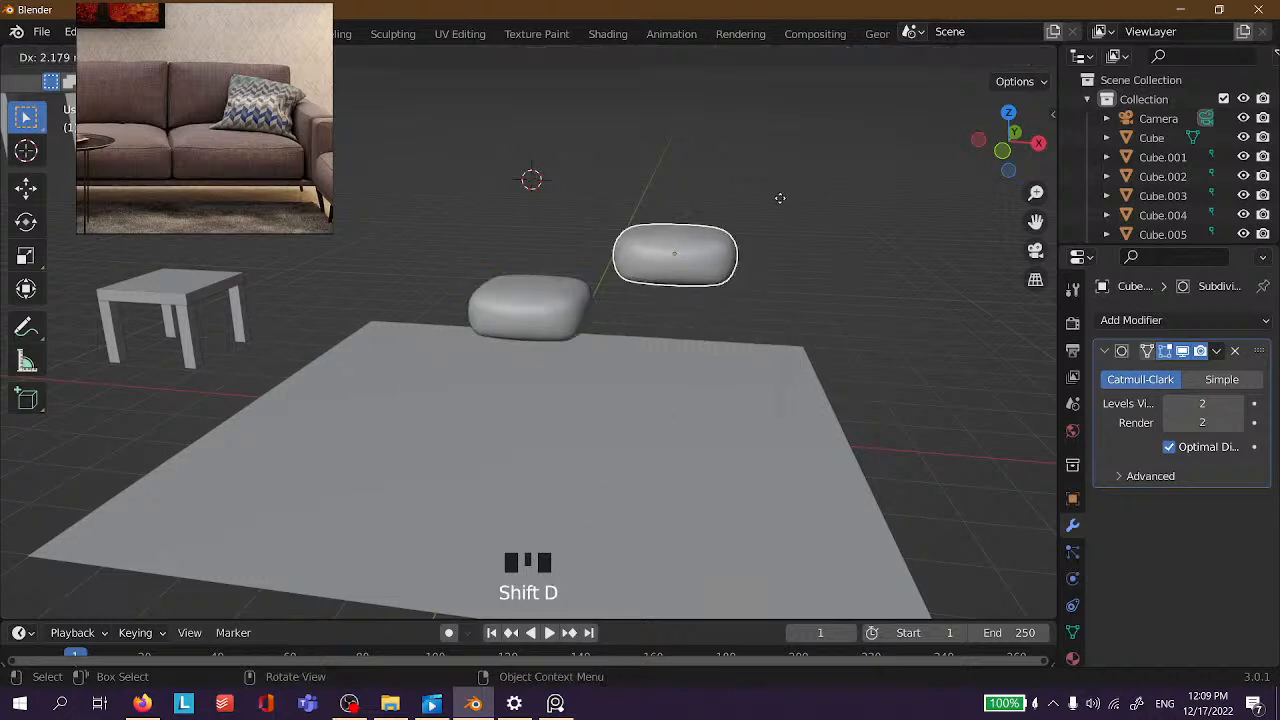
key("x")
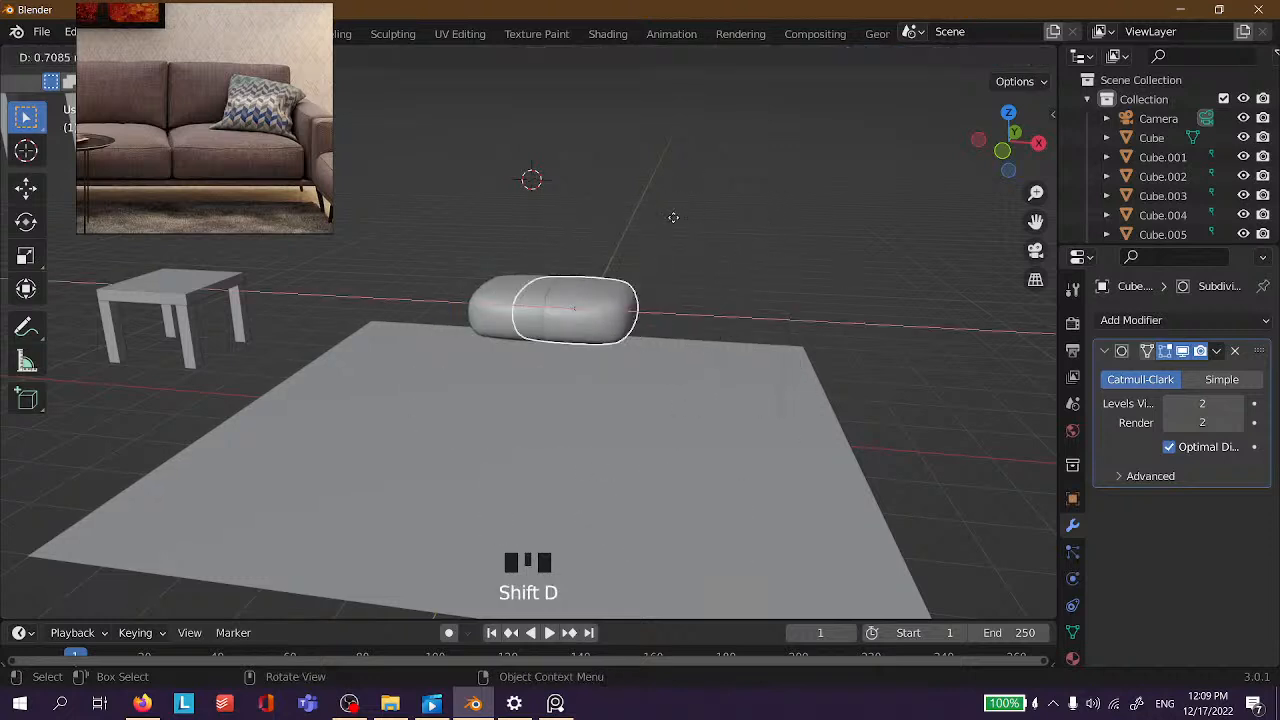
left_click(766, 284)
key("shift+d")
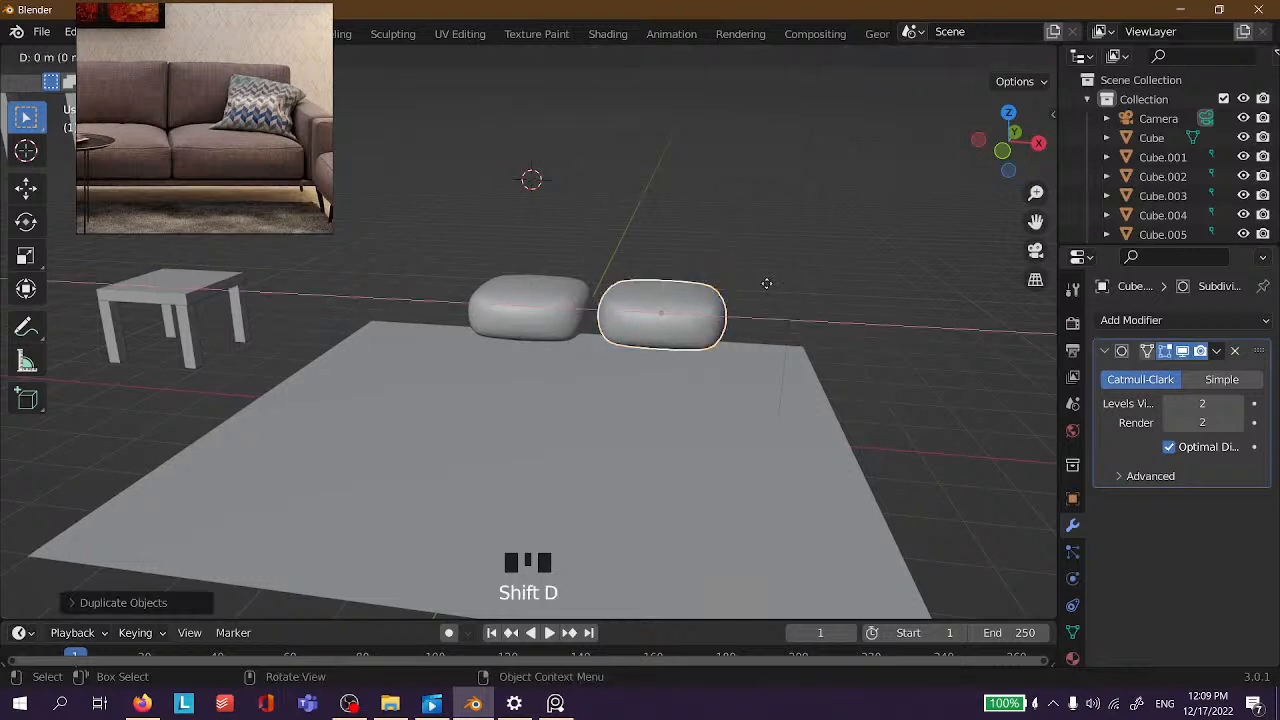
left_click(915, 292)
scroll(750, 204, "down", 4)
left_click(706, 240)
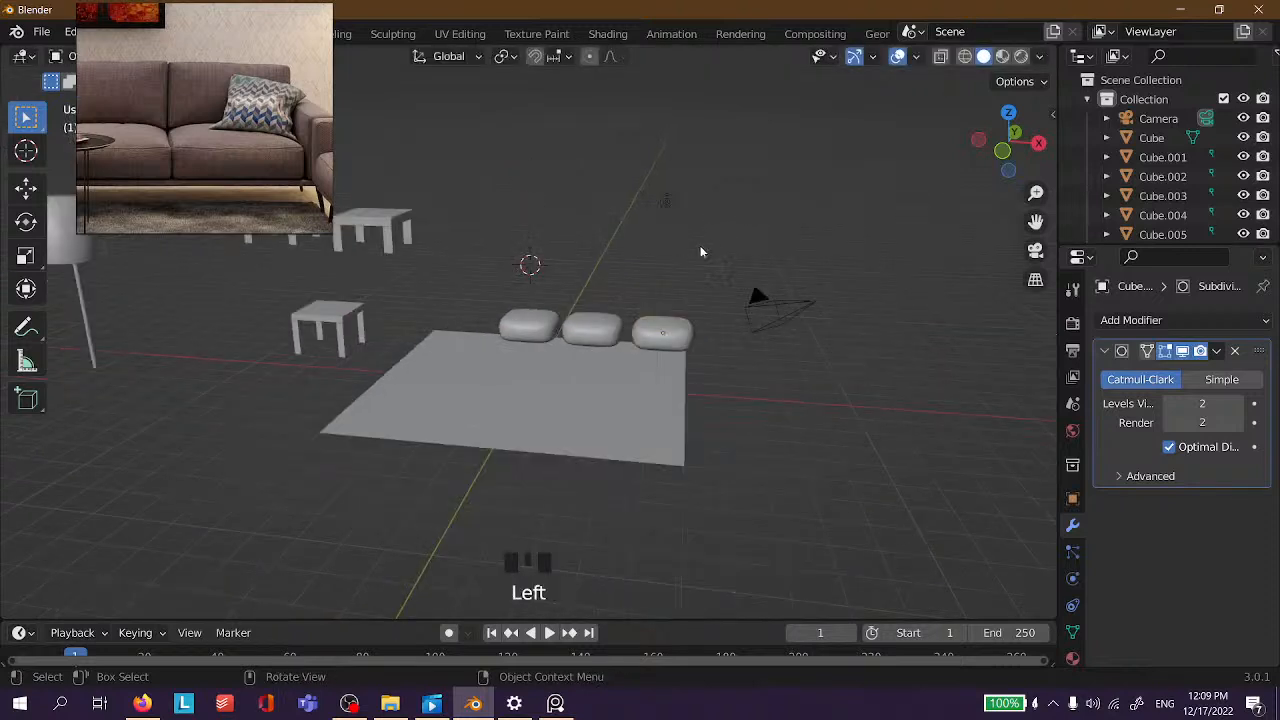
Undo the two cushion duplicates.
key("ctrl+z")
key("ctrl+z")
key("ctrl+z")
key("ctrl+z")
left_click(580, 246)
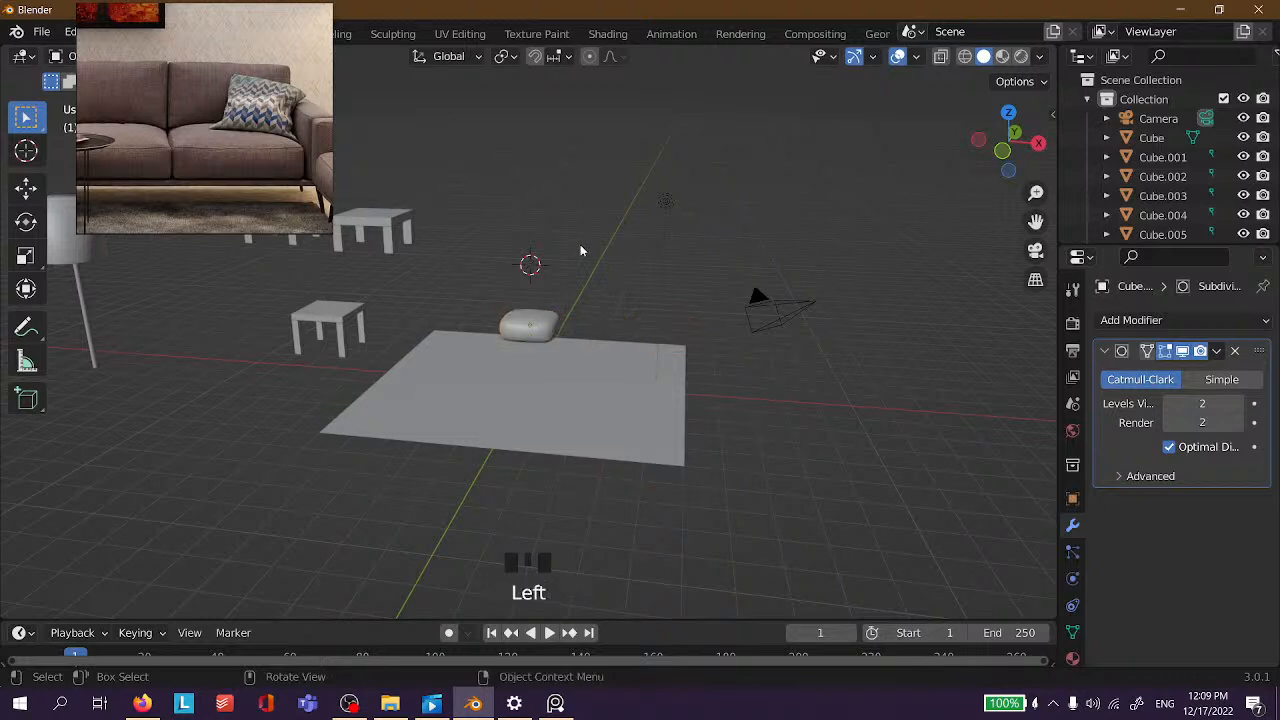
Add an Array modifier to the cushion and check the repeated copy from above.
scroll(588, 252, "up", 5)
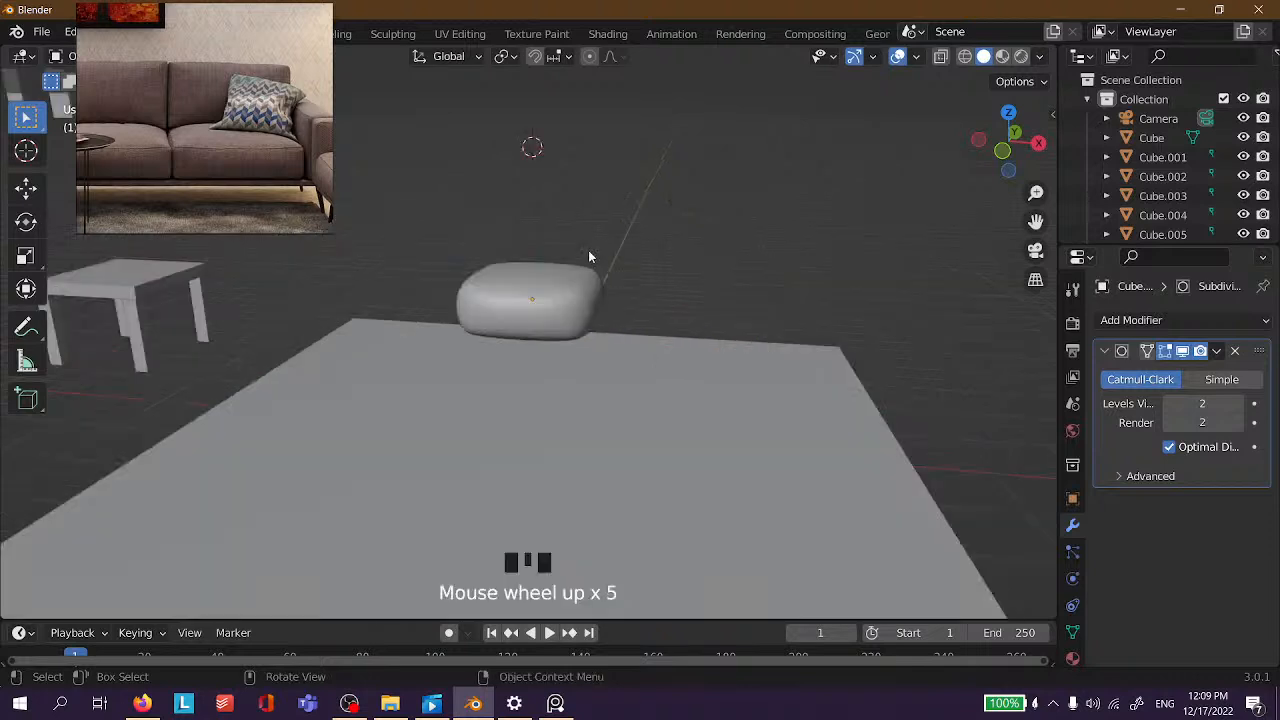
left_click(1141, 320)
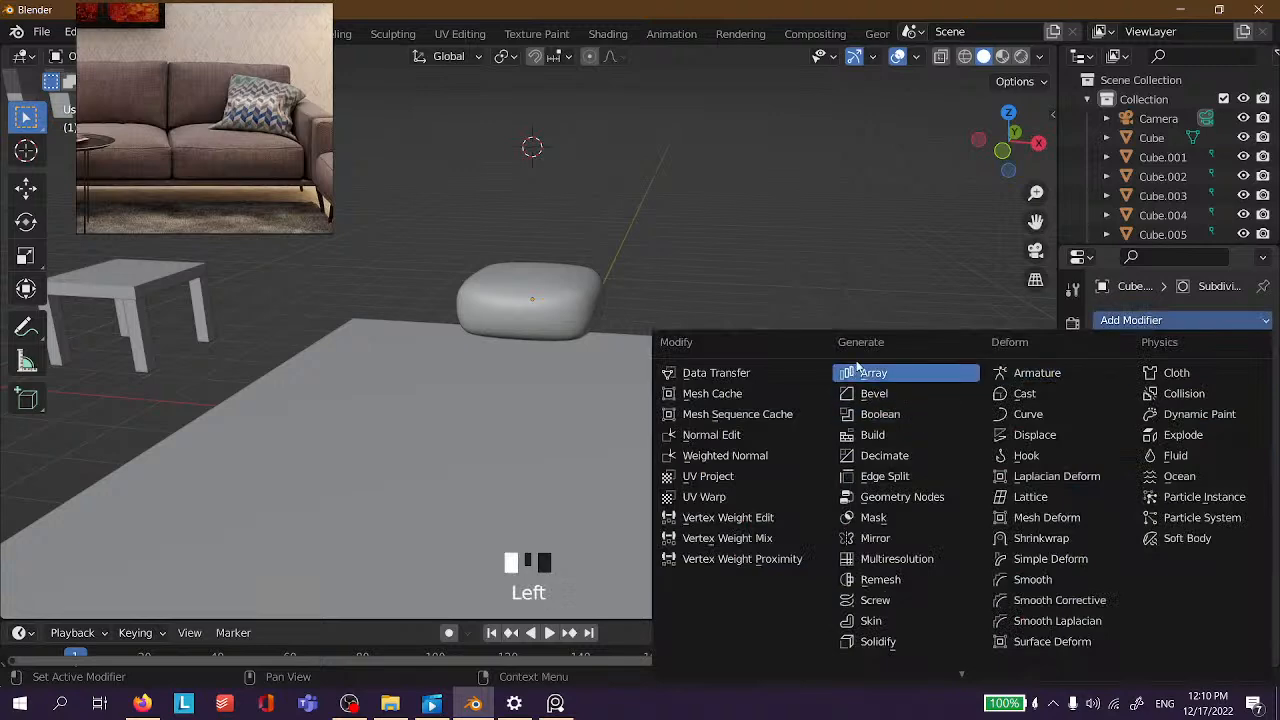
left_click(1197, 318)
left_click(888, 375)
middle_click_drag(782, 211, 791, 371)
left_click(521, 232)
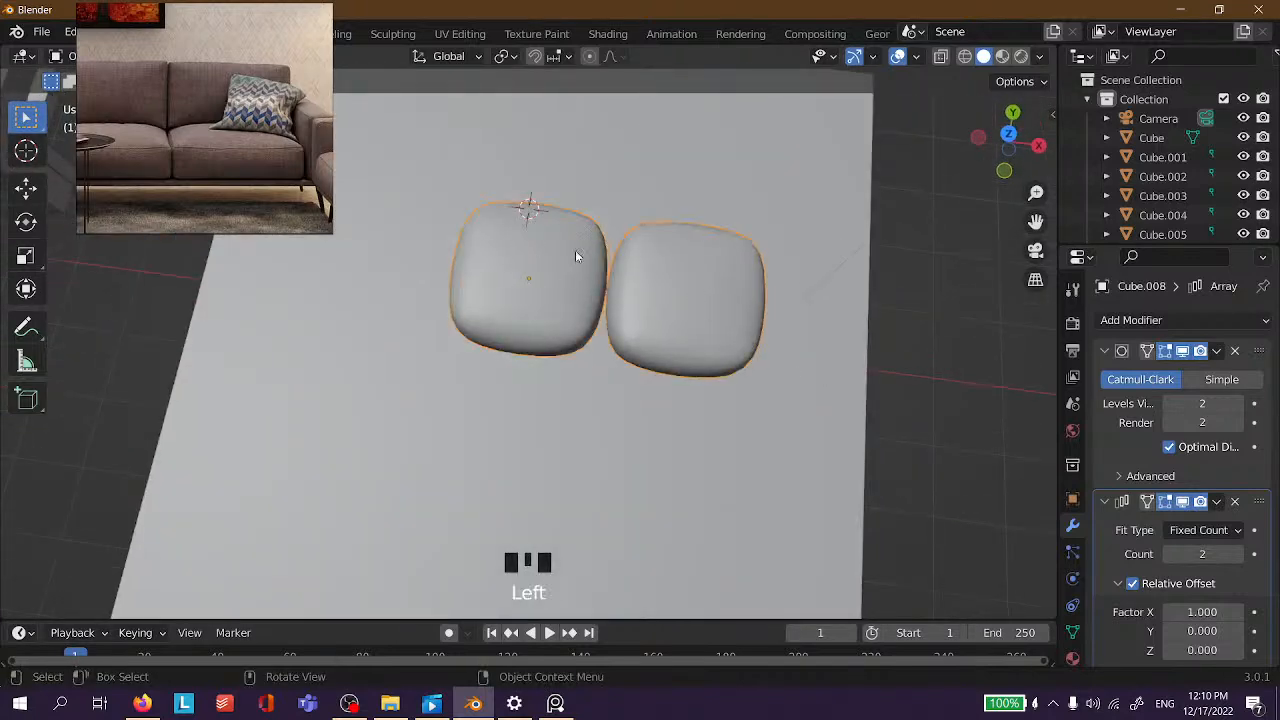
scroll(575, 256, "up", 5)
scroll(608, 246, "down", 3)
Set the cushion's Array count to 3.
left_click(987, 376)
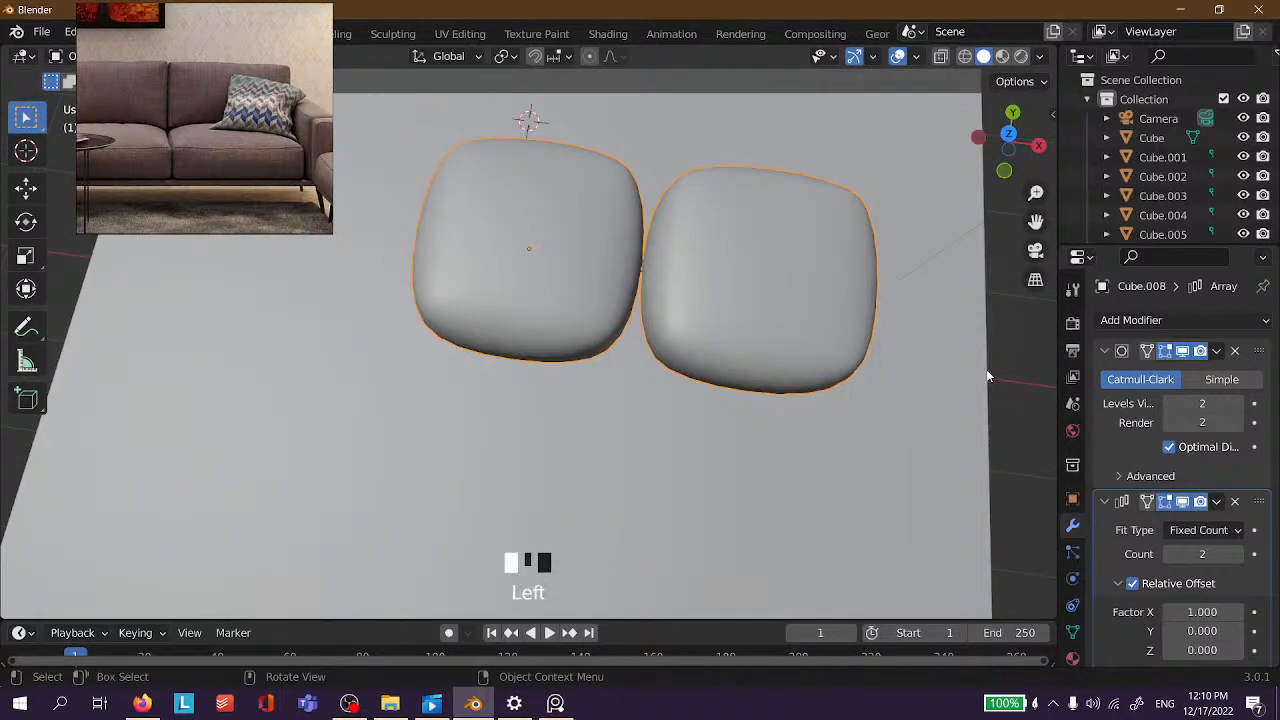
scroll(636, 216, "down", 4)
scroll(646, 214, "up", 4)
middle_click_drag(862, 331, 860, 160)
scroll(1177, 431, "down", 5)
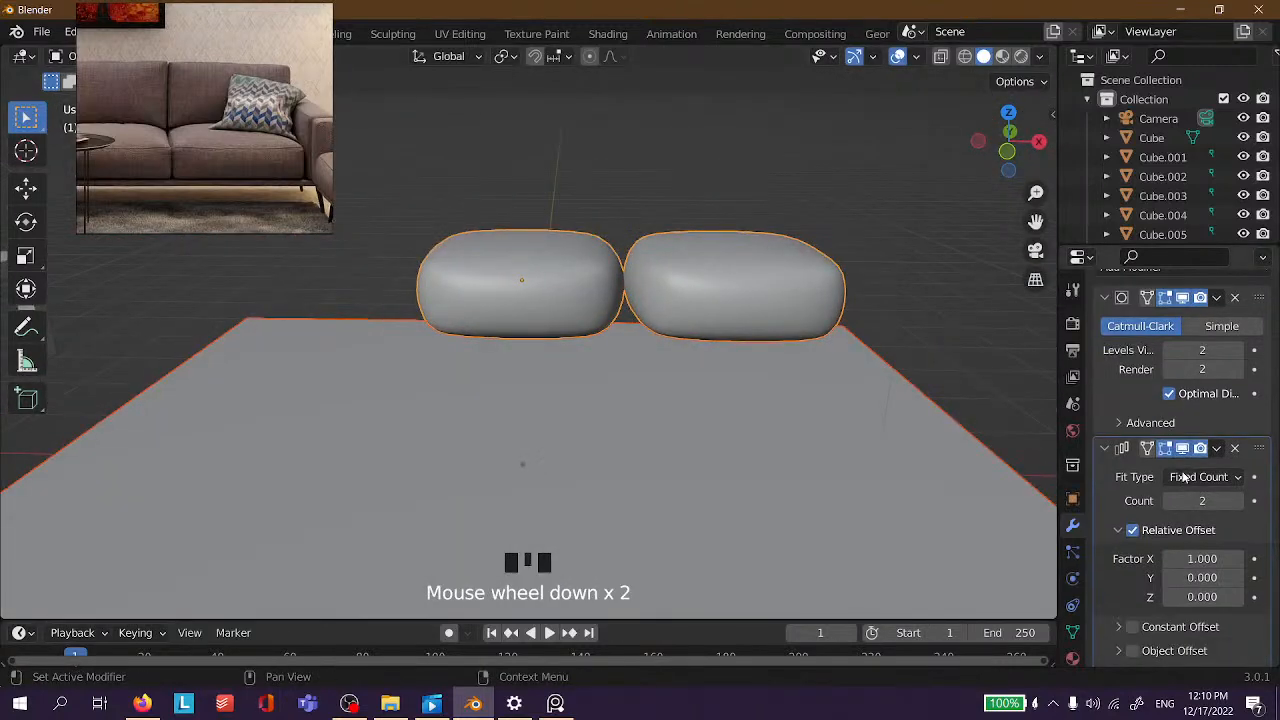
mouse_move(1187, 432)
left_mouse_down()
mouse_move(1250, 432)
mouse_move(1178, 432)
left_mouse_up()
scroll(900, 444, "down", 8)
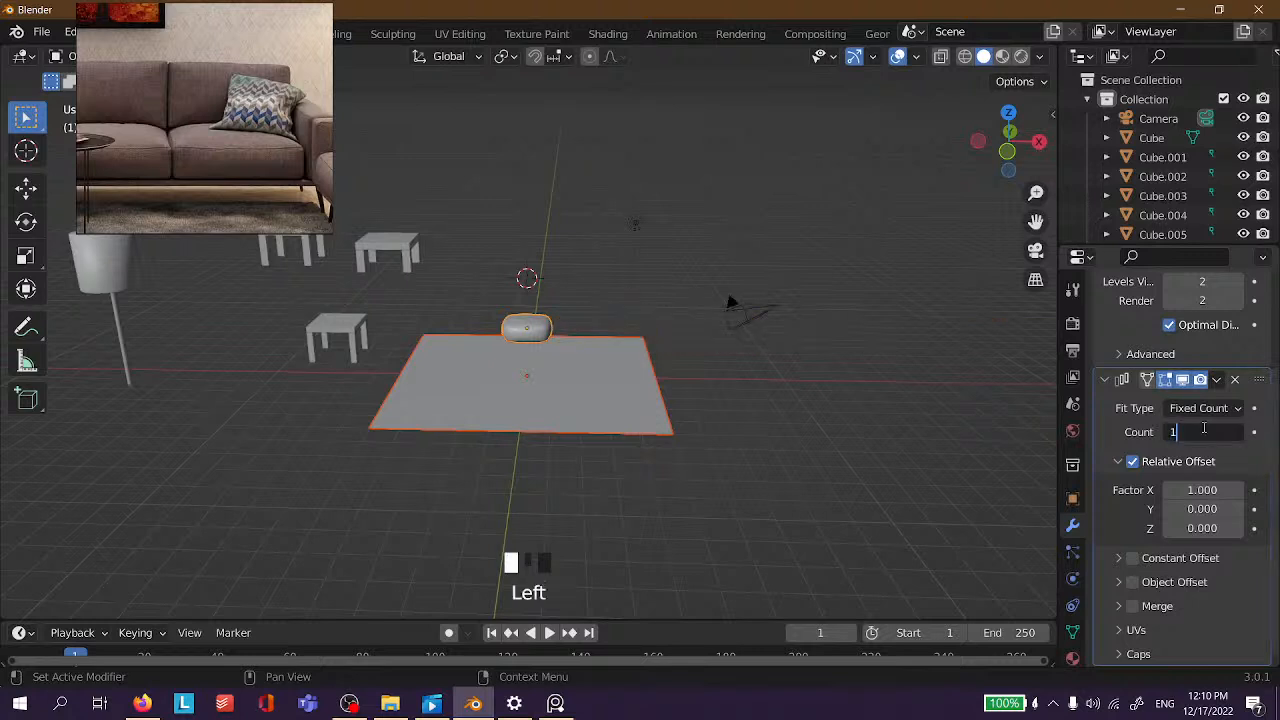
key("Return")
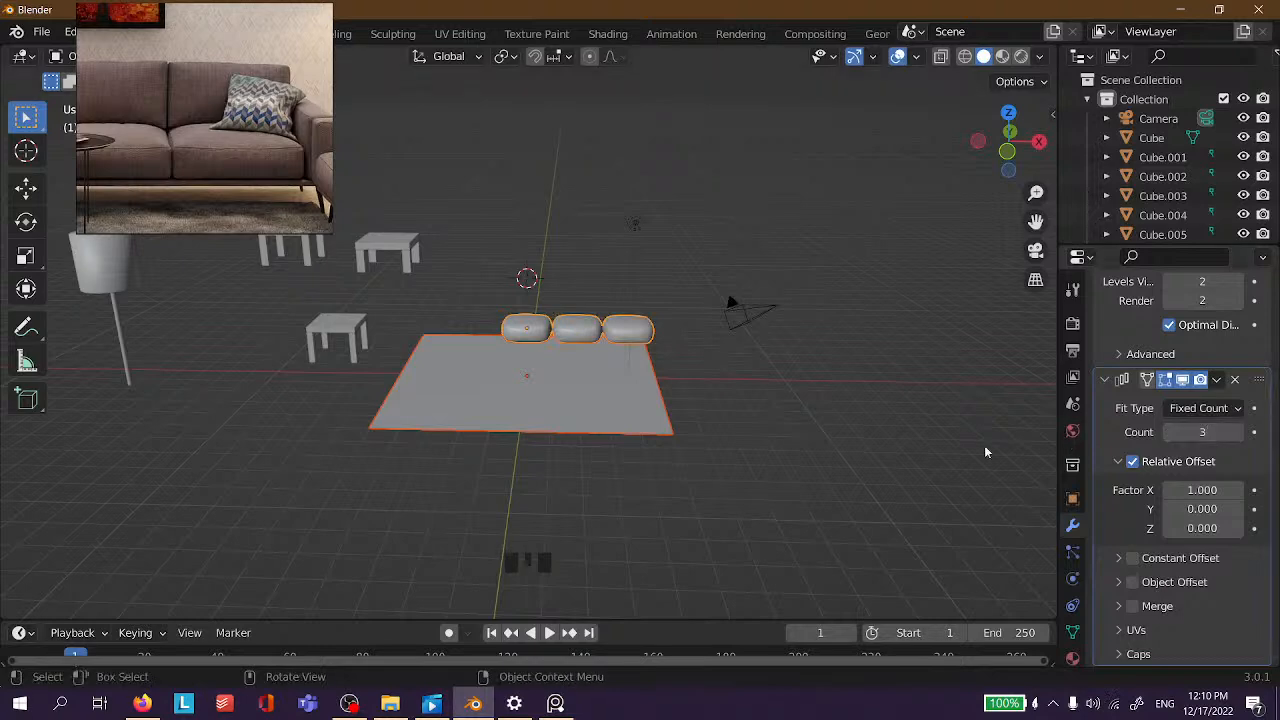
Try a wider spacing between the arrayed cushions with a relative offset X factor of 4.8.
scroll(715, 226, "up", 8)
middle_click_drag(790, 410, 790, 380)
scroll(820, 408, "down", 3)
left_click_drag(1202, 490, 1234, 490)
scroll(714, 331, "down", 5)
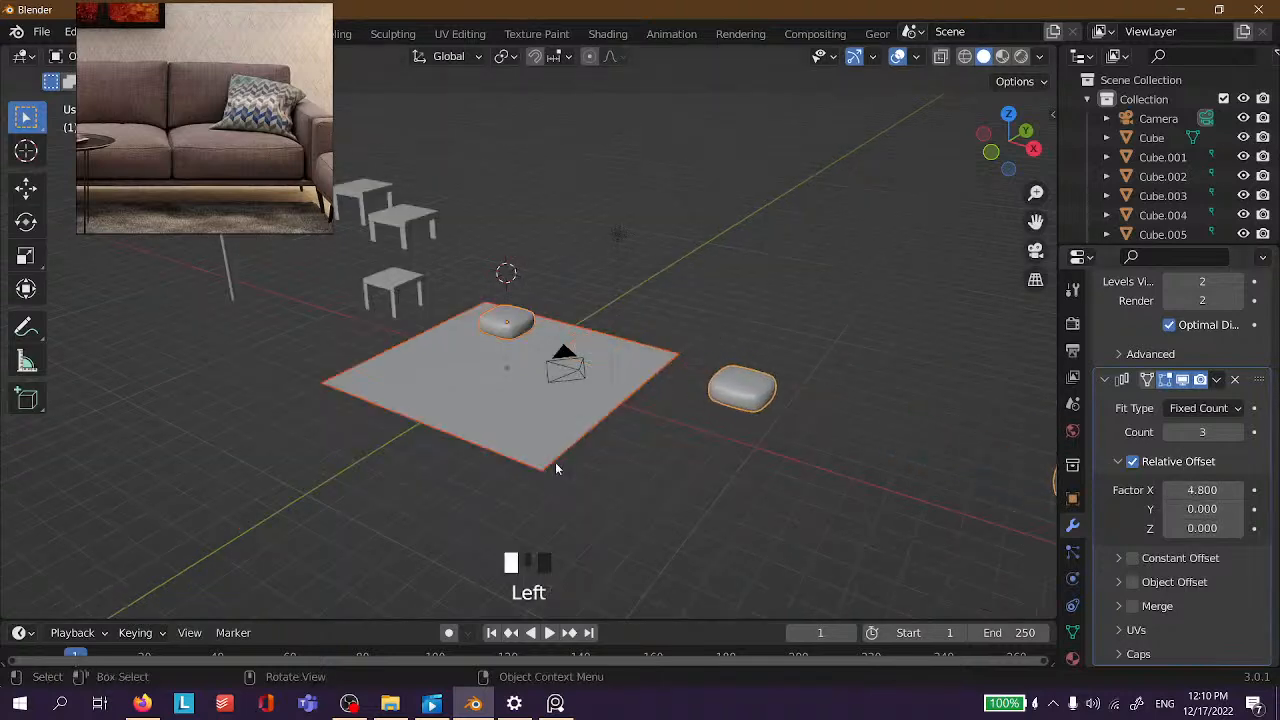
scroll(555, 462, "down", 5)
Set the Array's relative offset X factor back to 1.
left_click(1210, 490)
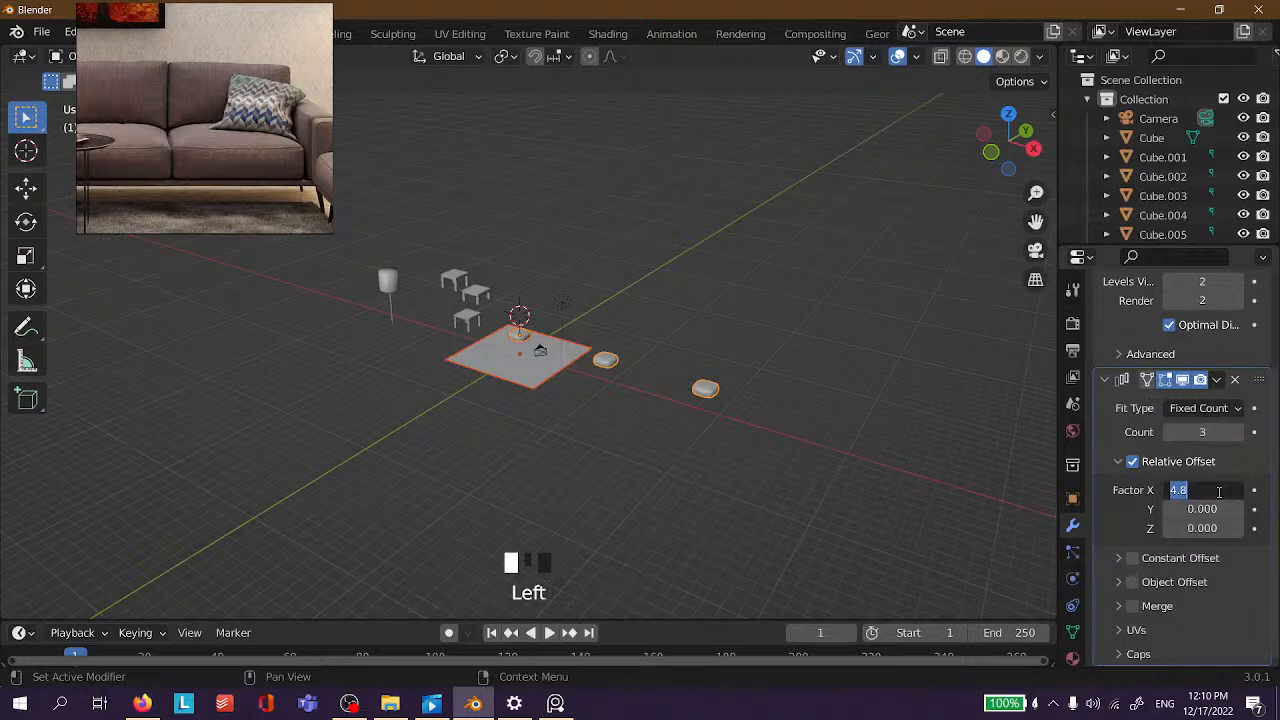
type("1")
key("Return")
scroll(664, 379, "up", 6)
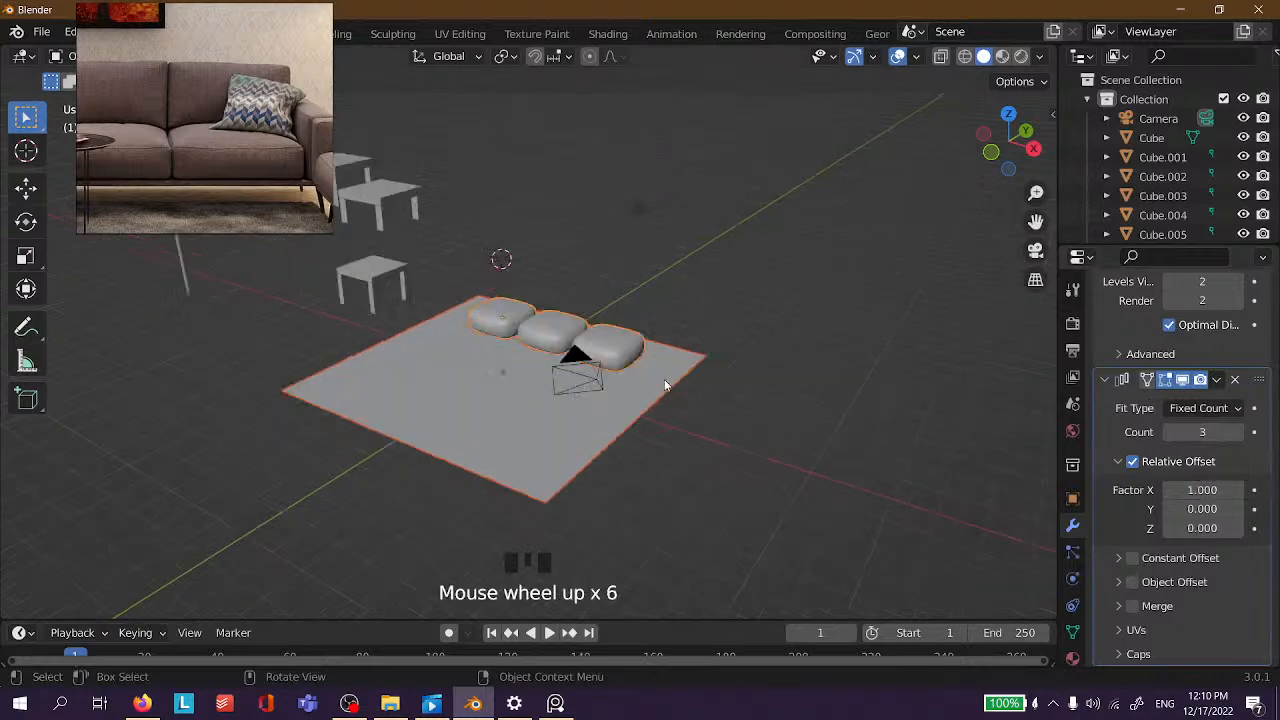
Examine the row of three cushions from above and compare it with the seat base in the reference photo.
scroll(760, 320, "up", 3)
scroll(530, 292, "up", 4)
middle_click_drag(520, 294, 600, 400)
scroll(140, 106, "up", 5)
middle_click_drag(206, 168, 252, 75)
middle_click_drag(188, 139, 244, 35)
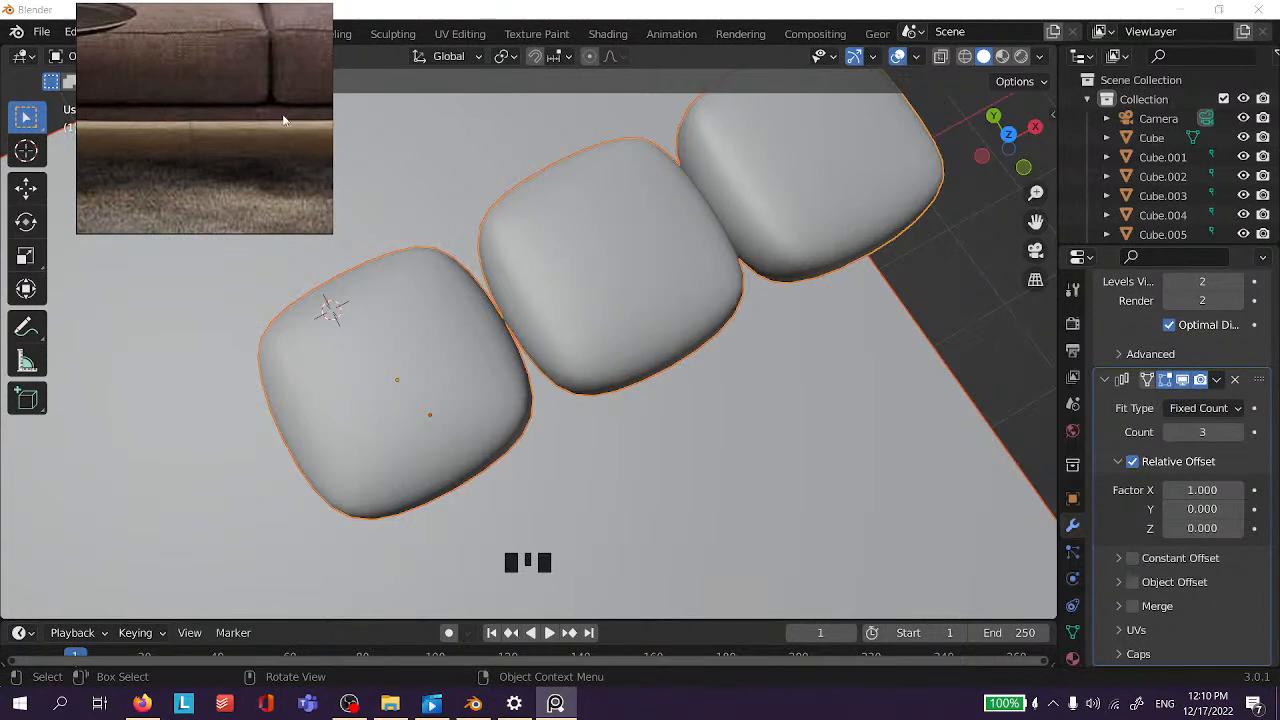
scroll(240, 118, "down", 4)
scroll(645, 253, "down", 3)
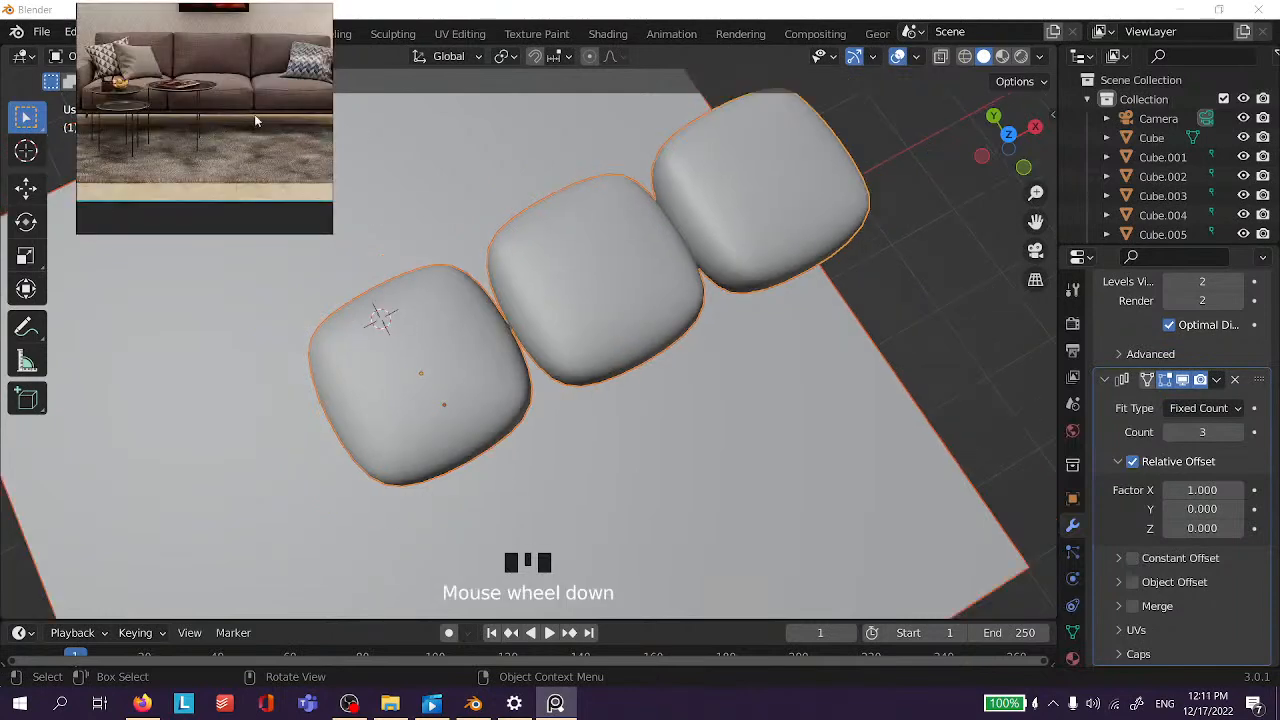
Select only the cushion row, check it briefly in Edit Mode, and examine the gaps between the cushions.
left_click(807, 298)
middle_click_drag(807, 298, 502, 252)
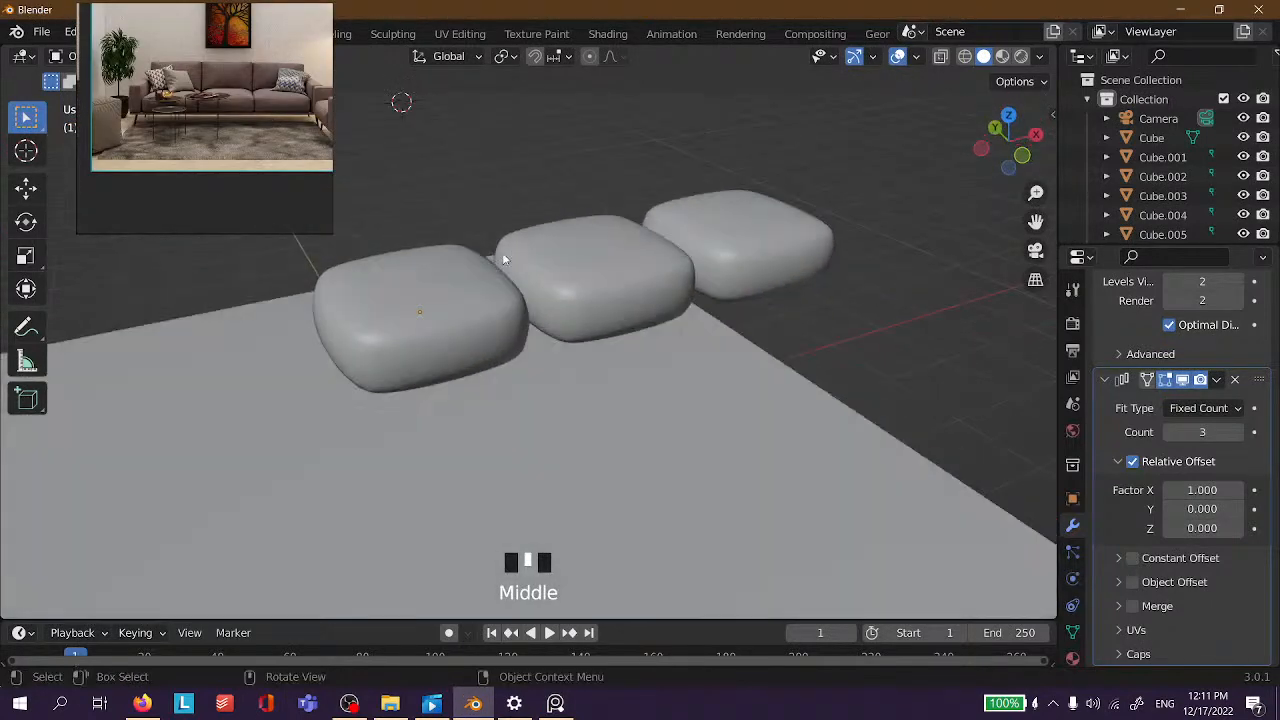
scroll(475, 363, "down", 2)
middle_click_drag(616, 276, 418, 314)
left_click(494, 262)
scroll(494, 262, "up", 3)
key("Tab")
key("Tab")
scroll(649, 266, "up", 2)
scroll(560, 274, "down", 4)
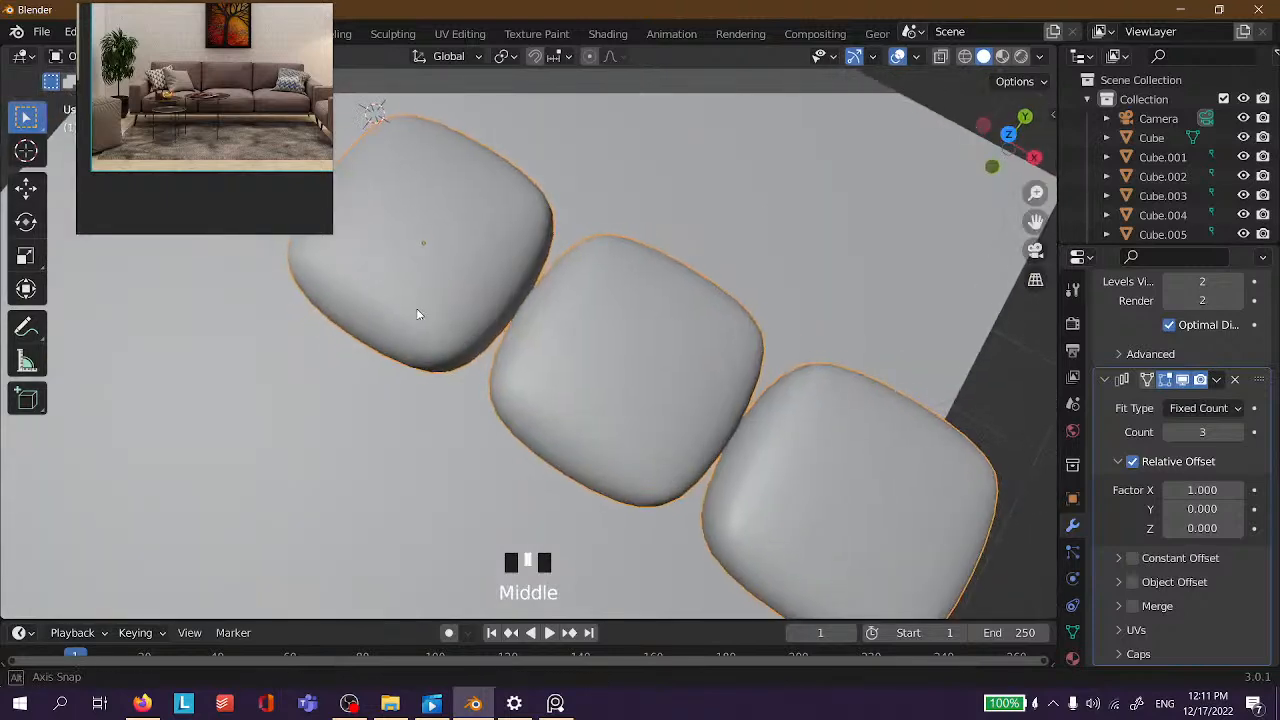
Set the cushion Array's relative offset X factor to 0.86 to close the gaps between the three cushions.
scroll(559, 299, "down", 3)
middle_click_drag(559, 299, 622, 248)
left_click_drag(1203, 490, 1178, 490, "shift")
left_click(826, 286)
middle_click_drag(826, 286, 791, 157)
scroll(651, 283, "up", 5)
middle_click_drag(651, 283, 531, 240)
scroll(586, 220, "up", 3)
scroll(646, 182, "down", 2)
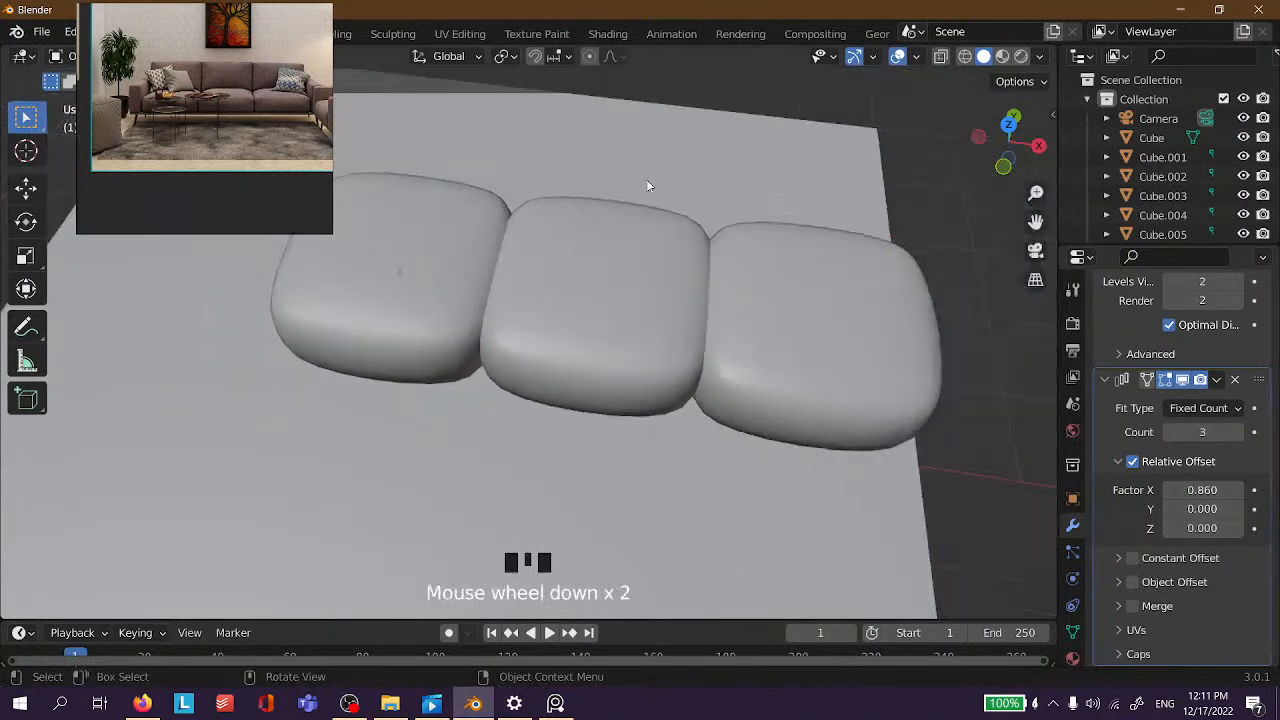
scroll(565, 256, "down", 3)
left_click(519, 314)
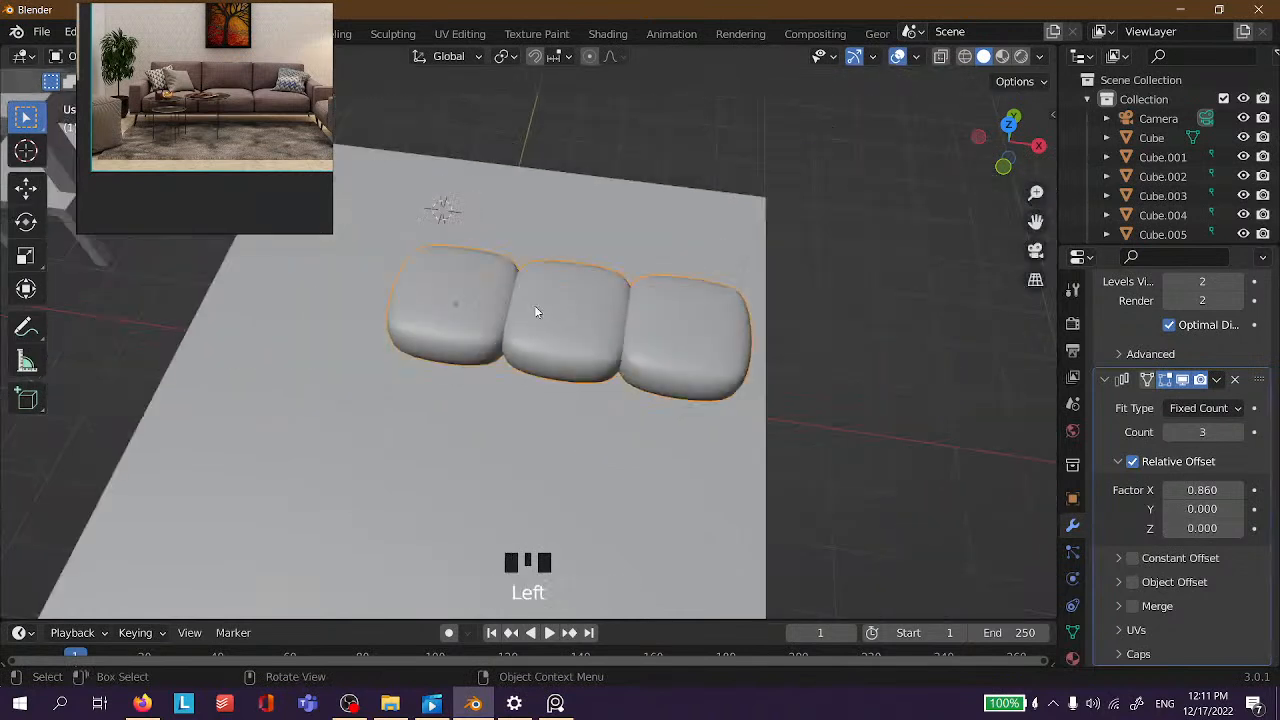
key("shift+s")
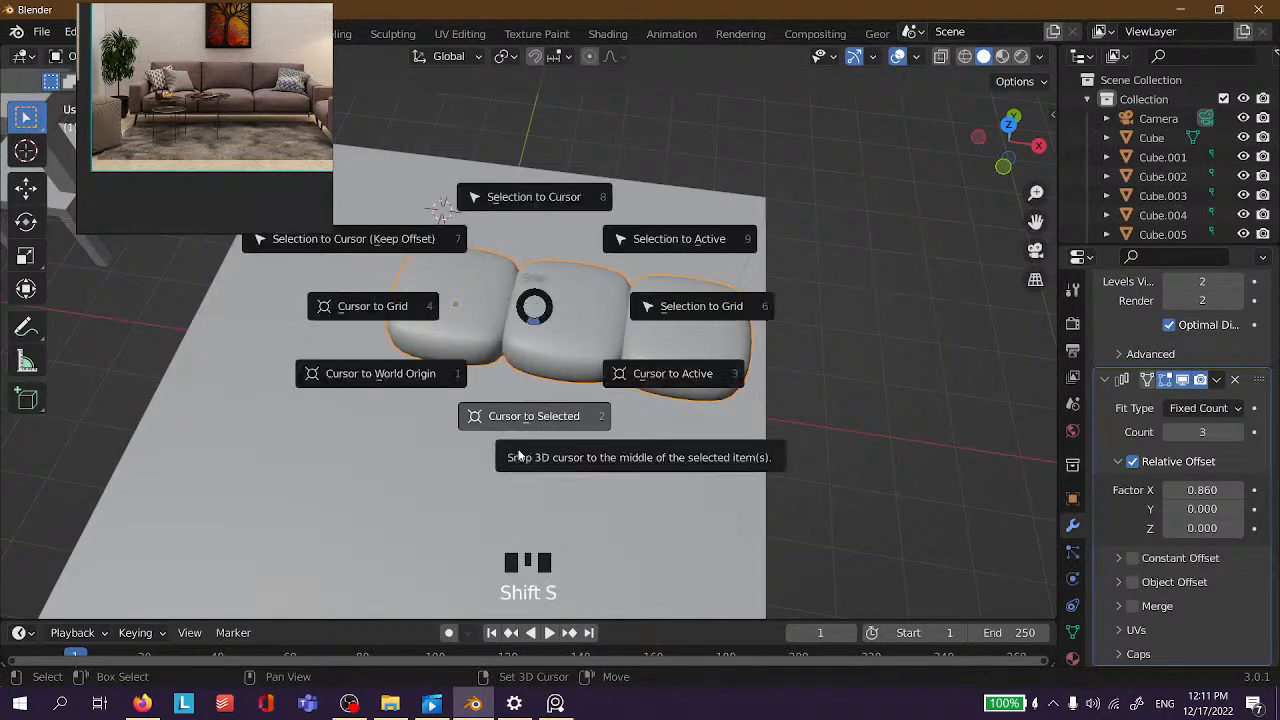
left_click(407, 235)
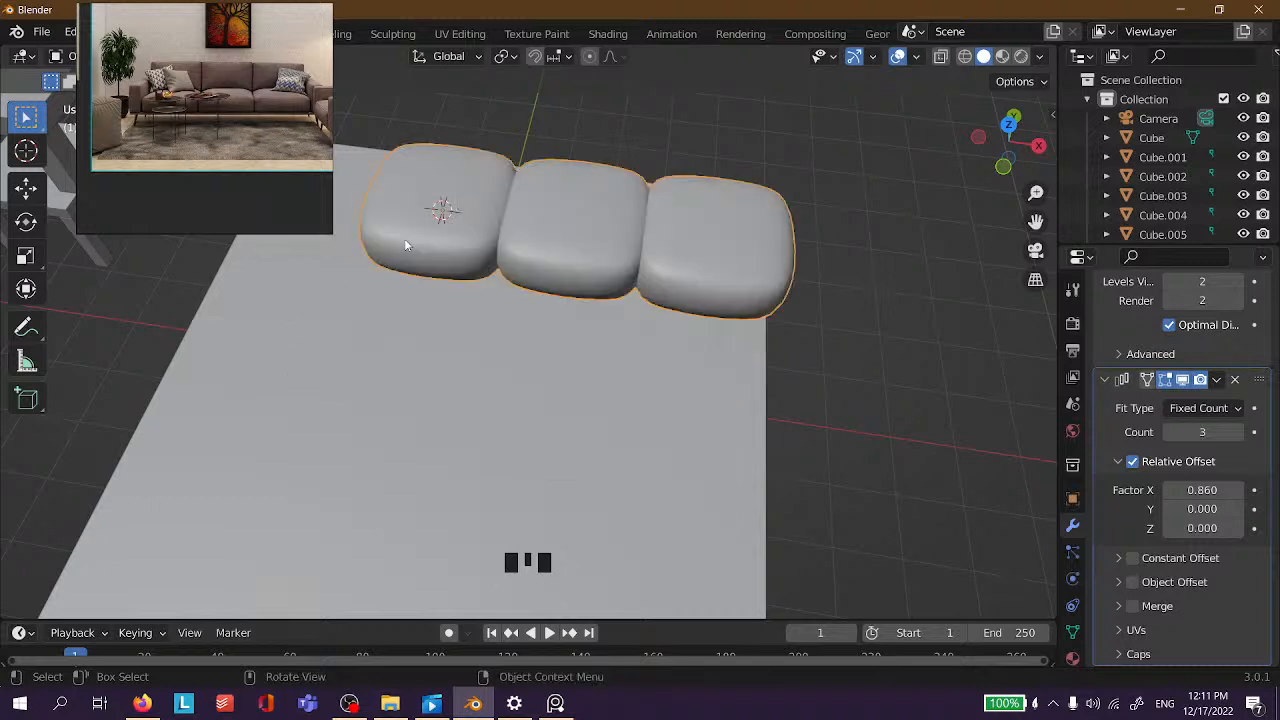
key("ctrl+z")
key("shift+s")
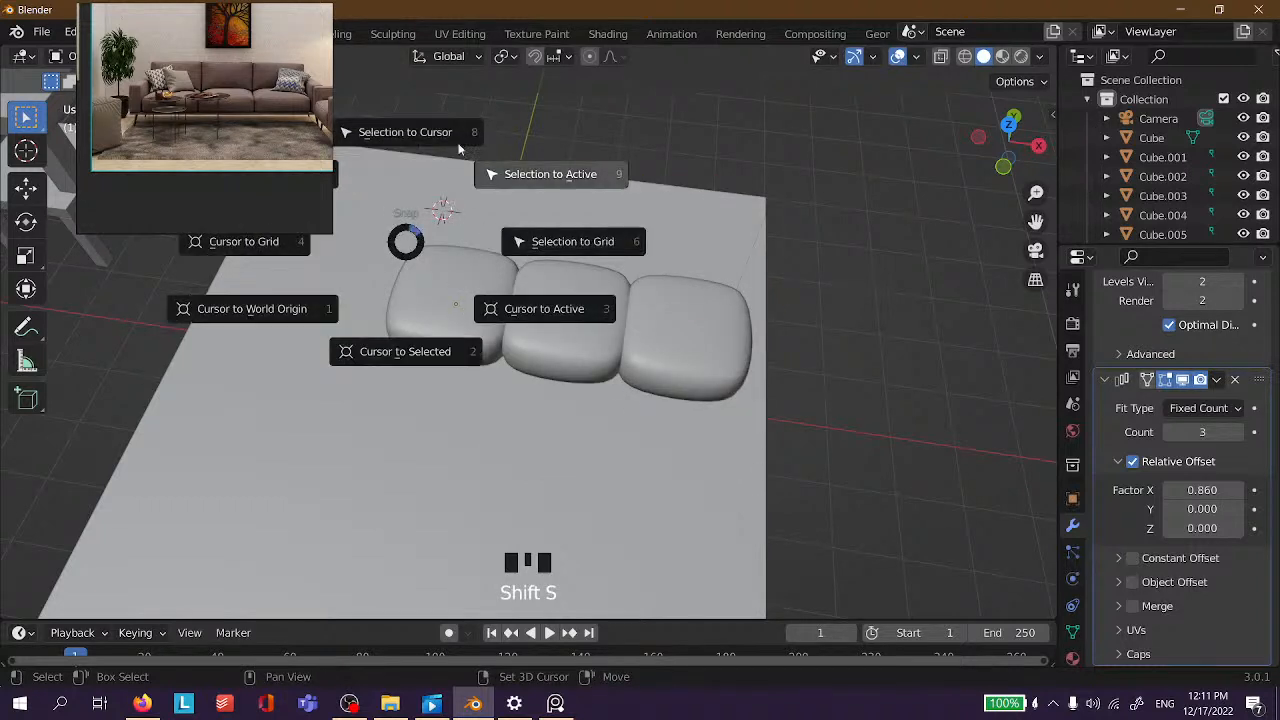
left_click(434, 391)
Select the cushion row and snap the 3D cursor to it.
scroll(432, 190, "up", 3)
middle_click_drag(432, 190, 409, 249)
scroll(454, 283, "up", 1)
scroll(414, 202, "down", 3)
left_click(487, 309)
key("shift+s")
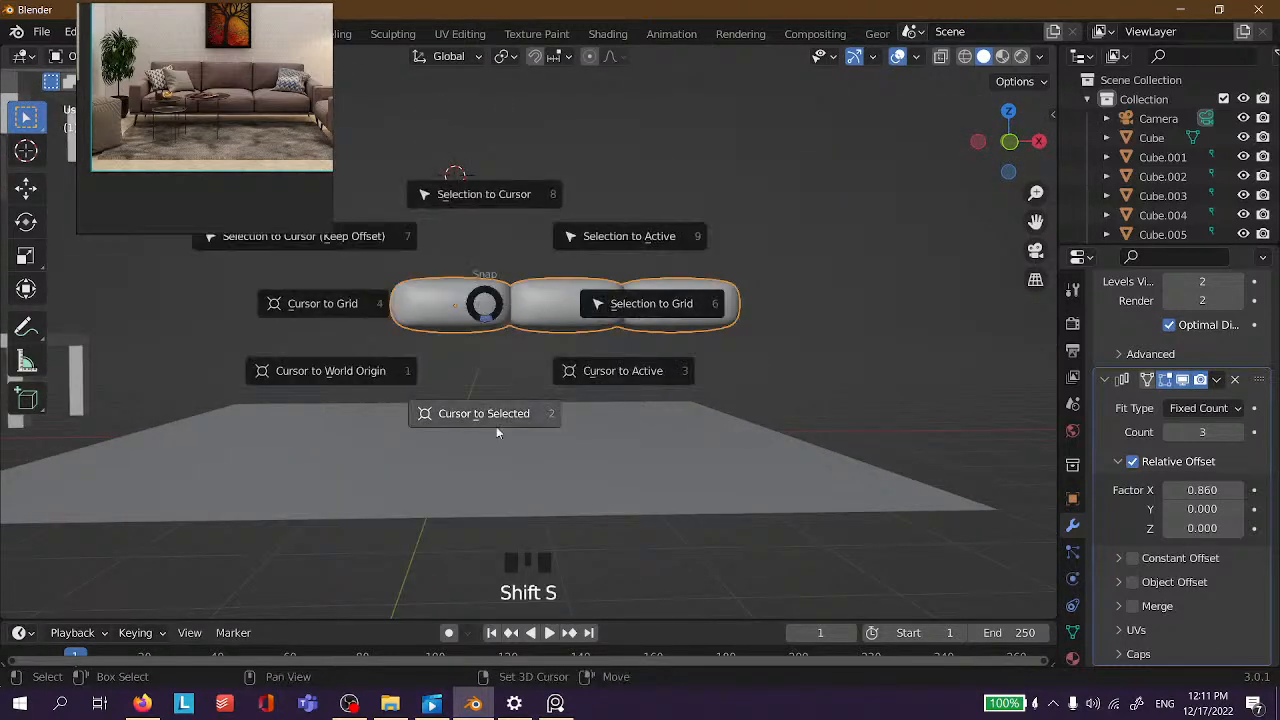
left_click(496, 424)
Add a cube at the 3D cursor and flatten it along Z to the thickness of a seat base.
scroll(450, 330, "up", 2)
key("shift+a")
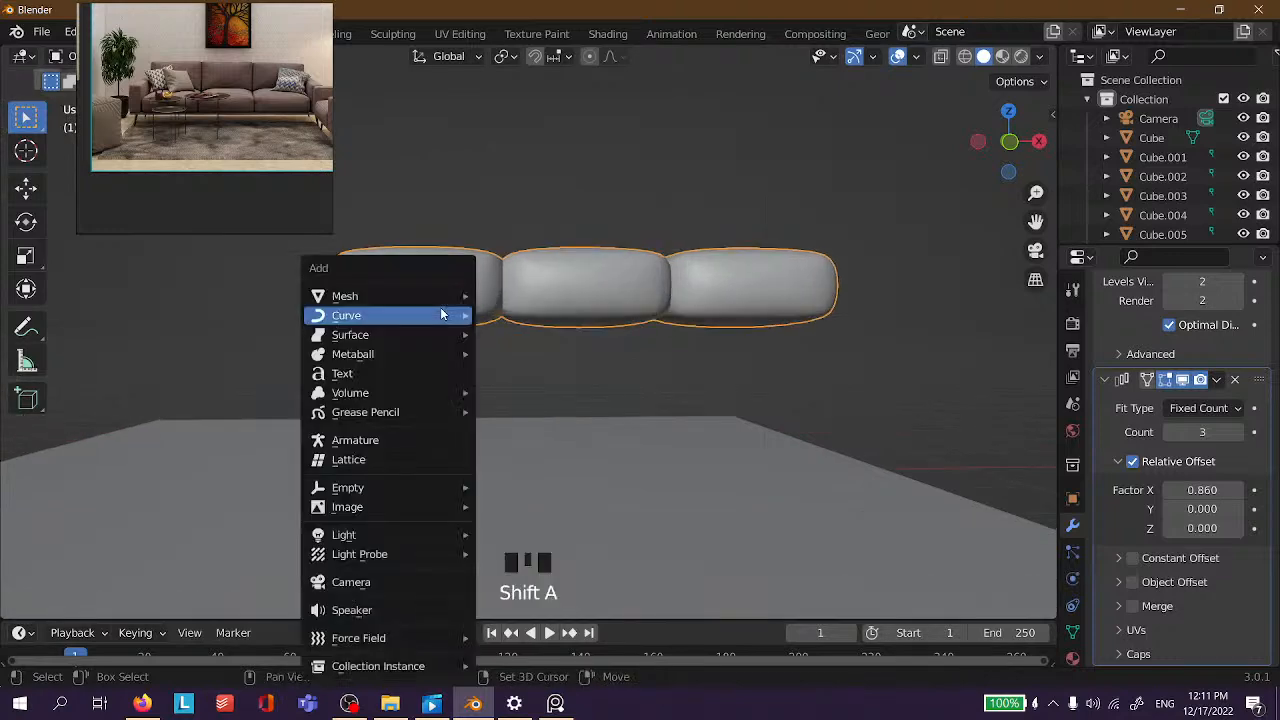
mouse_move(425, 300)
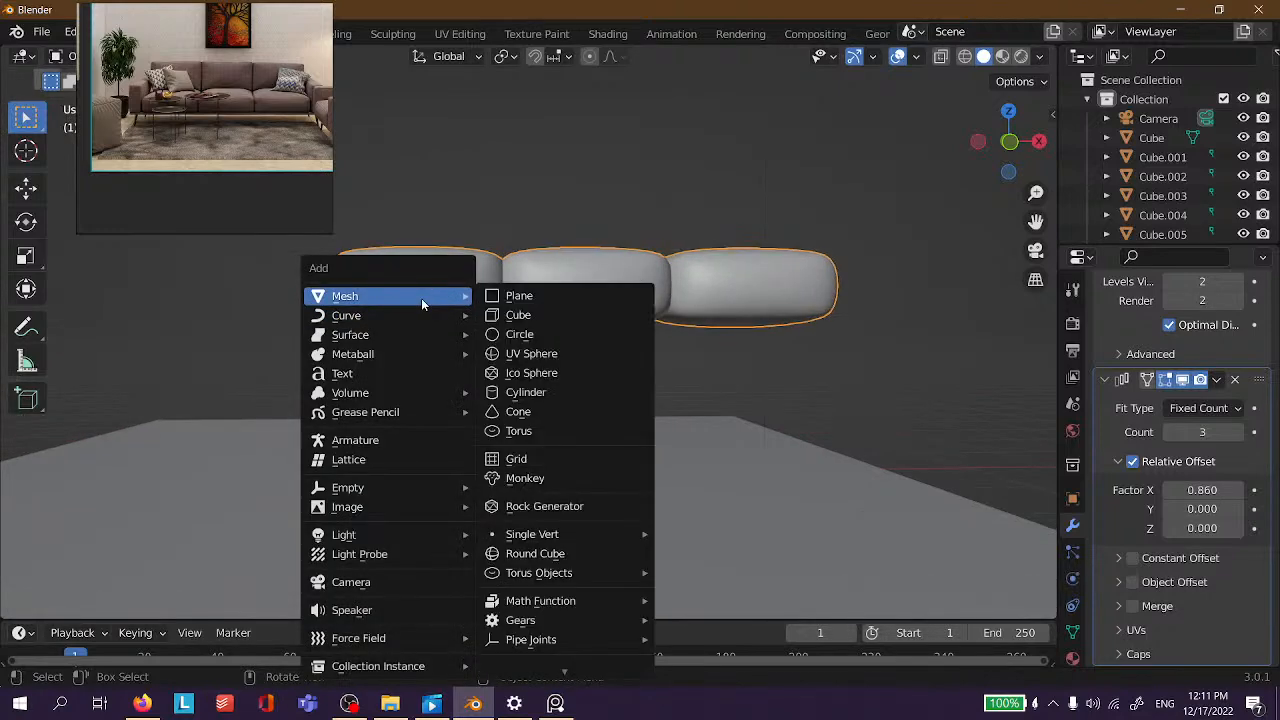
left_click(530, 316)
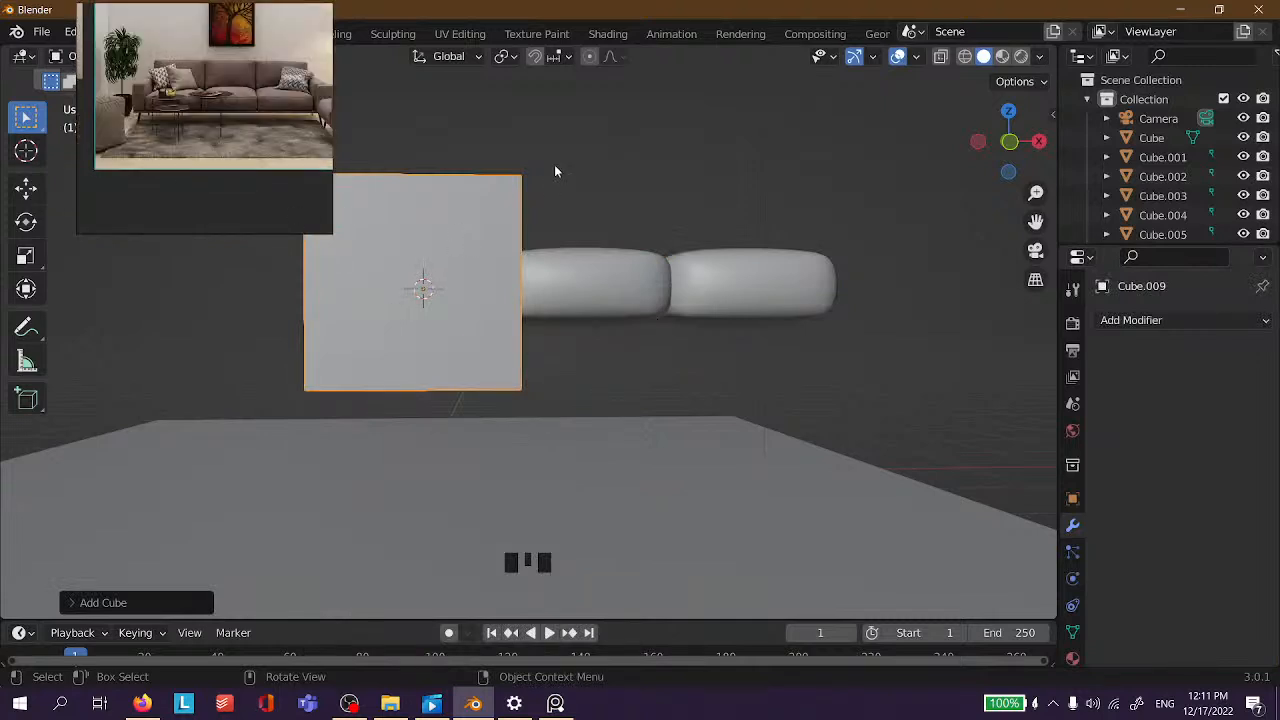
key("s")
key("z")
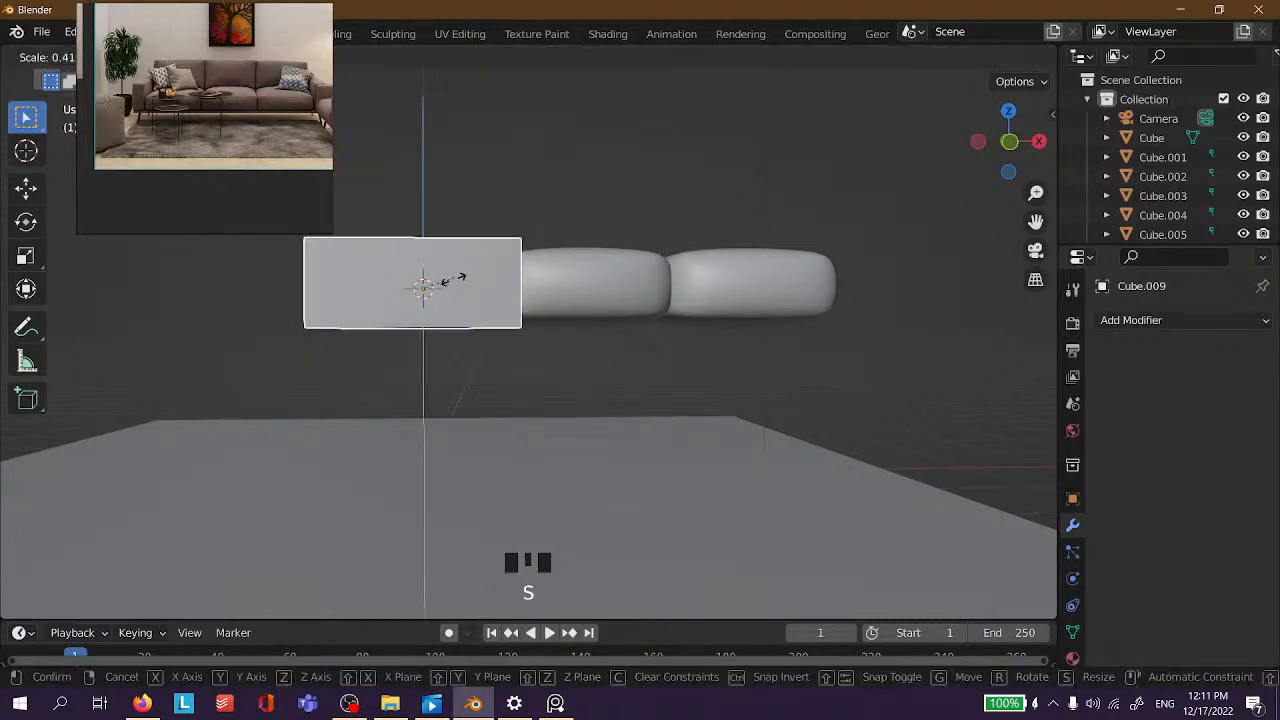
left_click(440, 287)
Move the flattened cube down along Z until it sits beneath the first cushion.
key("g")
key("z")
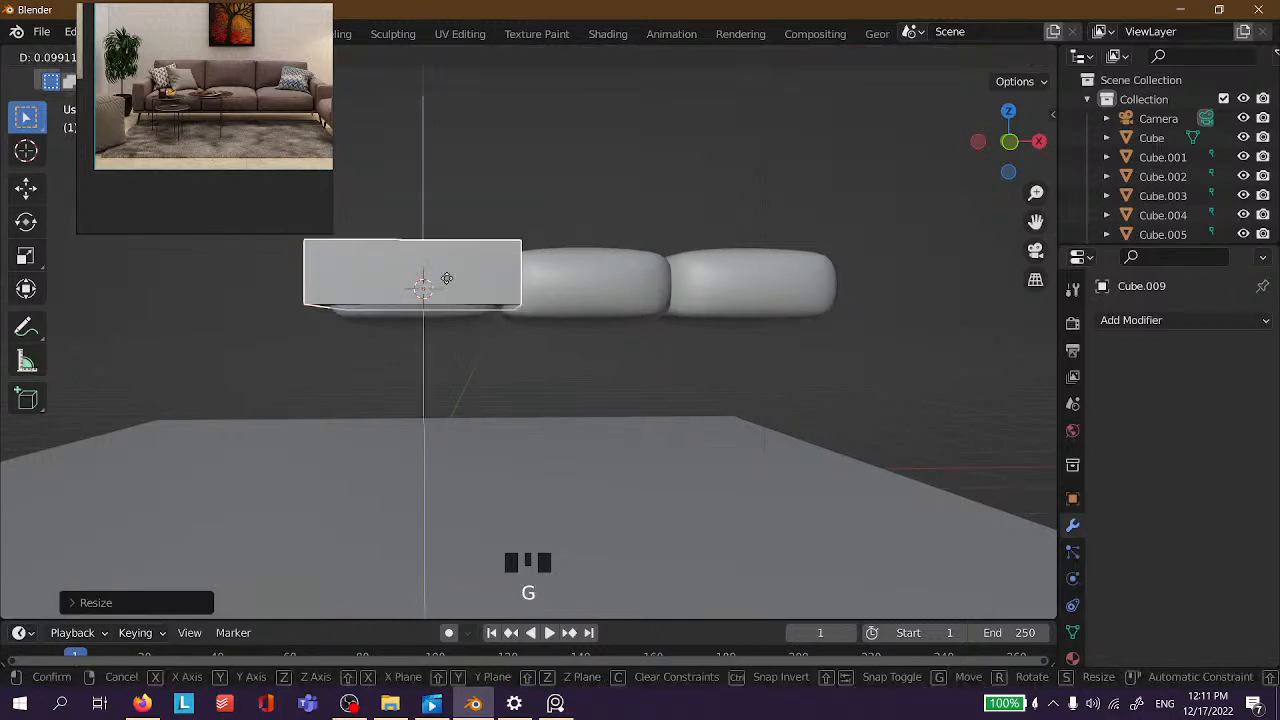
left_click(447, 351)
middle_click_drag(594, 186, 449, 334)
left_click(436, 360)
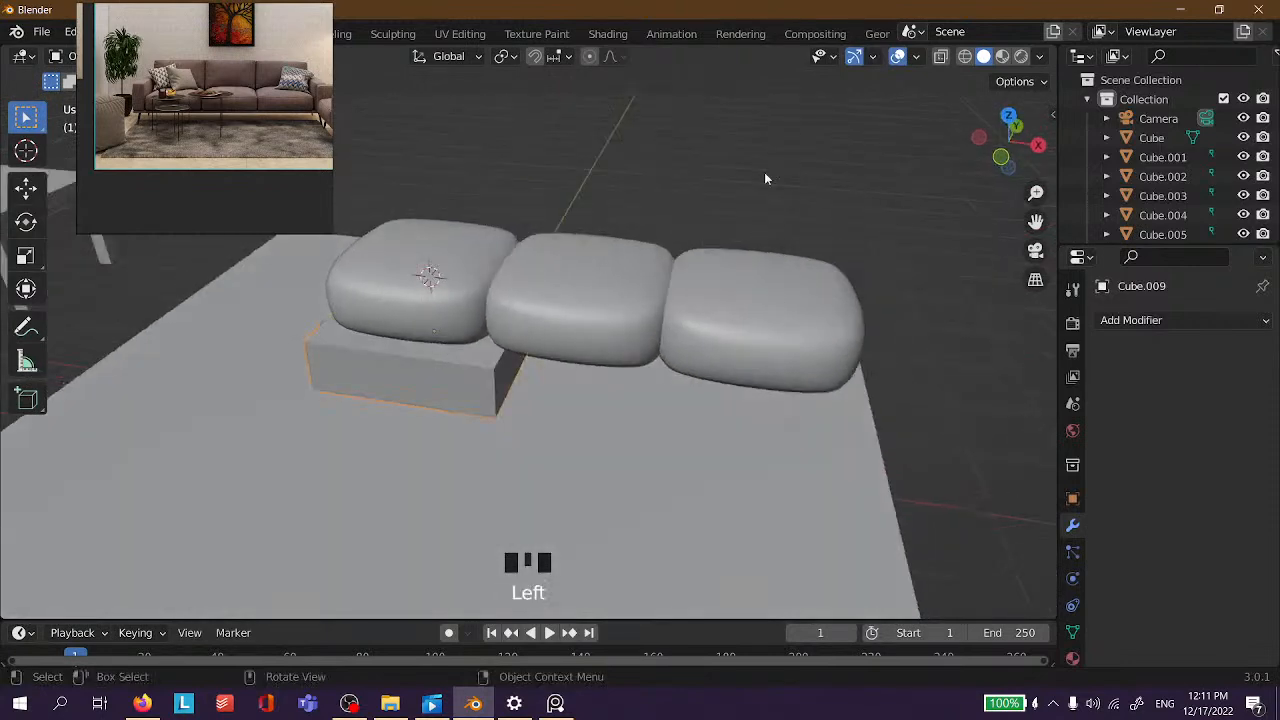
Add an Array modifier to the base block with a count of 3.
scroll(515, 263, "up", 5)
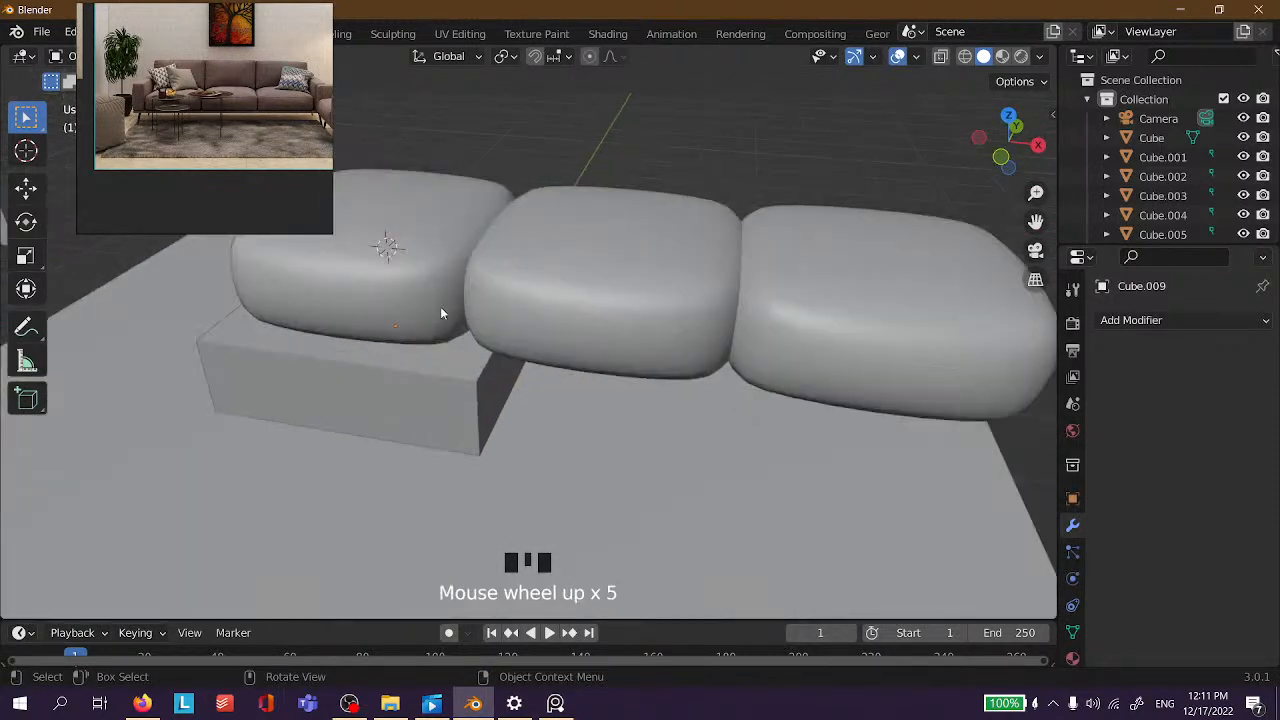
left_click(1150, 320)
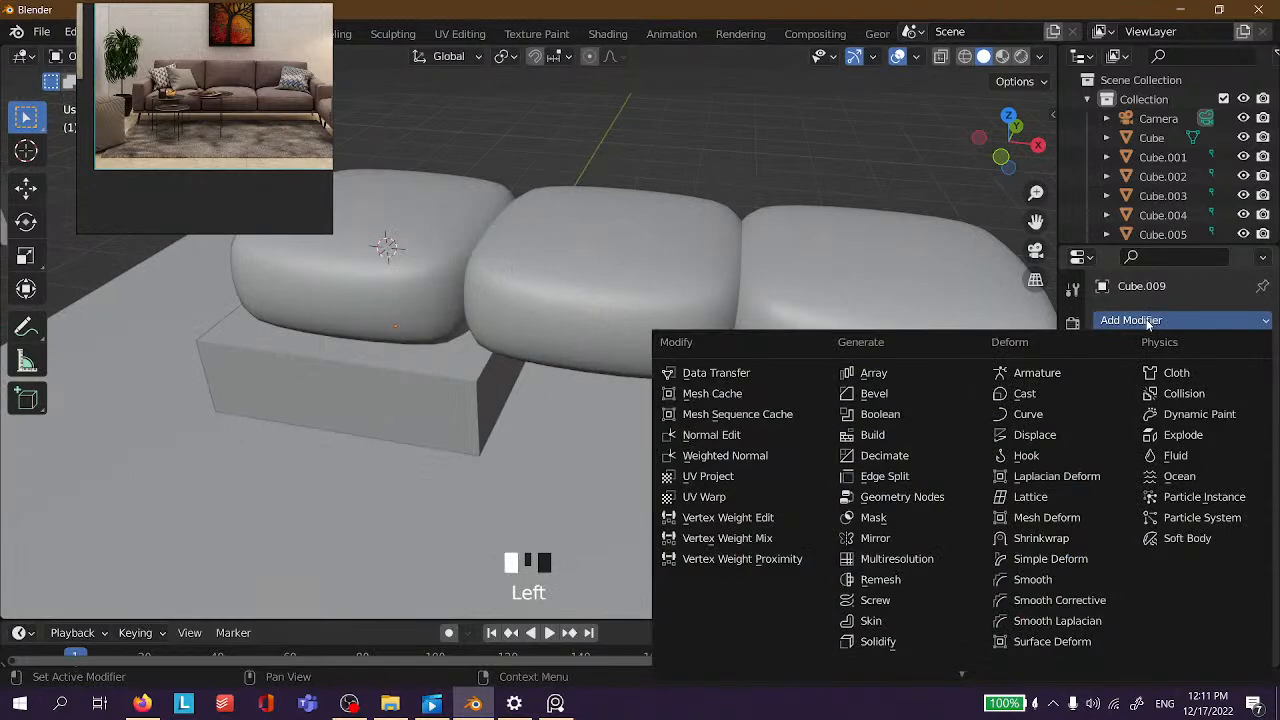
left_click(873, 373)
type("3")
key("Return")
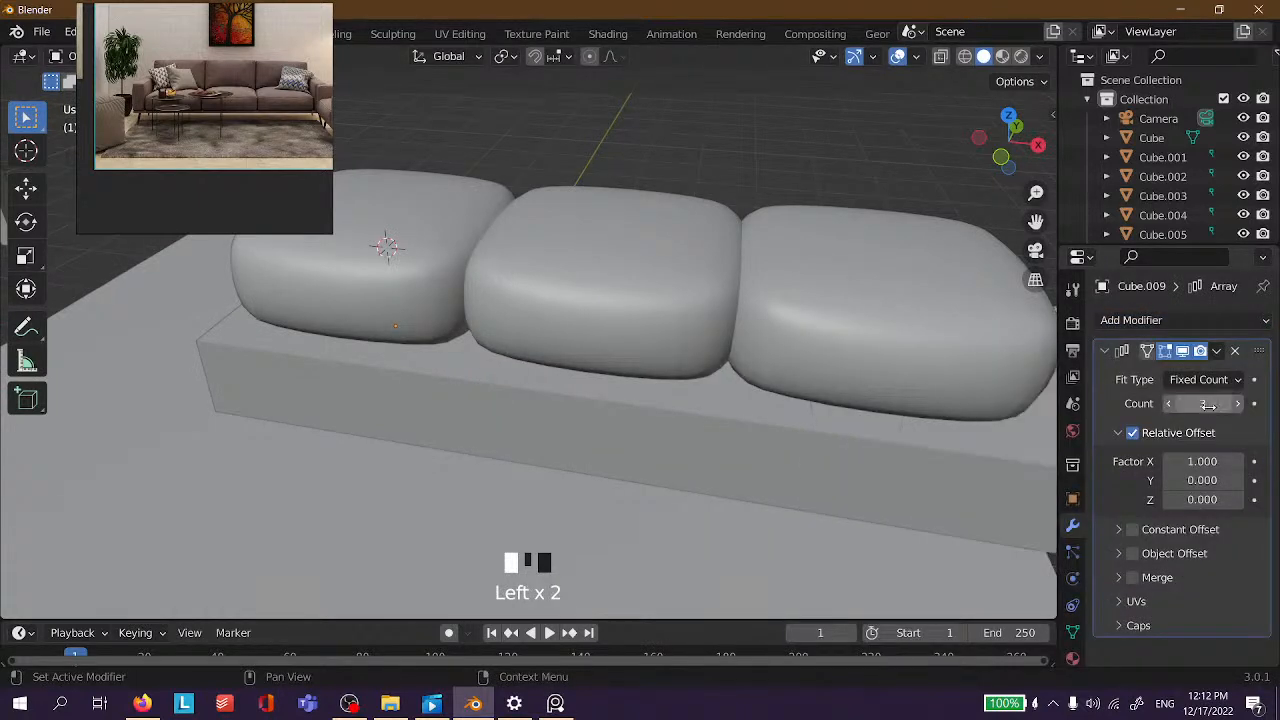
Check the cushion row's Array spacing and set the base's relative offset X factor to the same 0.86.
scroll(770, 131, "down", 4)
scroll(731, 246, "up", 3)
middle_click_drag(731, 246, 614, 177)
left_click(618, 237)
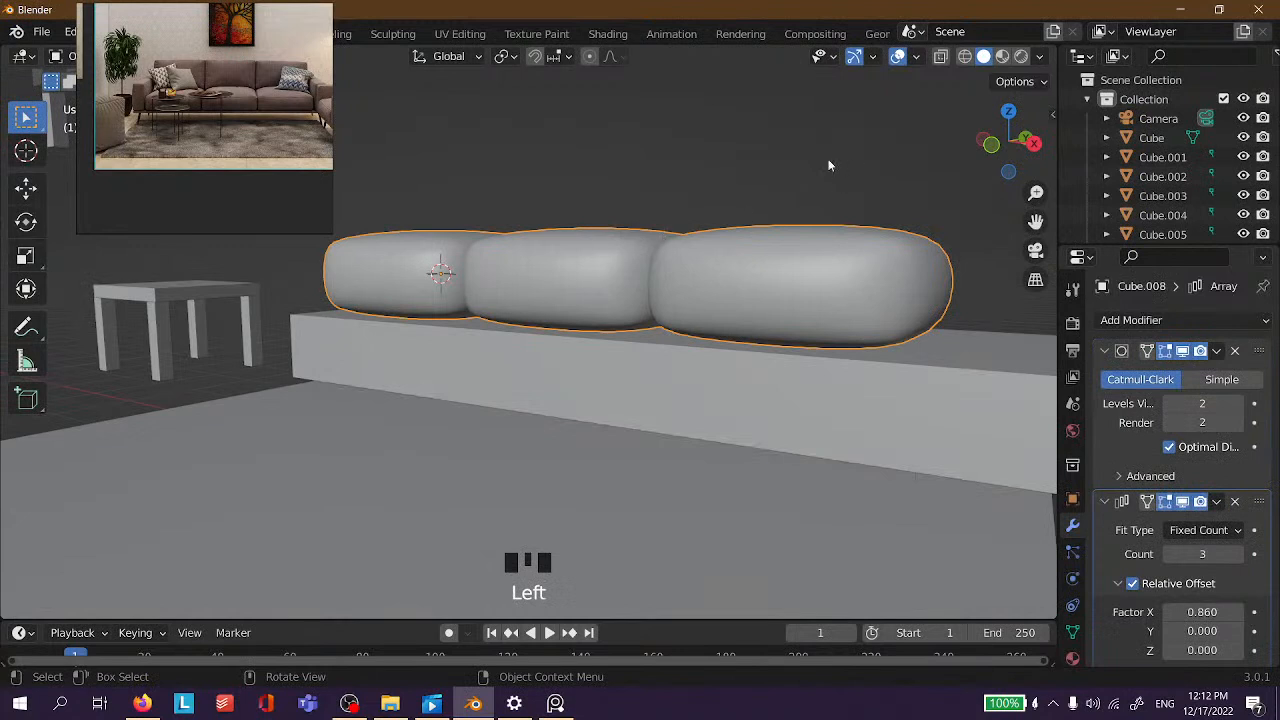
scroll(681, 232, "down", 2)
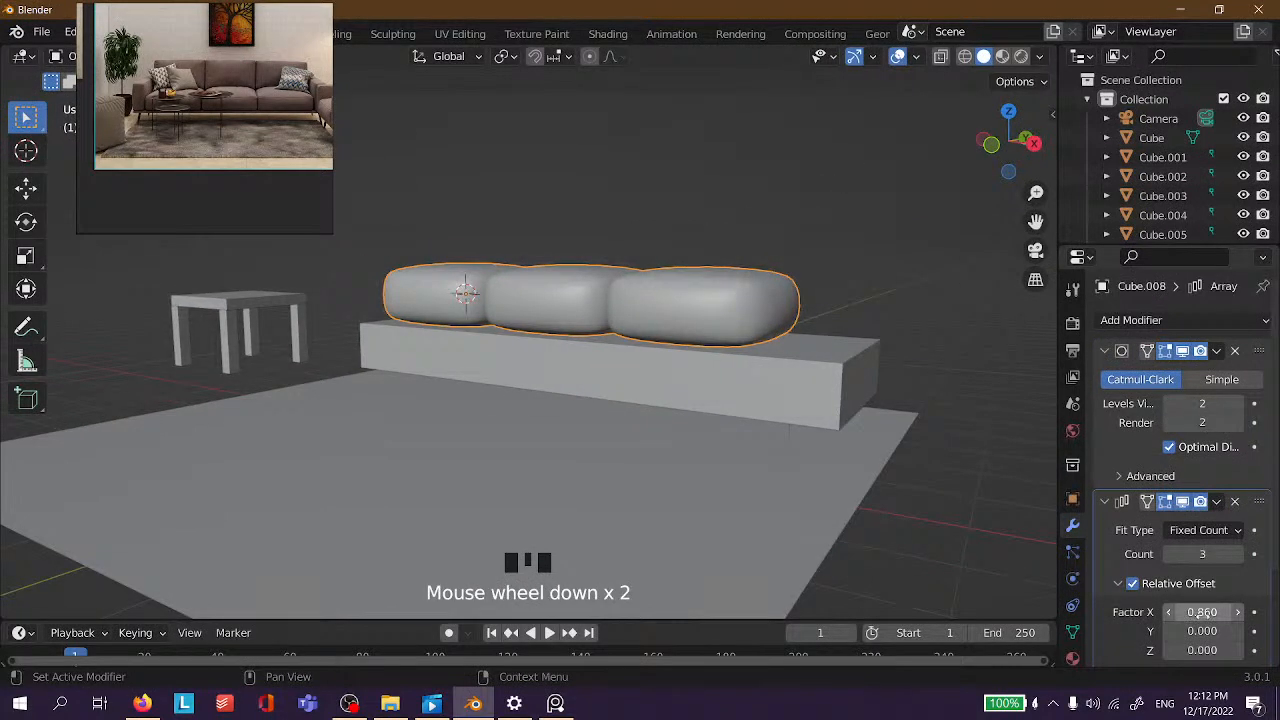
left_click(579, 360)
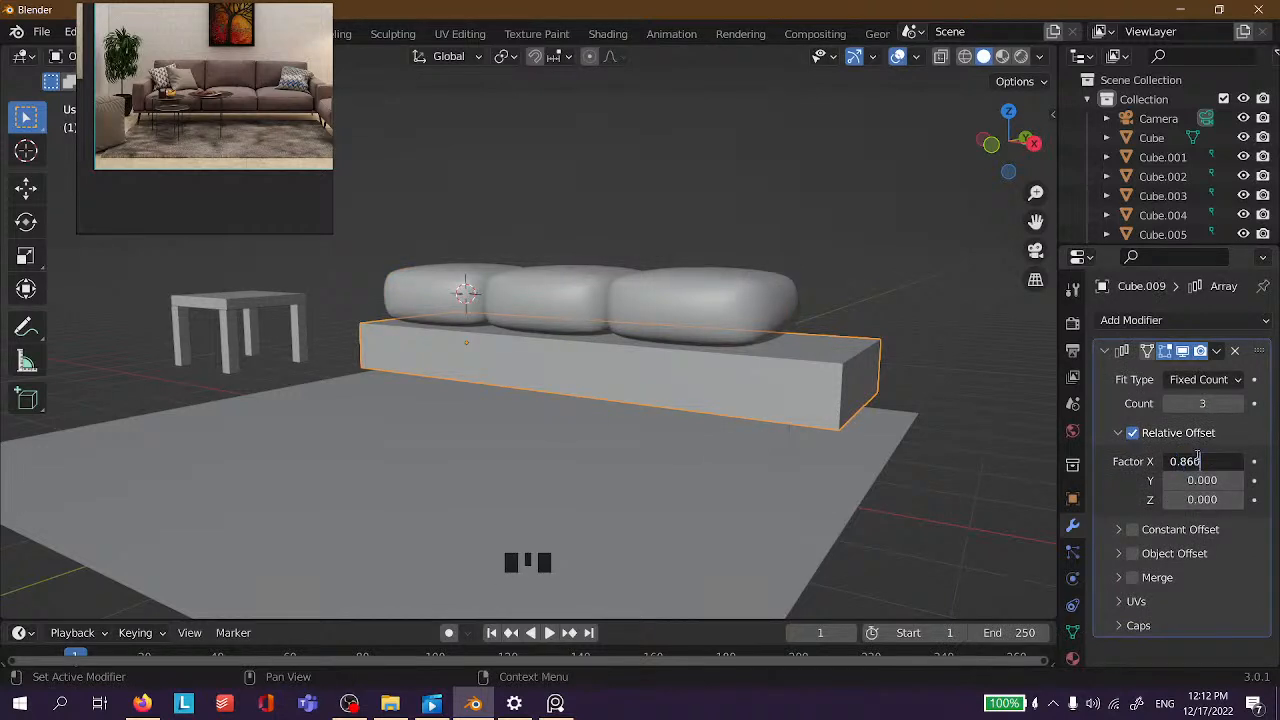
key("Return")
Scale the seat base down along X to bring its length closer to the cushion row.
middle_click_drag(733, 207, 689, 263)
scroll(631, 236, "down", 2)
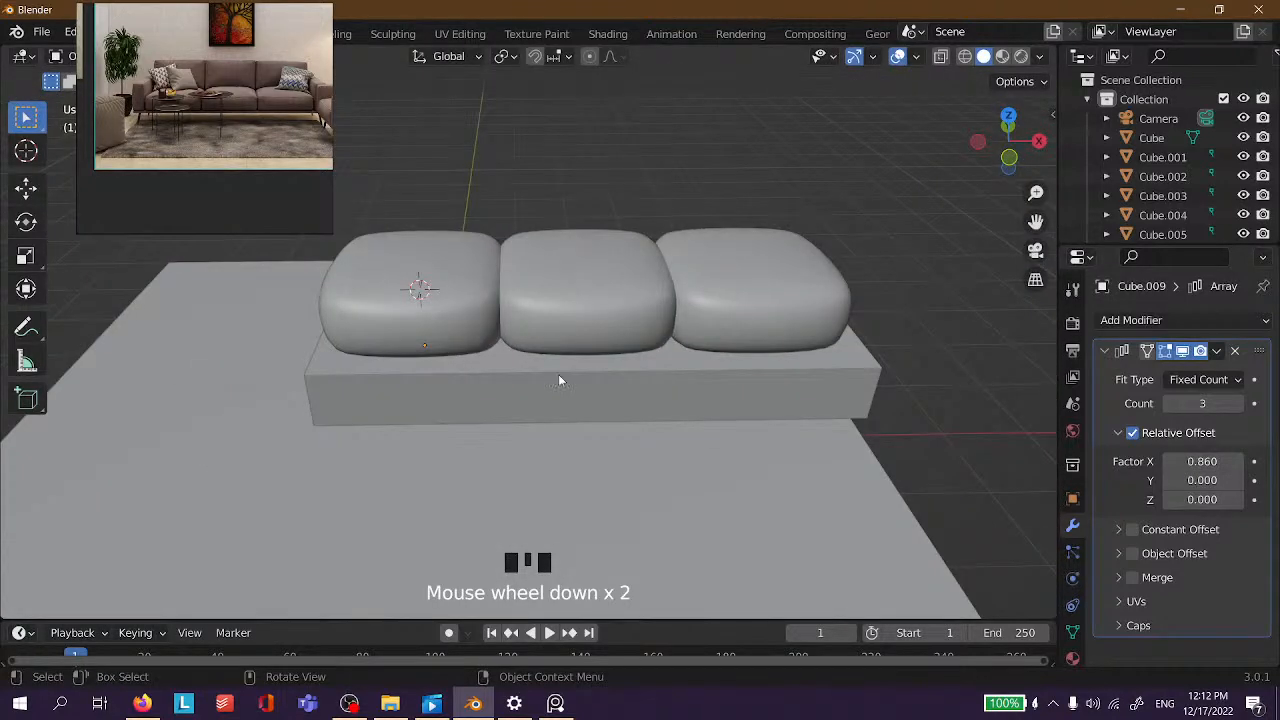
key("s")
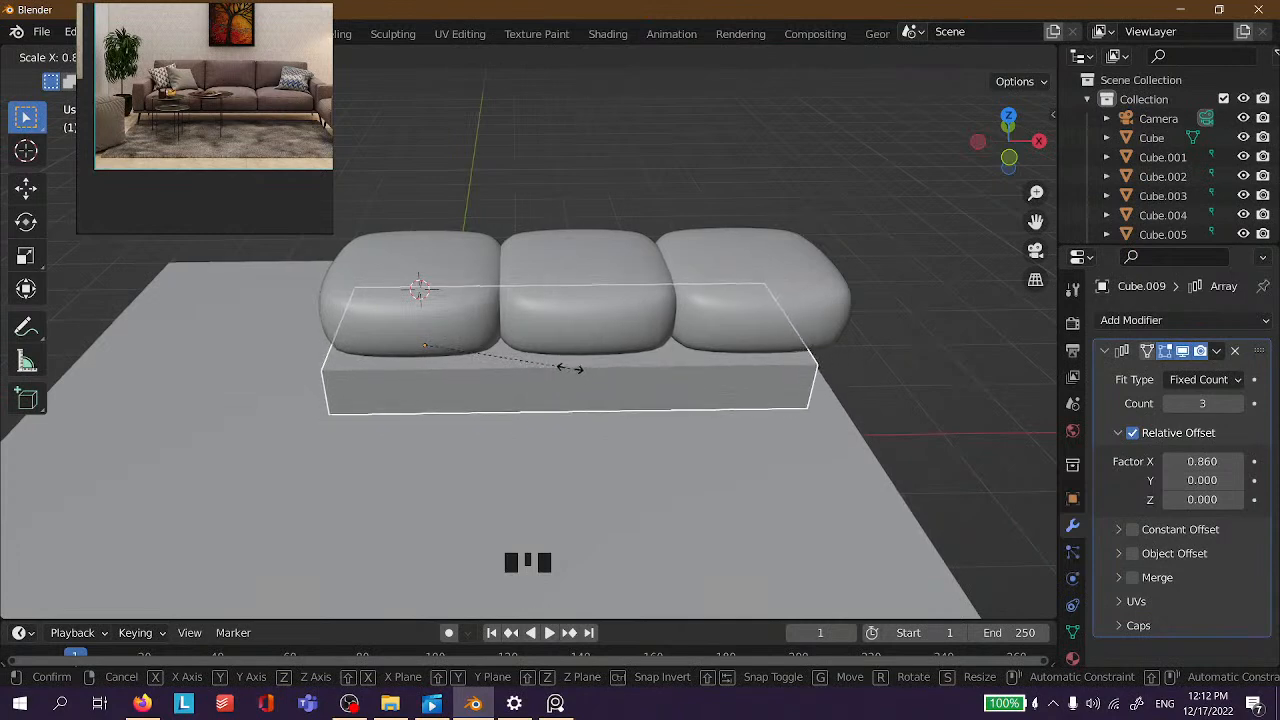
left_click(569, 345)
Set the seat base Array's relative offset X factor to 1.
left_click(600, 191)
scroll(606, 212, "up", 2)
middle_click_drag(606, 212, 964, 258)
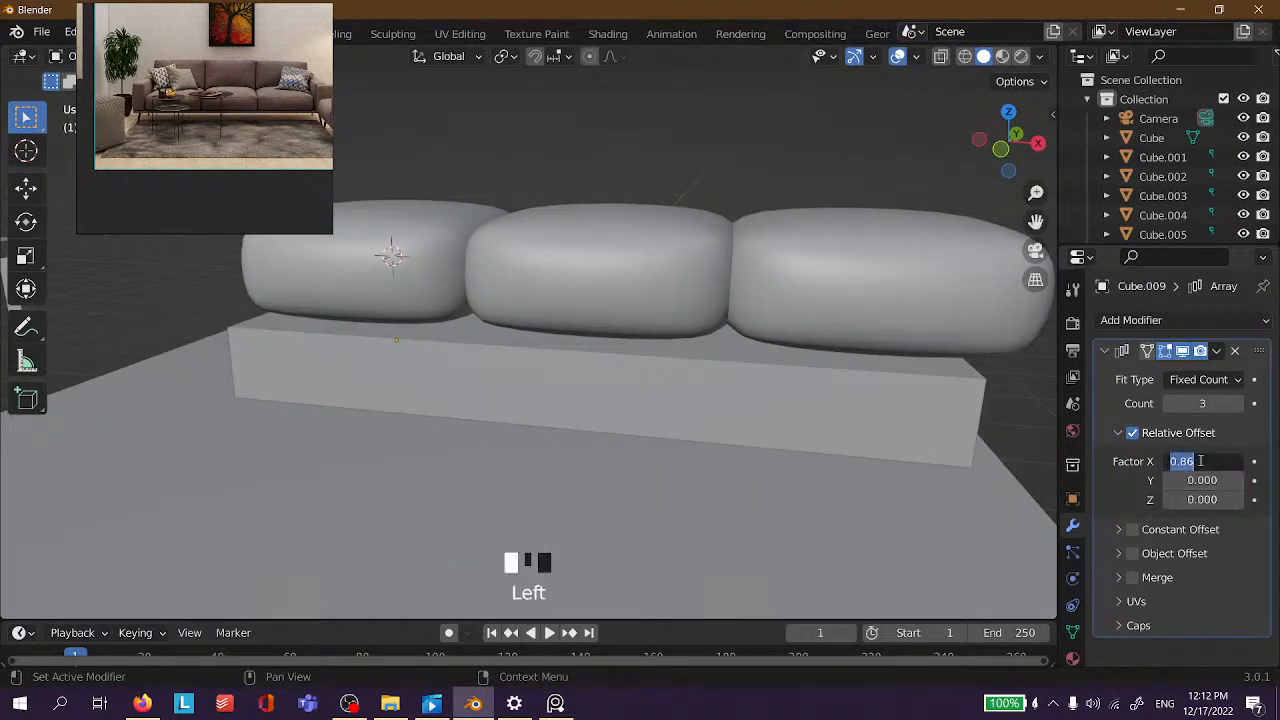
type("1")
key("Return")
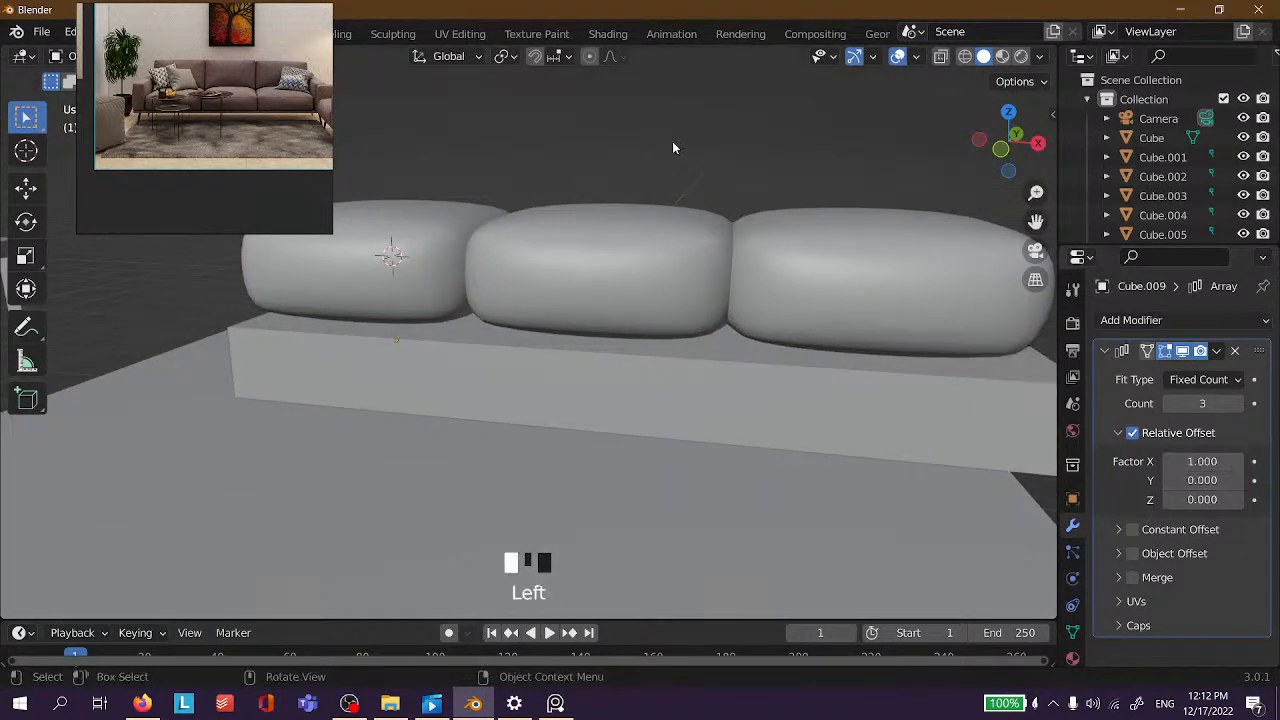
Scale the seat base along X so its total length matches the three-cushion row.
scroll(690, 148, "down", 3)
left_click(772, 389)
key("s")
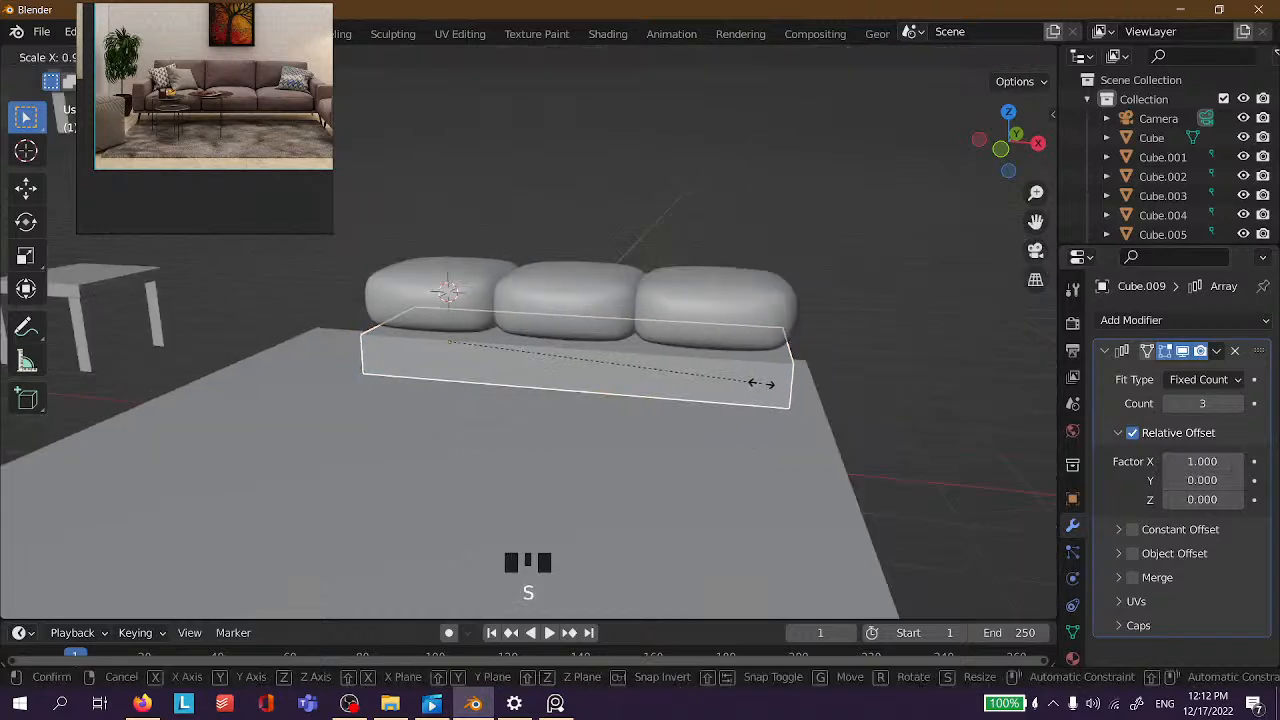
left_click(760, 382)
Add a Subdivision Surface modifier to the seat base and inspect the rounded shape up close.
middle_click_drag(780, 250, 592, 375)
left_click(852, 222)
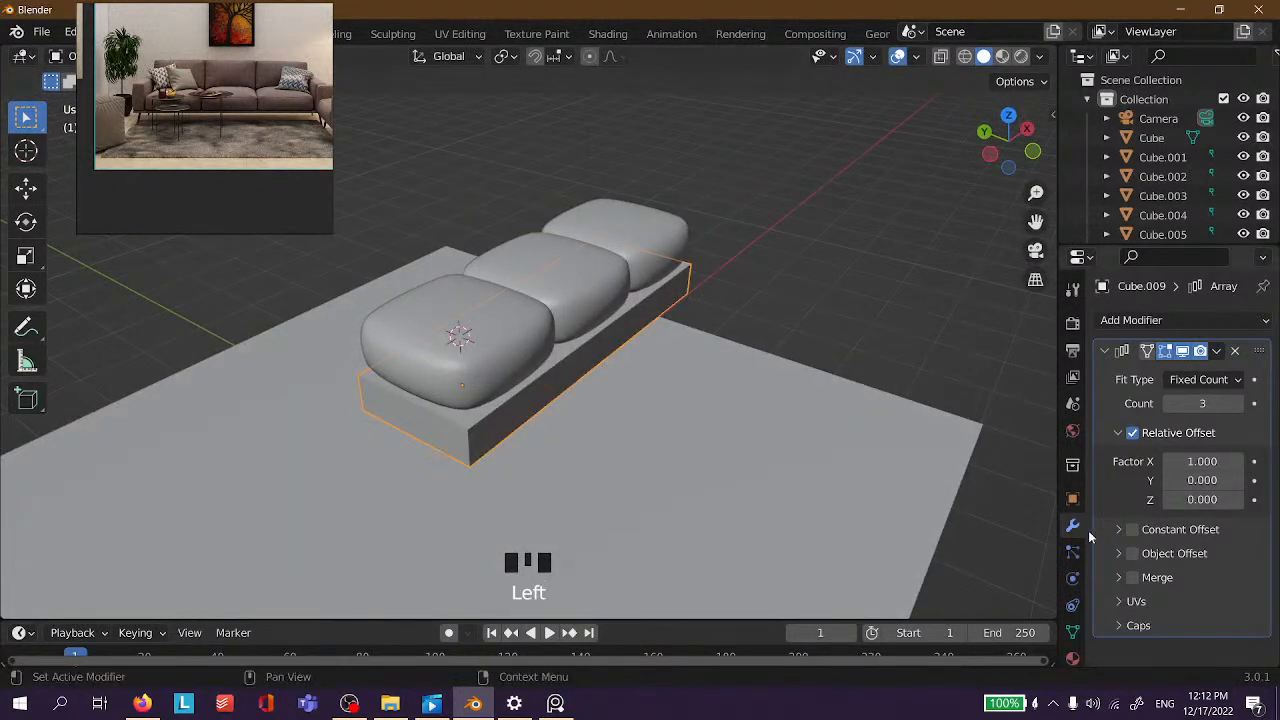
scroll(1204, 490, "down", 3)
left_click(1135, 320)
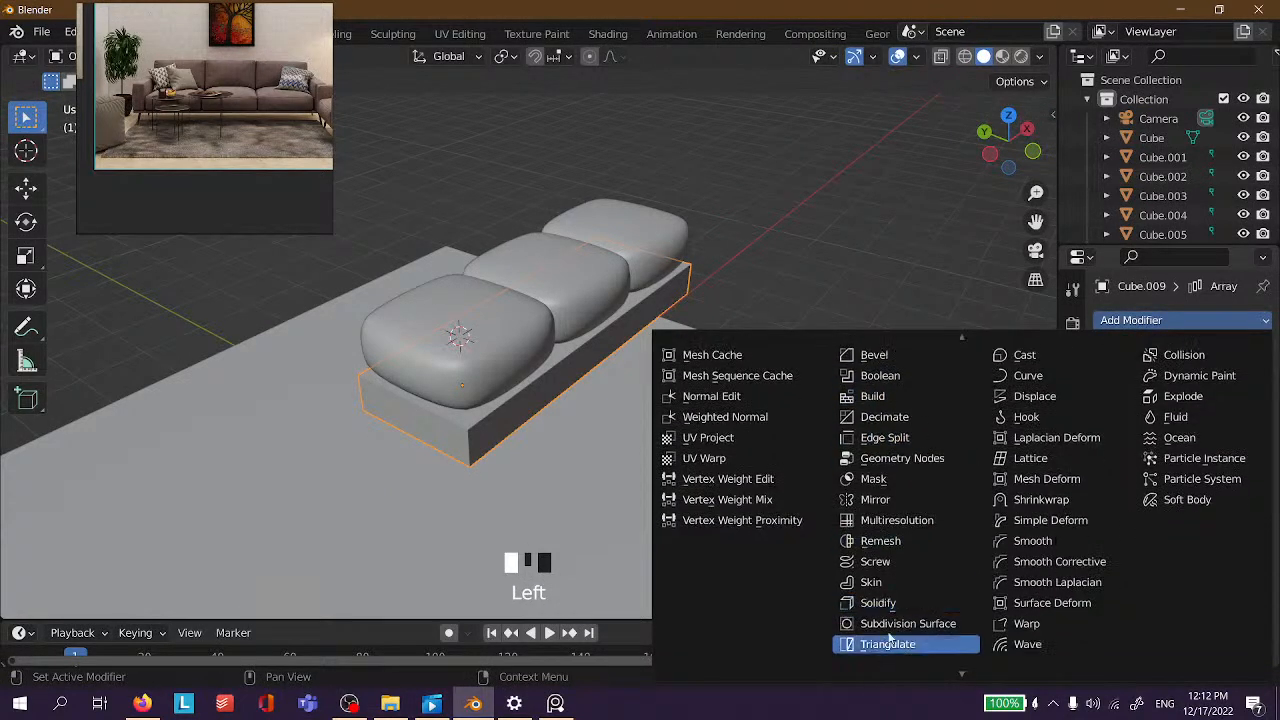
left_click(905, 622)
scroll(536, 291, "down", 3)
scroll(549, 376, "up", 4)
middle_click_drag(549, 376, 480, 300)
scroll(480, 300, "up", 5)
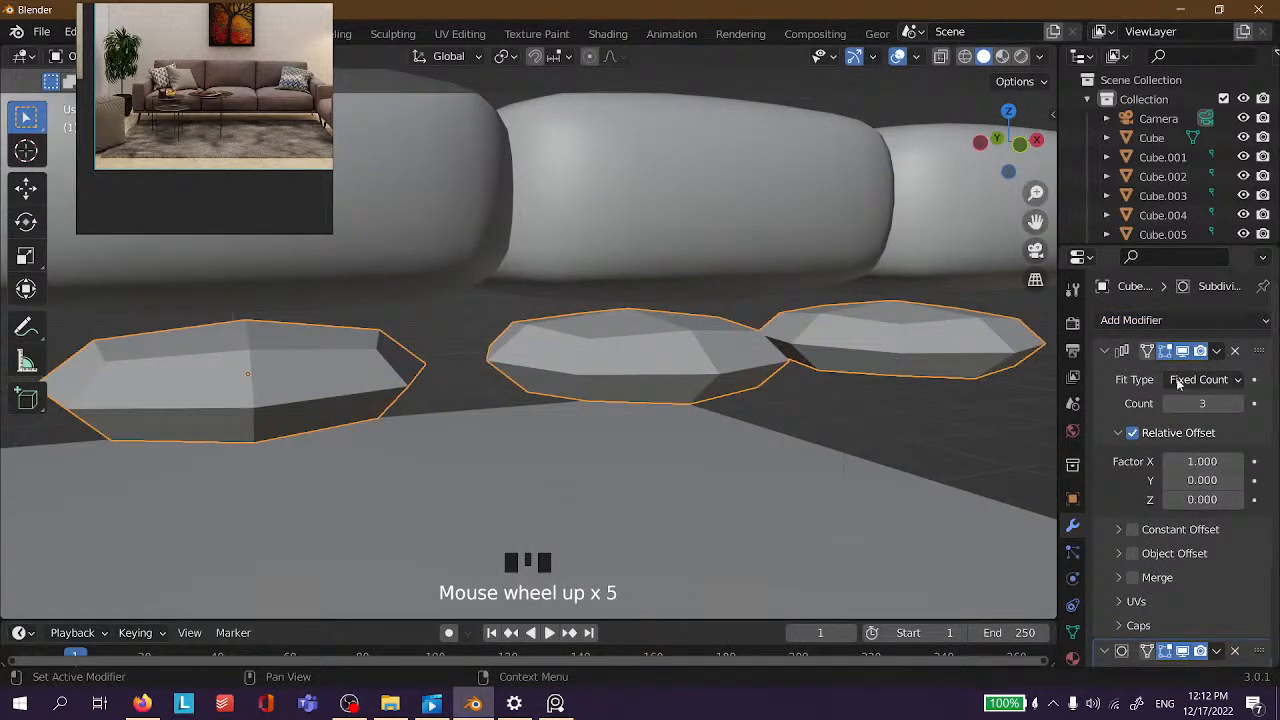
Collapse both of the seat base's modifiers and reorder the Subdivision Surface above the Array.
scroll(1178, 383, "down", 4)
scroll(1143, 363, "up", 3)
left_click(1105, 324)
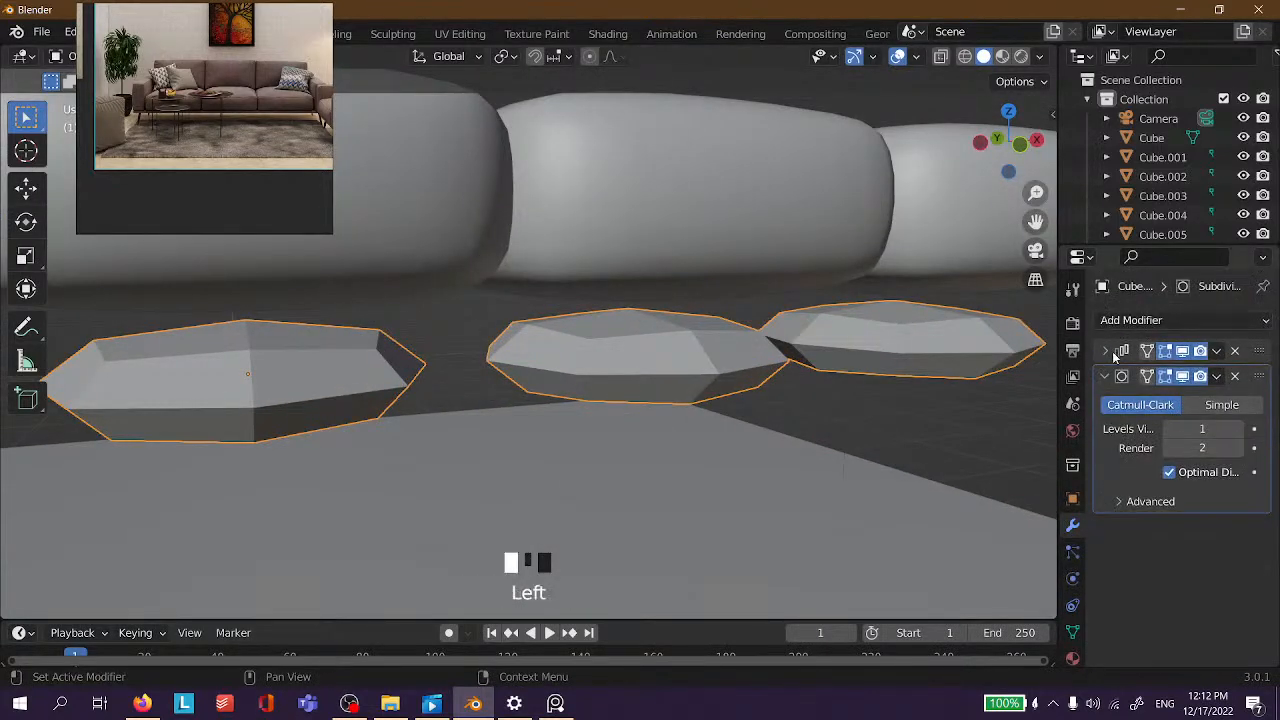
left_click(1105, 377)
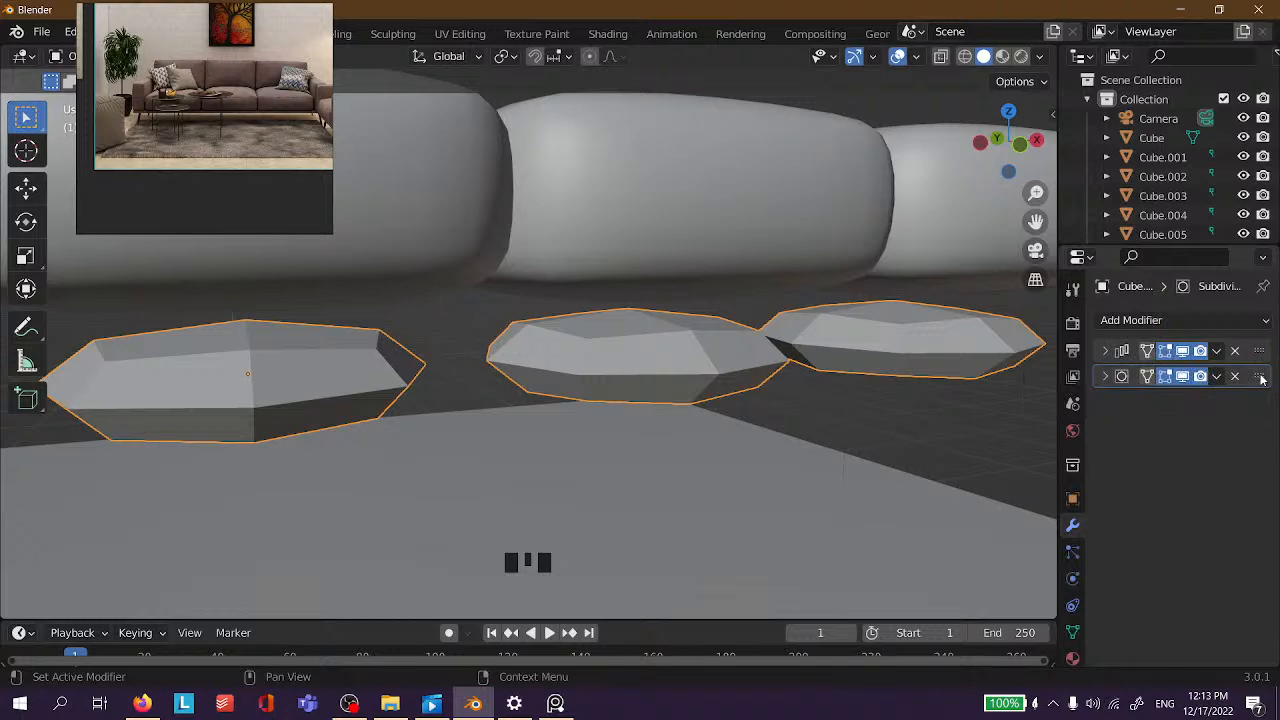
left_click_drag(1262, 377, 1261, 348)
Inspect the subdivided seat base and remove its Subdivision Surface modifier.
middle_click_drag(625, 388, 741, 380)
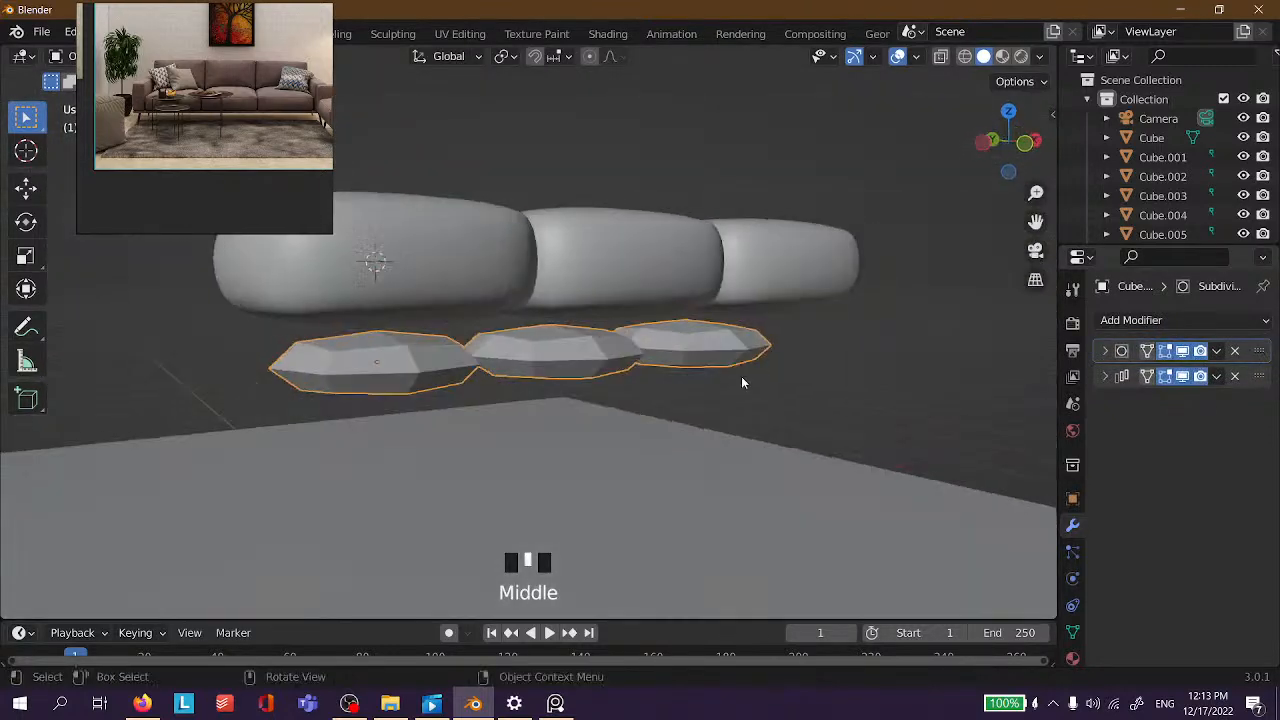
left_click(1106, 351)
middle_click_drag(421, 351, 640, 370)
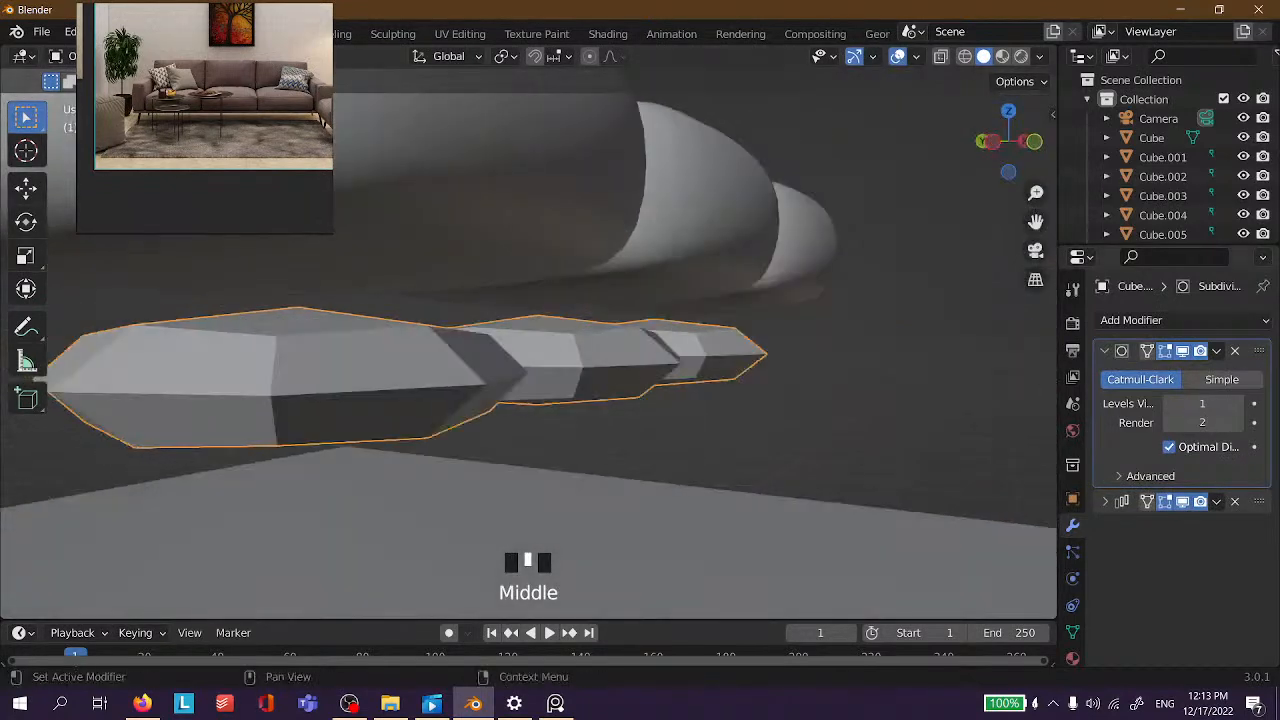
left_click(1235, 351)
scroll(543, 371, "down", 3)
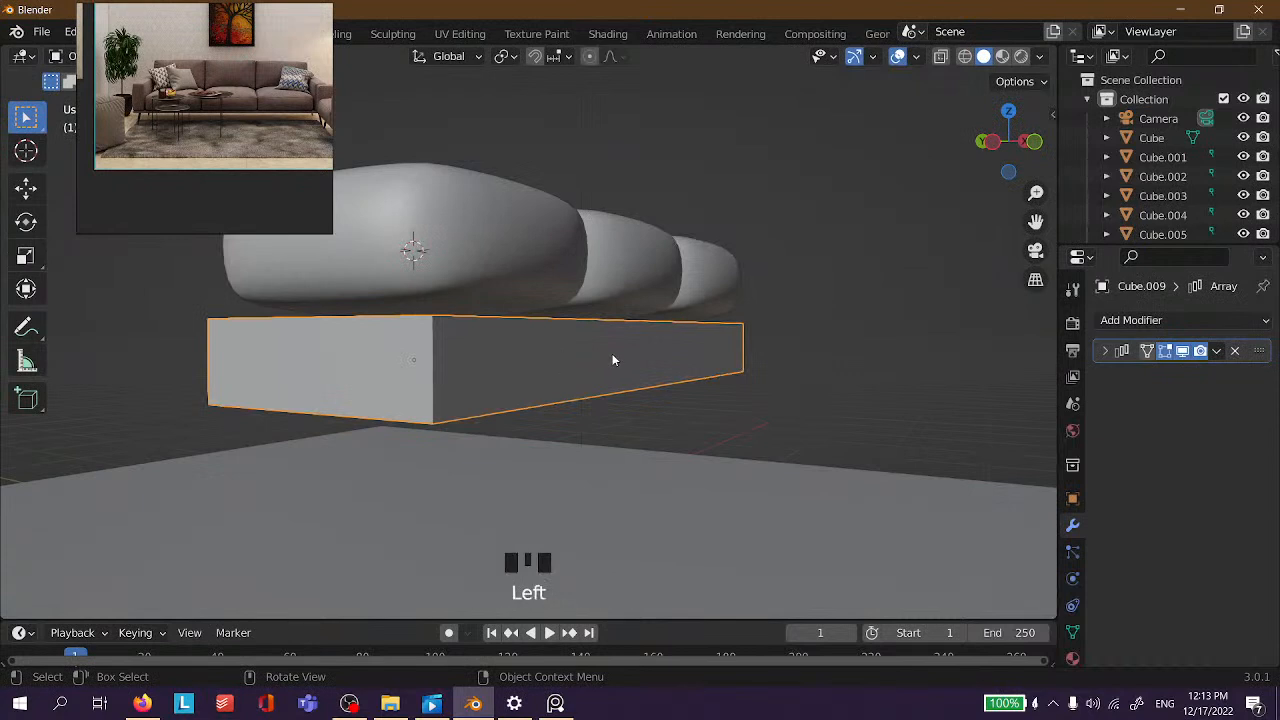
Try to bevel the edges of the seat base in Edit Mode, and return to Object Mode.
key("ctrl+b")
key("Escape")
key("Tab")
key("ctrl+b")
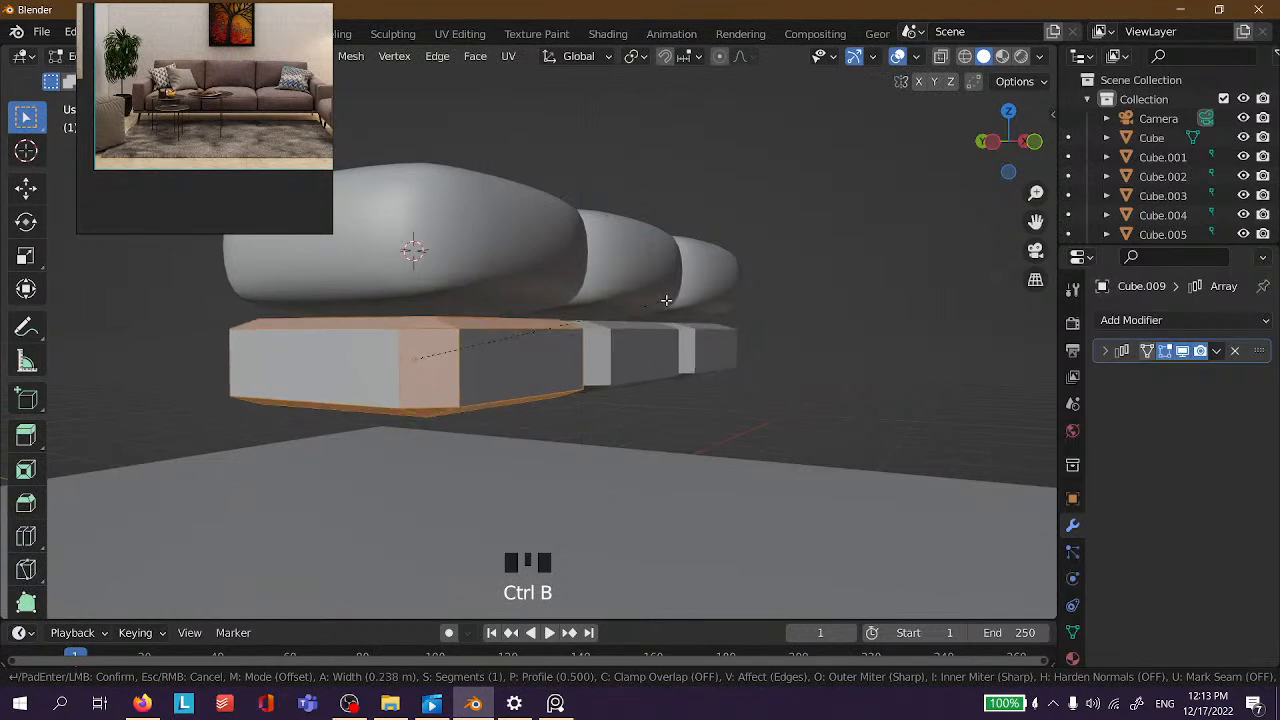
right_click(672, 298)
left_click(856, 289)
middle_click_drag(865, 291, 620, 355)
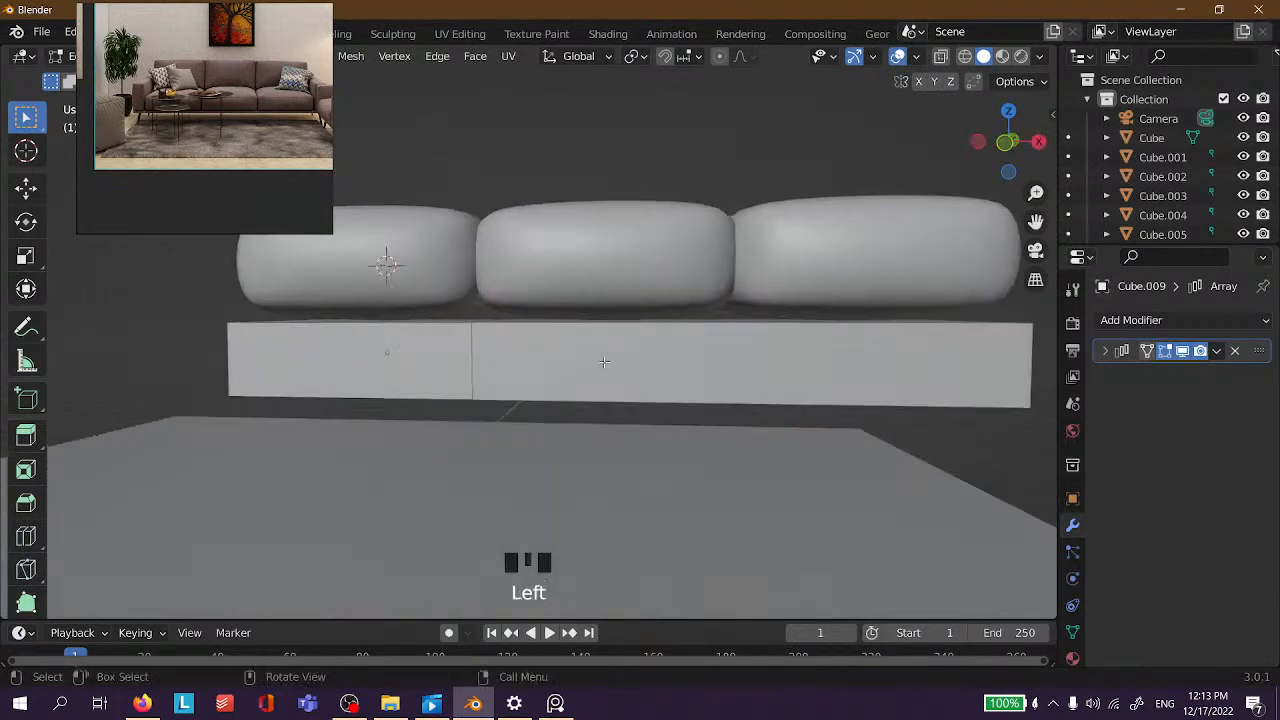
key("Tab")
Move the seat base along Y to adjust its position beneath the cushion row.
scroll(618, 356, "down", 5)
left_click(856, 331)
middle_click_drag(856, 331, 542, 352)
scroll(650, 341, "up", 2)
scroll(600, 317, "up", 2)
scroll(591, 320, "down", 3)
key("g")
key("y")
left_click(566, 353)
Examine the seat base's alignment with the cushions from the other side and select the base again.
left_click(306, 330)
middle_click_drag(340, 329, 507, 314)
scroll(614, 114, "down", 6)
scroll(685, 296, "up", 4)
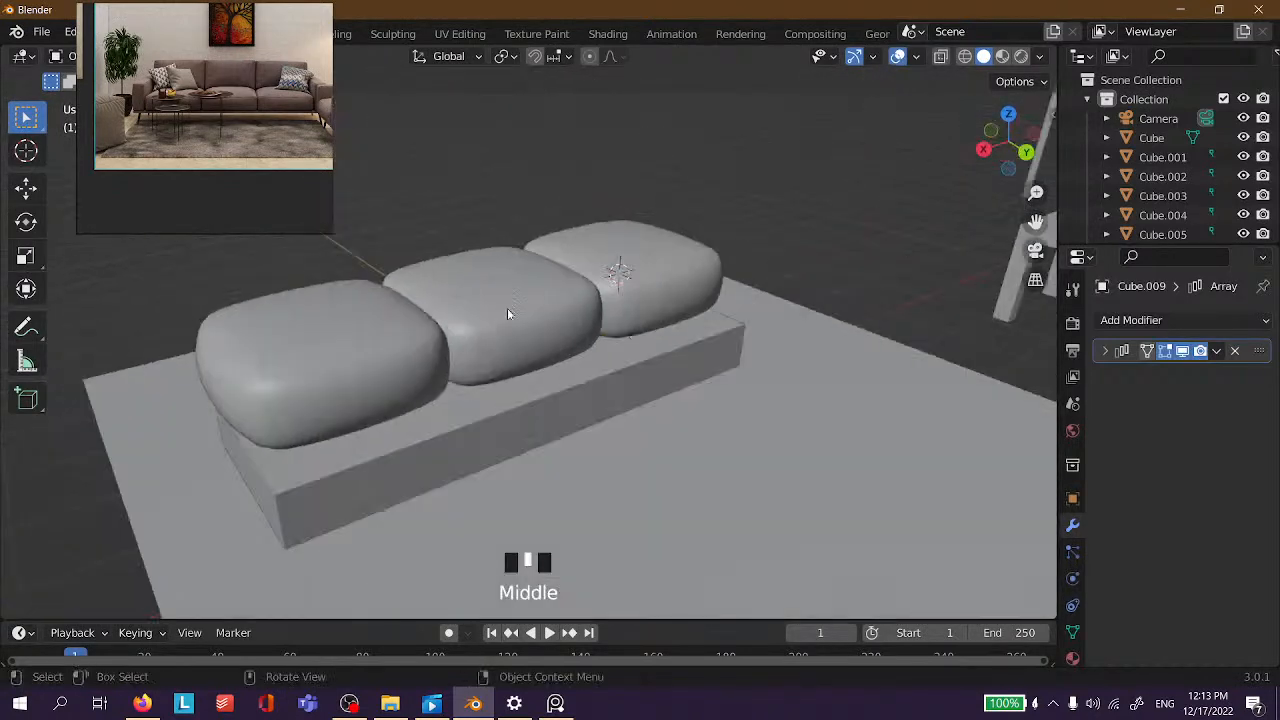
left_click(638, 298)
left_click(585, 383)
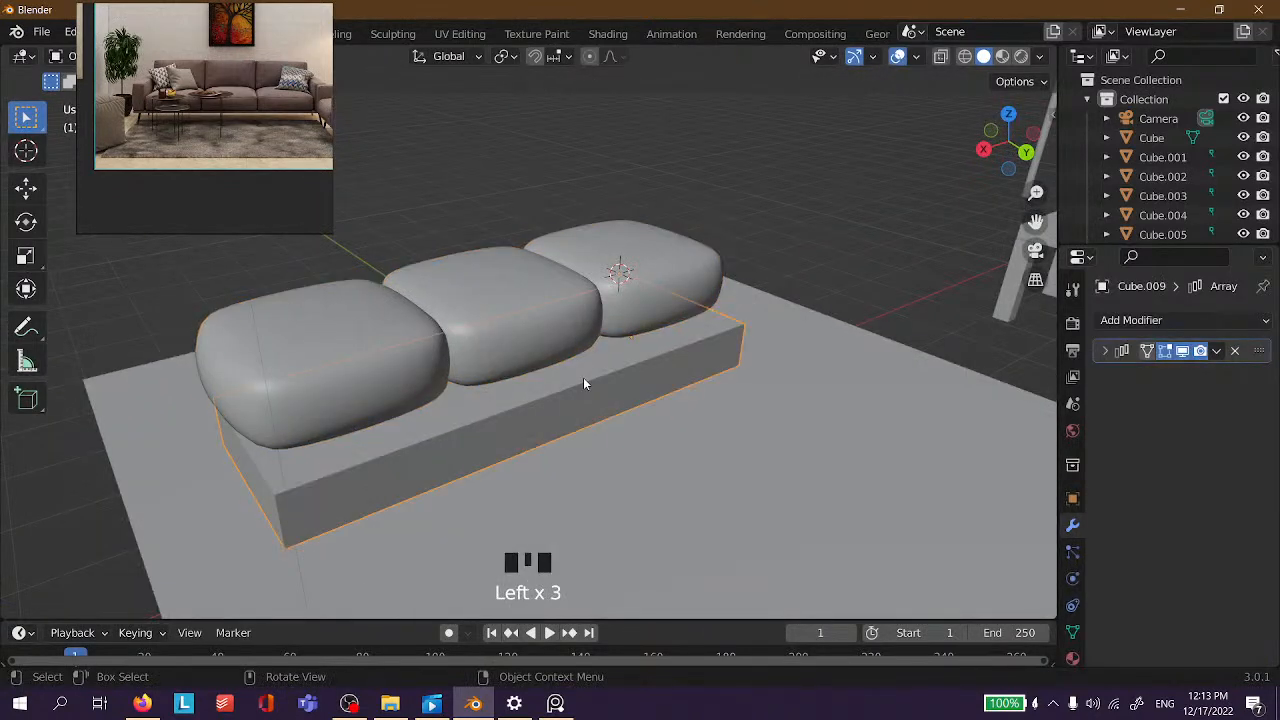
Select the three-cushion row and duplicate it in place, leaving the copy at the original position.
left_click(443, 315)
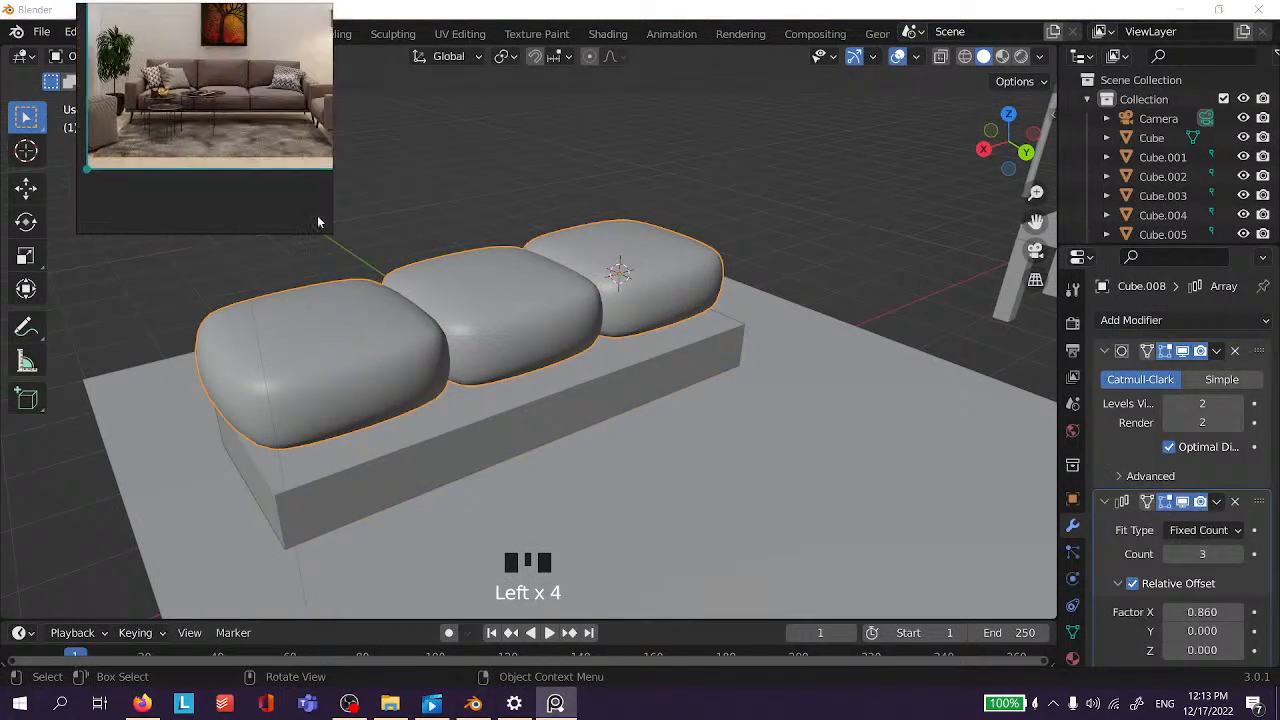
left_click(621, 207)
middle_click_drag(430, 220, 596, 219)
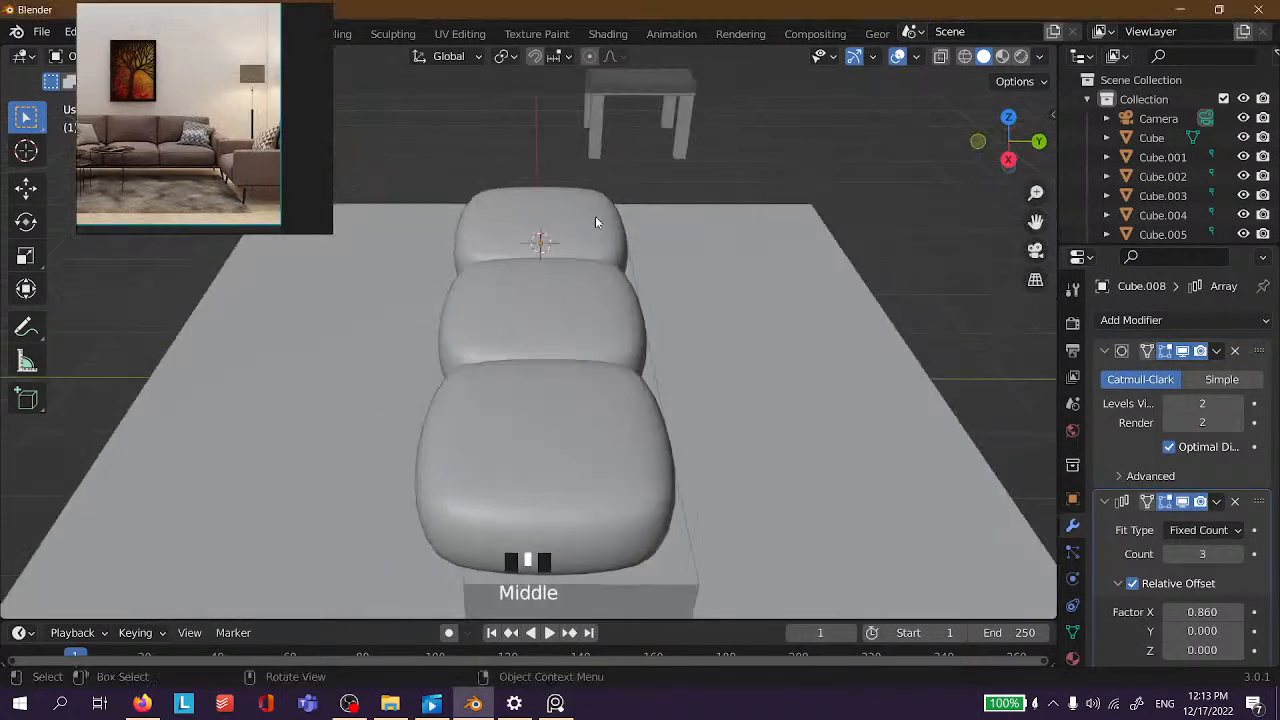
left_click(594, 222)
scroll(543, 288, "down", 3)
middle_click_drag(542, 289, 526, 213)
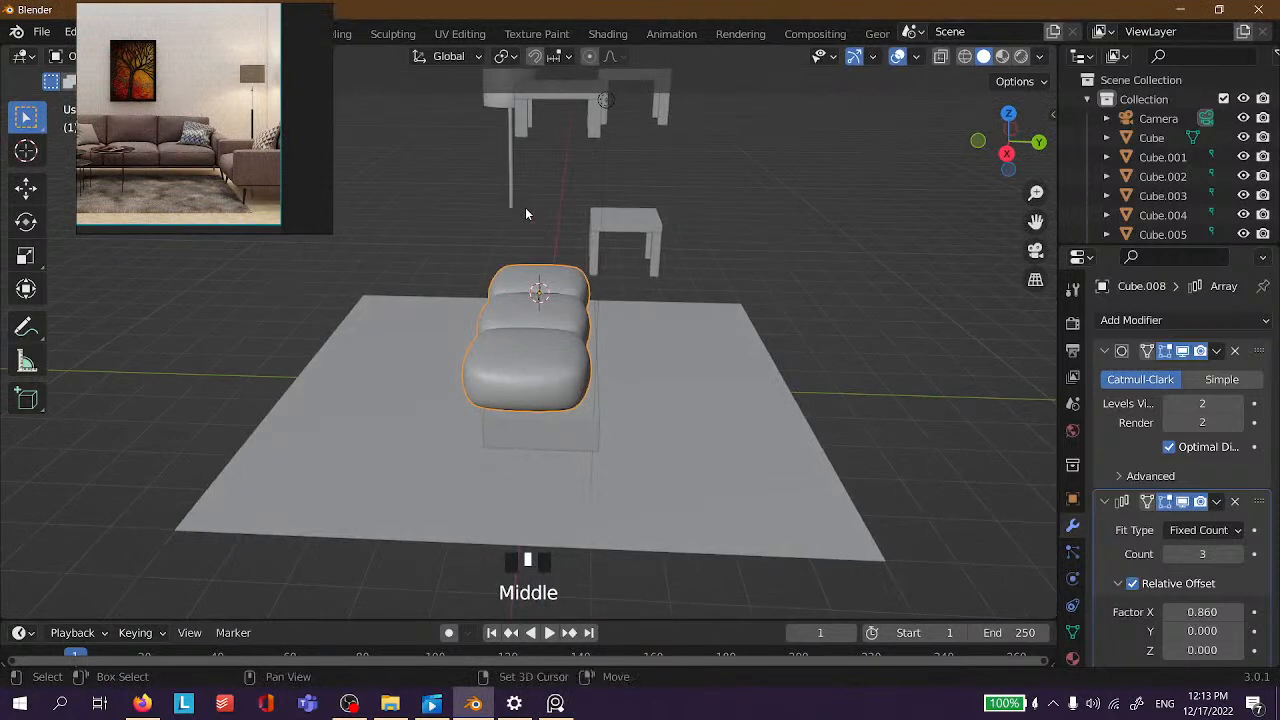
key("shift+d")
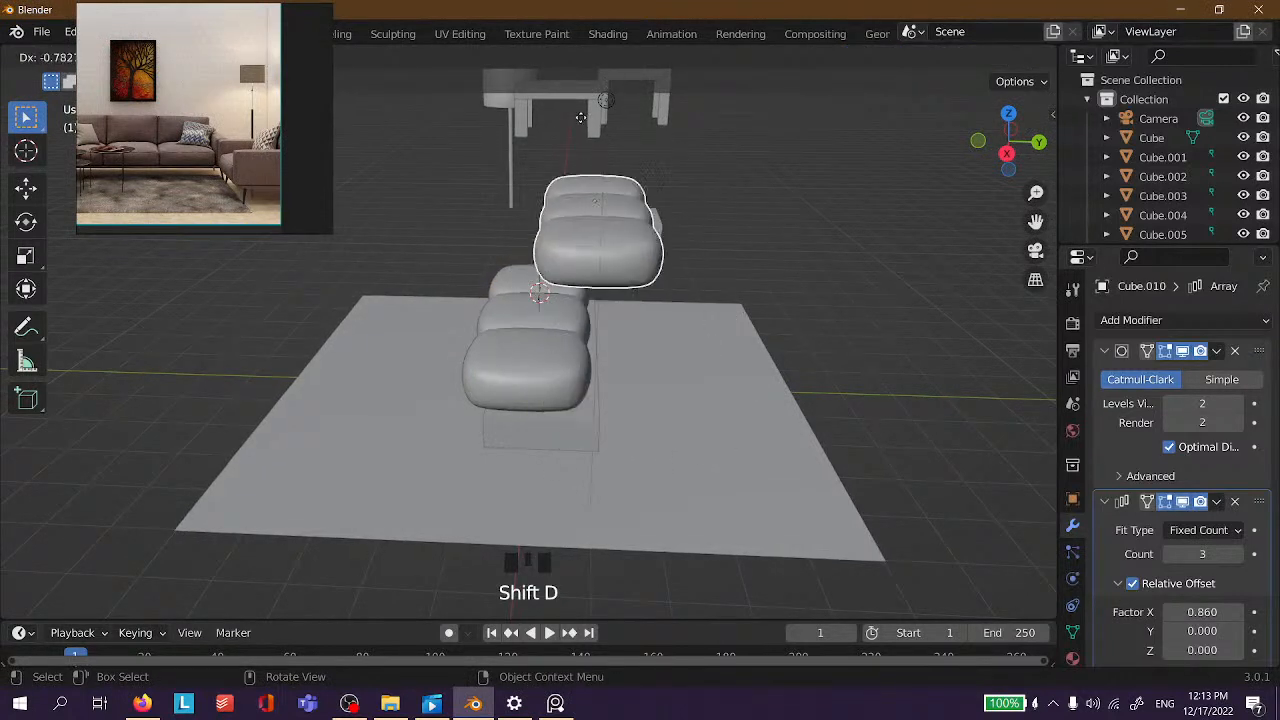
right_click(625, 132)
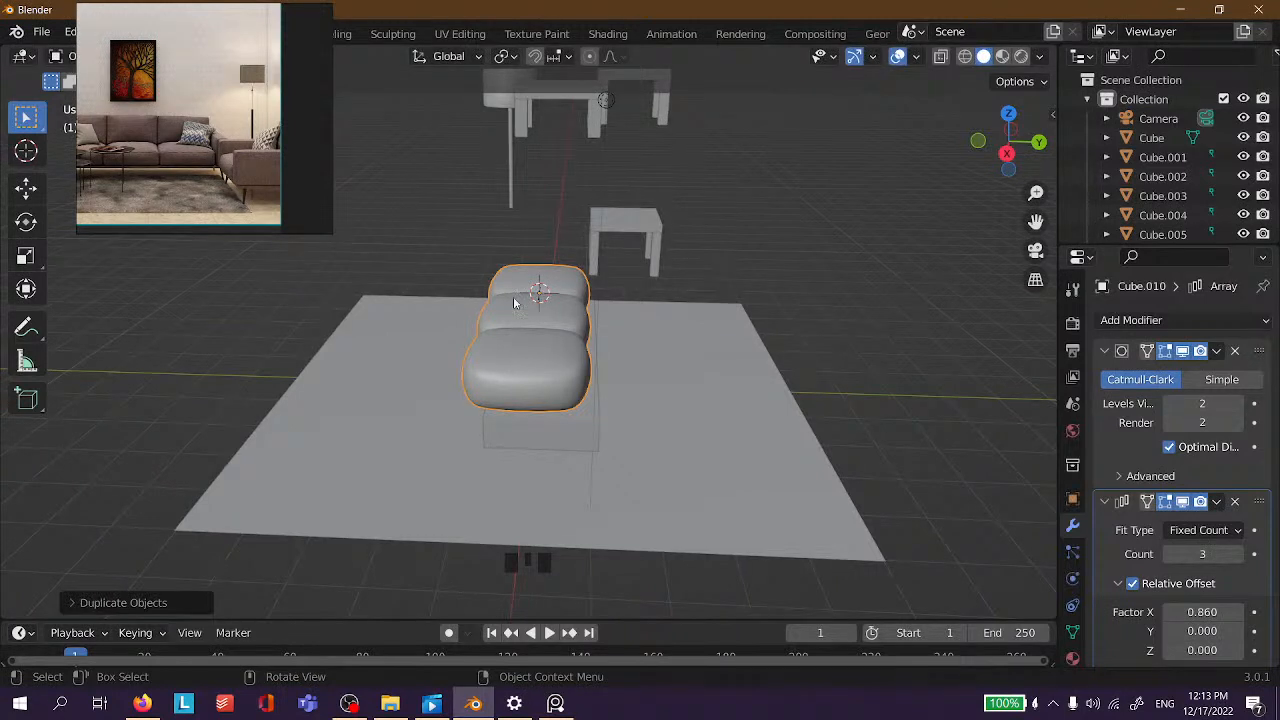
key("r")
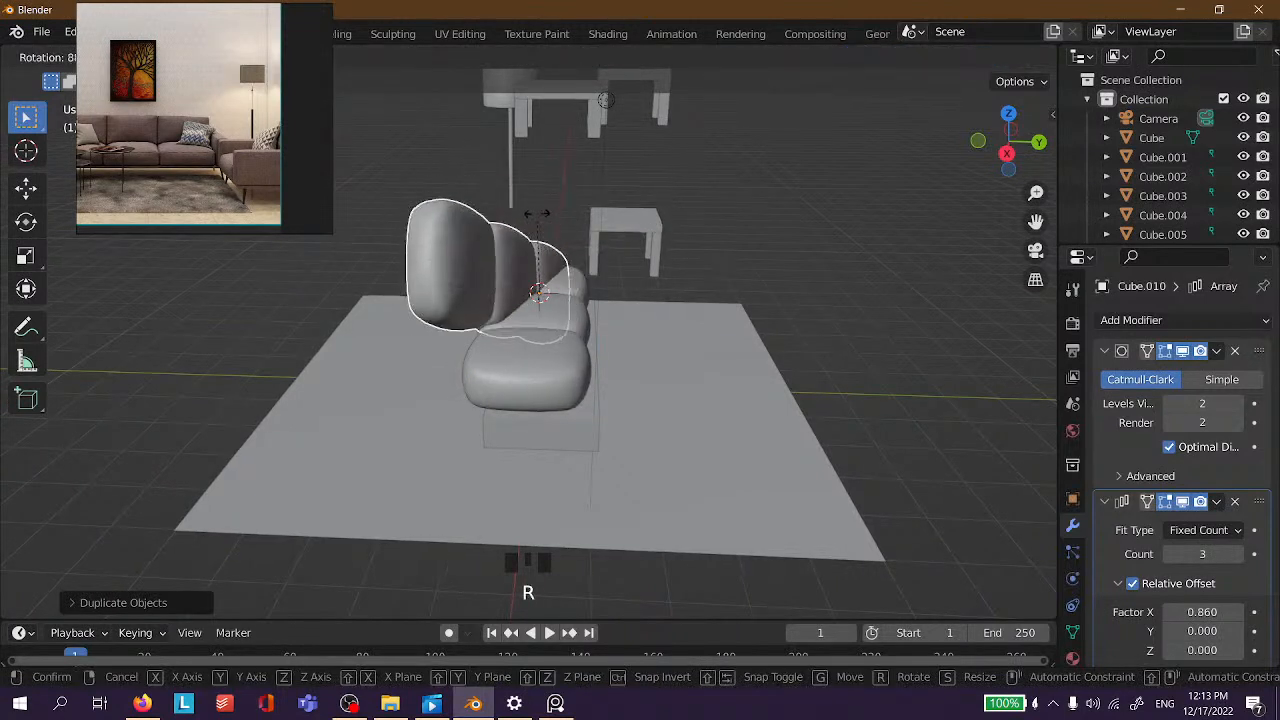
key("x")
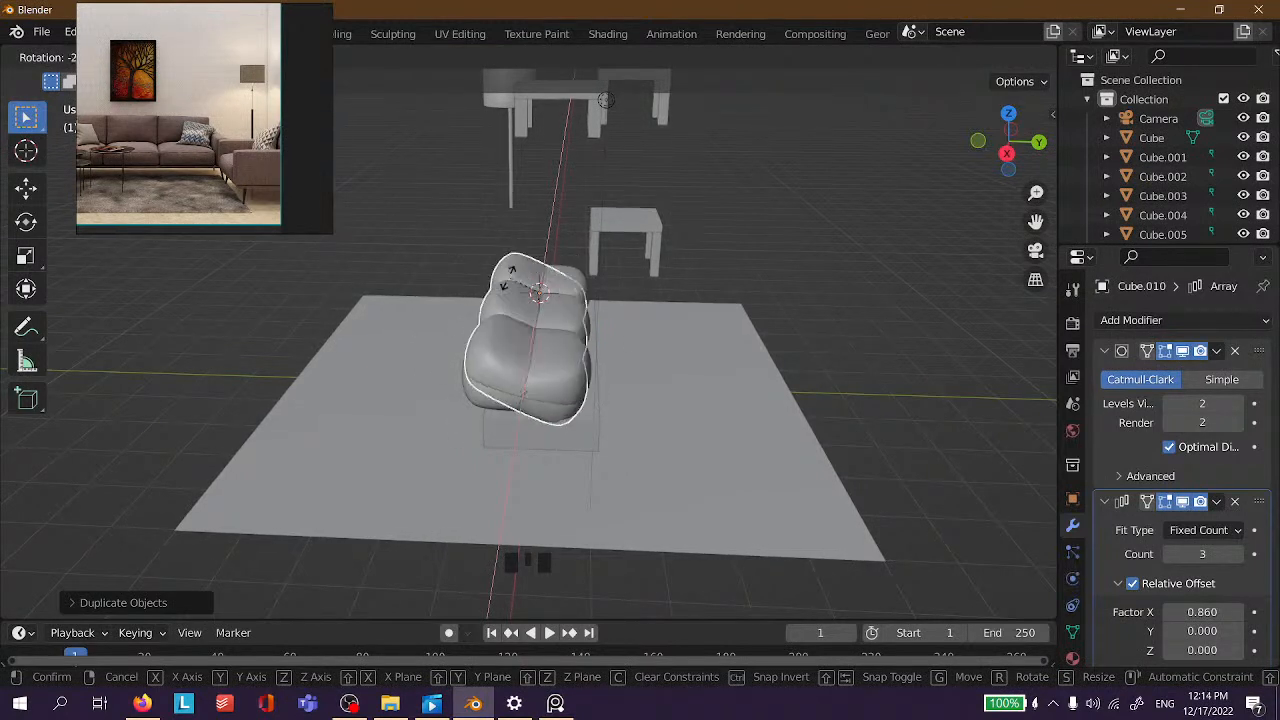
type("90")
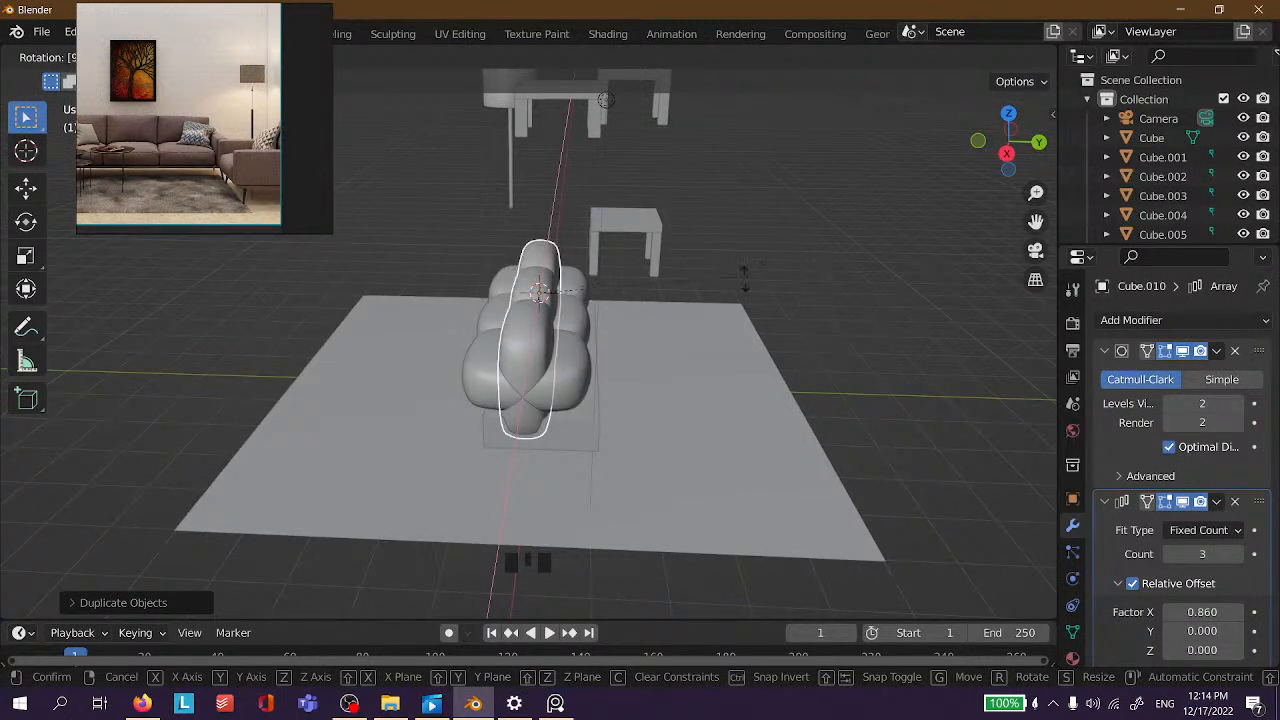
right_click(684, 309)
Rotate the duplicated cushion row 90 degrees about the X axis so it stands upright as backrest cushions.
scroll(562, 303, "up", 4)
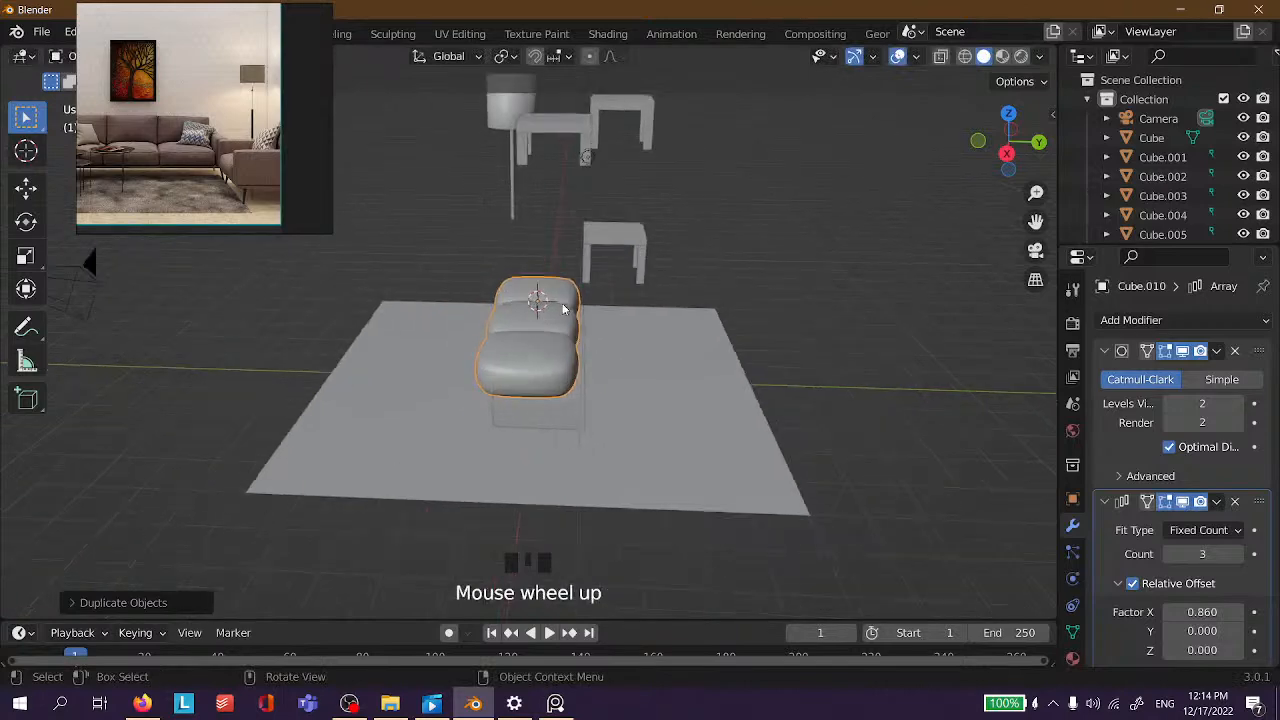
key("r")
key("x")
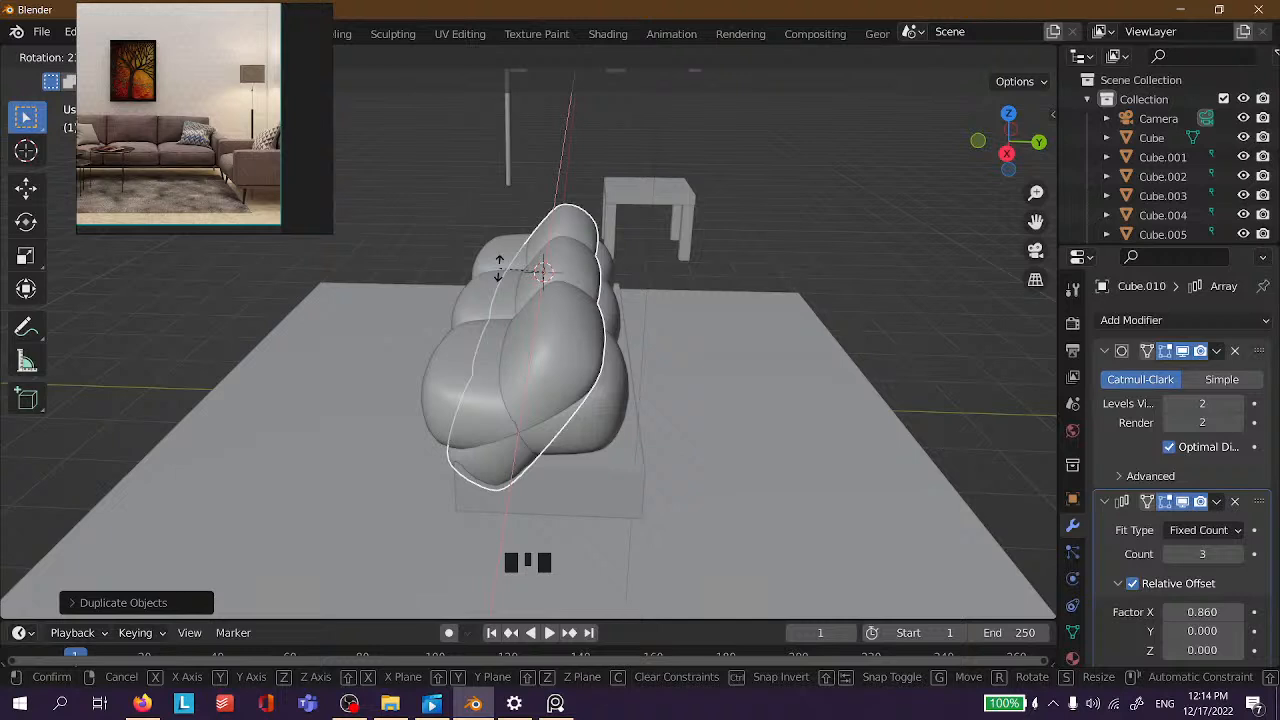
type("90")
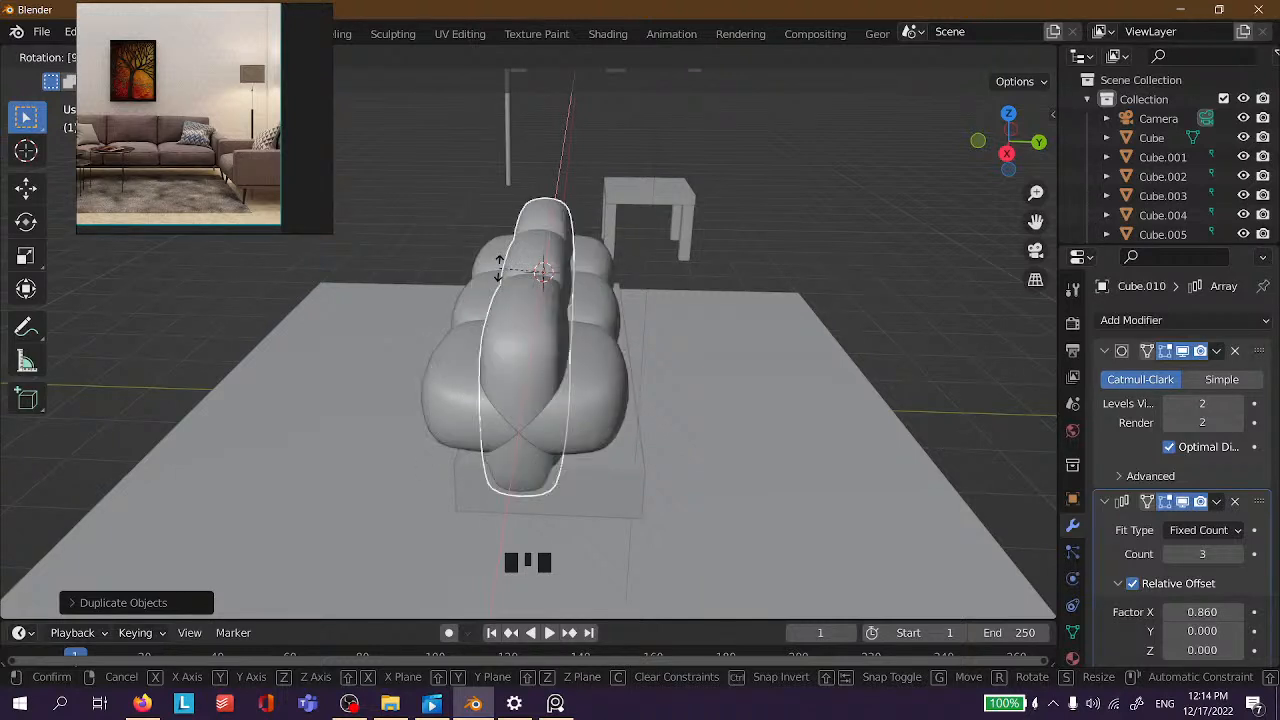
key("Return")
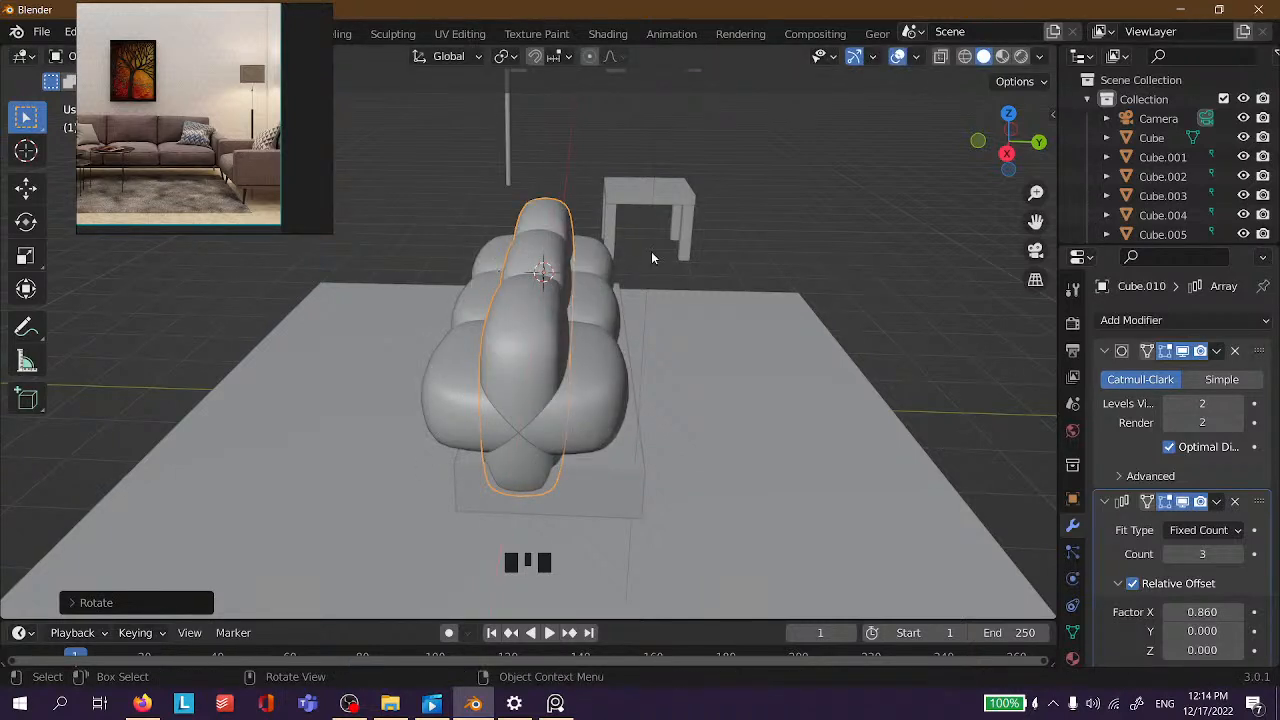
Move the upright cushion row along Y to the rear side of the seat cushions.
key("r")
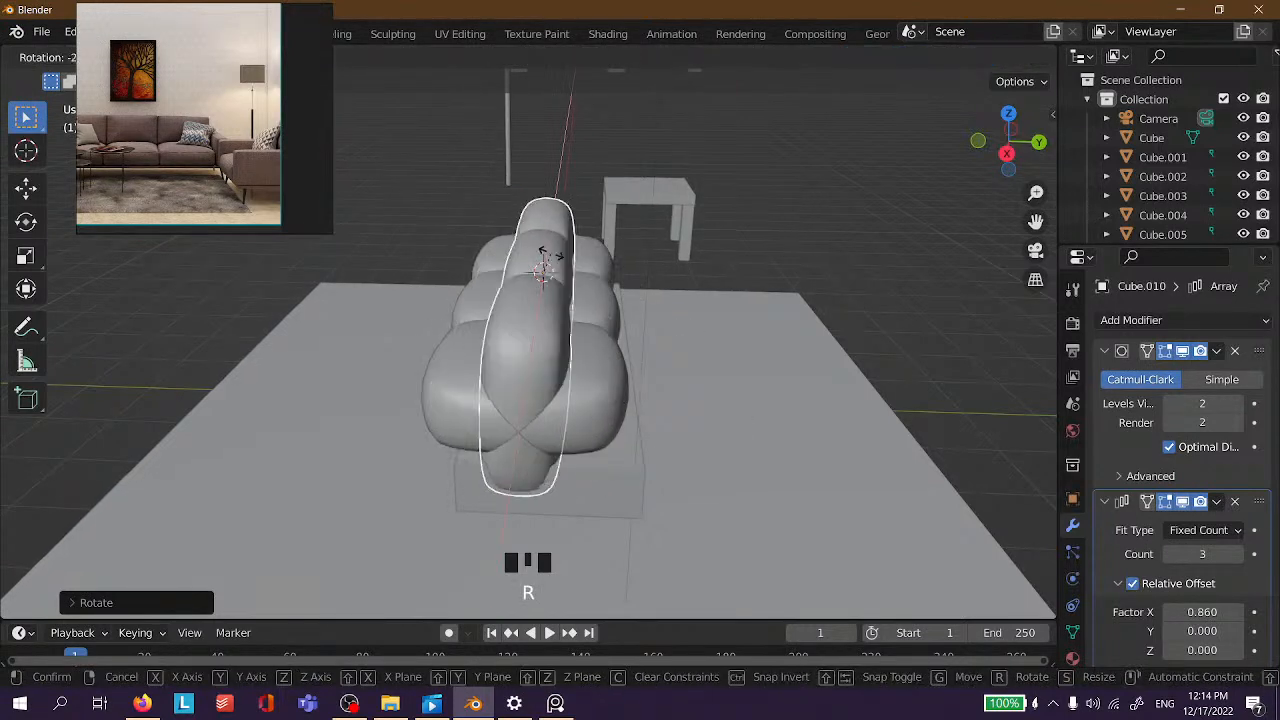
scroll(553, 245, "up", 2)
scroll(553, 245, "down", 2)
key("g")
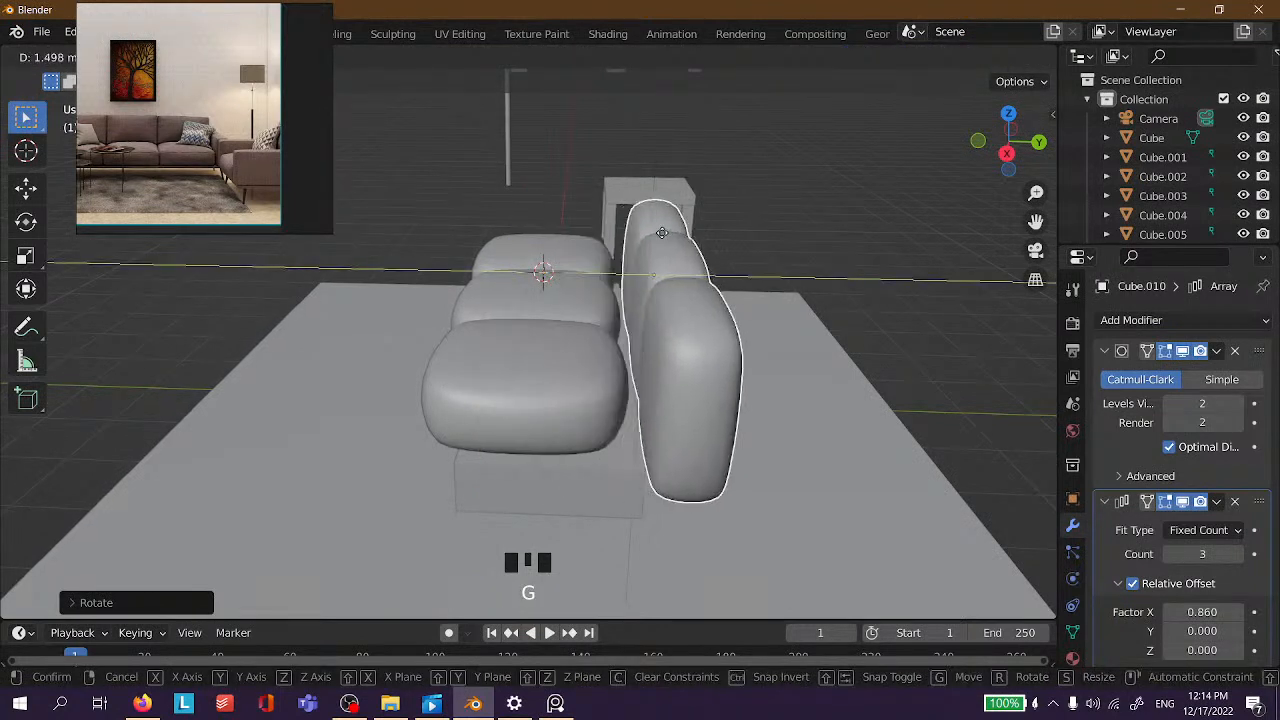
Place the row of back cushions behind the seat cushions and adjust its height along the Z axis.
left_click(653, 238)
key("g")
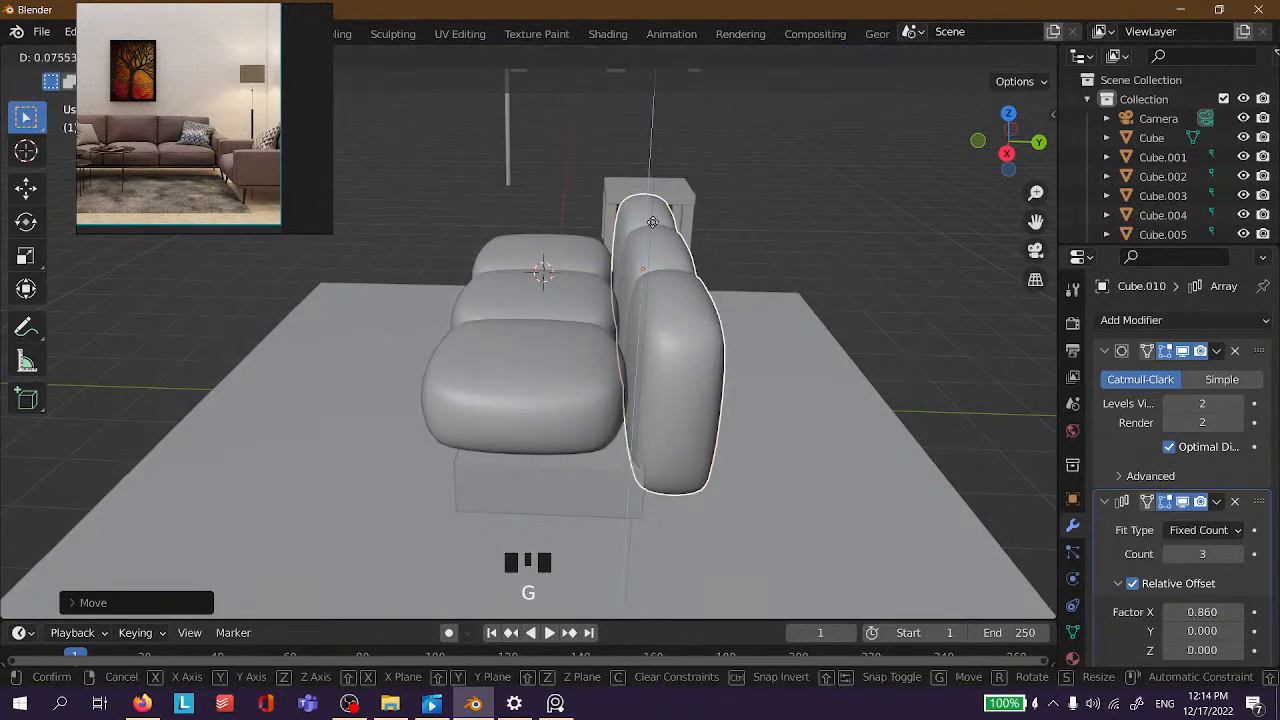
left_click(678, 234)
left_click(694, 177)
Fine-tune the position of the back cushions against the rear edge of the seat cushions.
middle_click_drag(694, 177, 839, 170)
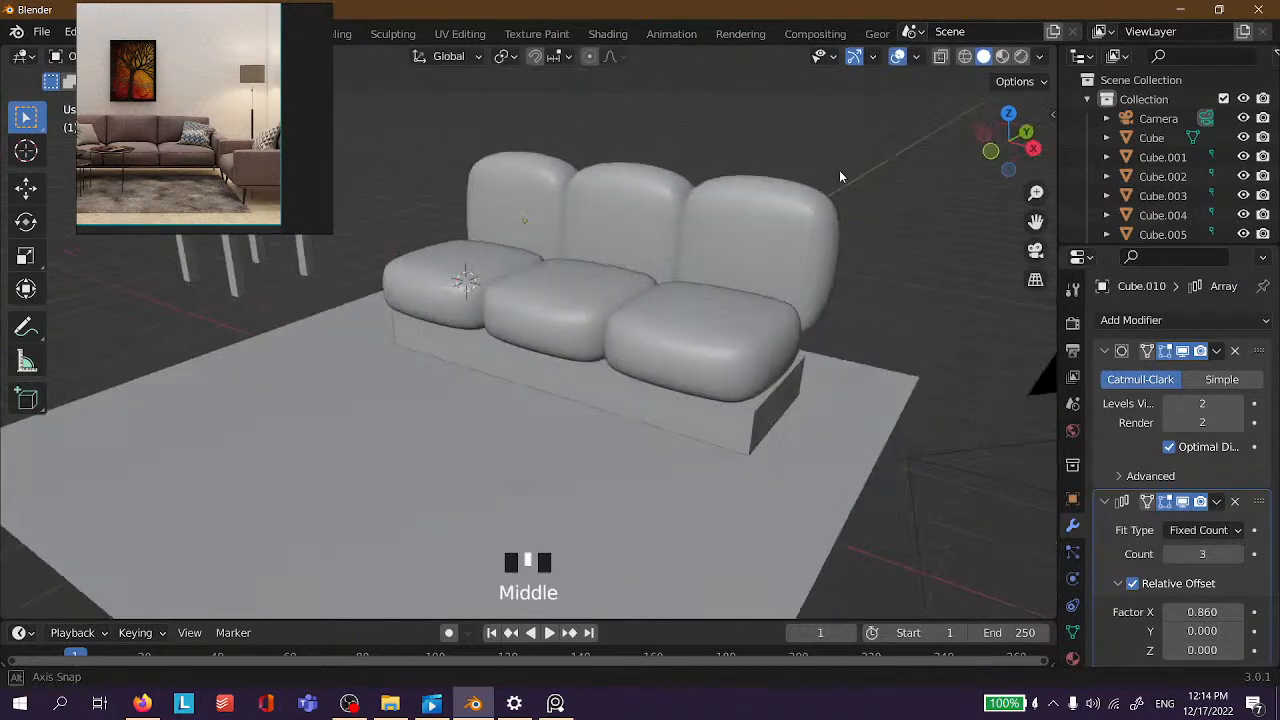
scroll(770, 191, "up", 2)
middle_click_drag(732, 202, 594, 340, "shift")
scroll(749, 380, "up", 2)
middle_click_drag(749, 380, 614, 345)
left_click(614, 345)
key("g")
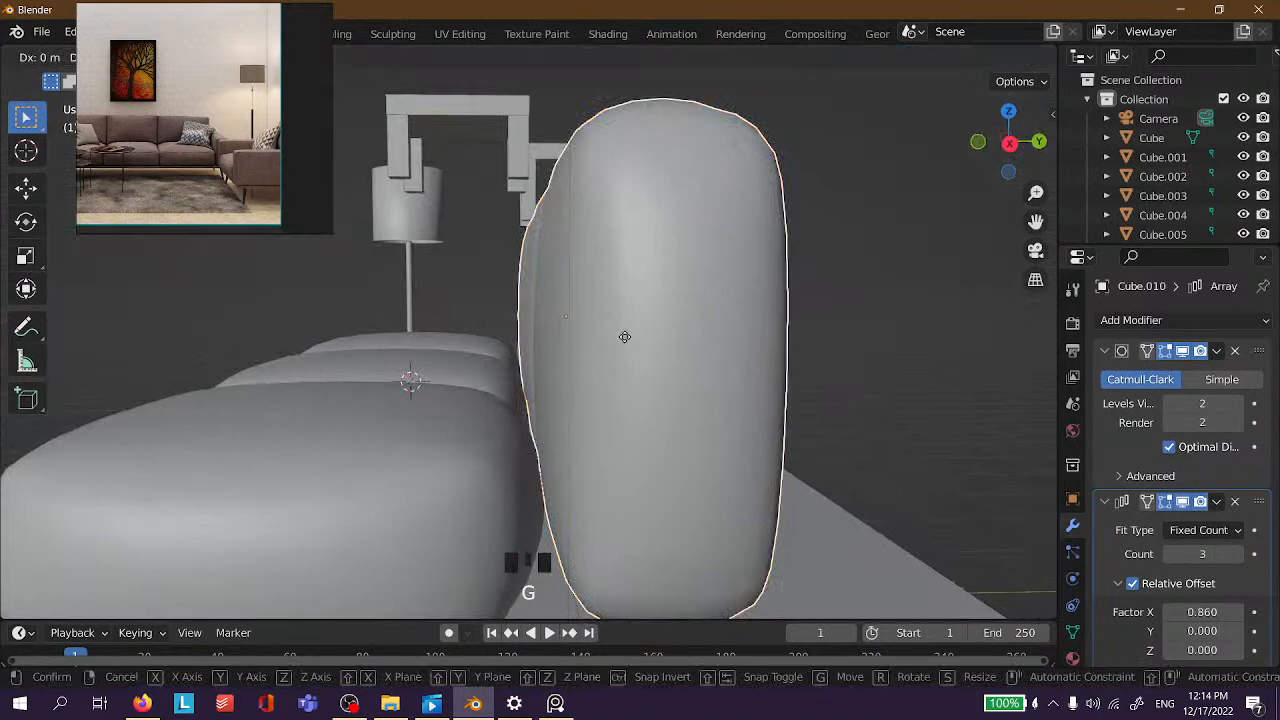
left_click(618, 334)
scroll(698, 283, "down", 2)
left_click(674, 295)
middle_click_drag(674, 295, 775, 322)
scroll(657, 340, "down", 2)
middle_click_drag(657, 340, 743, 373)
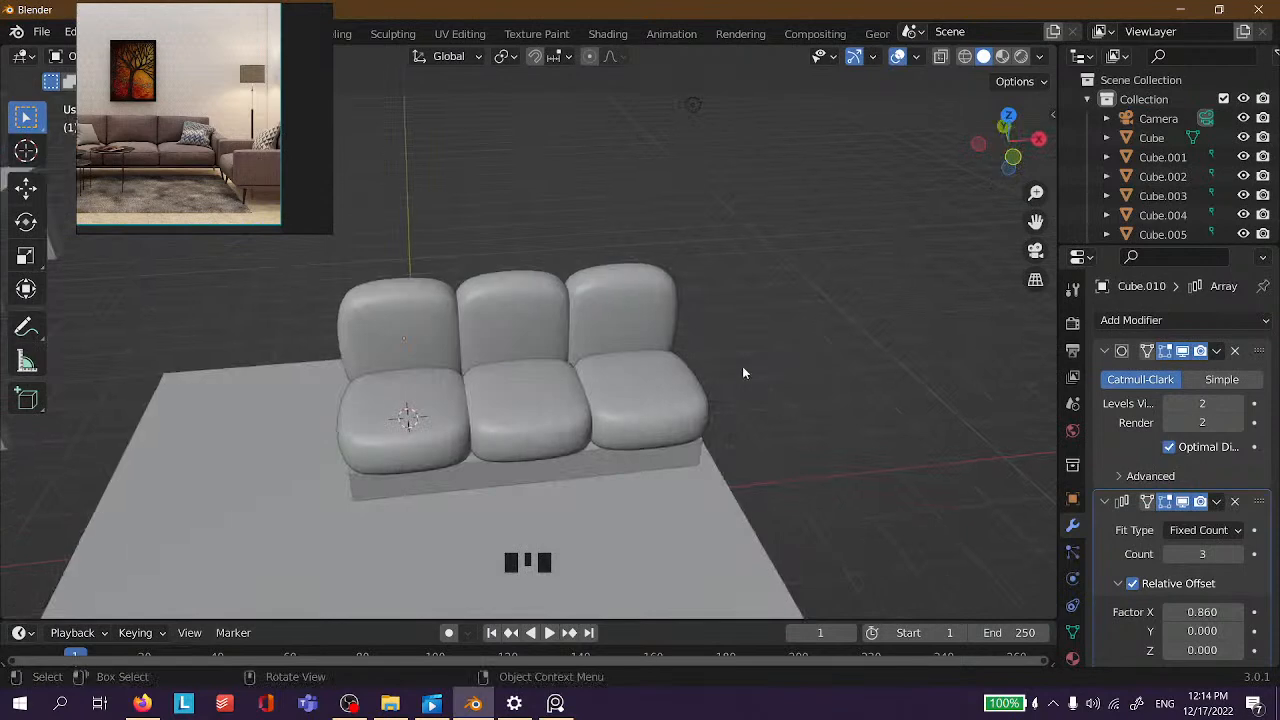
Stretch the back cushions along Z to about 1.78 times their height and raise them slightly.
scroll(646, 294, "up", 3)
middle_click_drag(646, 294, 463, 269)
key("s")
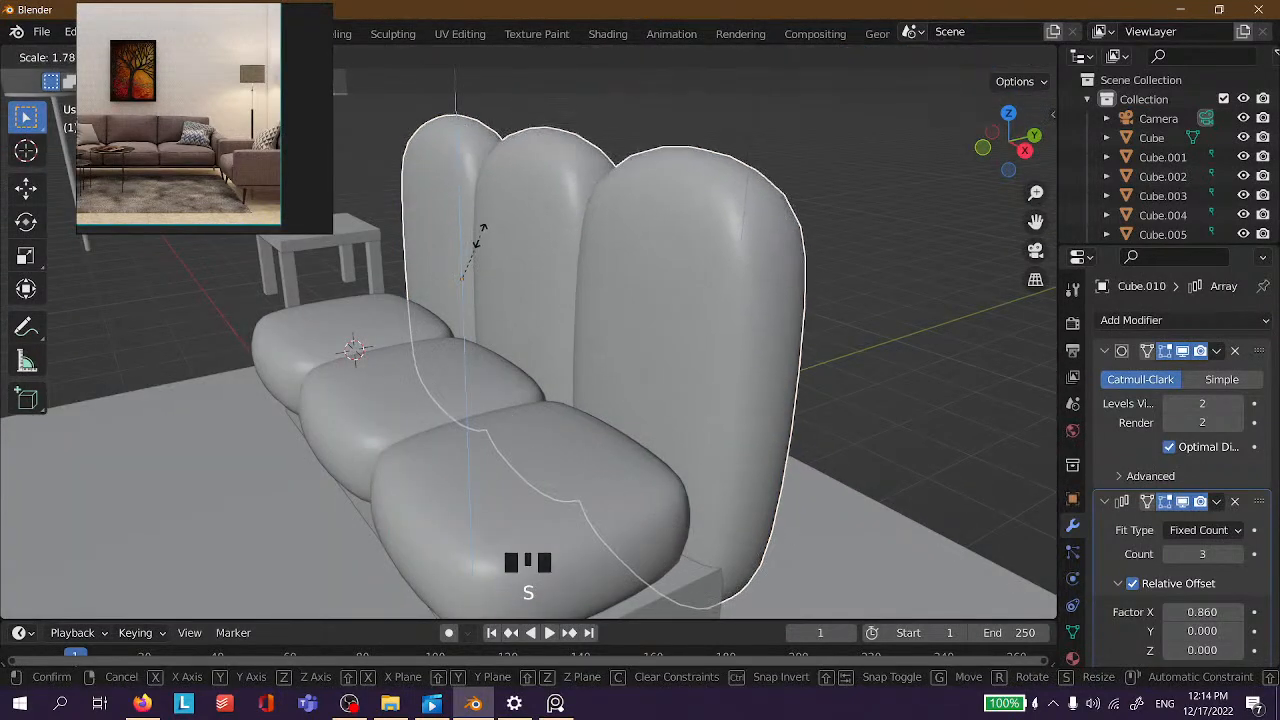
left_click(481, 232)
key("g")
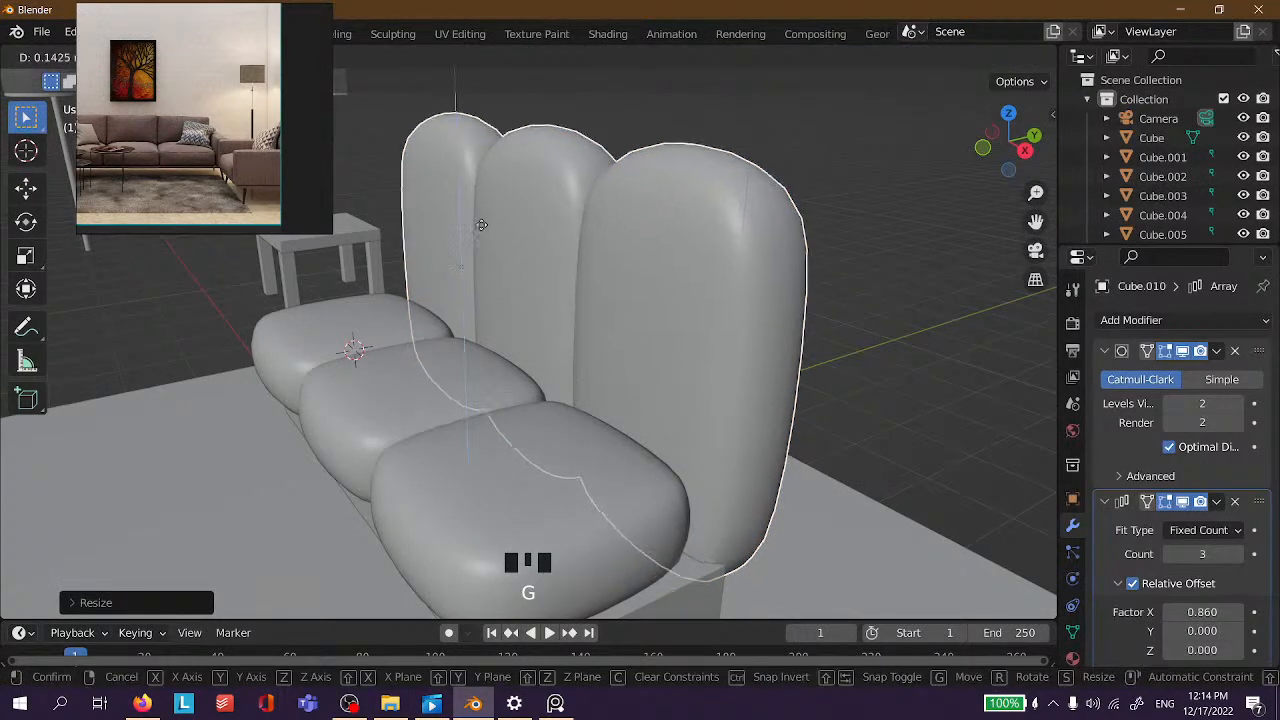
left_click(484, 212)
Examine the proportions of the back and seat cushions from several angles, including where they meet.
scroll(793, 304, "down", 3)
middle_click_drag(615, 245, 562, 236)
middle_click_drag(457, 221, 531, 217)
scroll(491, 208, "down", 2)
scroll(425, 188, "up", 1)
middle_click_drag(425, 188, 492, 186)
scroll(450, 197, "down", 4)
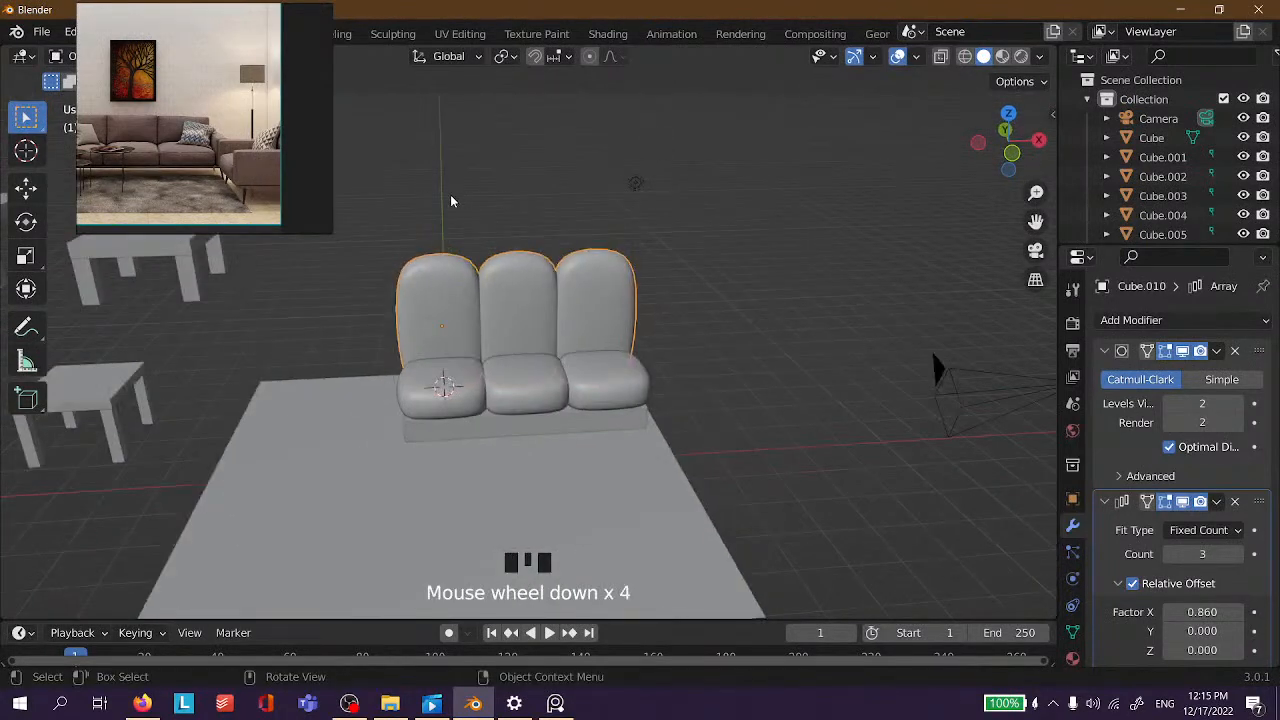
scroll(457, 203, "up", 3)
middle_click(469, 200)
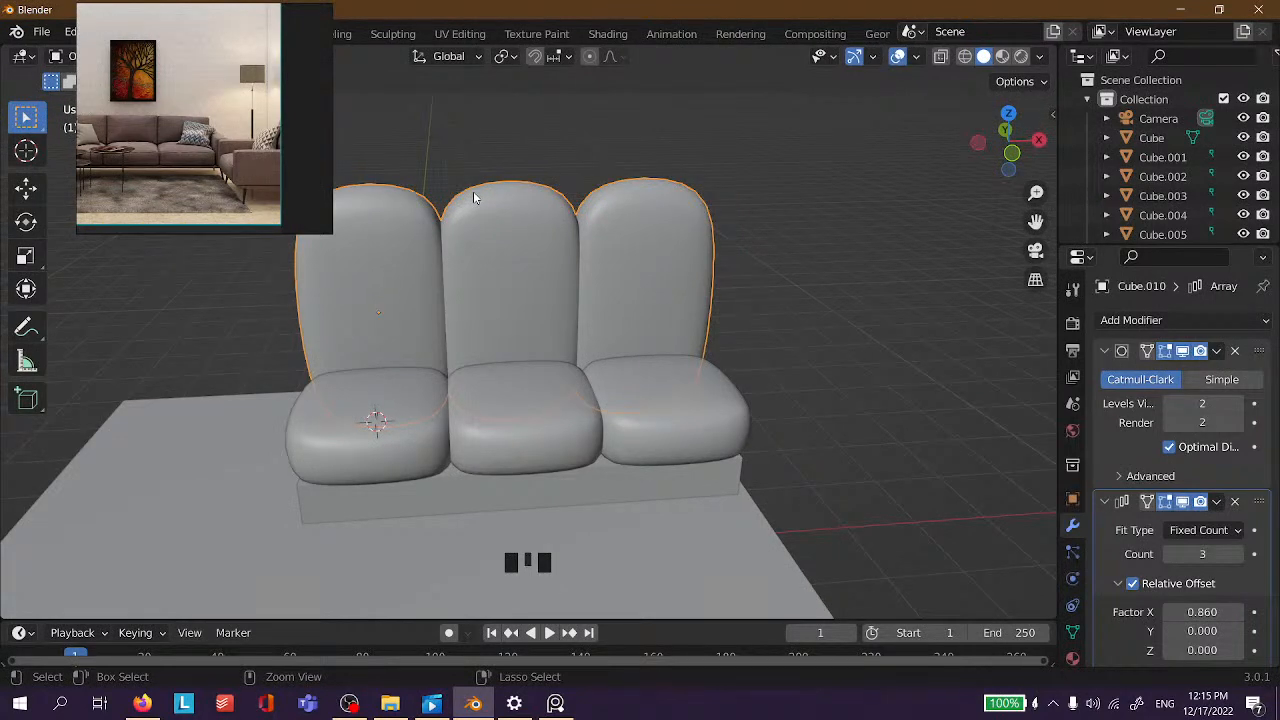
left_click(851, 243)
middle_click_drag(851, 243, 670, 236)
scroll(458, 268, "down", 3)
scroll(508, 254, "up", 4)
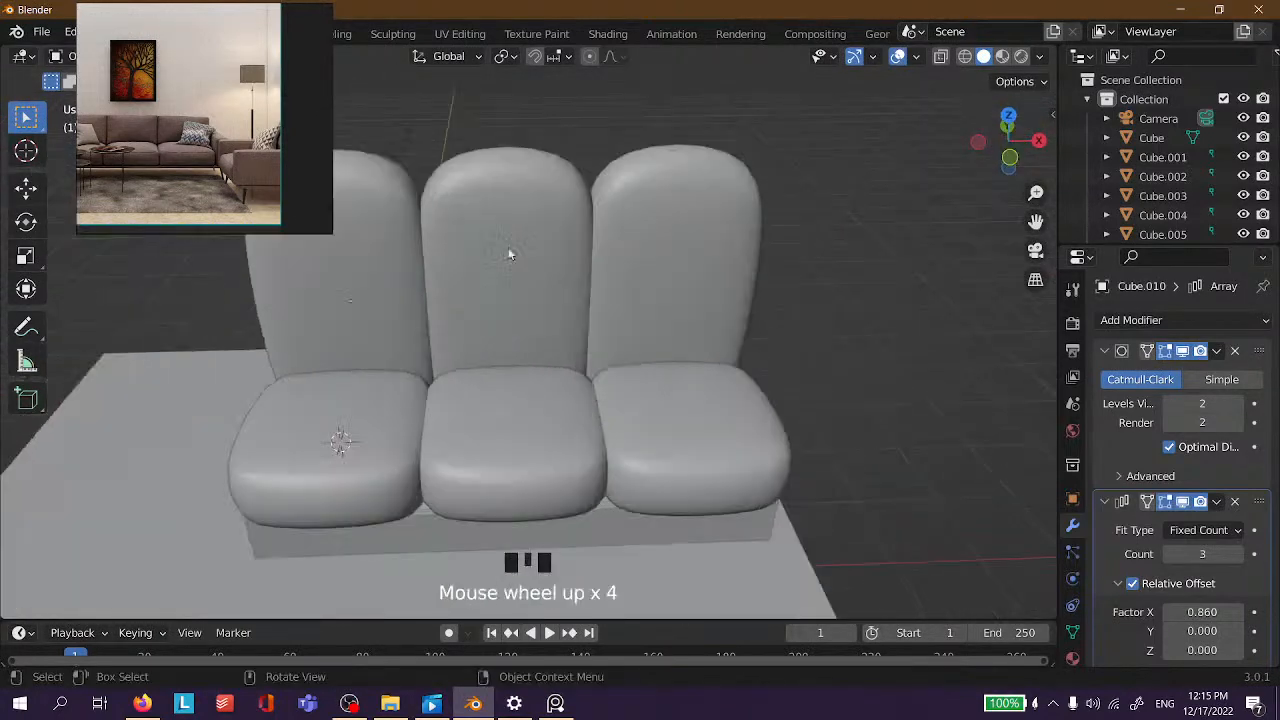
double_click(645, 263)
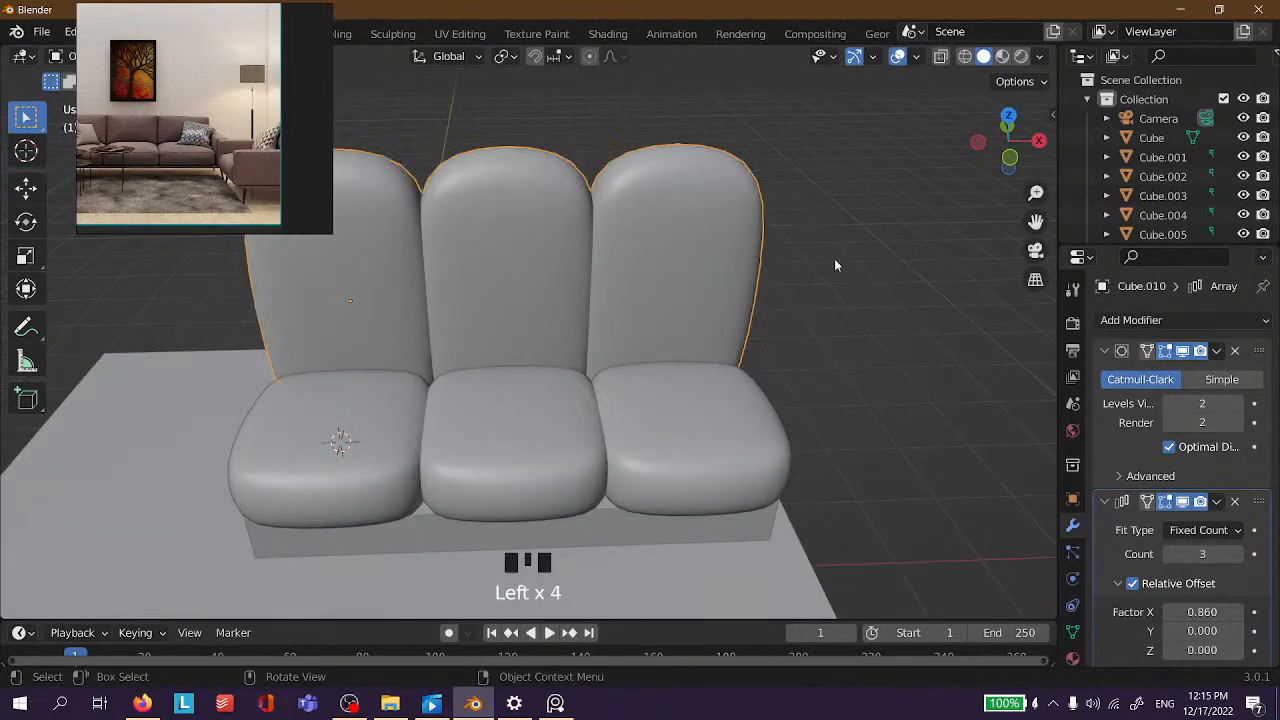
scroll(630, 405, "down", 4)
left_click(621, 392)
scroll(676, 332, "up", 8)
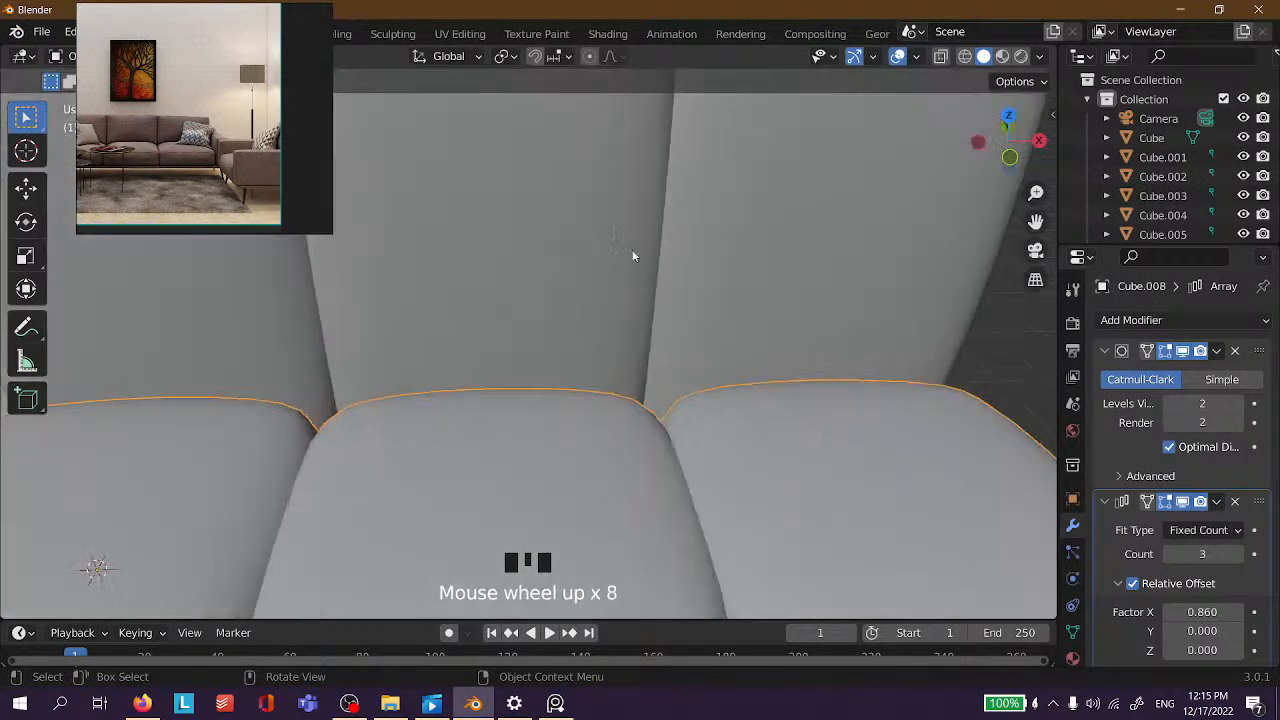
scroll(932, 339, "down", 4)
middle_click_drag(818, 321, 604, 425)
Duplicate the row of seat cushions and place the copy along the X axis beyond the sofa's end.
left_click(508, 464)
scroll(508, 464, "down", 4)
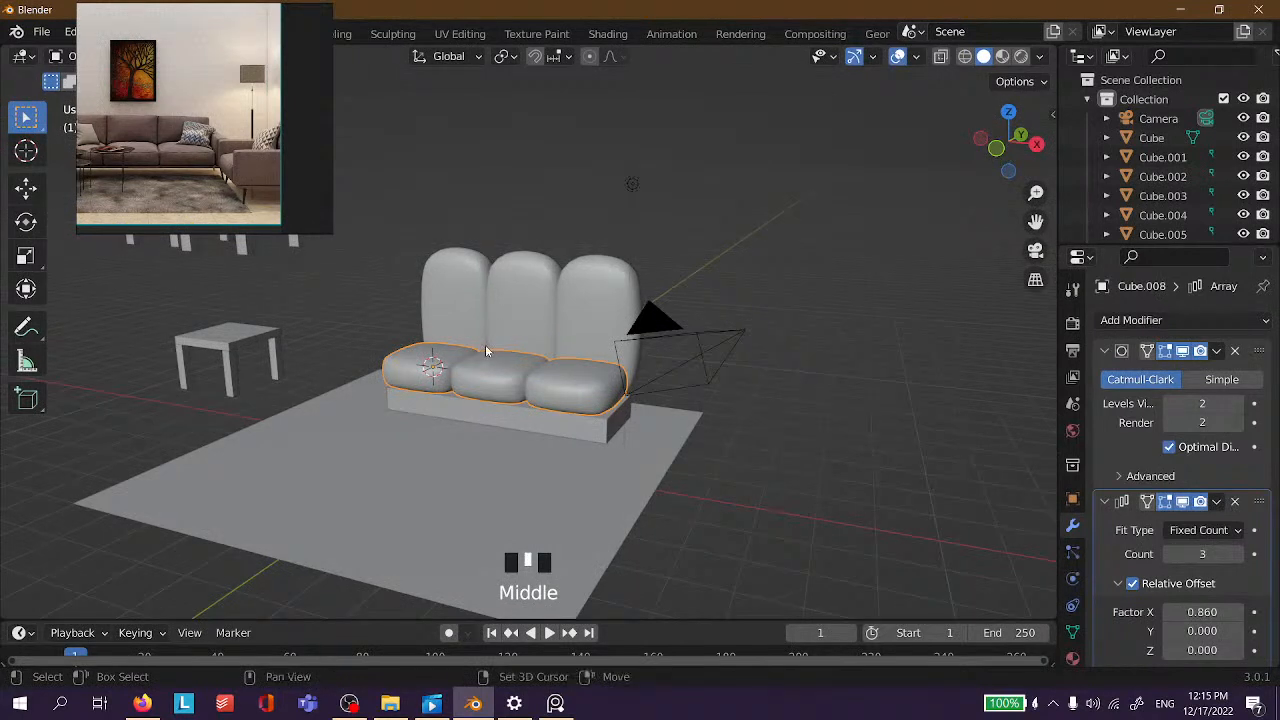
key("shift+d")
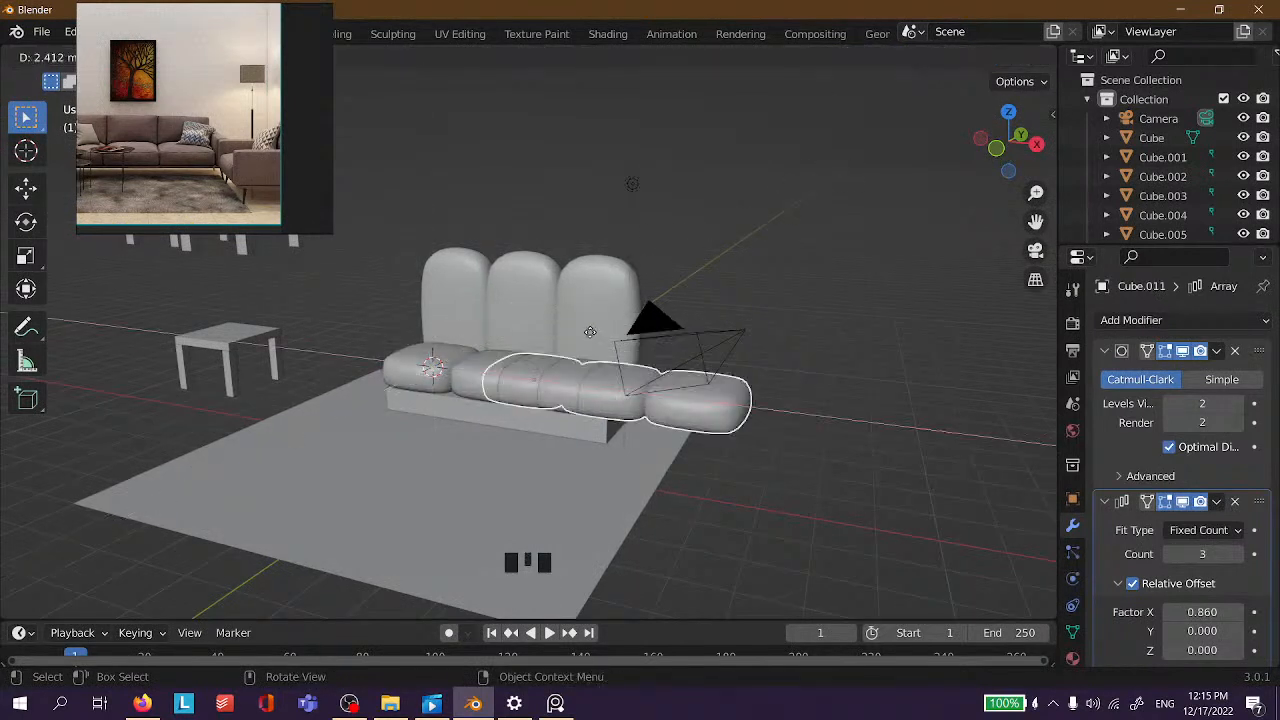
left_click(763, 357)
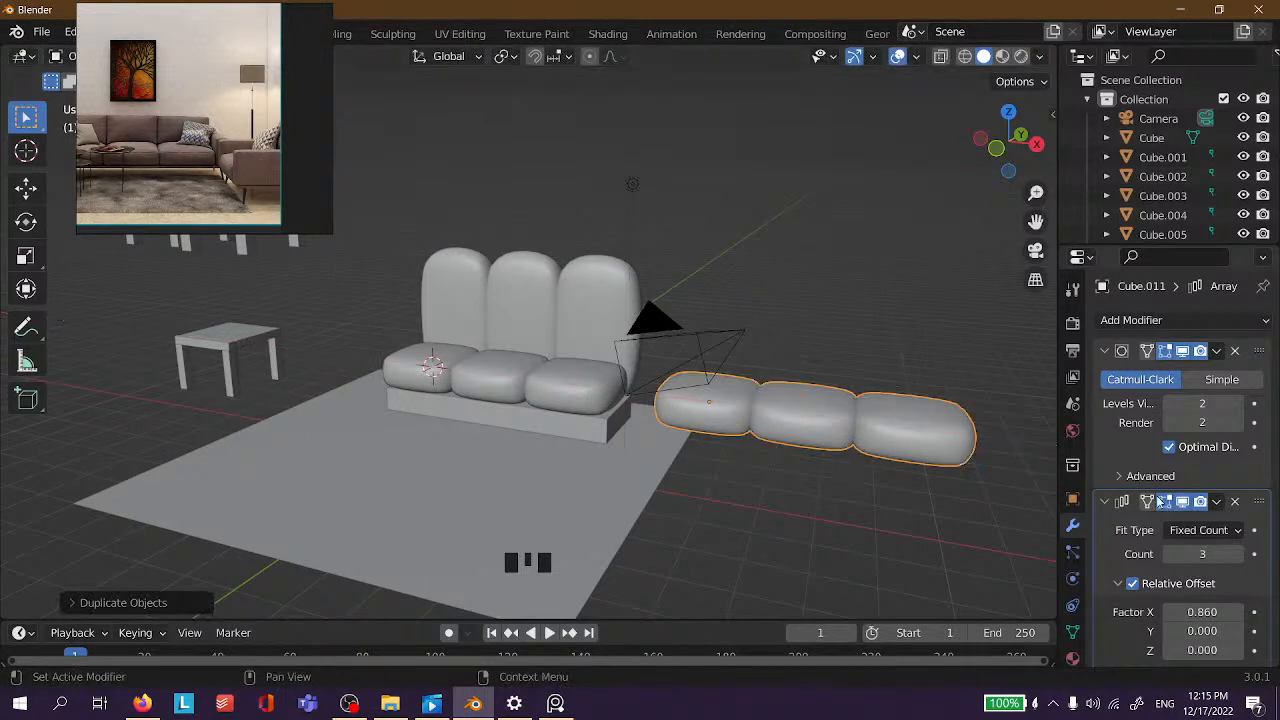
Remove the Array modifier from the duplicated seat cushions to keep a single cushion.
left_click(1072, 549)
left_click(1073, 525)
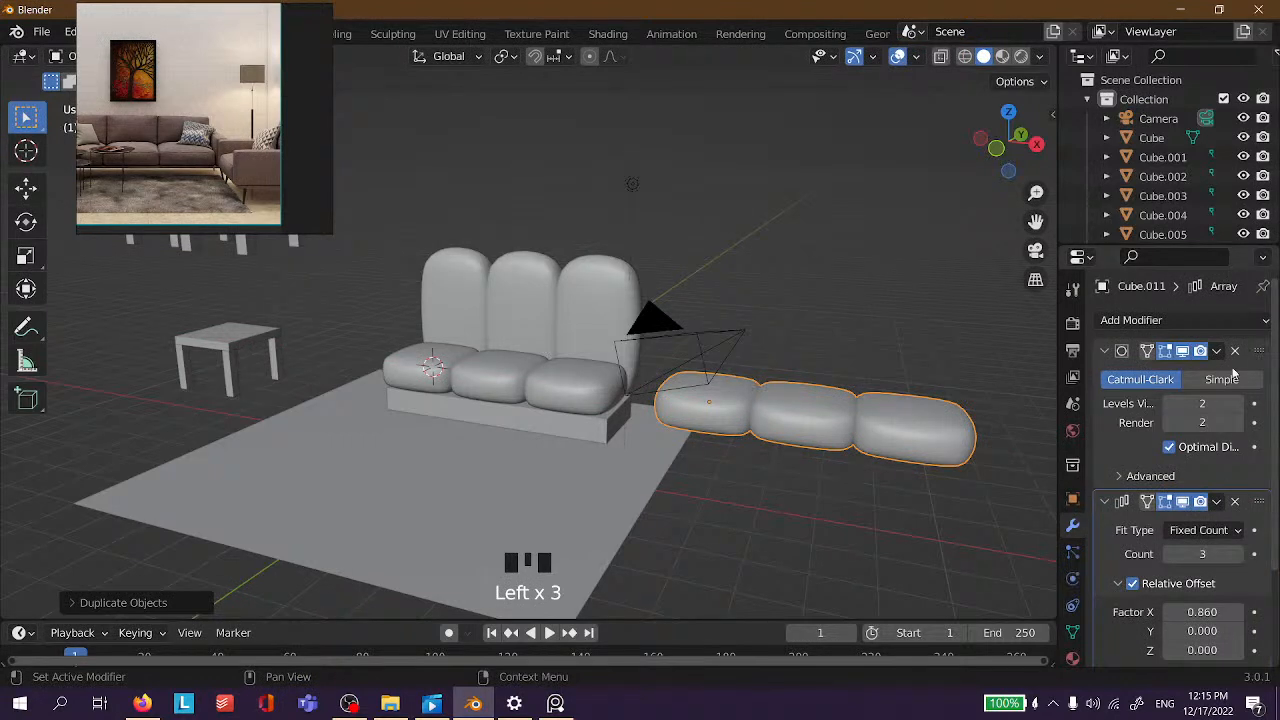
scroll(1227, 500, "down", 3)
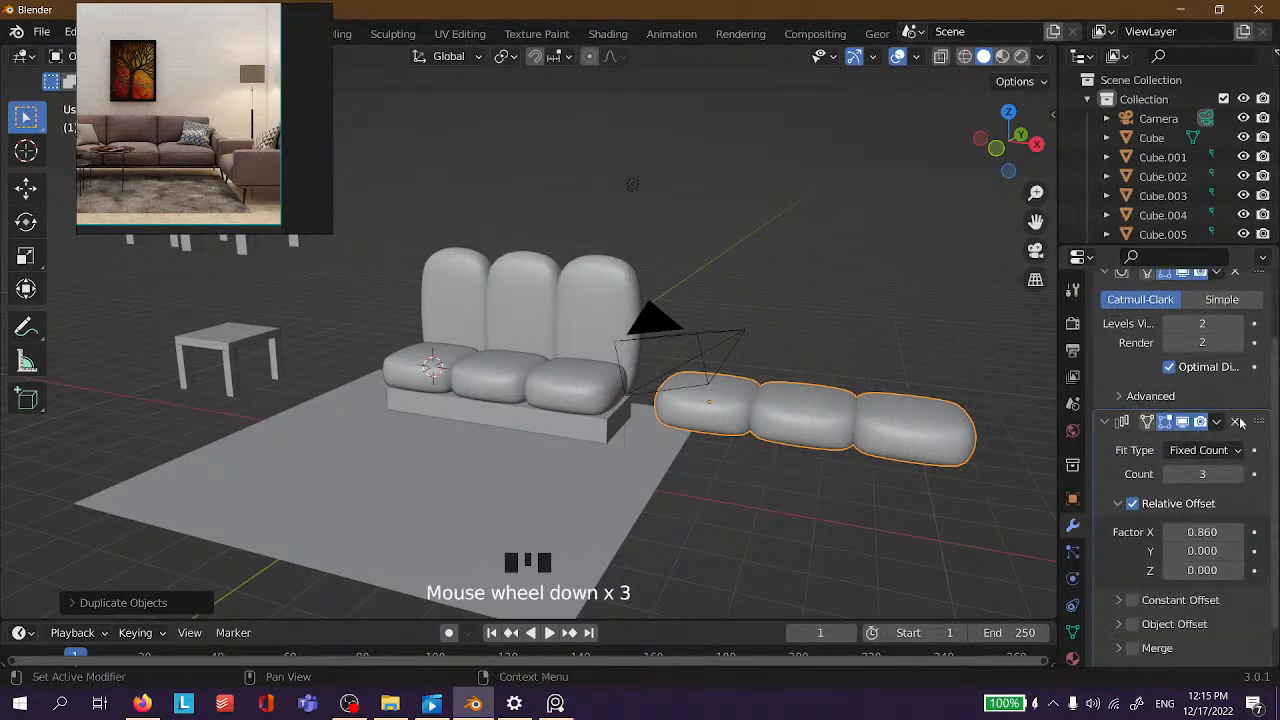
left_click(1236, 421)
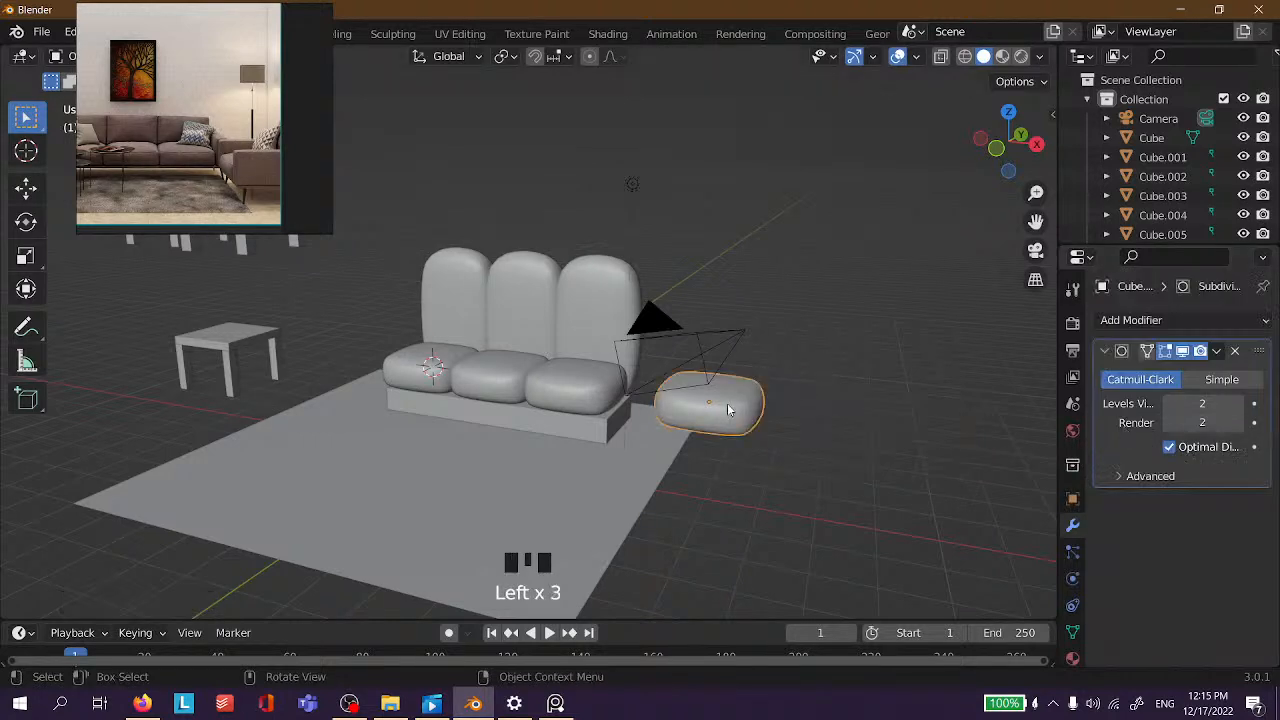
Rotate the single cushion about the Y axis to stand upright as an armrest, entering 90° for the final rotation.
key("r")
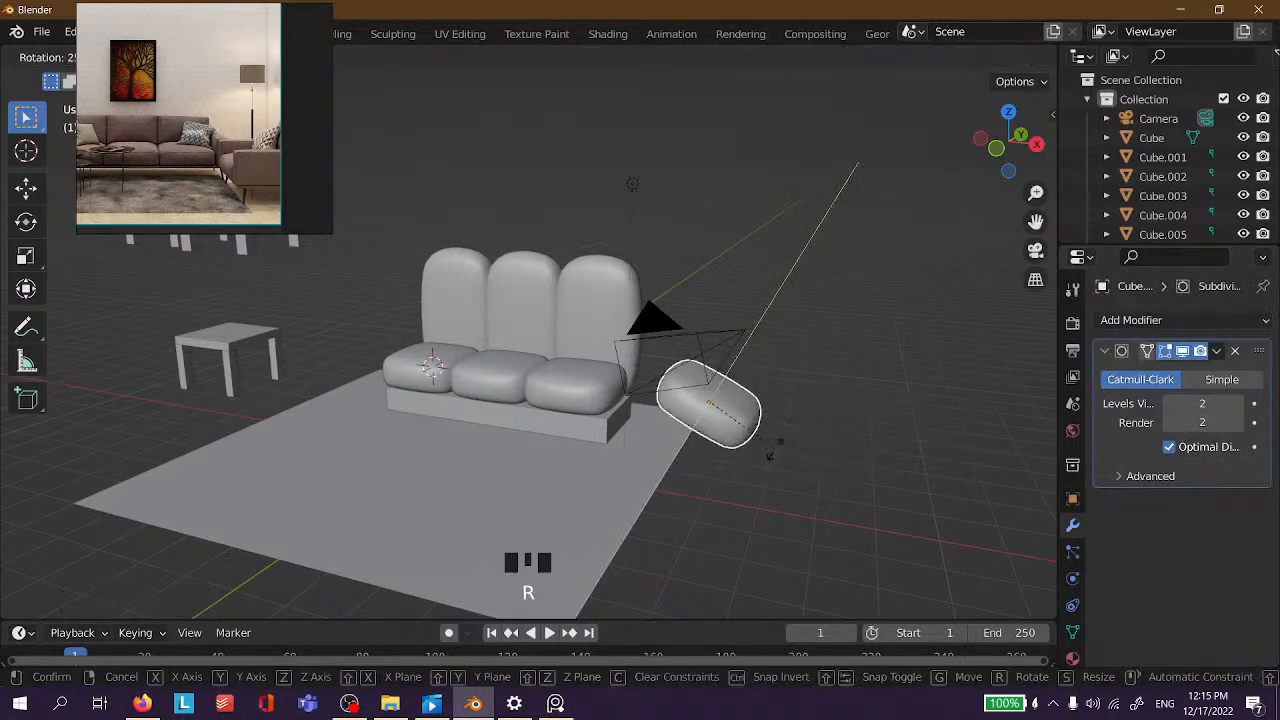
left_click(775, 448)
scroll(775, 448, "up", 3)
middle_click_drag(754, 418, 862, 401)
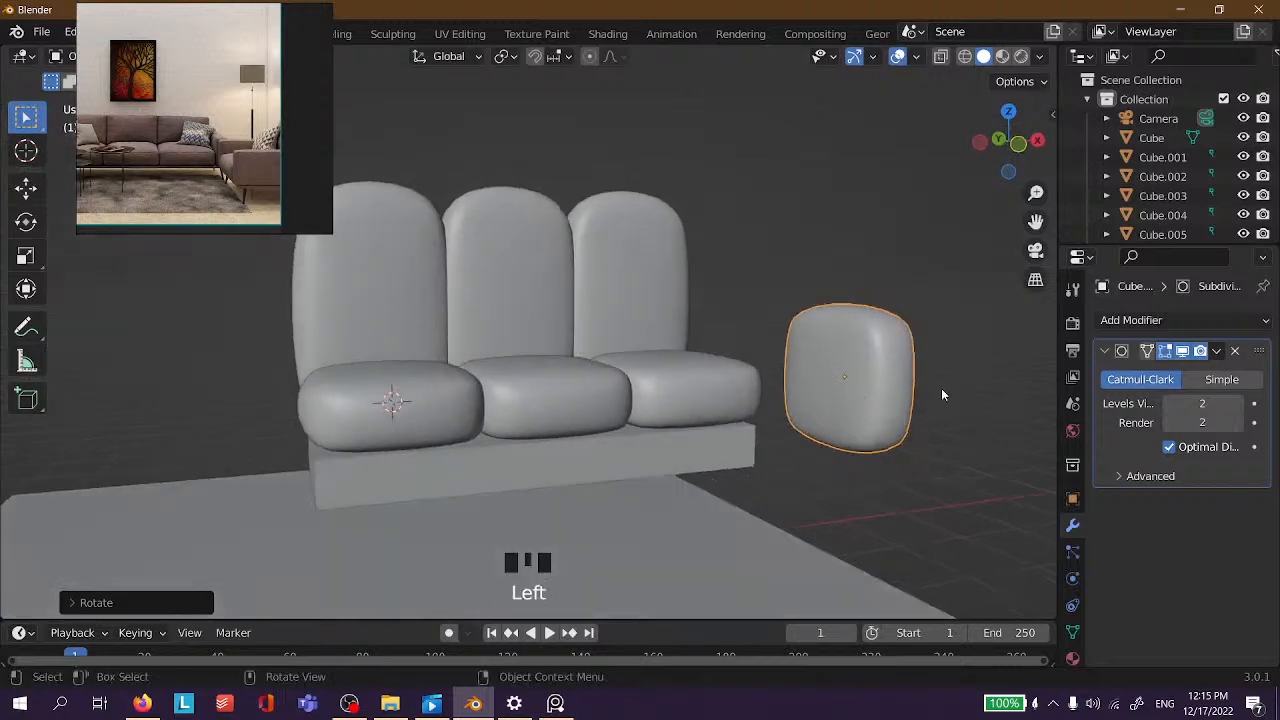
key("Left")
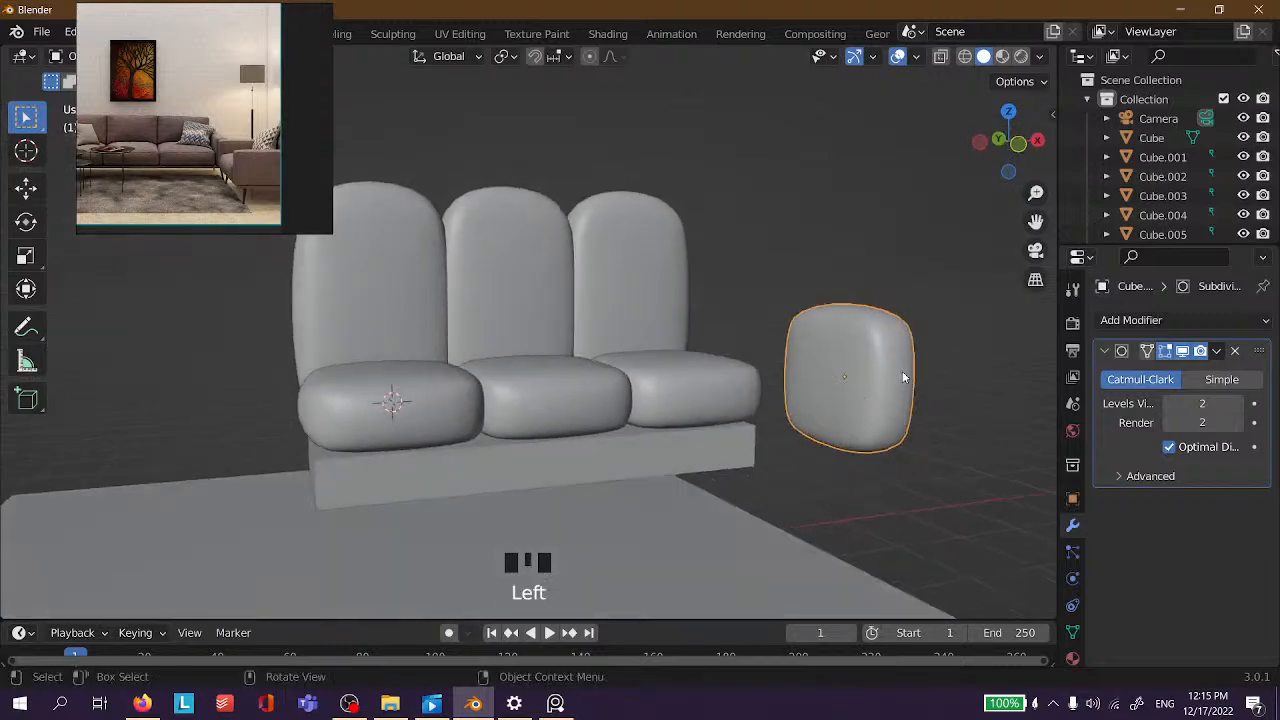
key("r")
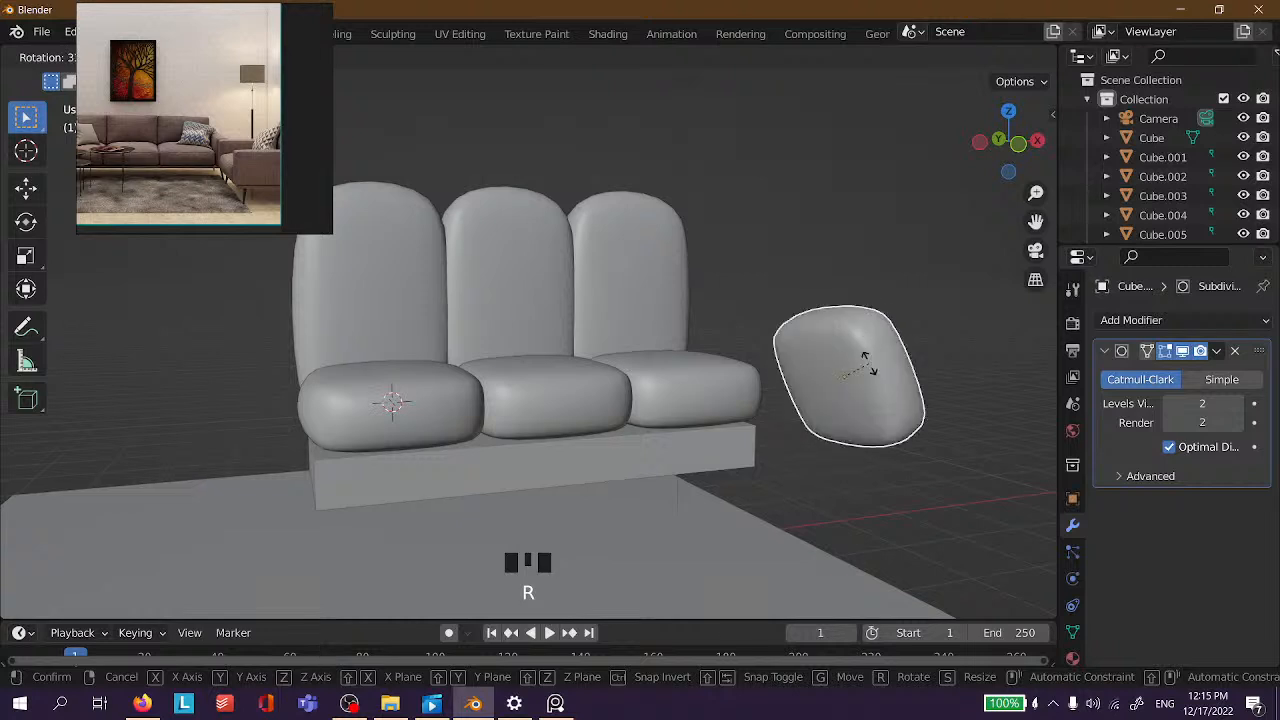
type("y")
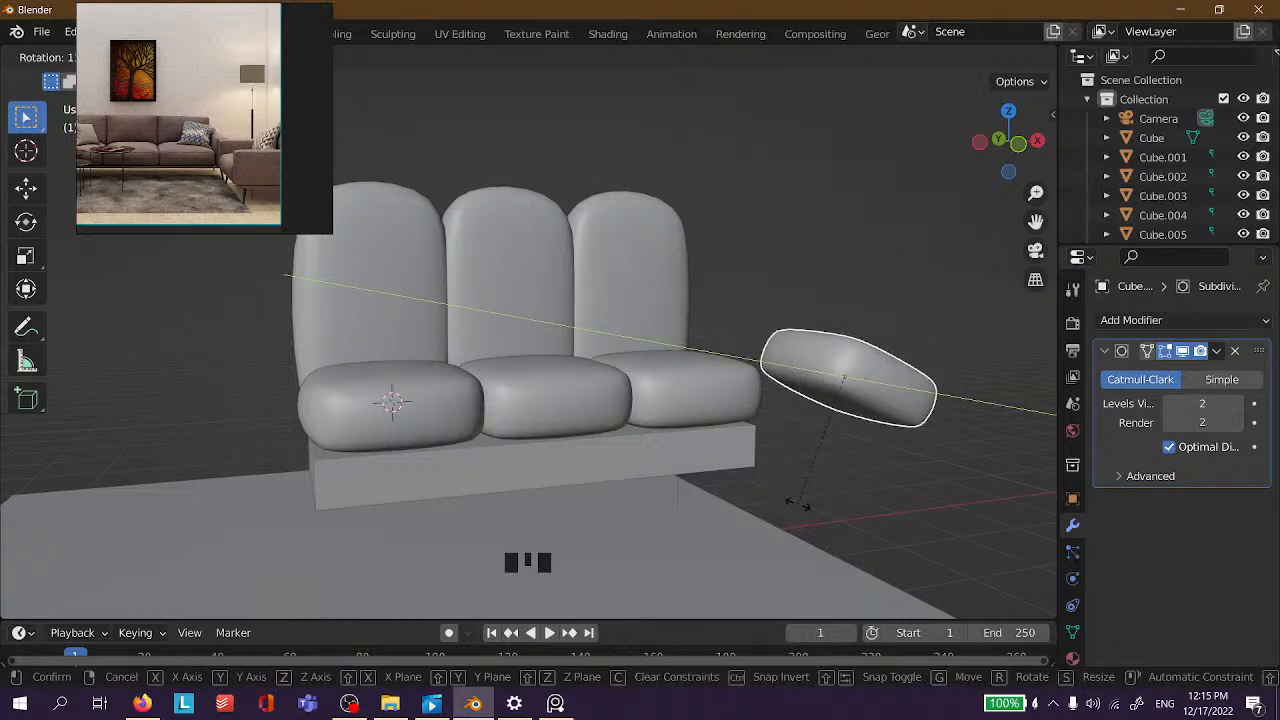
type("90")
key("Return")
Move the upright cushion along the X axis against the near end of the sofa seats.
middle_click_drag(814, 457, 655, 448)
key("g")
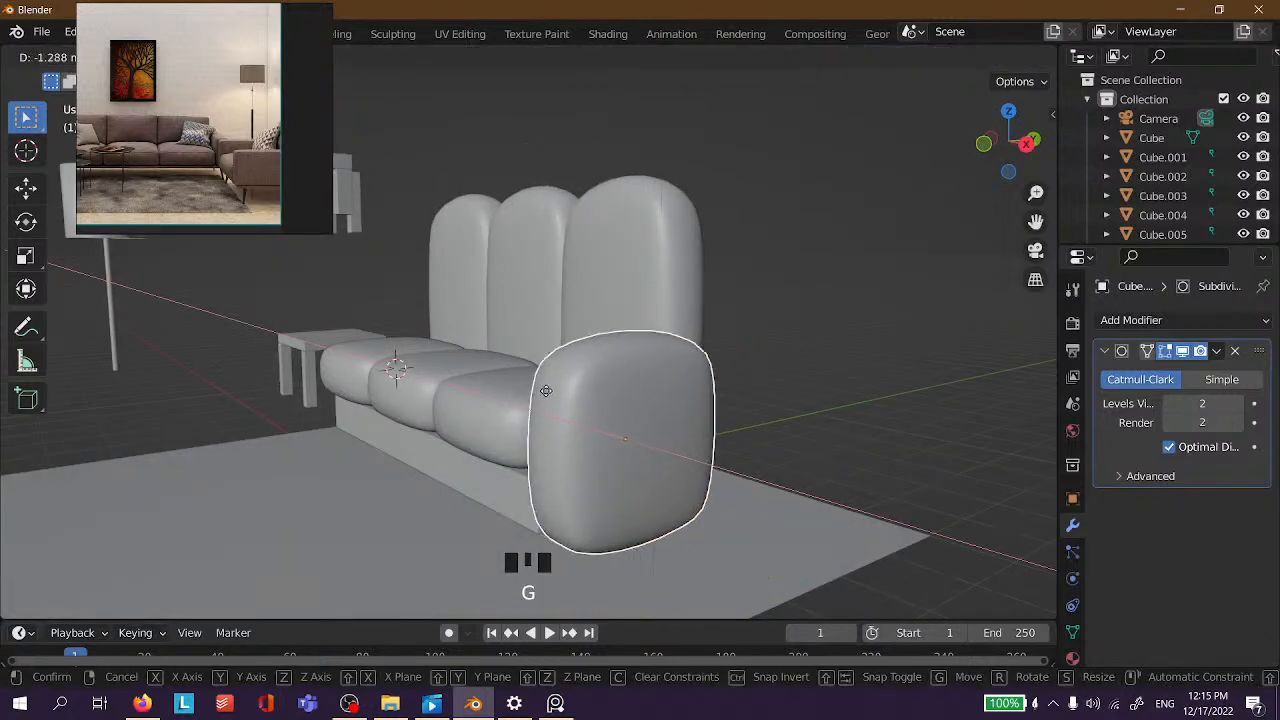
left_click(550, 390)
left_click(608, 319)
middle_click_drag(608, 319, 753, 395)
scroll(801, 335, "down", 2)
Adjust the armrest's height along Z and its depth along Y to line up with the seat cushions.
left_click(754, 395)
key("g")
key("z")
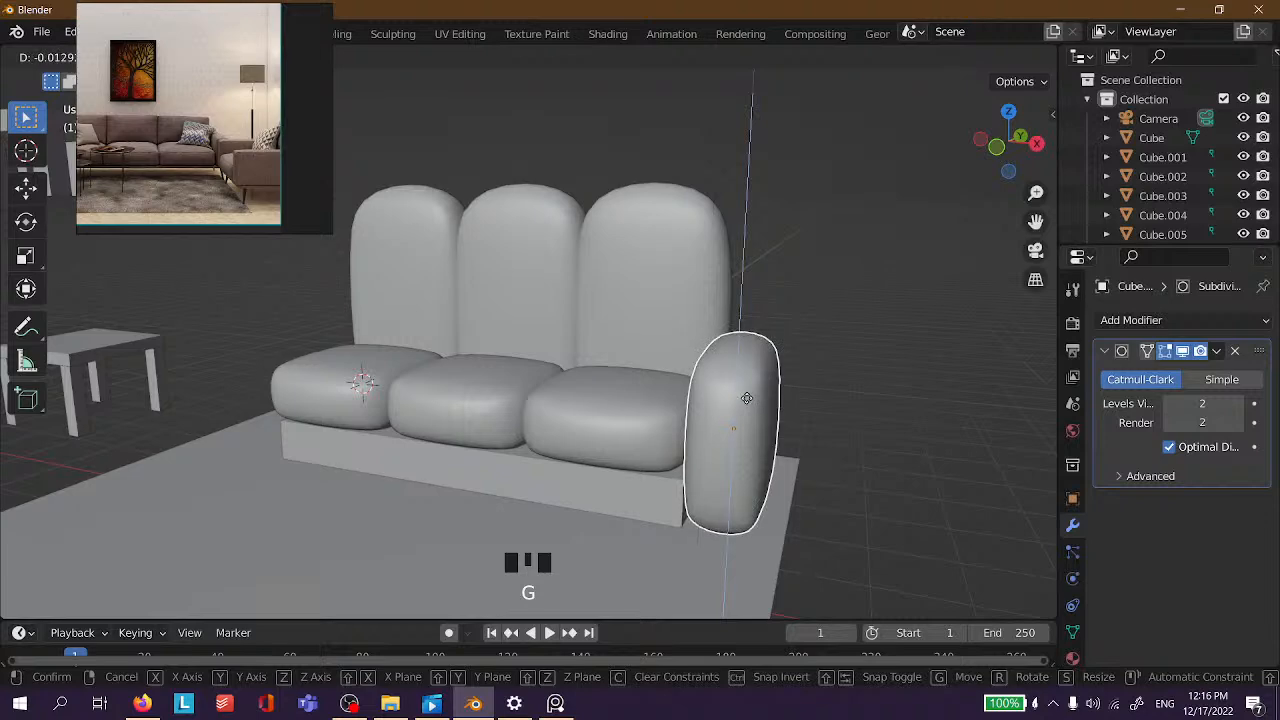
key("y")
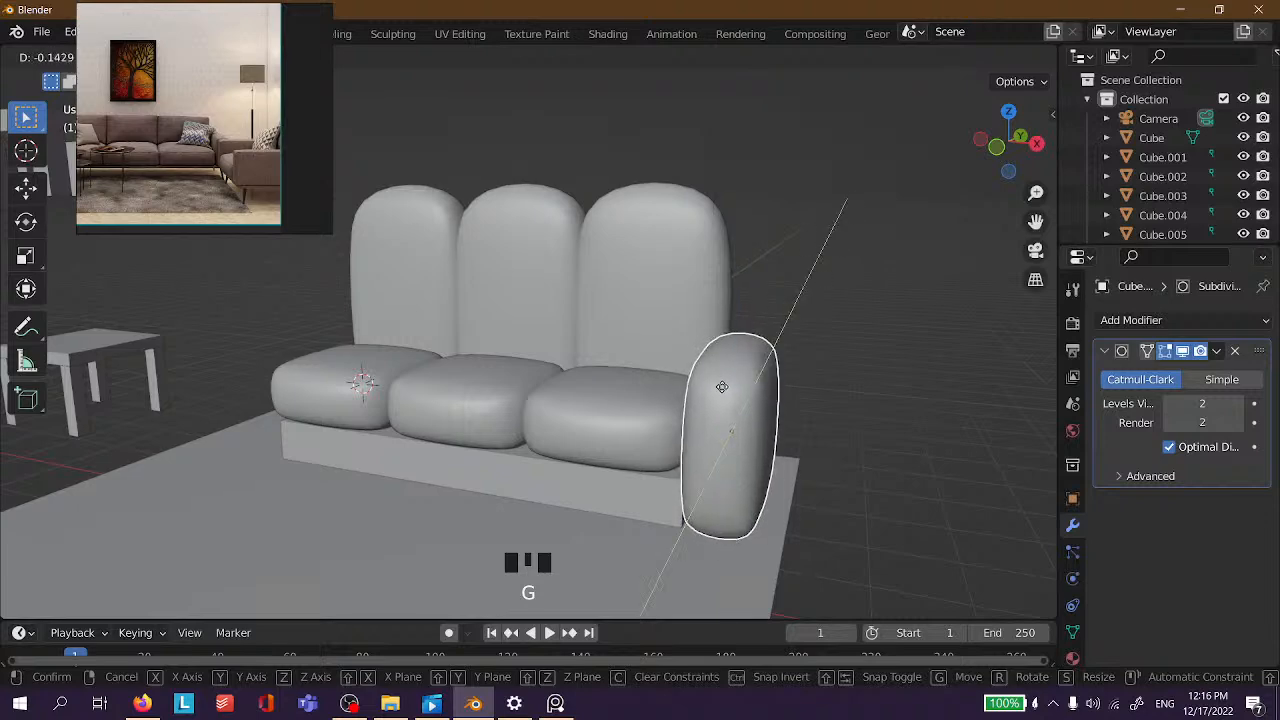
left_click(726, 382)
left_click(739, 310)
Duplicate the armrest and place the copy at the opposite end of the sofa.
middle_click_drag(739, 310, 770, 355)
left_click(752, 362)
left_click(752, 362)
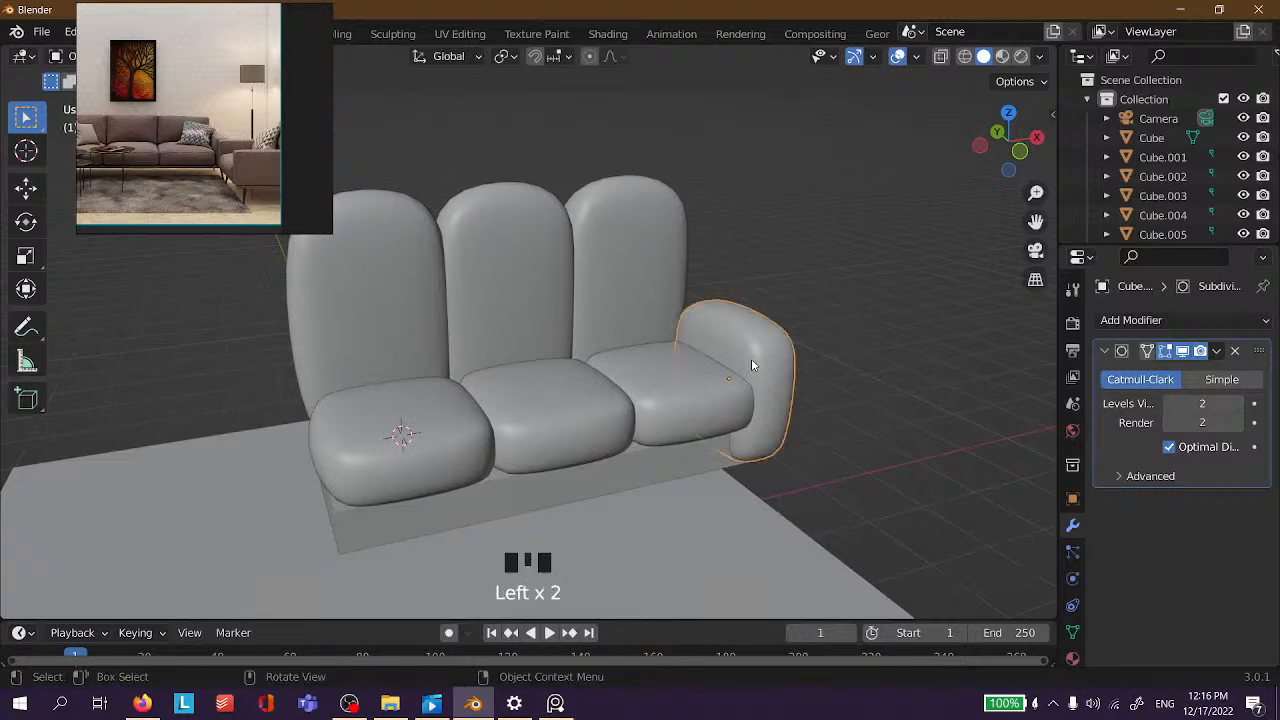
key("shift+d")
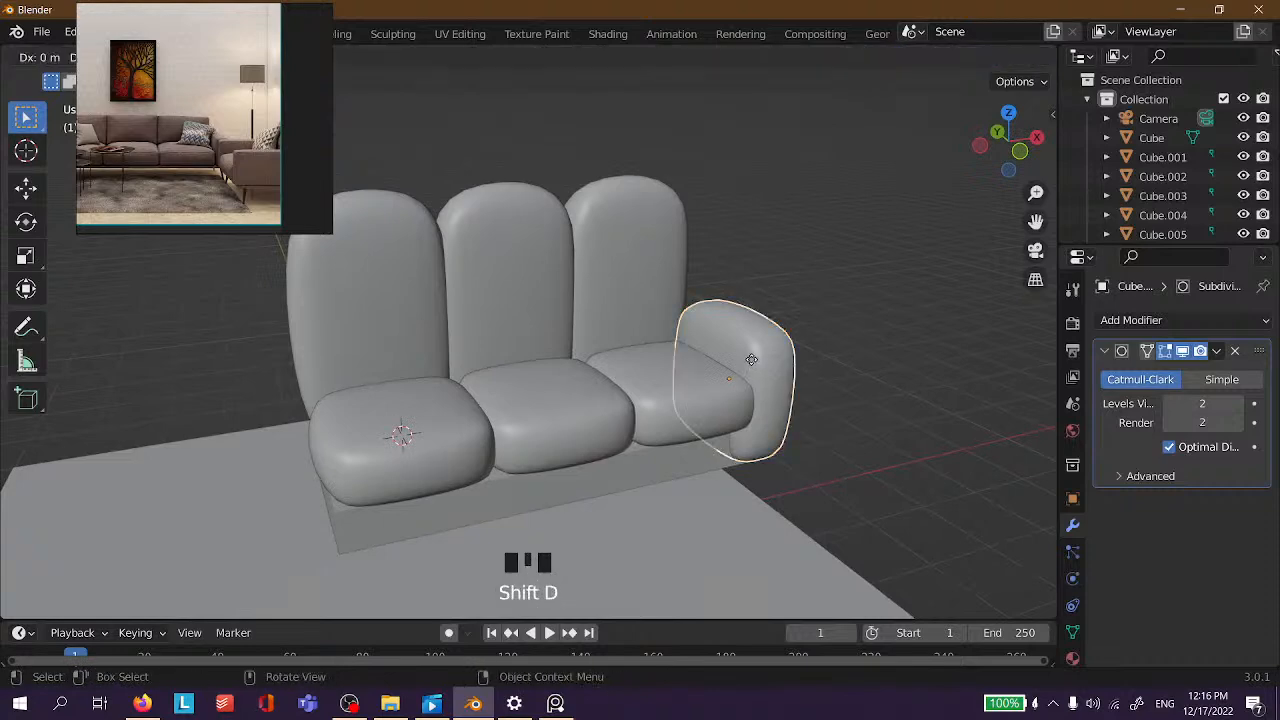
left_click(700, 395)
middle_click_drag(700, 395, 810, 290)
scroll(426, 286, "down", 2)
Compare the sofa's tall back cushions with the backrest in the reference photo.
left_click(429, 286)
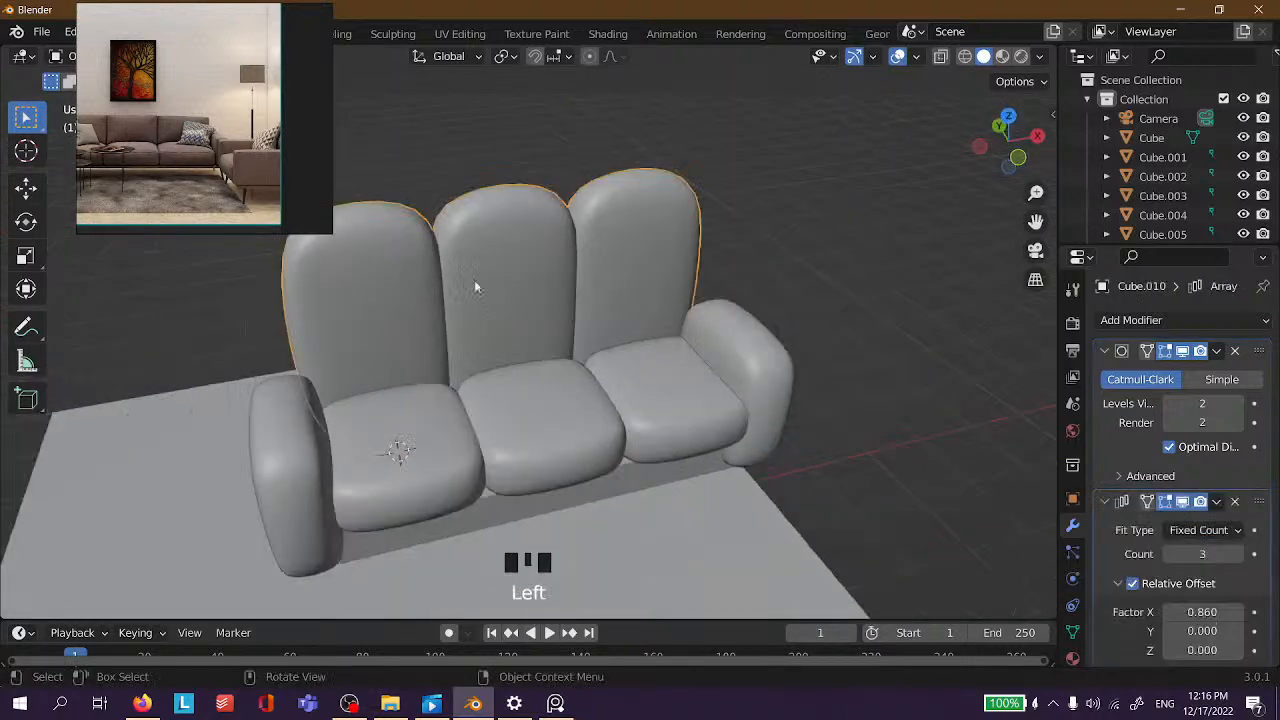
scroll(617, 247, "down", 4)
scroll(586, 217, "up", 6)
scroll(500, 193, "down", 2)
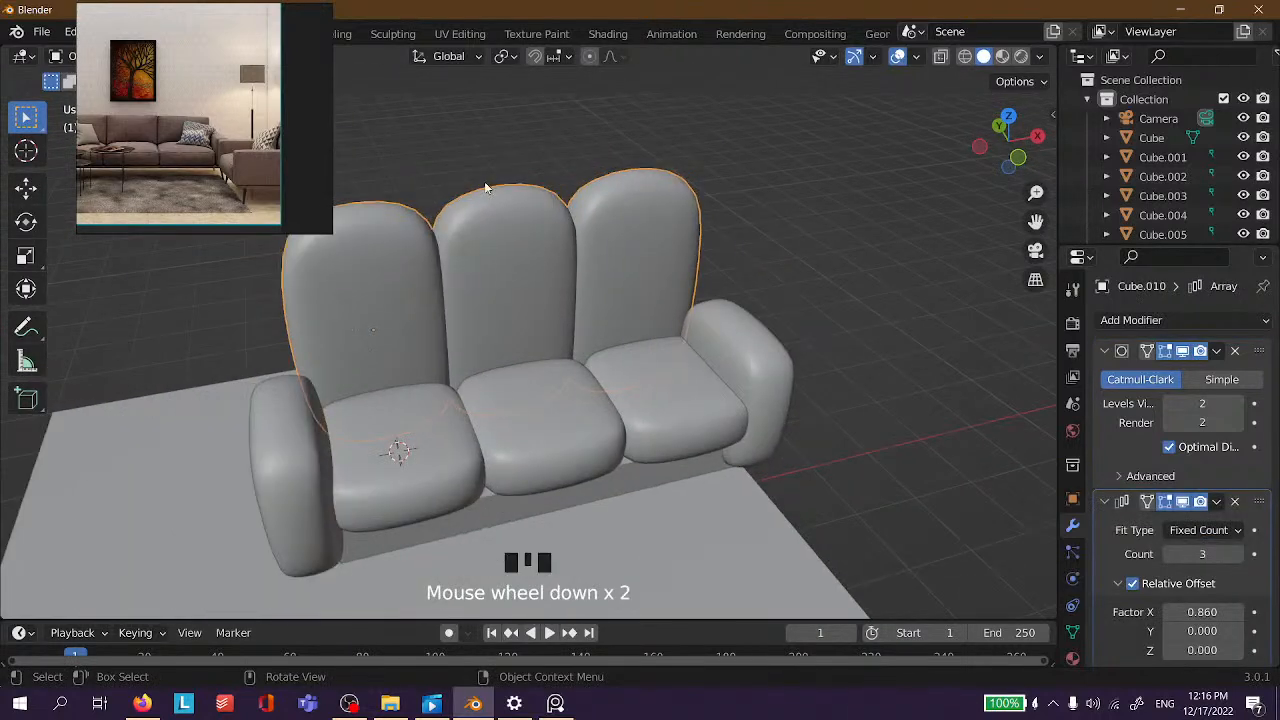
left_click(807, 216)
middle_click_drag(465, 209, 352, 216)
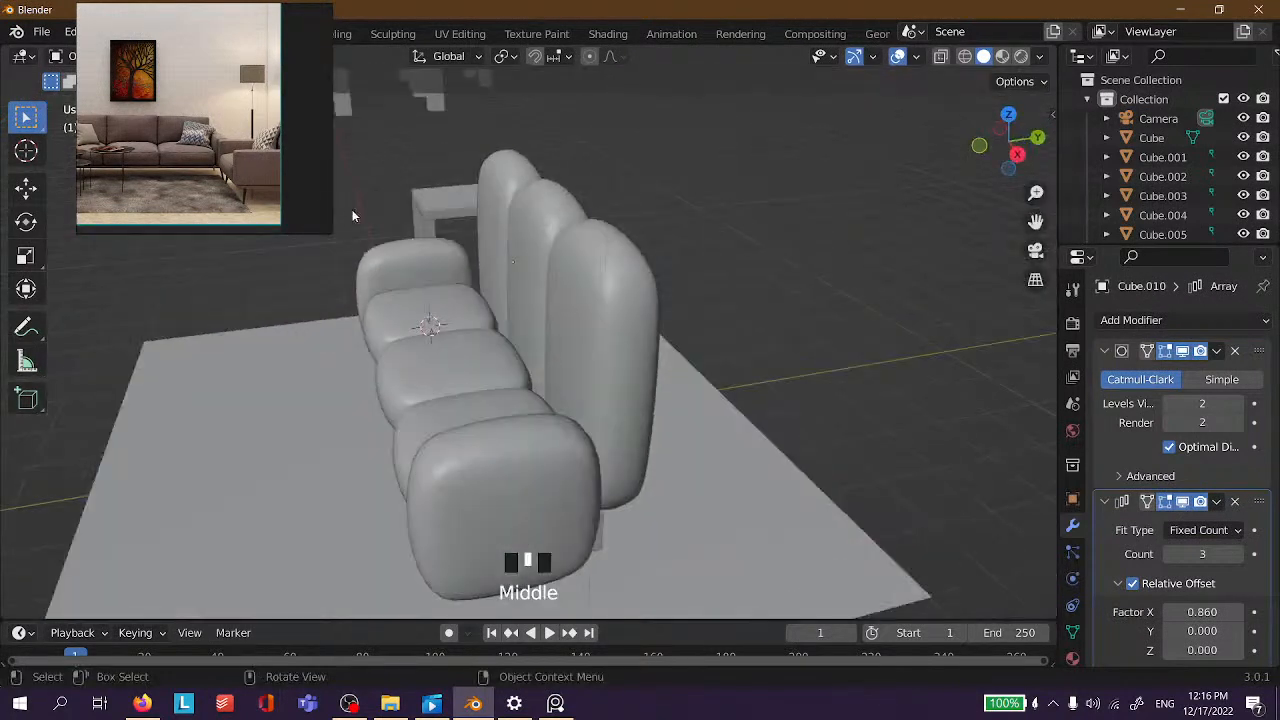
scroll(165, 115, "up", 4)
middle_click_drag(169, 113, 250, 106)
Remove the Array modifier from the back cushions to keep a single back cushion.
left_click(563, 268)
left_click(543, 248)
scroll(543, 248, "down", 2)
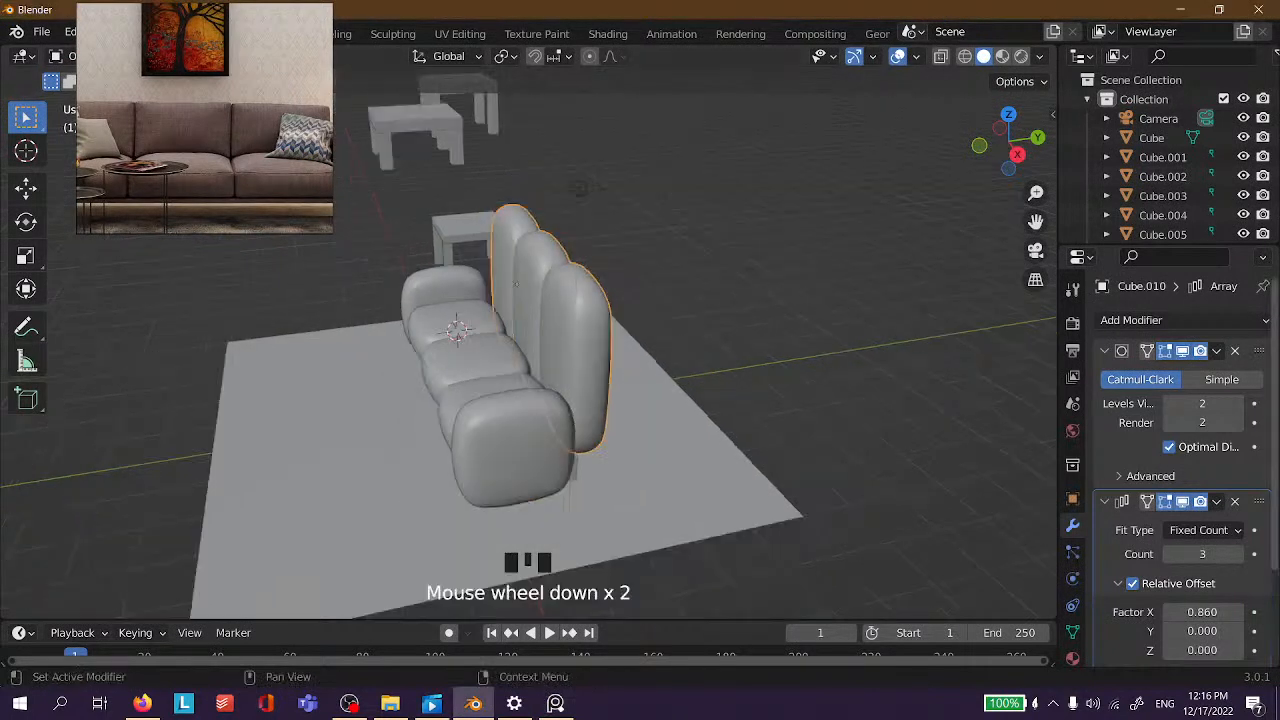
left_click(1238, 502)
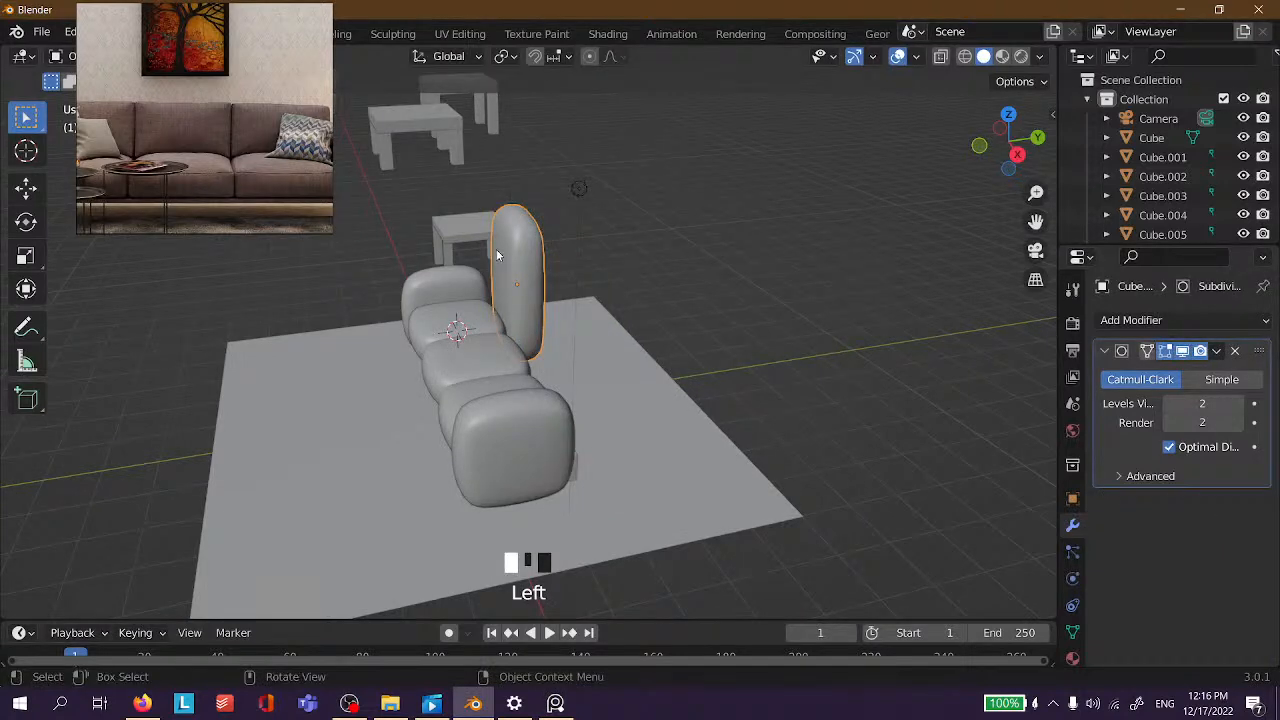
Stretch the single back cushion along X to about 3.56 times its width and position it behind the three seats.
scroll(500, 256, "up", 2)
middle_click_drag(502, 252, 632, 262)
key("s")
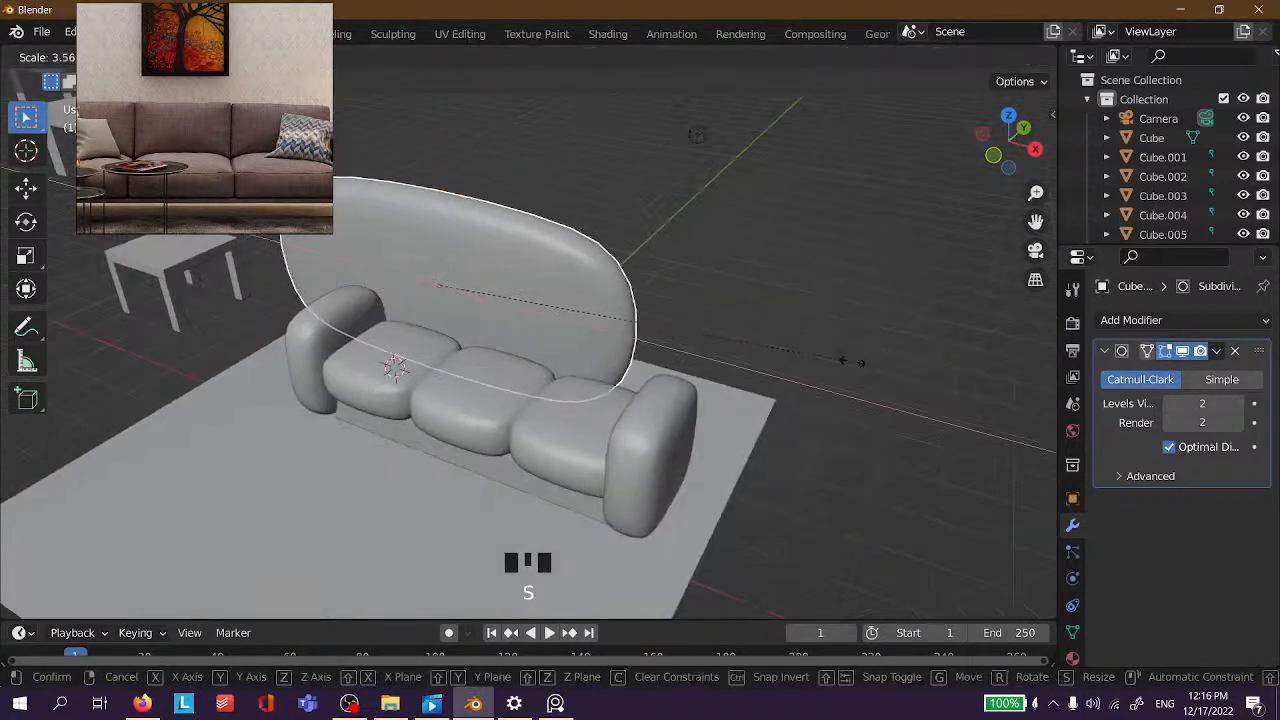
left_click(844, 360)
key("g")
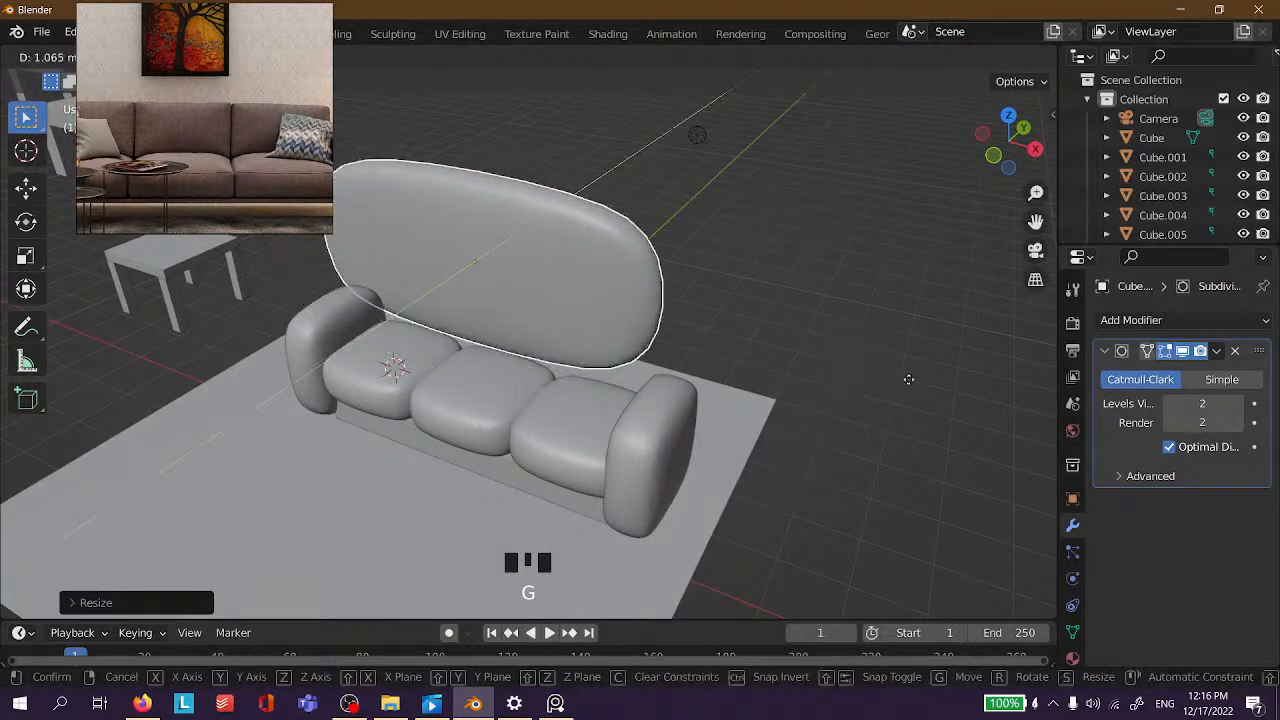
key("x")
left_click(757, 277)
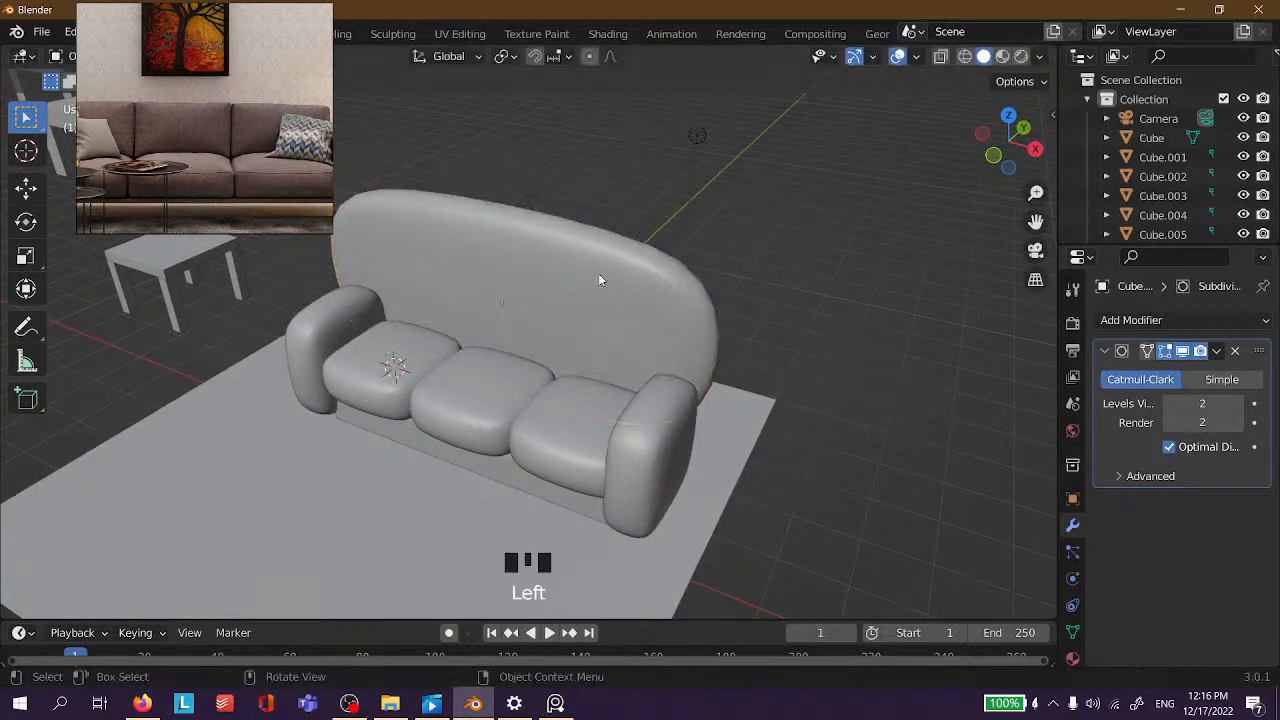
Shift the sofa backrest and rescale it so it fits behind the seat cushions and between the armrests.
scroll(491, 240, "up", 3)
middle_click_drag(491, 240, 581, 220)
scroll(500, 259, "down", 2)
middle_click_drag(500, 259, 501, 304)
key("g")
left_click(501, 304)
key("g")
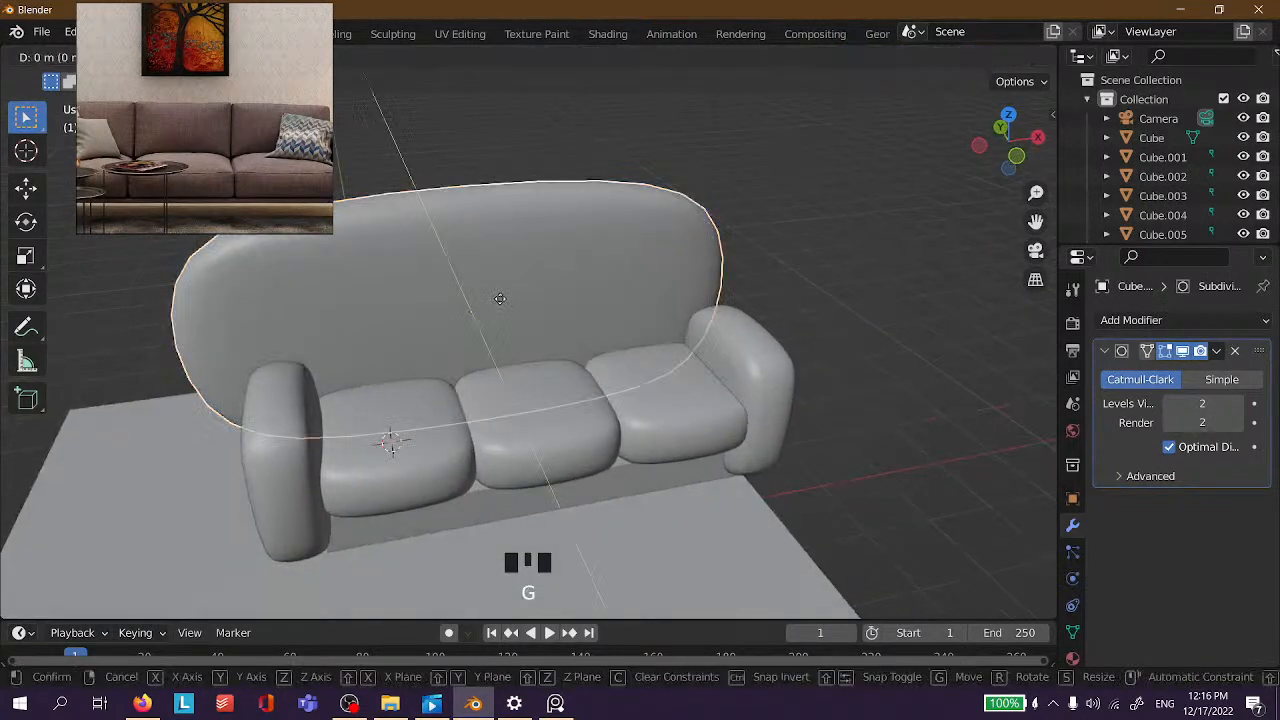
left_click(542, 304)
key("s")
left_click(530, 302)
Move the backrest along the Y axis until it sits against the rear of the seat cushions.
scroll(784, 264, "up", 3)
middle_click_drag(784, 264, 549, 277)
left_click(549, 272)
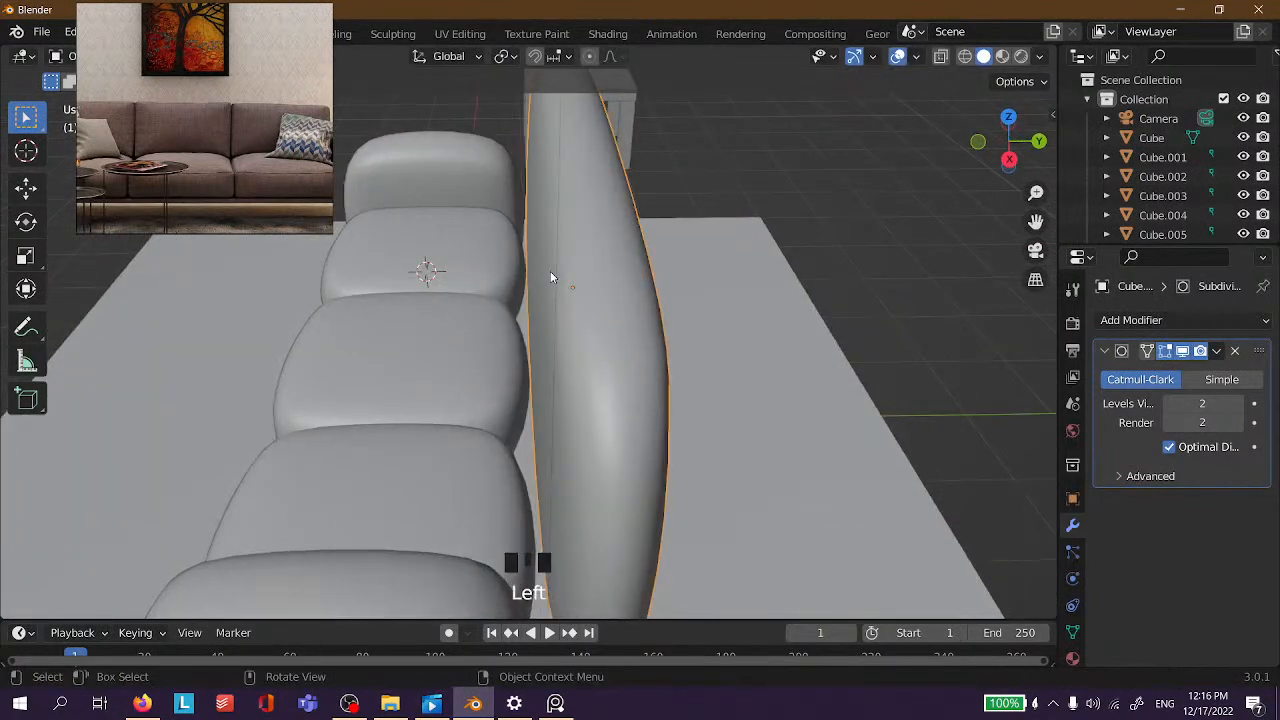
key("g")
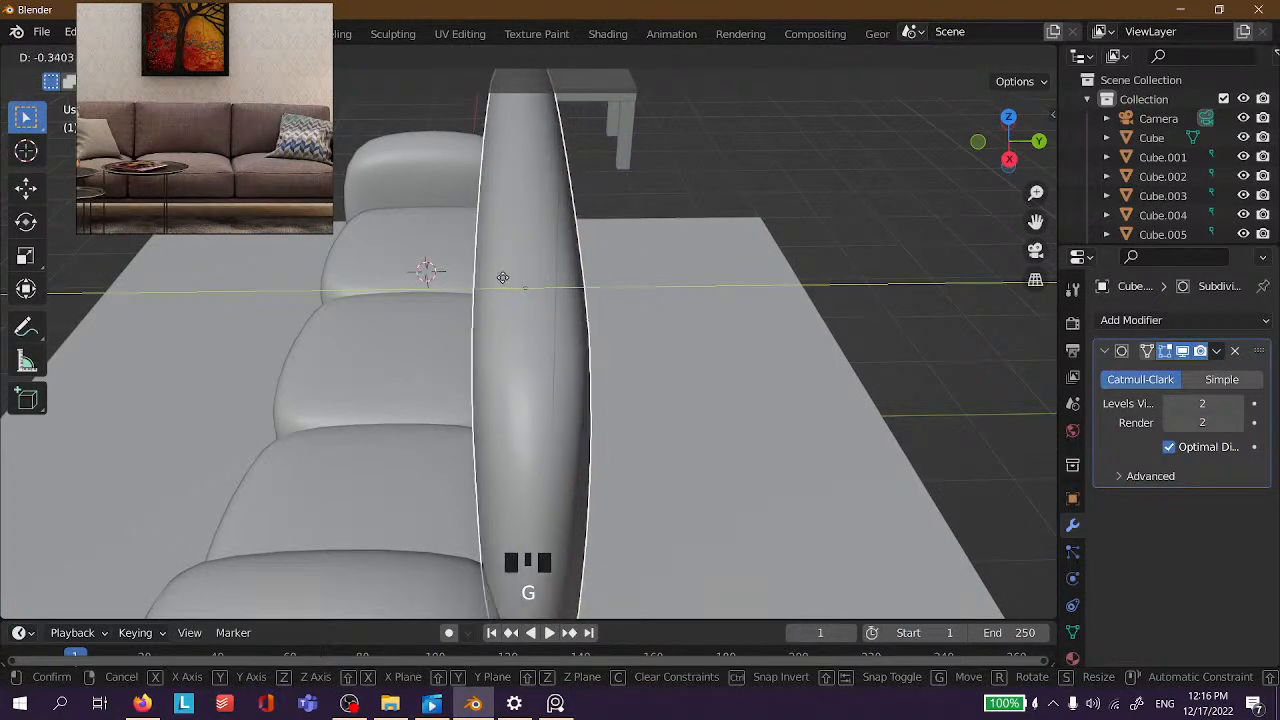
left_click(495, 274)
Save the scene as "lesson 1" in the TAG 2cc project folder.
middle_click_drag(886, 209, 775, 222)
left_click(794, 200)
scroll(722, 239, "down", 4)
left_click(724, 238)
key("ctrl+s")
left_click(1049, 605)
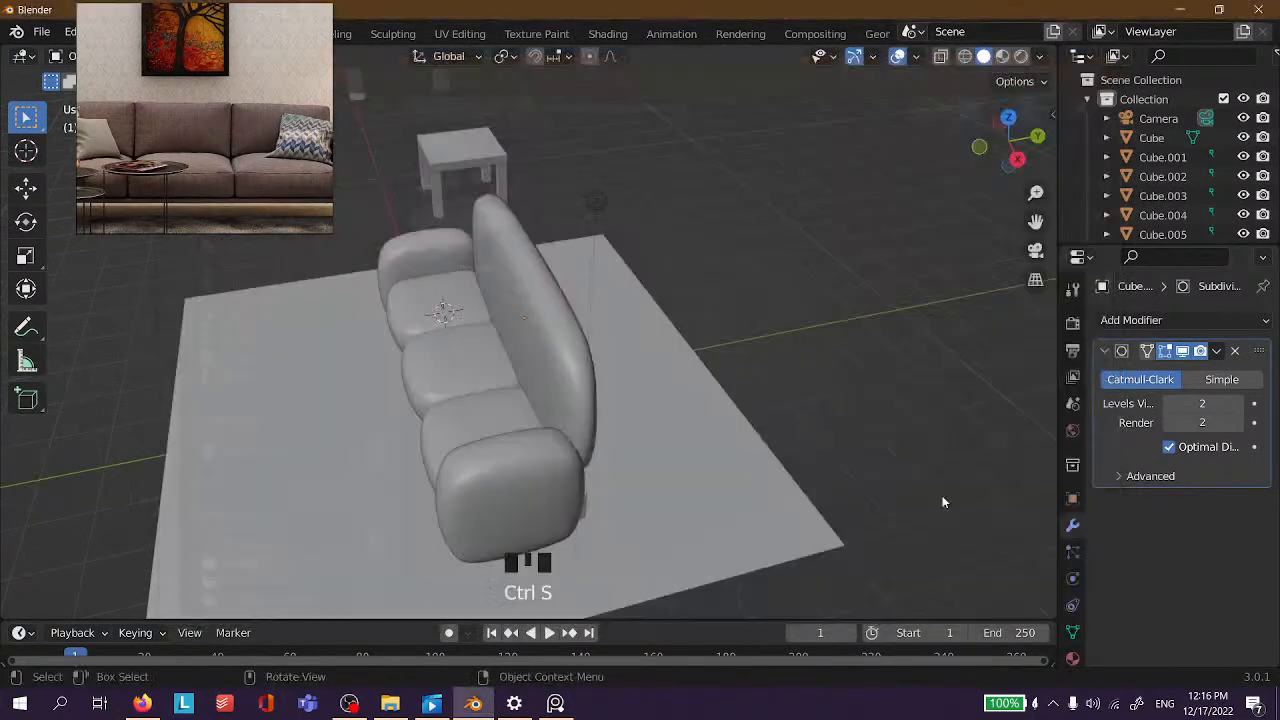
middle_click_drag(769, 292, 717, 240)
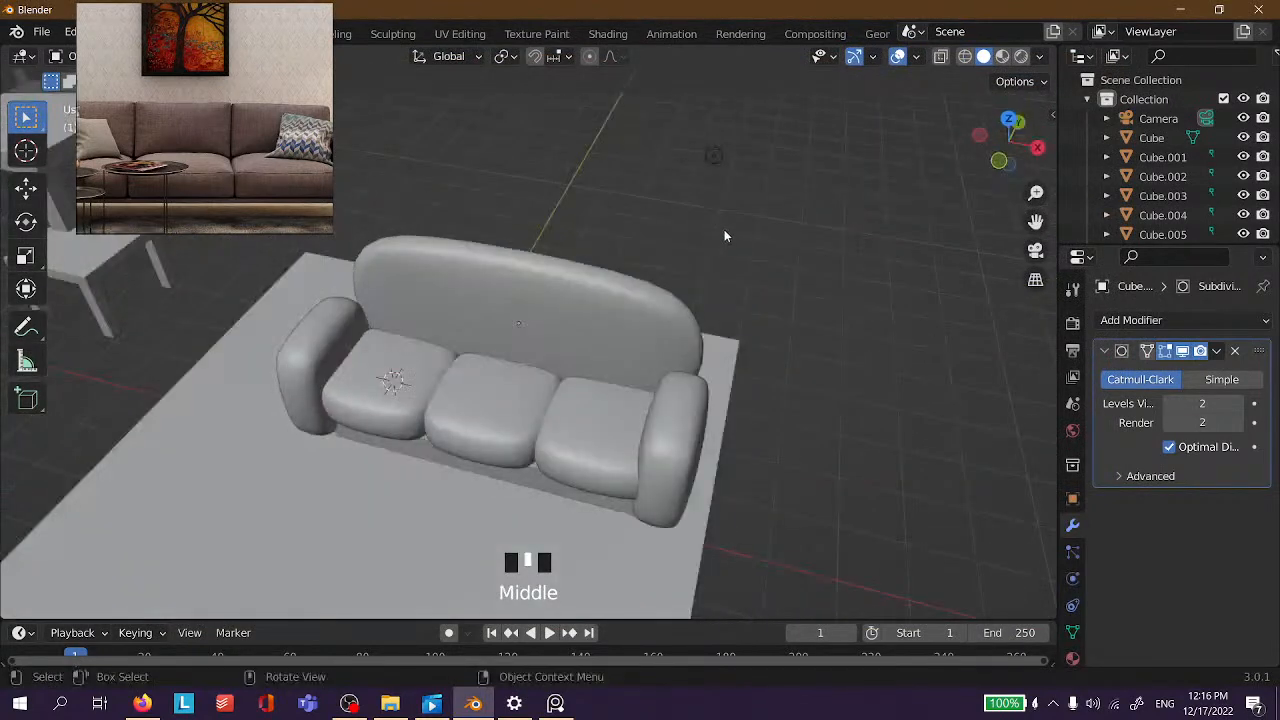
key("ctrl+s")
left_click(489, 612)
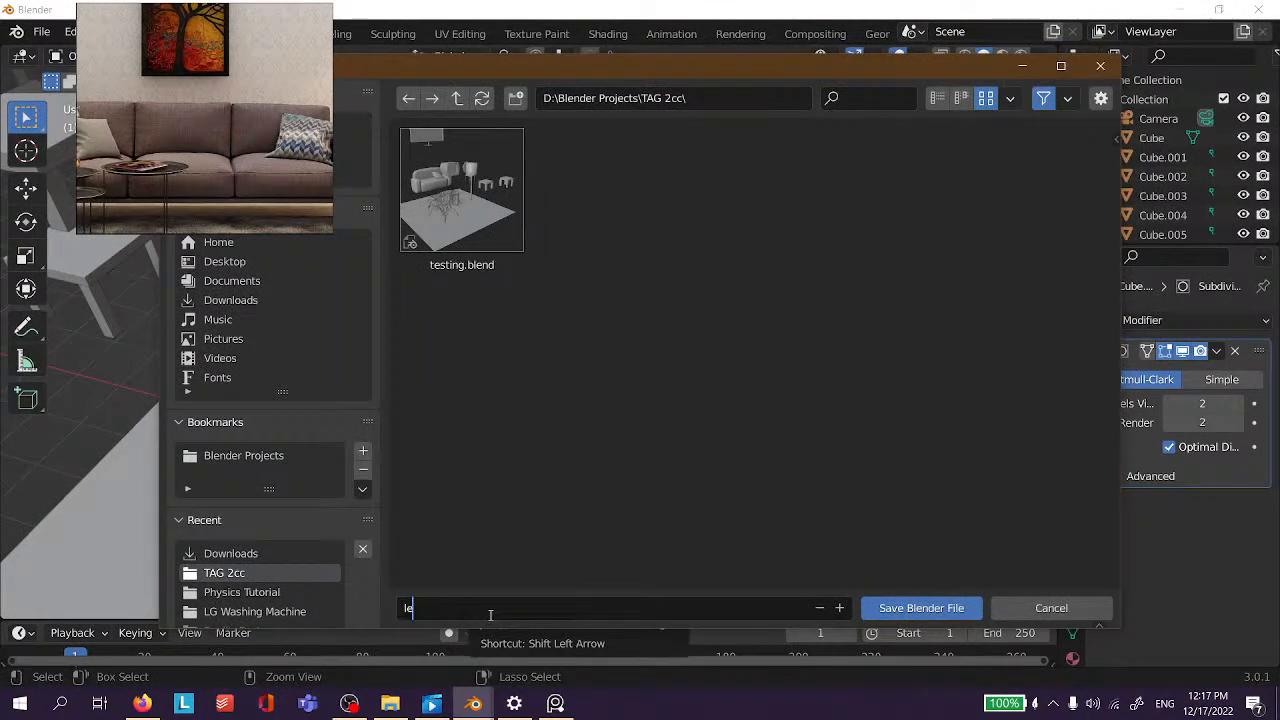
key("Return")
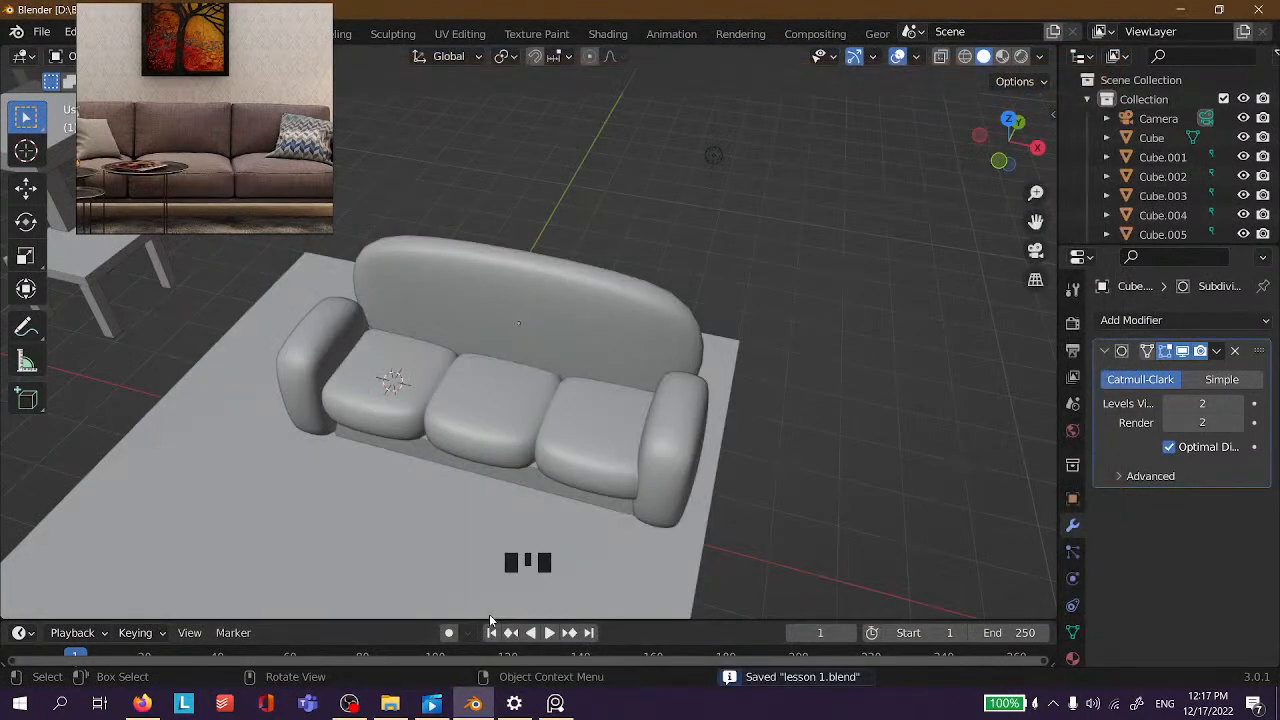
Check the finished sofa from the front and save the existing lesson 1 file again.
left_click(776, 293)
key("ctrl+s")
scroll(753, 302, "up", 3)
left_click(423, 390)
middle_click_drag(423, 390, 579, 242)
left_click(828, 217)
scroll(823, 225, "down", 3)
left_click(808, 232)
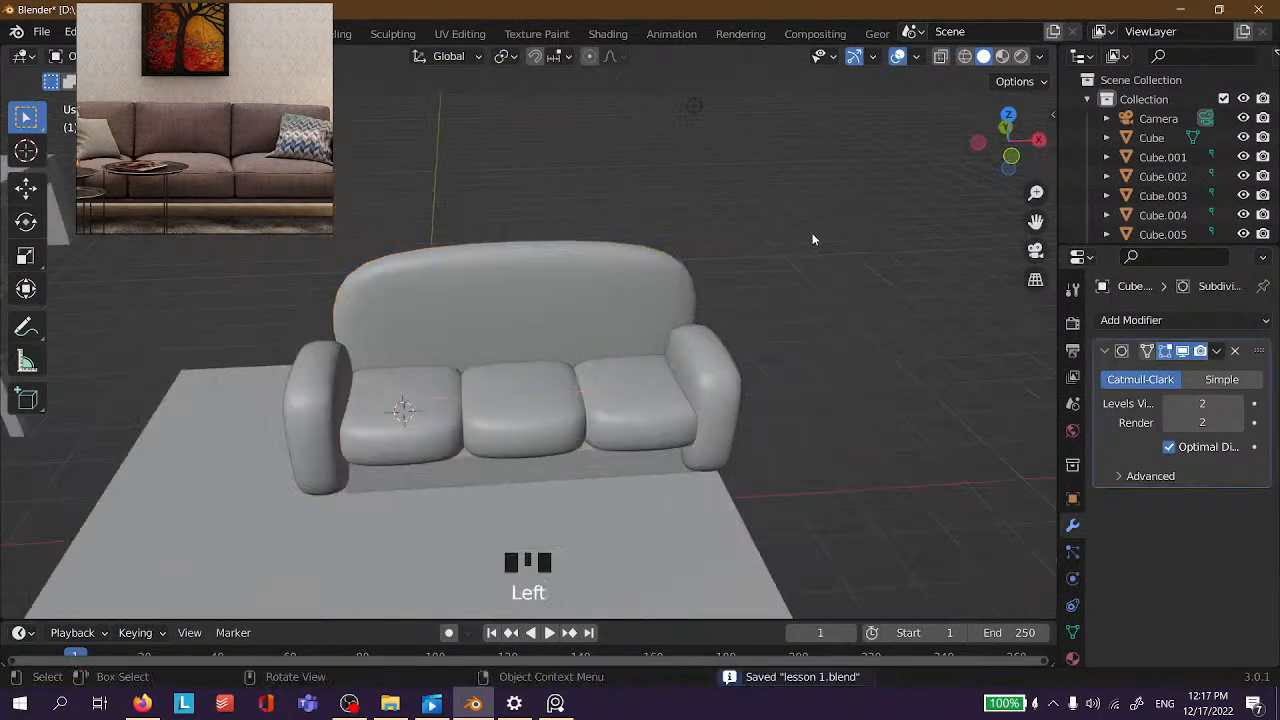
scroll(770, 235, "down", 2)
key("ctrl+s")
Examine the shape of the beige throw pillow in the reference photo.
scroll(741, 248, "up", 4)
middle_click_drag(772, 248, 727, 241)
scroll(625, 241, "down", 3)
scroll(193, 85, "up", 4)
scroll(197, 90, "down", 4)
scroll(195, 91, "up", 4)
scroll(195, 91, "down", 4)
scroll(196, 92, "up", 3)
middle_click_drag(251, 171, 441, 115)
scroll(173, 110, "up", 4)
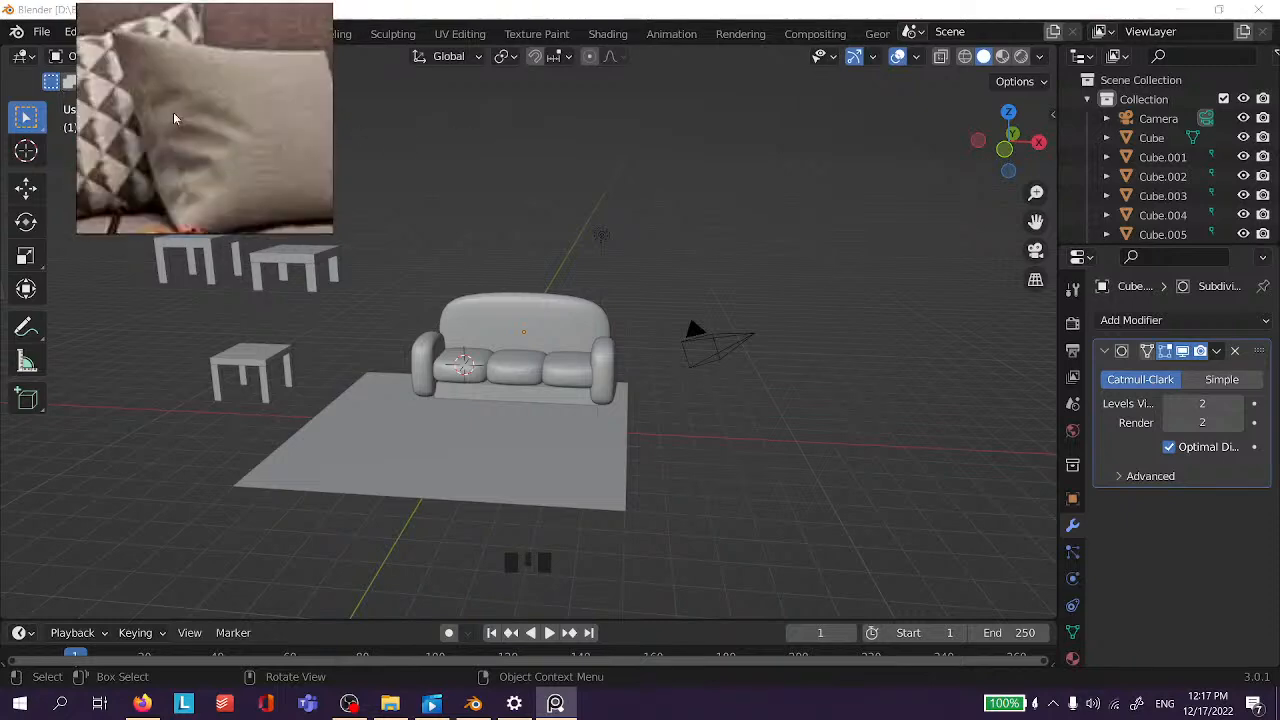
middle_click_drag(173, 110, 220, 104)
scroll(662, 345, "up", 6)
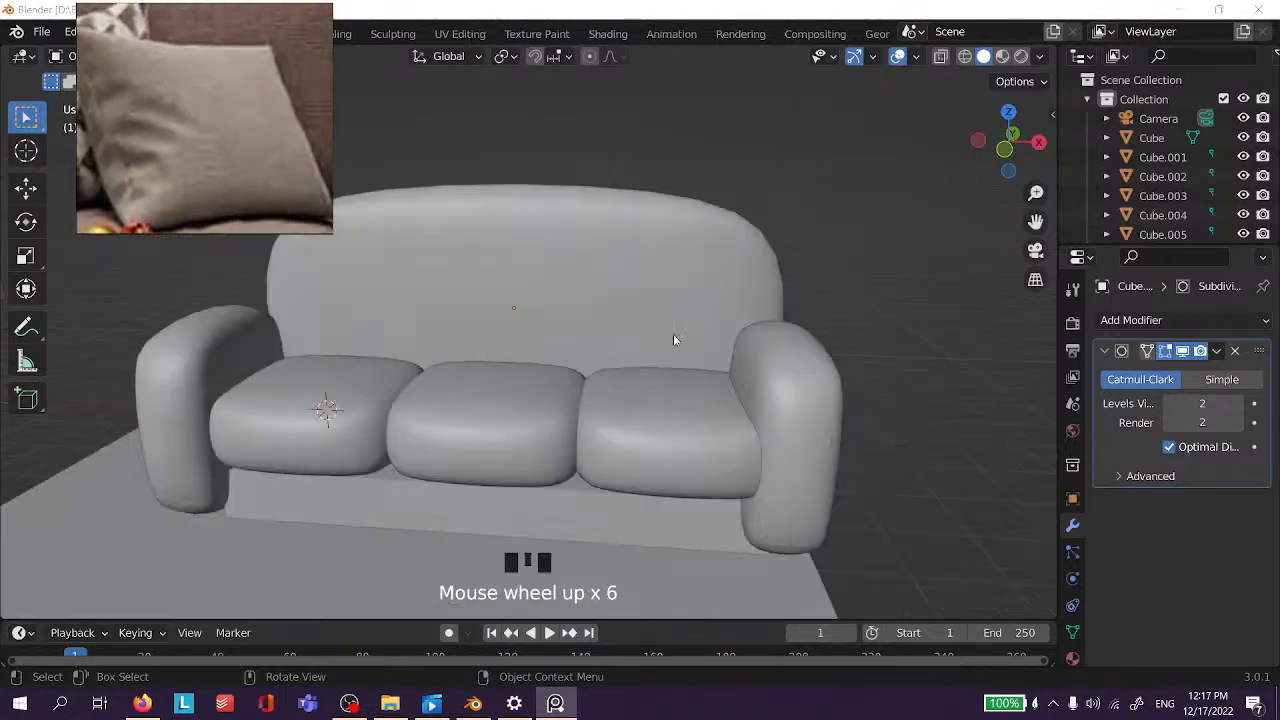
left_click(662, 345)
scroll(680, 364, "down", 3)
left_click(684, 364)
scroll(740, 358, "up", 3)
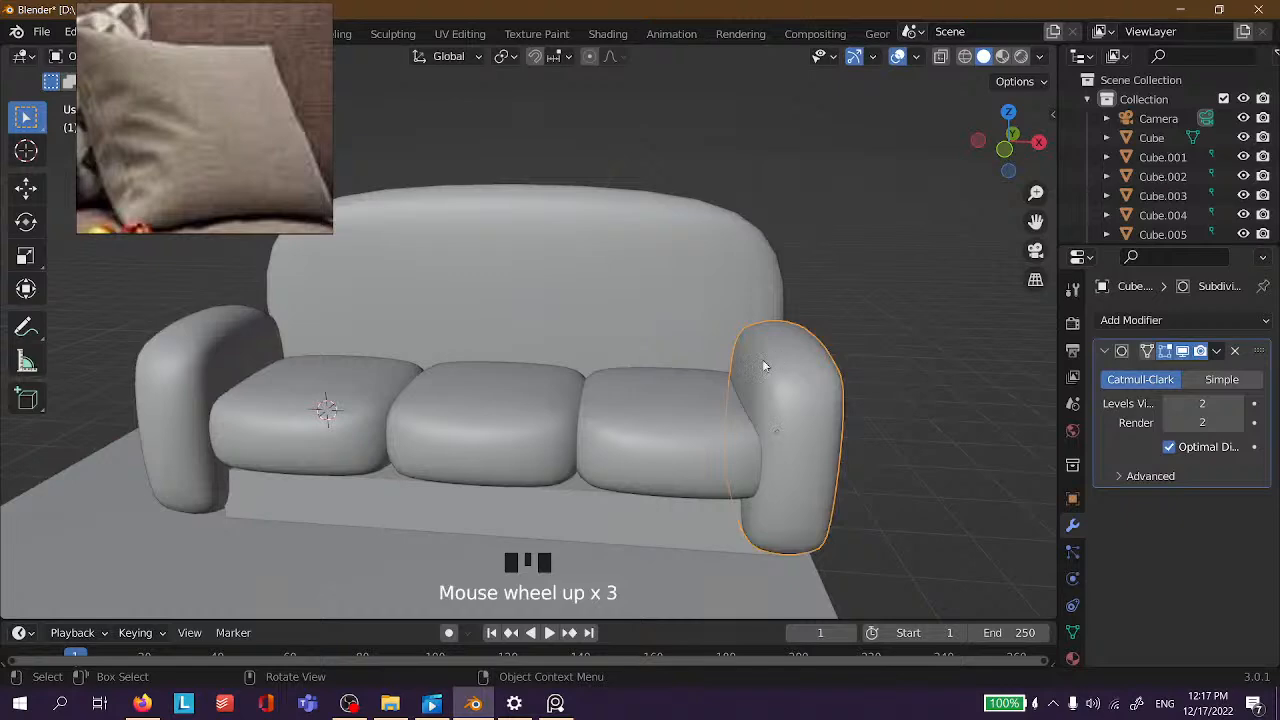
middle_click_drag(769, 355, 656, 360)
left_click(470, 358)
Add a cube and place it in the empty space above the sofa.
scroll(470, 352, "down", 4)
left_click(439, 248)
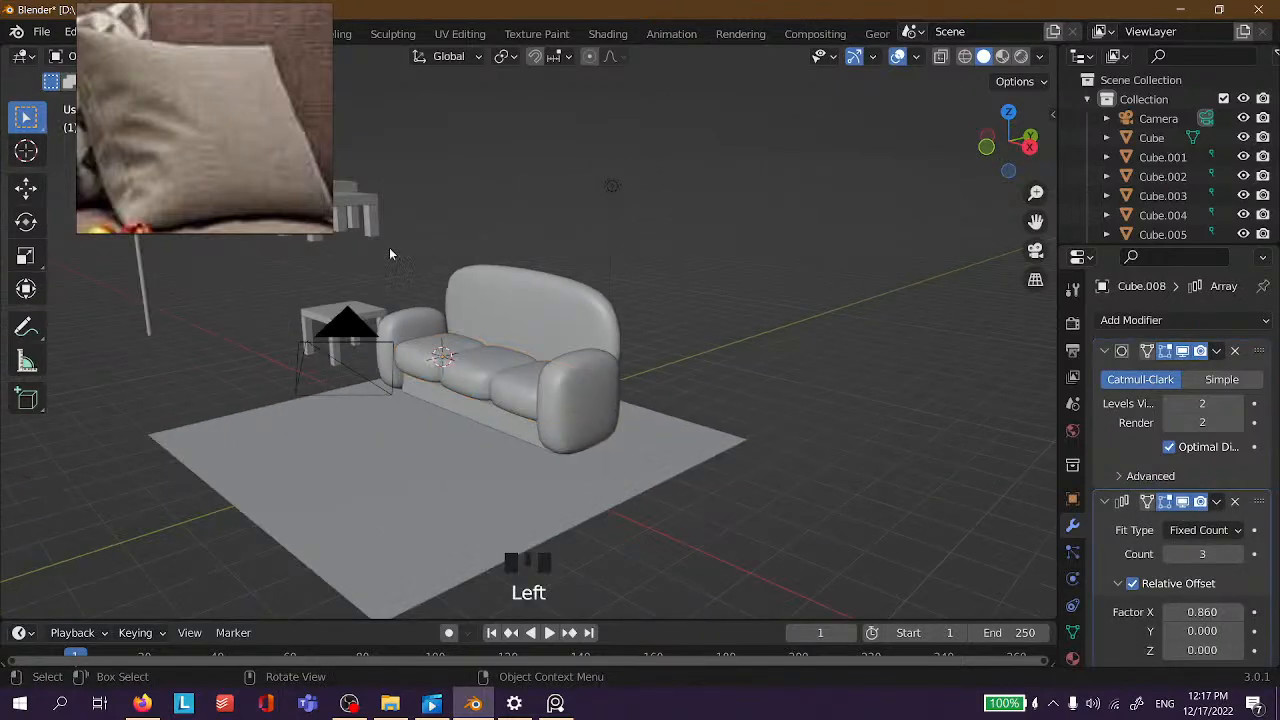
key("shift+a")
mouse_move(436, 262)
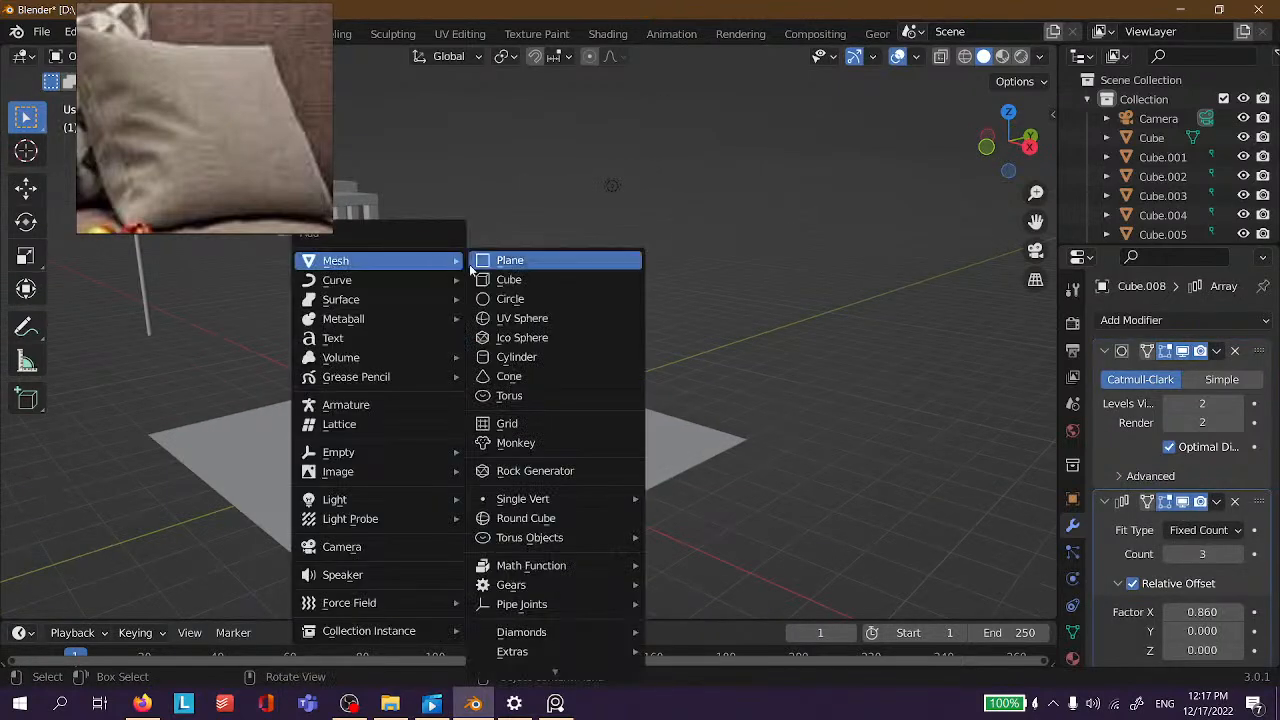
left_click(508, 280)
key("g")
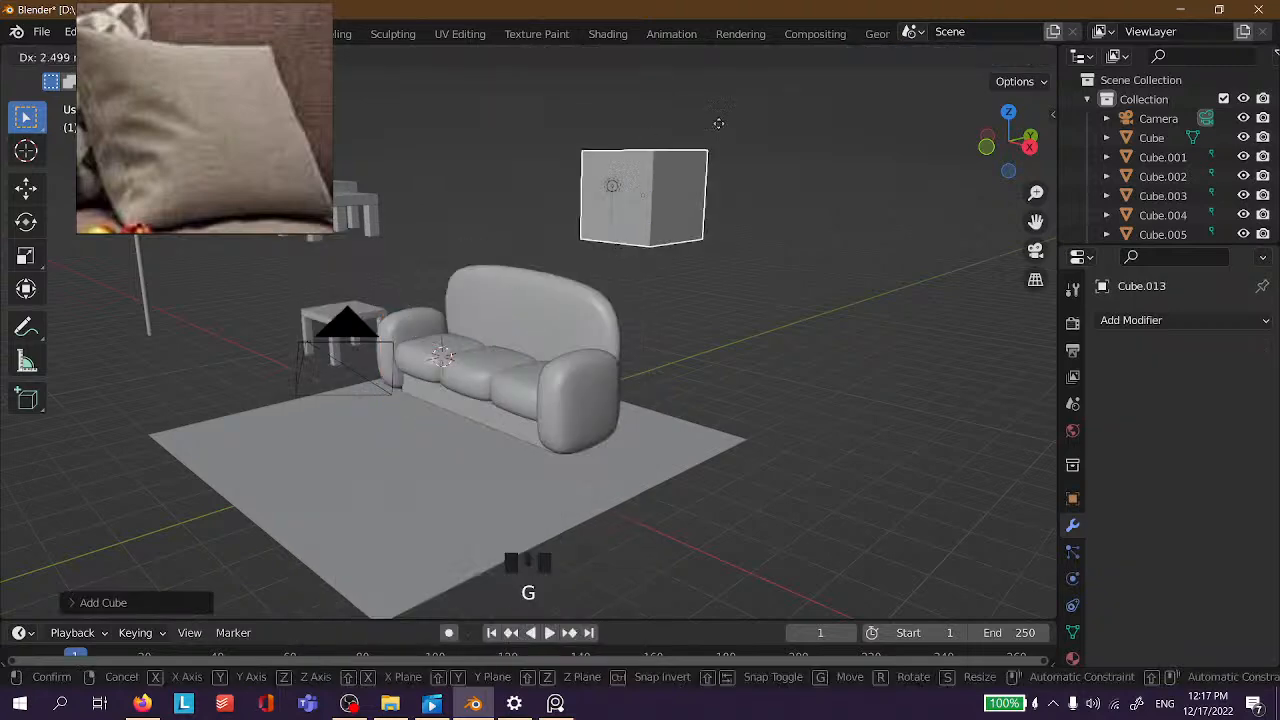
left_click(573, 125)
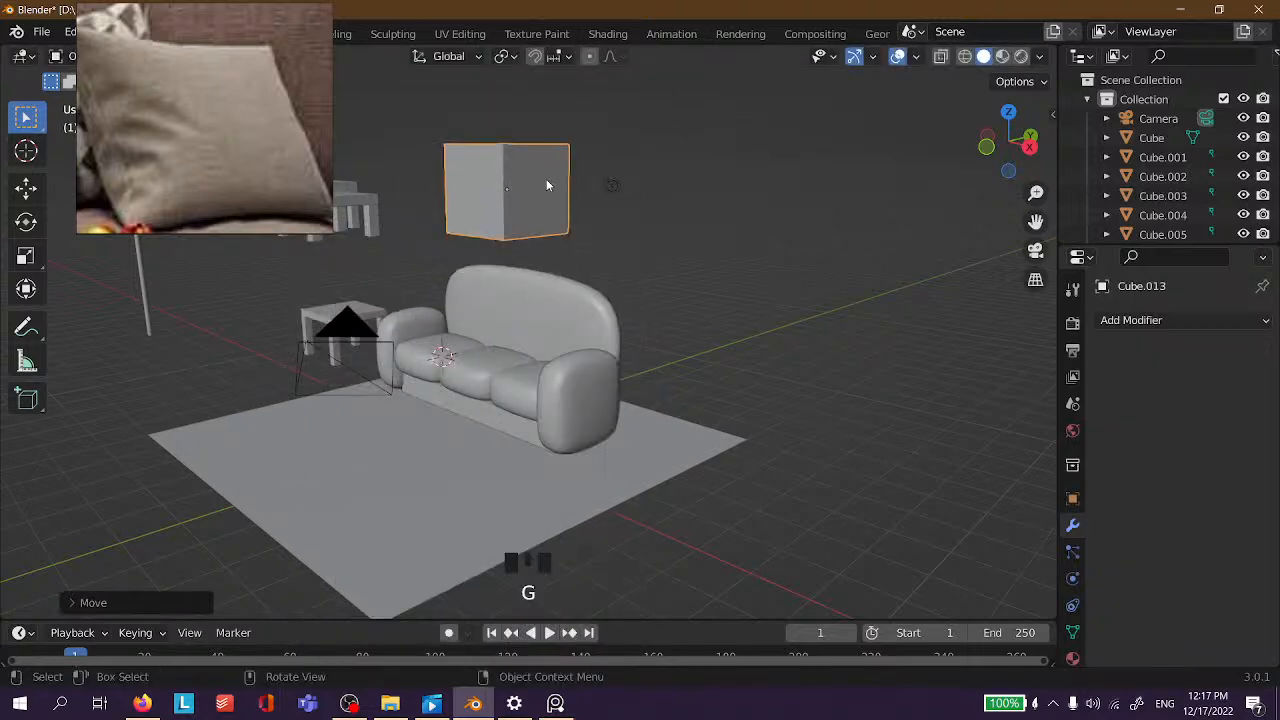
Flatten the cube along Z to about 0.29 of its height as the base for a throw pillow.
key("s")
key("z")
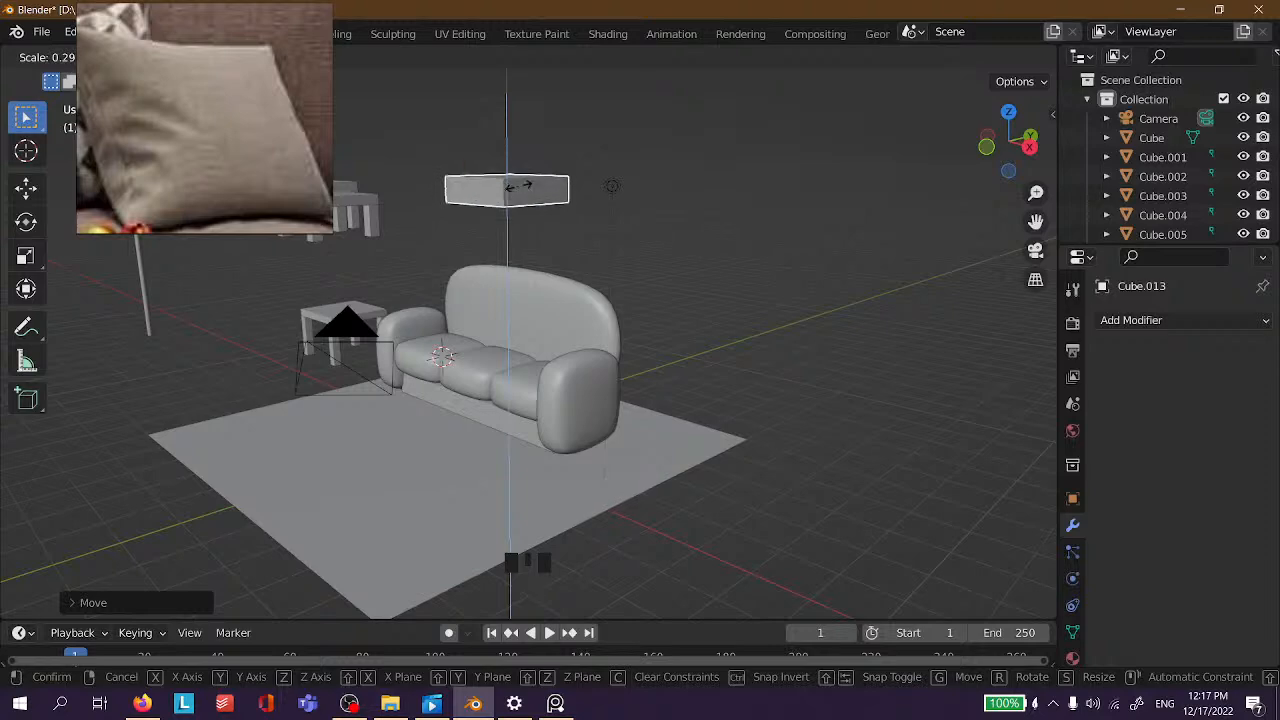
left_click(517, 187)
scroll(517, 155, "up", 3)
middle_click_drag(517, 157, 625, 422)
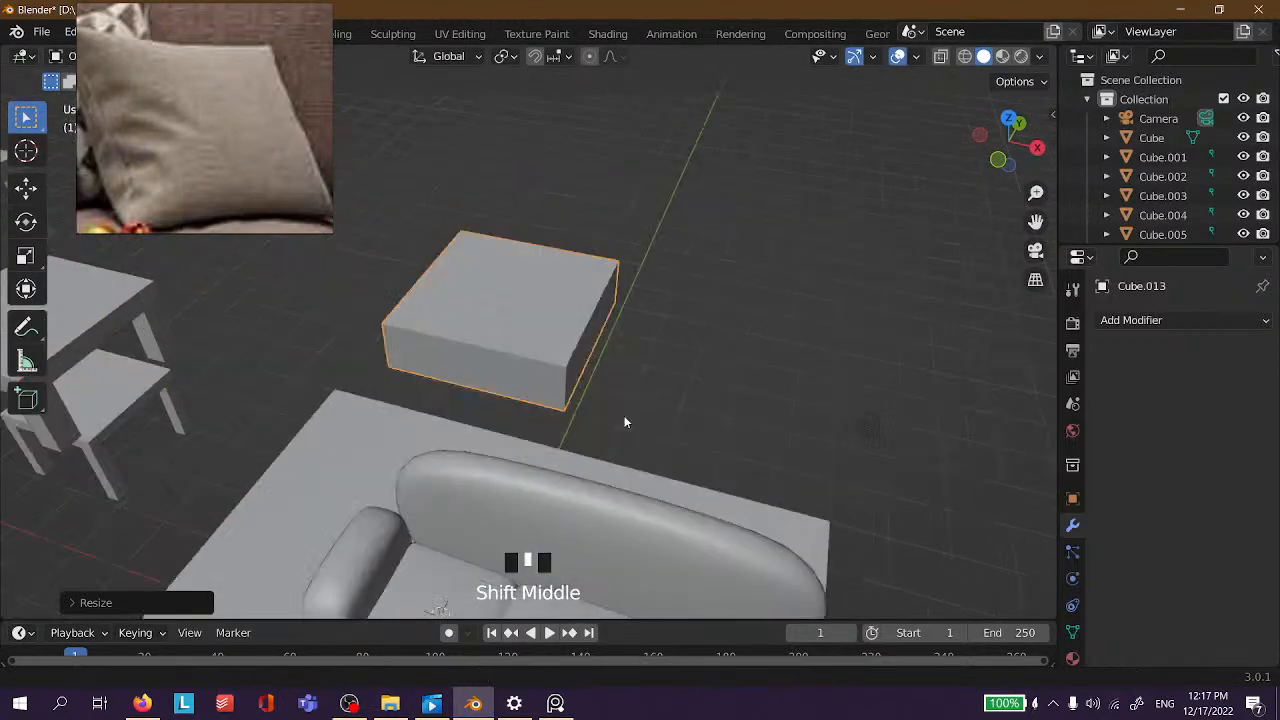
scroll(600, 289, "up", 2)
middle_click_drag(600, 289, 675, 262, "shift")
scroll(794, 283, "down", 3)
Bevel the edges of the whole flattened pillow cube in Edit Mode.
left_click(620, 238)
left_click(594, 268)
key("ctrl+b")
key("Tab")
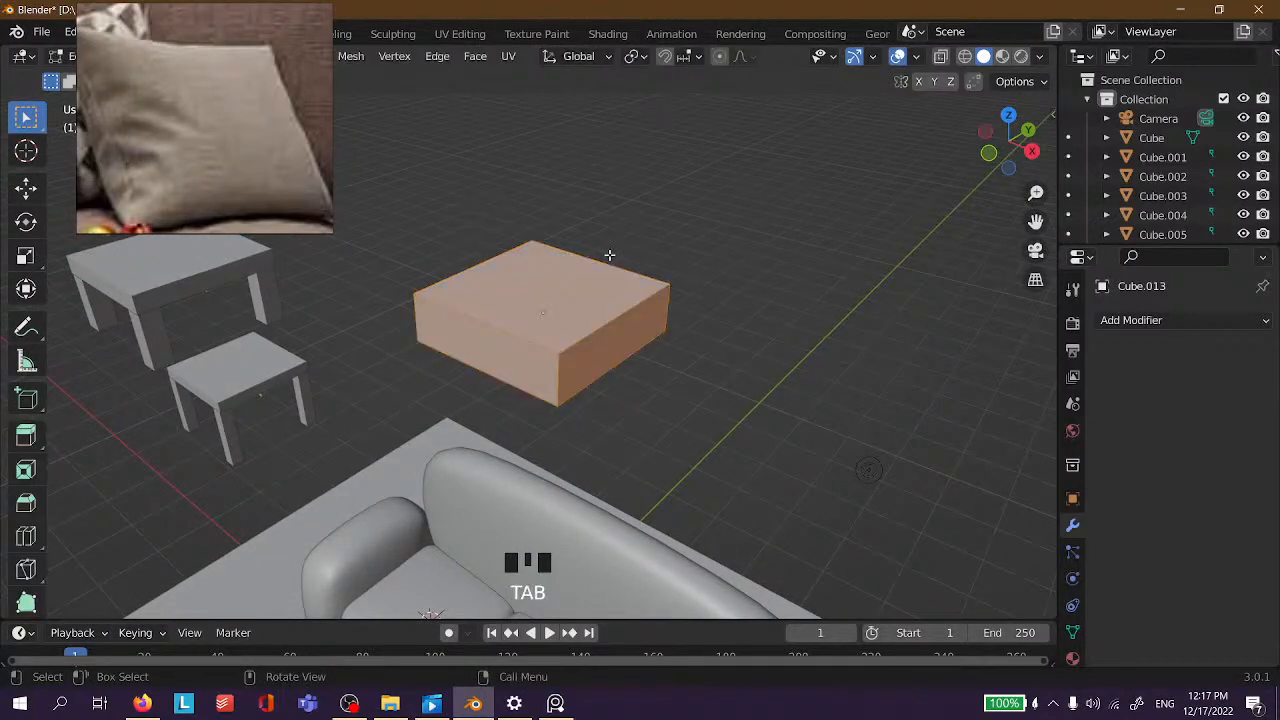
key("ctrl+b")
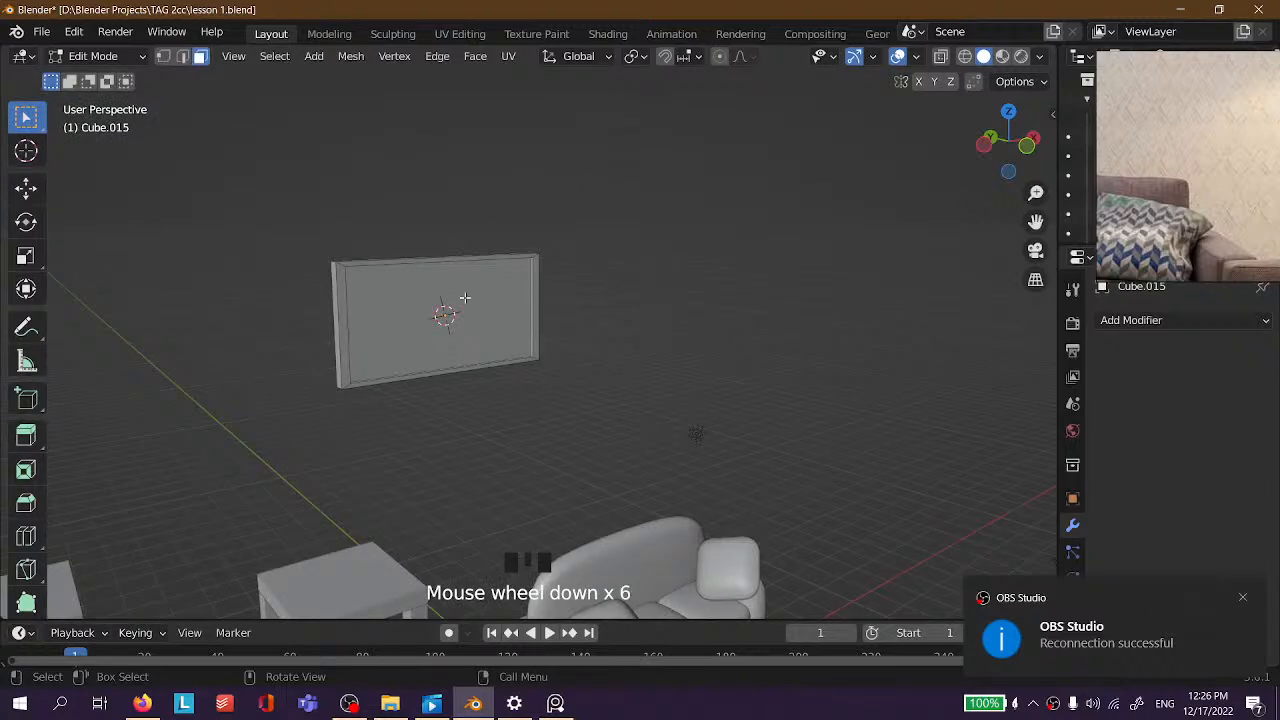
Inspect the recessed front face and surrounding frame of the rectangular wall panel from several angles.
left_click(465, 297)
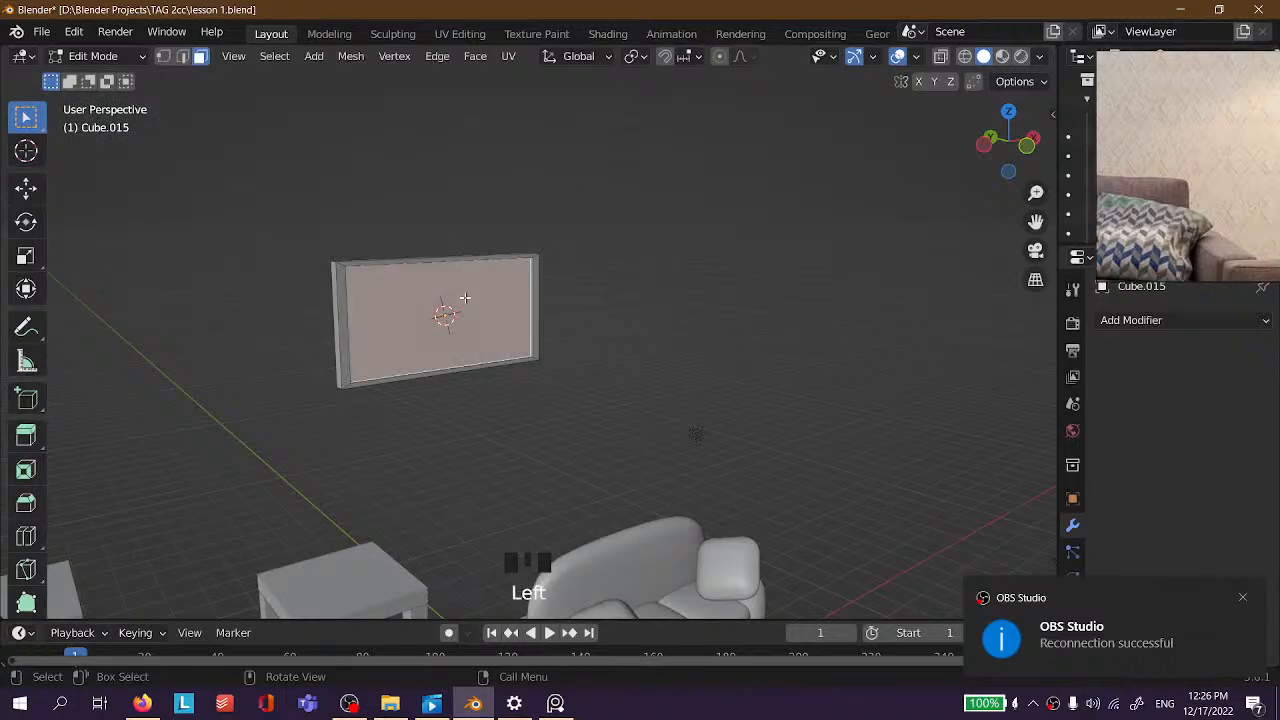
scroll(478, 292, "up", 3)
middle_click_drag(478, 292, 577, 302)
scroll(577, 302, "up", 2)
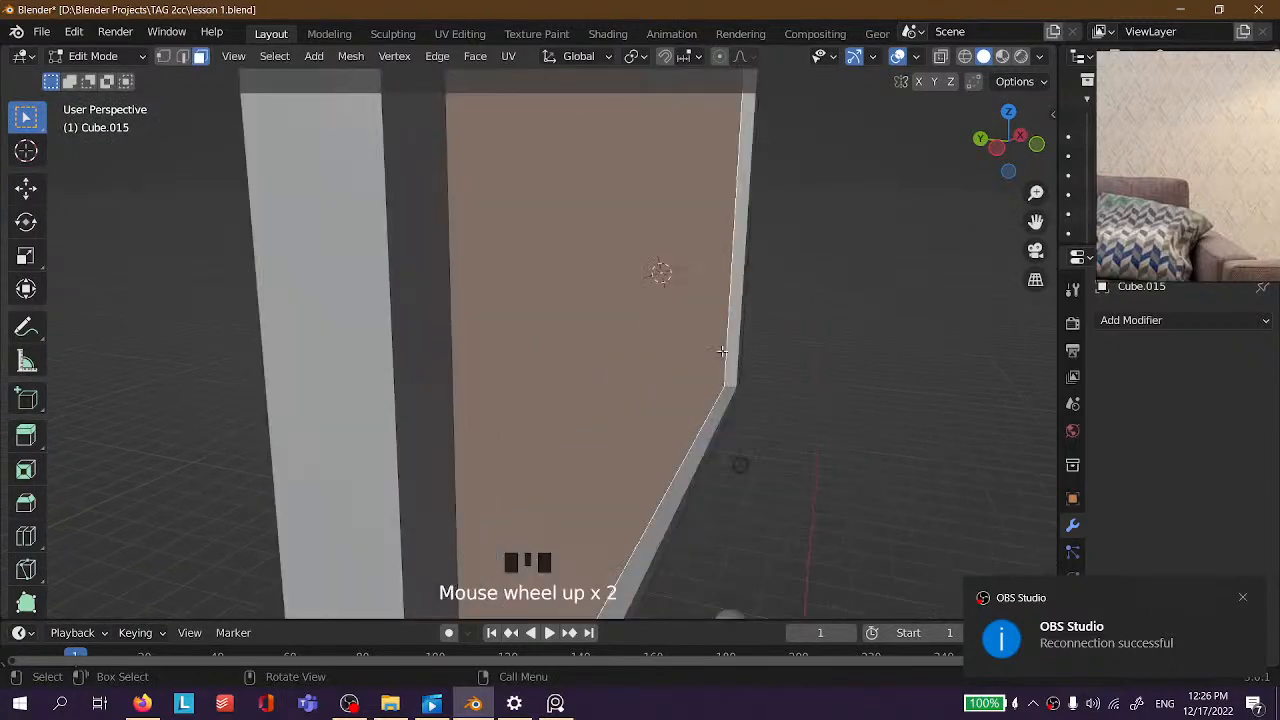
scroll(715, 340, "down", 3)
left_click(706, 323)
left_click(629, 306)
middle_click_drag(629, 306, 574, 306)
left_click(576, 306)
left_click(506, 298)
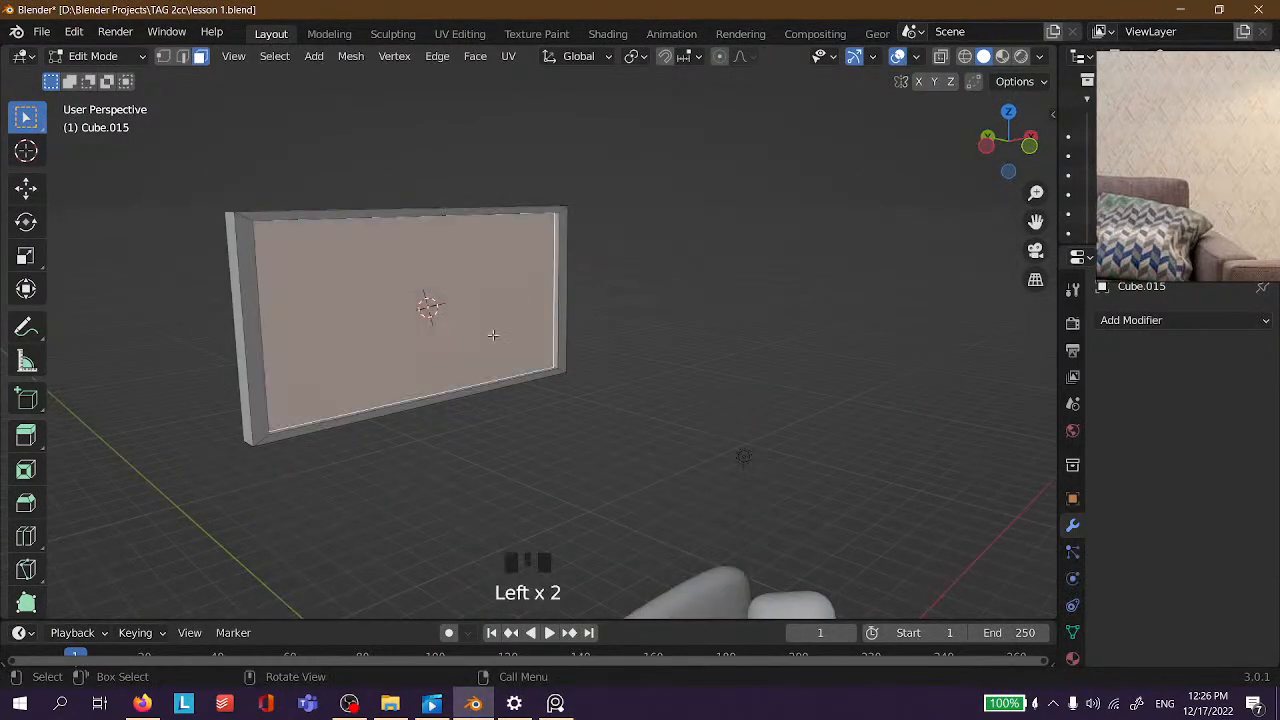
middle_click_drag(493, 335, 563, 347)
Snap the 3D cursor to the underside face of the panel's frame and return to Object Mode.
left_click(763, 276)
scroll(669, 331, "up", 4)
middle_click_drag(640, 318, 559, 196)
left_click(453, 194)
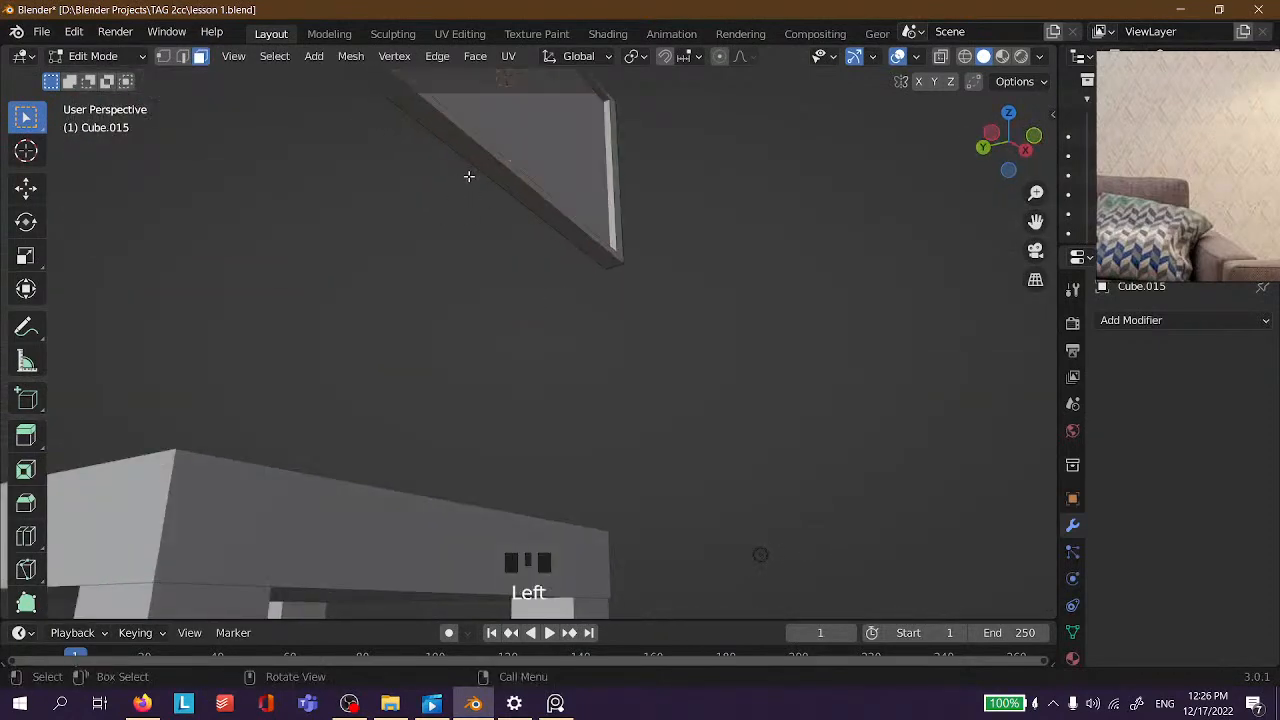
key("Tab")
key("Tab")
left_click(506, 171)
key("shift+s")
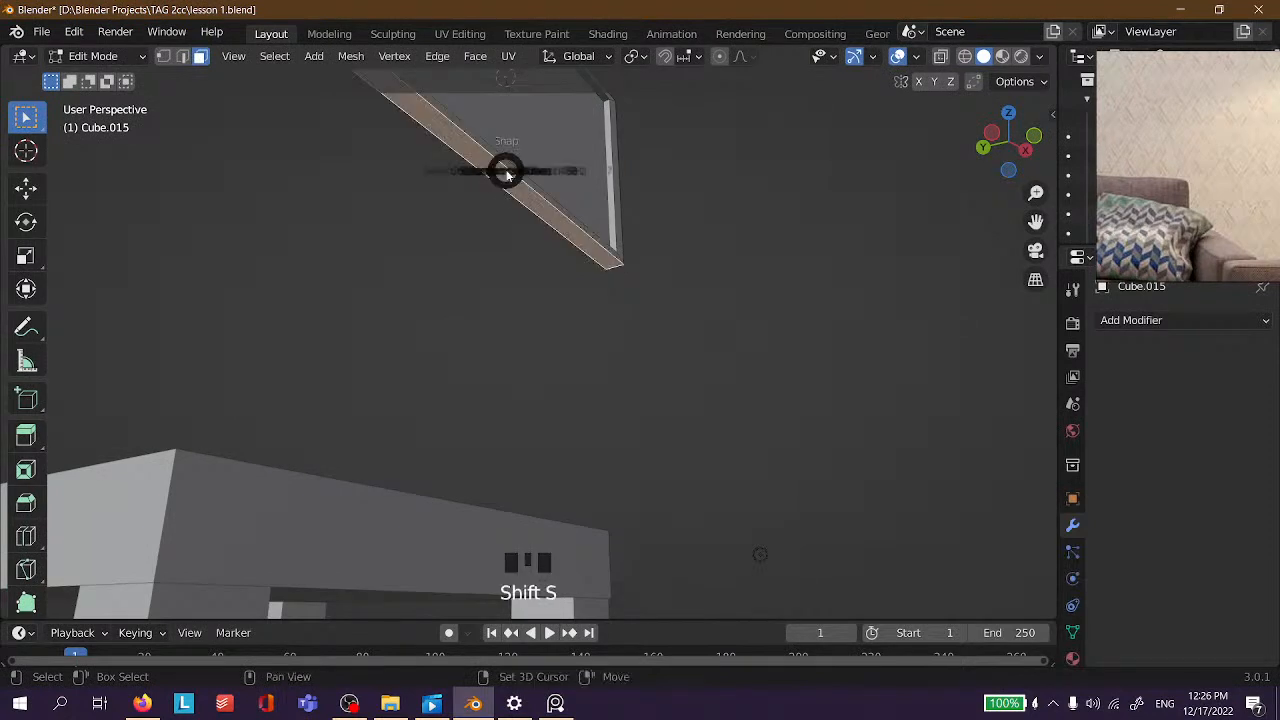
left_click(473, 300)
middle_click_drag(473, 300, 509, 350)
key("Tab")
Add a cylinder at the 3D cursor under the panel and scale it down to about 0.09.
scroll(572, 355, "up", 3)
scroll(566, 336, "down", 2)
scroll(566, 337, "down", 1)
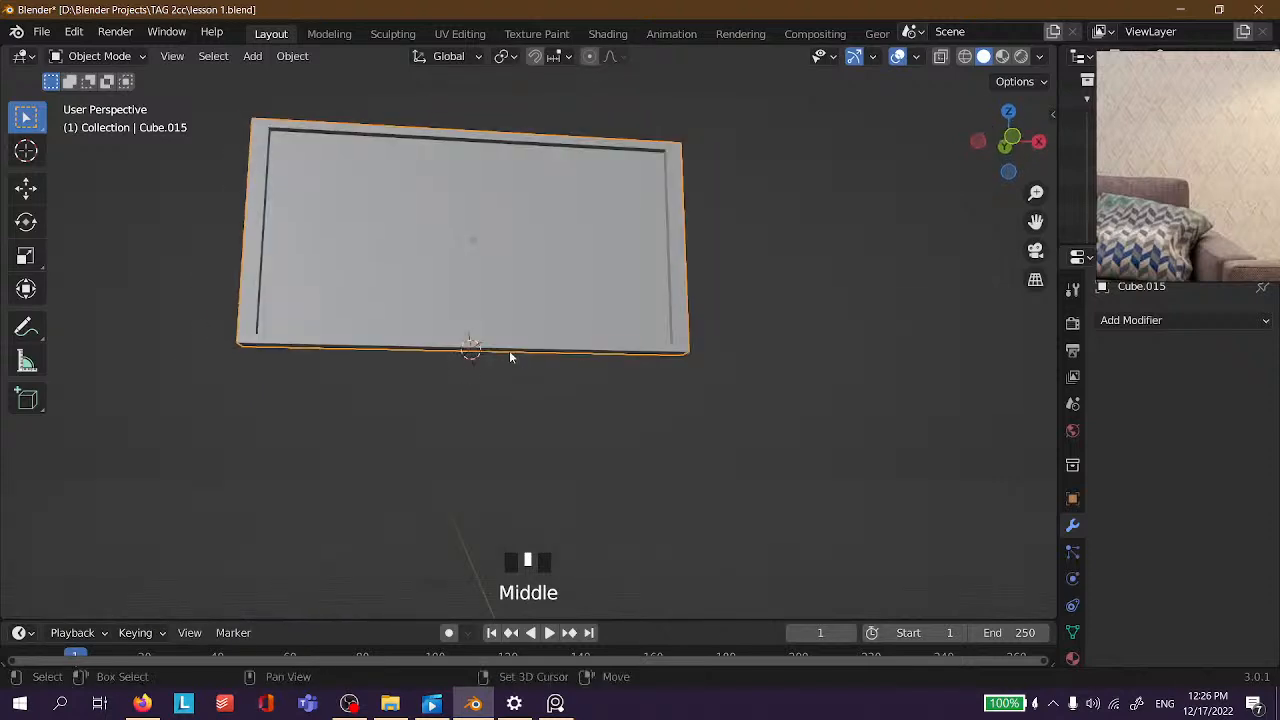
key("shift+a")
mouse_move(453, 294)
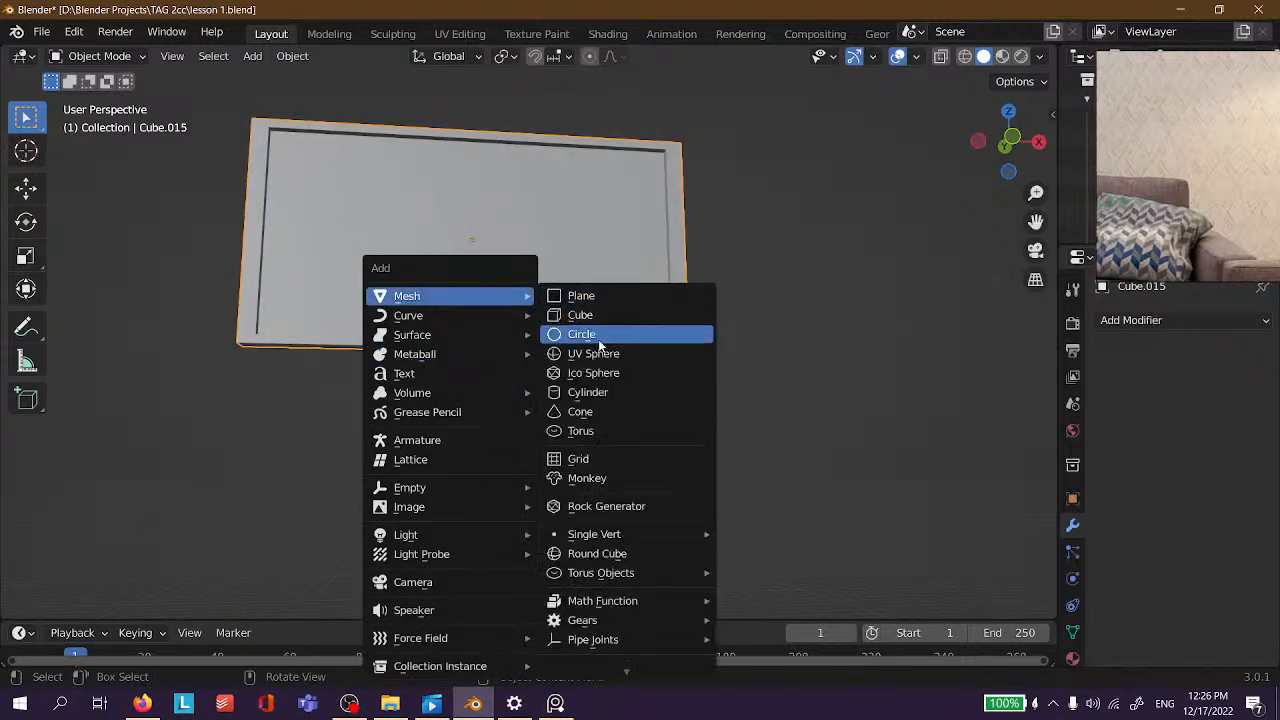
left_click(618, 394)
scroll(514, 339, "down", 3)
middle_click_drag(514, 339, 695, 268)
key("s")
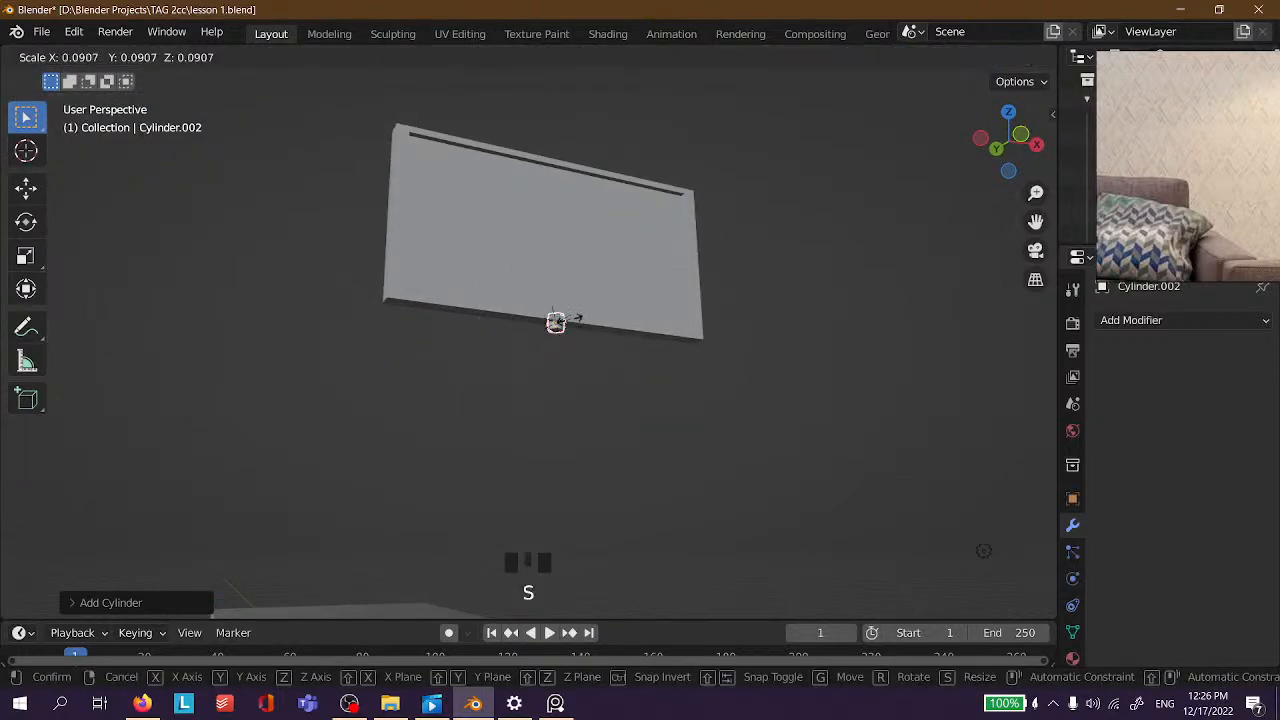
left_click(558, 323)
Lower the small cylinder along the Z axis so it is clear of the panel's bottom edge.
scroll(574, 331, "up", 2)
middle_click_drag(591, 337, 580, 346)
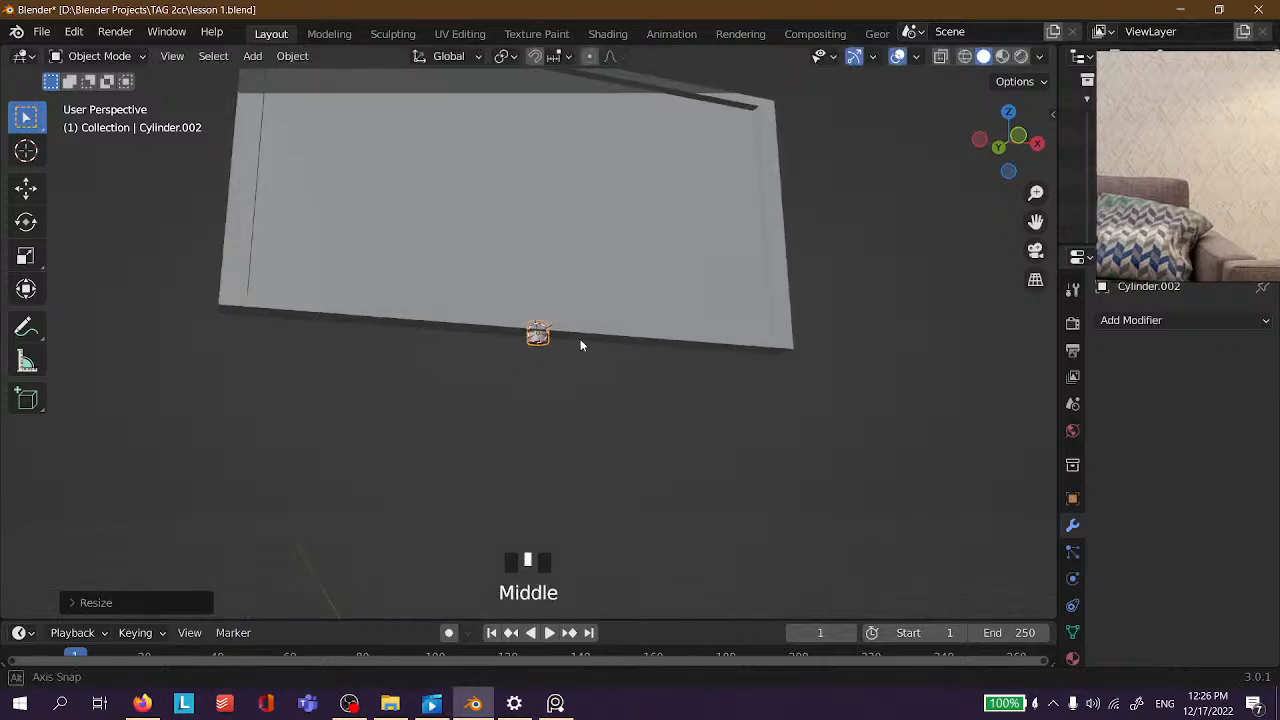
scroll(583, 344, "up", 2)
key("g")
key("z")
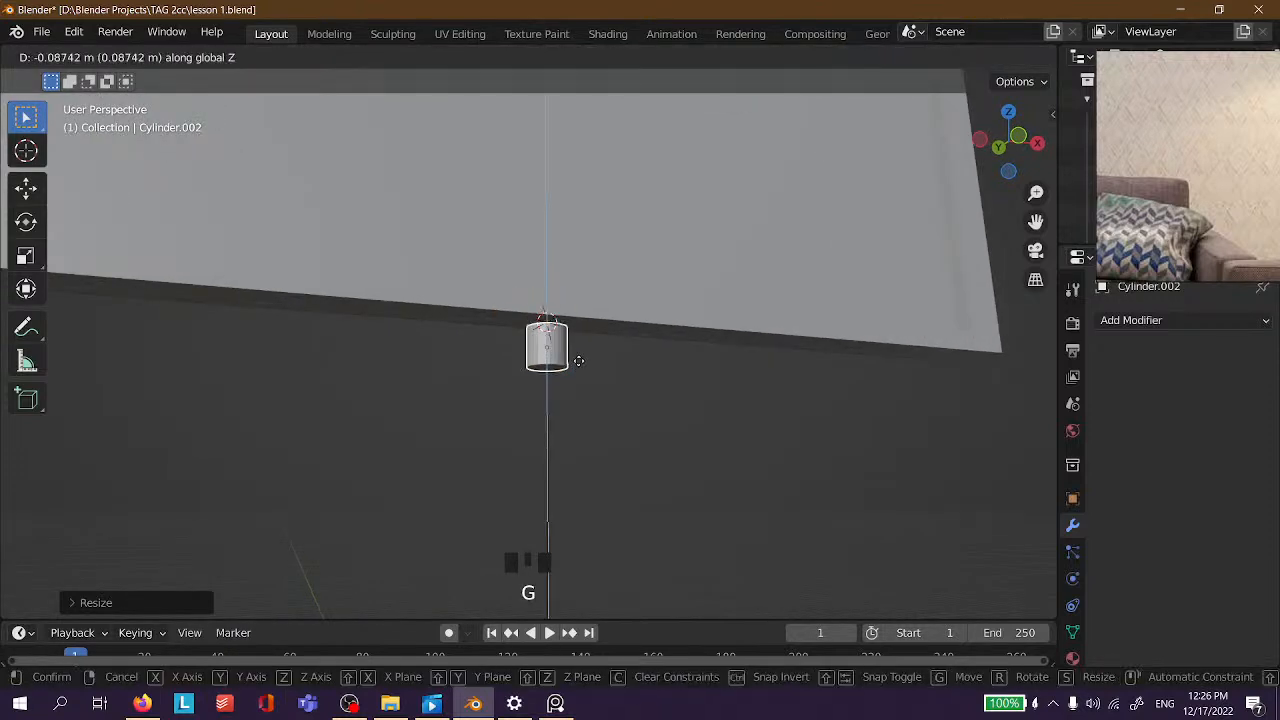
left_click(557, 480)
Snap the 3D cursor to the cylinder's top face and set the cylinder's origin to the 3D cursor.
middle_click_drag(606, 452, 768, 240)
key("Tab")
middle_click_drag(503, 381, 521, 385)
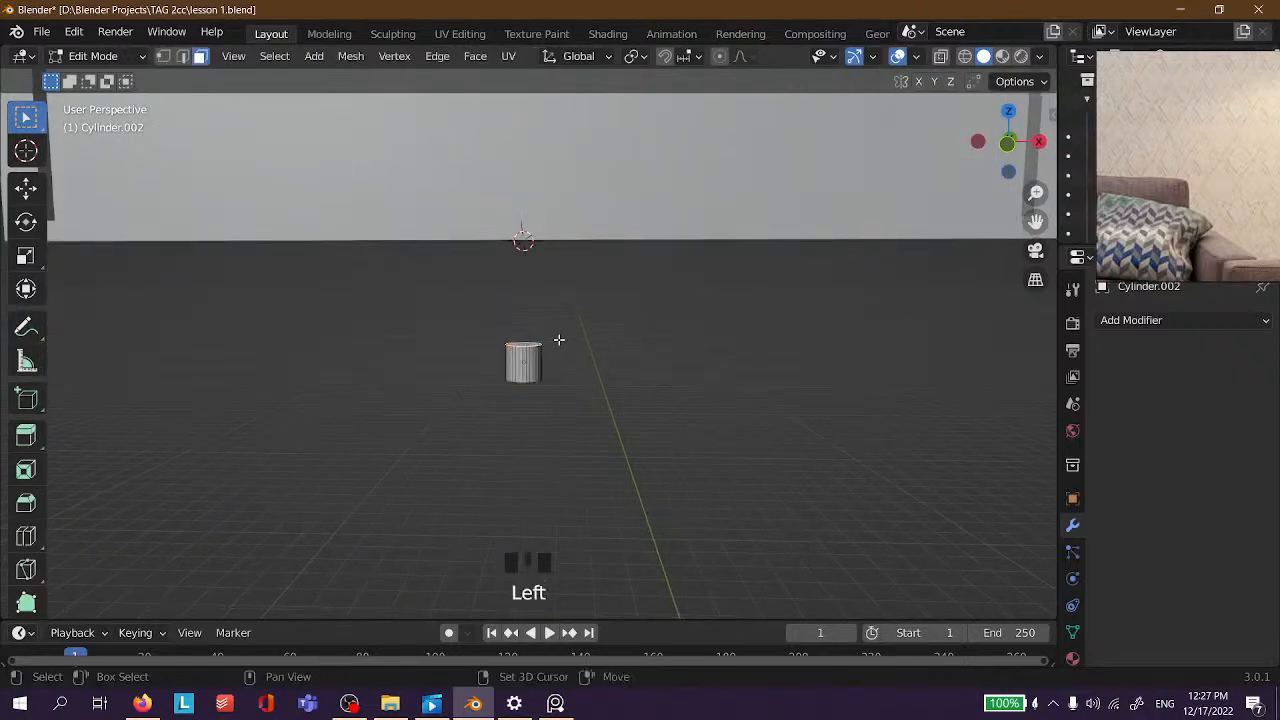
key("shift+s")
left_click(536, 452)
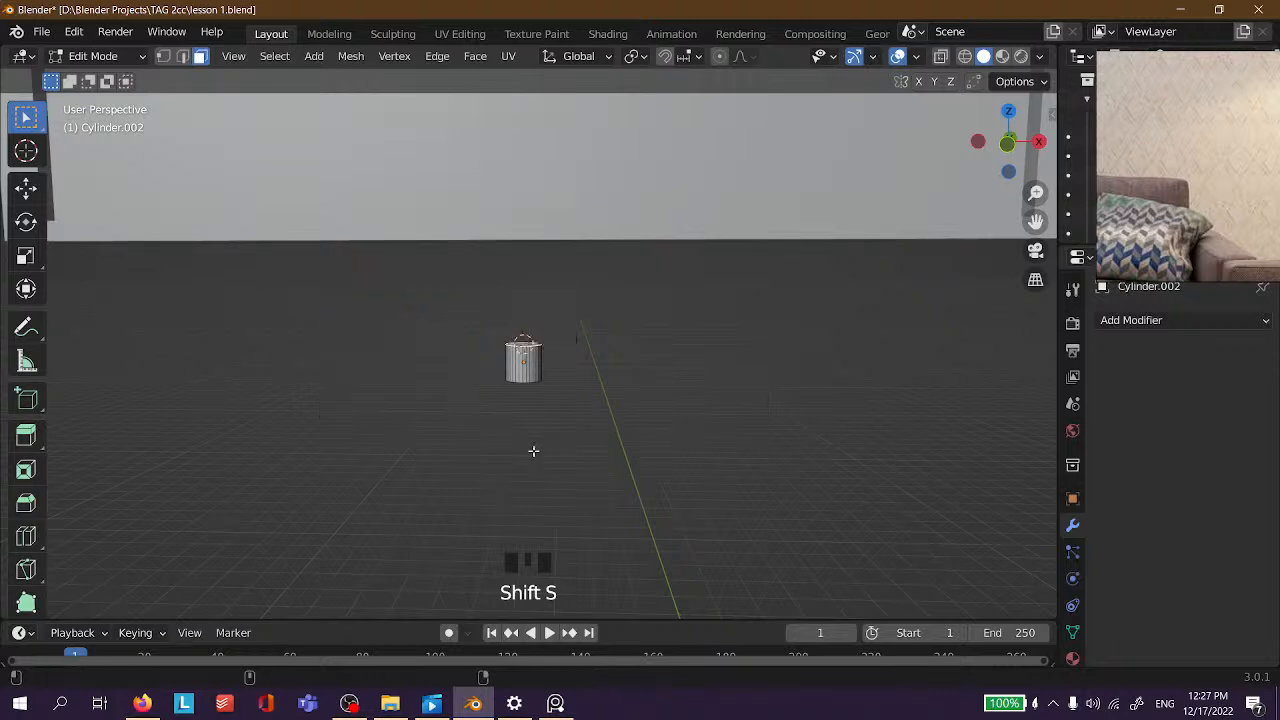
key("Tab")
right_click(526, 456)
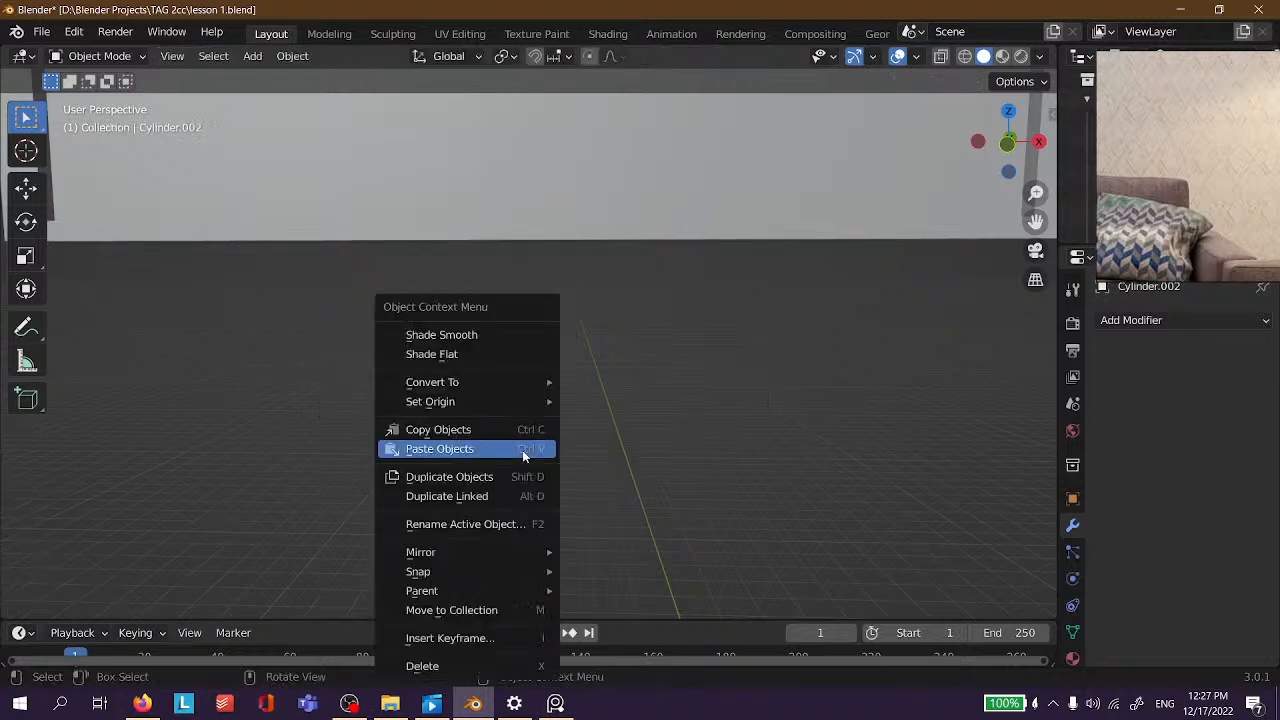
mouse_move(488, 401)
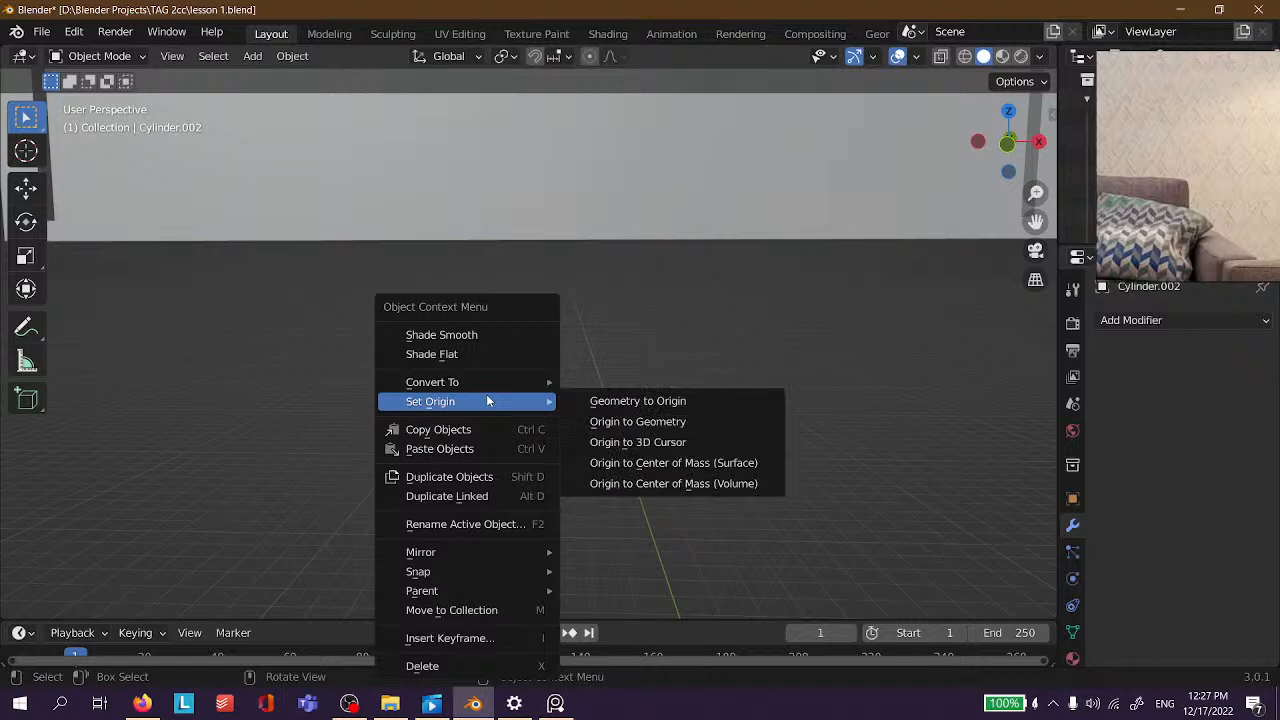
left_click(668, 444)
Raise the small cylinder along the Z axis until its top meets the panel's bottom edge.
scroll(548, 345, "up", 2)
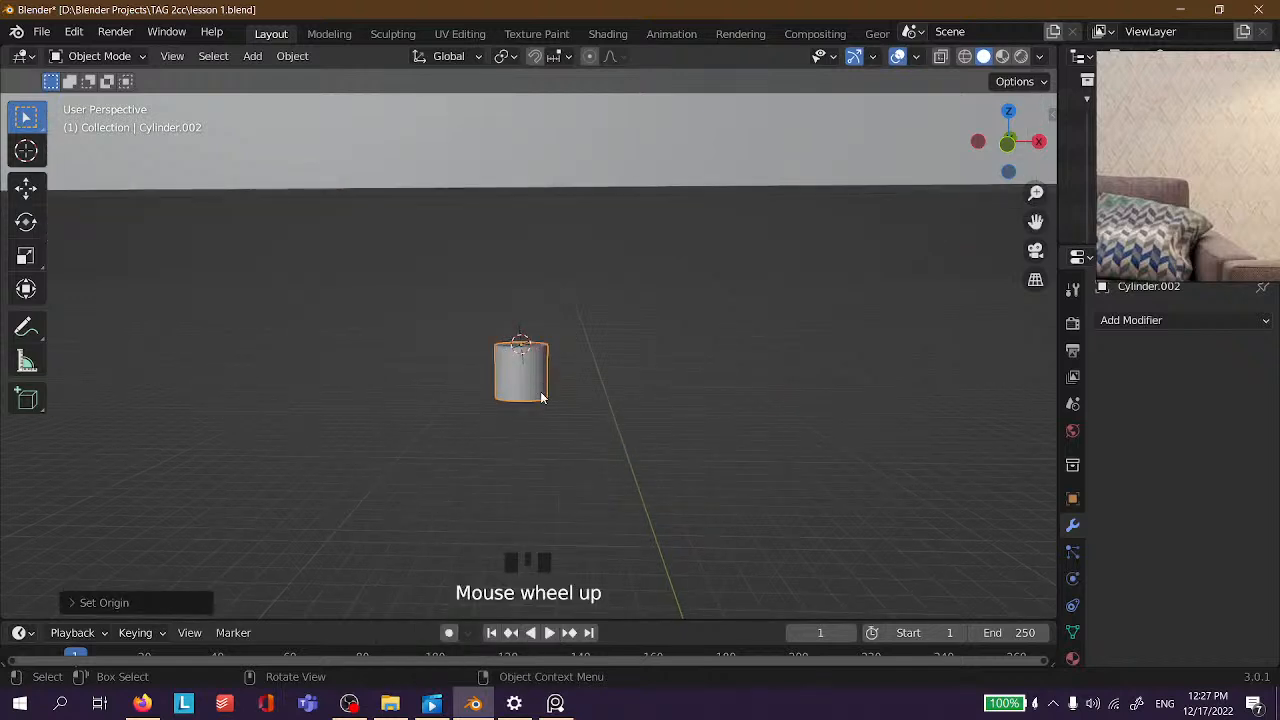
key("g")
key("z")
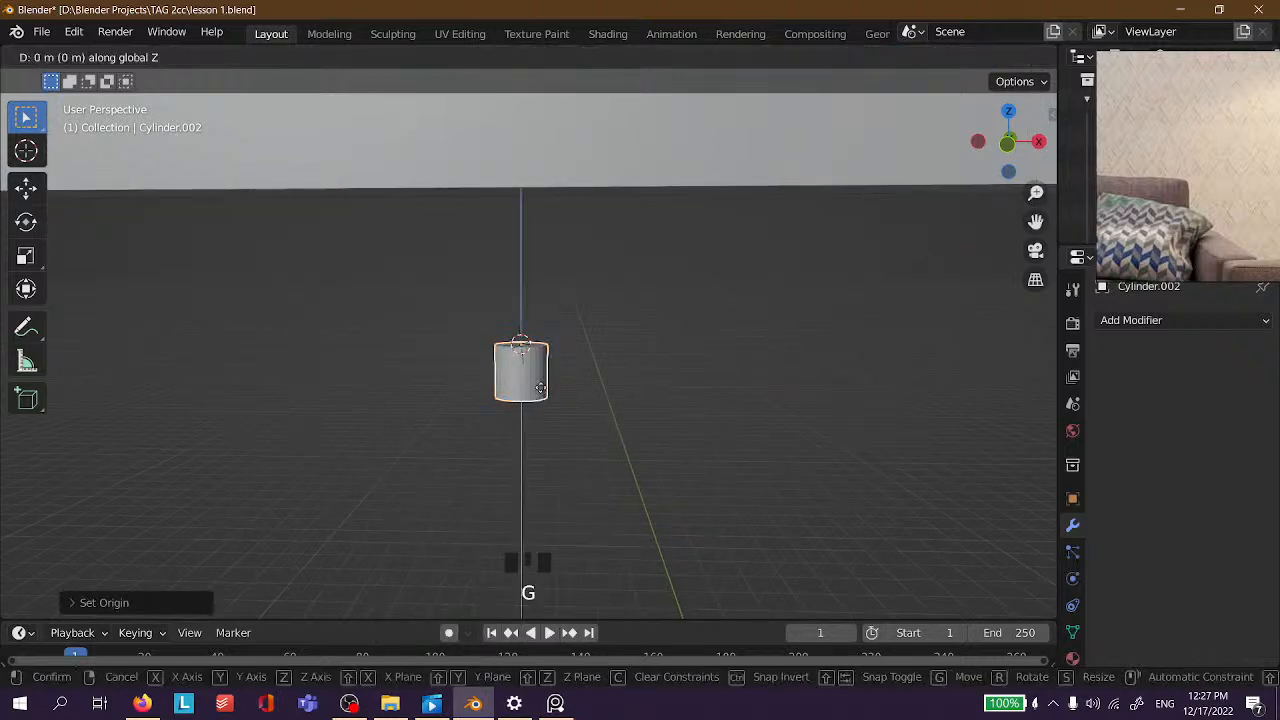
left_click(592, 244)
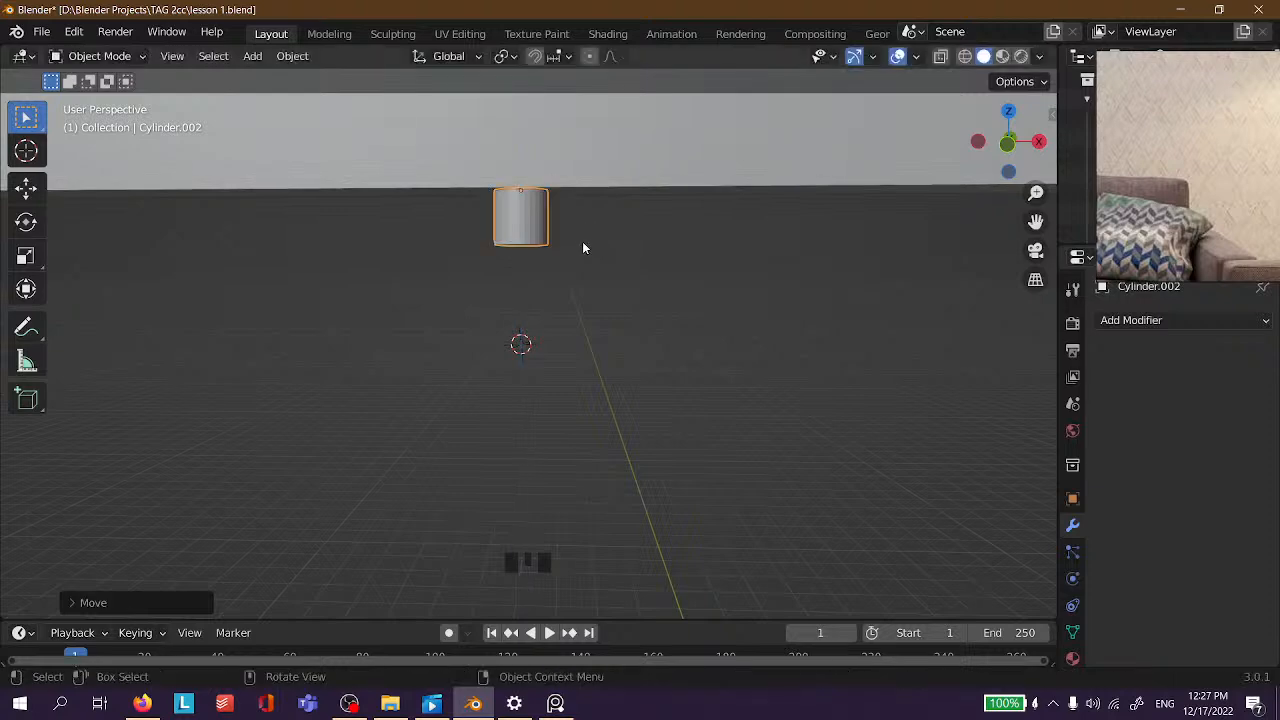
Stretch the cylinder along the Z axis to about 5 times its height to form a post under the panel.
key("s")
key("z")
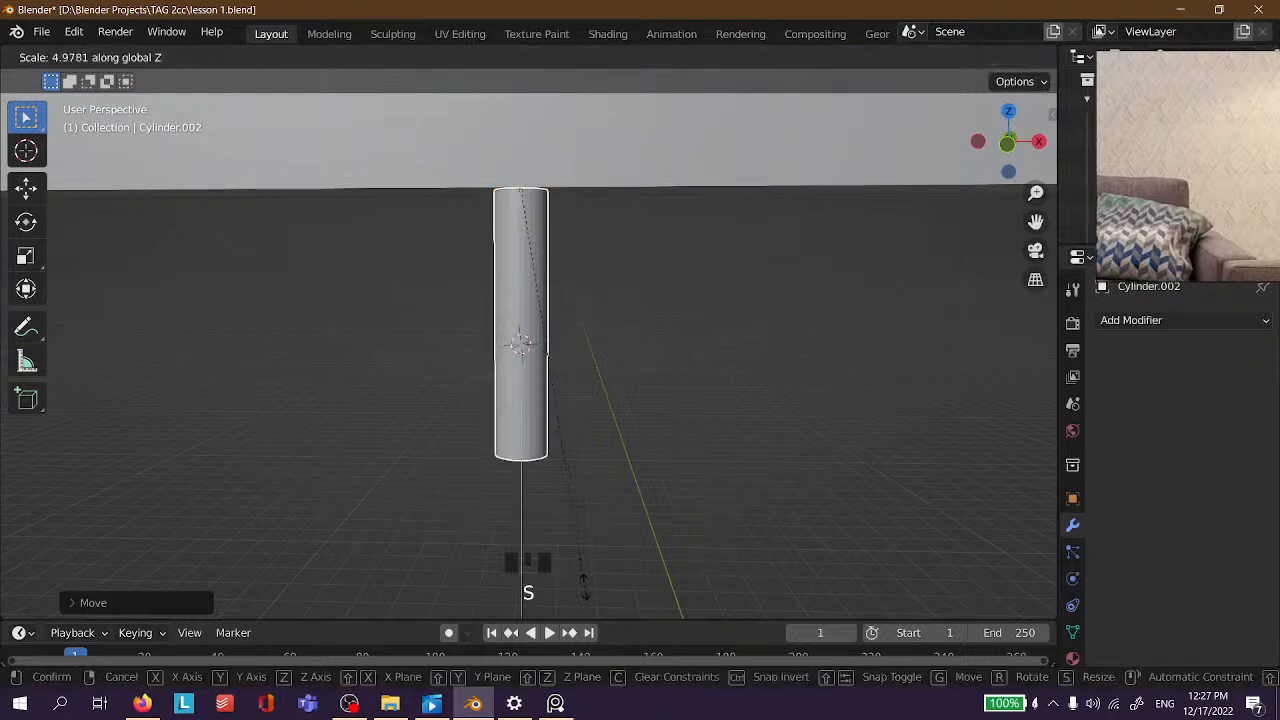
left_click(677, 403)
scroll(592, 337, "down", 5)
middle_click_drag(558, 354, 674, 299)
left_click(700, 362)
scroll(683, 372, "up", 2)
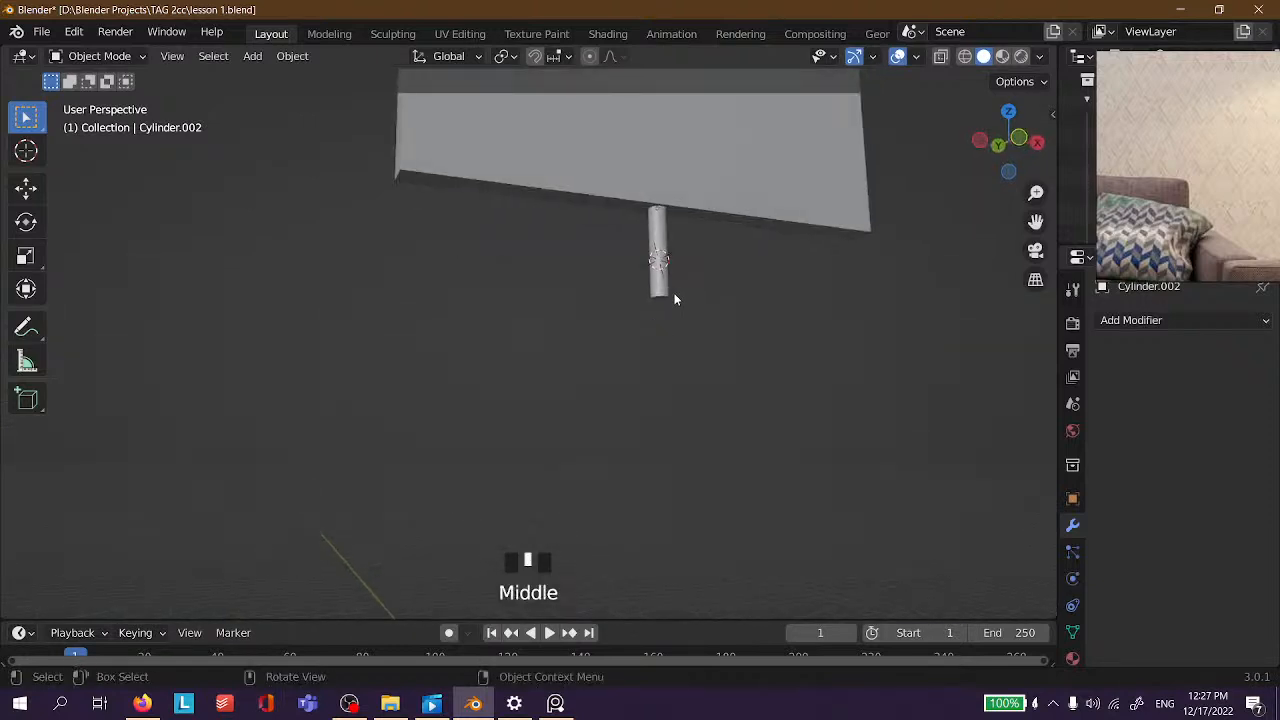
Shorten the post slightly by scaling it along the Z axis.
left_click(647, 286)
key("s")
key("z")
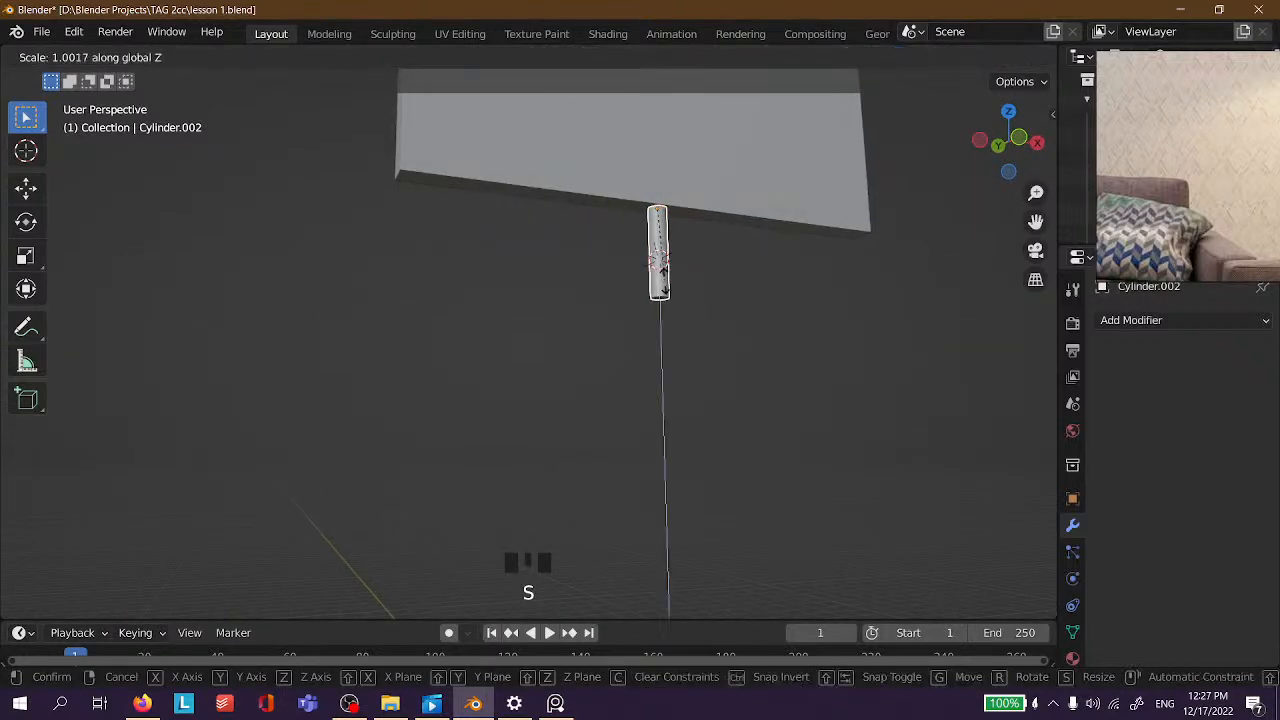
left_click(661, 260)
middle_click_drag(771, 277, 608, 339)
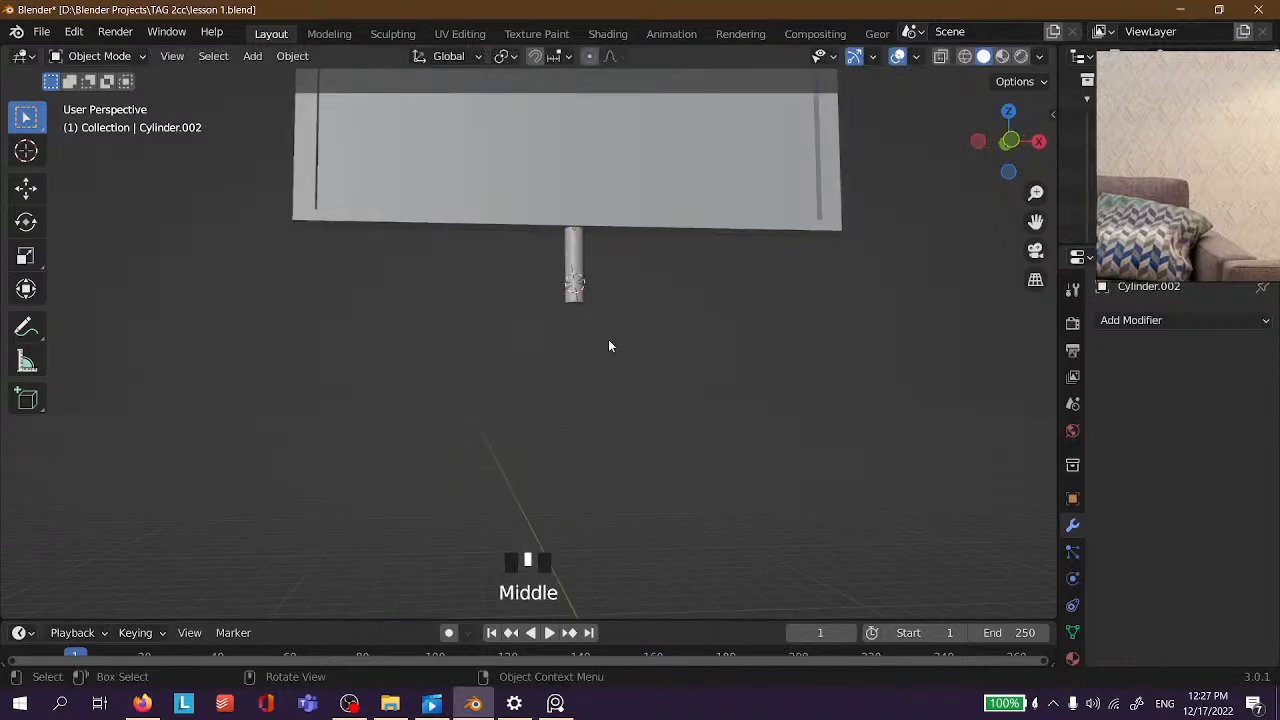
Snap the 3D cursor to the post's bottom face and return to Object Mode.
scroll(635, 231, "up", 3)
left_click(653, 234)
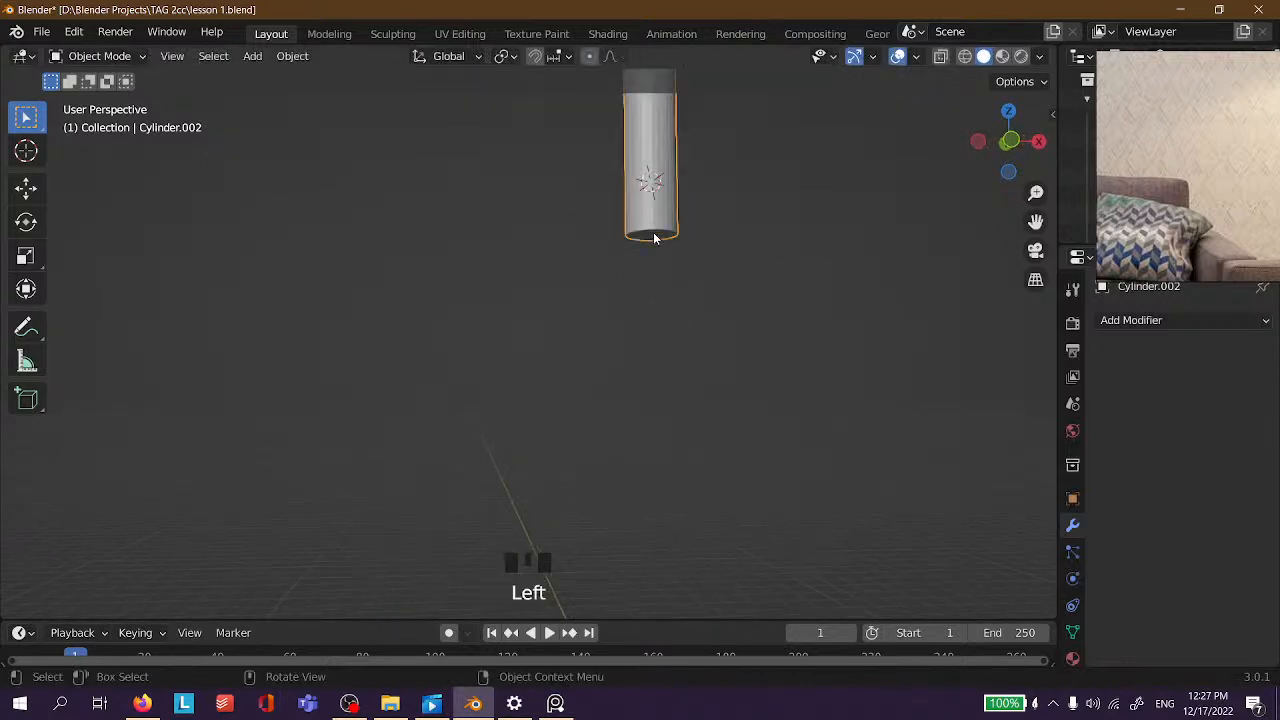
key("Tab")
key("3")
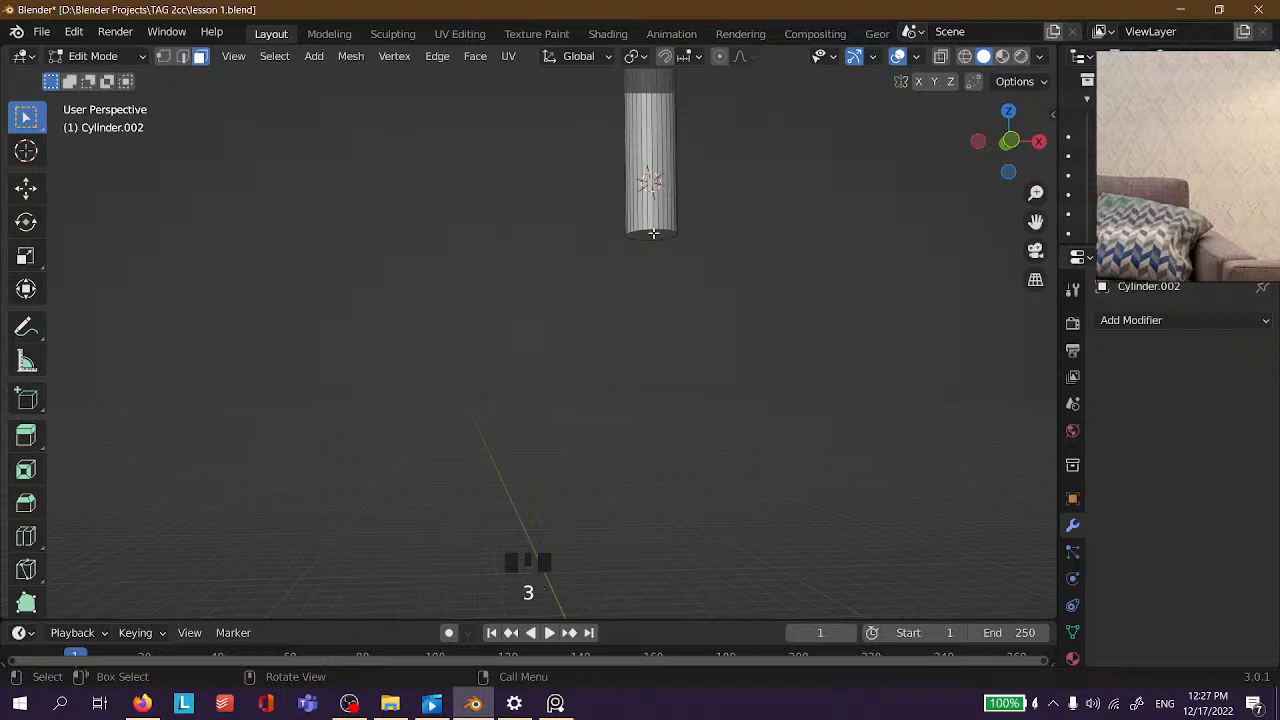
left_click(653, 234)
key("shift+s")
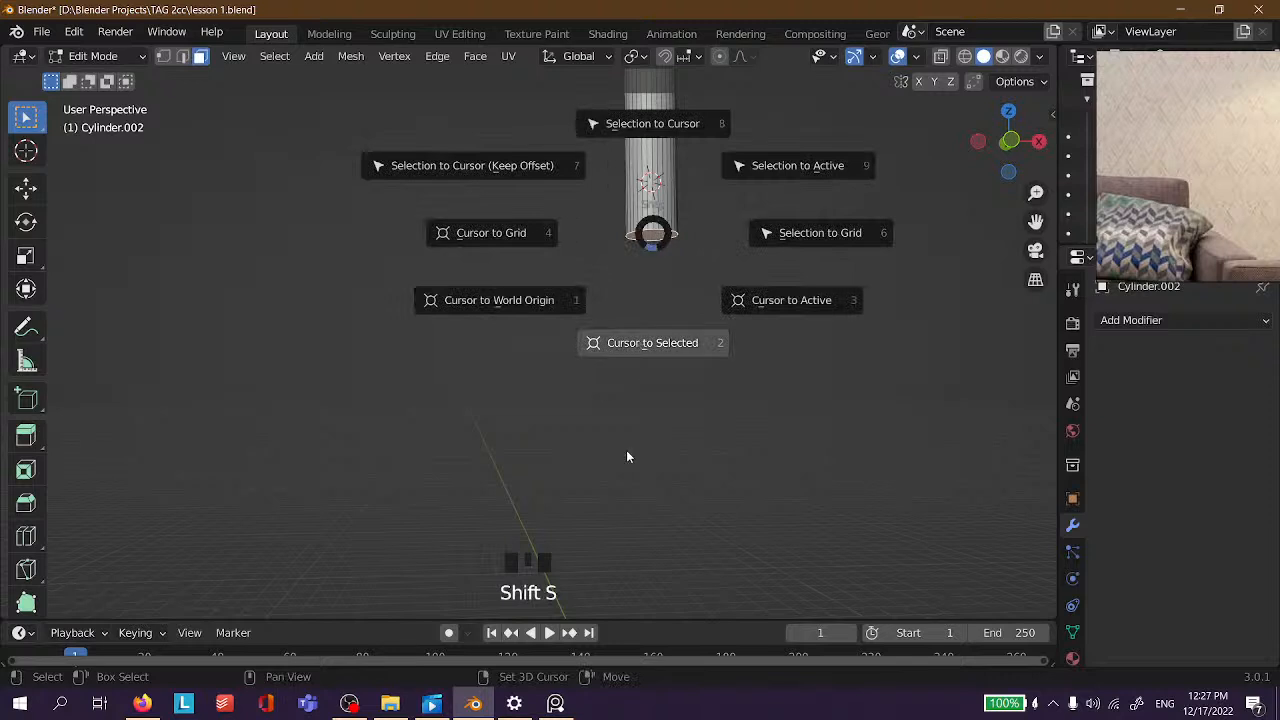
left_click(627, 455)
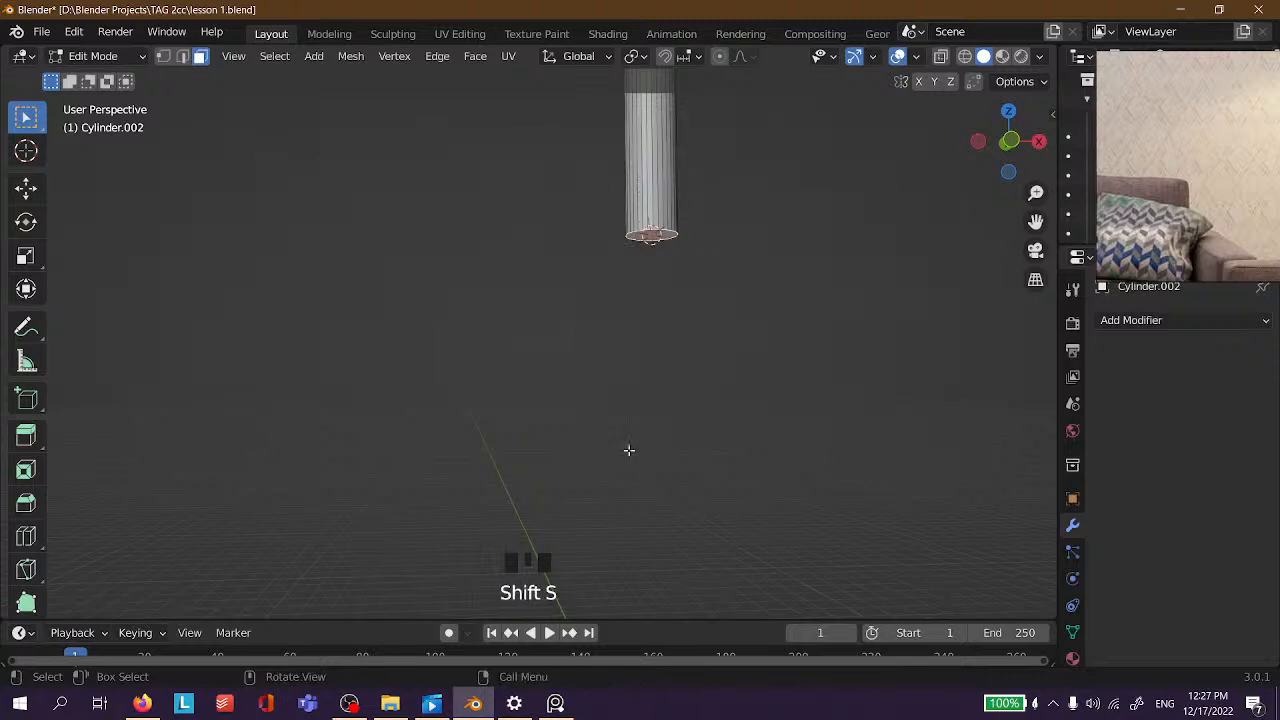
key("Tab")
Add a mesh circle at the 3D cursor at the foot of the post.
scroll(715, 220, "down", 2)
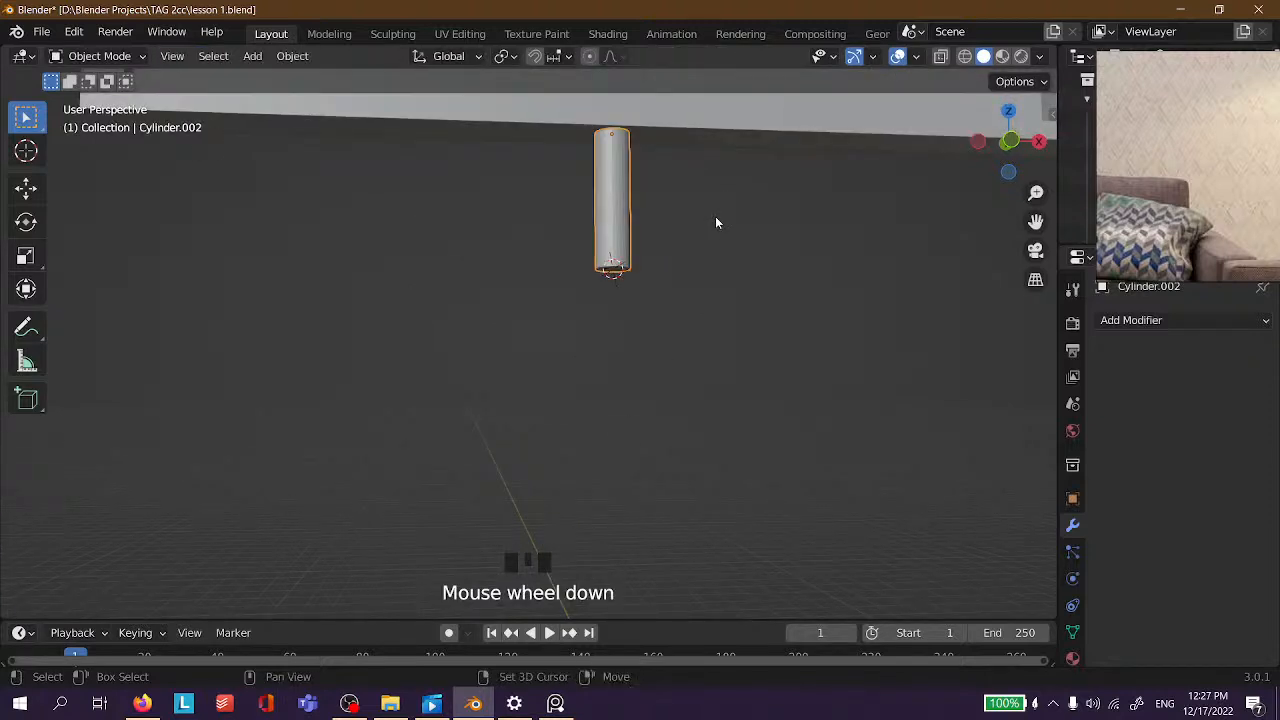
key("shift+a")
mouse_move(715, 218)
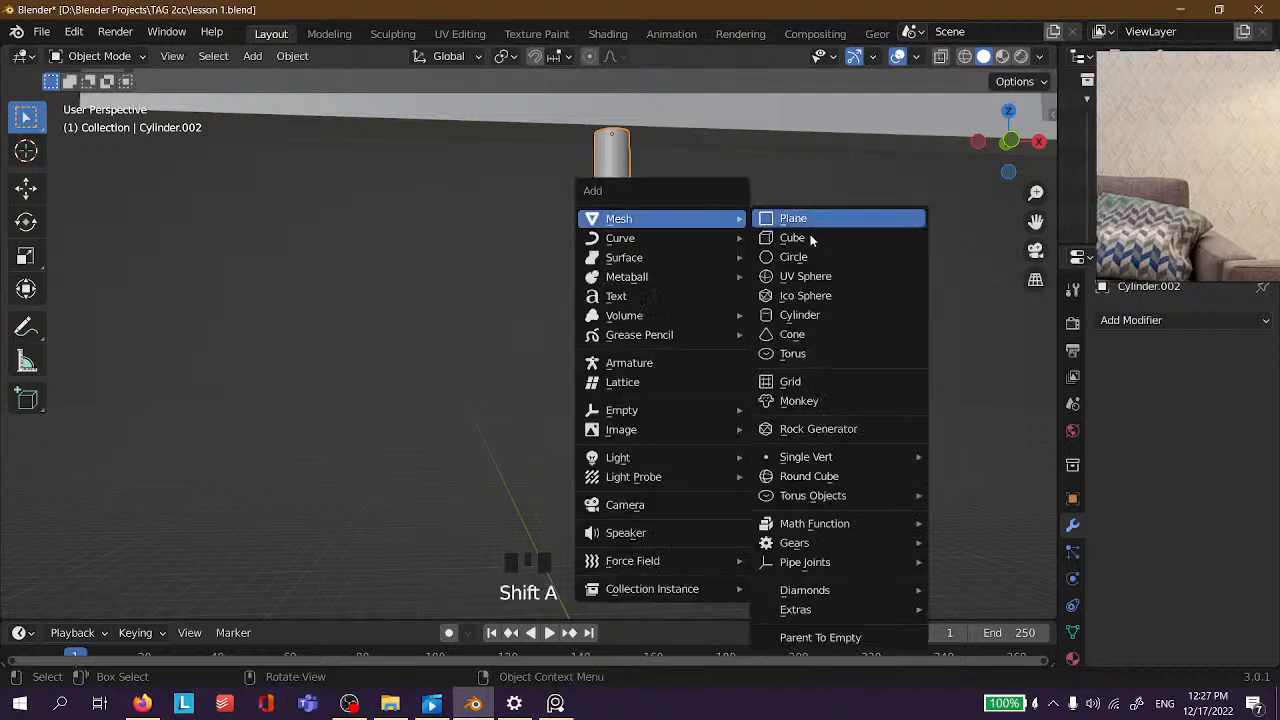
left_click(816, 268)
middle_click_drag(816, 270, 620, 343)
left_click(406, 383)
left_click(380, 506)
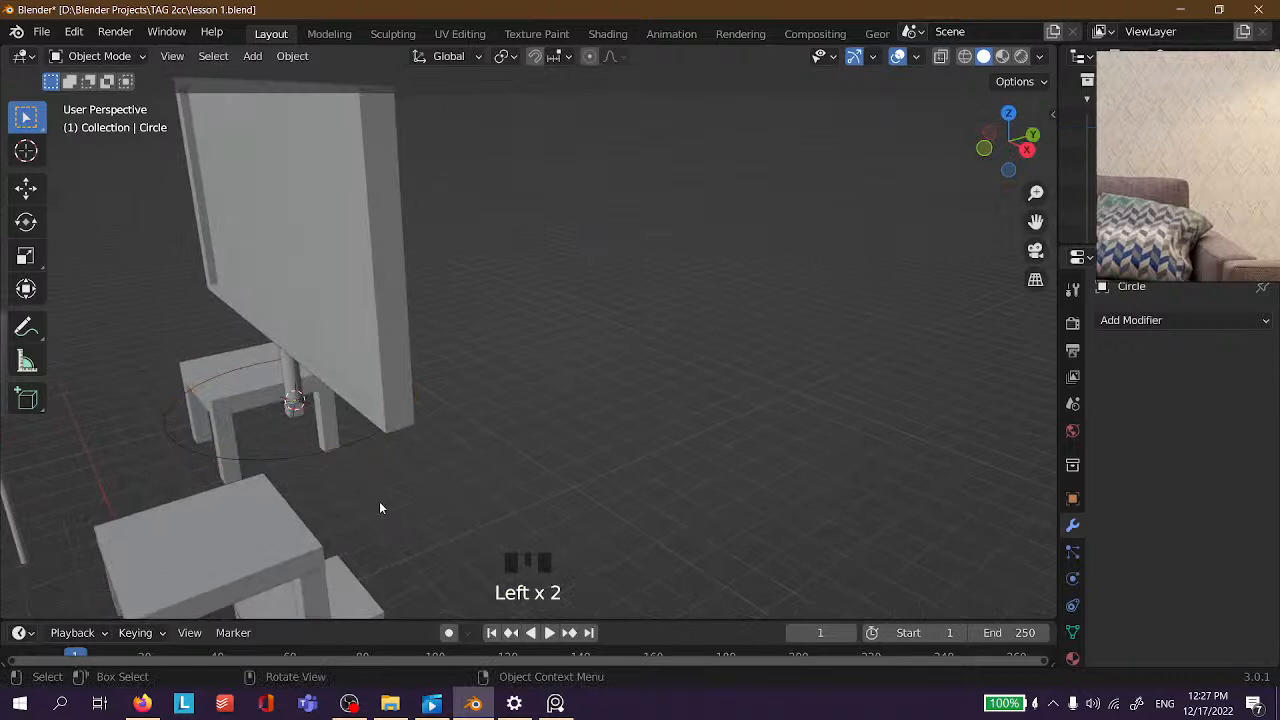
left_click(262, 449)
middle_click_drag(262, 449, 748, 433)
left_click(843, 423)
middle_click_drag(843, 423, 469, 377)
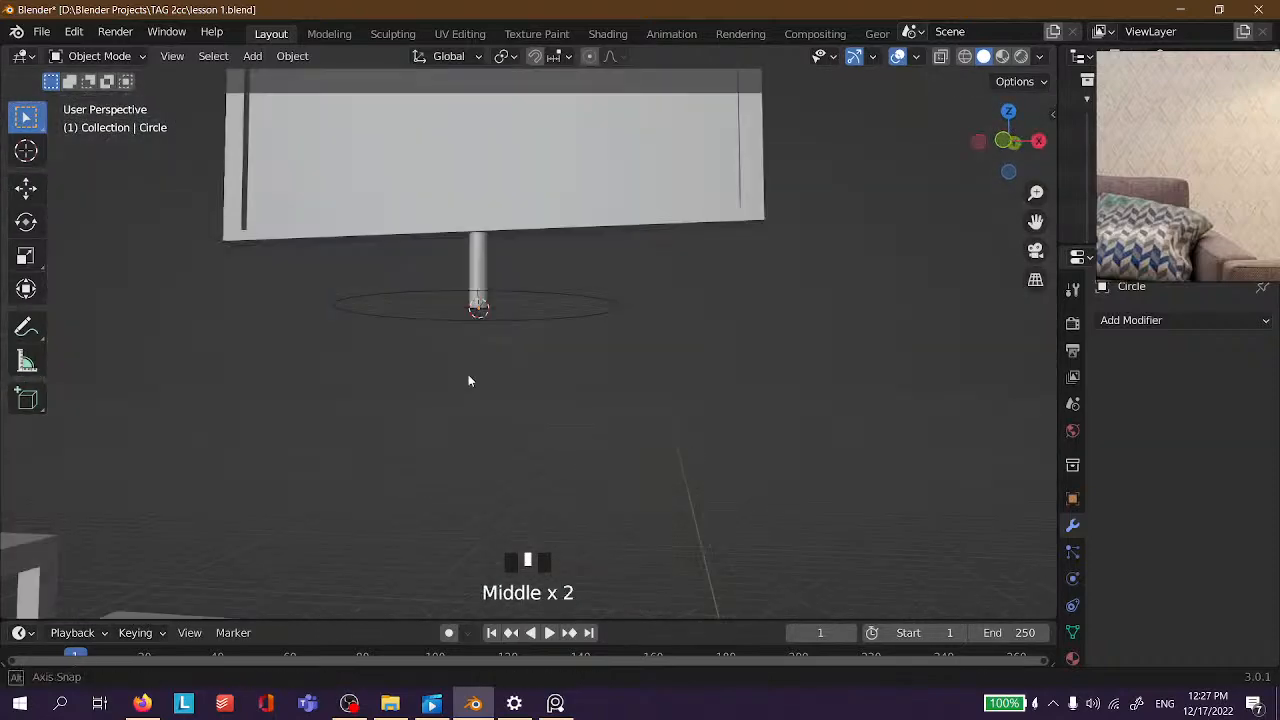
scroll(569, 407, "down", 5)
middle_click_drag(569, 407, 451, 386)
scroll(471, 334, "up", 4)
Select the circle at the foot of the post and enter Edit Mode.
left_click(550, 264)
left_click(600, 270)
left_click(589, 283)
scroll(569, 263, "up", 2)
middle_click_drag(569, 263, 646, 403)
scroll(523, 420, "up", 2)
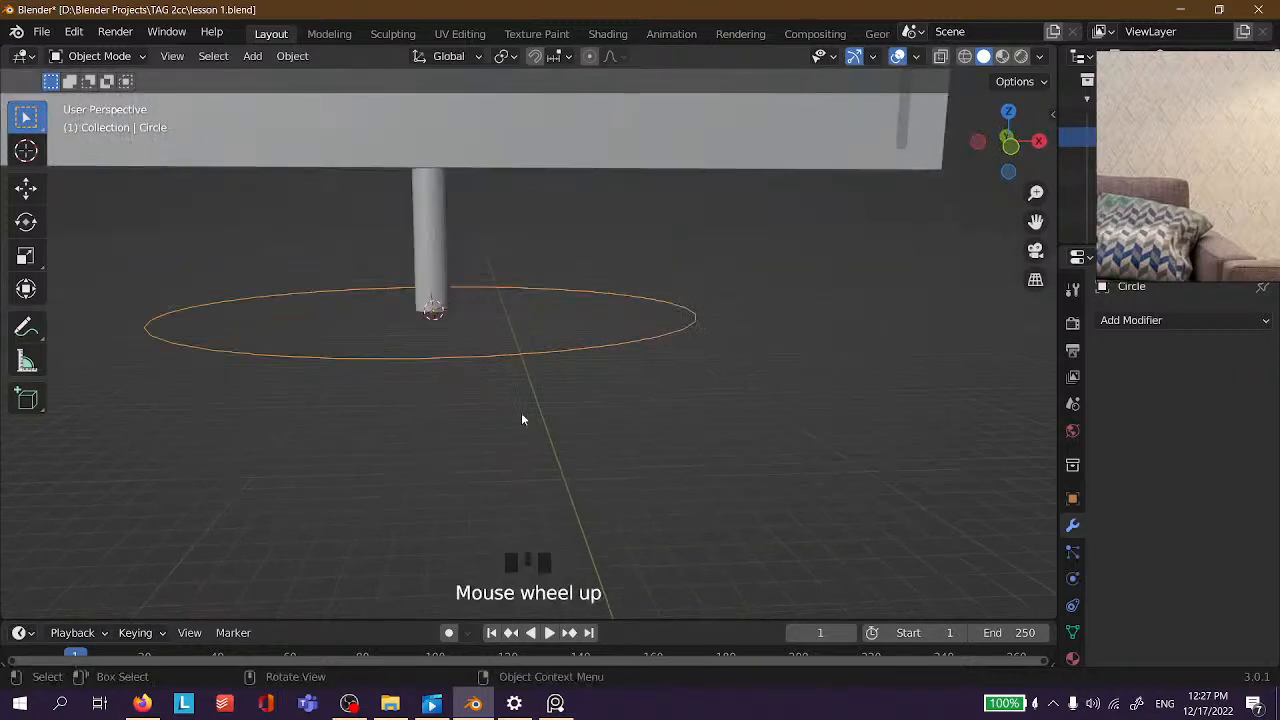
middle_click_drag(523, 420, 552, 427)
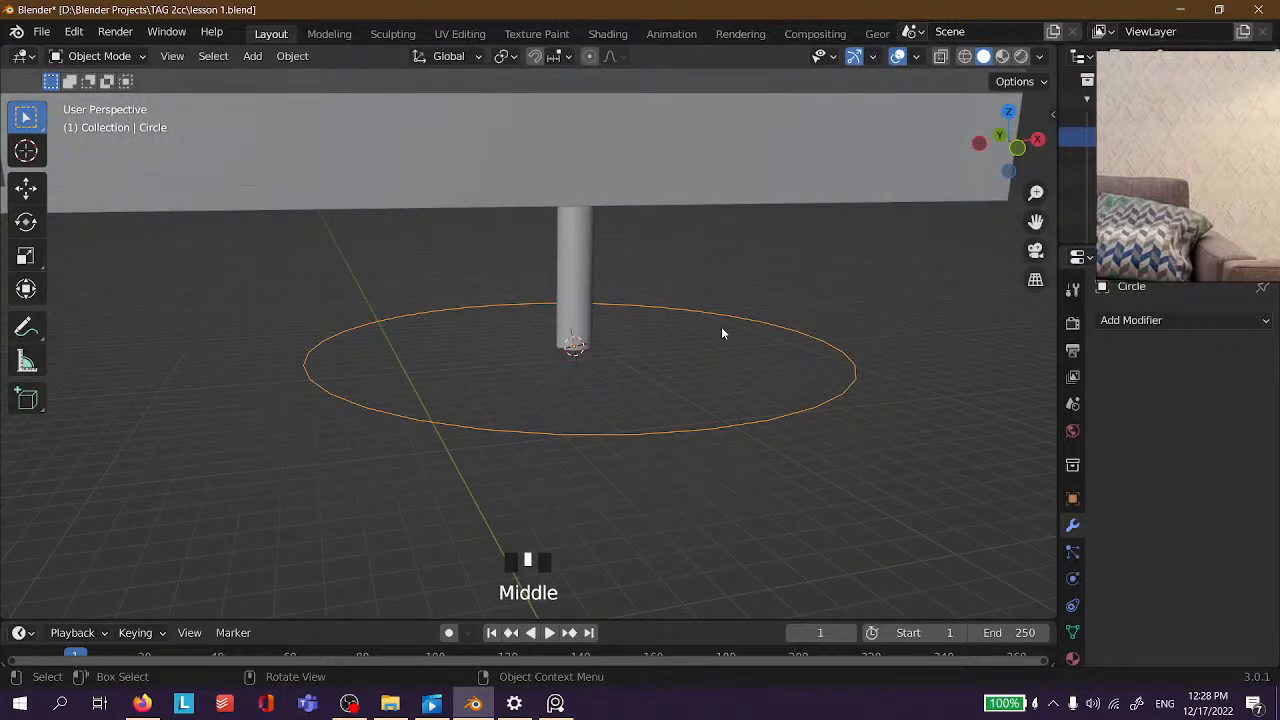
key("Tab")
left_click(743, 288)
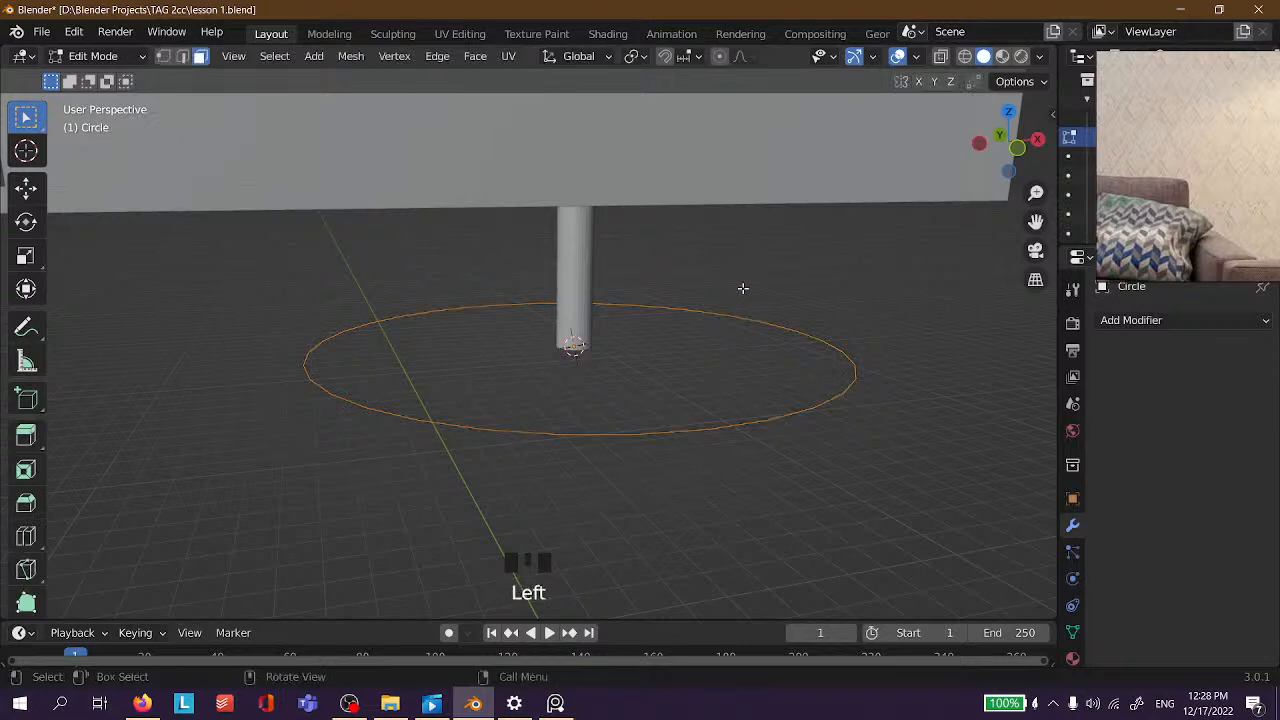
Try to select the circle's outline in face and vertex select modes.
key("1")
key("2")
key("3")
key("1")
key("3")
left_click(747, 424)
left_click(742, 412)
left_click(704, 366)
left_click_drag(696, 345, 772, 528)
left_click_drag(690, 286, 828, 488)
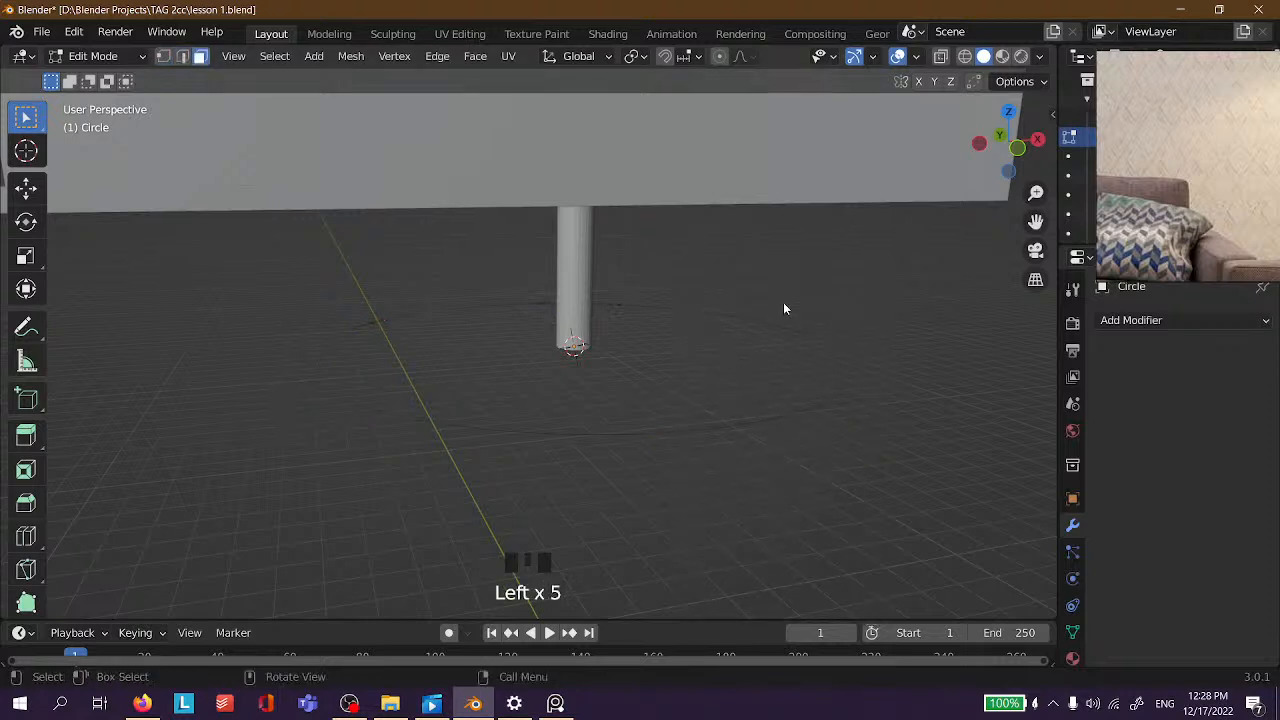
left_click(161, 58)
left_click(476, 425)
left_click(480, 431)
left_click(341, 333)
left_click(393, 413, "alt")
Fill the circle's full edge loop with a face using edge selection, return to Object Mode and save the file.
left_click(182, 56)
left_click(327, 216)
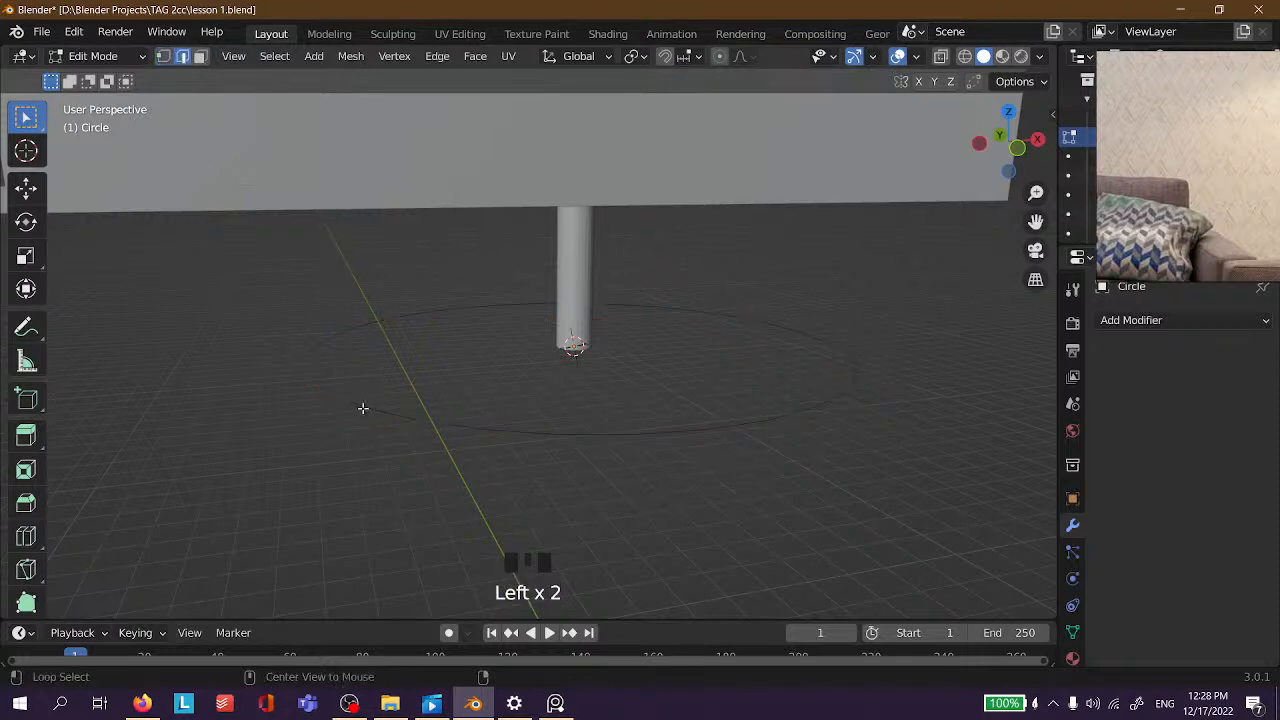
left_click(398, 415, "alt")
left_click(404, 415, "alt")
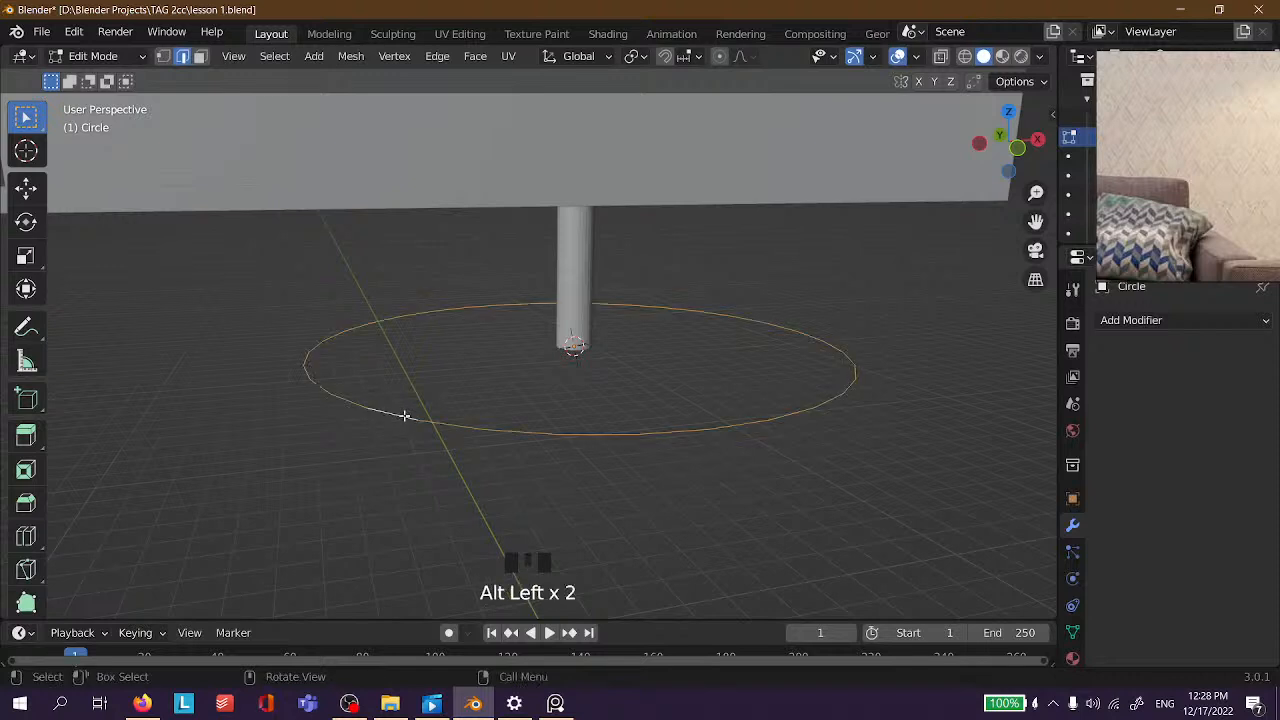
scroll(404, 416, "down", 3)
middle_click_drag(443, 414, 454, 399)
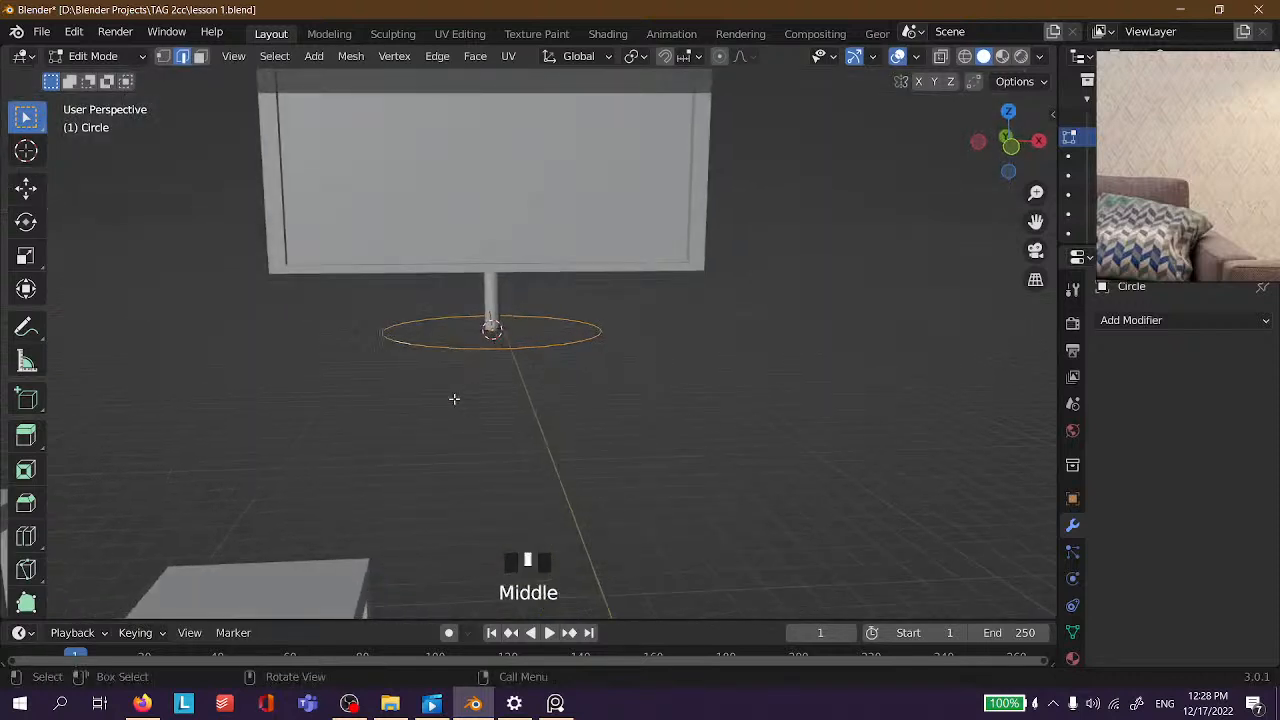
key("f")
key("Tab")
left_click(657, 298)
middle_click_drag(657, 298, 546, 309)
key("ctrl+s")
scroll(563, 435, "down", 2)
scroll(706, 277, "up", 2)
Scale the filled disc down to about half its size as the panel's base and save the file.
left_click(516, 388)
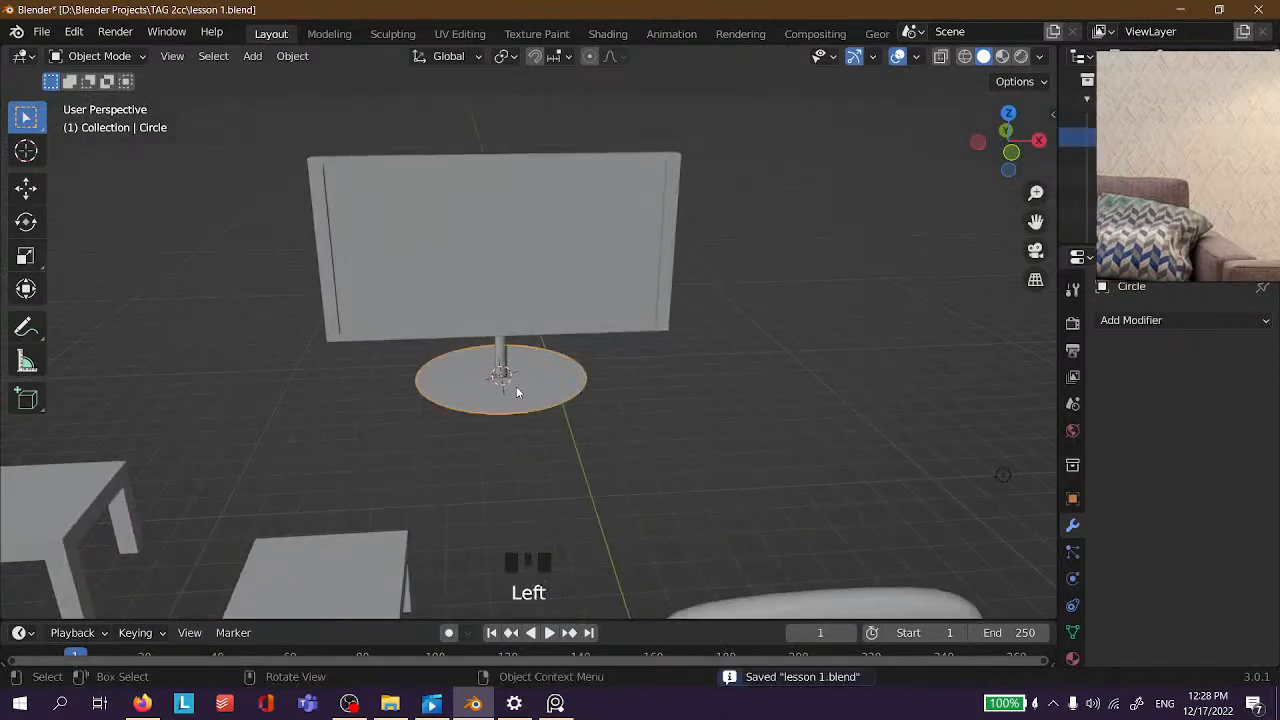
key("s")
left_click(508, 386)
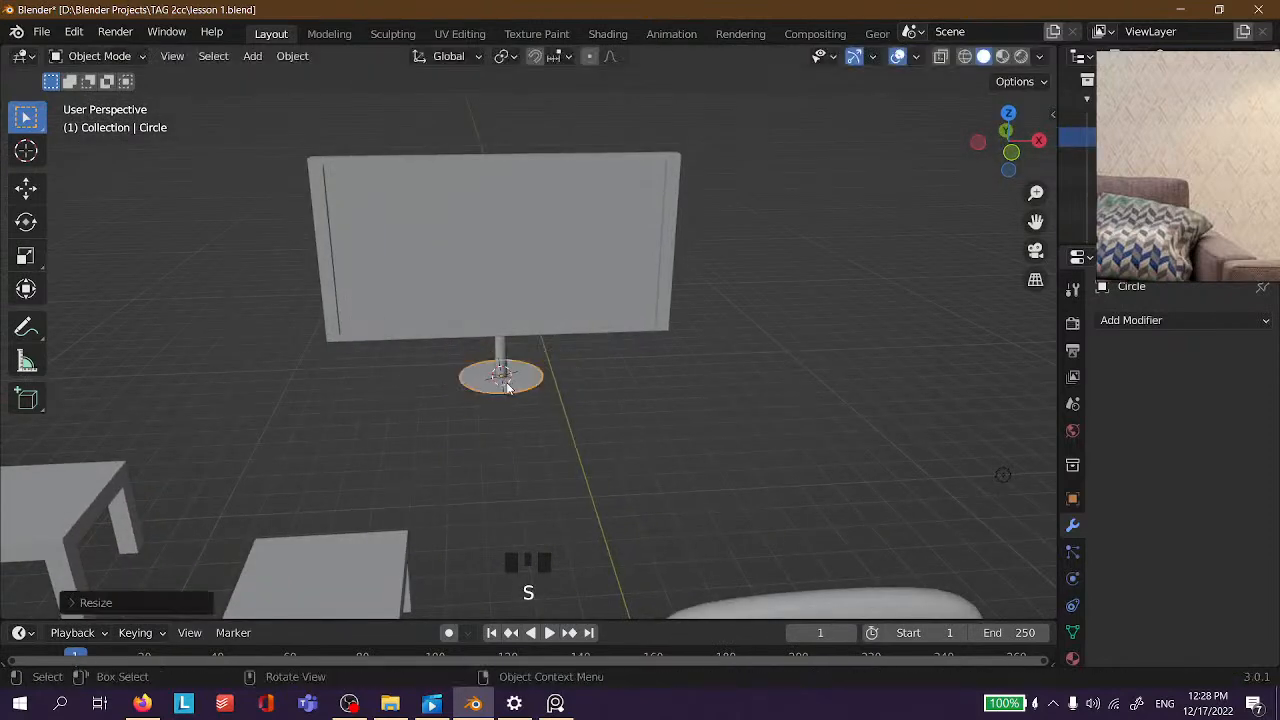
key("ctrl+s")
Review the whole scene and examine the plant and its dark pot beside the sofa in the reference photo.
scroll(639, 350, "down", 5)
left_click(662, 335)
middle_click_drag(662, 335, 741, 333)
middle_click_drag(749, 434, 708, 428)
scroll(1233, 170, "down", 2)
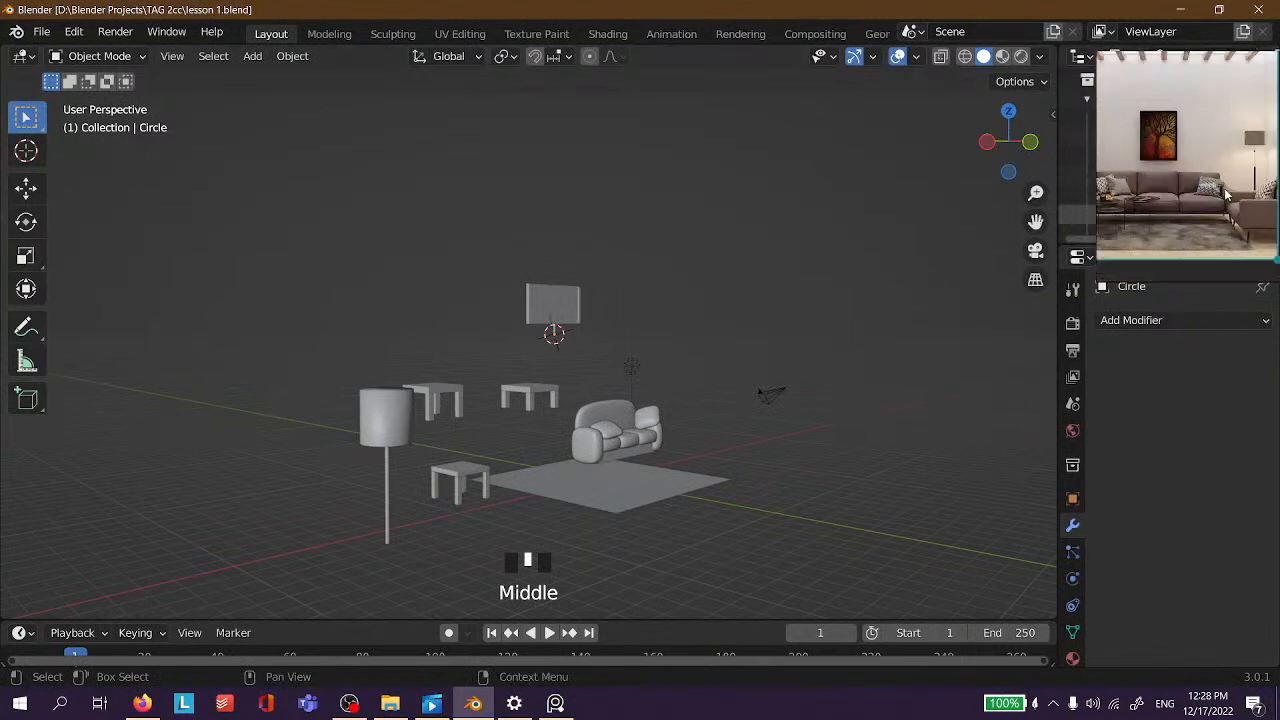
scroll(1214, 202, "up", 2)
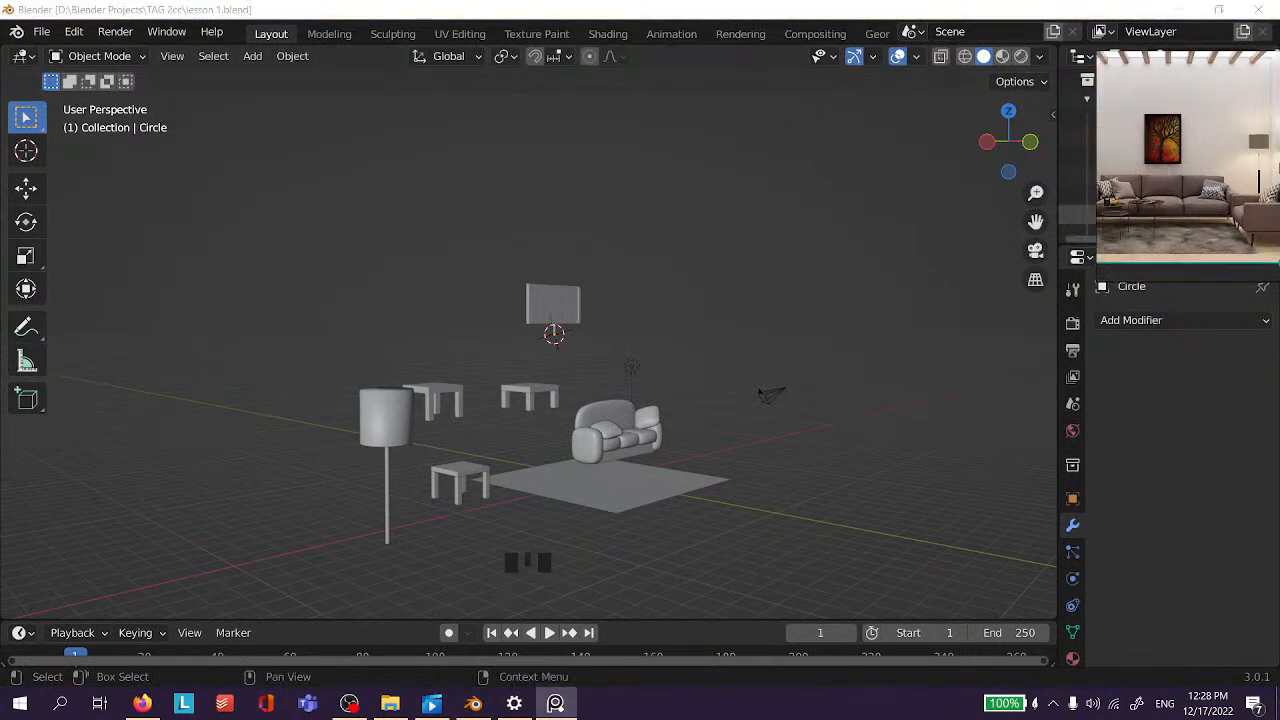
scroll(1214, 202, "up", 5)
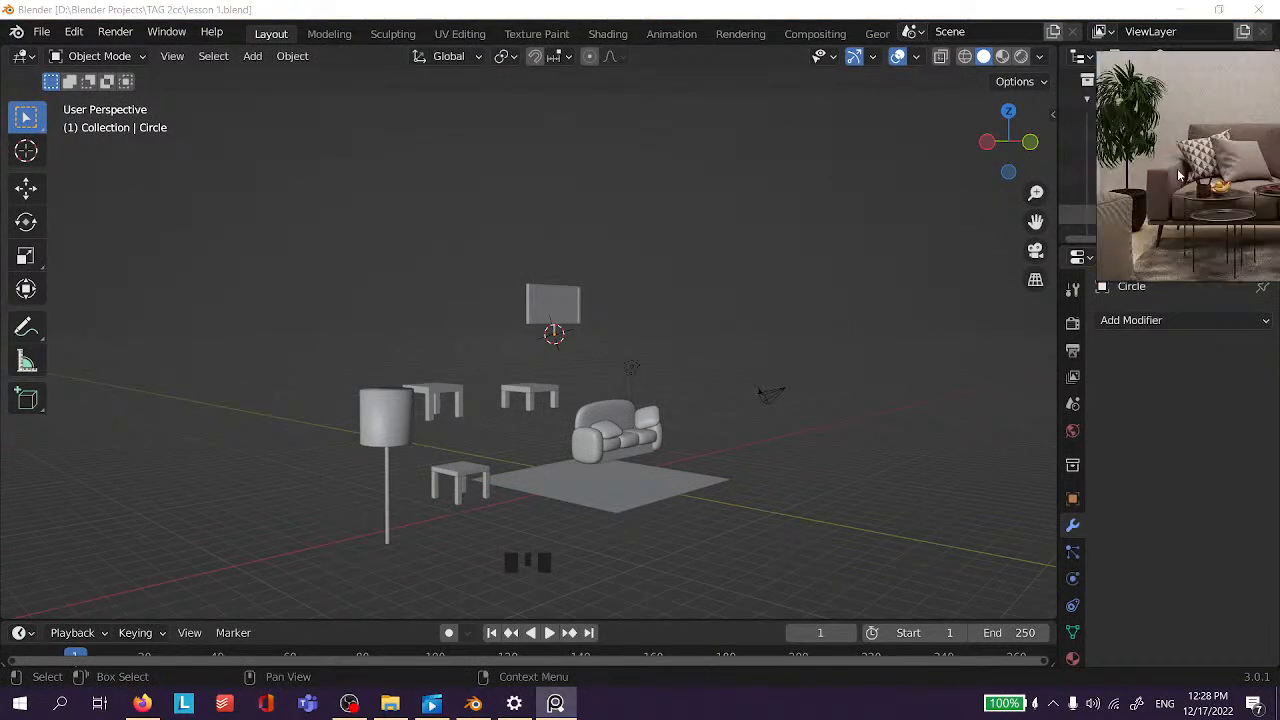
middle_click_drag(1233, 141, 1203, 59)
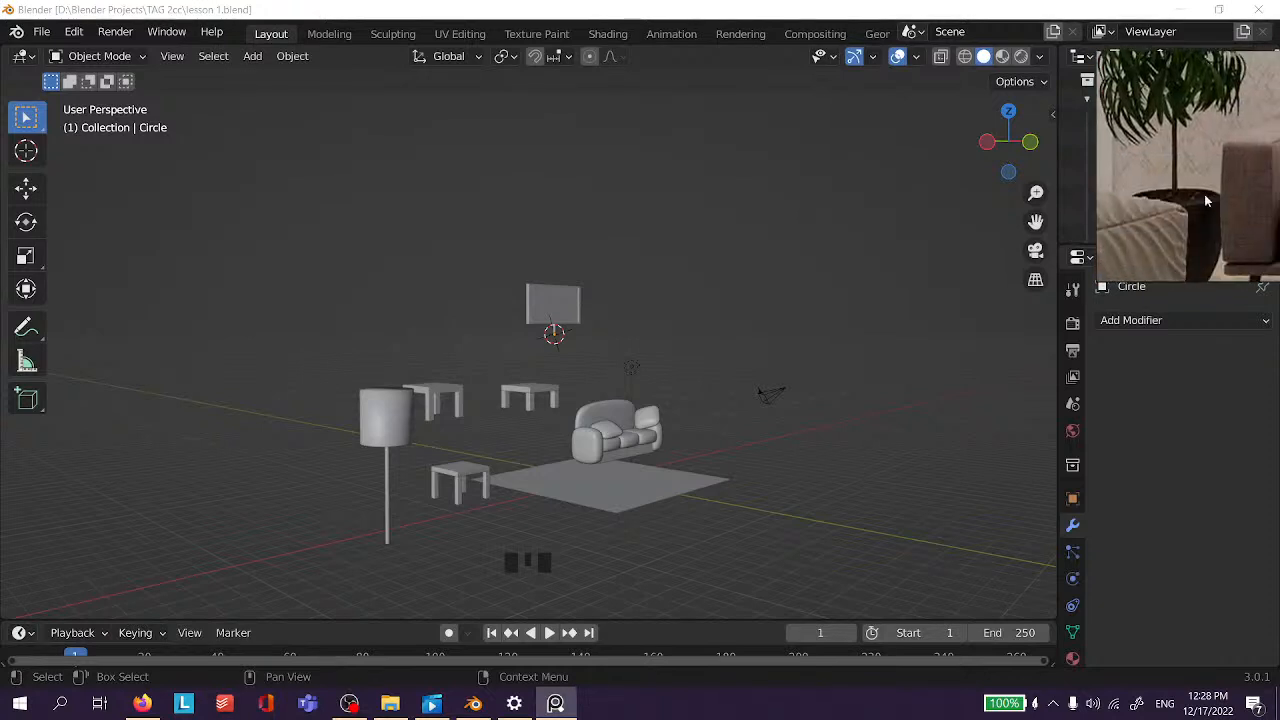
scroll(1205, 200, "up", 2)
middle_click_drag(1186, 202, 1196, 141)
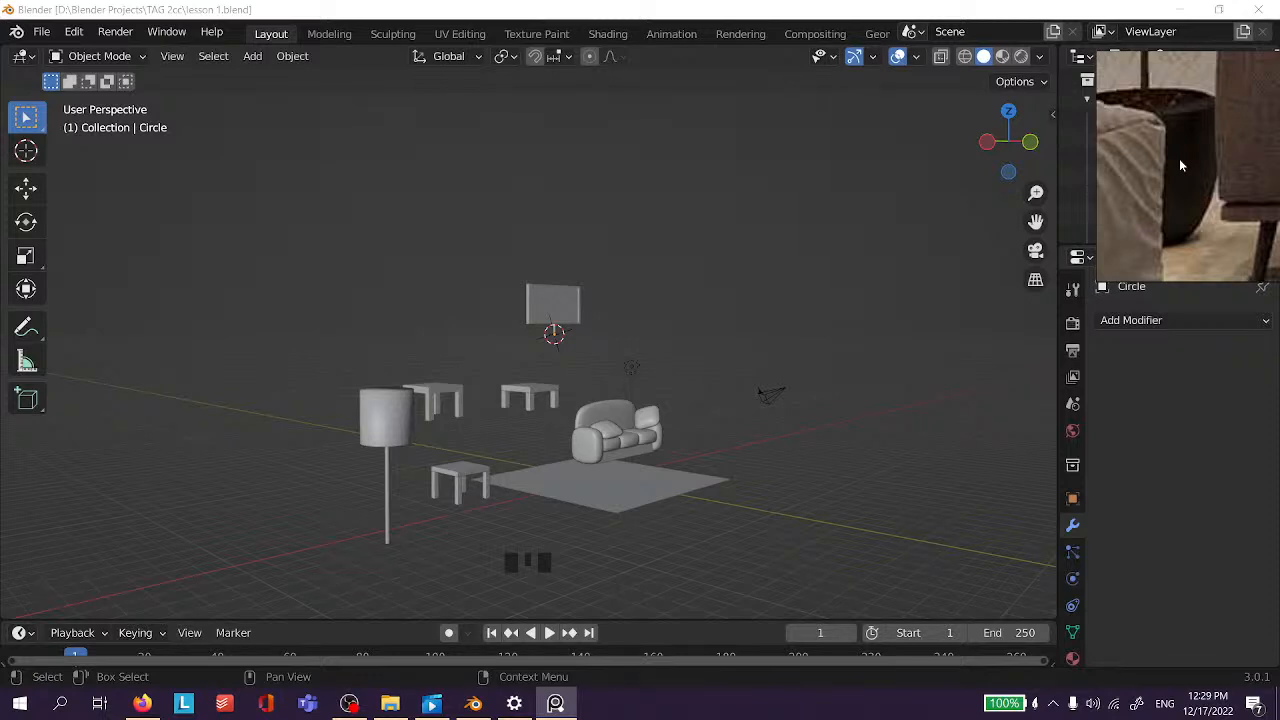
left_click(771, 395)
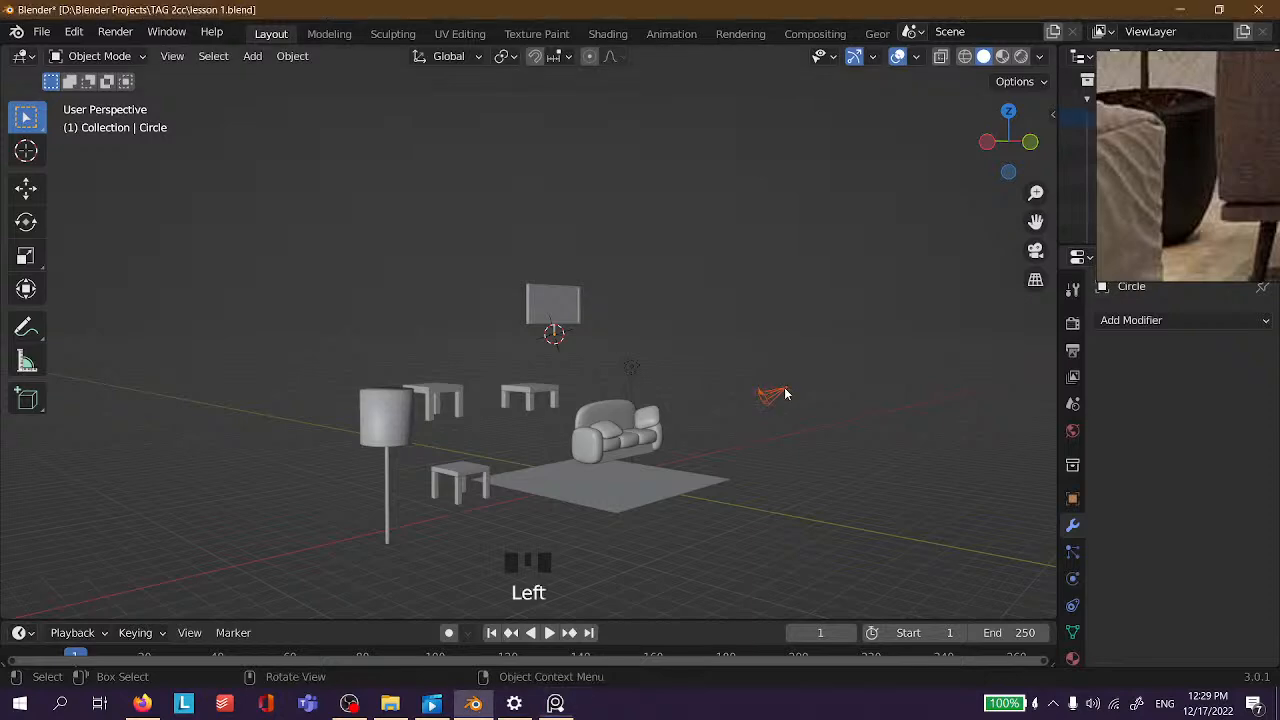
left_click(1157, 176)
middle_click_drag(778, 438, 564, 528)
scroll(609, 304, "down", 4)
key("shift+s")
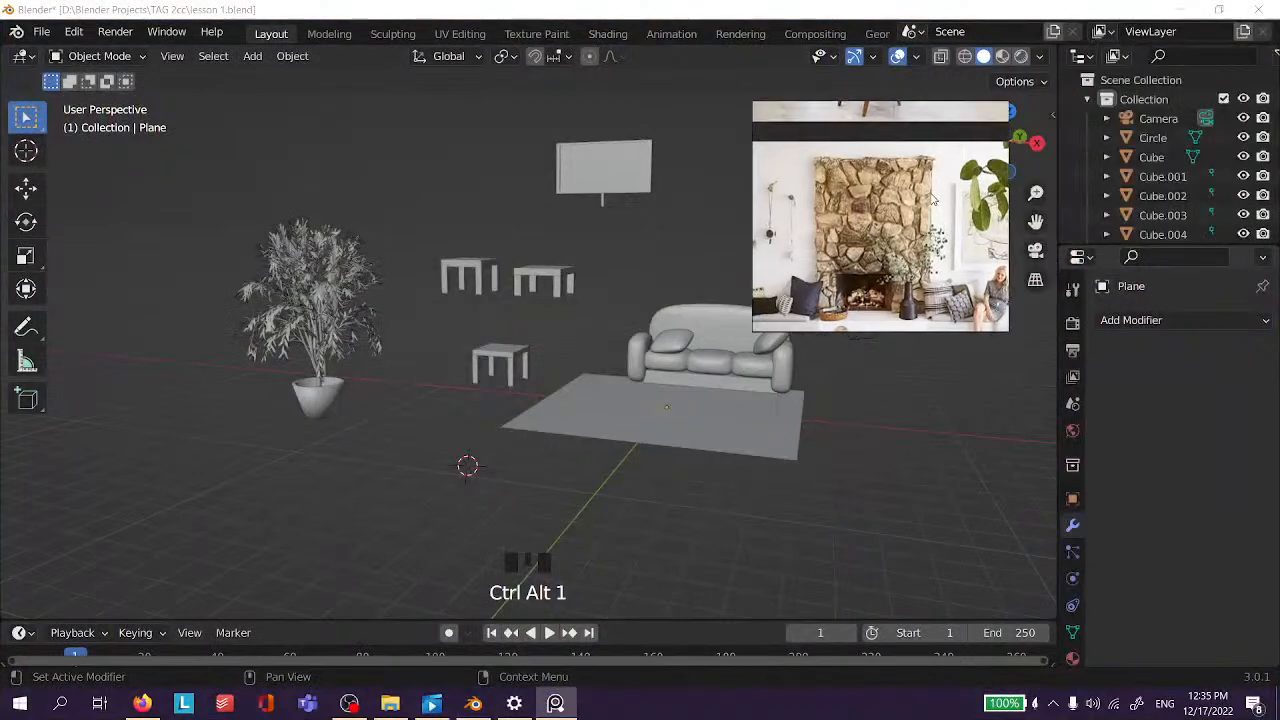
Examine the other living room reference images, including the stone fireplace photo.
scroll(897, 232, "up", 3)
scroll(890, 244, "down", 8)
middle_click_drag(890, 252, 801, 212)
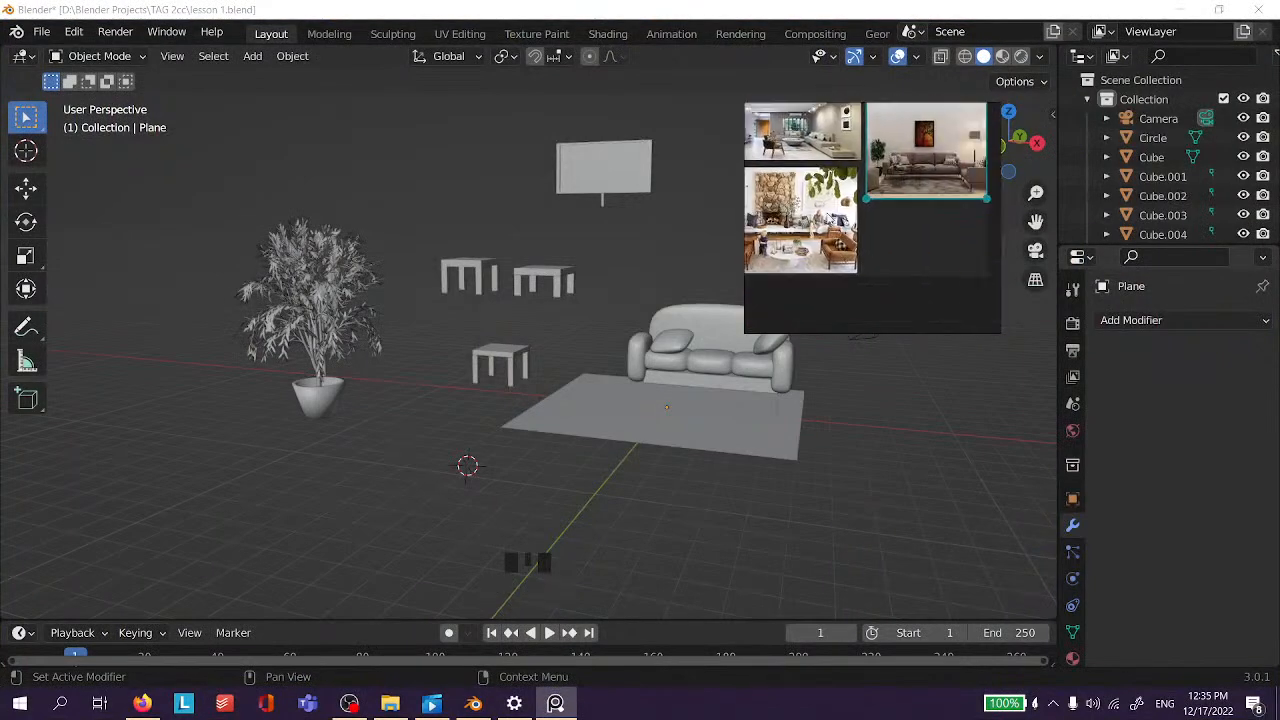
scroll(803, 218, "up", 3)
left_click(838, 501)
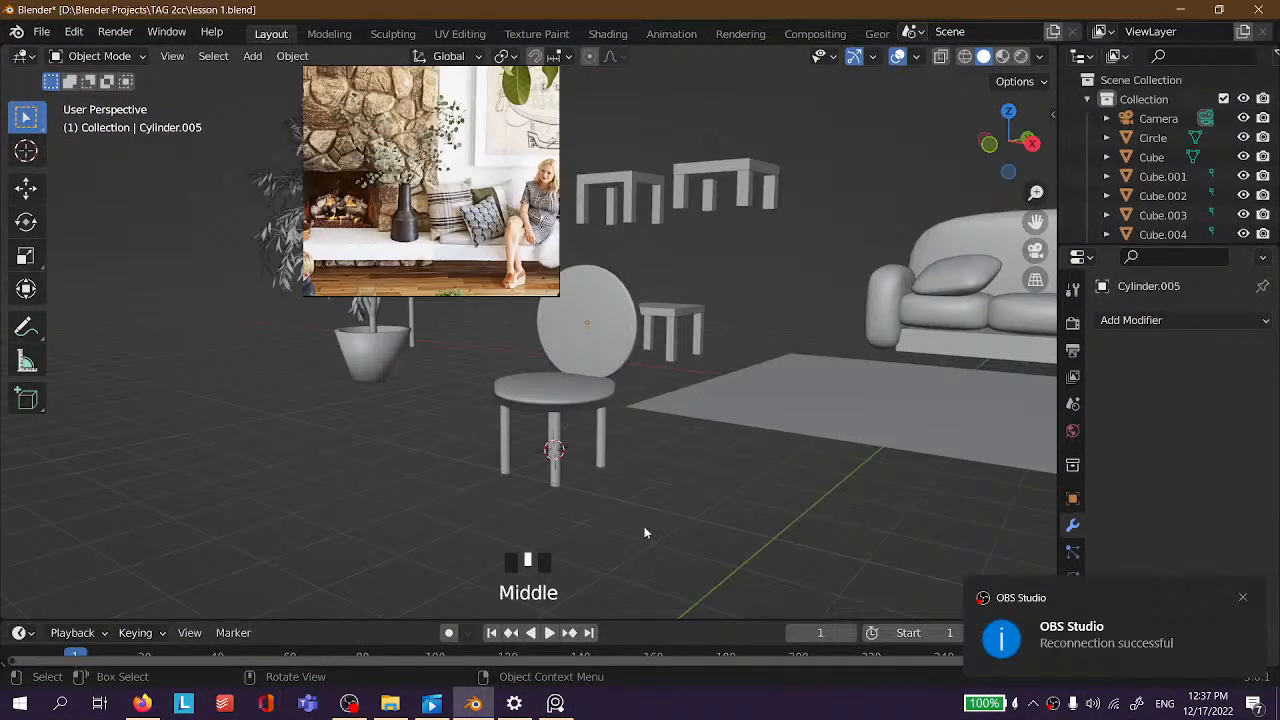
Check the round-backed chair from several angles and save the file.
left_click_drag(644, 530, 486, 405)
middle_click_drag(595, 454, 566, 438)
right_click_drag(566, 438, 509, 334)
left_click(591, 466)
scroll(575, 430, "down", 3)
key("ctrl+s")
middle_click_drag(569, 406, 582, 316)
scroll(582, 316, "up", 4)
scroll(450, 162, "down", 2)
scroll(450, 162, "down", 2)
scroll(450, 160, "up", 4)
left_click(323, 427)
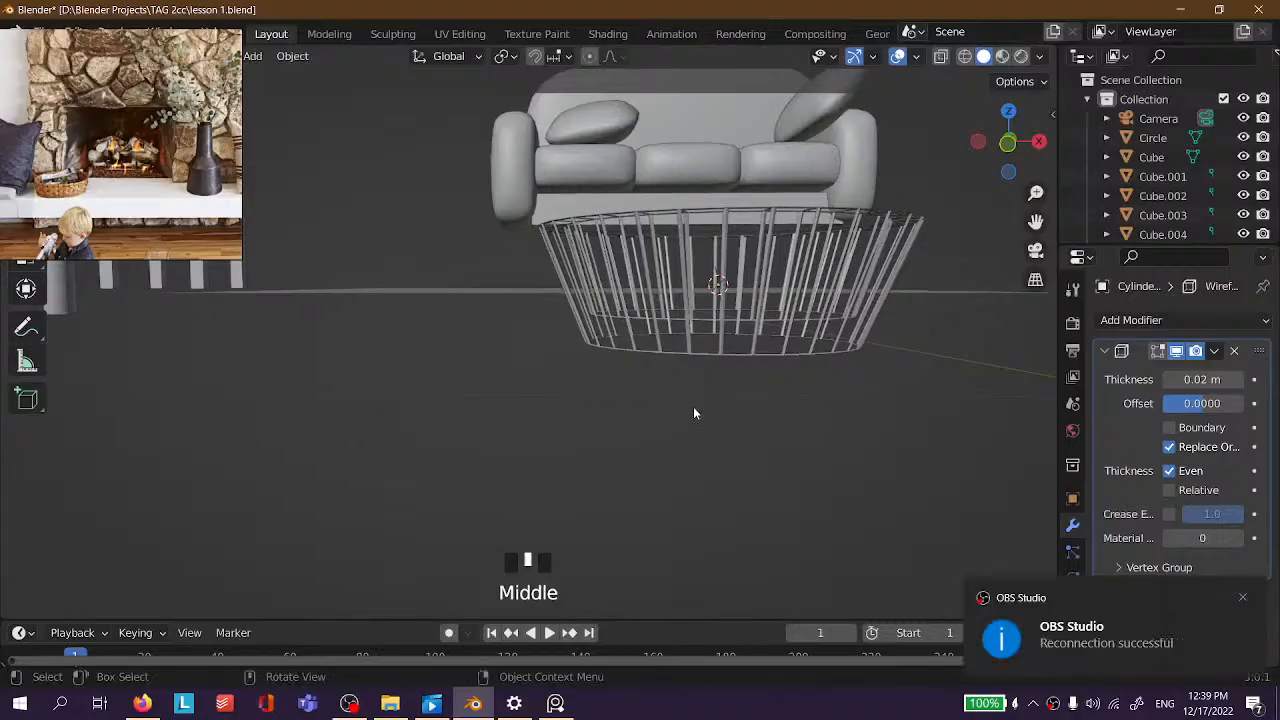
Select the wireframe basket and pick its bottom face for mesh editing.
left_click(733, 224)
left_click(737, 304)
middle_click_drag(739, 351, 550, 196)
scroll(631, 383, "up", 3)
key("Tab")
scroll(429, 271, "up", 2)
scroll(433, 273, "up", 3)
scroll(433, 273, "down", 2)
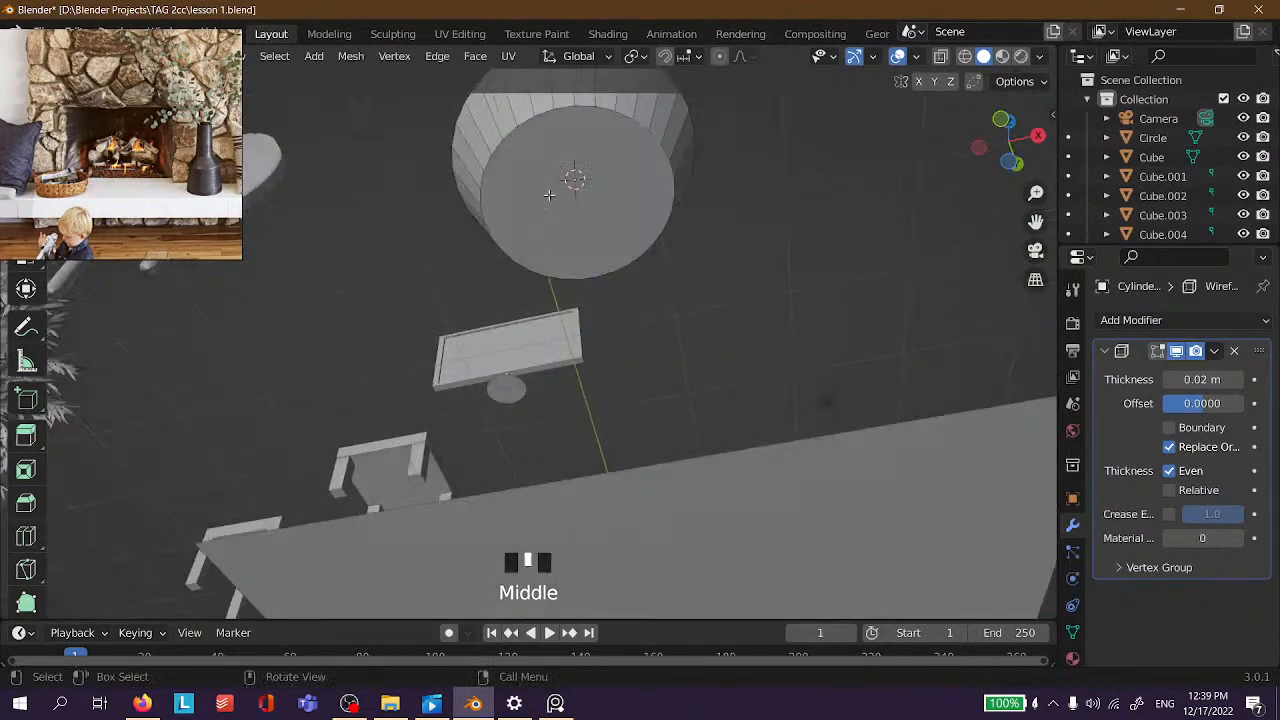
left_click(551, 193)
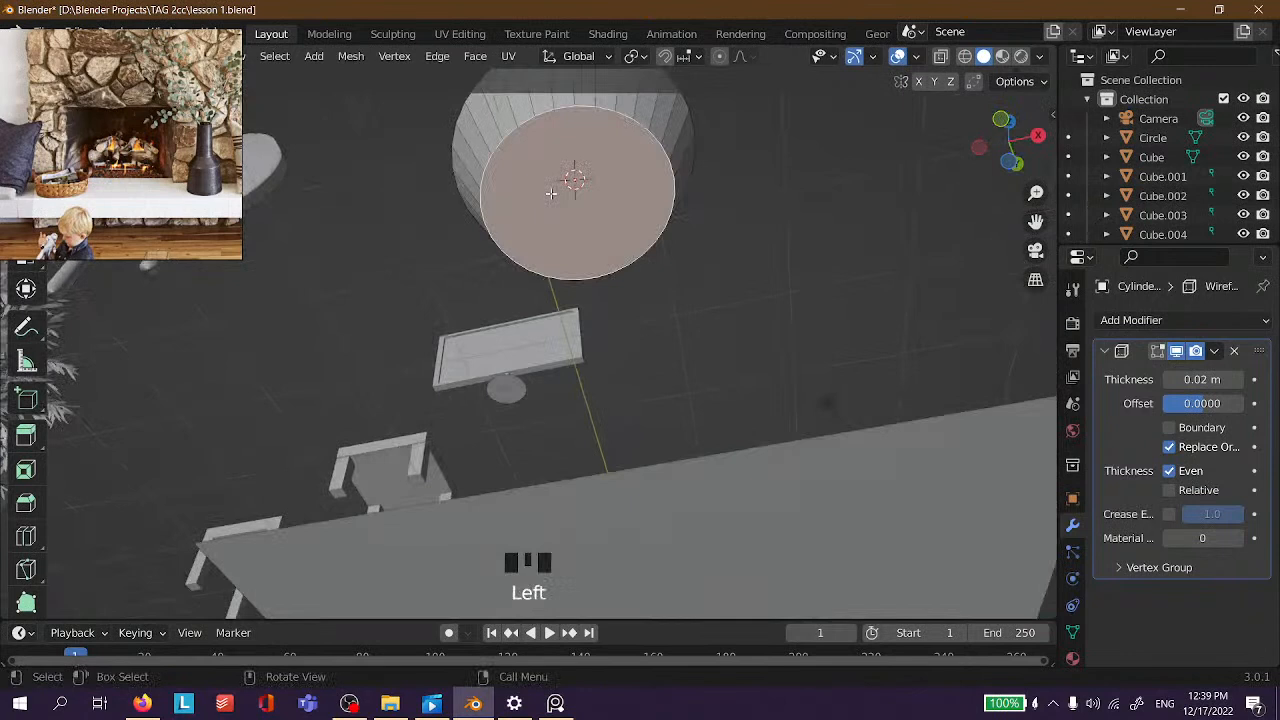
Try to subdivide the basket's bottom face with 6 cuts and undo it.
key("ctrl+r")
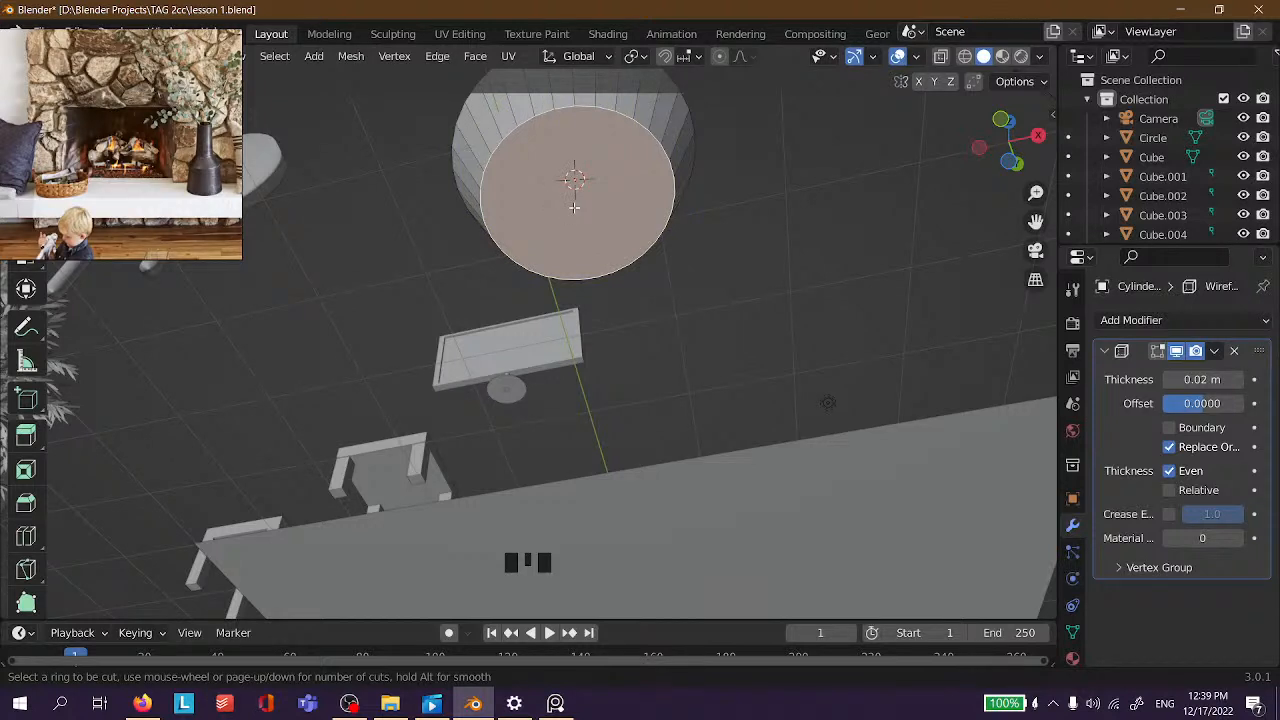
key("Escape")
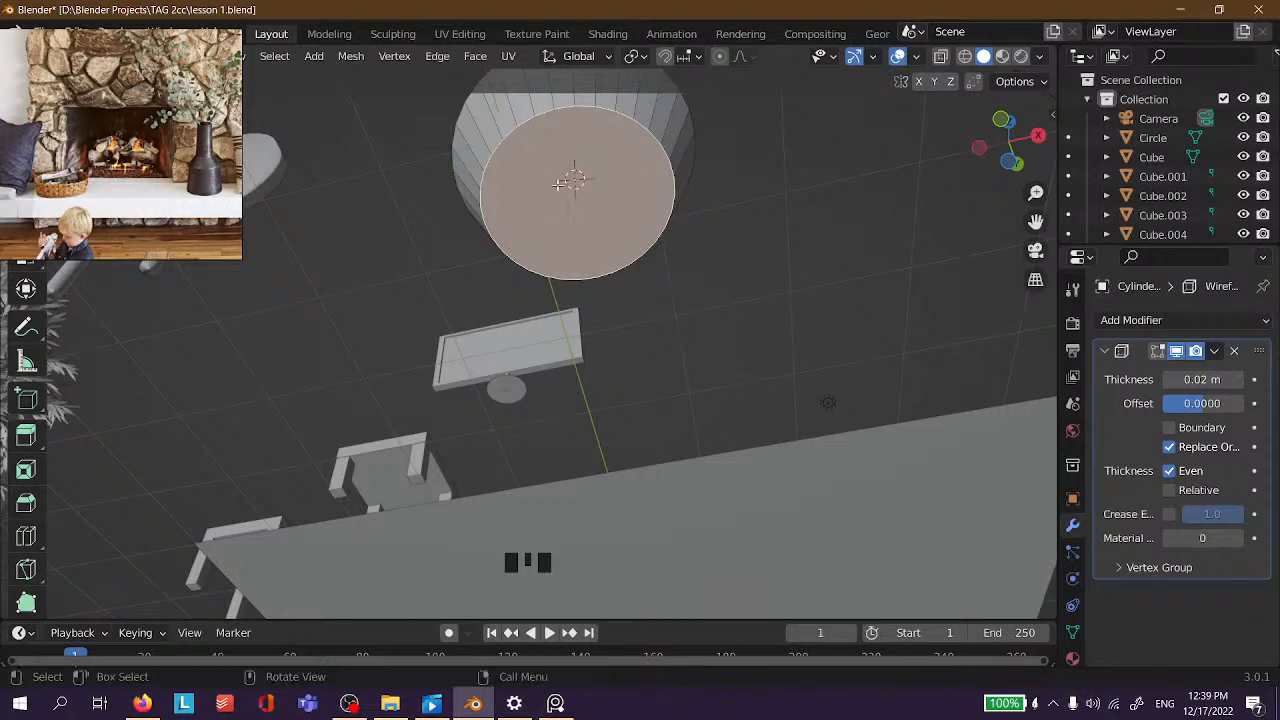
right_click(594, 220)
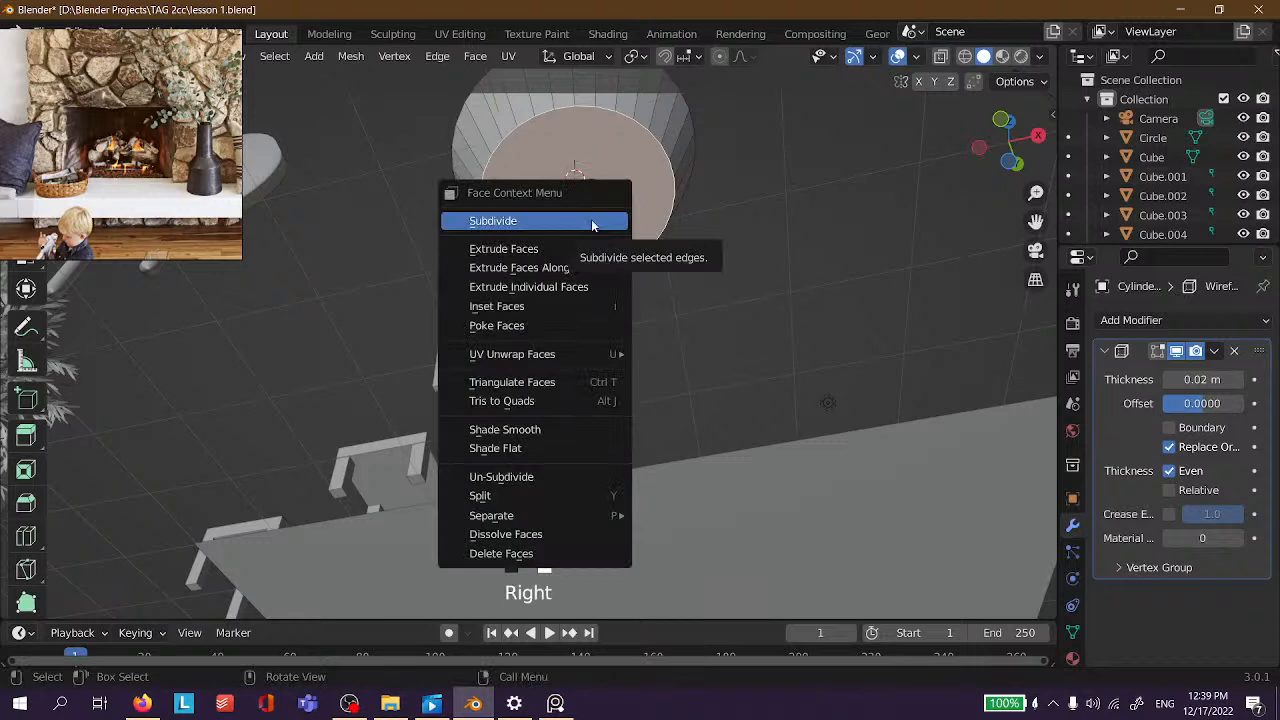
left_click(592, 222)
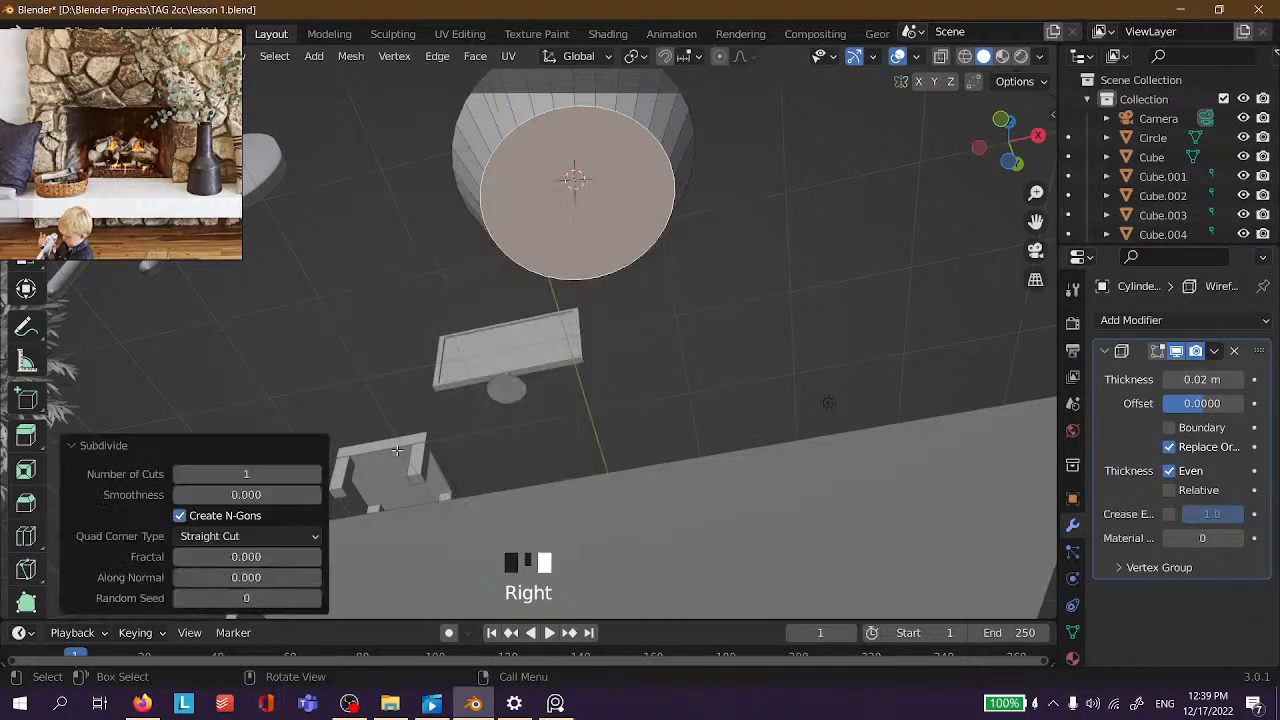
left_click(248, 476)
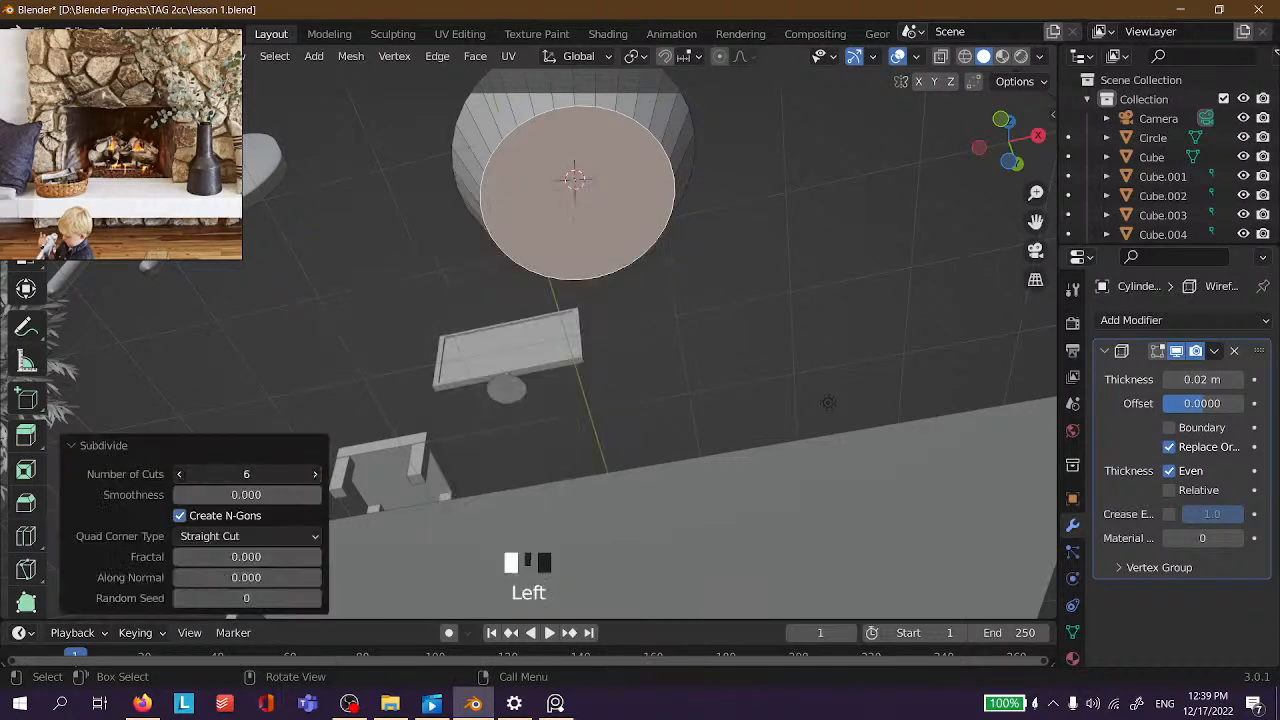
key("ctrl+z")
Inset the basket's bottom face by 0.2263 m and scale the inner face to 0 at the center.
scroll(623, 286, "down", 2)
middle_click_drag(623, 286, 551, 271)
scroll(400, 277, "up", 2)
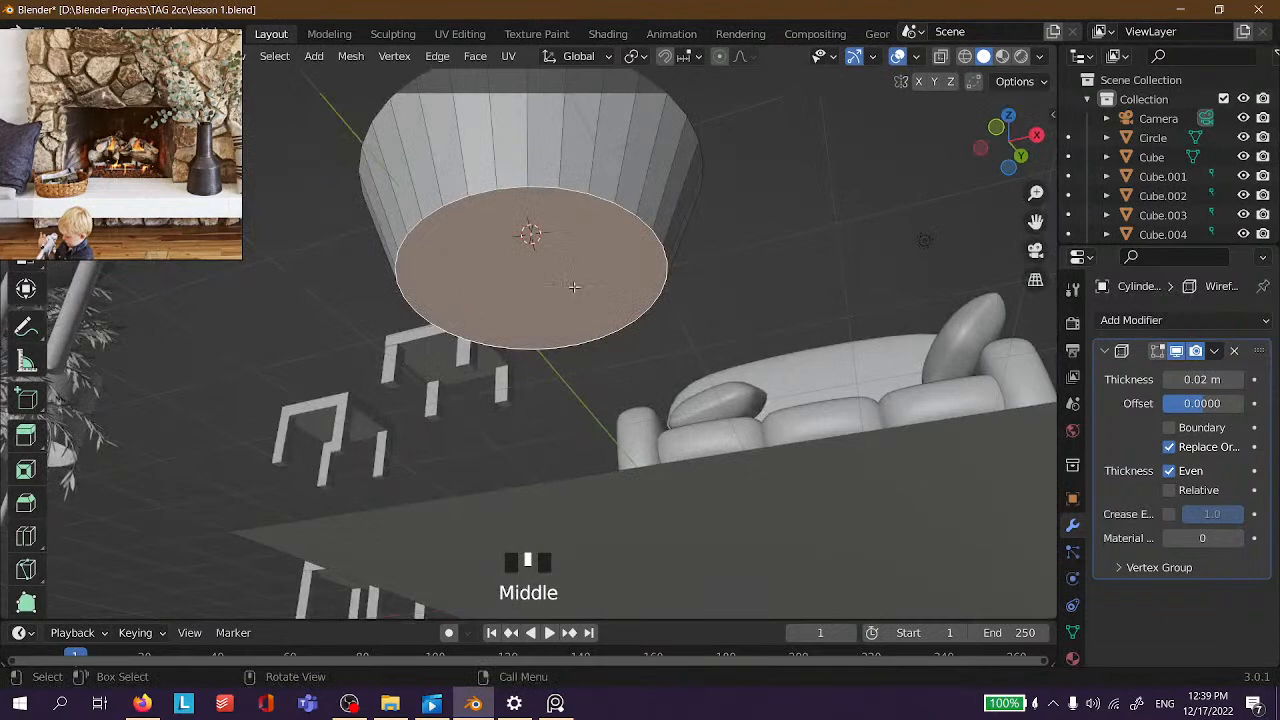
key("i")
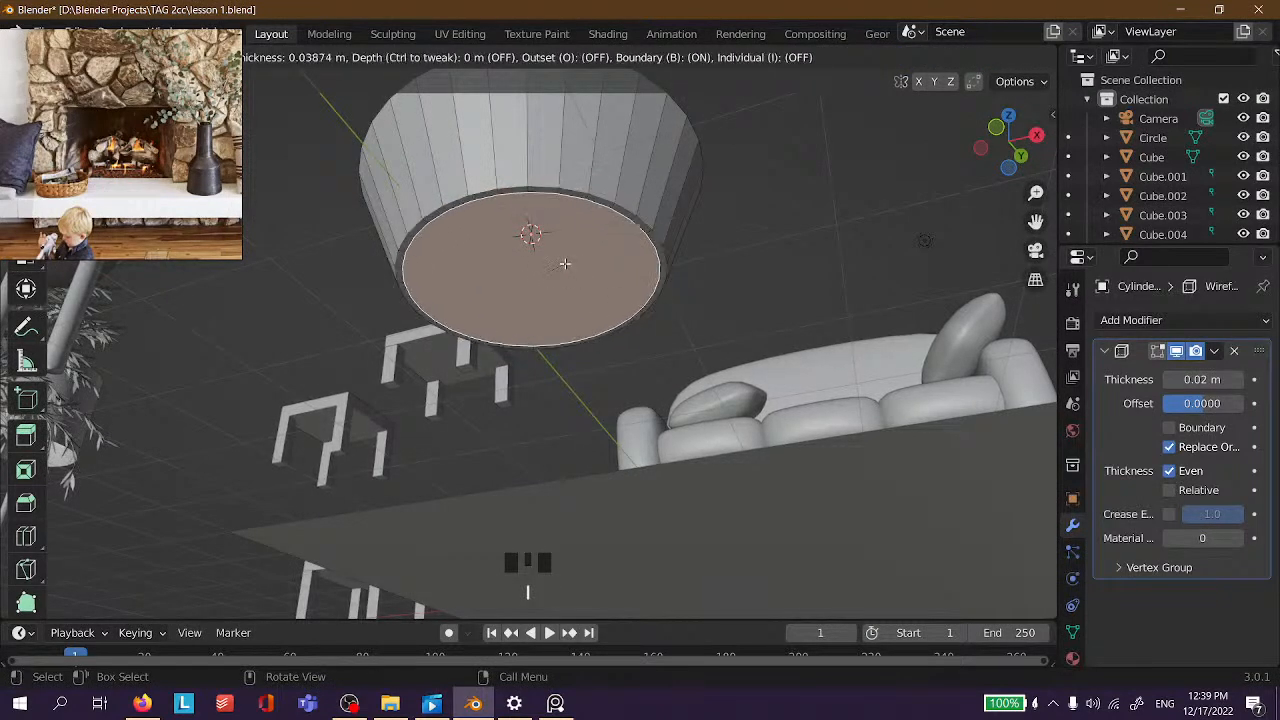
left_click(537, 273)
key("s")
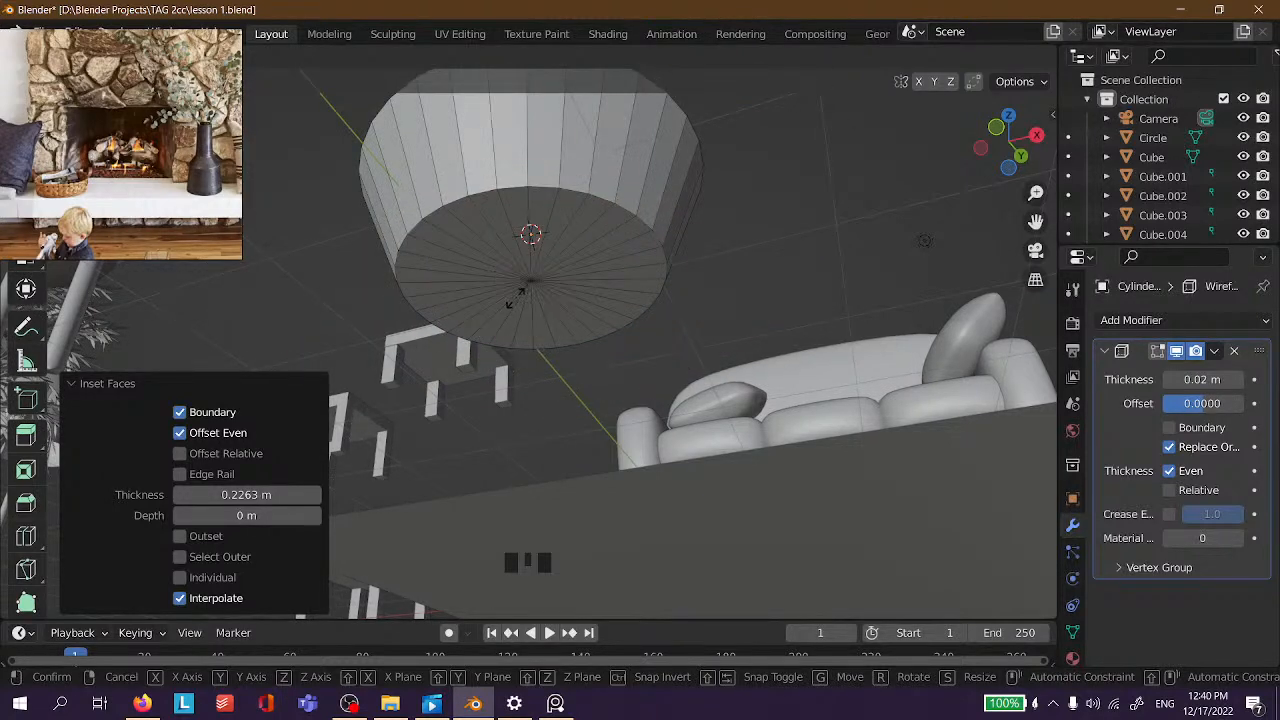
left_click(625, 273)
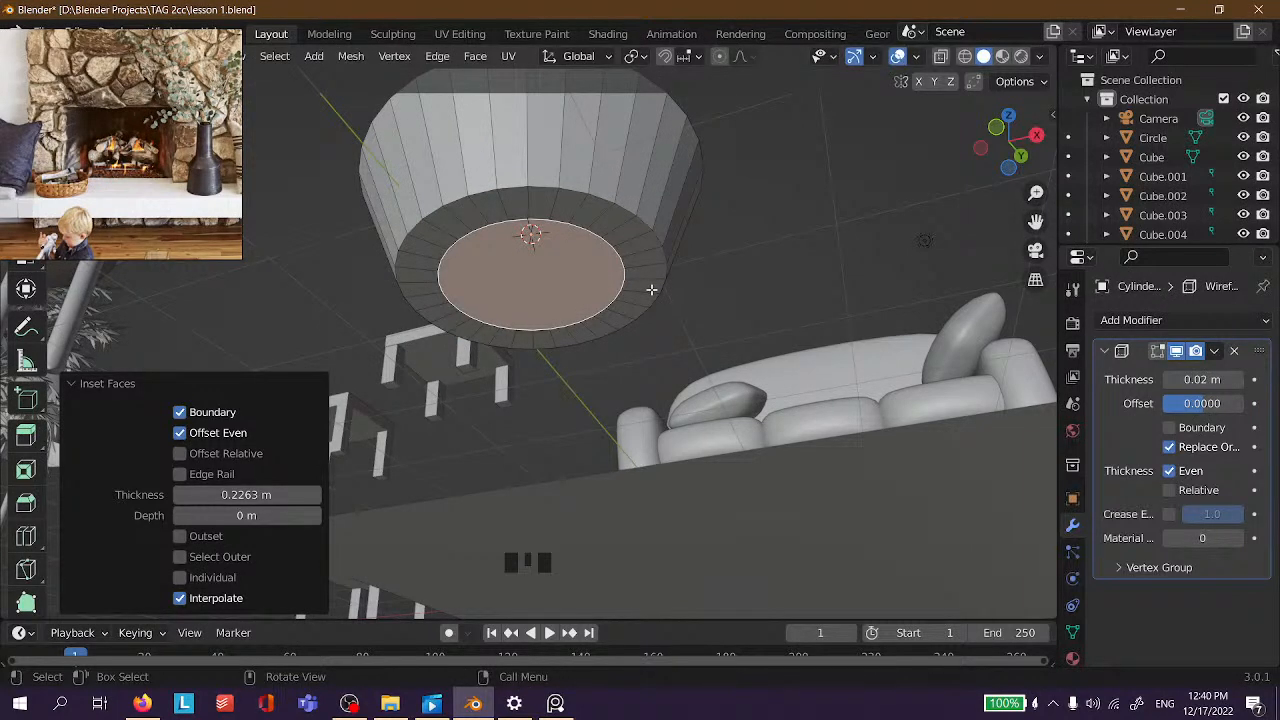
key("s")
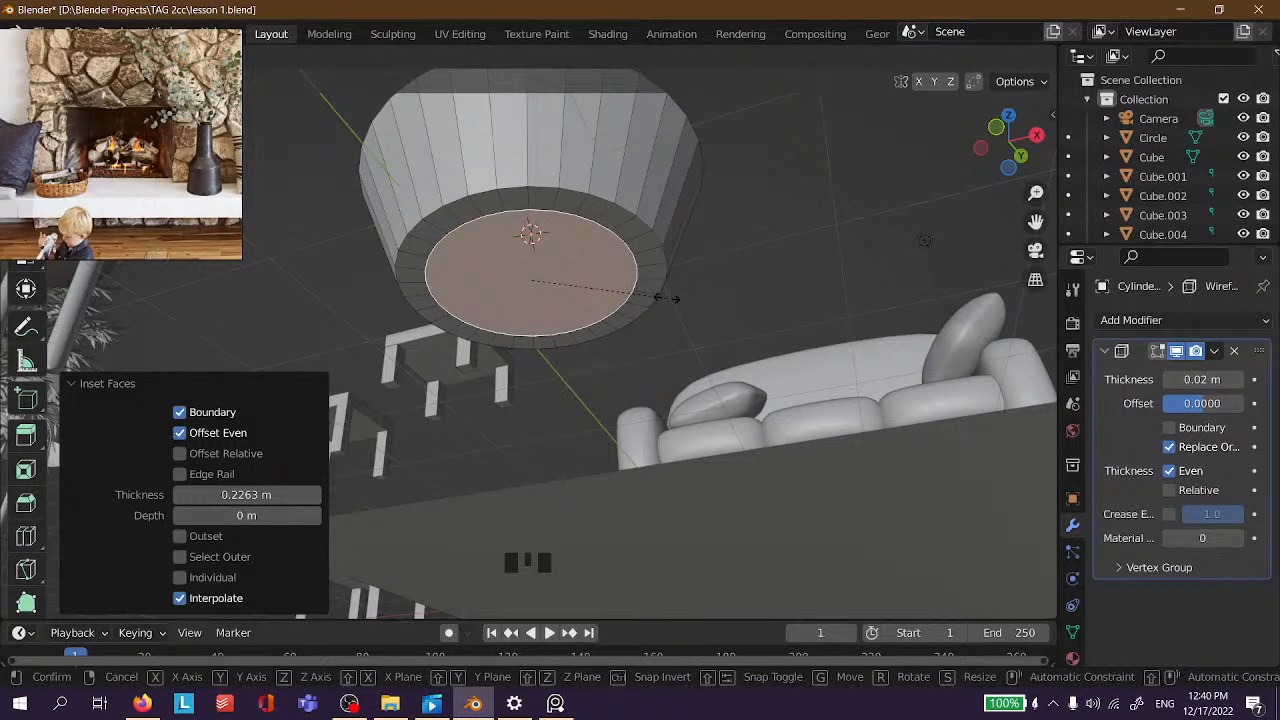
key("0")
key("Return")
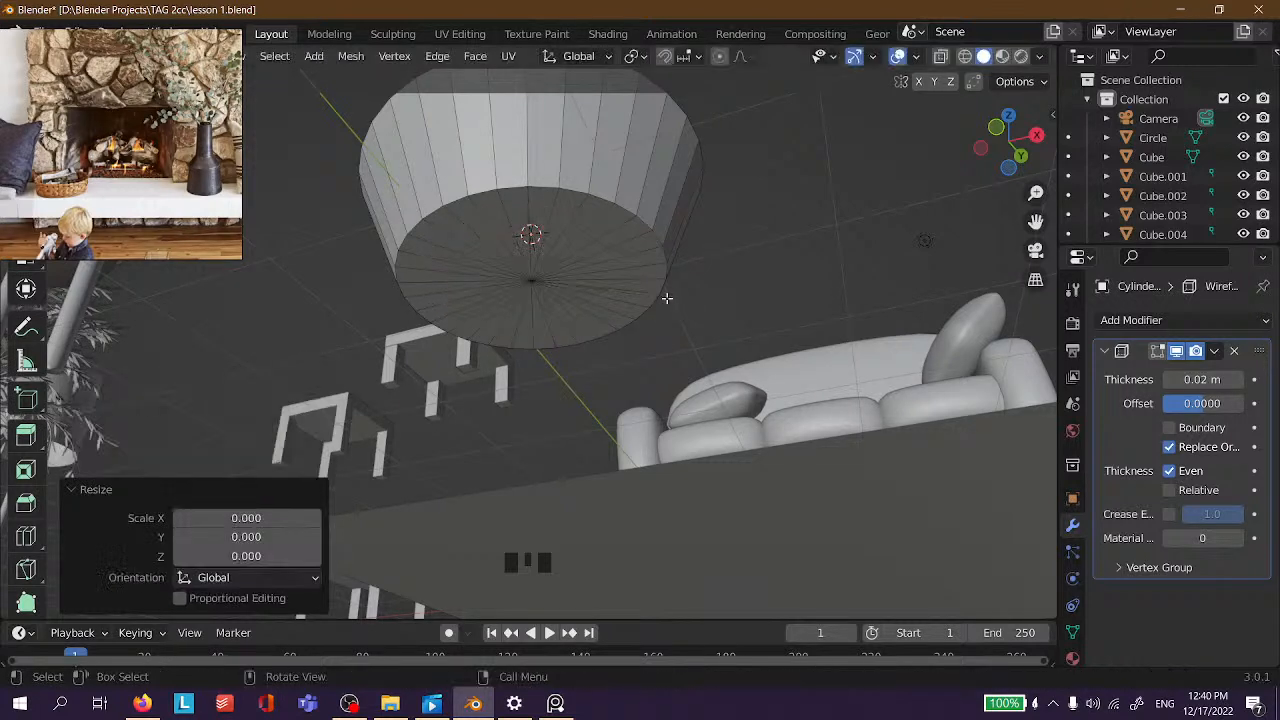
Inspect the basket's wireframe bottom from below in object mode.
key("Tab")
left_click(723, 256)
middle_click_drag(723, 256, 547, 441)
scroll(509, 402, "up", 3)
left_click(547, 441)
middle_click_drag(595, 501, 554, 416)
Return to mesh editing in vertex selection and select a vertex at the center of the basket's bottom.
key("Tab")
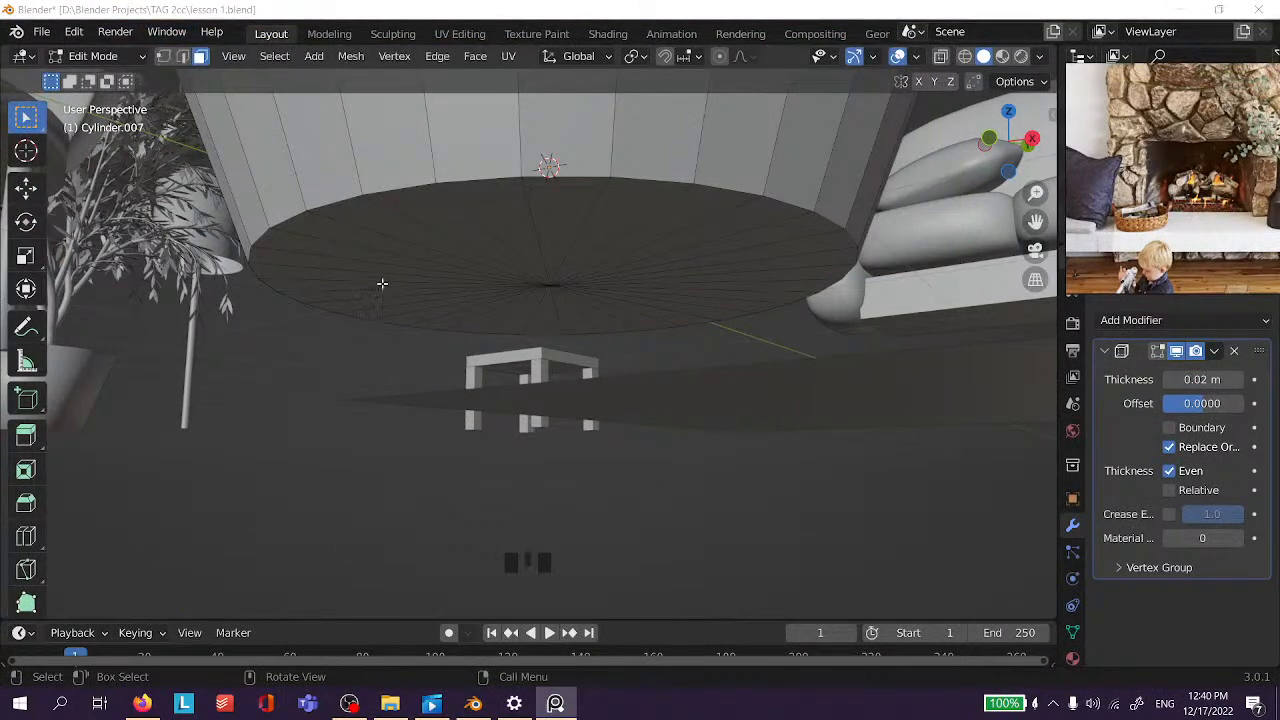
left_click(447, 266)
scroll(450, 266, "up", 2)
left_click(506, 282)
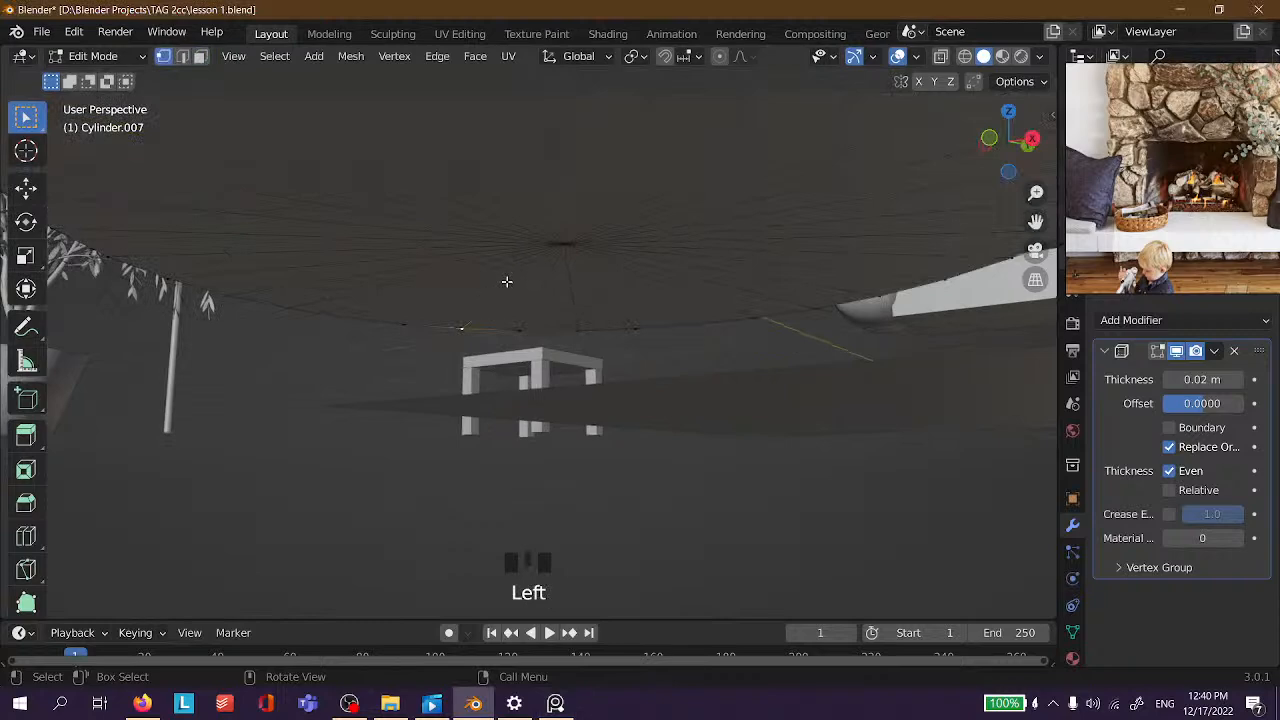
middle_click_drag(506, 282, 561, 173)
left_click(604, 150)
left_click(605, 133)
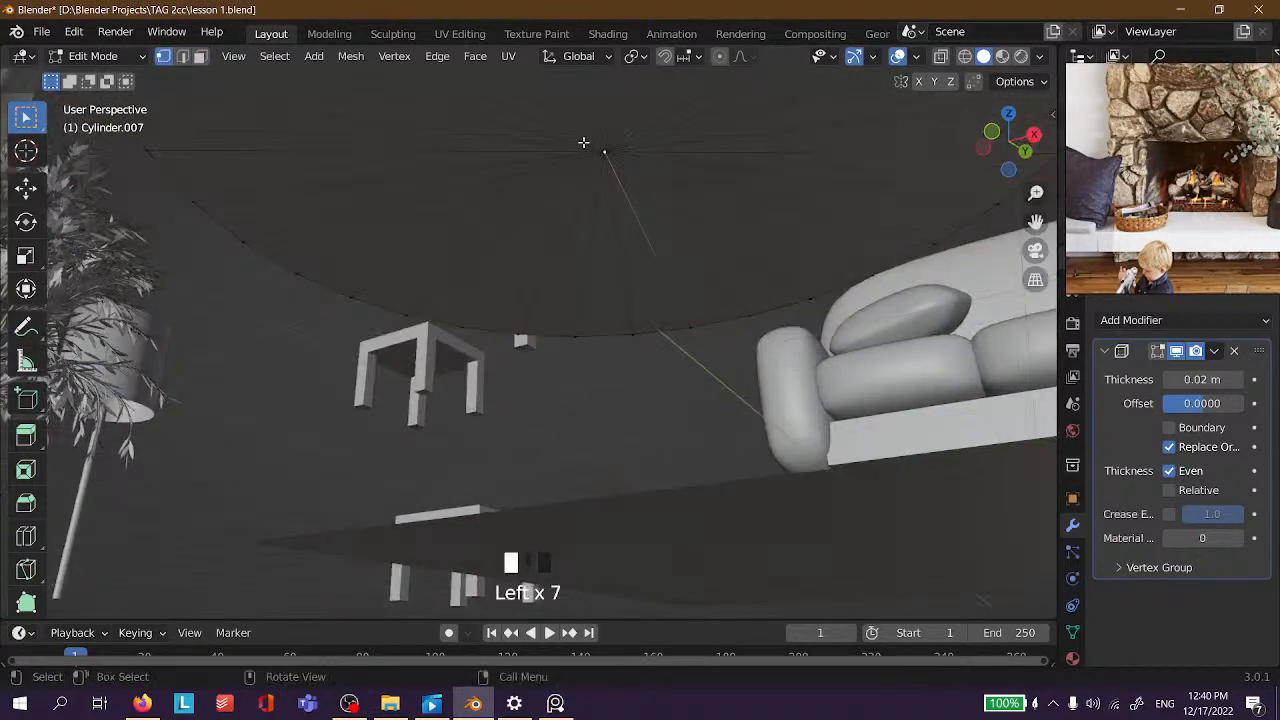
scroll(583, 143, "up", 2)
middle_click_drag(583, 143, 481, 307)
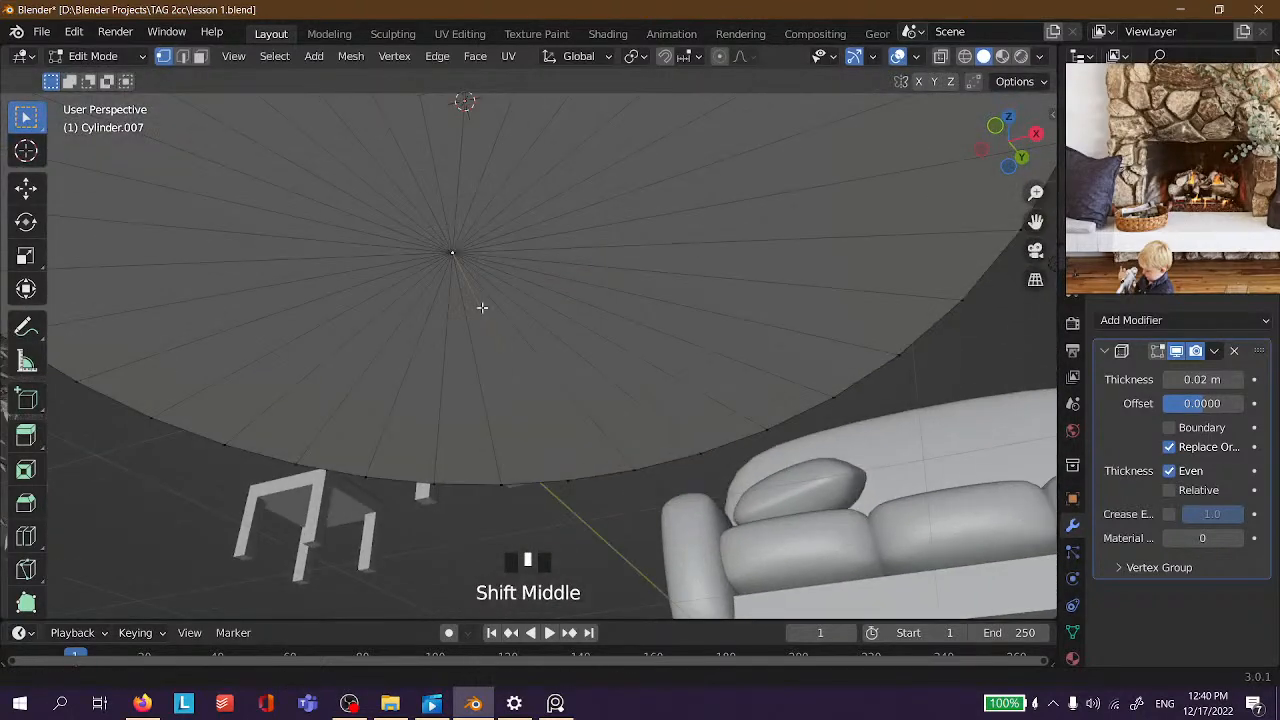
Select all overlapping vertices at the center of the basket's bottom and merge them At Center.
scroll(357, 191, "up", 2)
middle_click_drag(357, 191, 489, 226)
left_click_drag(494, 188, 593, 302)
left_click_drag(531, 227, 594, 300)
middle_click_drag(594, 300, 429, 281)
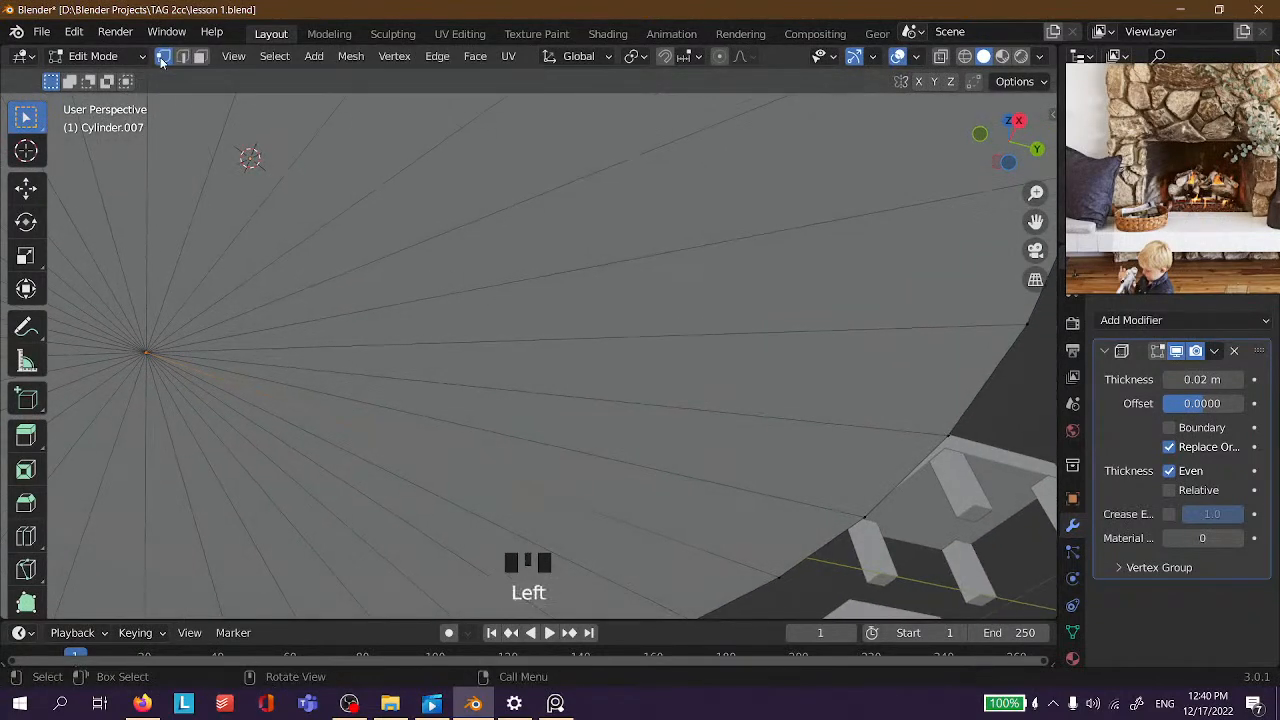
scroll(322, 303, "down", 3)
middle_click_drag(401, 407, 437, 284)
scroll(410, 310, "up", 2)
left_click_drag(437, 284, 549, 411)
left_click_drag(419, 255, 553, 416)
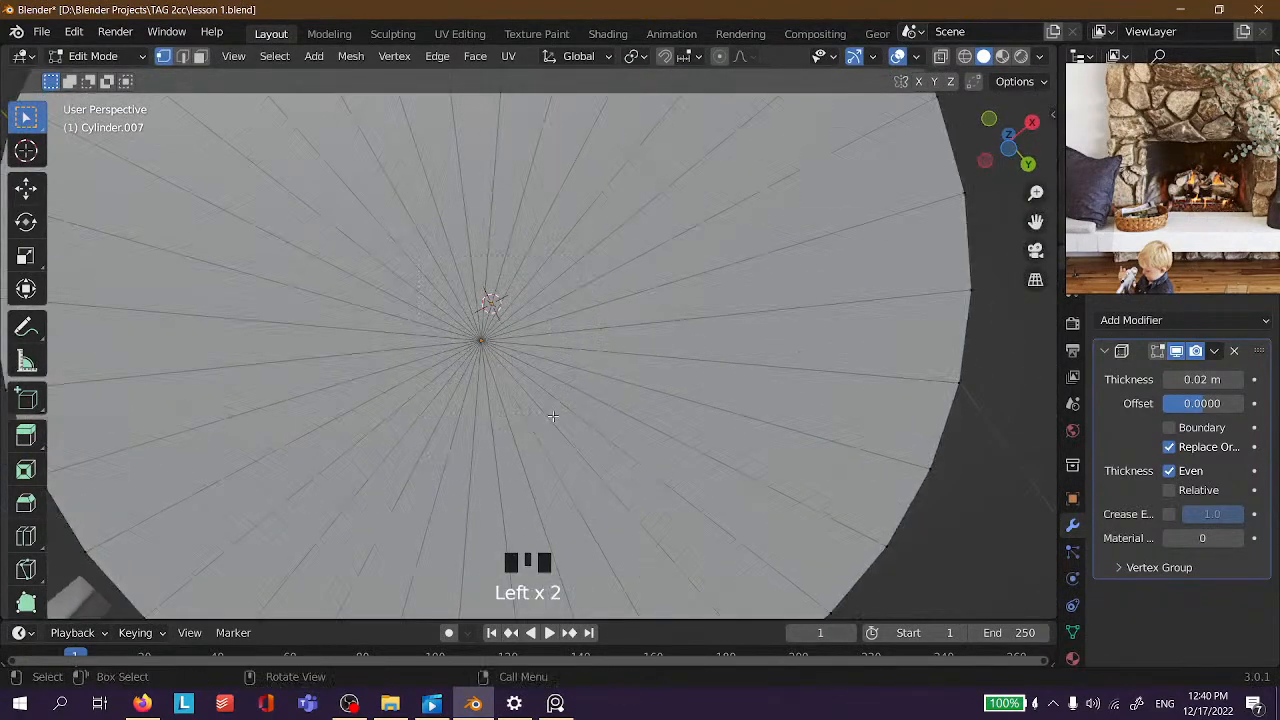
key("m")
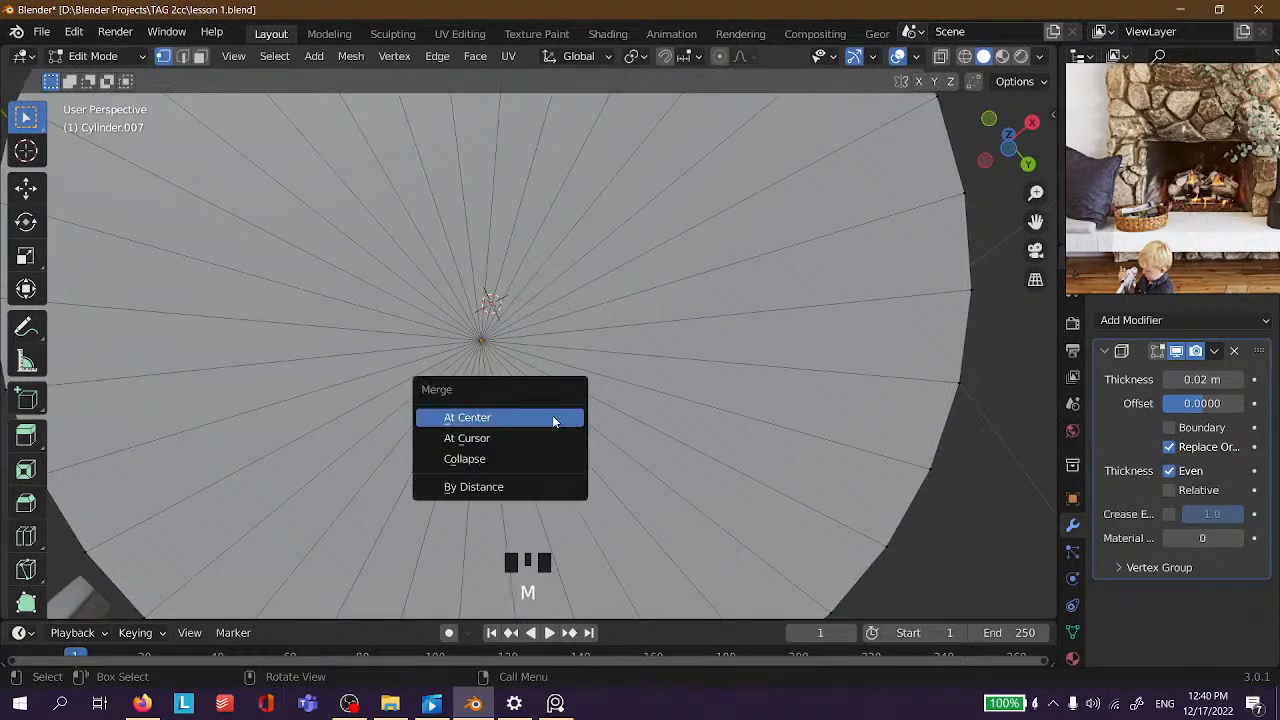
left_click(552, 417)
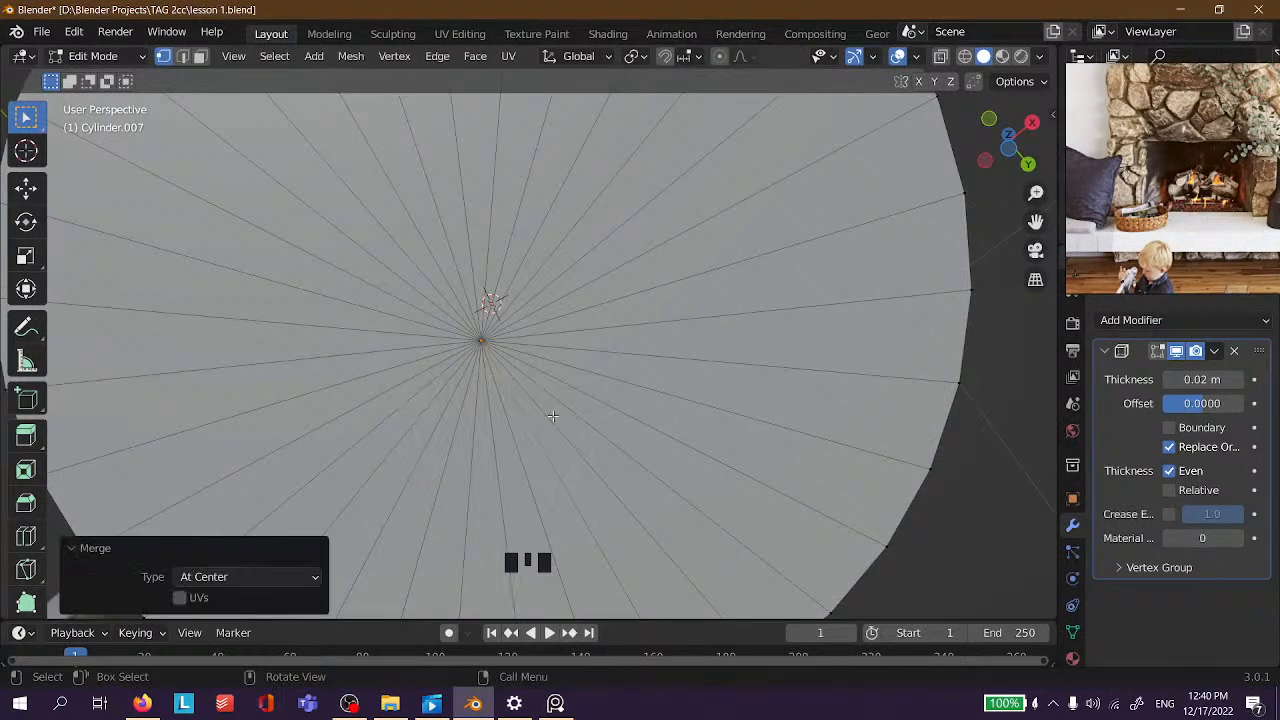
Examine the merged center point and the basket's wireframe from below and from the sides.
scroll(547, 424, "down", 4)
middle_click_drag(547, 424, 517, 361)
scroll(524, 425, "up", 3)
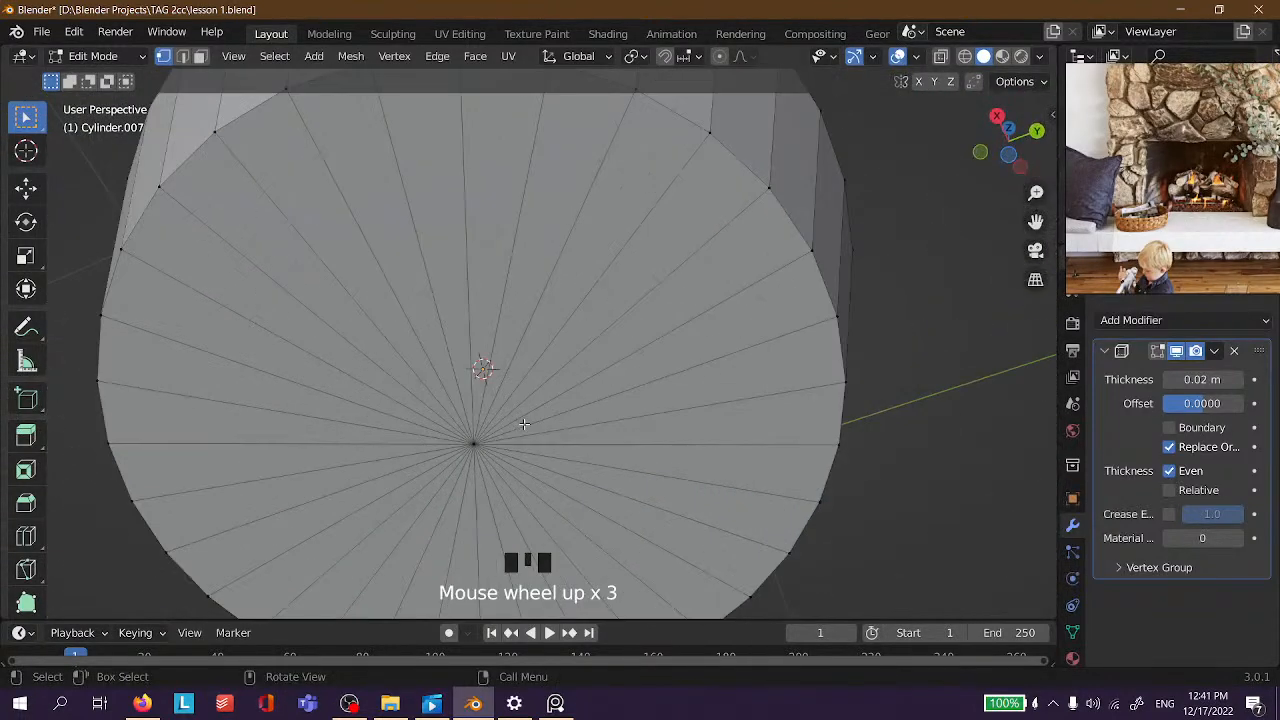
key("Tab")
scroll(734, 373, "down", 3)
left_click(765, 336)
middle_click_drag(765, 336, 593, 287)
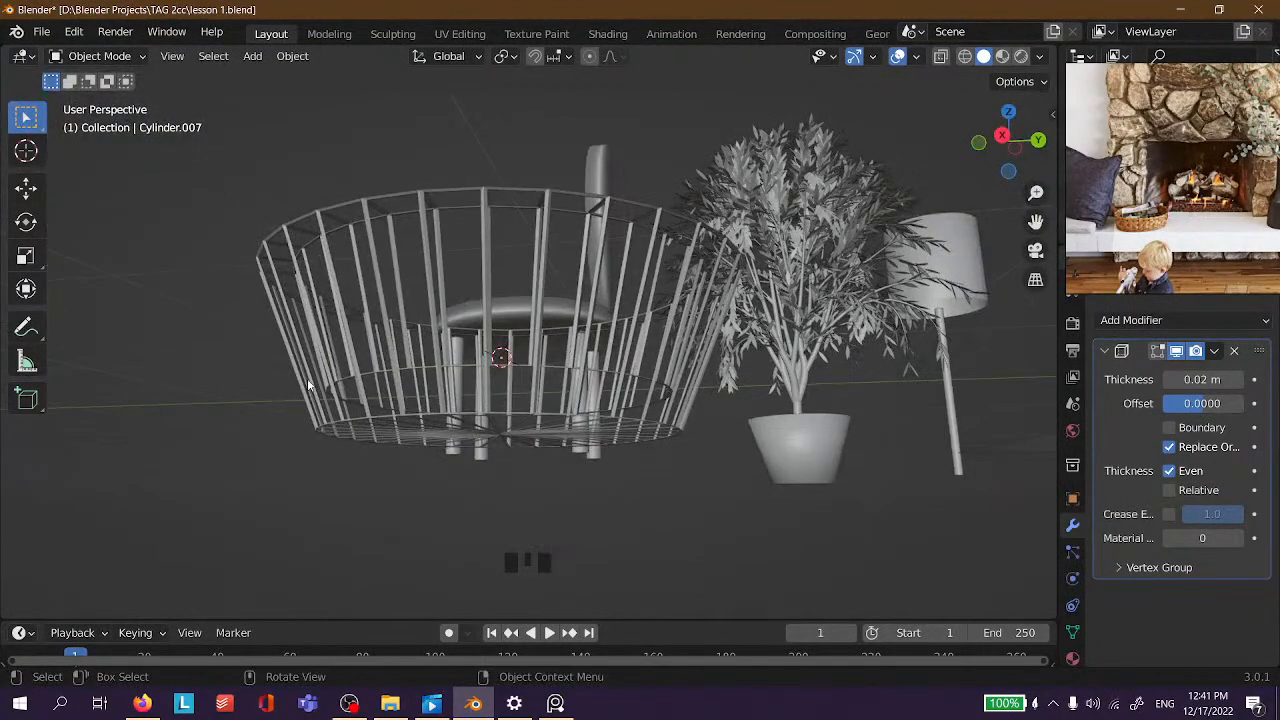
middle_click_drag(660, 333, 100, 383)
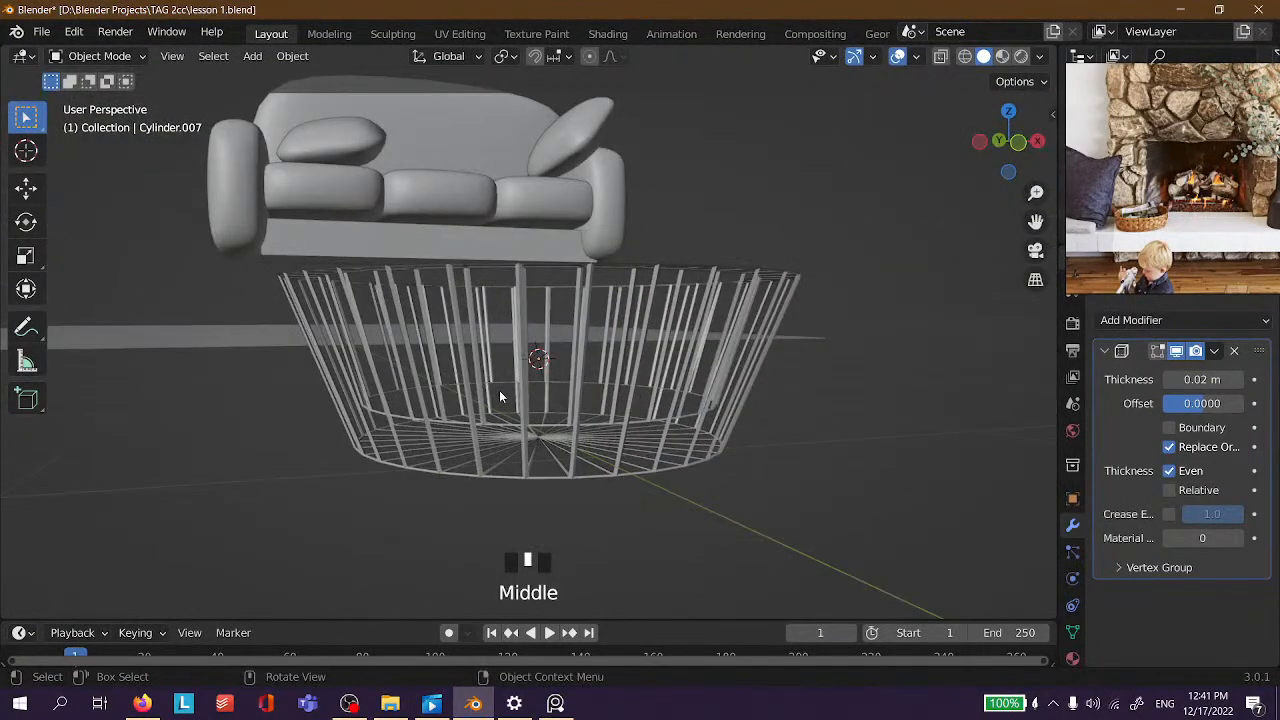
Add 3 evenly spaced horizontal loop cuts around the basket's sides.
key("Tab")
key("ctrl+r")
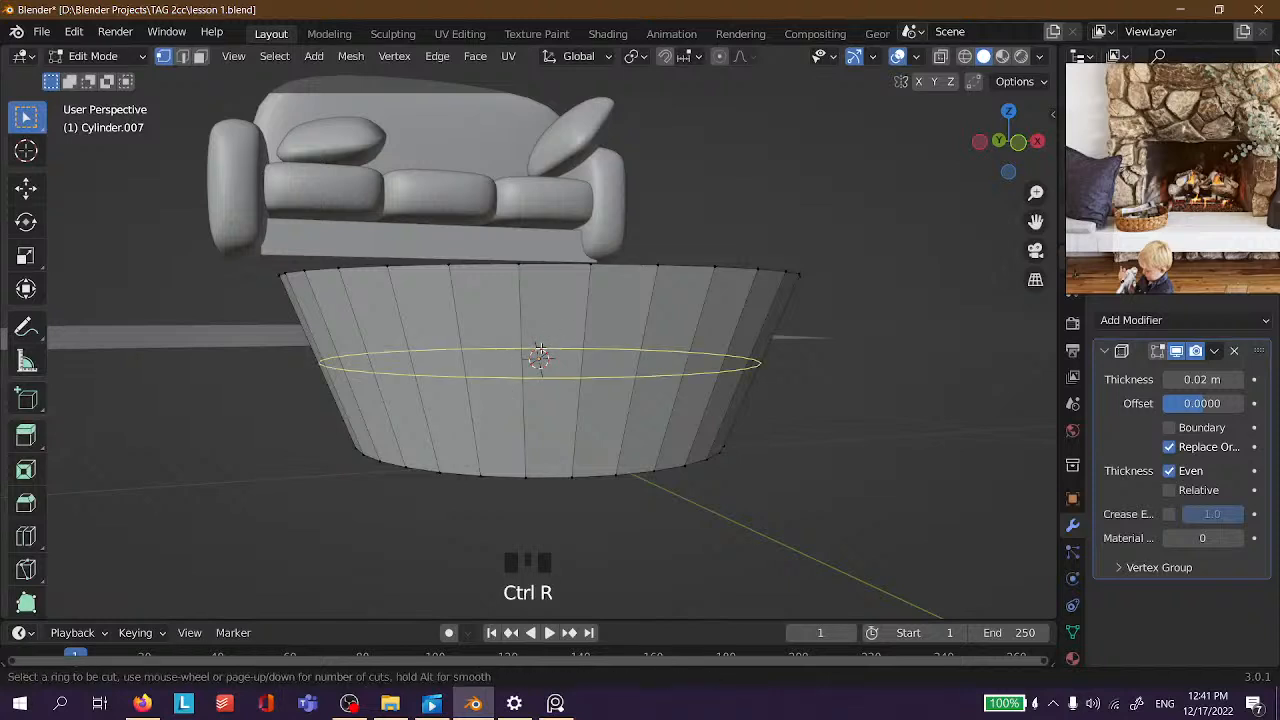
scroll(597, 371, "up", 2)
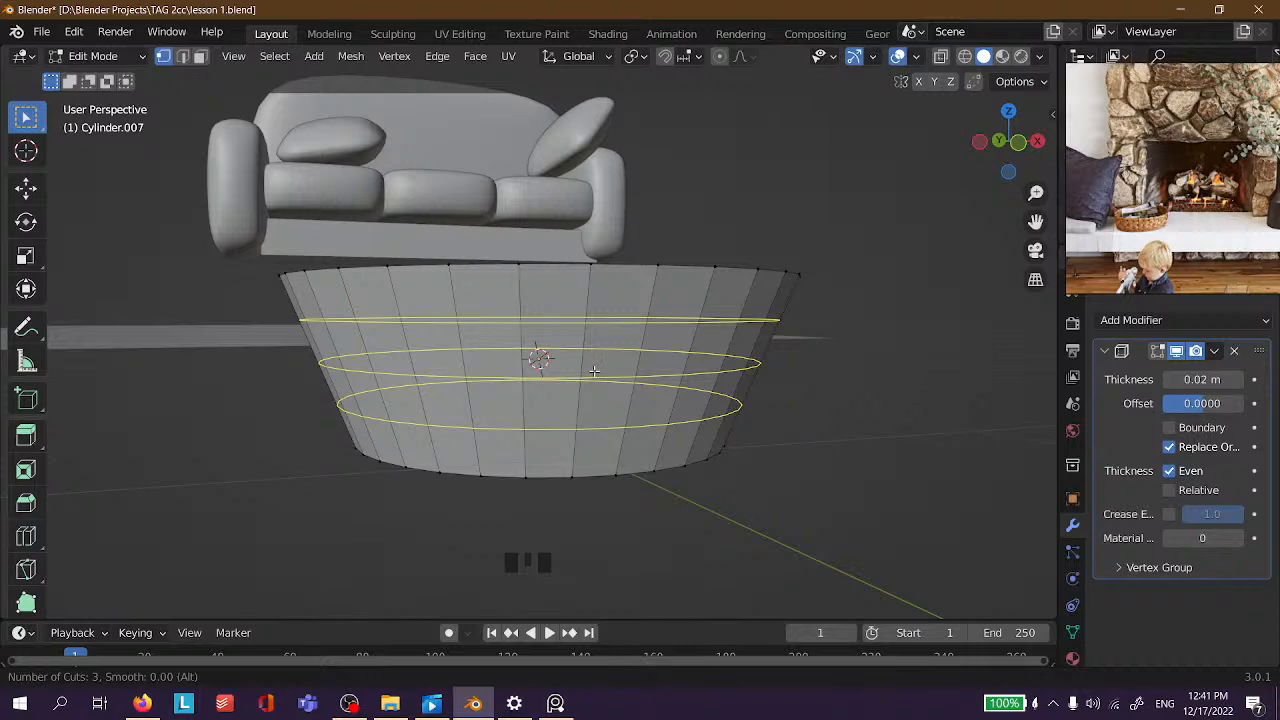
left_click(594, 371)
right_click(662, 372)
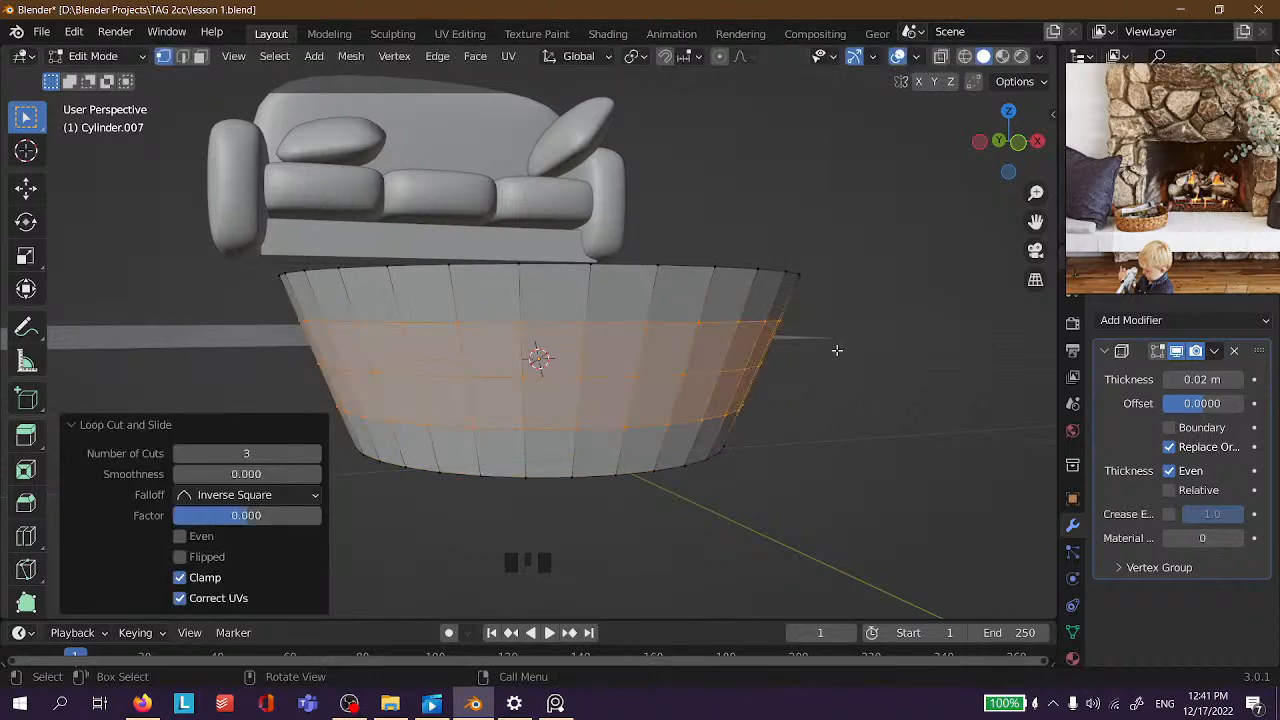
key("Tab")
Select the basket and set its Wireframe modifier thickness to 0.0343 m.
middle_click_drag(855, 374, 650, 445)
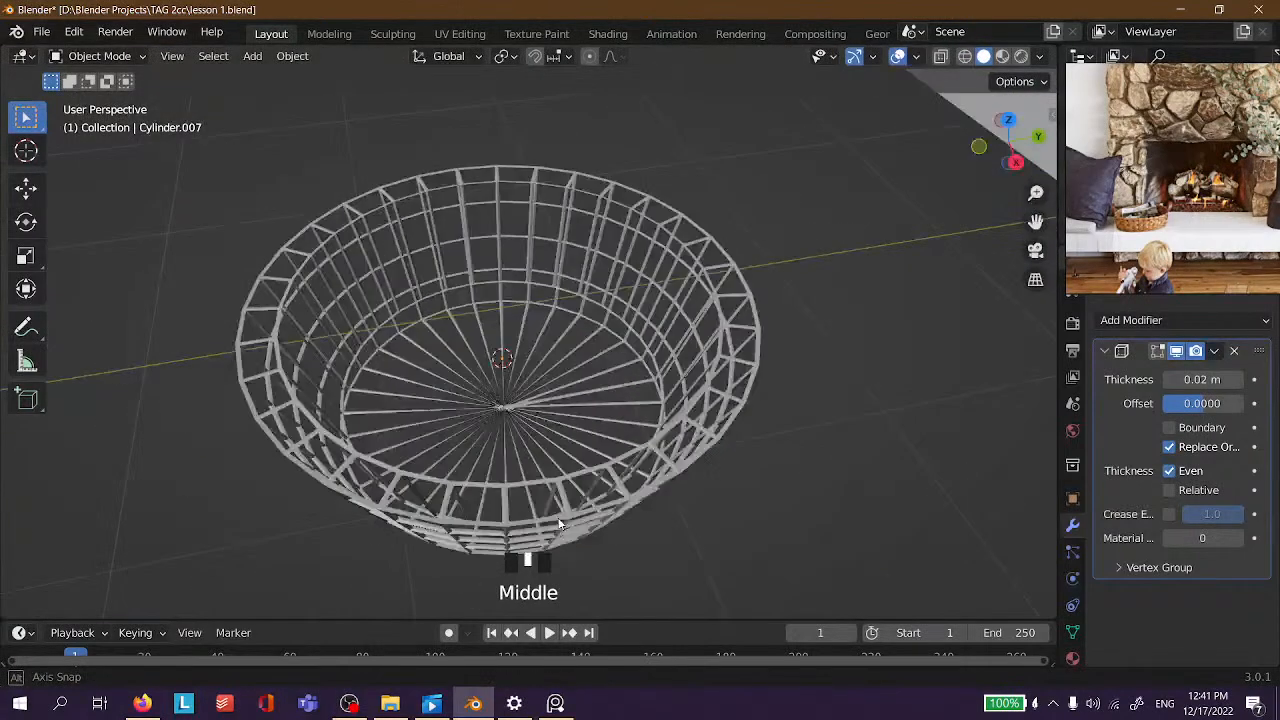
left_click(589, 461)
scroll(492, 484, "down", 3)
middle_click_drag(492, 484, 635, 555)
scroll(639, 404, "up", 3)
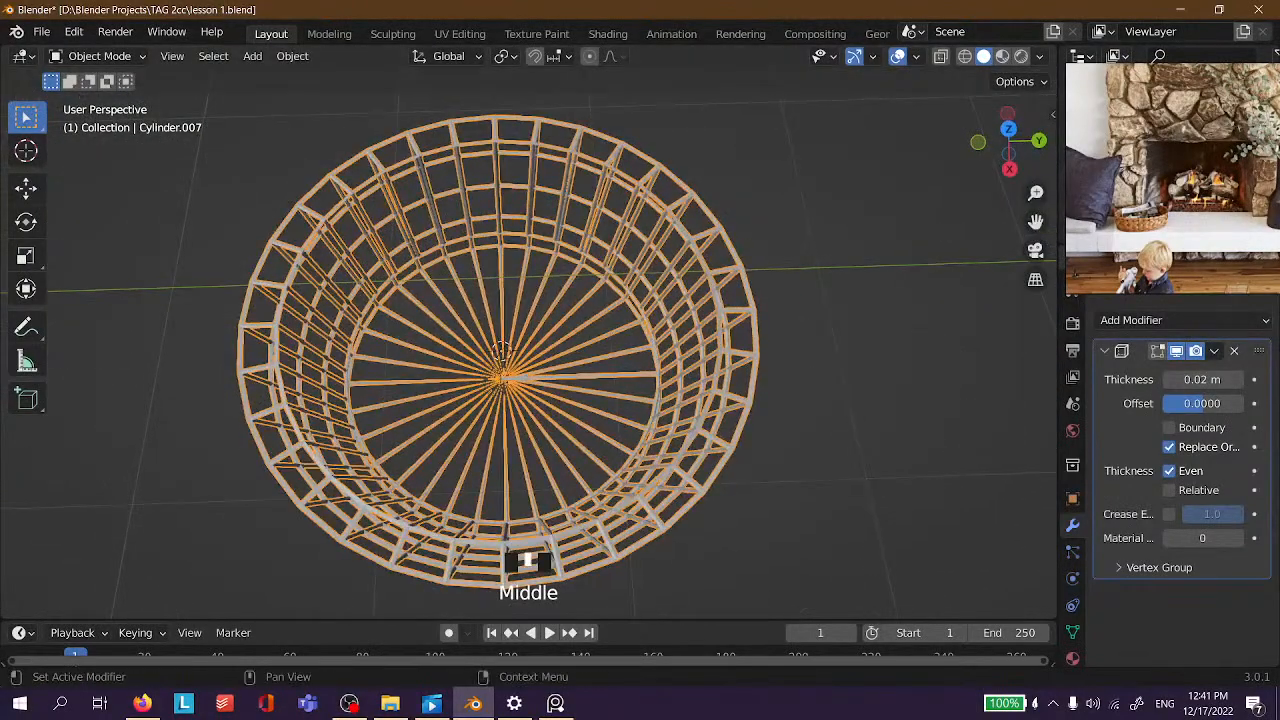
left_click_drag(1212, 379, 1244, 379, "shift")
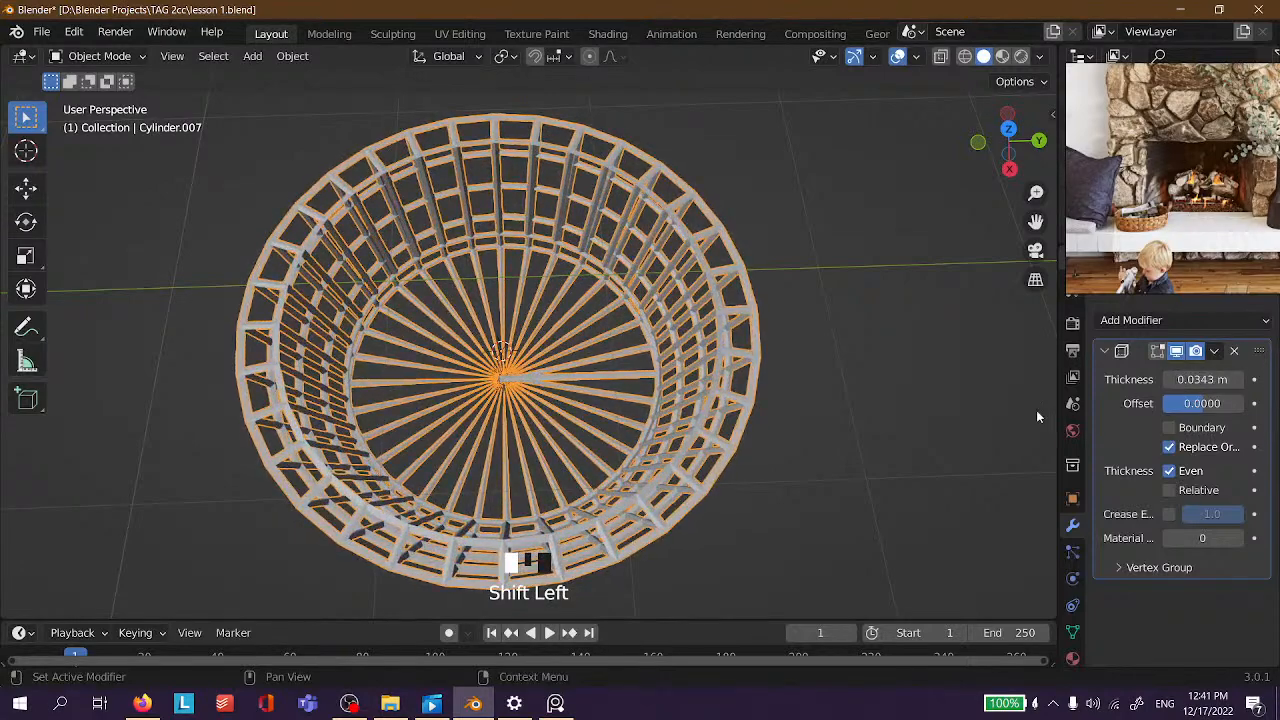
Try smooth shading on the wireframe basket and return it to flat shading.
middle_click_drag(810, 428, 846, 202)
left_click(823, 387)
middle_click_drag(823, 387, 465, 270)
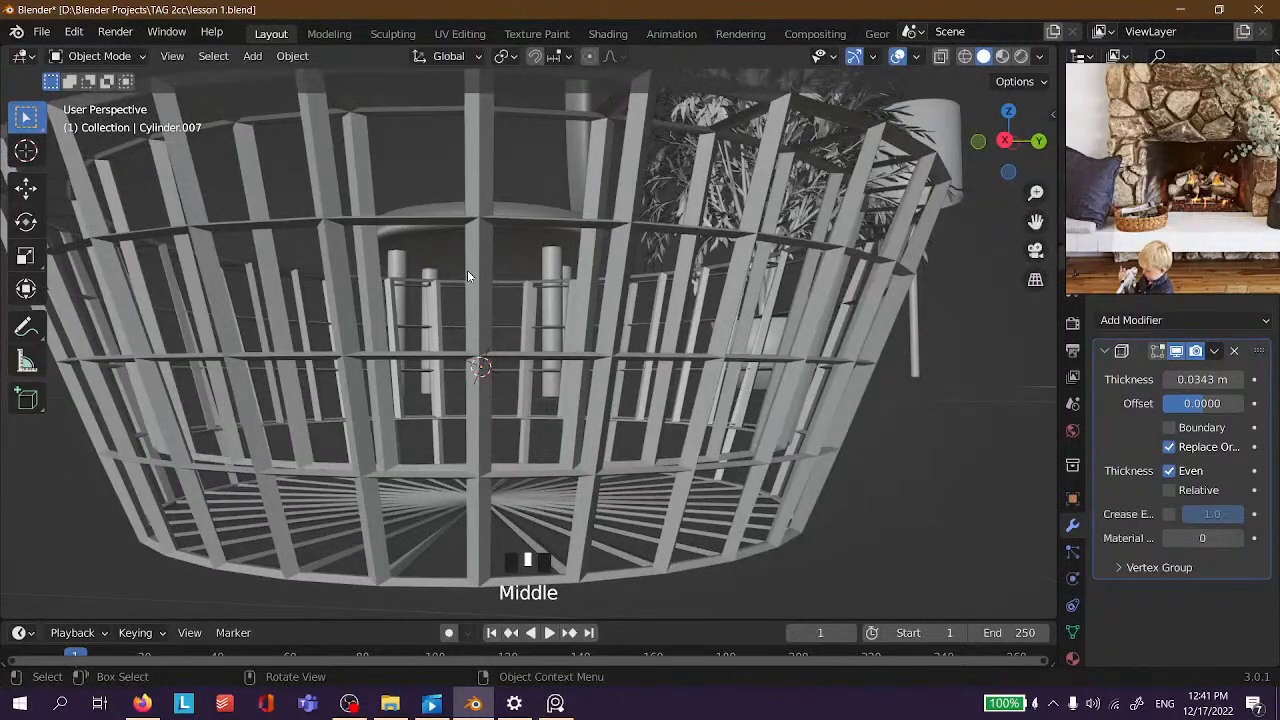
left_click(474, 262)
right_click(476, 268)
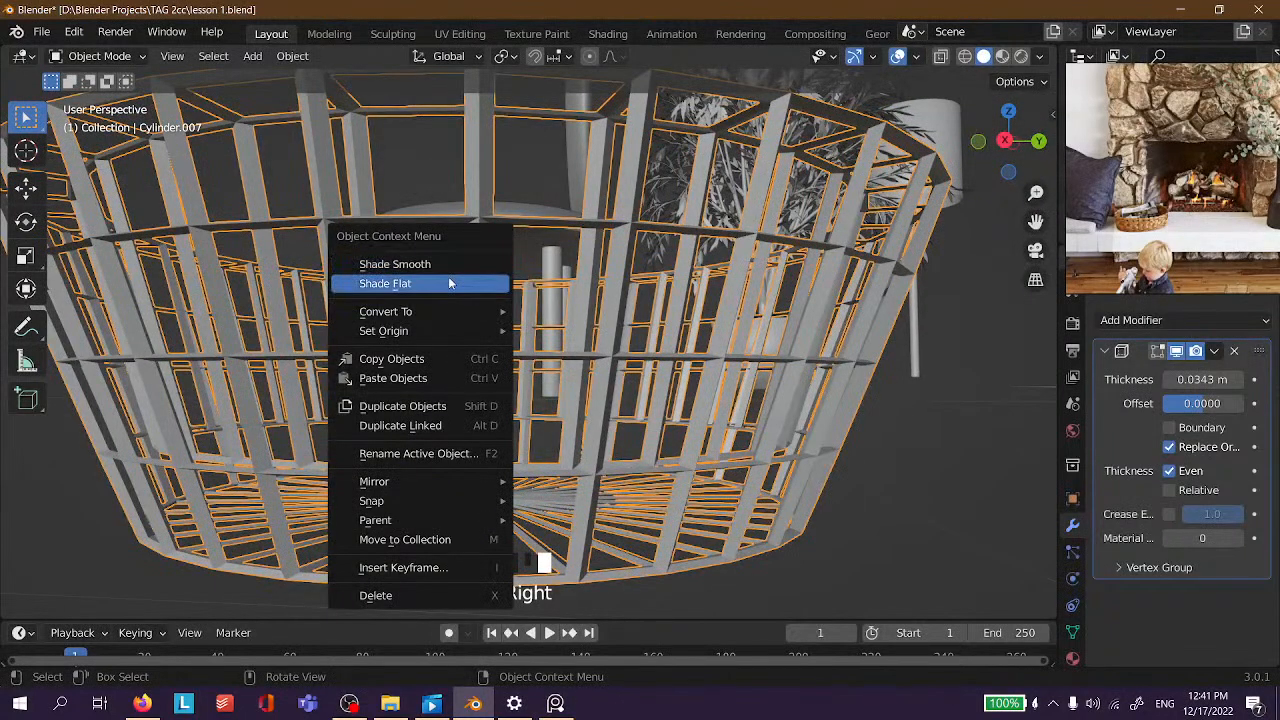
left_click(451, 271)
right_click(450, 247)
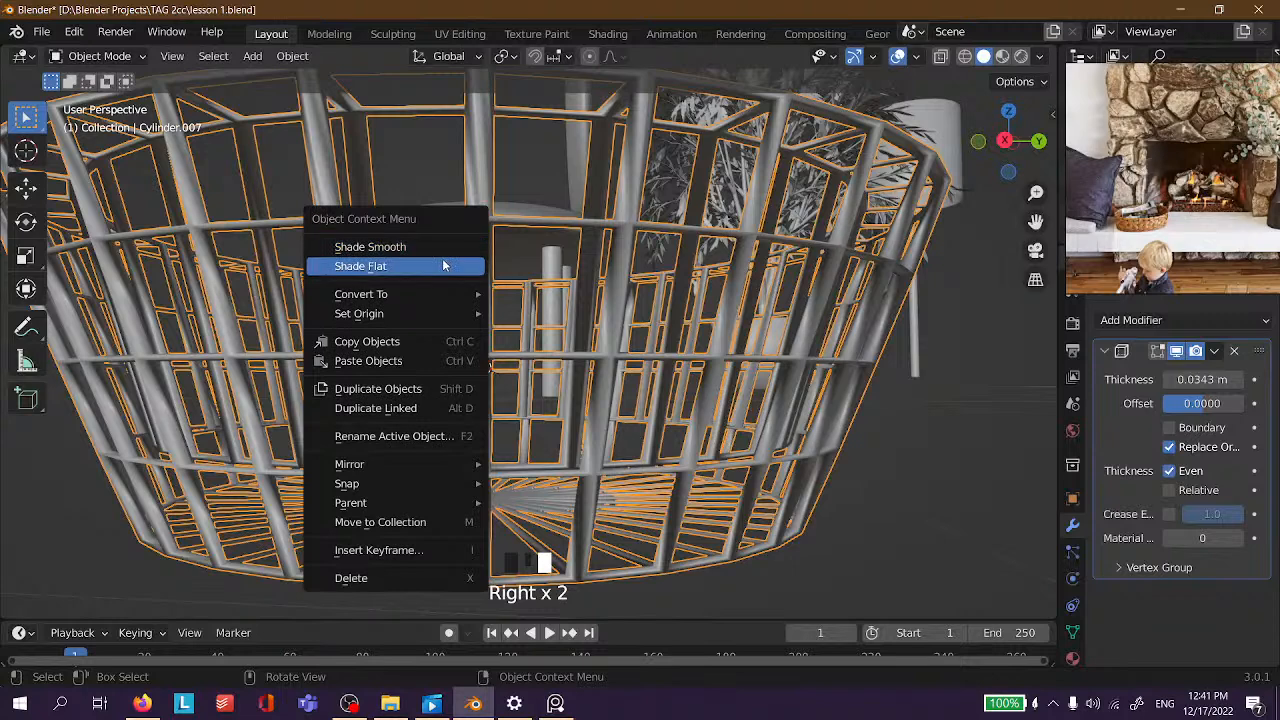
left_click(449, 266)
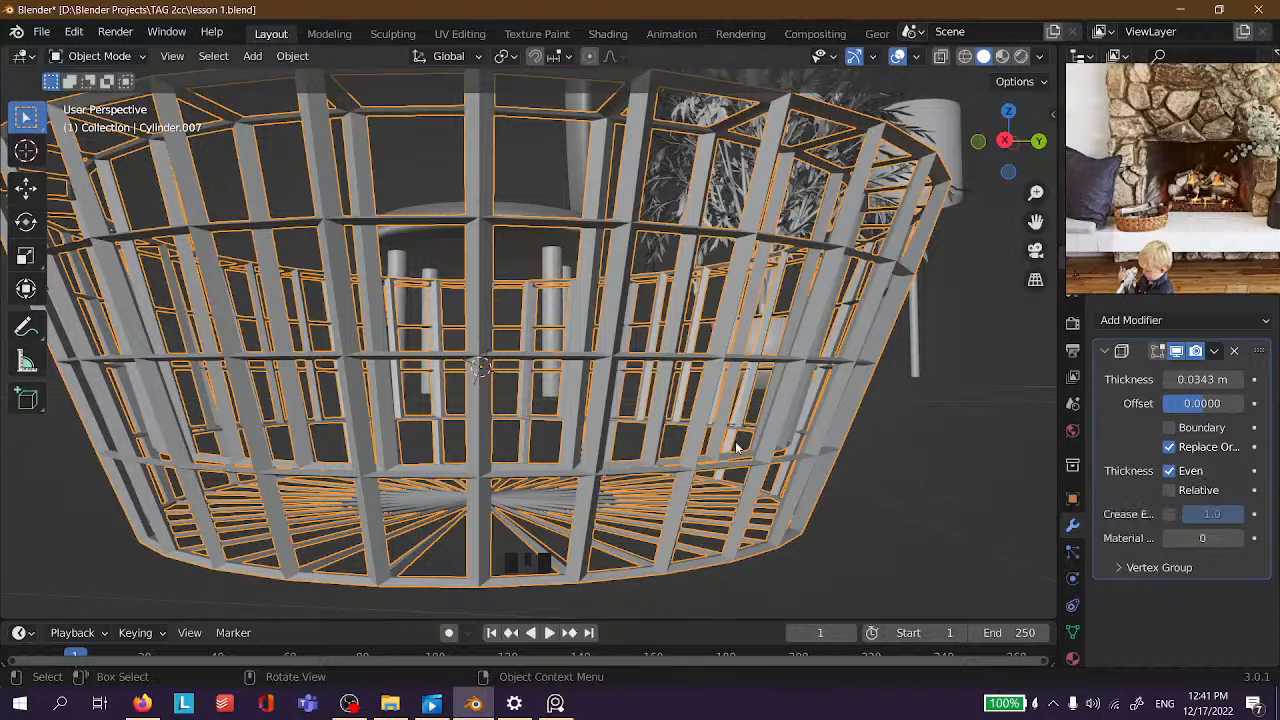
scroll(712, 432, "down", 2)
middle_click_drag(629, 449, 597, 138)
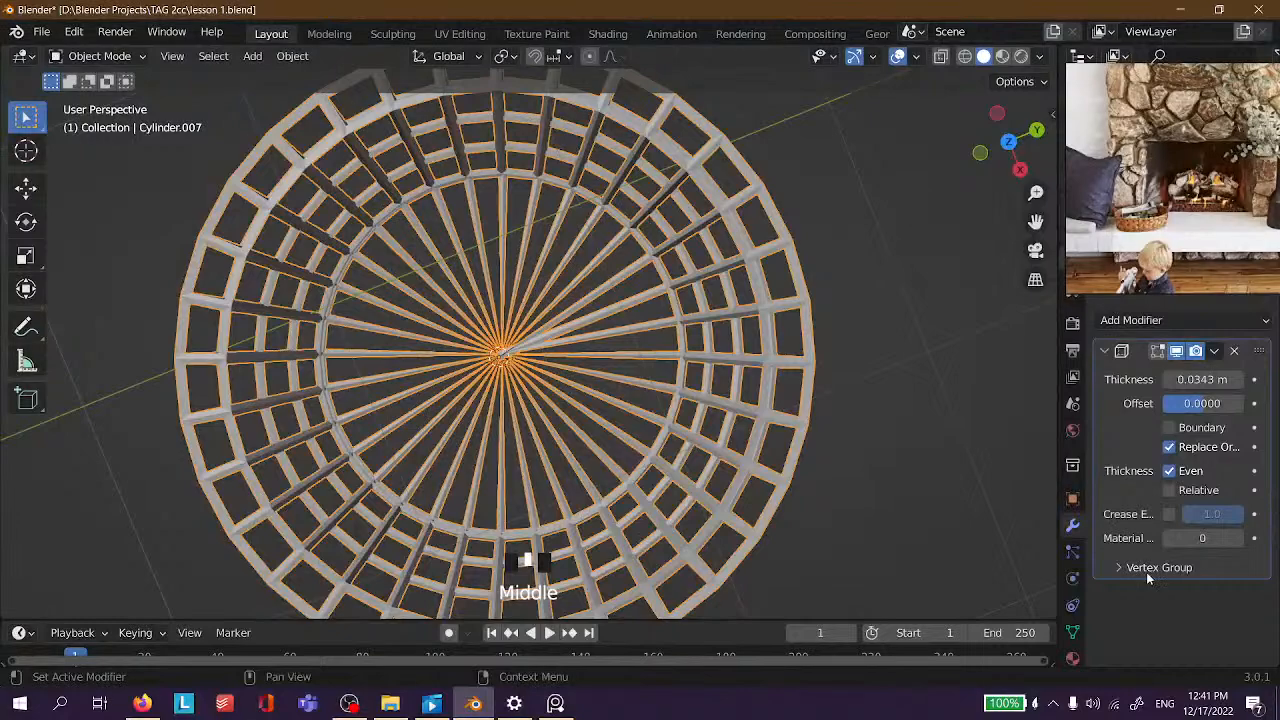
Try a Subdivision Surface modifier on the wireframe basket and examine the effect from several angles.
left_click(1131, 320)
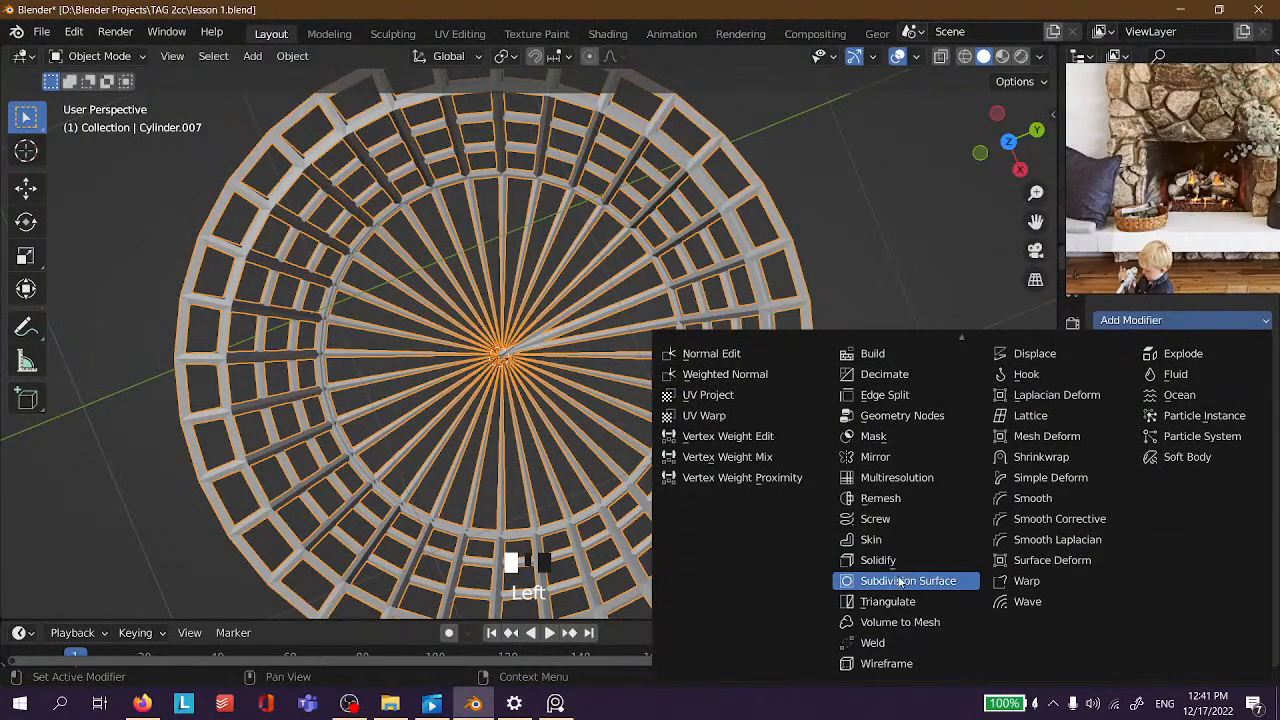
left_click(900, 580)
middle_click_drag(794, 366, 626, 526)
left_click(680, 420)
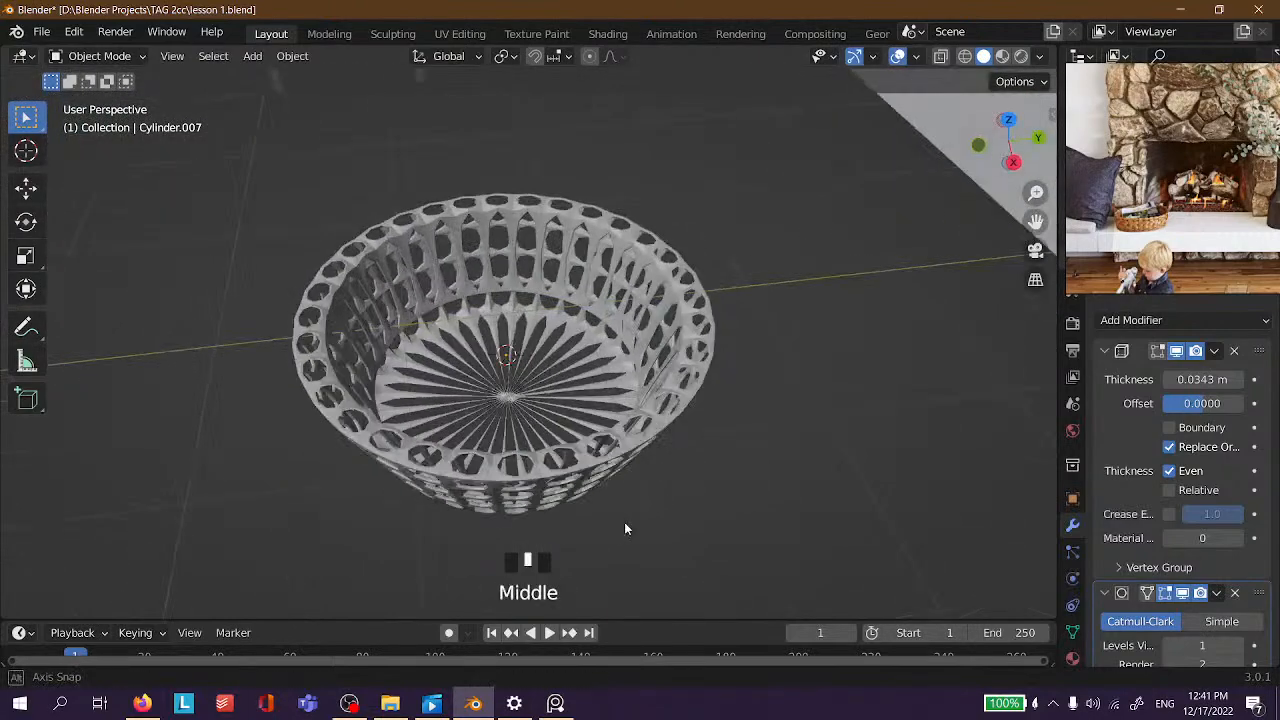
scroll(563, 409, "up", 2)
middle_click_drag(563, 409, 780, 400)
scroll(370, 370, "down", 4)
middle_click_drag(371, 368, 363, 397)
left_click(435, 402)
Compare the basket's edit mesh with its subdivided shape and remove the Subdivision Surface modifier.
key("Tab")
key("Tab")
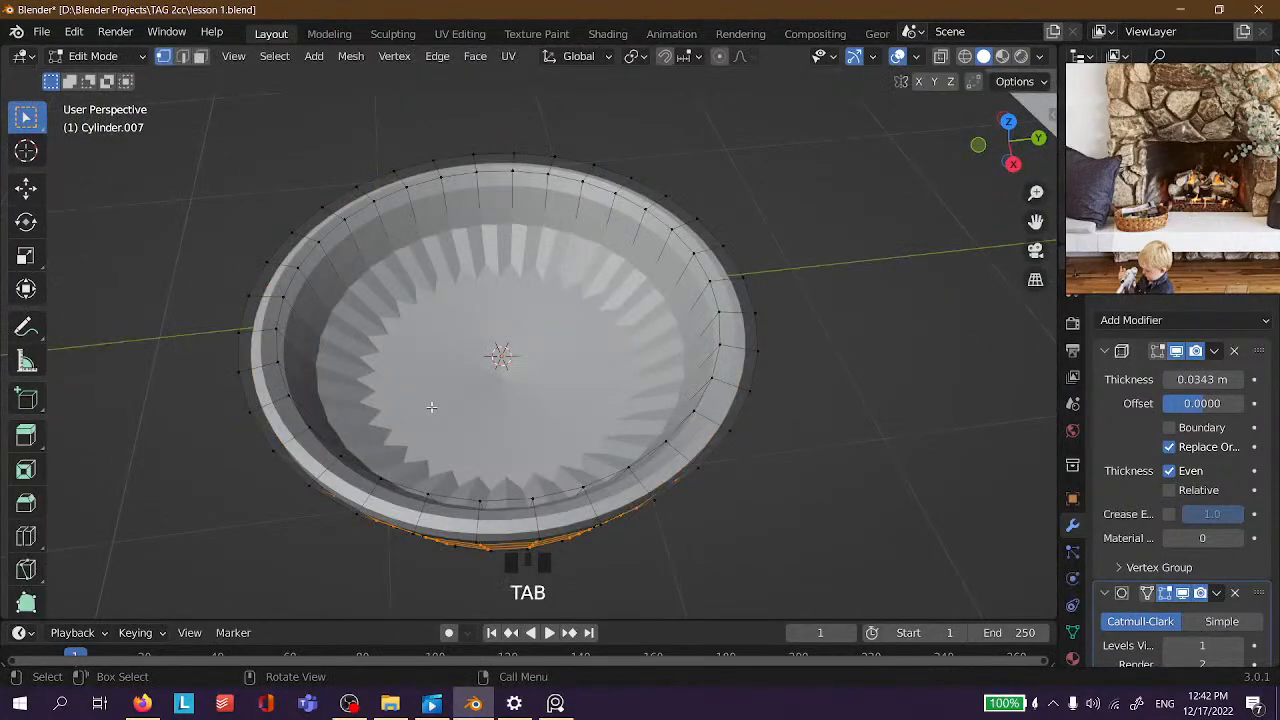
middle_click_drag(427, 385, 360, 380)
key("Tab")
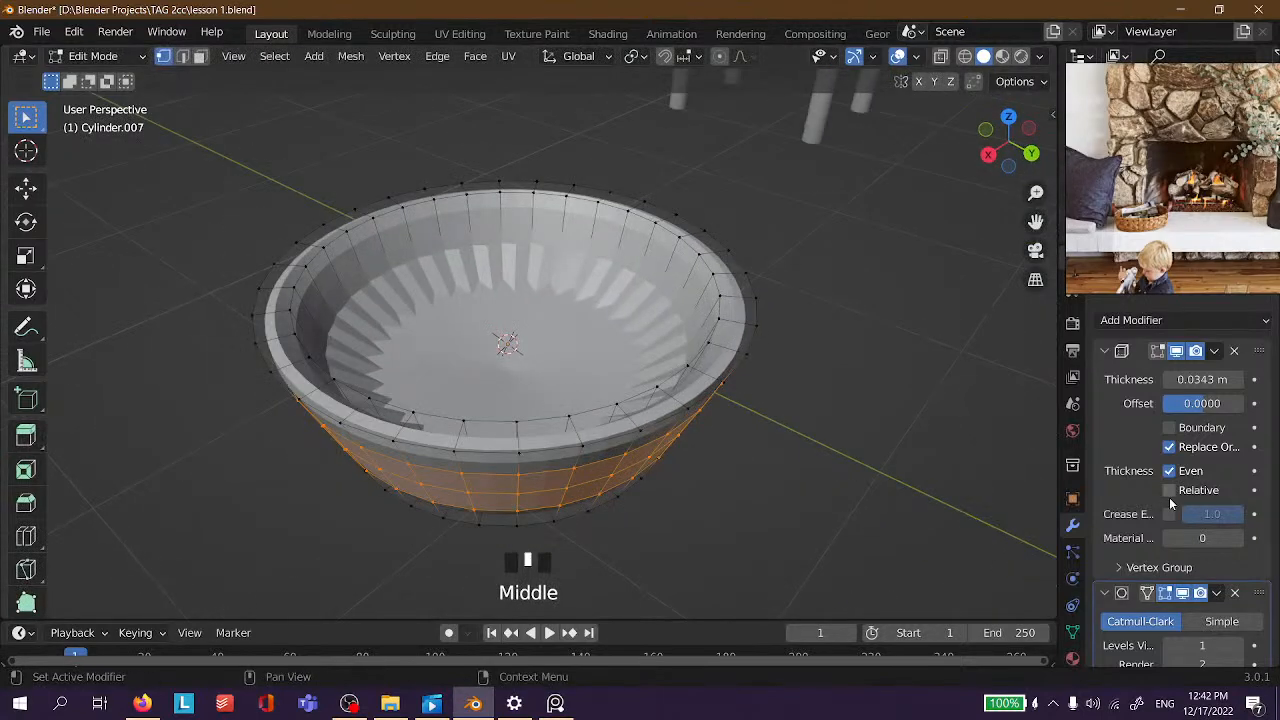
scroll(1175, 484, "down", 2)
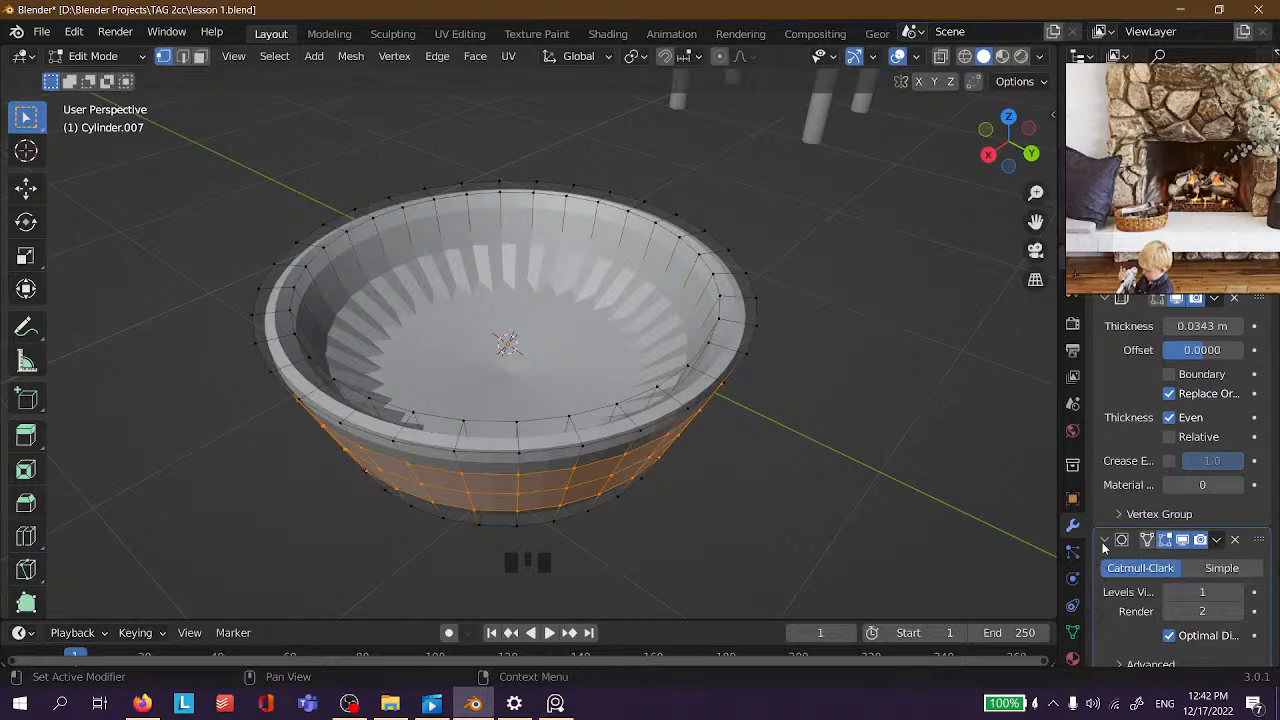
left_click(1235, 540)
Add 3 evenly spaced concentric loop cuts to the underside of the basket's bottom and return to Object Mode.
middle_click_drag(505, 365, 503, 420)
left_click(516, 414)
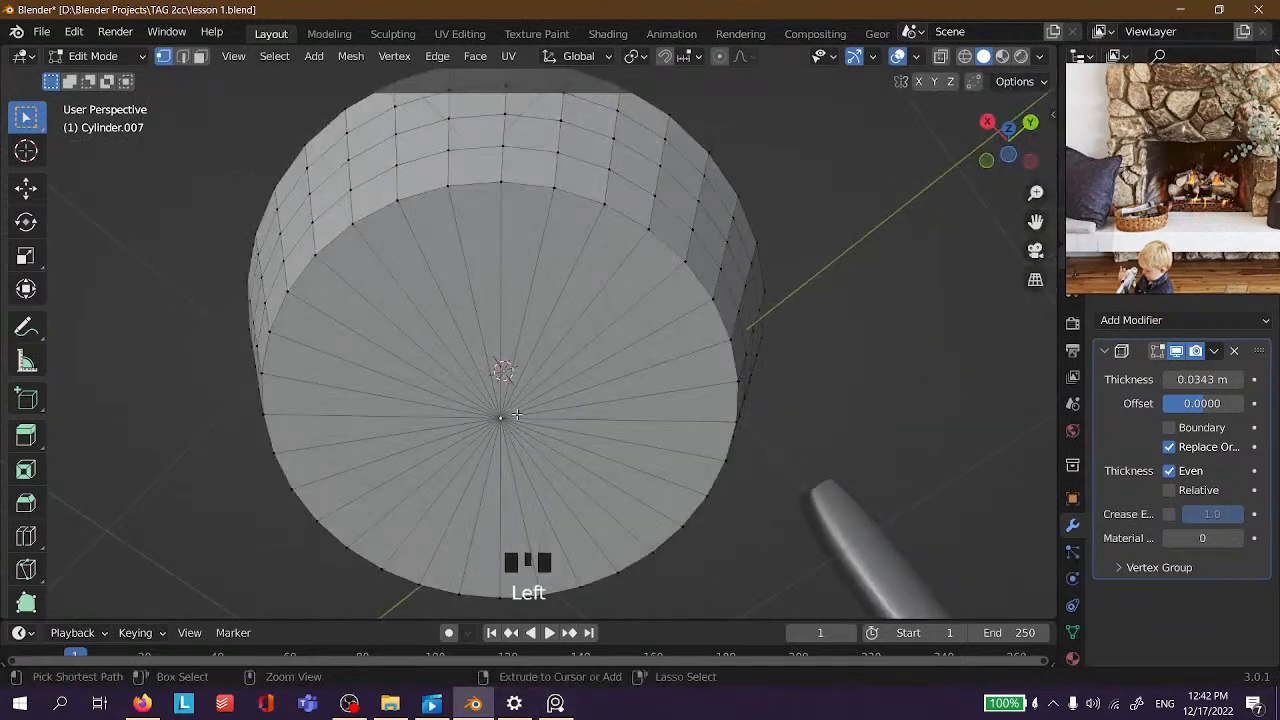
key("ctrl+r")
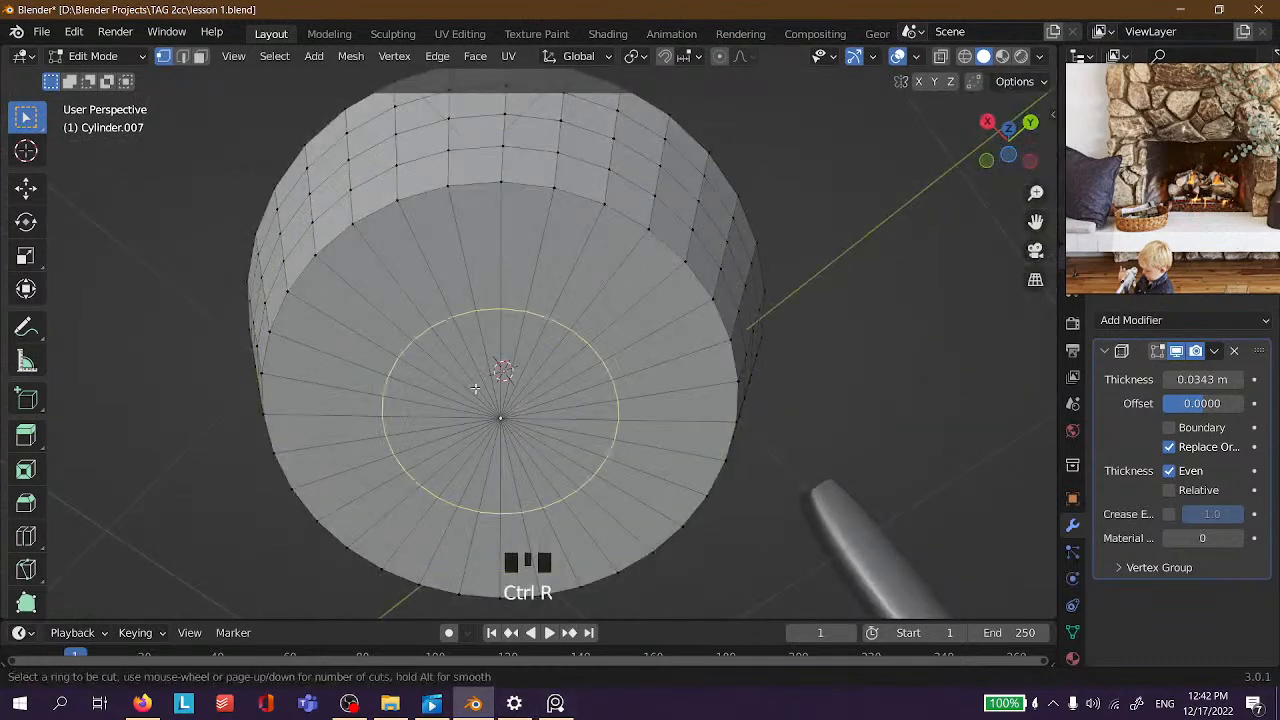
scroll(495, 401, "up", 1)
scroll(495, 401, "down", 1)
scroll(495, 401, "up", 2)
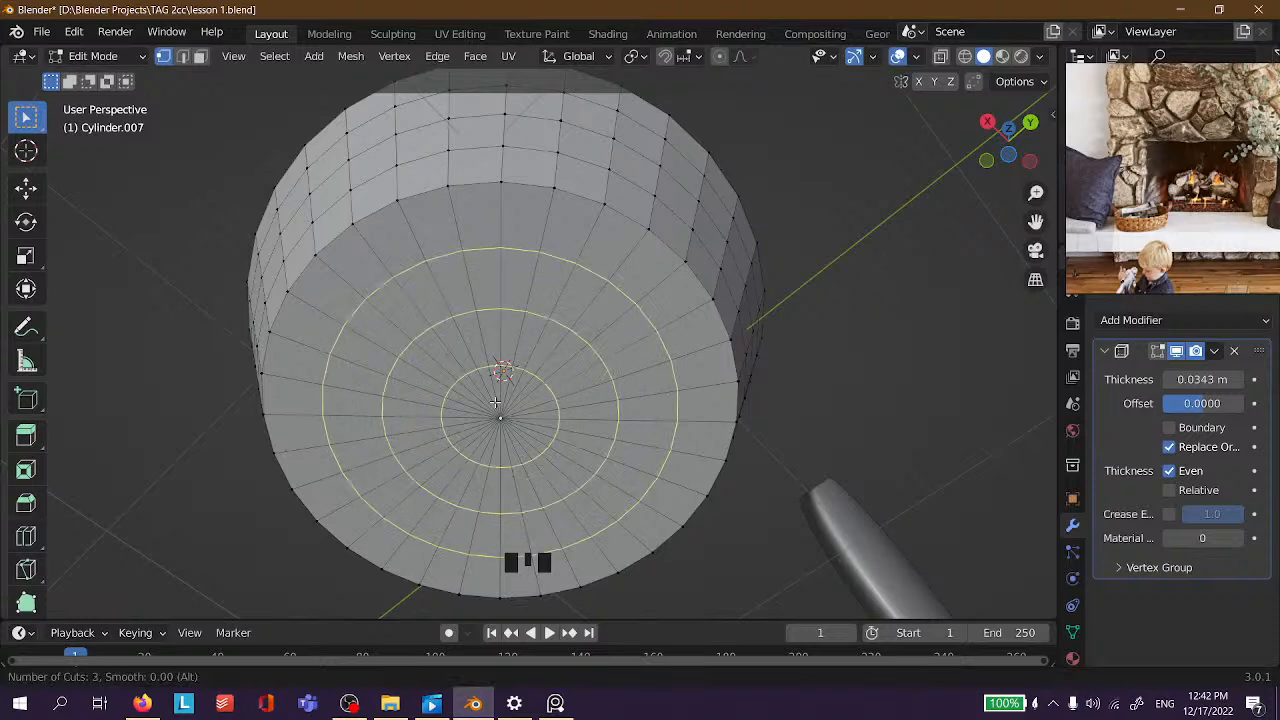
left_click(495, 401)
right_click(412, 363)
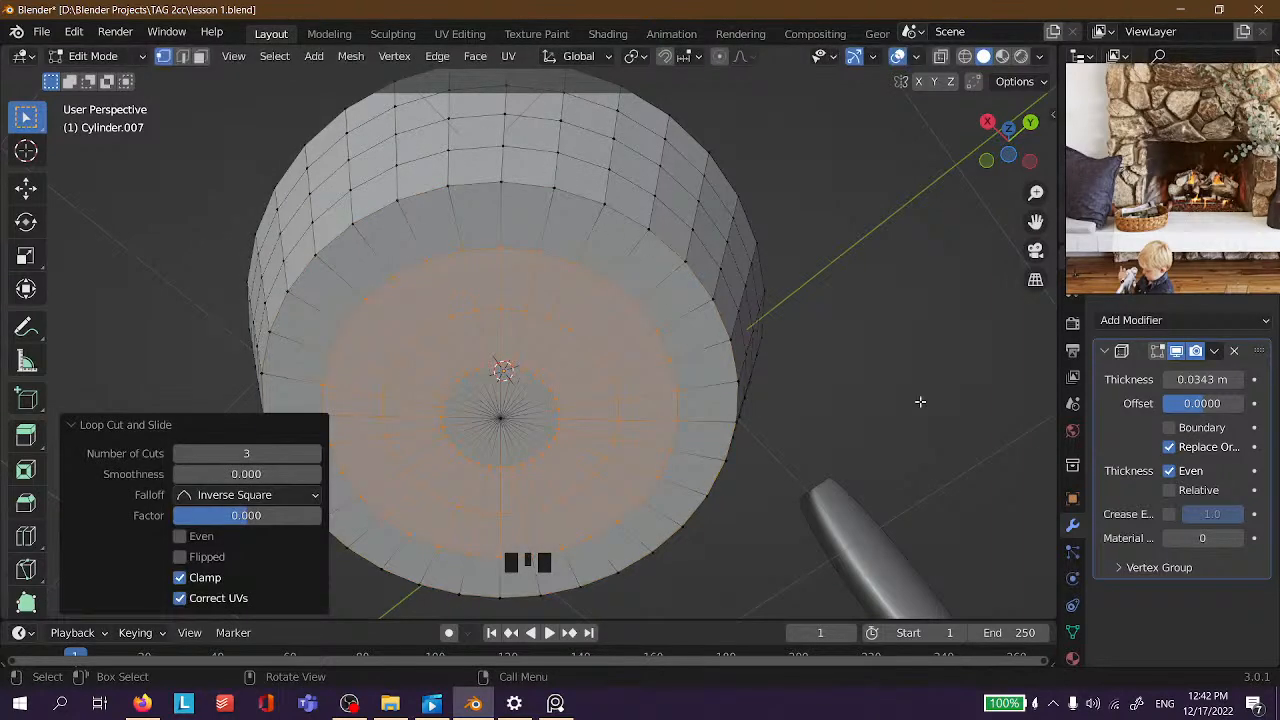
left_click(857, 402)
key("Tab")
left_click(820, 377)
middle_click_drag(820, 377, 466, 180)
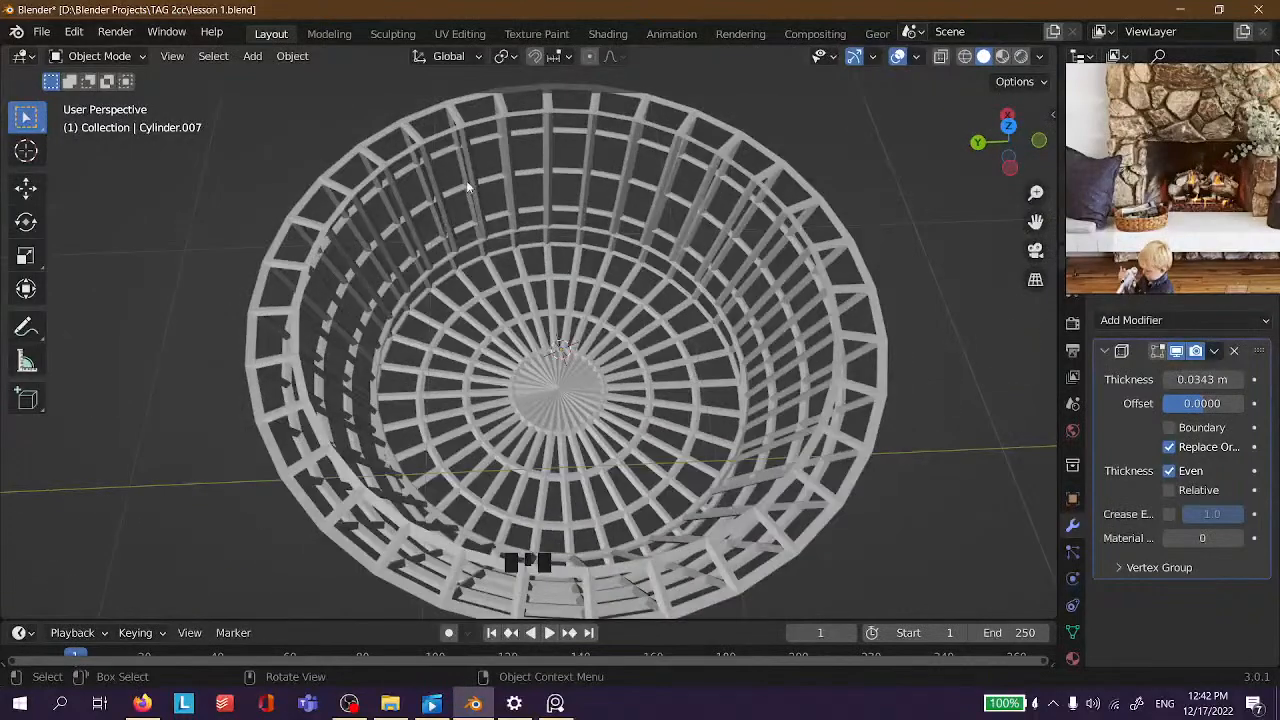
Inset the circular face on the inside of the basket's bottom by about 0.51 m.
key("Tab")
middle_click_drag(437, 280, 481, 297)
middle_click_drag(516, 346, 411, 391)
left_click(496, 372)
key("i")
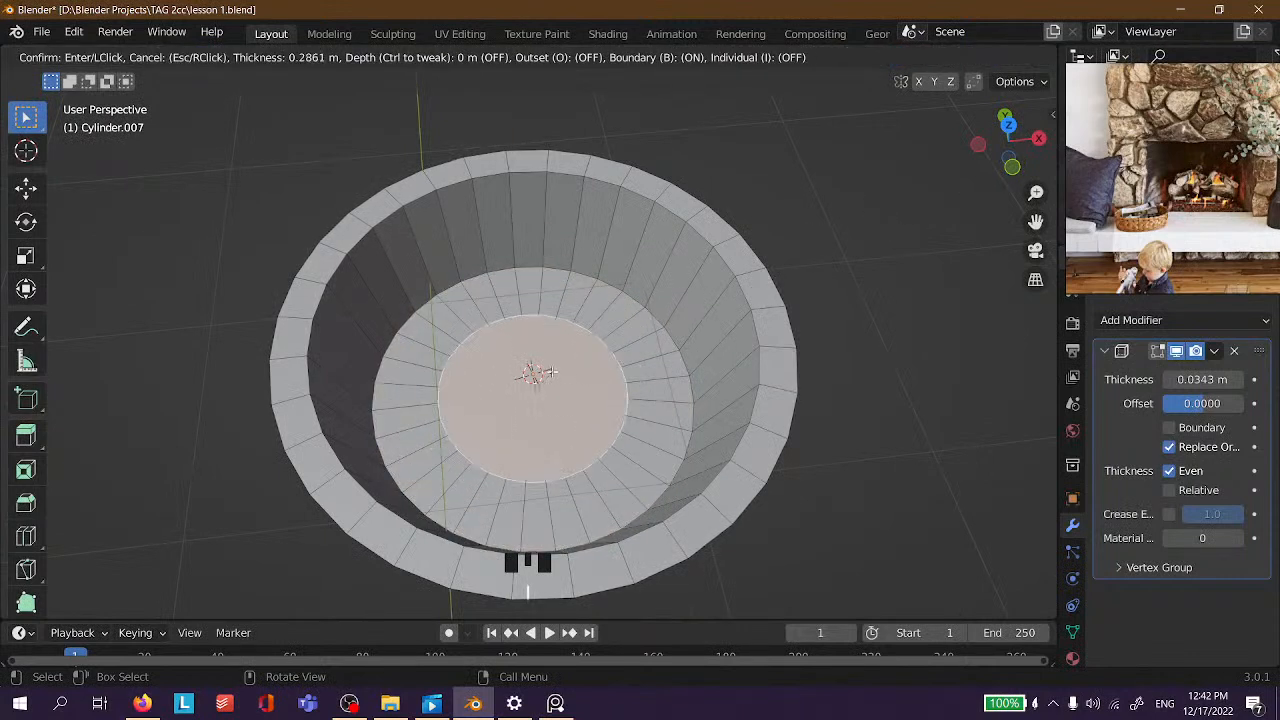
type("0")
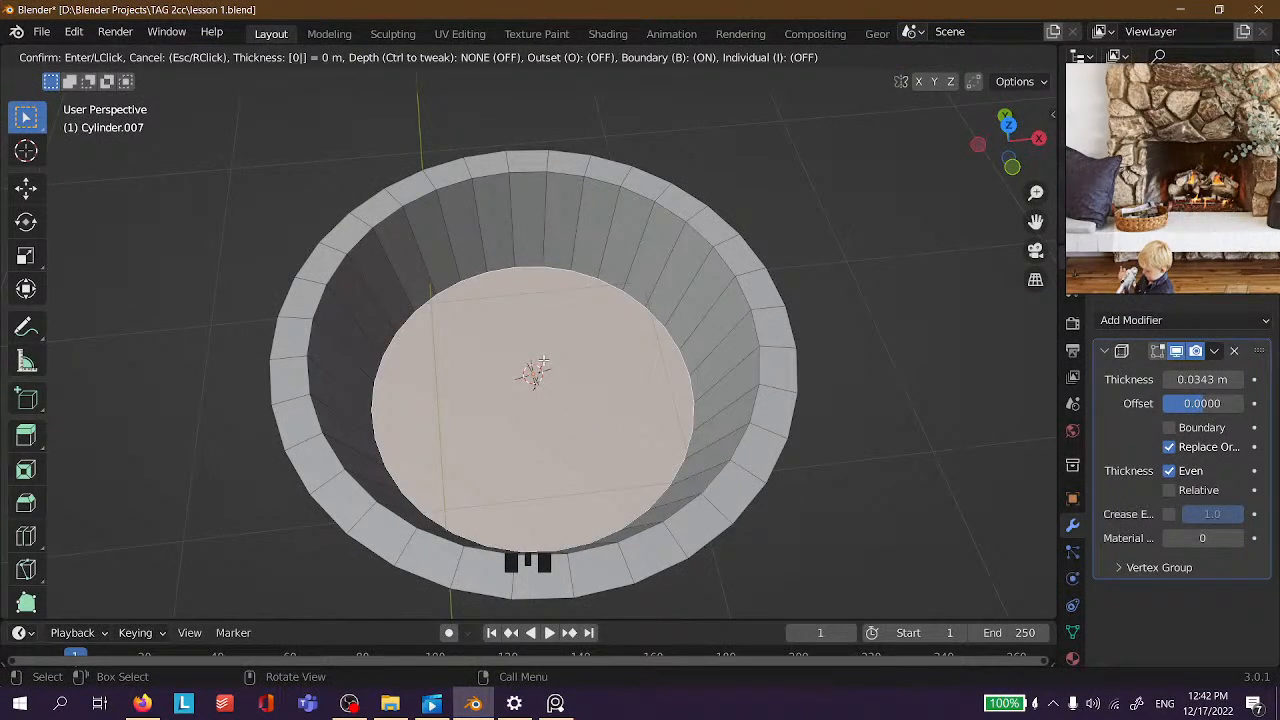
key("Return")
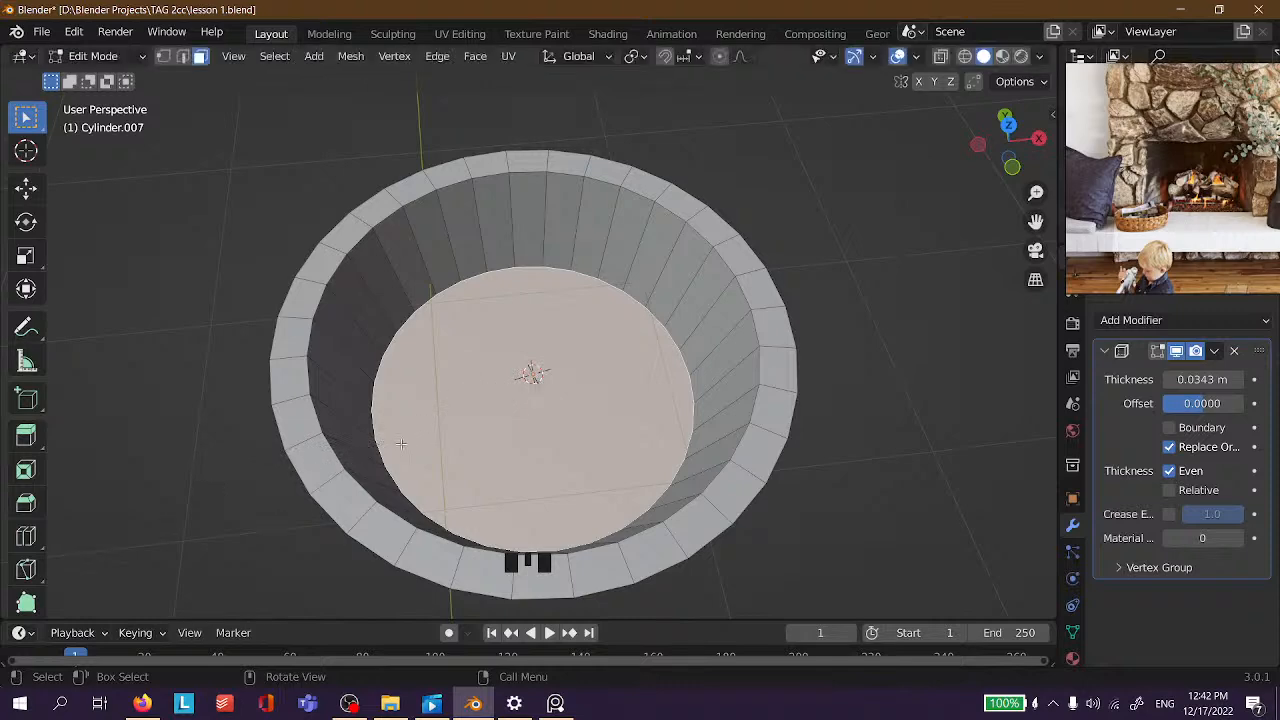
key("i")
left_click(503, 428)
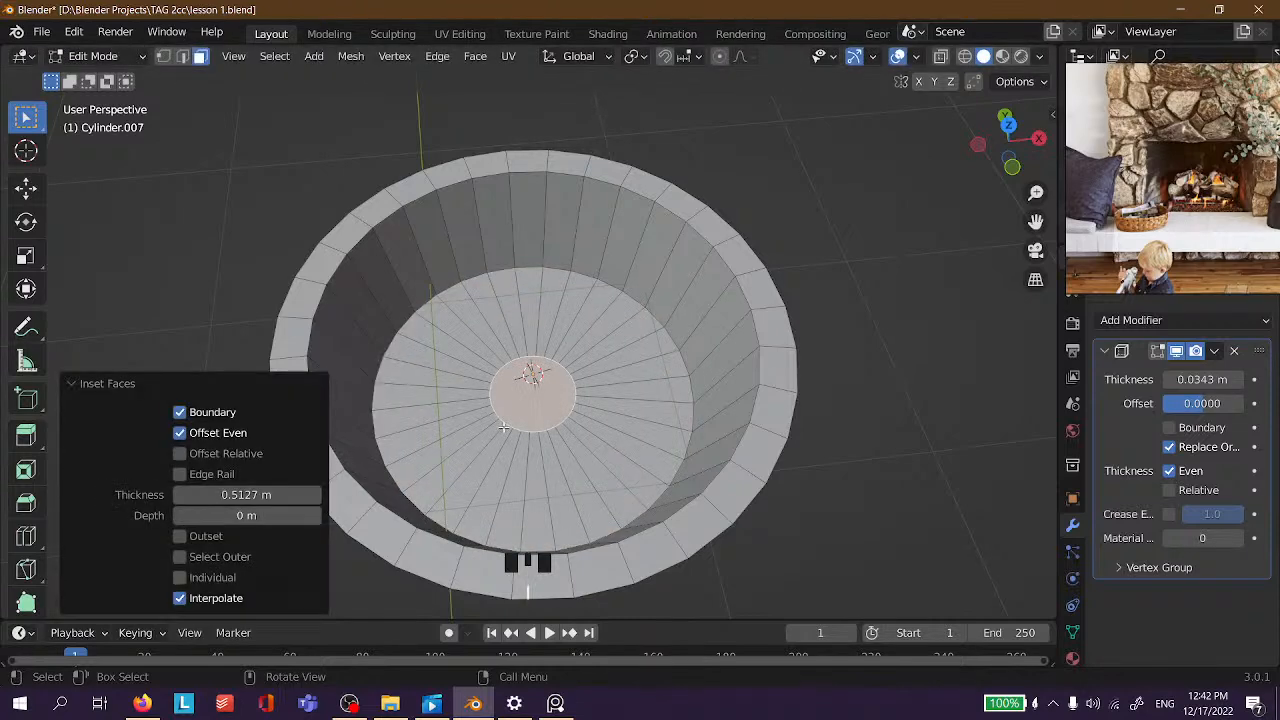
Scale the inset face to 0 and merge its vertices at center.
key("s")
key("0")
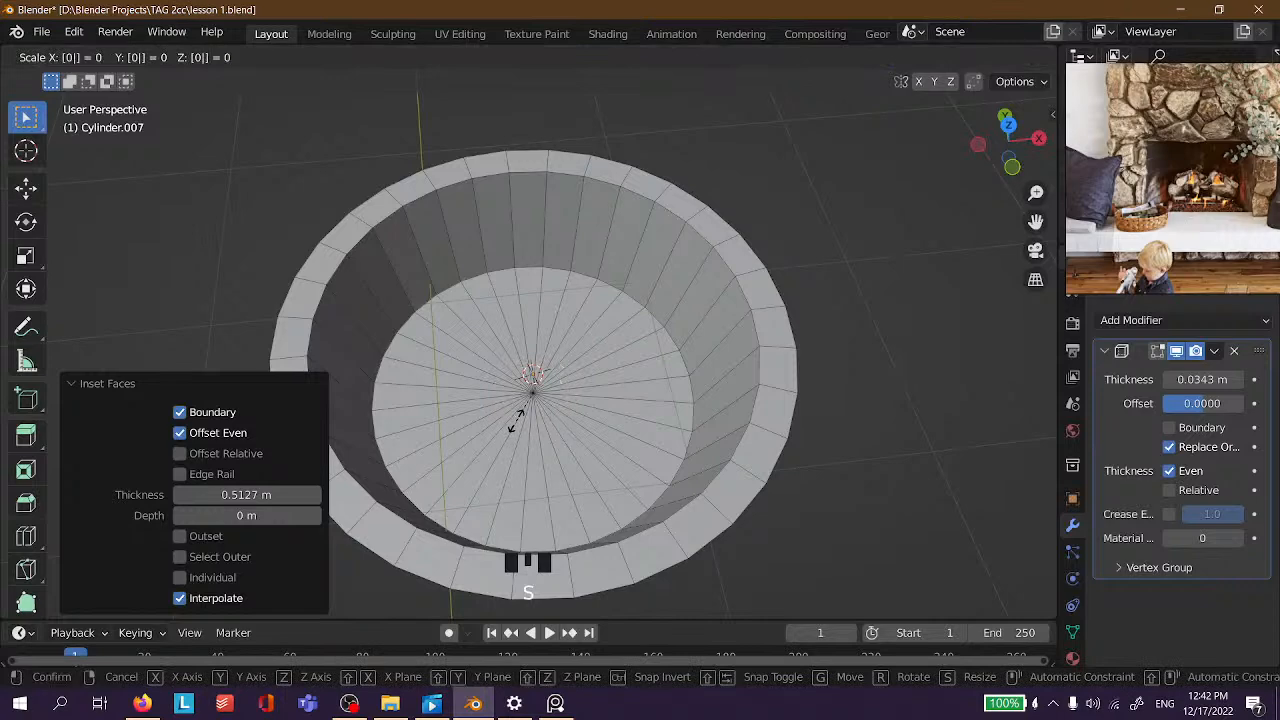
key("Return")
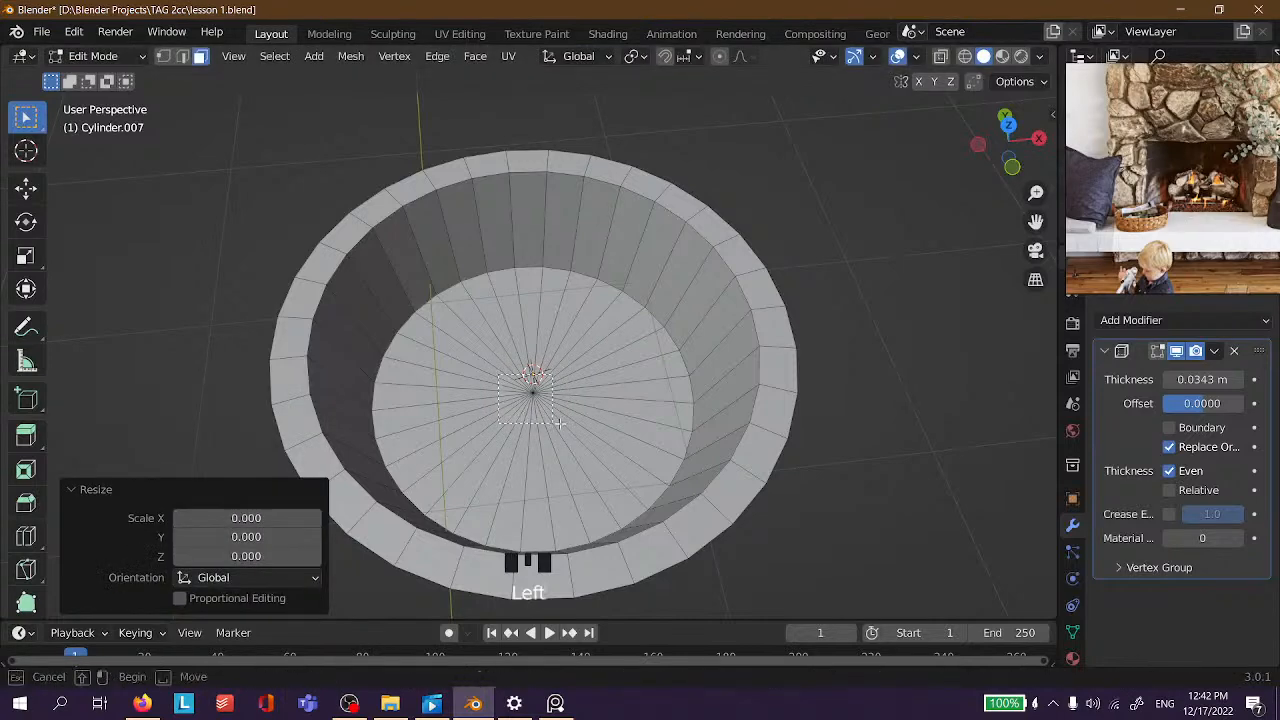
left_click(570, 422)
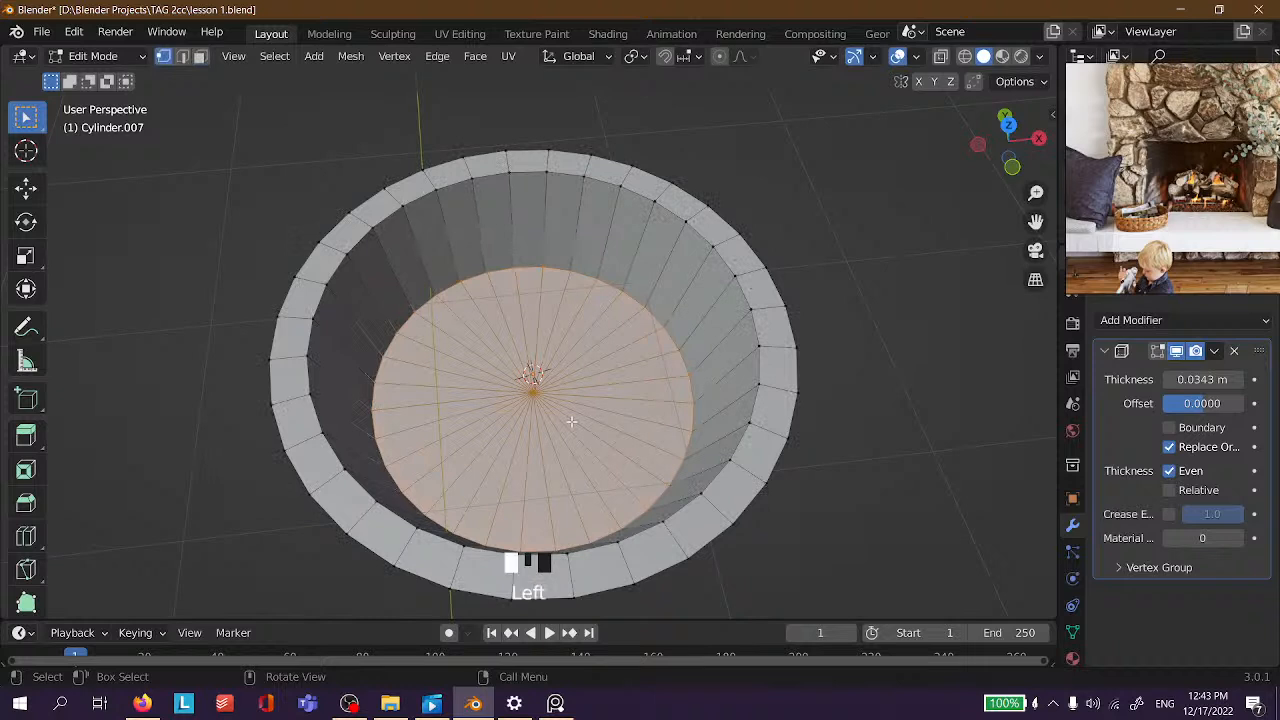
left_click(491, 372)
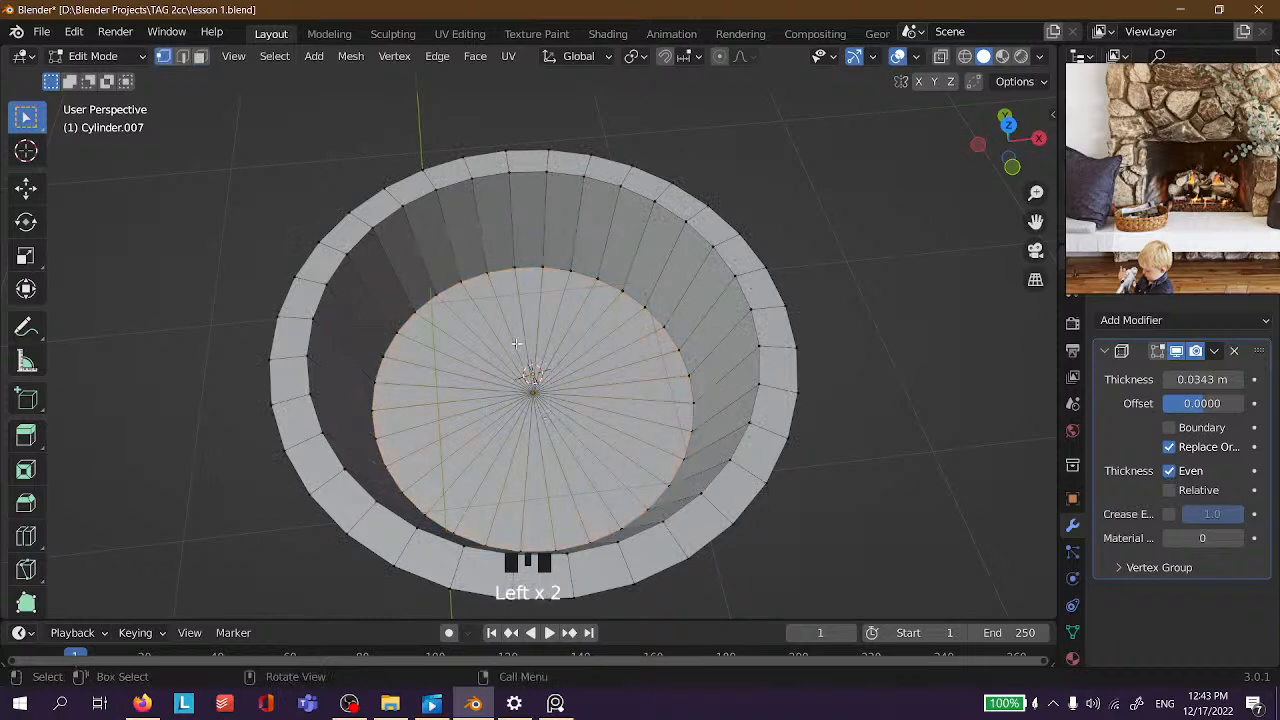
left_click(558, 425)
key("m")
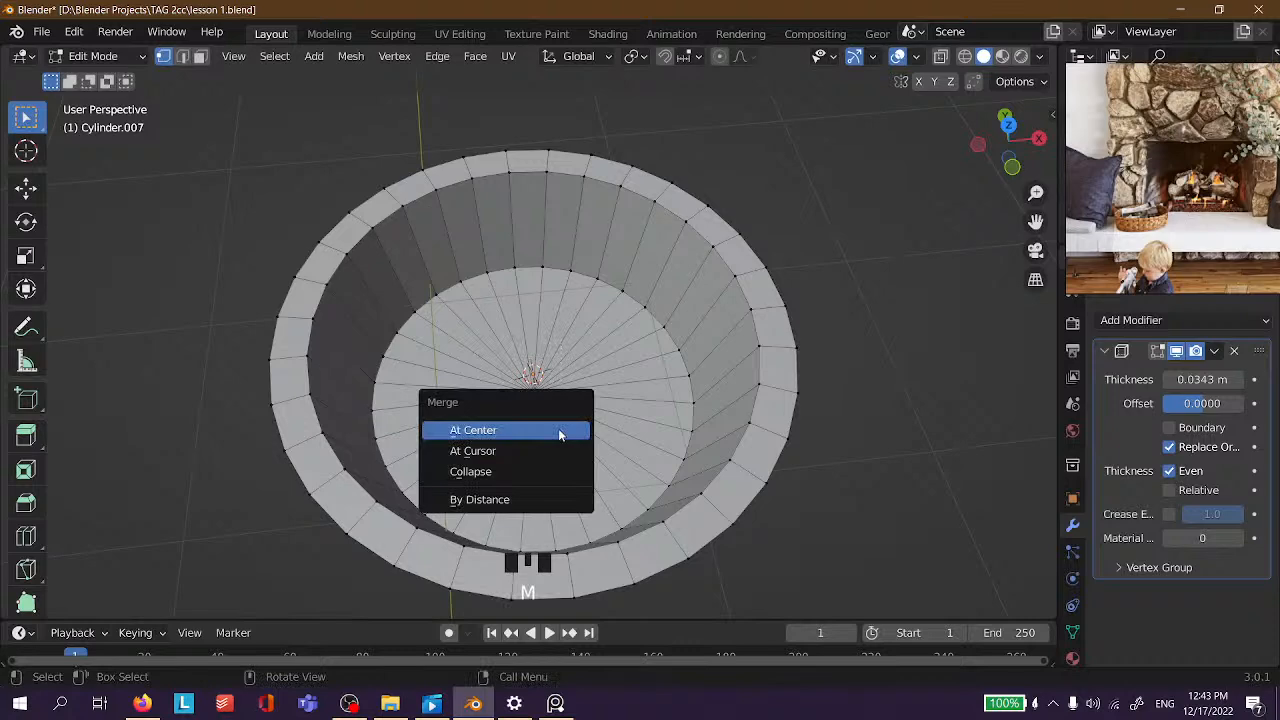
left_click(545, 430)
Add 3 evenly spaced concentric loop cuts to the basket's inner bottom and return to Object Mode.
mouse_move(545, 430)
middle_mouse_down()
mouse_move(545, 340)
mouse_move(545, 420)
middle_mouse_up()
middle_click_drag(509, 375, 548, 395)
key("ctrl+r")
scroll(548, 395, "up", 2)
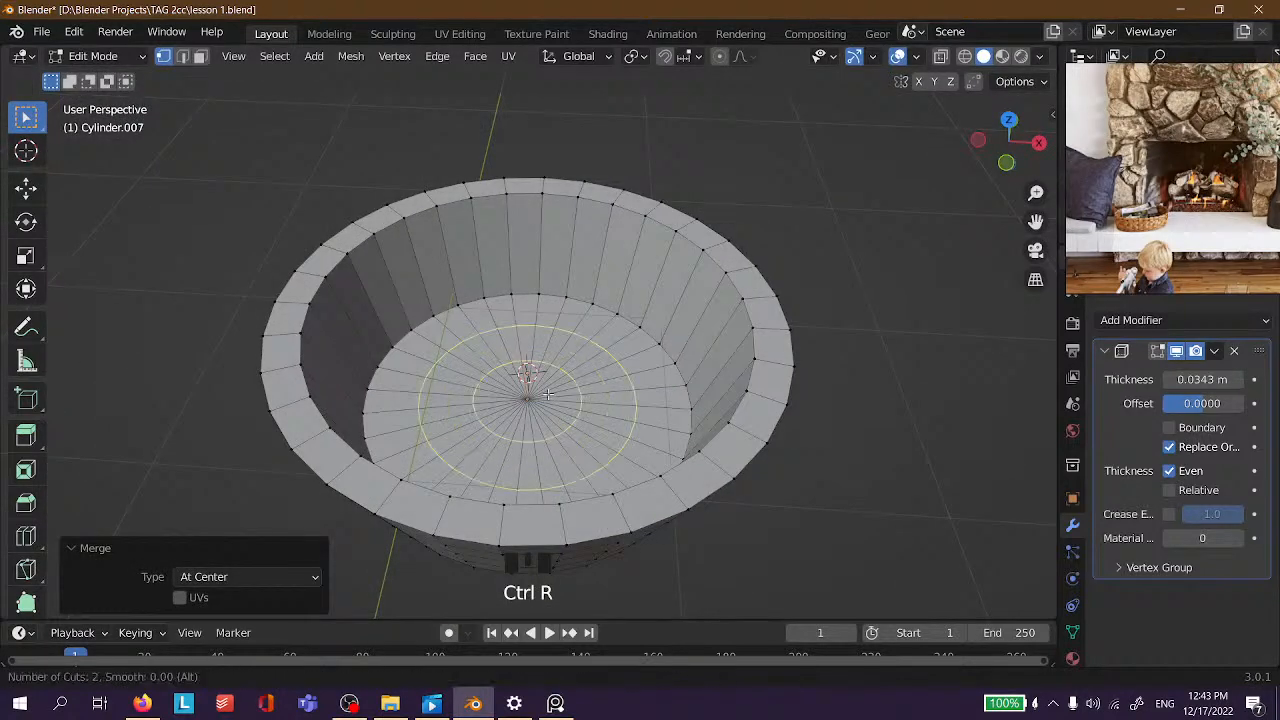
left_click(548, 395)
left_click(548, 394)
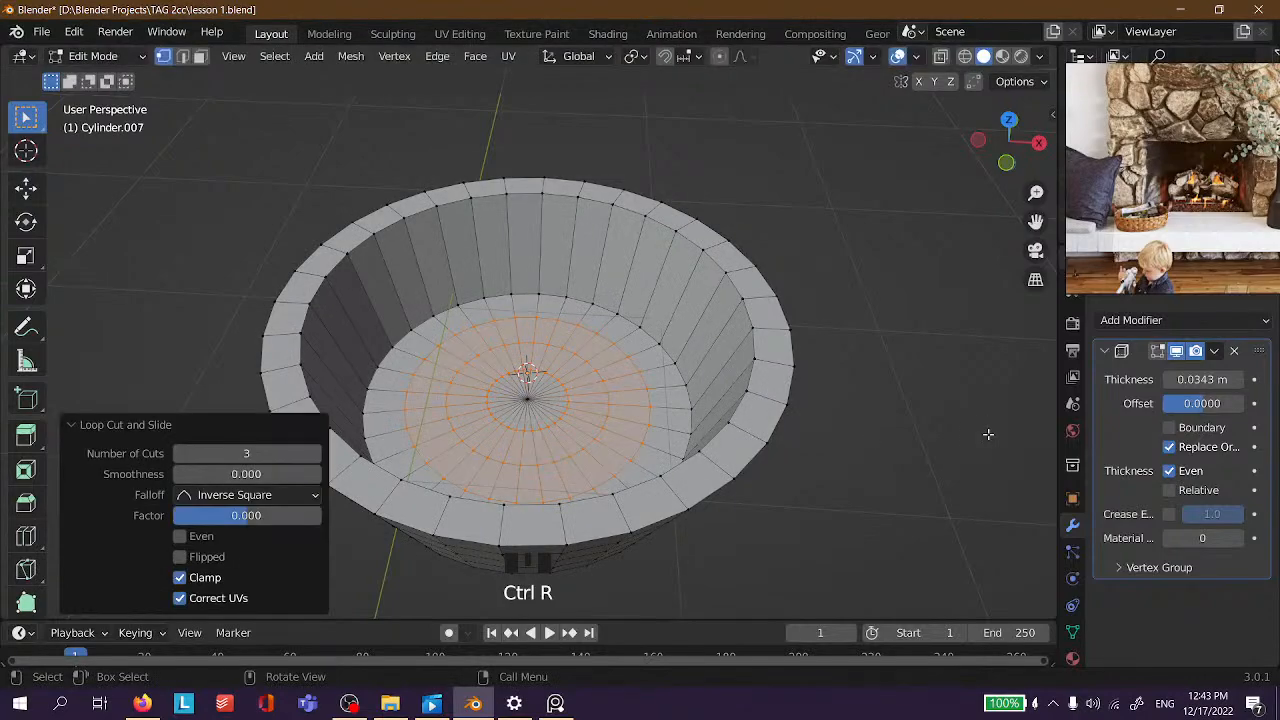
left_click(930, 415)
key("Tab")
middle_click_drag(770, 406, 802, 434)
Add a Subdivision Surface modifier to the wireframe basket.
scroll(802, 434, "down", 2)
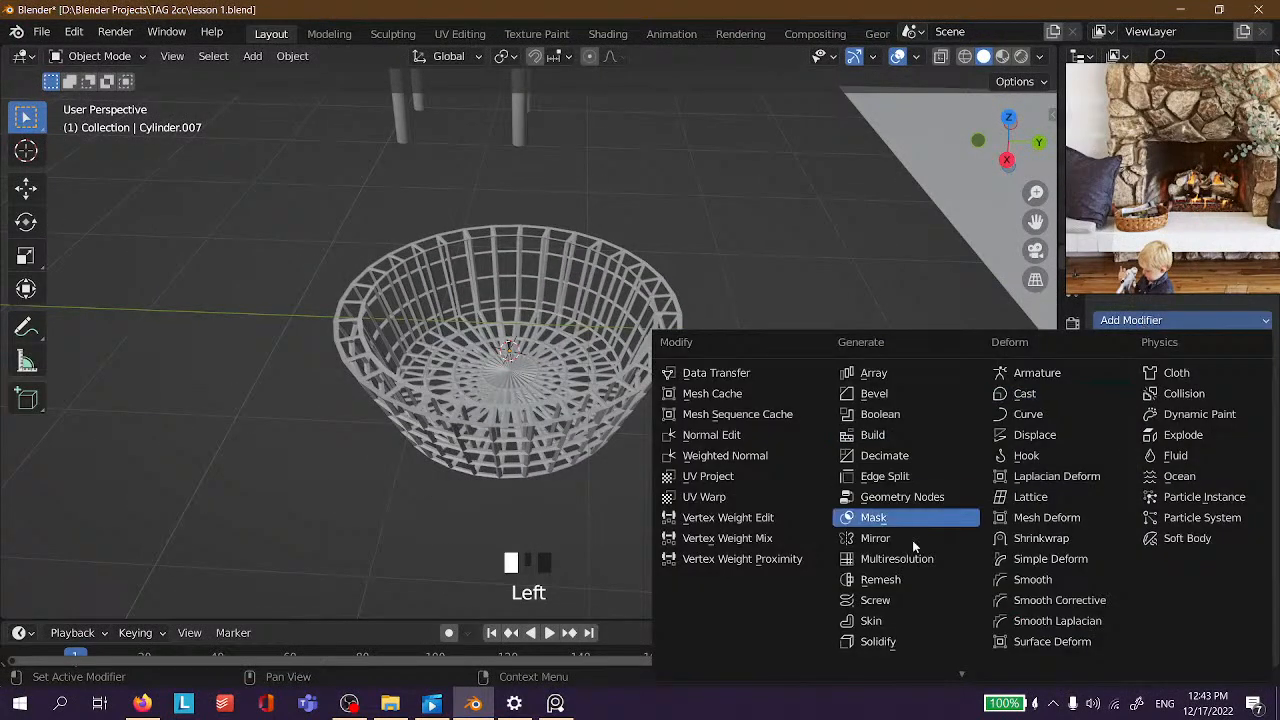
scroll(905, 580, "down", 4)
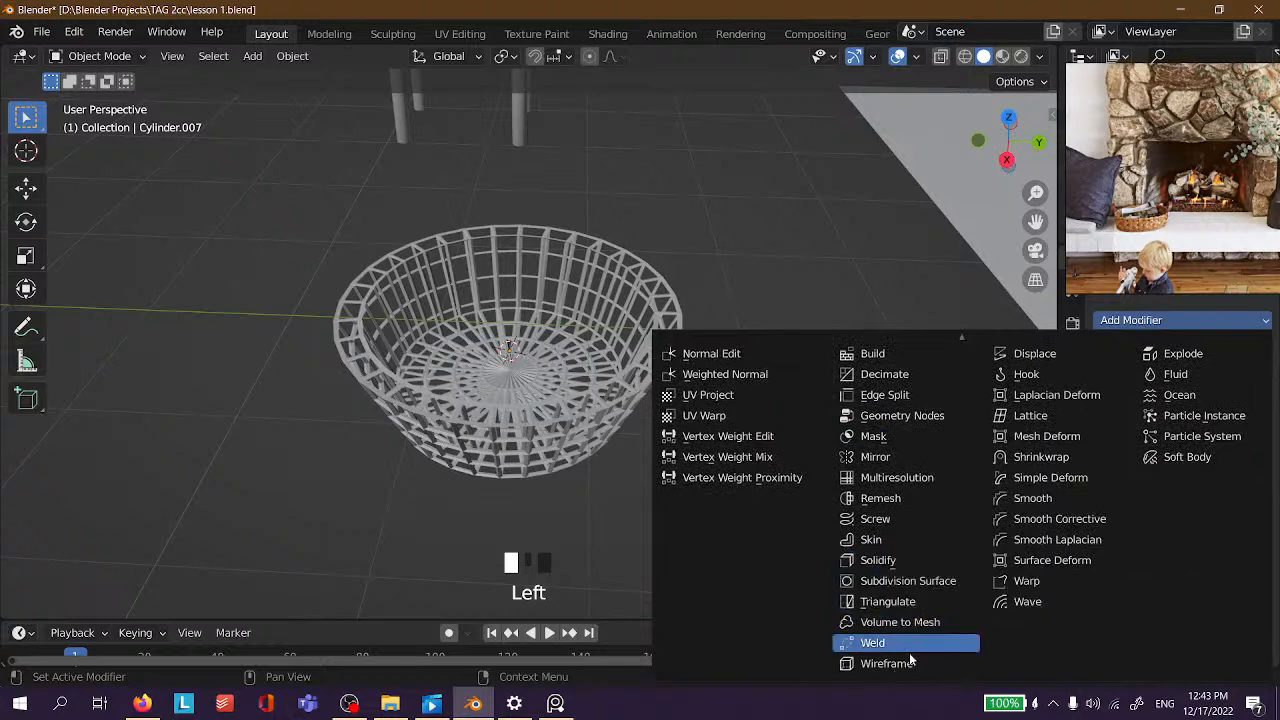
left_click(908, 661)
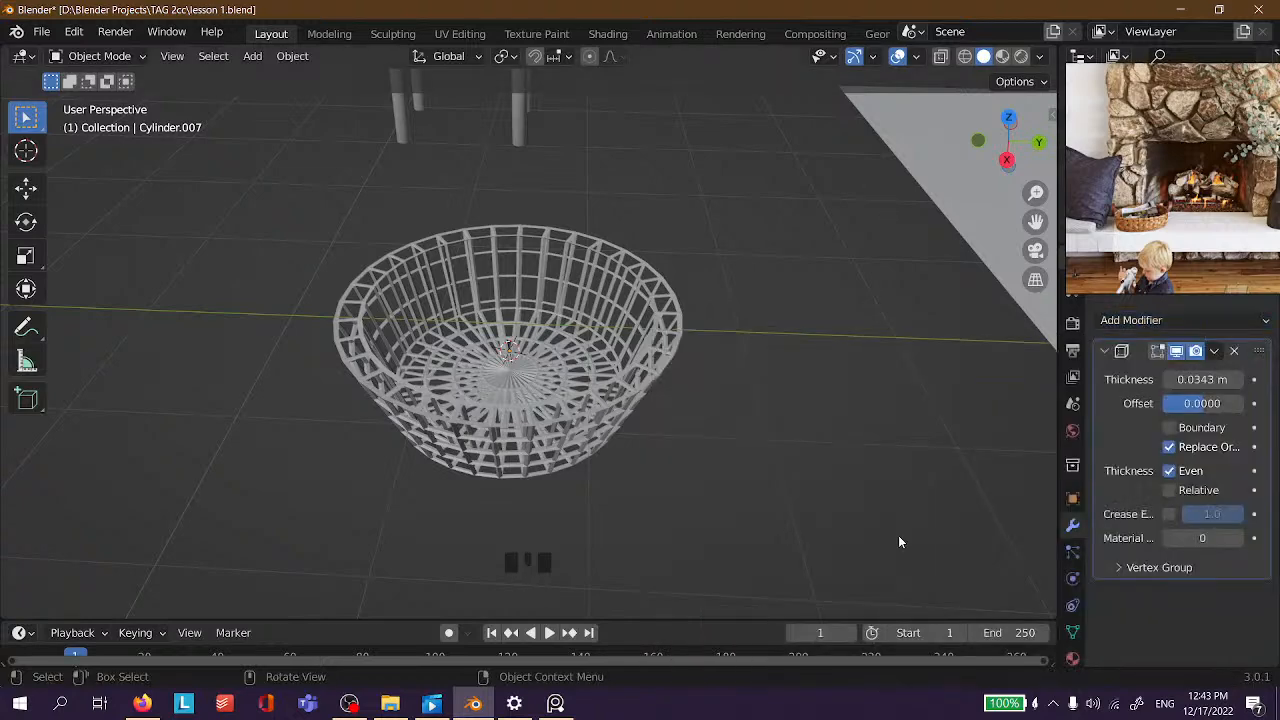
left_click(1148, 318)
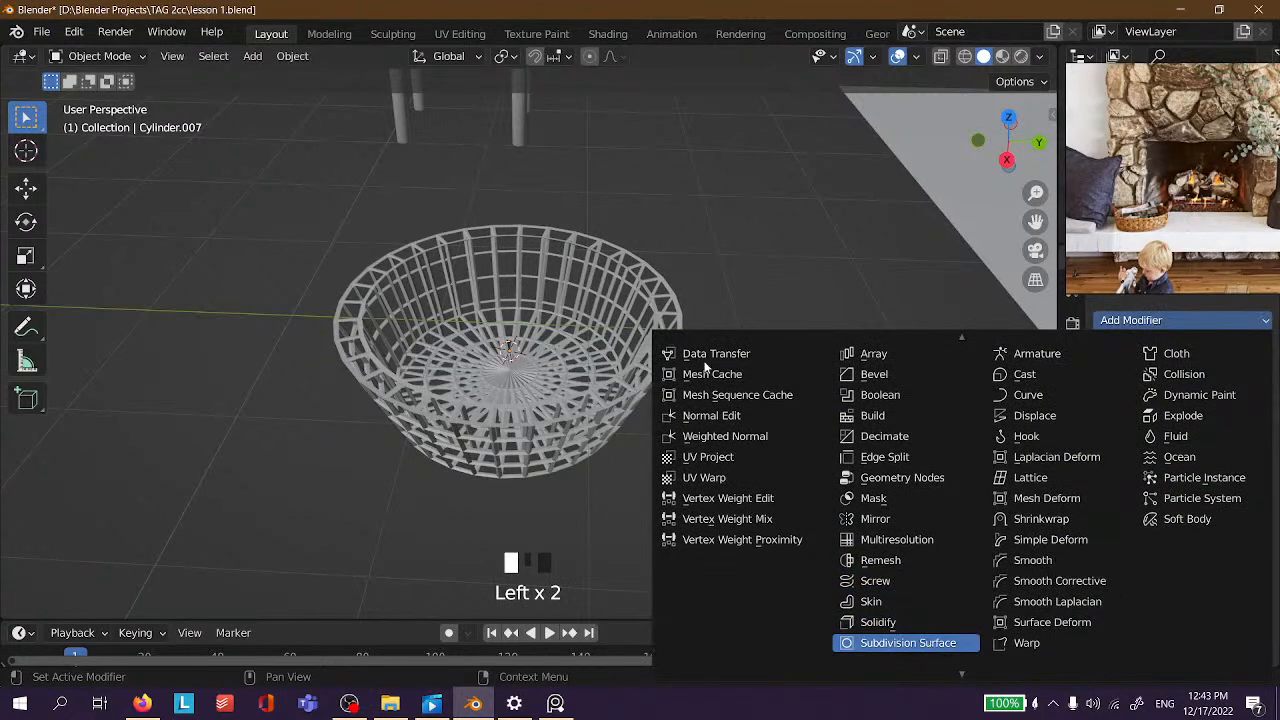
left_click(908, 643)
middle_click_drag(766, 366, 702, 315)
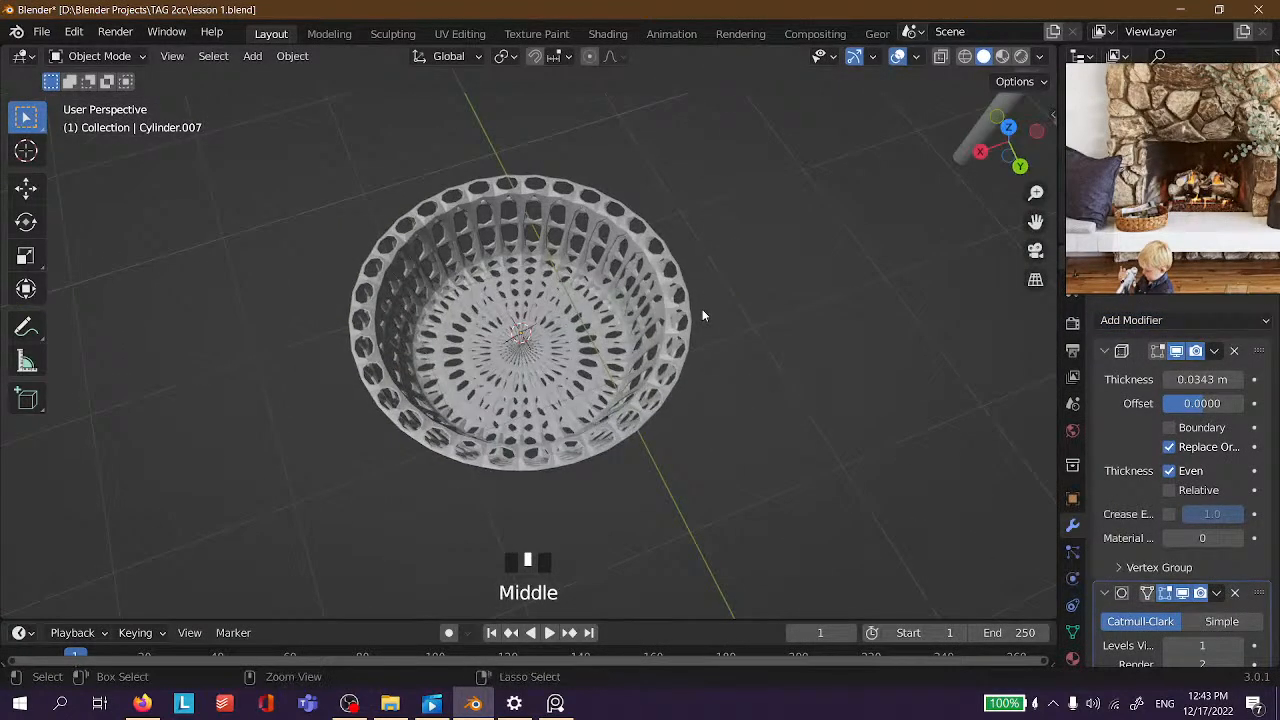
scroll(702, 315, "down", 3)
left_click(713, 318)
Save the Blender file.
key("ctrl+s")
key("ctrl+s")
key("ctrl+s")
key("ctrl+s")
key("ctrl+s")
key("ctrl+s")
key("ctrl+s")
Examine the basket among the chair, plant, tables and sofa from several distances.
middle_click_drag(611, 329, 529, 380)
left_click(527, 372)
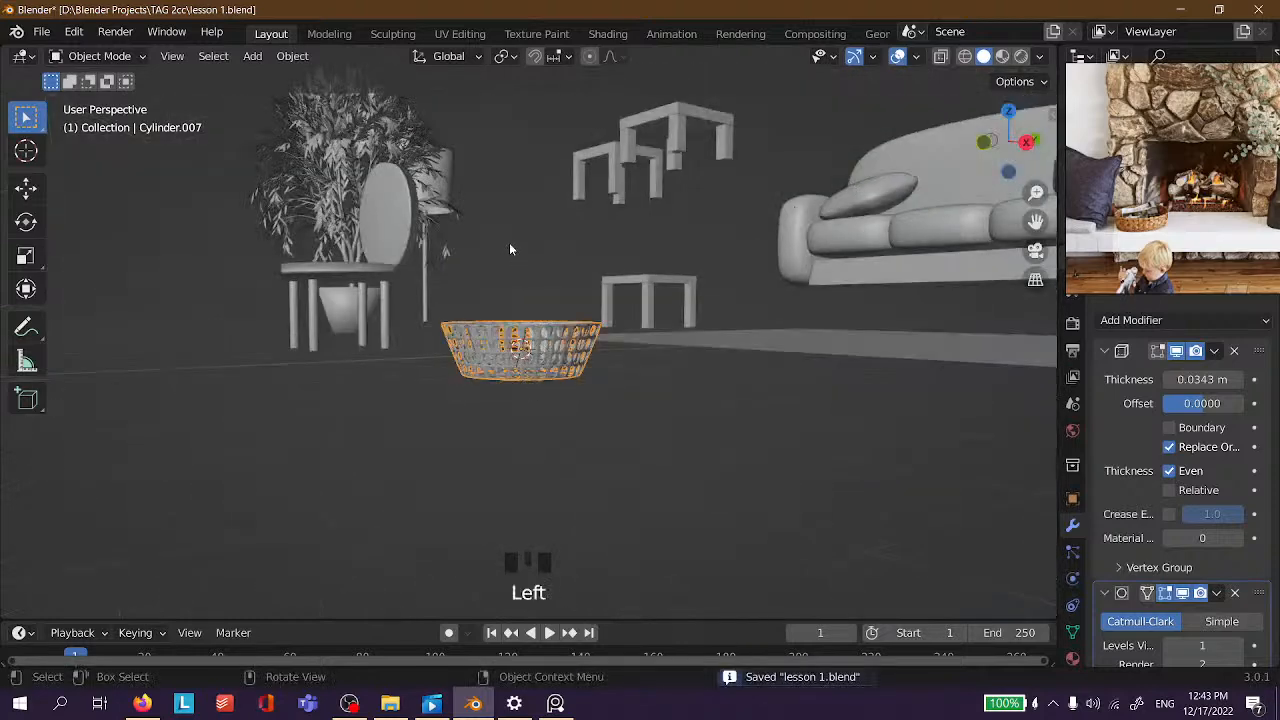
scroll(512, 240, "up", 3)
middle_click_drag(516, 229, 478, 354)
left_click(478, 354)
scroll(545, 304, "down", 5)
left_click(593, 276)
middle_click_drag(634, 223, 724, 204)
scroll(566, 351, "down", 2)
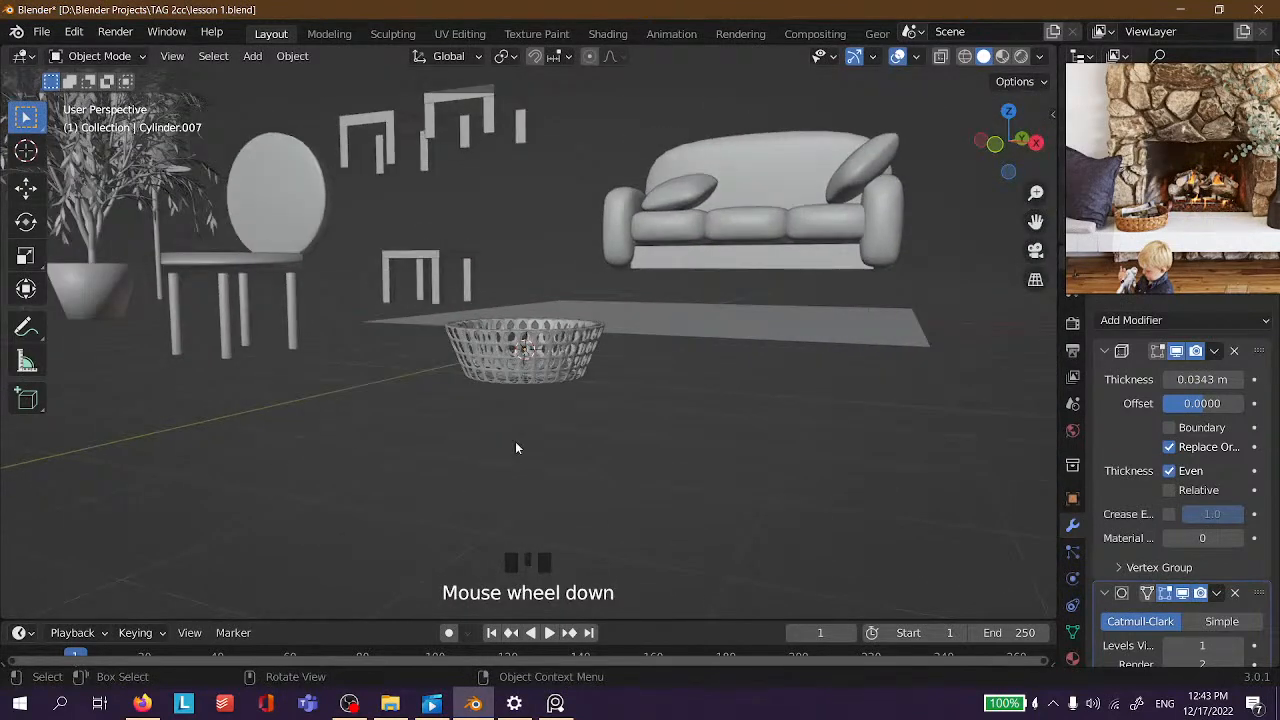
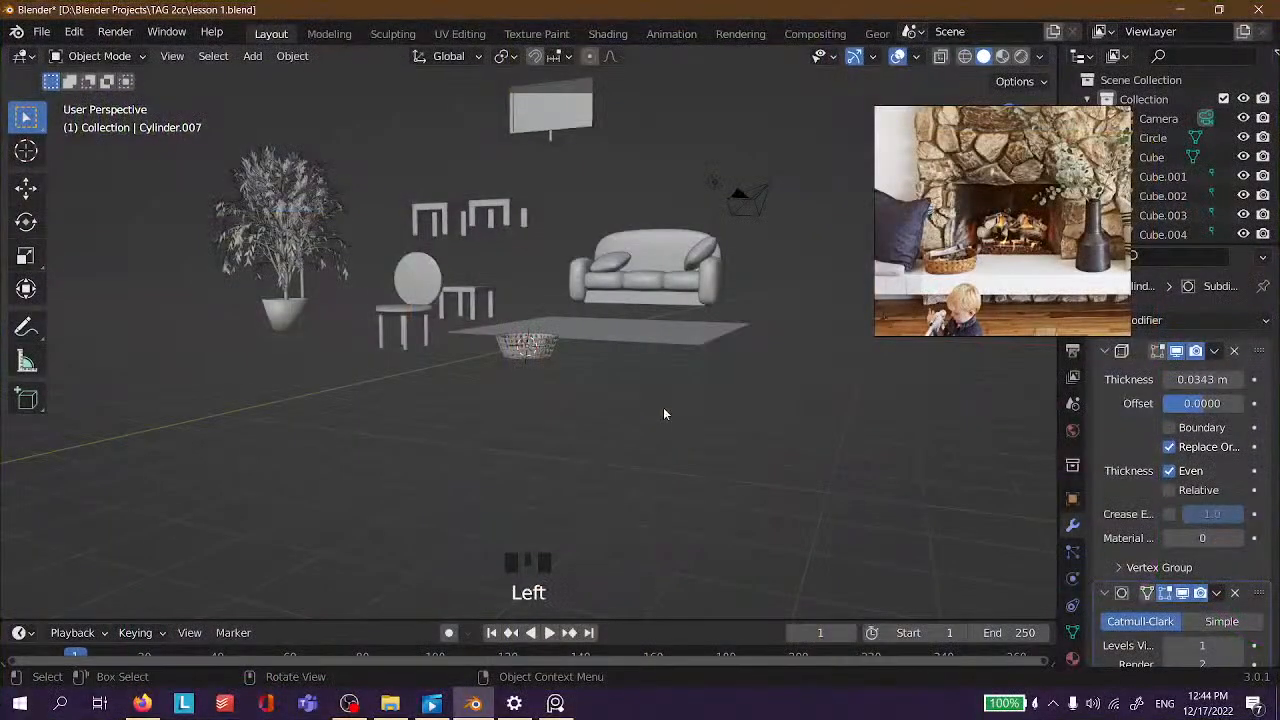
scroll(663, 407, "up", 3)
middle_click_drag(584, 298, 317, 452, "shift")
scroll(317, 452, "up", 3)
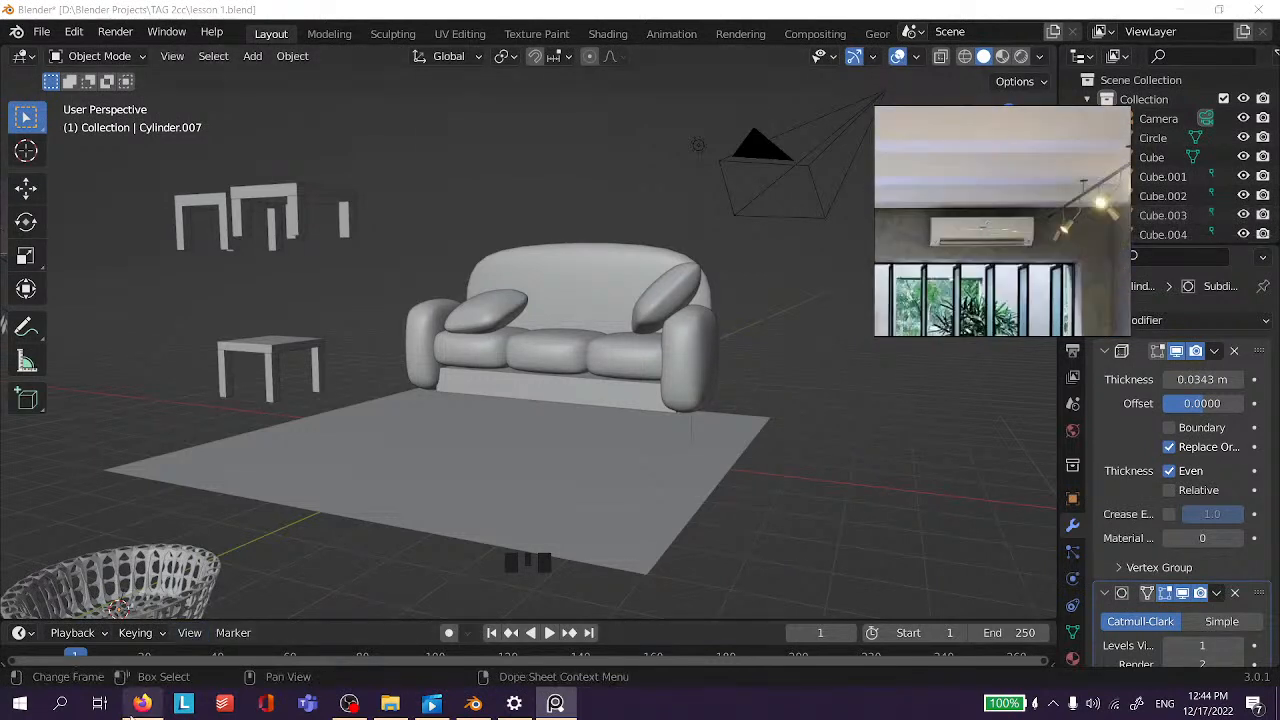
Switch to Firefox and run a Google image search for "air conditioner".
mouse_move(140, 706)
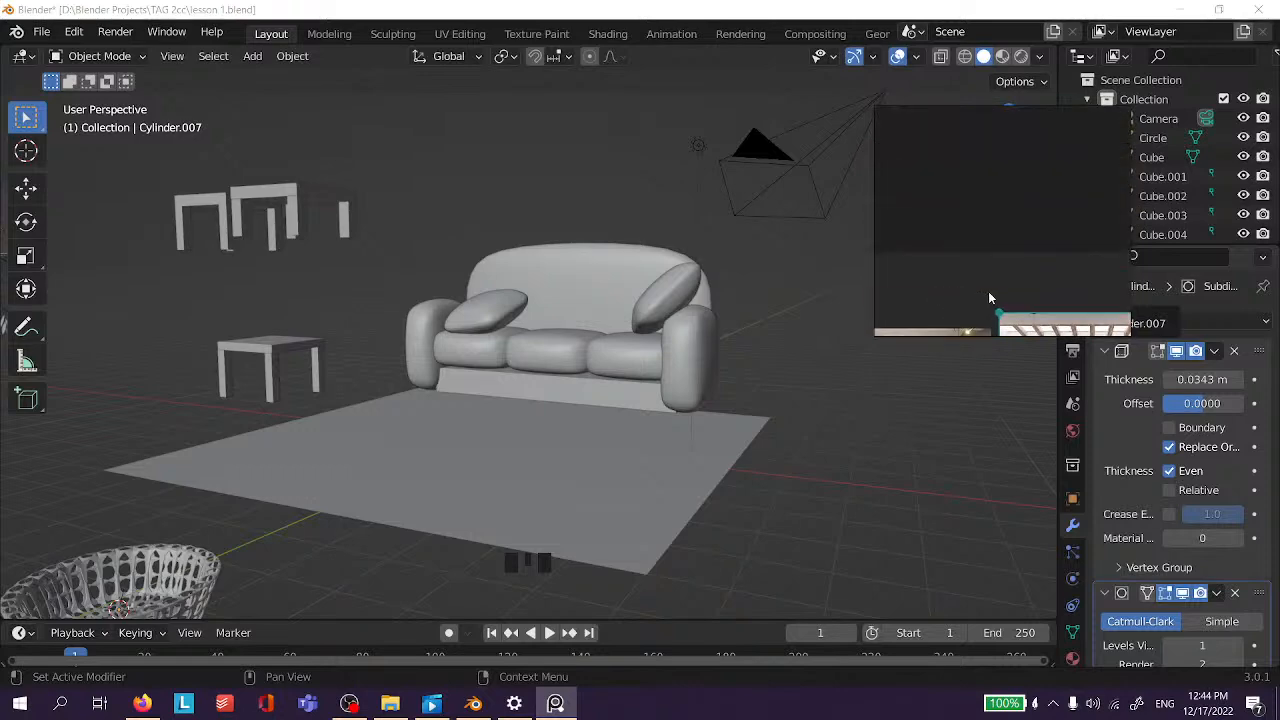
left_click(148, 703)
key("Escape")
left_click(238, 18)
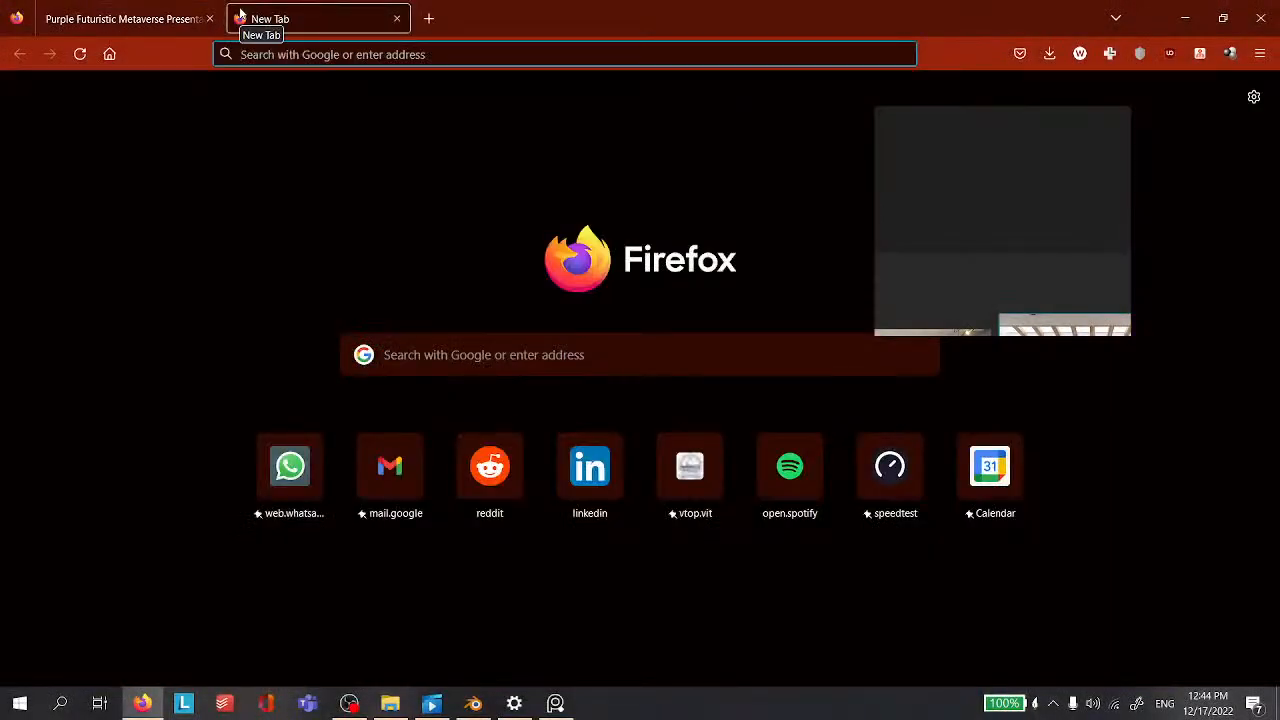
type("air condition")
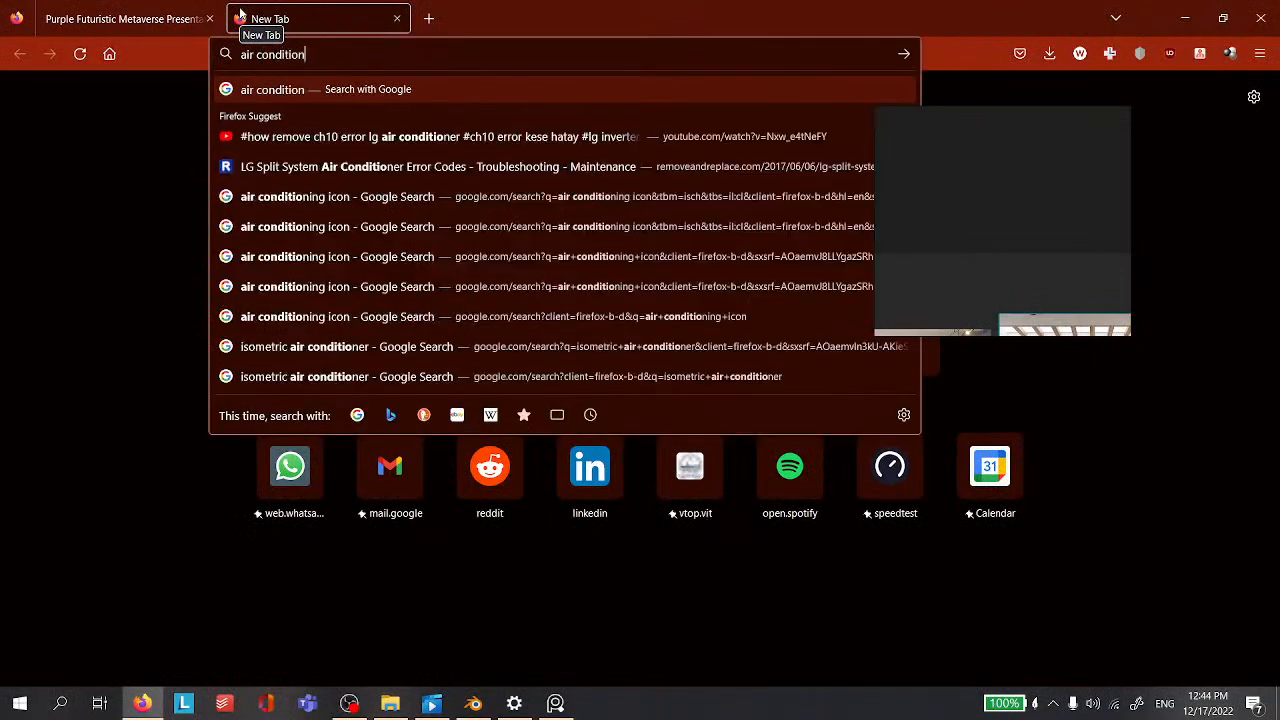
type("er")
key("Return")
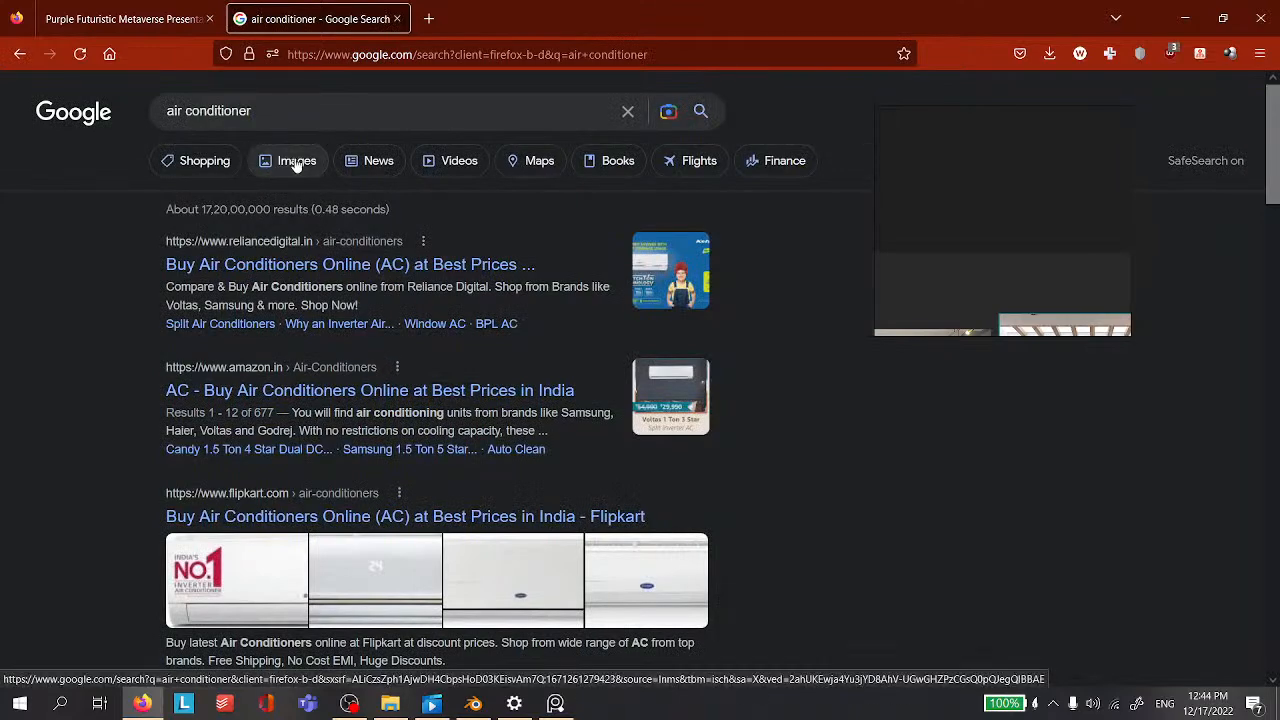
left_click(295, 162)
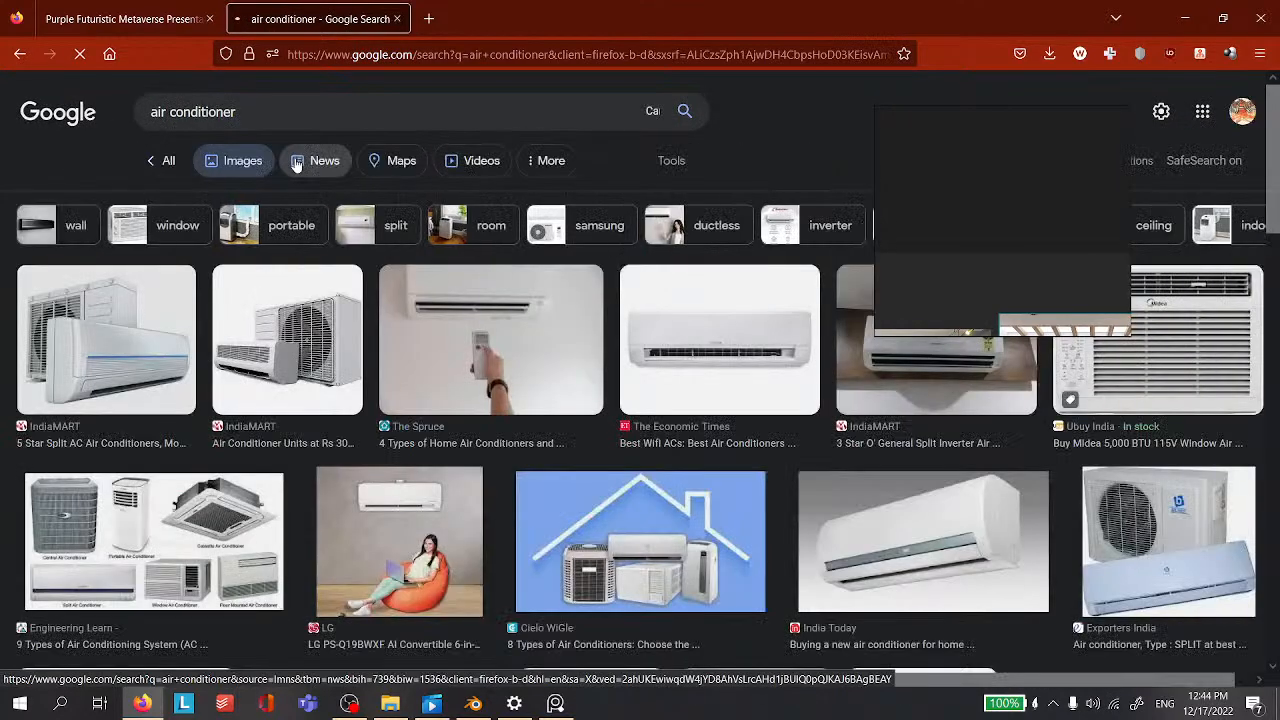
Open the preview of the IndiaMART split air conditioner image and move the reference board clear of it.
left_click(314, 332)
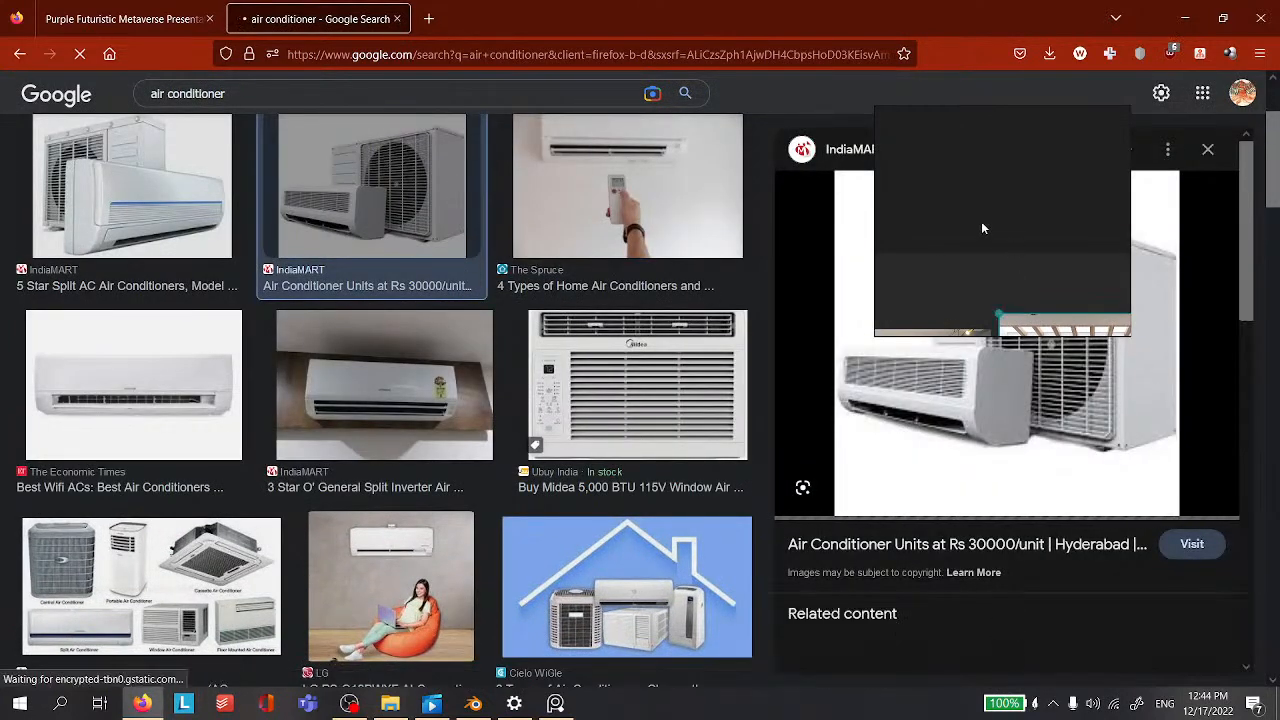
scroll(994, 291, "down", 3)
middle_click_drag(1008, 318, 812, 160)
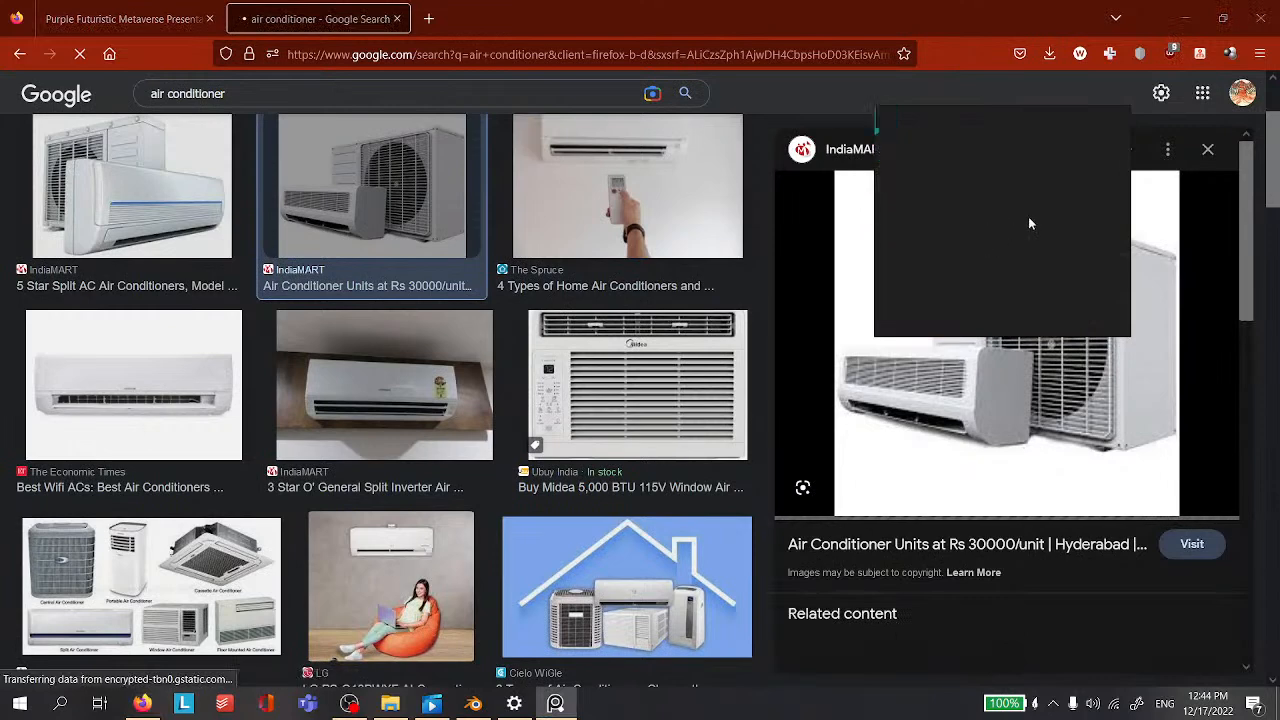
right_click_drag(1034, 223, 512, 280)
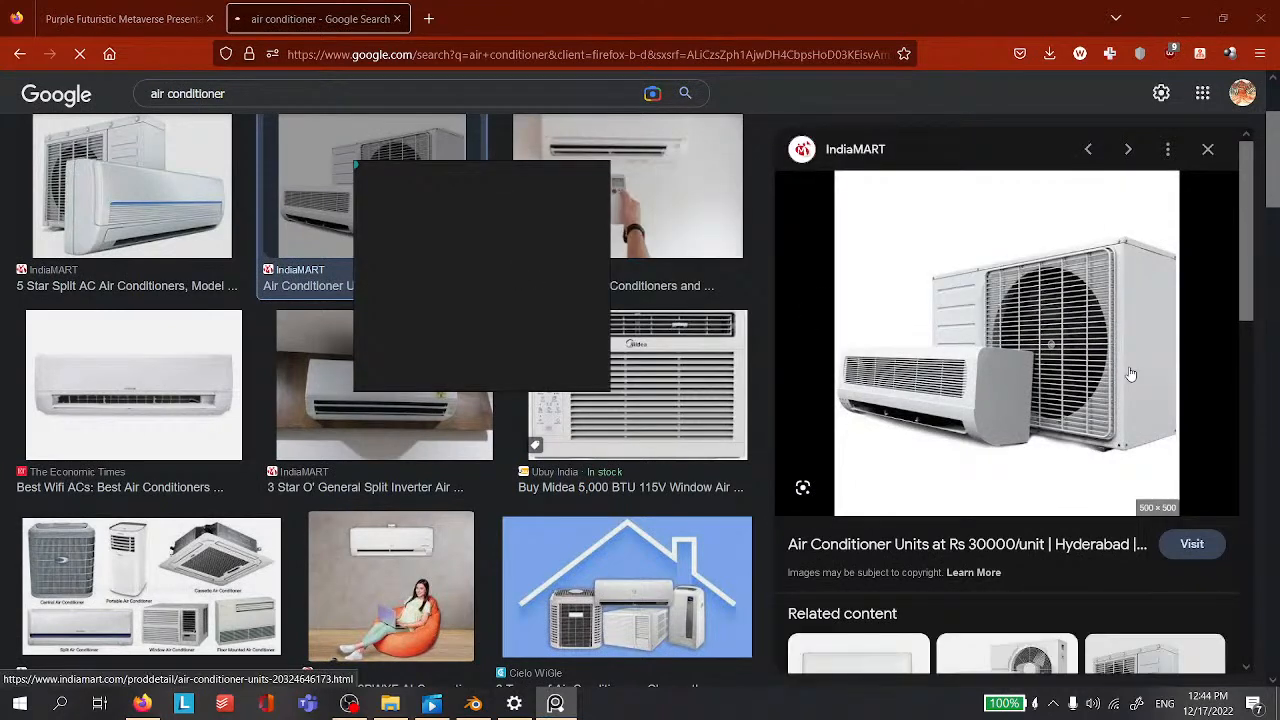
Copy the IndiaMART air conditioner image into the reference board and frame its indoor unit.
right_click(983, 374)
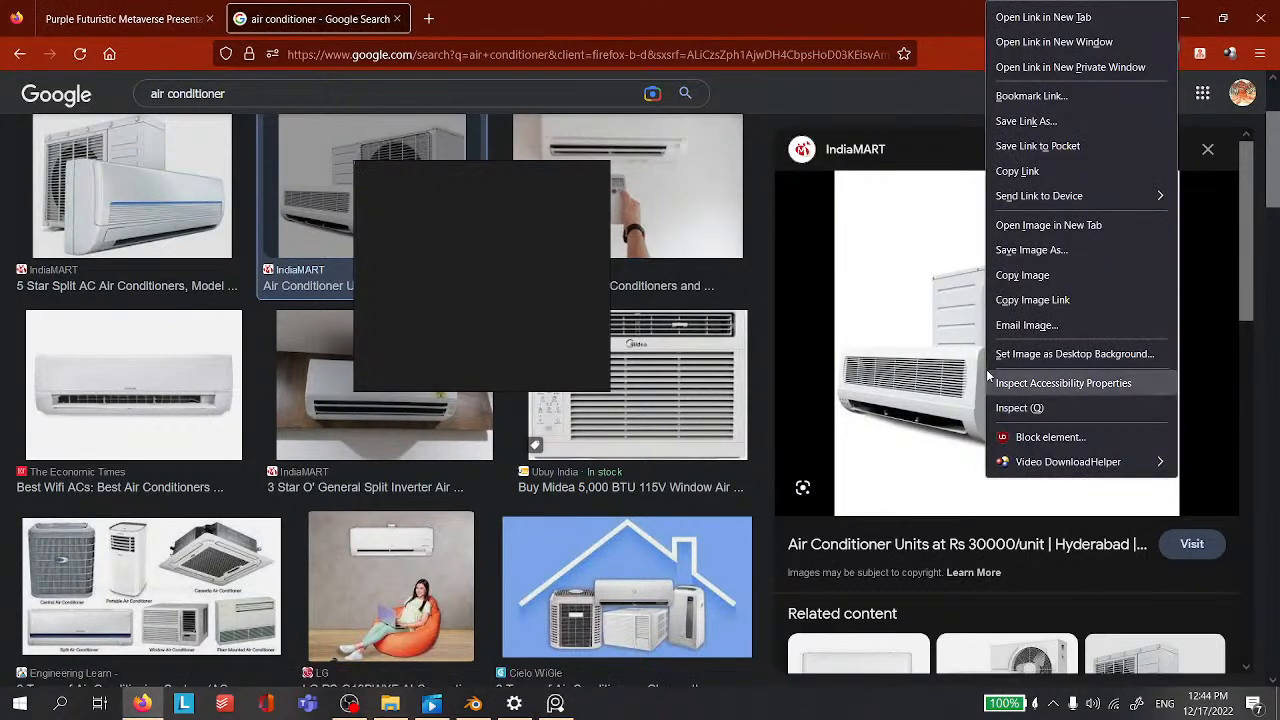
left_click(1046, 276)
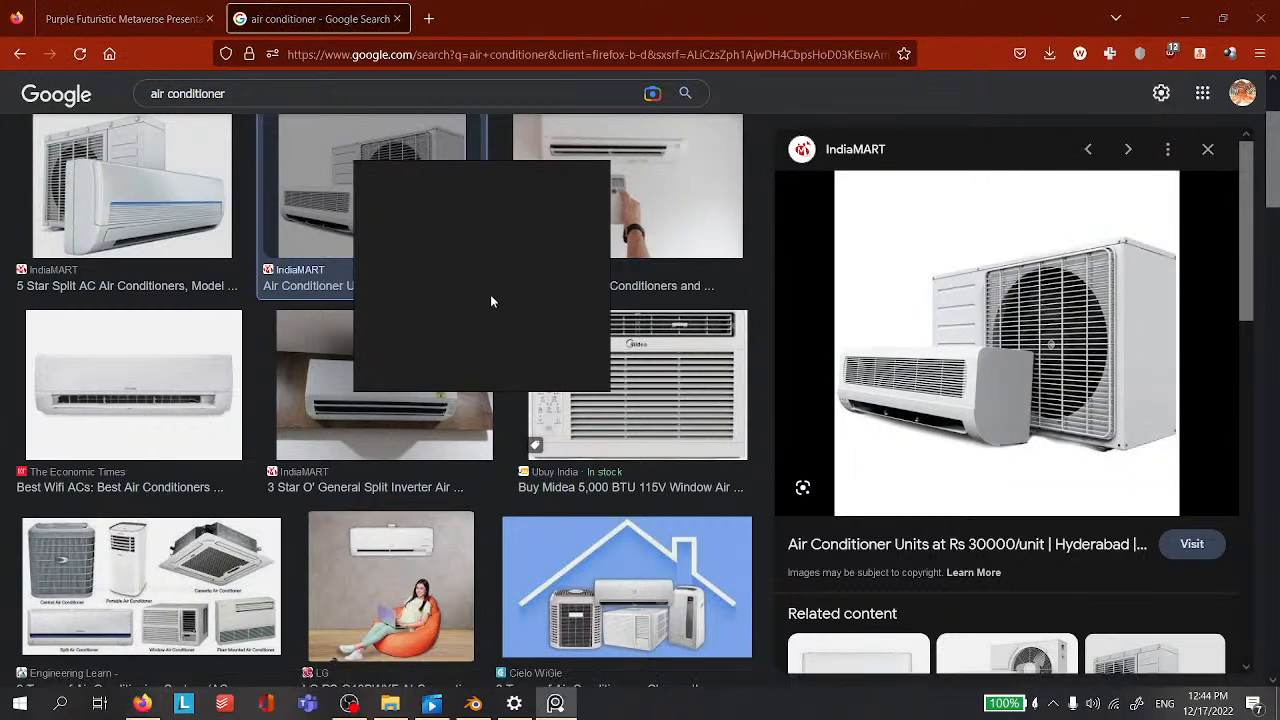
key("ctrl+v")
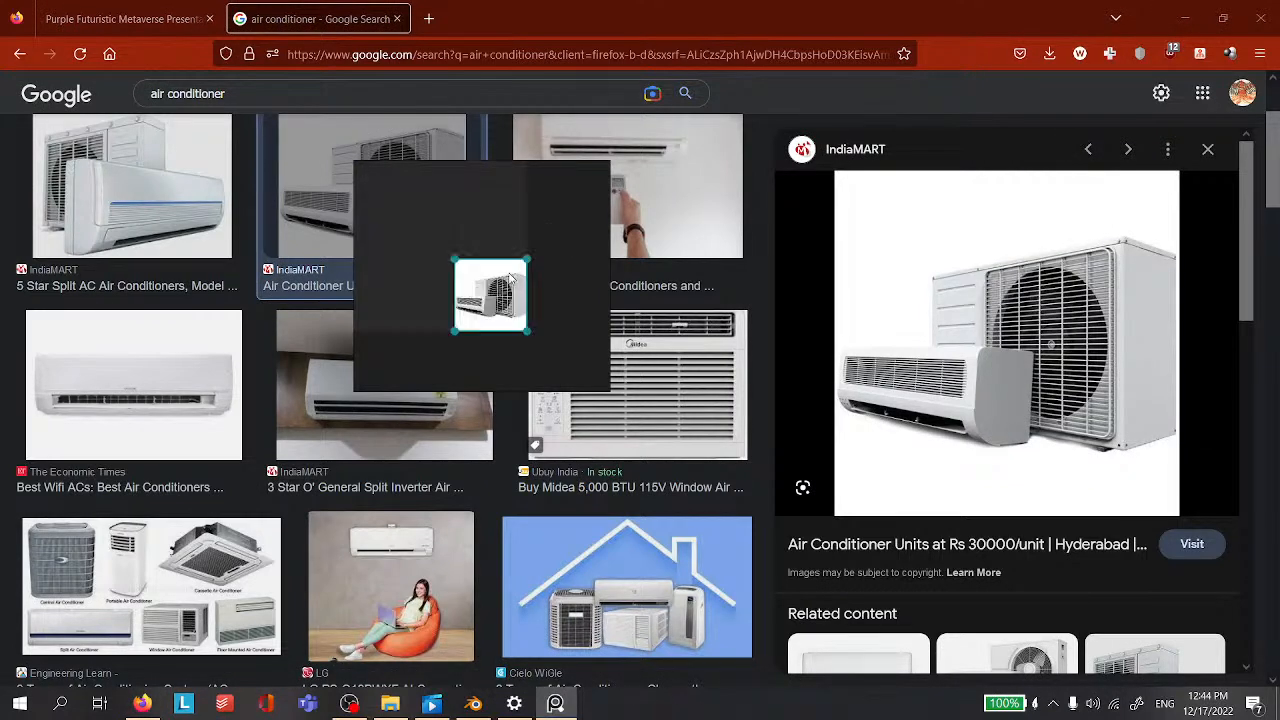
scroll(513, 279, "up", 8)
left_click_drag(492, 298, 582, 268)
double_click(582, 268)
double_click(582, 268)
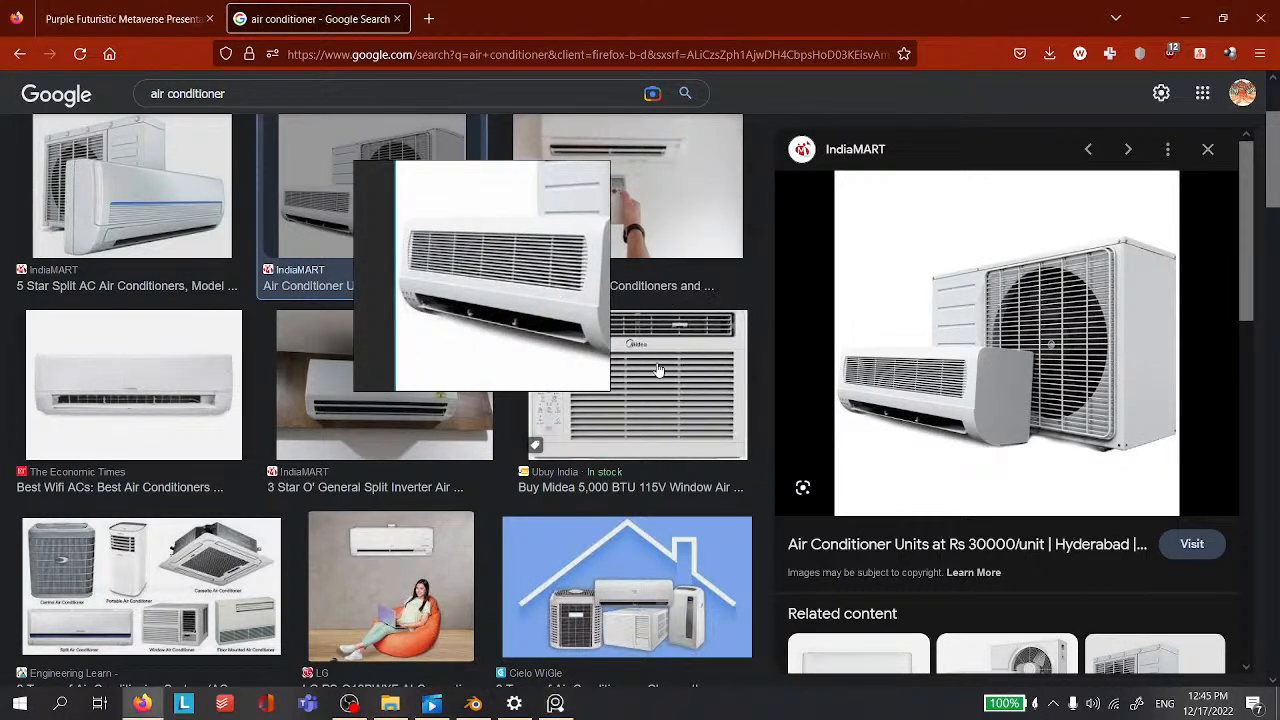
Close the air conditioner search, show the presentation PDF in full screen and switch to Blender.
left_click(397, 20)
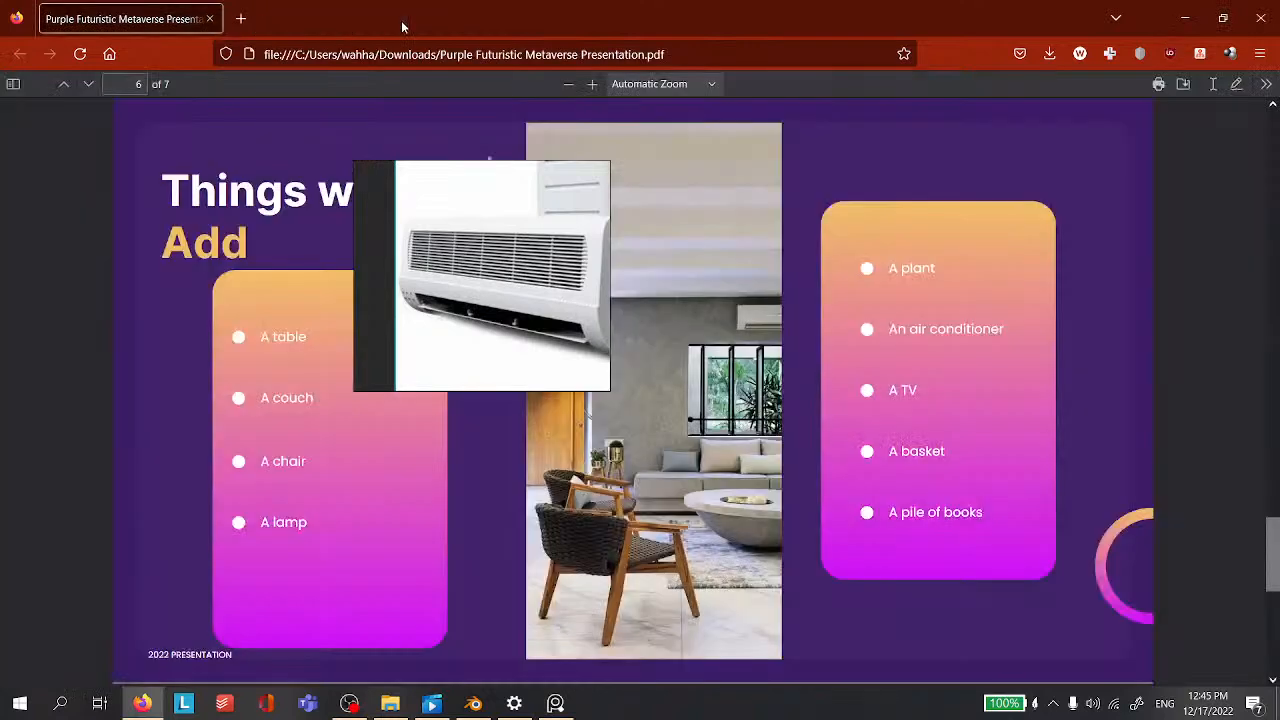
left_click(1266, 84)
left_click(1143, 115)
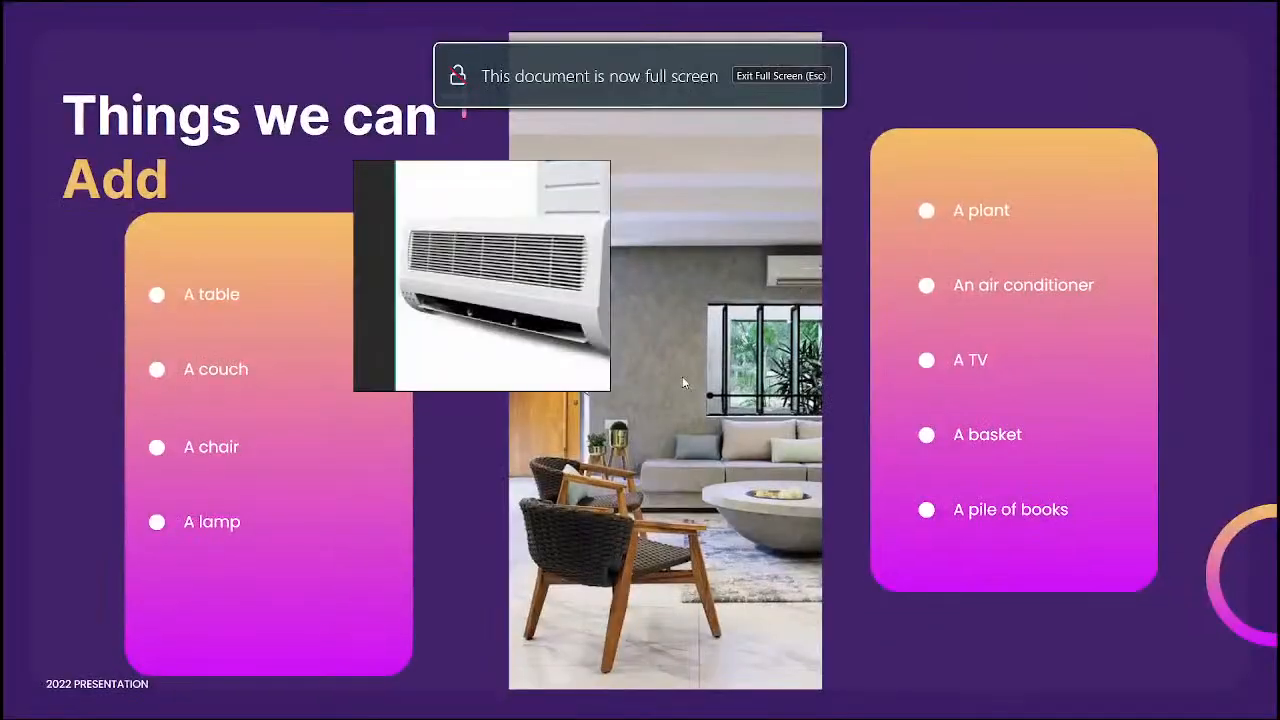
key("super")
left_click(473, 703)
scroll(607, 349, "down", 2)
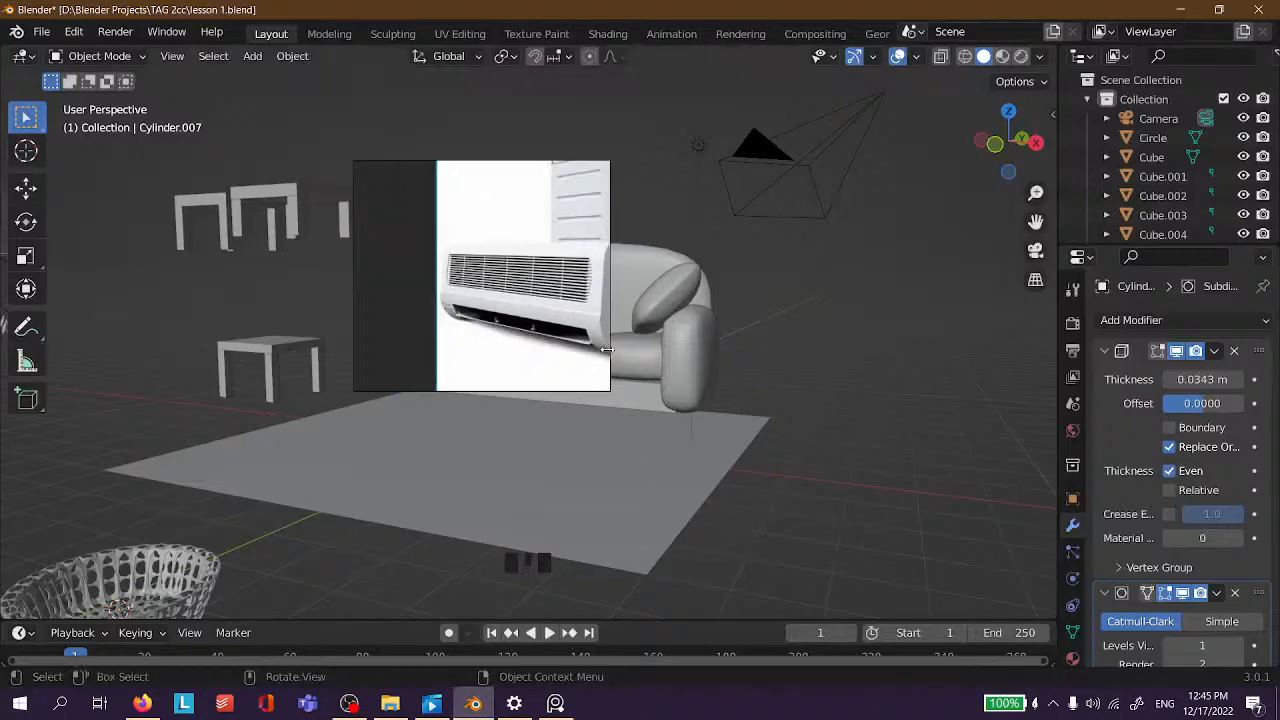
Examine the indoor unit's grille, side profile and lower air outlet in the reference image.
scroll(378, 214, "up", 4)
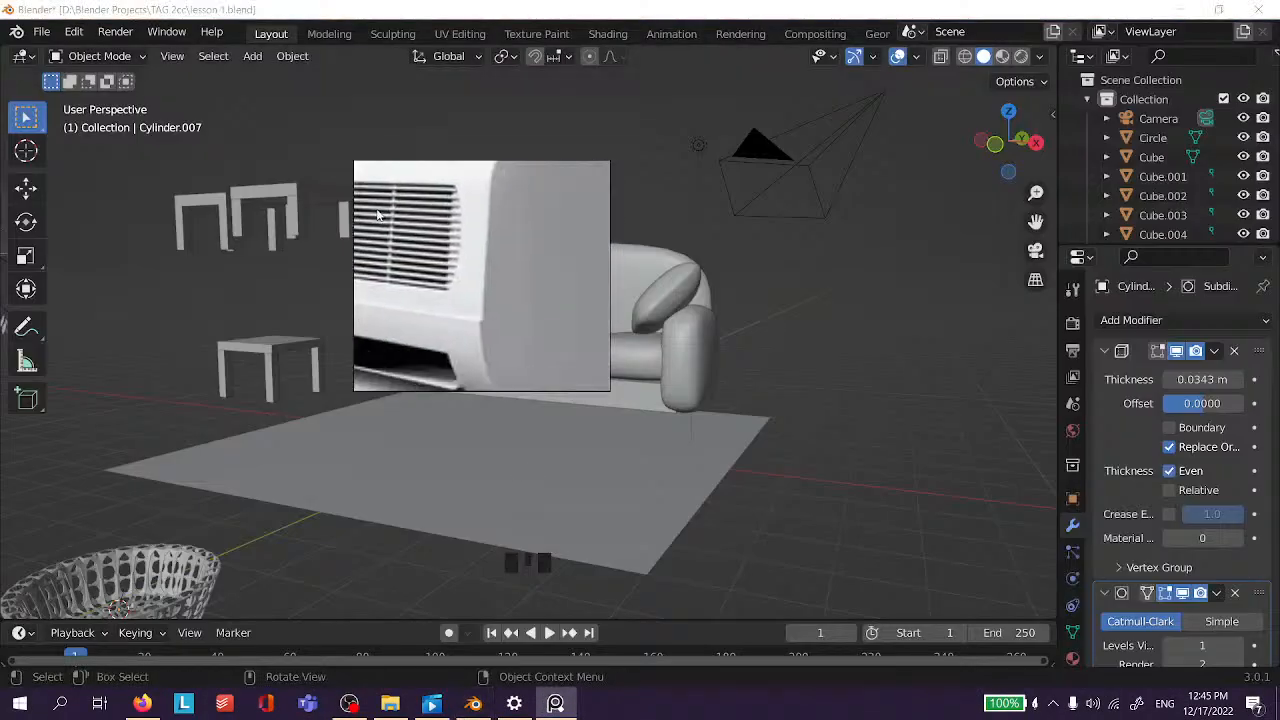
scroll(503, 242, "down", 2)
middle_click_drag(520, 261, 447, 258)
scroll(471, 264, "up", 2)
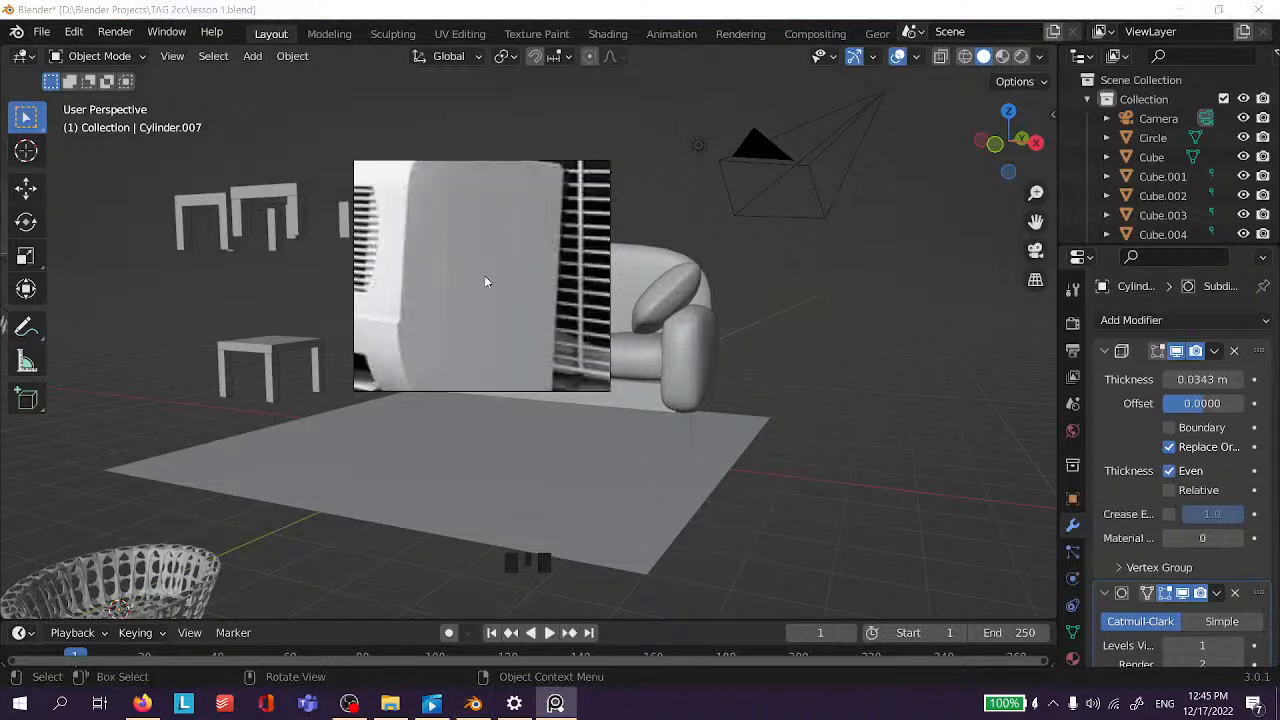
scroll(503, 287, "down", 3)
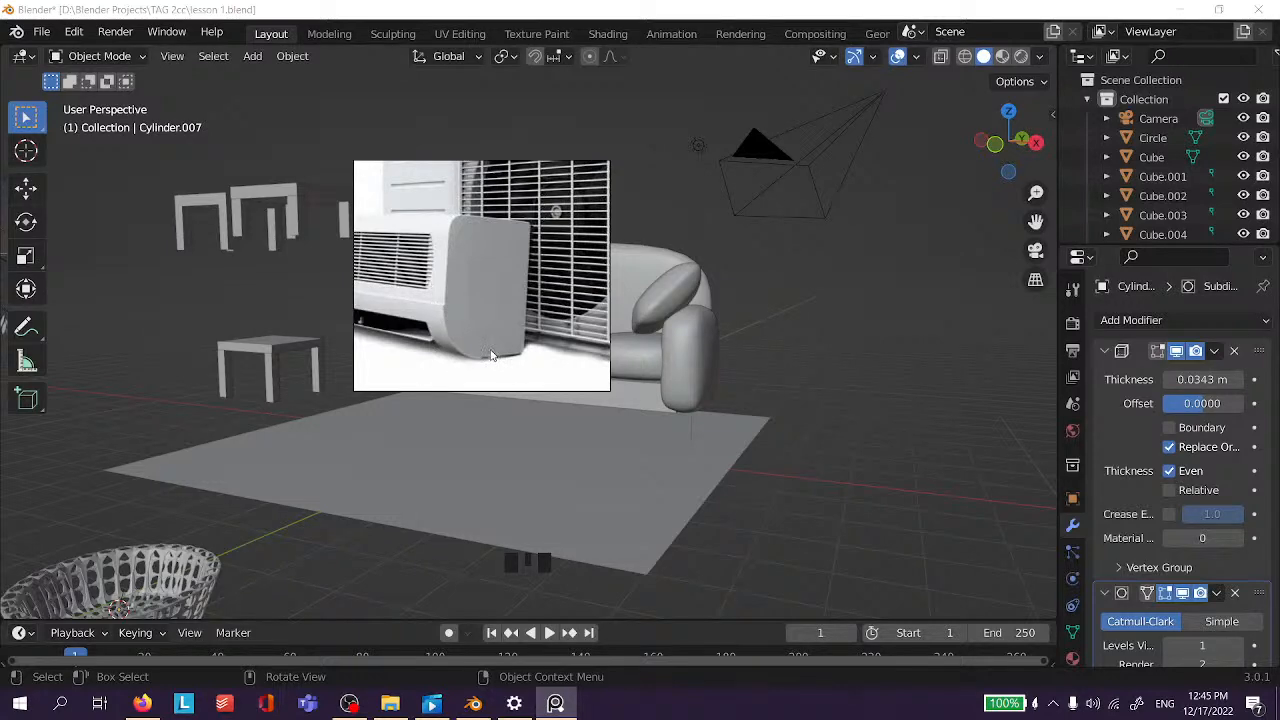
left_click(843, 326)
scroll(474, 267, "down", 4)
middle_click_drag(474, 267, 485, 299)
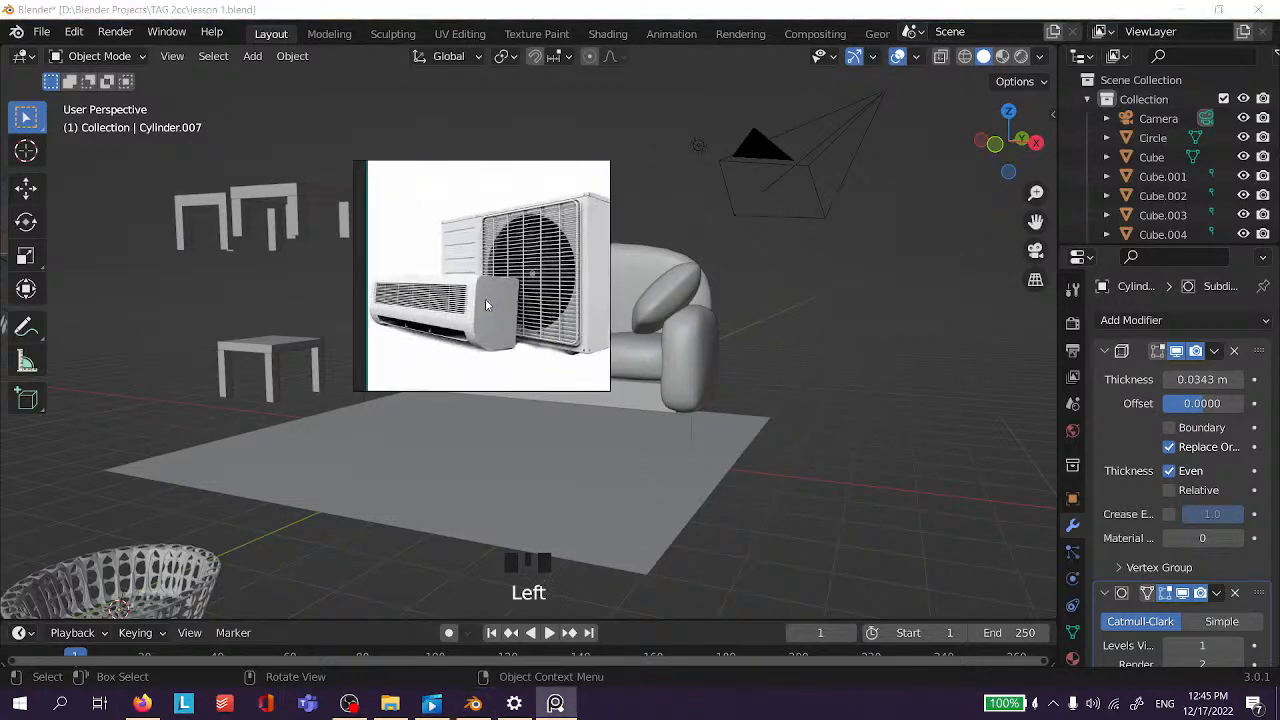
scroll(473, 300, "up", 5)
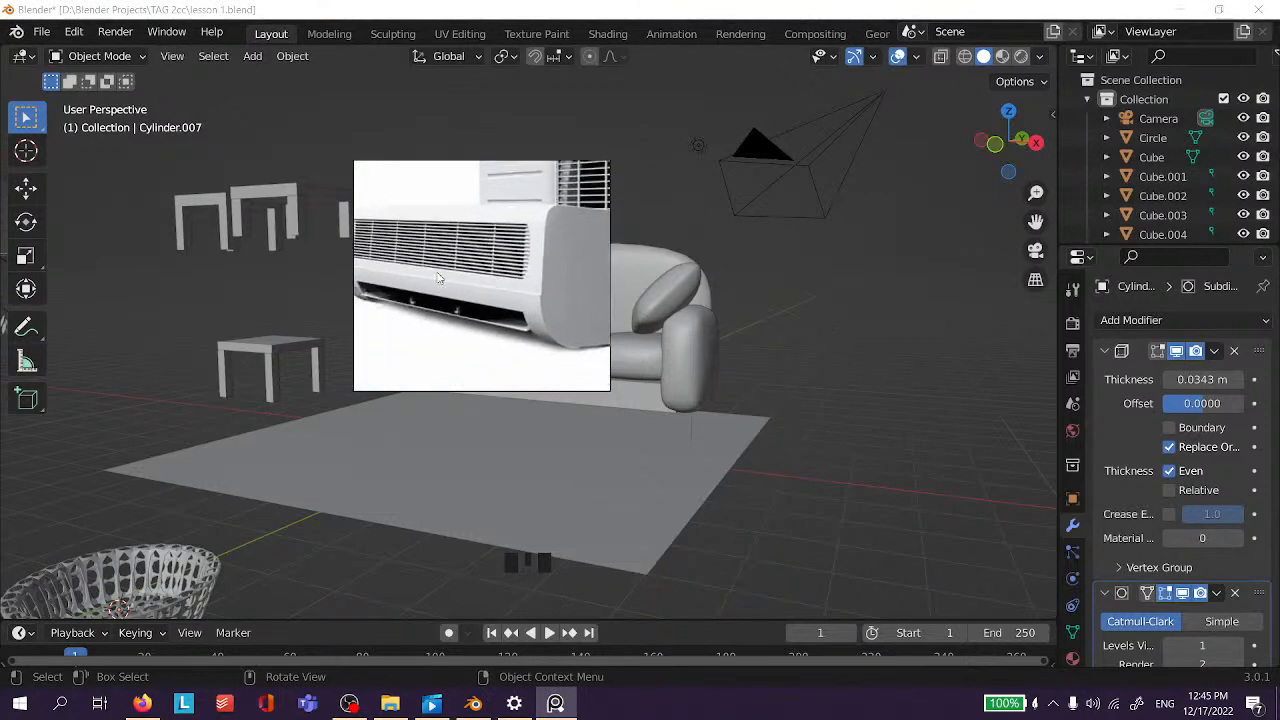
scroll(696, 362, "down", 4)
Move the reference board aside, place the 3D cursor in empty space above the sofa and add a cube there.
right_click(569, 147)
left_click(569, 145)
right_click(613, 148, "shift")
scroll(612, 148, "up", 2)
middle_click_drag(611, 148, 660, 173)
scroll(541, 183, "down", 6)
key("shift+a")
mouse_move(615, 178)
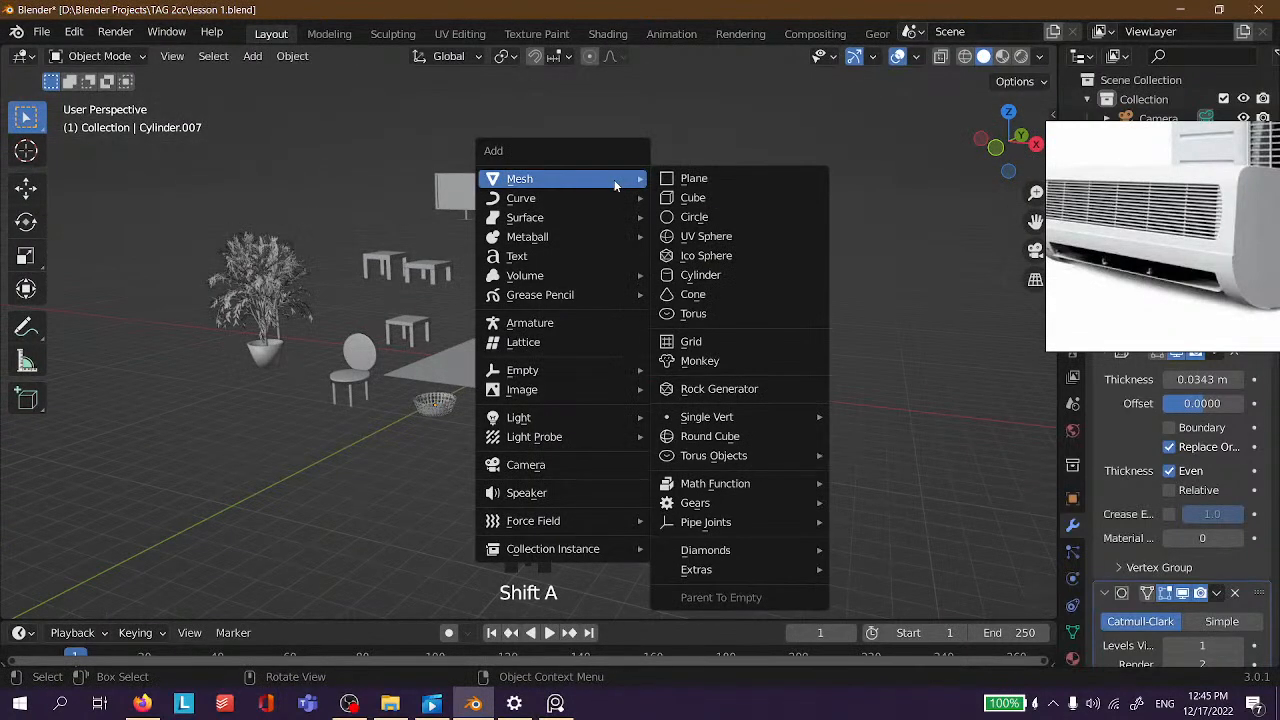
left_click(708, 198)
Stretch the new cube along the X axis into a long air conditioner body.
scroll(708, 192, "up", 3)
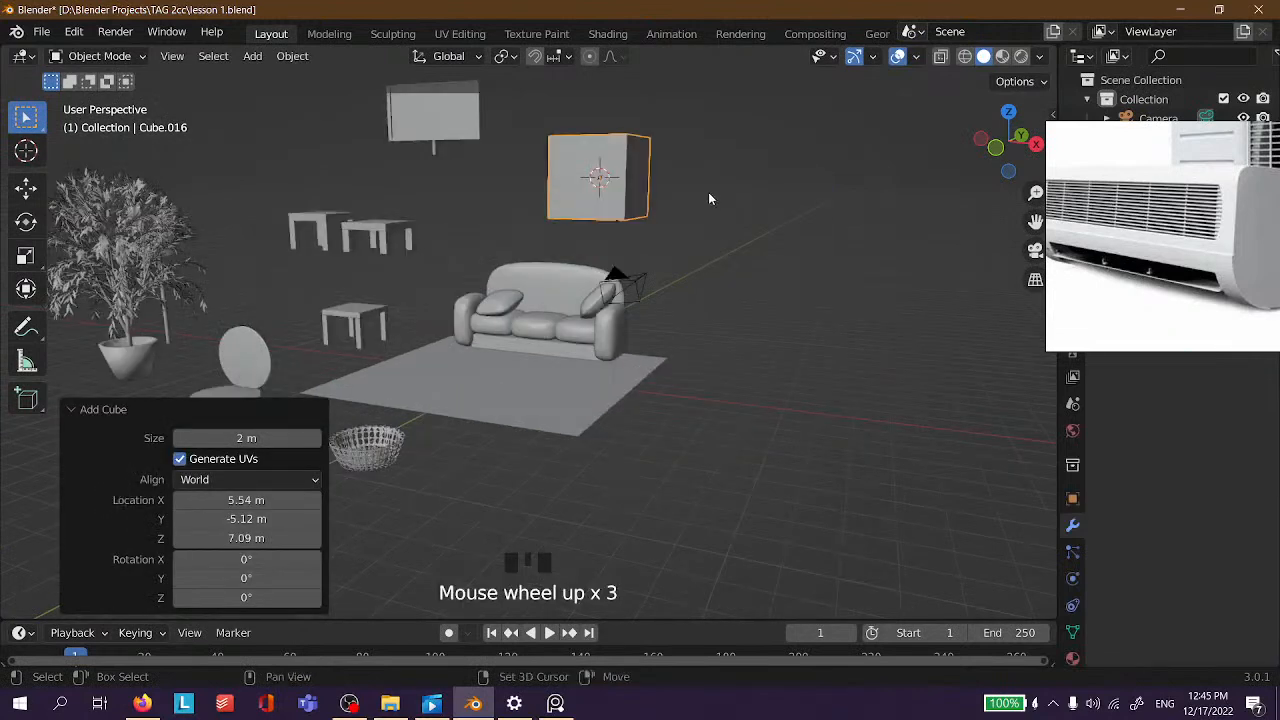
middle_click_drag(708, 192, 525, 410, "shift")
scroll(452, 367, "up", 3)
middle_click_drag(452, 367, 648, 261, "shift")
scroll(648, 265, "up", 2)
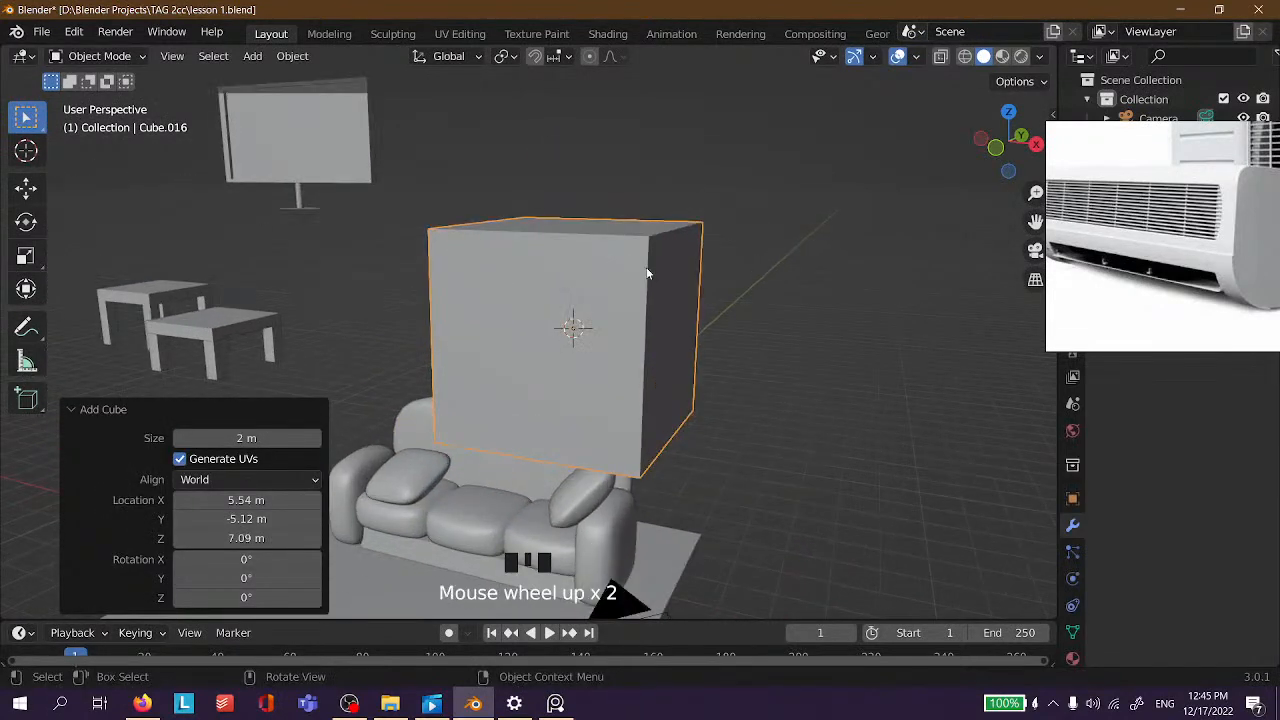
scroll(654, 295, "down", 6)
key("s")
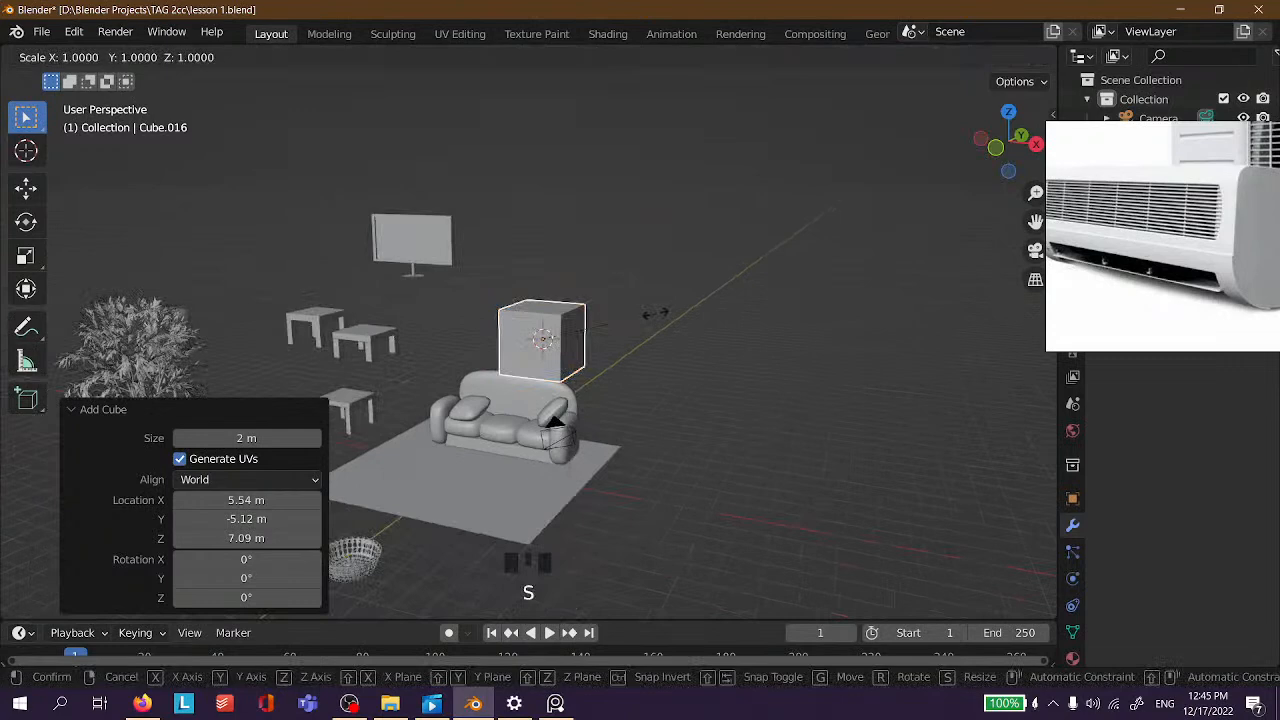
key("x")
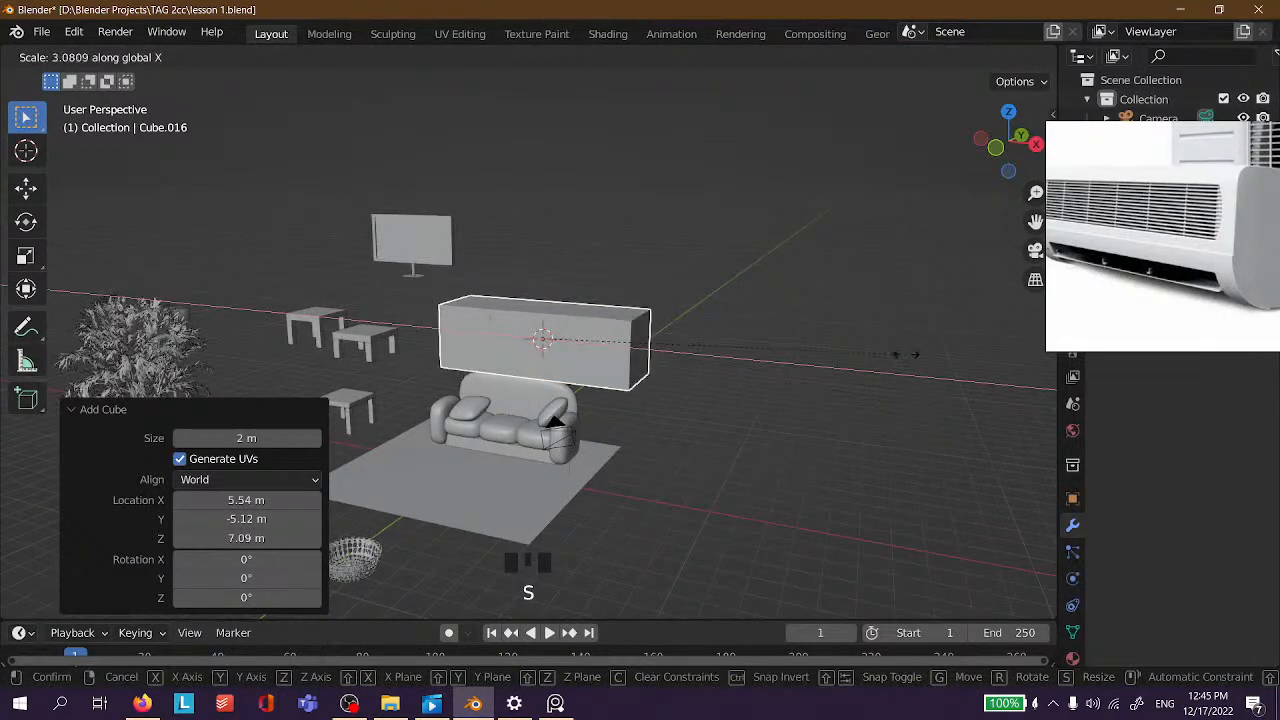
left_click(998, 395)
Bevel the body's long upper front edge with one segment about 0.25 m wide.
scroll(731, 274, "up", 2)
middle_click_drag(731, 274, 571, 384)
left_click(571, 384)
key("Tab")
key("2")
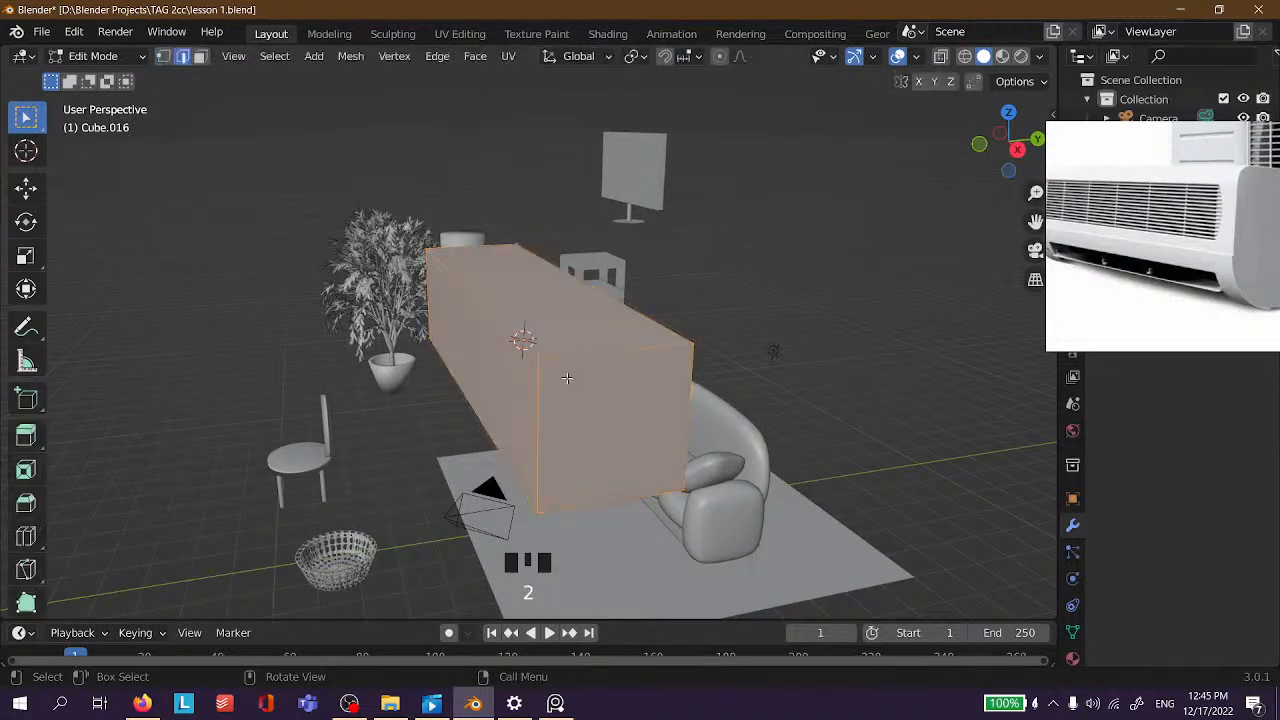
left_click(492, 319)
key("ctrl+b")
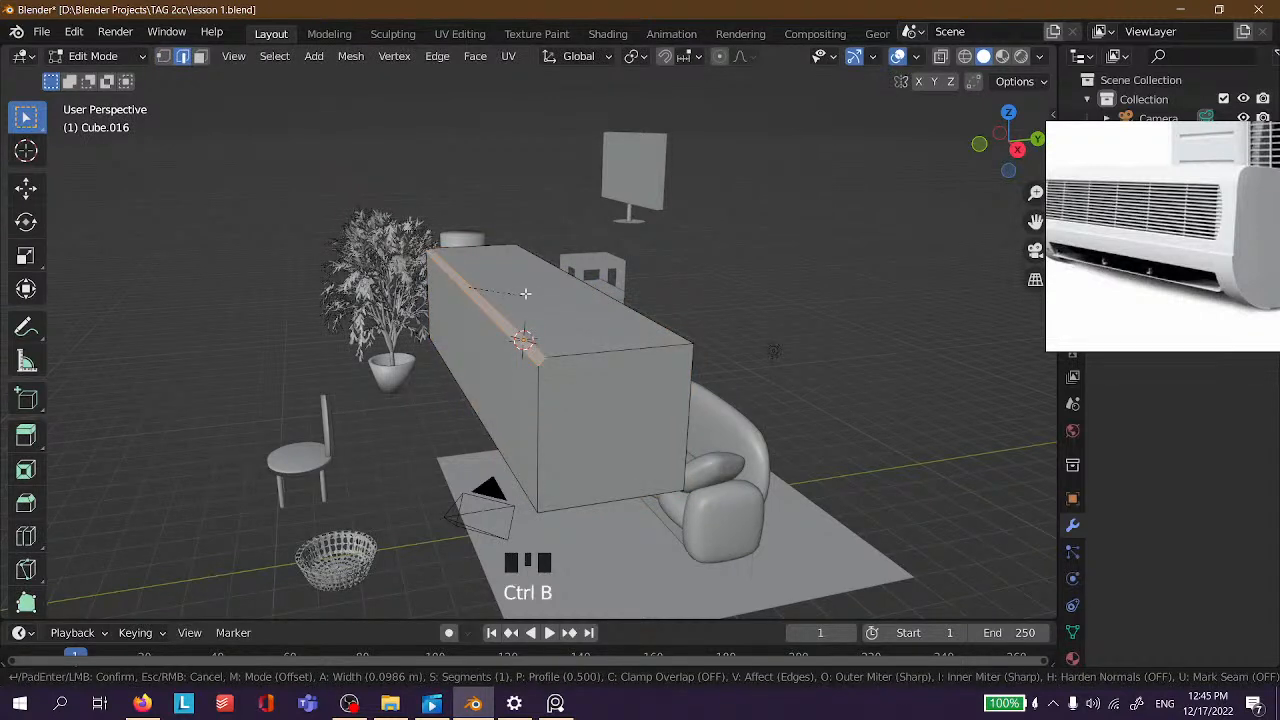
left_click(543, 268)
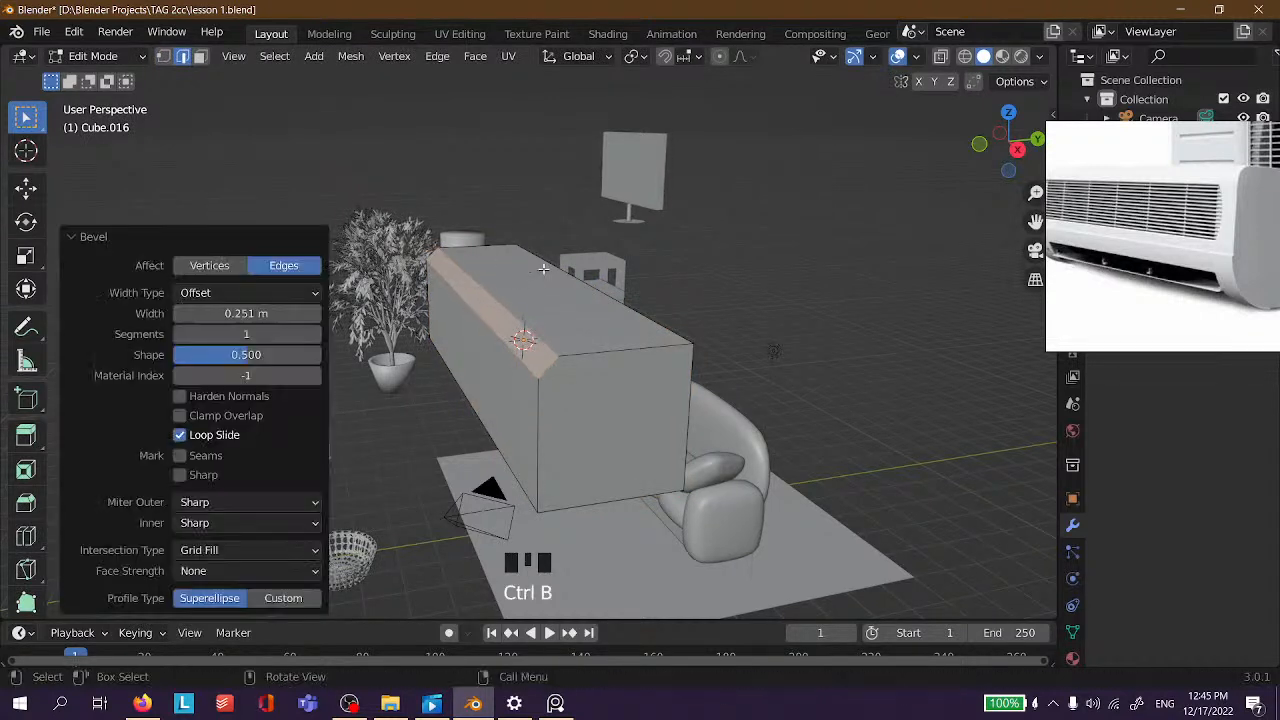
Bevel the body's long lower front edge about 0.65 m wide with four segments, following the reference's side profile.
right_click_drag(1206, 222, 1049, 238)
scroll(1049, 240, "up", 4)
middle_click_drag(1046, 242, 862, 244)
scroll(957, 217, "down", 3)
middle_click_drag(980, 232, 988, 208)
scroll(460, 395, "up", 2)
middle_click_drag(496, 394, 499, 347)
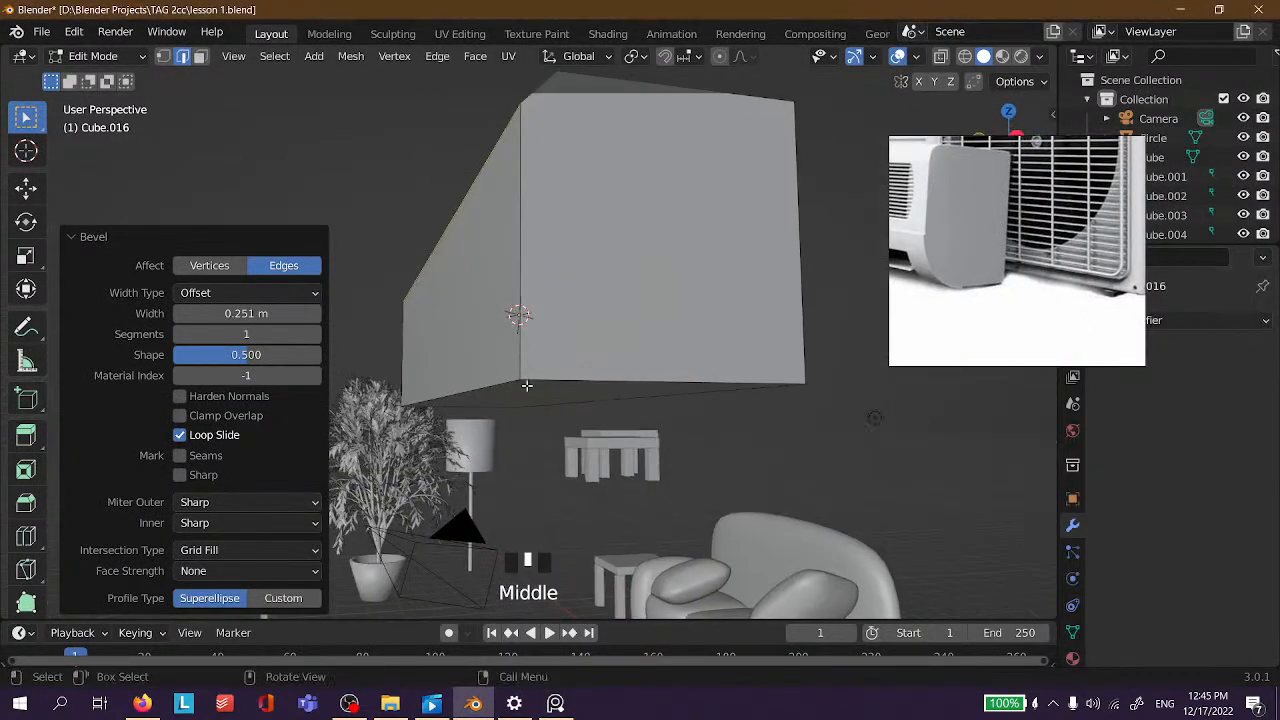
left_click(515, 381)
key("ctrl+b")
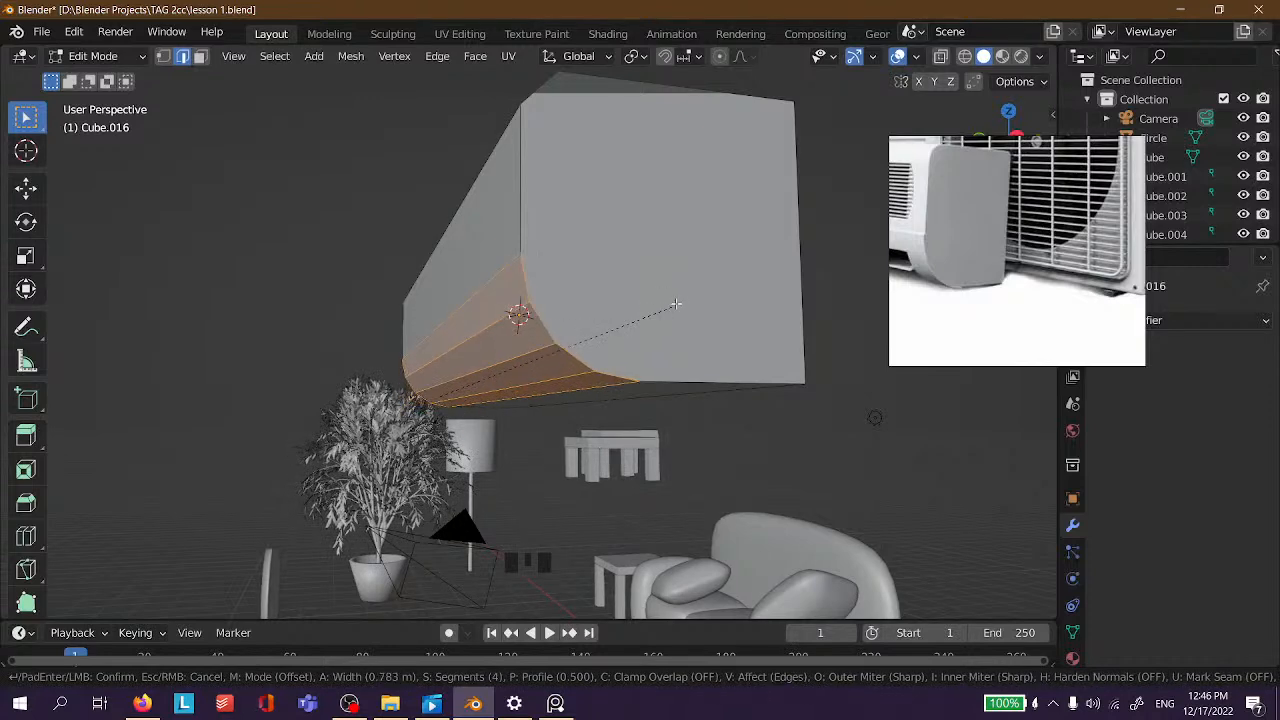
scroll(622, 297, "down", 1)
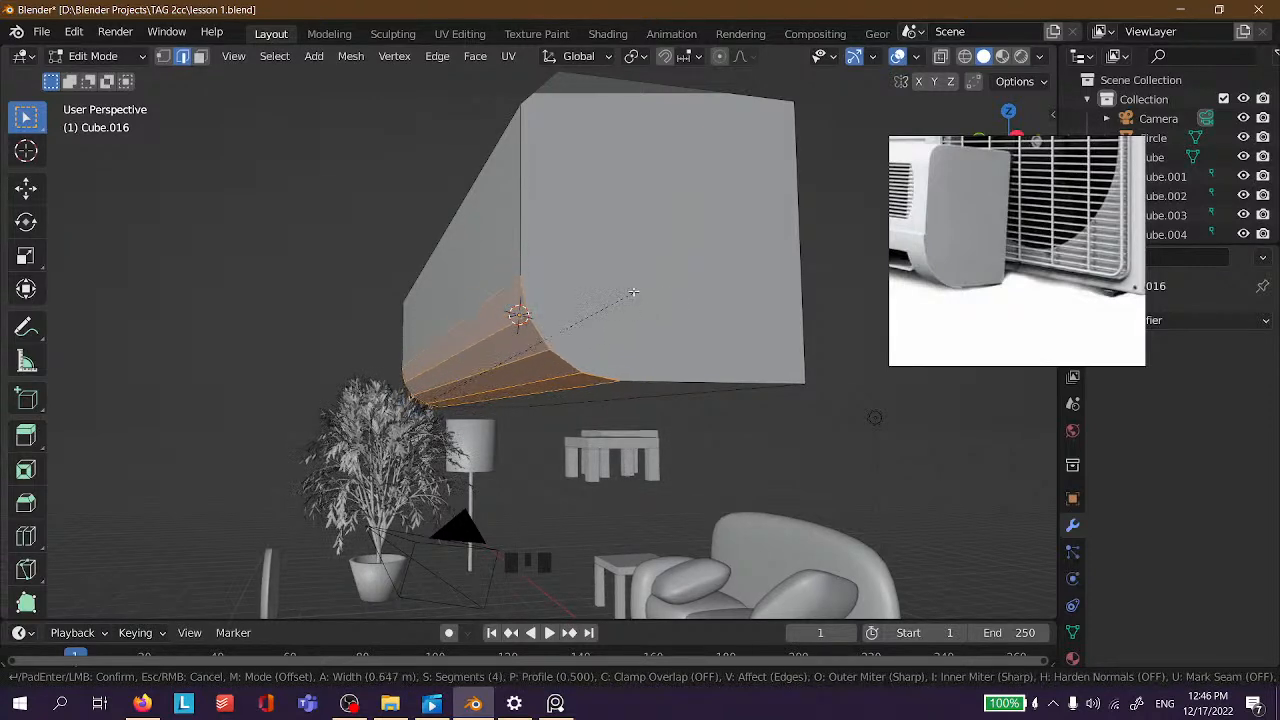
key("Escape")
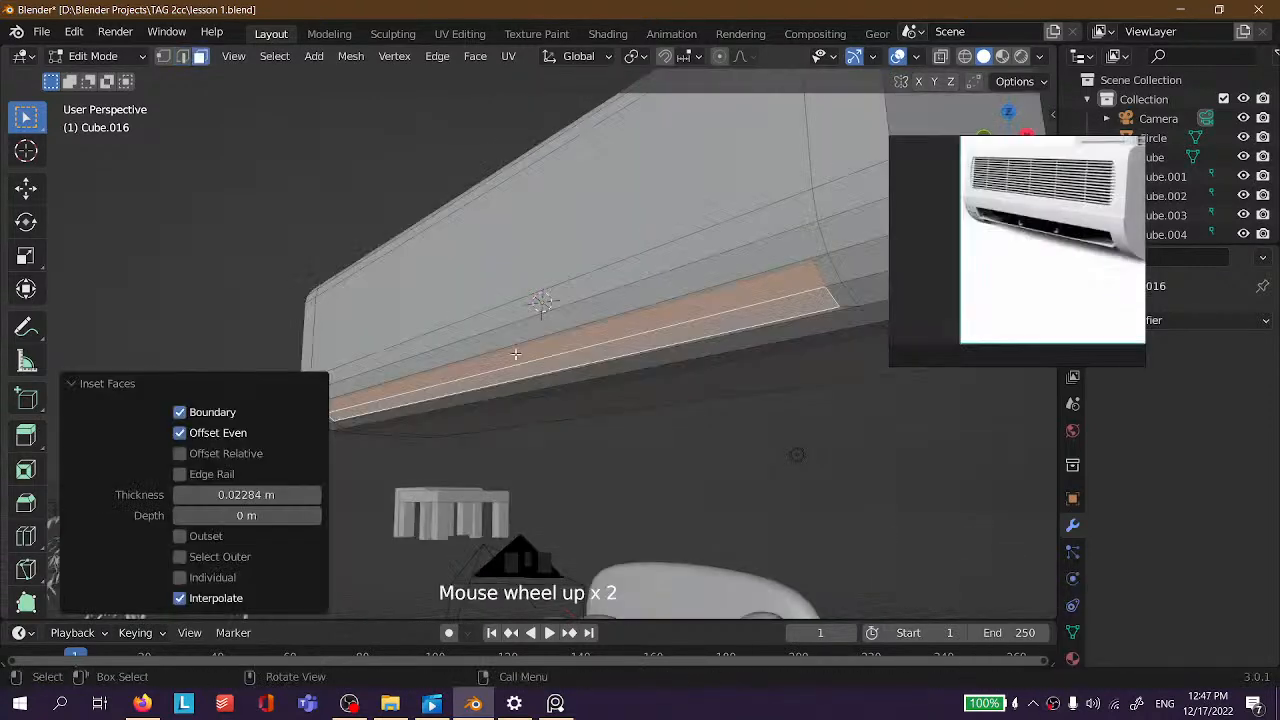
Extrude the inset outlet faces about 0.13 m into the body and leave Edit Mode.
mouse_move(696, 328)
middle_mouse_down()
mouse_move(717, 327)
mouse_move(685, 322)
middle_mouse_up()
key("e")
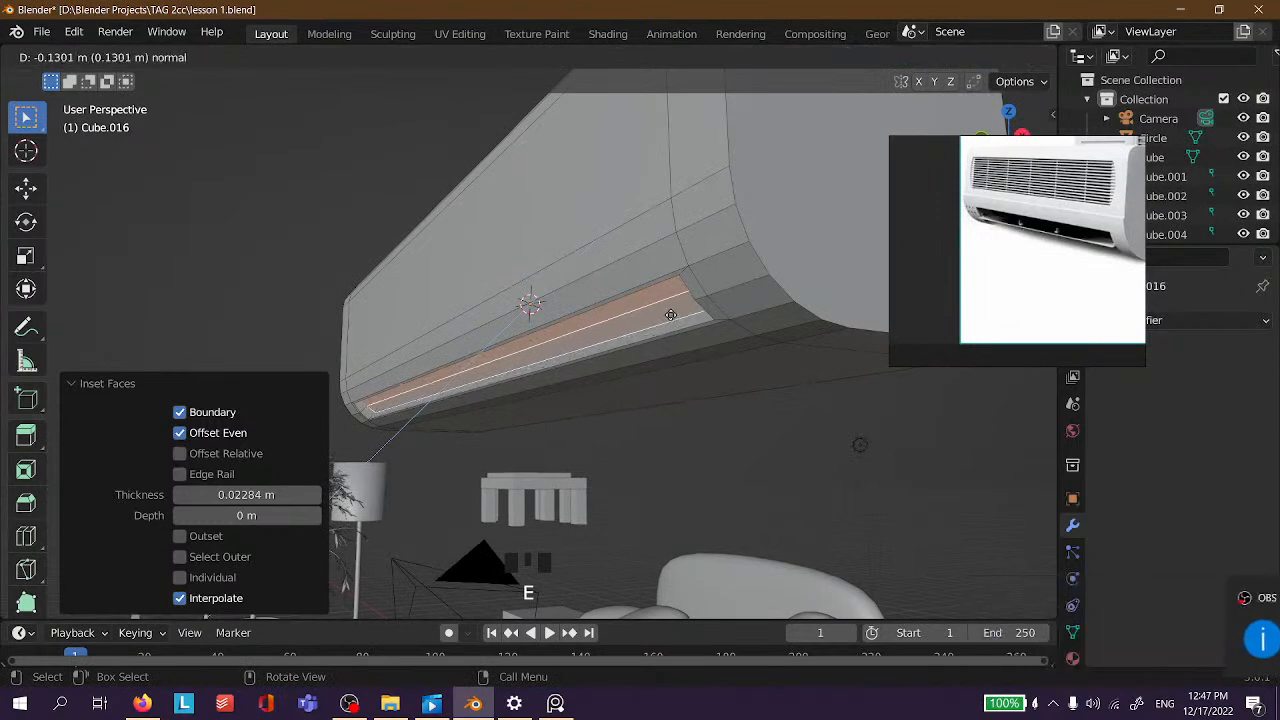
left_click(672, 318)
key("Tab")
left_click(600, 381)
Examine the air conditioner's shape and recessed outlet from several angles and its size relative to the furniture.
middle_click_drag(600, 381, 604, 288)
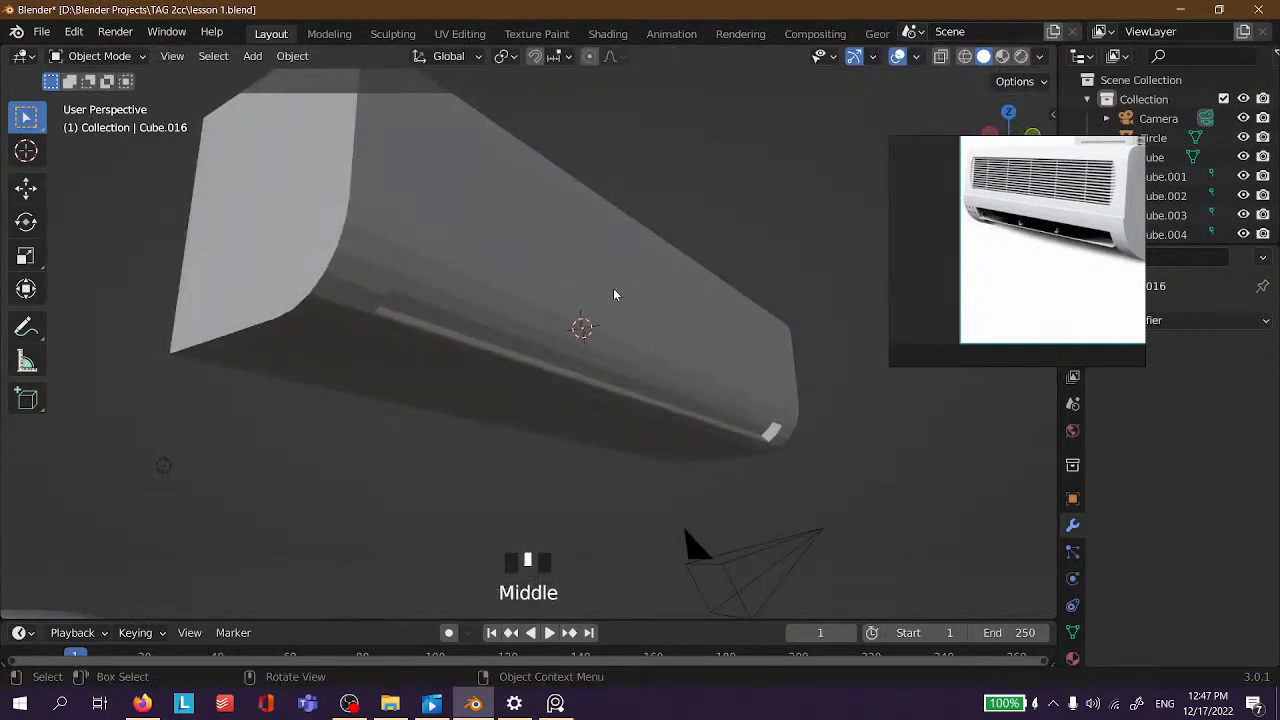
scroll(598, 286, "down", 3)
left_click(757, 295)
middle_click_drag(704, 315, 464, 318)
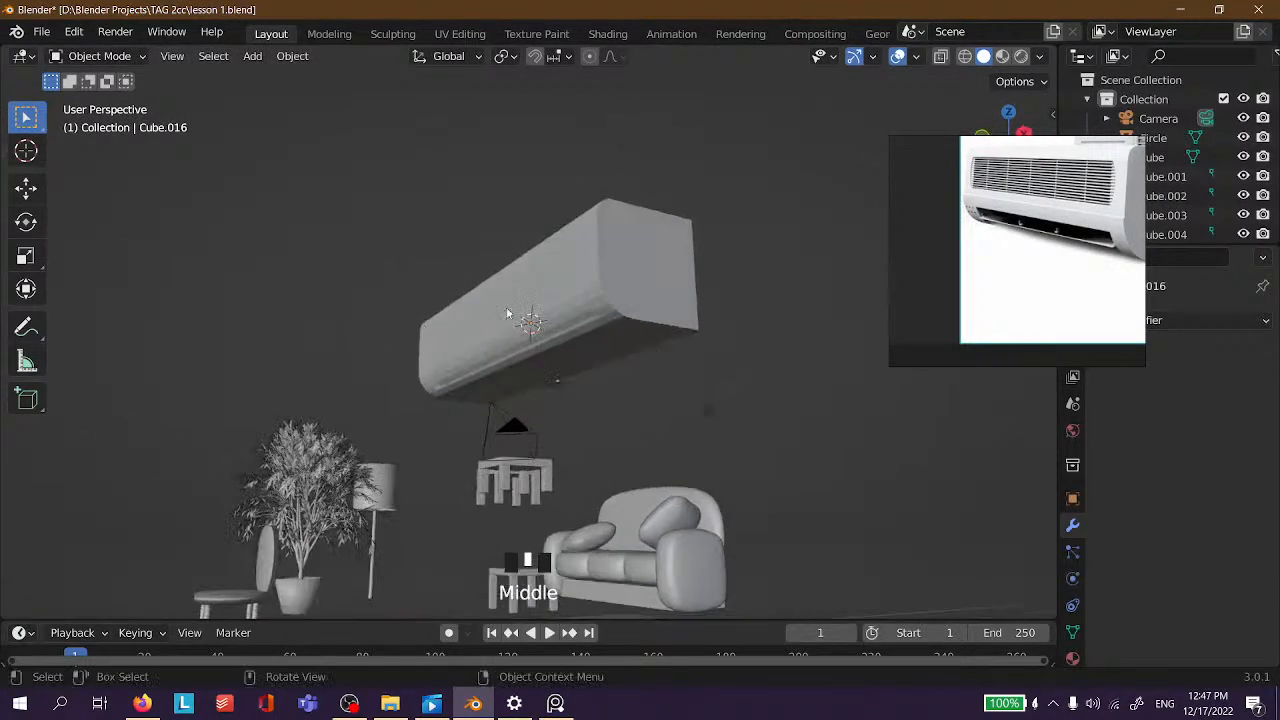
scroll(566, 261, "up", 4)
middle_click_drag(566, 261, 748, 265)
left_click(421, 318)
middle_click_drag(421, 318, 243, 306)
scroll(603, 294, "up", 2)
scroll(296, 333, "down", 4)
left_click(596, 186)
middle_click_drag(746, 124, 605, 262)
left_click(605, 268)
scroll(605, 268, "down", 4)
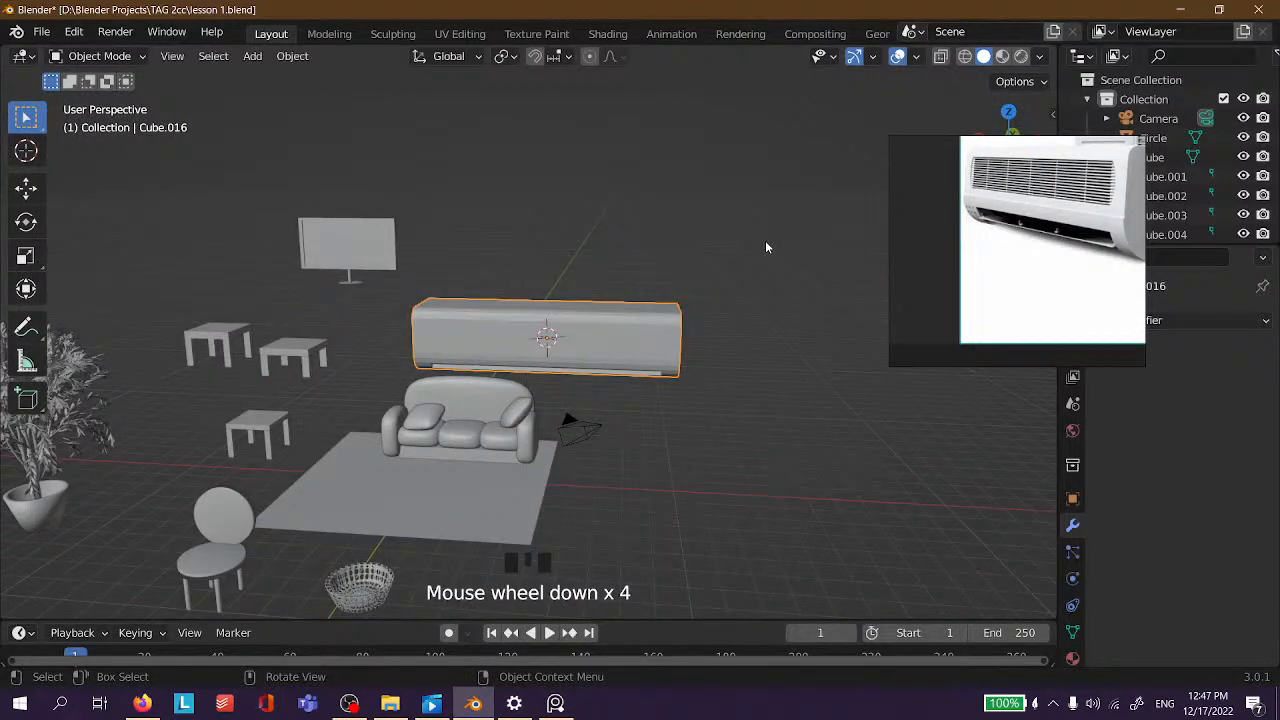
Compare the air conditioner's front and side with the indoor unit in the reference image.
scroll(586, 209, "up", 5)
scroll(680, 254, "up", 1)
middle_click_drag(680, 254, 550, 200)
scroll(1078, 256, "down", 3)
scroll(1022, 235, "up", 1)
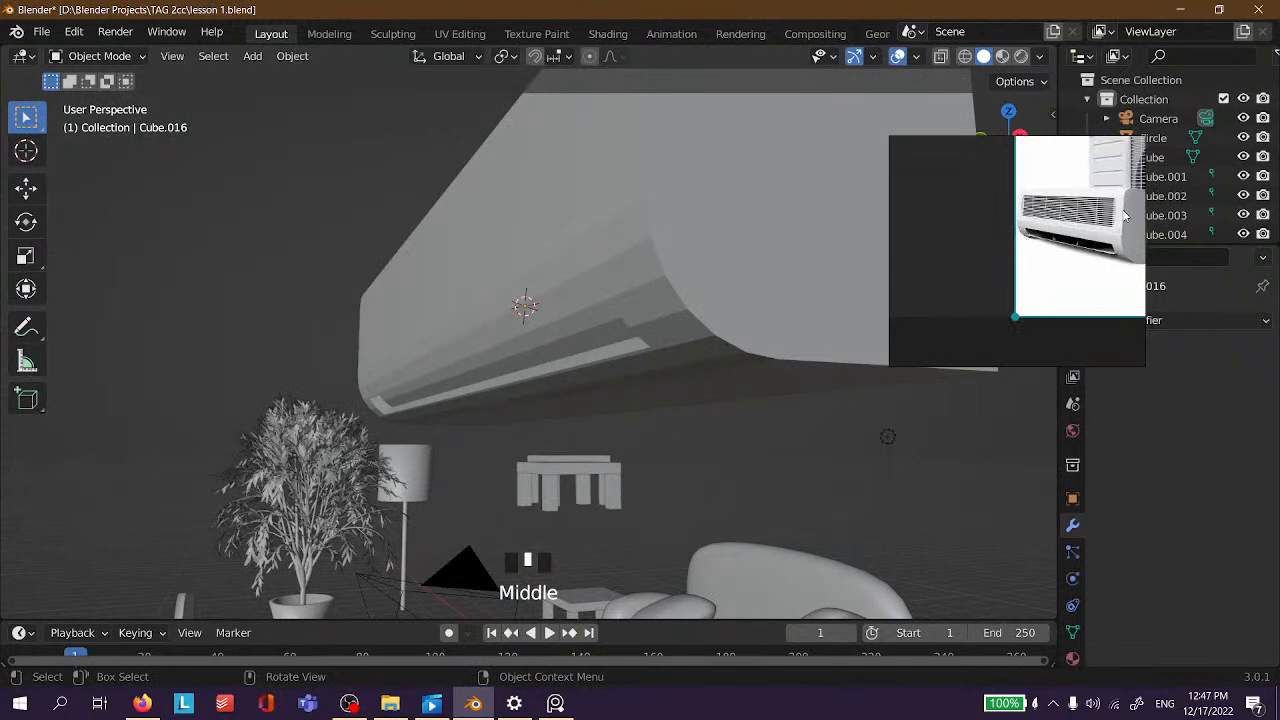
scroll(544, 245, "down", 4)
left_click(526, 277)
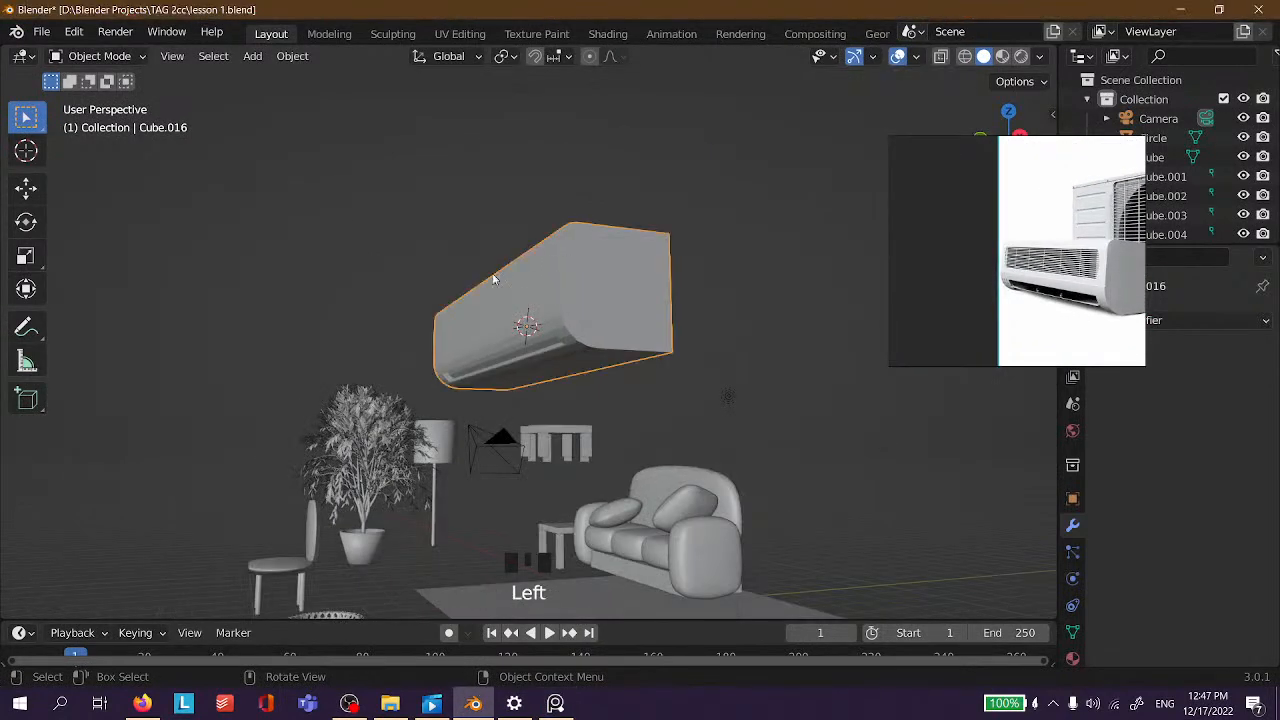
scroll(500, 275, "up", 3)
middle_click_drag(471, 266, 605, 286)
scroll(1093, 272, "up", 2)
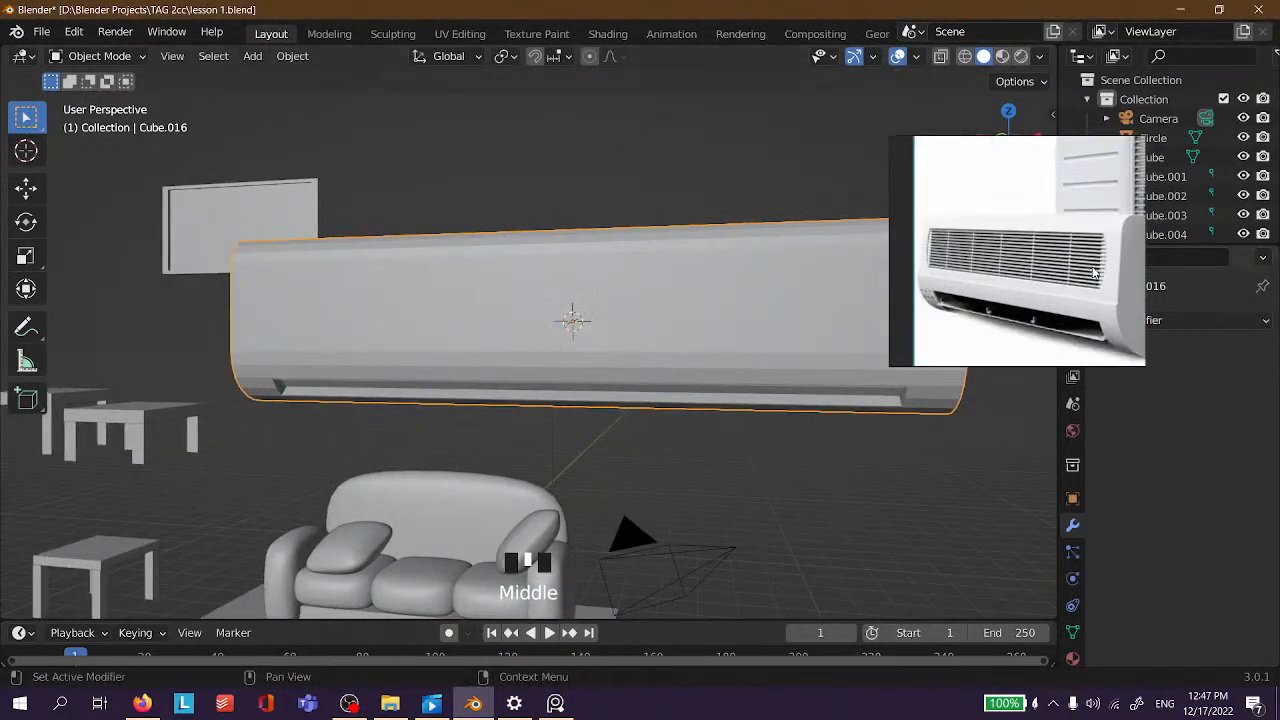
Extrude the air conditioner's large front face about 0.076 m into the body in Edit Mode.
scroll(1093, 272, "up", 3)
left_click(713, 244)
scroll(713, 244, "down", 4)
middle_click_drag(713, 244, 572, 288)
scroll(556, 299, "up", 4)
key("Tab")
scroll(578, 298, "up", 2)
left_click(580, 302)
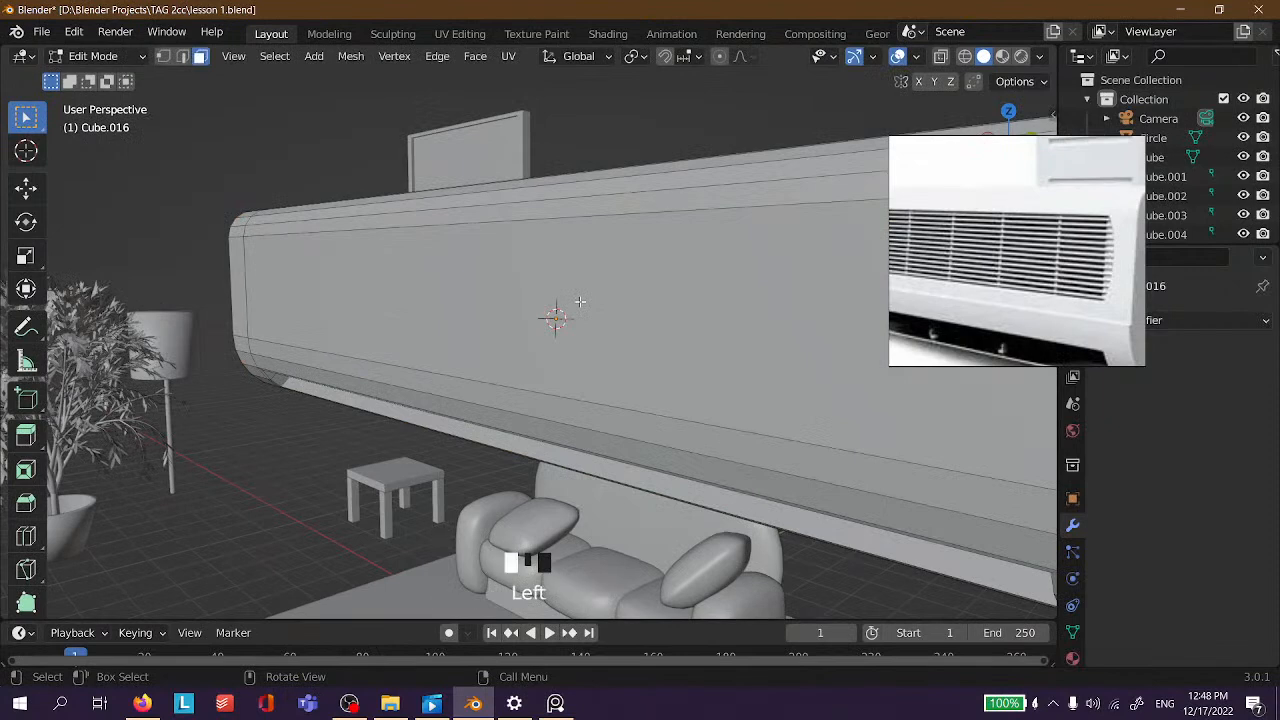
scroll(580, 303, "down", 1)
middle_click_drag(583, 305, 553, 306)
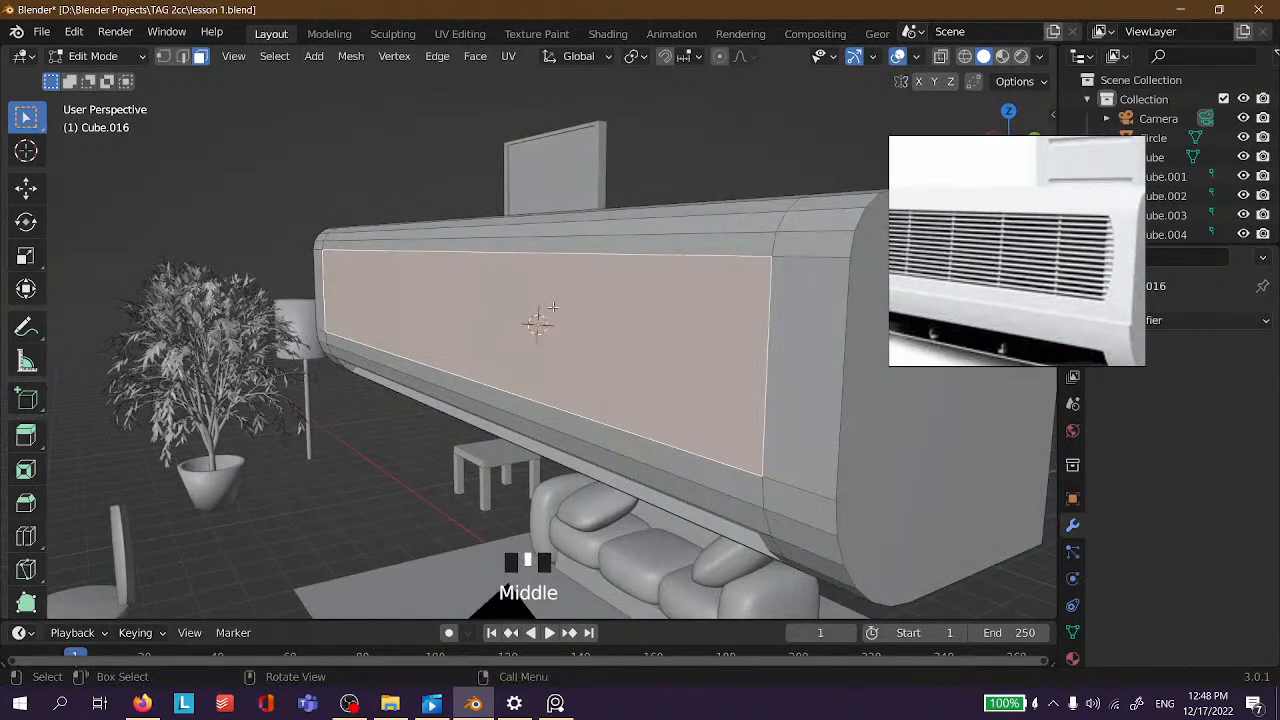
key("i")
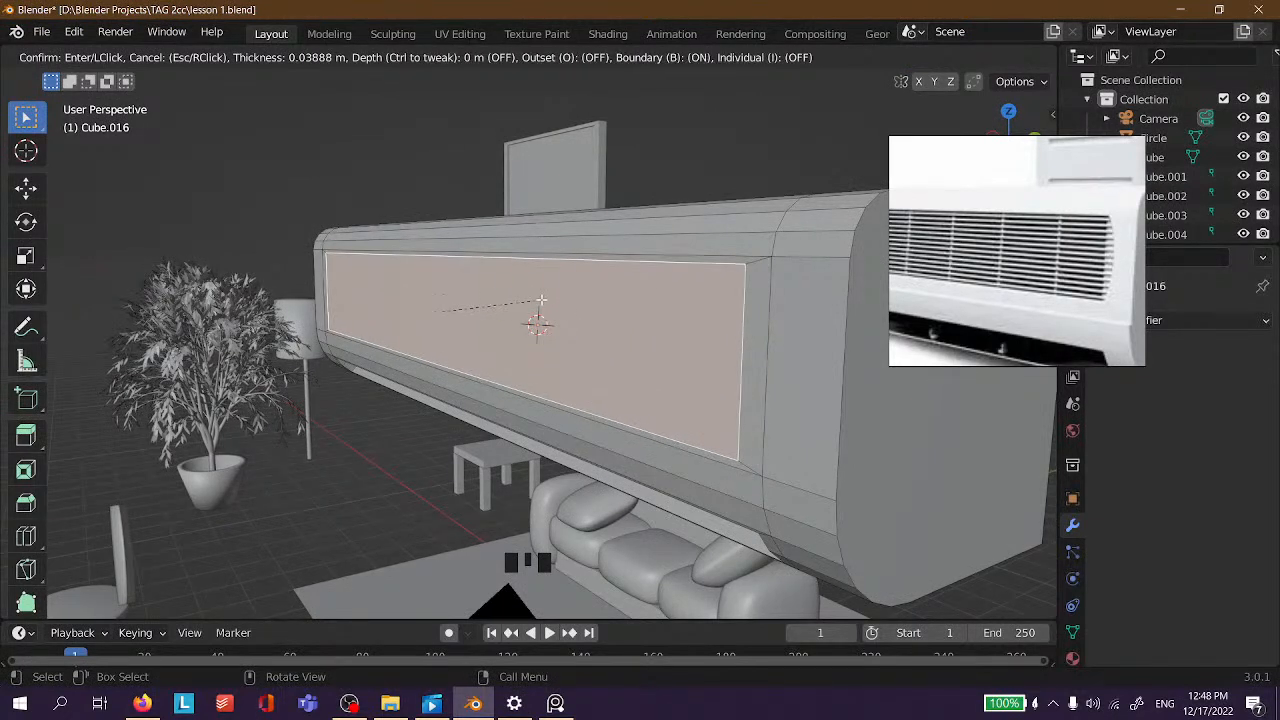
right_click(582, 356)
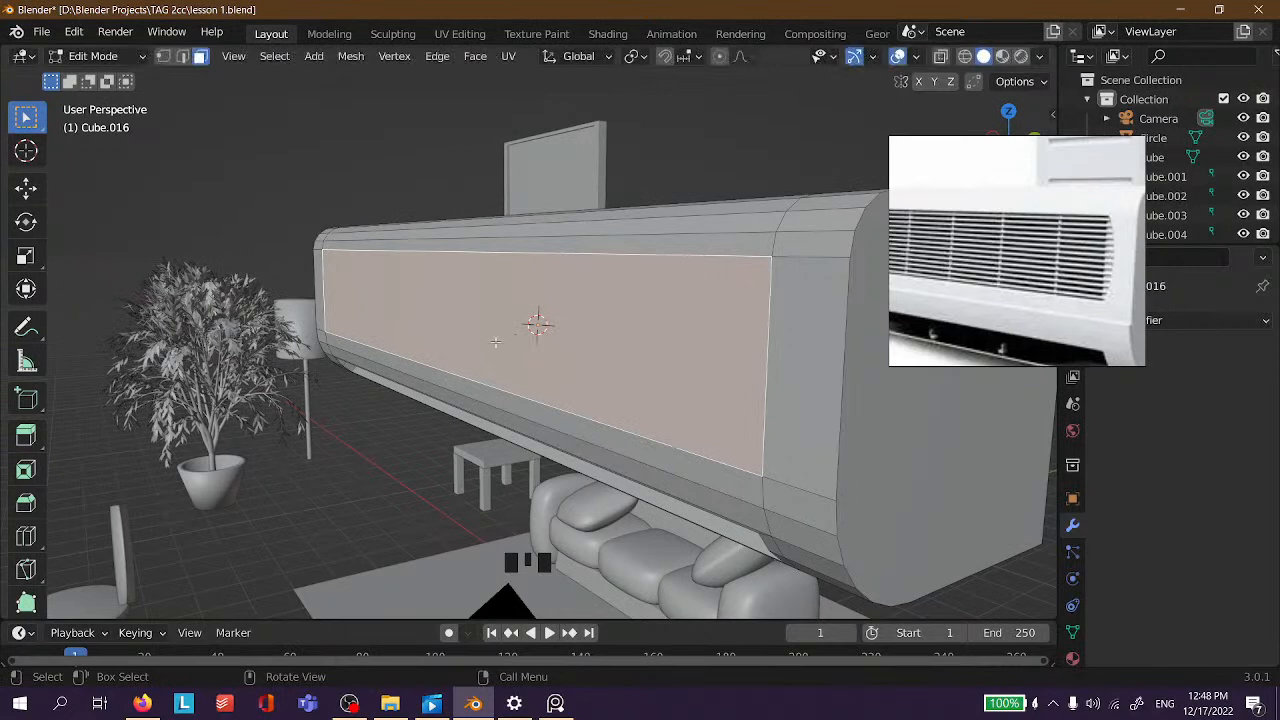
key("e")
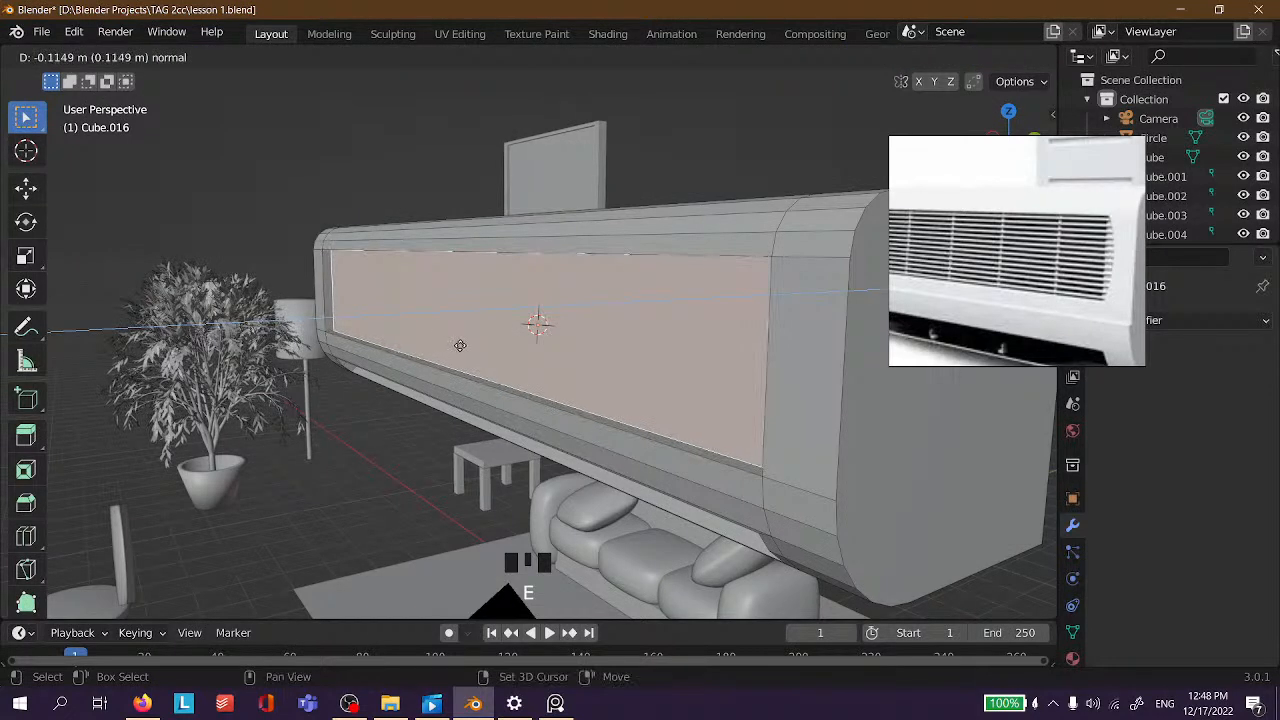
left_click(422, 357)
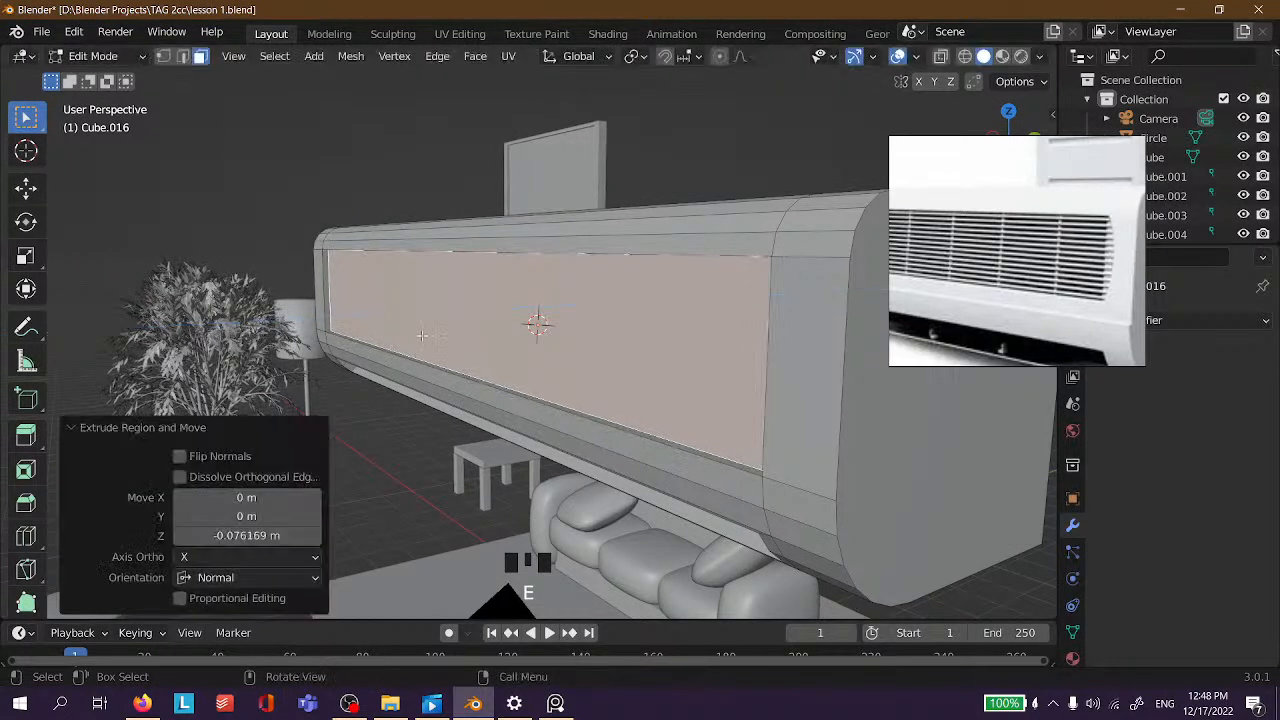
Examine the recessed front panel from several angles and compare it with the reference image's grille.
scroll(415, 300, "down", 3)
left_click(403, 246)
scroll(403, 246, "up", 3)
scroll(403, 246, "up", 2)
middle_click_drag(403, 246, 504, 244)
scroll(504, 244, "down", 5)
middle_click_drag(591, 283, 523, 331)
scroll(547, 314, "down", 4)
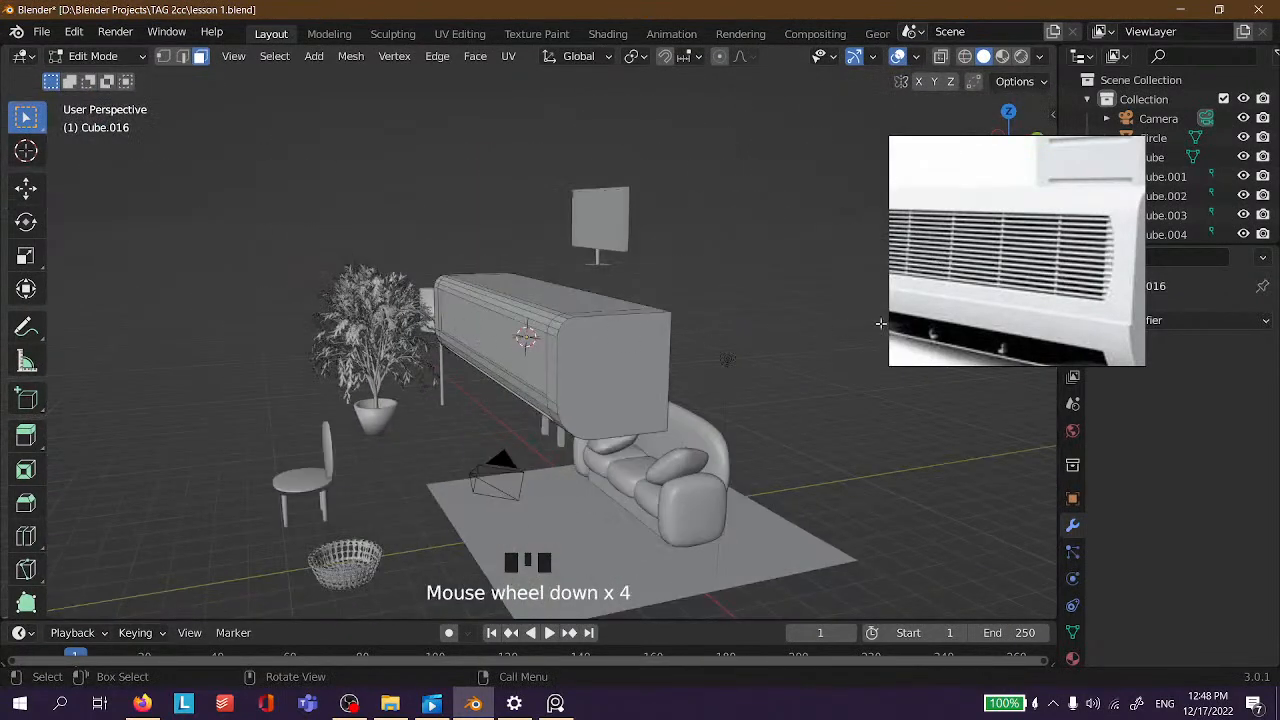
scroll(757, 360, "up", 5)
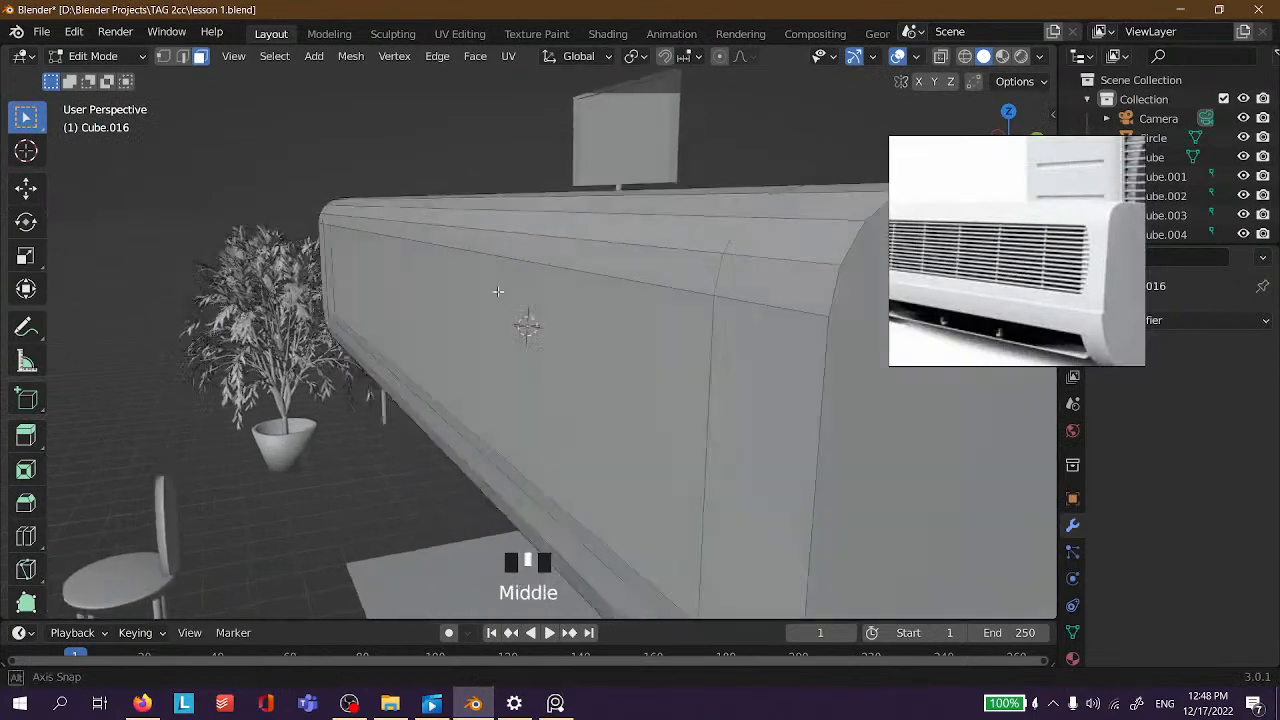
middle_click_drag(740, 355, 557, 291)
Duplicate the recessed front face and offset the copy about -3.2 m in X, -1.81 m in Y and 2.57 m in Z.
left_click(446, 280)
scroll(481, 296, "down", 4)
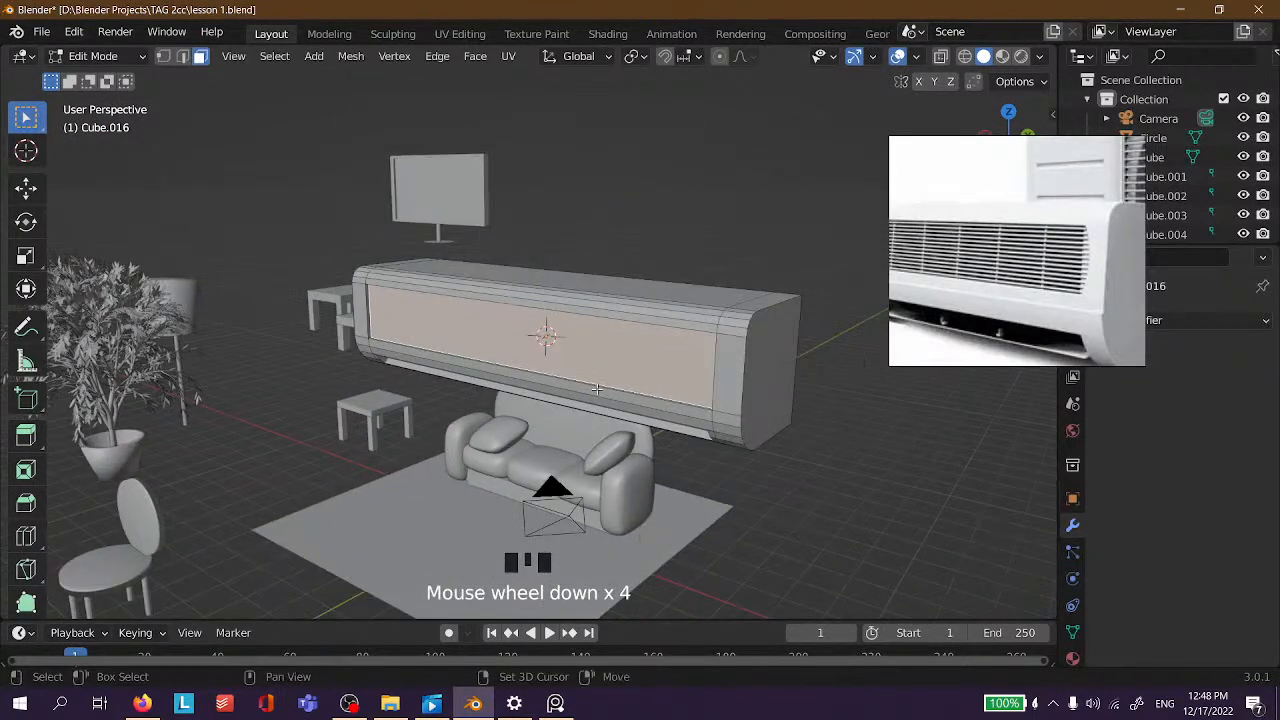
key("shift+d")
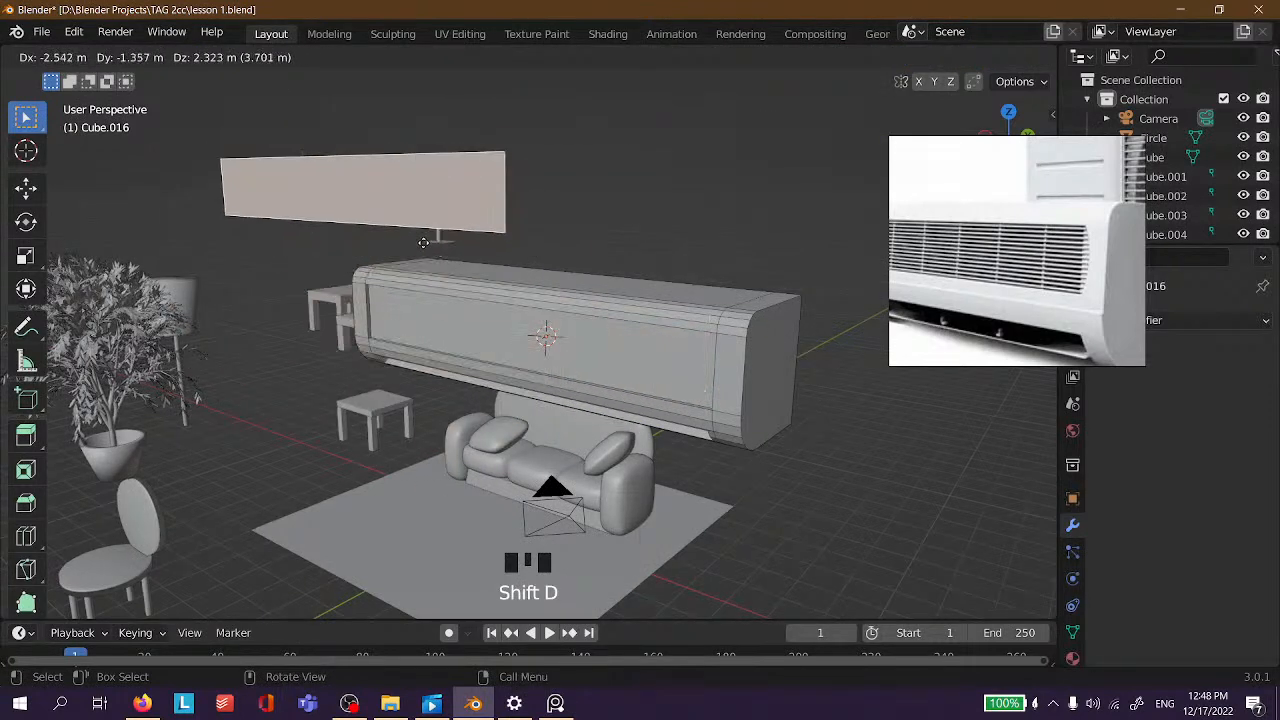
left_click(423, 242)
scroll(630, 223, "down", 3)
middle_click_drag(718, 282, 552, 288)
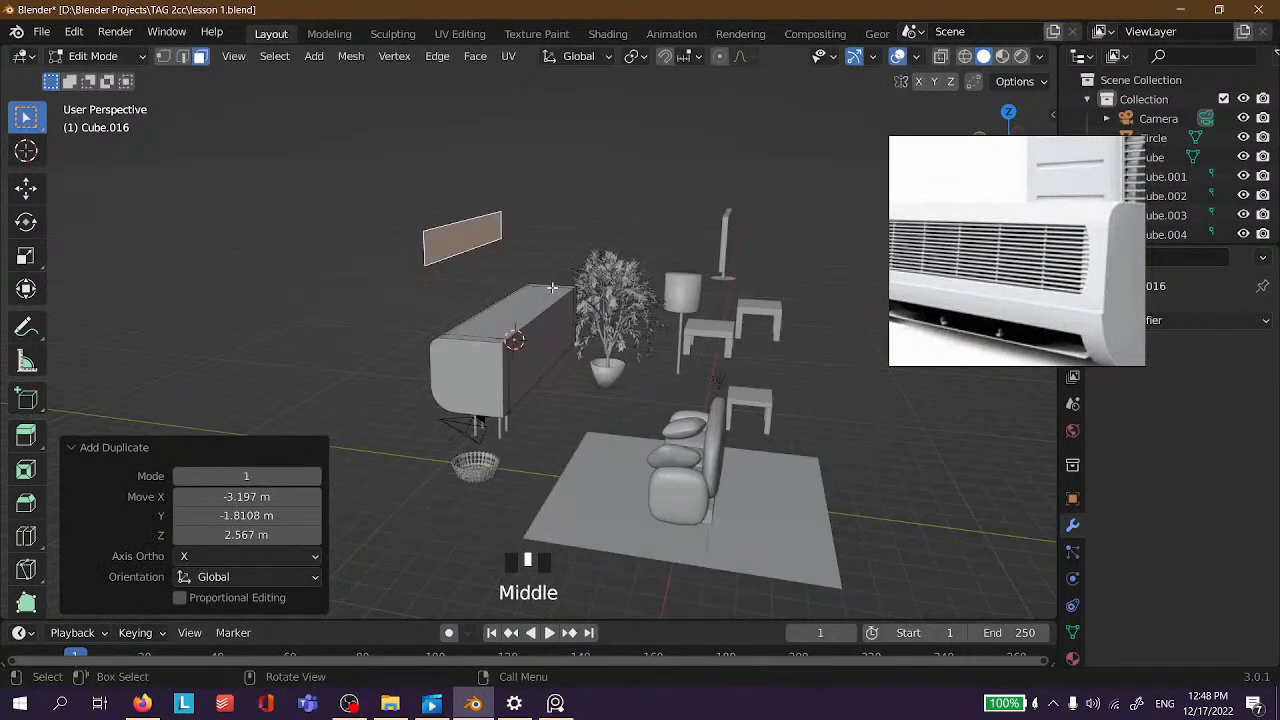
Separate the duplicated front face from the air conditioner's mesh into its own object.
key("Tab")
left_click(476, 162)
middle_click_drag(476, 162, 581, 332)
left_click(581, 332)
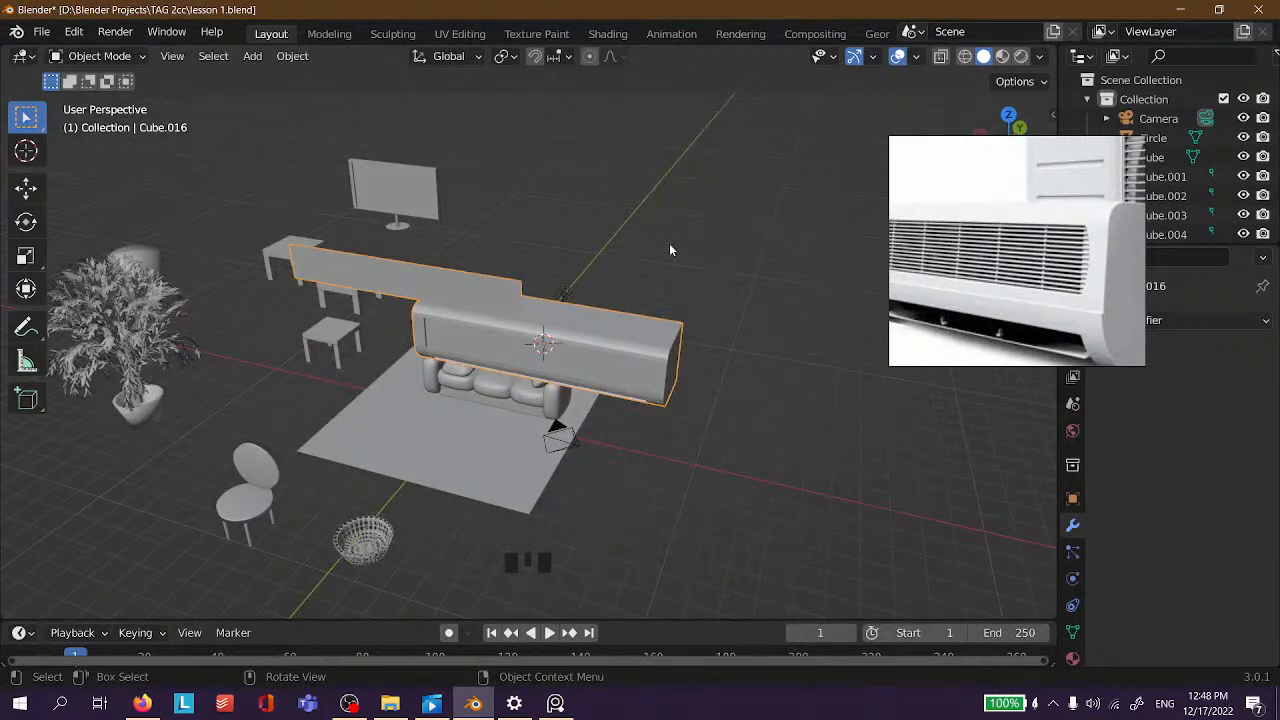
key("Tab")
left_click(426, 271)
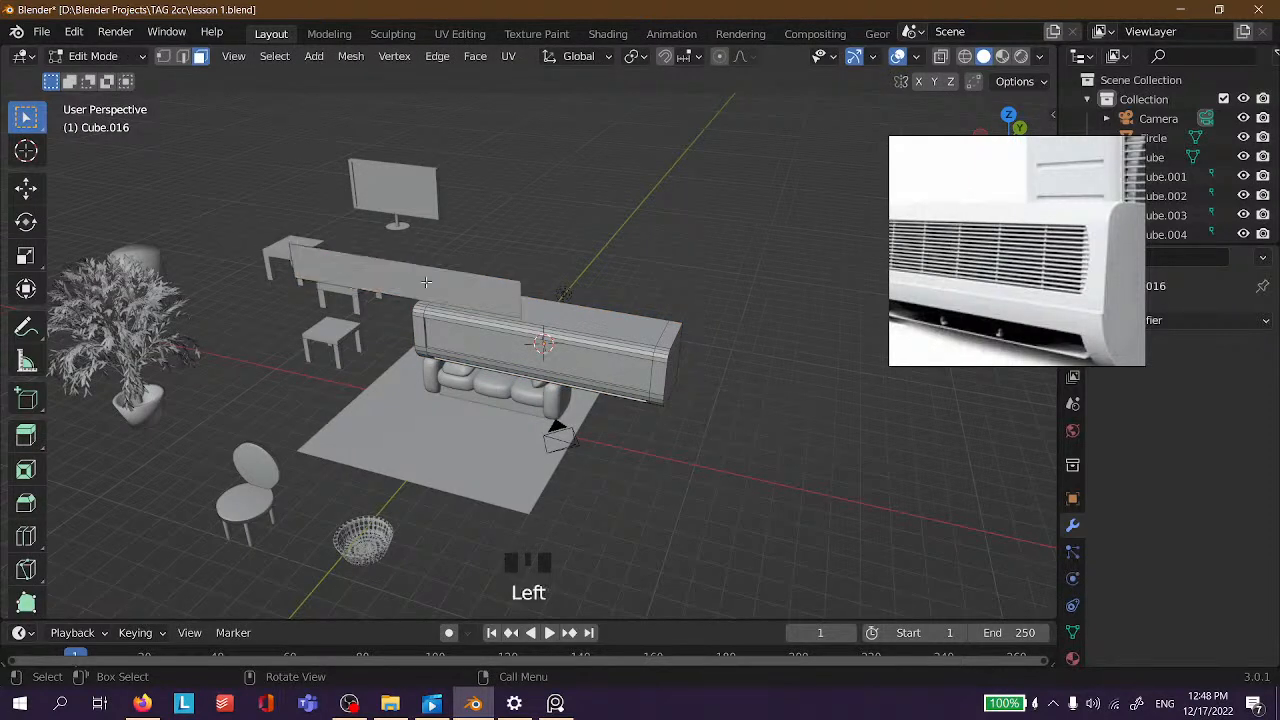
left_click(422, 290)
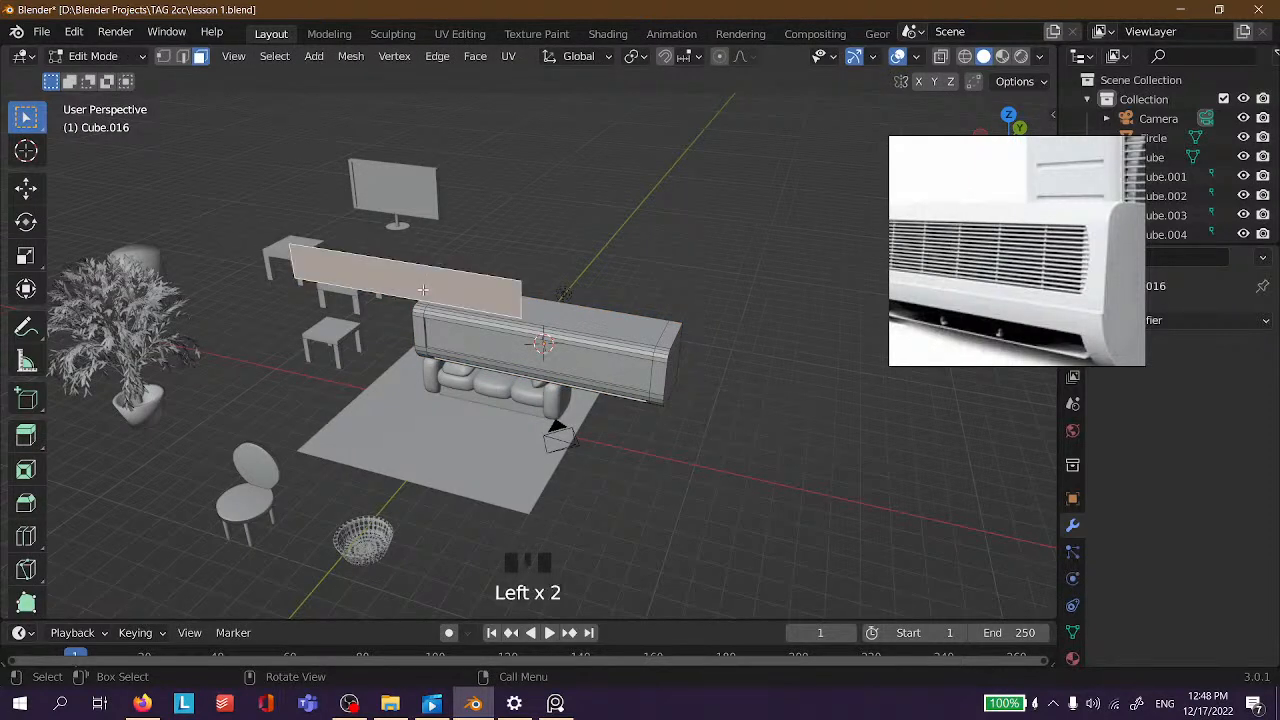
key("p")
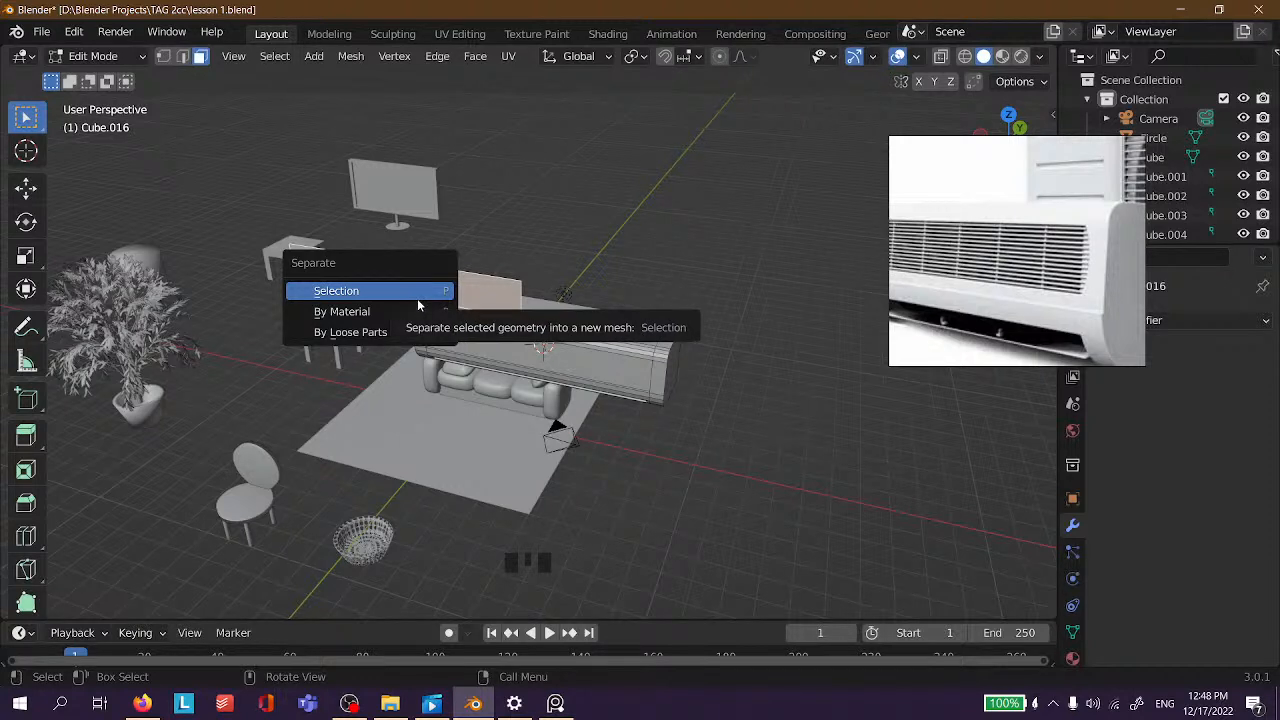
left_click(416, 300)
left_click(663, 280)
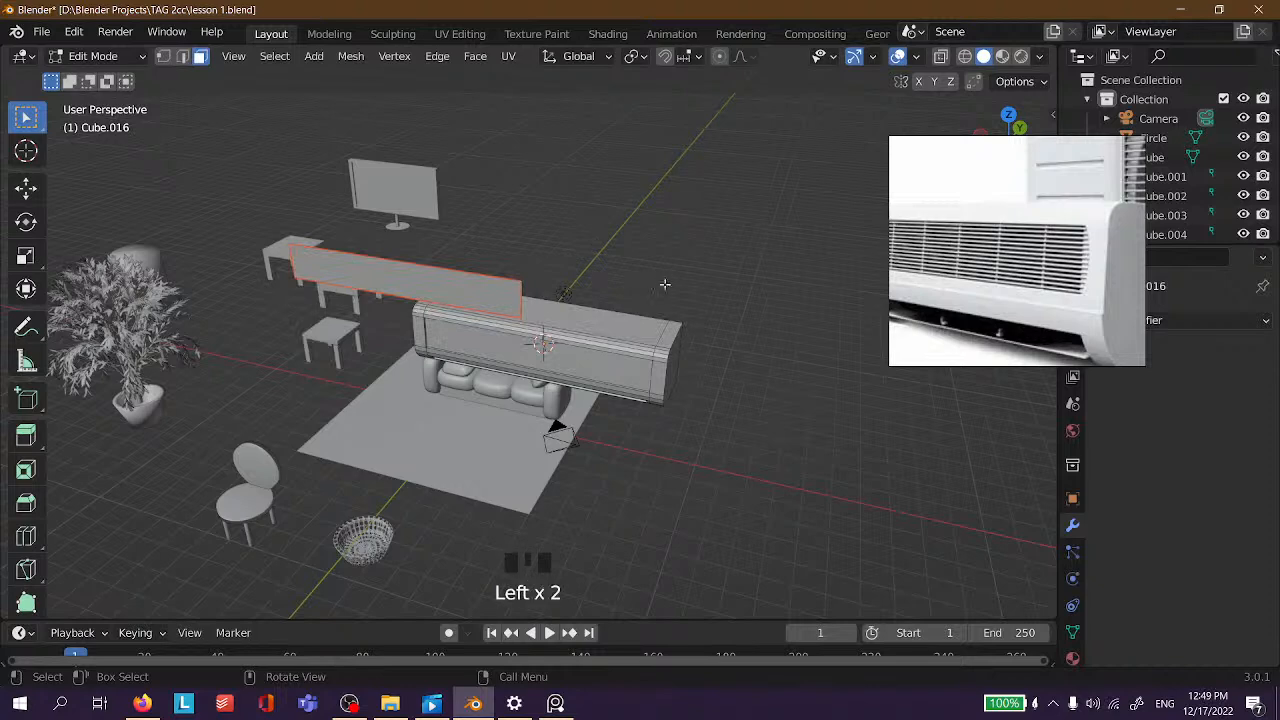
Return to Object Mode, select the separated panel and move the floating reference image clear of the properties editor.
key("Tab")
left_click(654, 226)
left_click(646, 363)
left_click(448, 290)
middle_click_drag(448, 290, 504, 267)
left_click_drag(1035, 287, 748, 170)
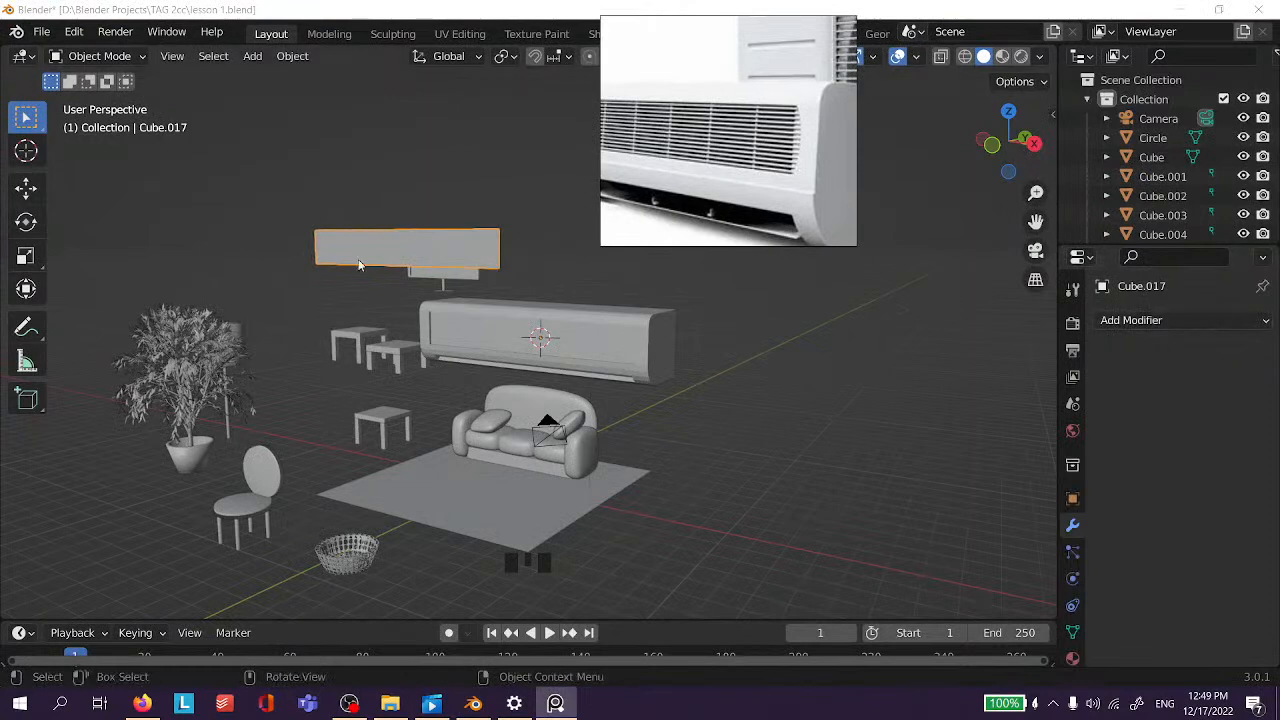
Enter Edit Mode on the separated panel and select its face.
scroll(365, 132, "up", 4)
middle_click_drag(365, 132, 474, 230)
scroll(474, 230, "down", 2)
key("Tab")
left_click(435, 262)
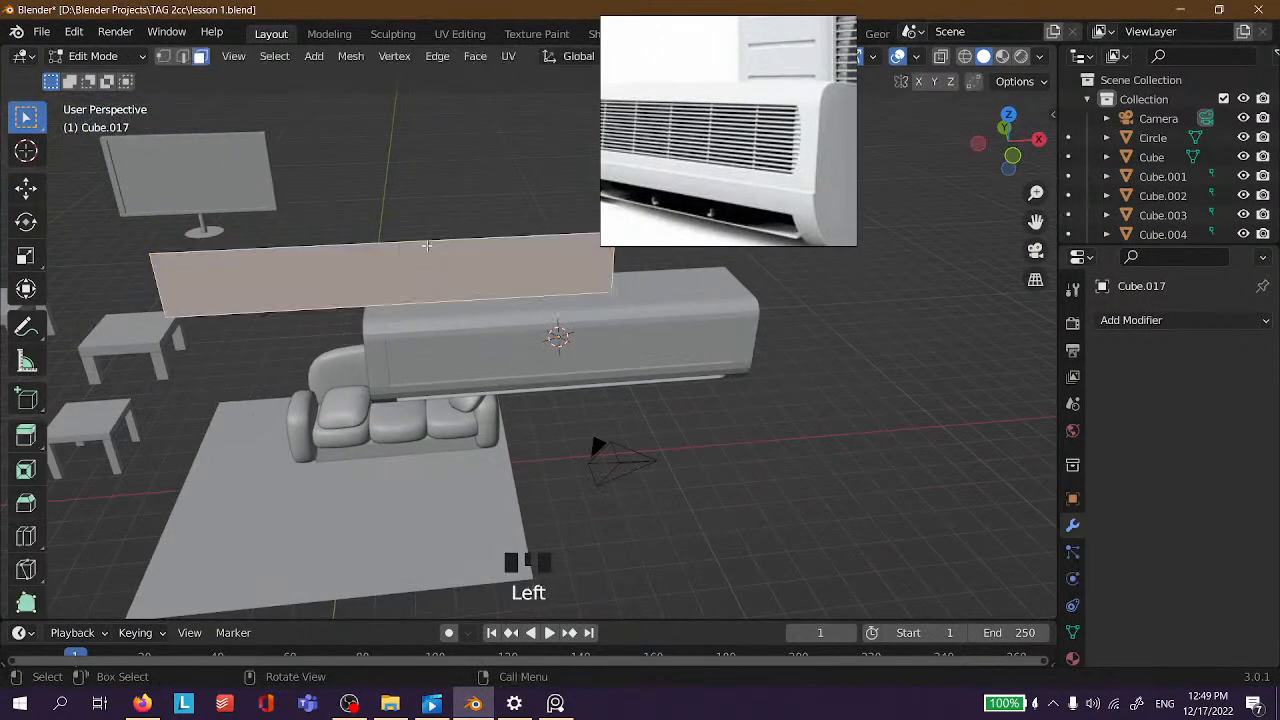
left_click(435, 262)
key("ctrl+r")
scroll(417, 265, "up", 4)
right_click(417, 267)
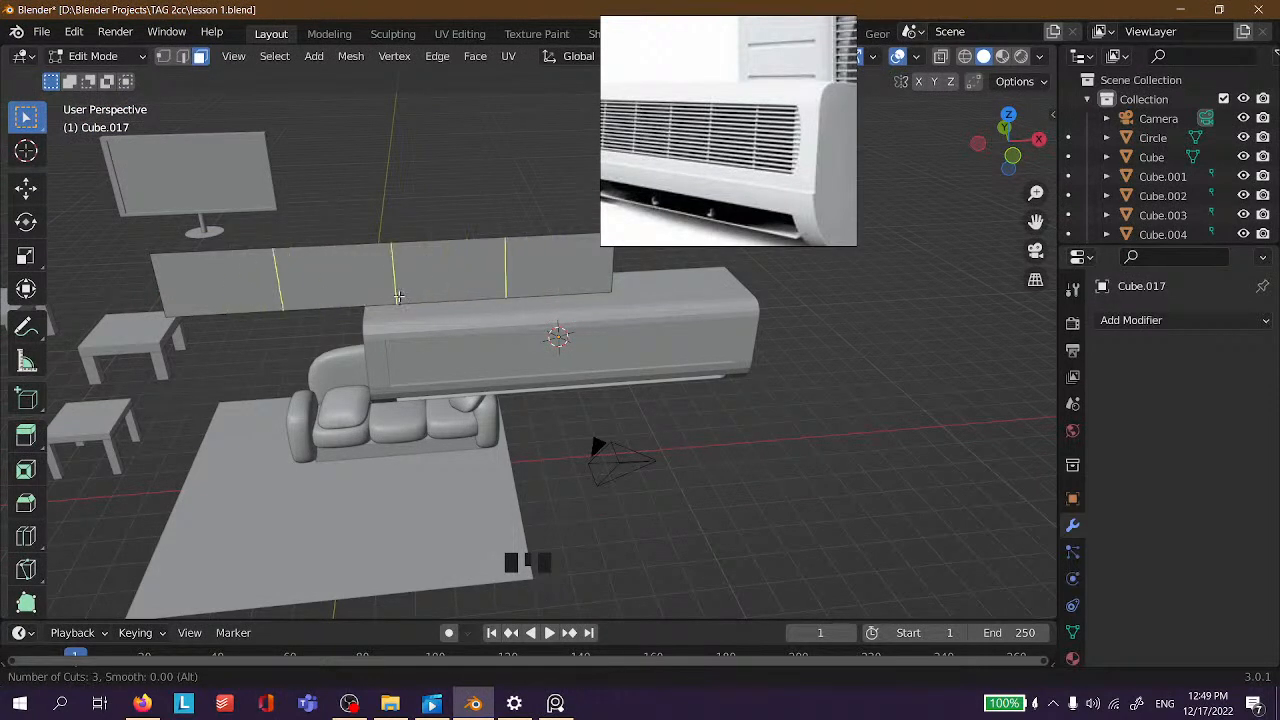
right_click(409, 272)
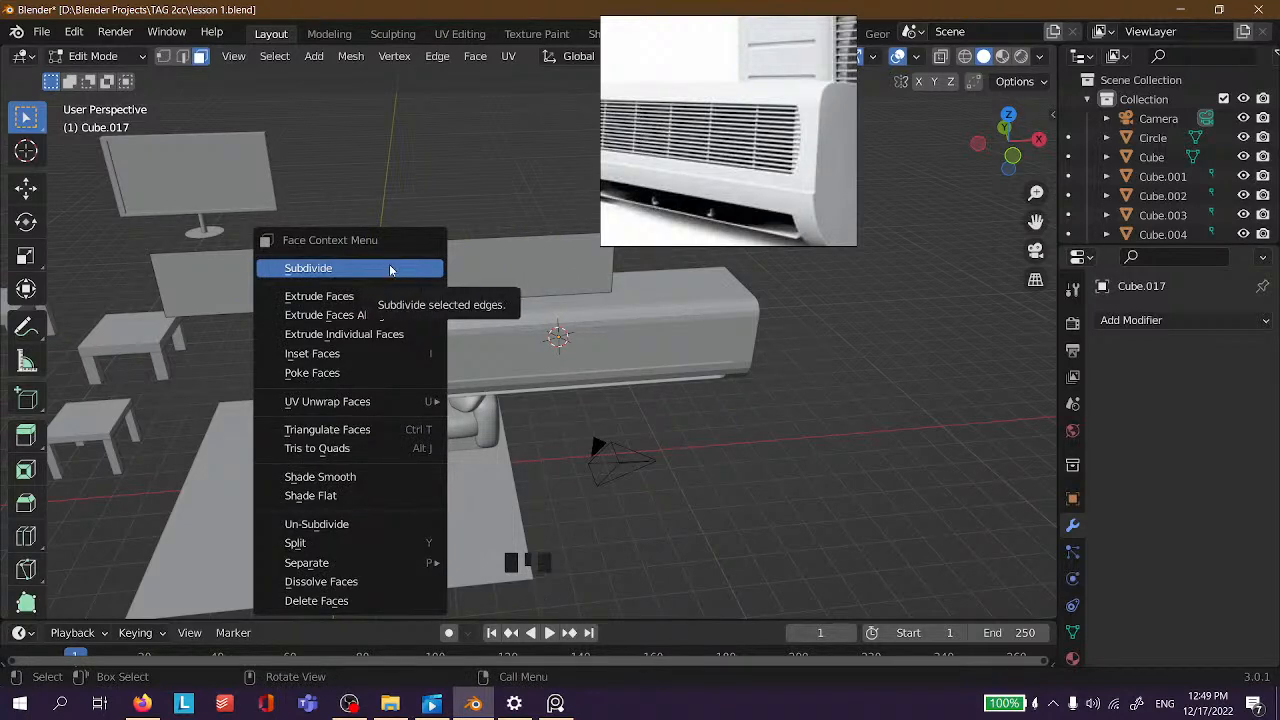
left_click(390, 268)
Add six evenly spaced vertical loop cuts along the length of the separated panel.
scroll(406, 243, "down", 1)
scroll(408, 250, "up", 2)
scroll(410, 260, "down", 2)
key("ctrl+r")
scroll(425, 275, "up", 5)
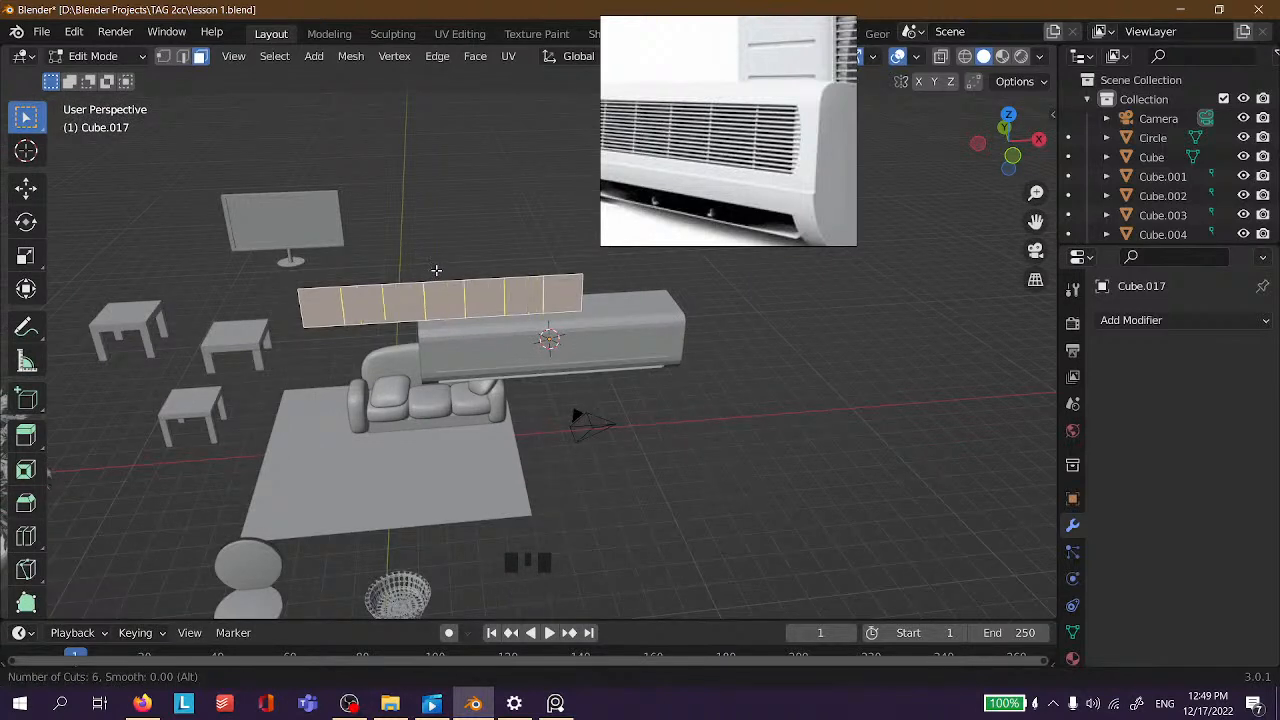
left_click(436, 270)
right_click(448, 275)
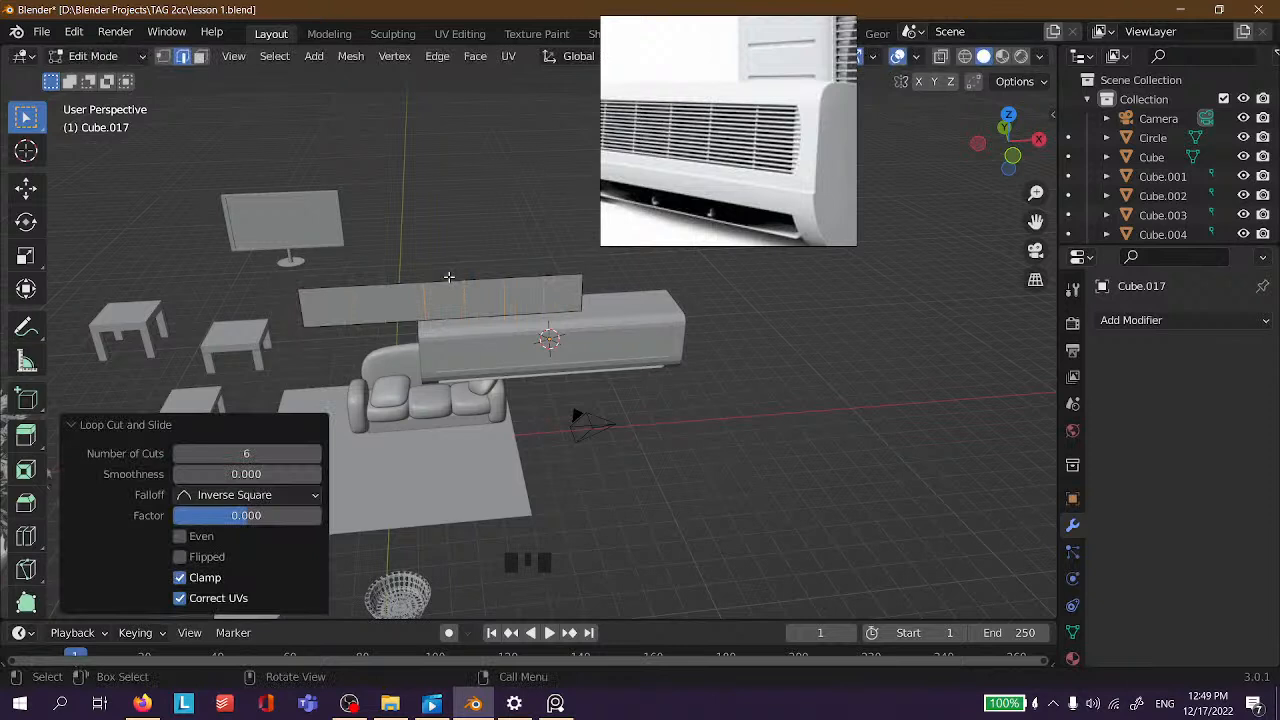
Add five evenly spaced horizontal loop cuts across the panel's height and return to Object Mode.
key("ctrl+r")
scroll(513, 296, "up", 4)
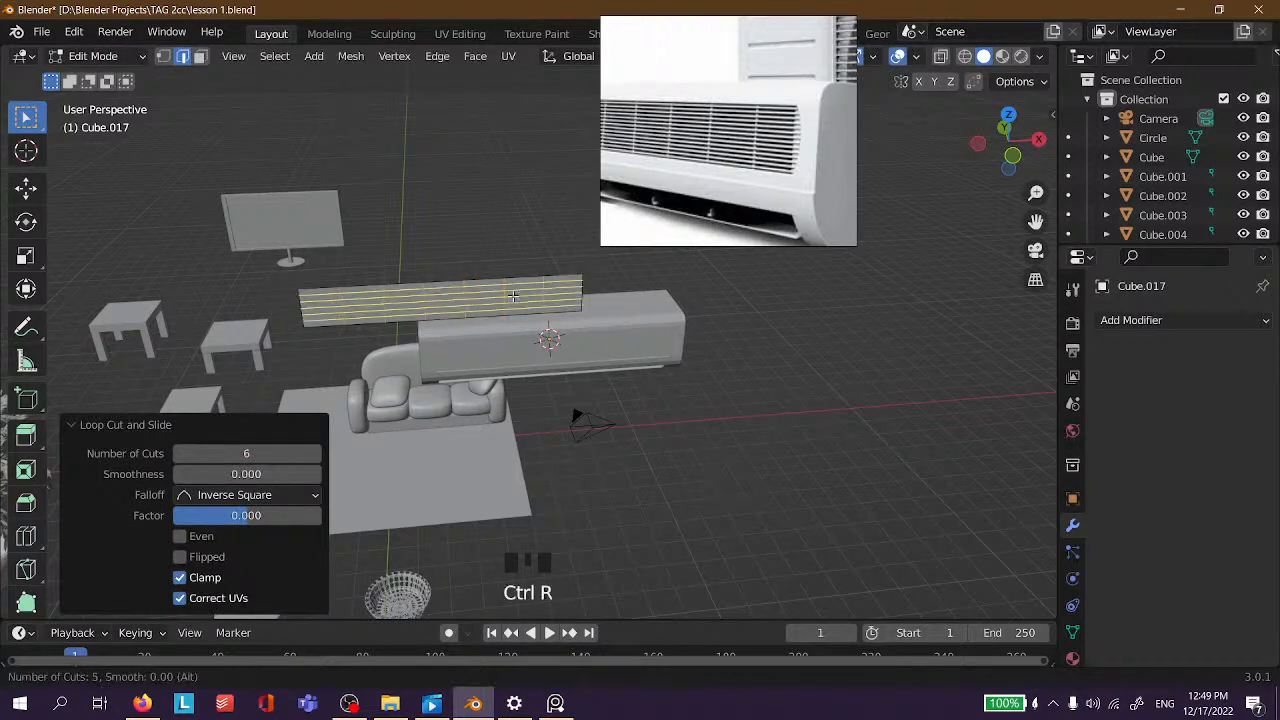
left_click(513, 296)
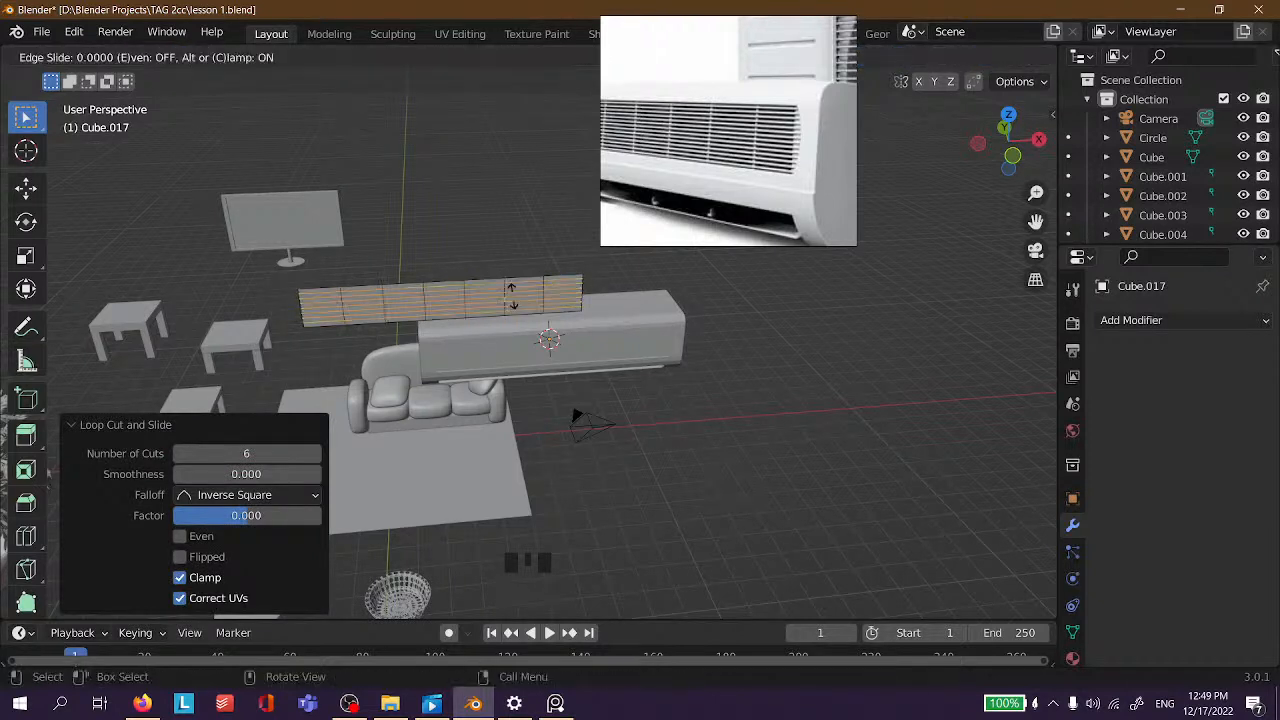
right_click(513, 296)
left_click(896, 340)
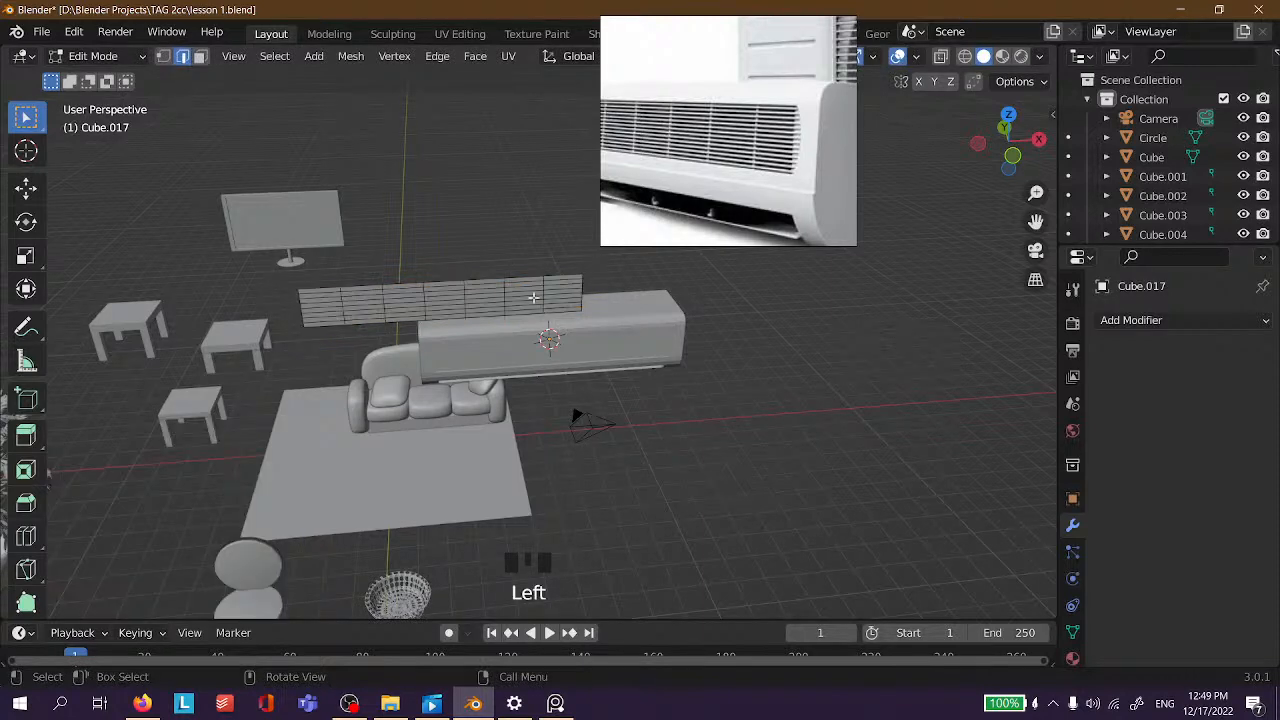
key("Tab")
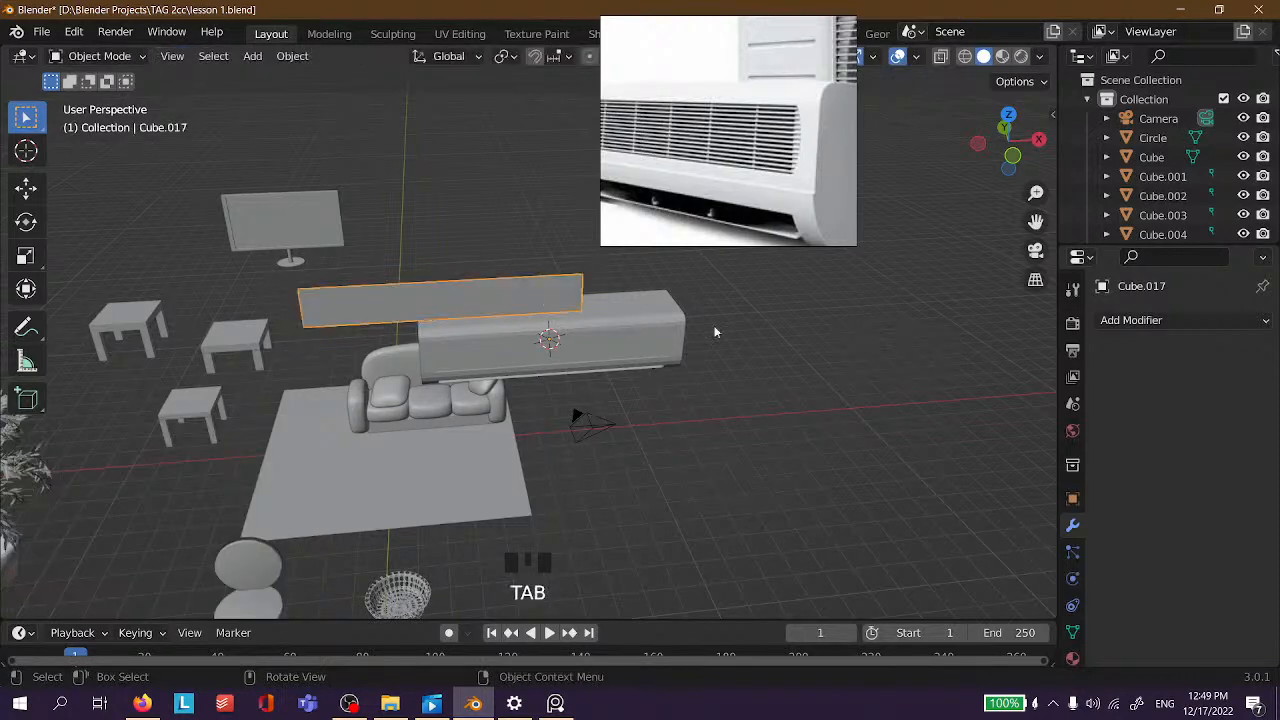
Add a Wireframe modifier to the subdivided panel and set its thickness to 0.042 m.
left_click(1155, 320)
scroll(890, 600, "down", 4)
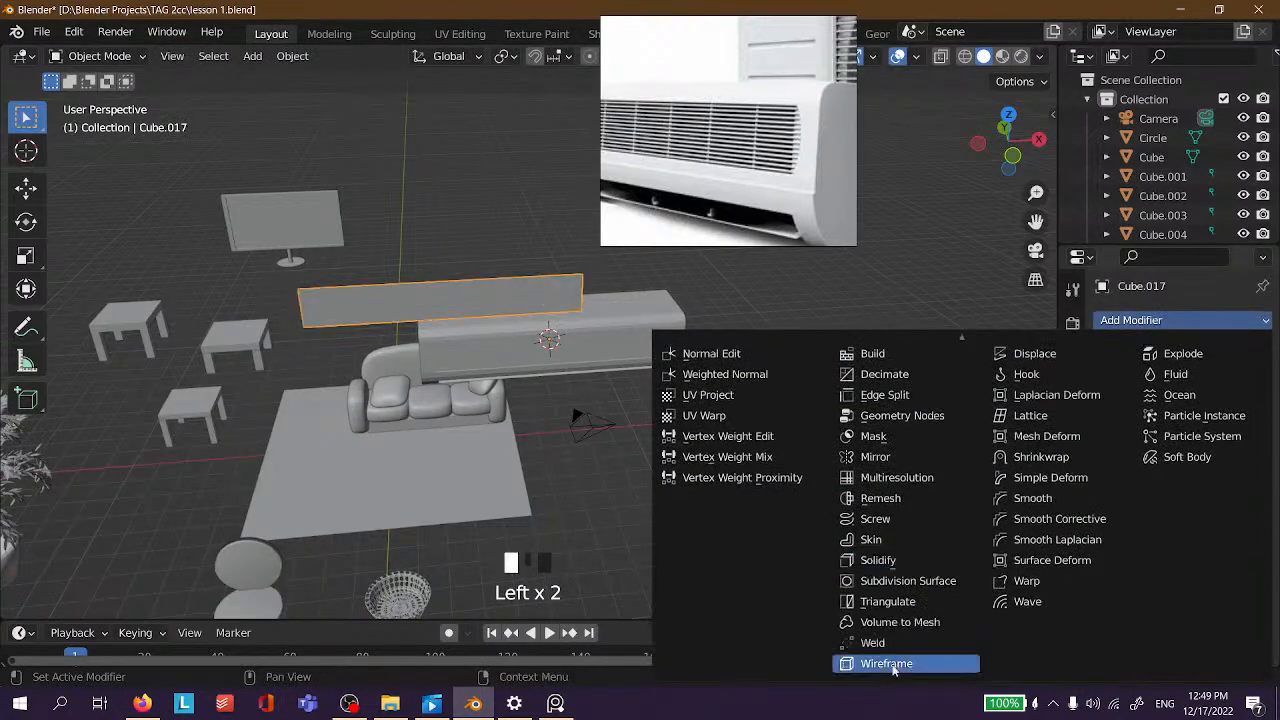
left_click(905, 665)
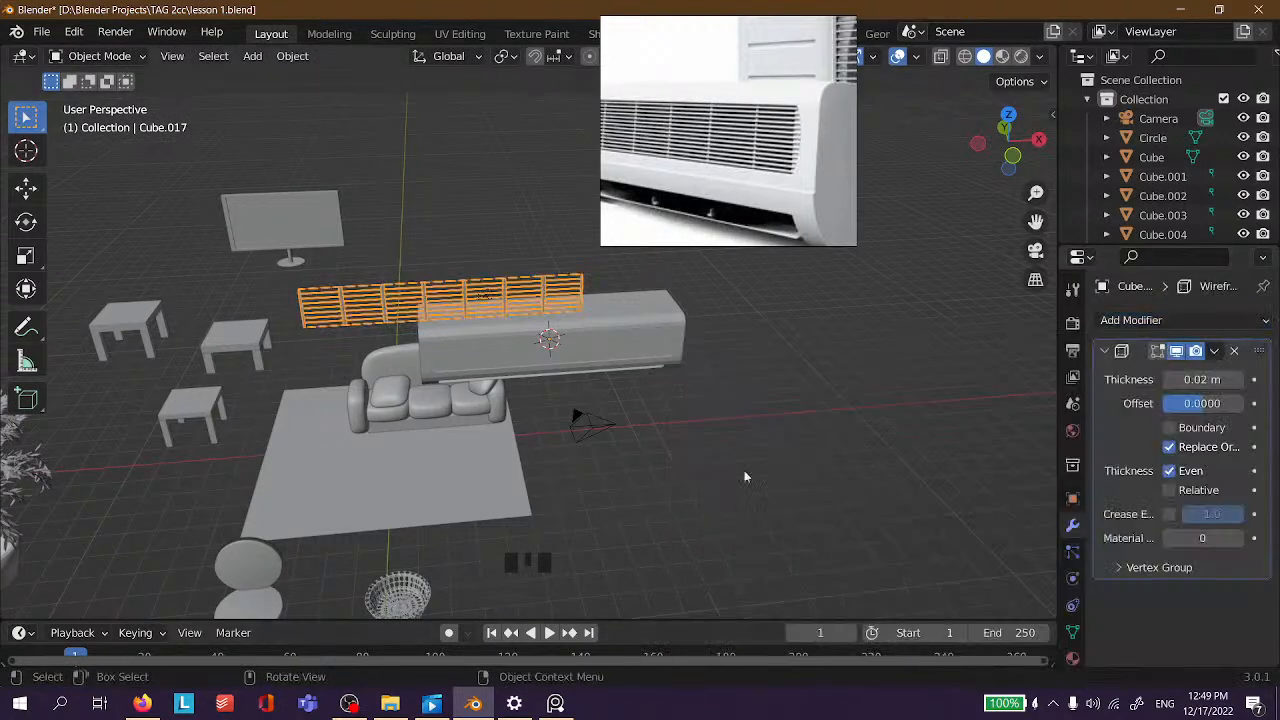
scroll(440, 155, "up", 3)
left_click(517, 192)
left_click(543, 229)
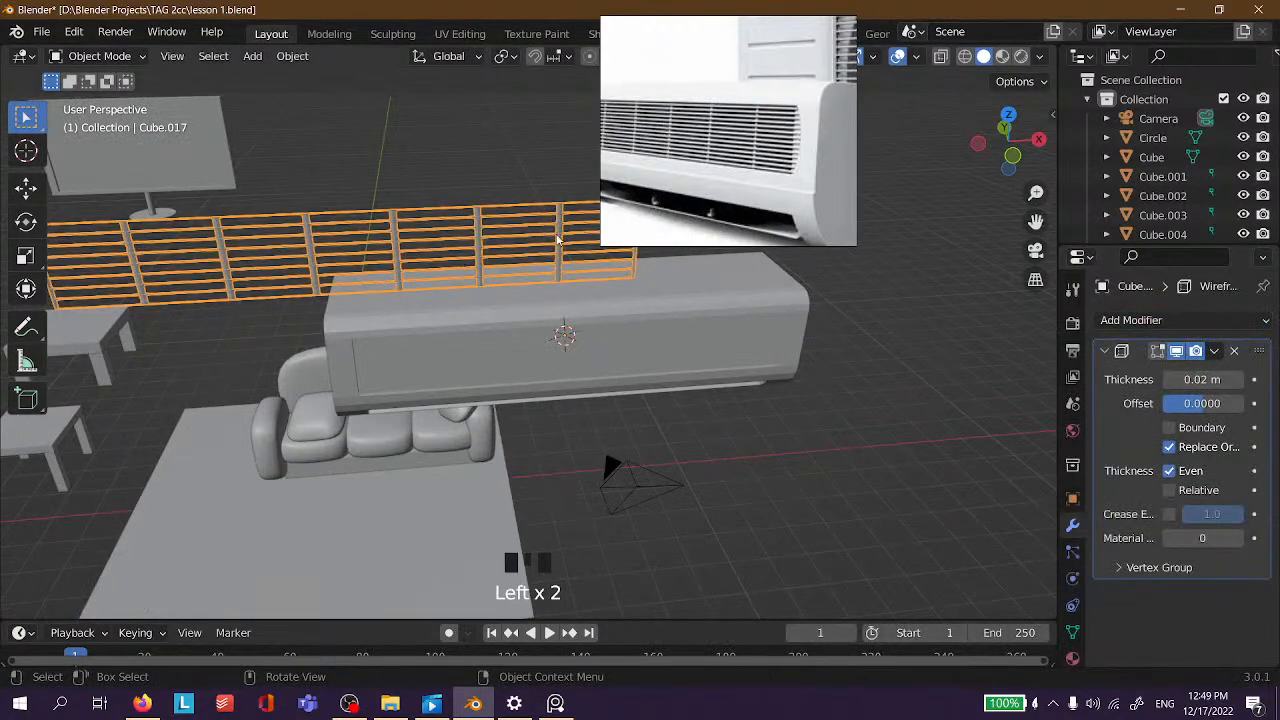
scroll(490, 202, "up", 2)
left_click_drag(1200, 379, 1240, 379)
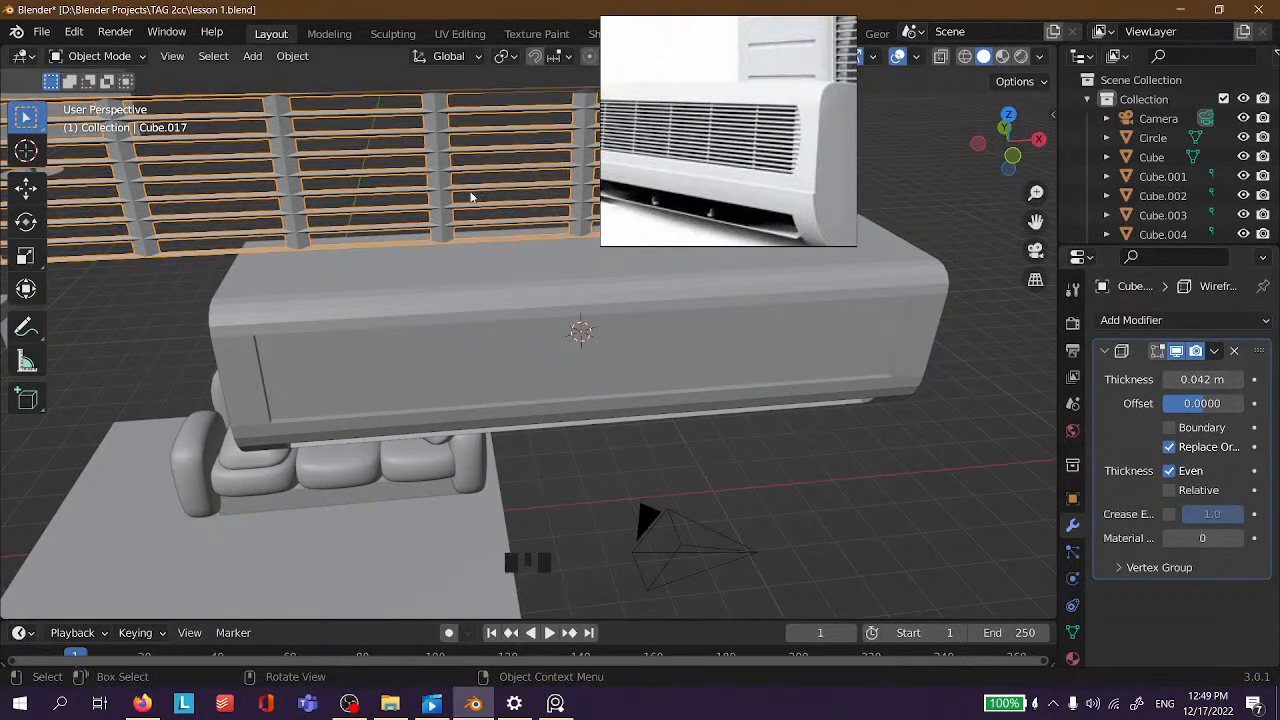
Compare the grille with even thickness off and on, then enable relative thickness in the Wireframe modifier, keeping even thickness enabled.
scroll(471, 197, "down", 1)
left_click(1174, 473)
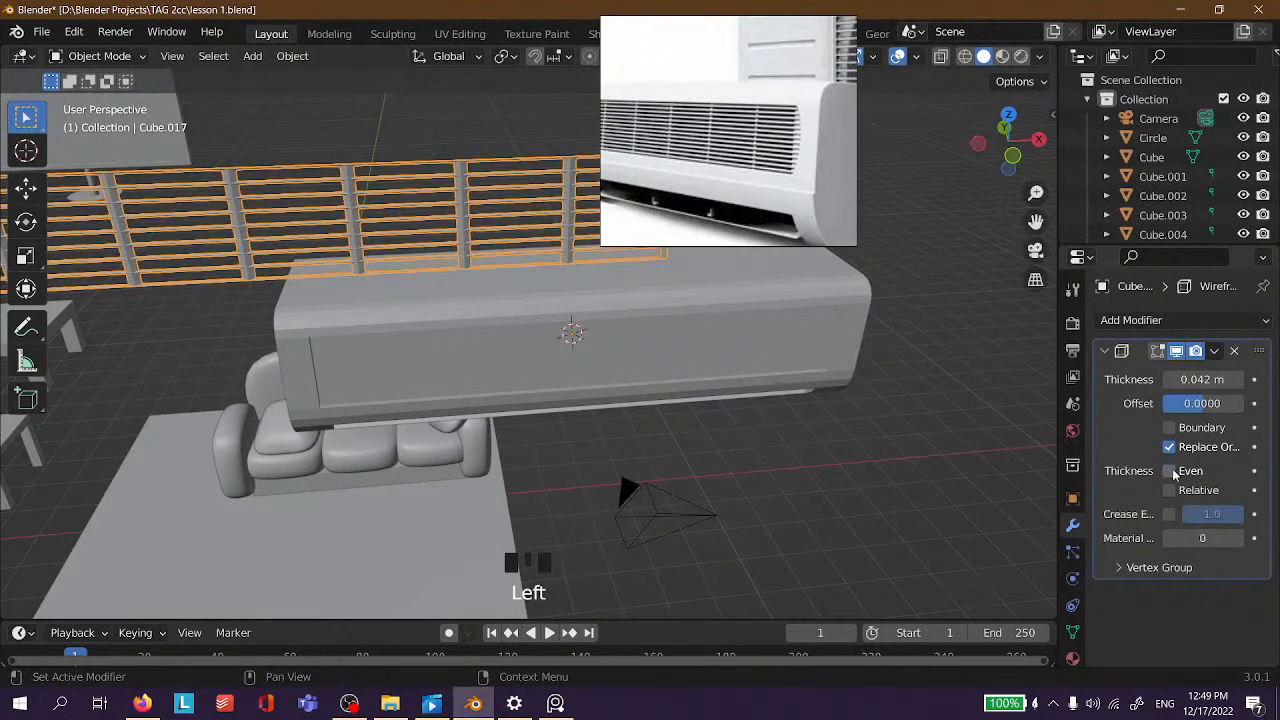
scroll(442, 228, "up", 2)
middle_click_drag(440, 226, 508, 372, "shift")
left_click(1169, 471)
left_click(1169, 490)
left_click(902, 222)
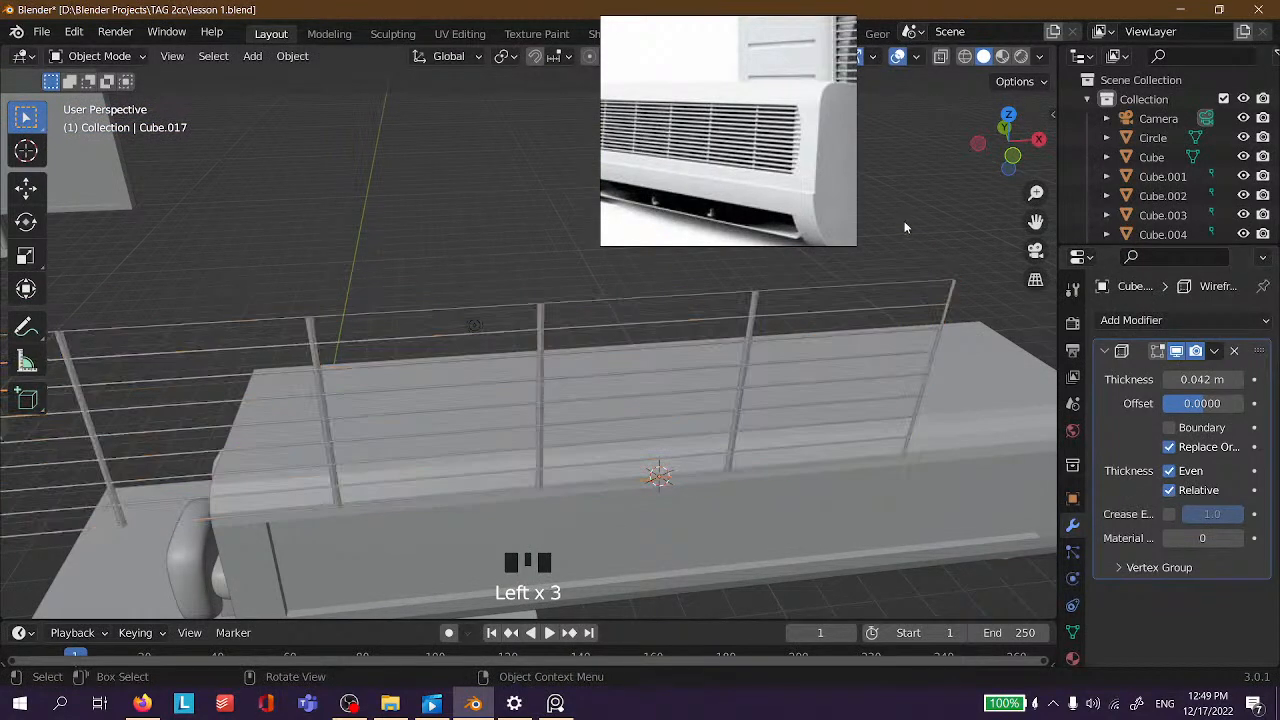
scroll(905, 245, "down", 3)
middle_click_drag(905, 255, 950, 350)
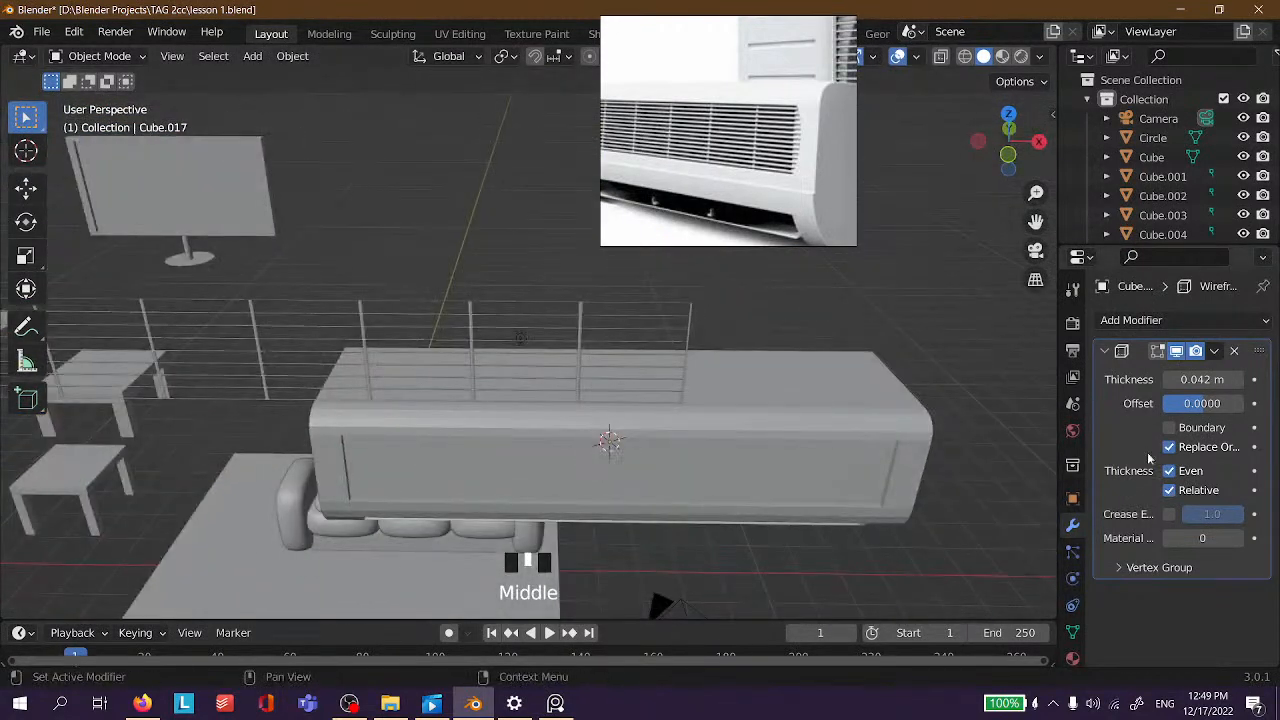
Set the grille's wireframe thickness to 0.124 m and compare relative thickness off and on, leaving it enabled.
left_click_drag(1195, 379, 1240, 379)
scroll(744, 352, "up", 2)
scroll(744, 352, "up", 2)
middle_click_drag(684, 350, 700, 366)
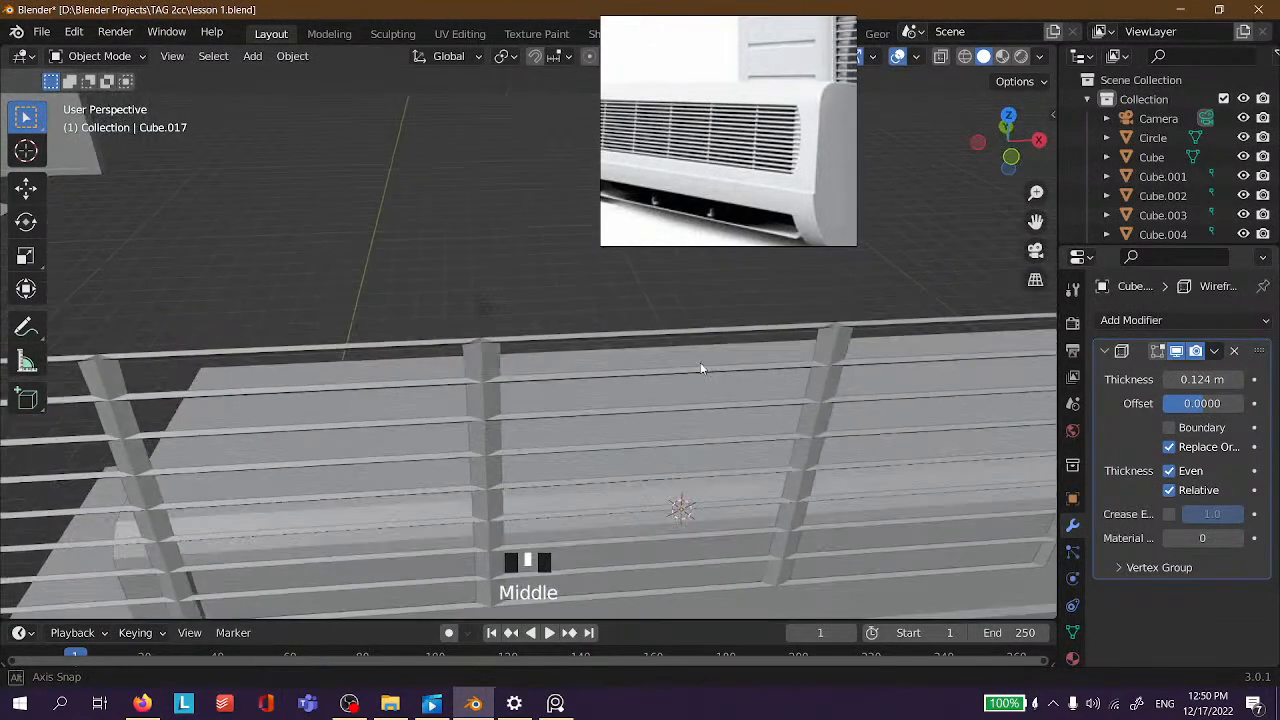
left_click(1171, 490)
left_click(1171, 490)
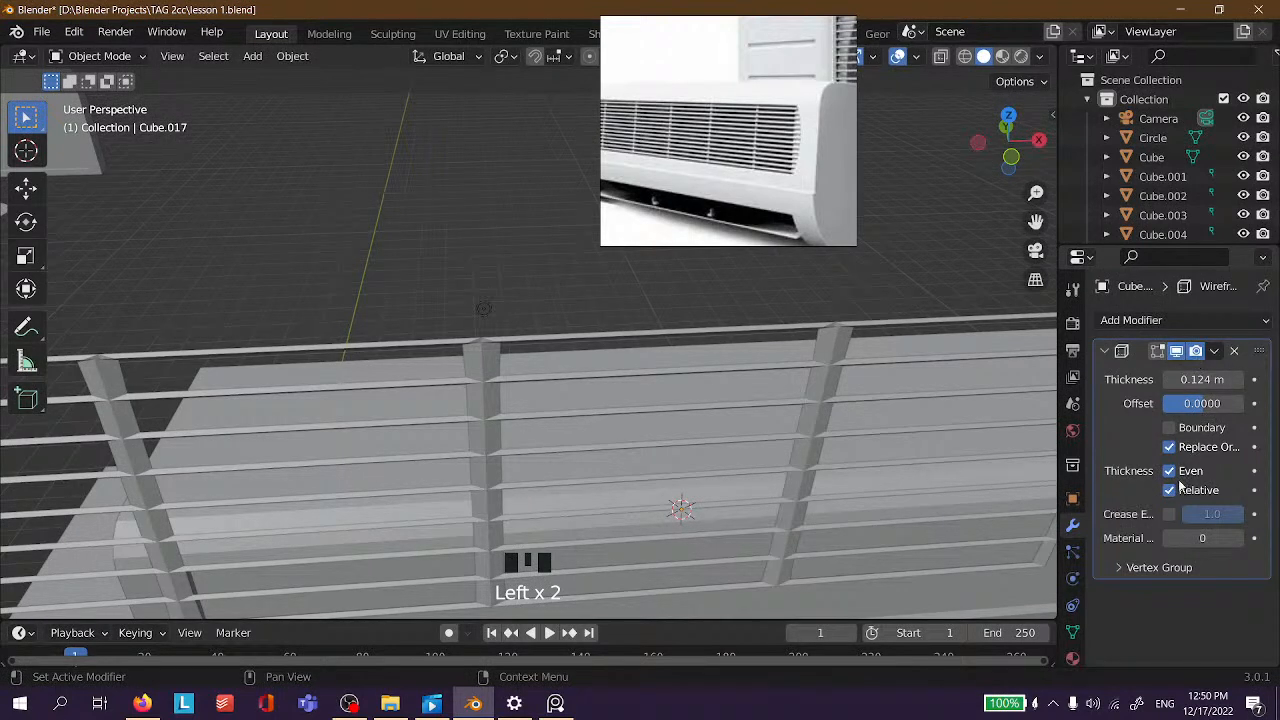
Disable relative thickness in the grille's Wireframe modifier and set its thickness to 0.027 m.
left_click(1171, 490)
left_click_drag(1200, 379, 1147, 380)
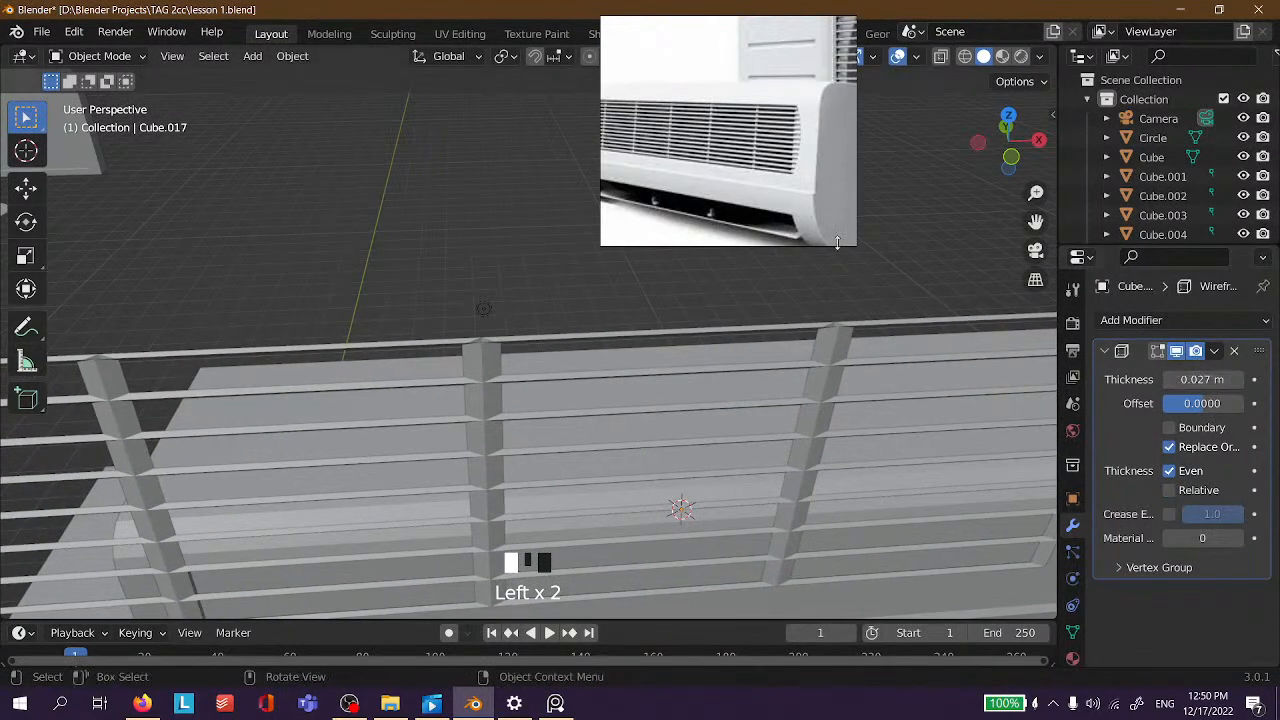
scroll(870, 262, "down", 4)
middle_click_drag(867, 266, 490, 276)
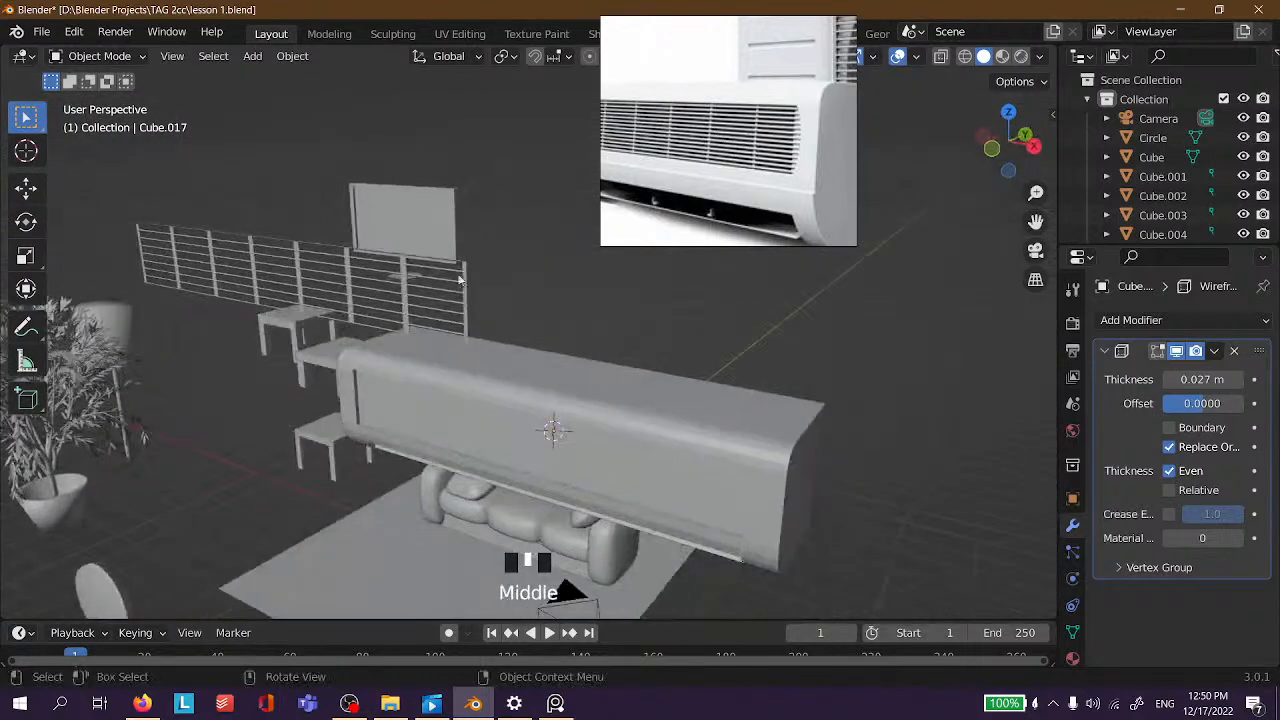
Try to snap the wireframe grille to the 3D cursor at the air conditioner.
left_click(384, 287)
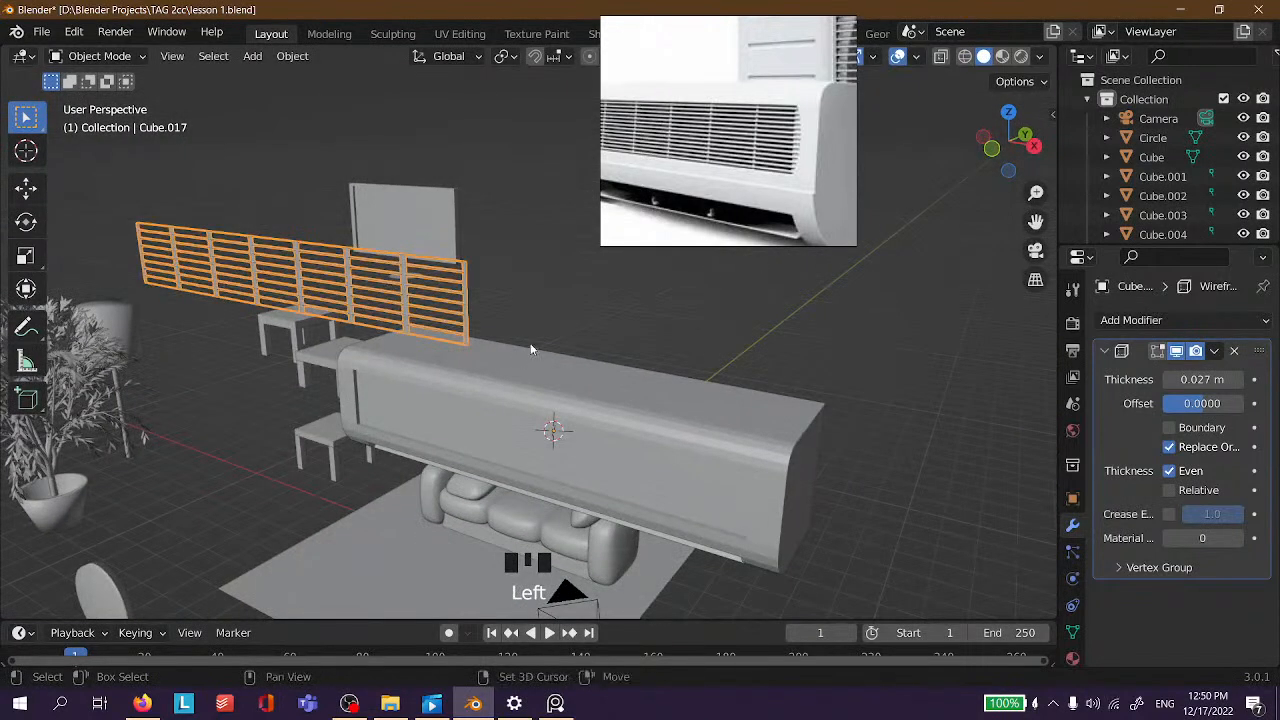
middle_click_drag(632, 464, 505, 428)
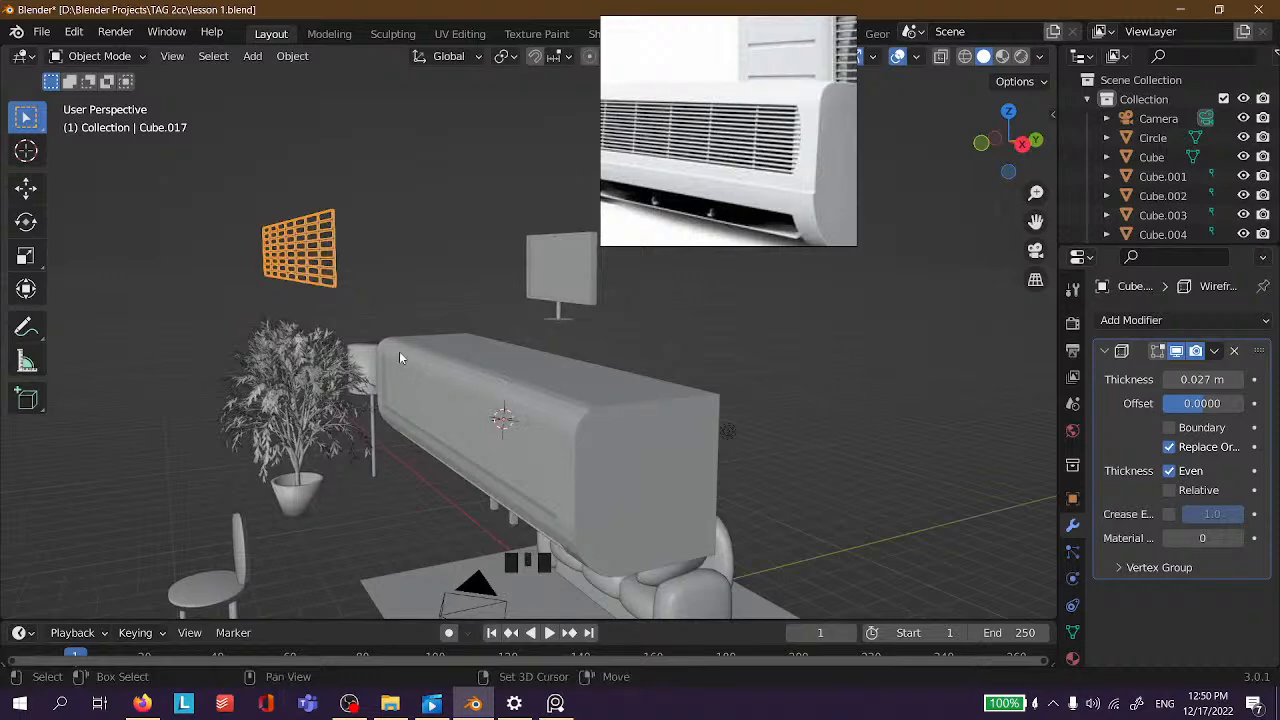
key("shift+s")
left_click(404, 238)
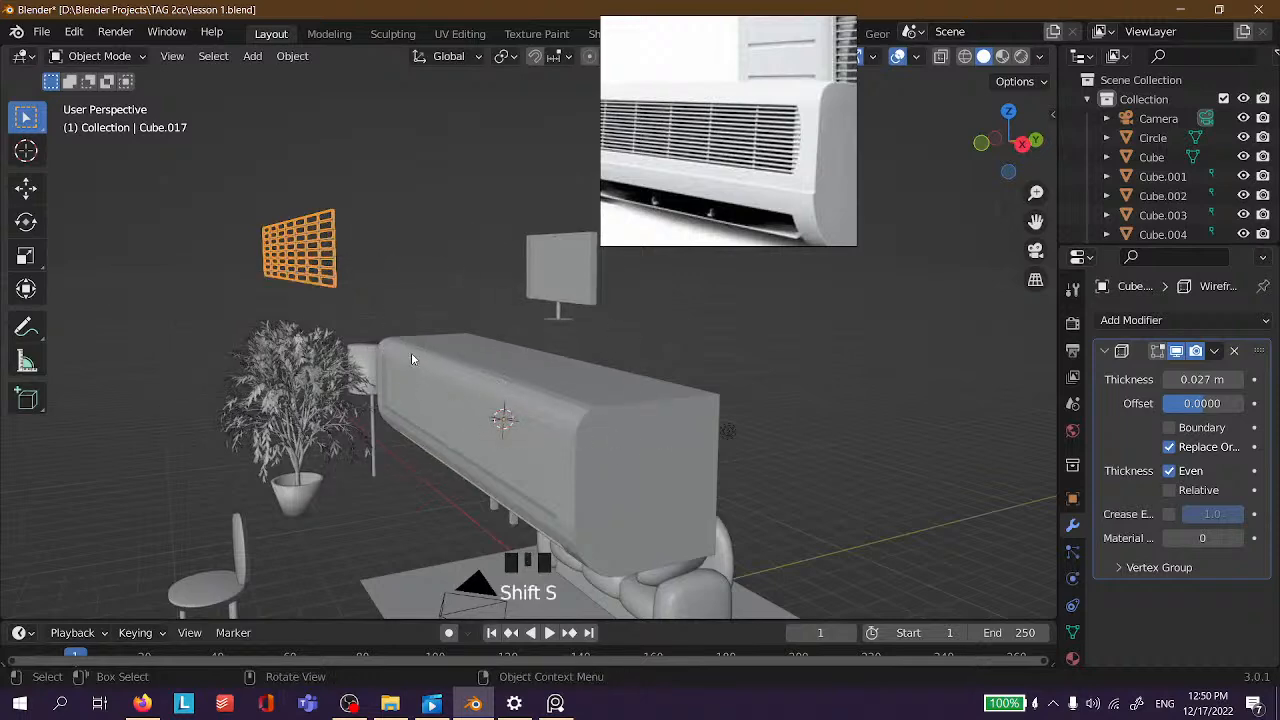
key("shift+s")
left_click(330, 236)
left_click(330, 236)
key("shift+s")
left_click(348, 119)
left_click(388, 226)
middle_click_drag(380, 240, 569, 330)
left_click(564, 352)
Move the grille freely upward and away from the air conditioner, and select it on its own.
scroll(563, 352, "down", 3)
middle_click_drag(624, 372, 347, 371)
middle_click_drag(369, 280, 590, 379)
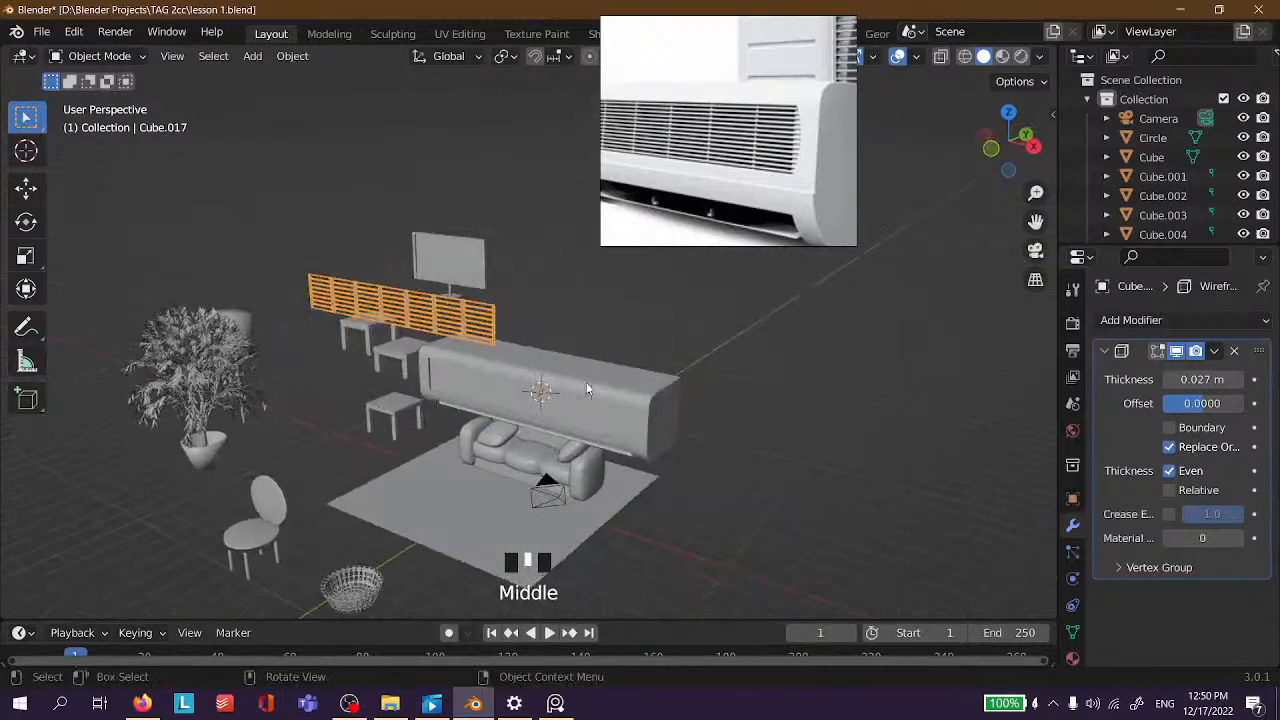
scroll(603, 376, "up", 1)
scroll(603, 376, "down", 2)
scroll(566, 384, "up", 2)
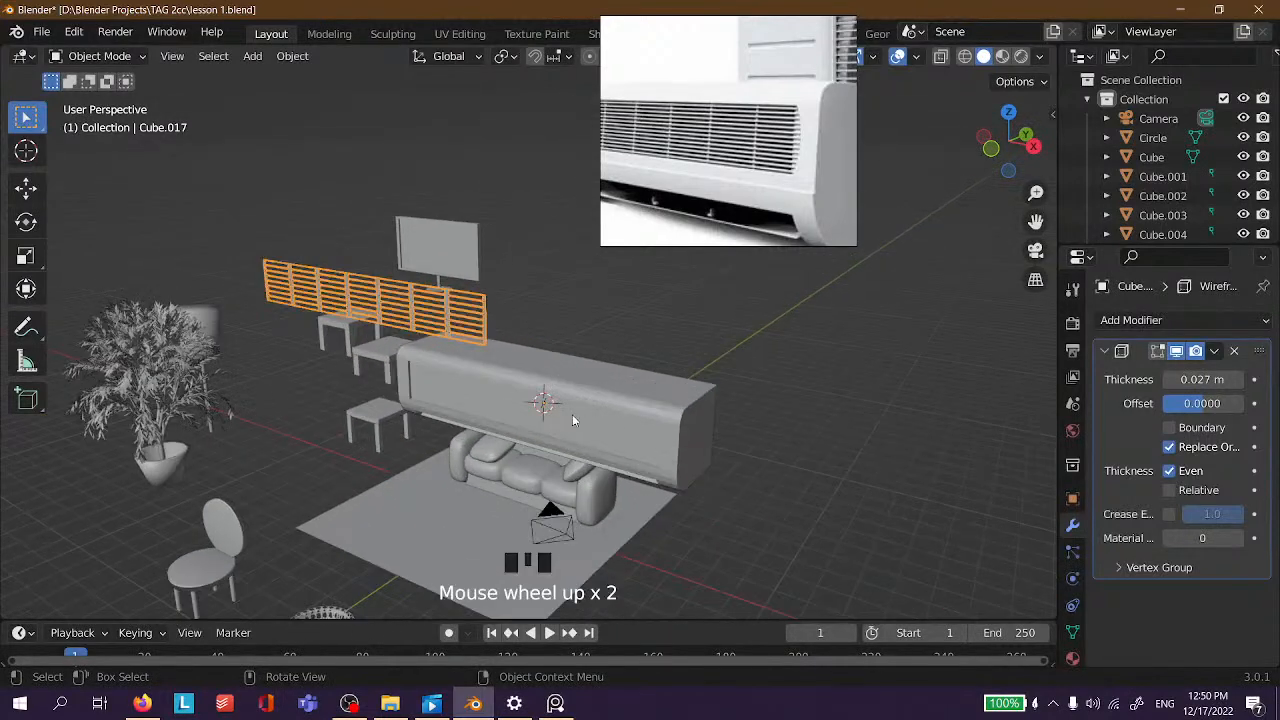
left_click(572, 420)
middle_click_drag(604, 395, 520, 396)
left_click(354, 283)
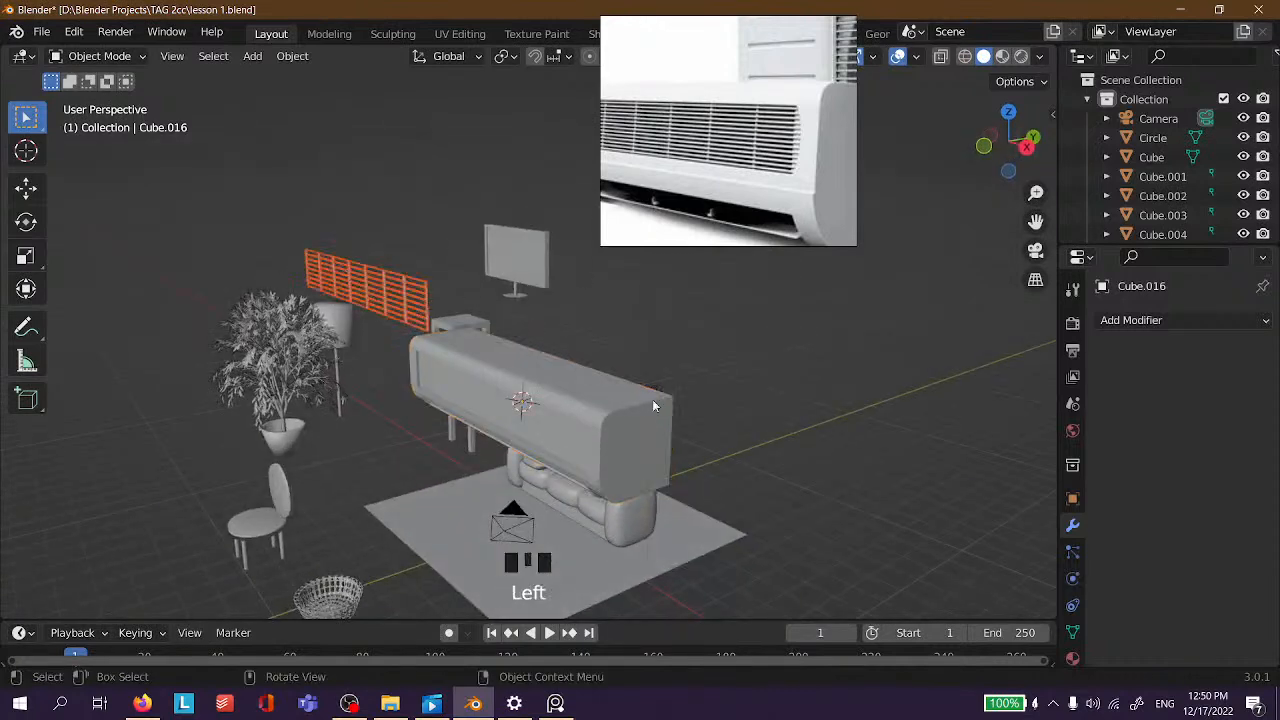
key("g")
left_click(421, 276)
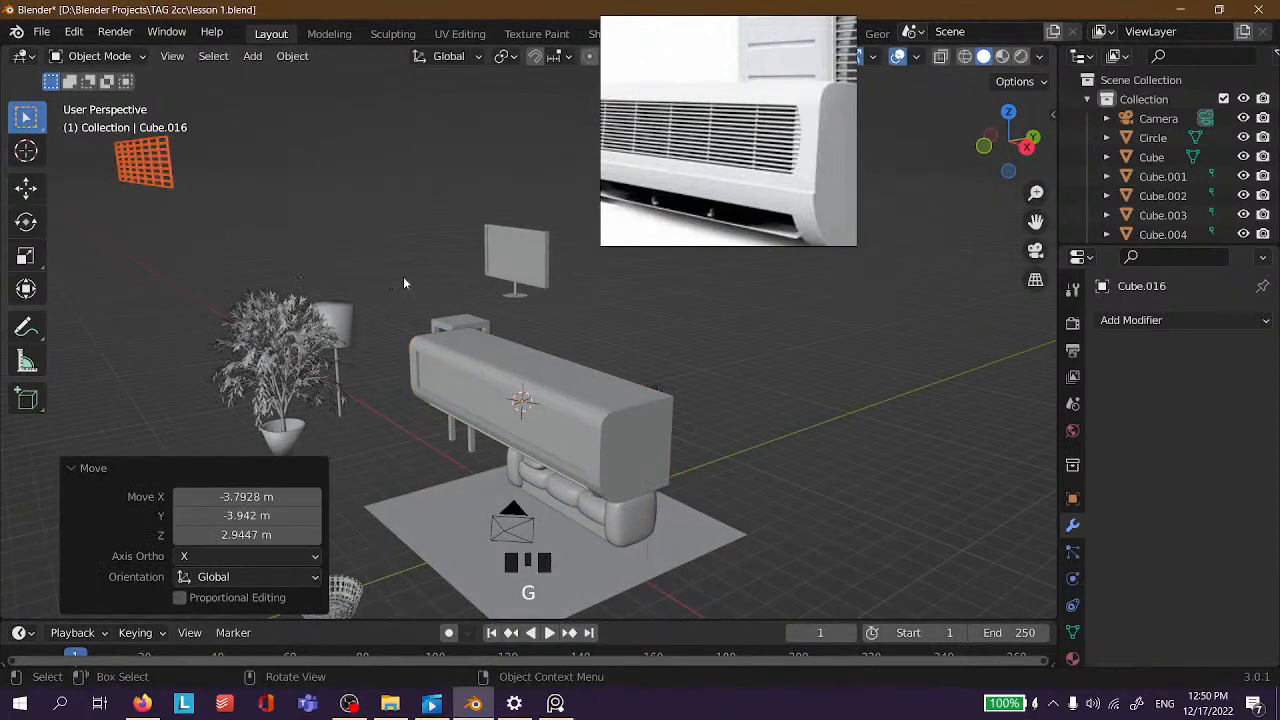
middle_click_drag(421, 276, 261, 257)
left_click(360, 257)
left_click(341, 222)
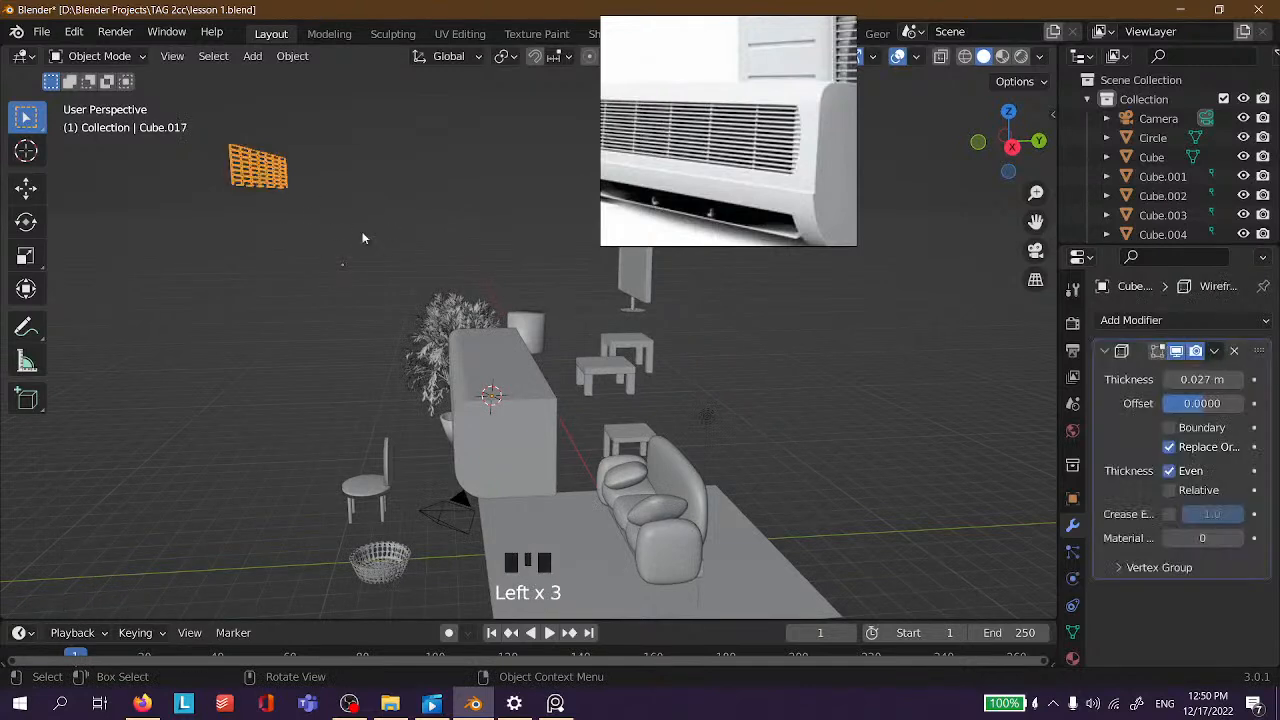
left_click_drag(372, 228, 338, 282)
left_click(290, 210)
middle_click_drag(288, 215, 345, 202)
left_click(347, 200)
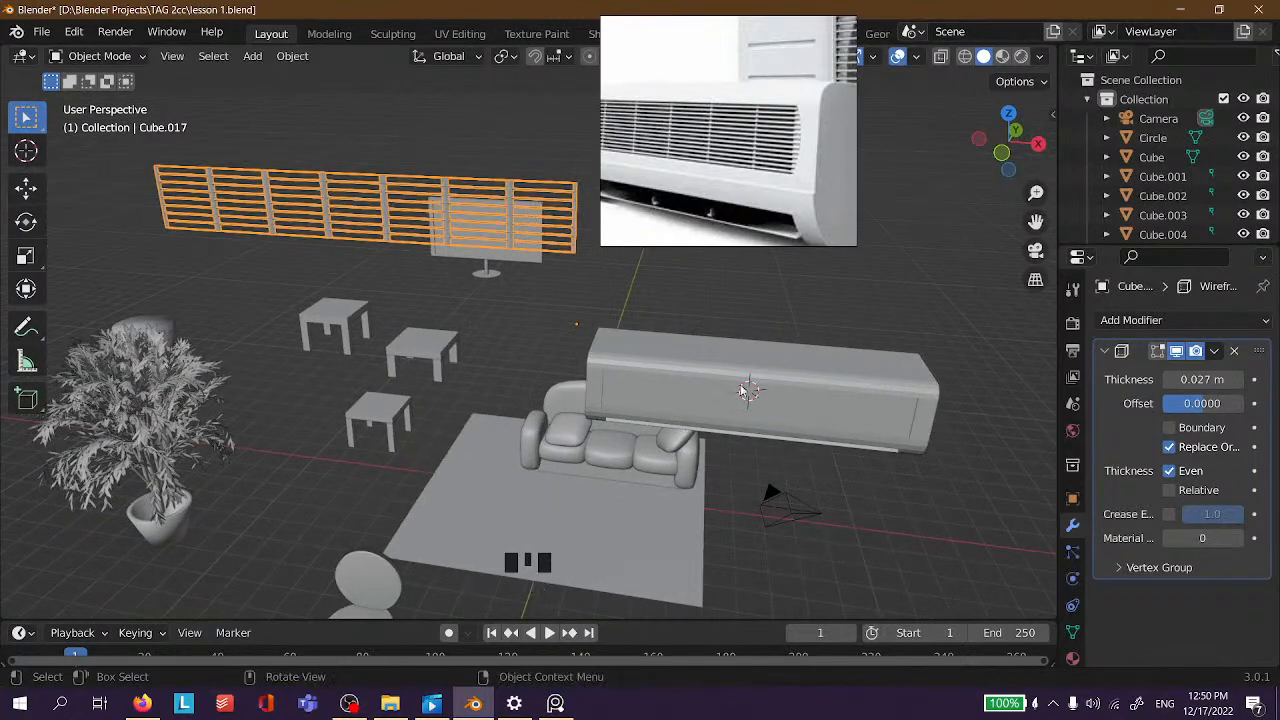
Set the grille's origin to its geometry and snap the grille to the 3D cursor inside the air conditioner.
right_click(271, 200)
mouse_move(265, 242)
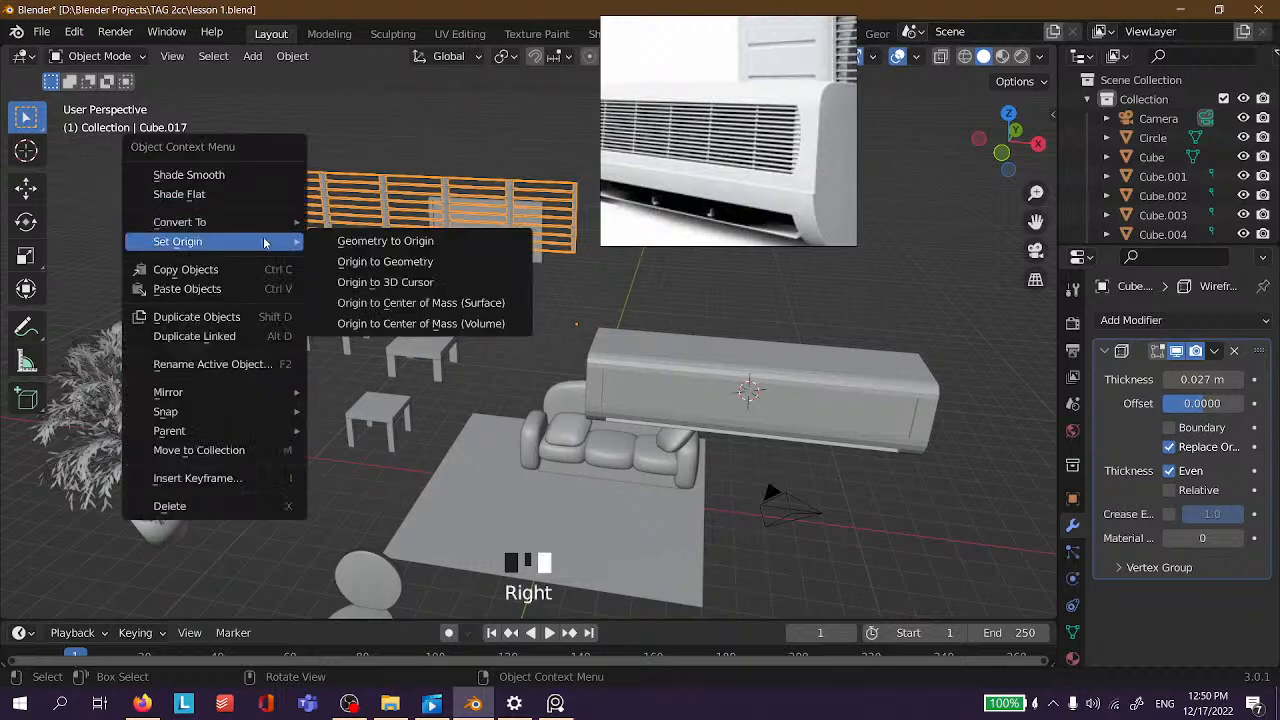
left_click(380, 262)
left_click(376, 208)
middle_click_drag(376, 208, 357, 159)
scroll(350, 200, "down", 2)
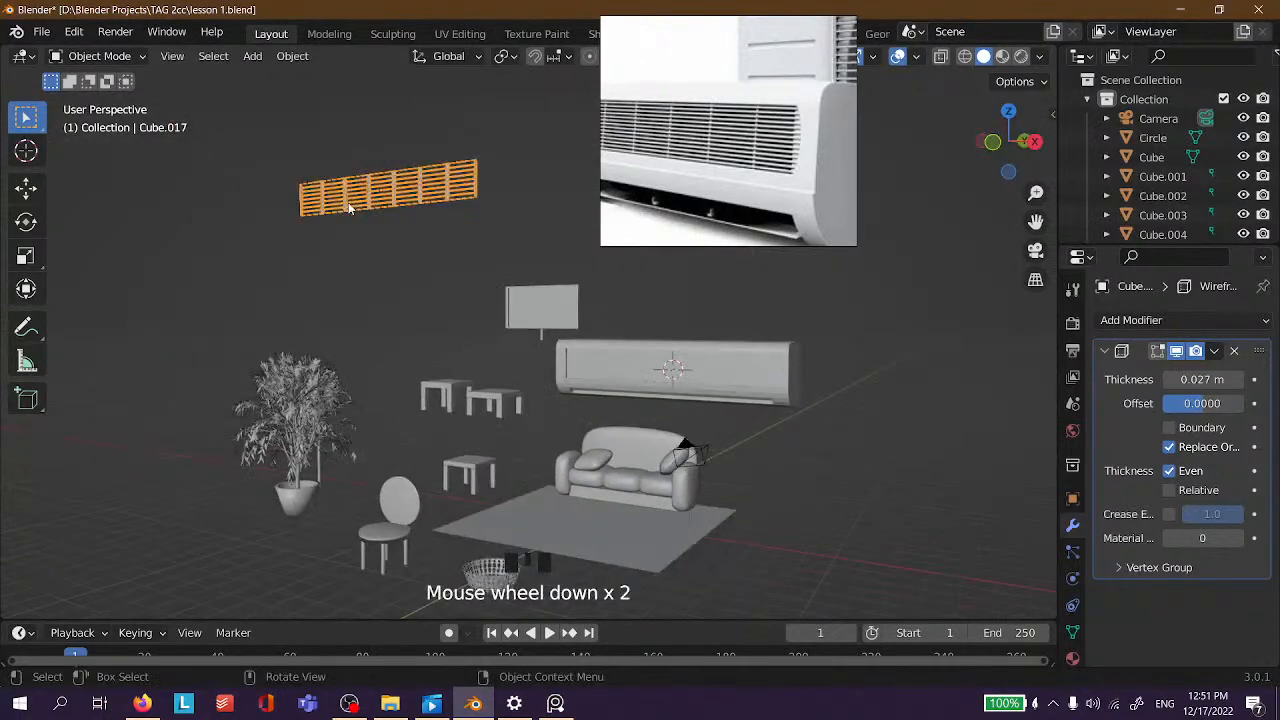
key("shift+s")
left_click(366, 78)
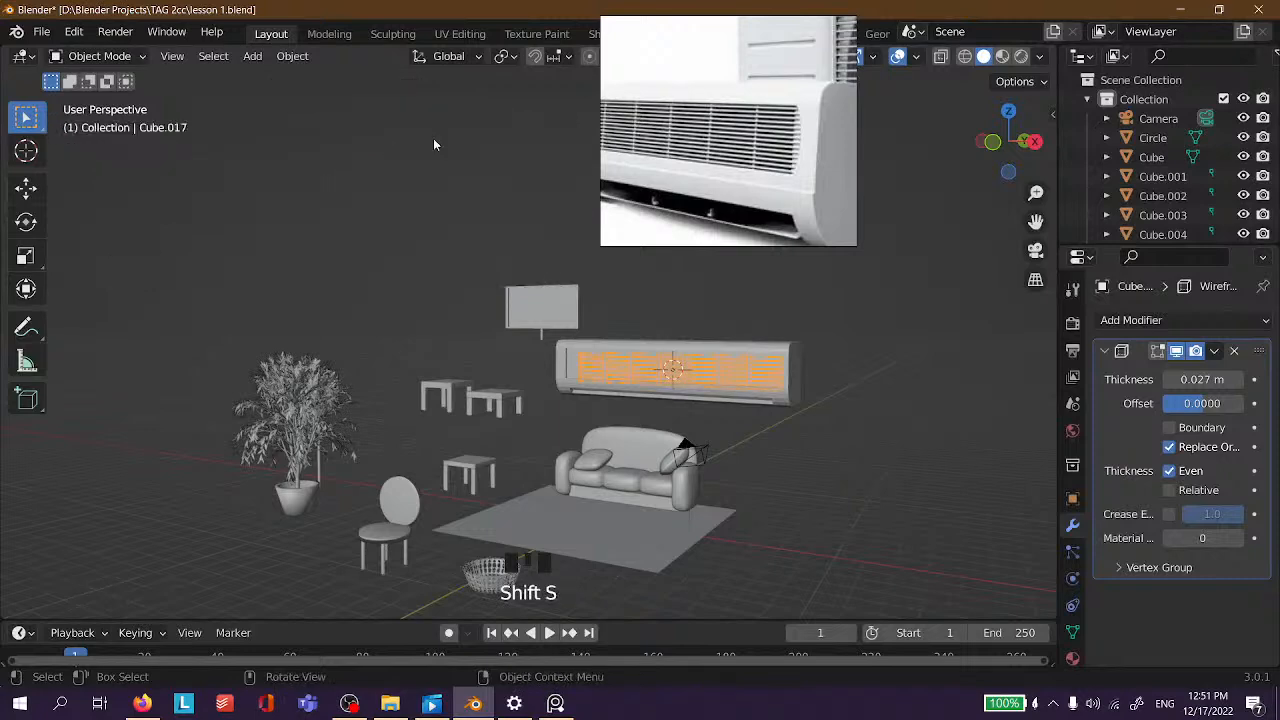
Move the grille along the Y axis from inside the air conditioner out to its recessed front.
scroll(942, 526, "up", 2)
middle_click_drag(942, 526, 669, 495)
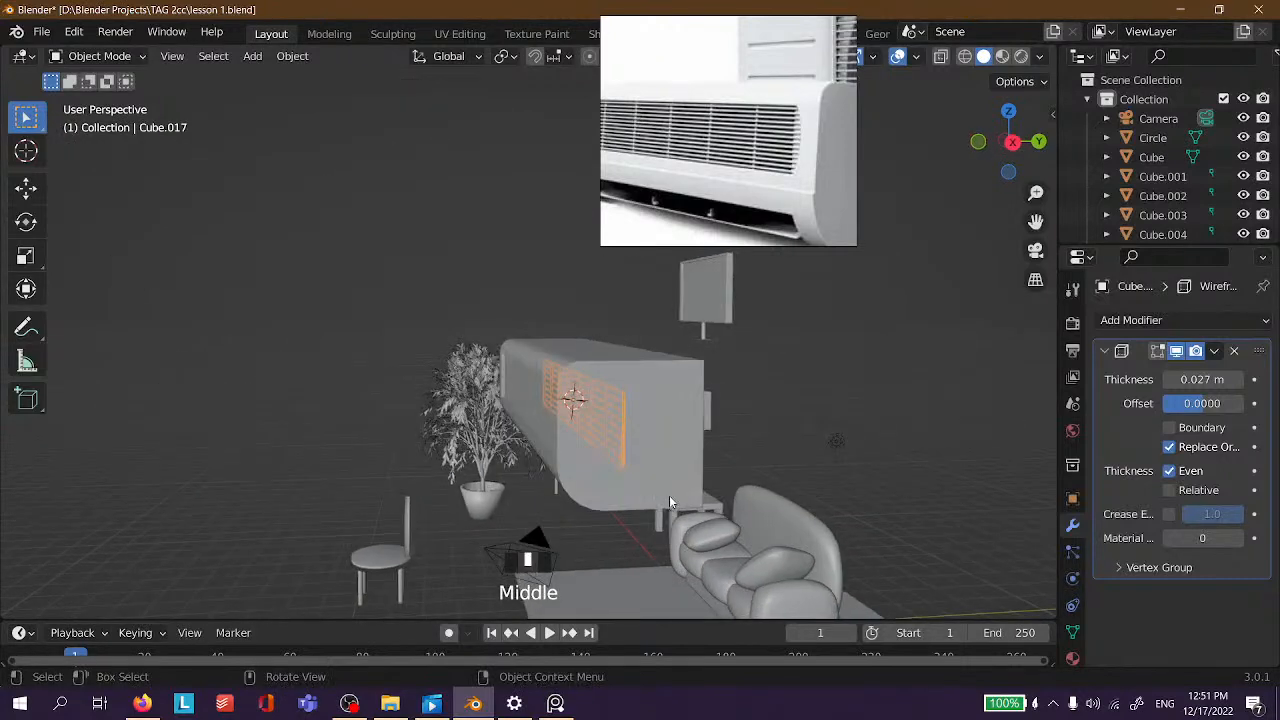
key("g")
key("y")
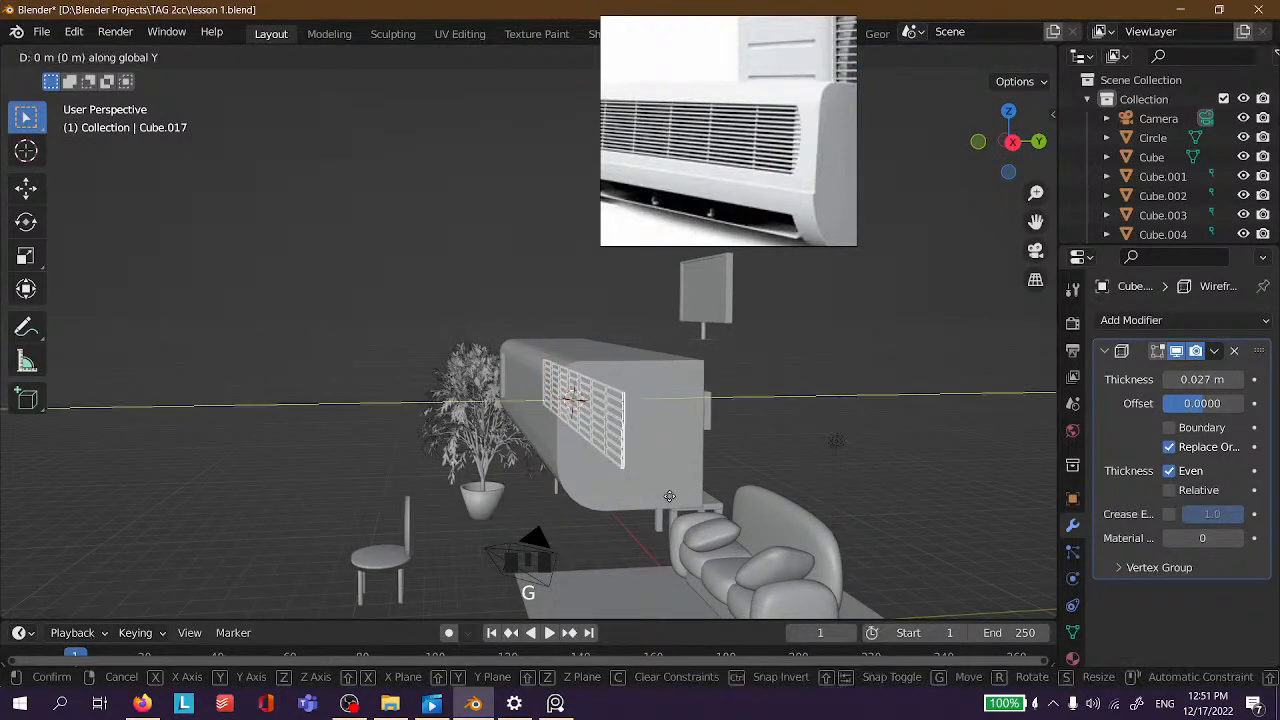
left_click(771, 471)
scroll(512, 322, "up", 2)
middle_click_drag(512, 322, 620, 314)
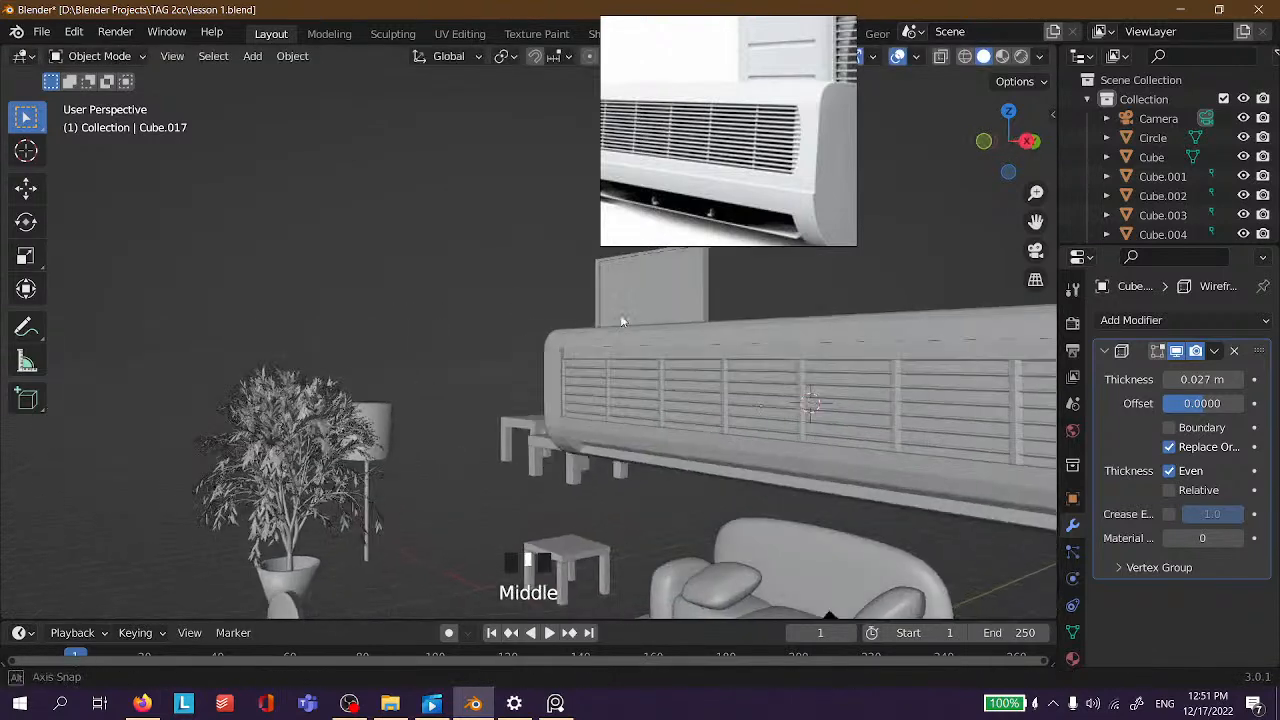
Raise the grille along the Z axis to fit the air conditioner's front recess, and save the file.
left_click(632, 385)
key("g")
key("z")
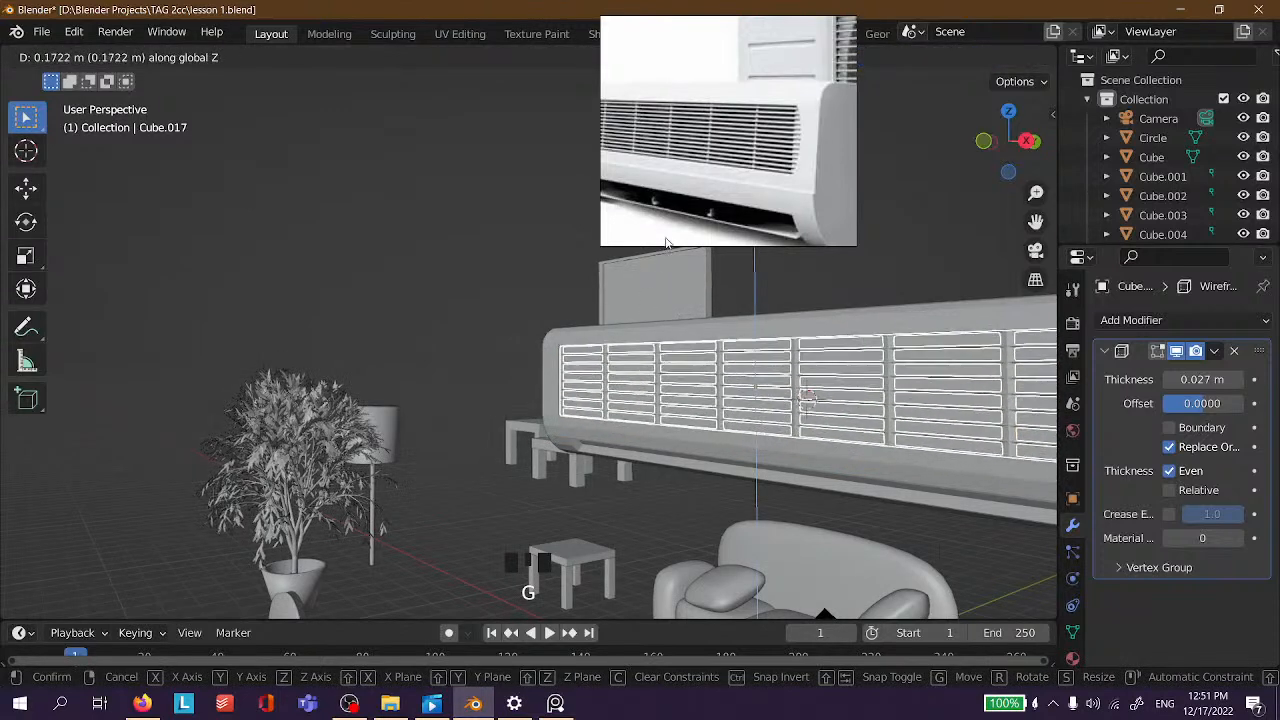
left_click(668, 290)
left_click(413, 243)
scroll(482, 259, "down", 2)
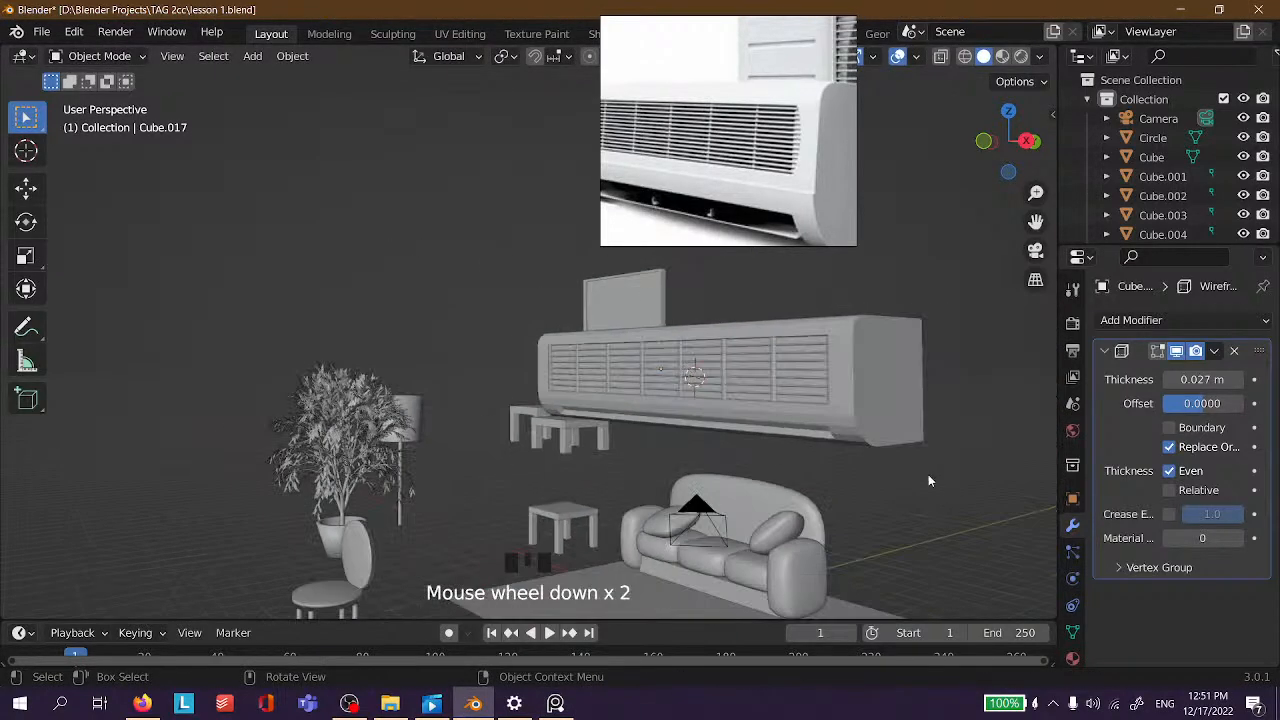
scroll(788, 405, "down", 2)
left_click(780, 390)
middle_click_drag(780, 390, 763, 308)
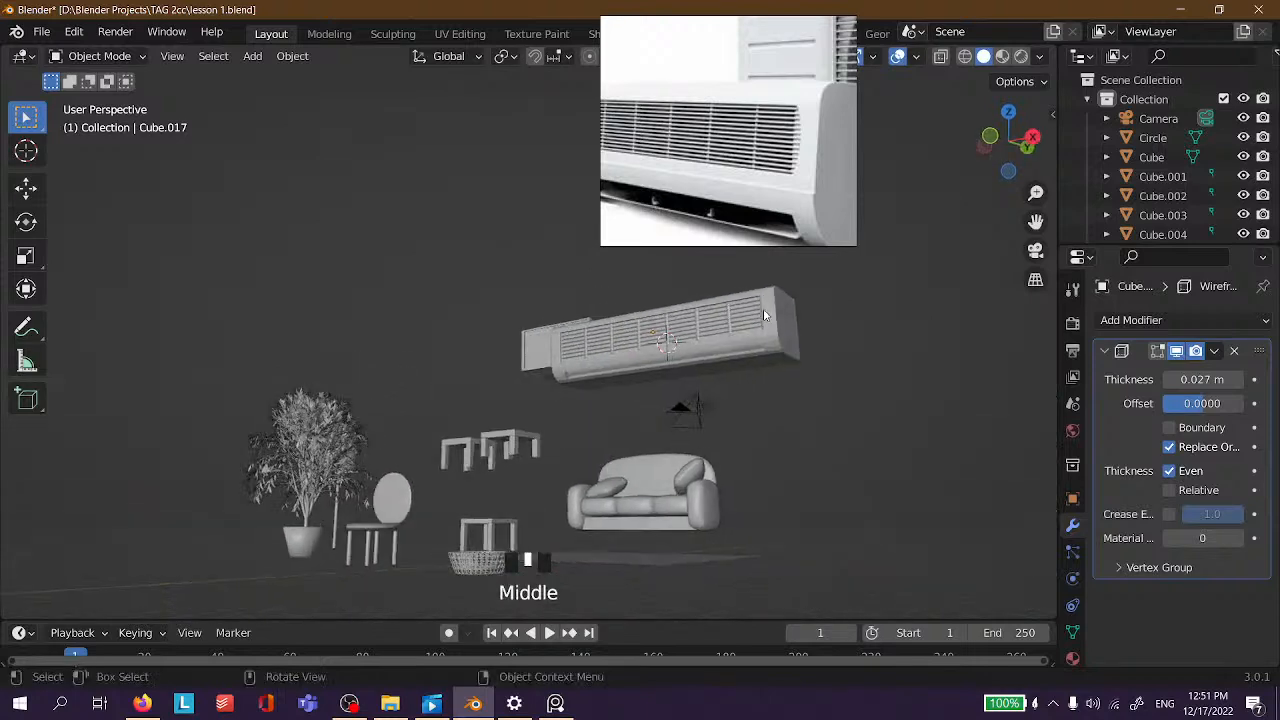
key("ctrl+s")
Examine the air conditioner's side, grille and lower outlet from several angles, including the body's mesh in Edit Mode.
scroll(763, 308, "up", 3)
middle_click_drag(851, 352, 660, 343, "shift")
scroll(214, 432, "down", 2)
scroll(214, 435, "down", 1)
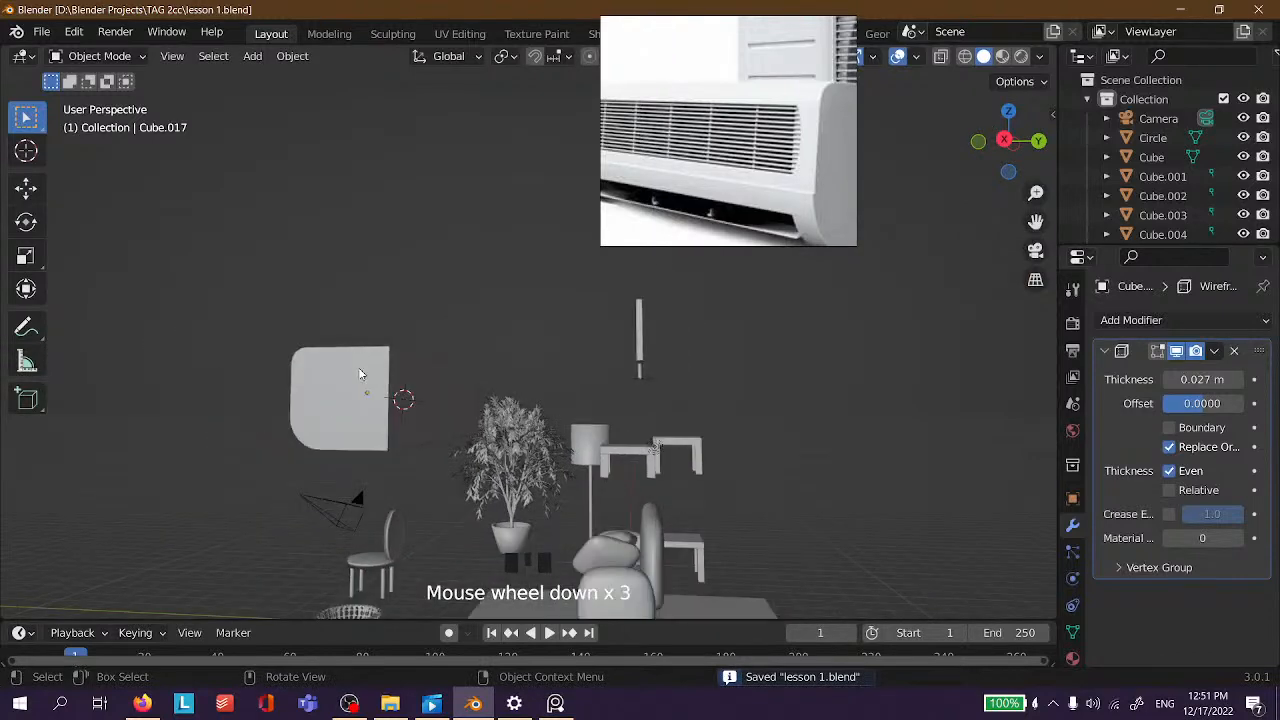
left_click(381, 370)
middle_click_drag(381, 370, 463, 384)
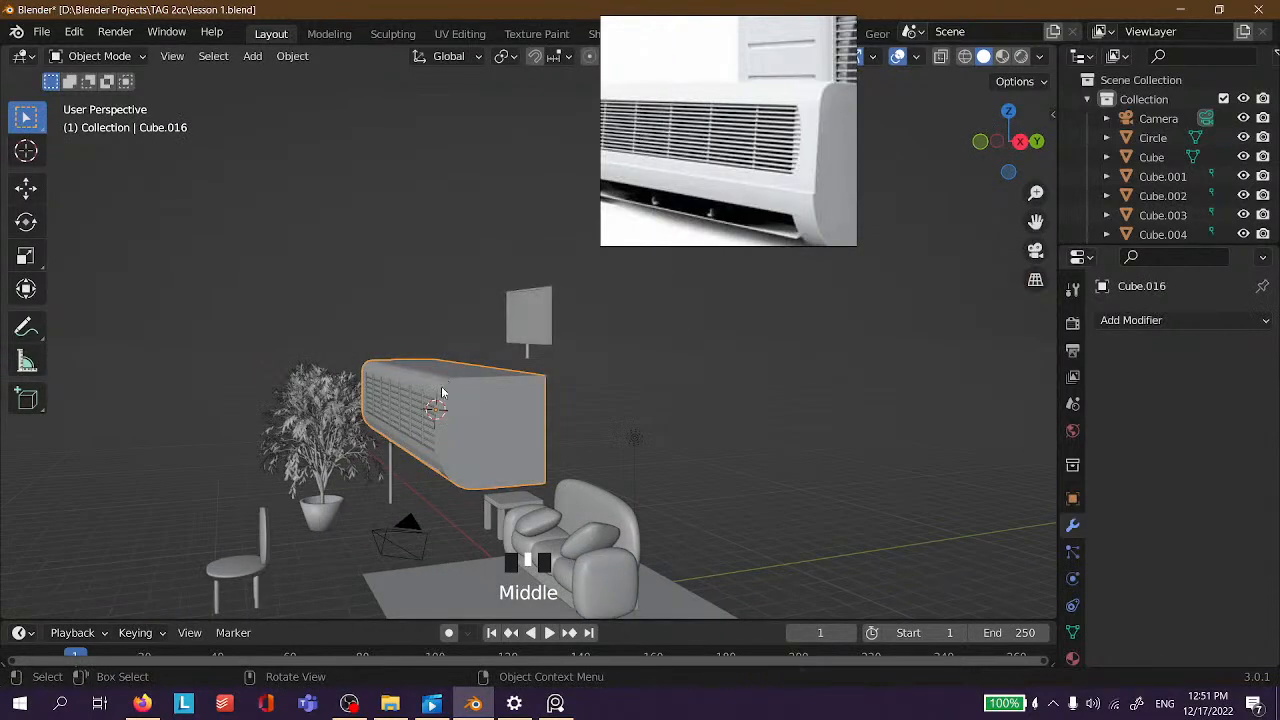
middle_click_drag(439, 483, 434, 373)
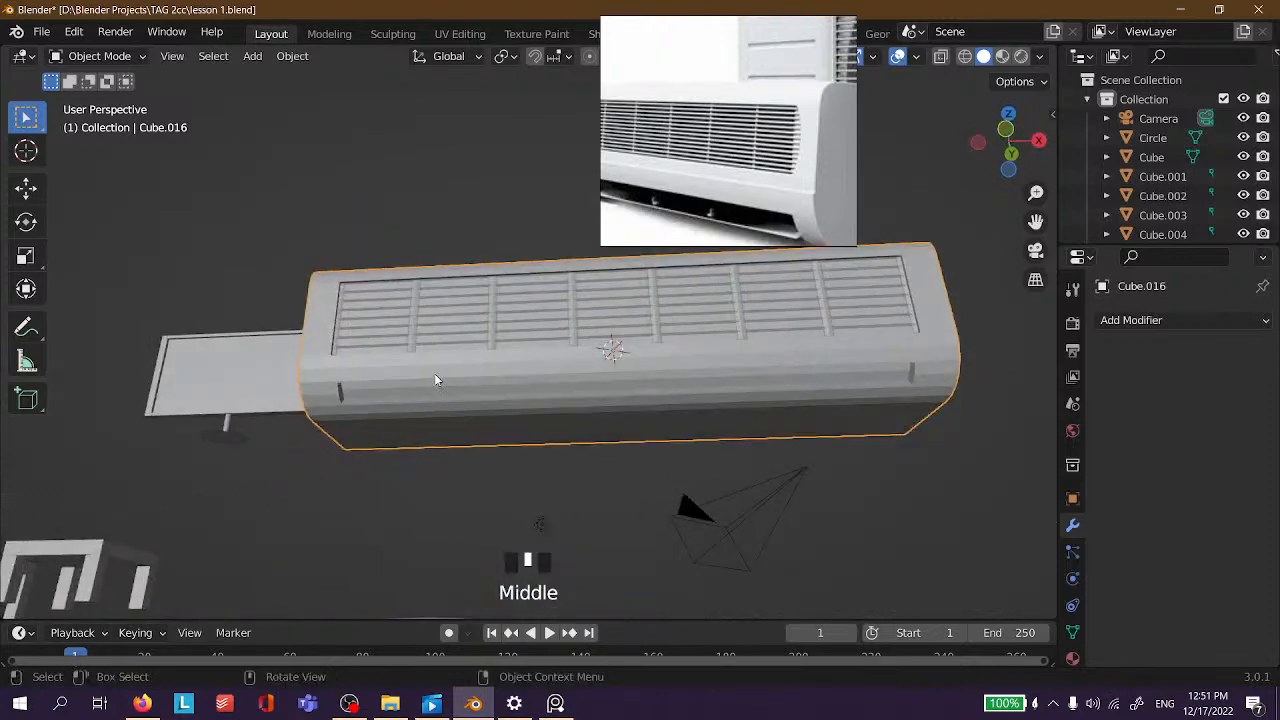
scroll(365, 391, "up", 2)
key("Tab")
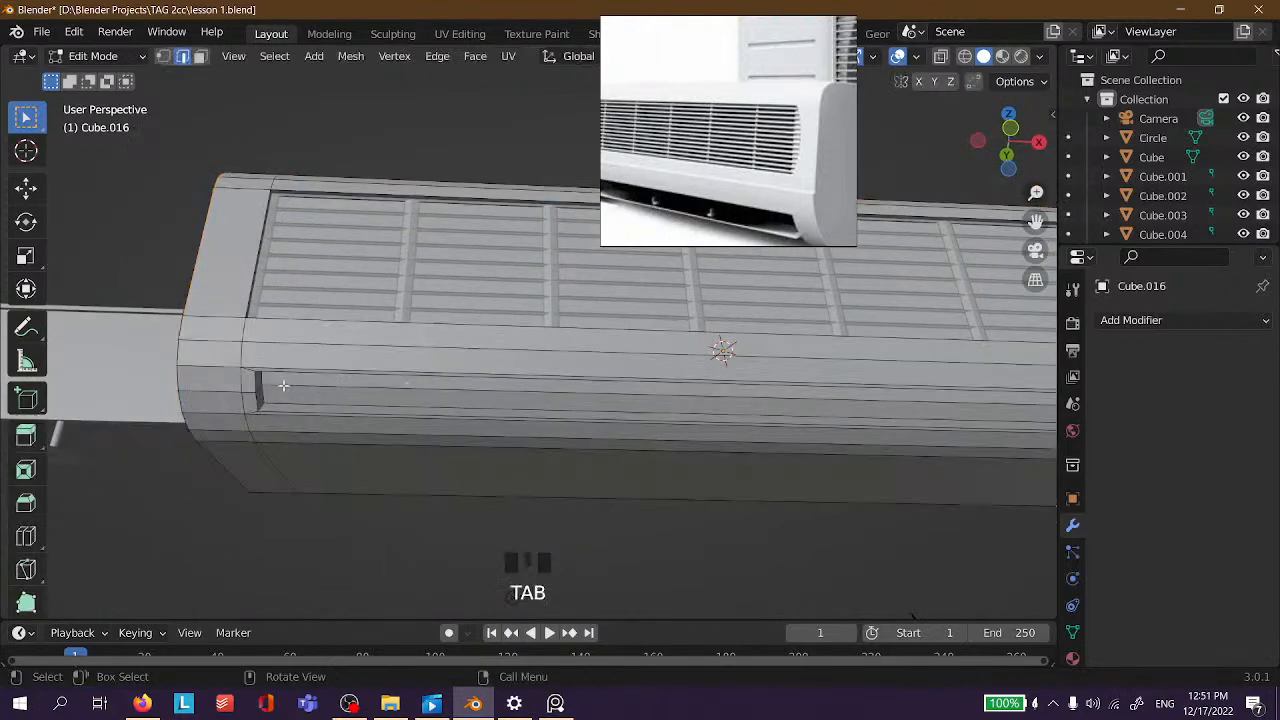
middle_click_drag(679, 423, 356, 386)
key("Tab")
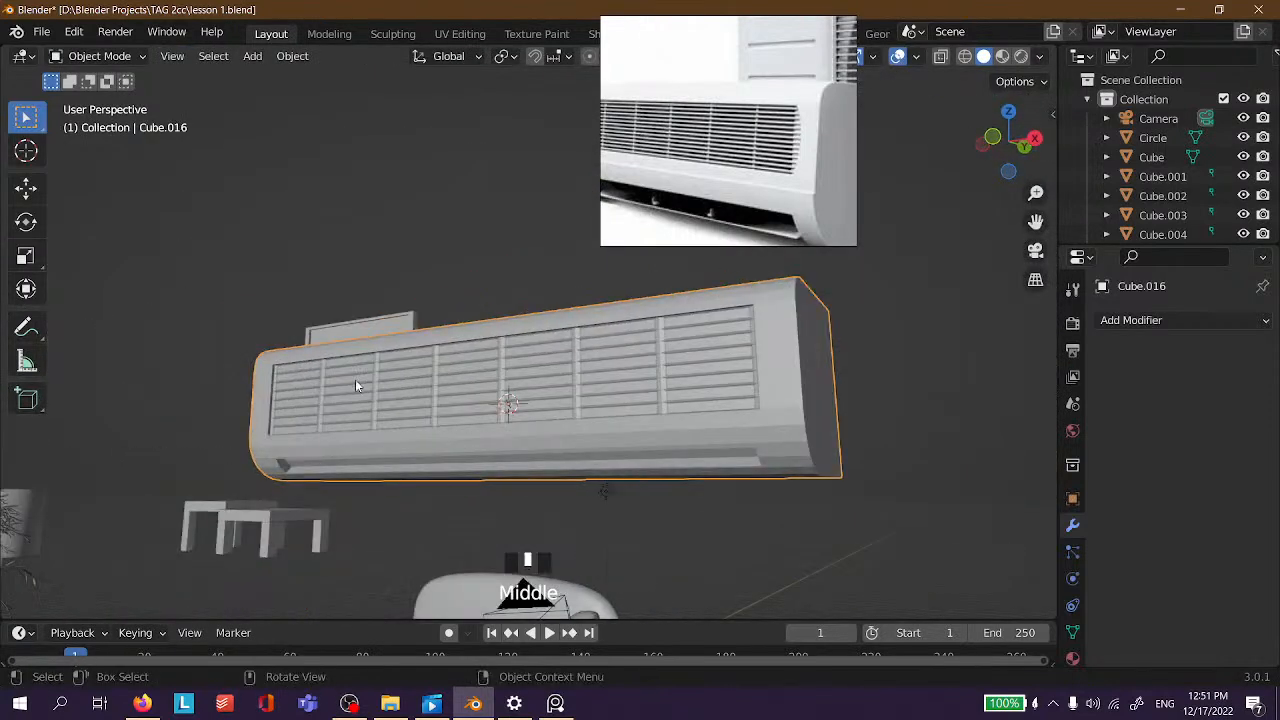
middle_click_drag(656, 405, 543, 388)
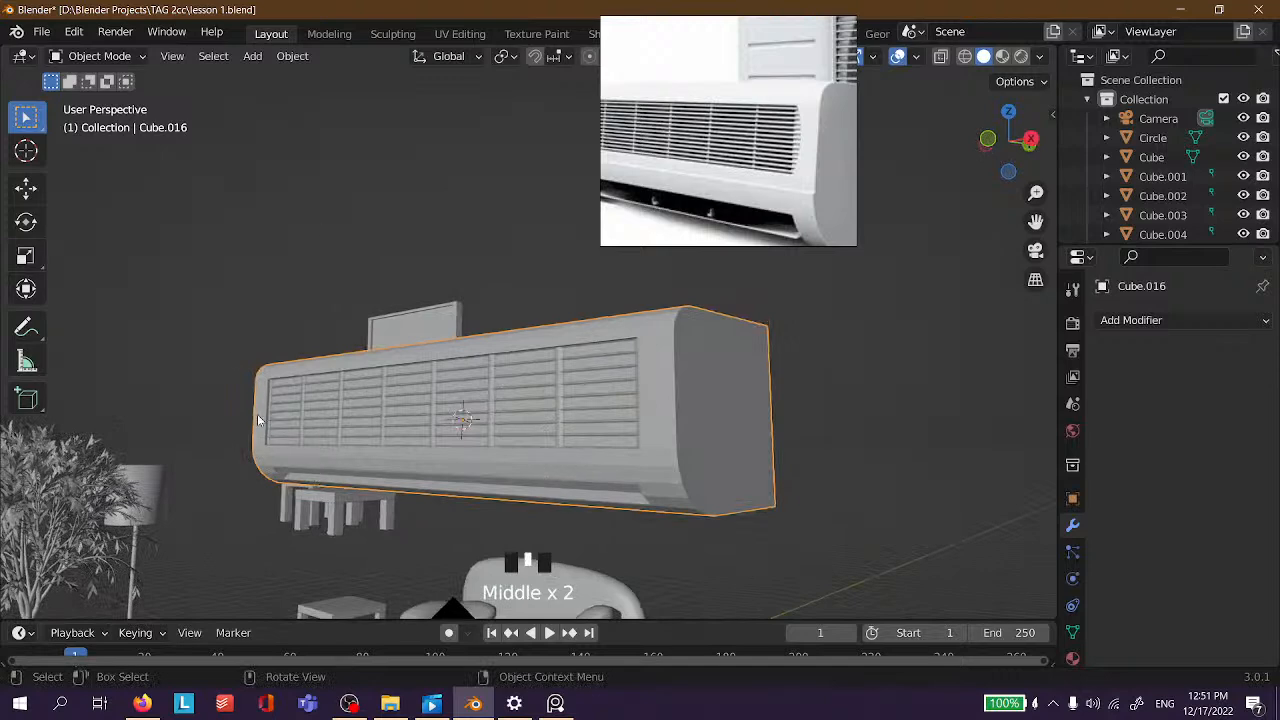
Deselect the air conditioner body and save the file.
scroll(506, 343, "up", 3)
left_click(506, 286)
key("ctrl+s")
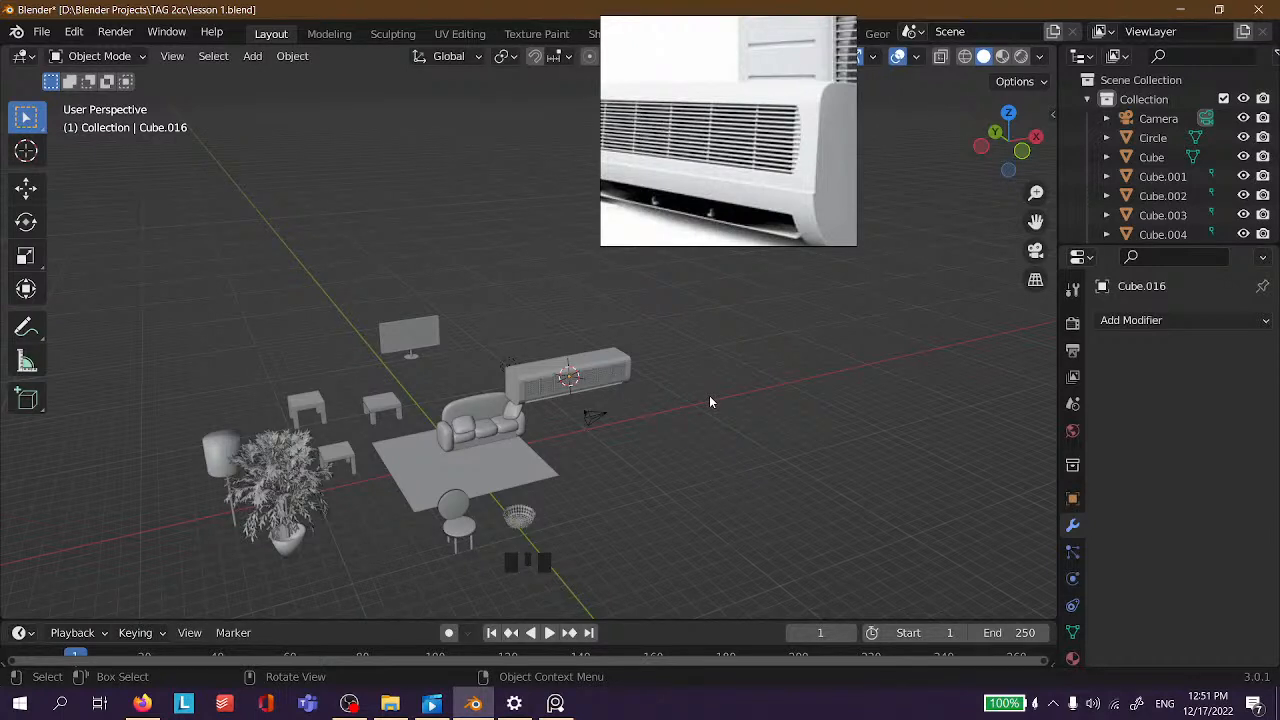
Move the reference photo clear of the viewport and examine the air conditioner from the side and from above.
scroll(475, 408, "up", 5)
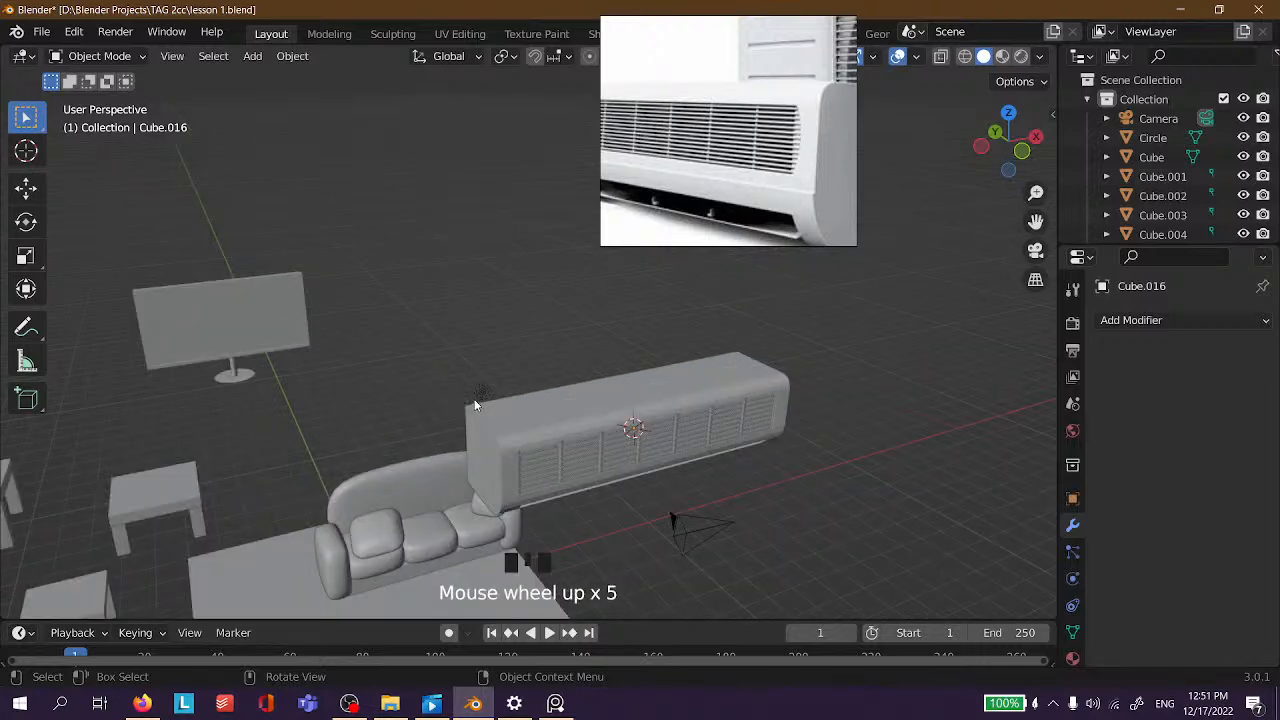
left_click(609, 410)
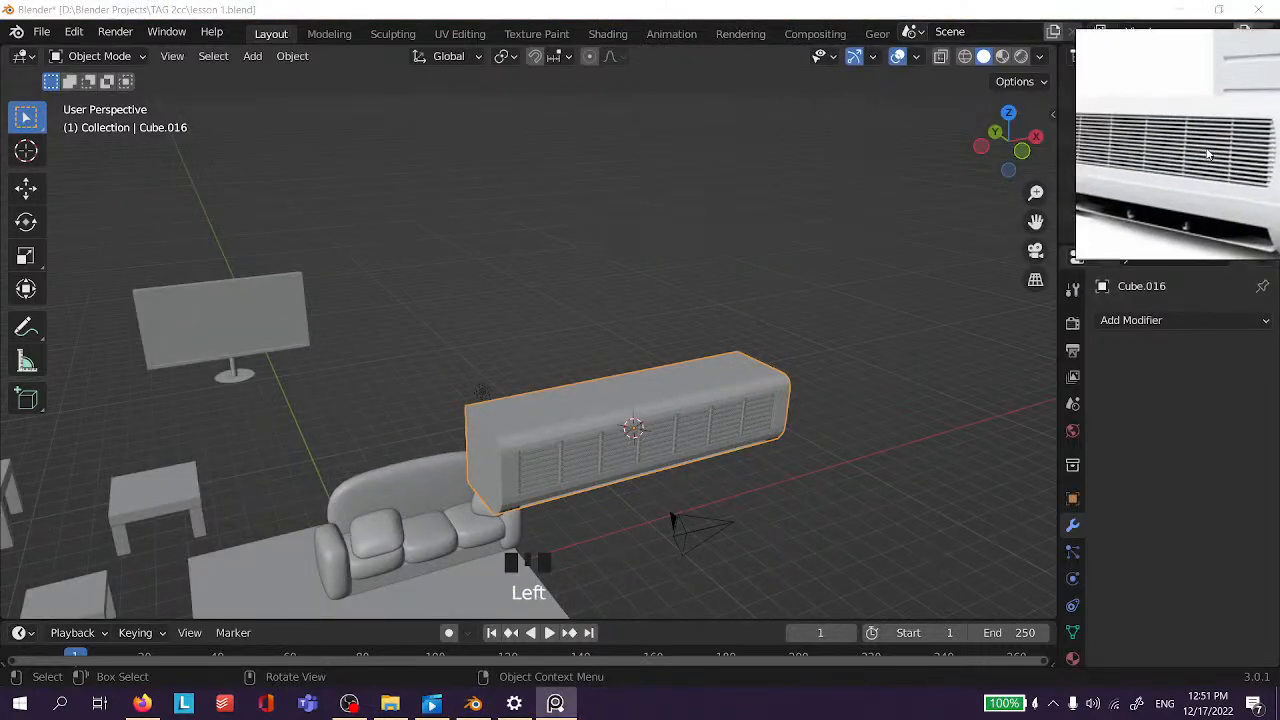
left_click(745, 262)
scroll(776, 302, "down", 4)
middle_click_drag(776, 302, 397, 436)
left_click(509, 398)
scroll(517, 383, "up", 4)
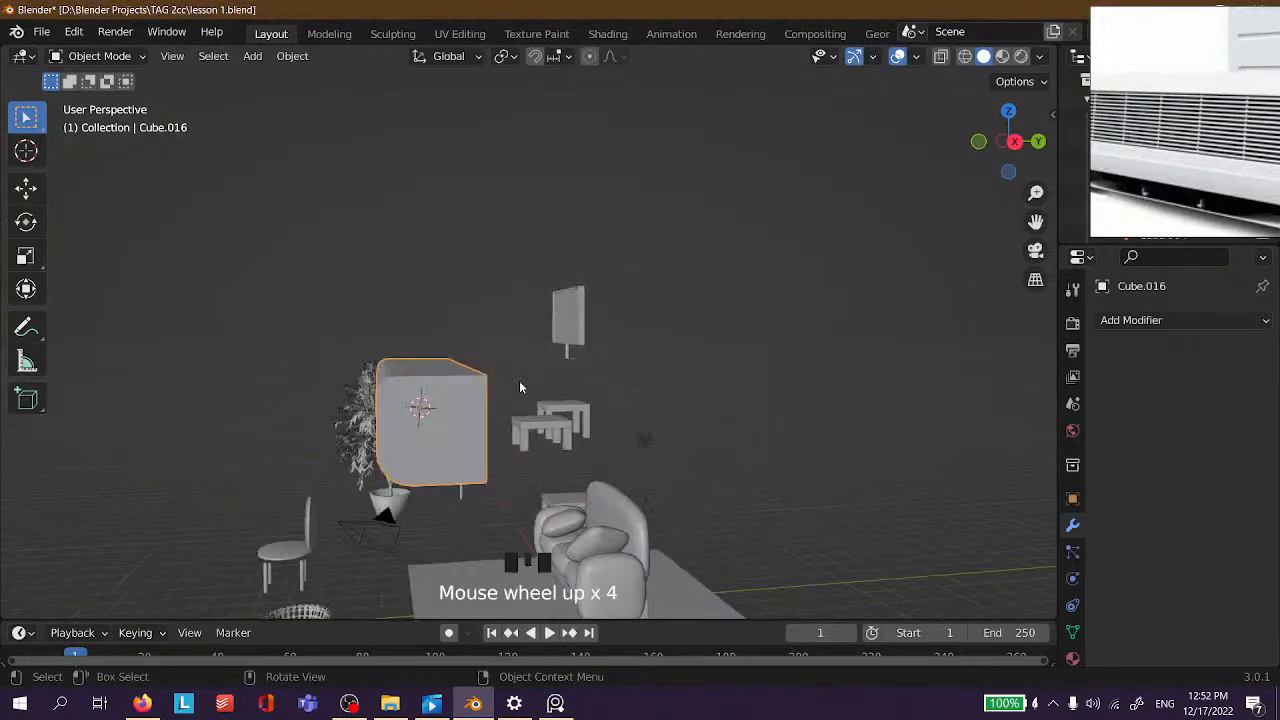
middle_click_drag(371, 242, 642, 315)
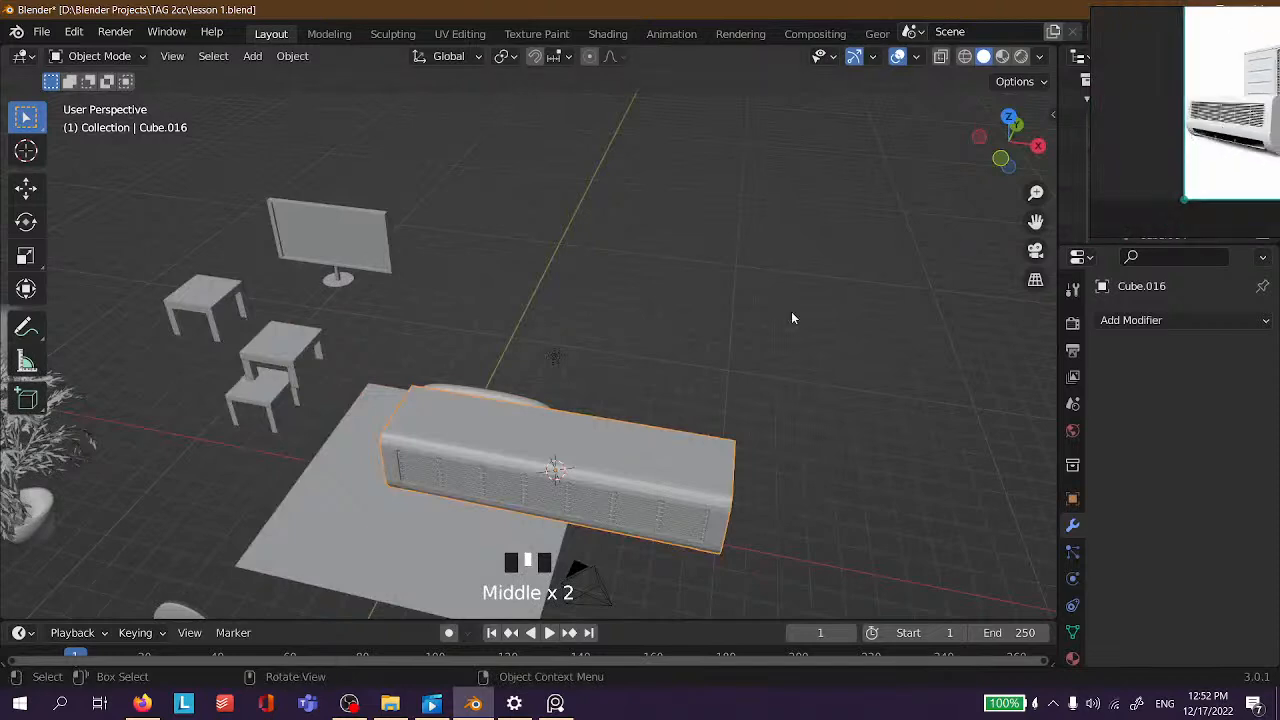
middle_click_drag(669, 275, 583, 284)
scroll(505, 362, "down", 5)
left_click(502, 338)
Examine the wireframe basket up close and review the whole set of living room furnishings.
left_click(814, 357)
scroll(580, 305, "up", 4)
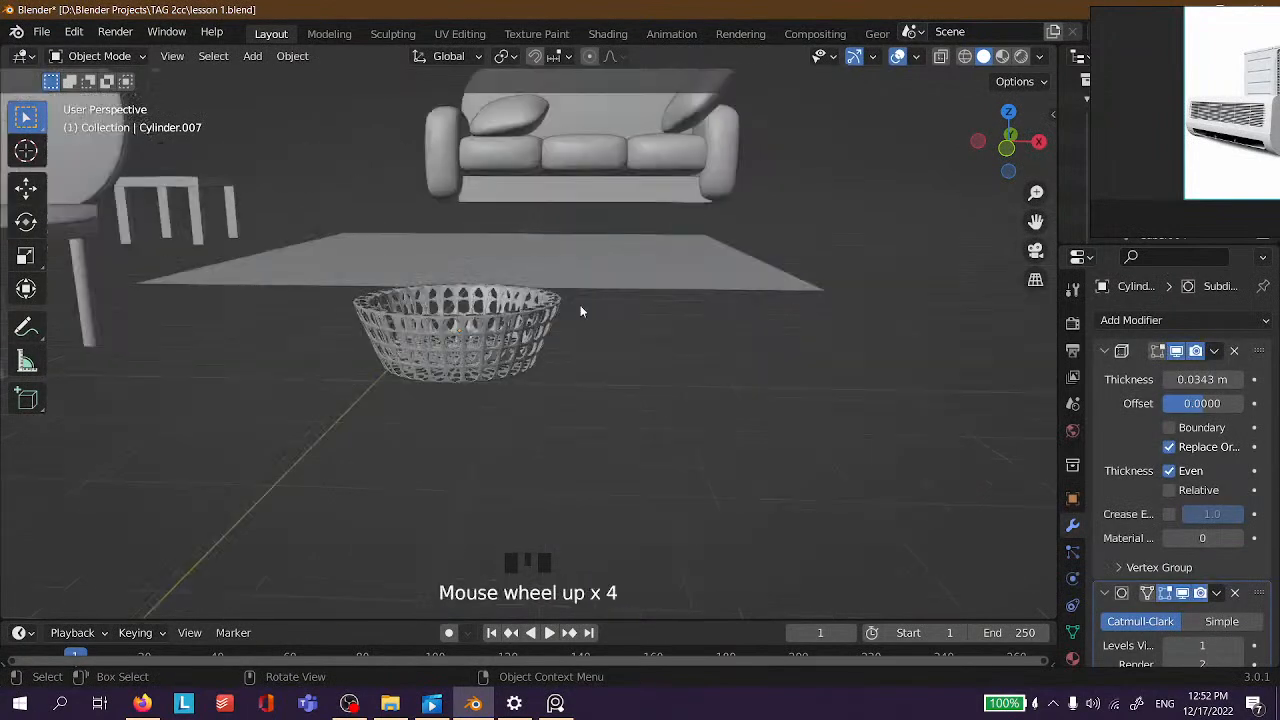
scroll(409, 252, "down", 6)
scroll(412, 248, "down", 4)
scroll(440, 245, "up", 5)
scroll(530, 265, "down", 5)
scroll(600, 280, "up", 3)
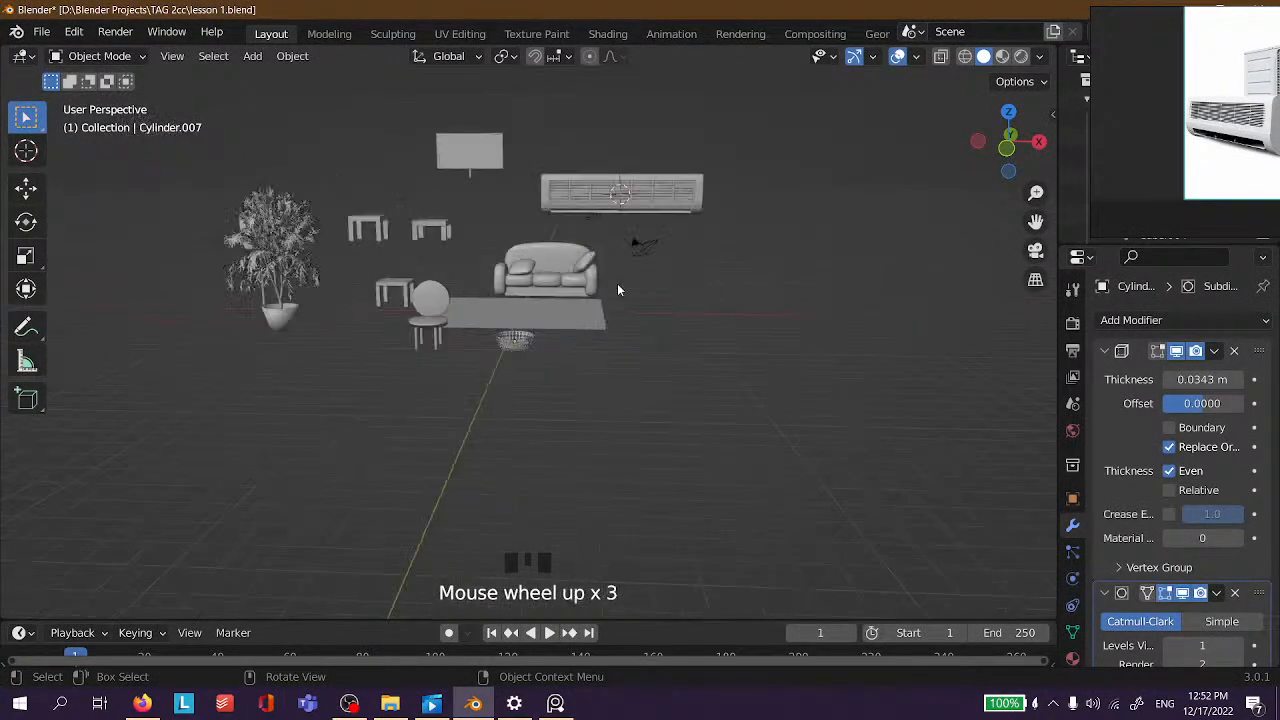
middle_click_drag(620, 286, 635, 258, "shift")
scroll(620, 300, "up", 3)
Examine the selected sofa parts and cushions up close from the front and side.
middle_click_drag(588, 364, 635, 407)
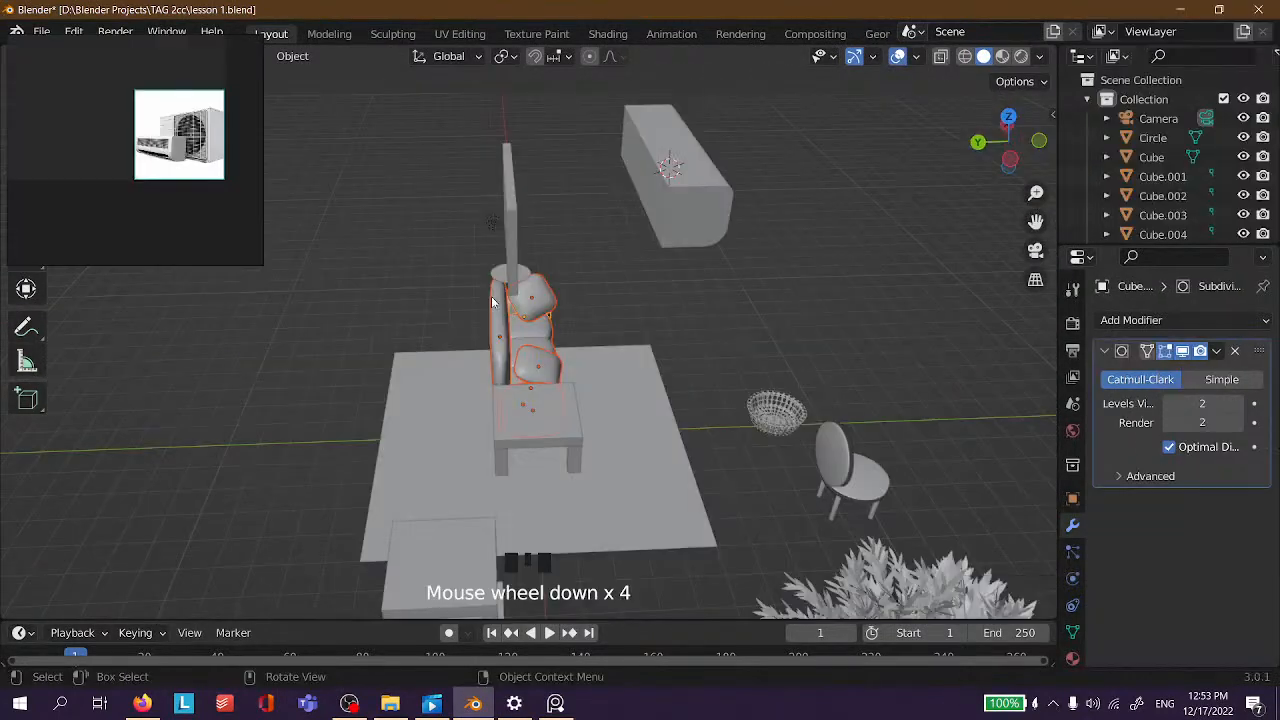
middle_click_drag(492, 302, 621, 287)
scroll(366, 291, "up", 6)
middle_click_drag(366, 291, 698, 265)
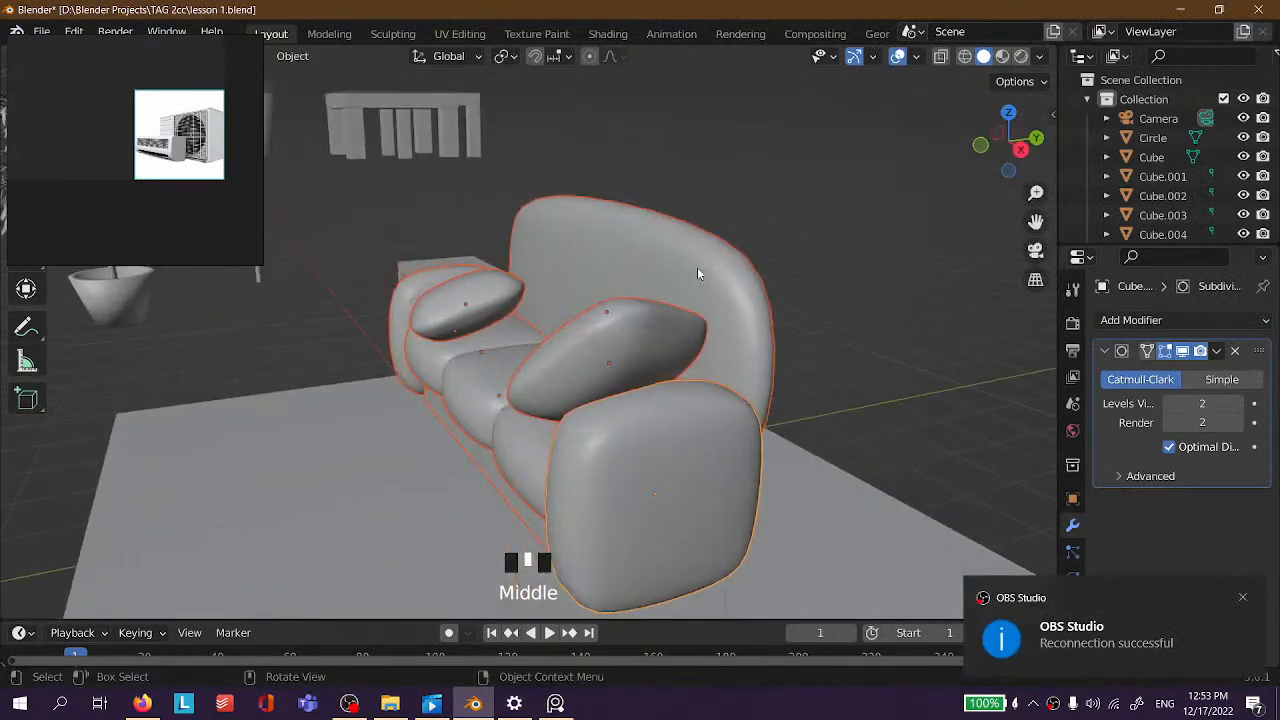
Move the selected sofa parts and cushions into a new collection named Couch.
scroll(572, 297, "down", 4)
right_click(570, 292)
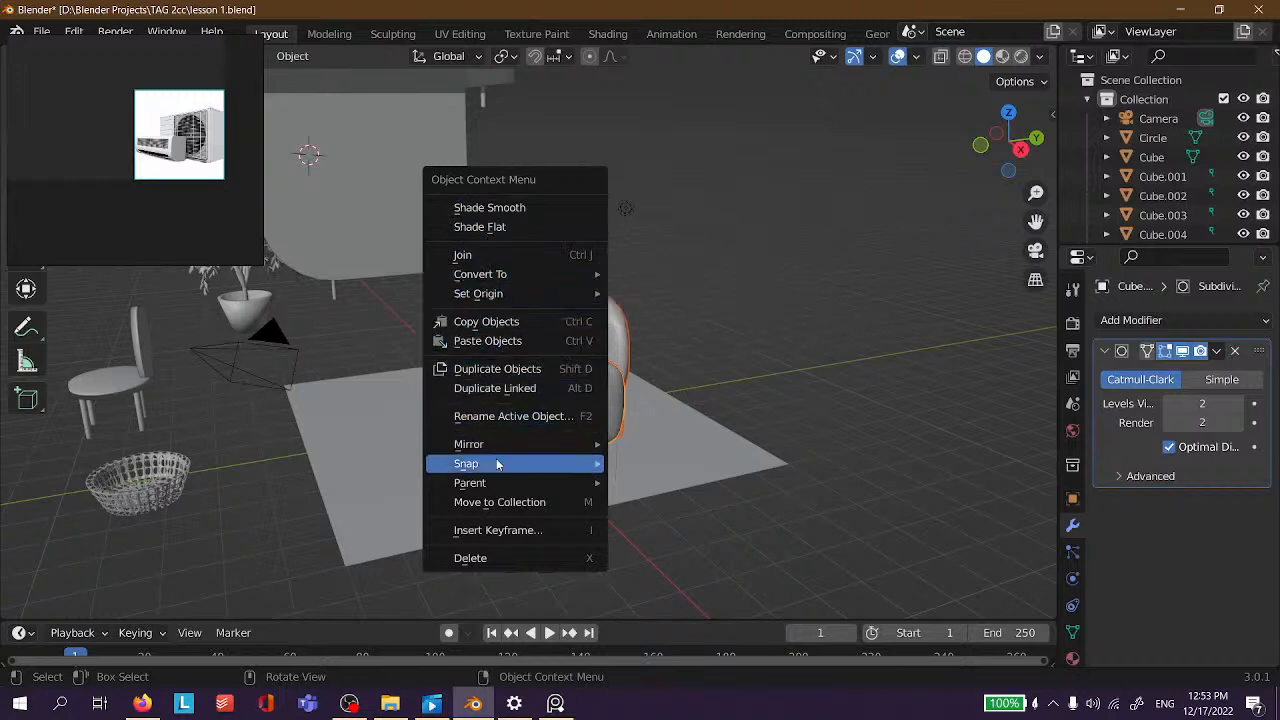
mouse_move(510, 480)
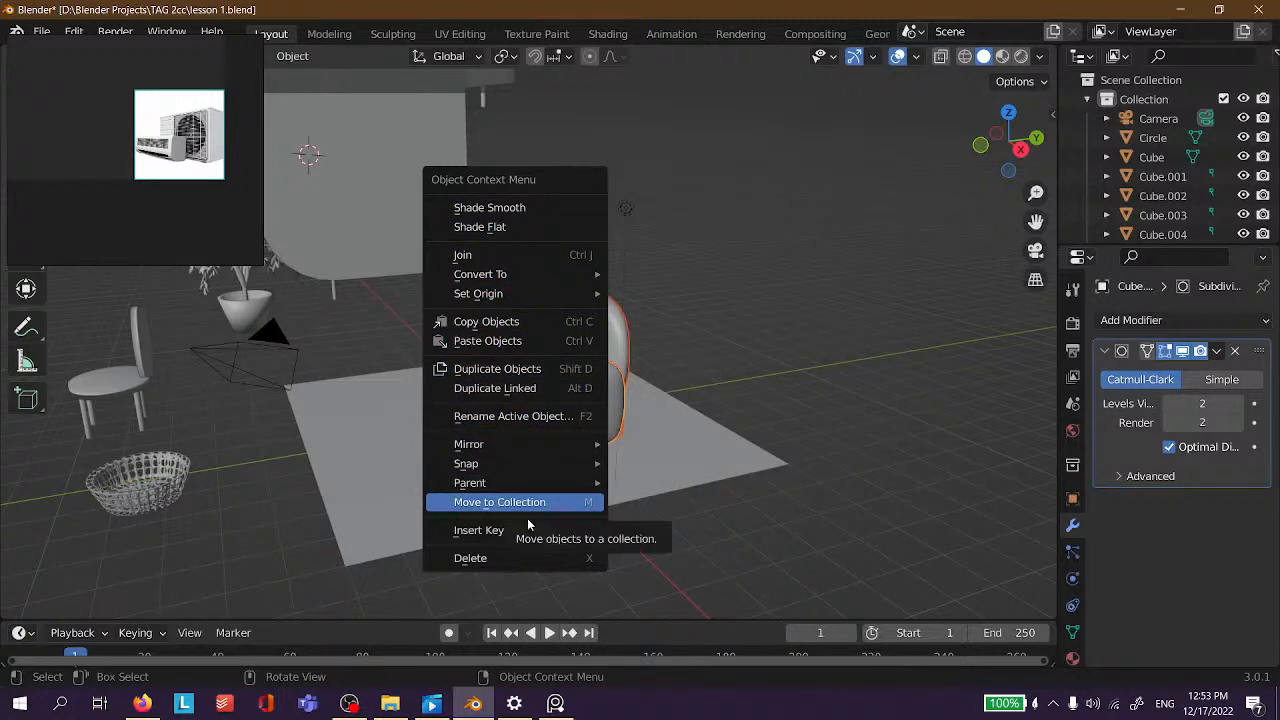
left_click(530, 511)
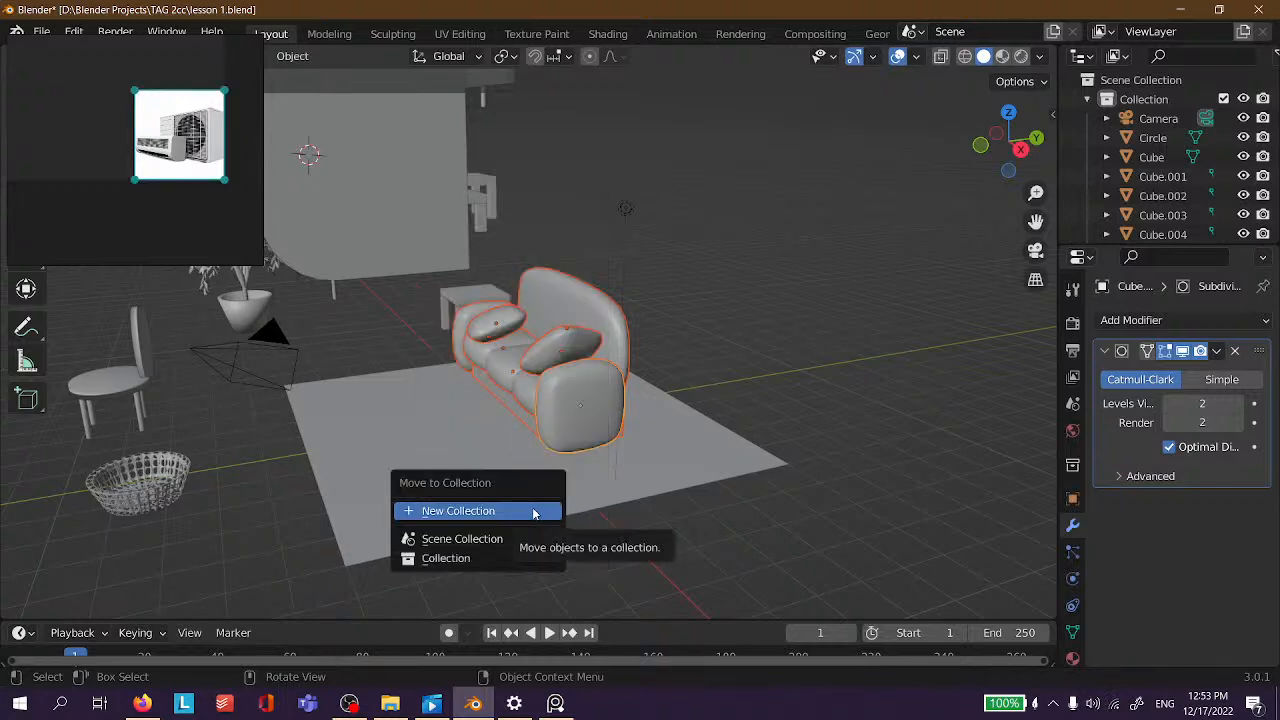
left_click(534, 511)
type("Couch")
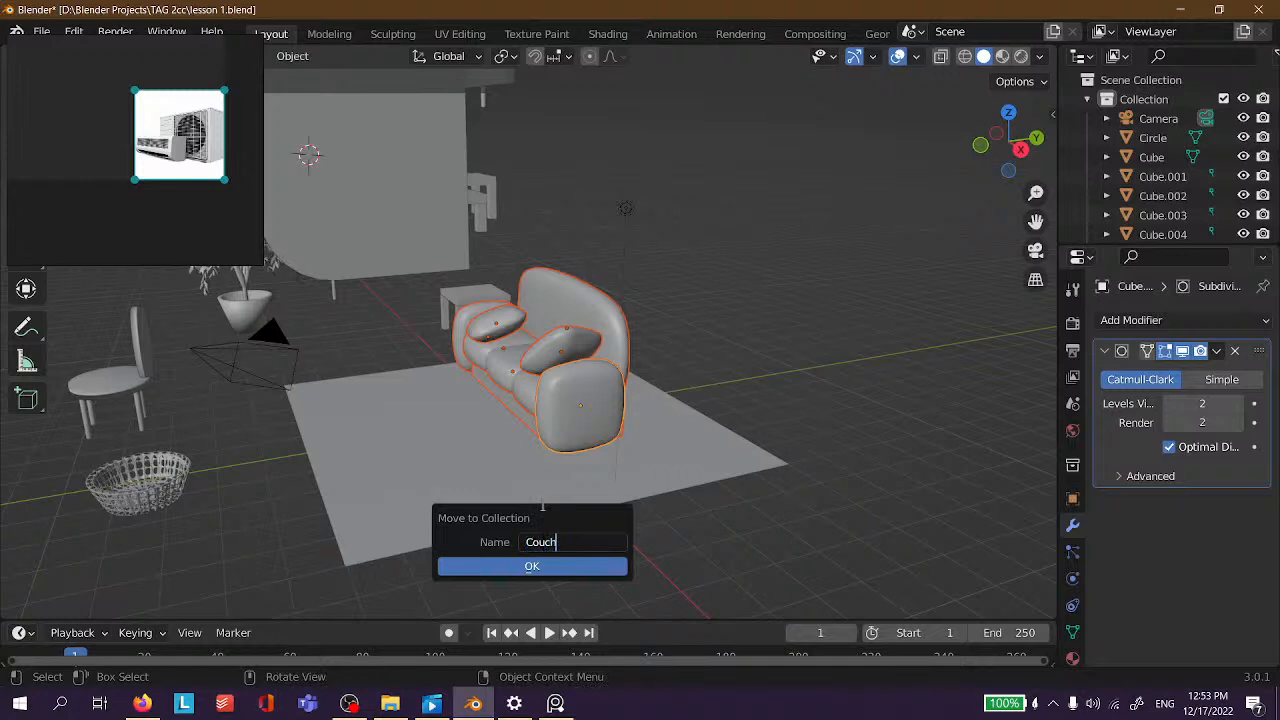
key("Return")
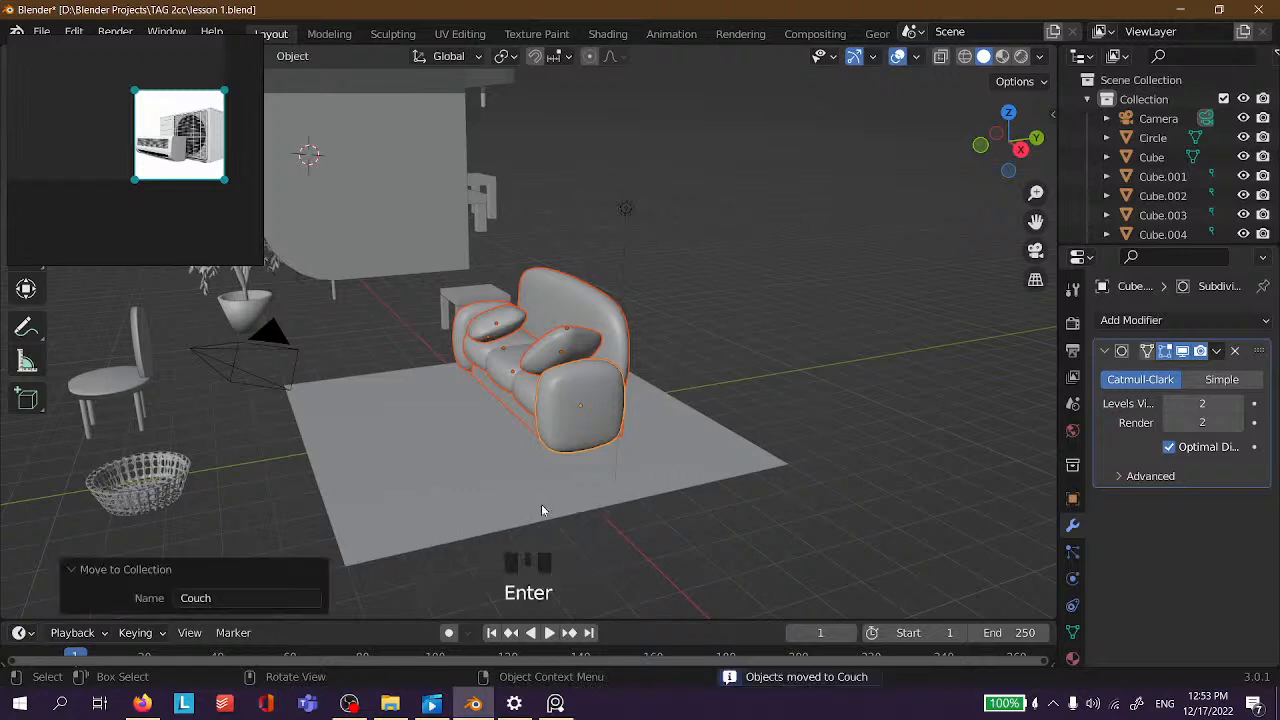
Collapse the Couch collection's object list and make that collection the active one.
scroll(1150, 170, "down", 13)
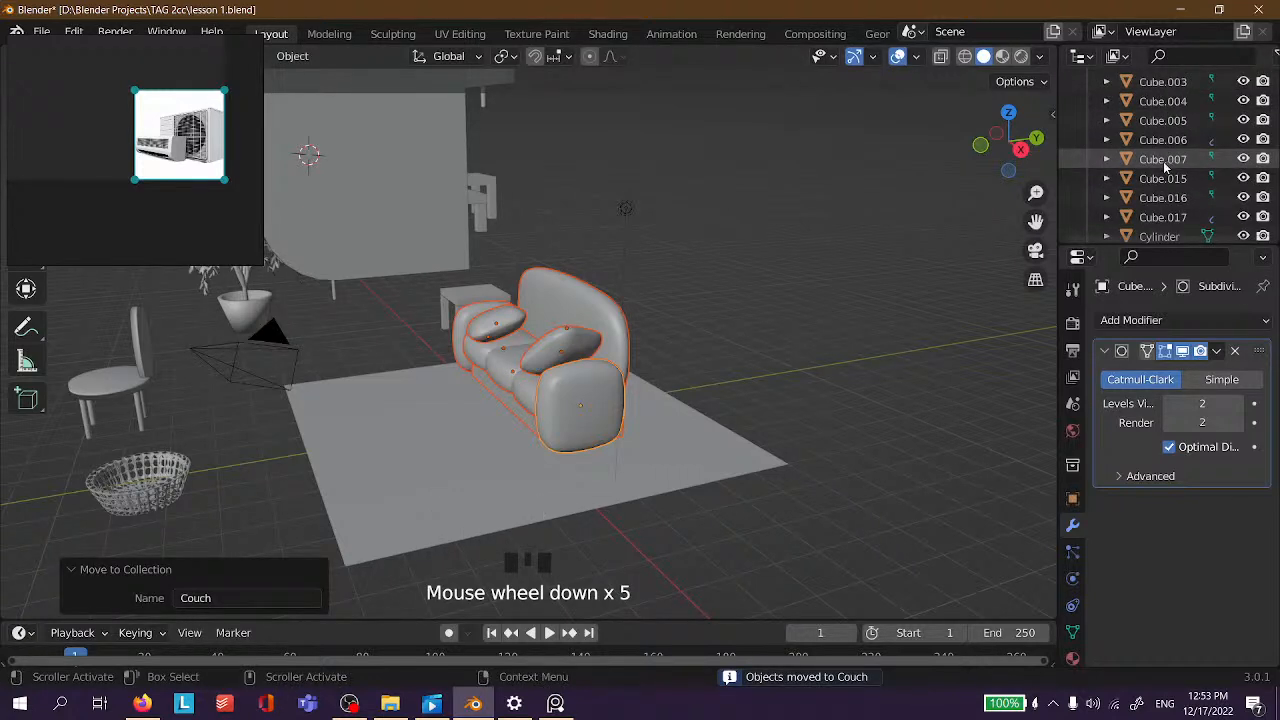
scroll(1142, 190, "down", 2)
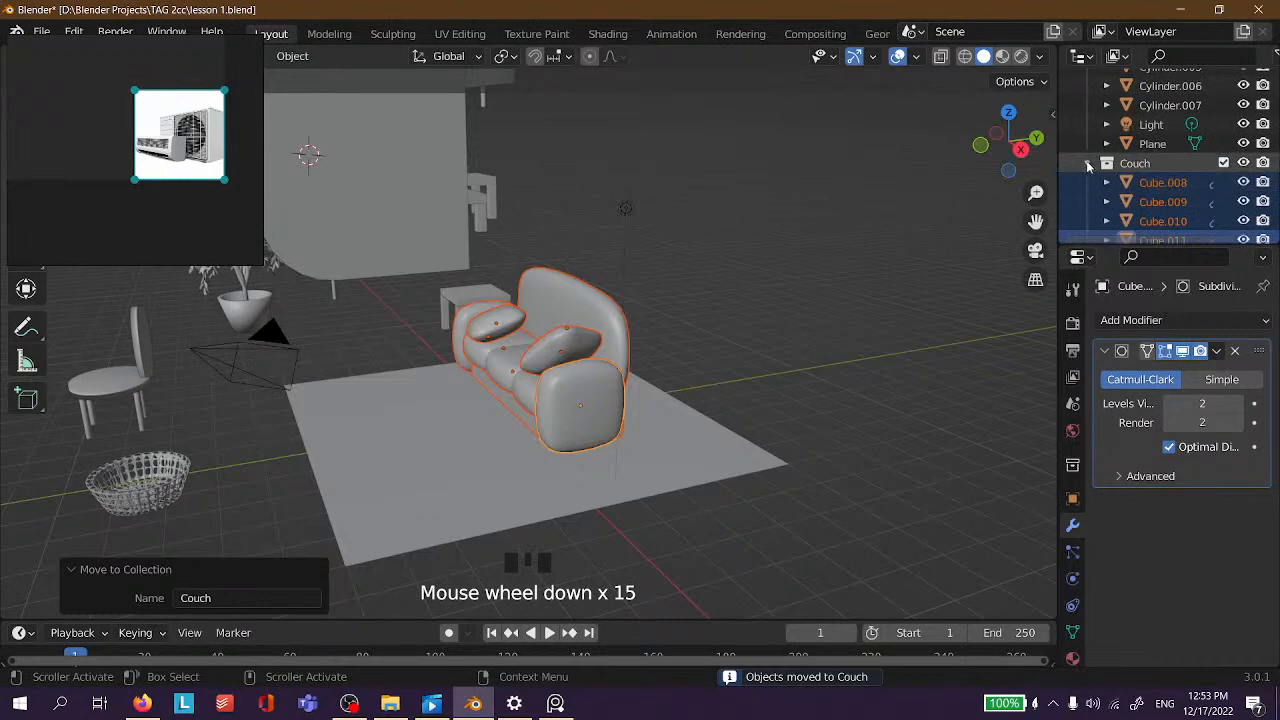
left_click(1086, 160)
left_click(1132, 207)
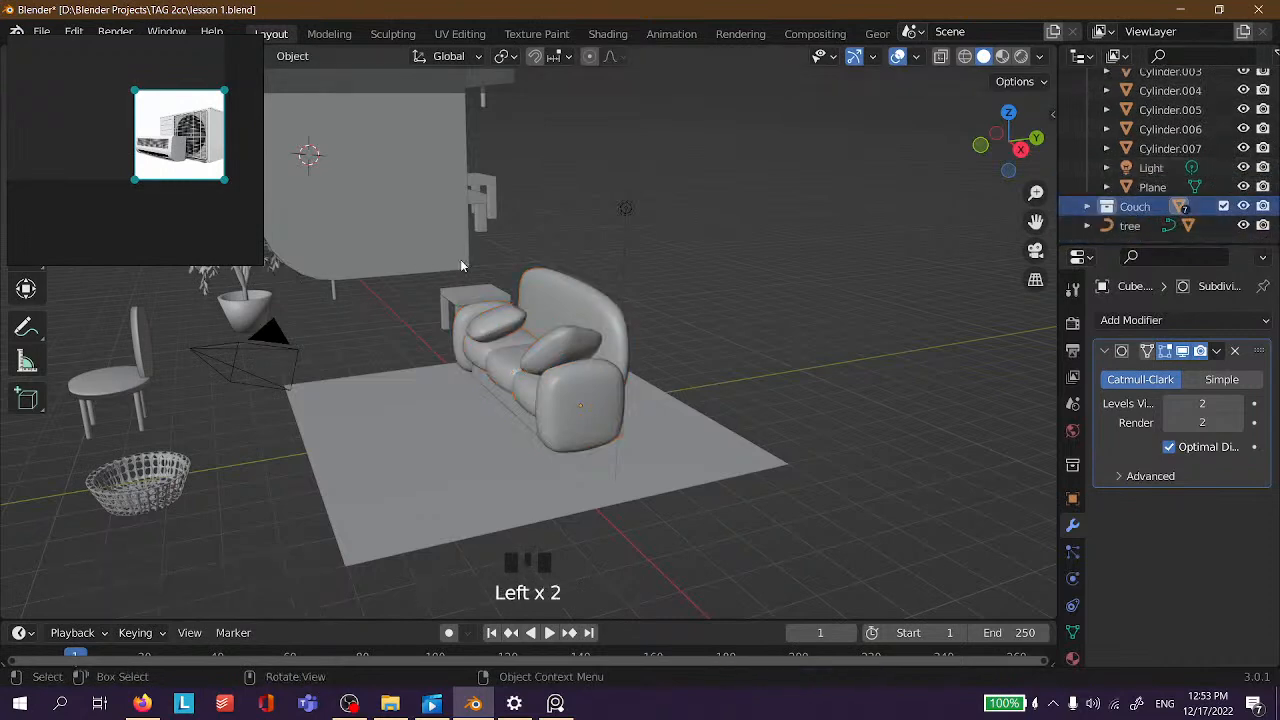
Move the air conditioner's body and wireframe grille together into a new collection named Air Conditioner.
scroll(570, 238, "down", 5)
middle_click_drag(568, 240, 604, 220)
scroll(526, 248, "up", 3)
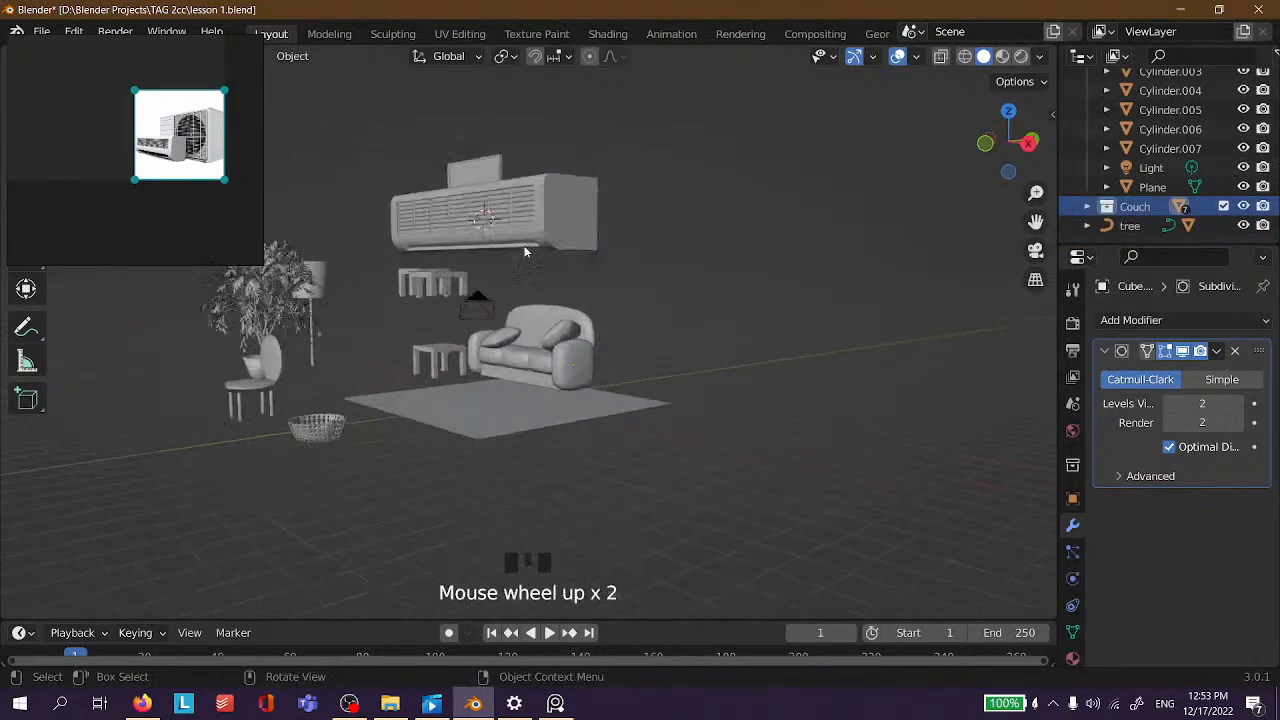
left_click(534, 153)
left_click(583, 146, "shift")
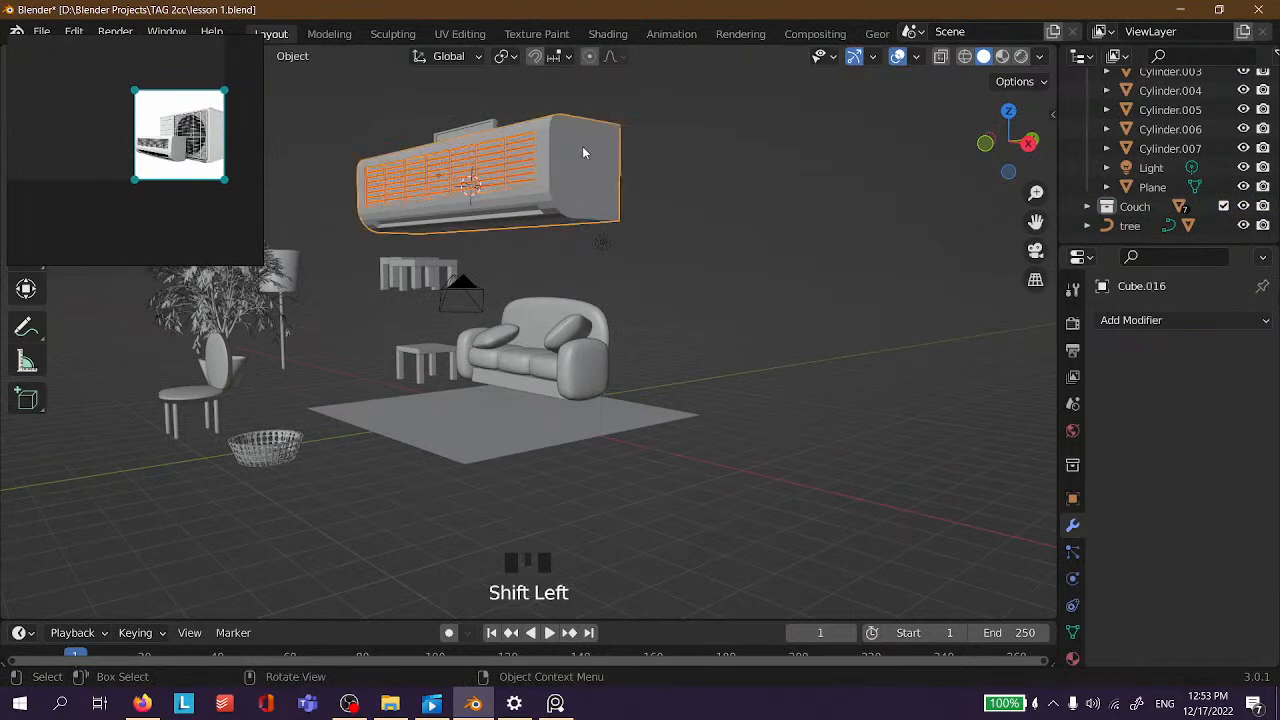
right_click(582, 146)
mouse_move(592, 152)
left_click(520, 365)
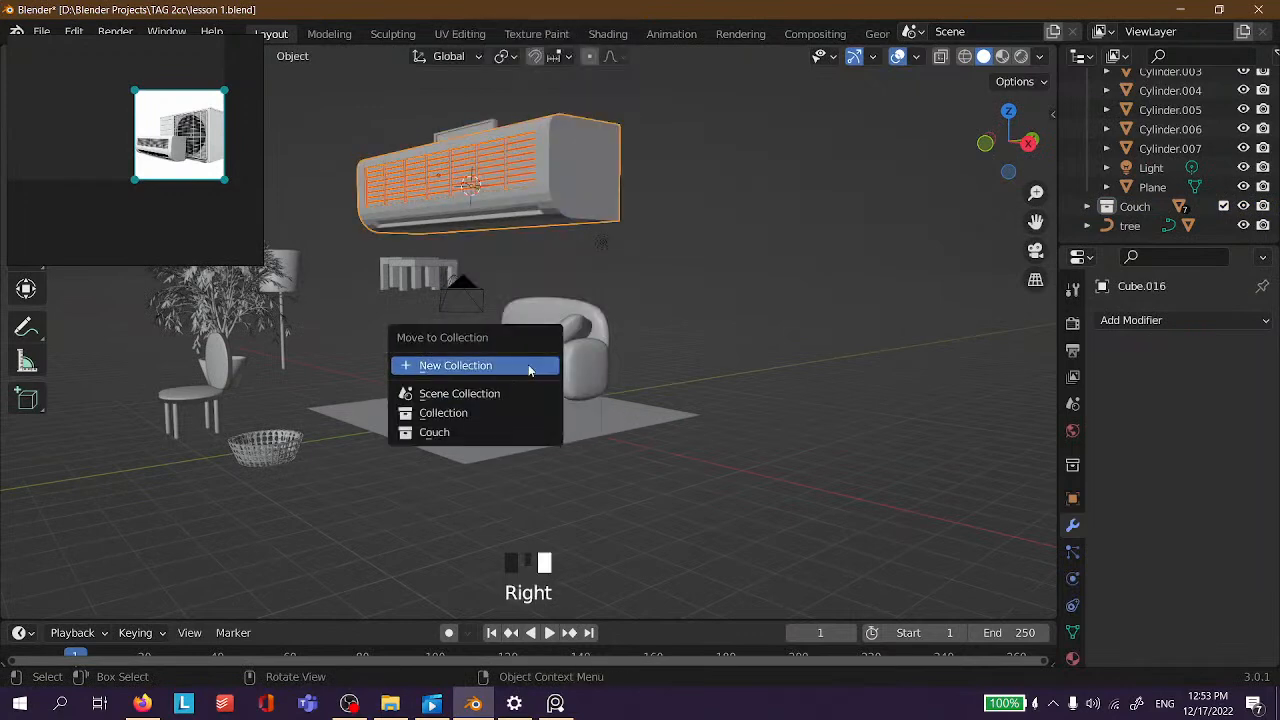
left_click(499, 369)
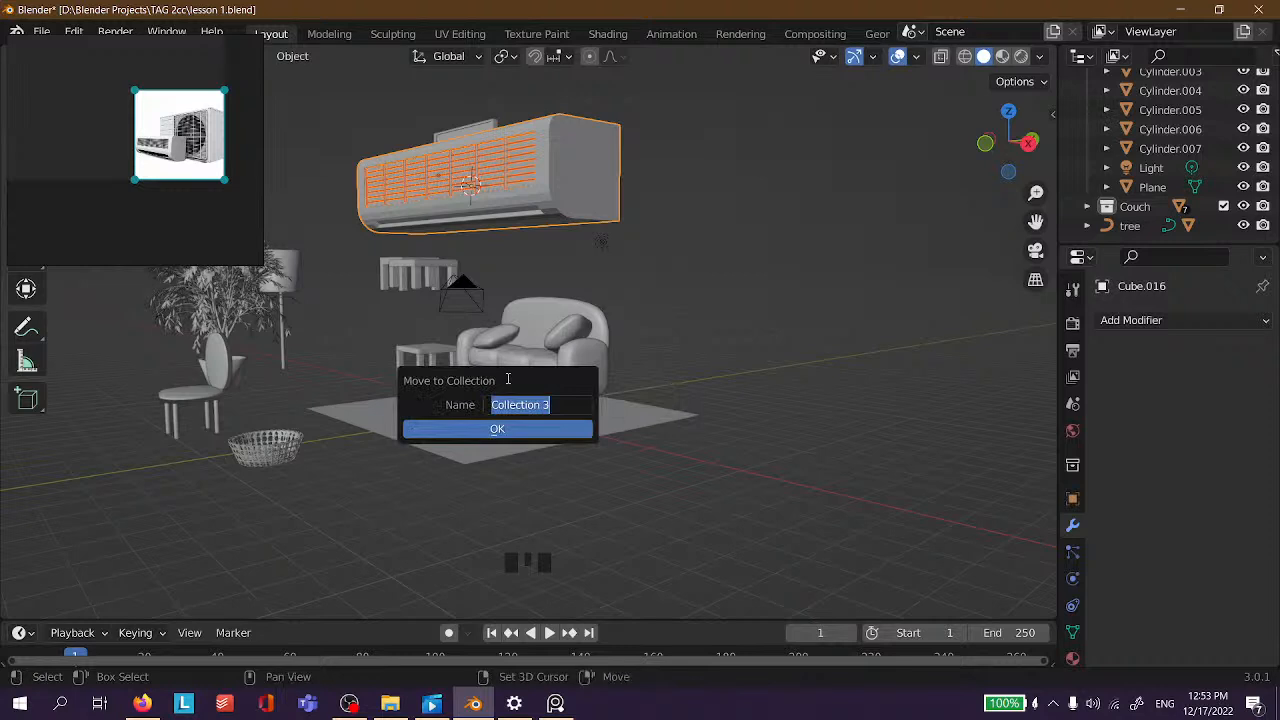
type("Air Condi")
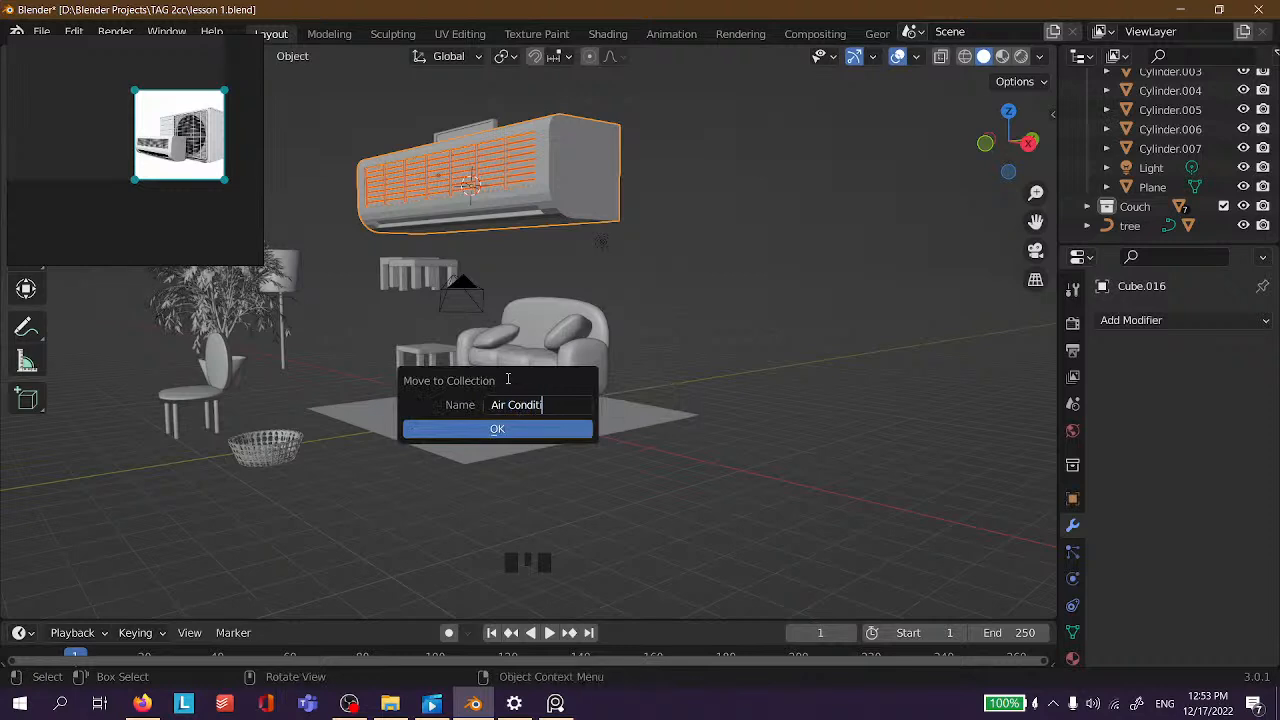
left_click(497, 429)
Select the television's screen, stand pole and round base and move them into a new collection named Television.
scroll(668, 287, "down", 2)
scroll(405, 259, "up", 4)
middle_click_drag(406, 256, 596, 283)
scroll(431, 275, "up", 2)
scroll(416, 269, "down", 6)
middle_click_drag(394, 276, 643, 421)
left_click(427, 193)
scroll(414, 208, "up", 6)
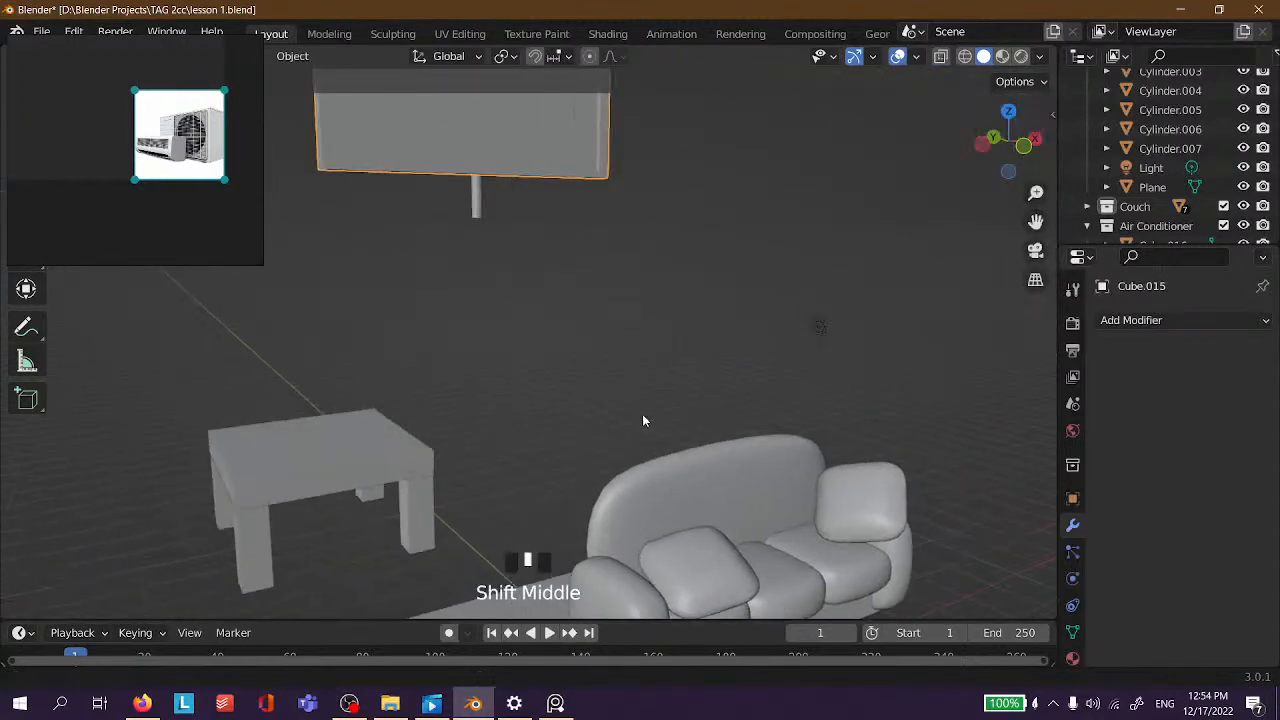
left_click(480, 208, "shift")
left_click(482, 216, "shift")
middle_click_drag(495, 235, 416, 200)
left_click(556, 155)
left_click(478, 160)
left_click(416, 205, "shift")
left_click(416, 205, "shift")
left_click(432, 161, "shift")
right_click(432, 161)
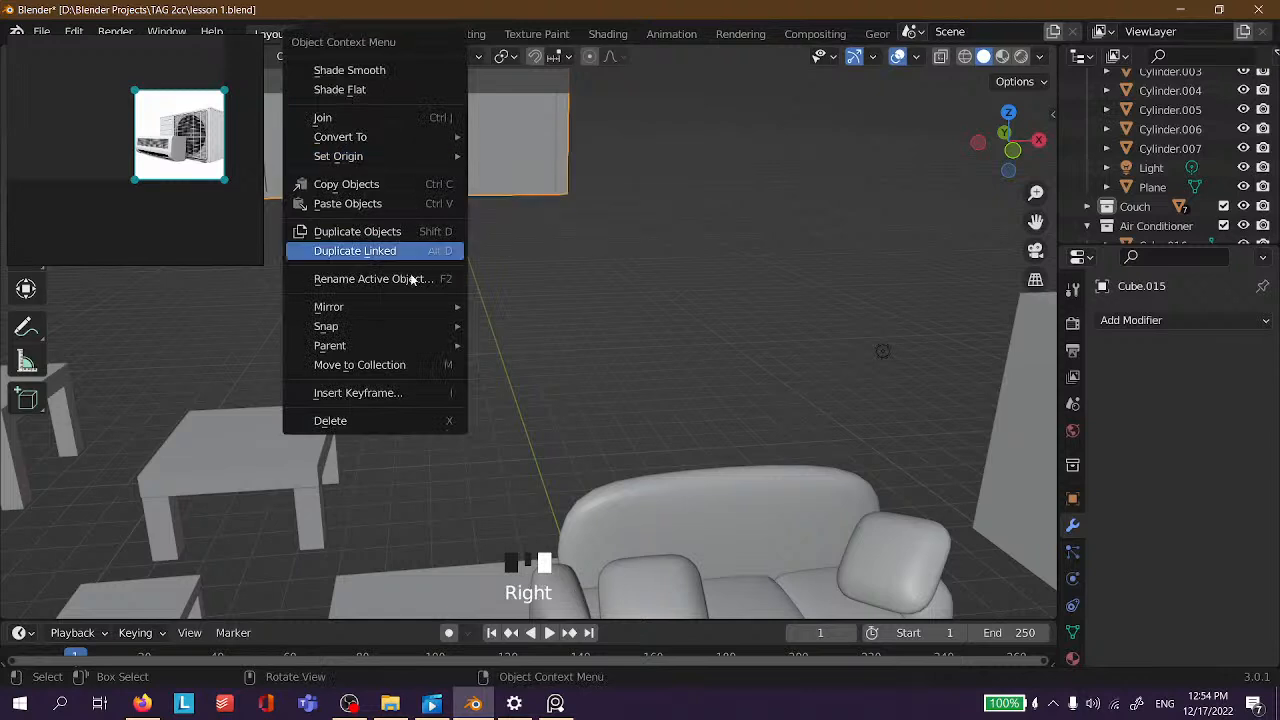
left_click(380, 365)
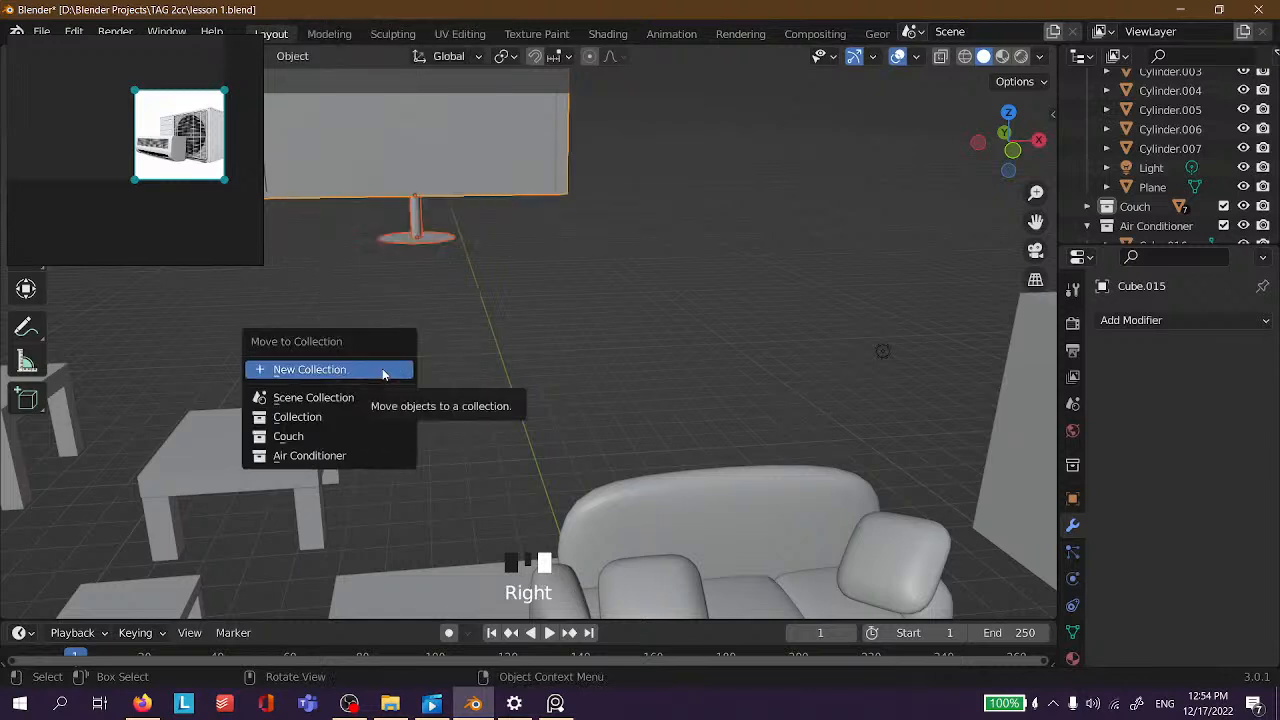
left_click(383, 369)
type("Televisio")
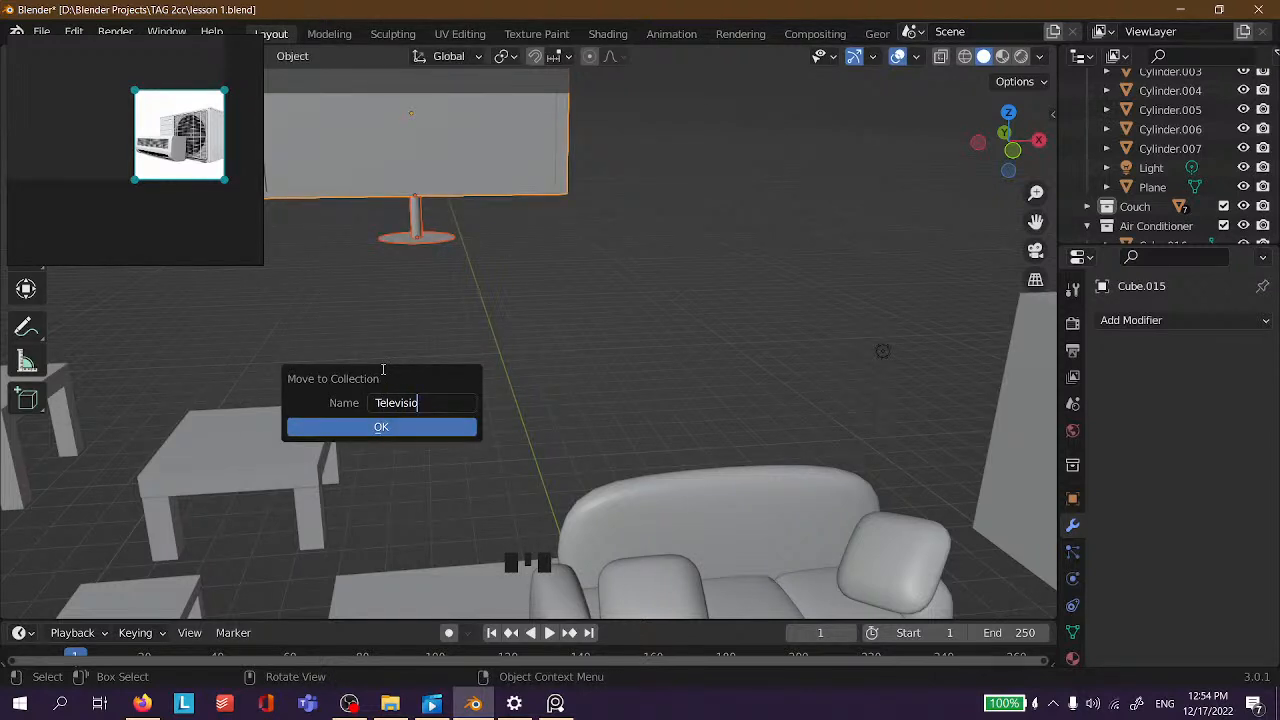
left_click(384, 430)
scroll(386, 337, "down", 6)
middle_click_drag(372, 377, 438, 437)
scroll(395, 349, "up", 3)
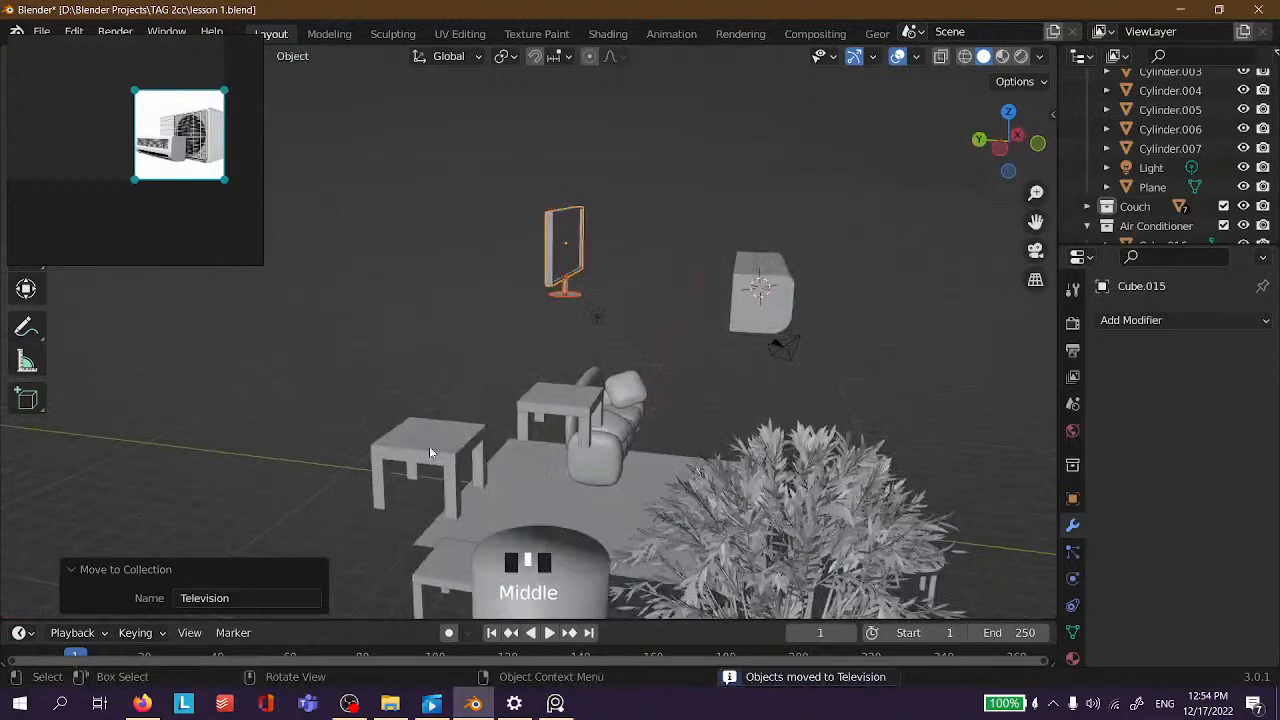
left_click(438, 437)
scroll(442, 440, "down", 2)
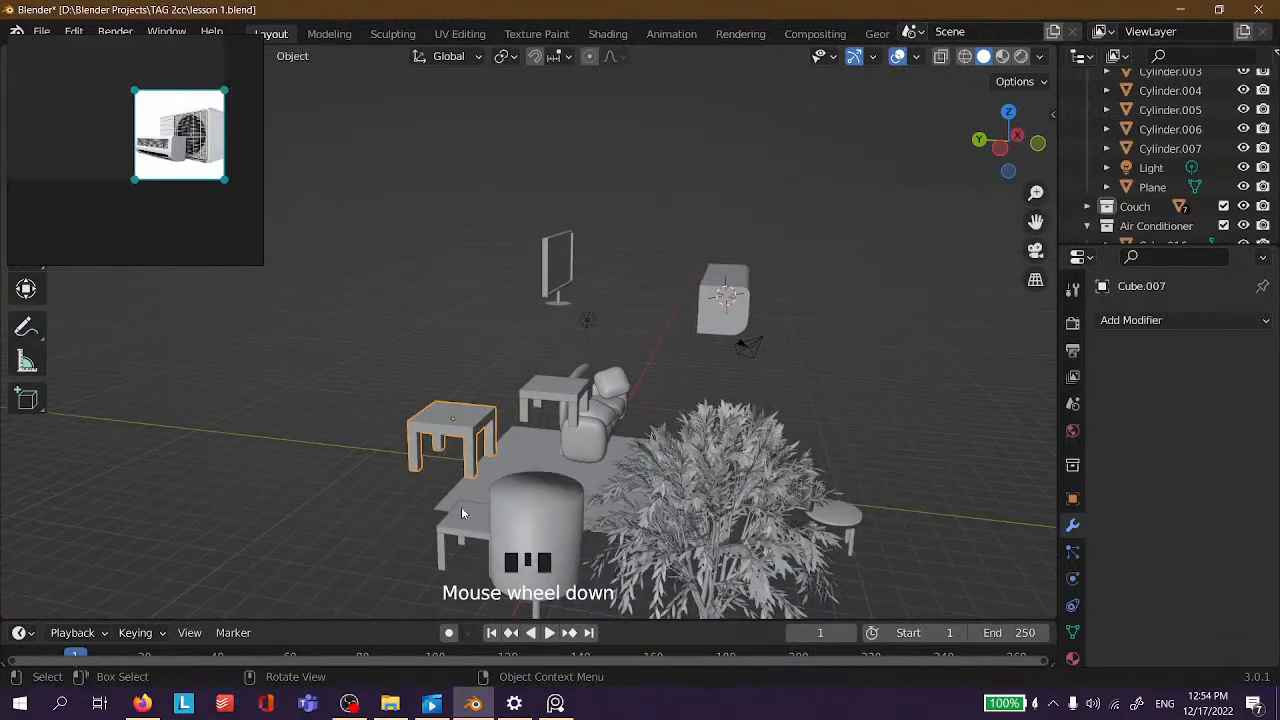
left_click(461, 504)
left_click(448, 408)
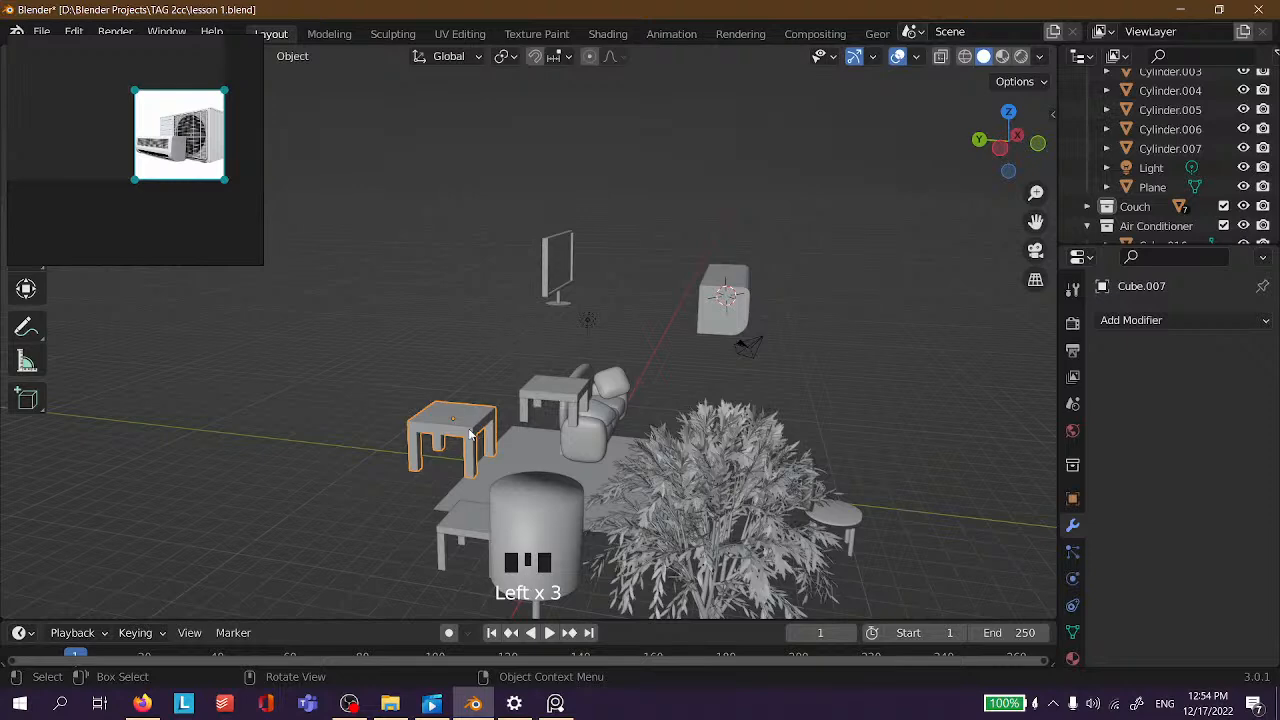
scroll(1165, 140, "down", 5)
Move the top and mirrored legs of the short, thick-legged table into a new collection named Table 2.
left_click(550, 390)
scroll(609, 380, "up", 4)
middle_click_drag(609, 380, 534, 385)
left_click(434, 386)
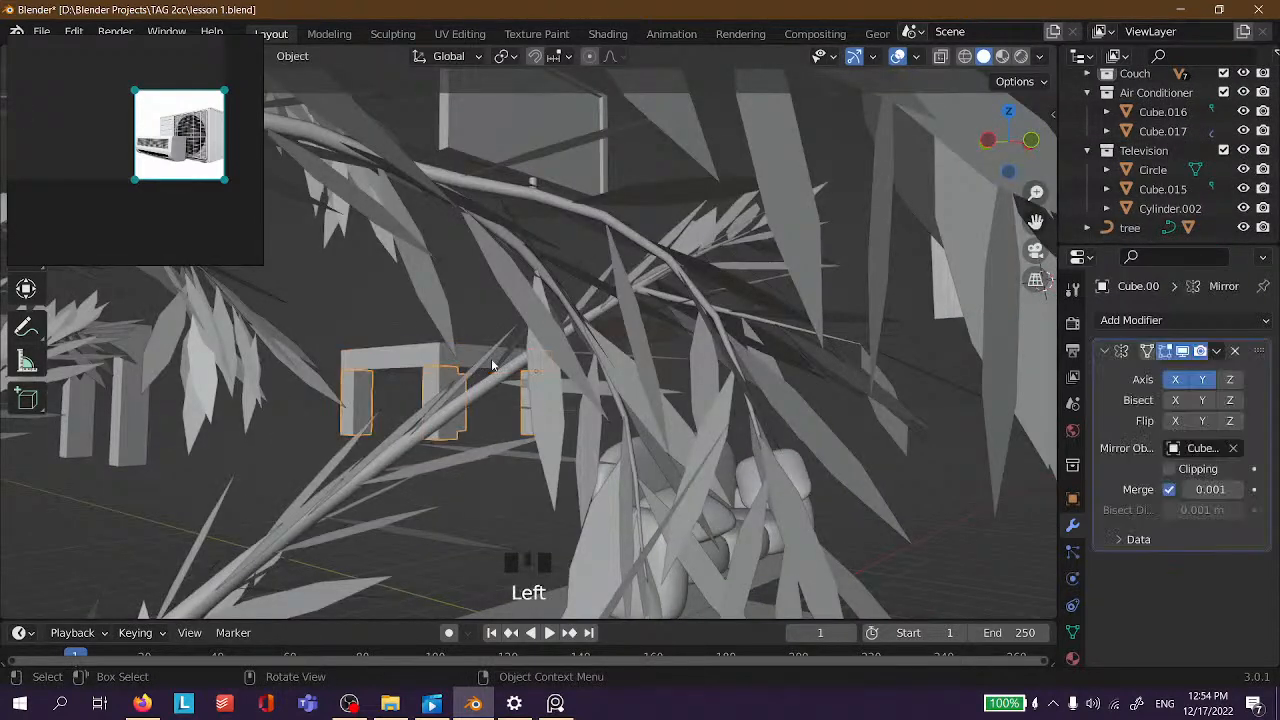
middle_click_drag(434, 386, 337, 386)
left_click(336, 388, "shift")
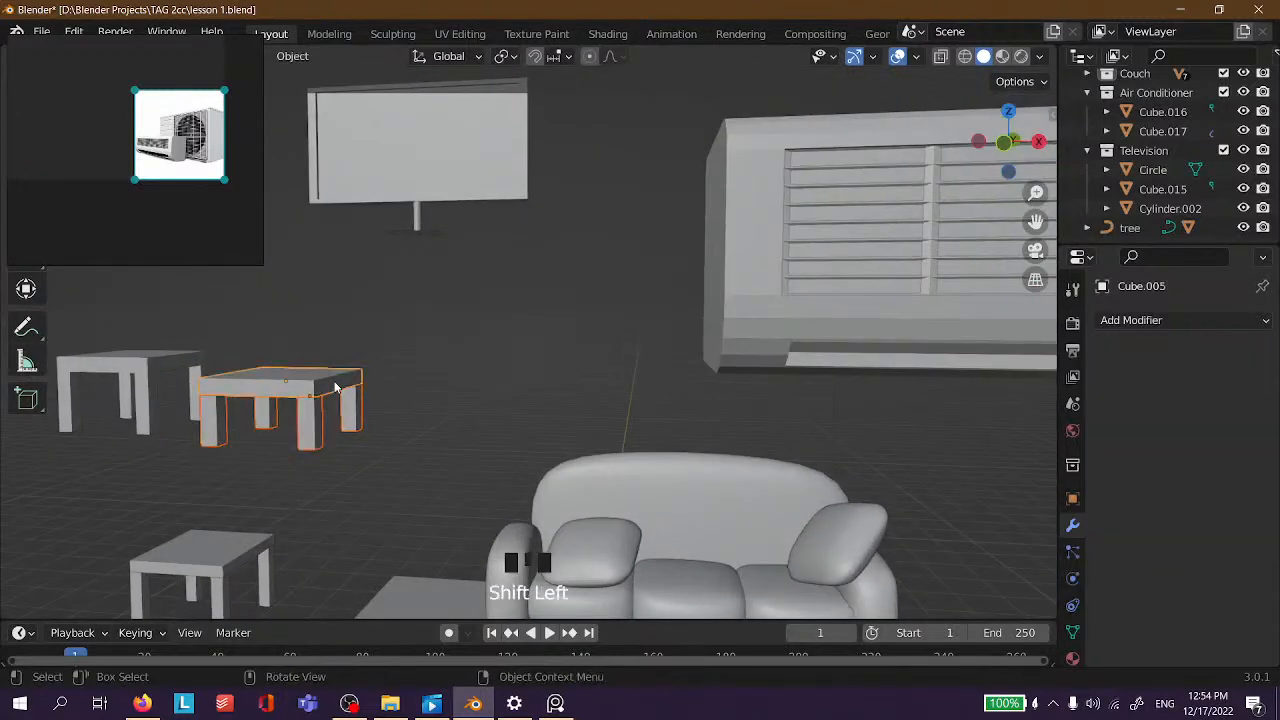
right_click(336, 388)
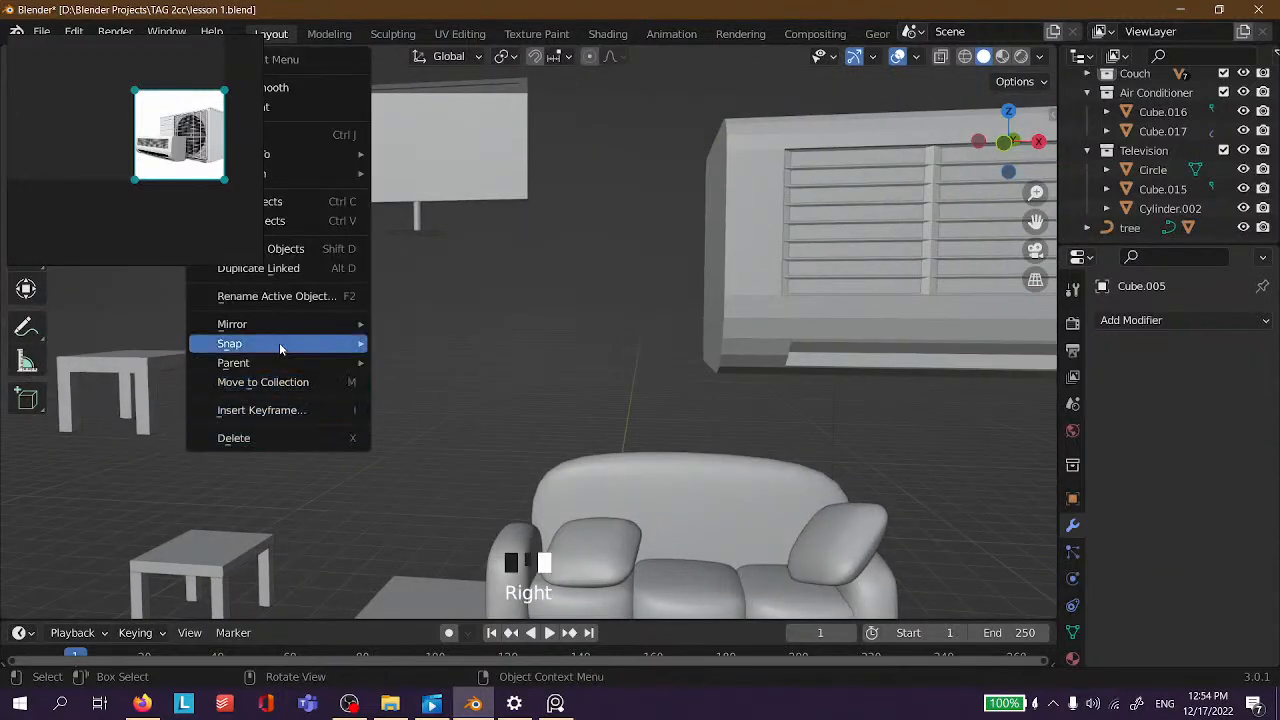
left_click(270, 382)
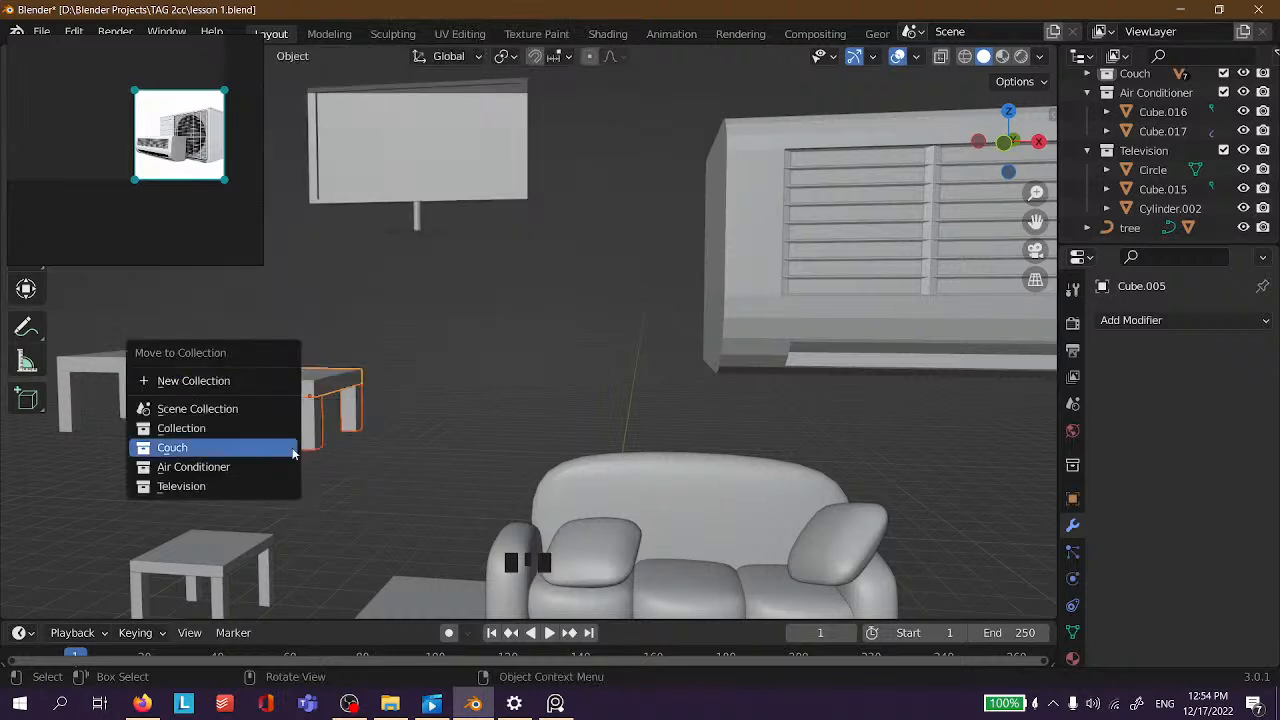
left_click(172, 377)
type("Ta")
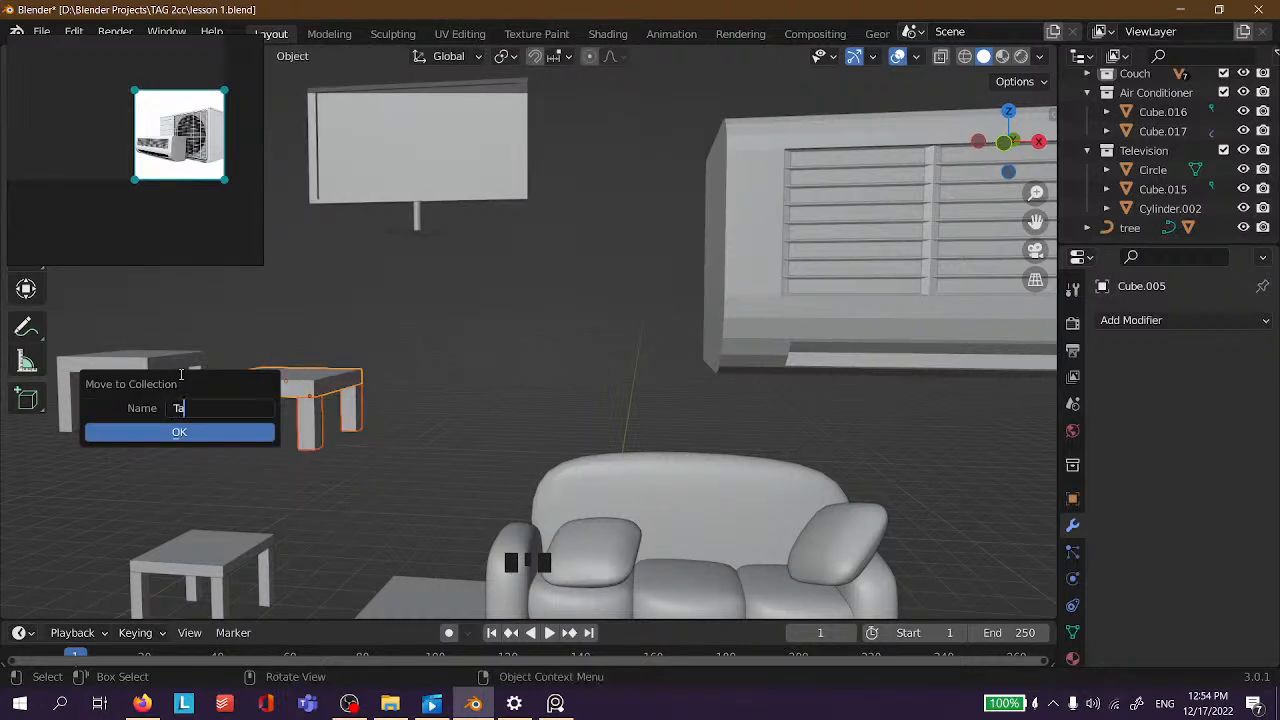
key("Return")
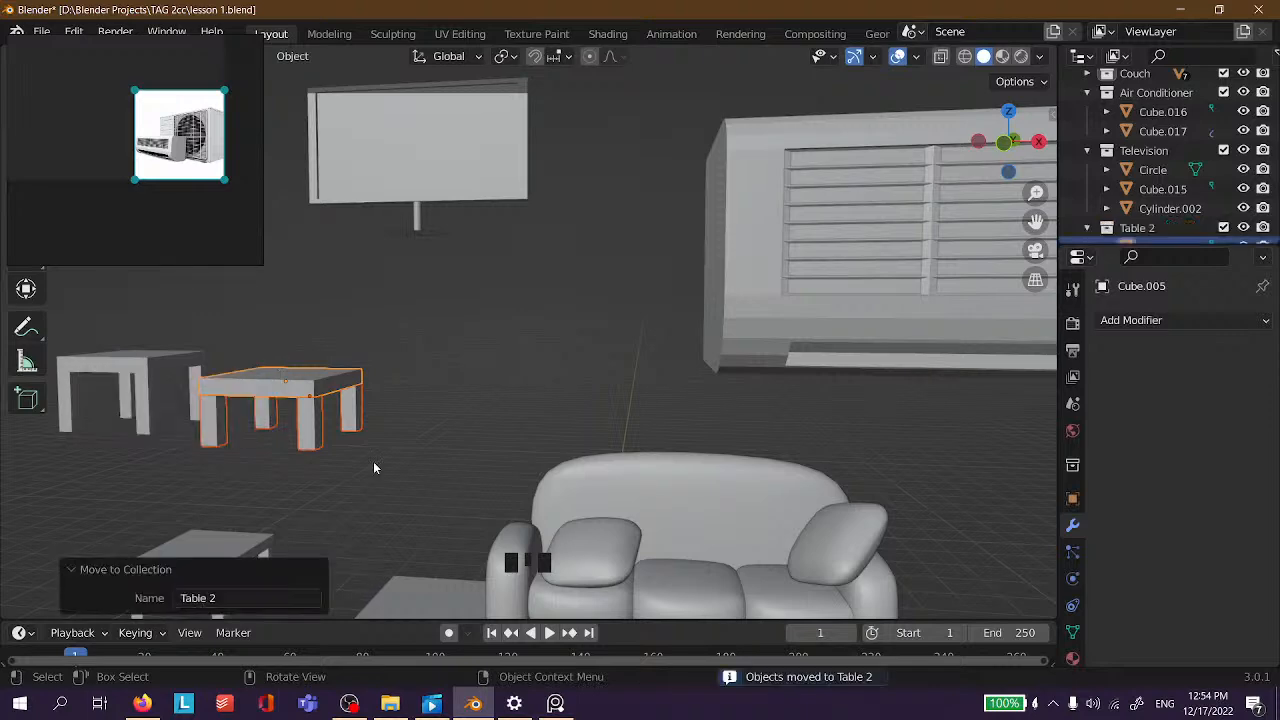
Move the tabletop and four separate legs of the table near the rug into a new collection named Table 3 and save the file.
scroll(376, 573, "down", 4)
left_click(376, 406)
left_click(325, 472)
scroll(331, 478, "up", 3)
middle_click_drag(335, 475, 461, 382, "shift")
scroll(396, 411, "up", 4)
mouse_move(396, 411)
middle_mouse_down()
mouse_move(466, 392)
mouse_move(334, 440)
mouse_move(335, 384)
mouse_move(394, 480)
mouse_move(389, 400)
middle_mouse_up()
left_click(282, 410, "shift")
left_click(395, 415, "shift")
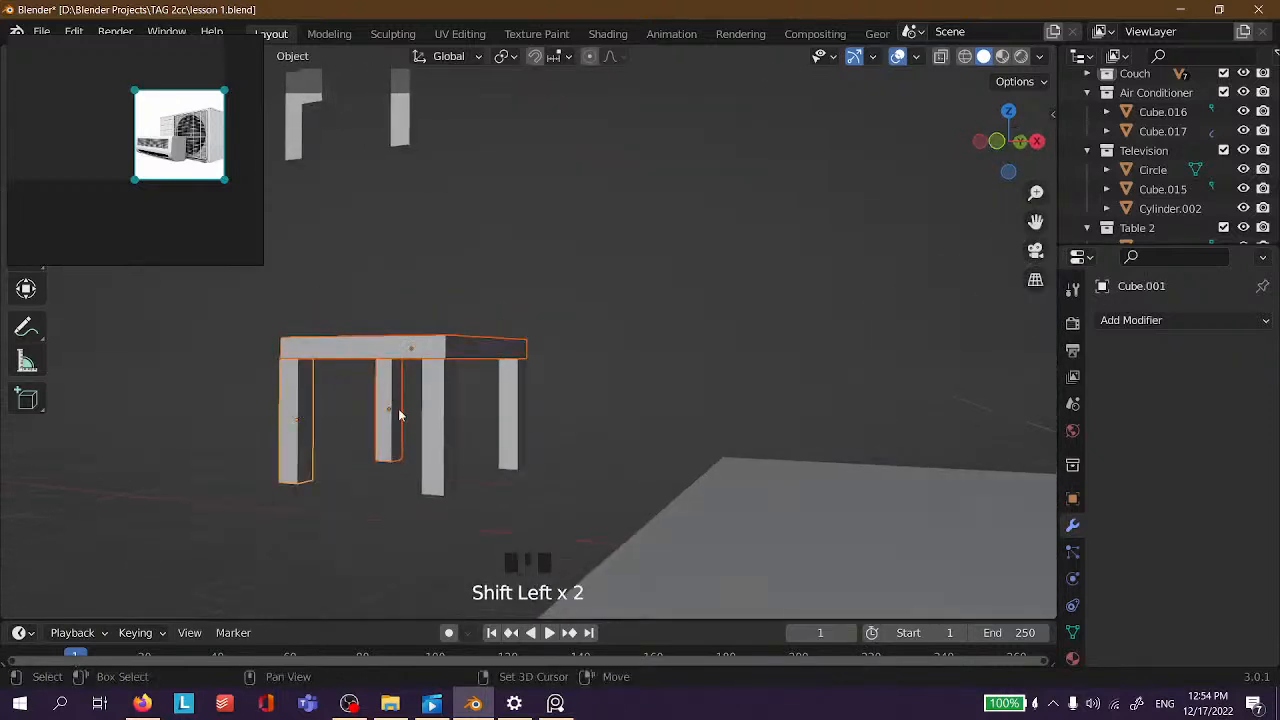
left_click(437, 406, "shift")
left_click(519, 390, "shift")
right_click(450, 310)
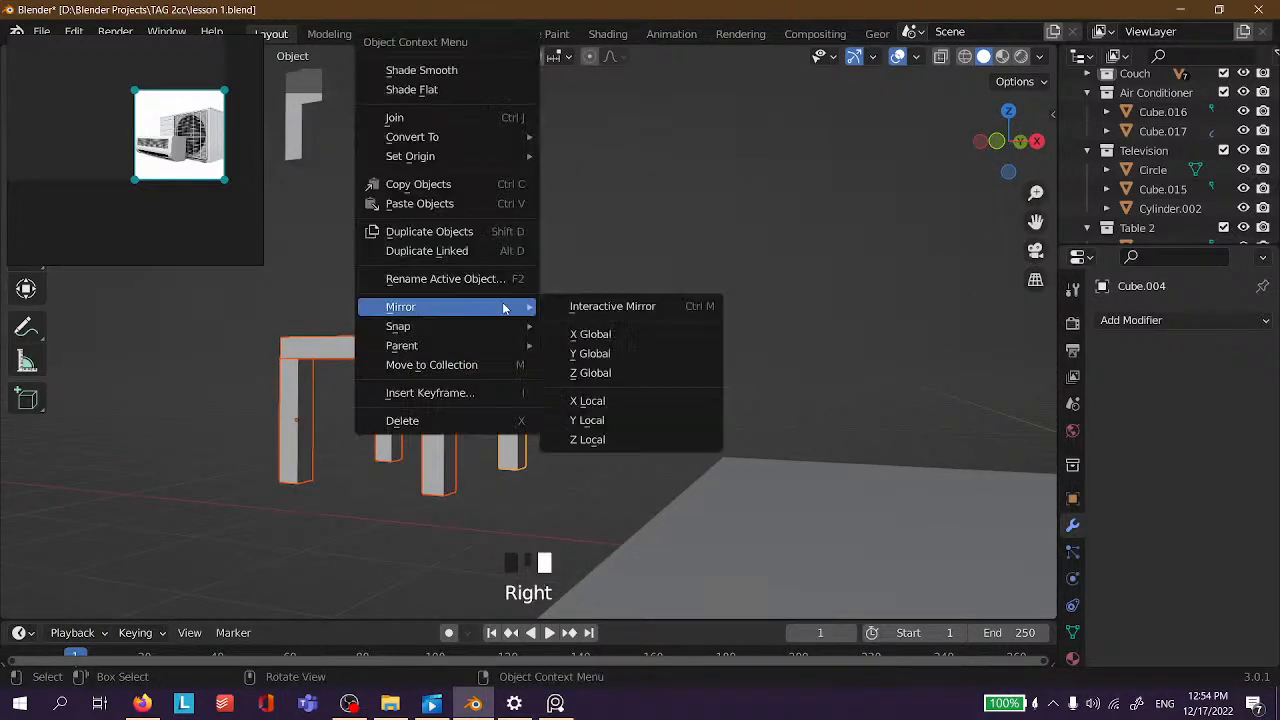
left_click(465, 376)
left_click(440, 369)
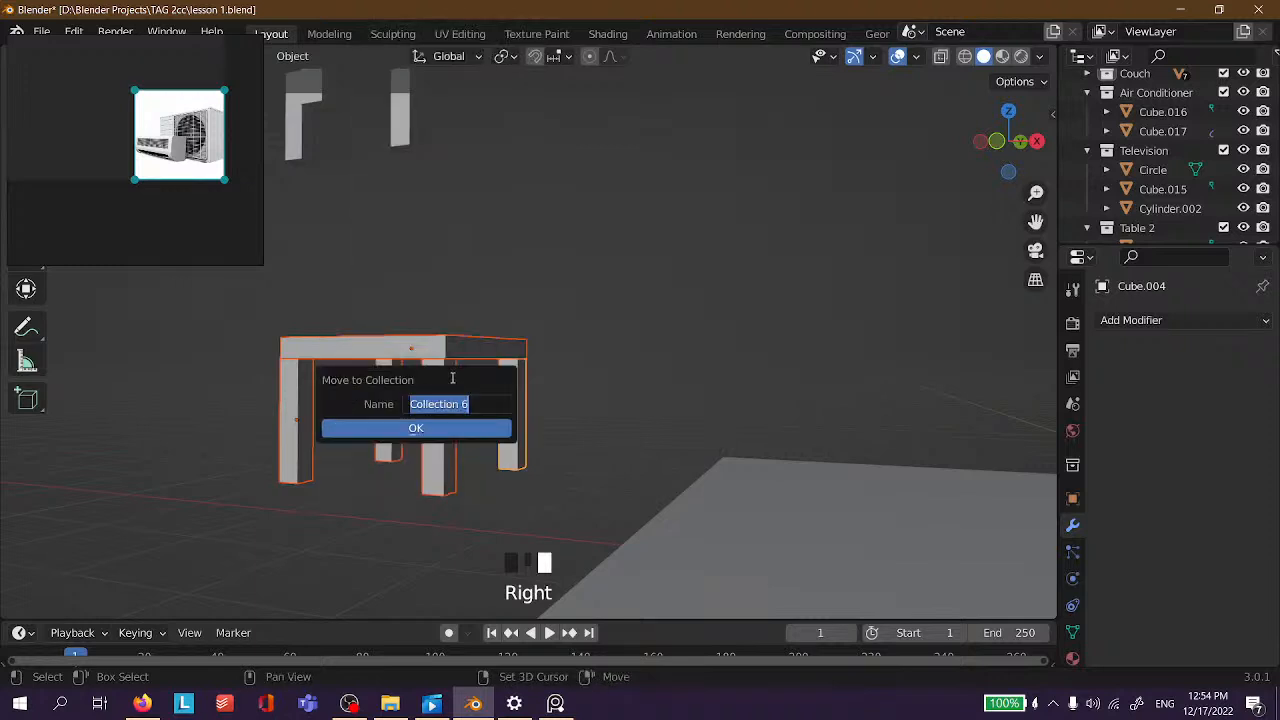
type("Table 3")
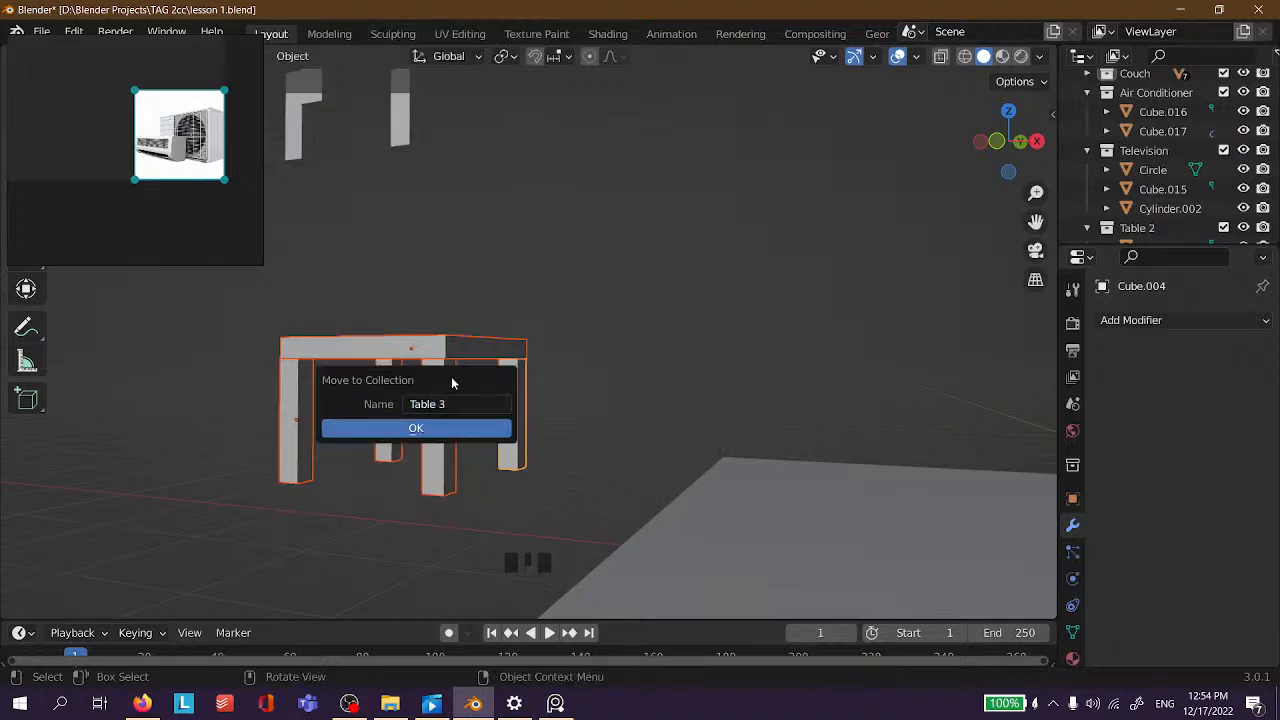
left_click(416, 428)
left_click(517, 286)
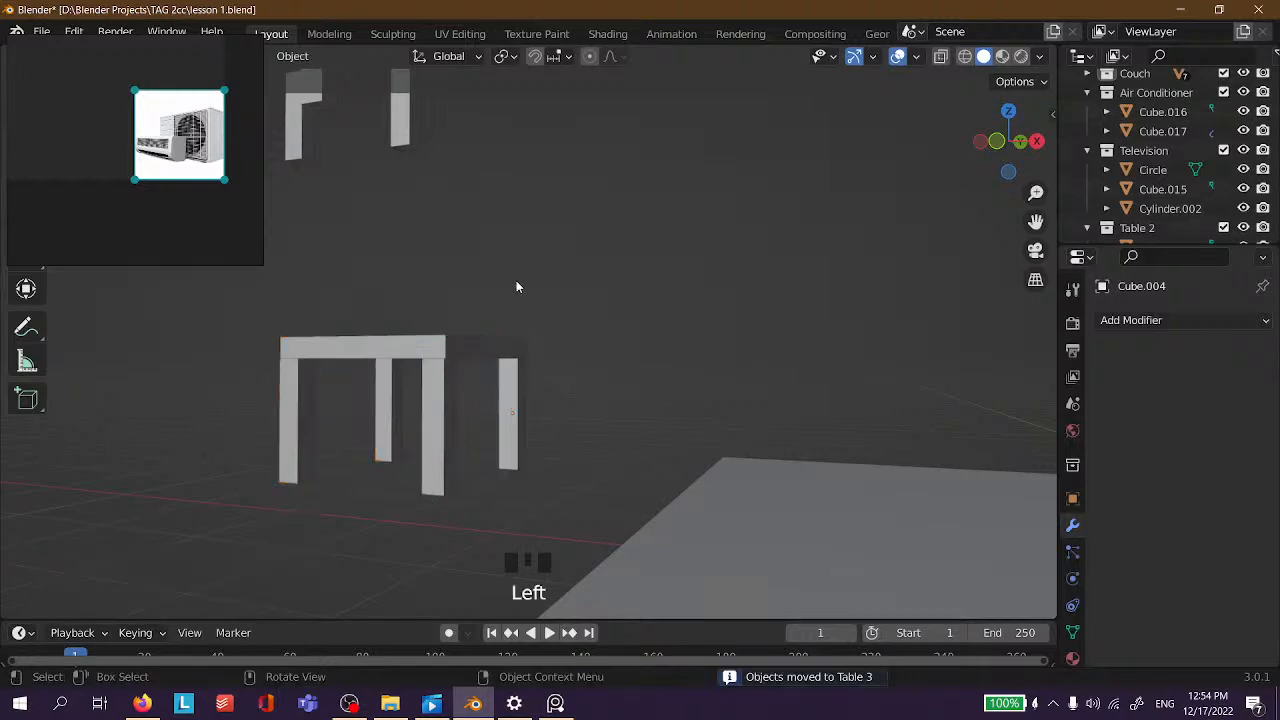
key("ctrl+s")
Move the round chair's legs, seat and backrest into a new collection named Chair.
scroll(517, 282, "down", 4)
middle_click_drag(471, 309, 512, 366)
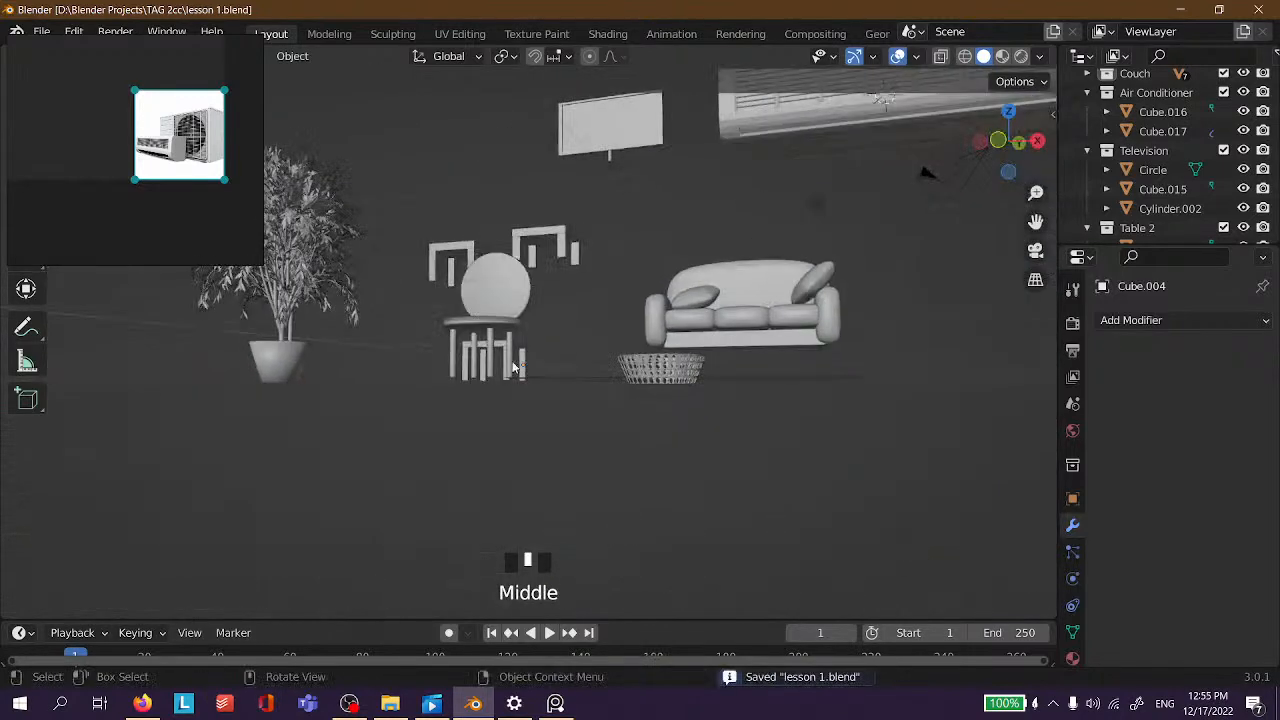
scroll(508, 360, "up", 3)
left_click(371, 335)
middle_click_drag(371, 335, 439, 373)
scroll(445, 407, "down", 2)
left_click(494, 416, "shift")
left_click(500, 359, "shift")
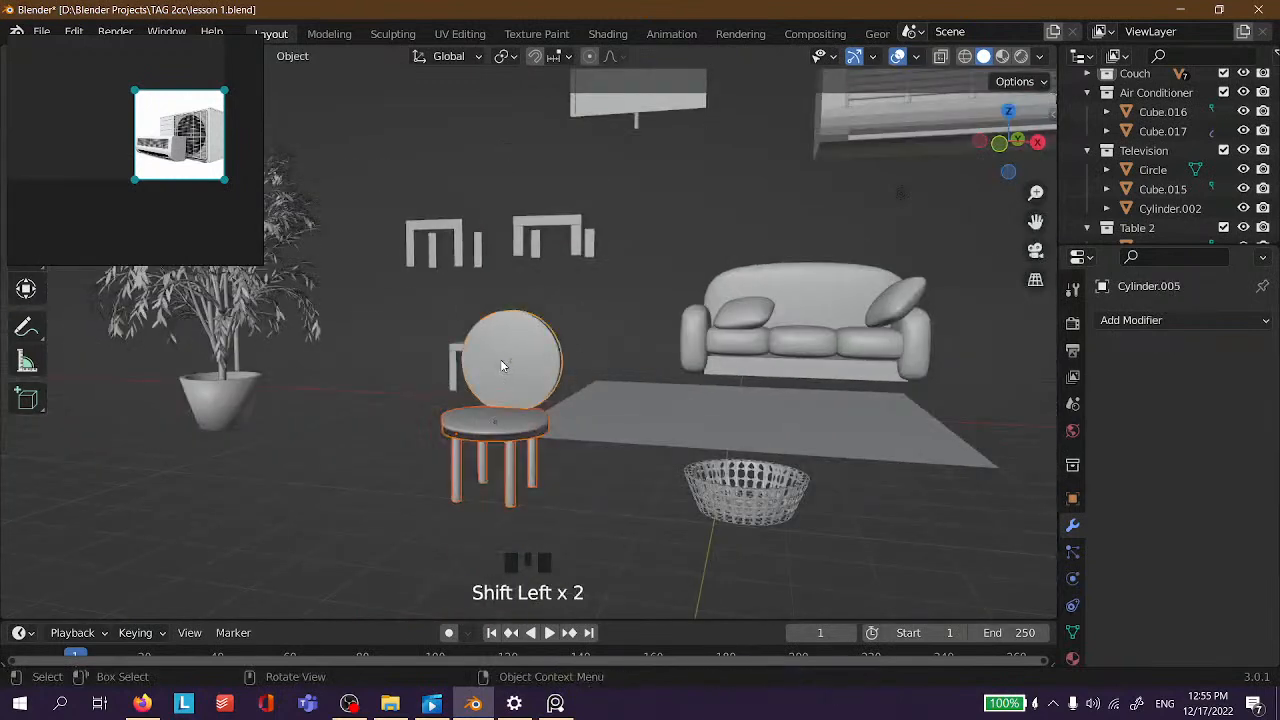
right_click(501, 365)
left_click(501, 365)
left_click(500, 361)
type("Chair")
key("Return")
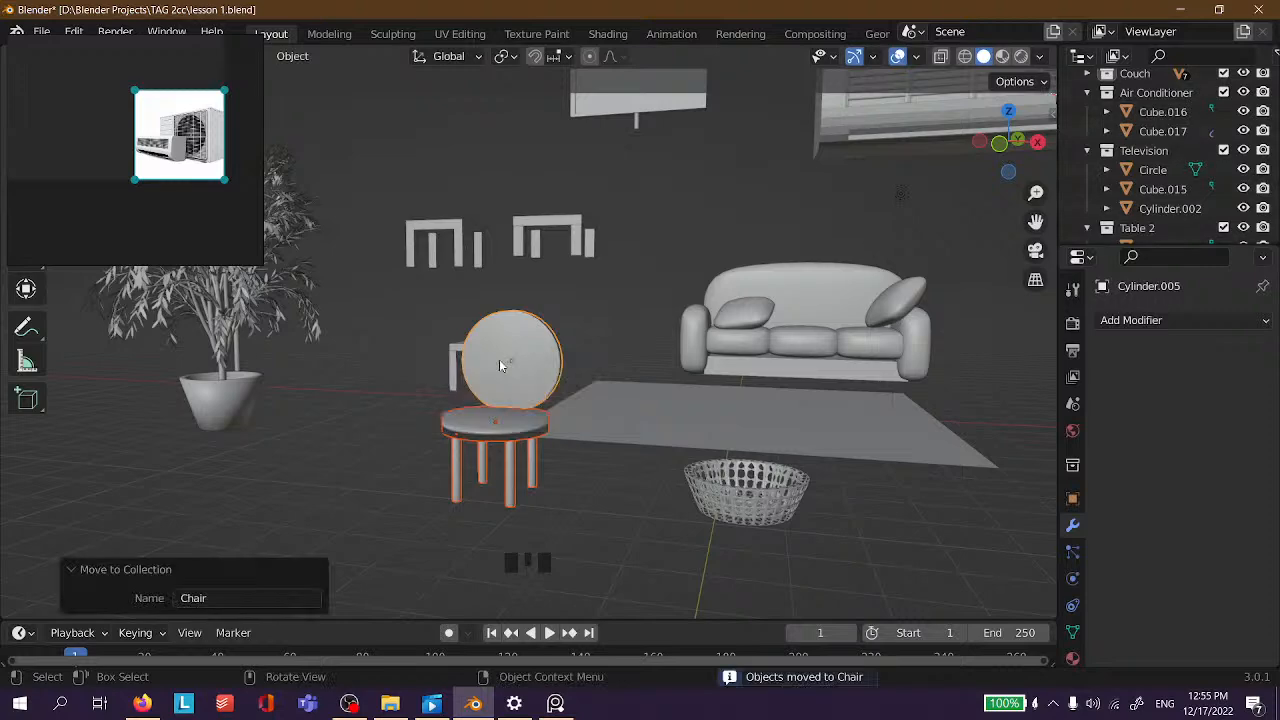
Move the floor lamp's shade and pole into a new collection named Lamp and save the file.
scroll(340, 384, "down", 4)
left_click(266, 387)
middle_click_drag(266, 387, 425, 362)
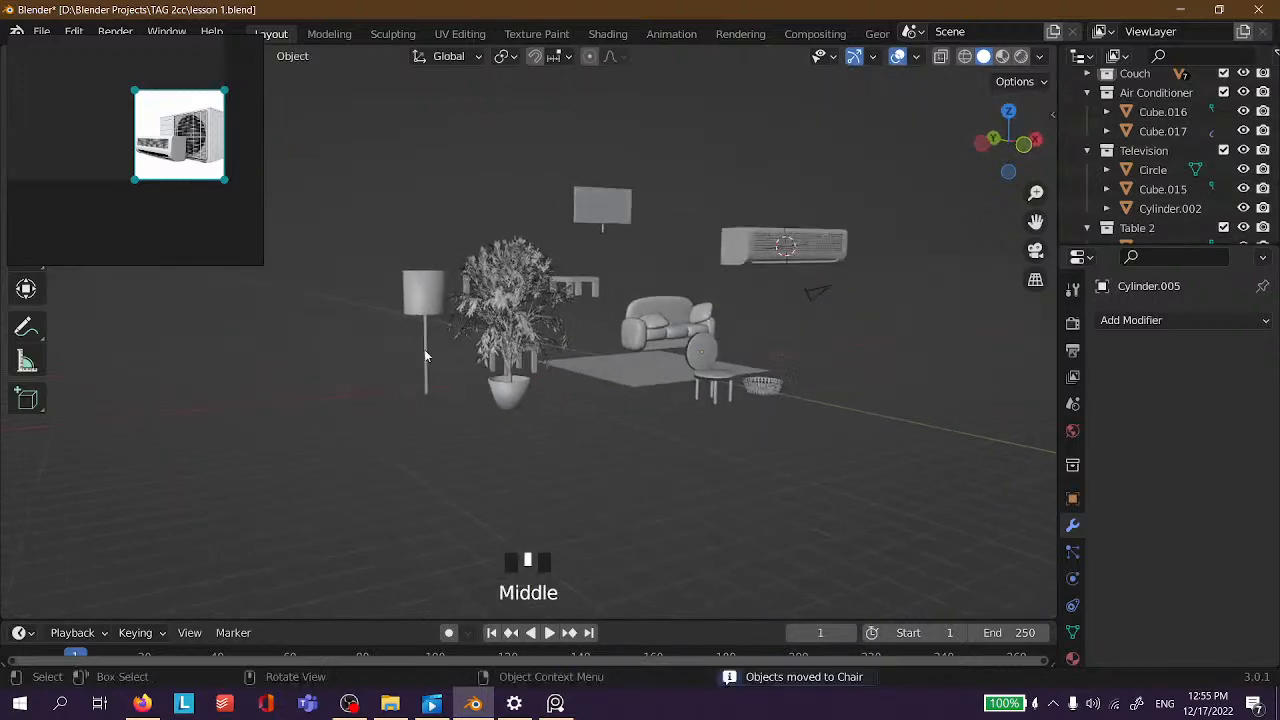
left_click(423, 294, "shift")
right_click(422, 296)
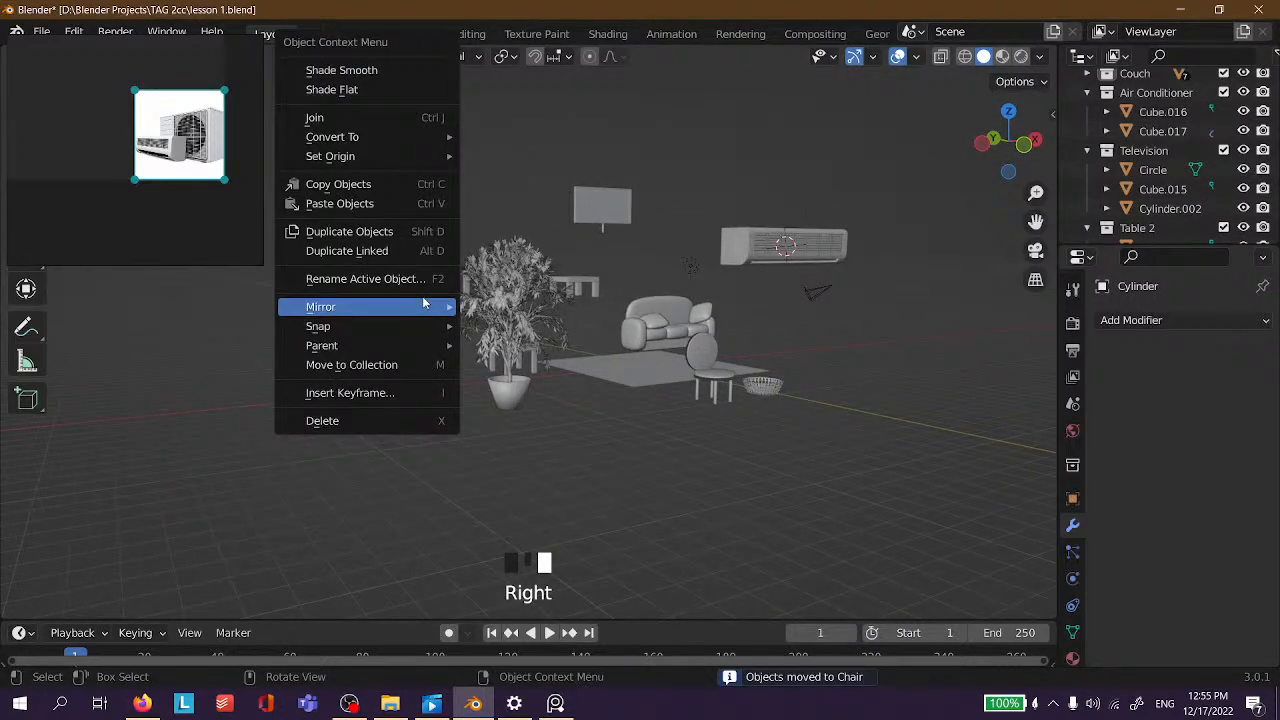
left_click(335, 364)
left_click(271, 357)
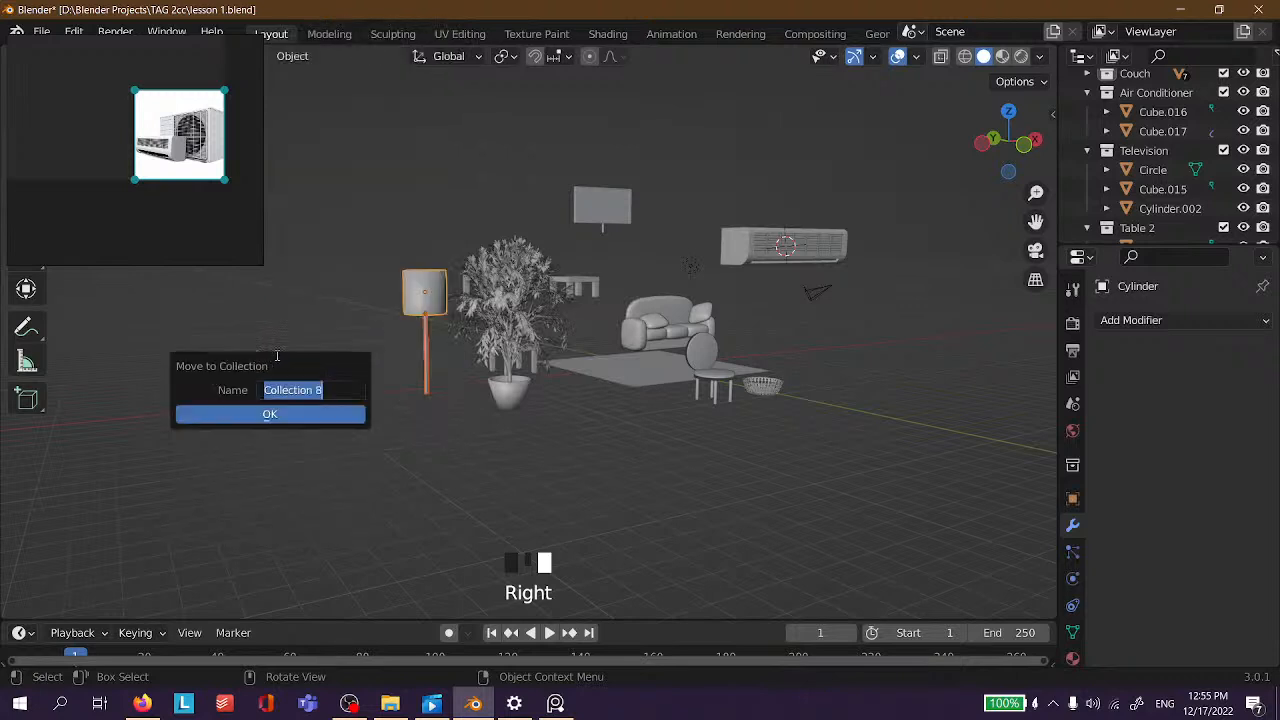
type("Lamp")
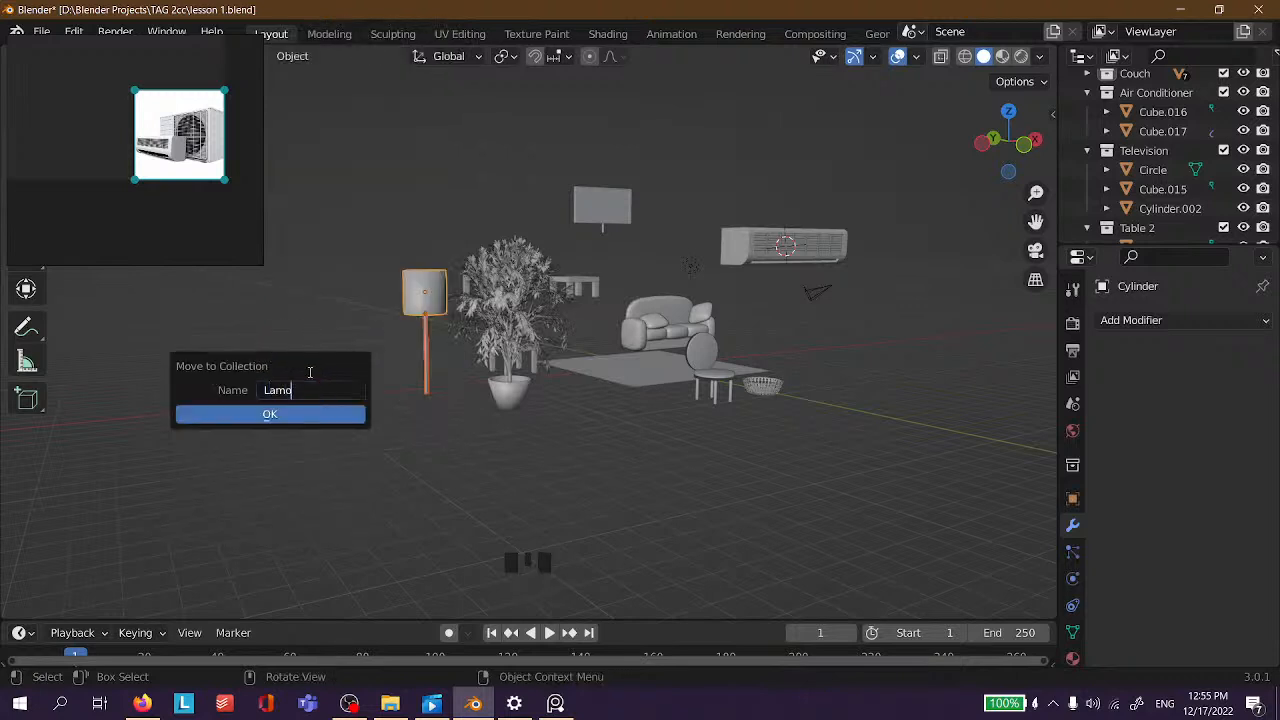
left_click(314, 413)
key("ctrl+s")
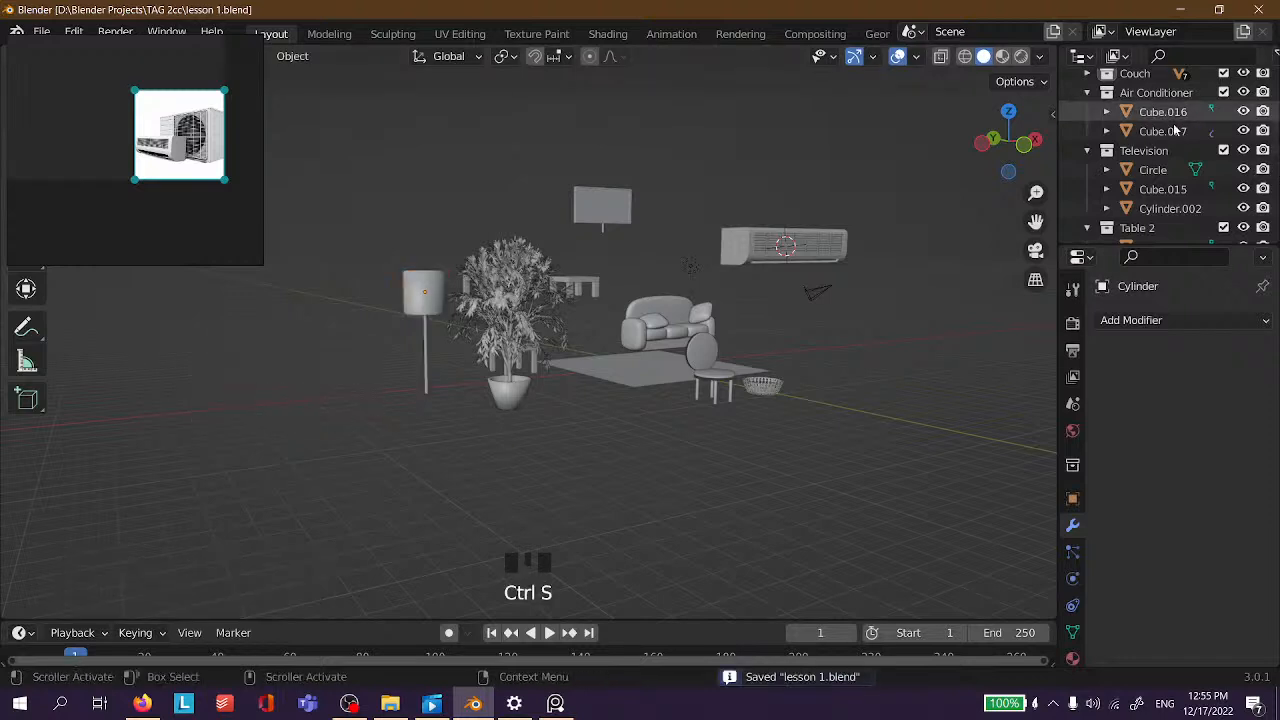
Collapse the Air Conditioner, Television, Table 2, Table 3, Chair and Lamp collections in the outliner.
left_click(1095, 140)
left_click(1095, 140)
left_click(1095, 141)
left_click(1092, 150)
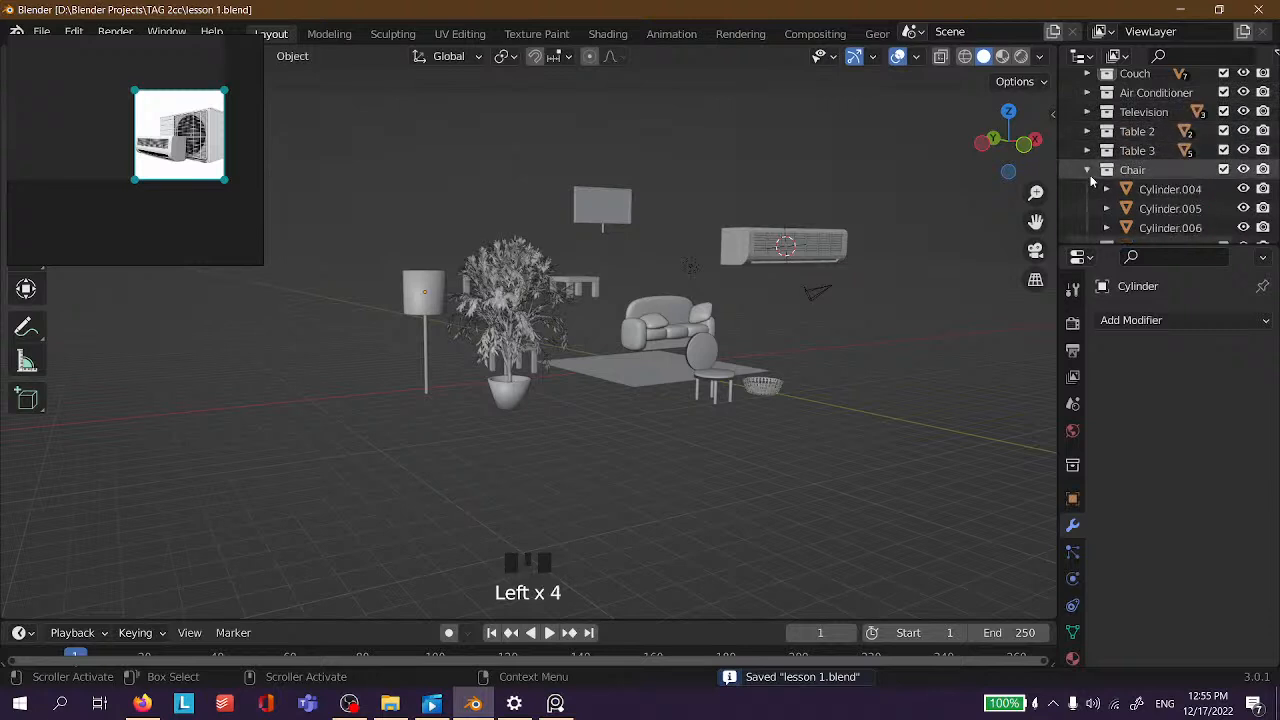
left_click(1092, 170)
left_click(1093, 189)
scroll(1098, 200, "up", 9)
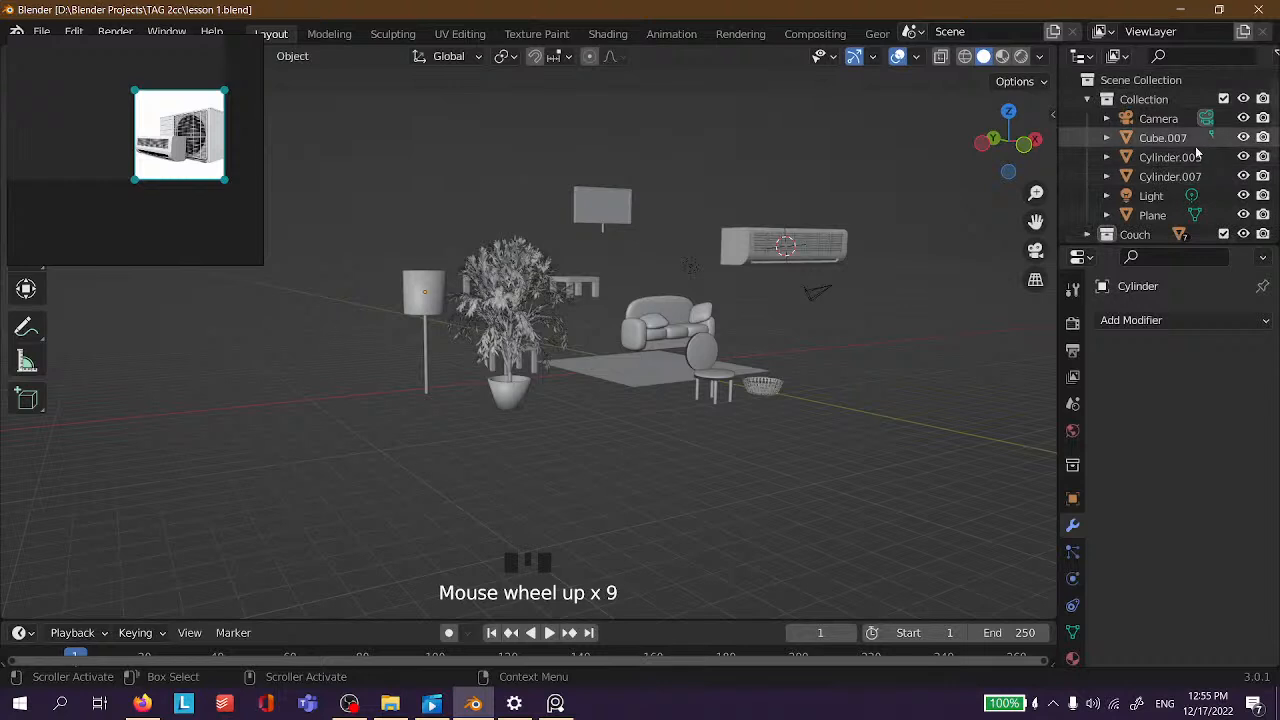
scroll(1192, 150, "down", 5)
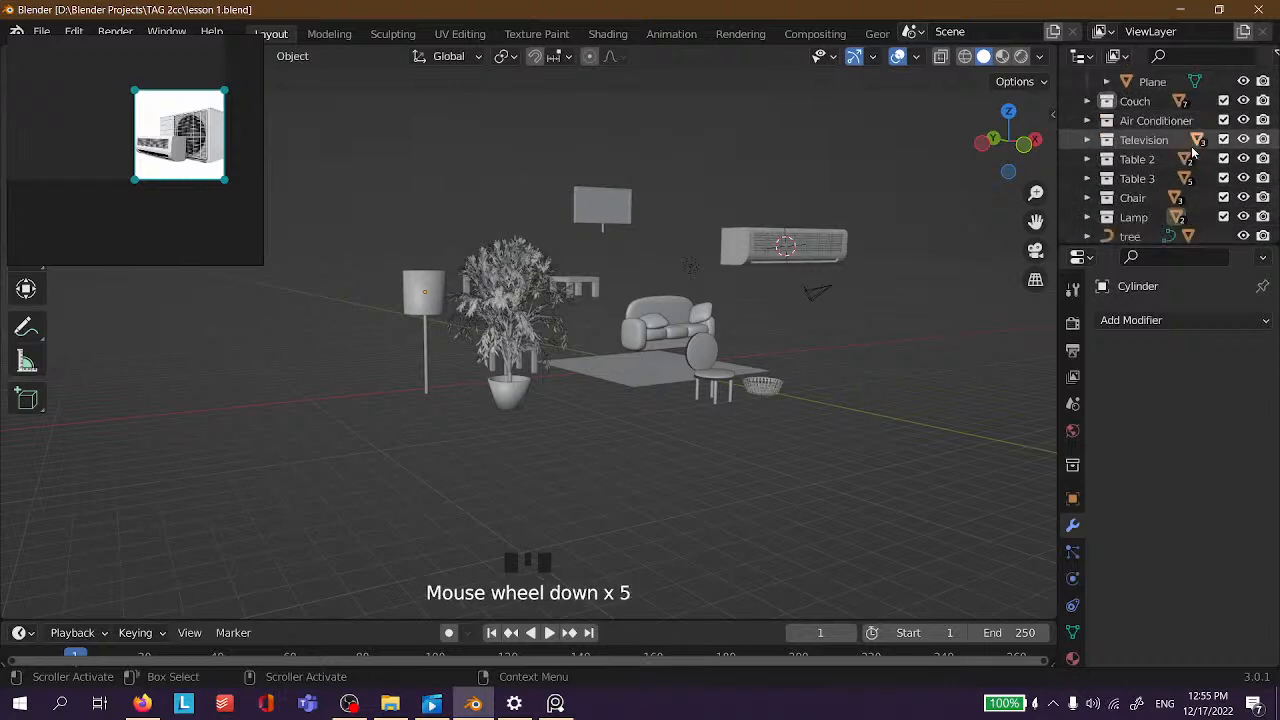
Exclude the Couch, Air Conditioner, Television, Table 2, Table 3, Chair and Lamp collections from the view layer.
left_click(1223, 101)
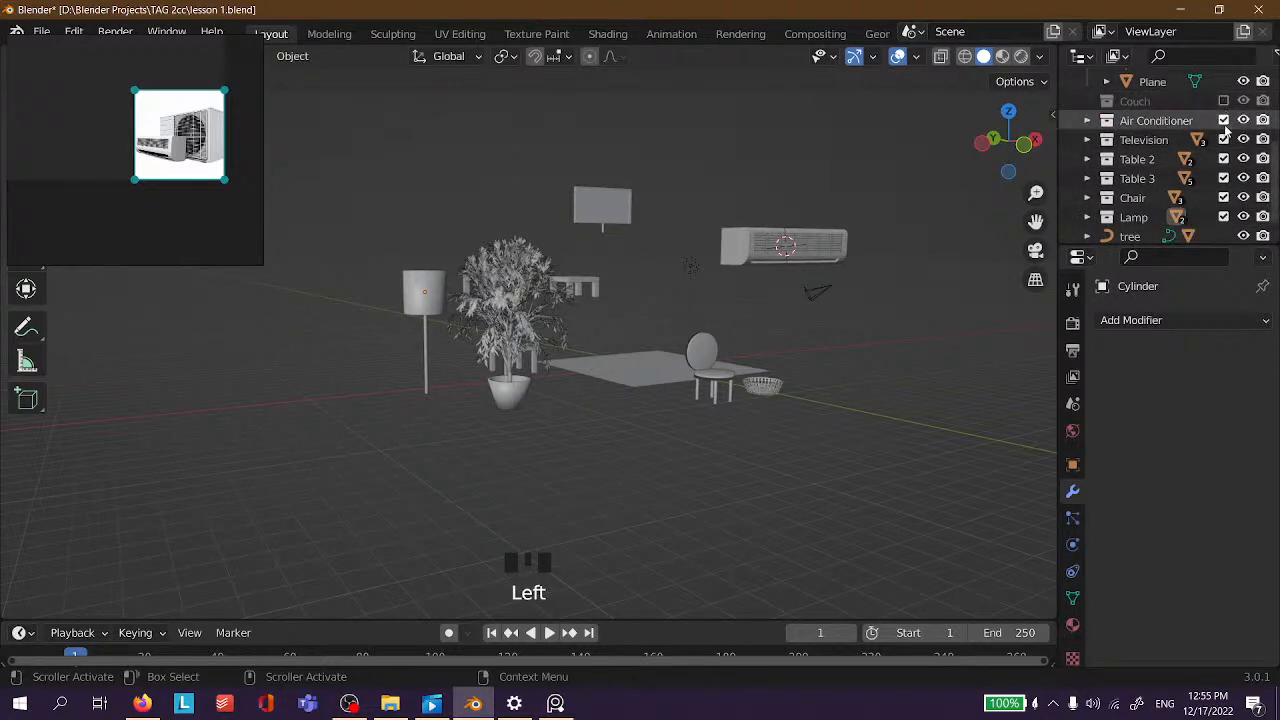
left_click(1223, 120)
left_click(1223, 139)
left_click(1223, 159)
left_click(1223, 178)
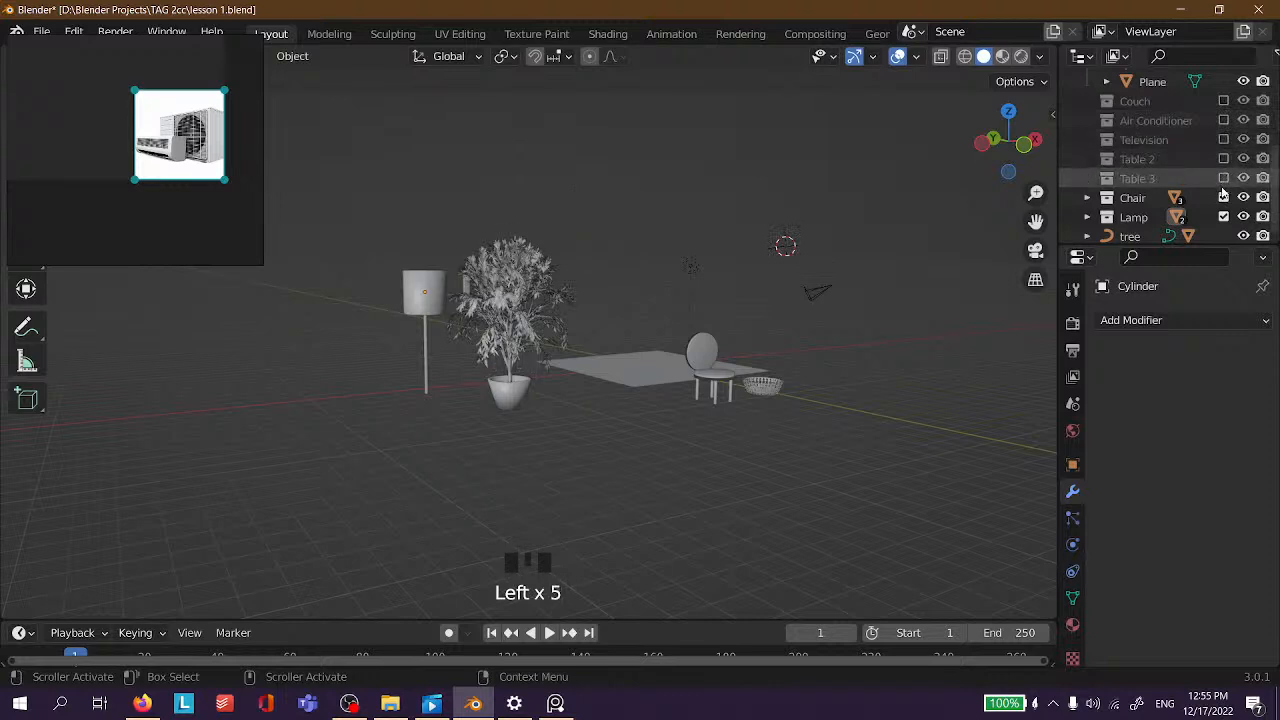
left_click(1223, 197)
left_click(1223, 217)
scroll(1223, 218, "down", 4)
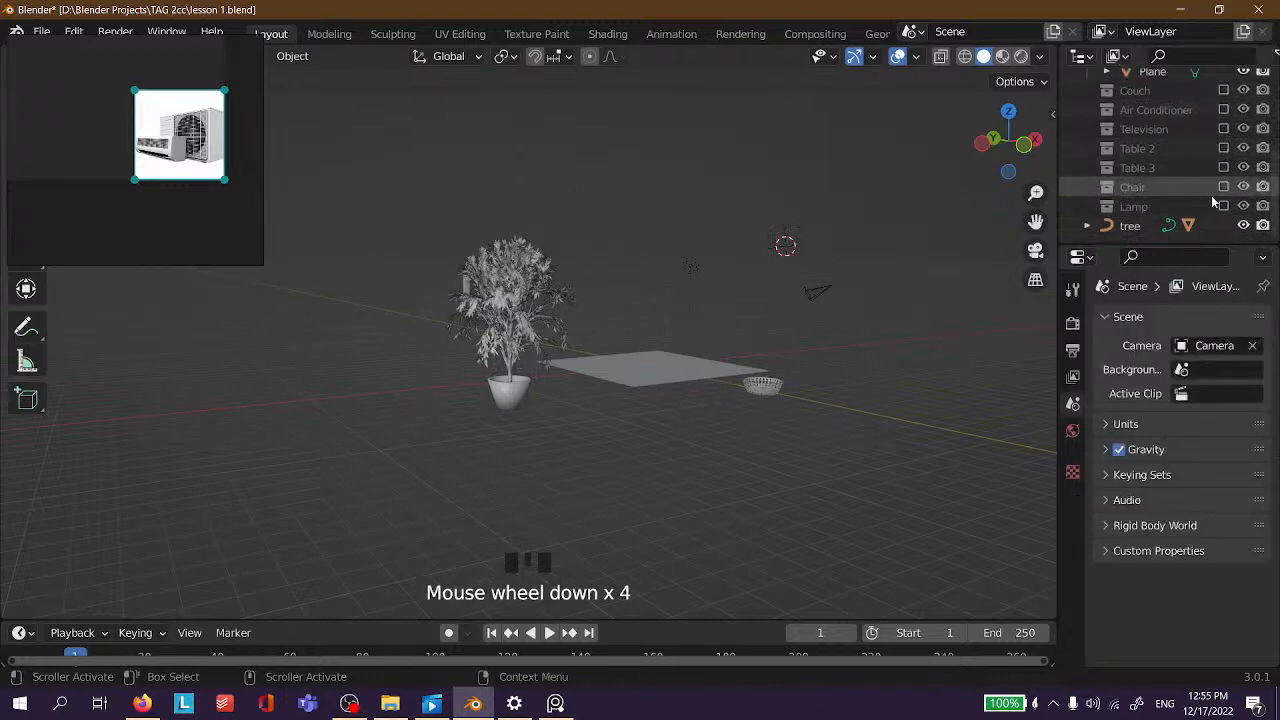
Include all seven excluded furniture collections, from Couch to Lamp, in the view layer again.
left_click(1223, 206)
left_click(1223, 187)
left_click(1223, 167)
left_click(1223, 148)
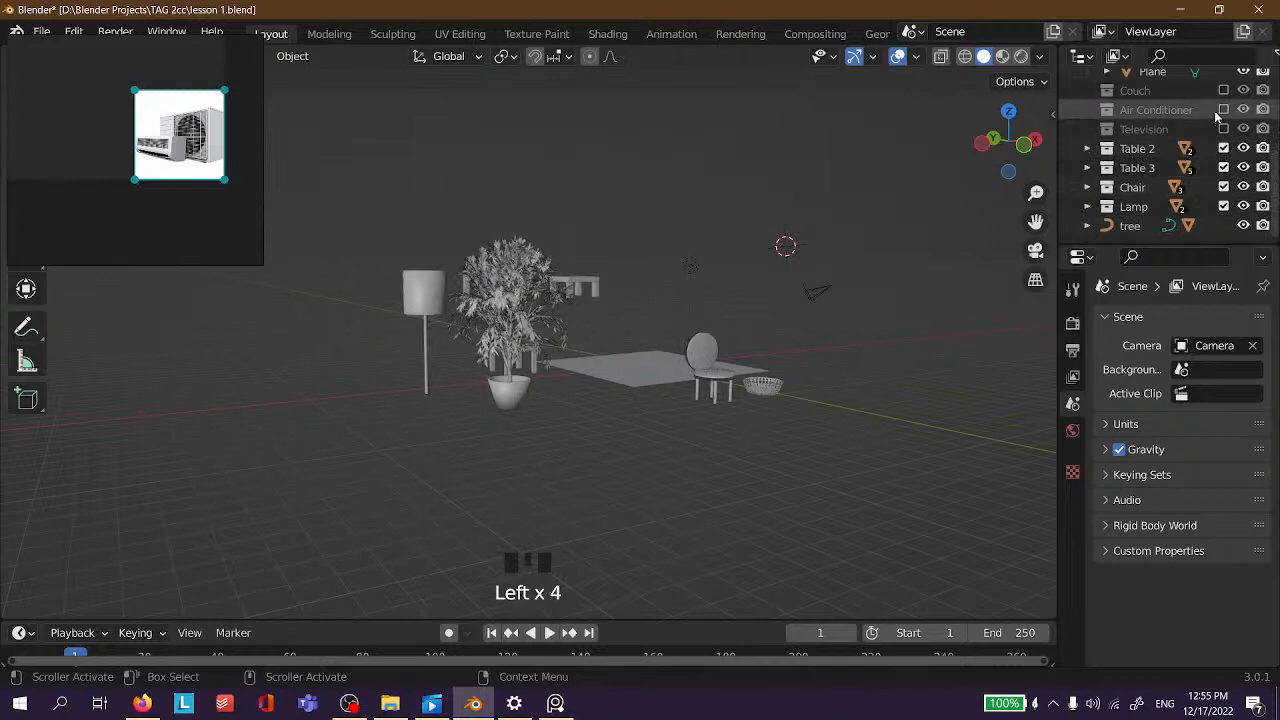
left_click(1223, 109)
left_click(1223, 90)
left_click(1223, 129)
Select all objects of the Couch collection, move them about -1.73 m in X, -0.57 m in Y and 0.89 m in Z, and save the file.
scroll(1222, 134, "up", 7)
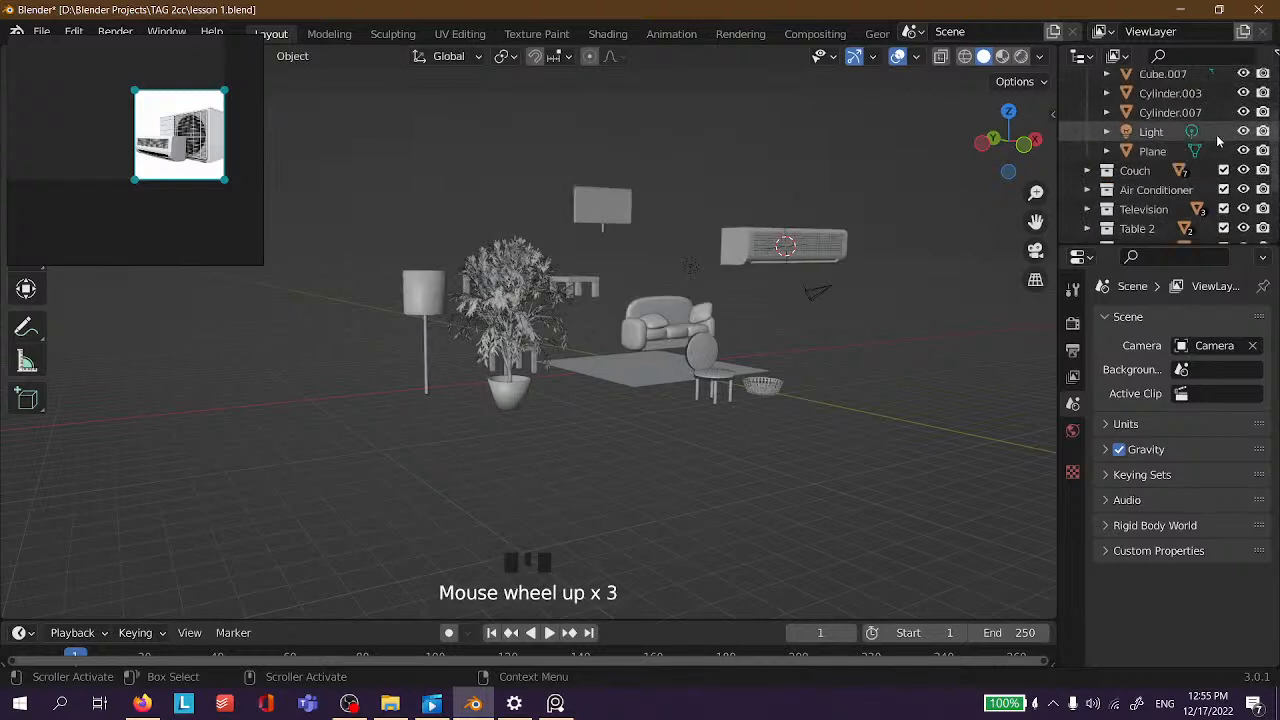
scroll(1195, 140, "down", 2)
left_click(1132, 184)
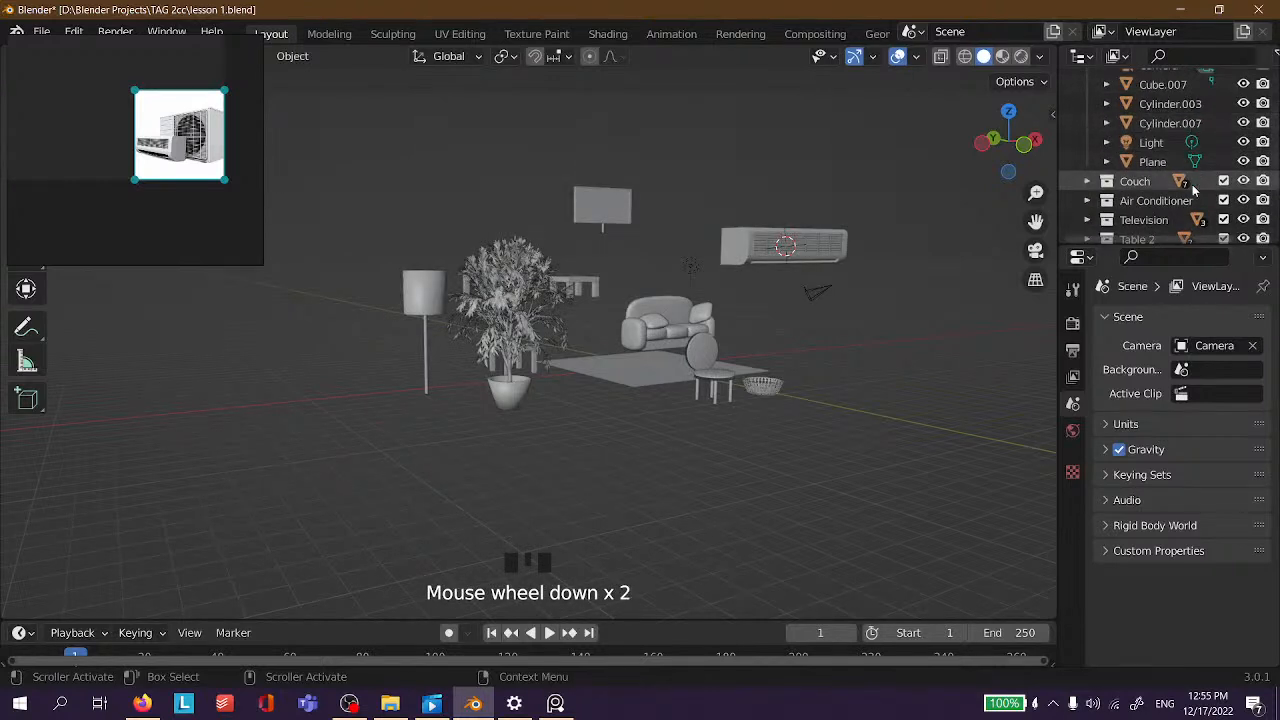
right_click(1140, 185)
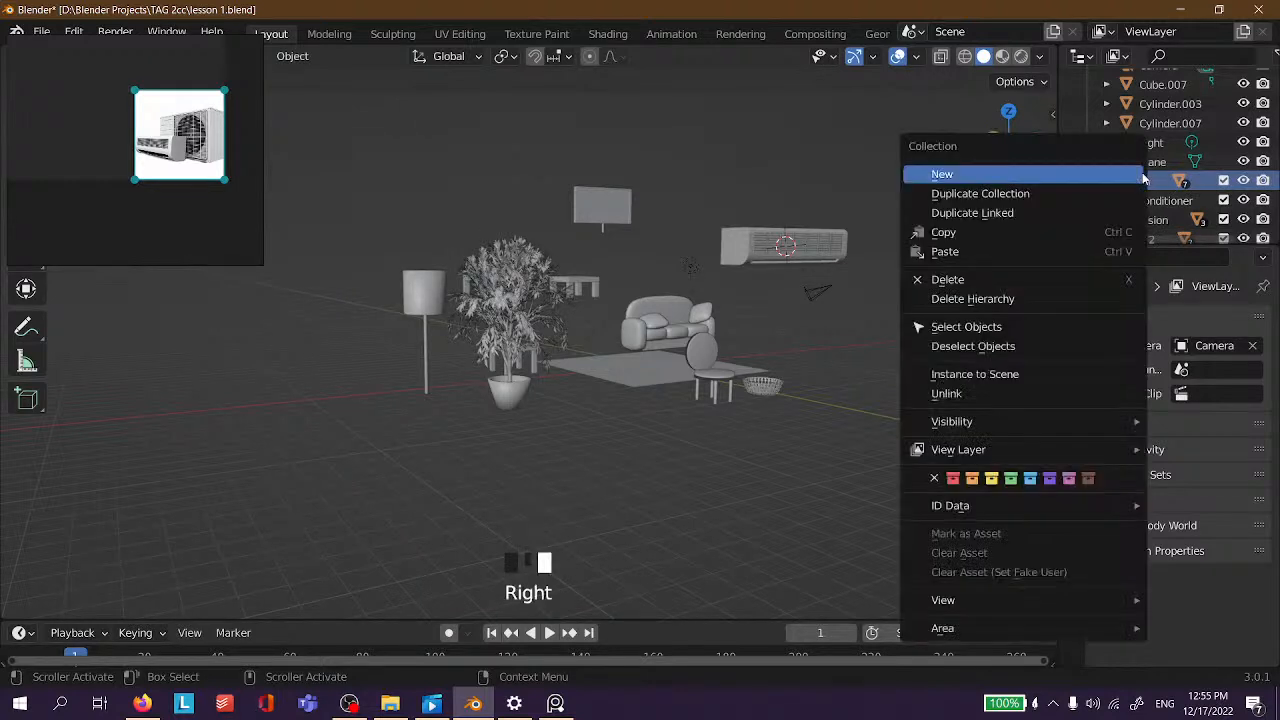
left_click(982, 324)
middle_click_drag(824, 303, 749, 323)
key("g")
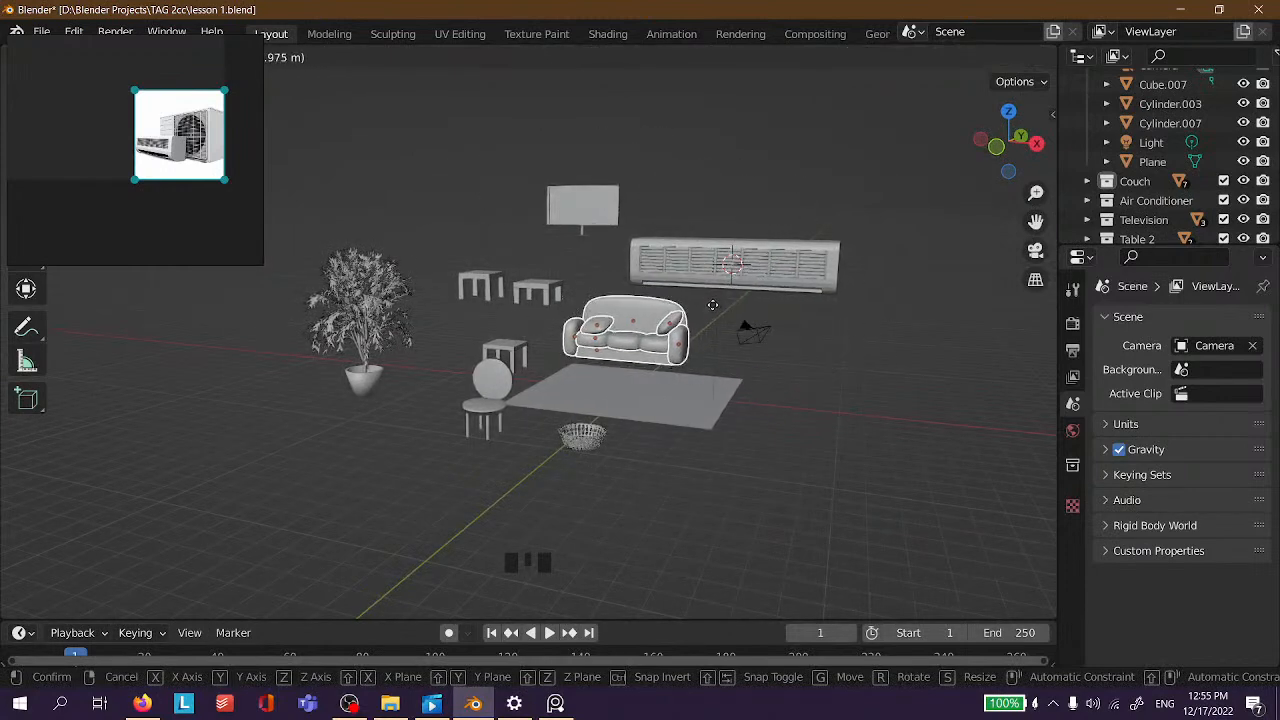
left_click(713, 305)
scroll(767, 234, "up", 5)
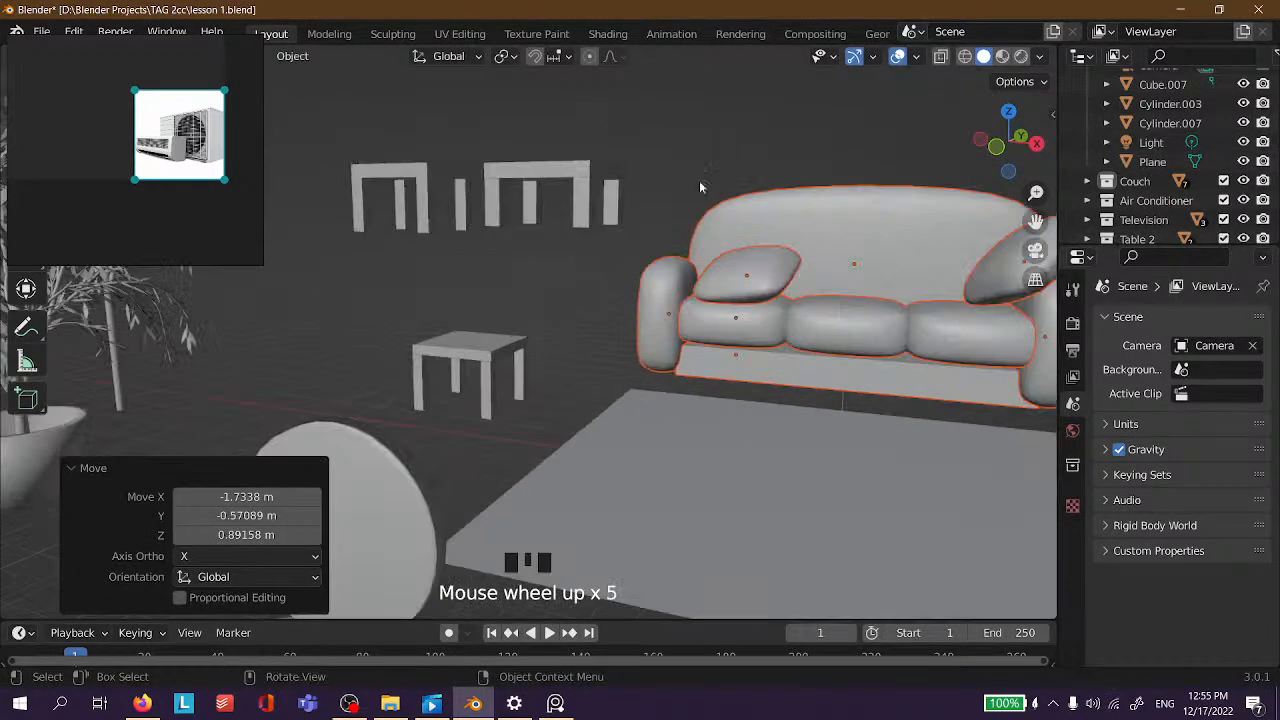
left_click(684, 148)
key("ctrl+s")
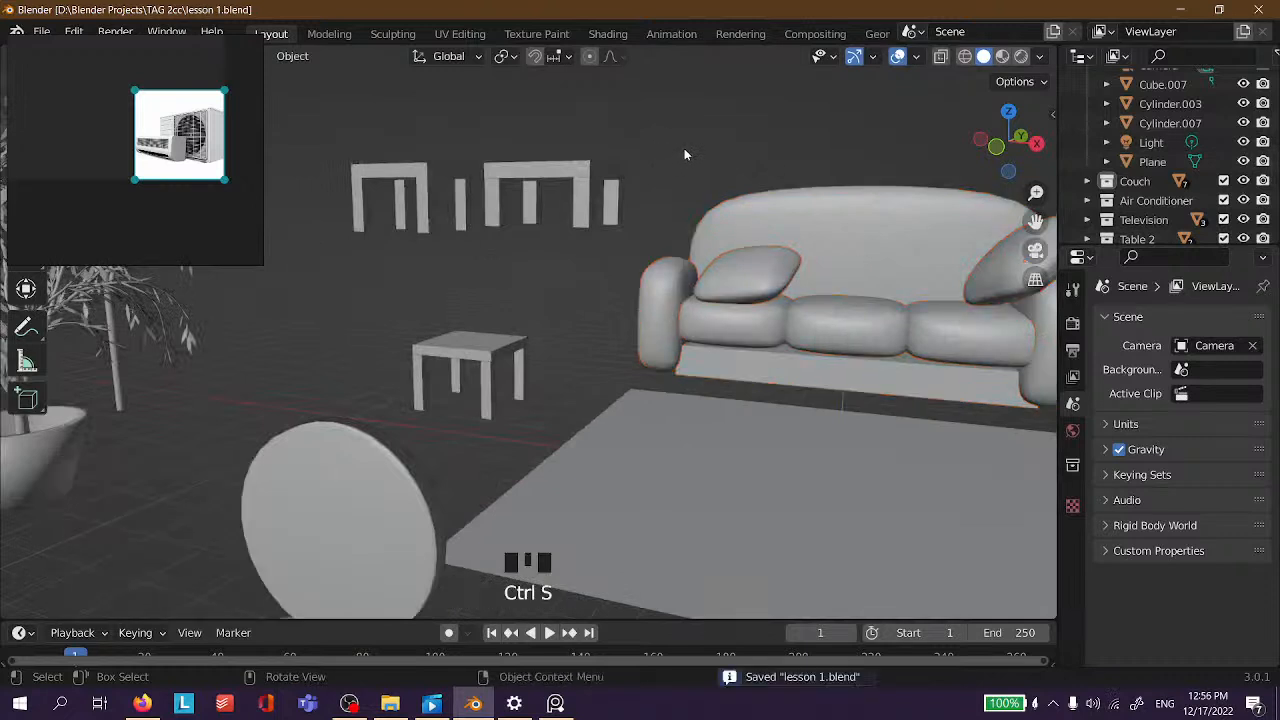